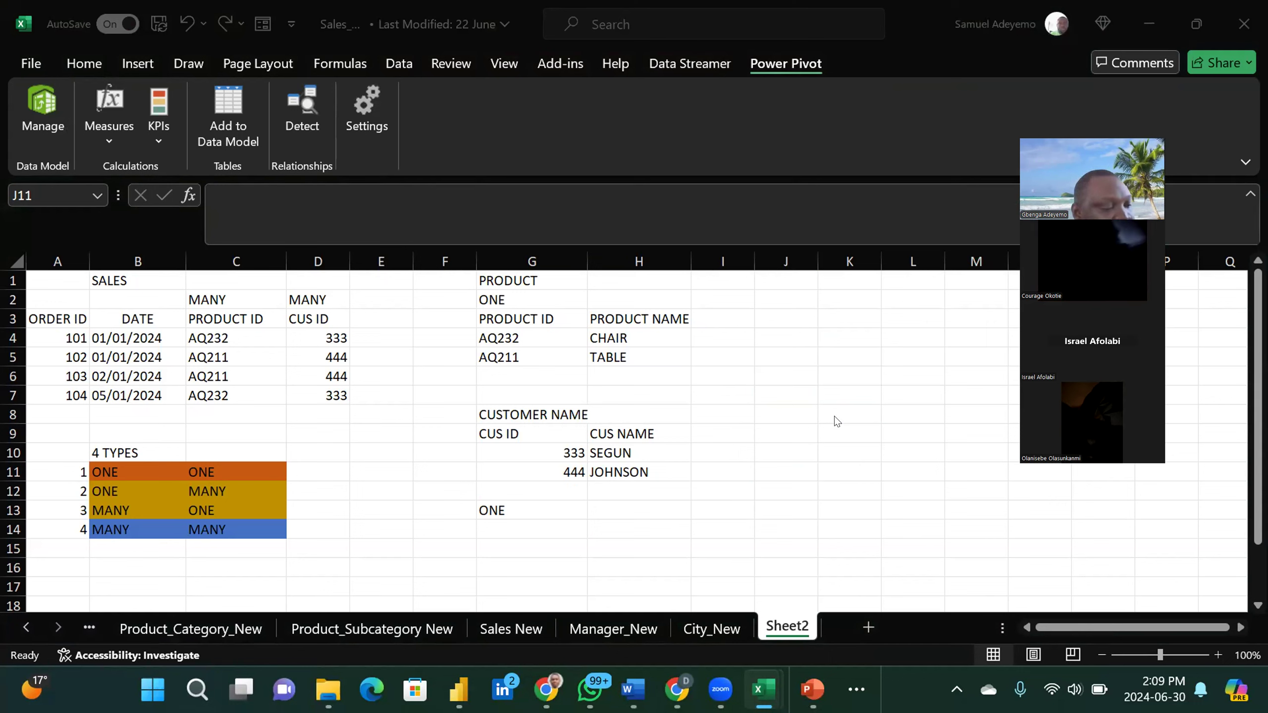
Step: Open the Channel_New worksheet from Sheet2
click(817, 376)
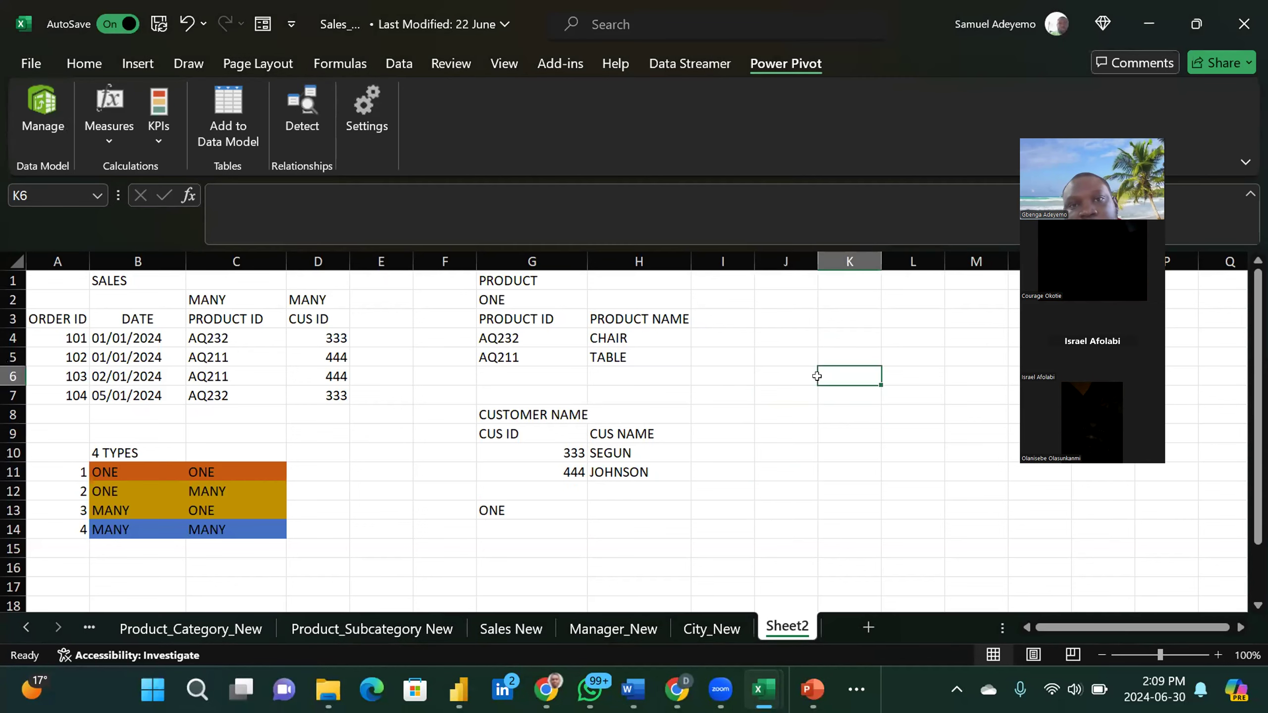
click(778, 368)
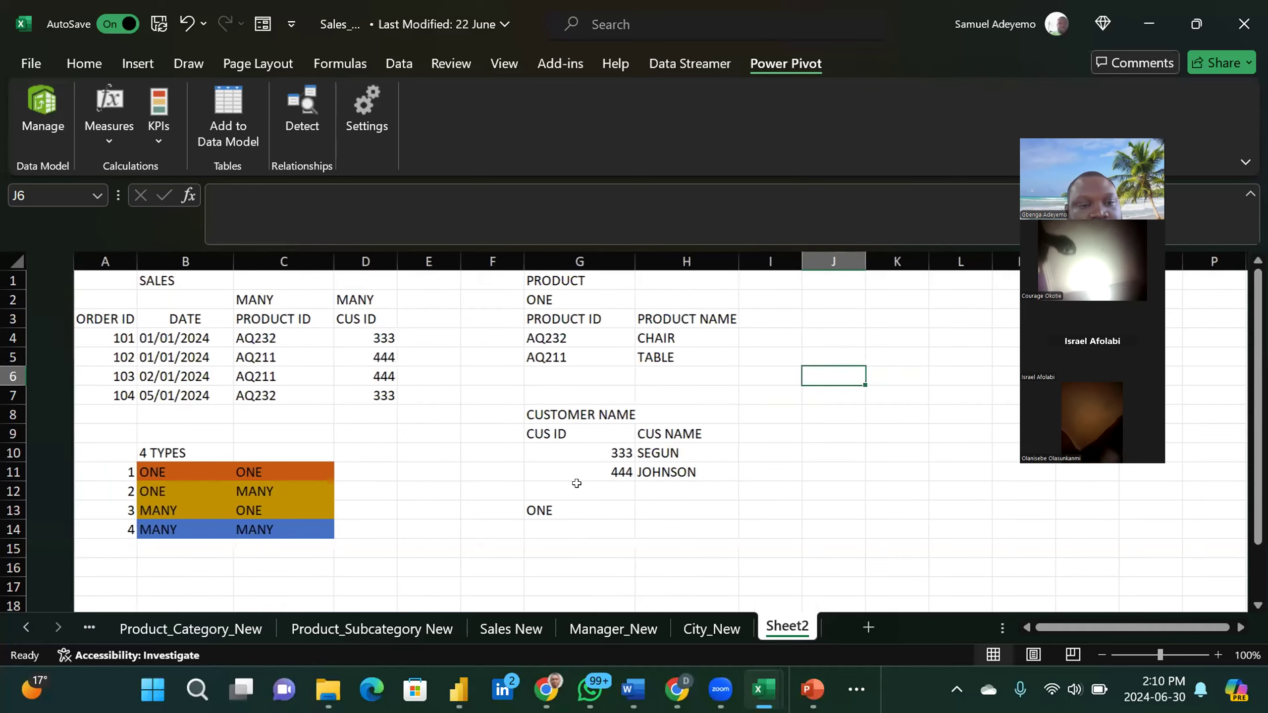
click(30, 628)
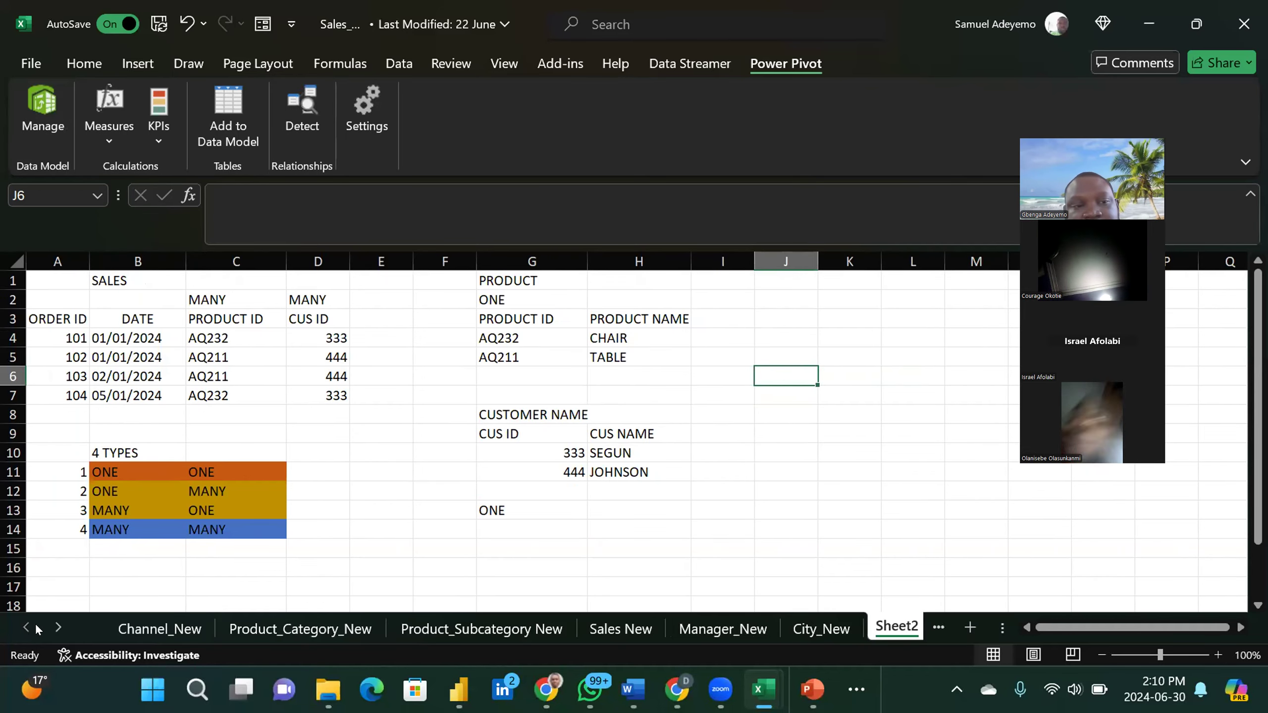
click(137, 635)
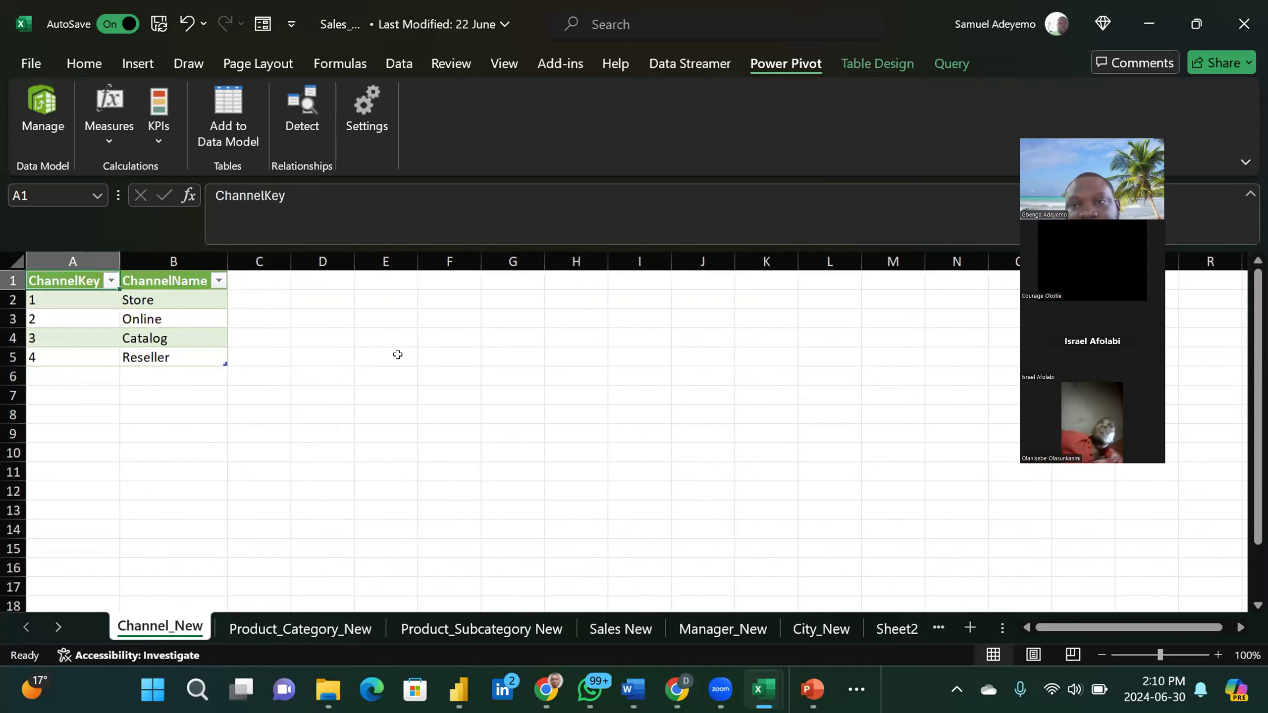
click(390, 358)
click(489, 396)
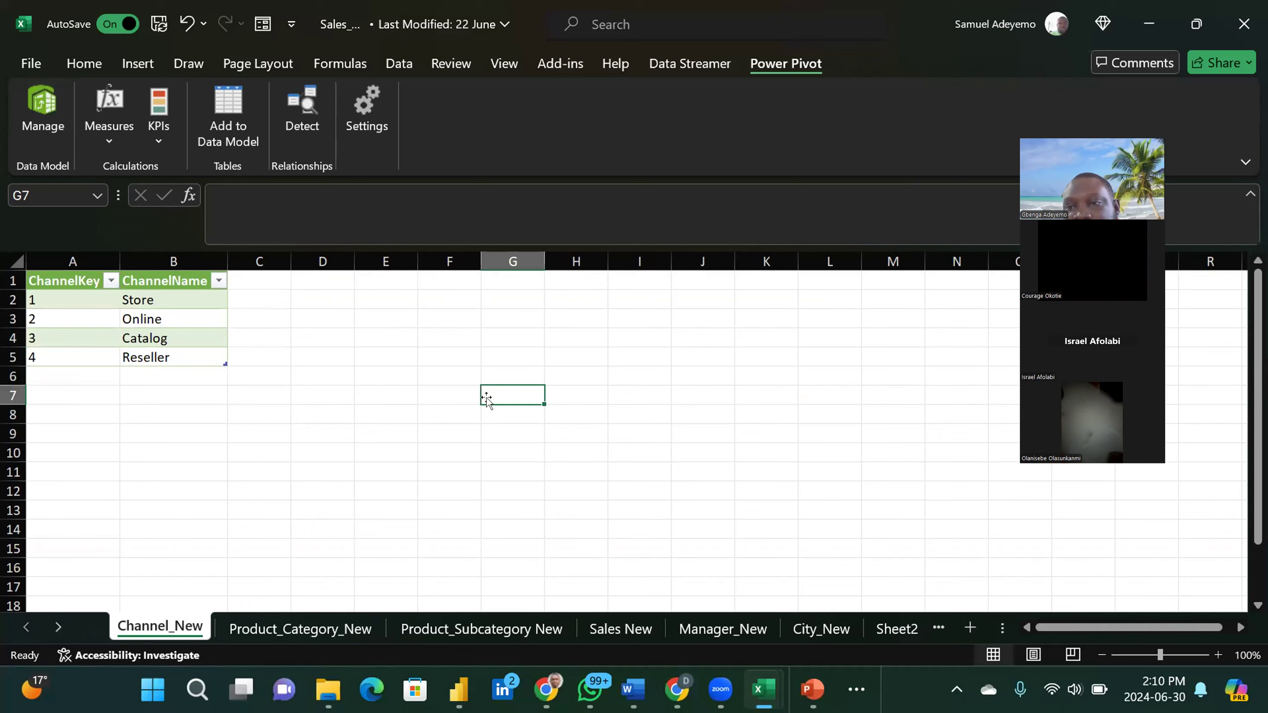
click(576, 344)
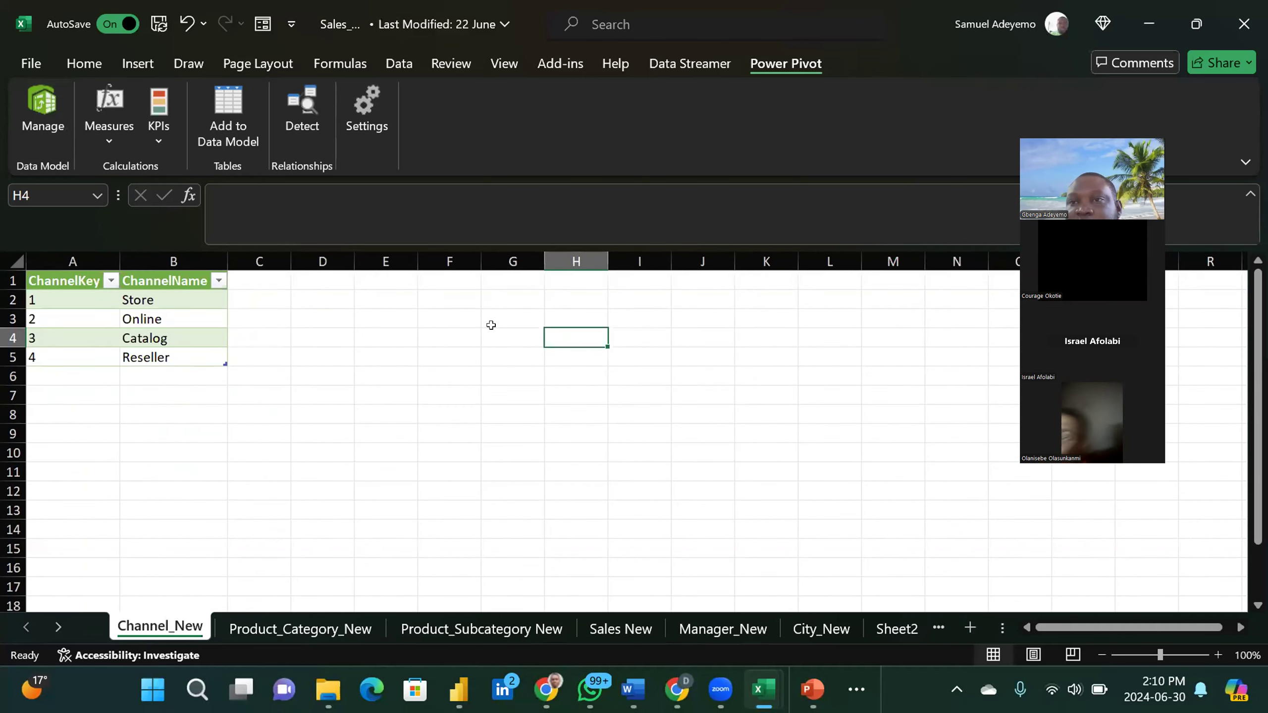
key(Left)
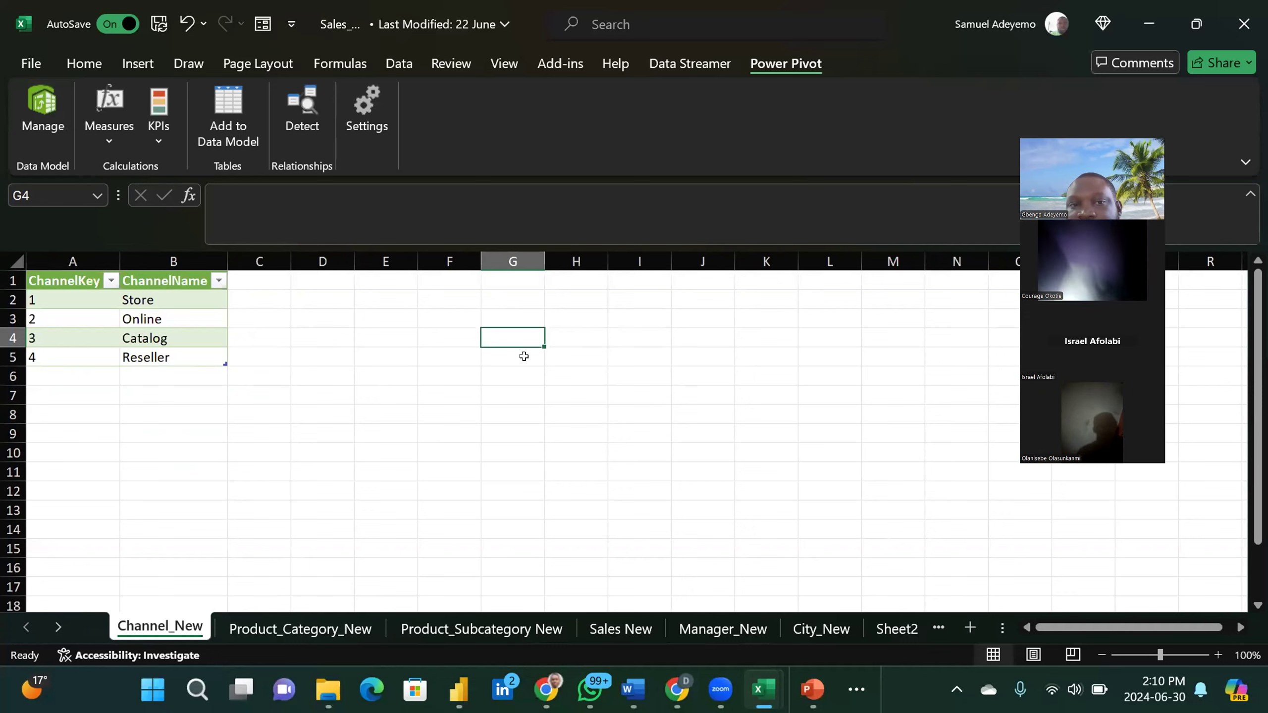
click(594, 338)
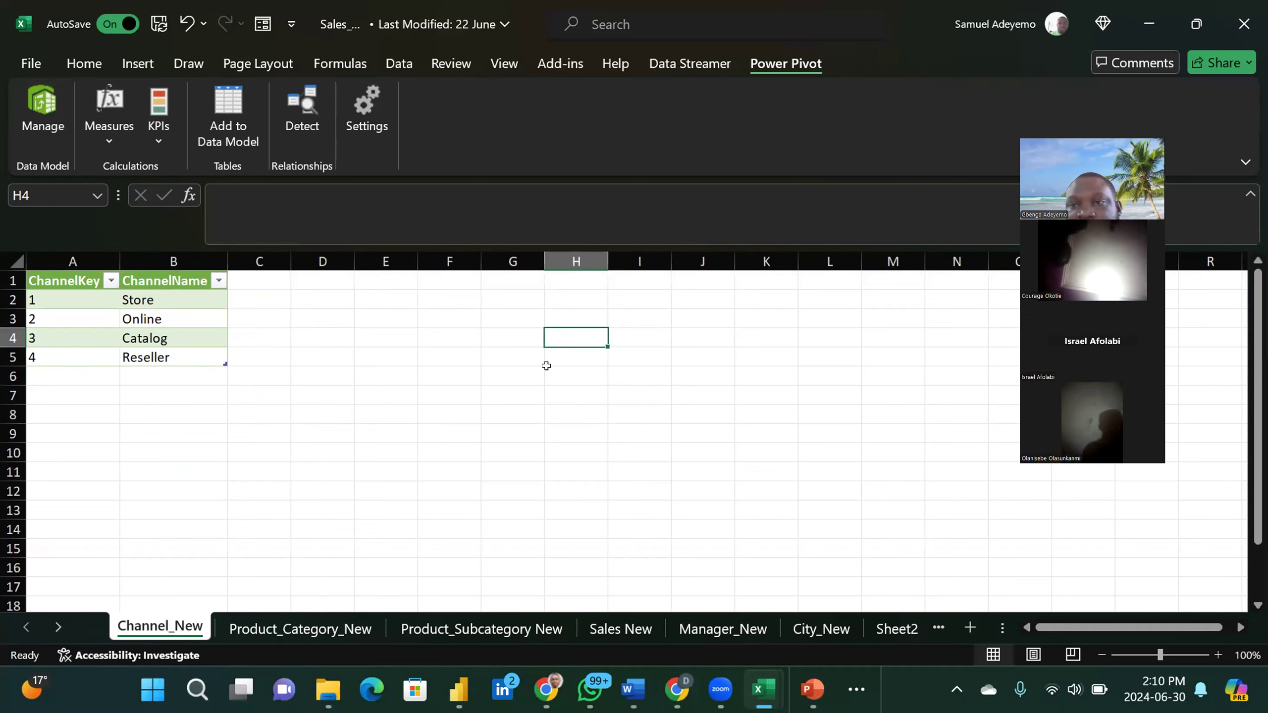
Step: Look through the Product_Category_New, Product_Subcategory New and Sales New worksheets and return to Channel_New
click(317, 627)
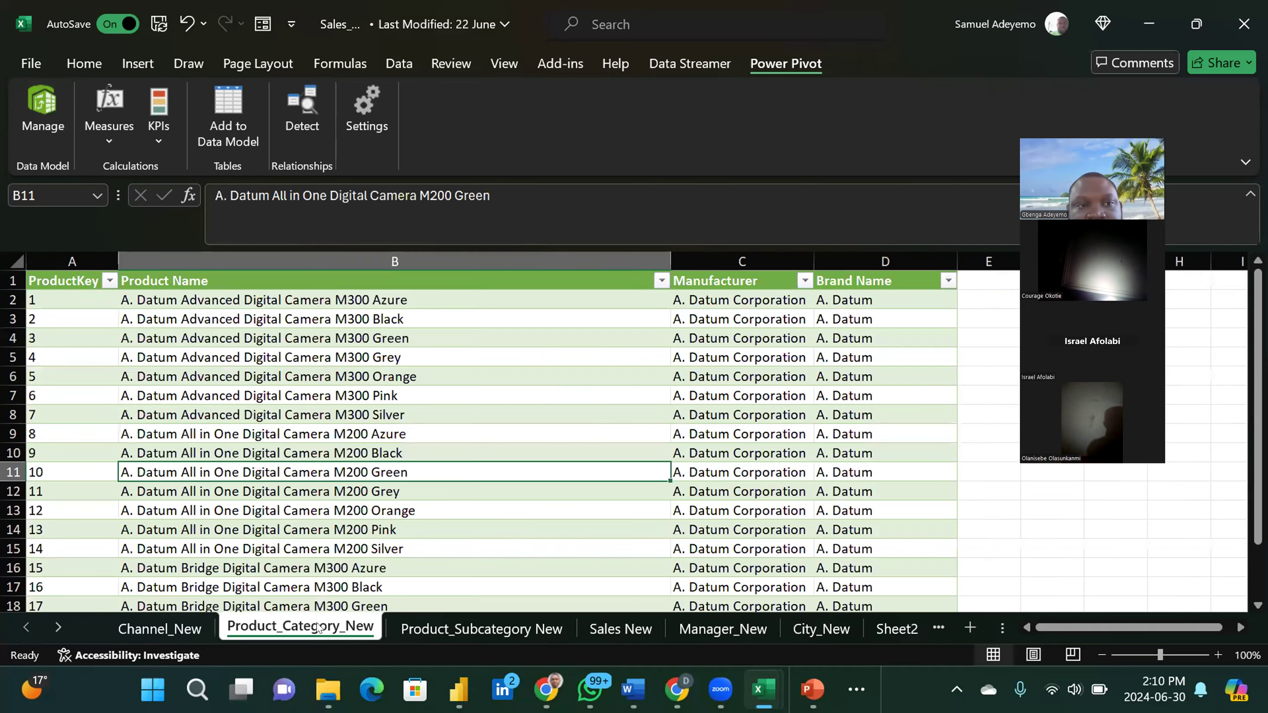
click(438, 629)
click(633, 618)
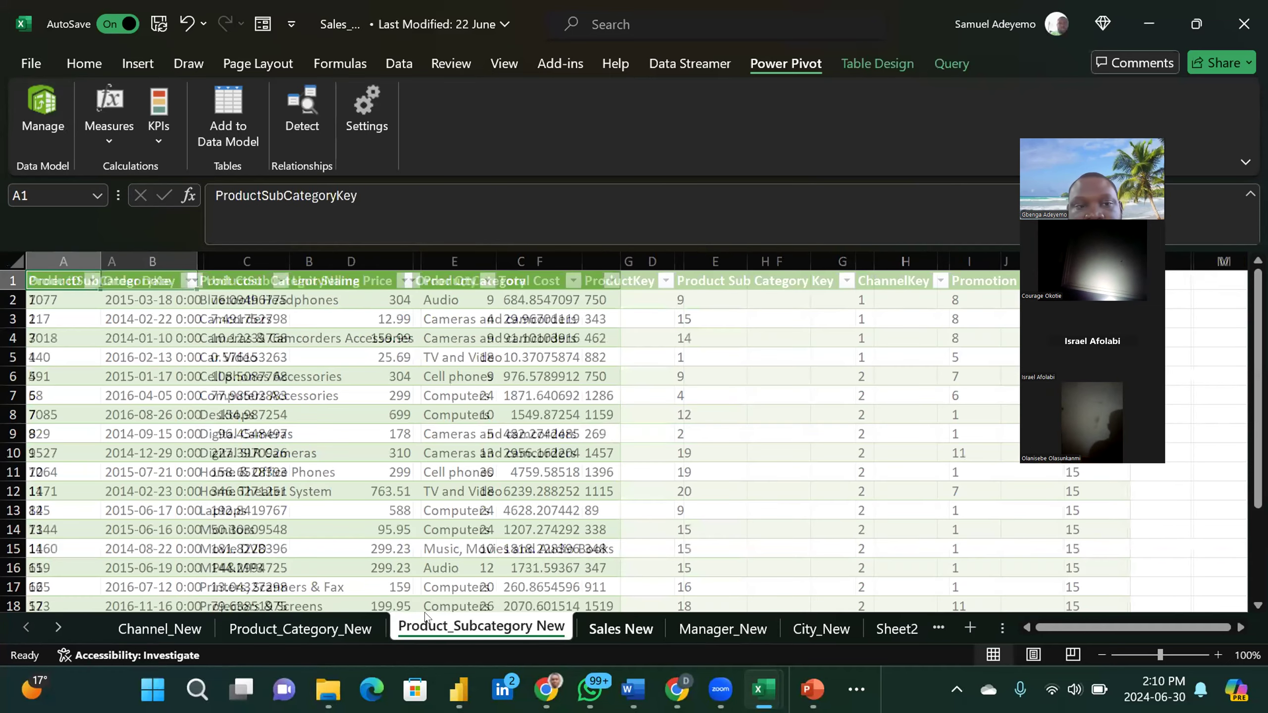
click(165, 628)
click(270, 569)
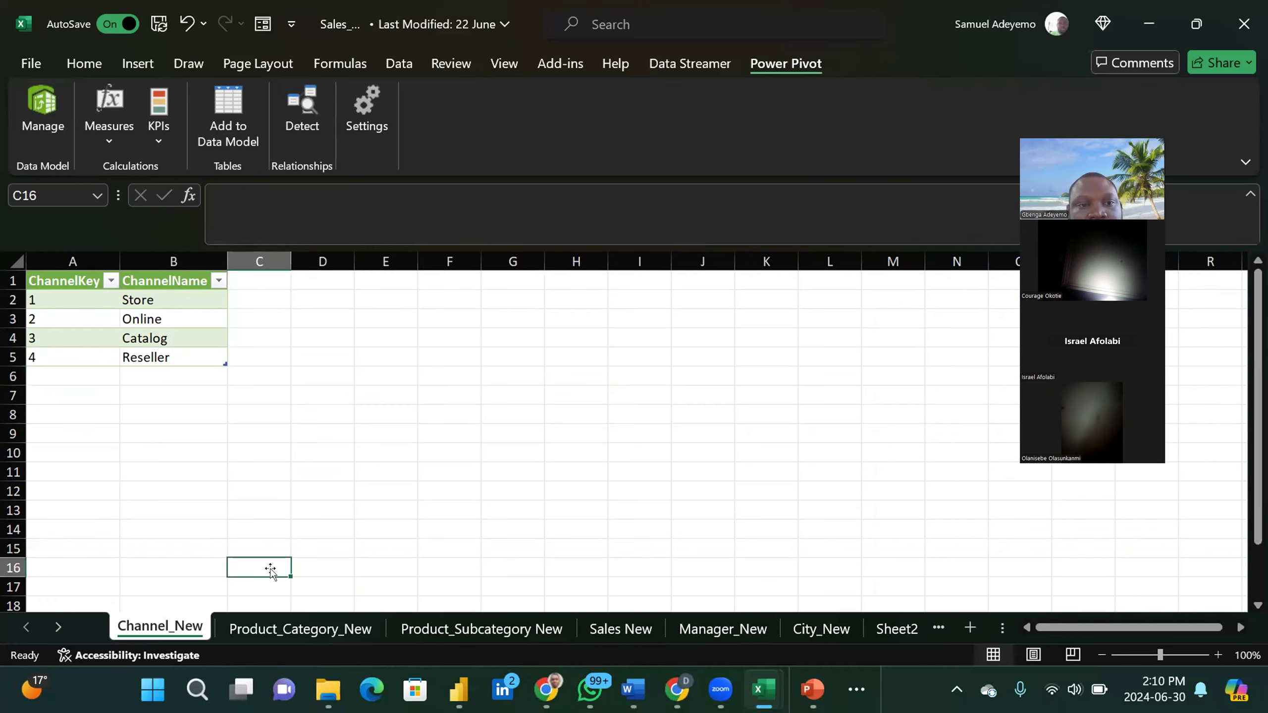
click(384, 422)
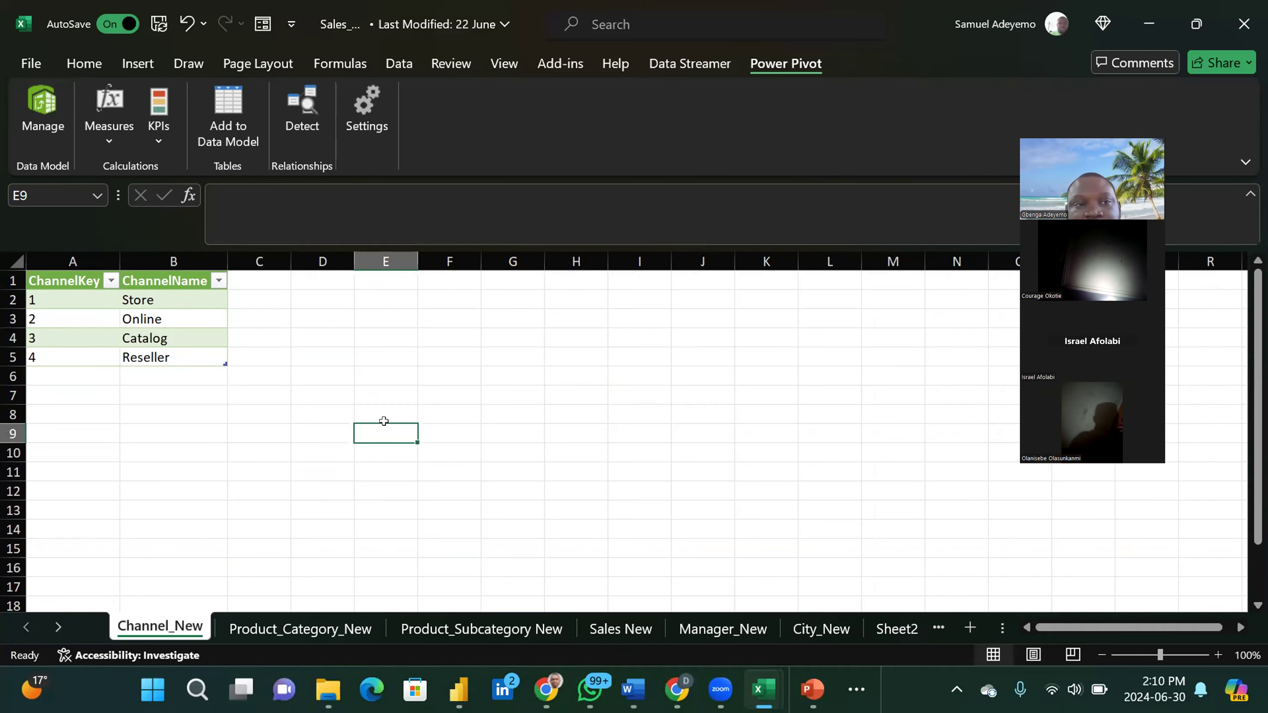
click(493, 377)
click(409, 368)
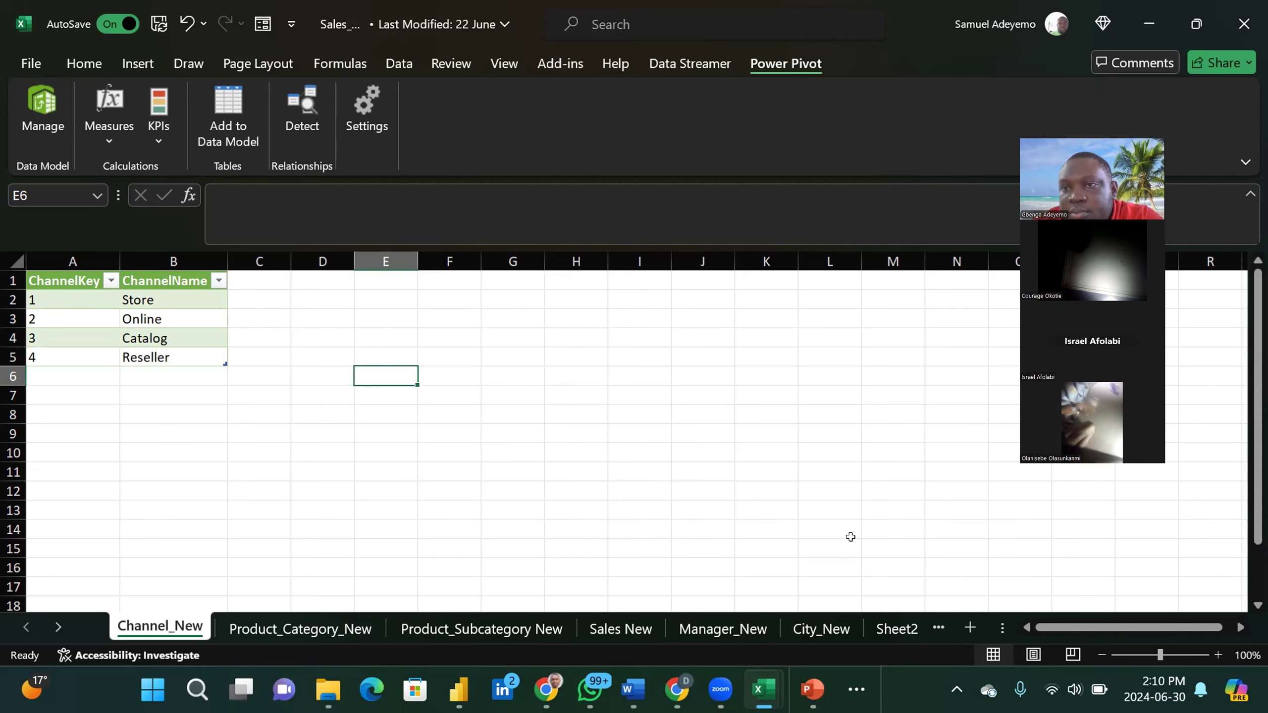
click(598, 454)
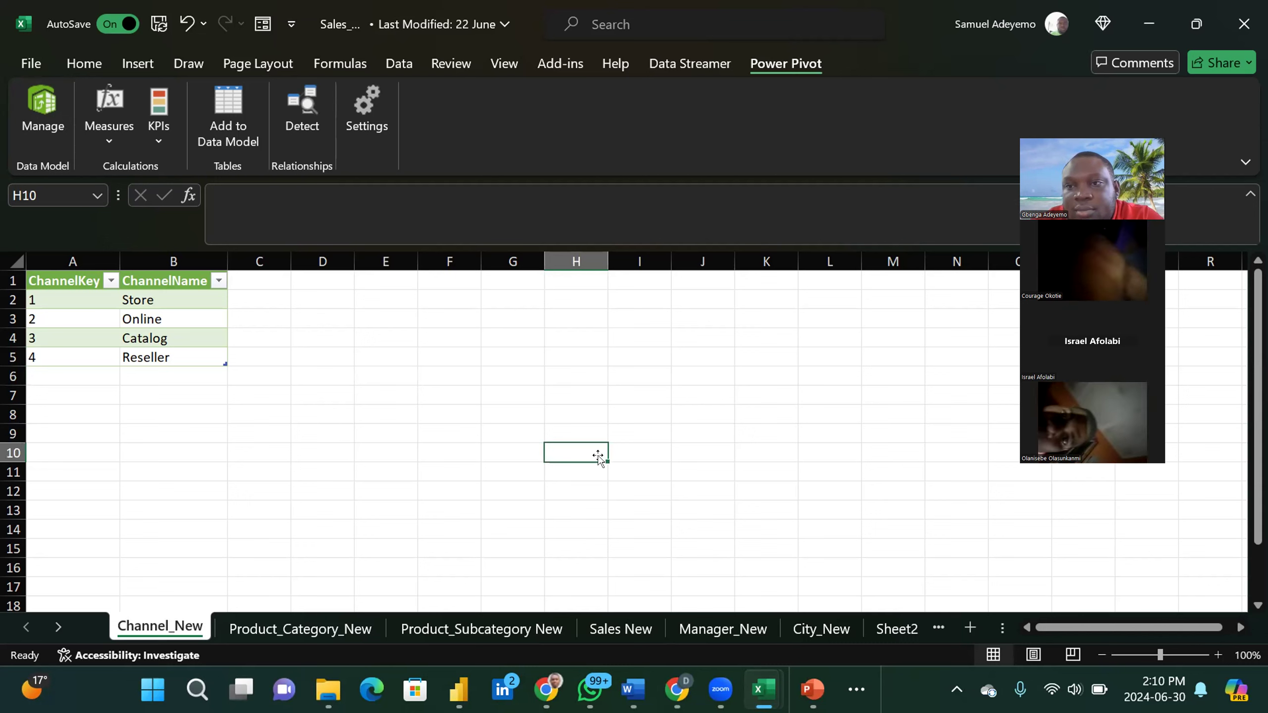
click(508, 407)
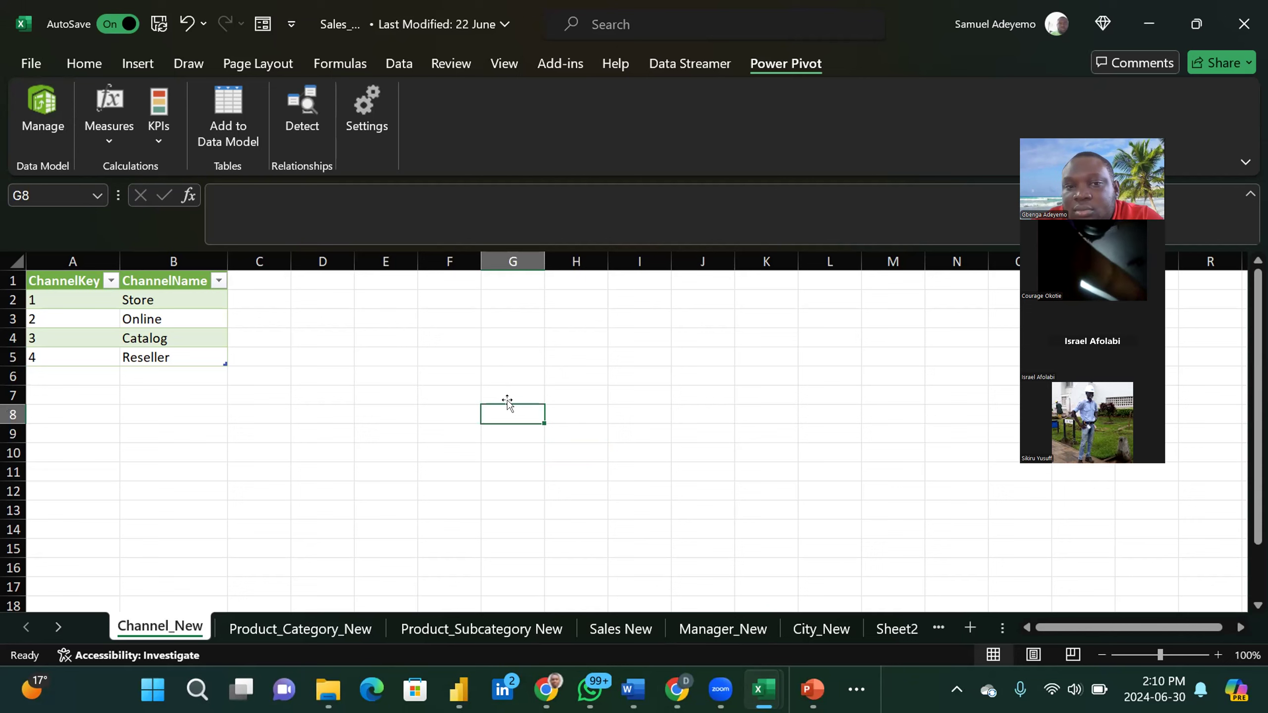
click(525, 336)
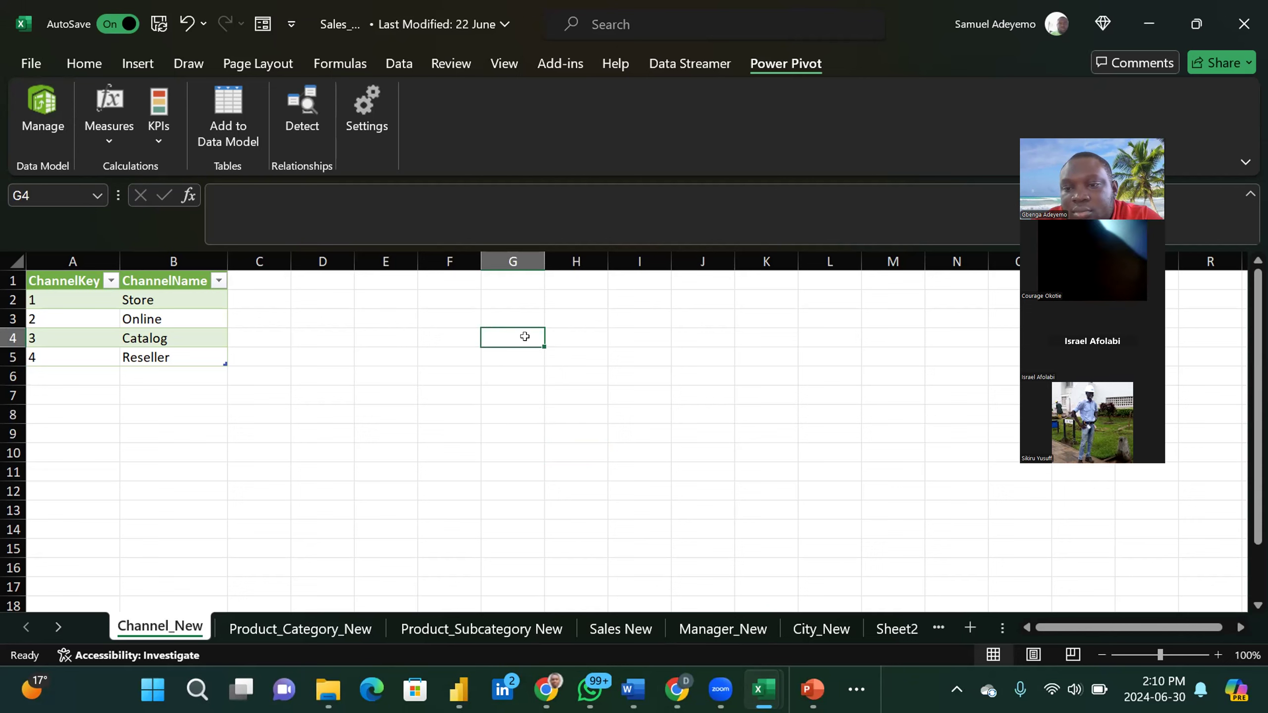
Step: Raise the computer's sound volume to nearly the maximum and return to the Channel_New worksheet
click(1076, 680)
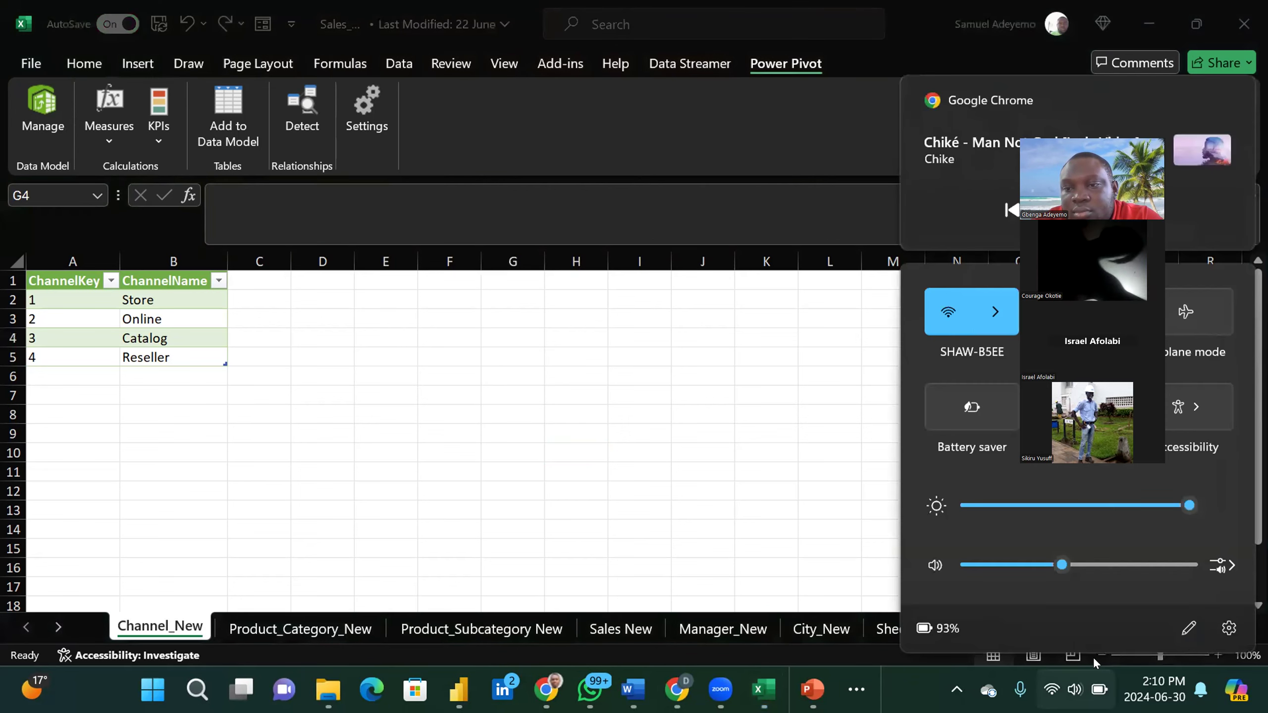
click(1183, 565)
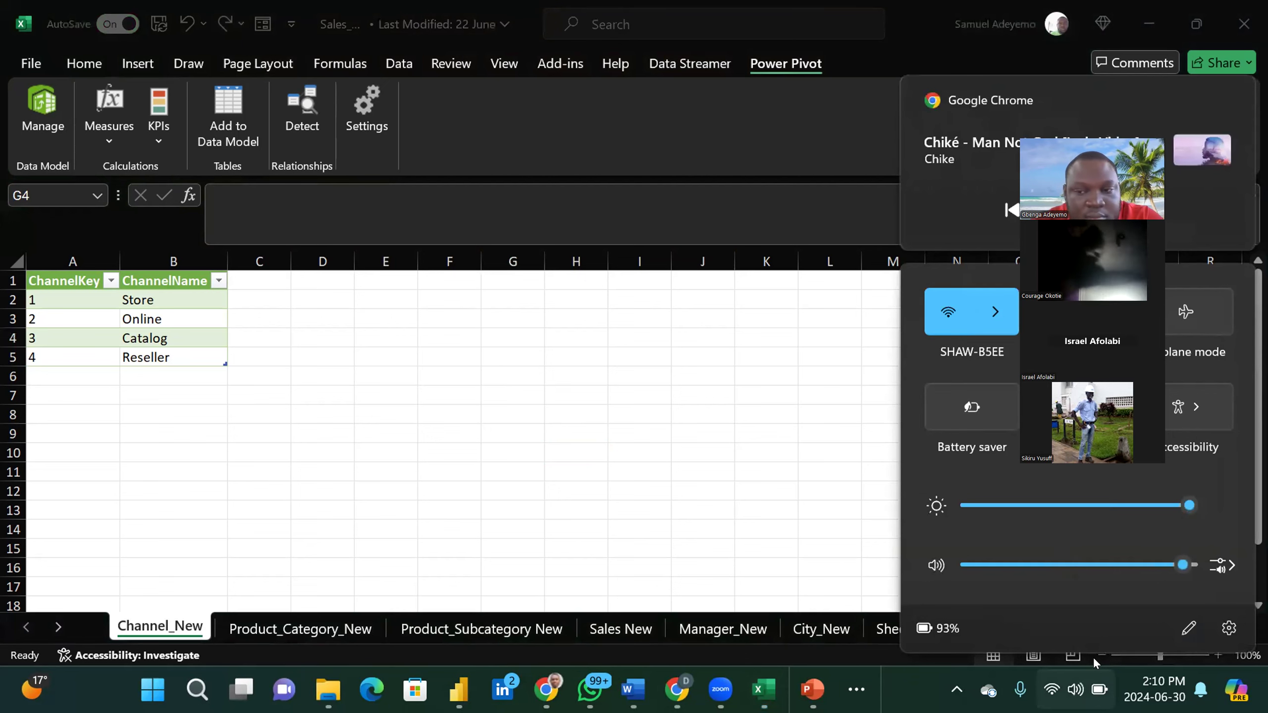
click(617, 368)
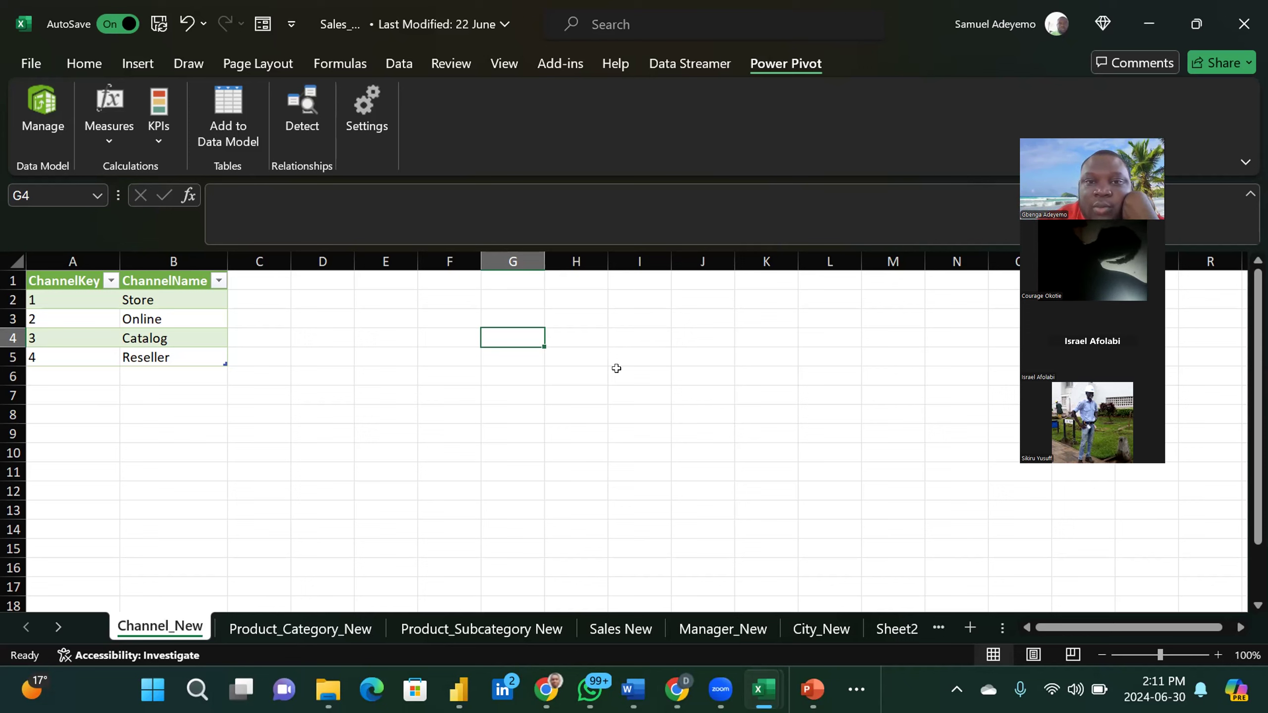
click(521, 348)
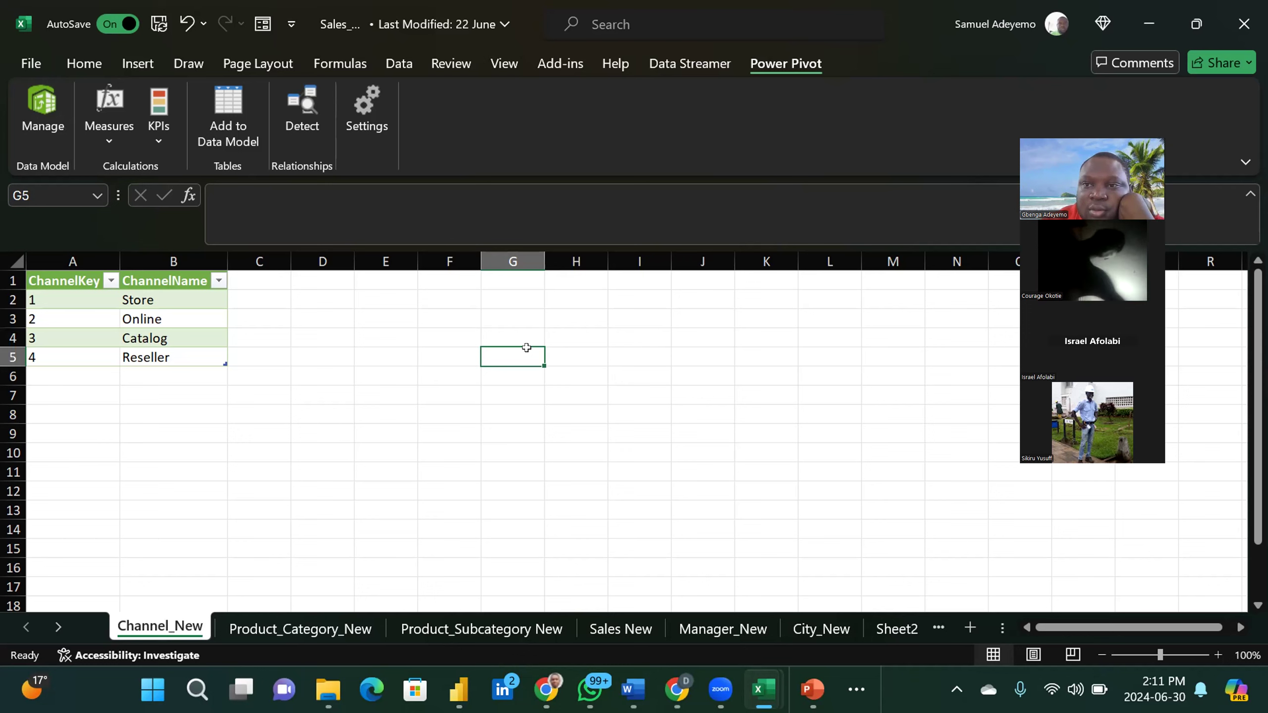
click(493, 328)
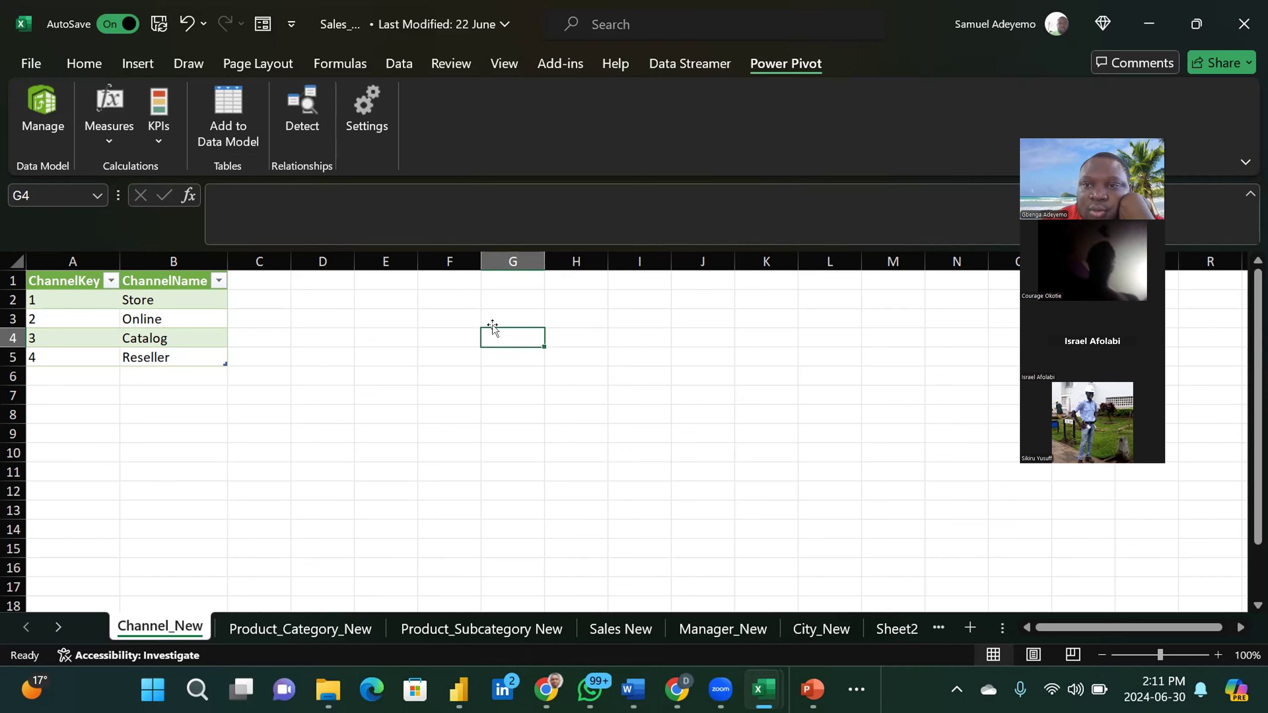
click(472, 303)
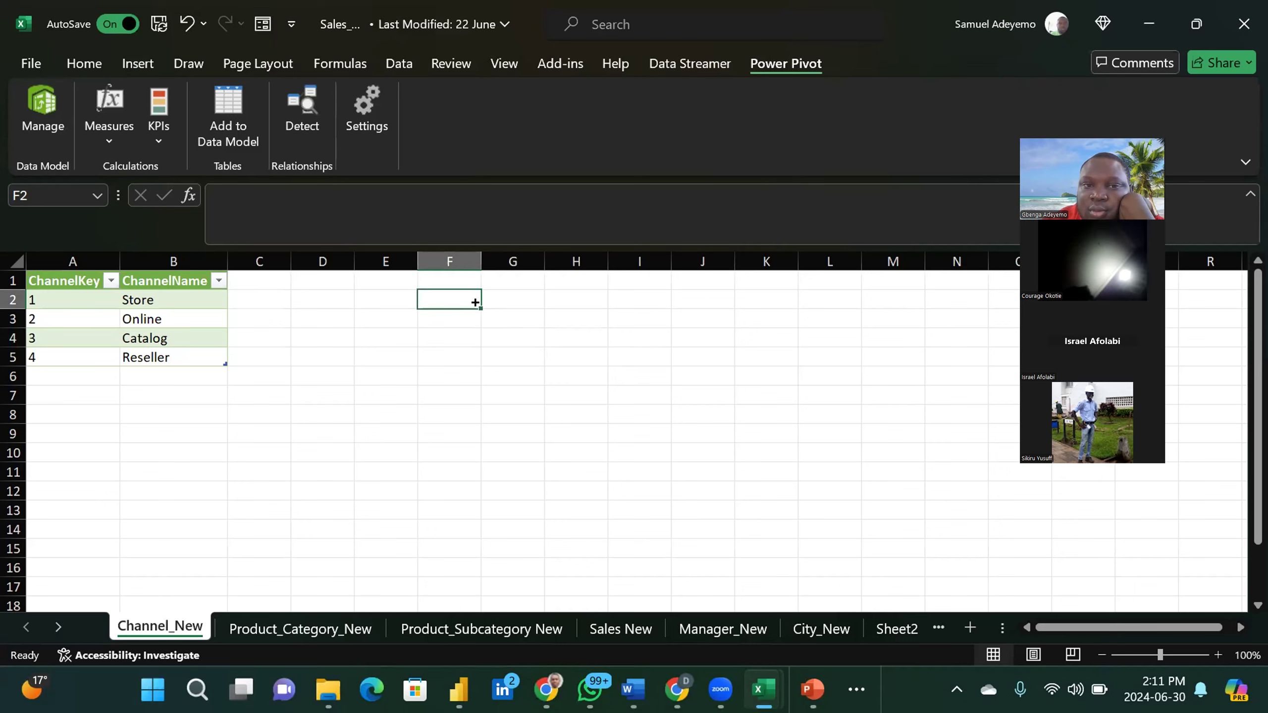
click(506, 300)
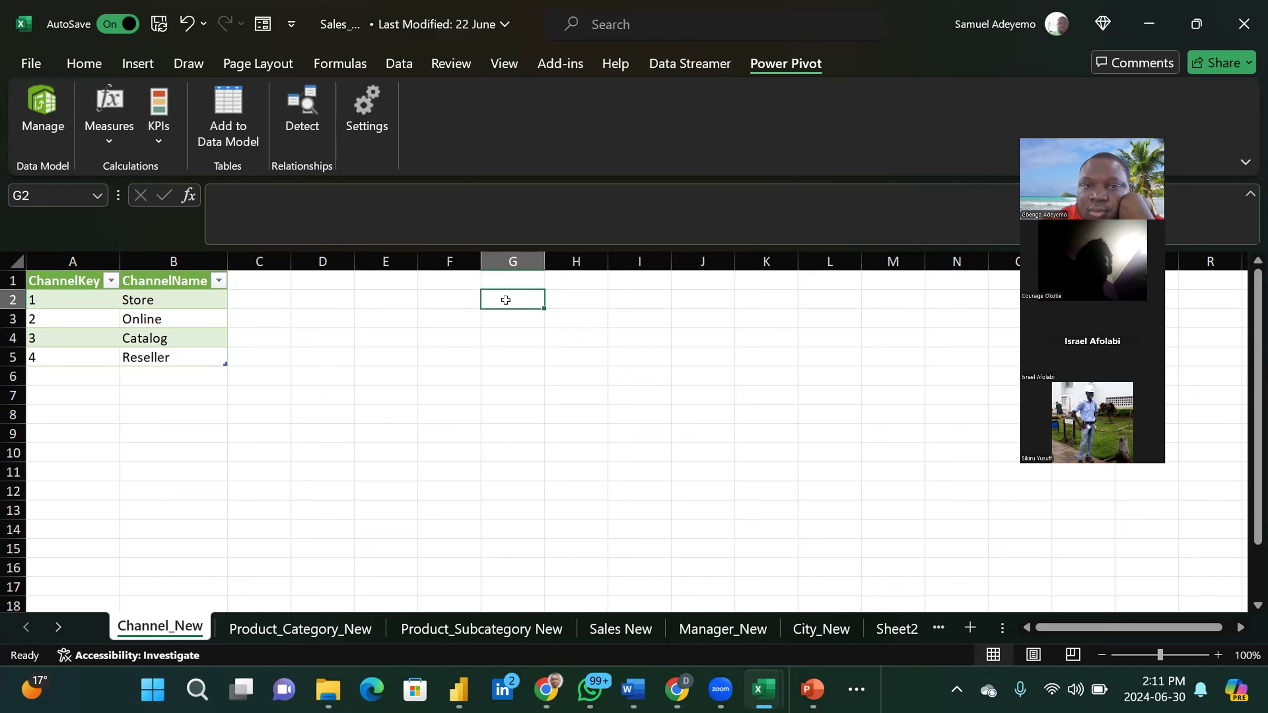
click(448, 295)
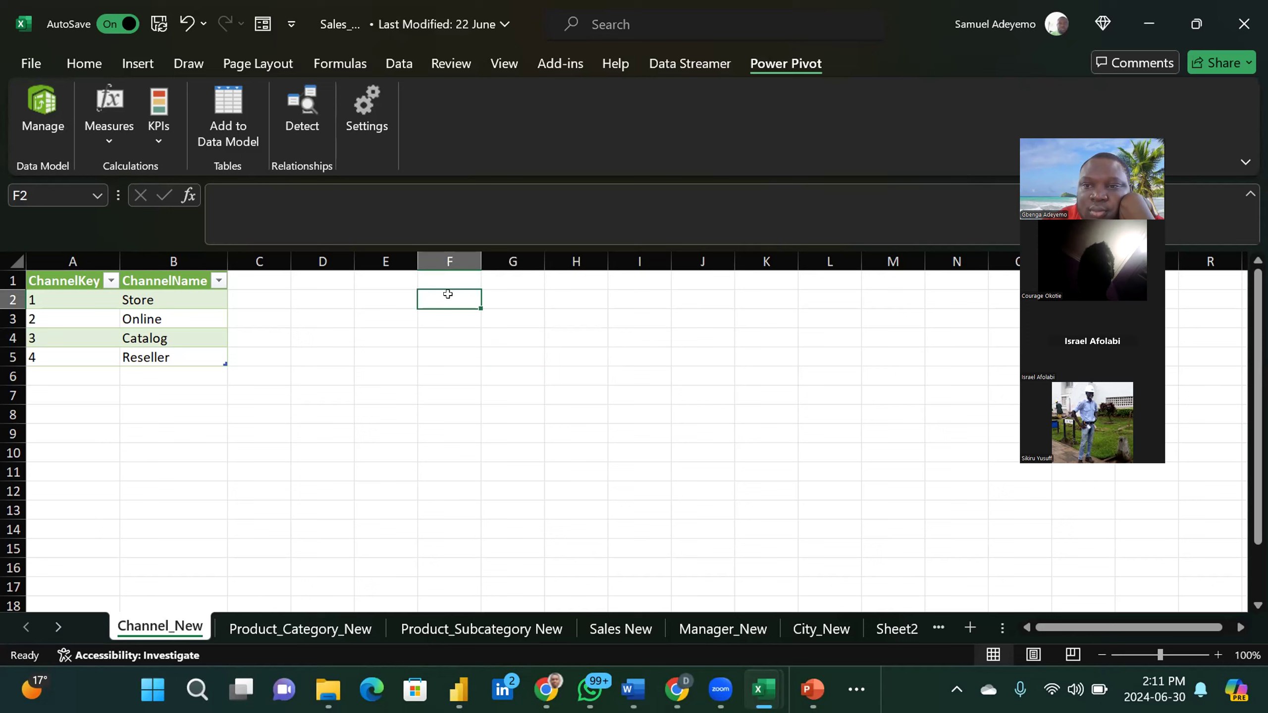
click(495, 295)
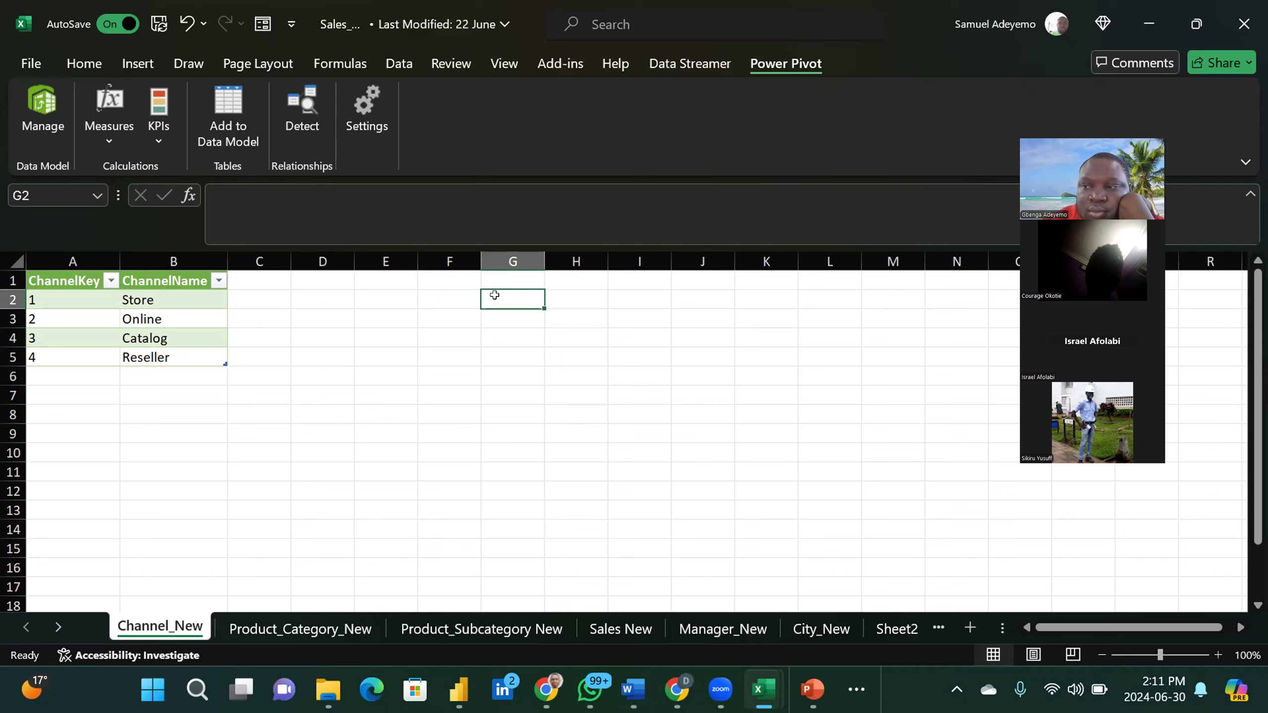
click(485, 337)
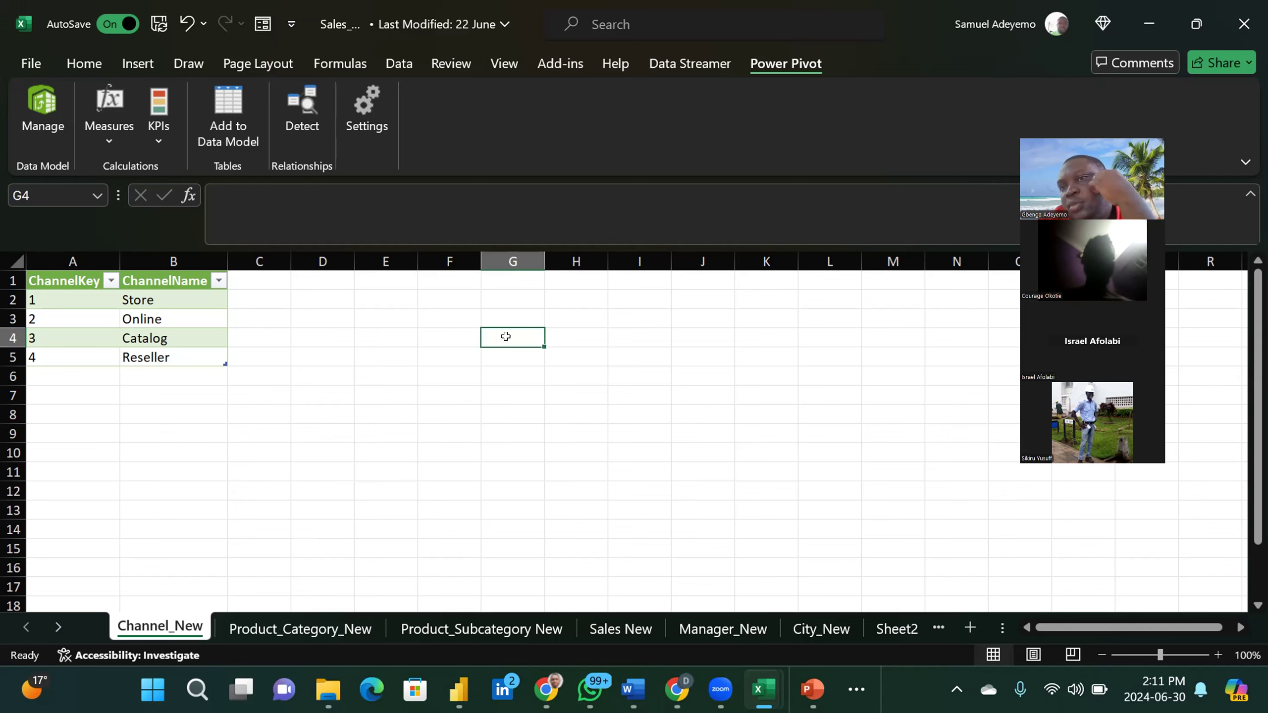
click(510, 368)
click(504, 336)
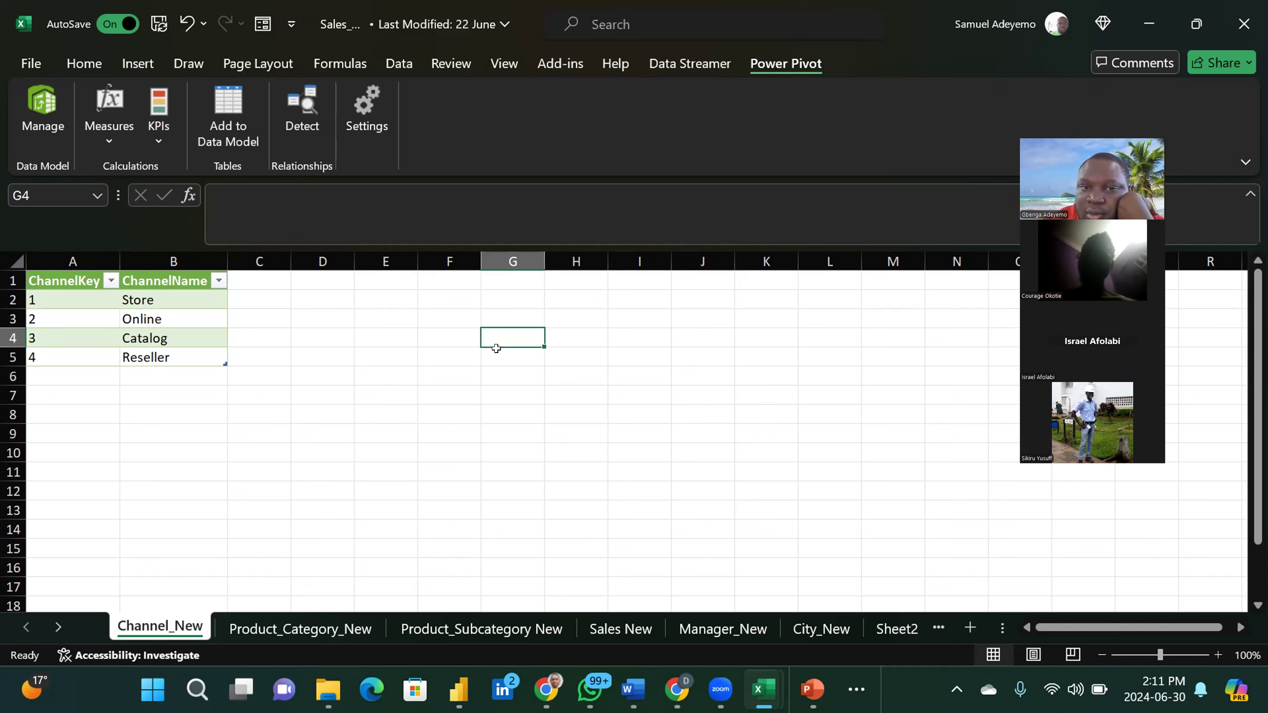
click(496, 348)
click(505, 323)
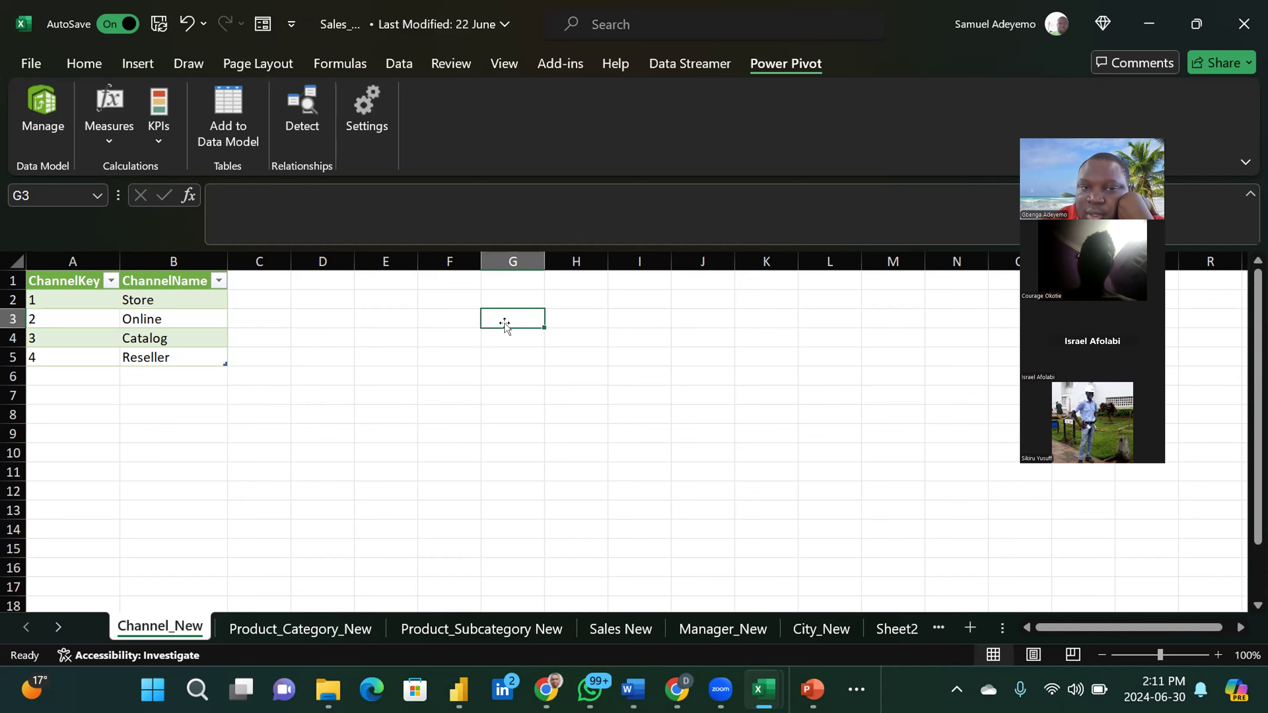
click(505, 328)
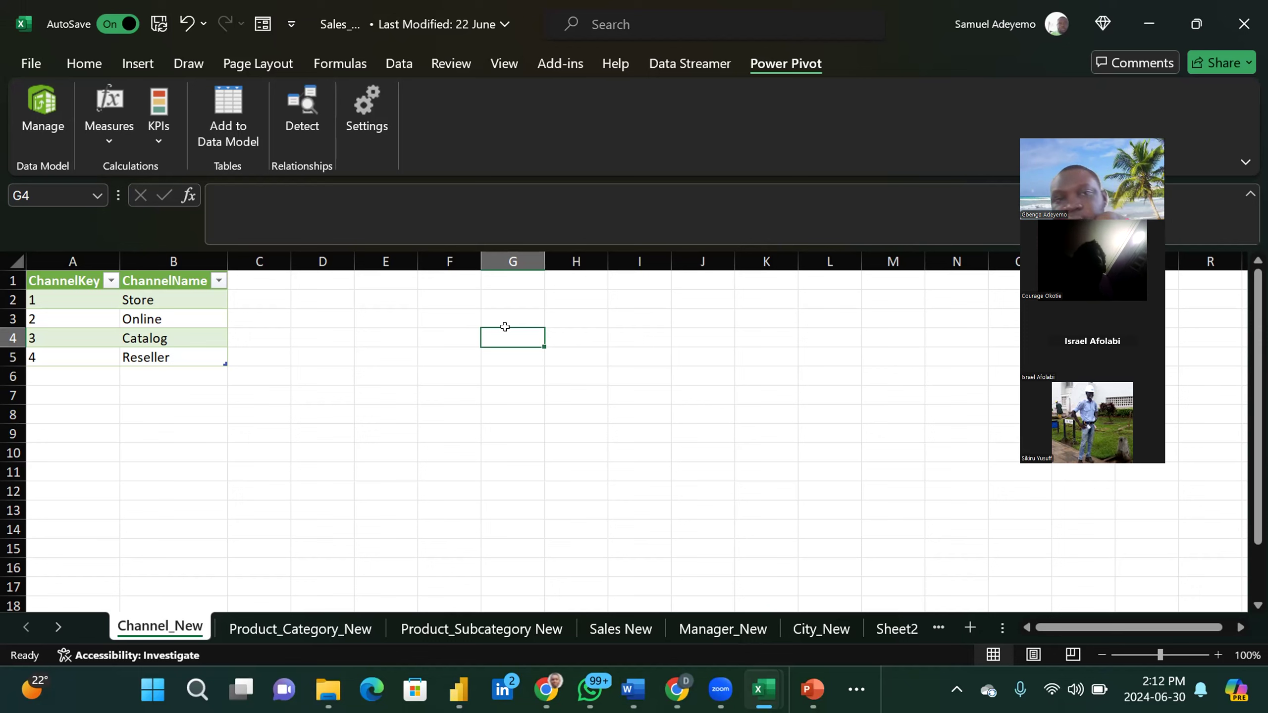
click(344, 358)
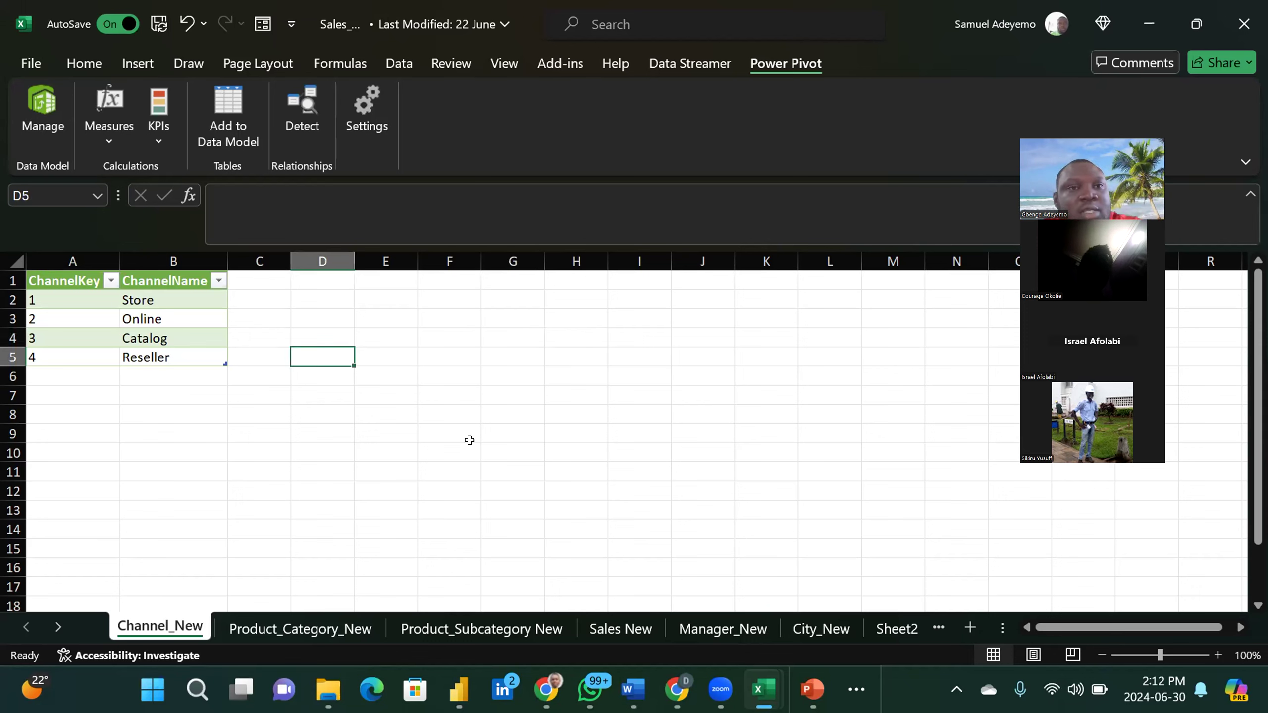
click(50, 294)
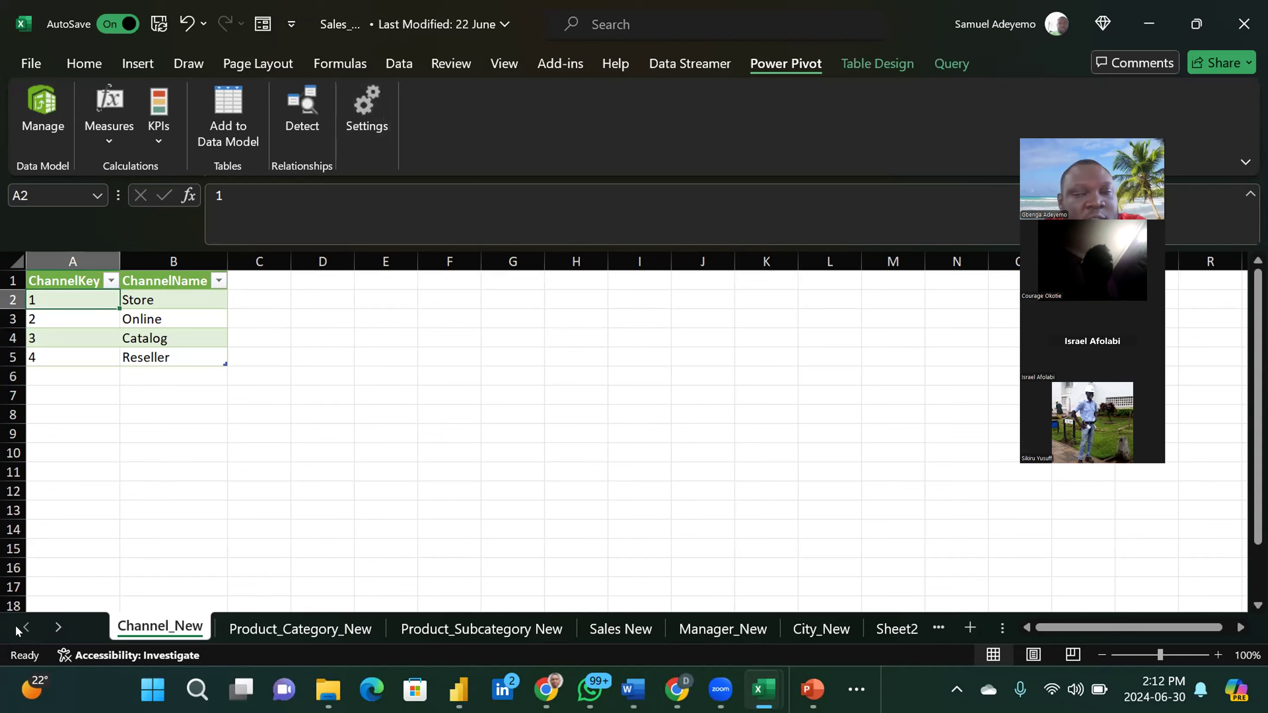
click(295, 471)
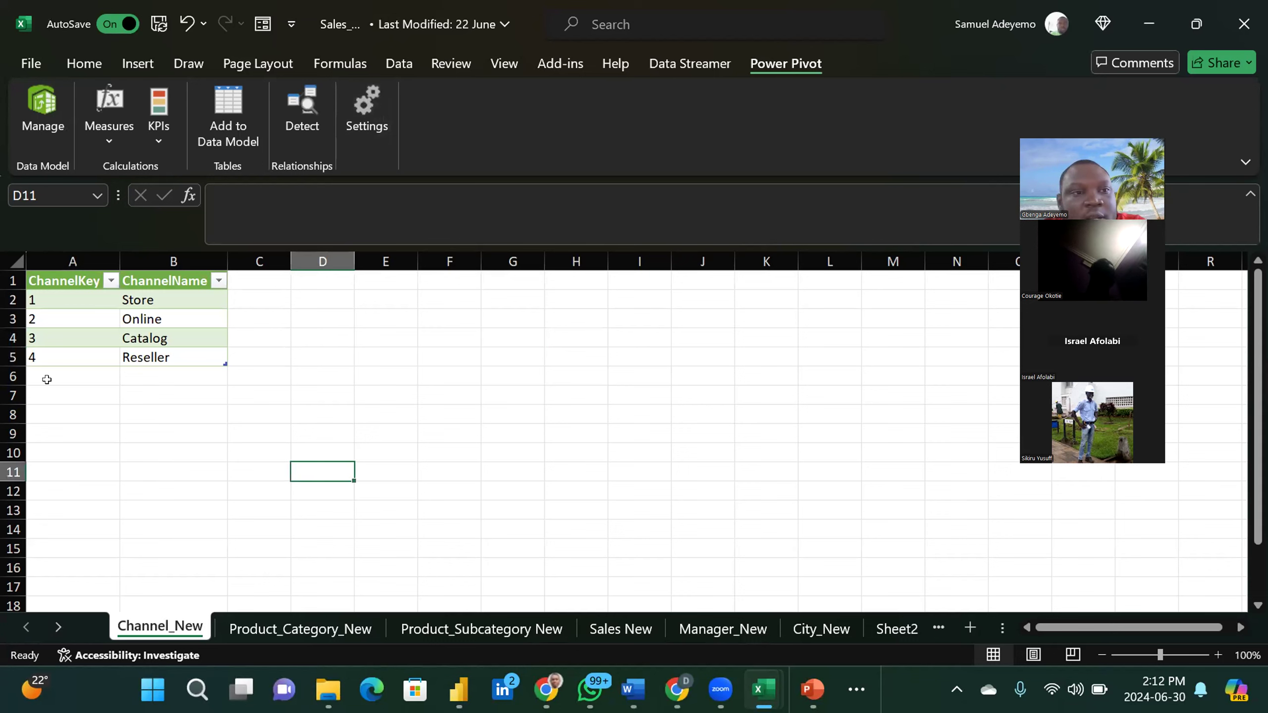
Step: Add the ChannelKey and ChannelName table on the Channel_New sheet to the Power Pivot Data Model
click(132, 300)
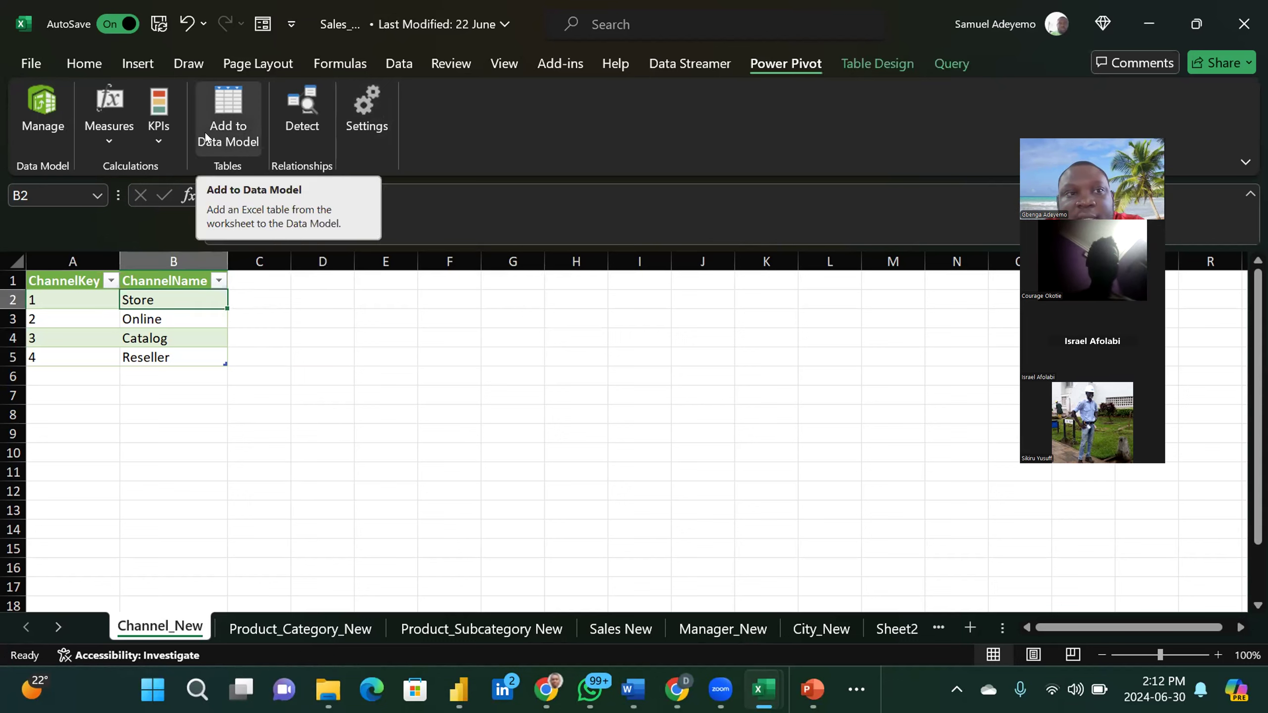
click(226, 112)
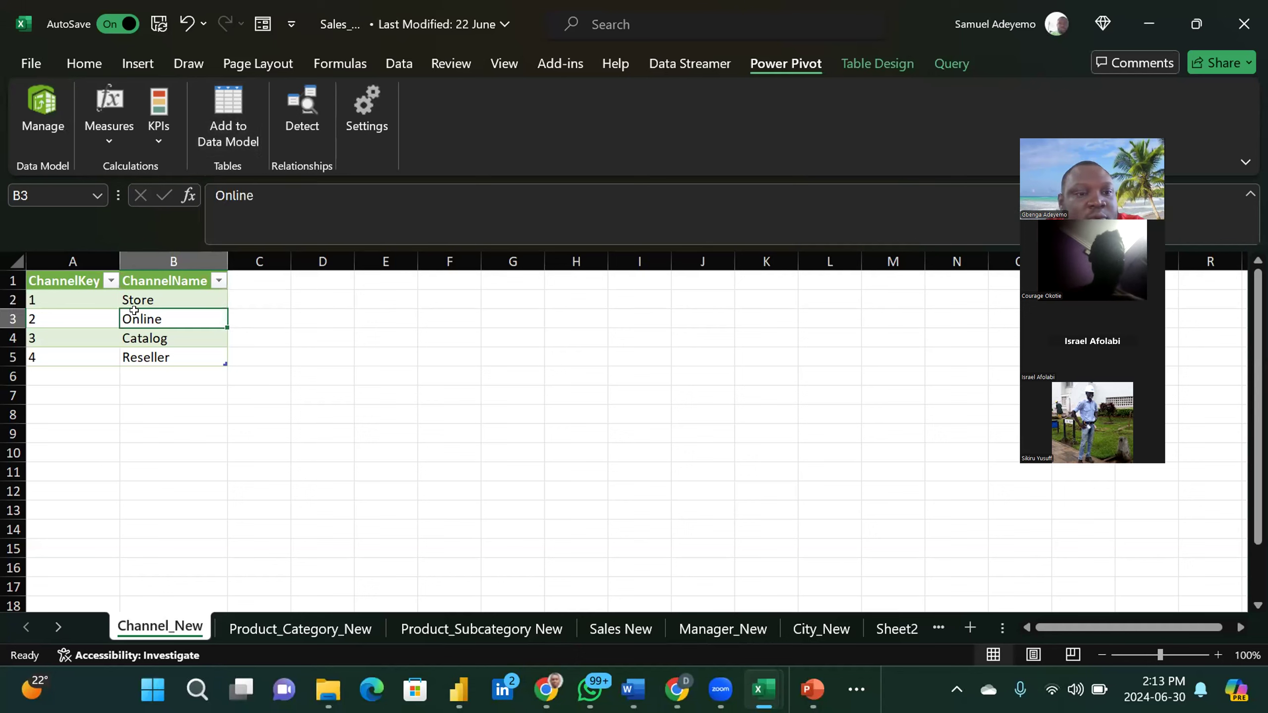
click(223, 111)
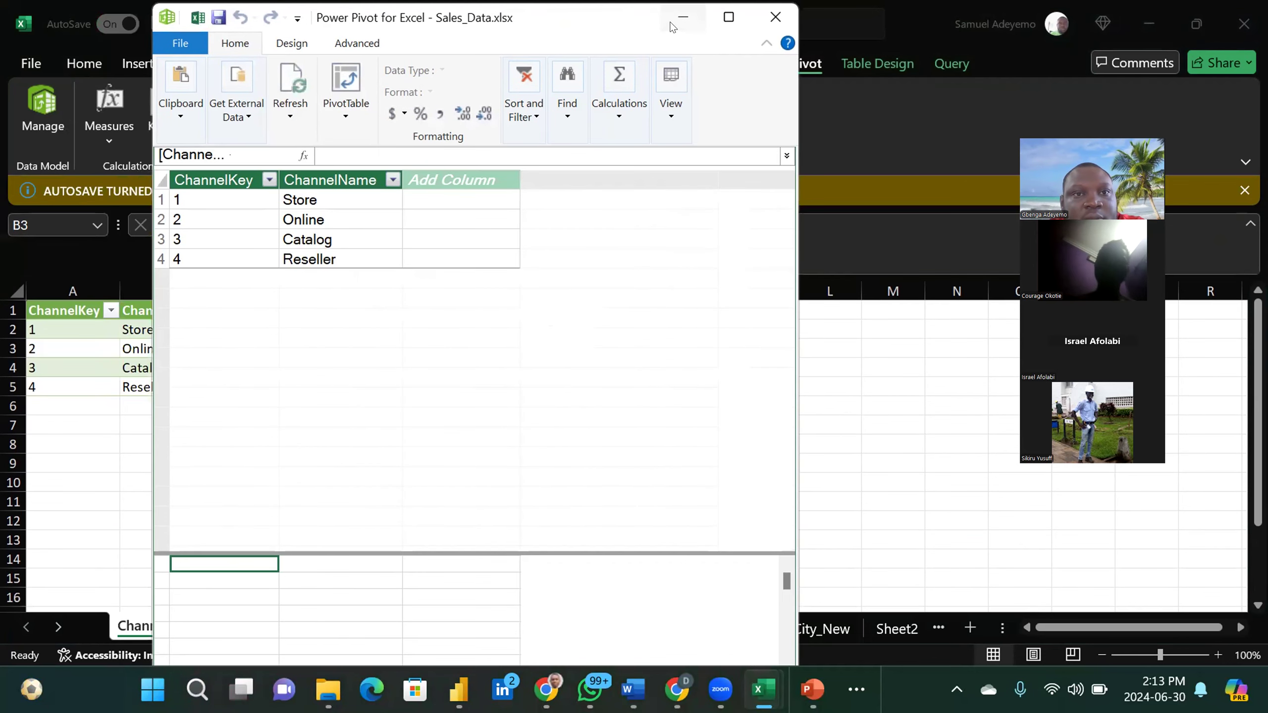
Step: Add the product table on the Product_Category_New sheet to the Data Model and return to the workbook
click(671, 26)
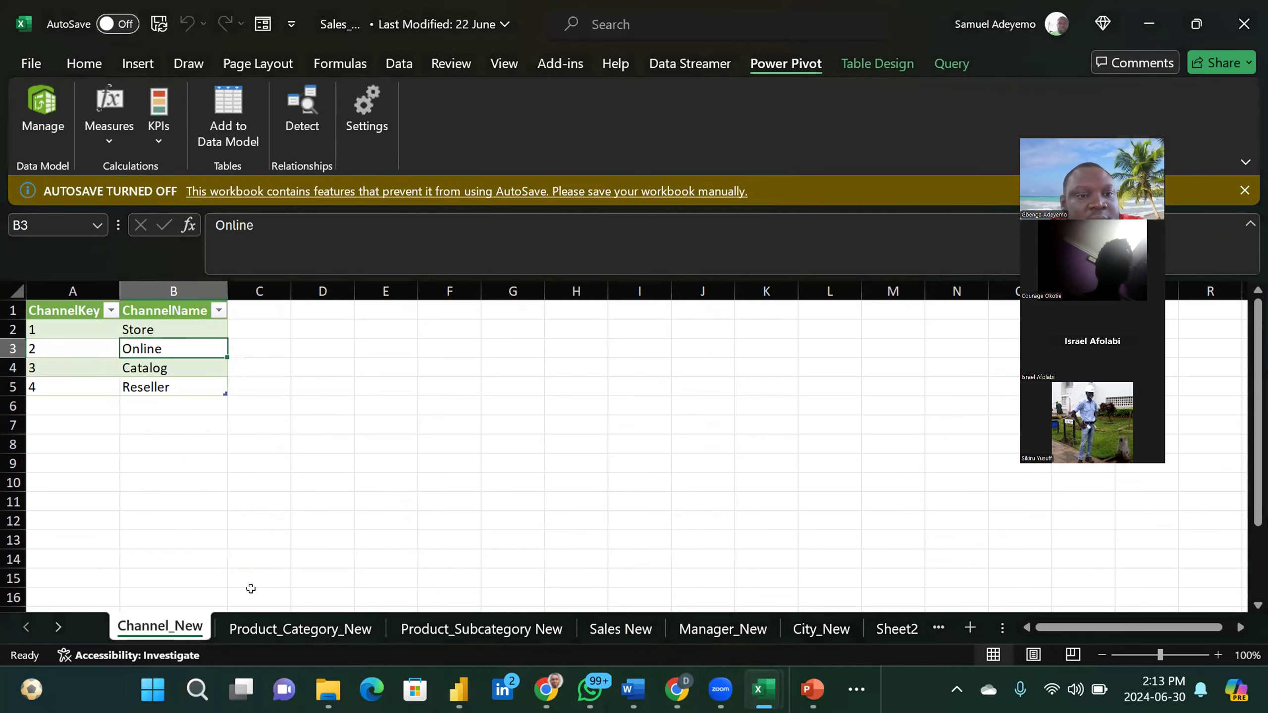
click(290, 630)
click(215, 385)
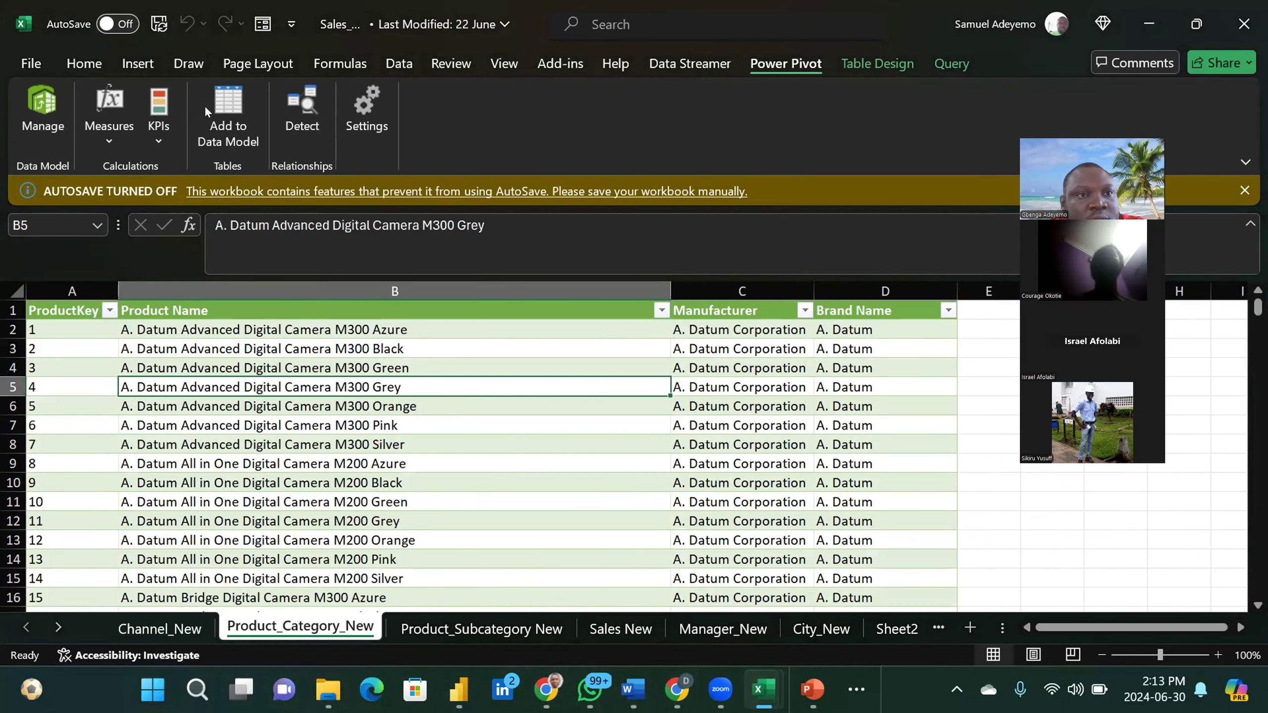
click(222, 114)
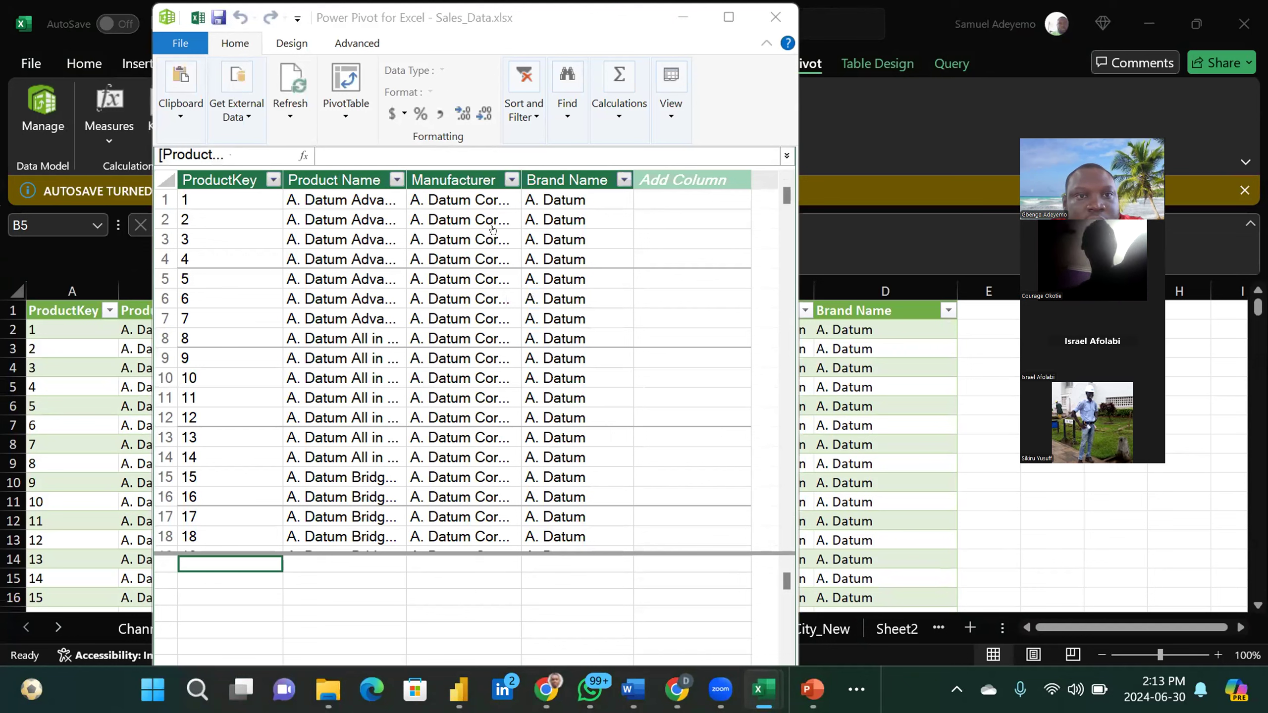
click(497, 48)
drag(497, 48, 477, 107)
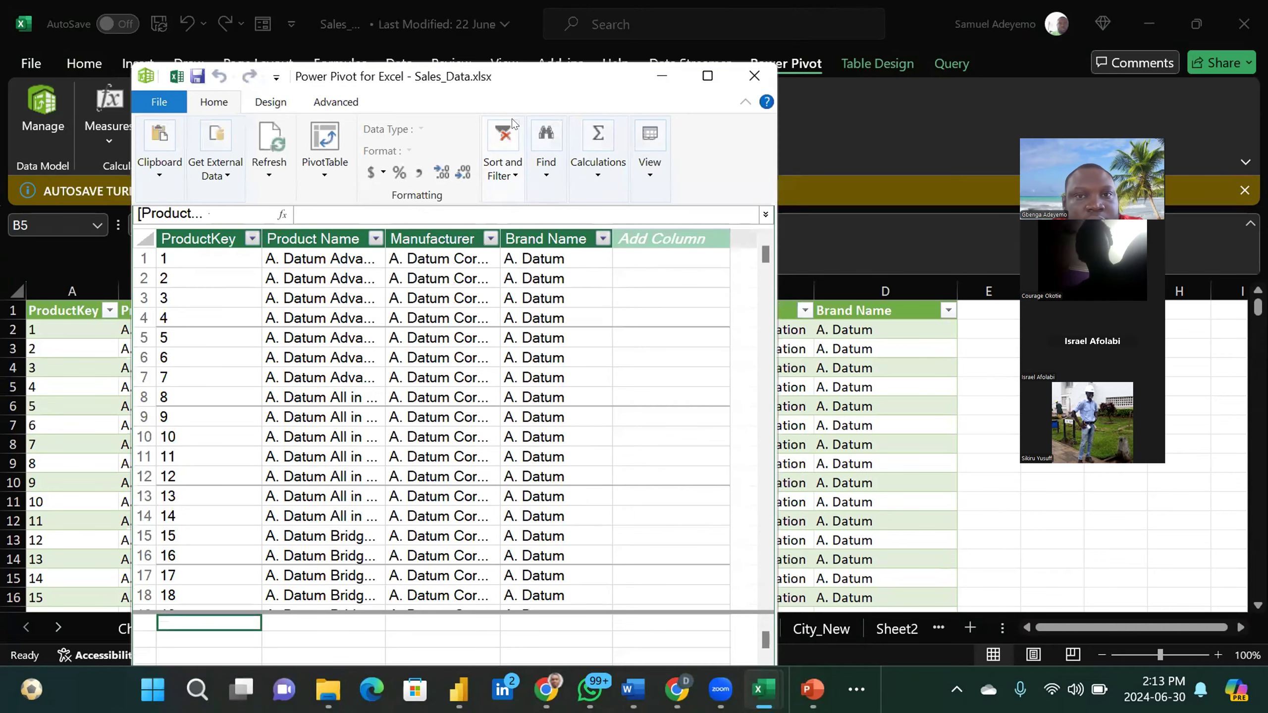
click(661, 80)
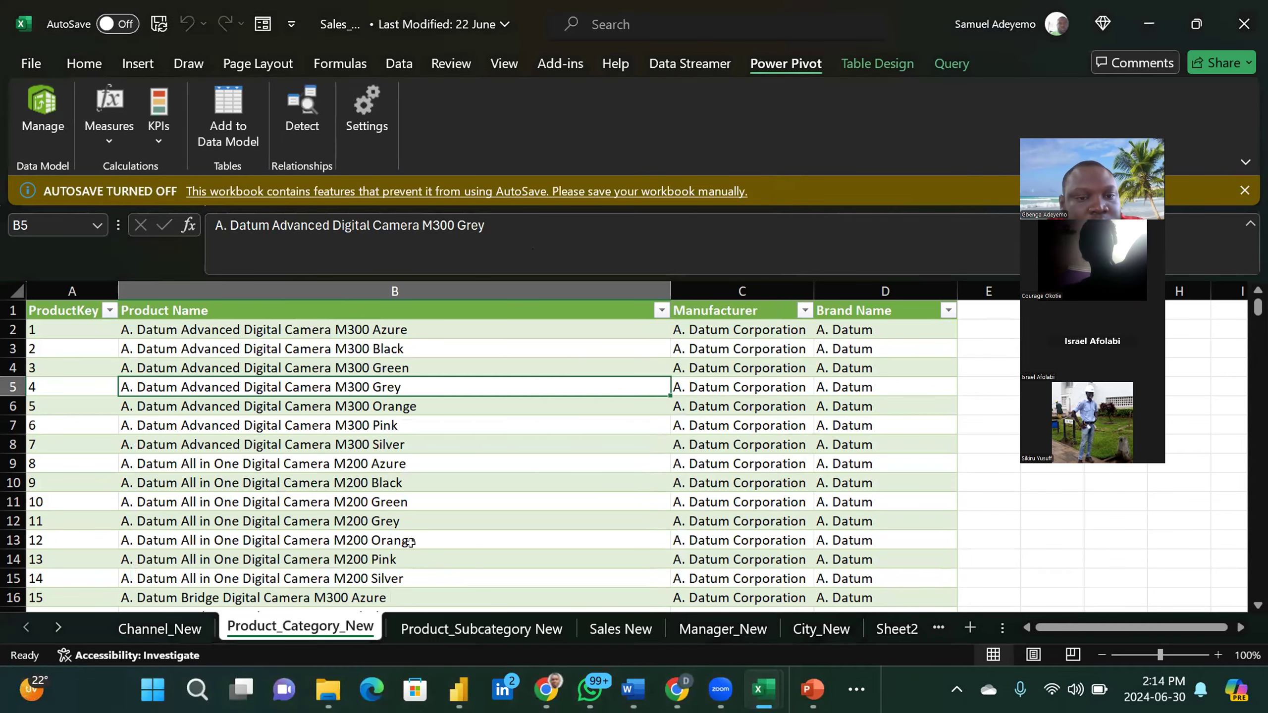
Step: Add the table on the Product_Subcategory New sheet to the Data Model and return to the workbook
click(481, 628)
click(325, 443)
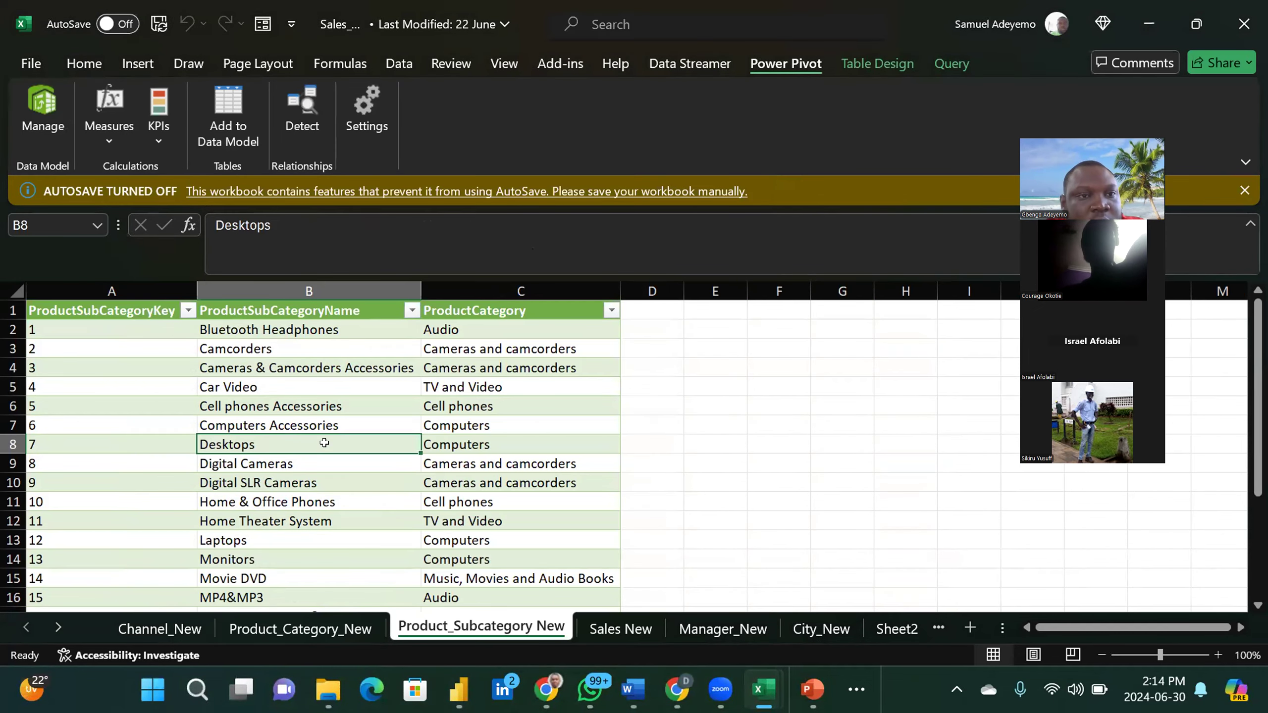
click(234, 105)
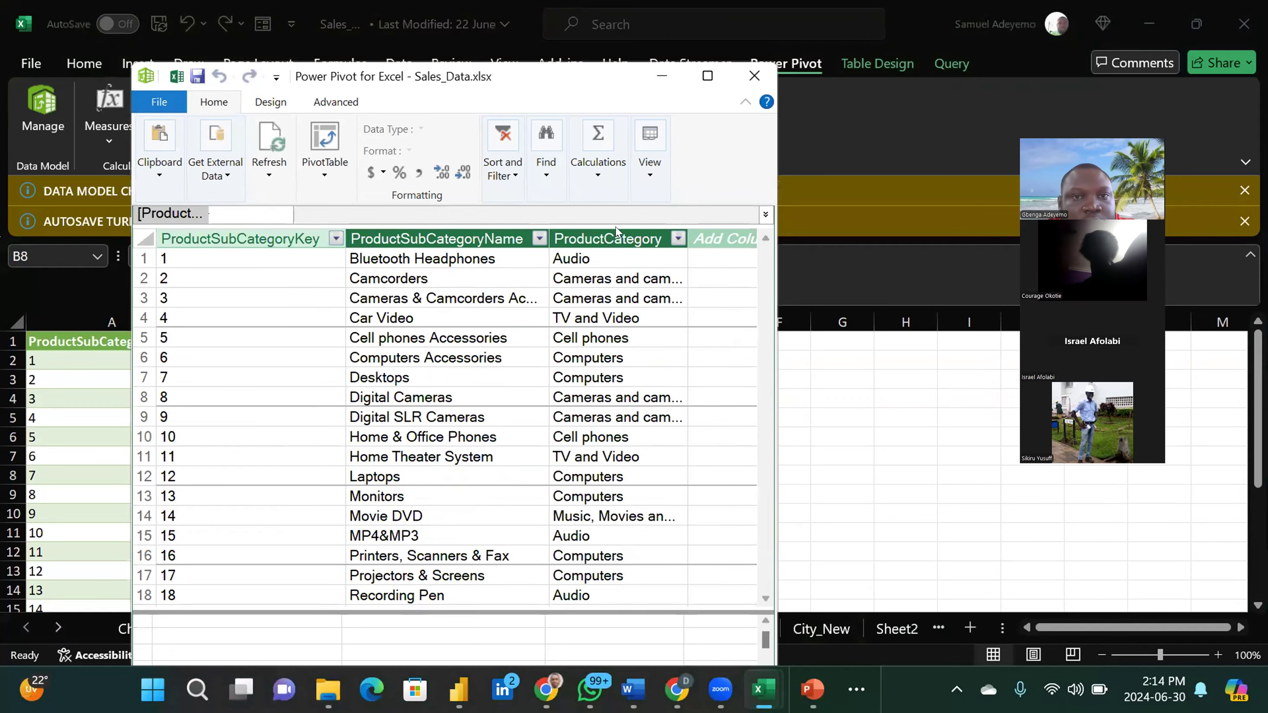
click(668, 78)
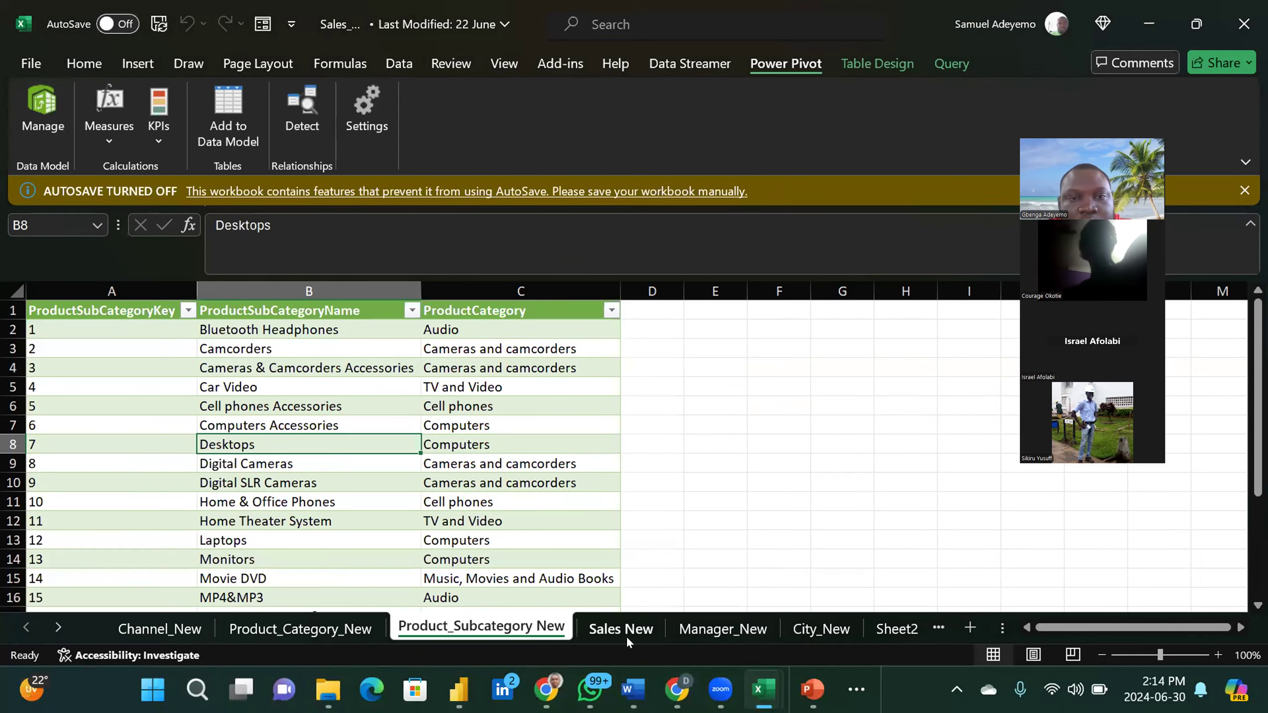
Step: Add the orders table on the Sales New sheet to the Data Model
click(623, 630)
click(429, 416)
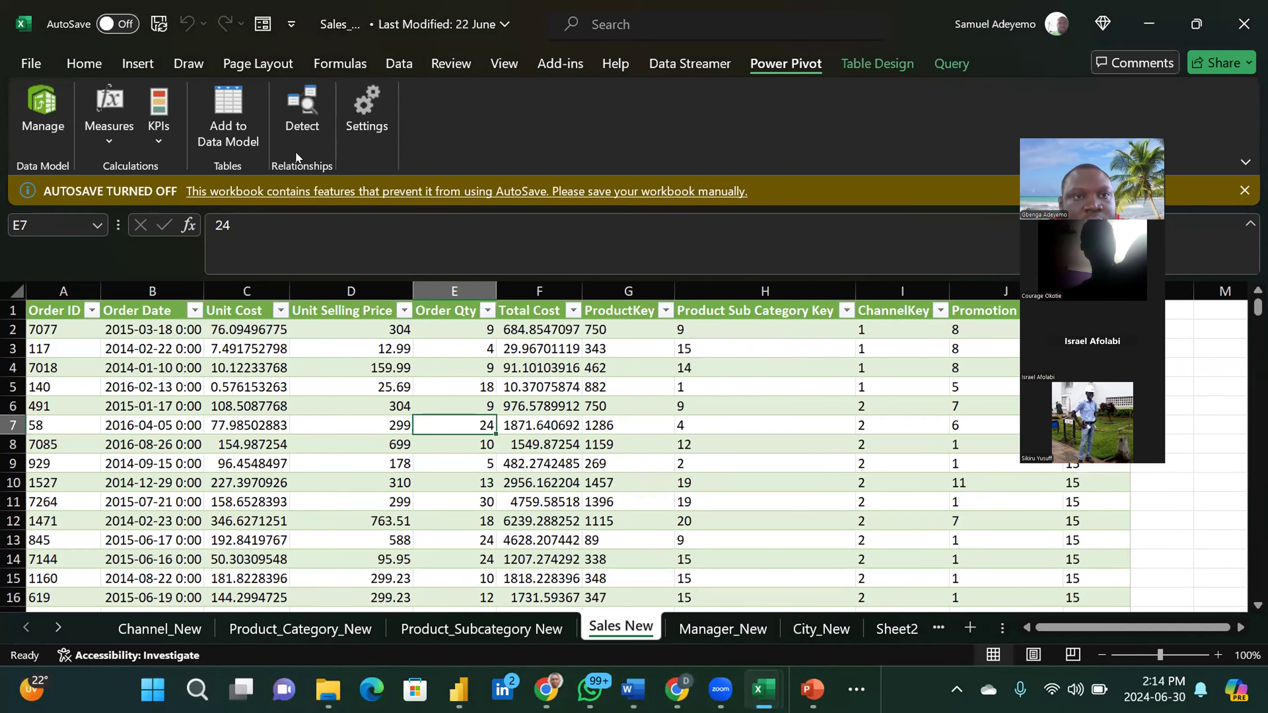
click(223, 108)
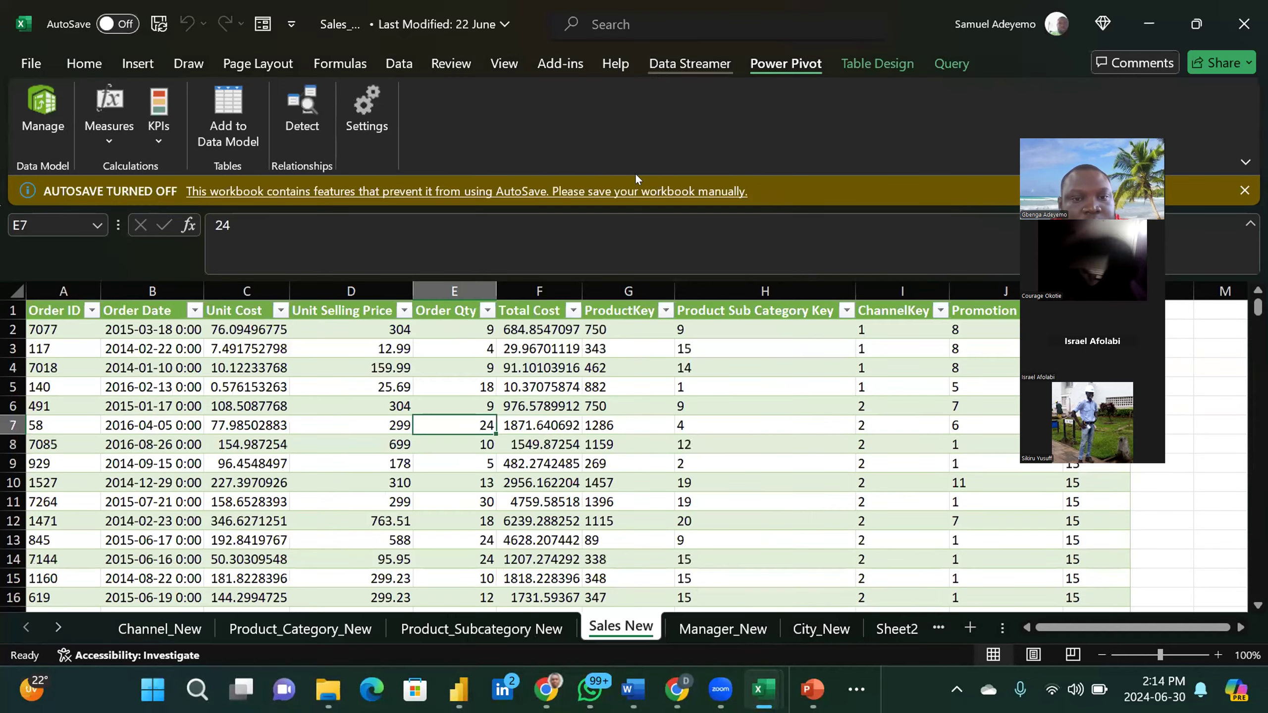
Step: Add the ChannelKey and Manager Email table on the Manager_New sheet to the Data Model and return to the workbook
click(708, 635)
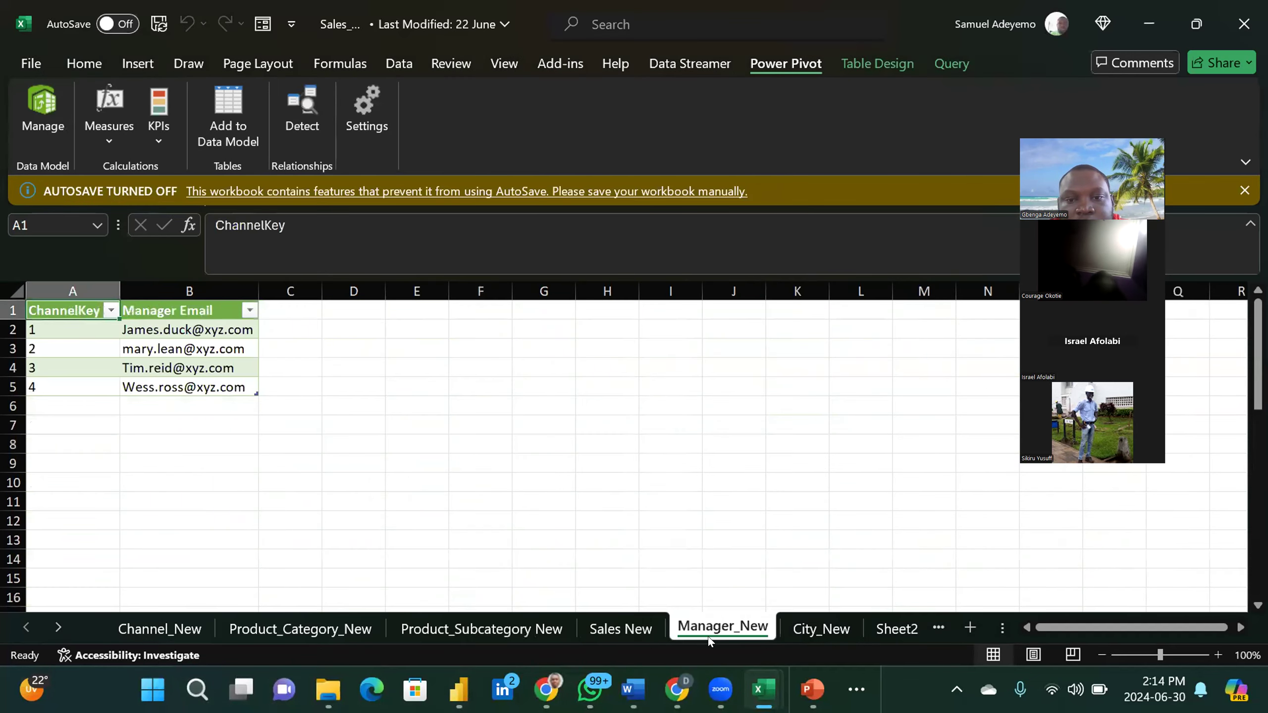
click(193, 341)
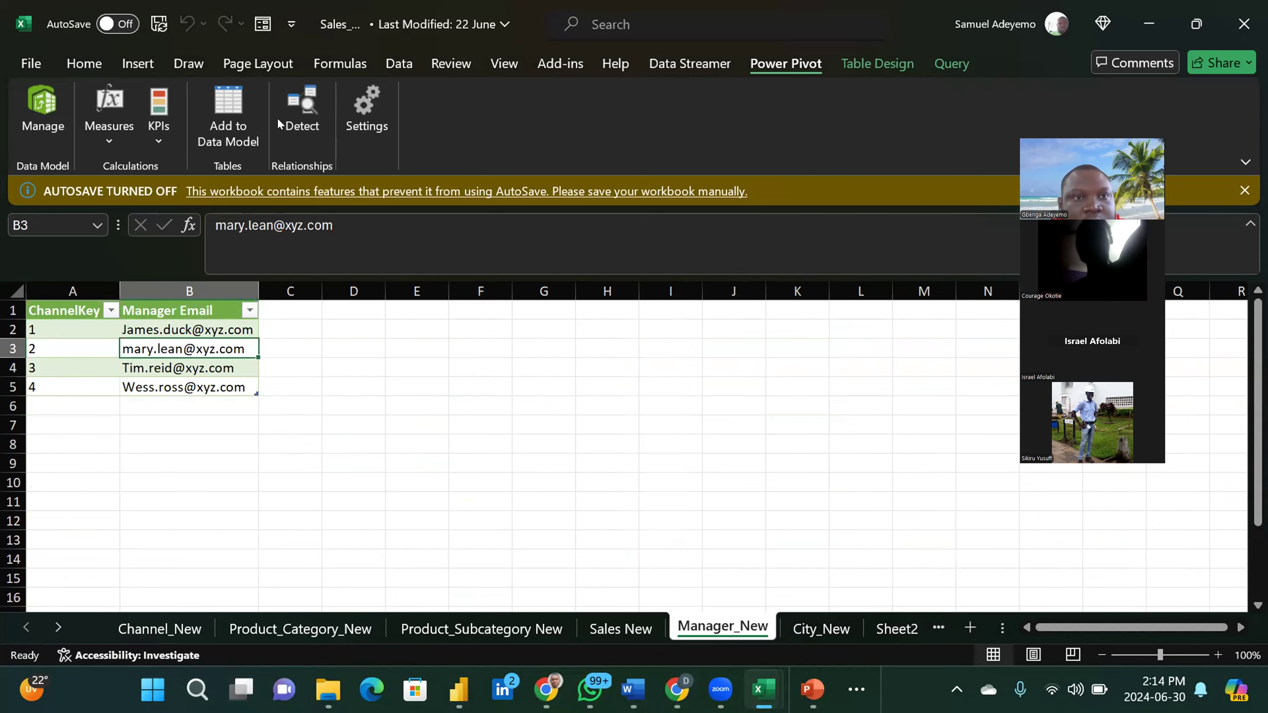
click(236, 94)
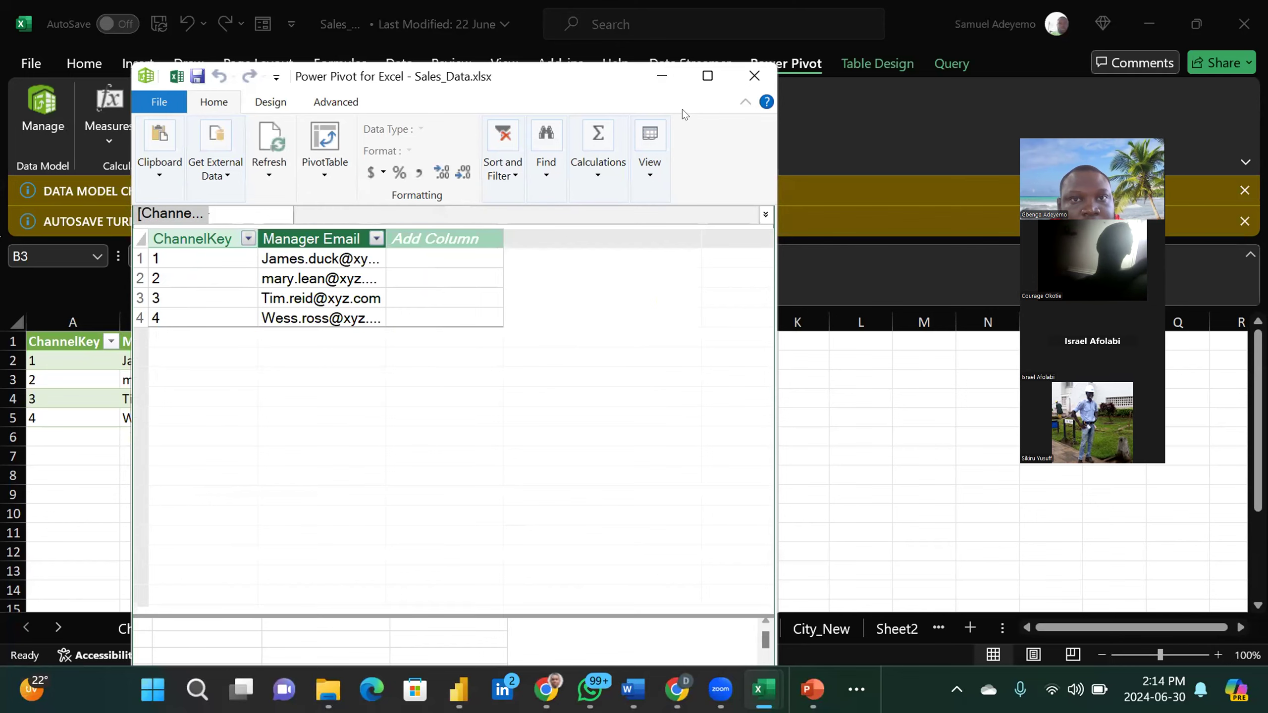
click(662, 79)
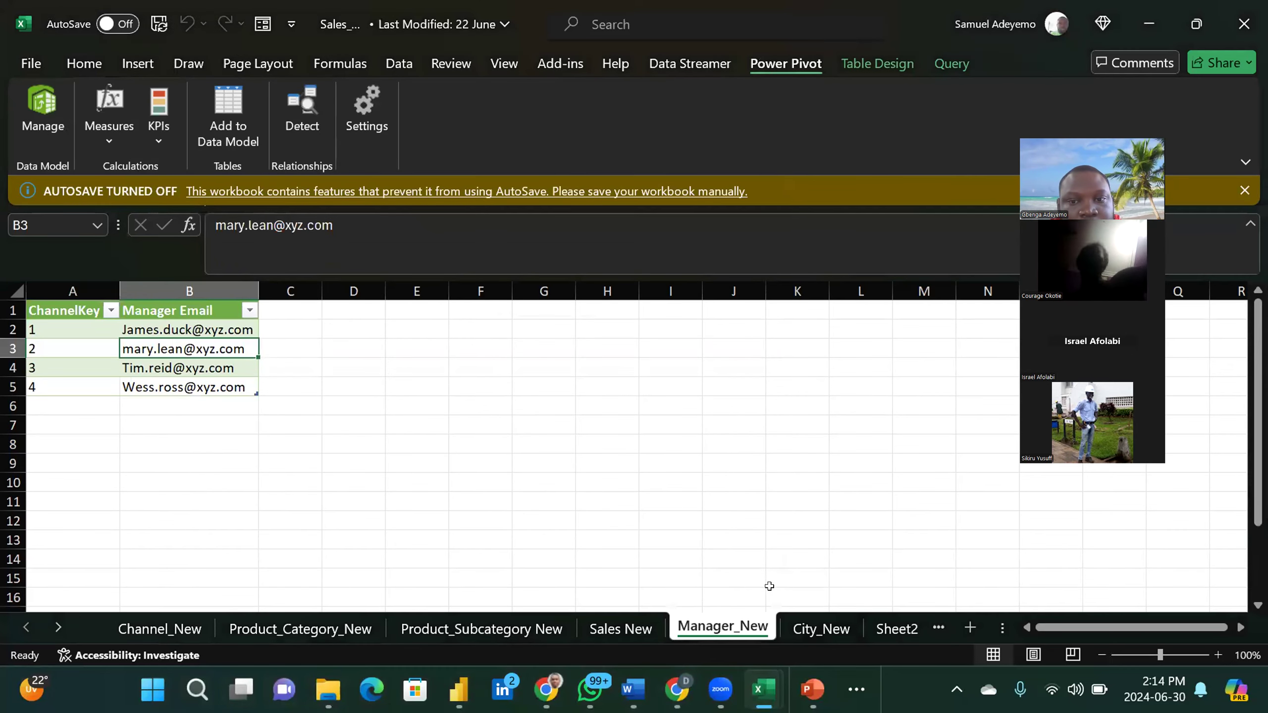
Step: Add the Citykey, City and State table on the City_New sheet to the Data Model and return to the workbook
click(804, 629)
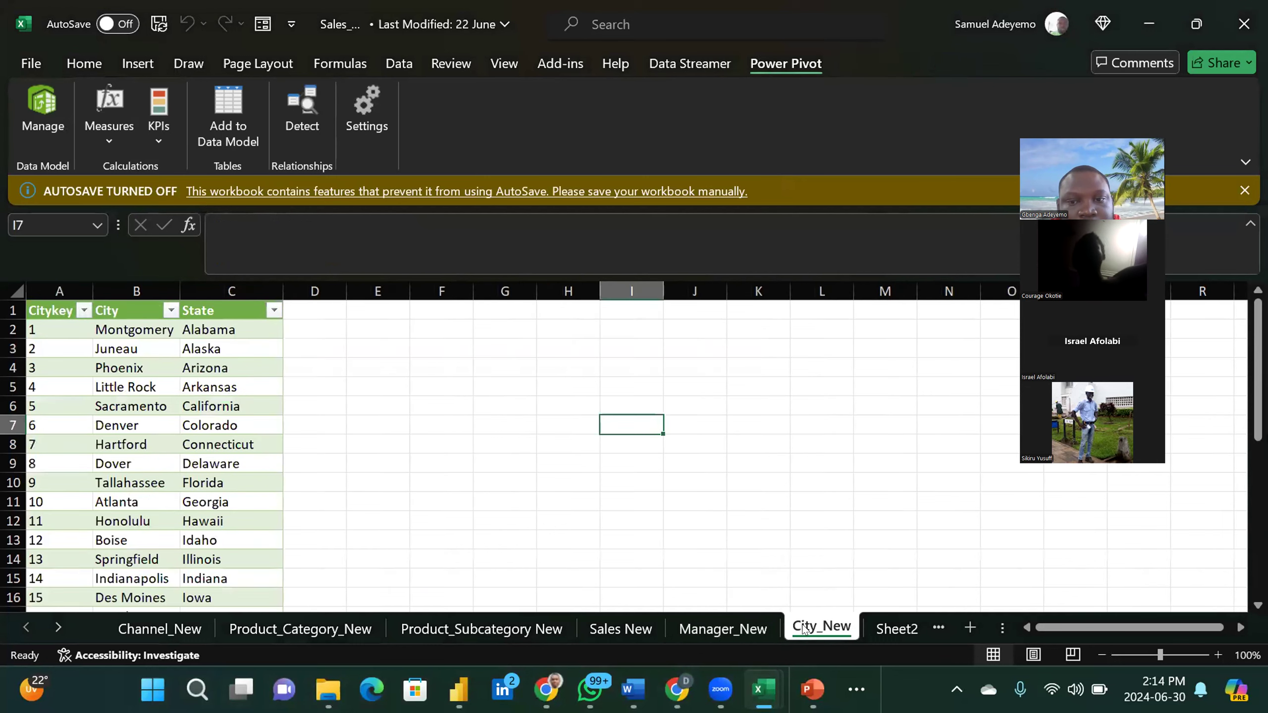
click(261, 391)
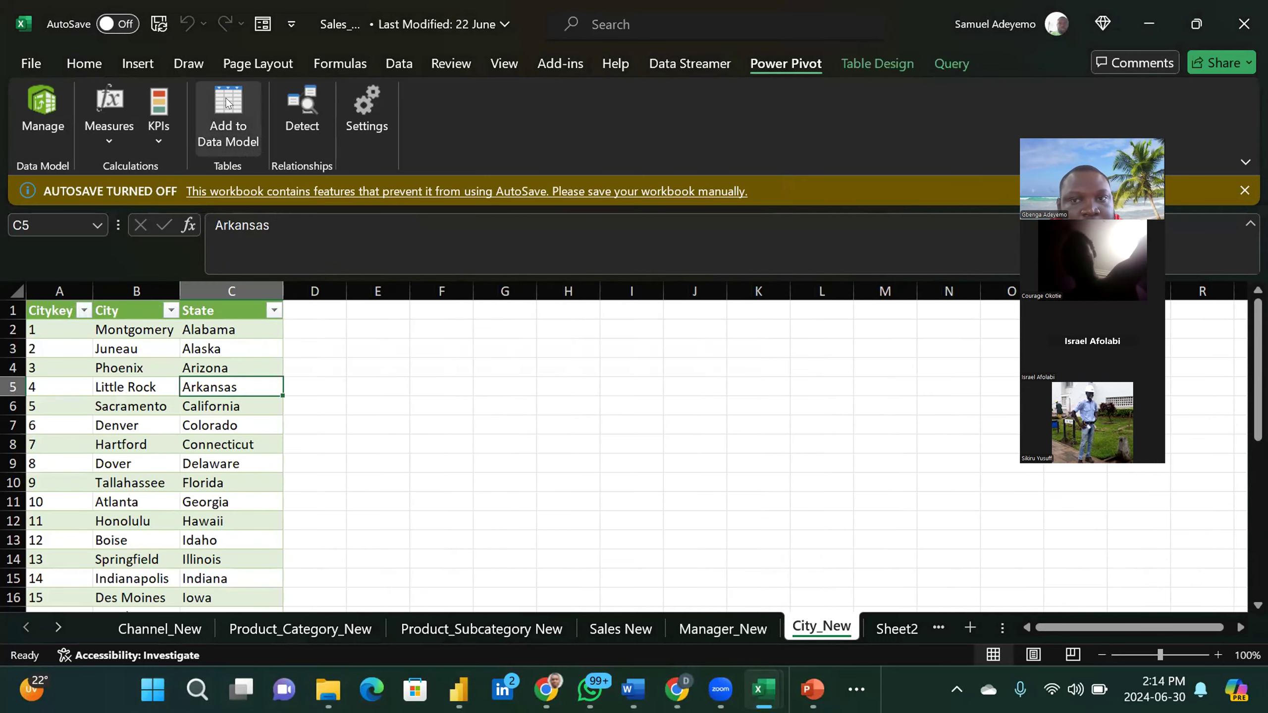
click(226, 102)
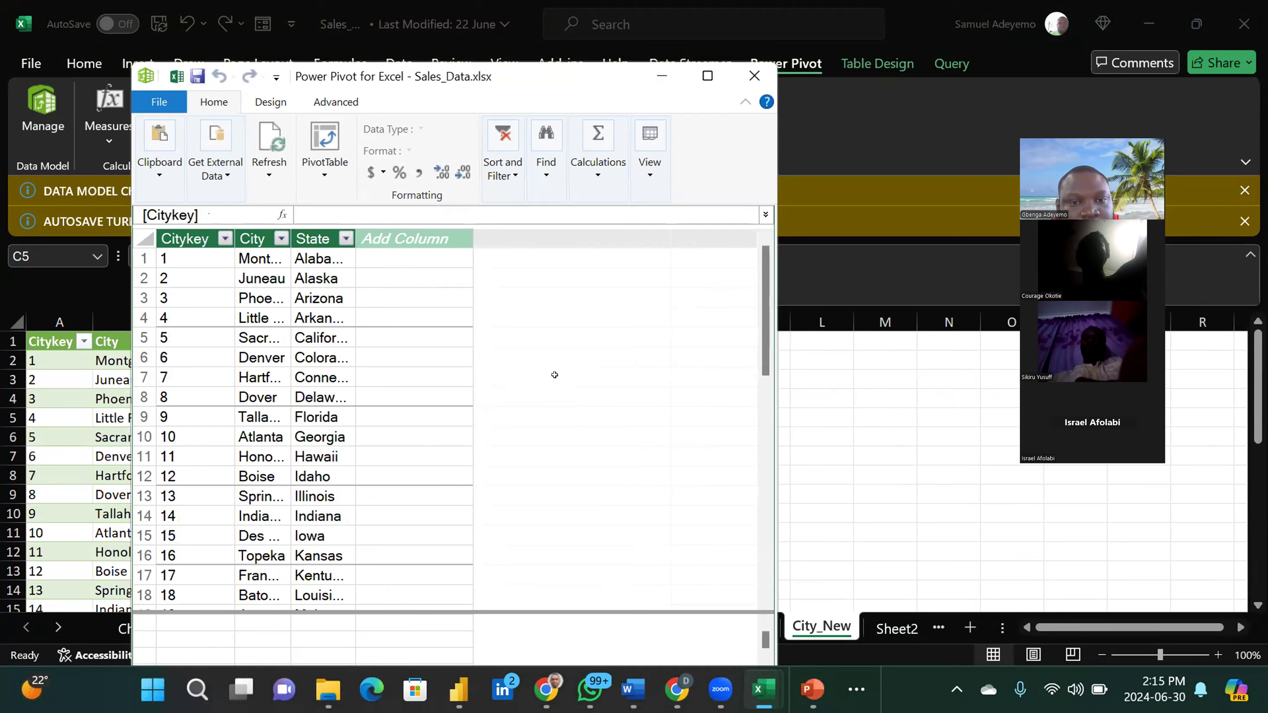
click(662, 72)
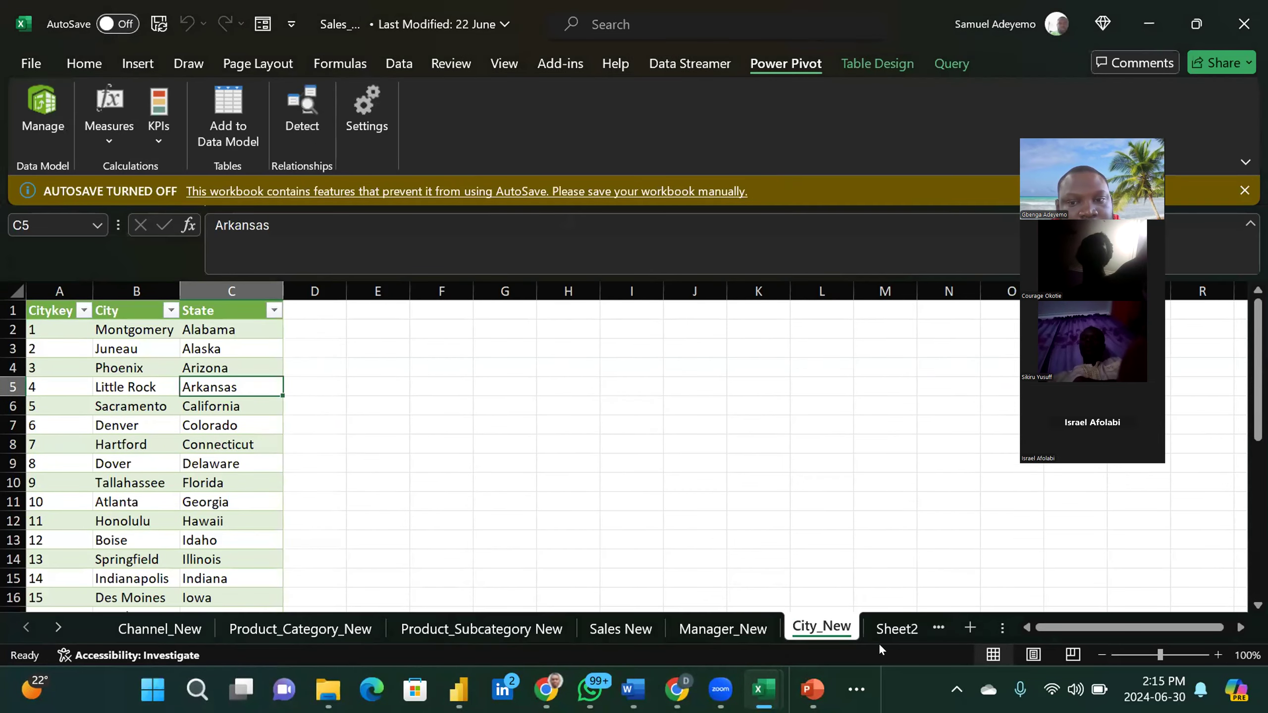
Step: Look at Sheet2 and return to the City_New worksheet
click(883, 630)
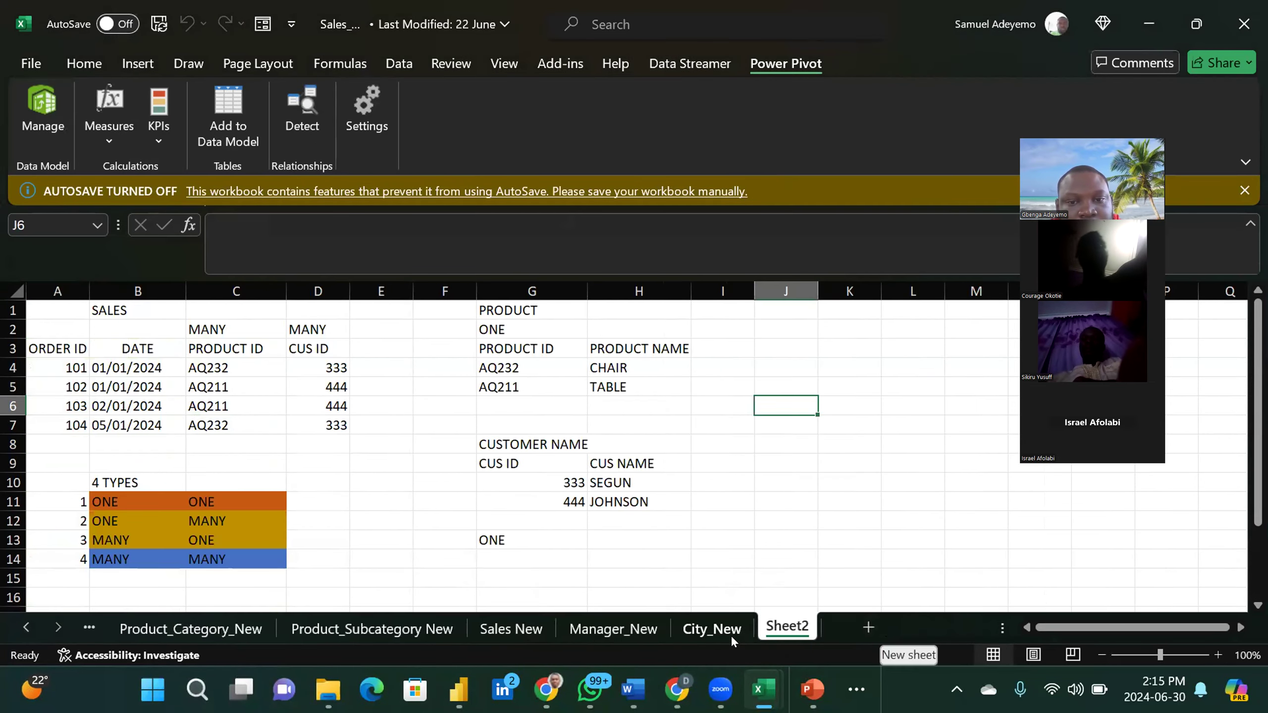
click(709, 630)
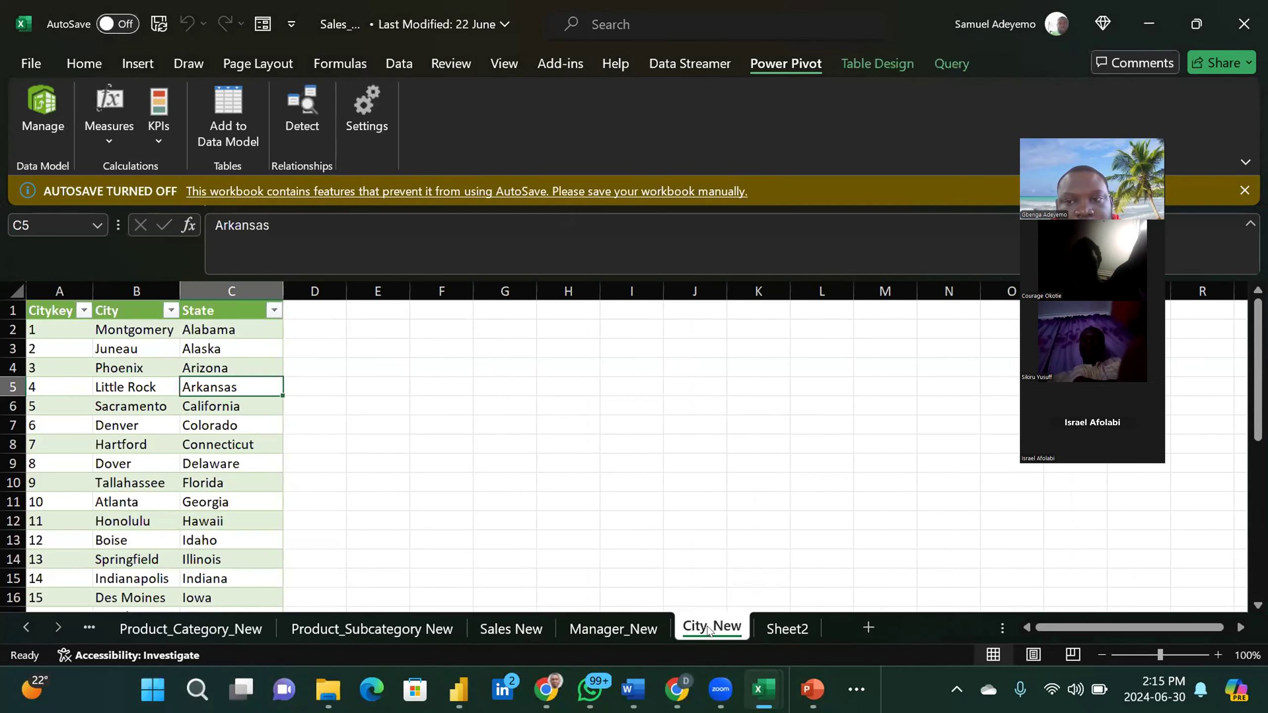
click(543, 484)
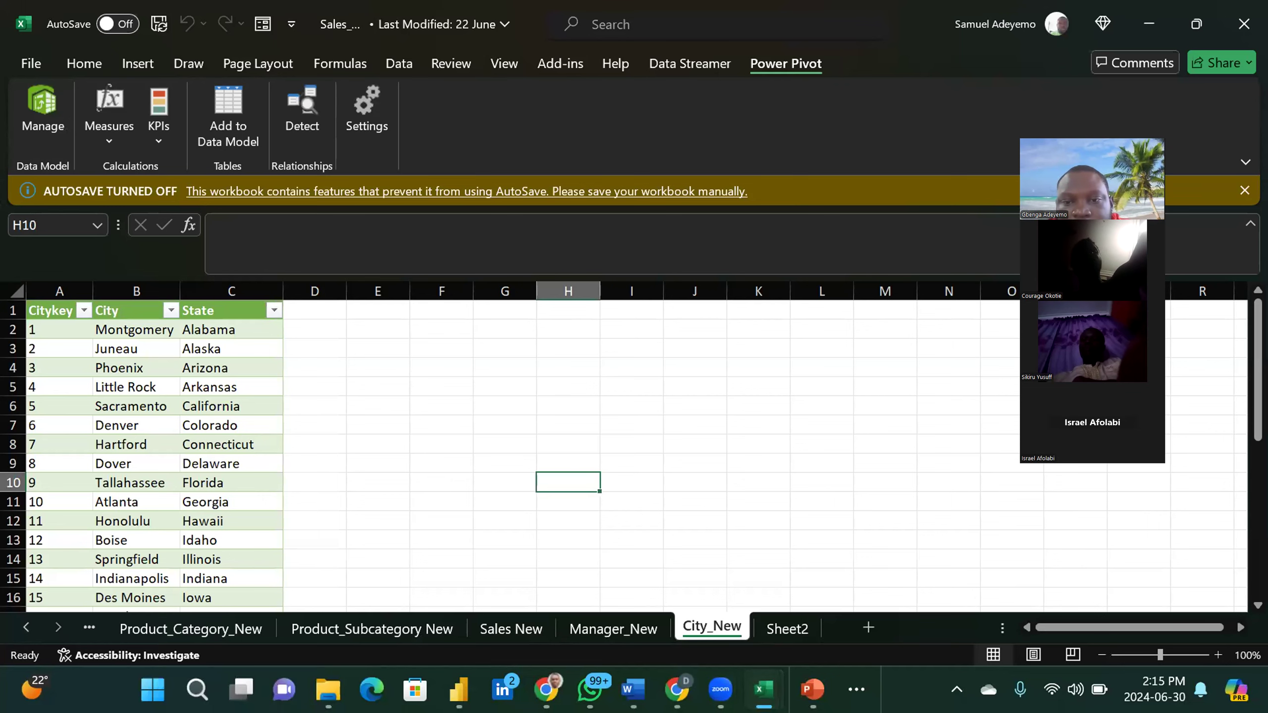
Step: Bring back the Power Pivot window, maximize it and look through the Channel_New, Product_Category_1 and Product_Subcategory_New tables
mouse_move(764, 690)
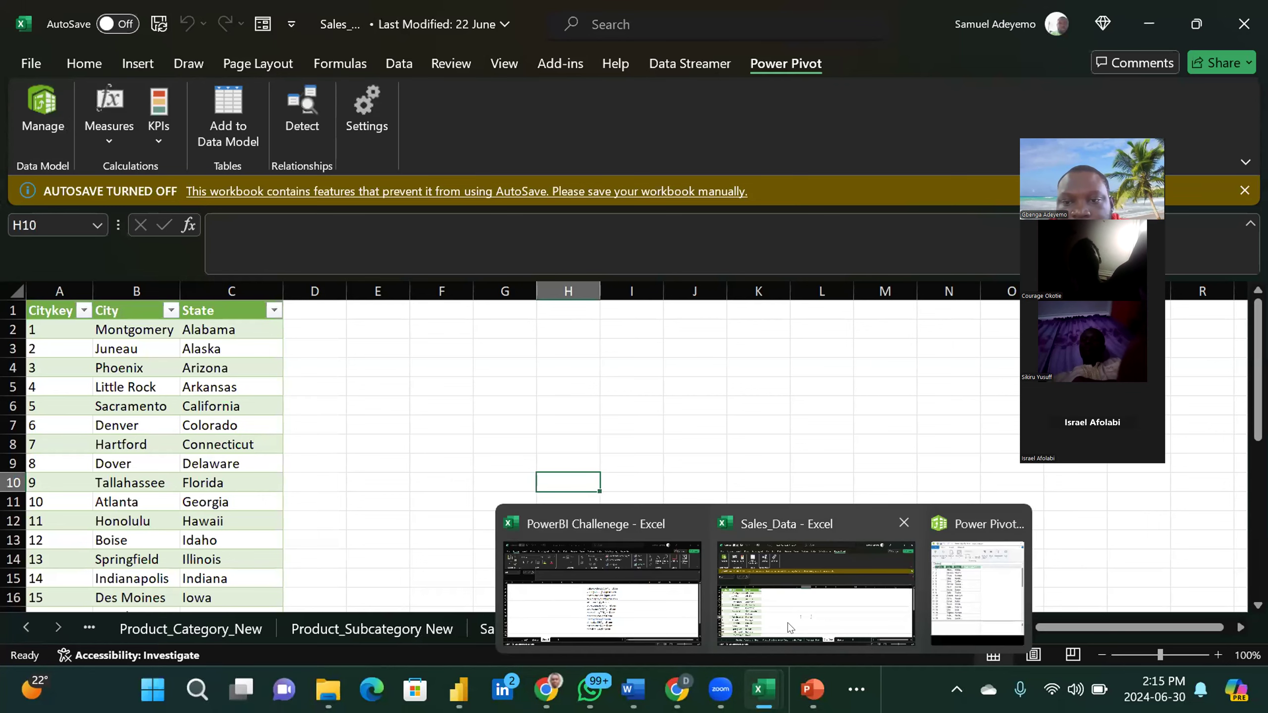
click(966, 575)
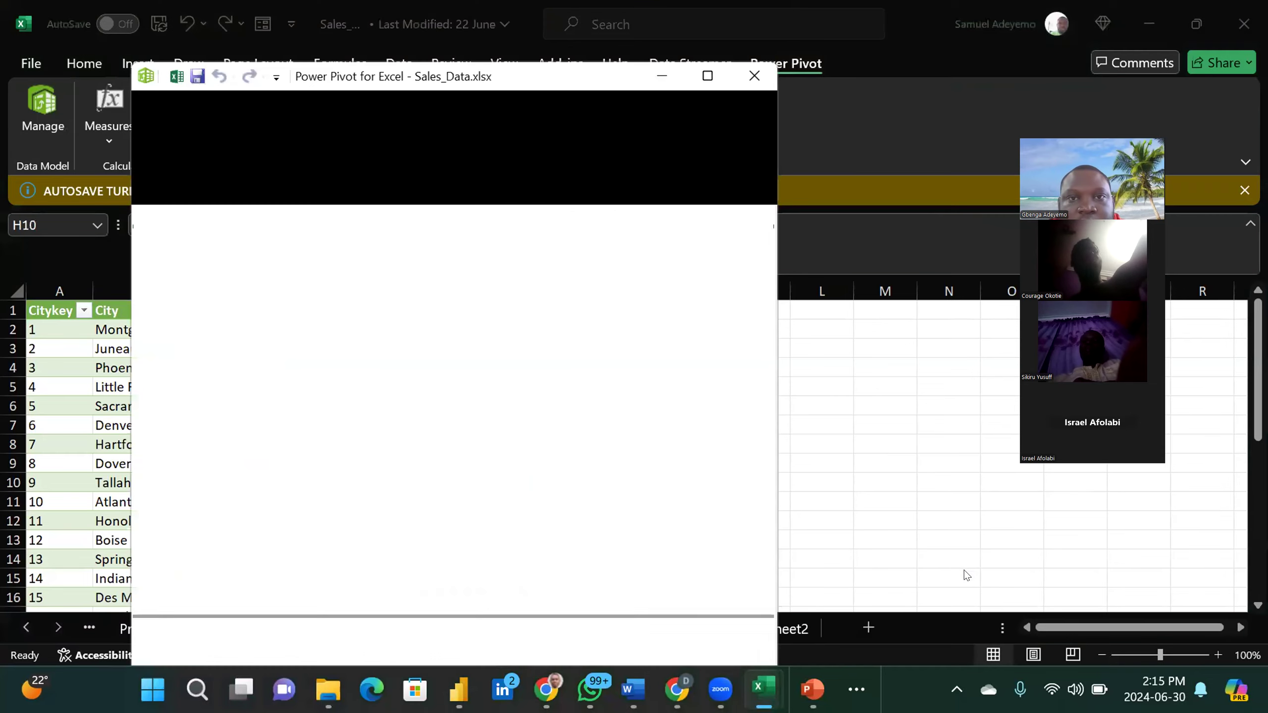
click(705, 78)
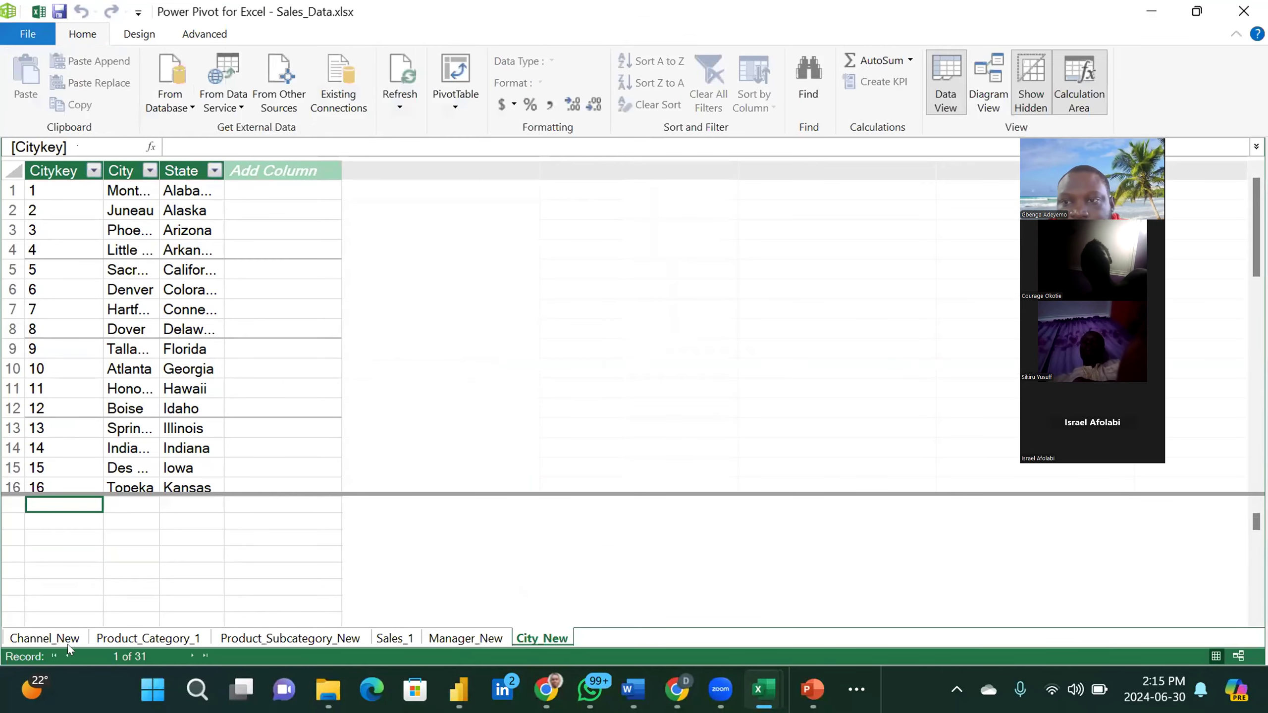
click(34, 641)
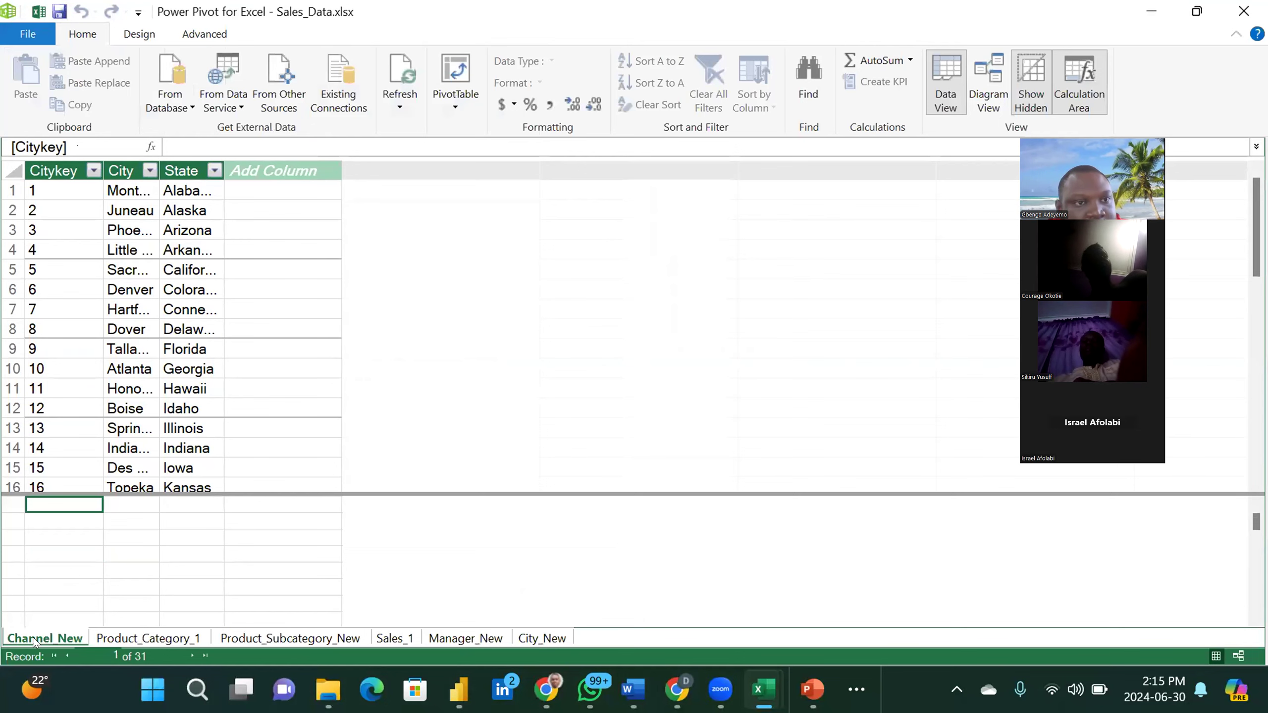
click(146, 638)
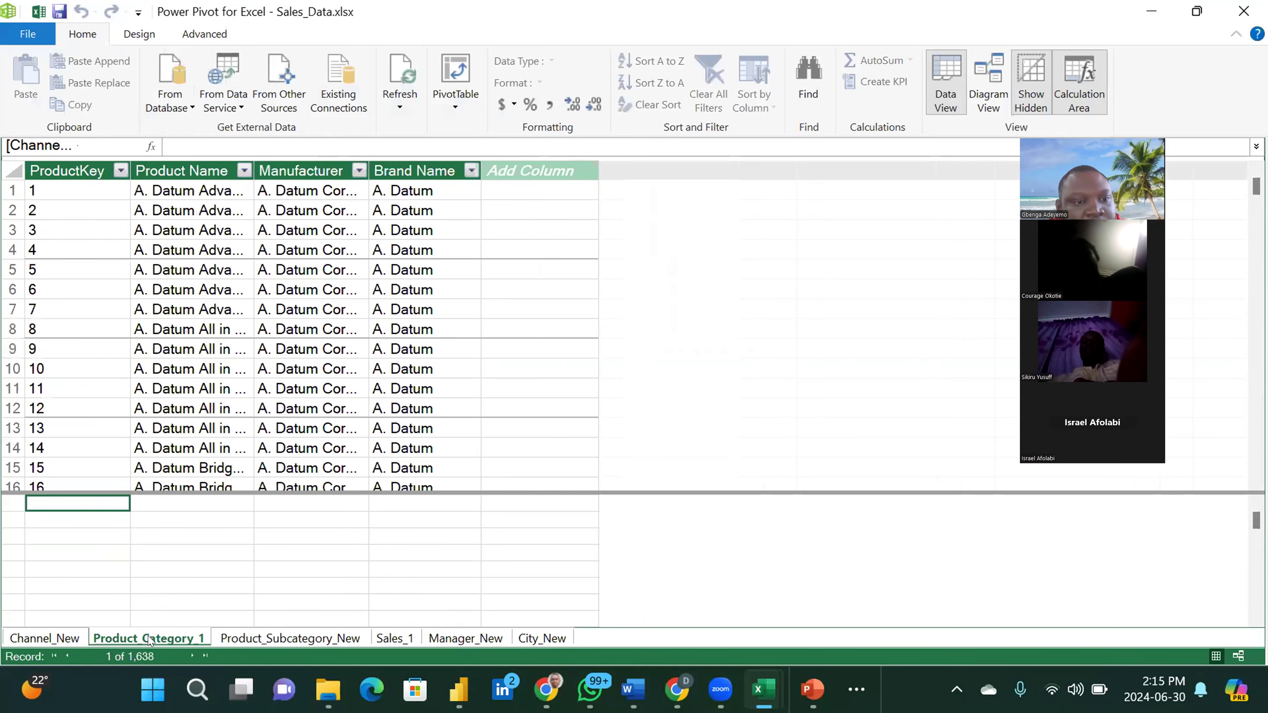
click(249, 637)
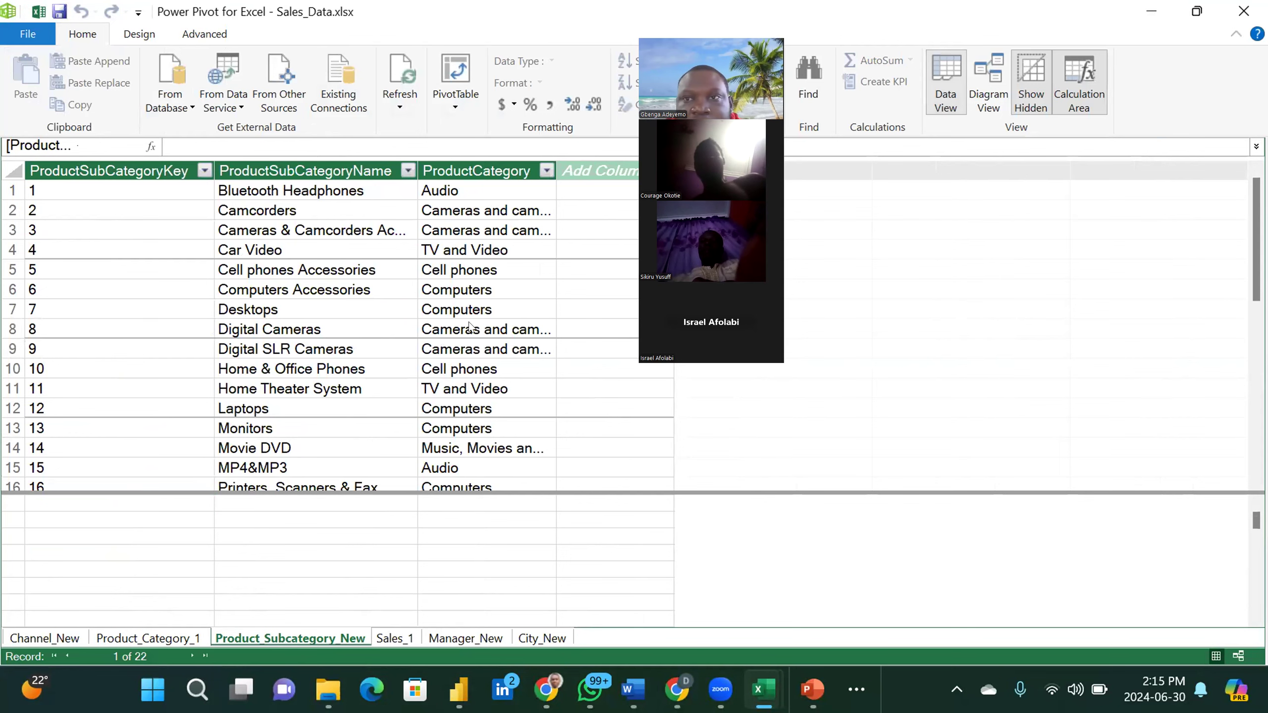
Step: Switch the Data Model to Diagram View and line up Product_Category_1, Product_Subcategory_New and Sales_1 closely beside Channel_New
click(974, 90)
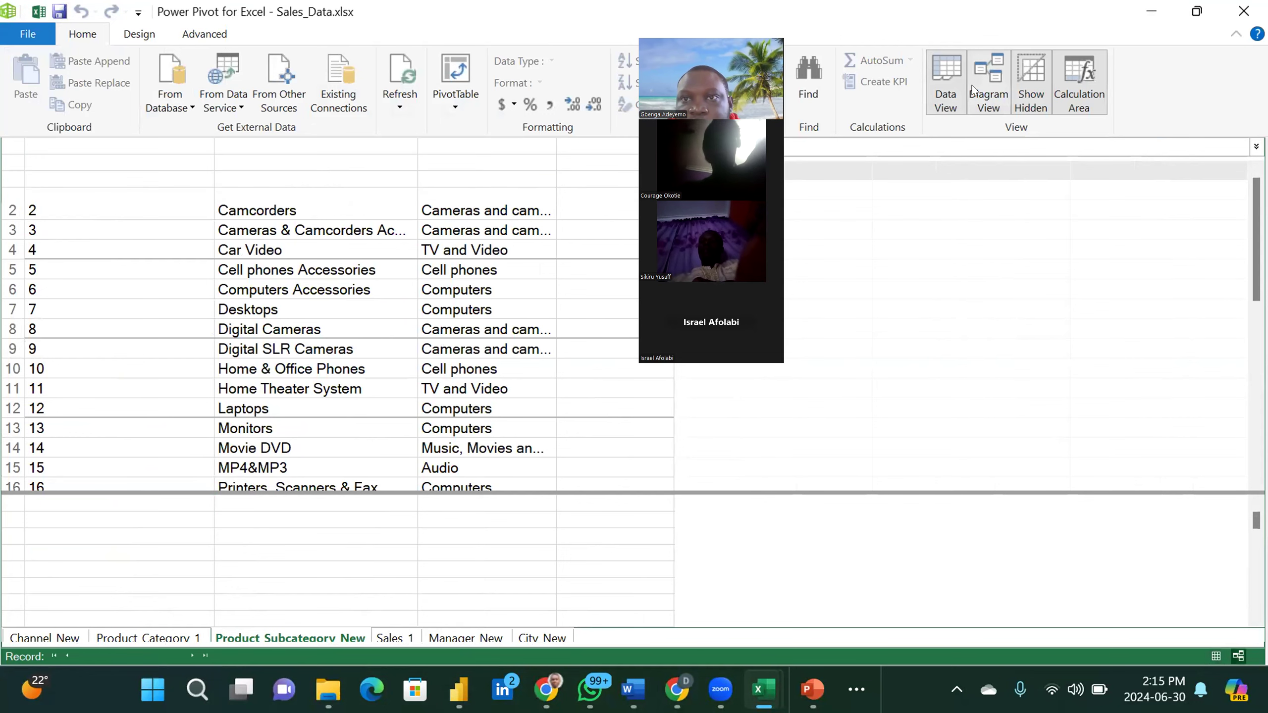
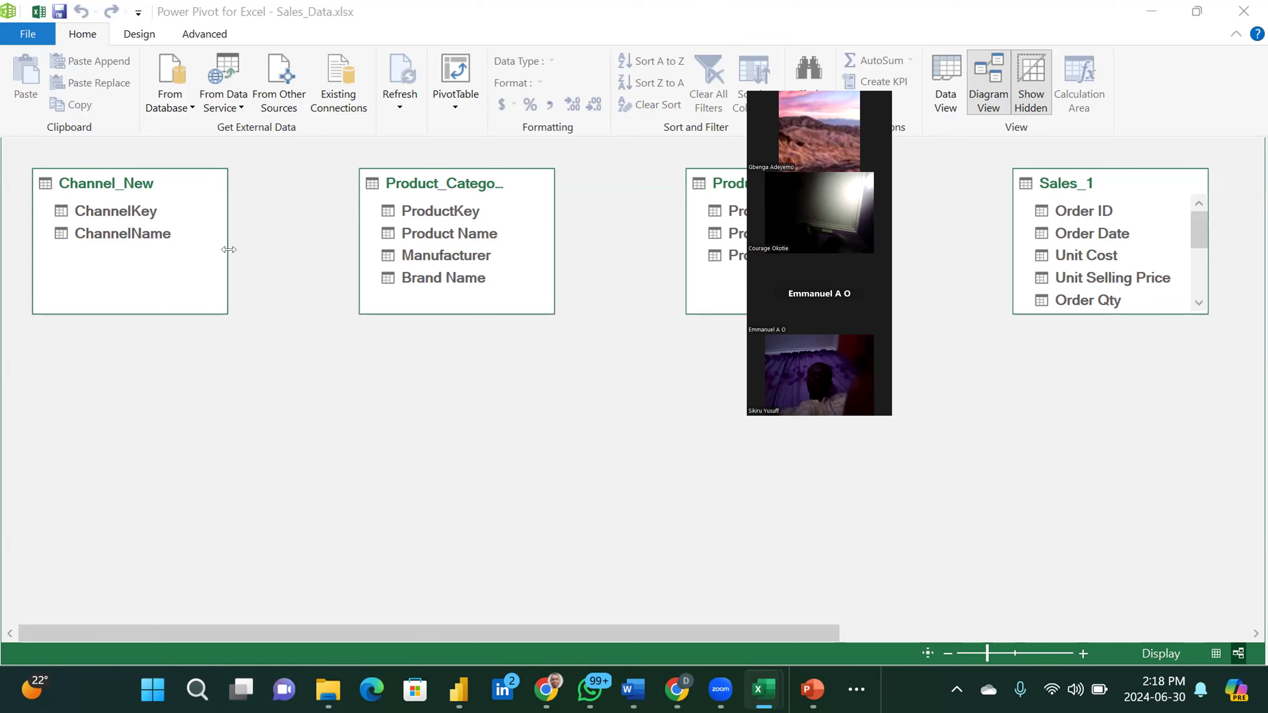
drag(455, 174, 342, 172)
click(160, 182)
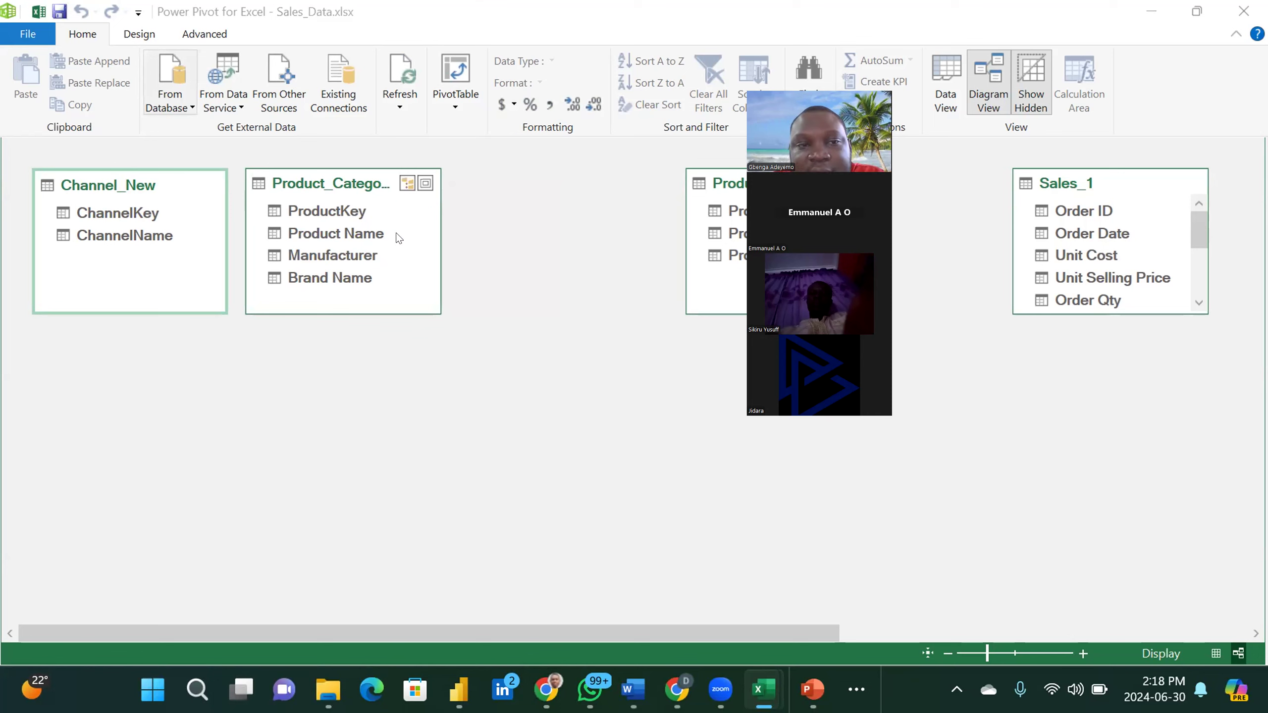
drag(720, 186, 504, 186)
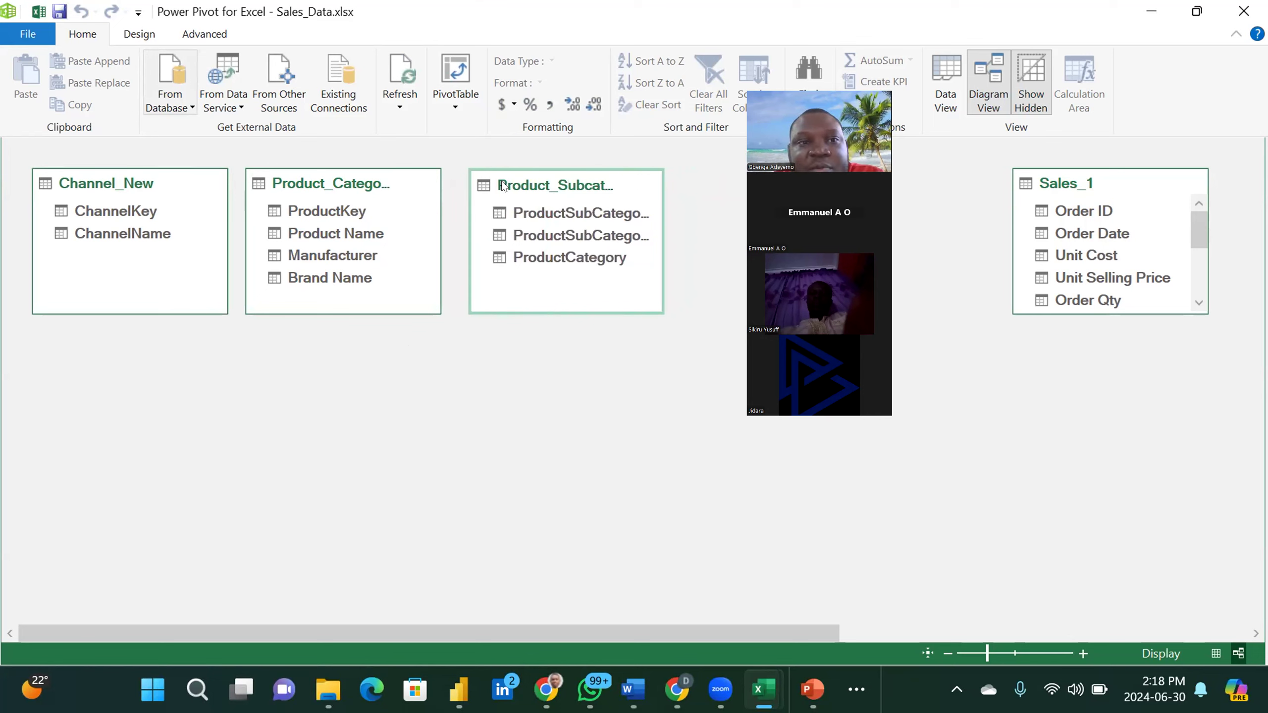
drag(850, 79, 762, 103)
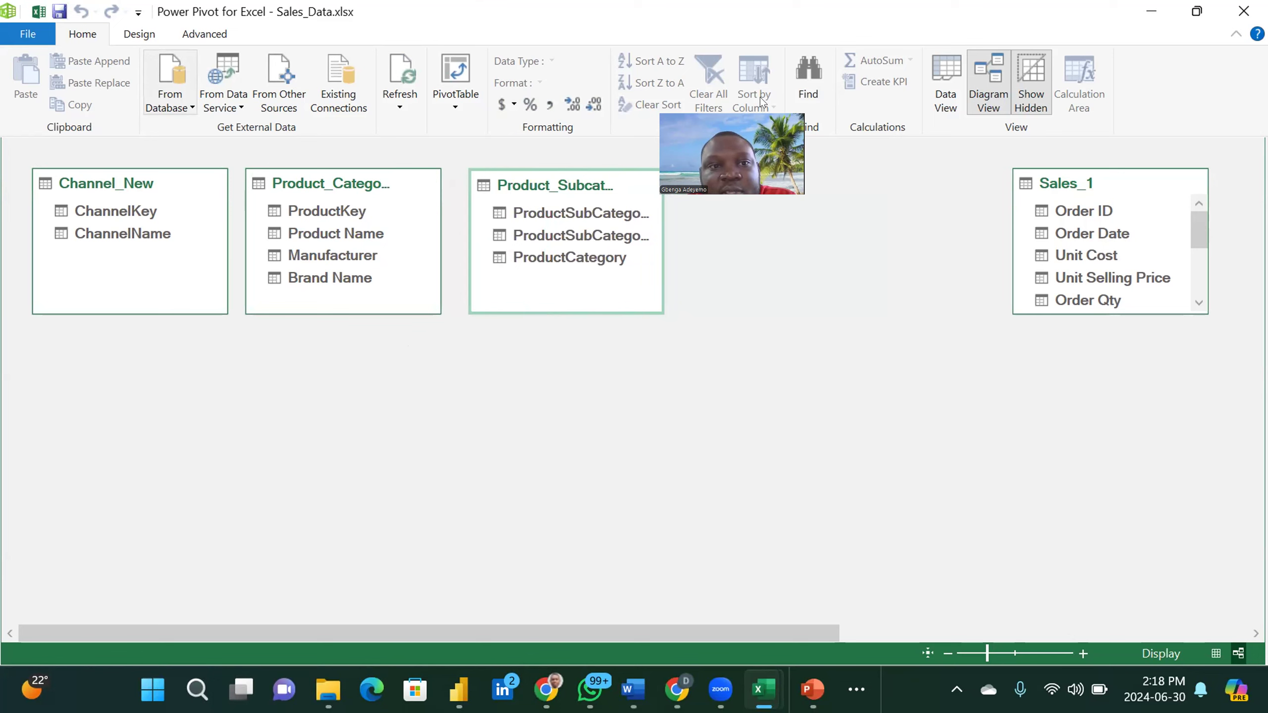
drag(1094, 181, 761, 184)
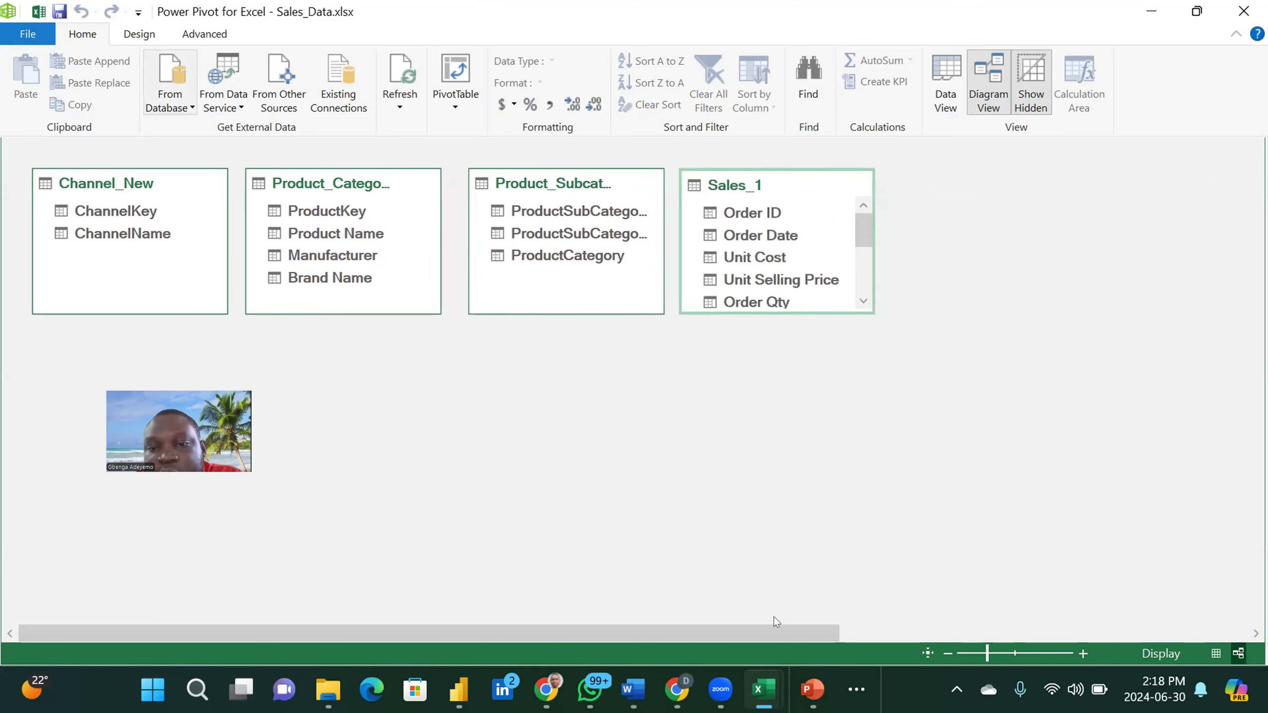
Step: Move the Manager_New and City_New tables next to Sales_1 to complete the row in the diagram
drag(764, 631, 1073, 632)
drag(946, 175, 511, 178)
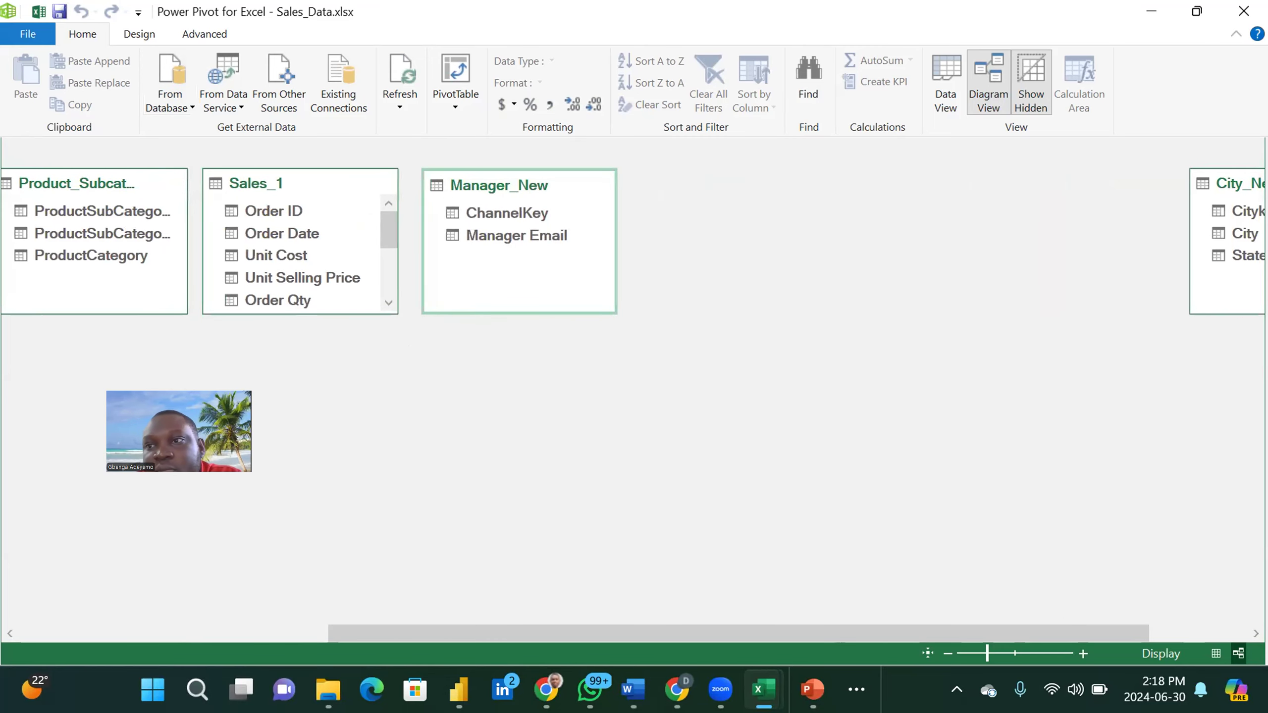
drag(1233, 183, 648, 170)
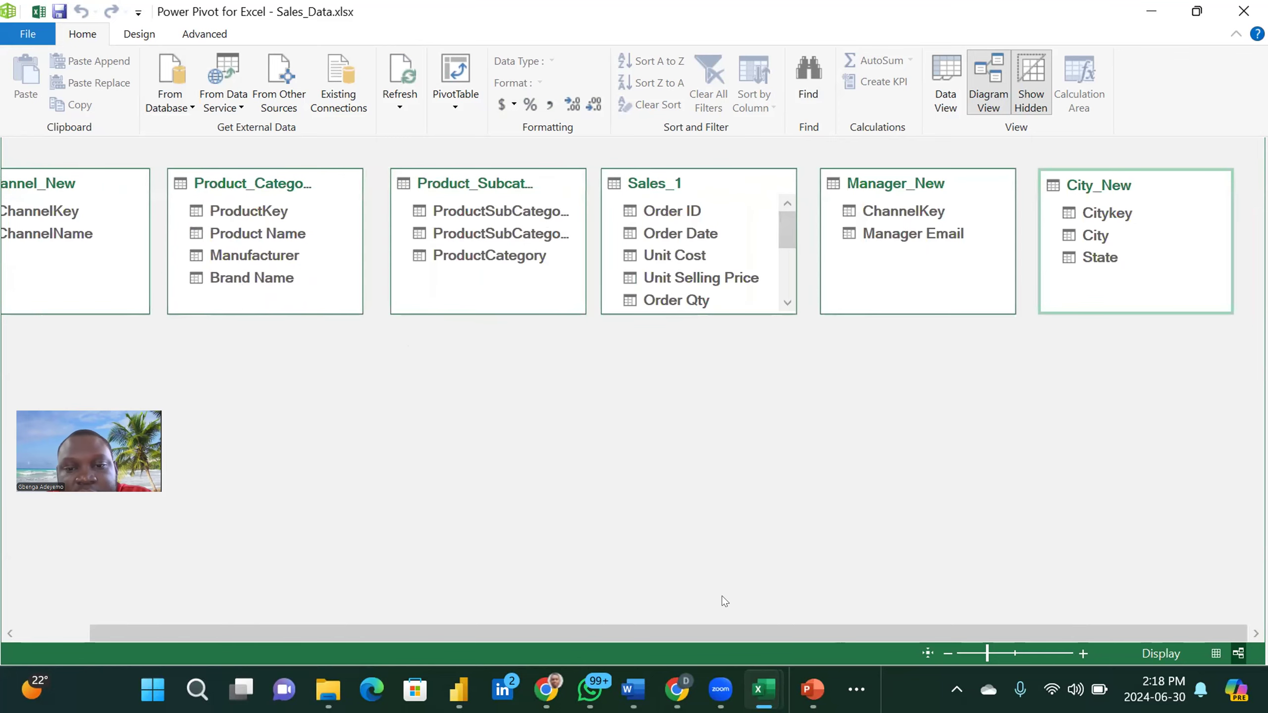
Step: Move the Sales_1 table below the row of lookup tables and enlarge it to show its fields from Order ID to CityKey
drag(721, 634, 650, 634)
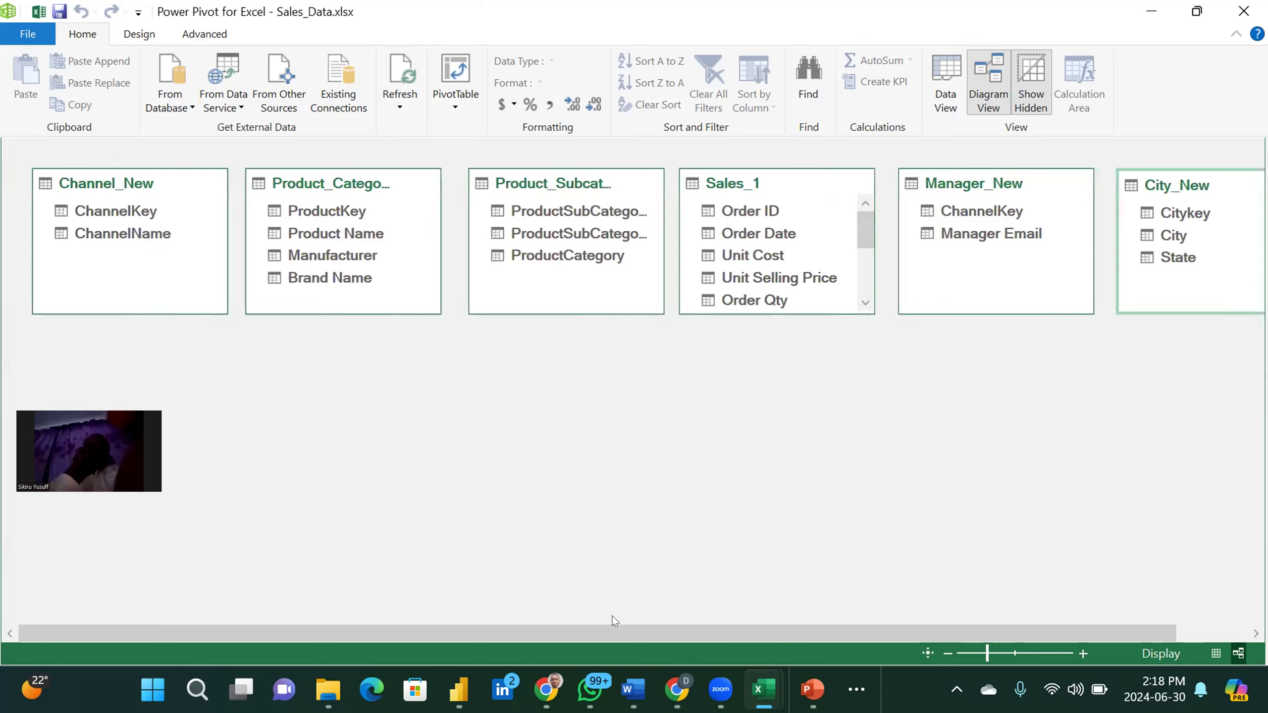
drag(796, 187, 608, 345)
drag(586, 466, 559, 480)
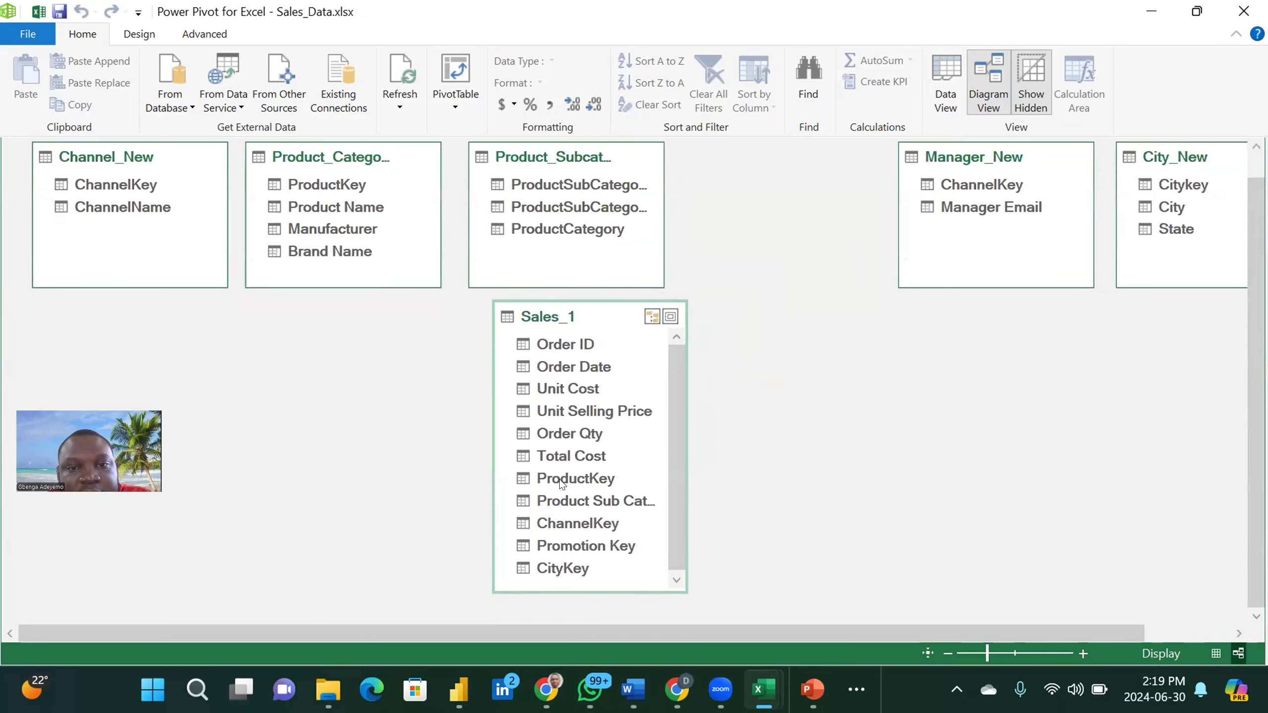
scroll(891, 353, up, 1)
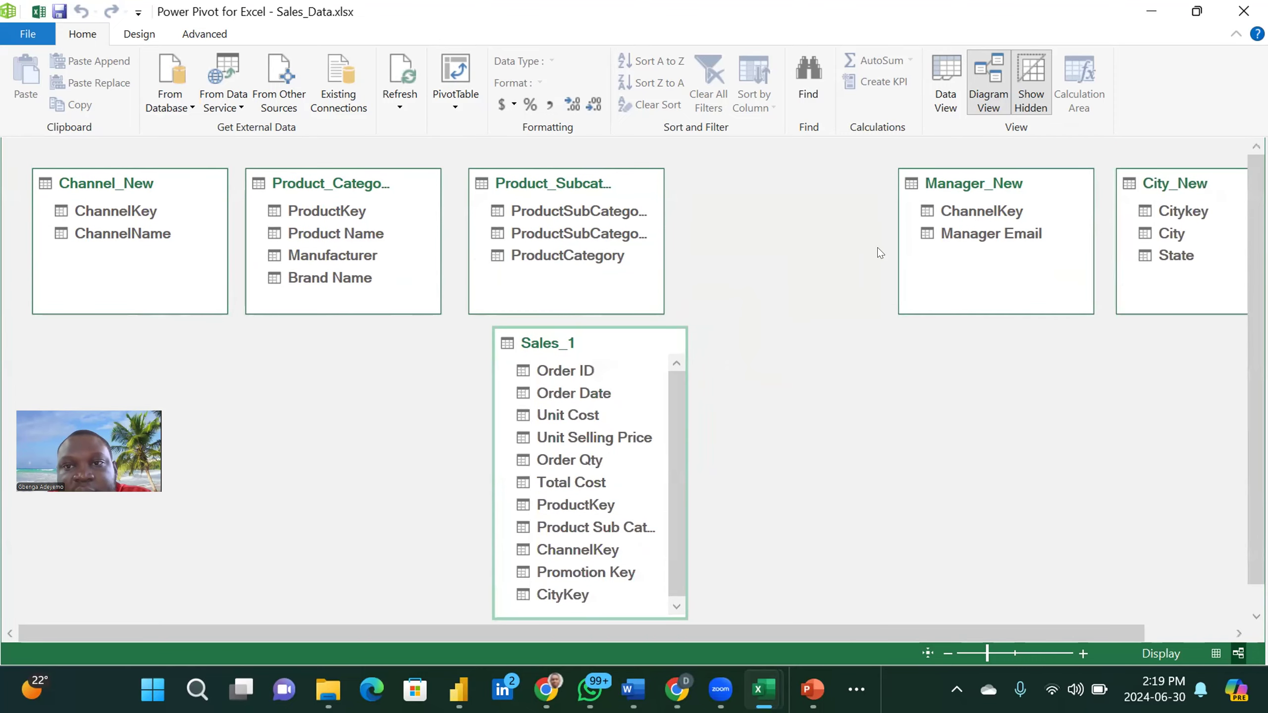
Step: Move Manager_New and City_New into the gap beside Product_Subcategory_New and space them evenly in the row
drag(995, 172, 775, 166)
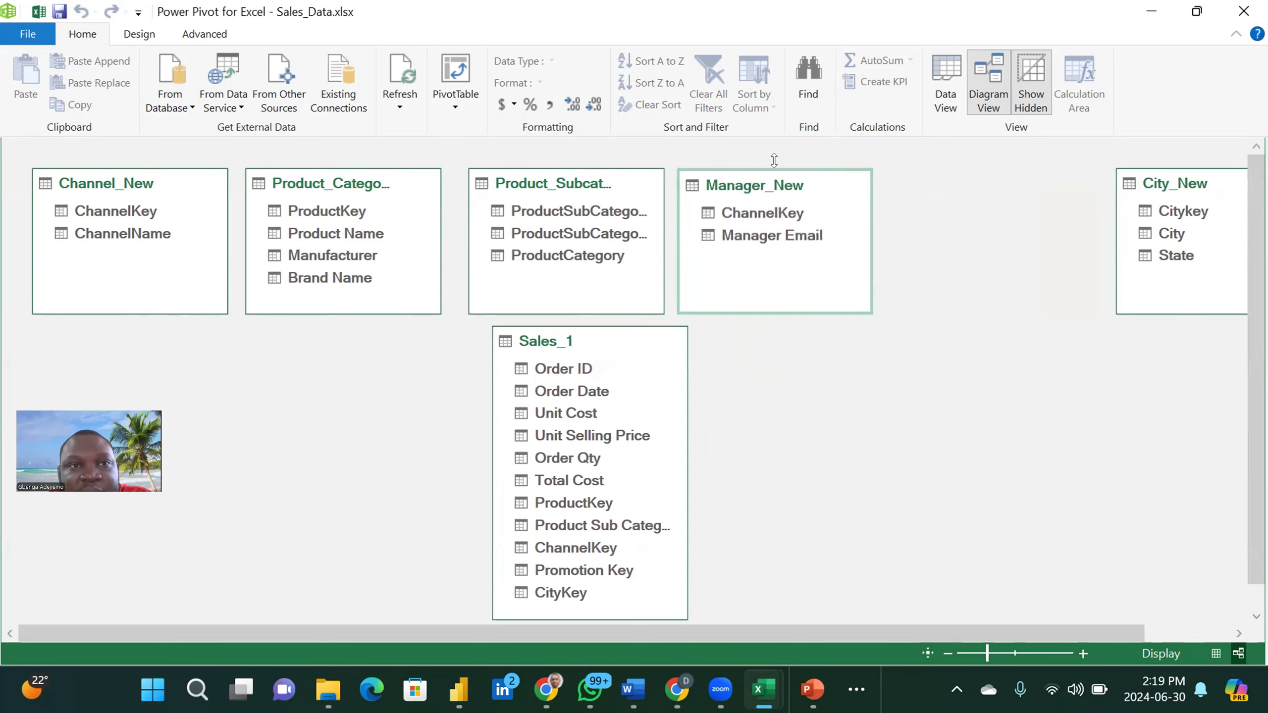
drag(1197, 175, 957, 165)
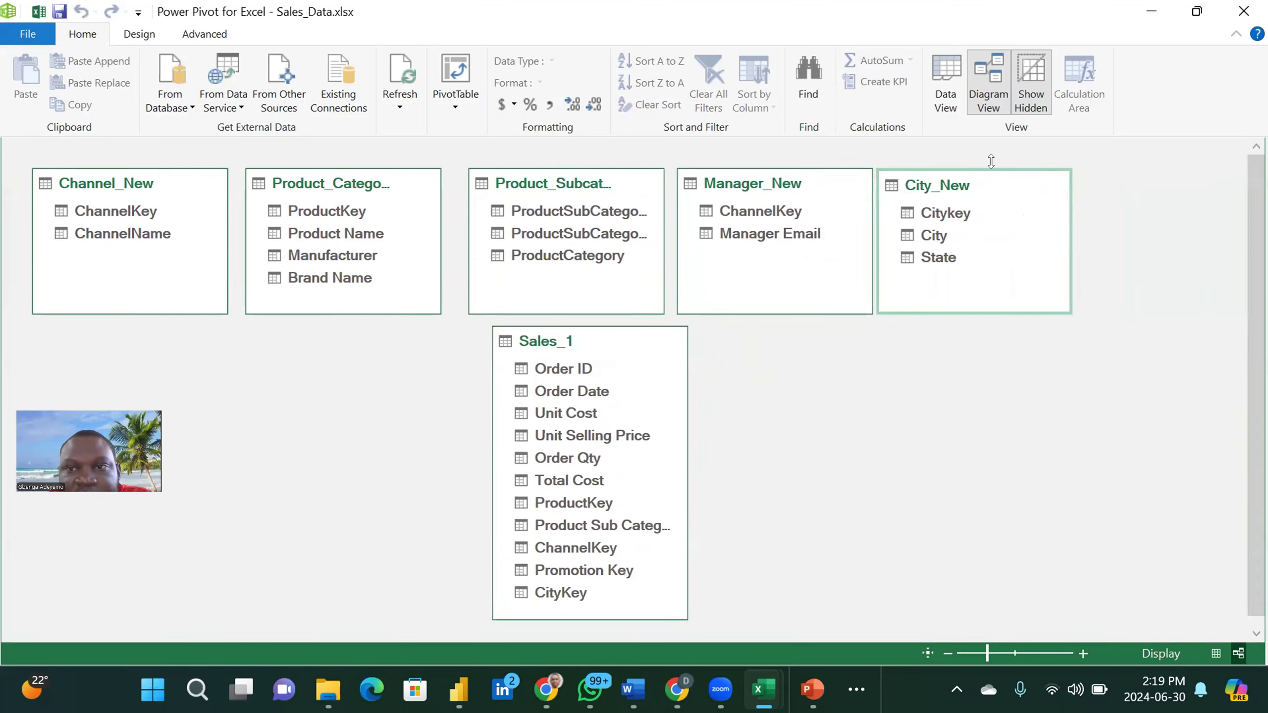
drag(1006, 163, 1027, 162)
drag(778, 184, 806, 184)
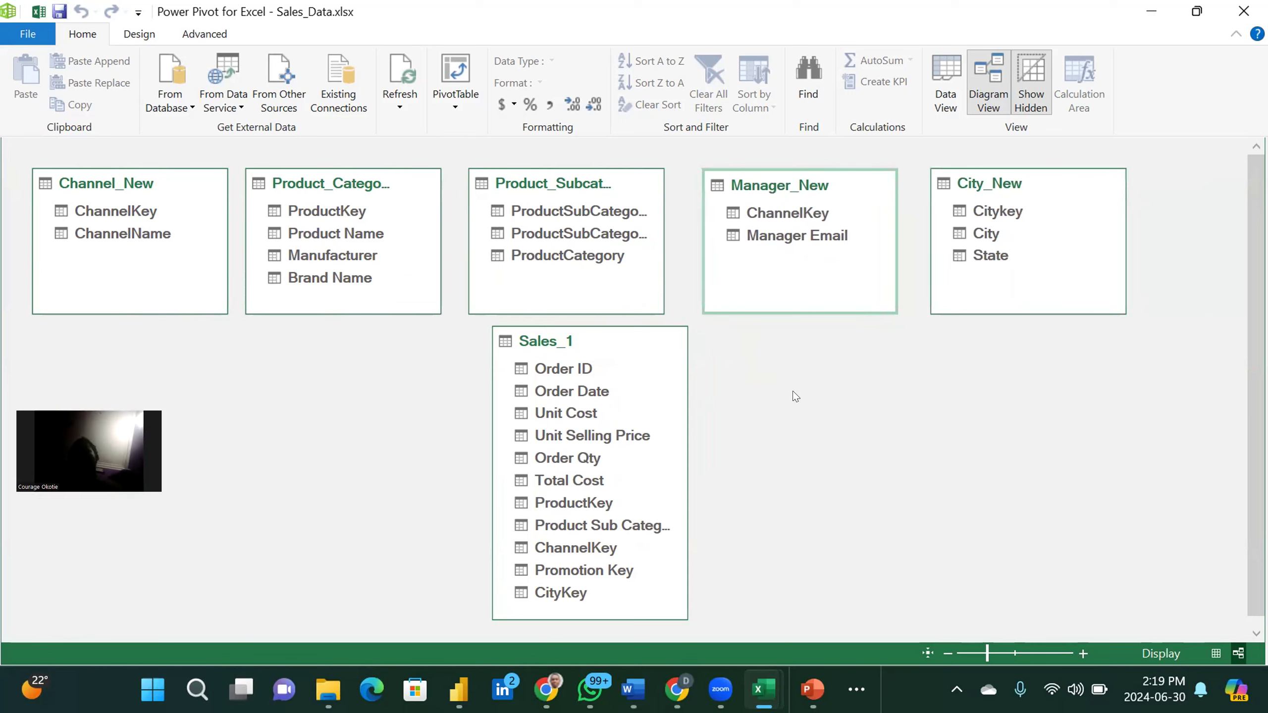
Step: Shift Sales_1 slightly to sit under Product_Subcategory_New and stretch it so all its fields fit without scrolling
drag(604, 334, 576, 332)
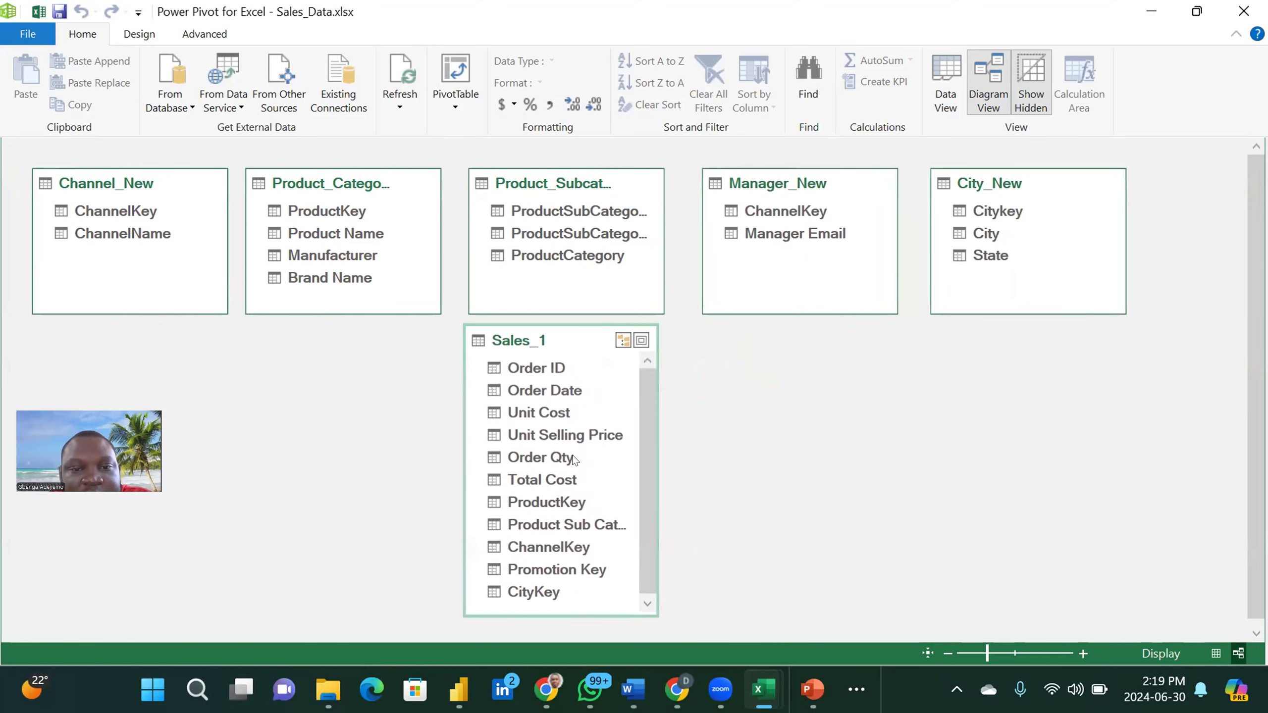
drag(555, 616, 545, 472)
scroll(754, 407, up, 3)
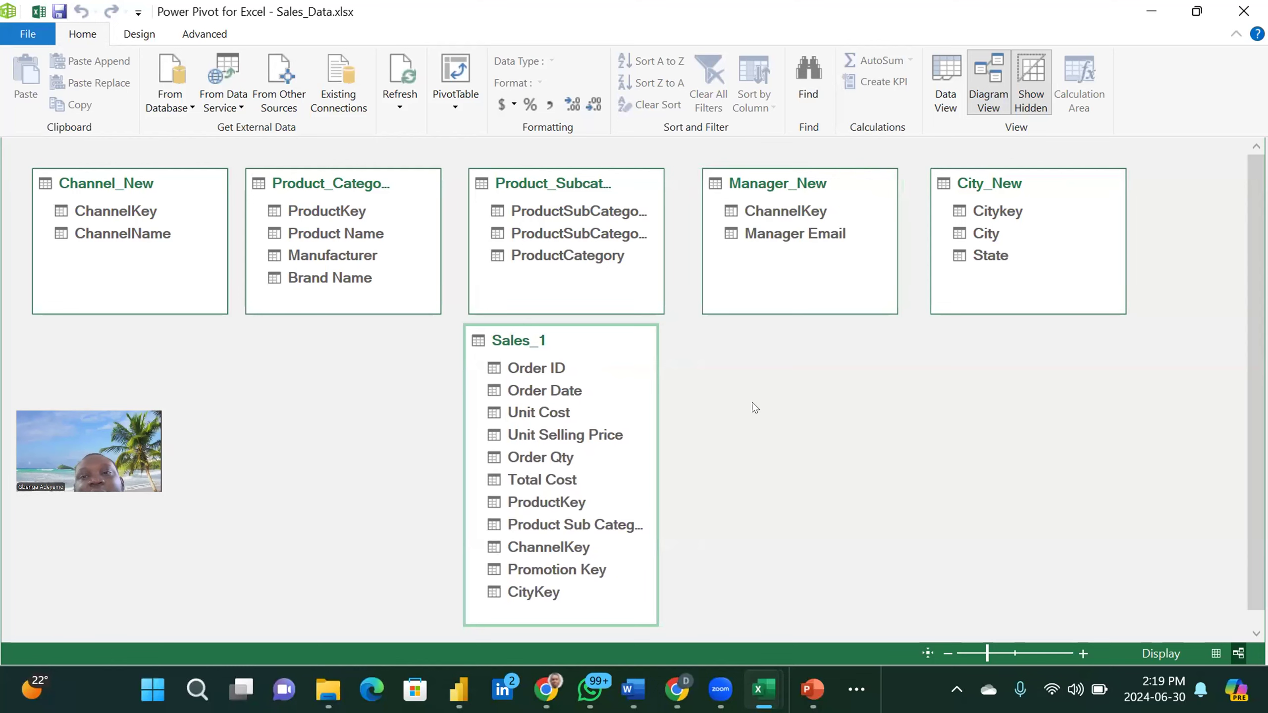
Step: Move City_New and Manager_New further along the row and widen Product_Subcategory_New to fit its full table and field names
drag(1010, 183, 1048, 160)
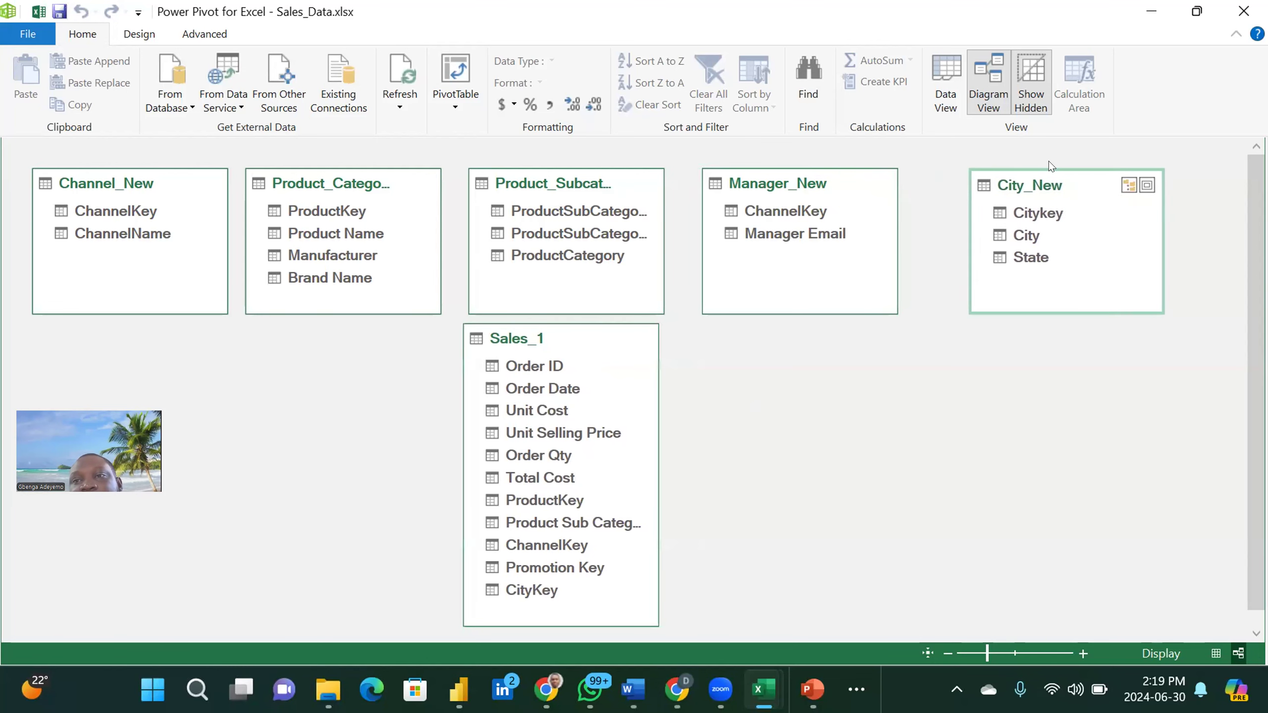
drag(798, 183, 855, 185)
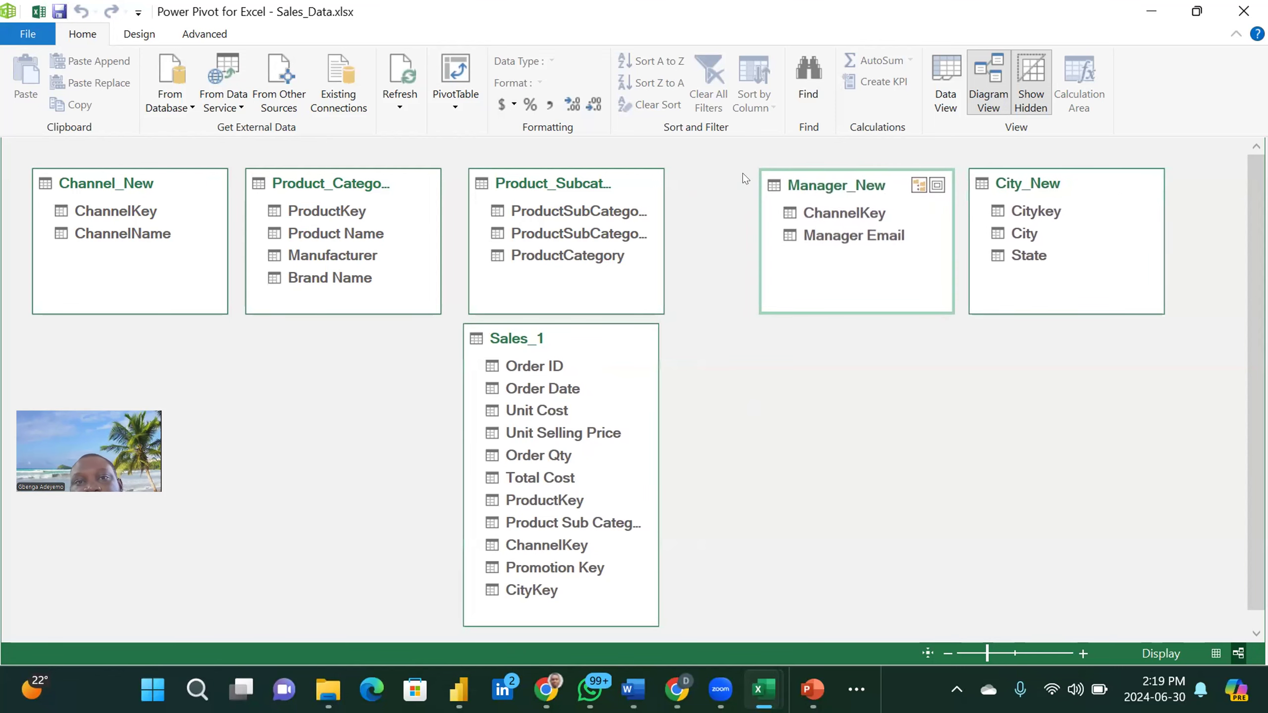
drag(664, 241, 727, 241)
drag(592, 174, 608, 175)
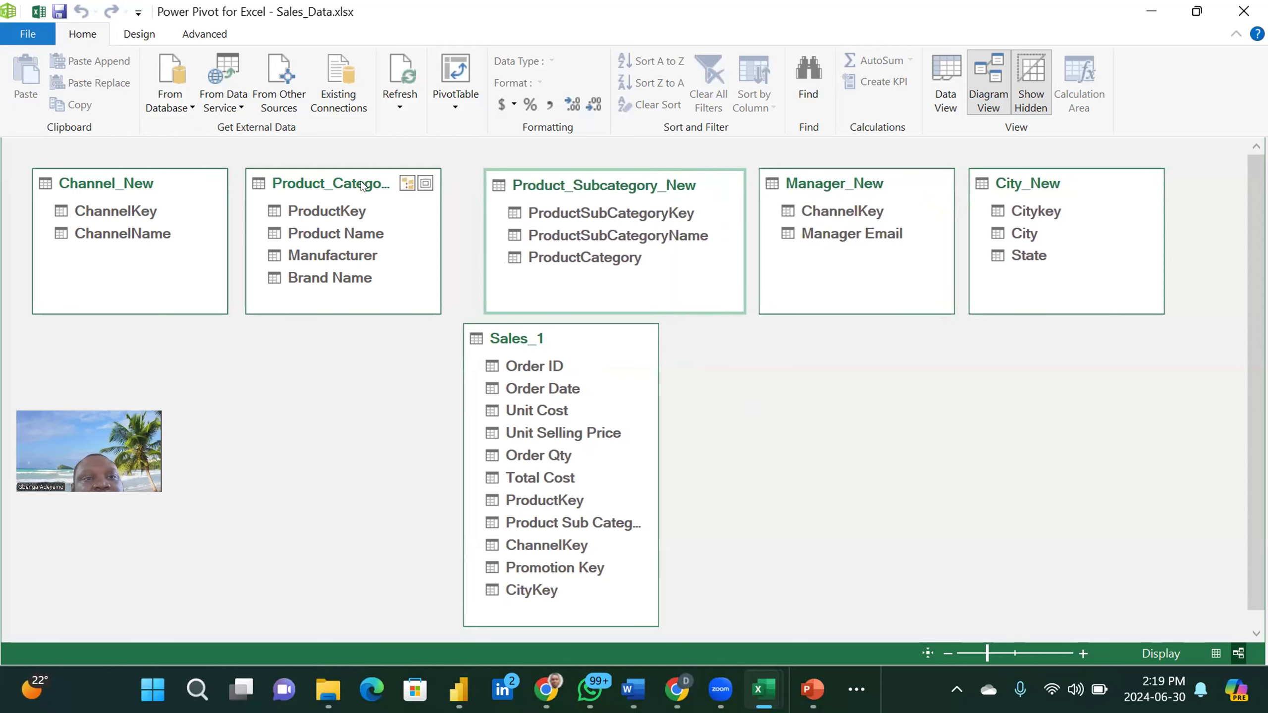
Step: Widen Product_Category_1 to fit its full name, and shift it and Channel_New closer to Product_Subcategory_New
click(342, 185)
drag(432, 235, 461, 236)
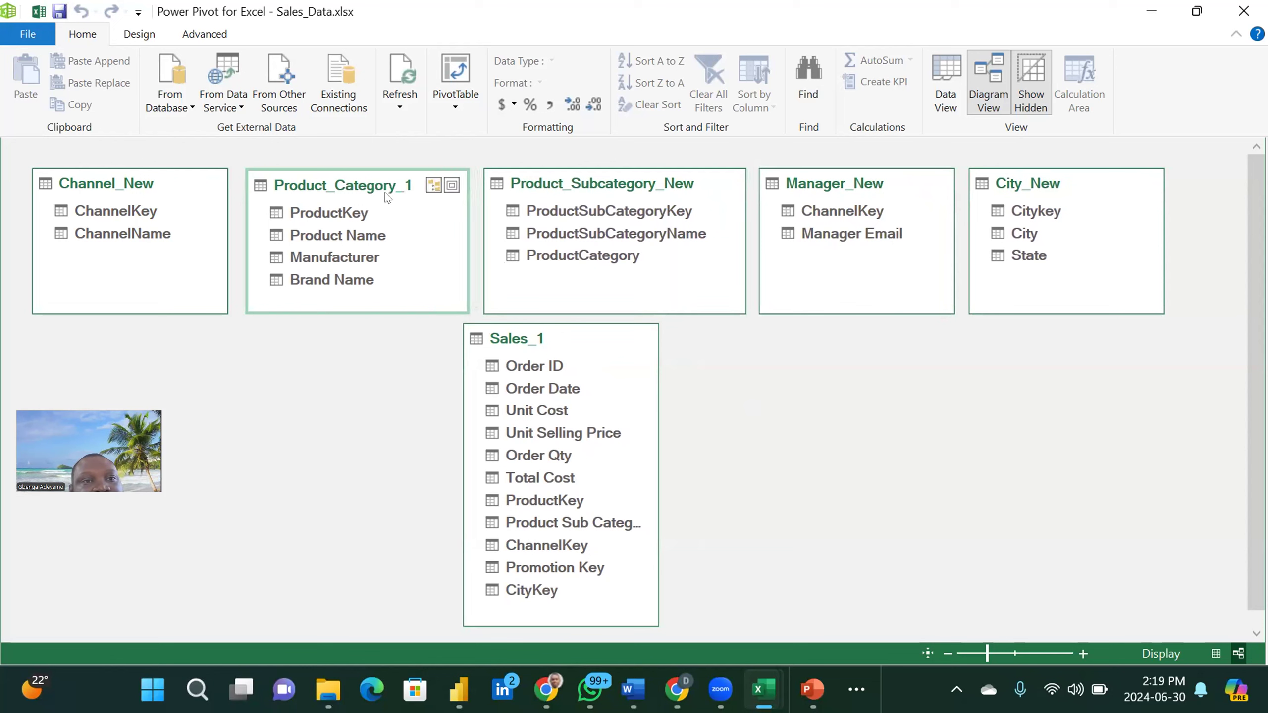
drag(370, 186, 376, 185)
drag(143, 174, 159, 172)
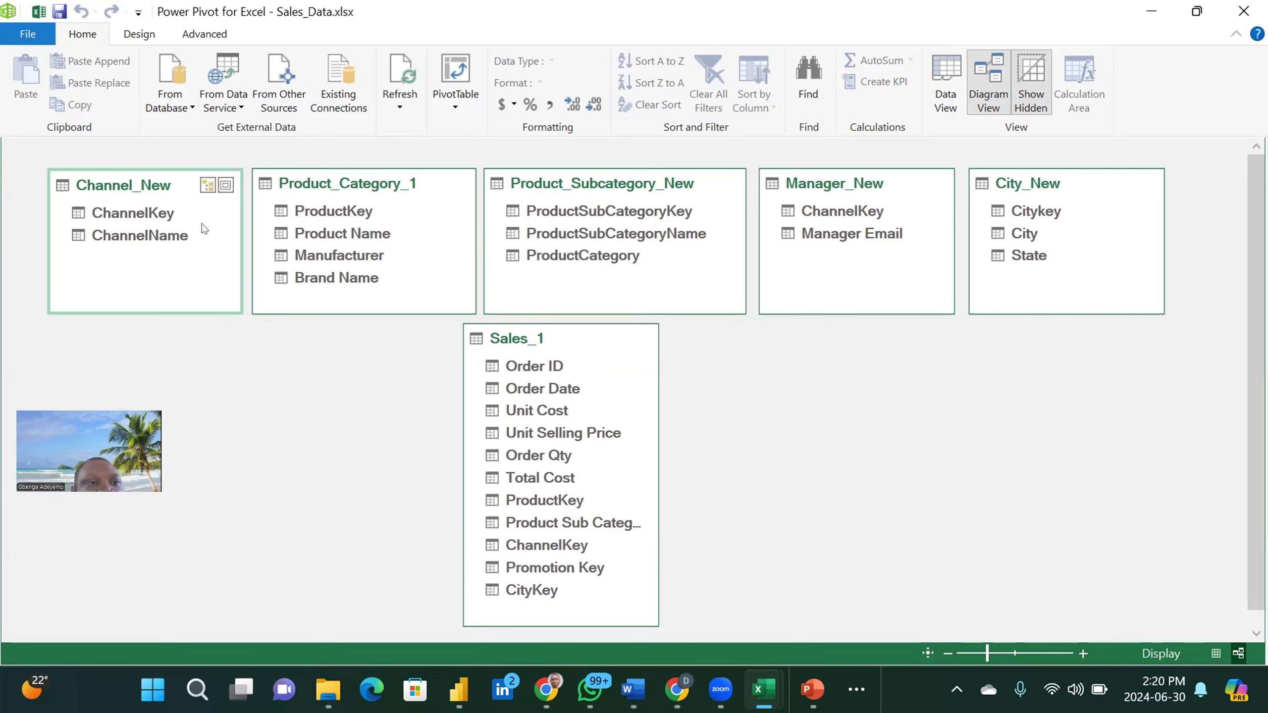
Step: Relate Channel_New to Sales_1 on ChannelKey and open the new relationship to check it
click(142, 212)
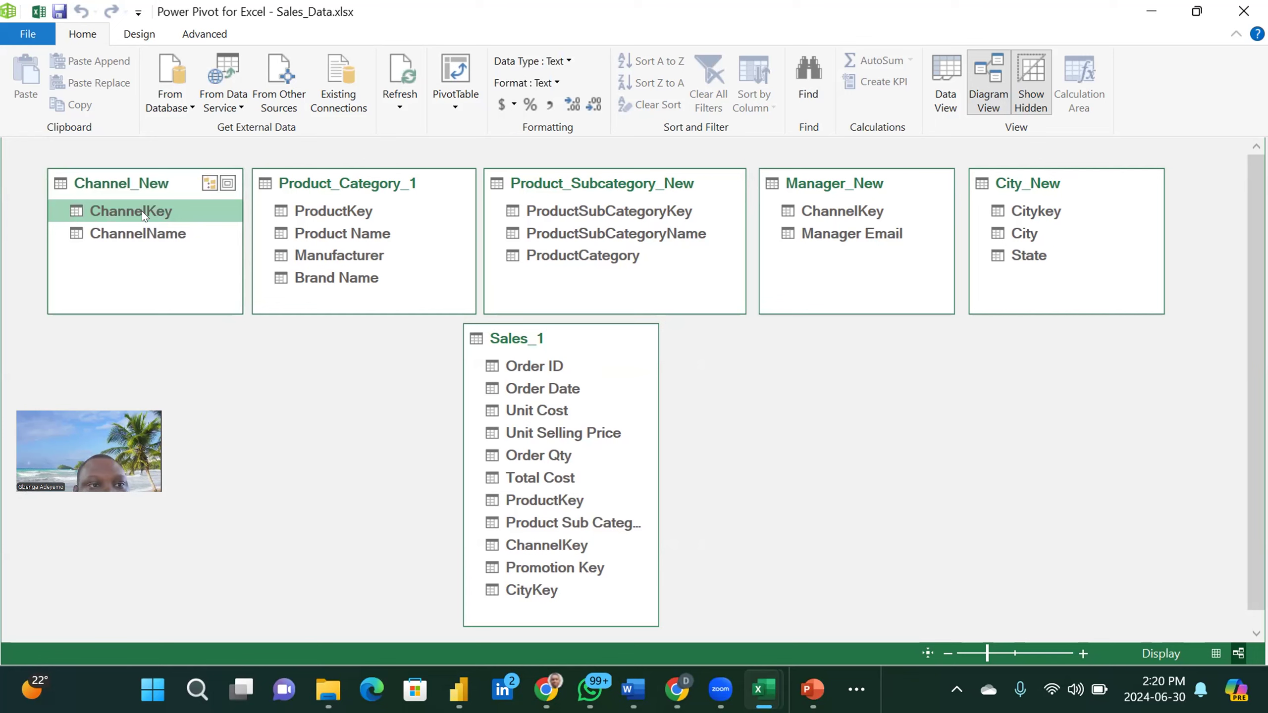
drag(139, 210, 560, 536)
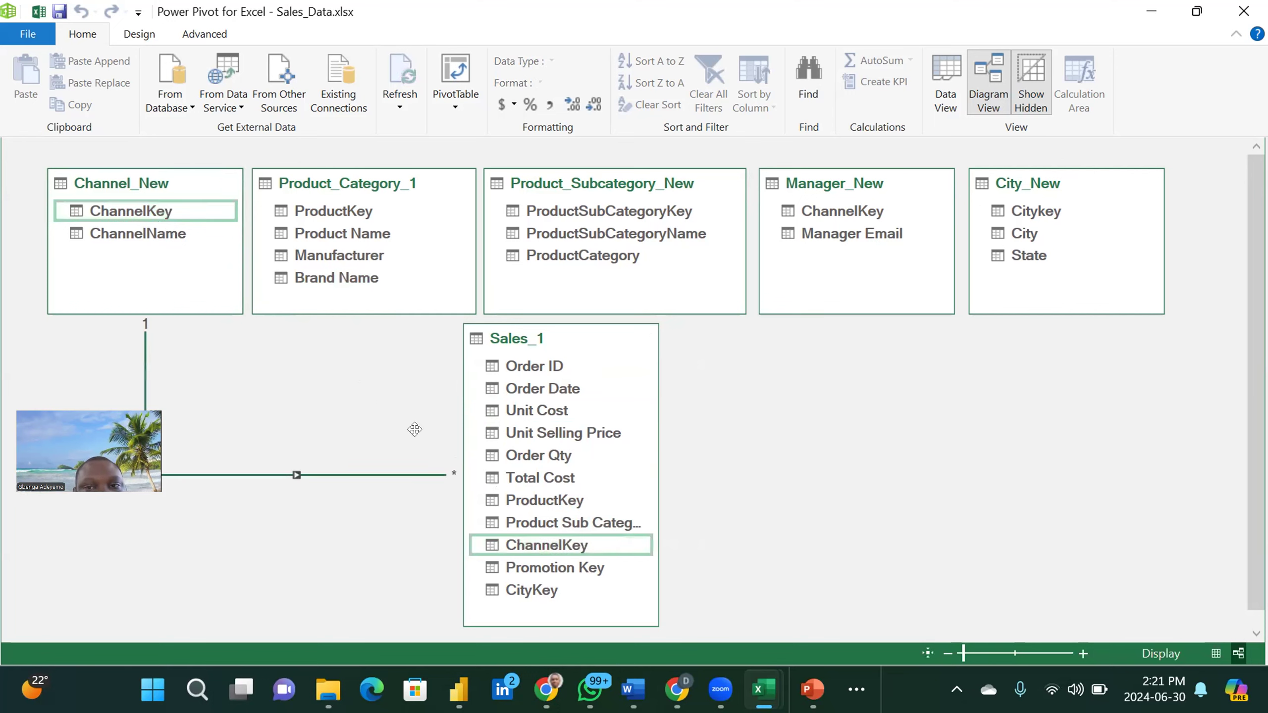
double_click(289, 478)
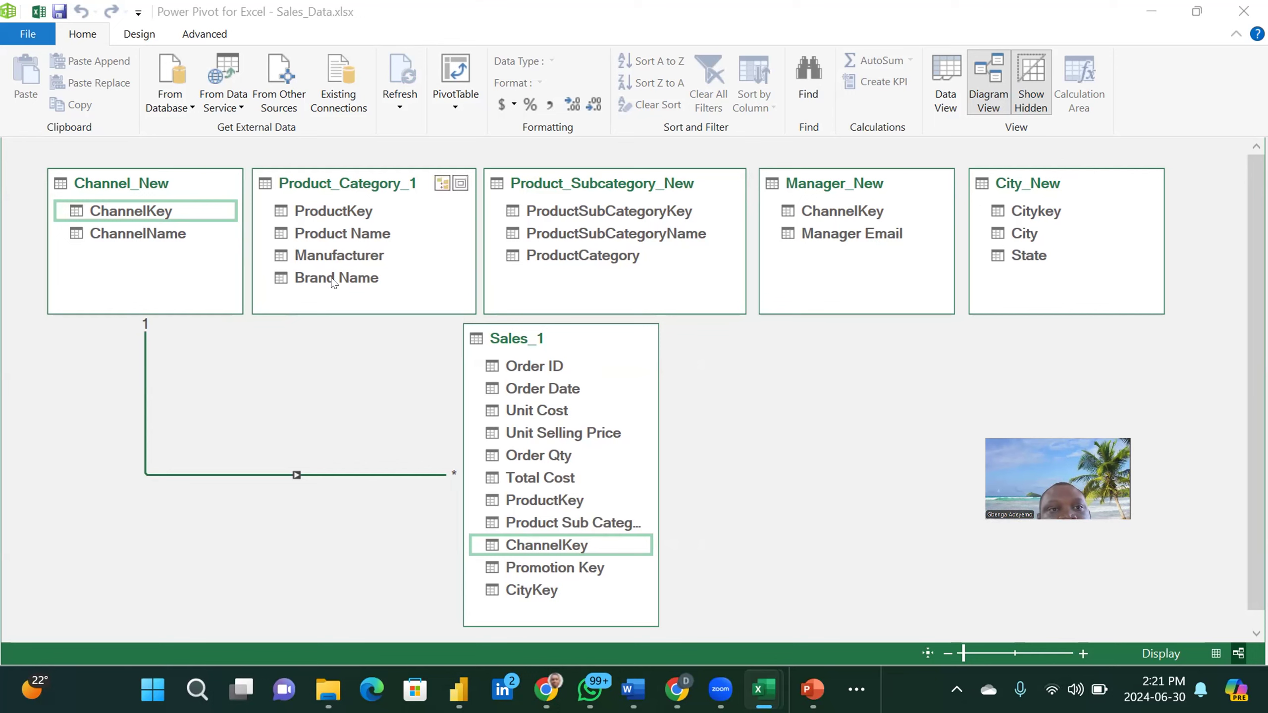
Step: Relate Product_Category_1 to Sales_1 on ProductKey, and Product_Subcategory_New's ProductSubCategoryKey to Product Sub Category Key in Sales_1
click(360, 207)
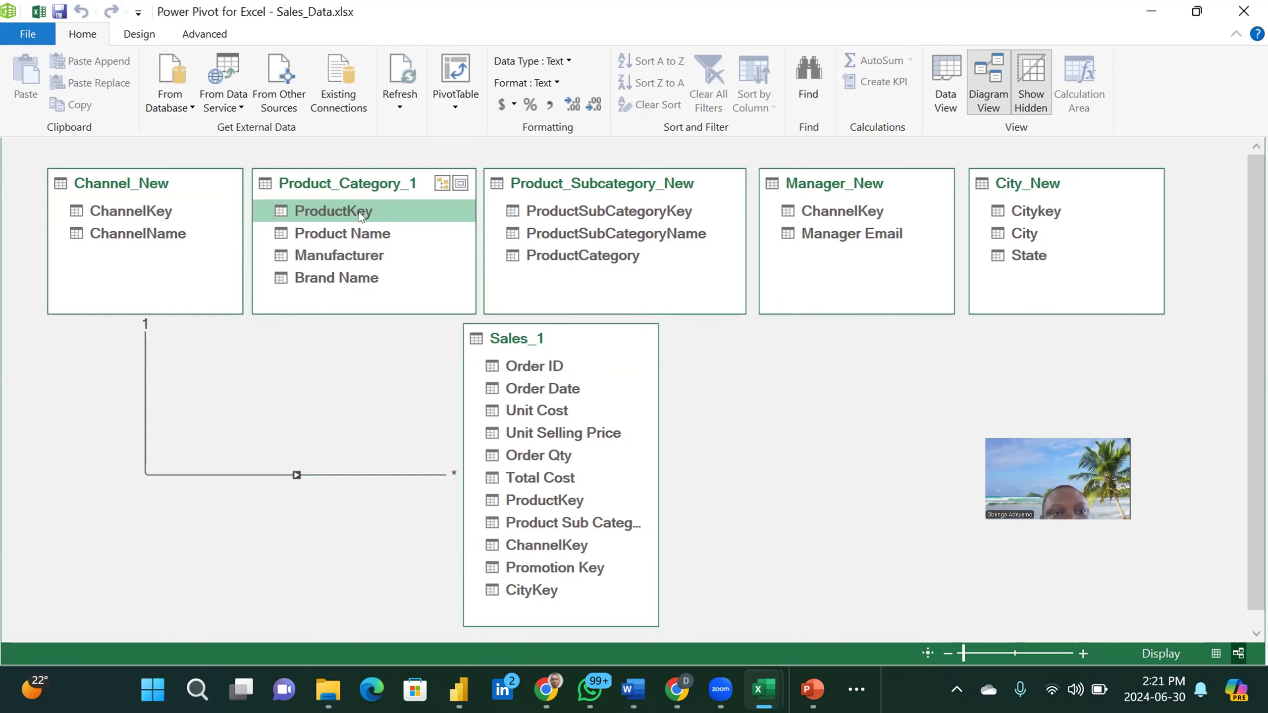
drag(343, 210, 519, 494)
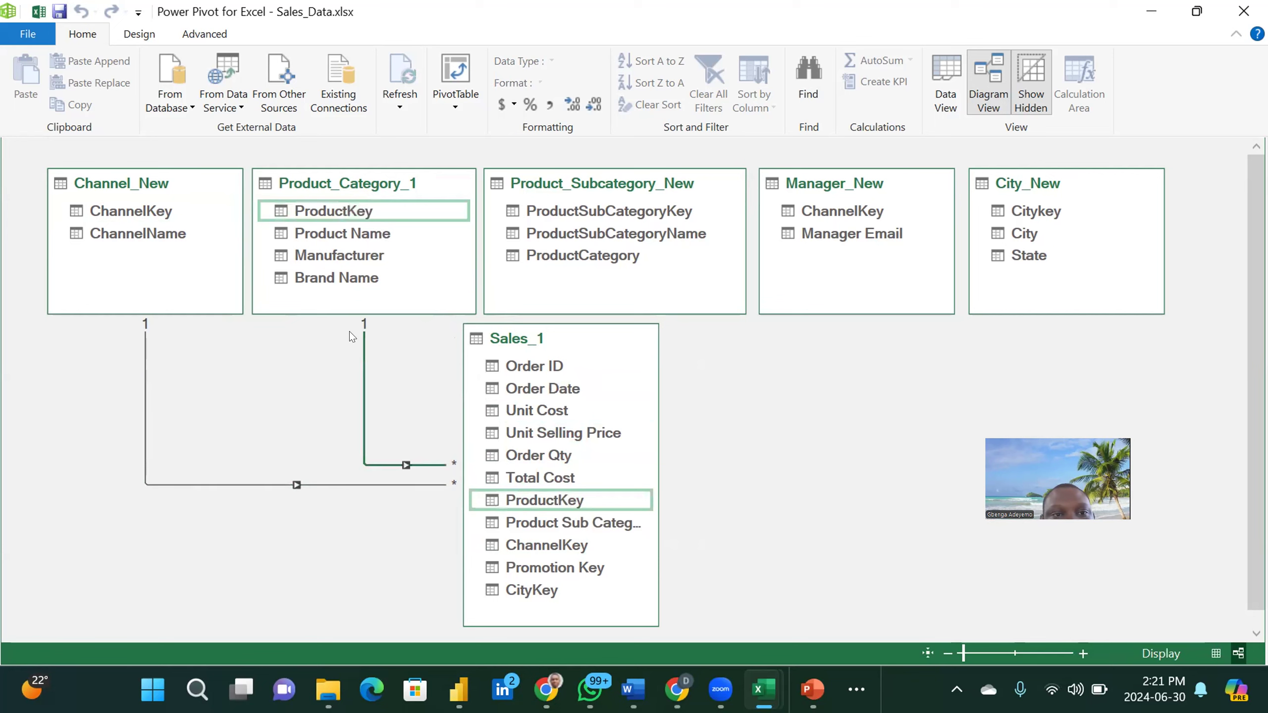
click(607, 212)
drag(613, 212, 533, 519)
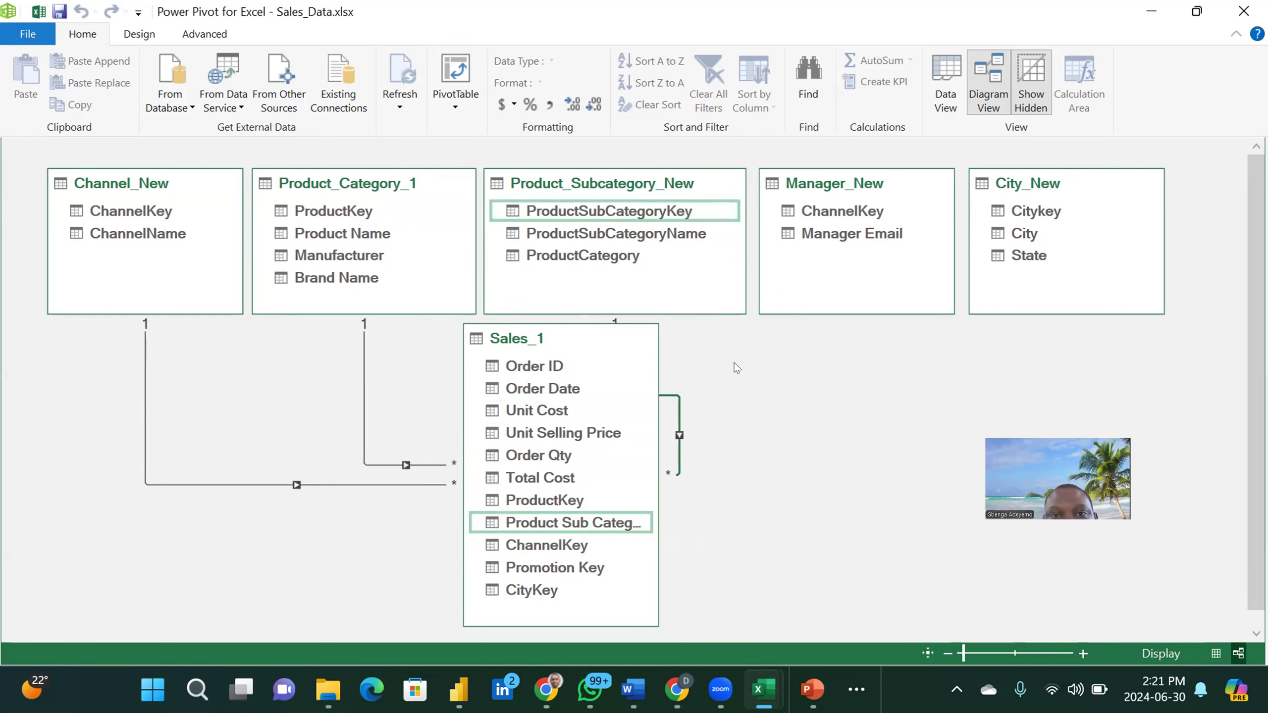
Step: Relate Manager_New to Sales_1 on ChannelKey and City_New to Sales_1 on CityKey
click(852, 212)
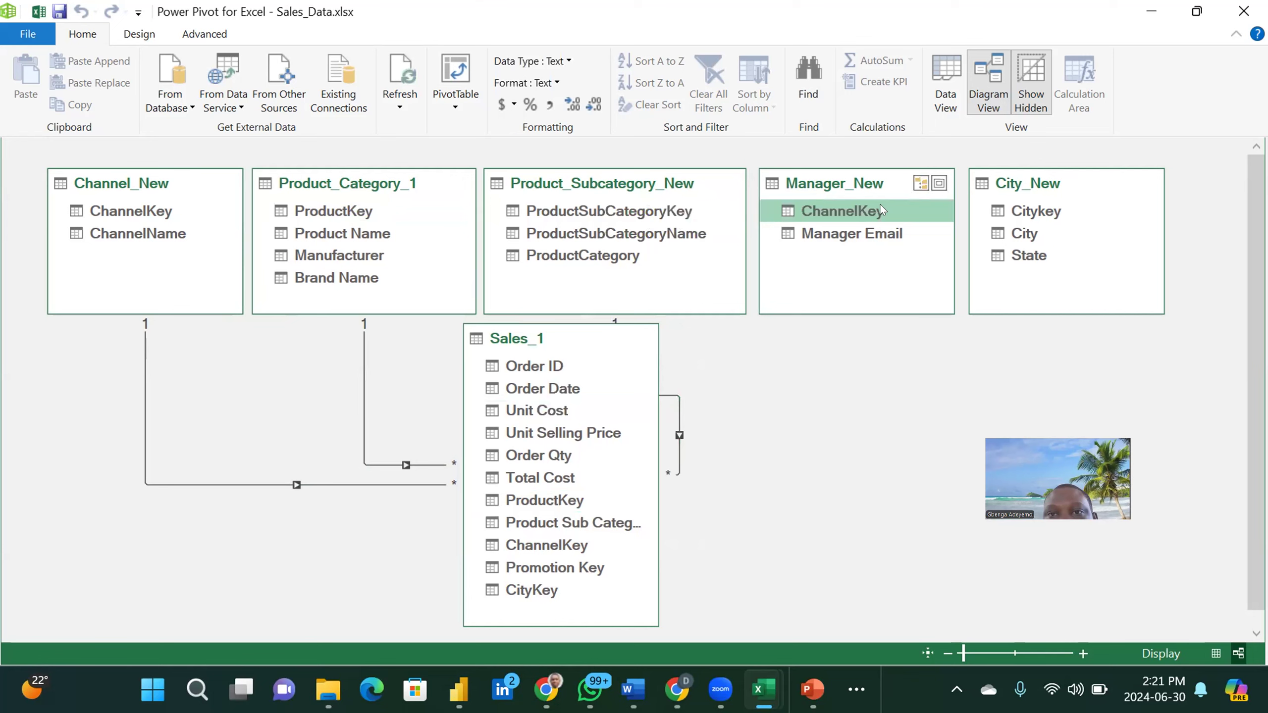
drag(866, 205, 533, 540)
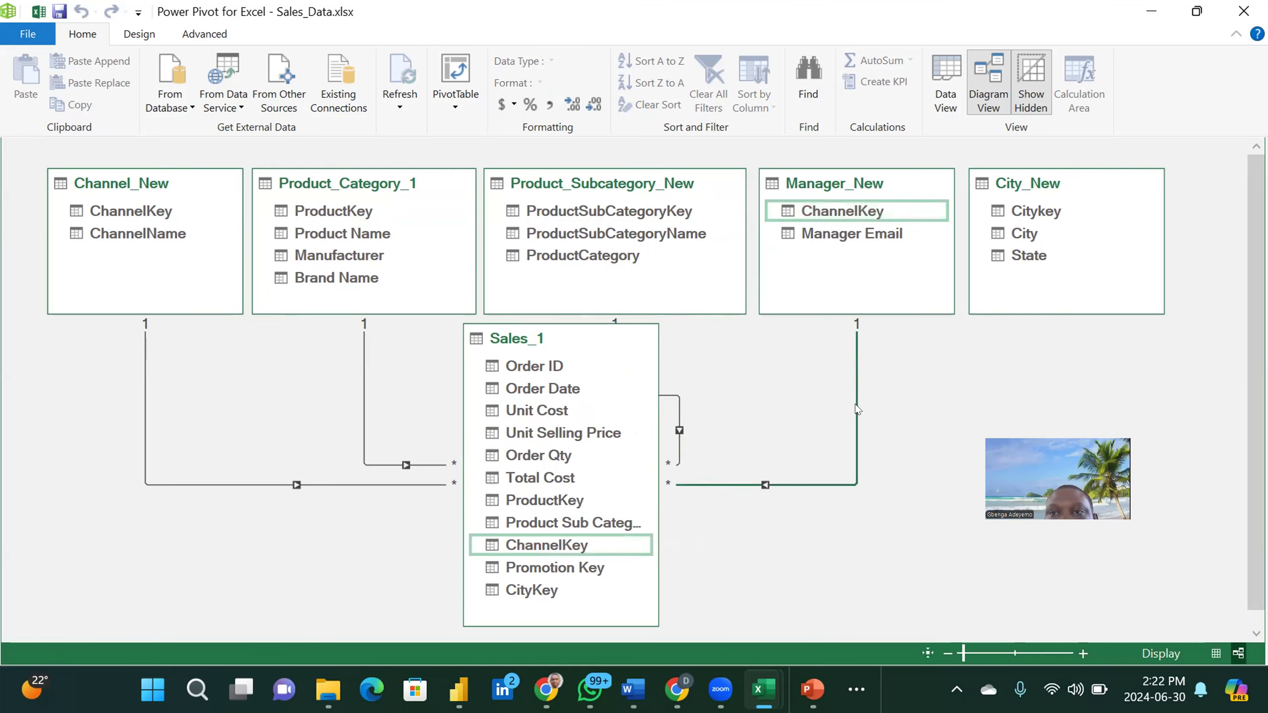
click(1036, 212)
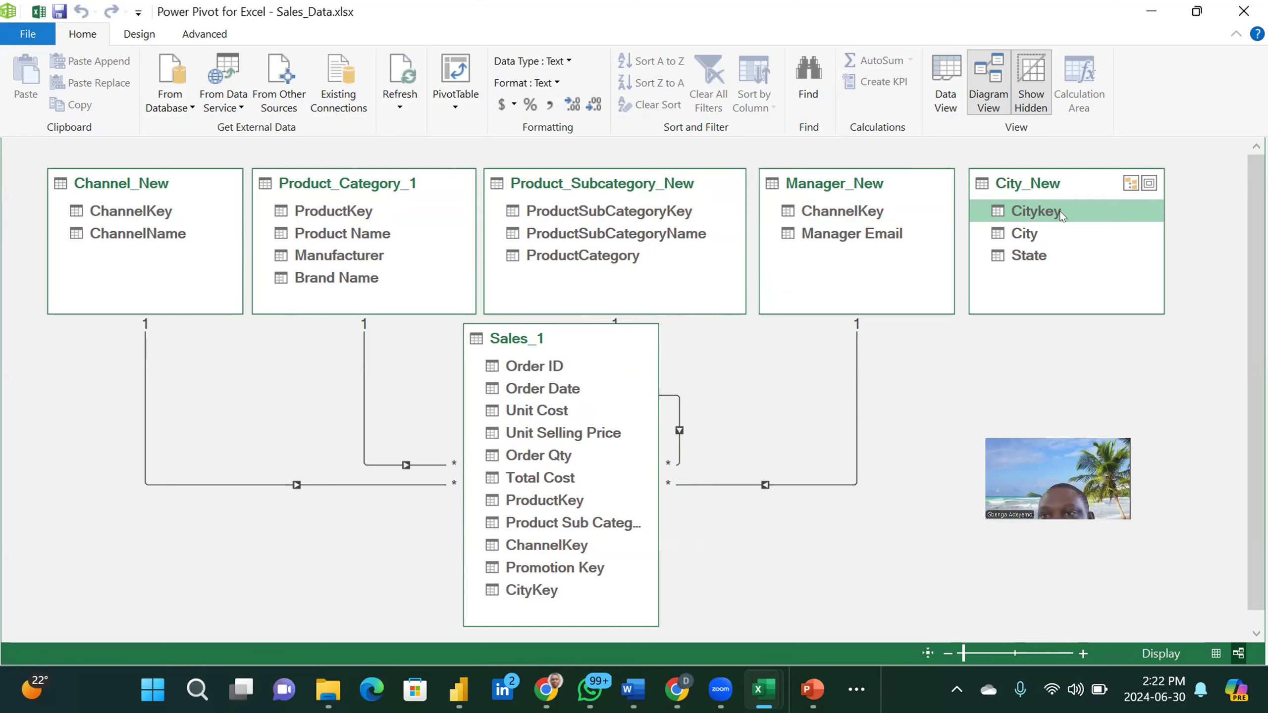
drag(1071, 207, 540, 587)
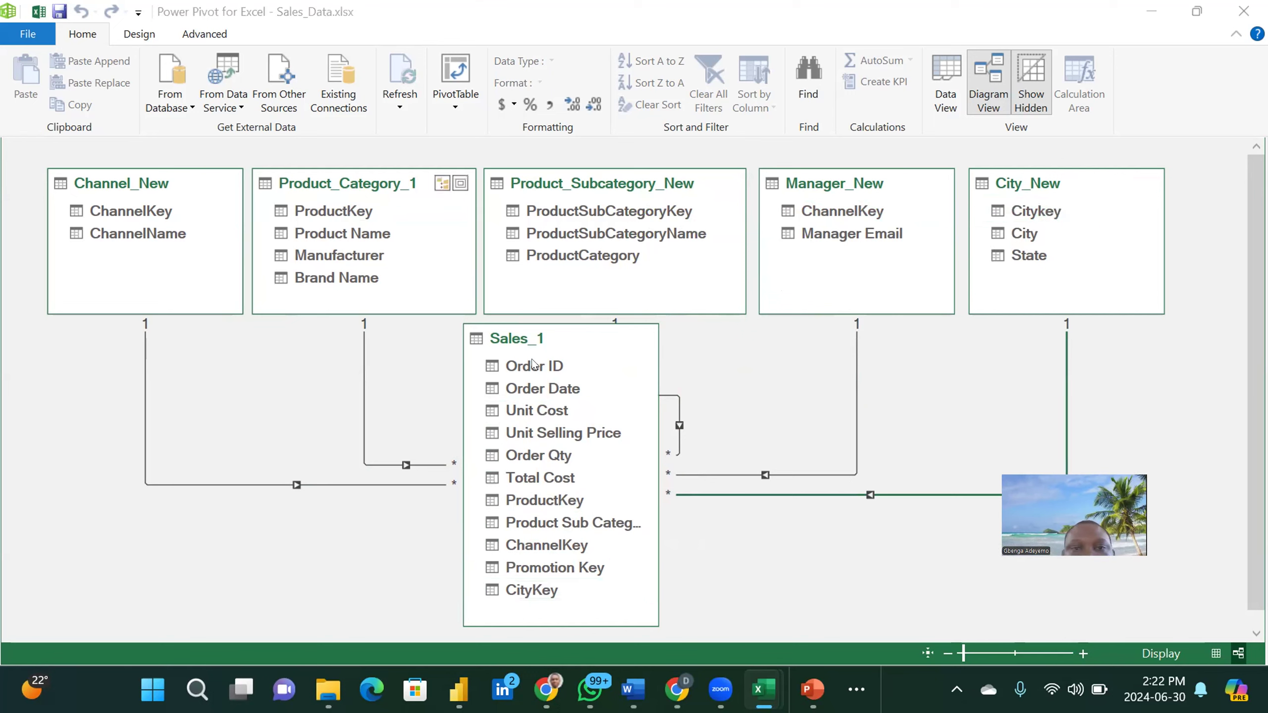
Step: Rearrange the diagram with an enlarged Sales_1 at the start of the row and Channel_New below the other lookup tables
drag(555, 339, 139, 340)
drag(181, 188, 792, 398)
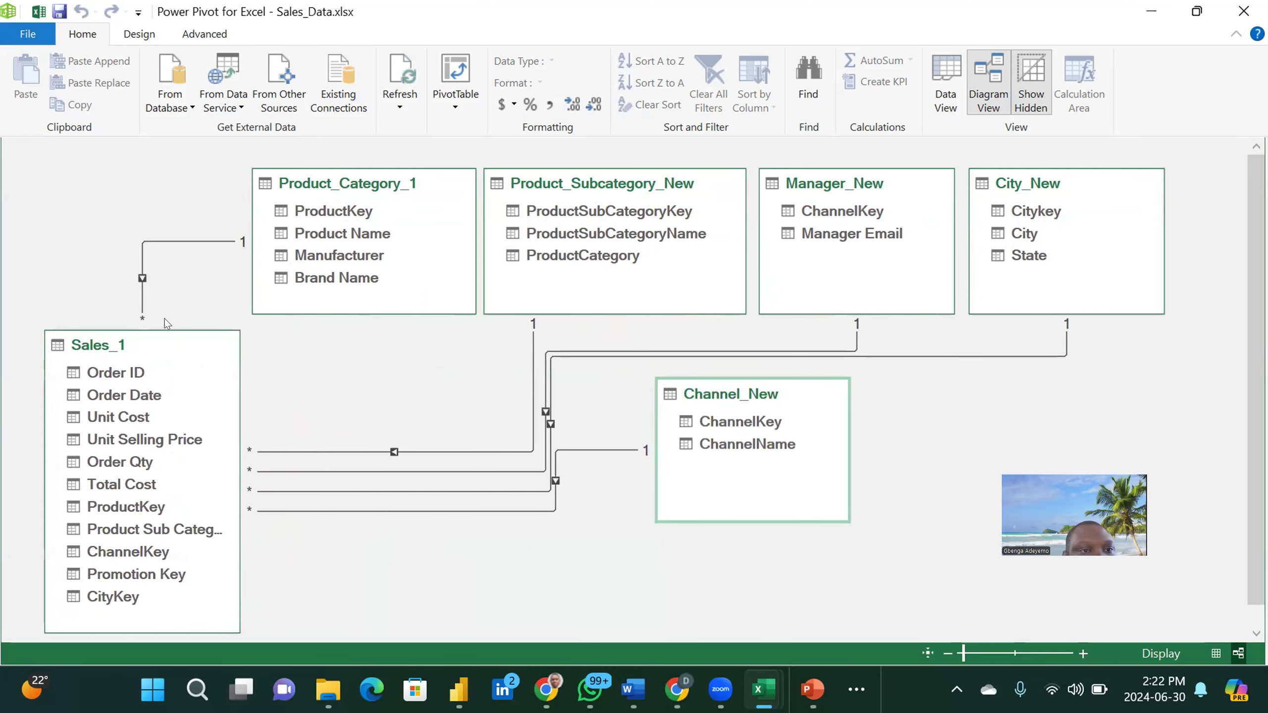
drag(161, 334, 123, 217)
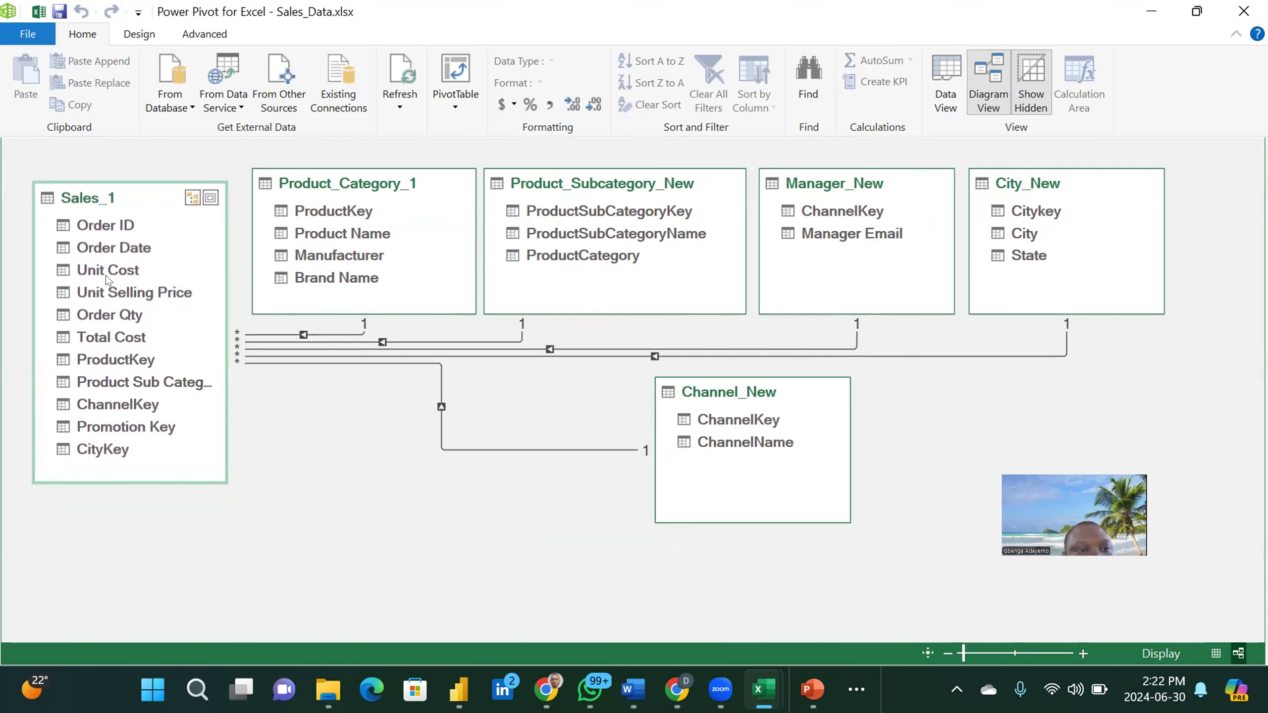
drag(100, 481, 100, 579)
drag(761, 389, 691, 370)
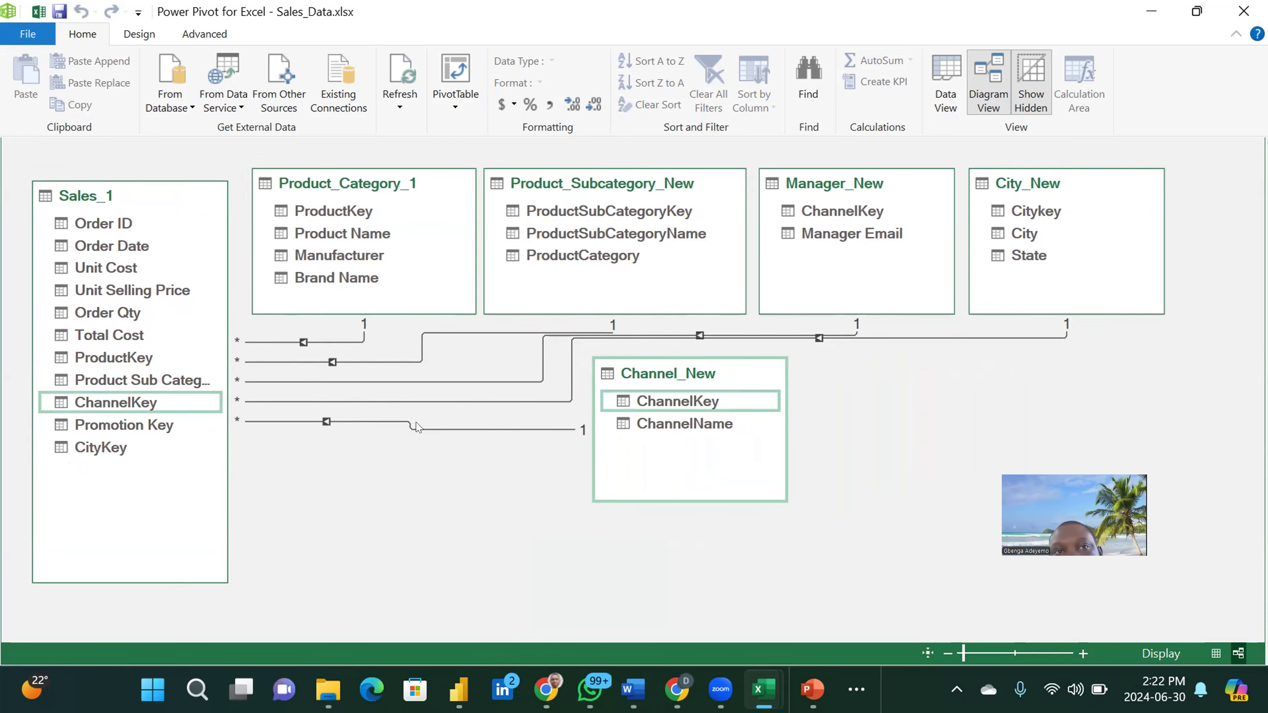
Step: Review the relationship between Sales_1 and Channel_New, keeping ChannelKey as the linking column in both tables
double_click(434, 428)
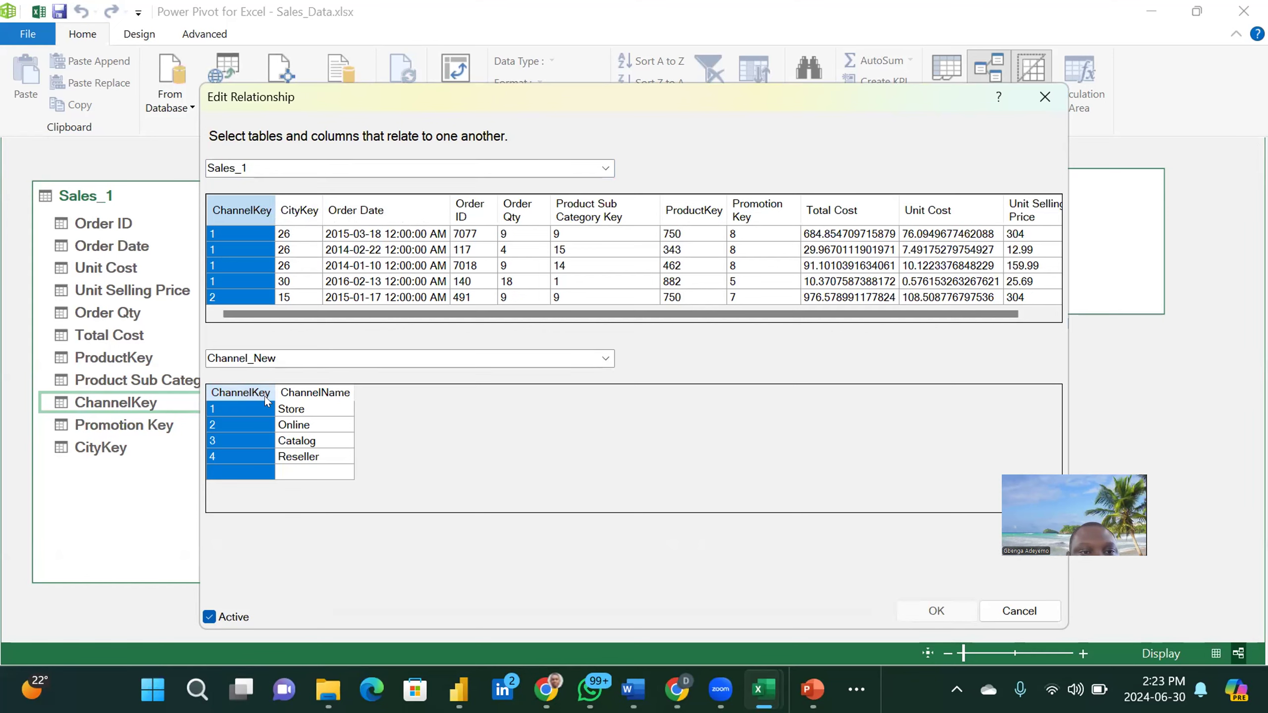
click(287, 395)
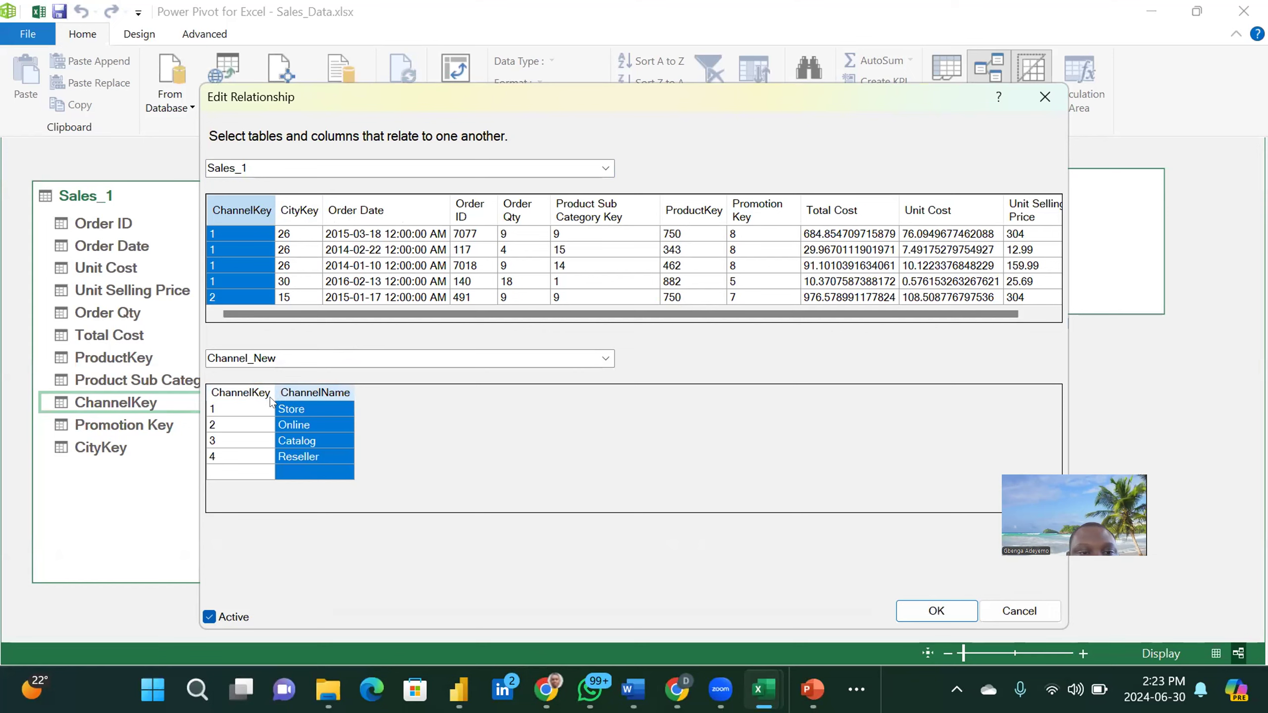
click(233, 395)
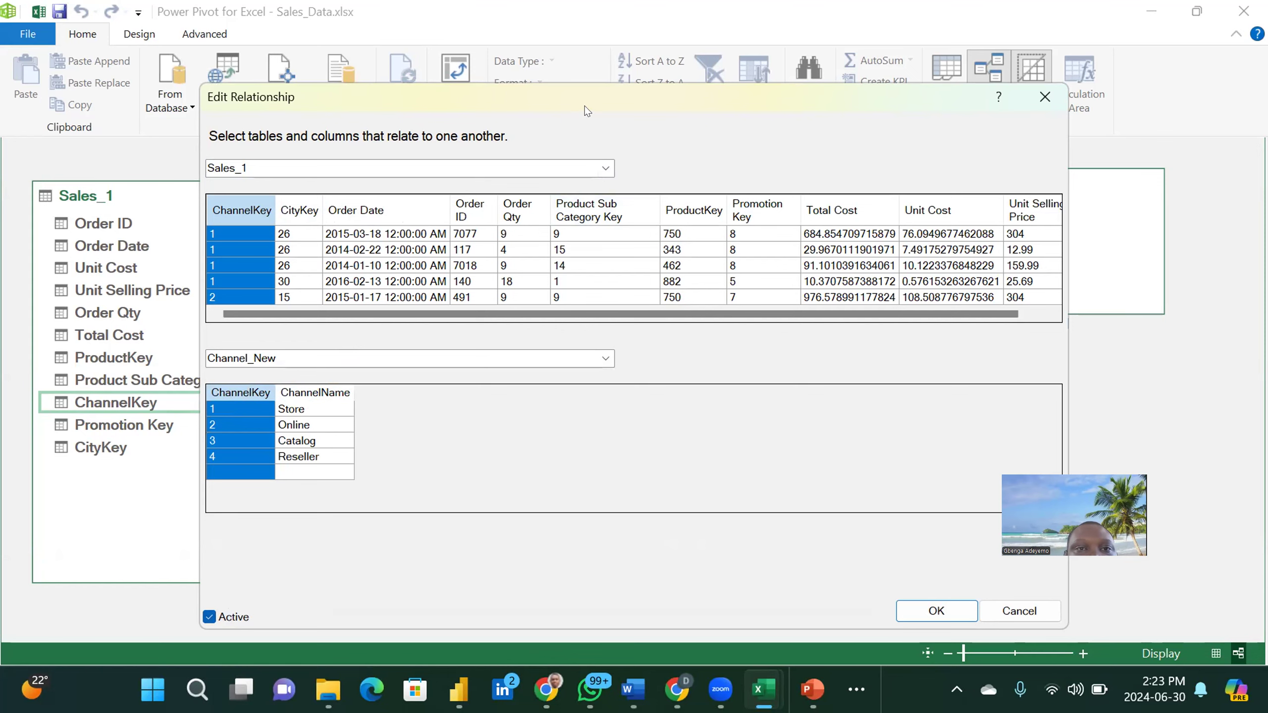
drag(584, 105, 579, 105)
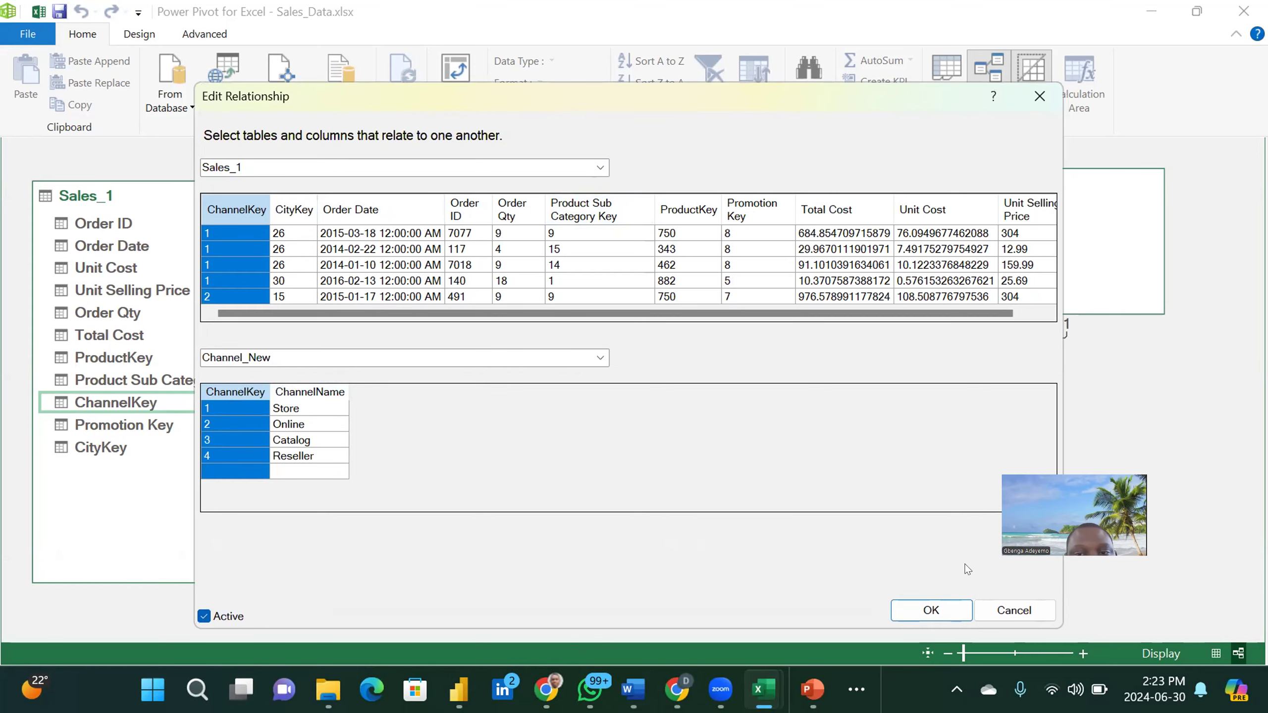
click(922, 611)
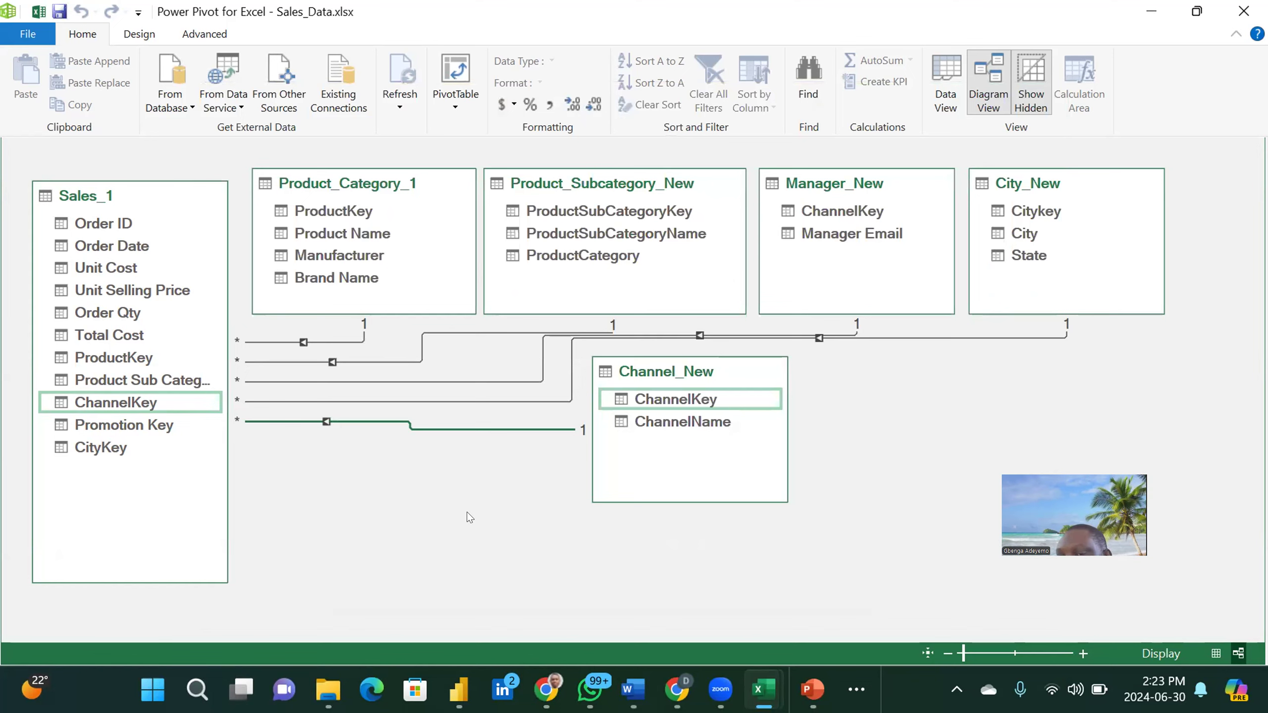
Step: Move Channel_New further below the lookup tables to separate its relationship line from the others
drag(687, 370, 755, 443)
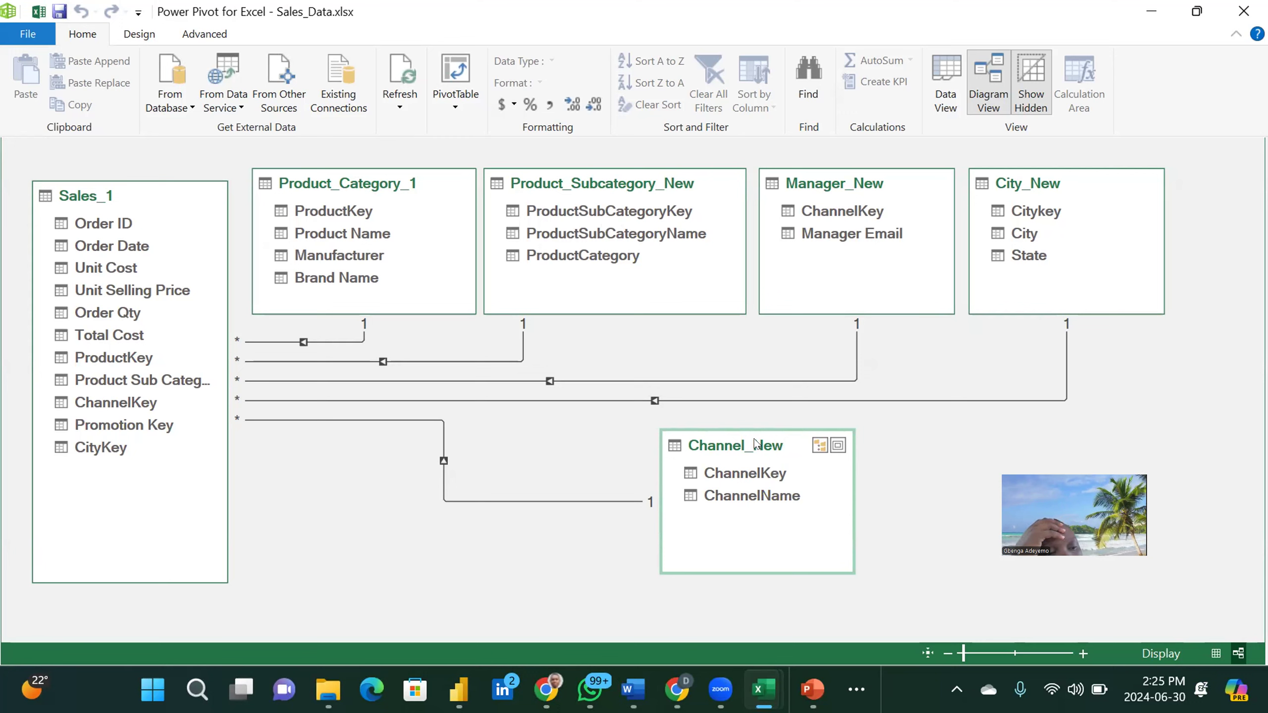
click(568, 131)
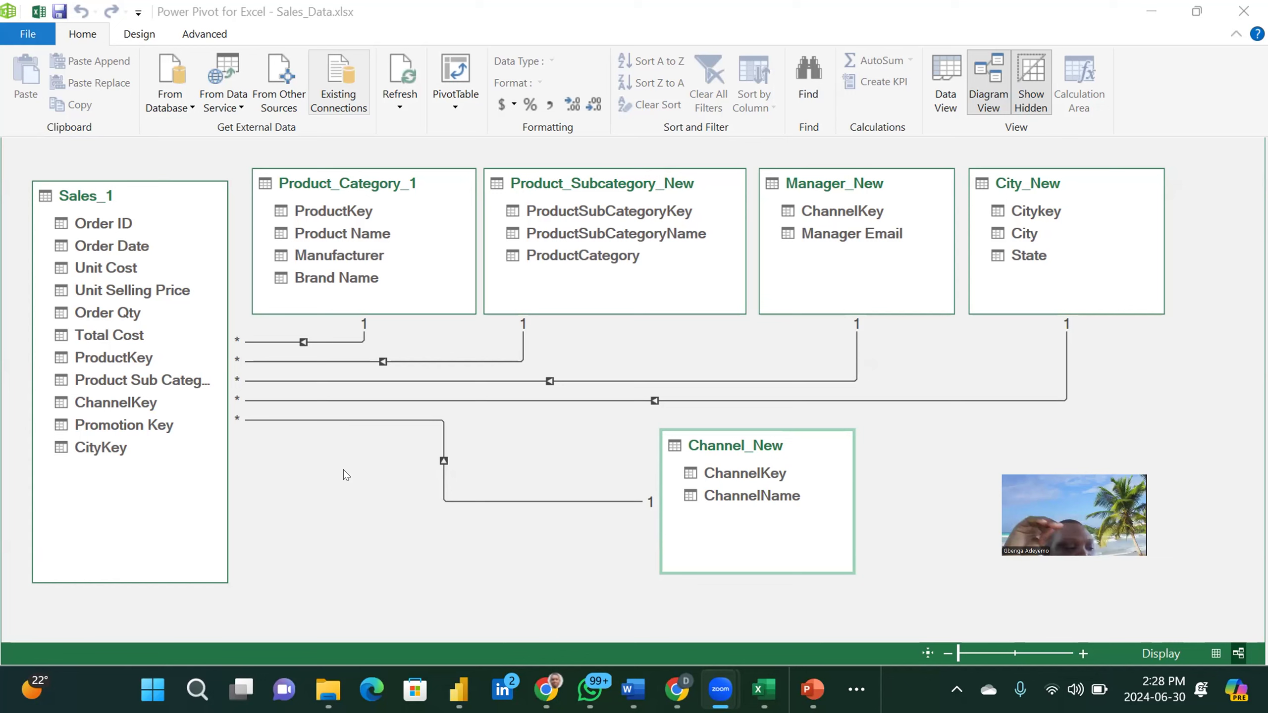
click(334, 537)
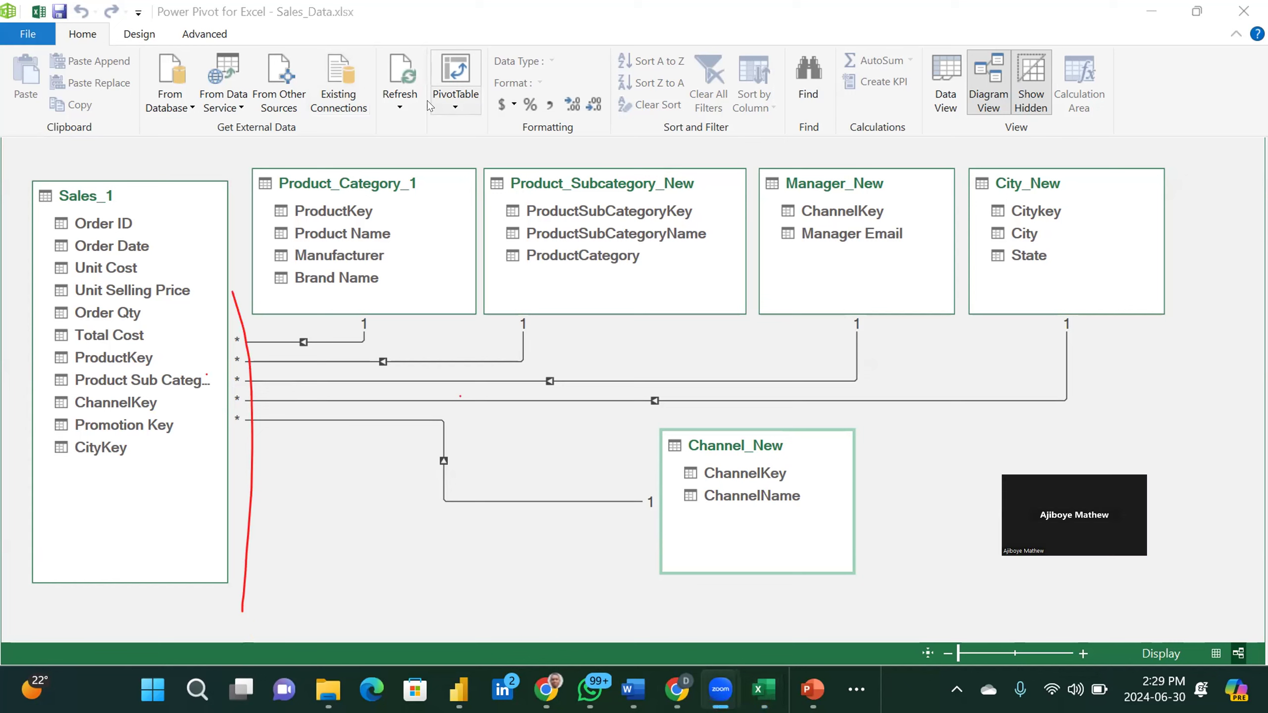
click(313, 502)
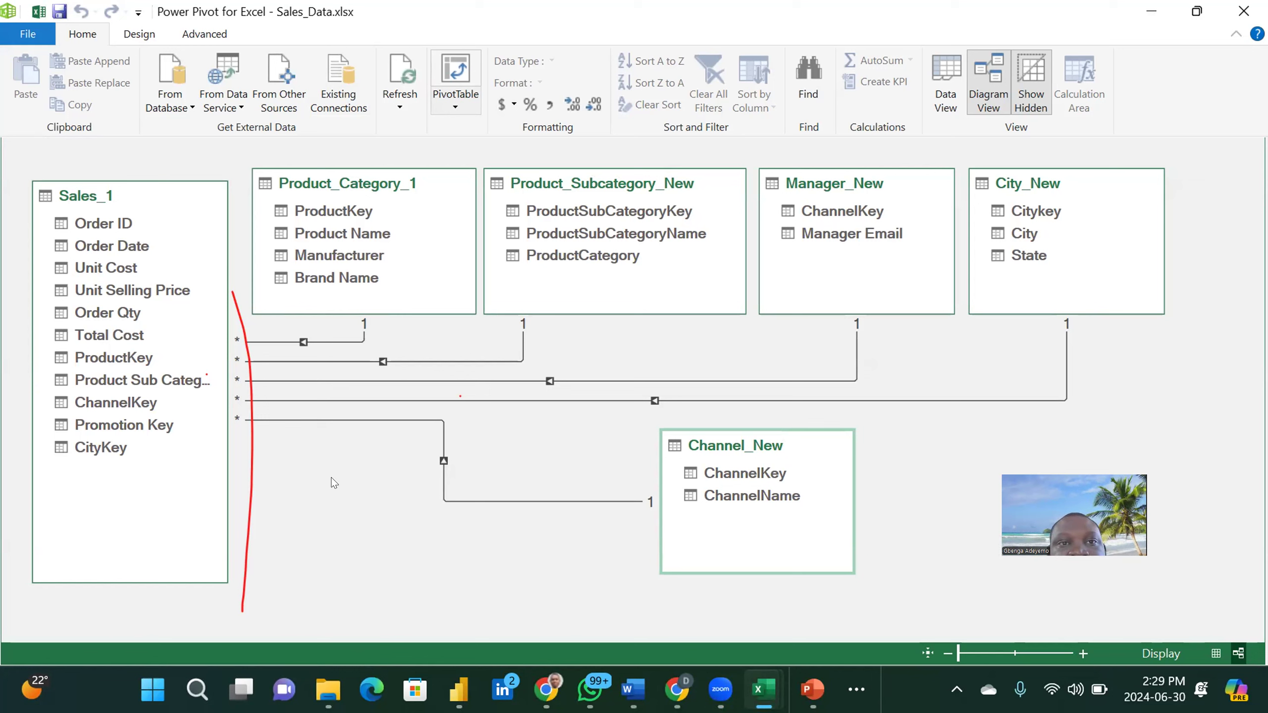
Step: Insert a PivotTable based on the Data Model on a new worksheet
click(455, 101)
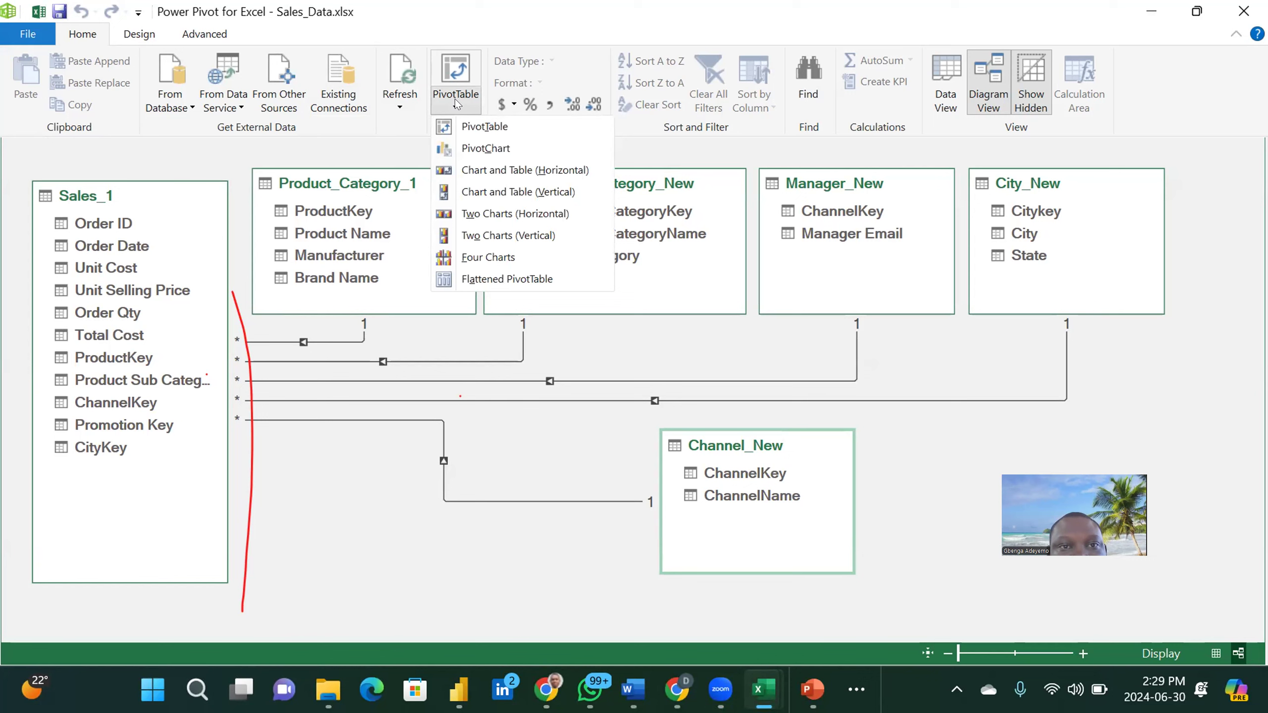
click(390, 165)
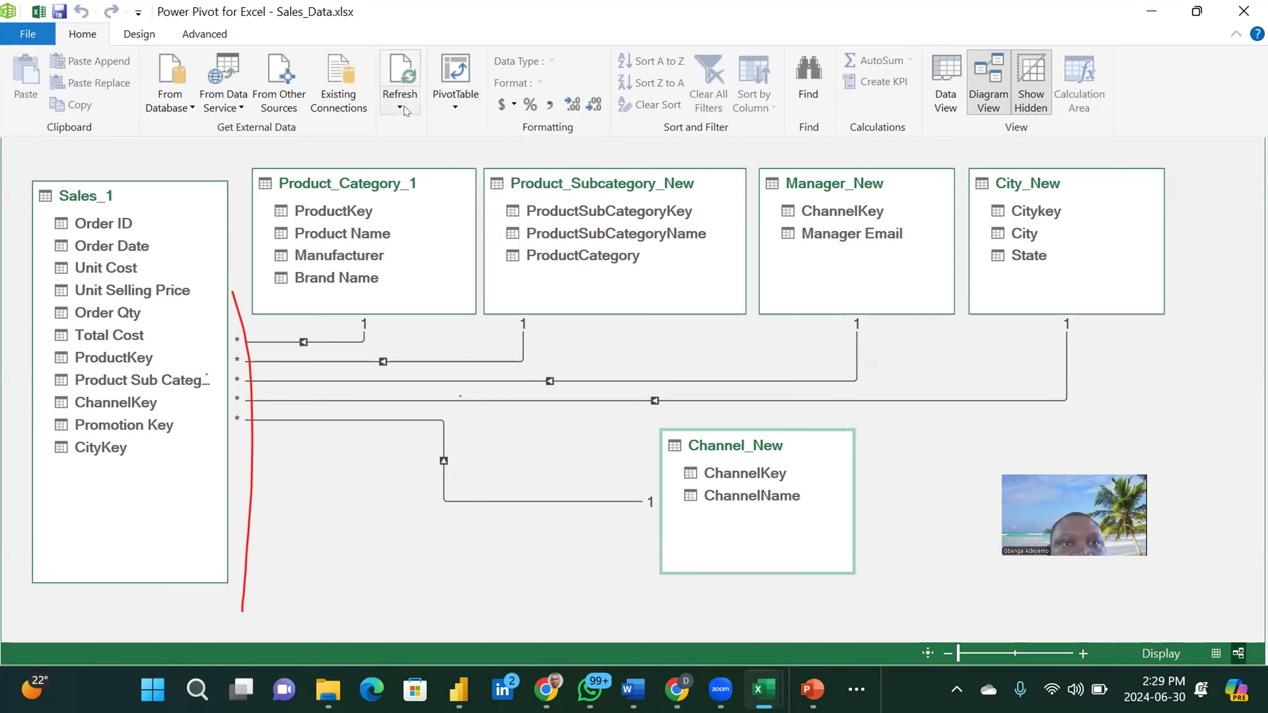
click(452, 104)
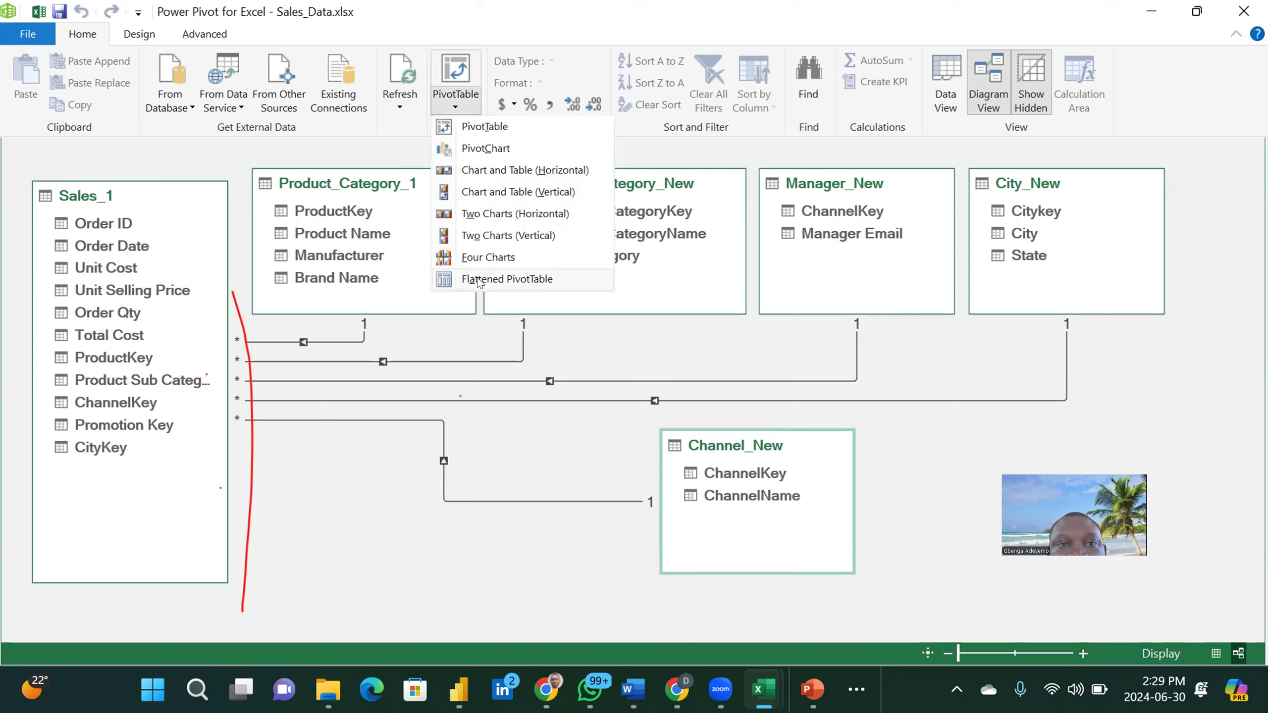
click(501, 125)
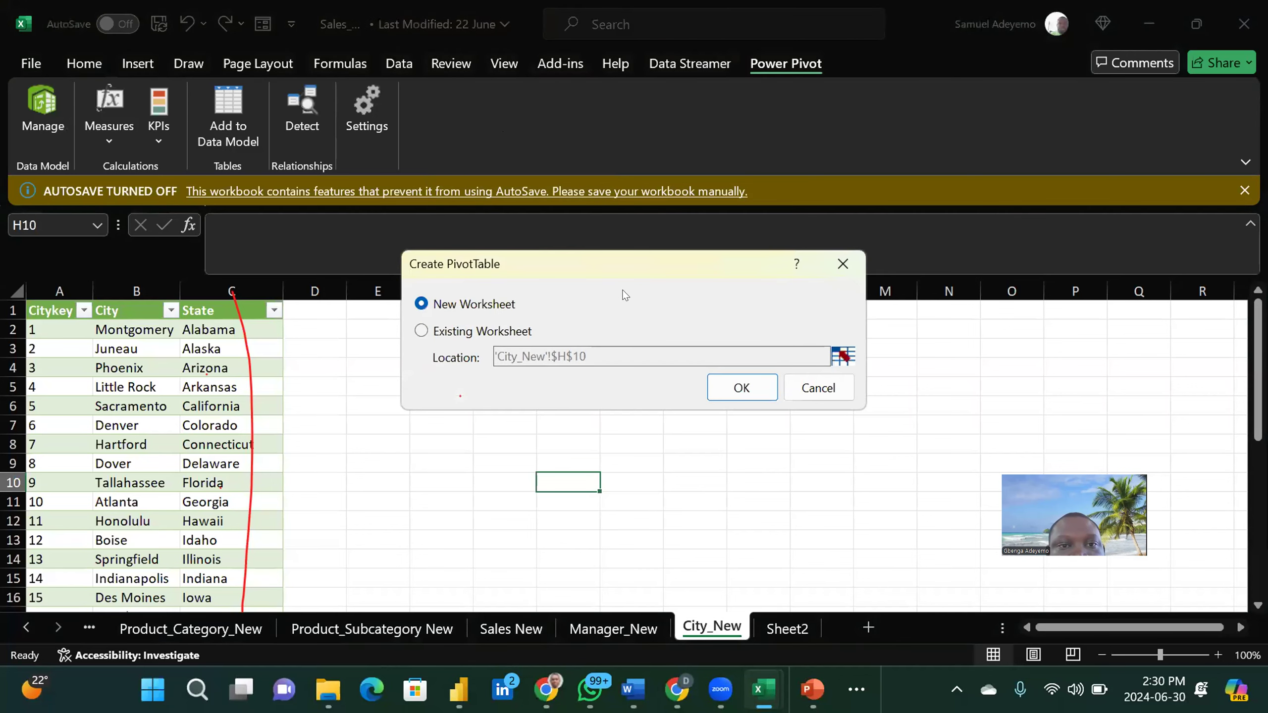
click(420, 332)
click(420, 304)
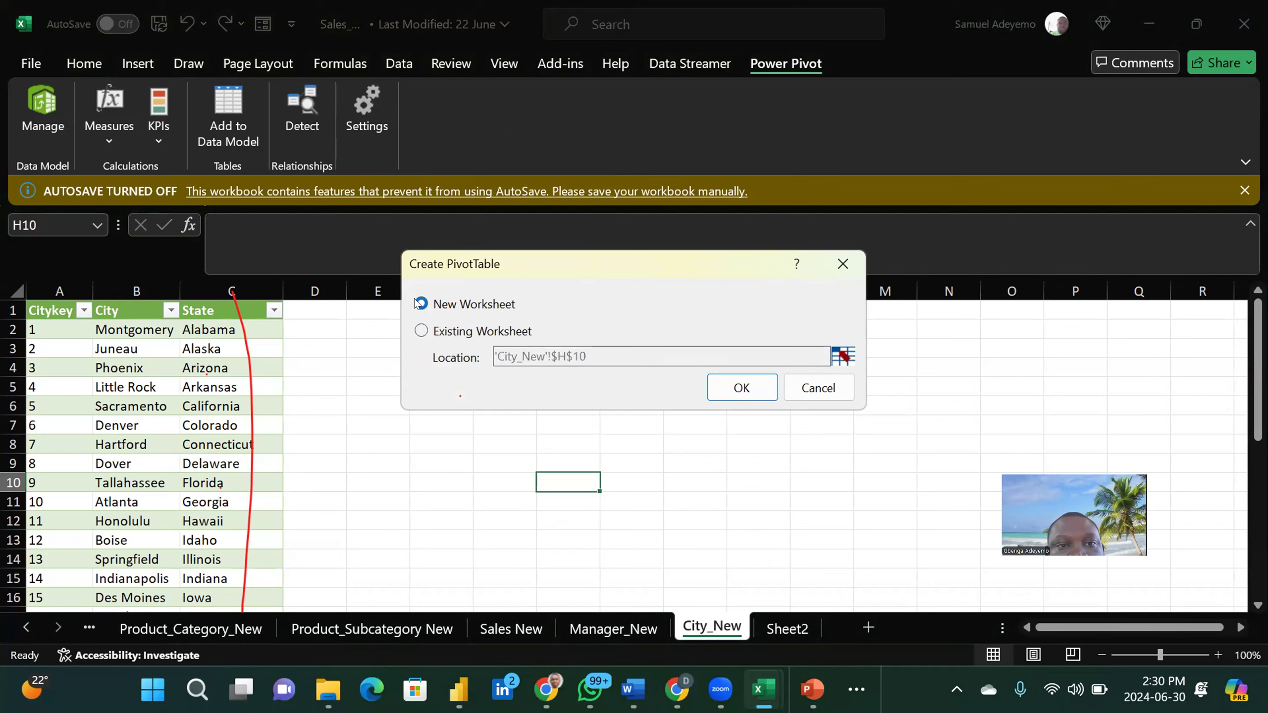
click(737, 389)
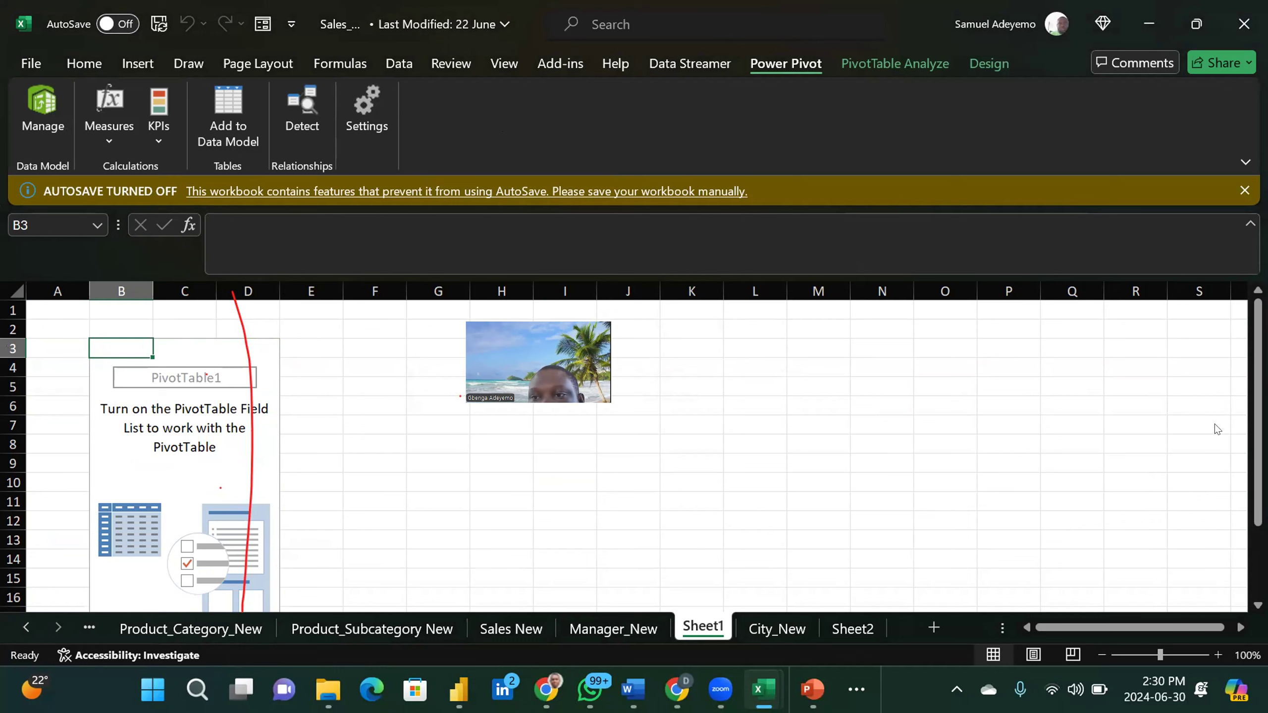
Step: Show the field list for the new PivotTable
click(990, 63)
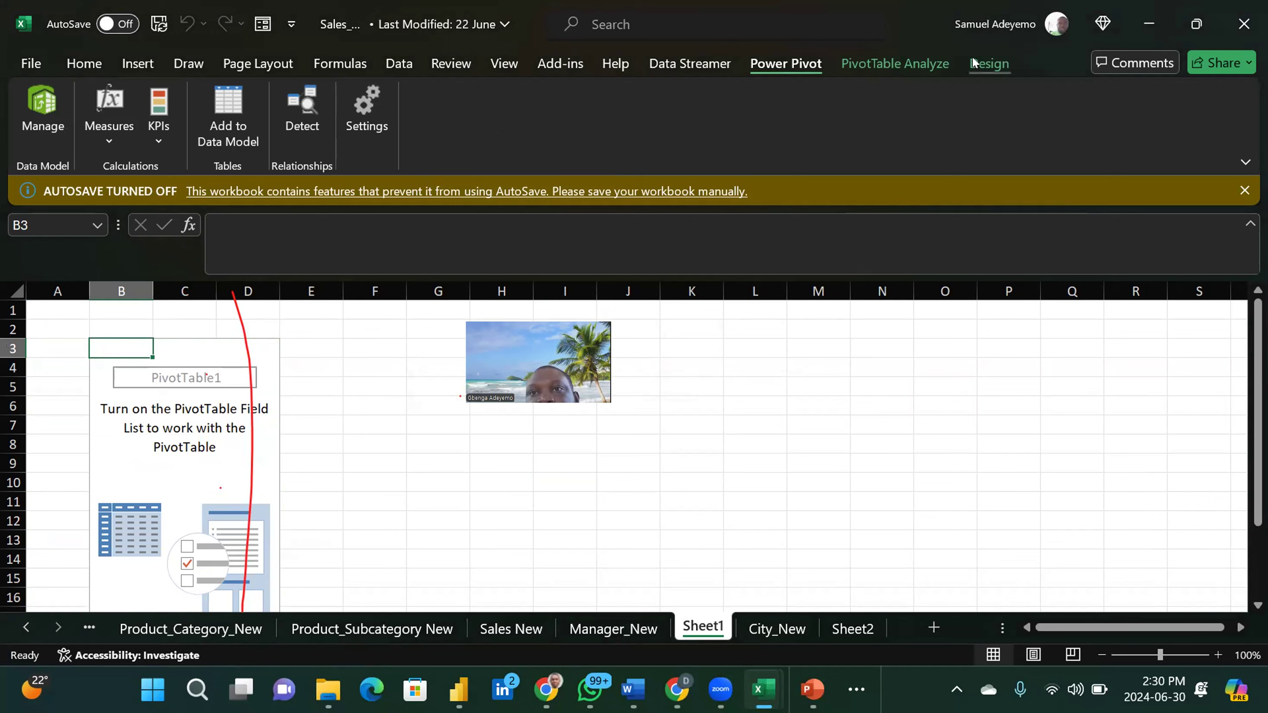
click(871, 56)
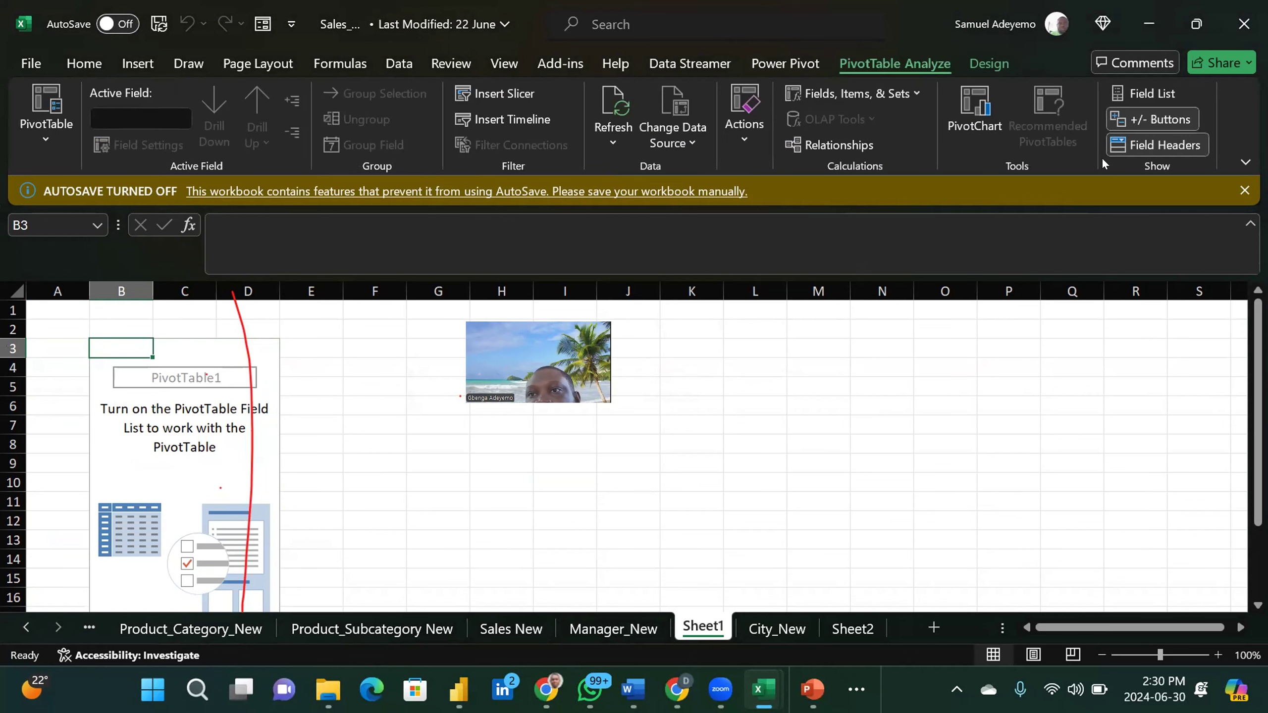
click(1146, 95)
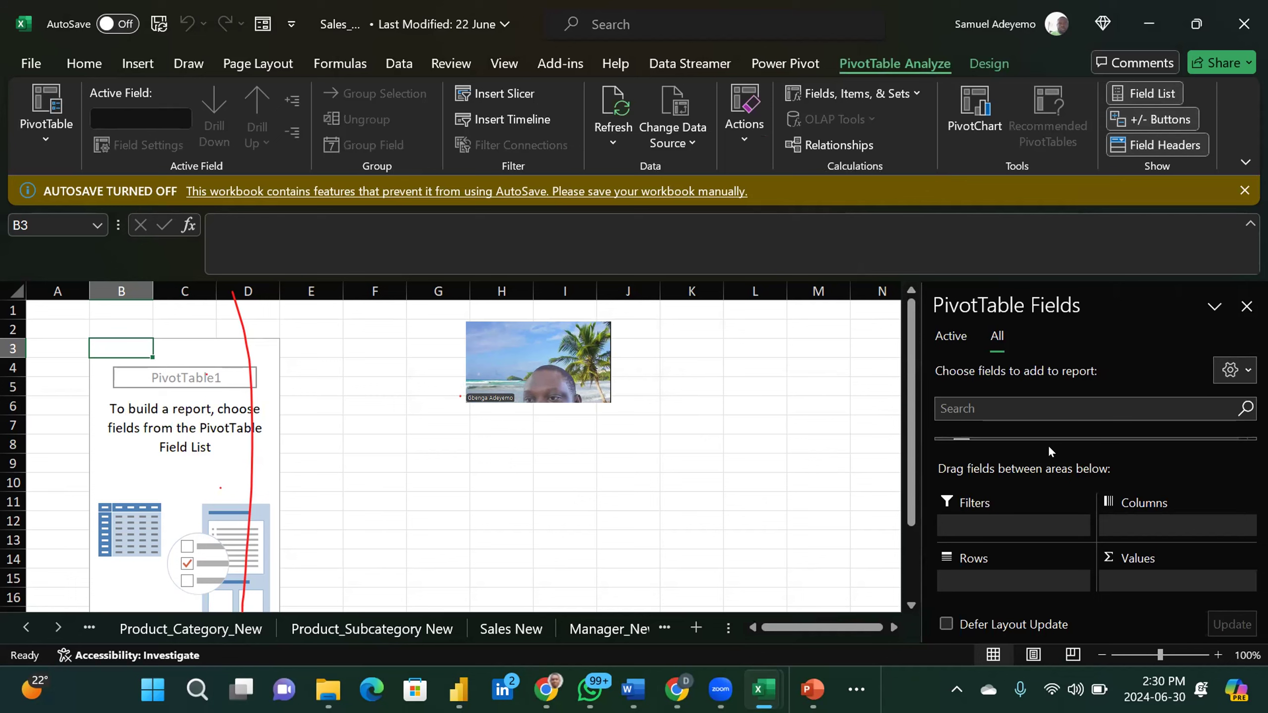
click(947, 625)
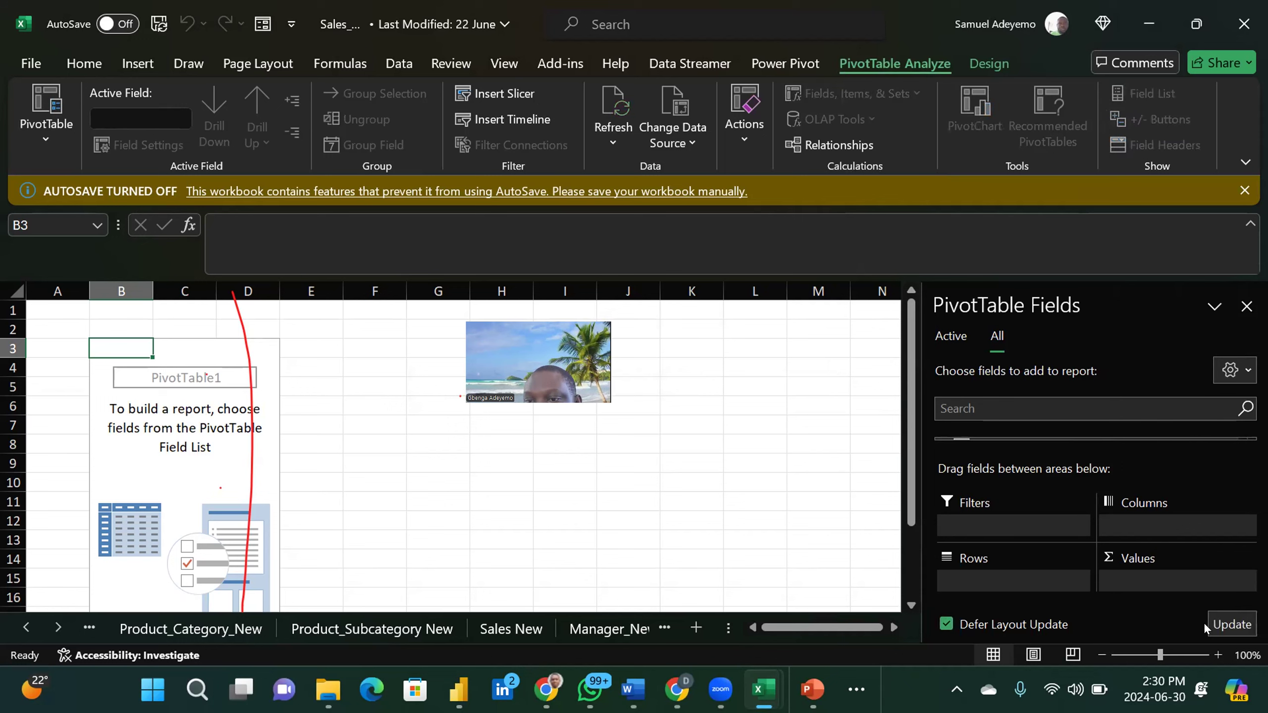
click(1223, 626)
click(1222, 625)
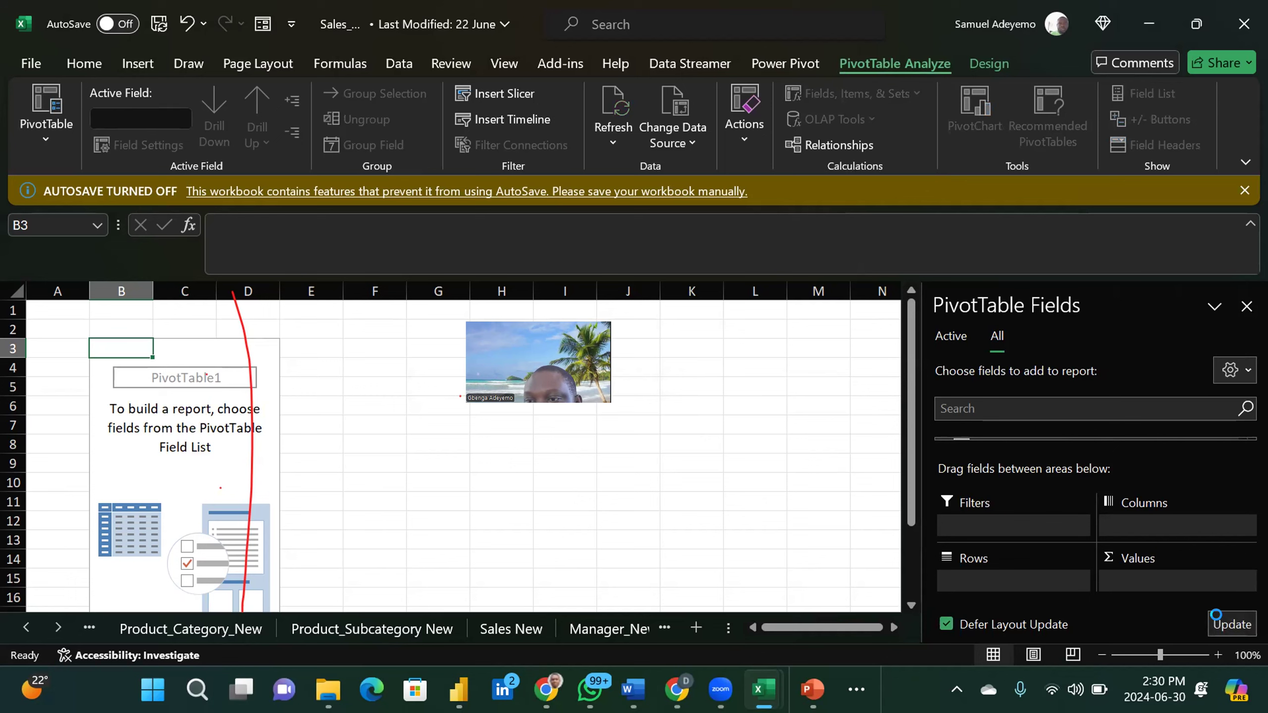
click(945, 626)
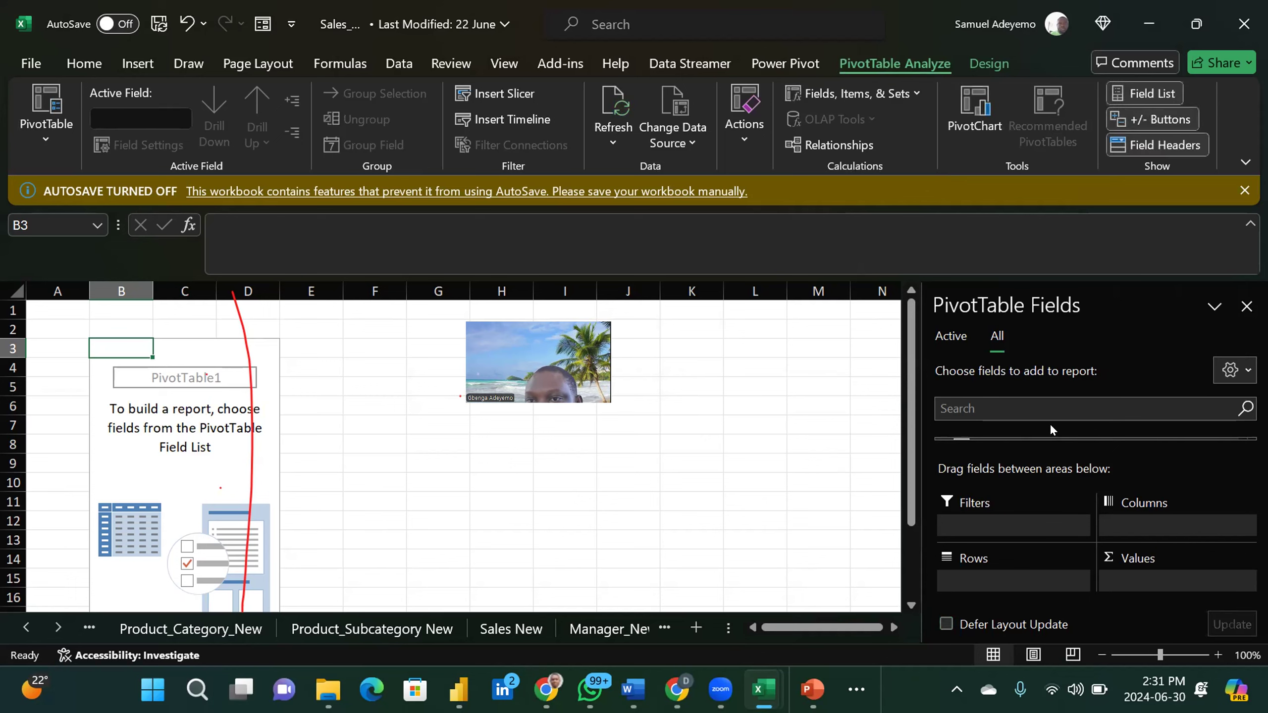
click(954, 332)
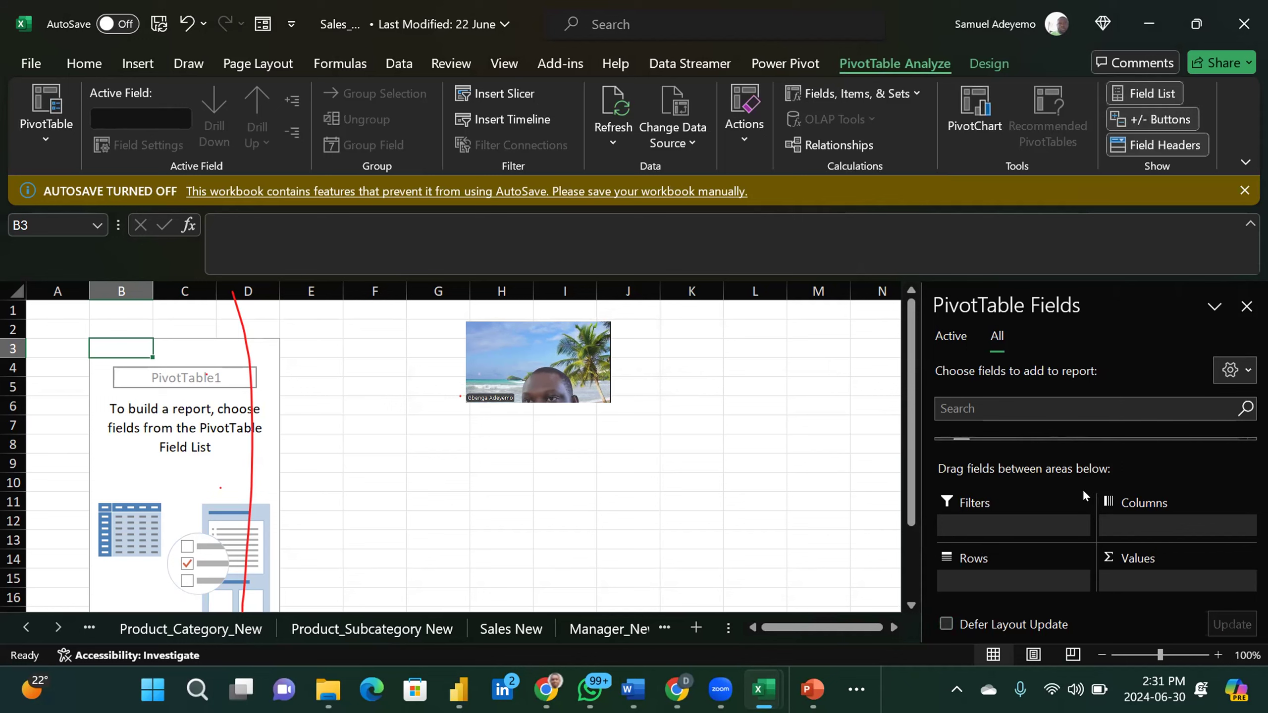
Step: Turn off the PivotTable's field headers and its +/- buttons
click(1163, 146)
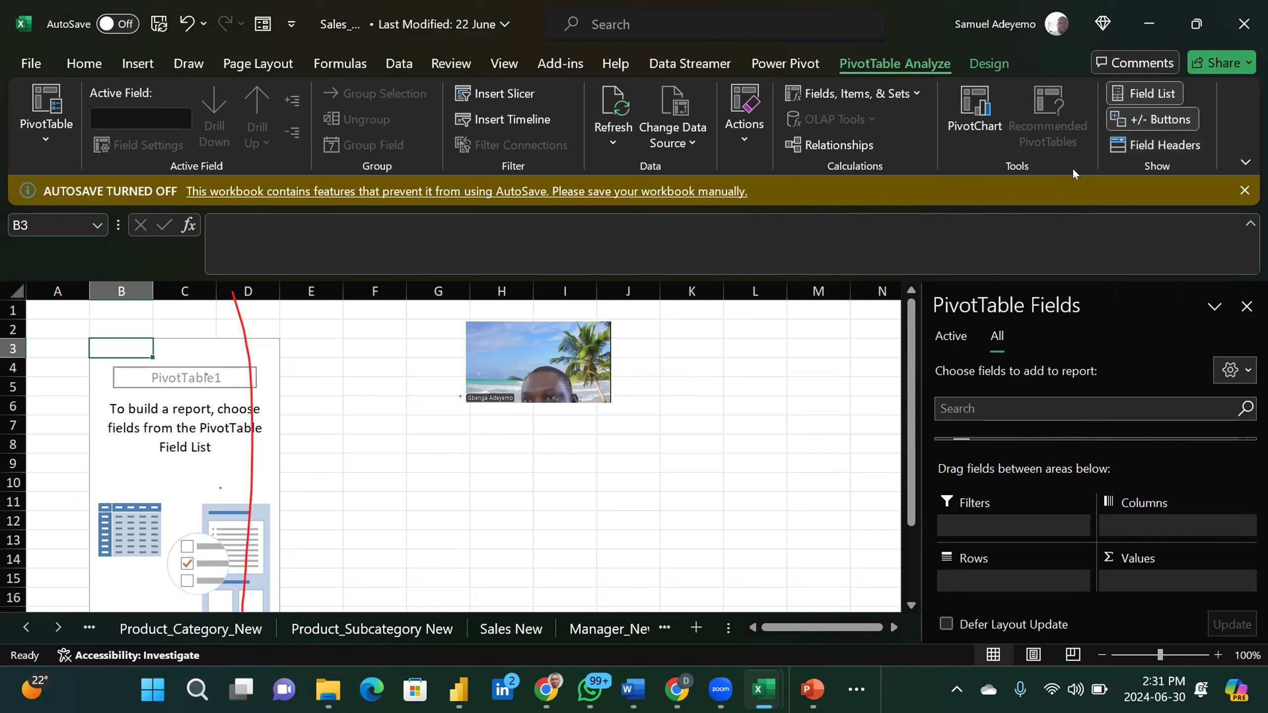
click(1144, 119)
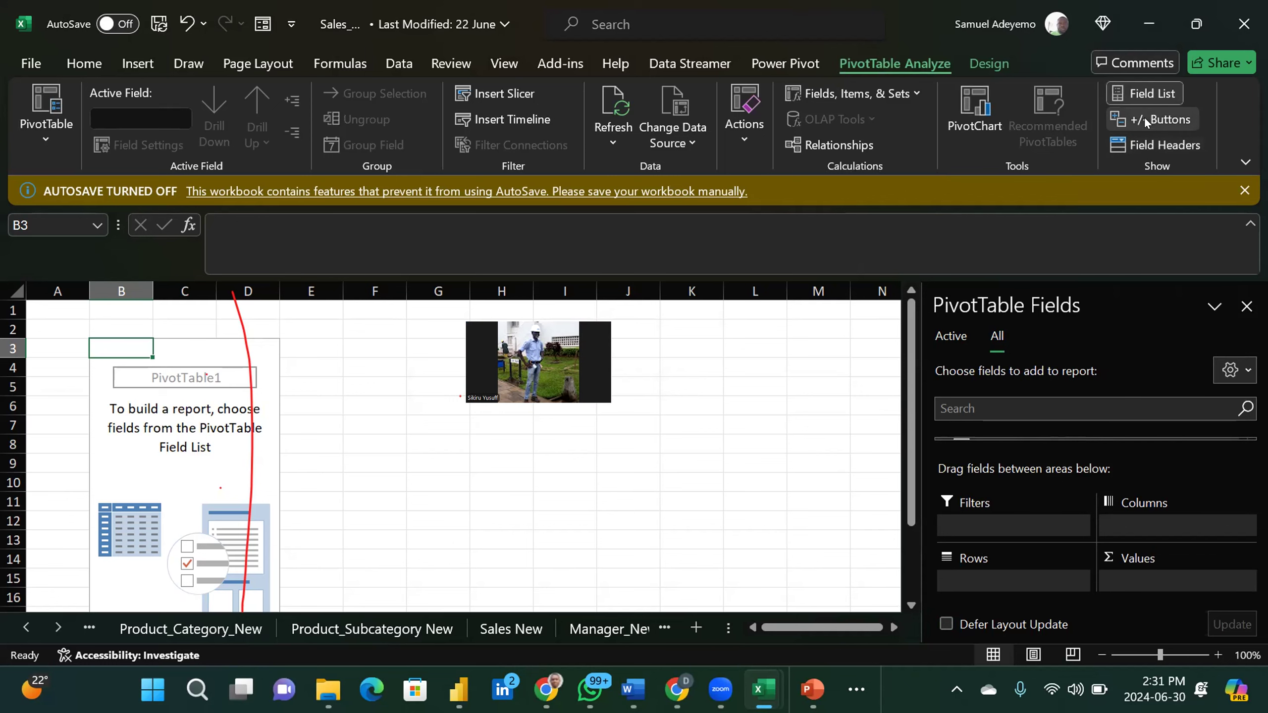
click(1215, 306)
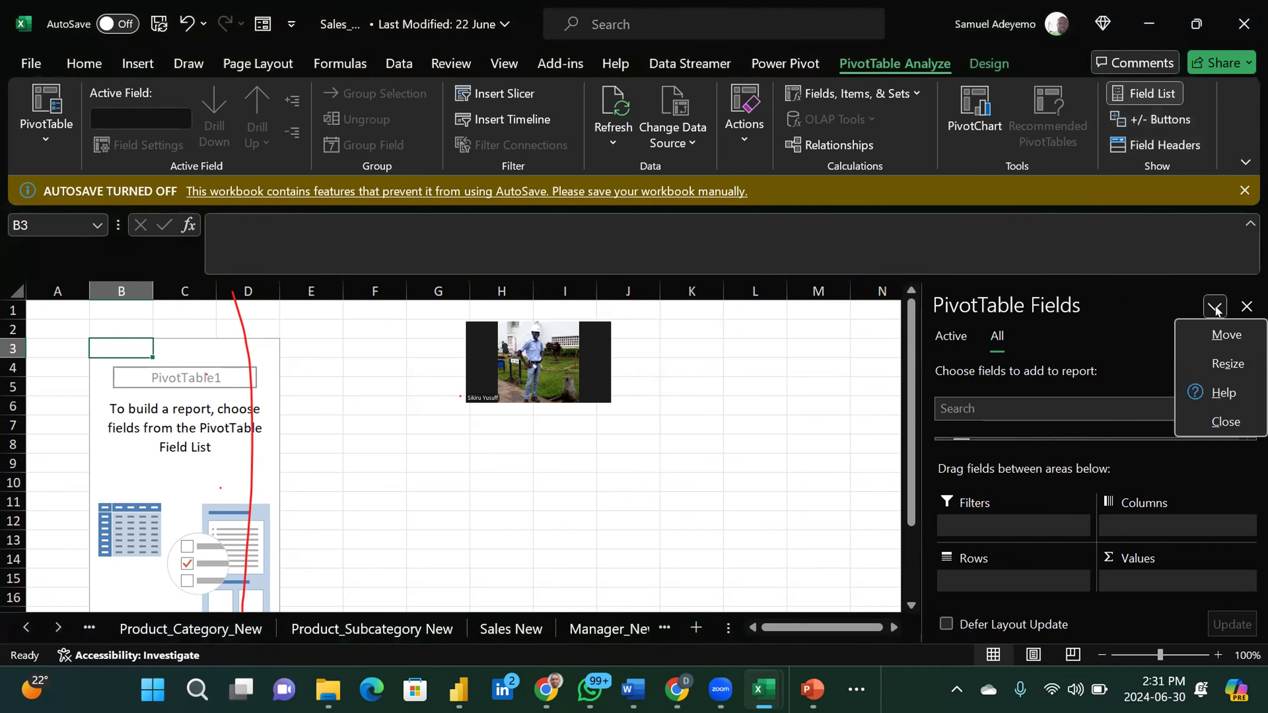
click(1215, 307)
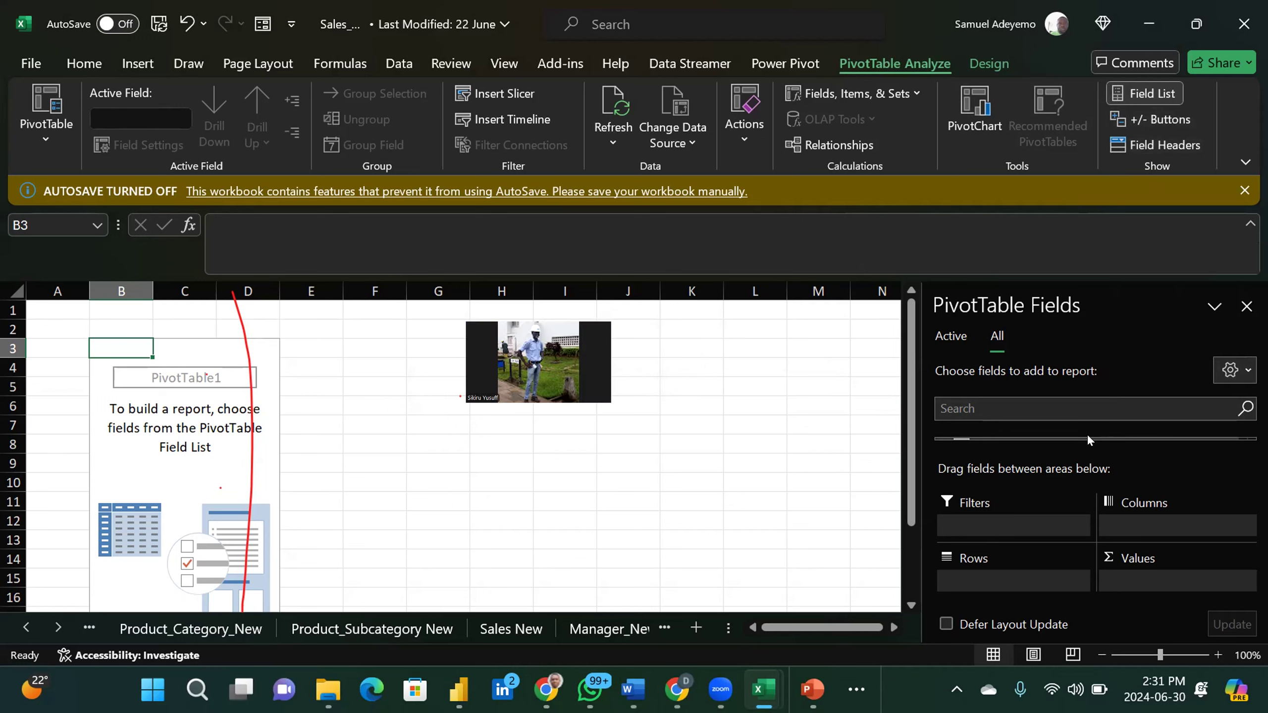
Step: Undock the PivotTable Fields pane and enlarge it over the sheet so its tables and all four areas are readable
drag(1079, 304, 862, 307)
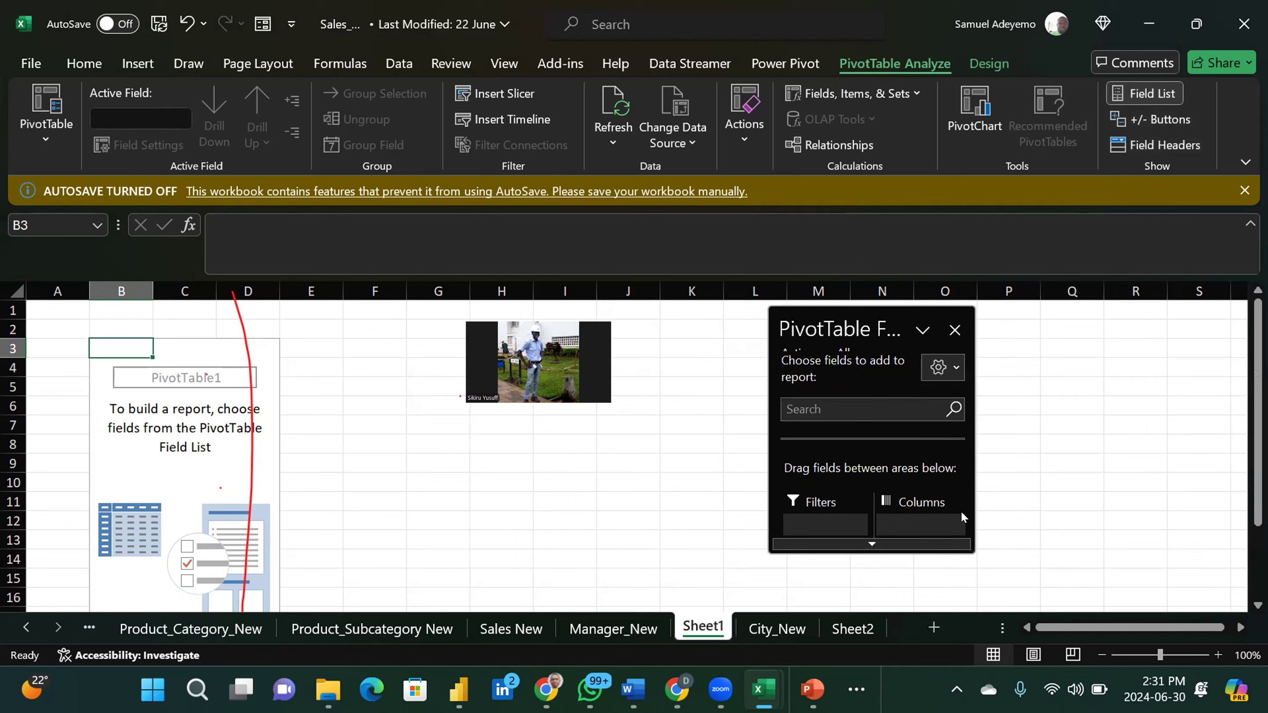
drag(863, 315, 1101, 297)
scroll(1099, 520, down, 5)
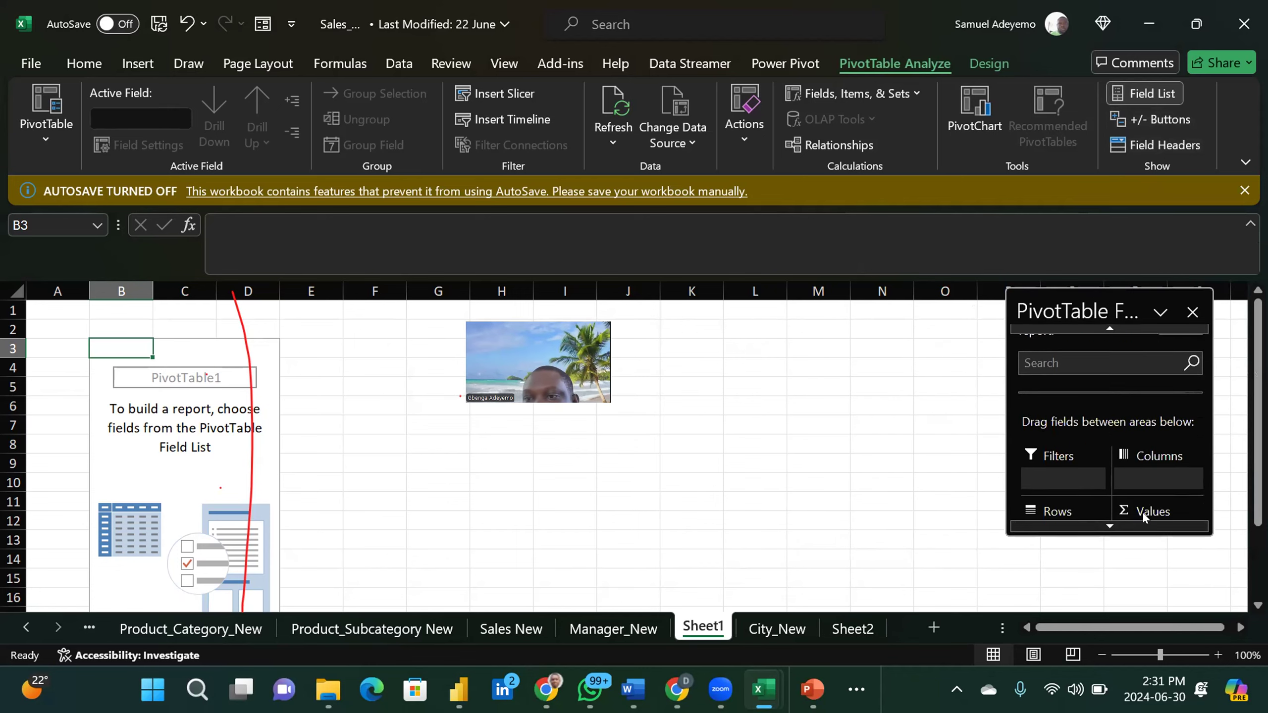
click(1099, 520)
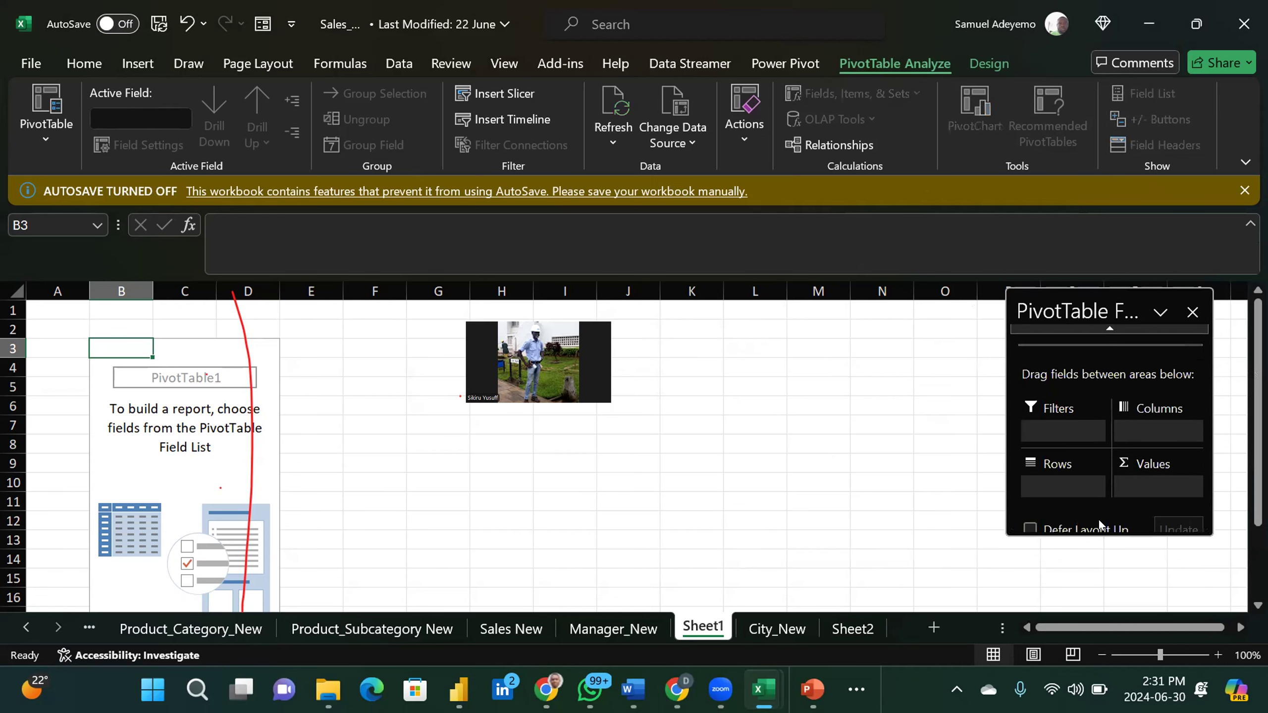
click(1032, 528)
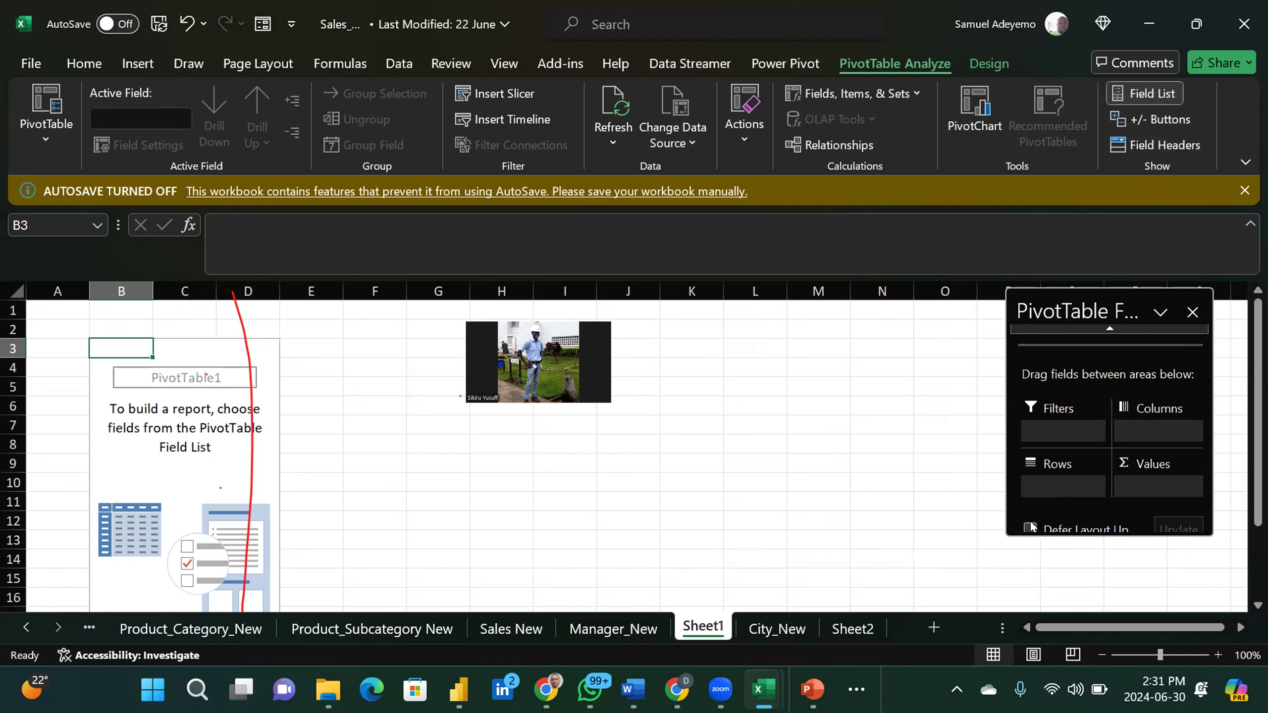
drag(1007, 531, 744, 571)
drag(974, 568, 974, 619)
drag(952, 315, 987, 44)
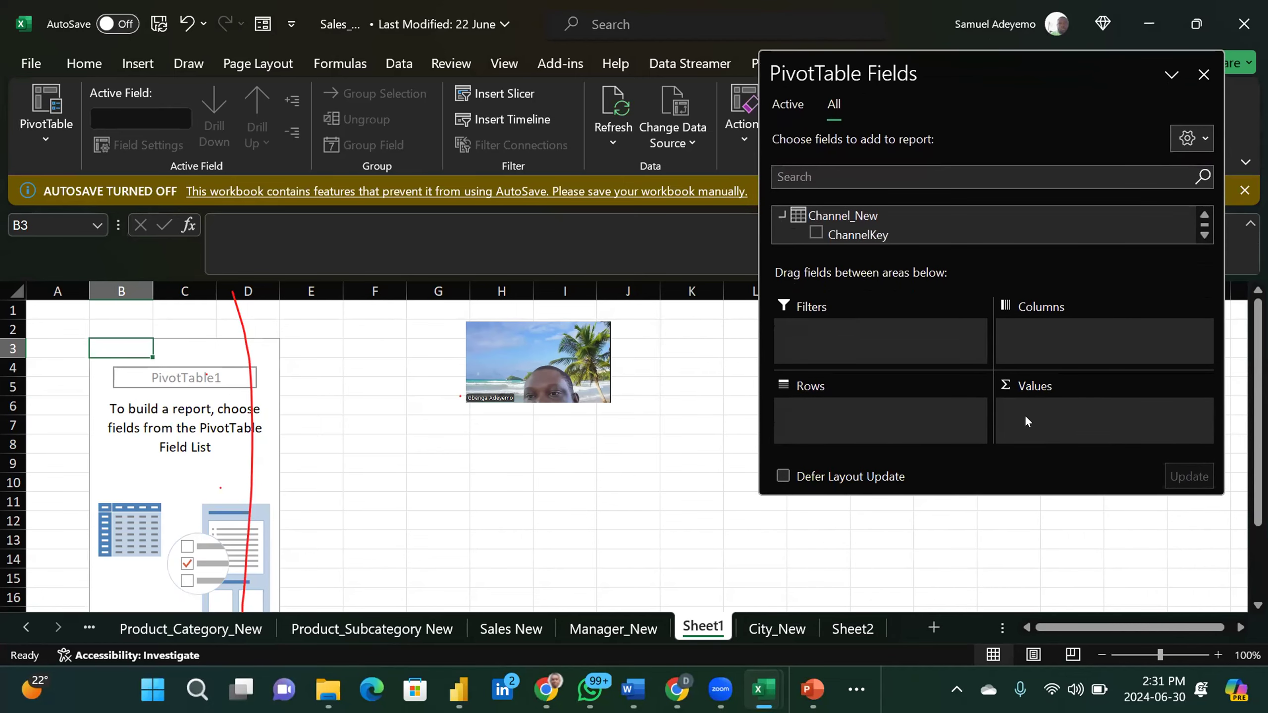
drag(968, 494, 968, 619)
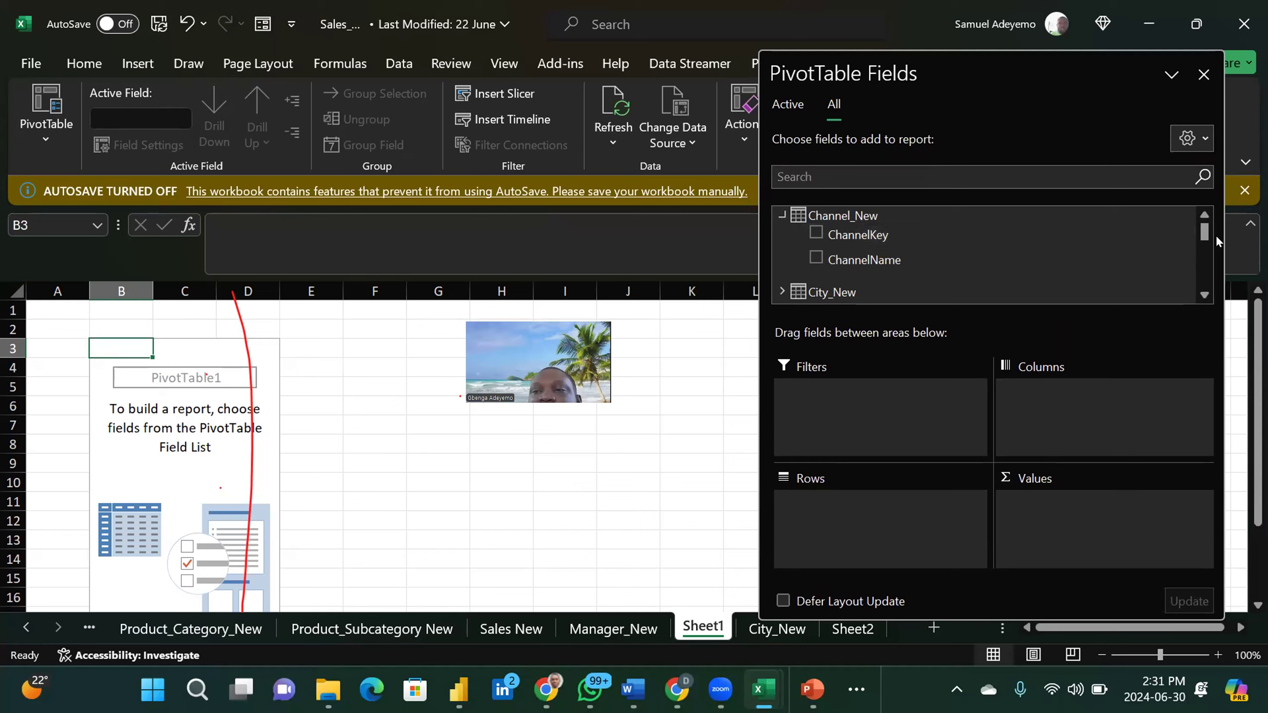
Step: Collapse Channel_New in the field list and look through the tables available for the PivotTable
mouse_move(1204, 227)
mouse_down()
mouse_move(1204, 285)
mouse_move(1197, 220)
mouse_up()
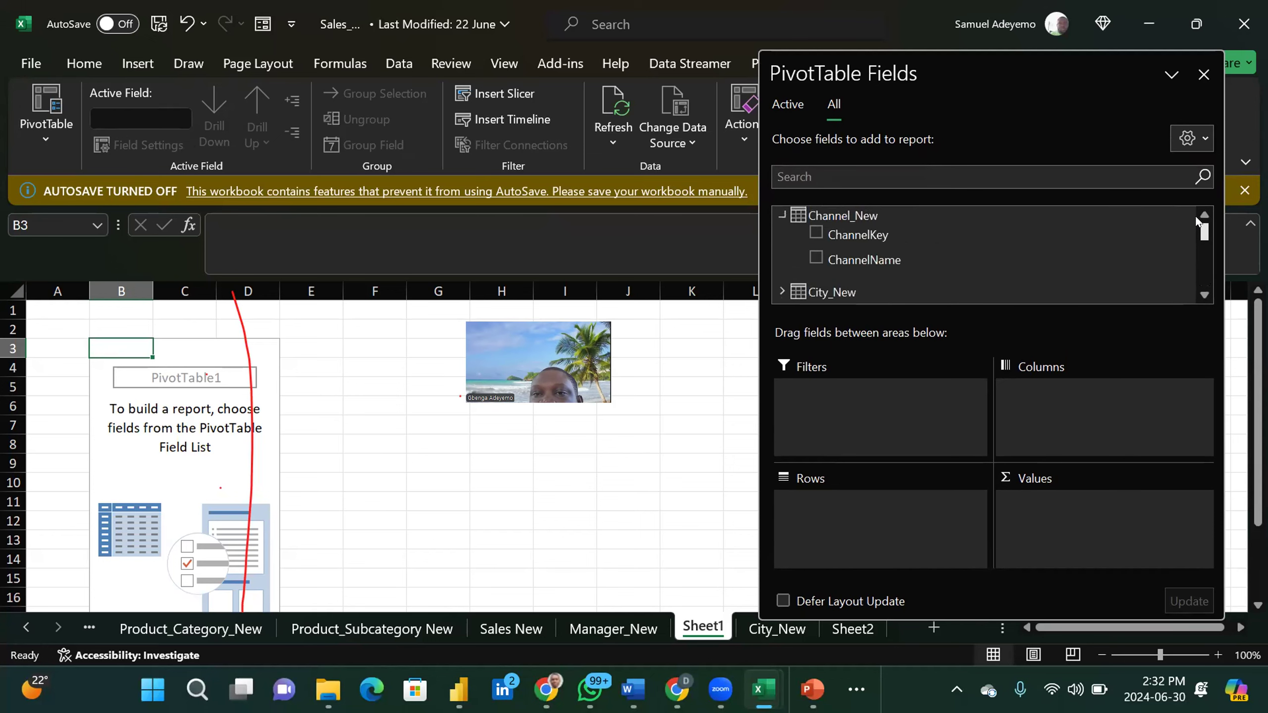
click(780, 215)
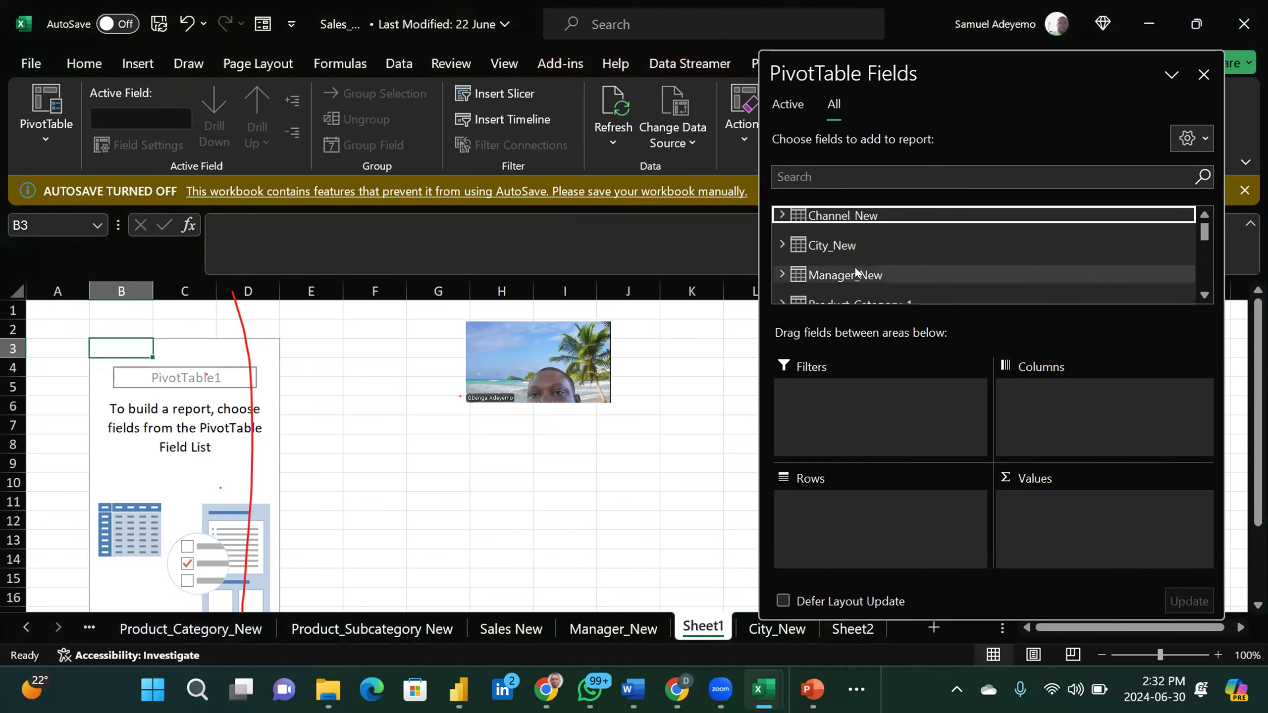
click(1205, 294)
click(1205, 294)
click(1205, 294)
click(1205, 294)
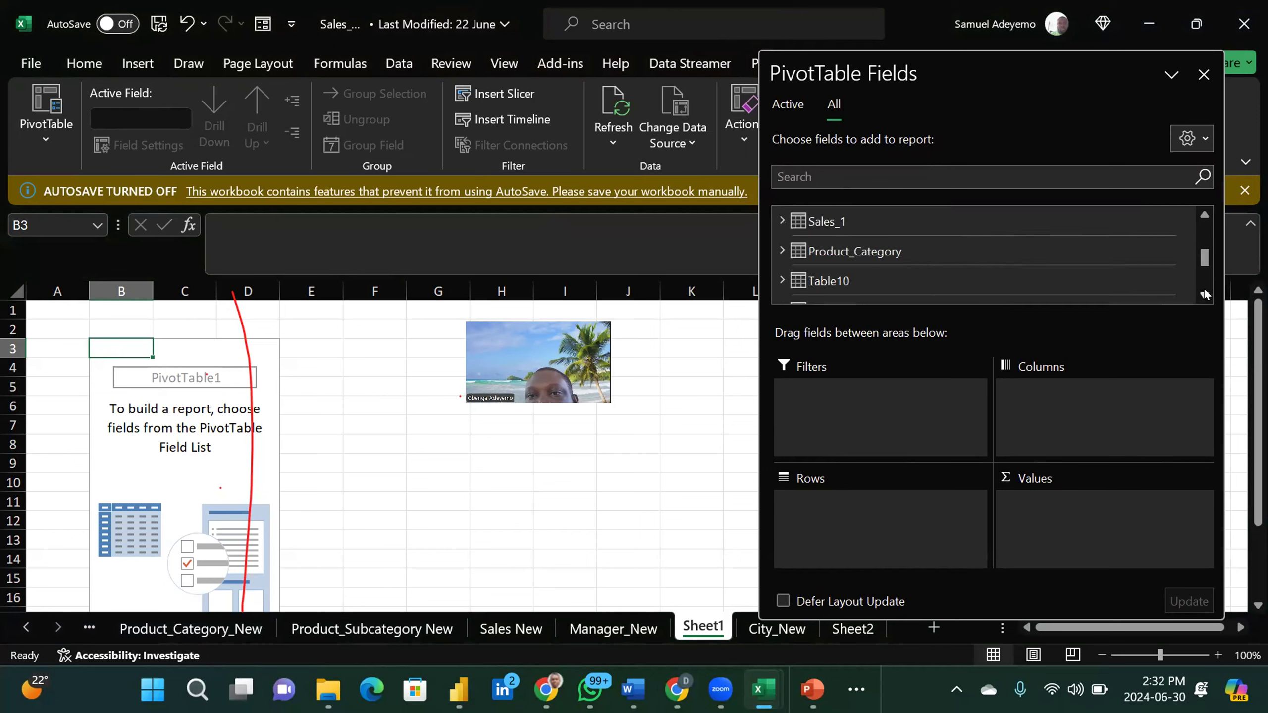
click(1205, 294)
click(1205, 294)
click(1205, 293)
click(1205, 293)
mouse_move(1197, 275)
mouse_down()
mouse_move(1197, 227)
mouse_move(1205, 251)
mouse_up()
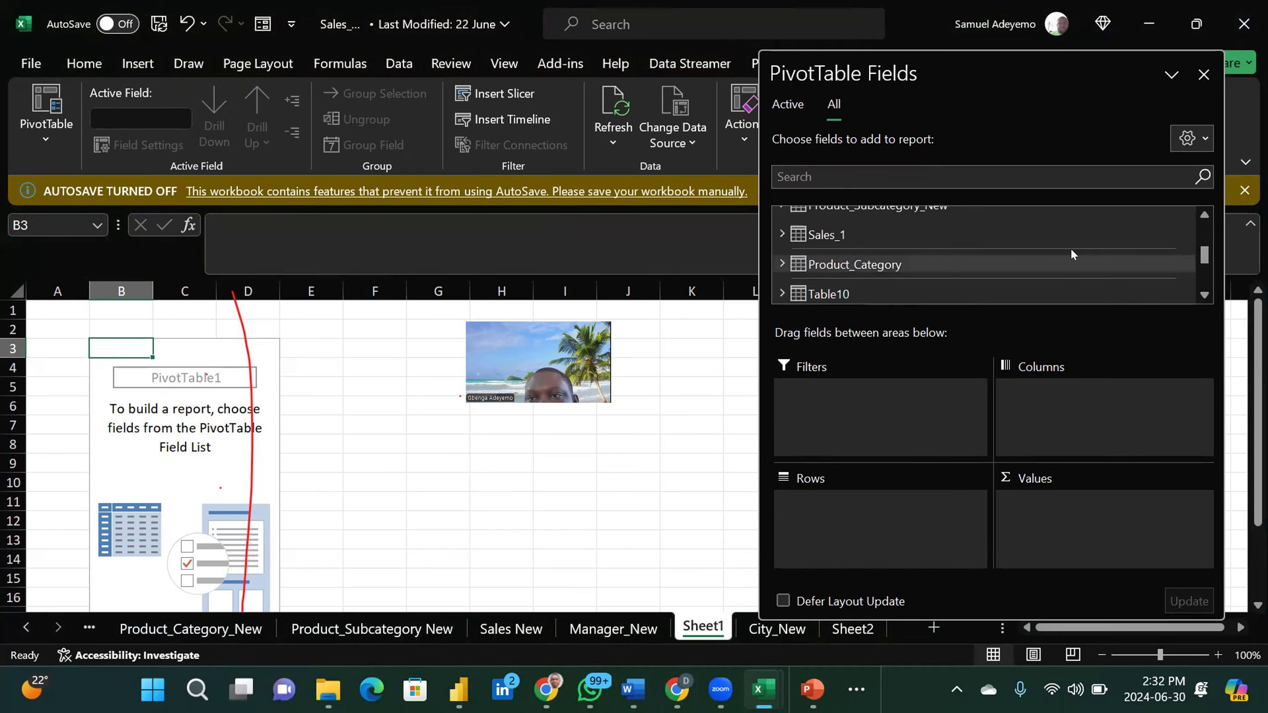
mouse_move(1205, 256)
mouse_down()
mouse_move(1203, 229)
mouse_move(1199, 256)
mouse_up()
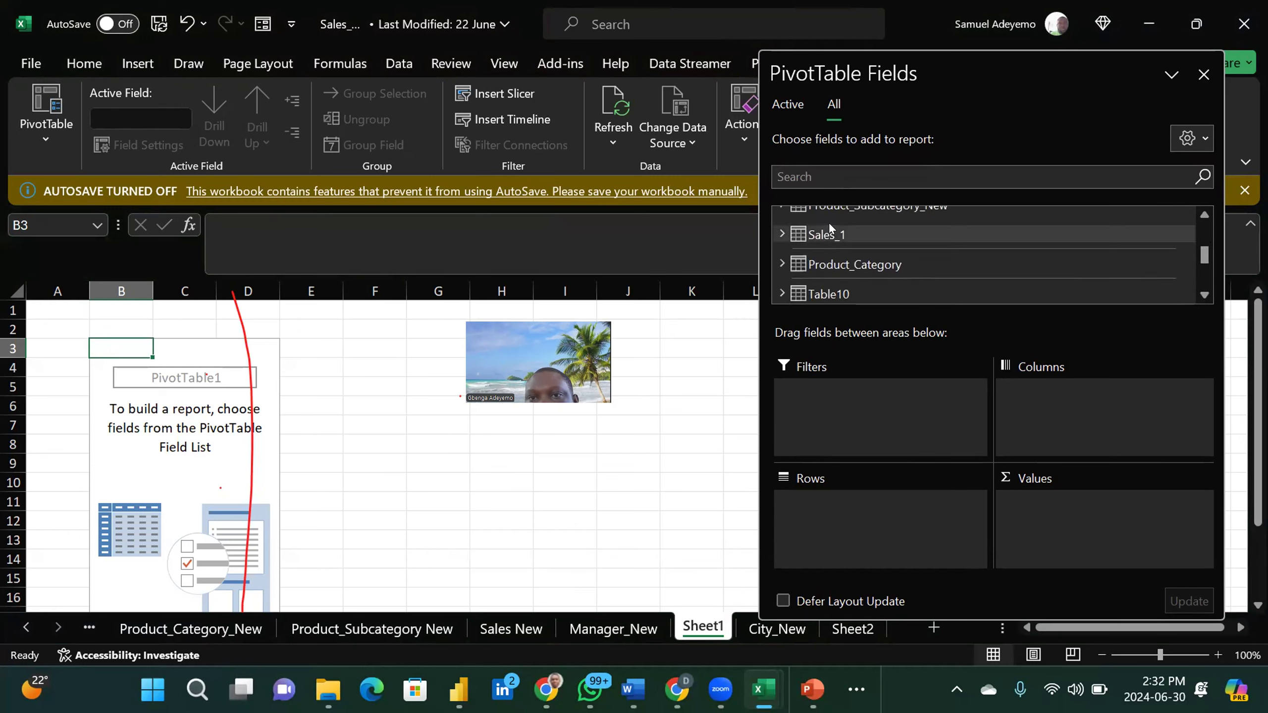
Step: Check the options offered for the Product_Category table and for the field list's layout and sorting
right_click(817, 260)
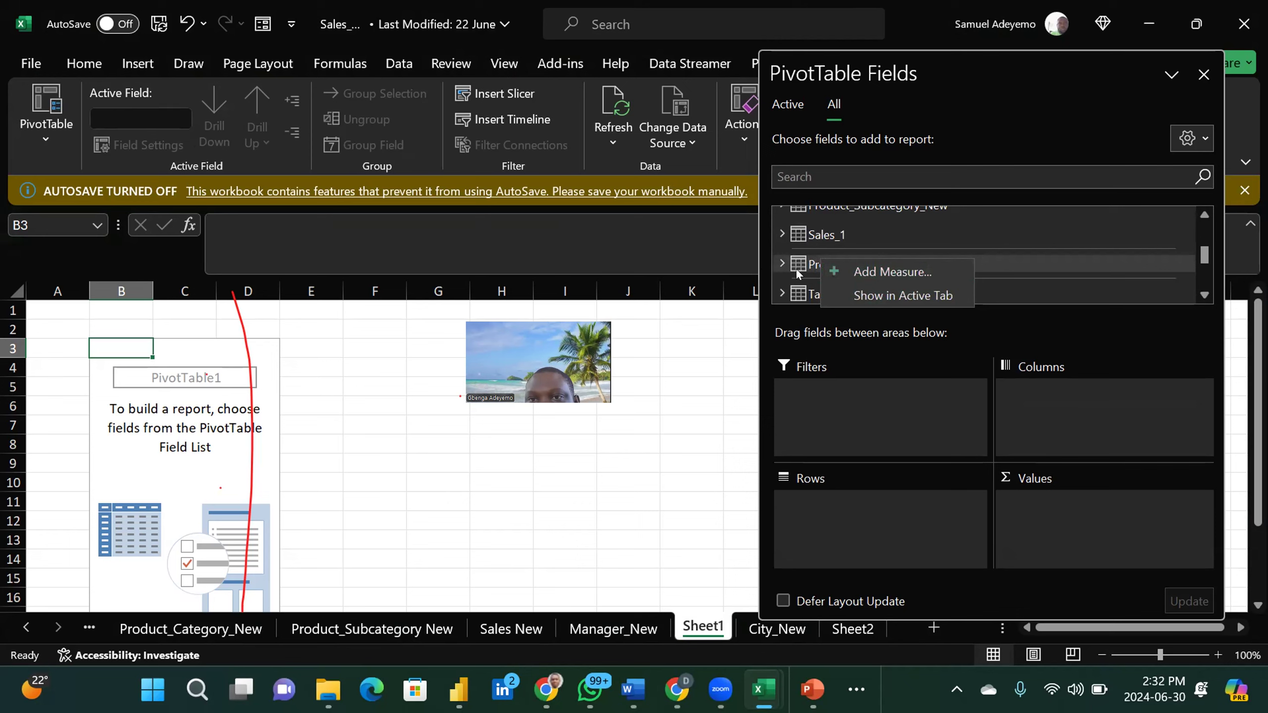
click(806, 314)
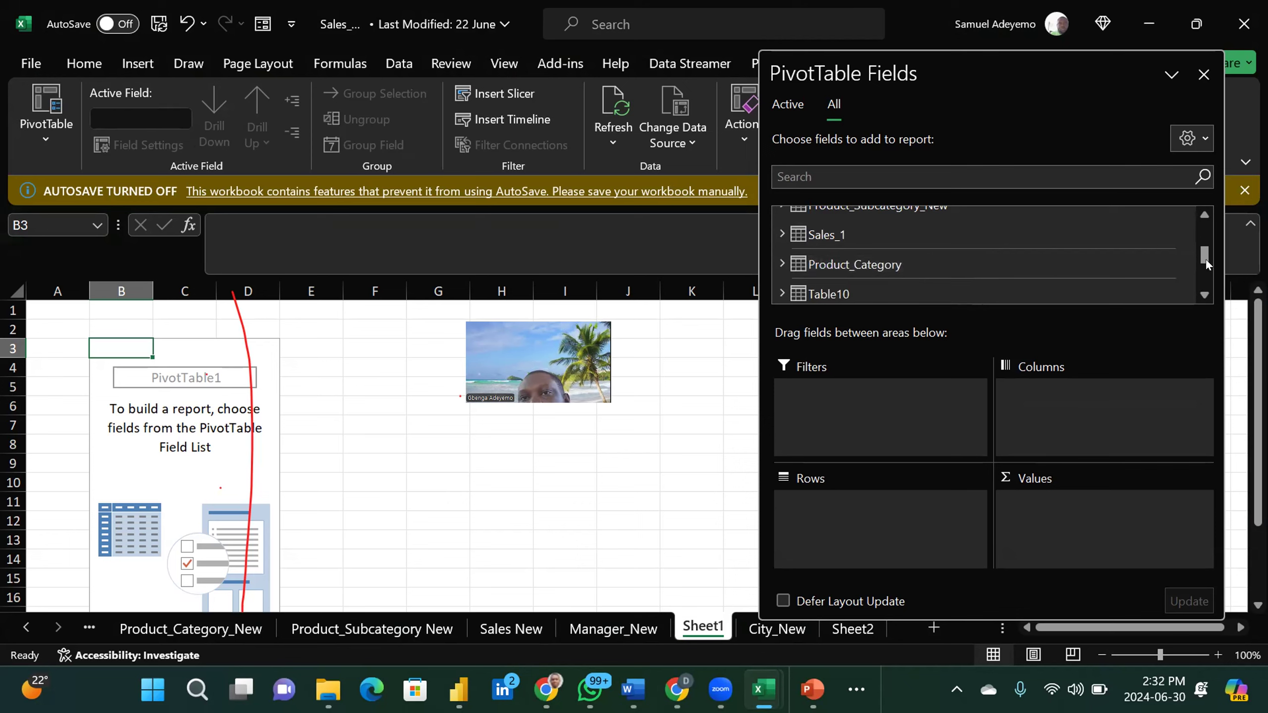
click(773, 105)
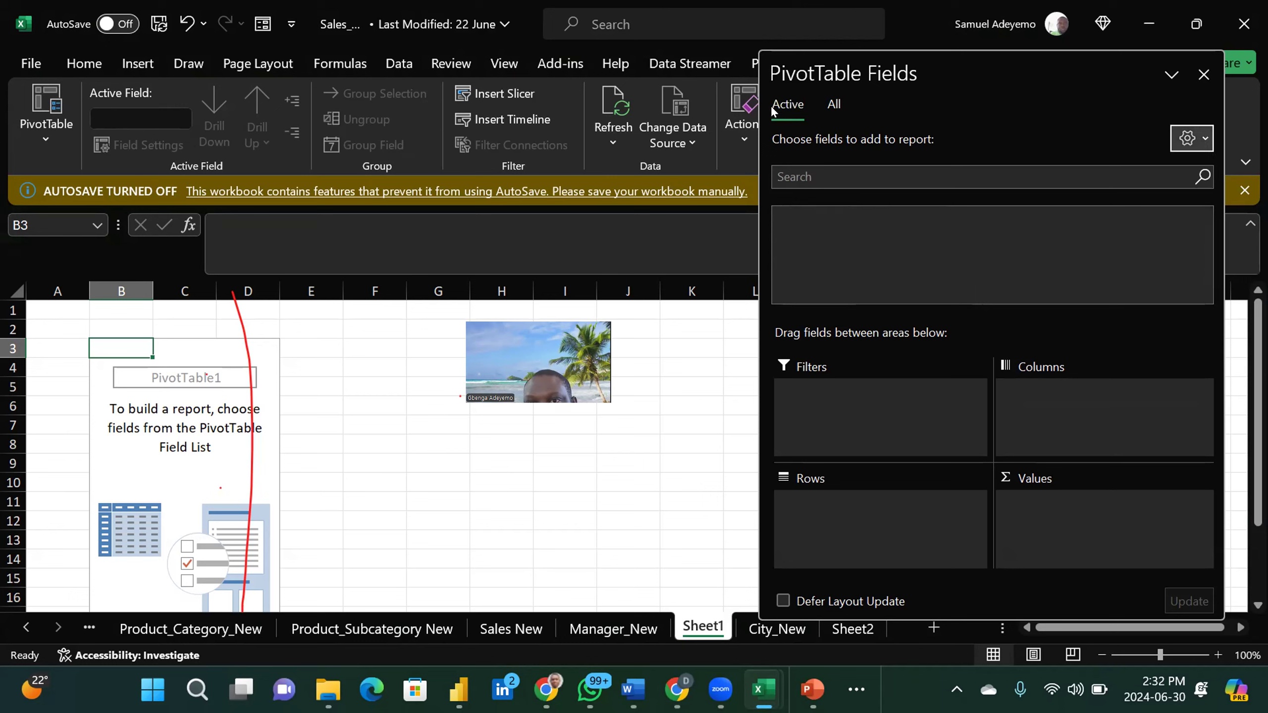
click(834, 104)
click(1189, 142)
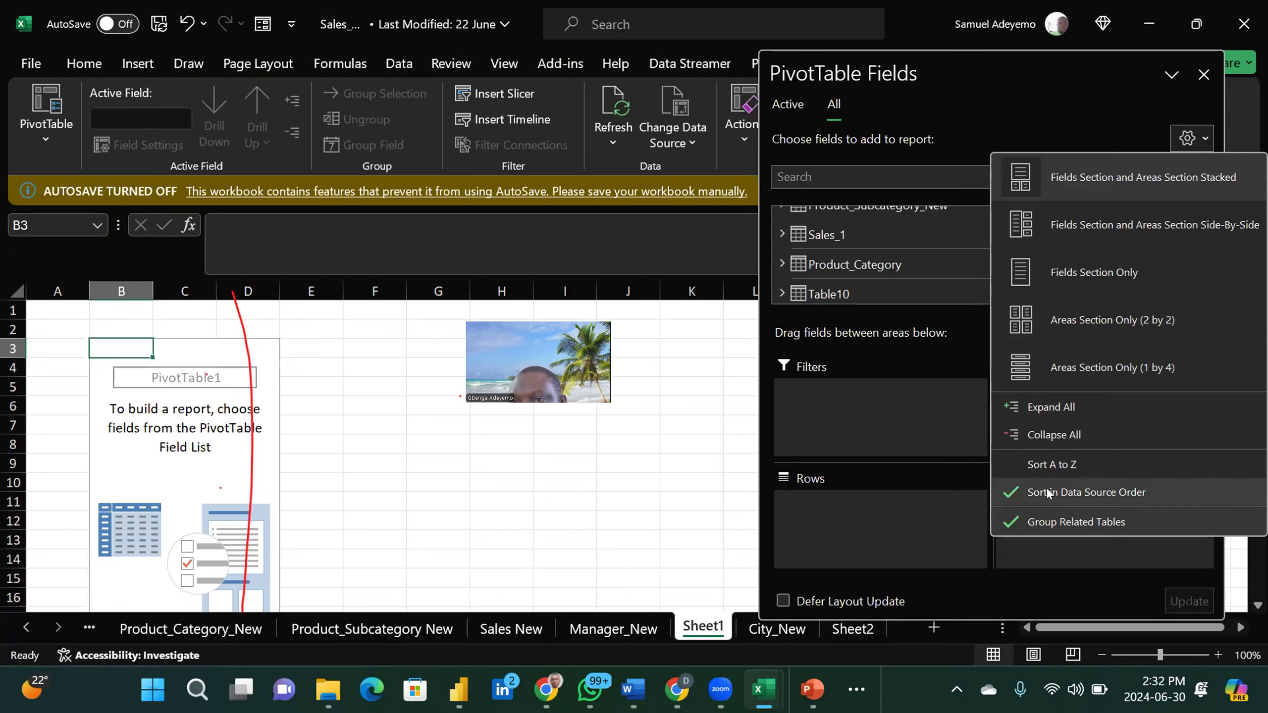
click(1201, 144)
scroll(1003, 244, up, 3)
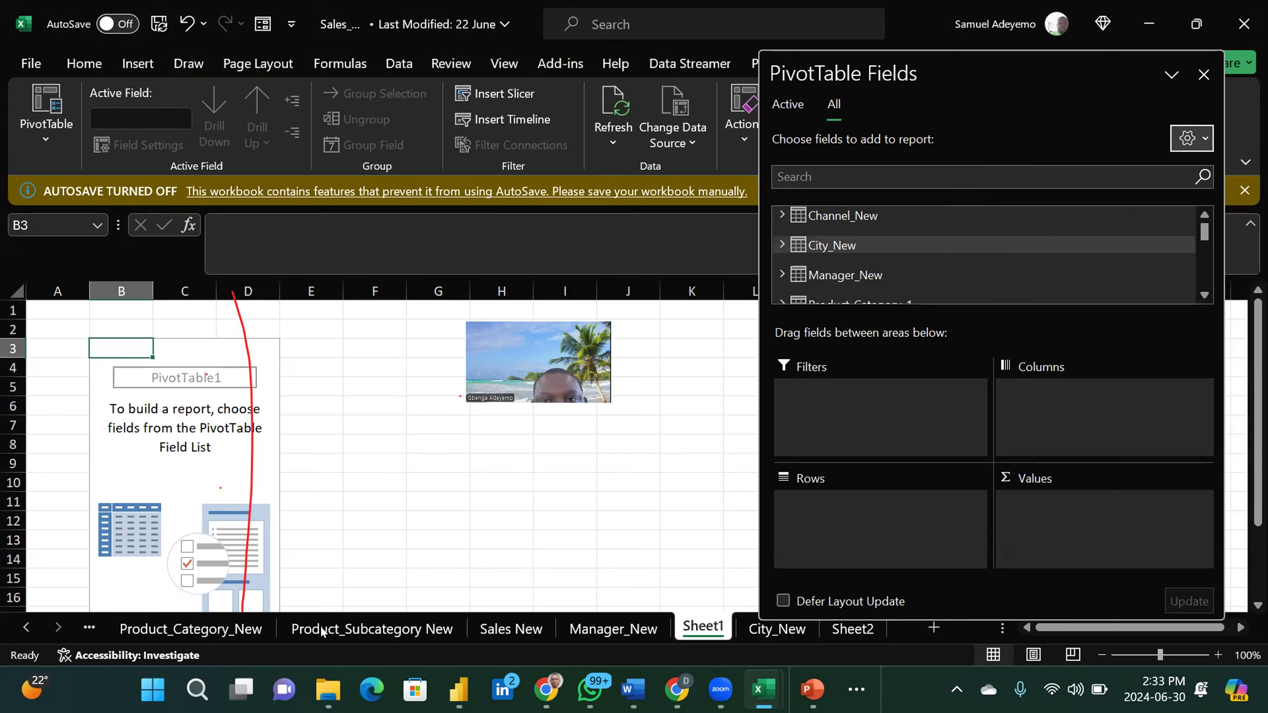
Step: Examine the Channel_New sheet and the unit cost, selling price and total cost columns on the Sales New sheet
click(25, 628)
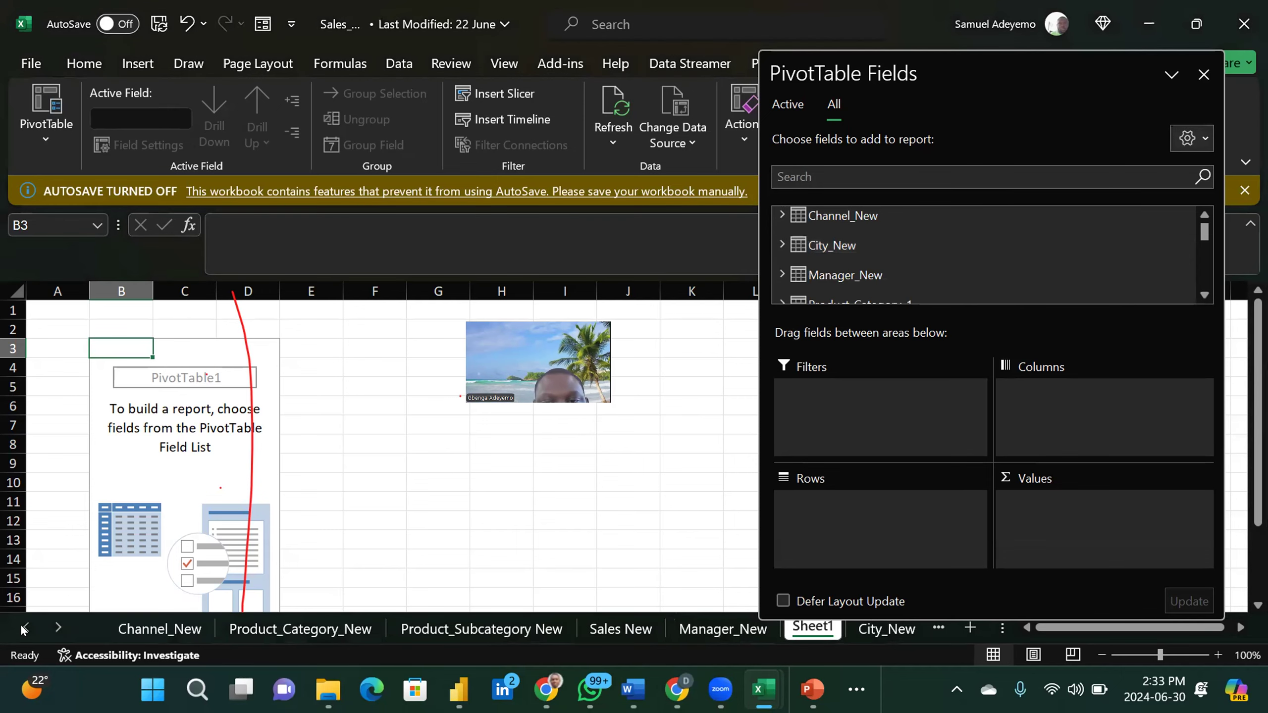
click(160, 628)
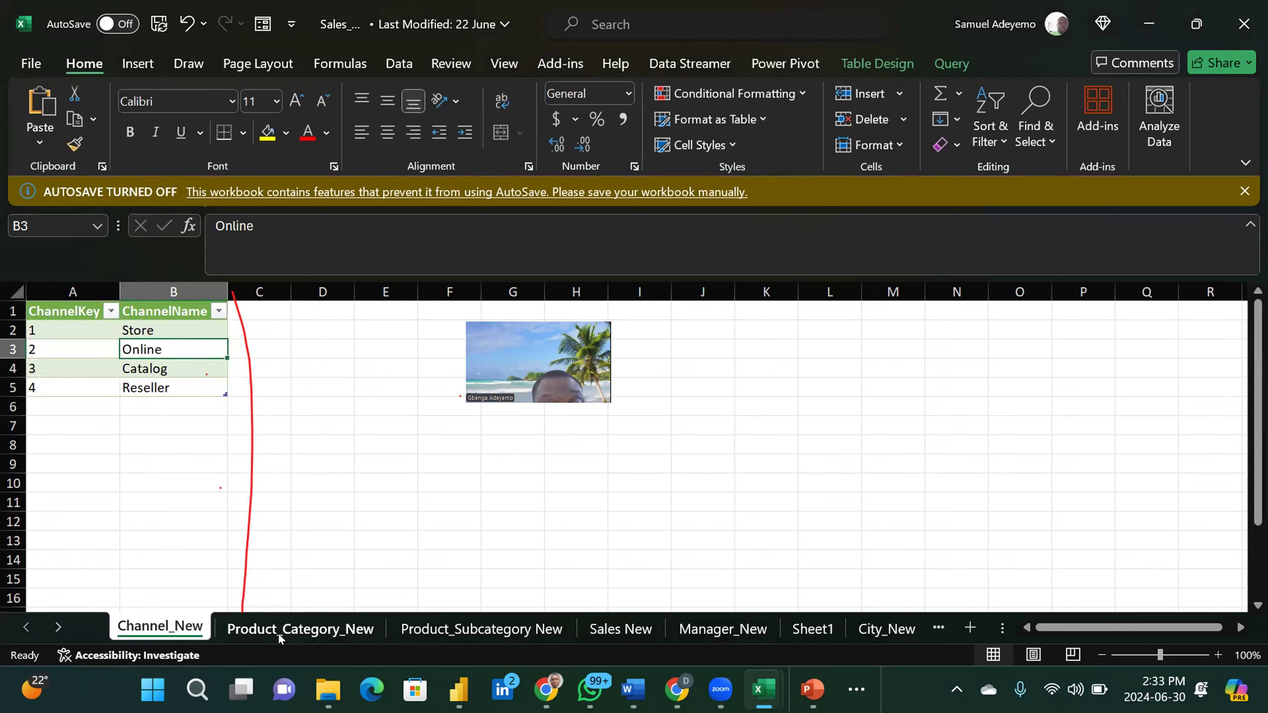
click(619, 631)
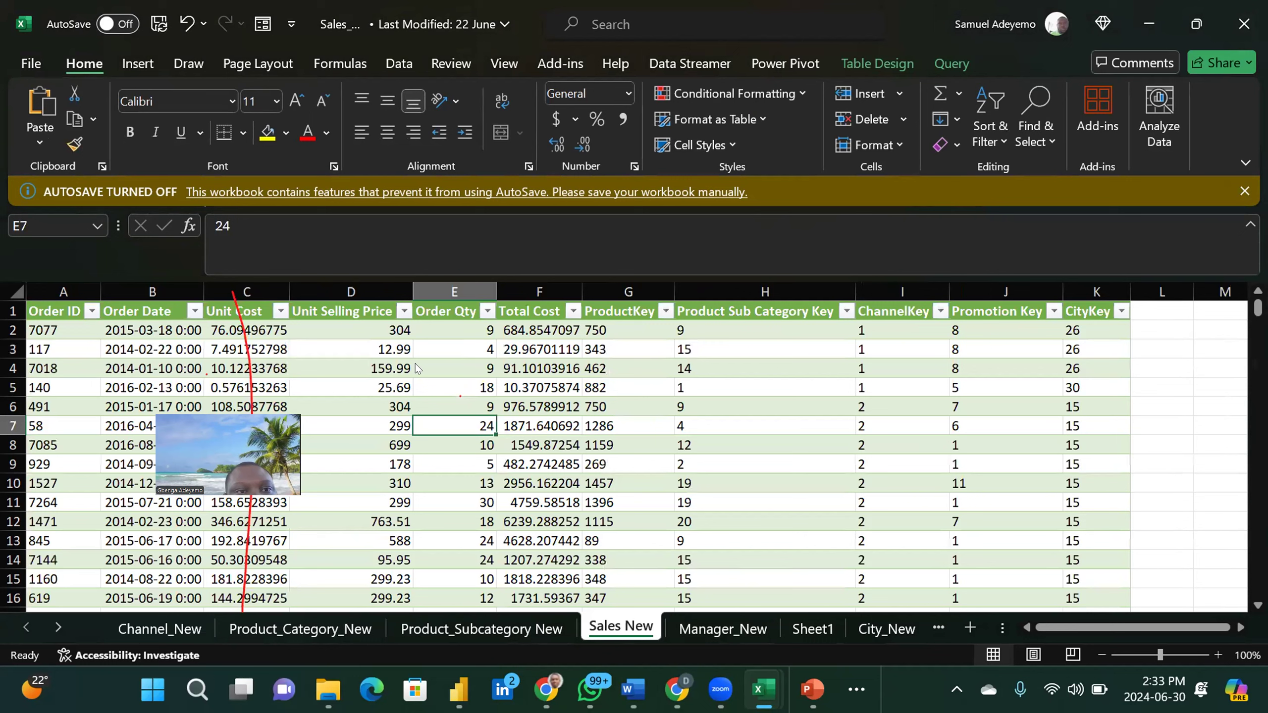
click(334, 307)
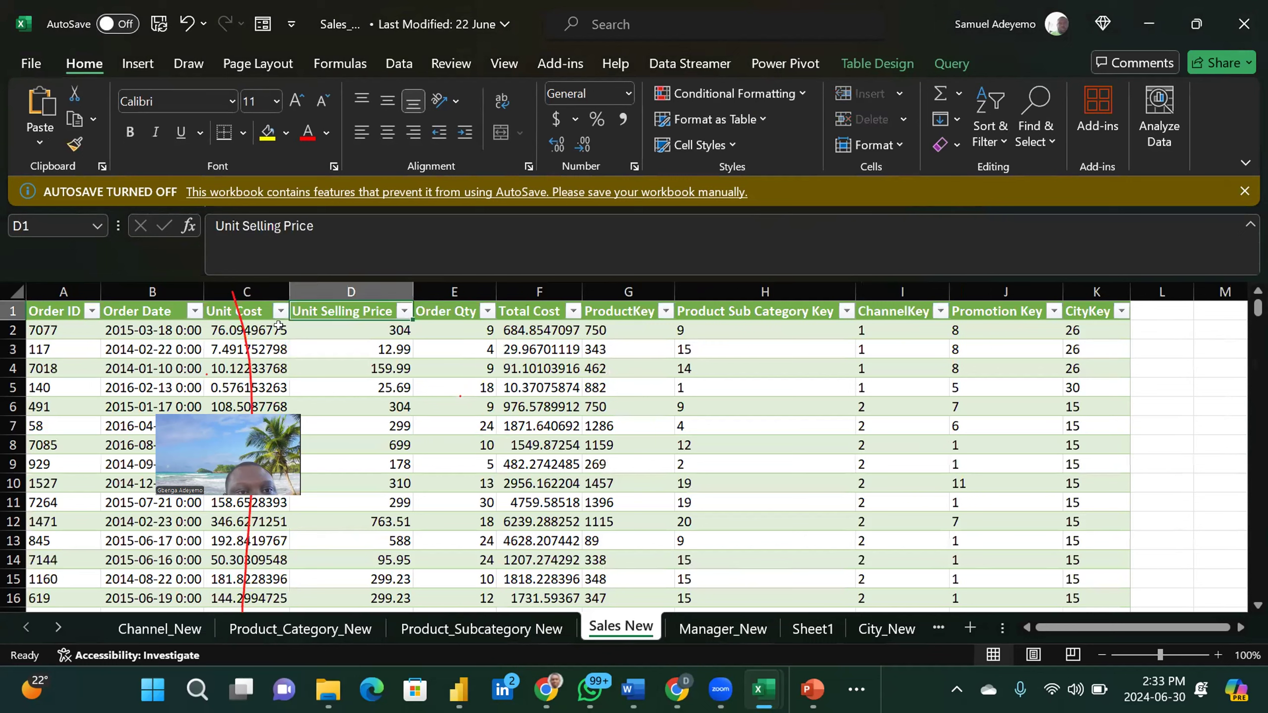
click(238, 303)
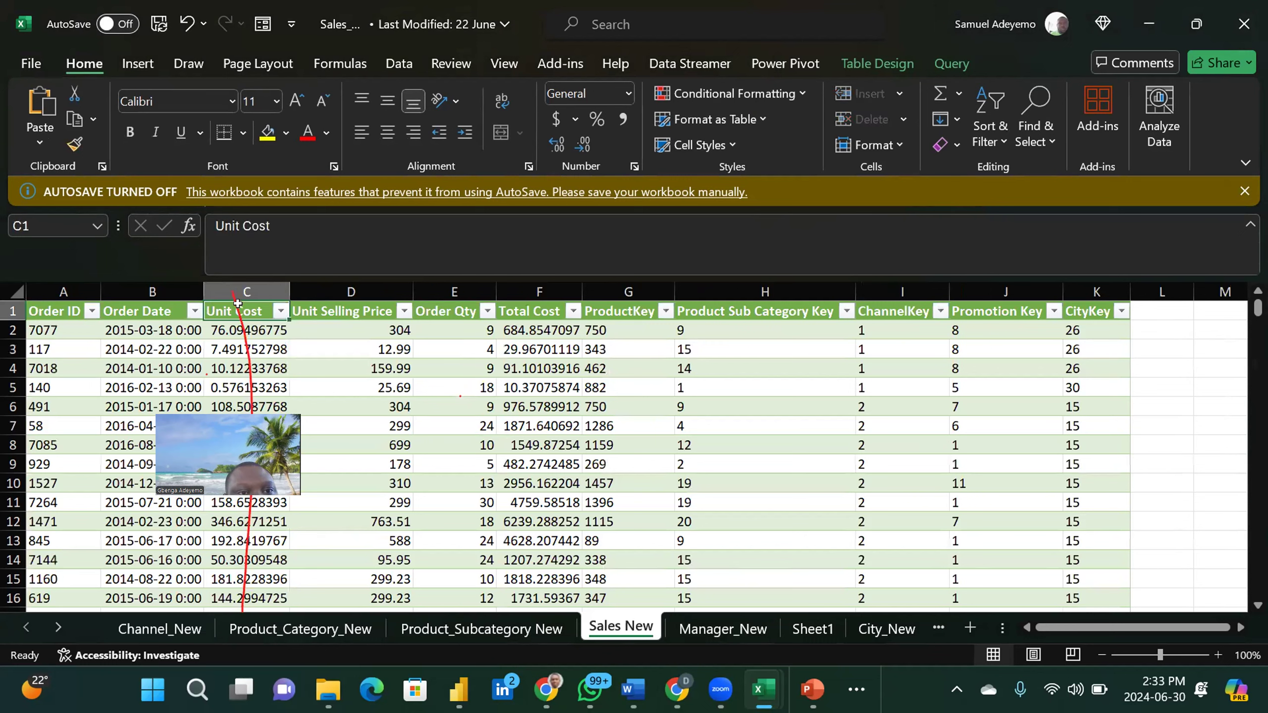
click(316, 304)
click(541, 312)
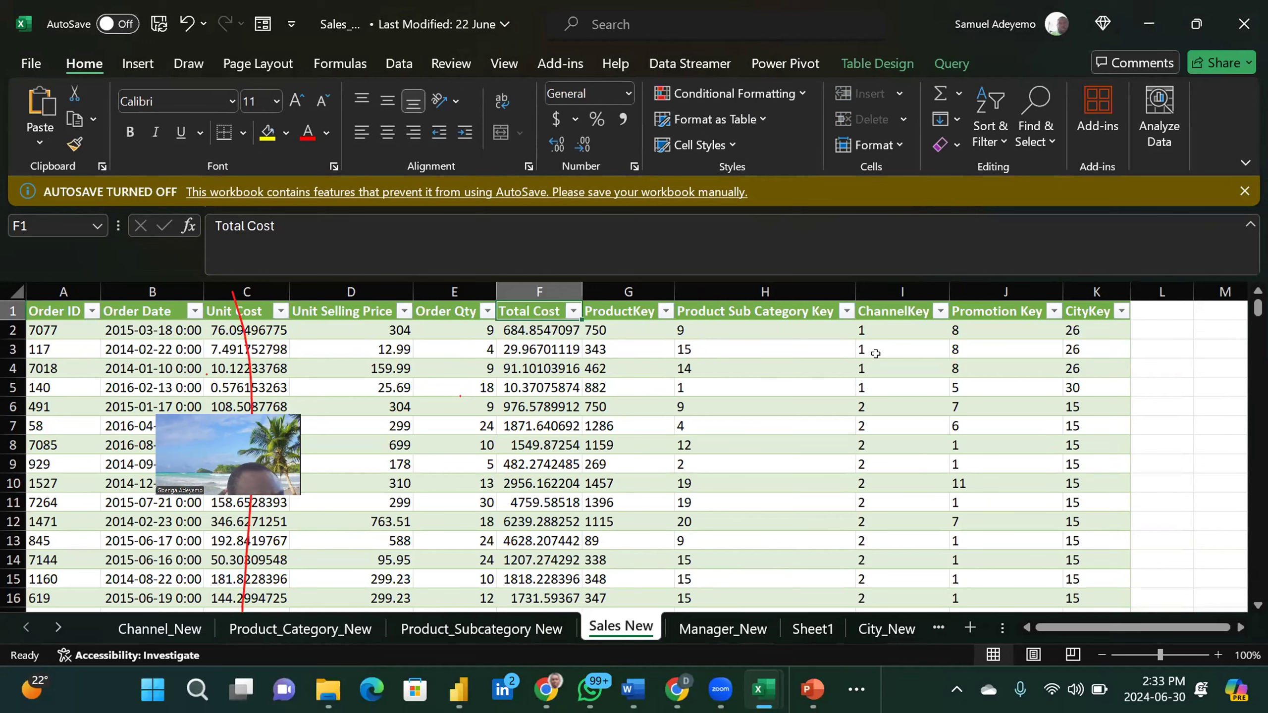
click(726, 400)
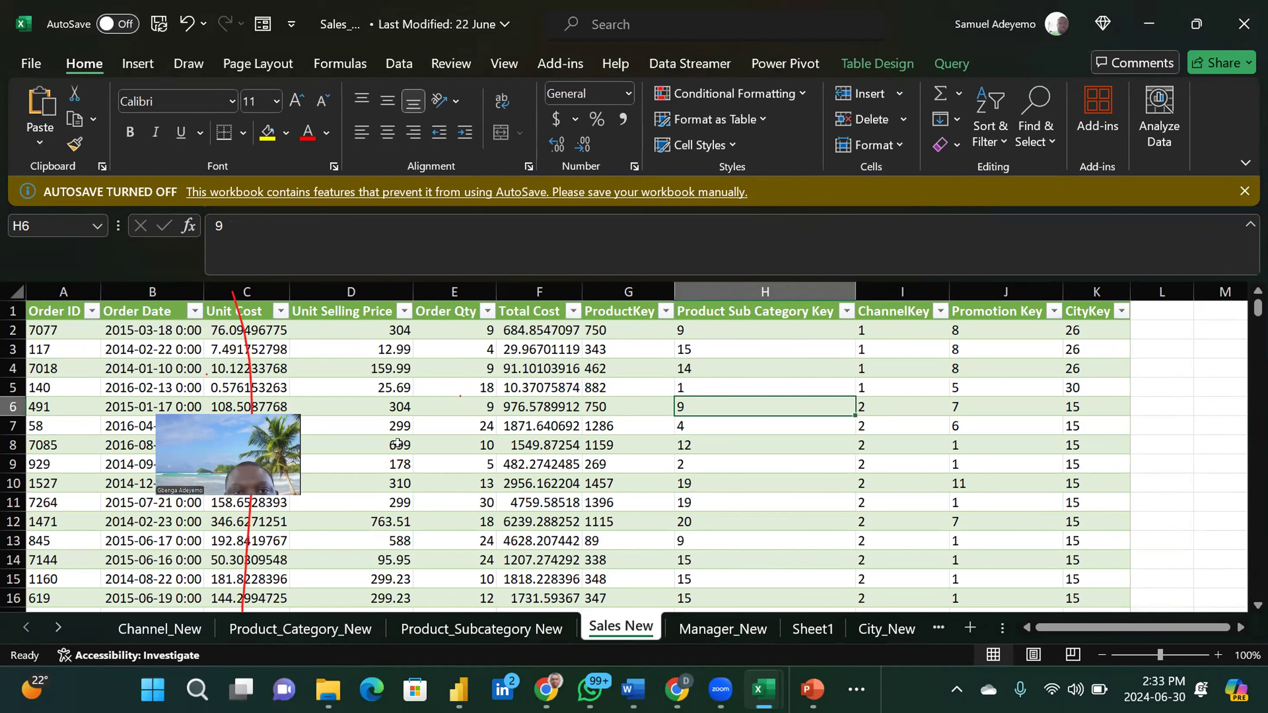
Step: Return to the PivotTable on Sheet1 and expand the Sales_1 table in the field list
click(809, 634)
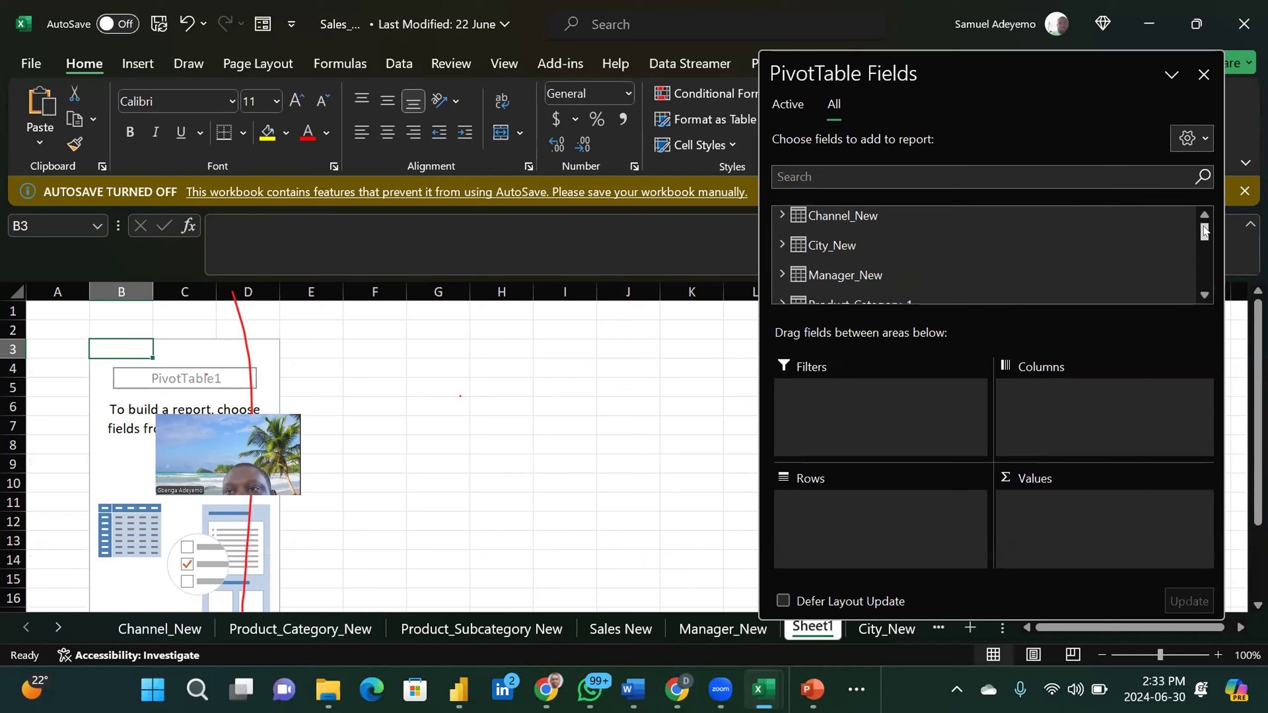
scroll(1204, 231, down, 5)
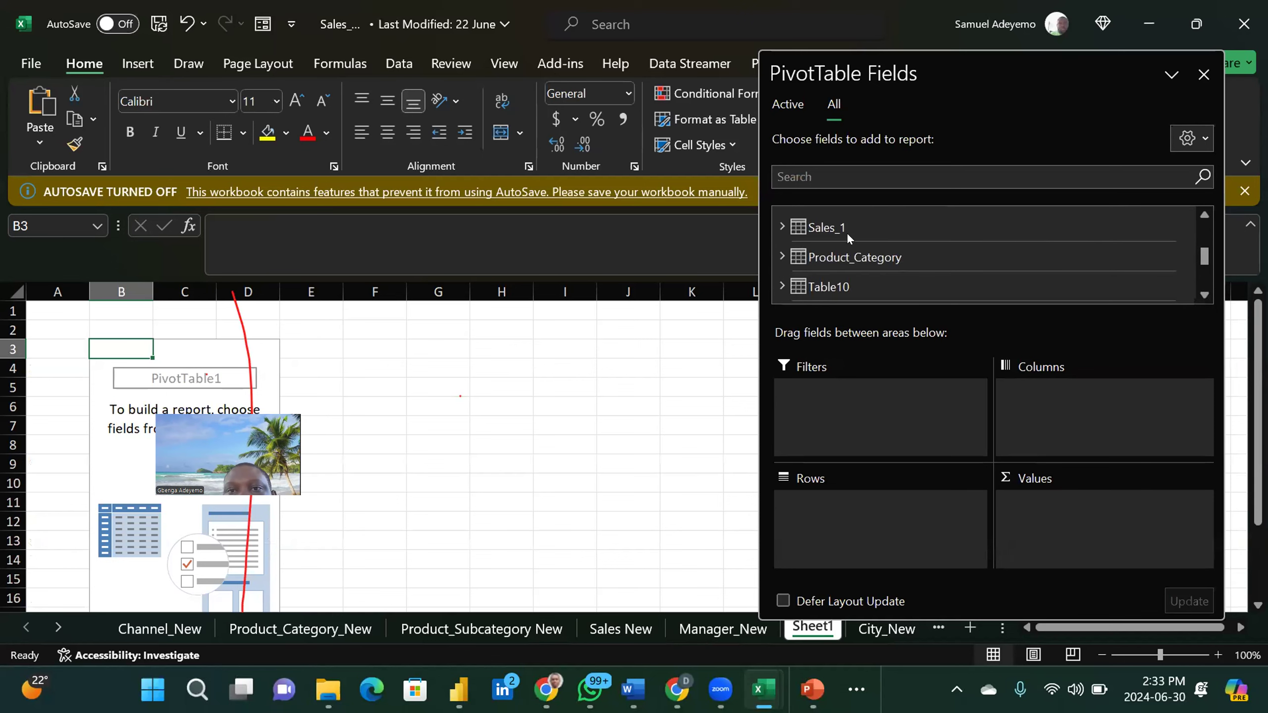
click(825, 229)
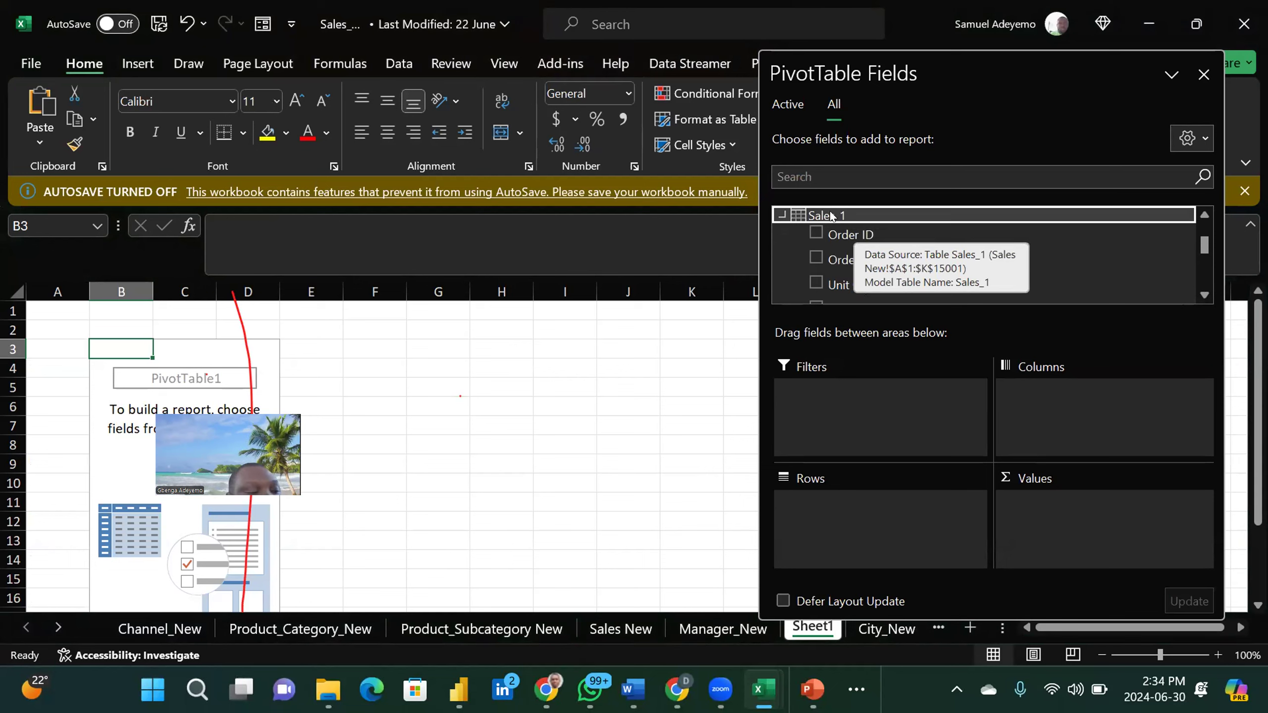
right_click(831, 216)
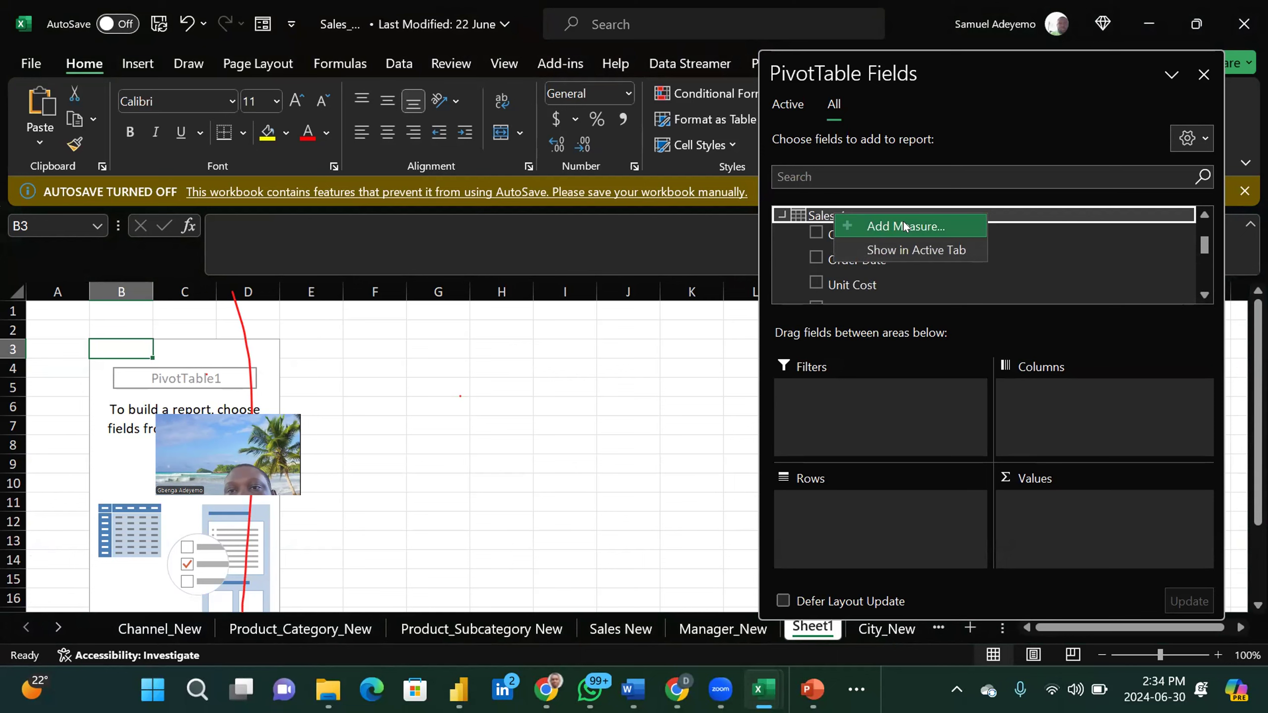
click(904, 223)
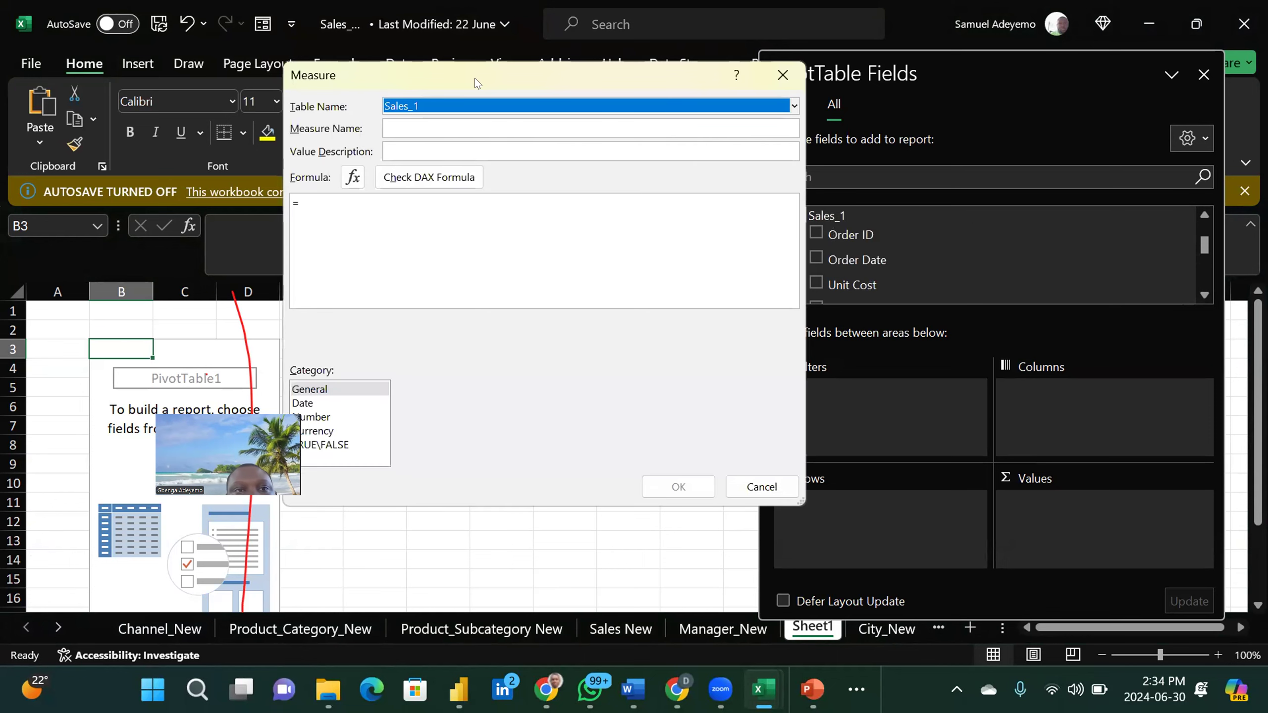
click(397, 123)
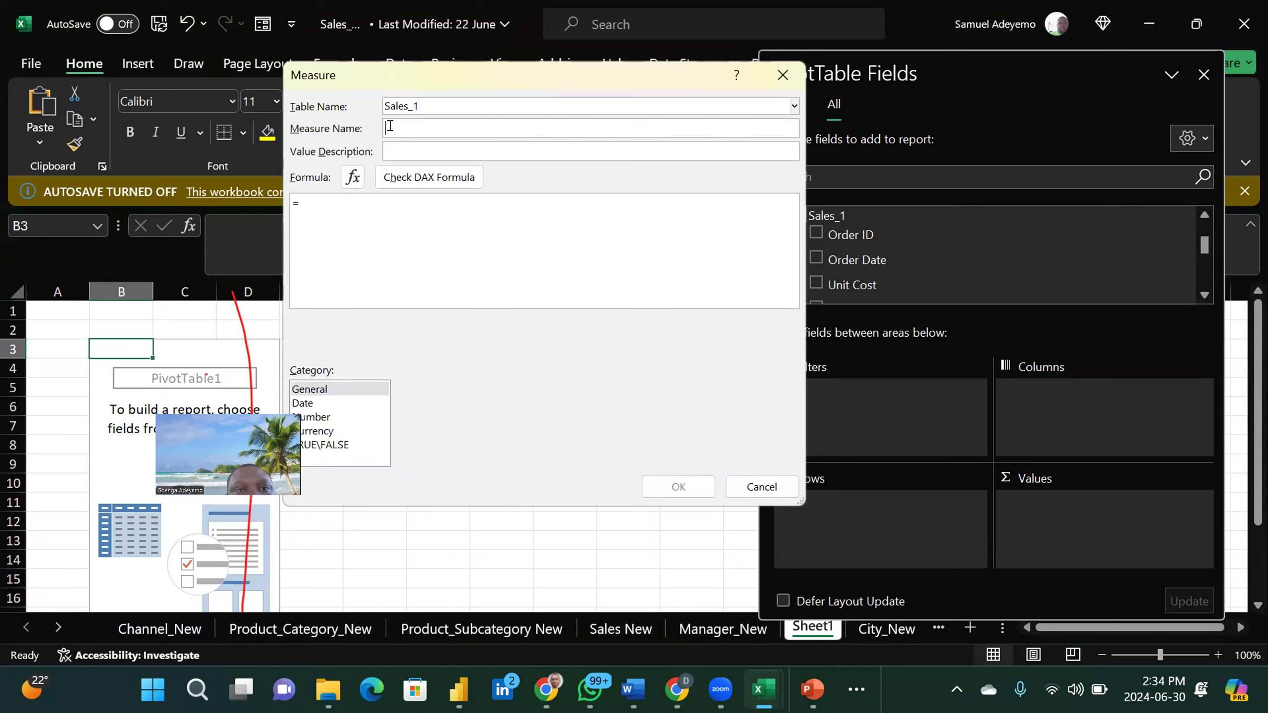
text(Total)
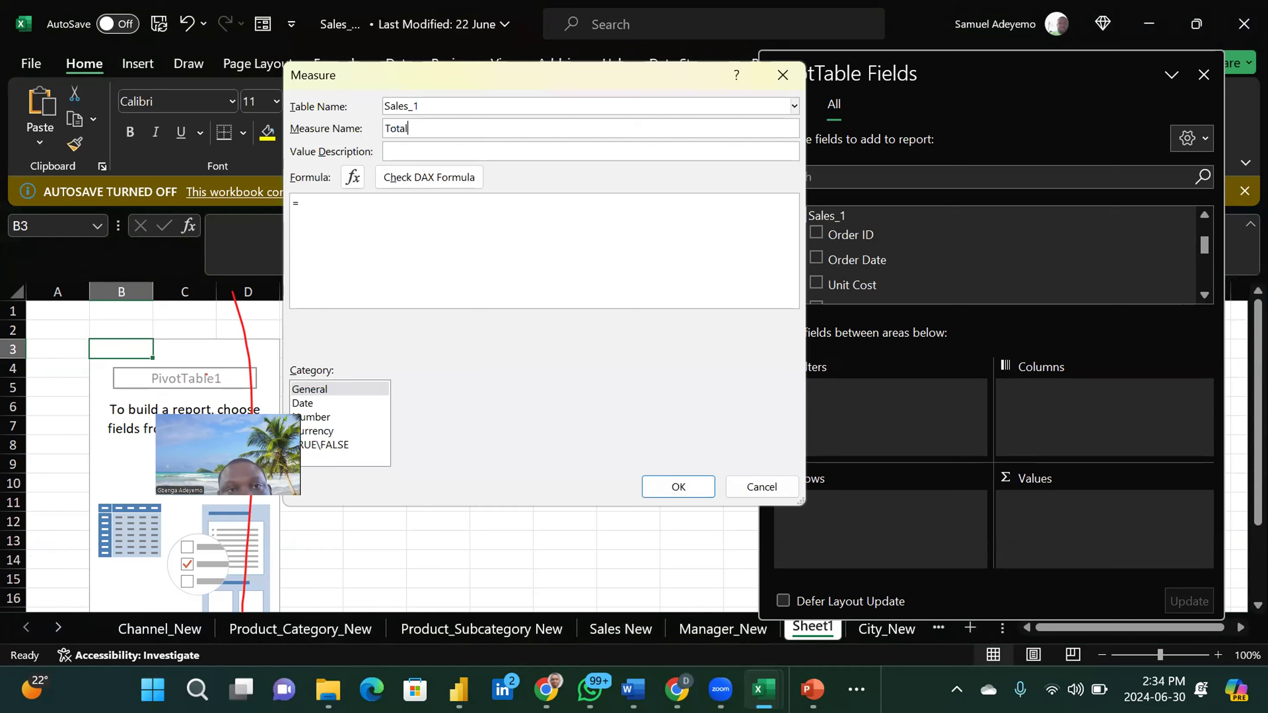
text( Cost)
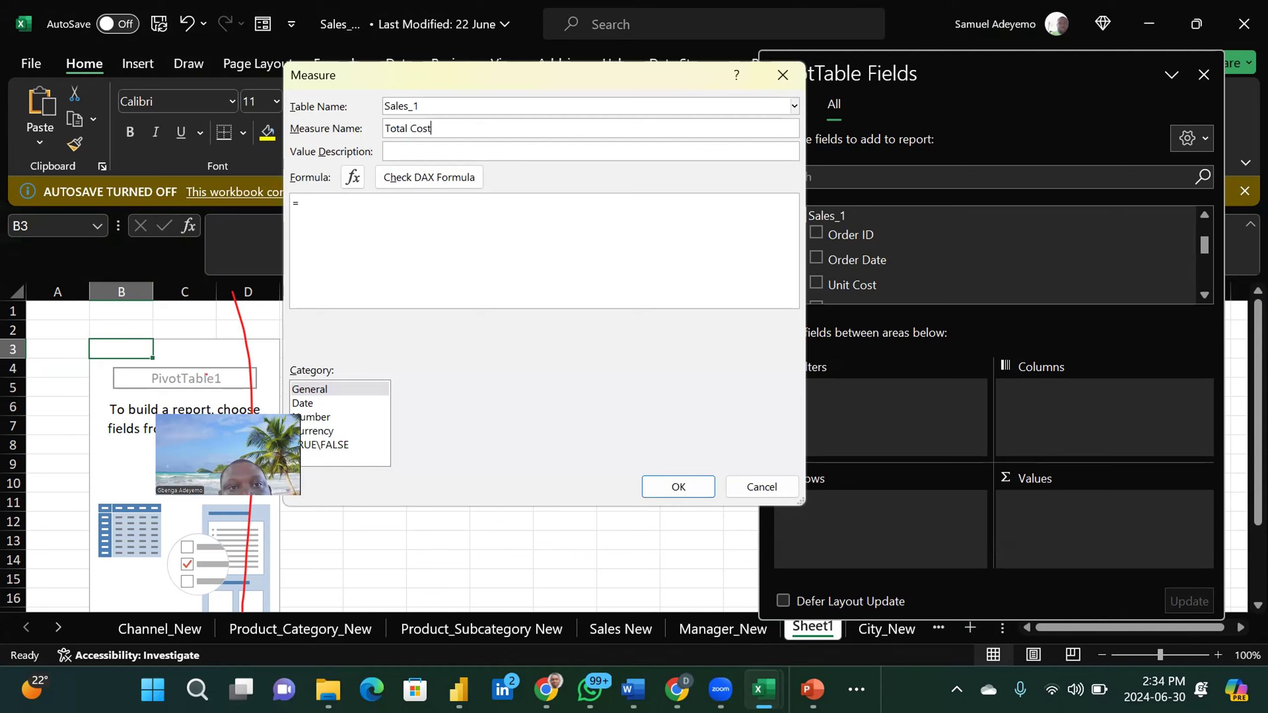
click(440, 145)
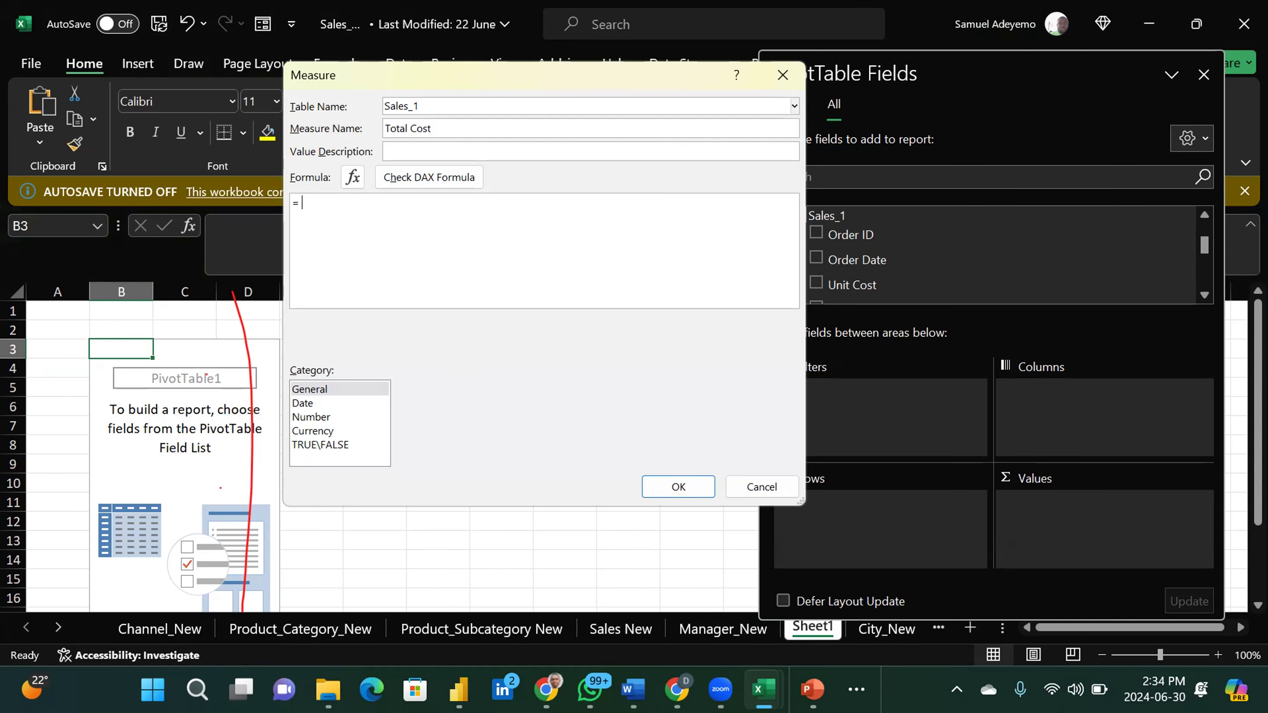
click(460, 397)
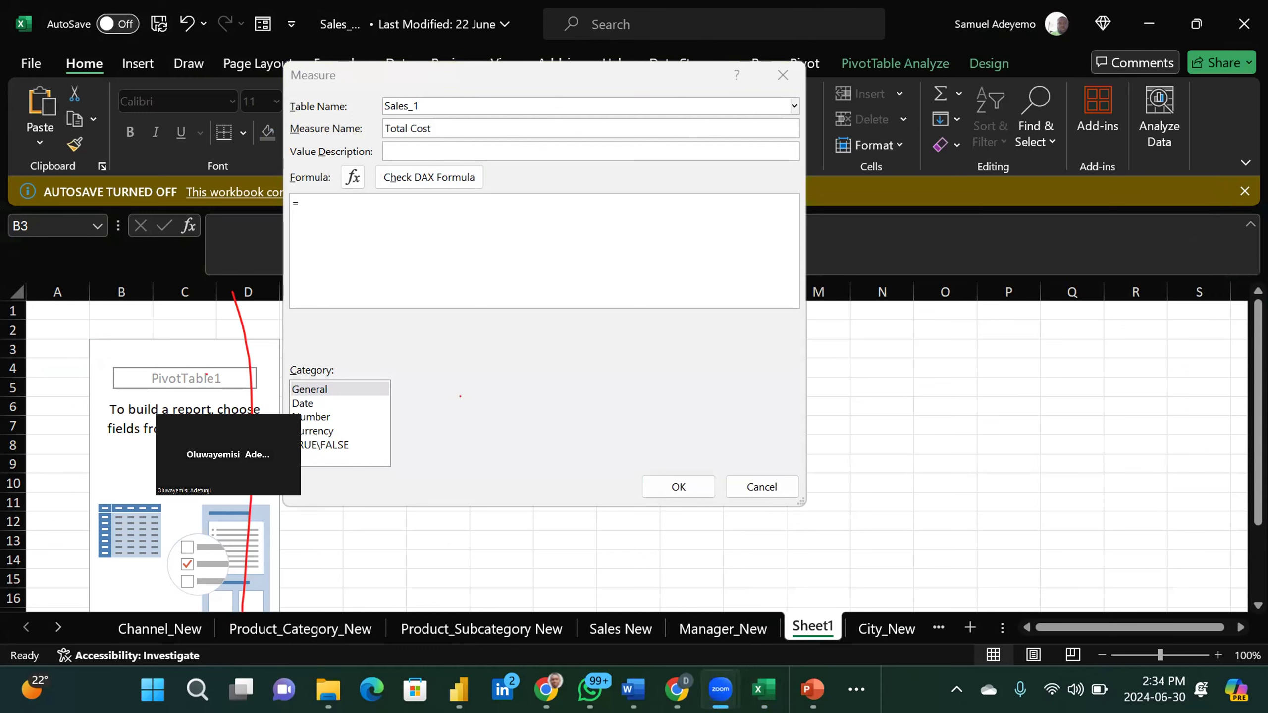
click(347, 199)
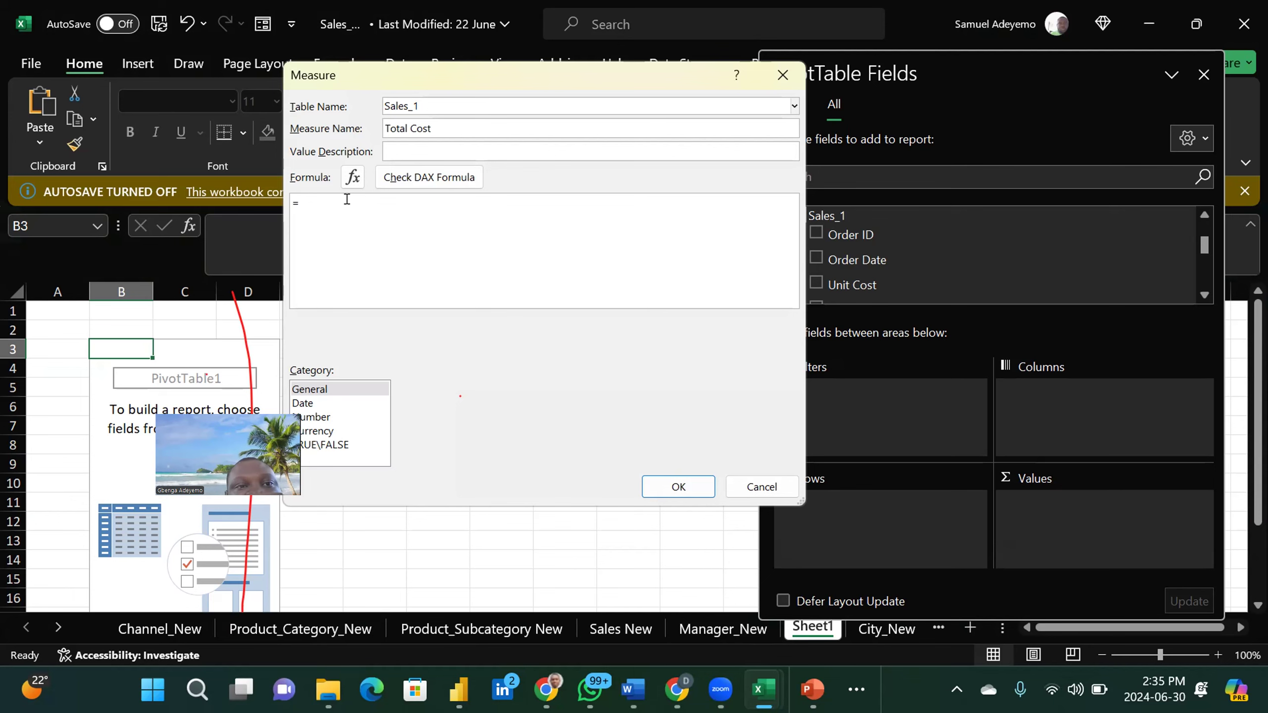
click(758, 486)
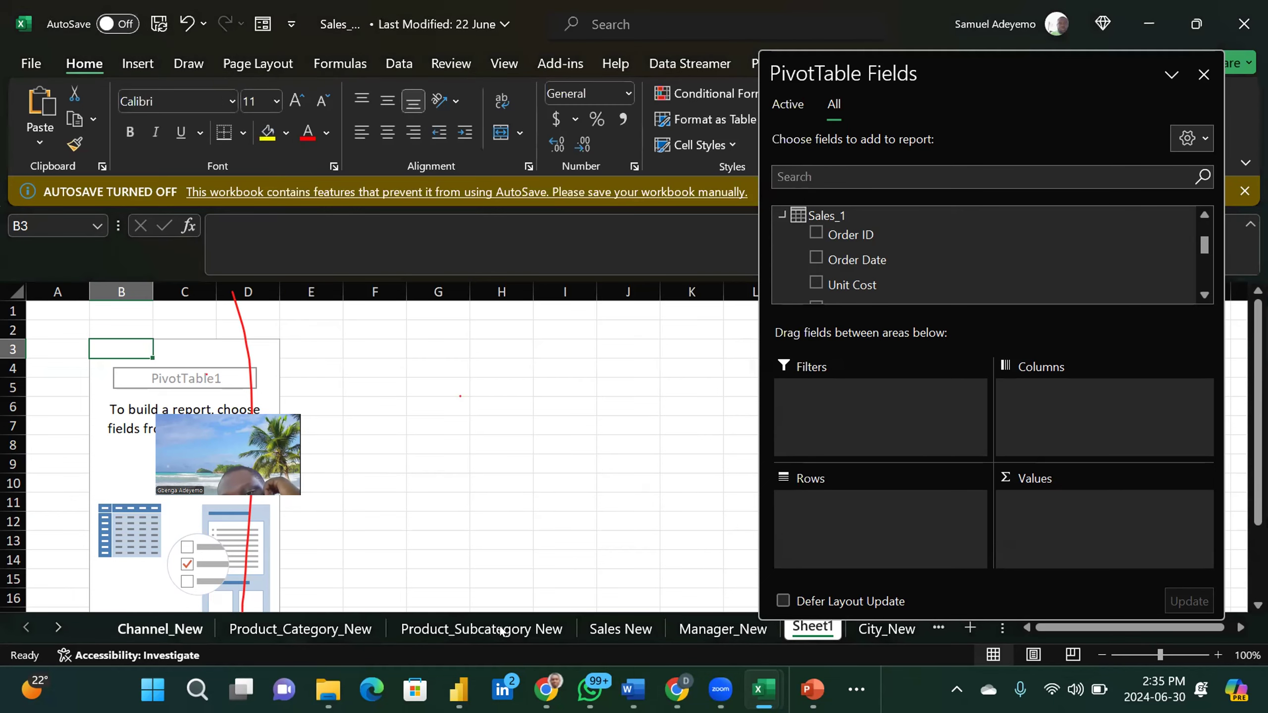
Step: Check on the Sales New sheet how Total Cost relates to the Unit Cost, Unit Selling Price and Order Qty columns
click(639, 630)
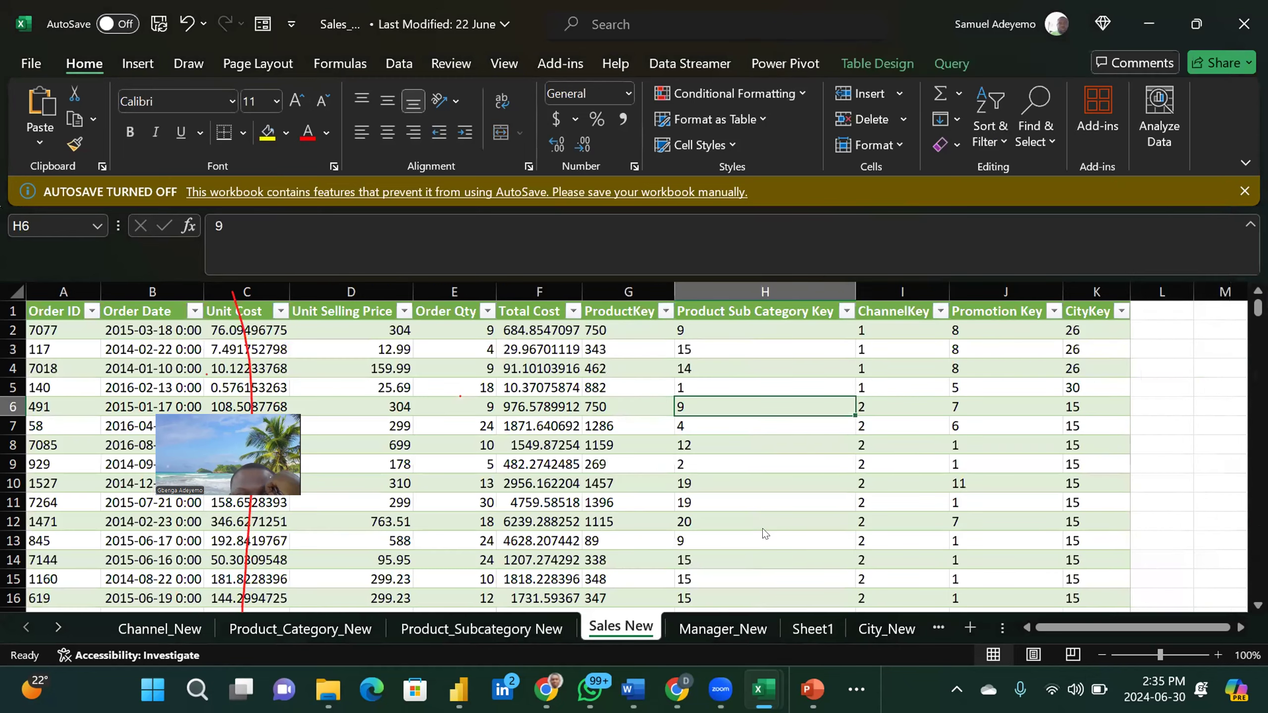
click(763, 525)
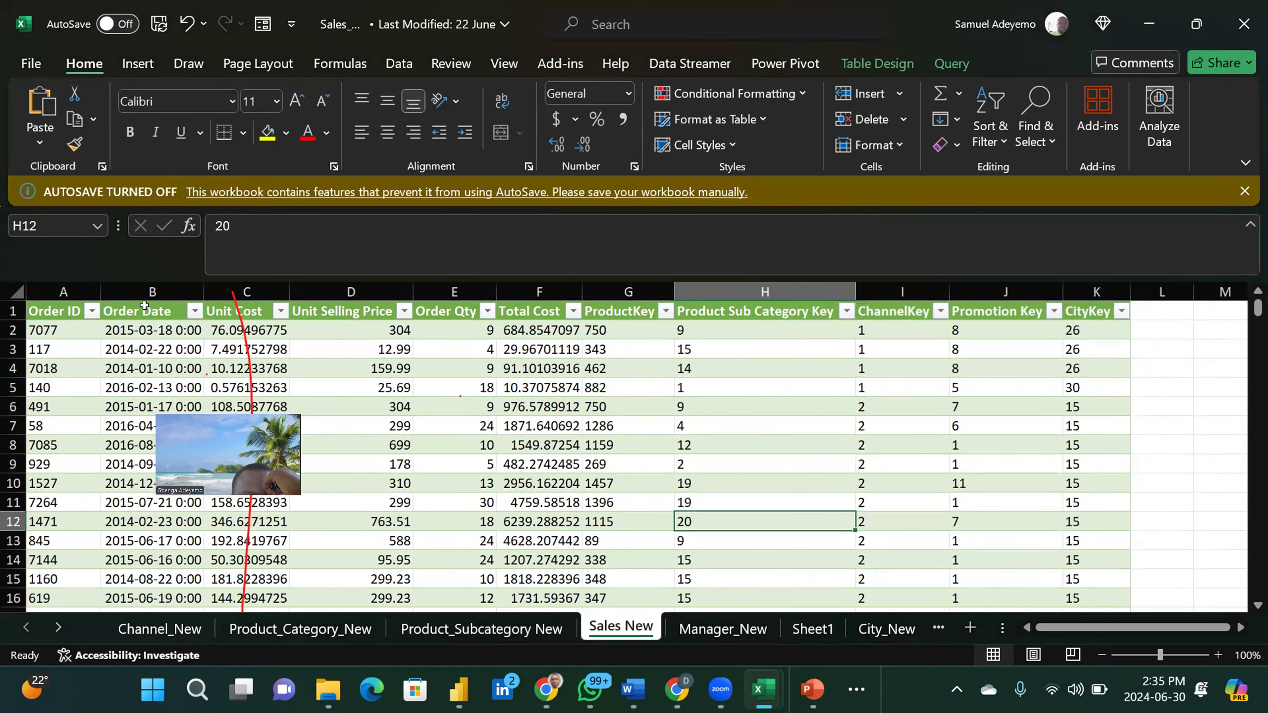
click(238, 305)
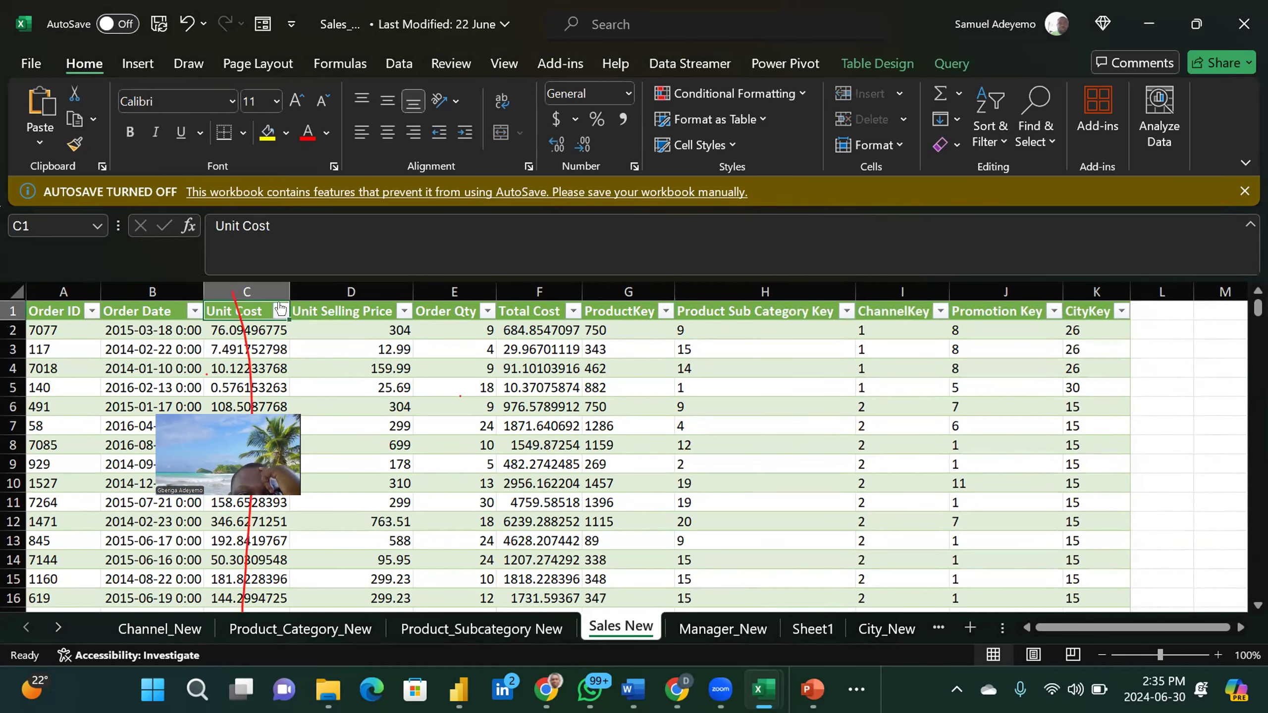
click(334, 315)
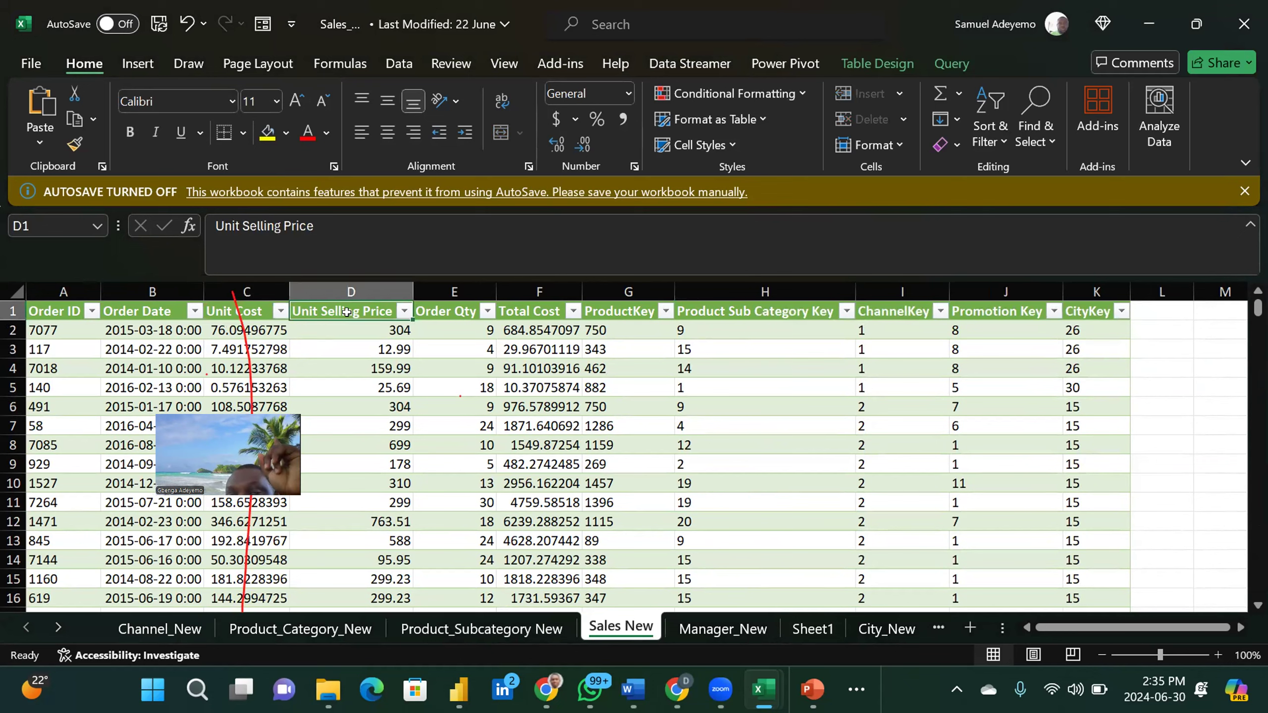
click(435, 311)
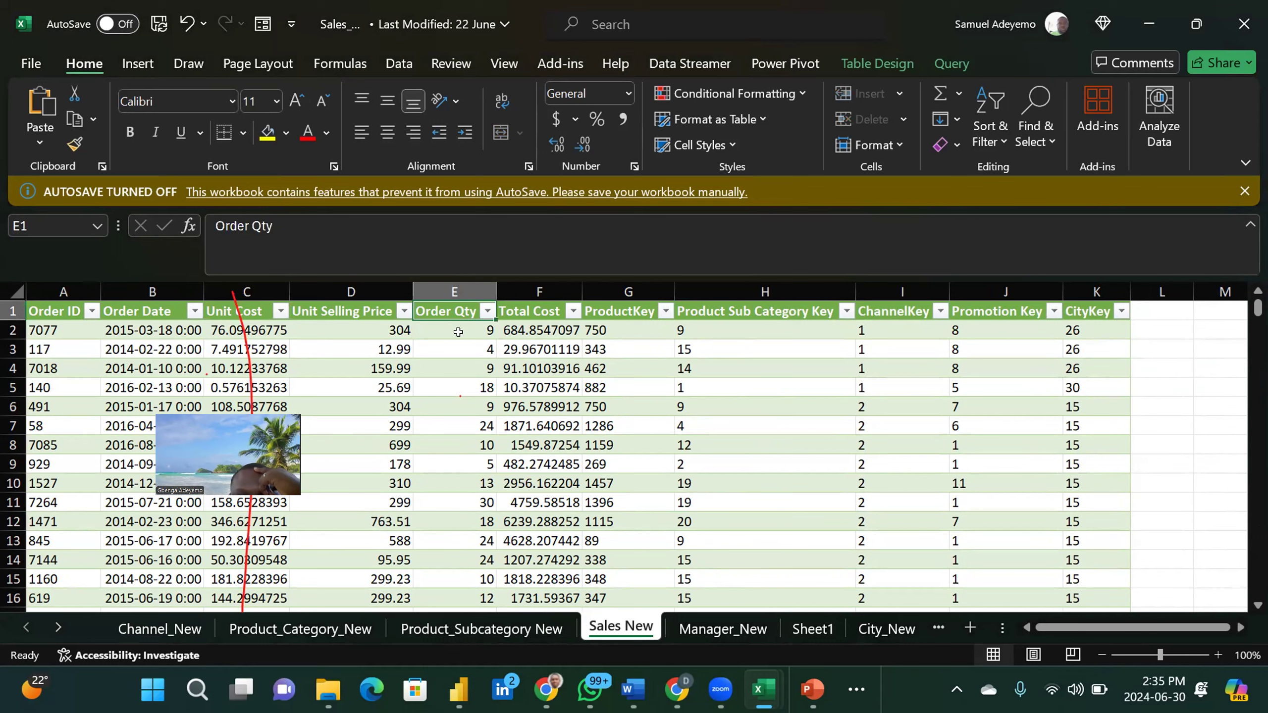
click(525, 311)
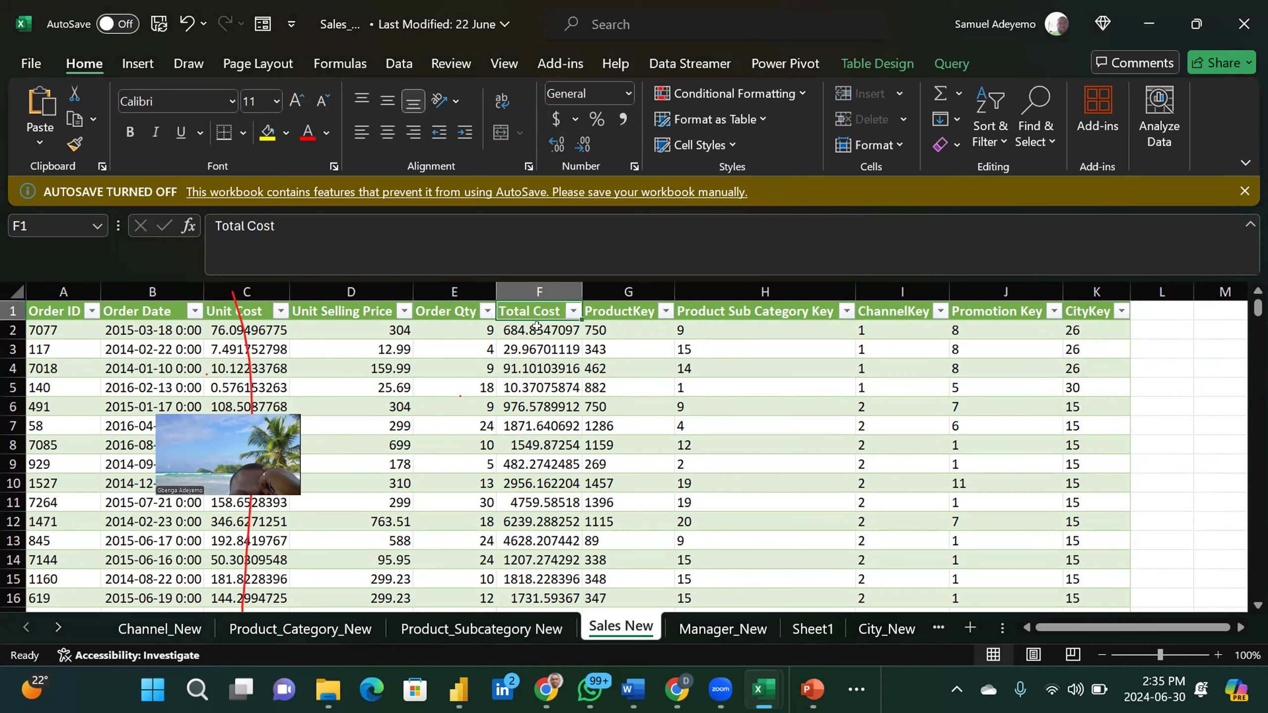
click(537, 329)
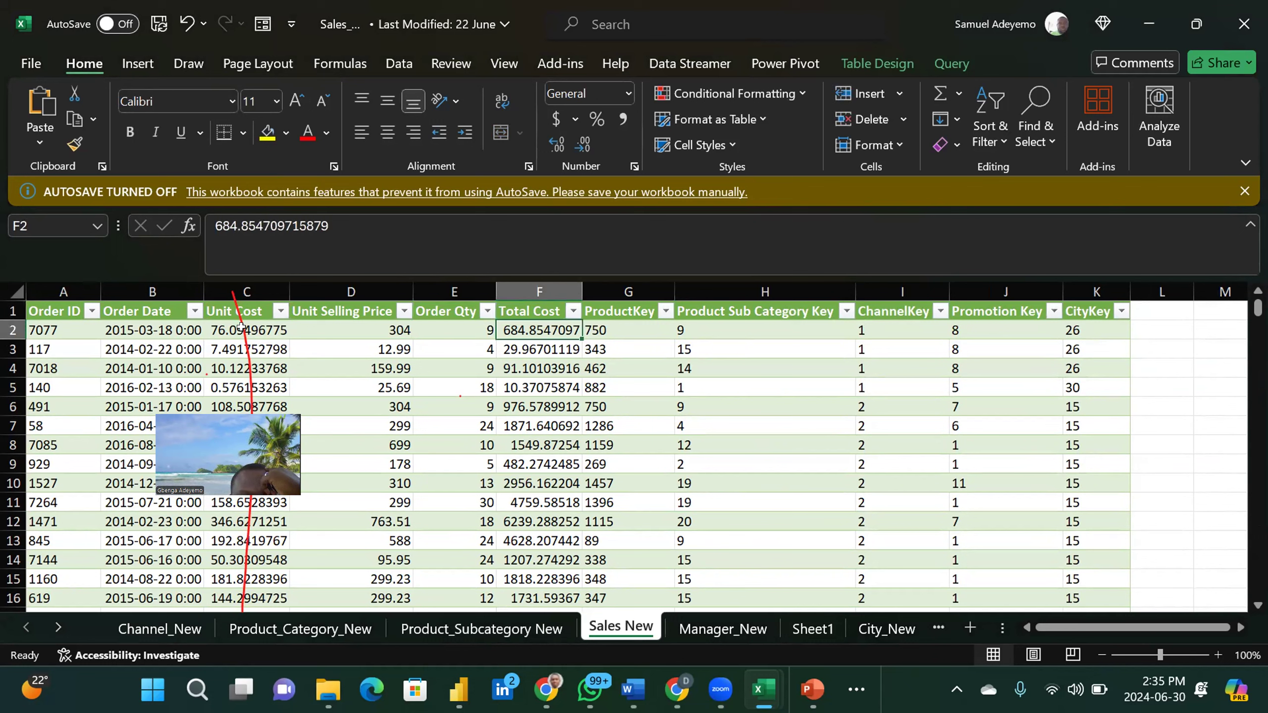
click(219, 325)
click(477, 343)
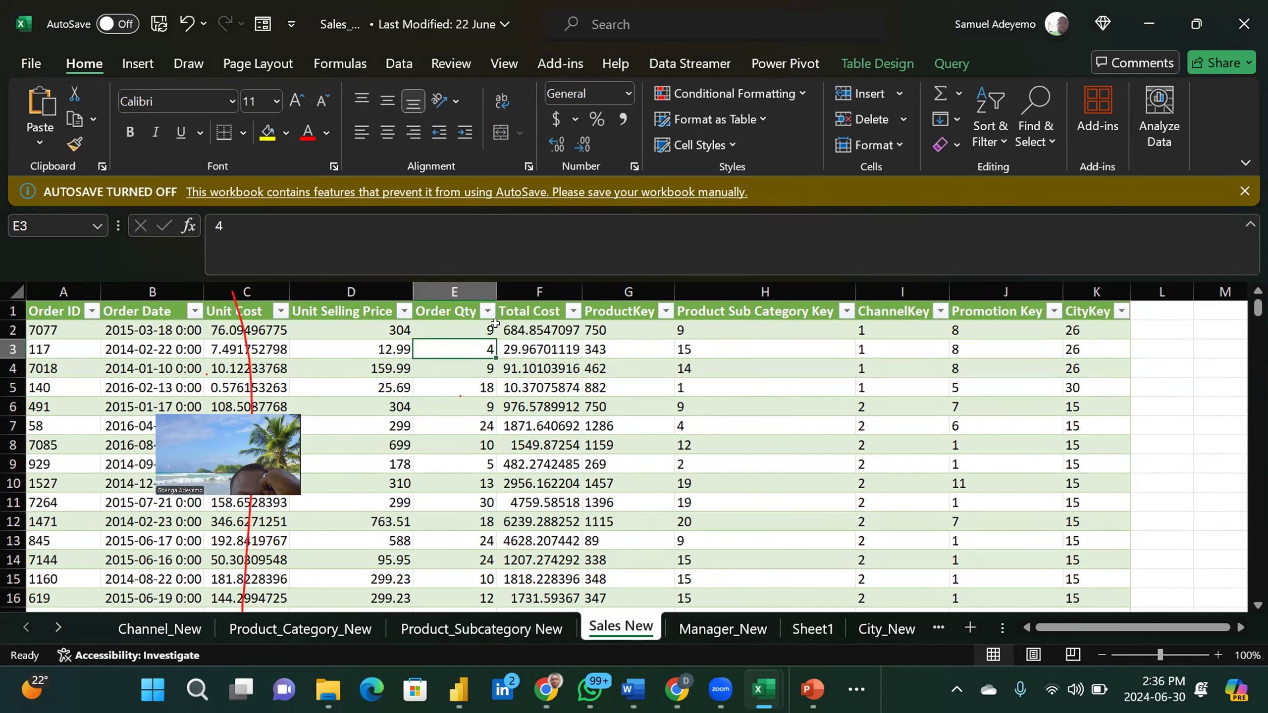
click(526, 325)
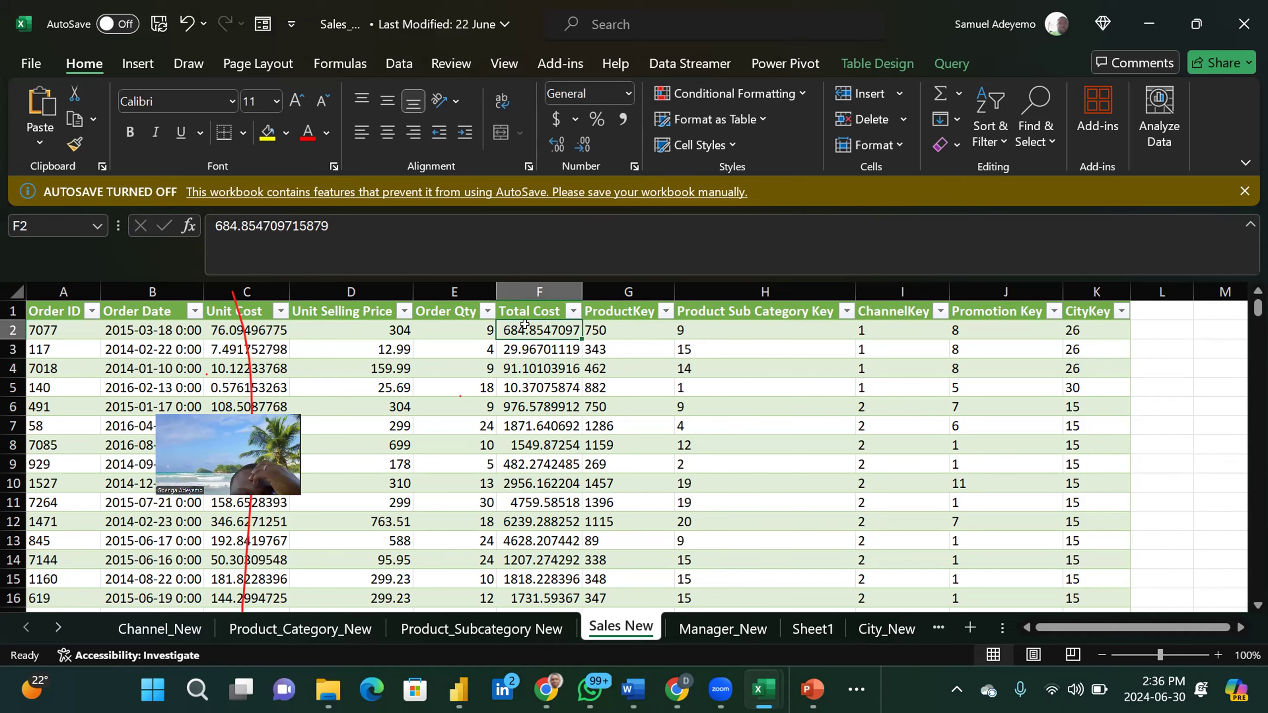
Step: Select the whole Total Cost column to read its summary, and inspect several of its individual values
click(540, 291)
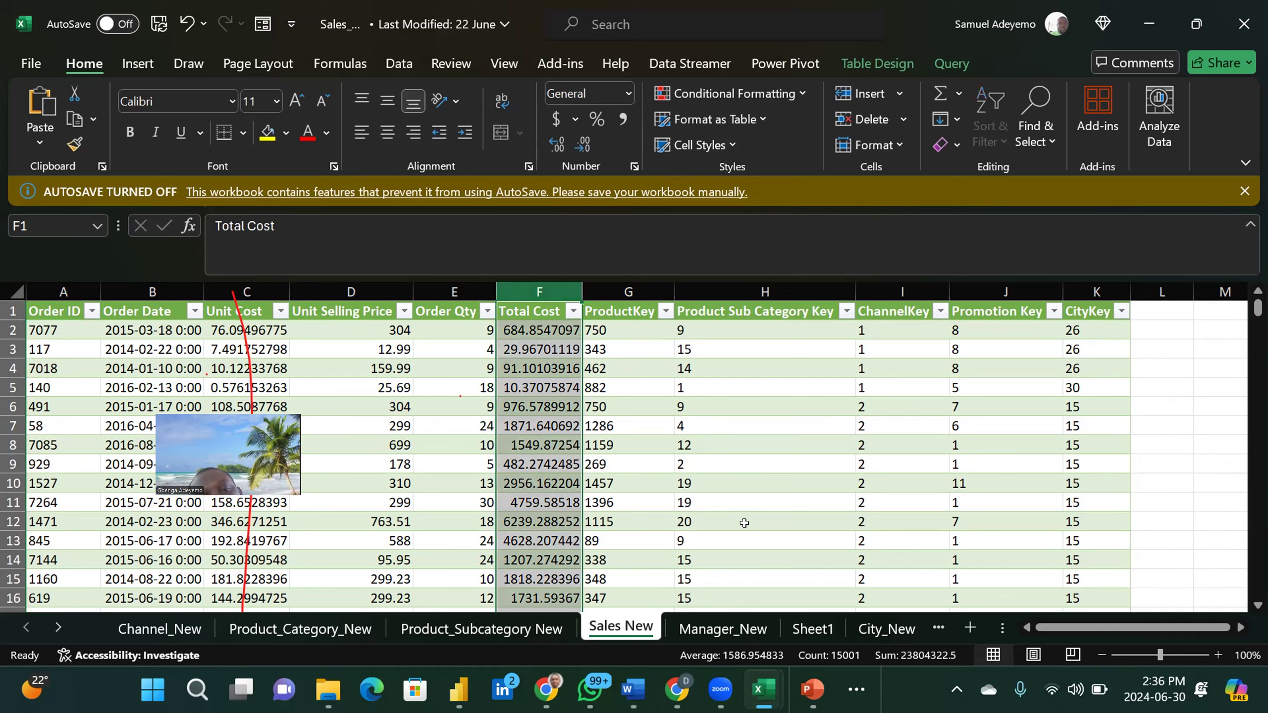
click(531, 368)
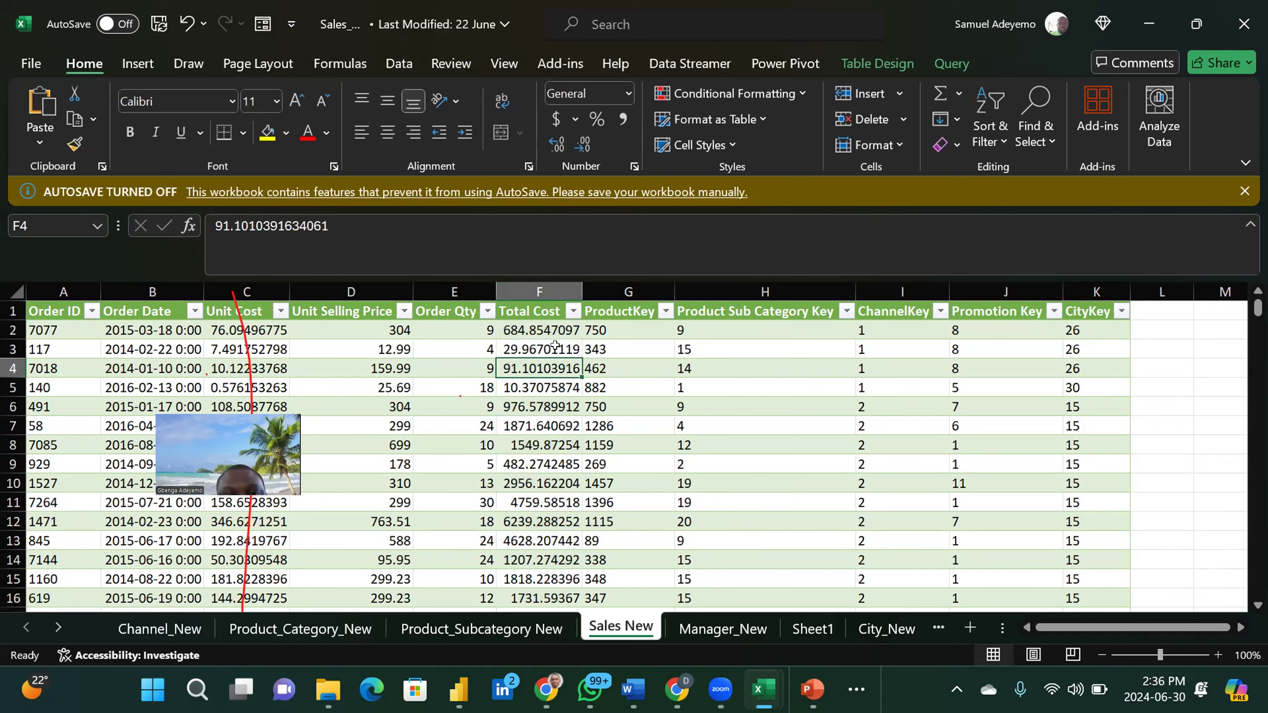
click(542, 347)
click(533, 372)
click(532, 397)
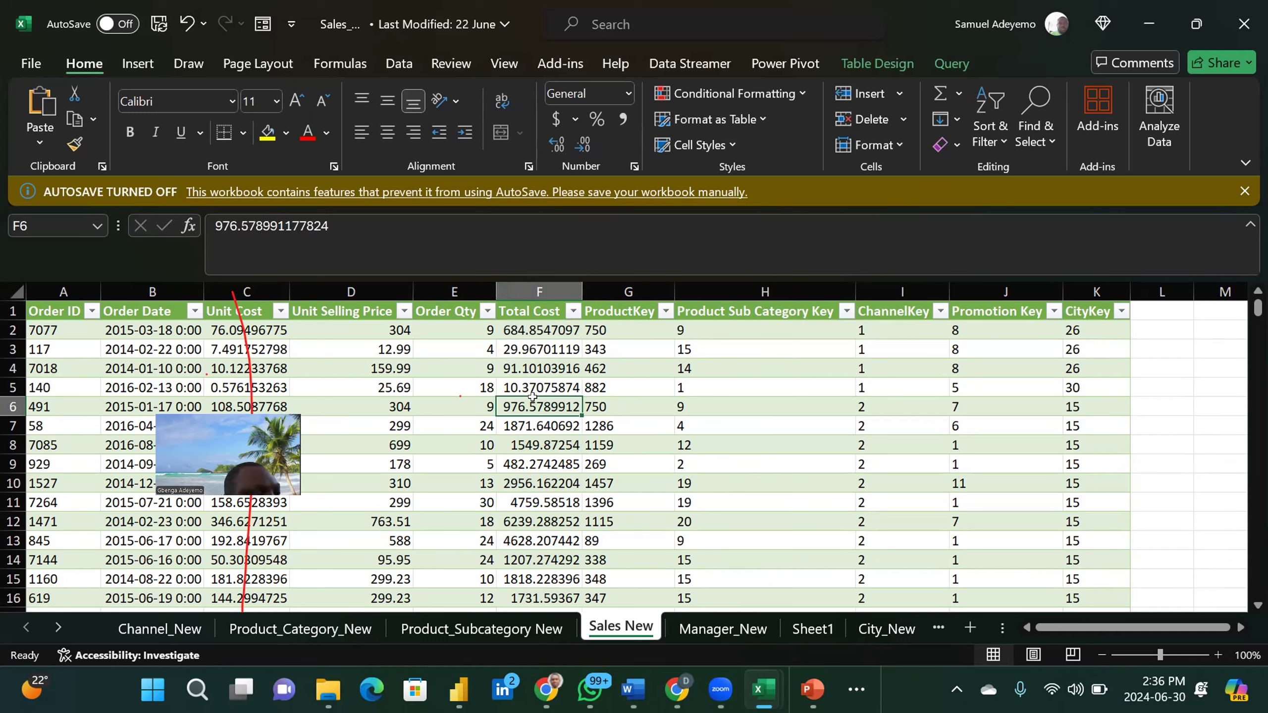
click(533, 368)
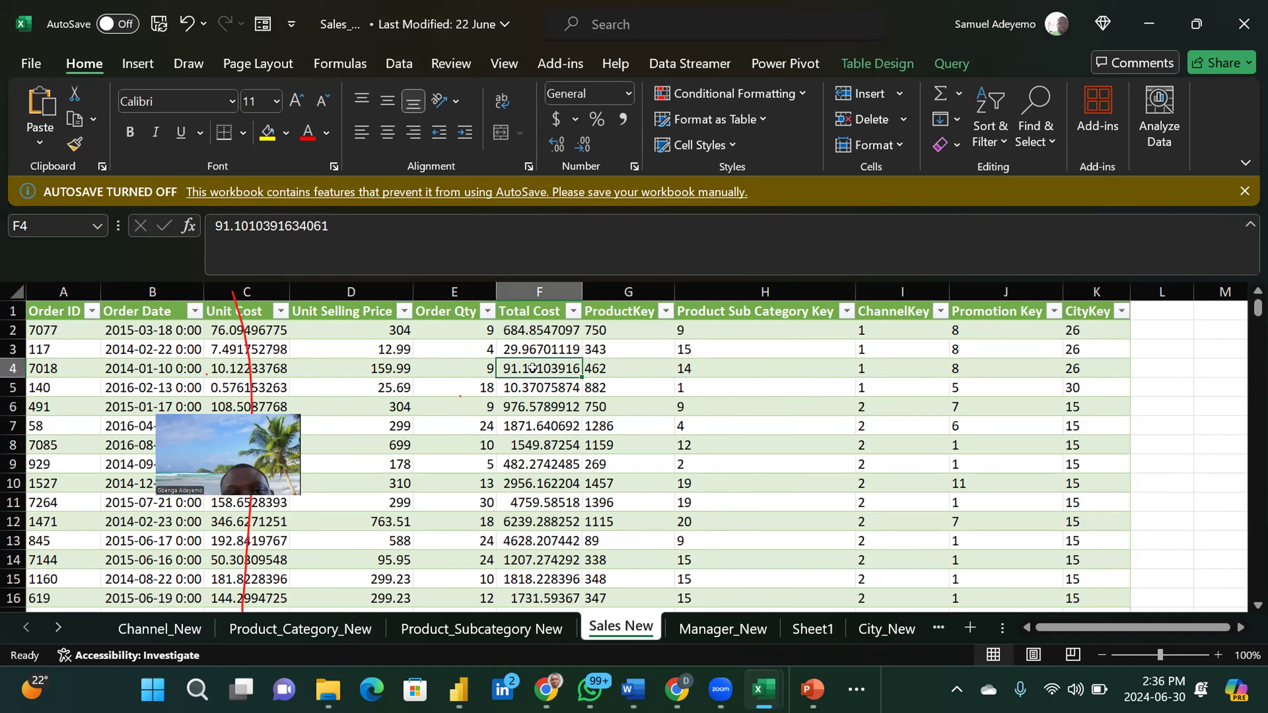
Step: Go back to the PivotTable on Sheet1 and collapse the Sales_1 table in the field list
click(807, 631)
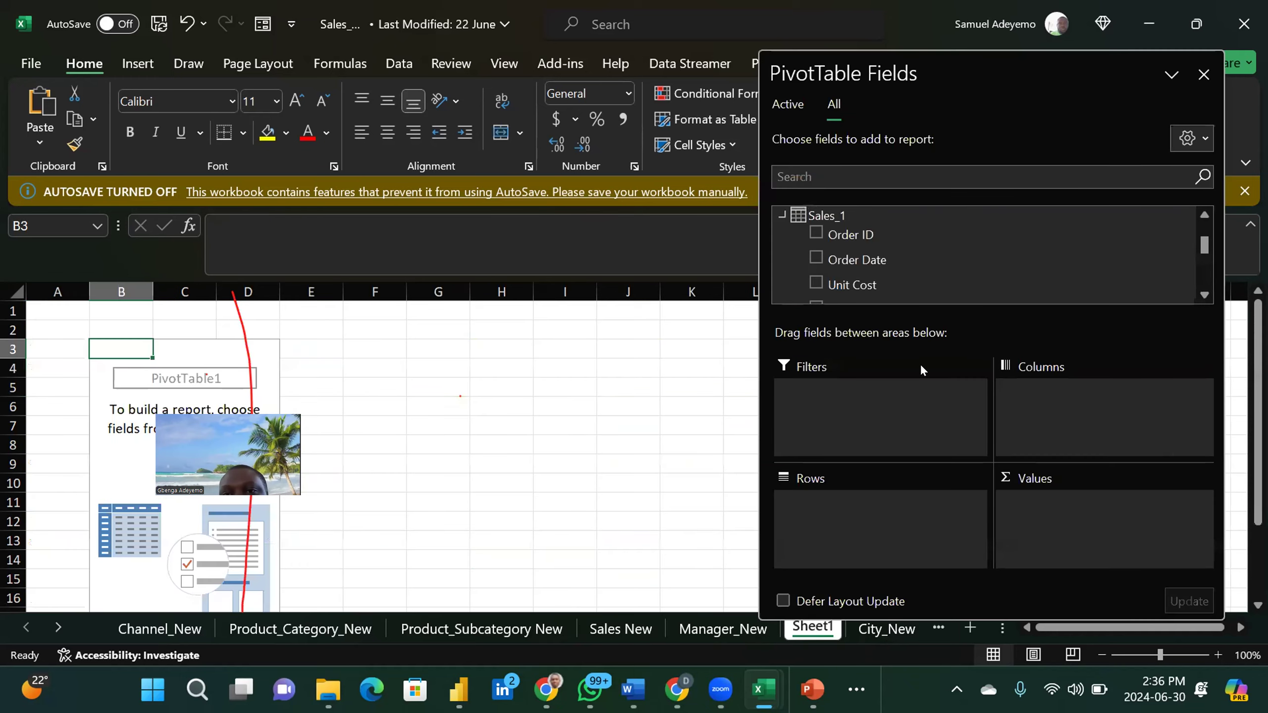
click(834, 217)
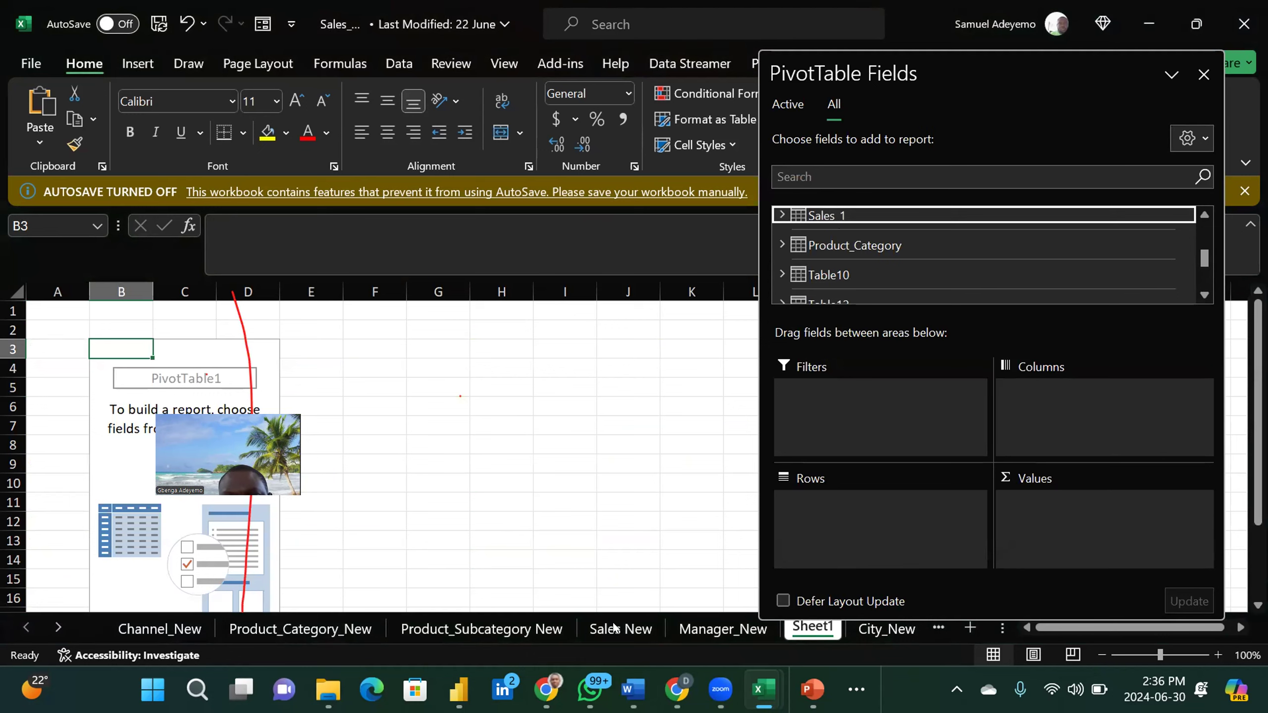
mouse_move(1204, 259)
mouse_down()
mouse_move(1201, 273)
mouse_move(1200, 222)
mouse_move(1197, 245)
mouse_up()
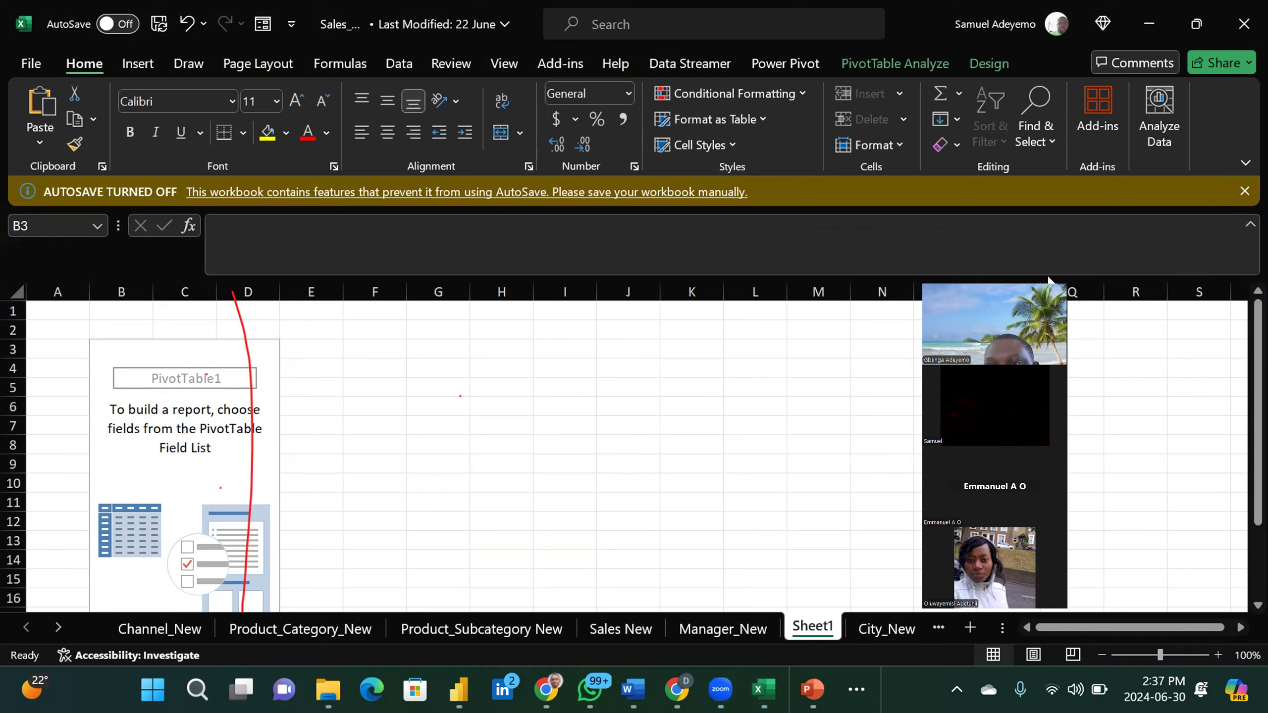
Step: Bring back the field list by reselecting the PivotTable on Sheet1, and move the list higher
click(804, 194)
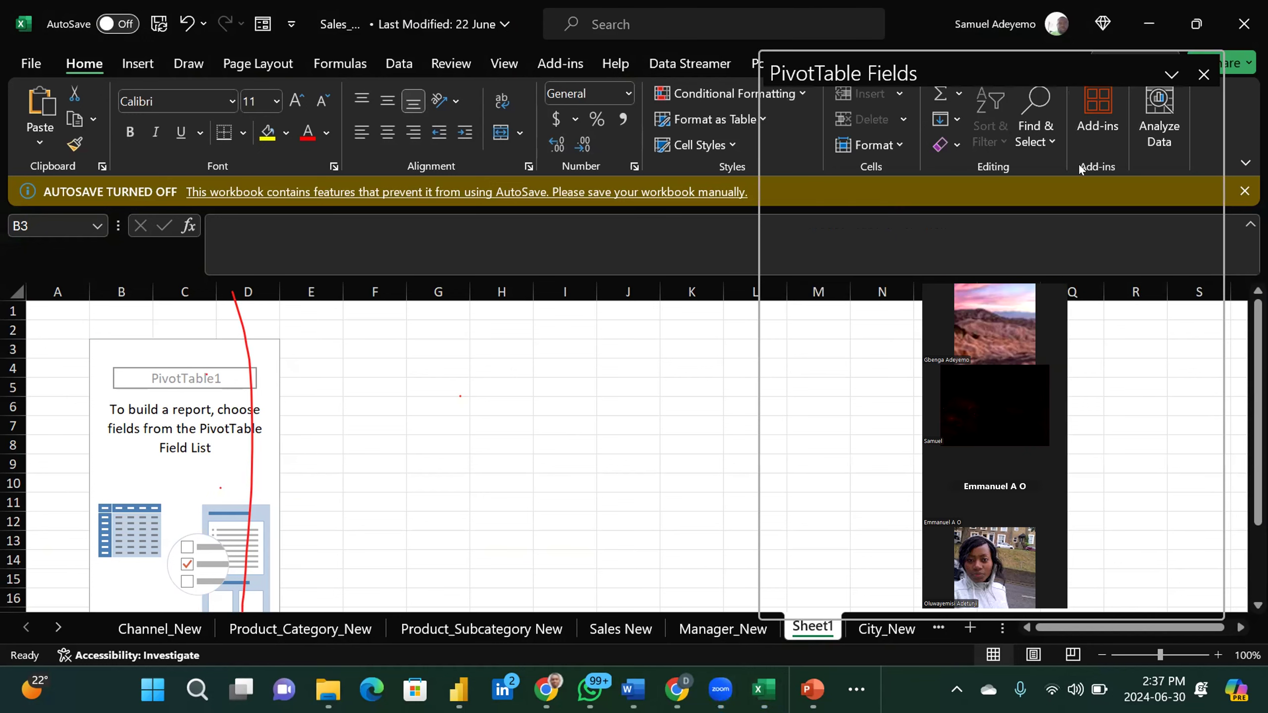
drag(1046, 275, 1091, 120)
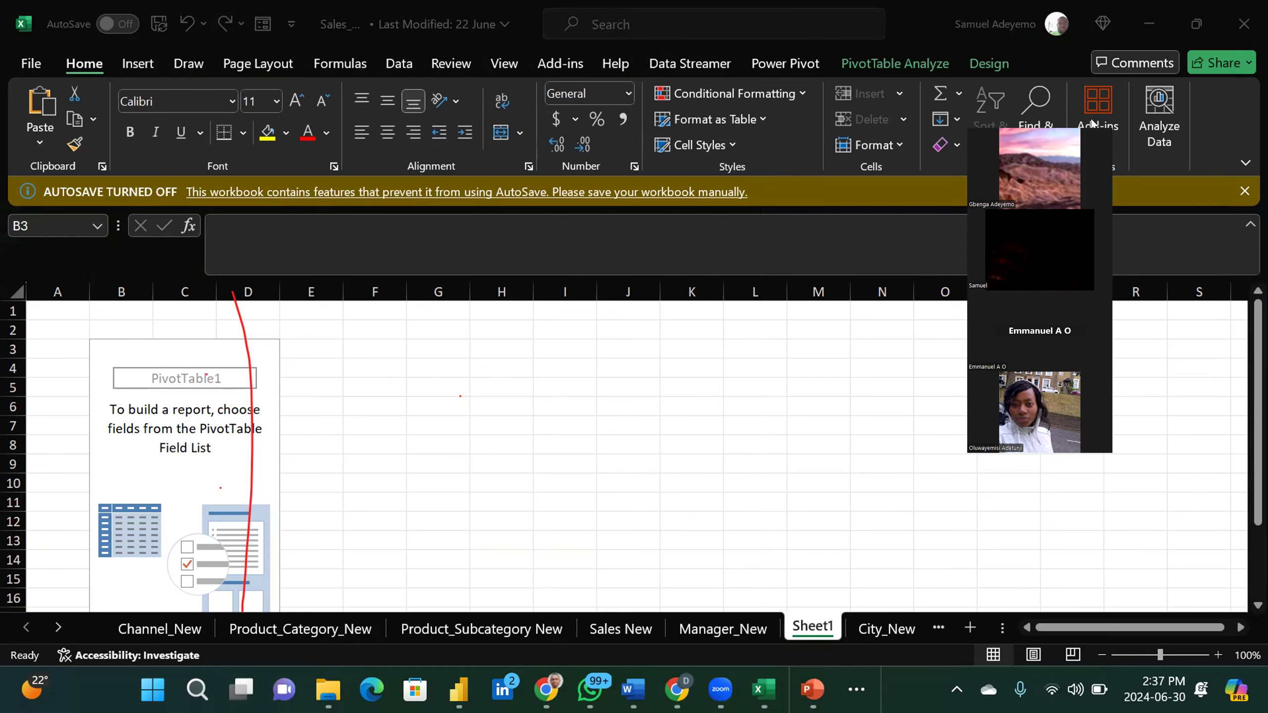
click(1092, 123)
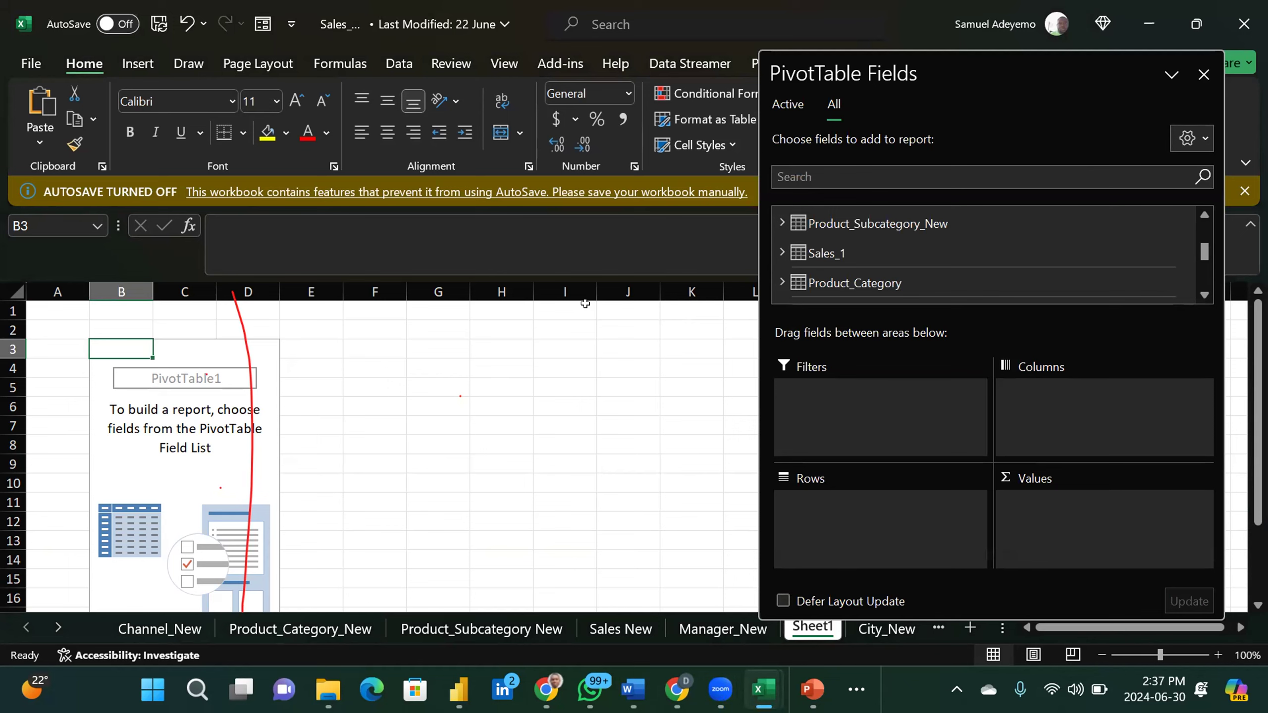
click(598, 407)
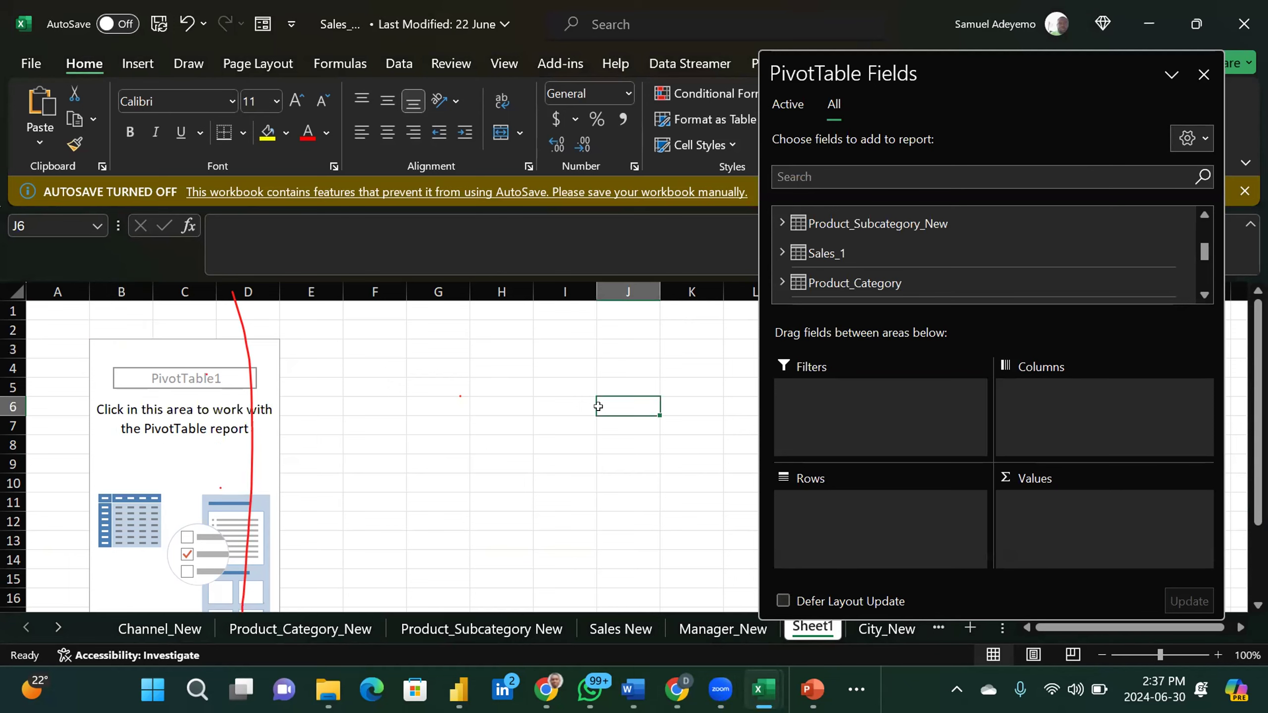
click(521, 406)
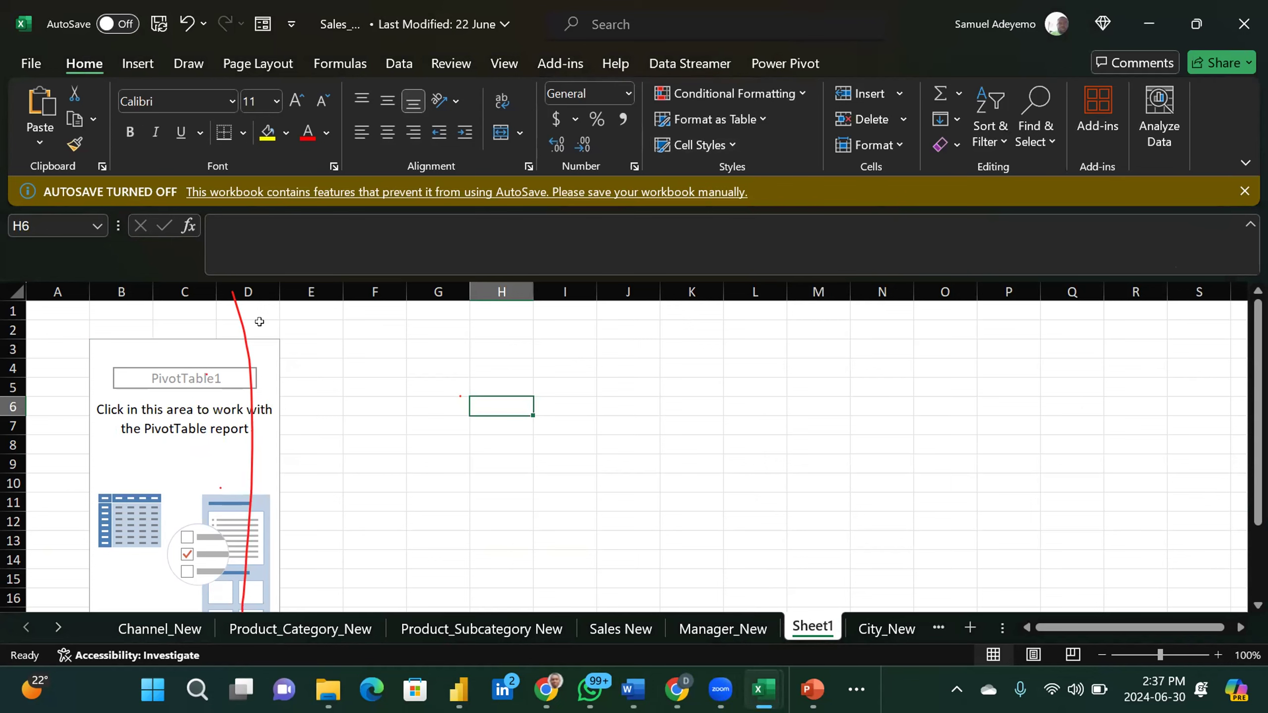
click(133, 344)
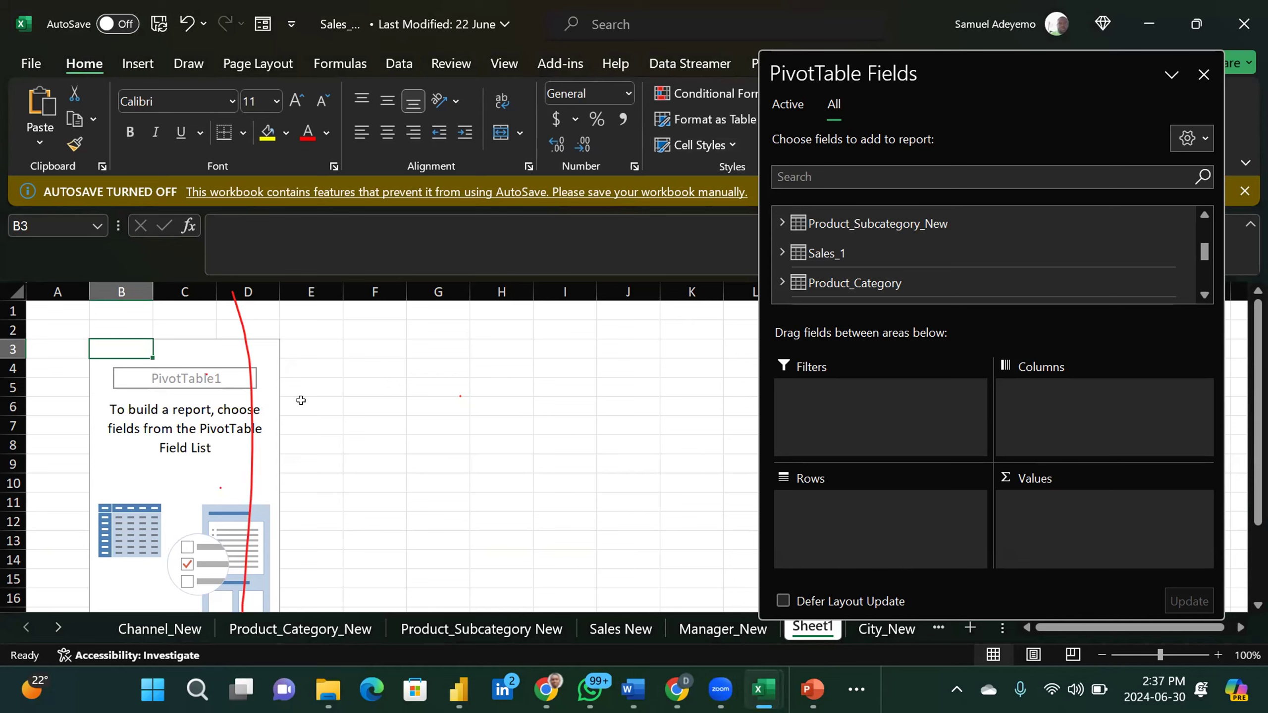
drag(984, 65, 992, 21)
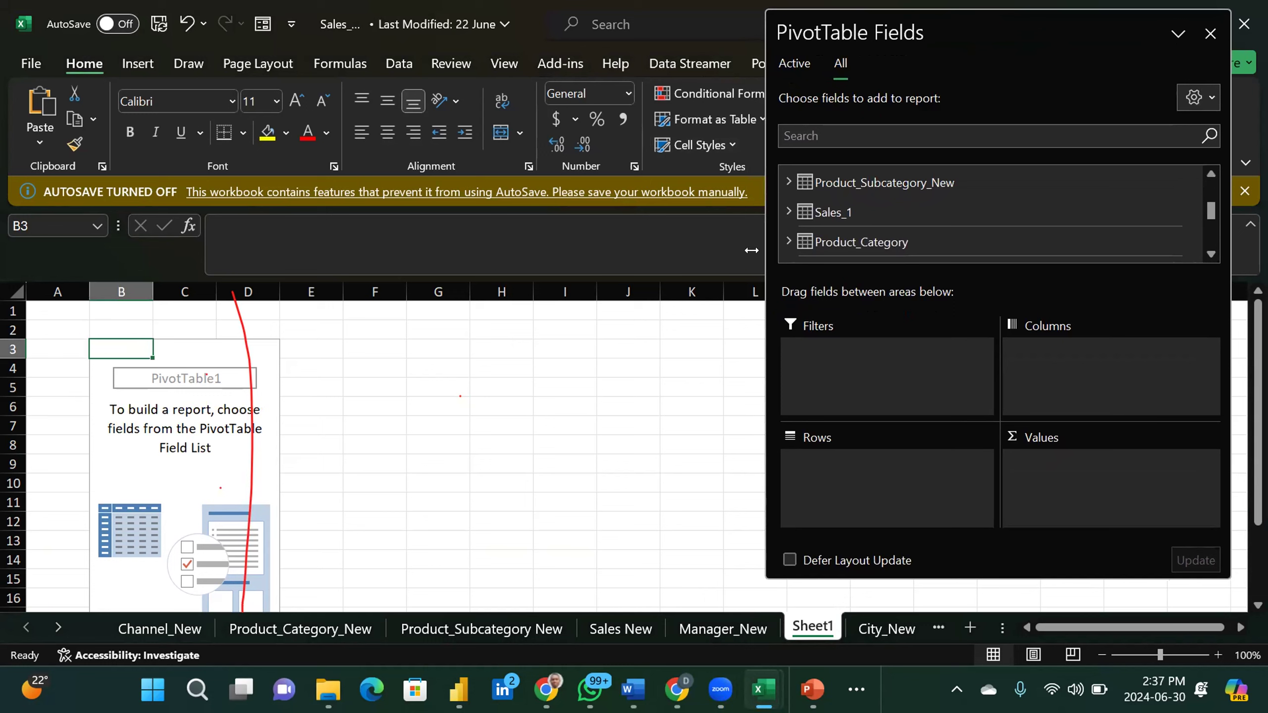
Step: Expand the Sales_1 table in the field list and look through all of its fields
click(787, 211)
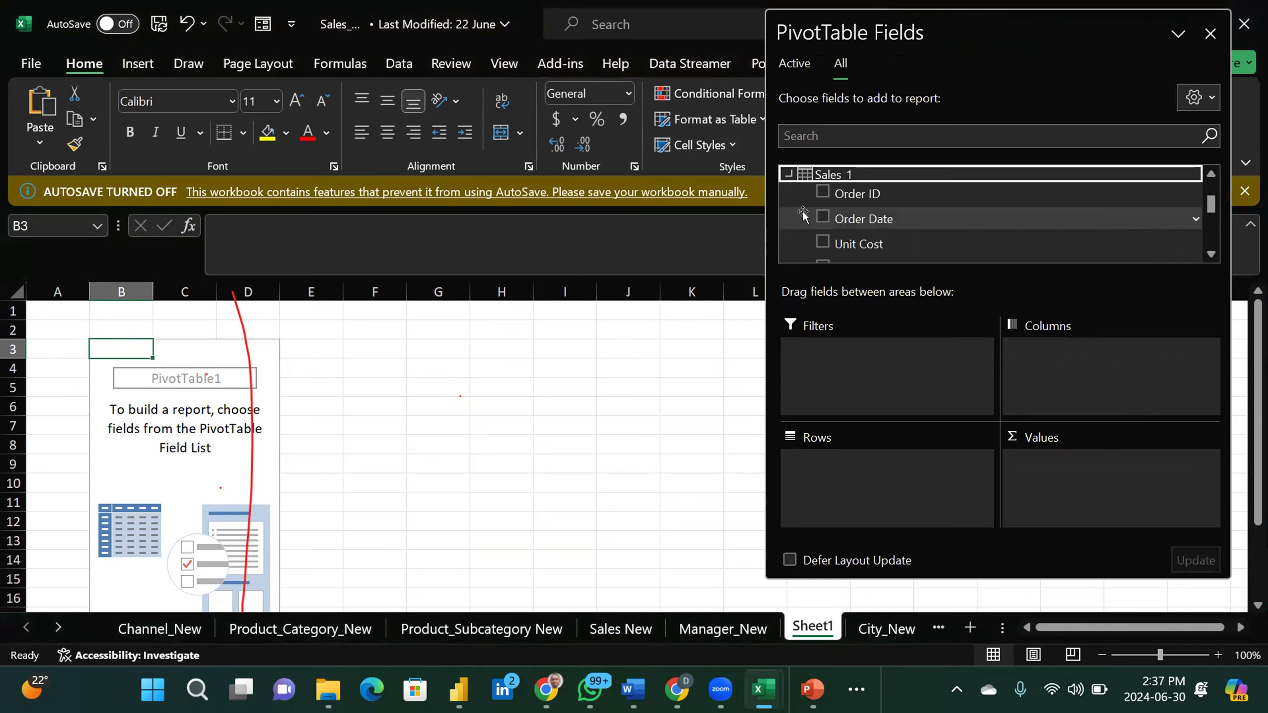
click(1210, 253)
click(1211, 254)
click(1211, 253)
click(1210, 253)
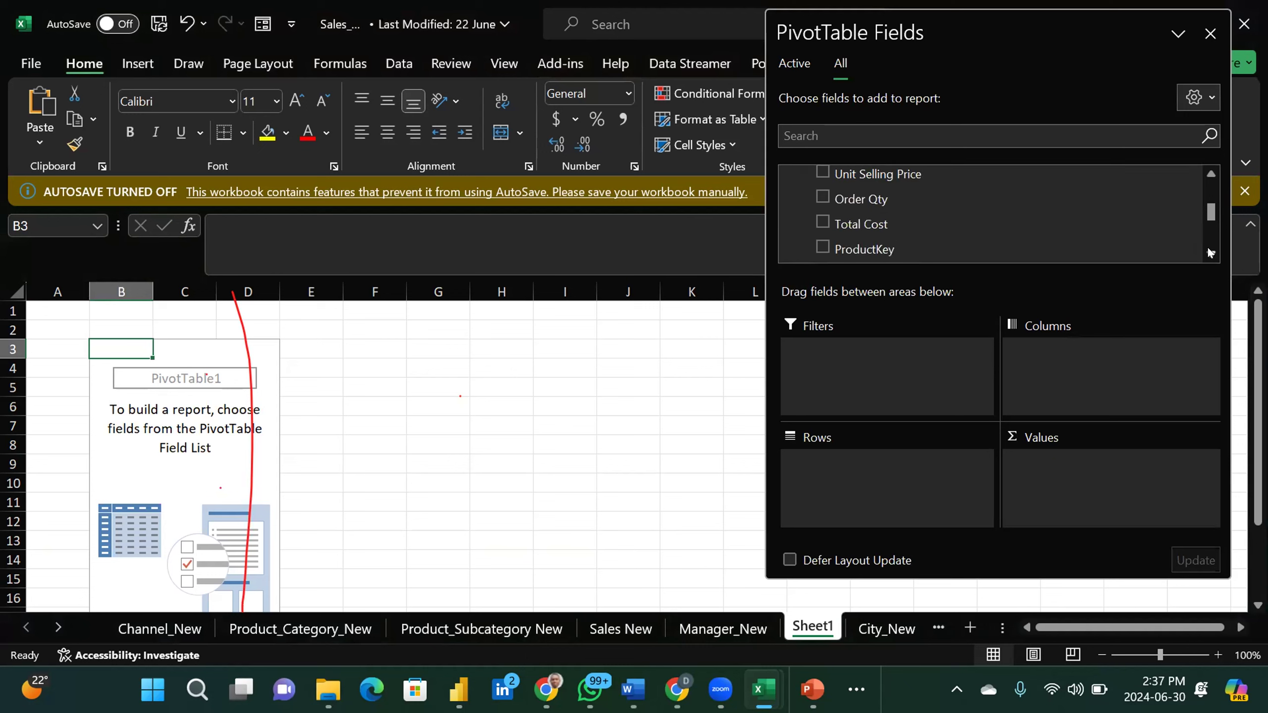
click(1210, 253)
click(1210, 253)
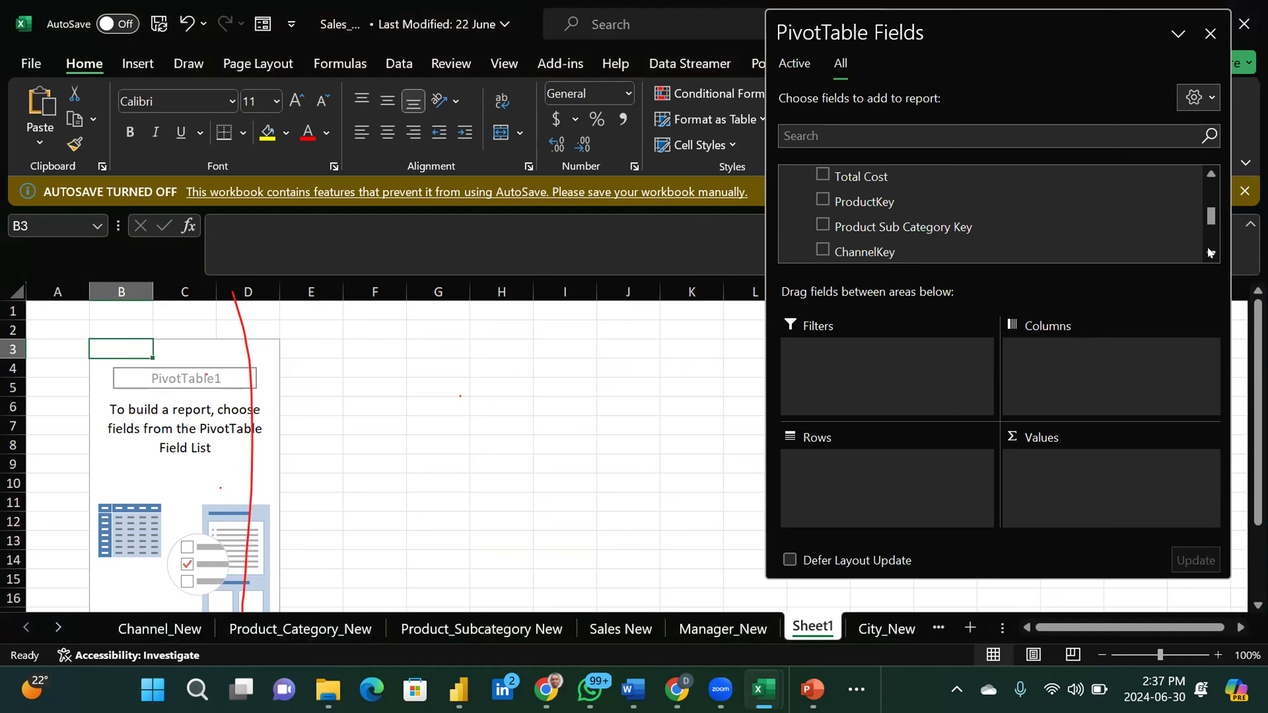
click(1211, 253)
click(1211, 253)
click(1210, 253)
click(1210, 253)
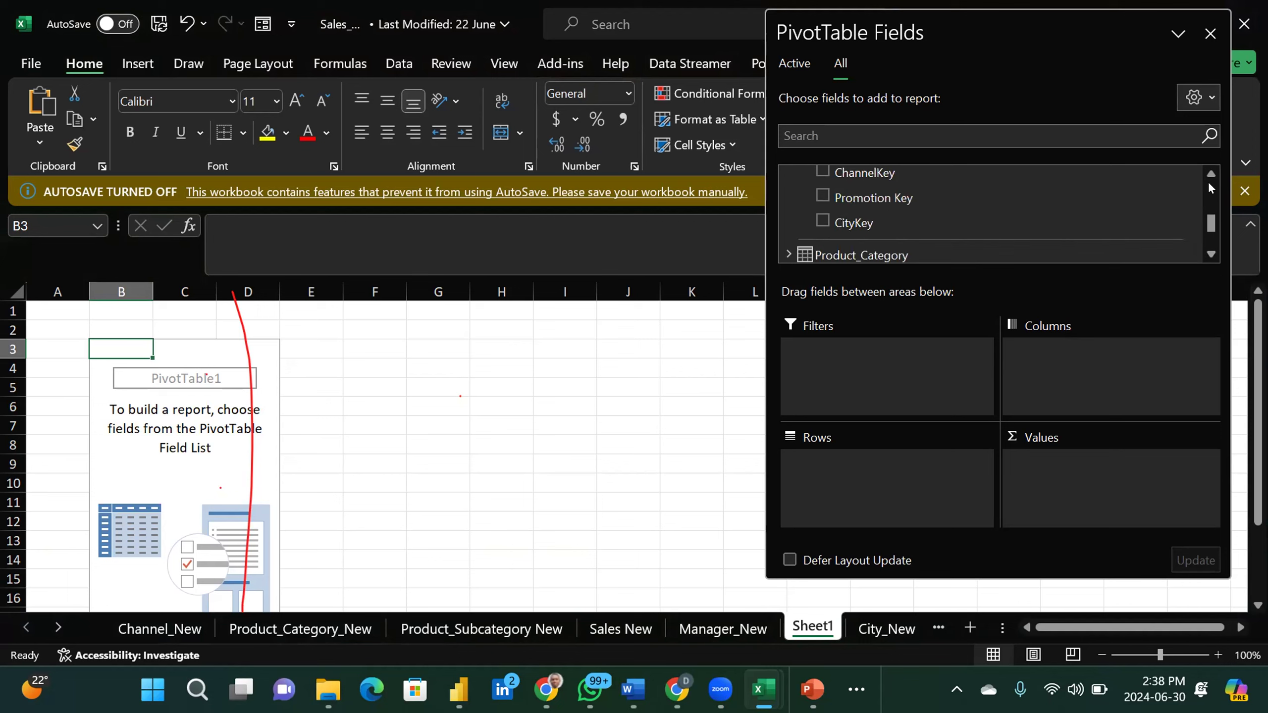
scroll(1208, 175, up, 5)
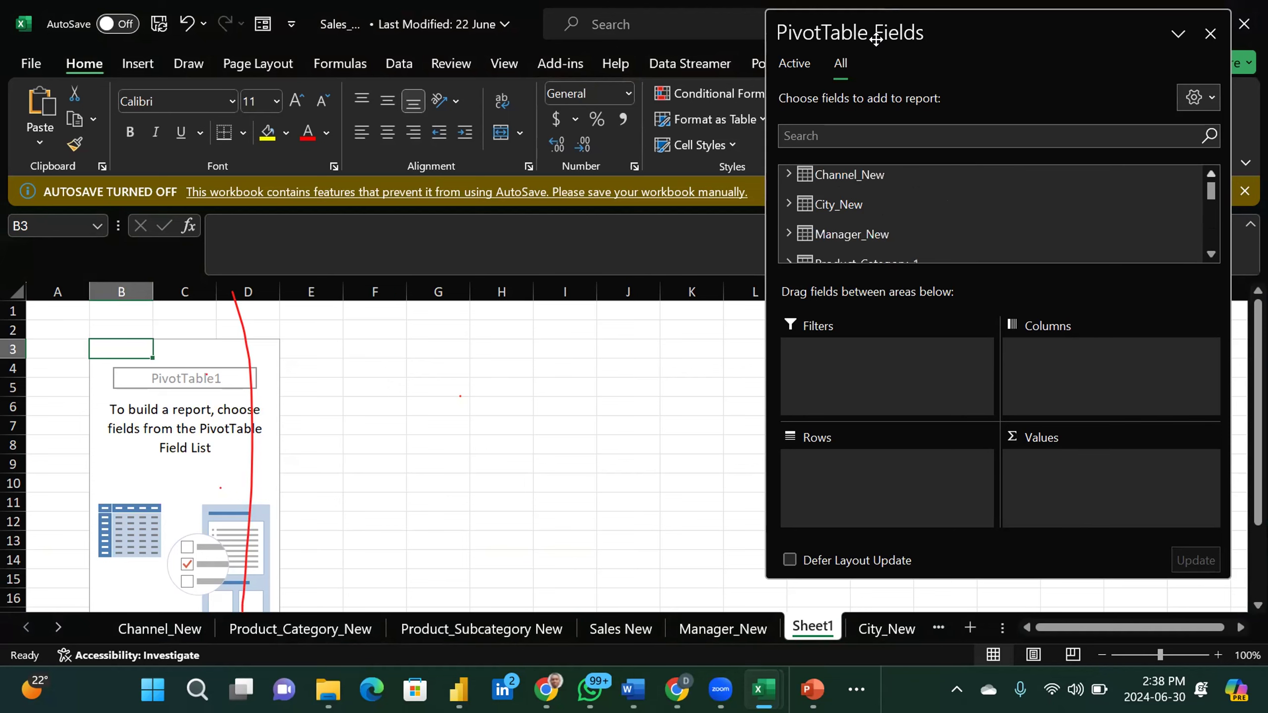
Step: Reselect the PivotTable on Sheet1 and reposition its field list clear of the PivotTable area
drag(990, 20, 731, 76)
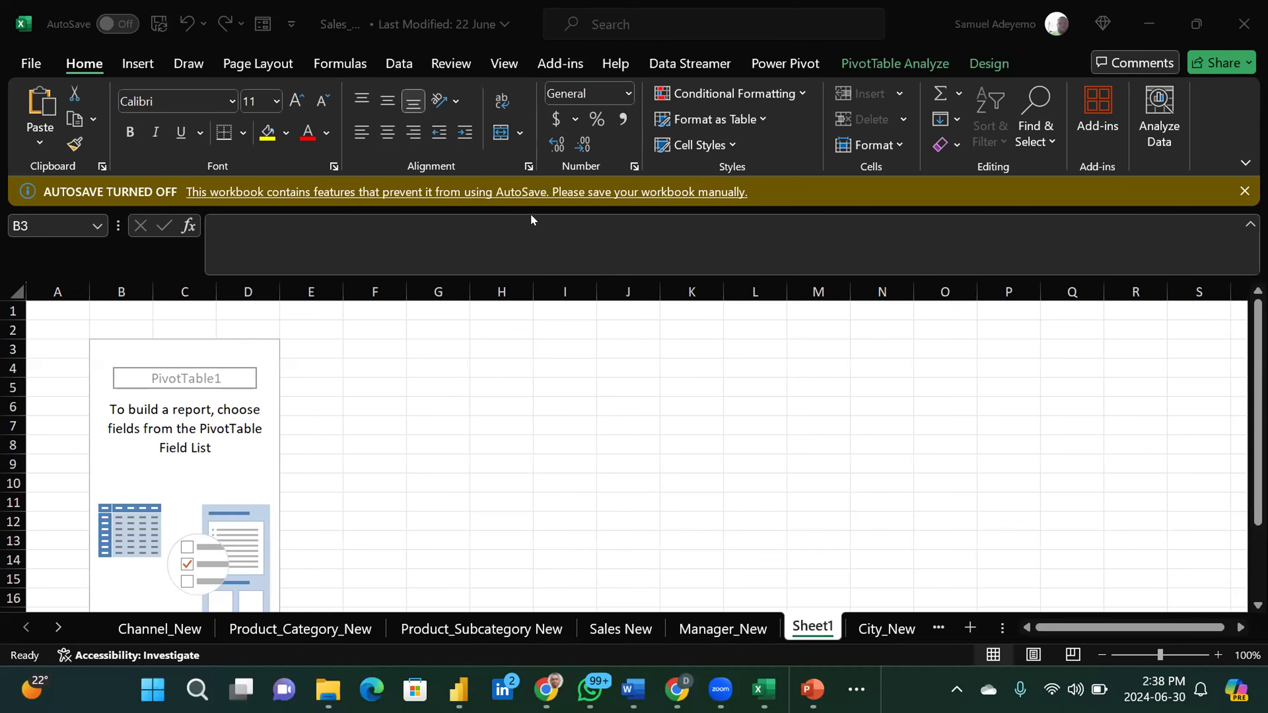
click(96, 344)
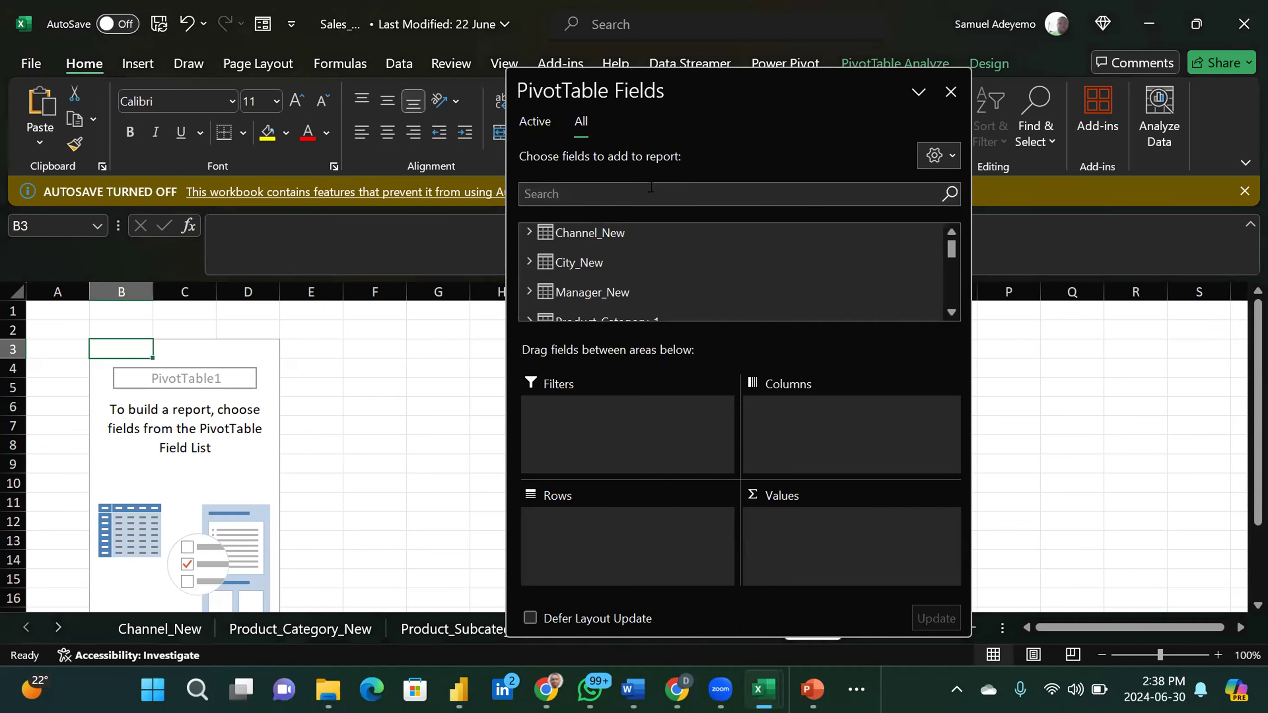
drag(759, 76, 982, 34)
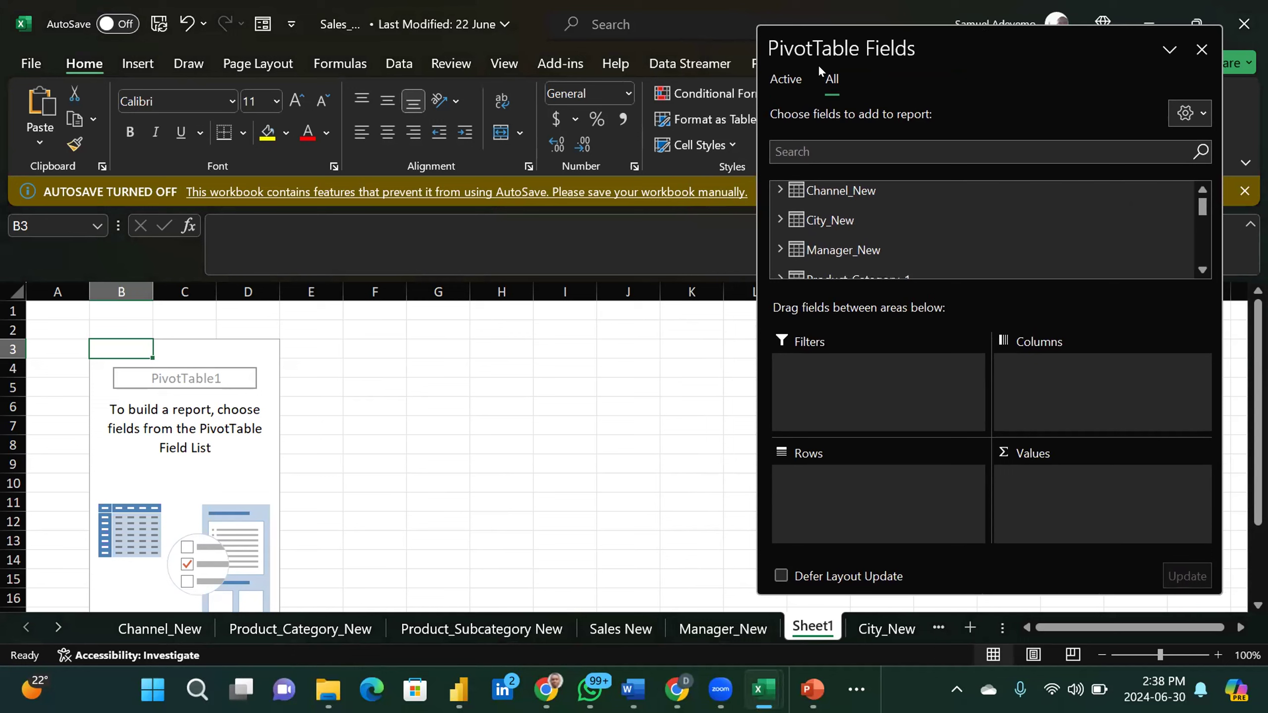
Step: Find the Sales_1 table in the field list and start a new measure on it, leaving the table expanded
click(1202, 270)
click(1202, 270)
click(1202, 270)
click(1202, 270)
click(1201, 270)
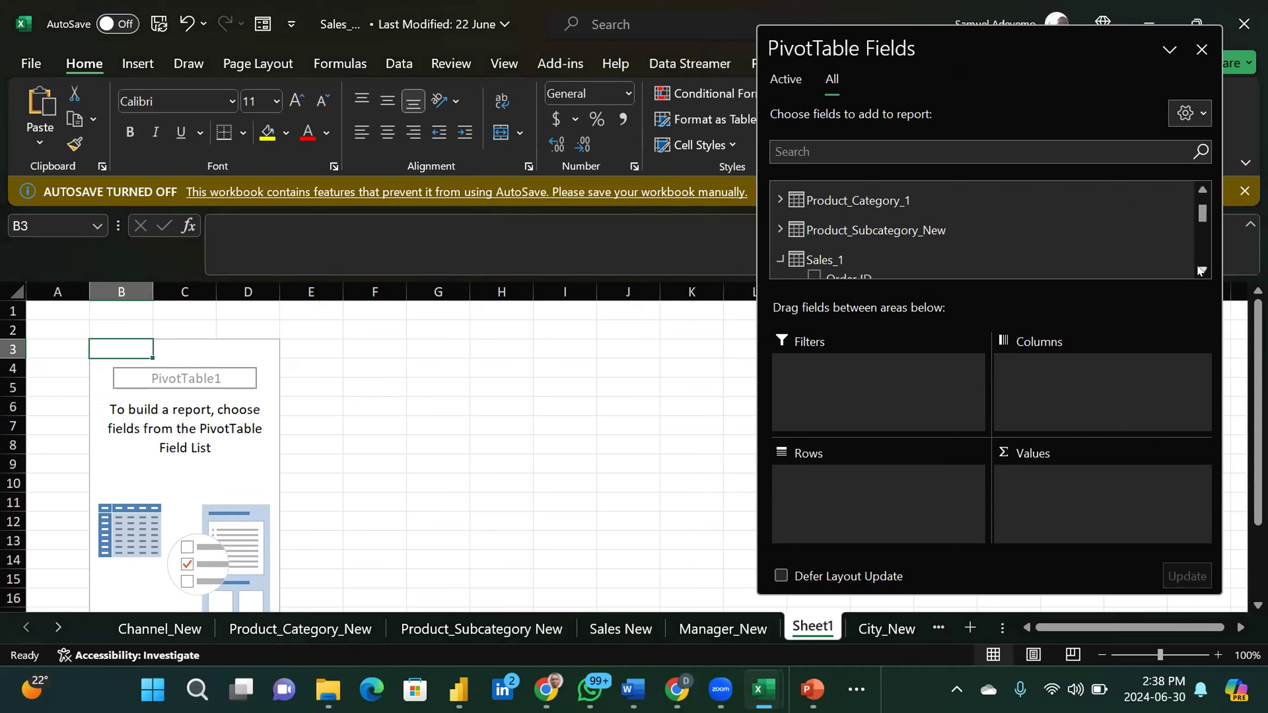
click(1202, 270)
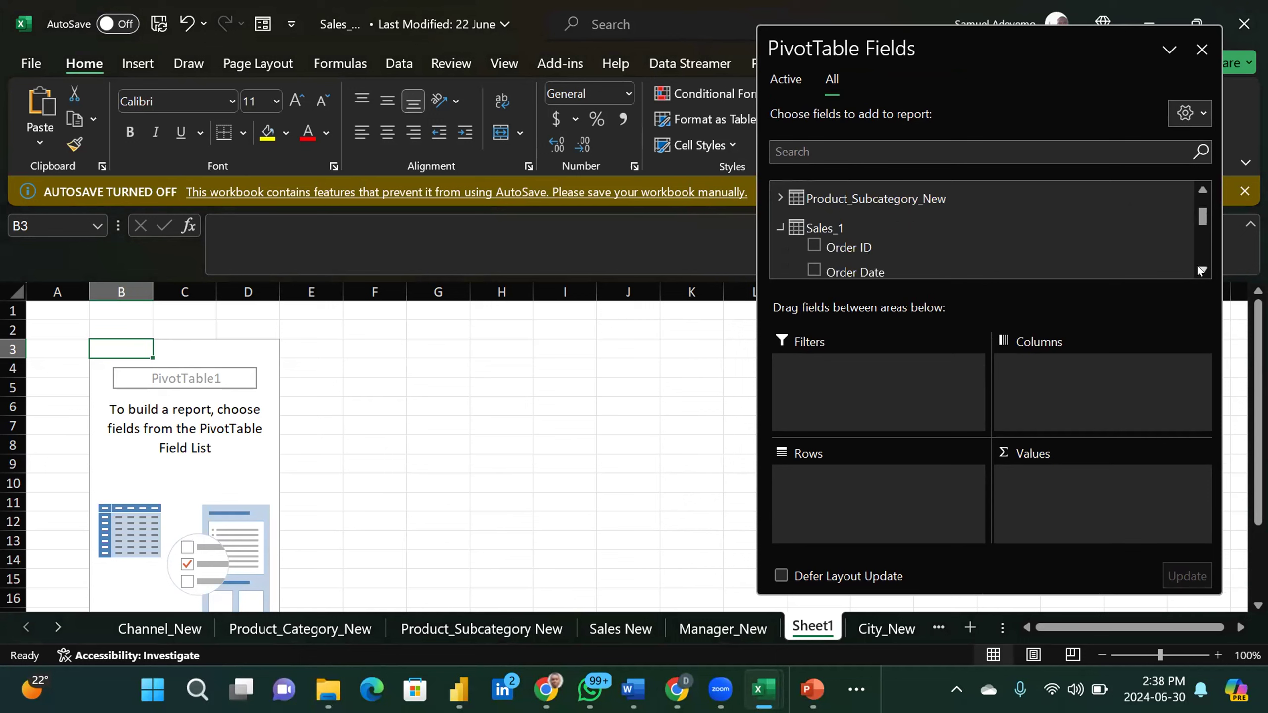
click(820, 228)
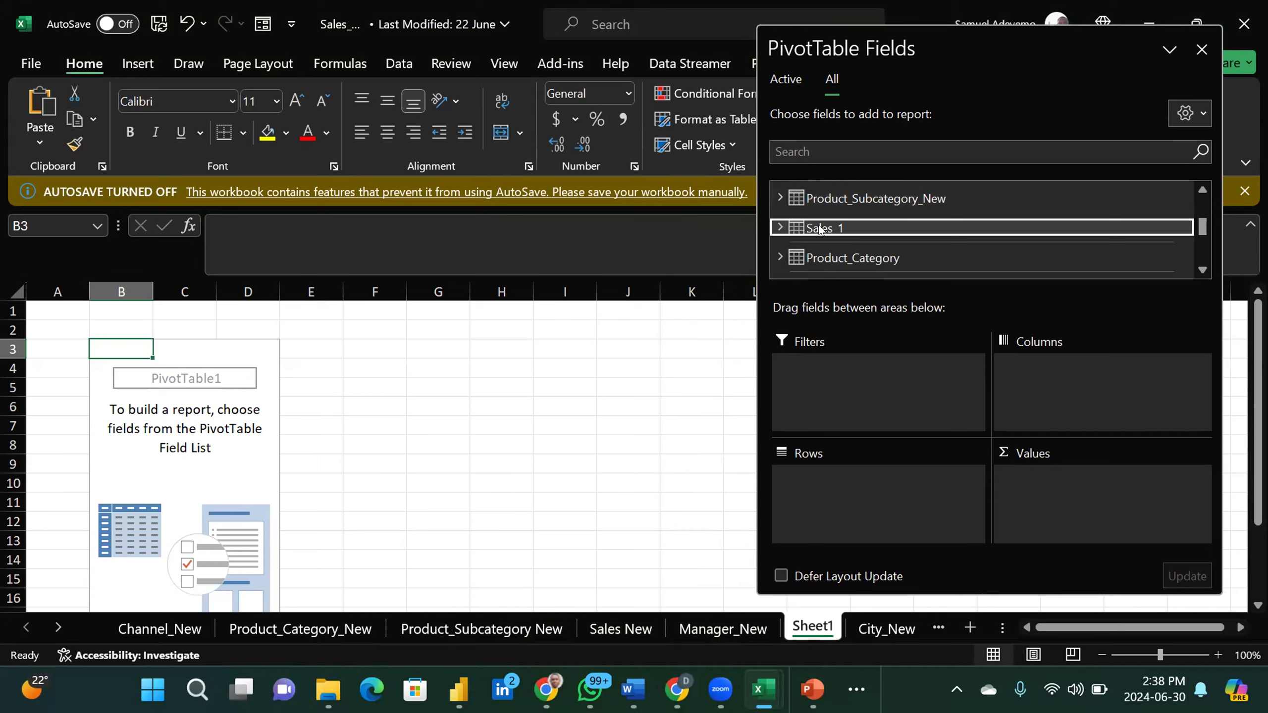
right_click(820, 228)
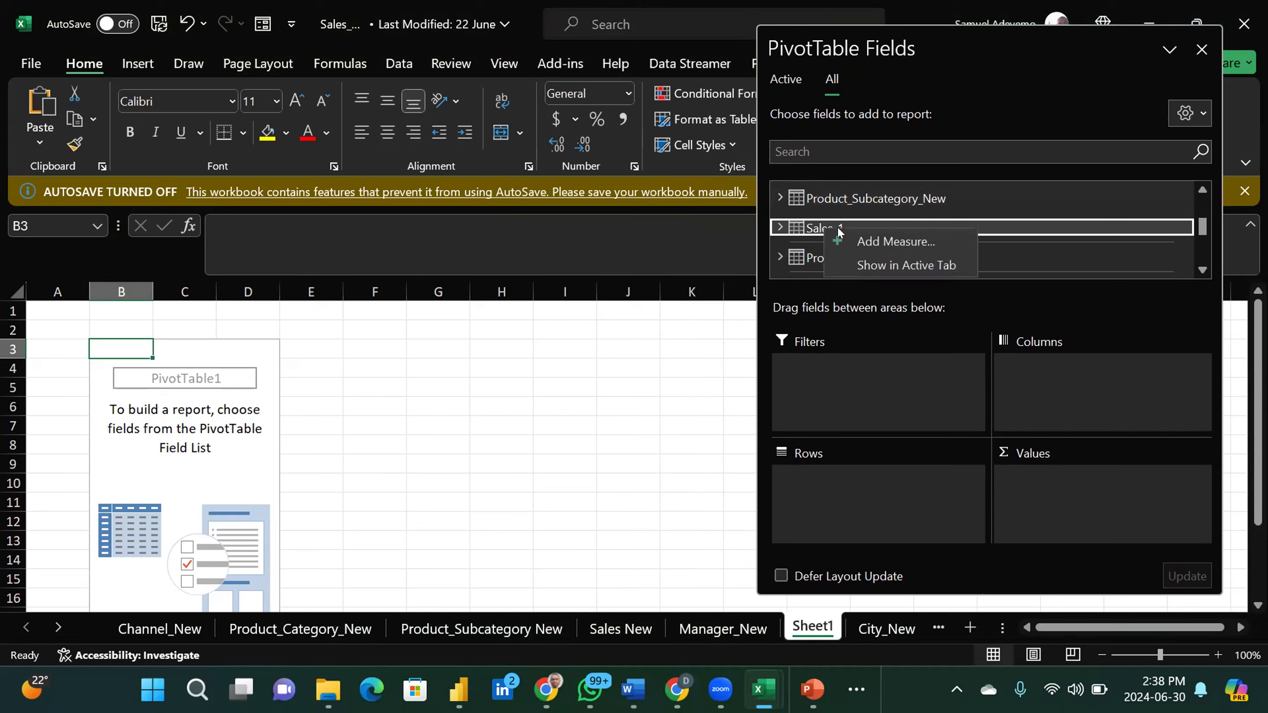
click(795, 227)
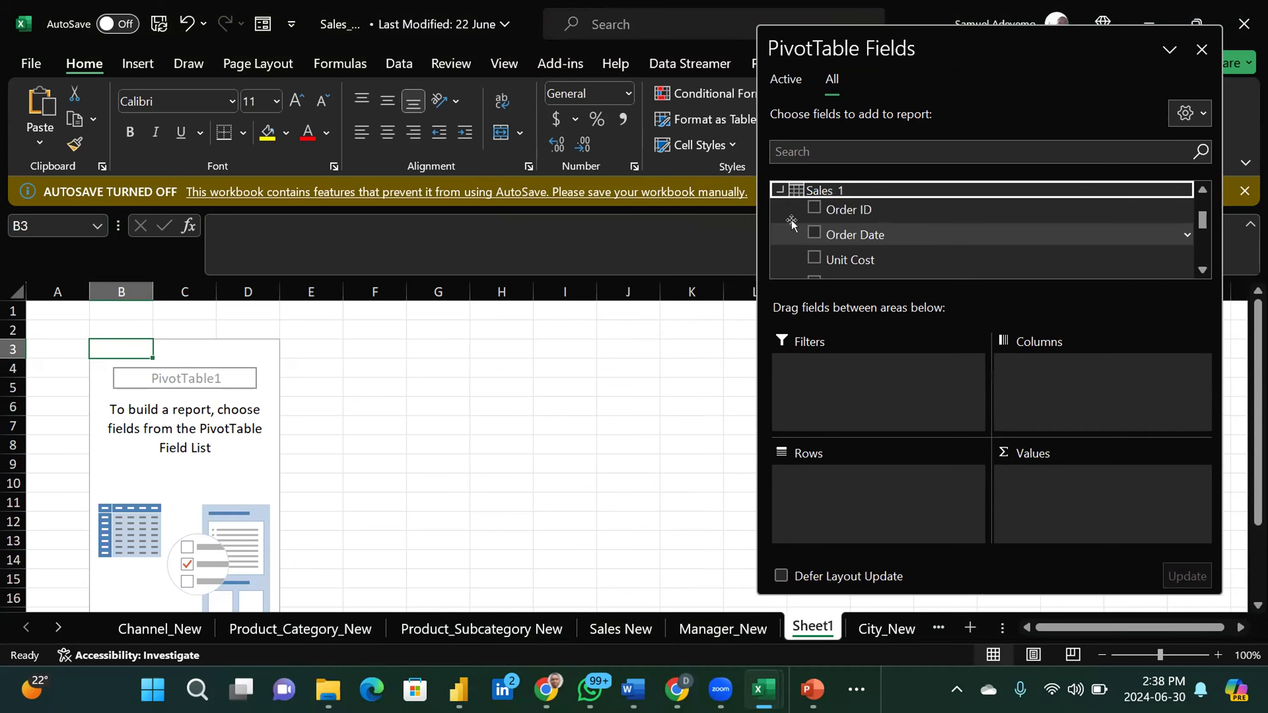
right_click(825, 189)
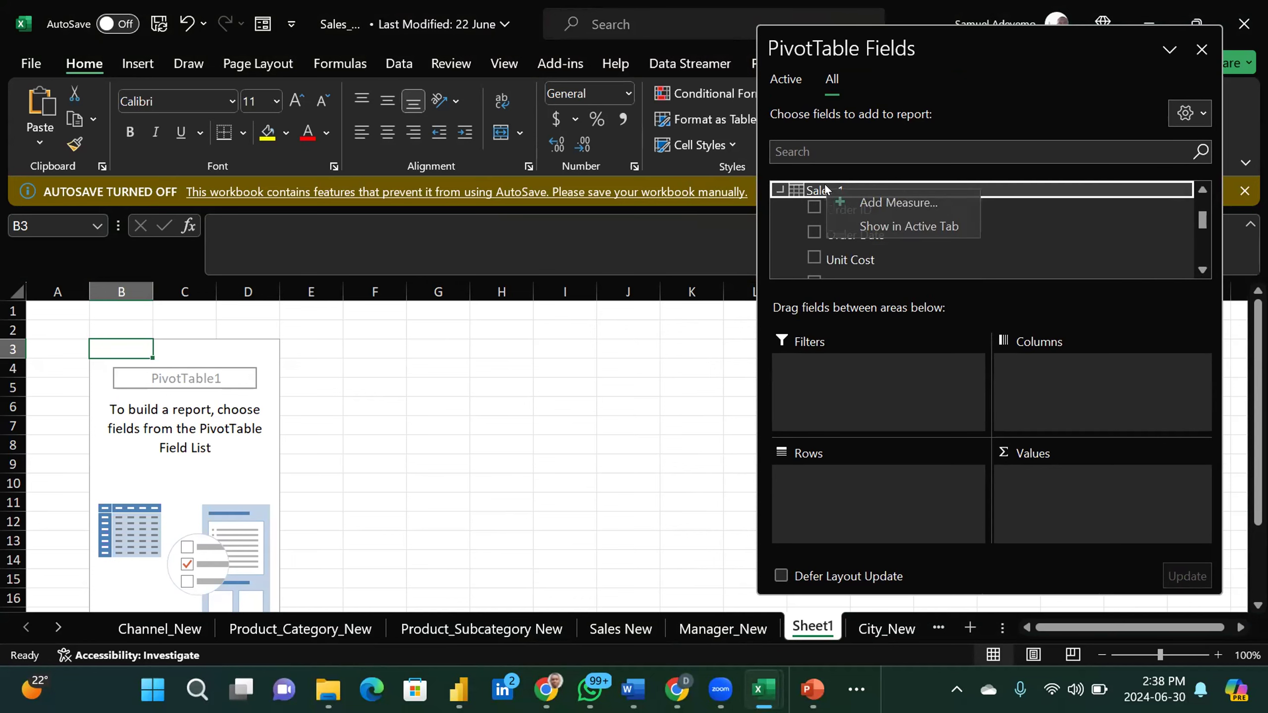
click(859, 202)
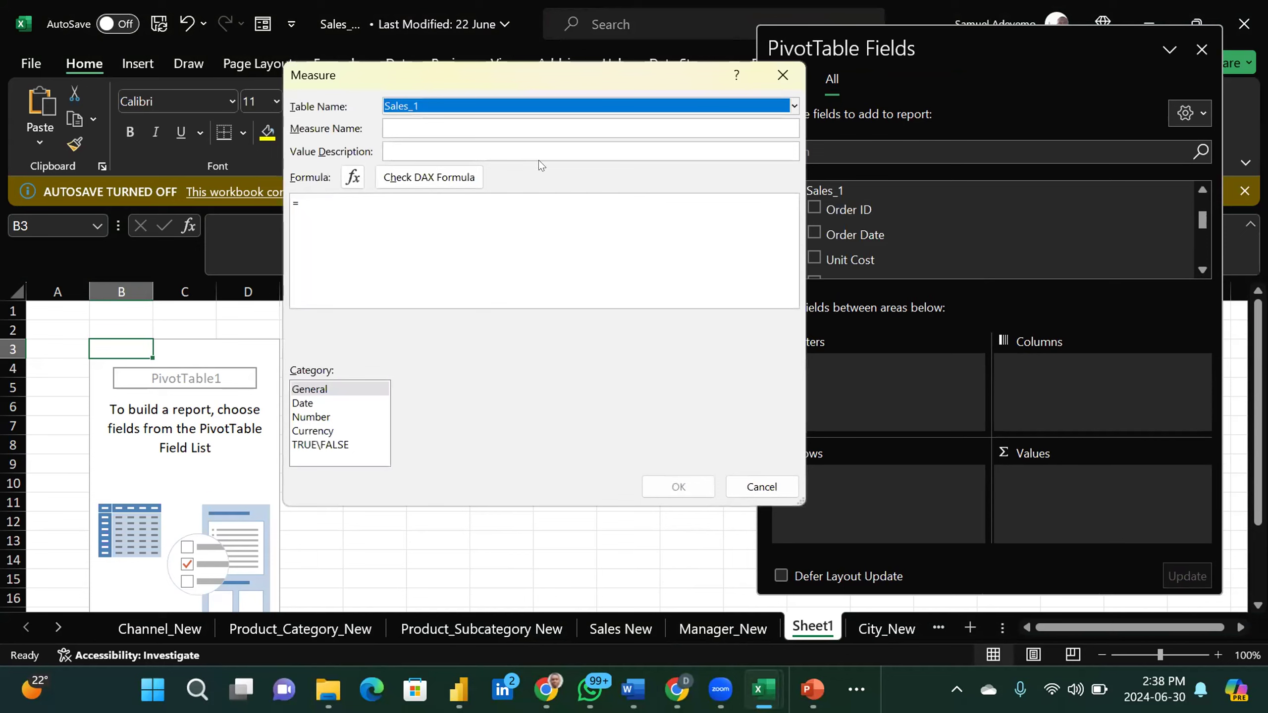
Step: Name the measure TOTAL COST and enter the formula = SUM(Sales_1[Total Cost])
click(399, 126)
text(TOTAL COST)
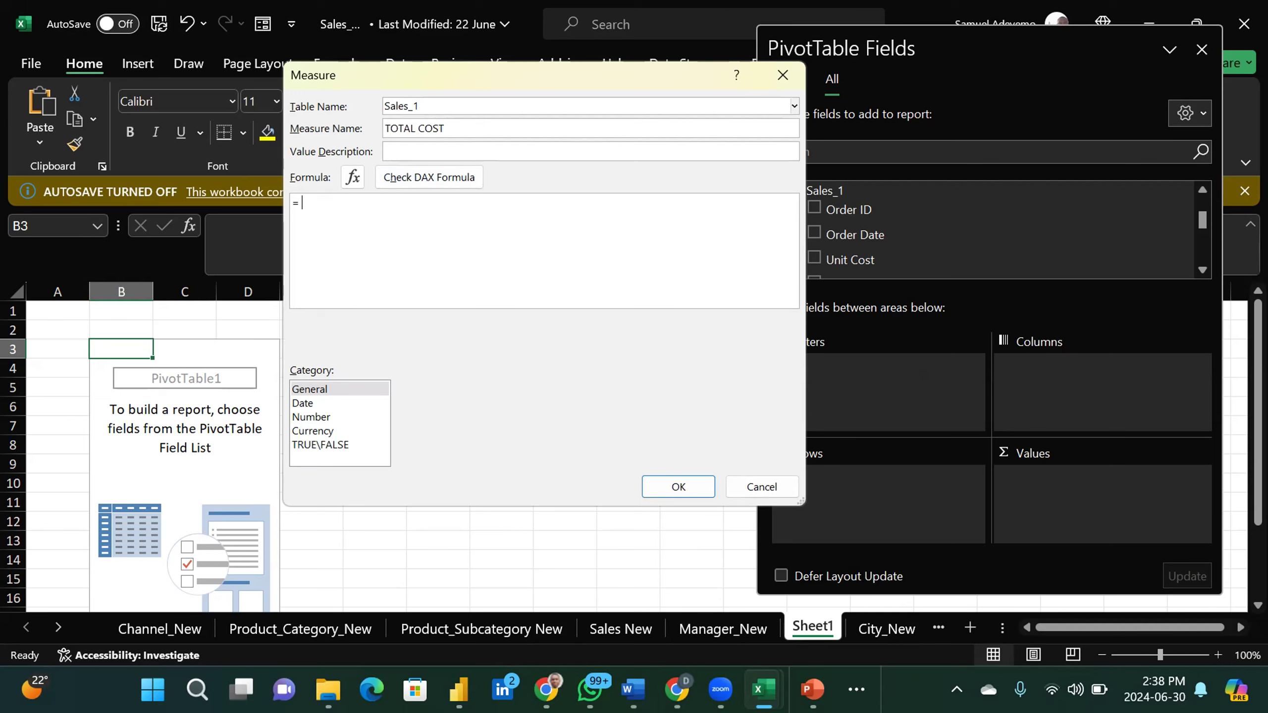
text( SUM)
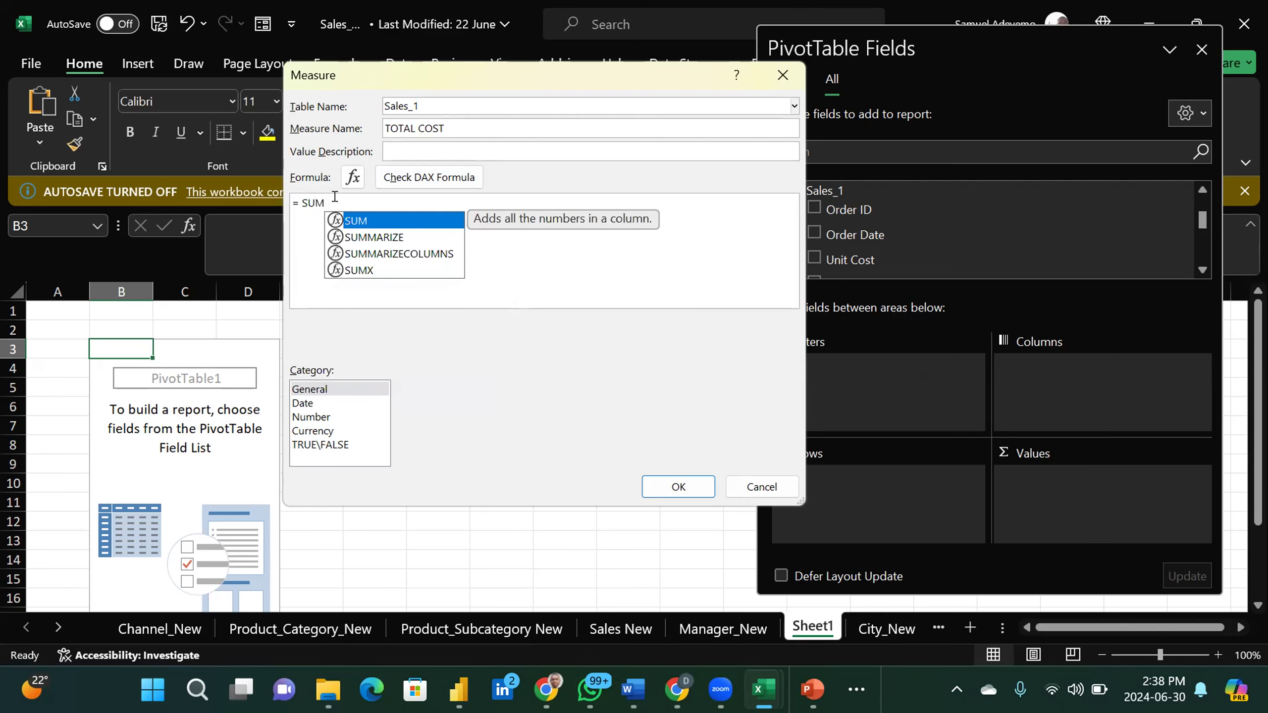
text(()
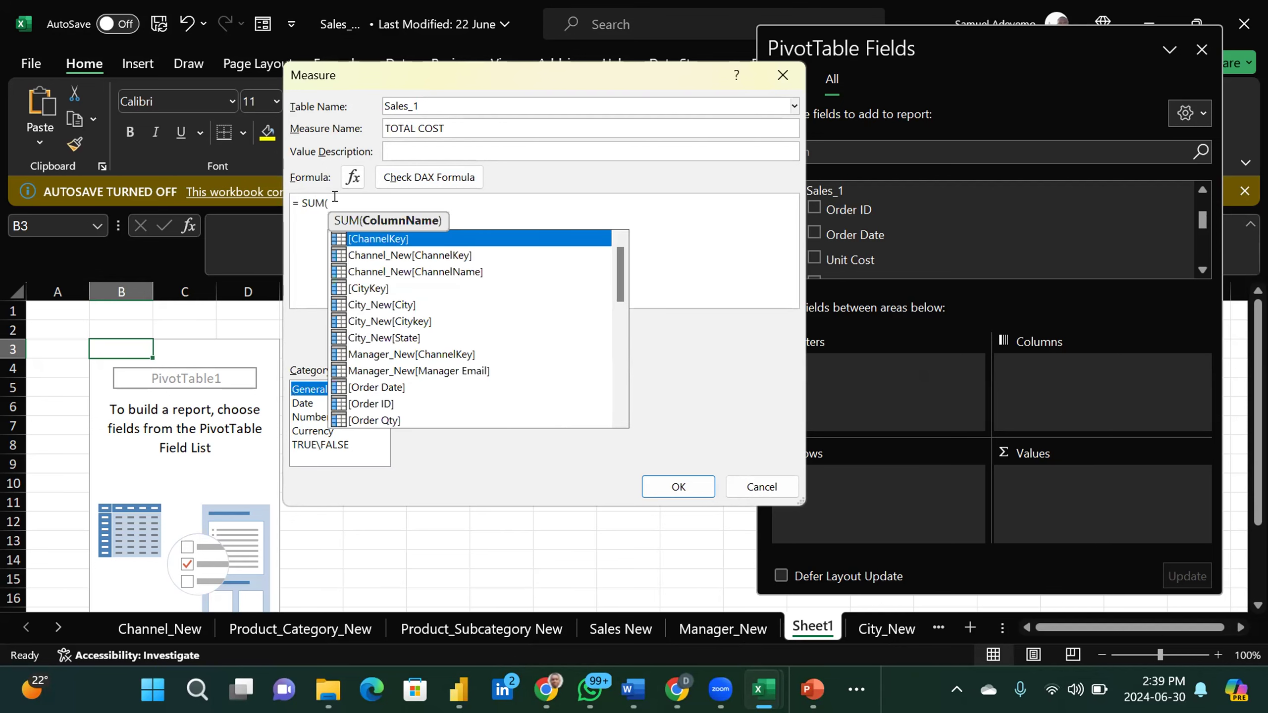
text(t)
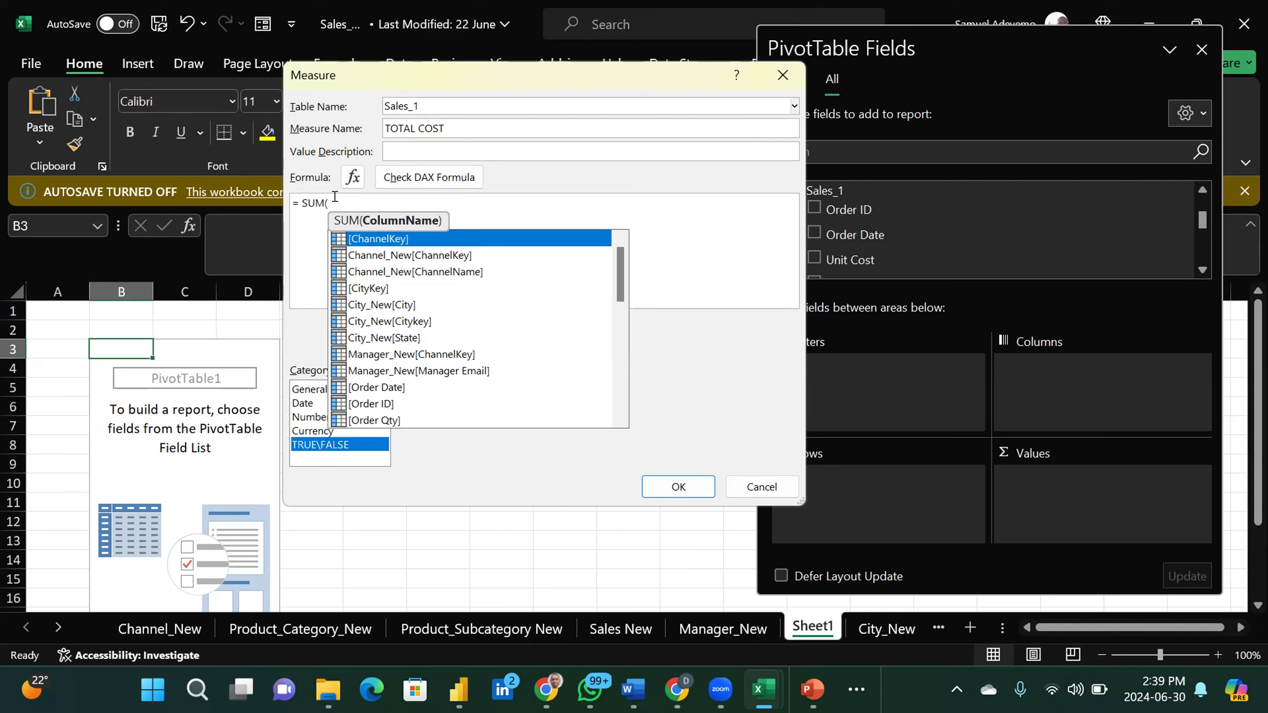
click(334, 196)
text(T)
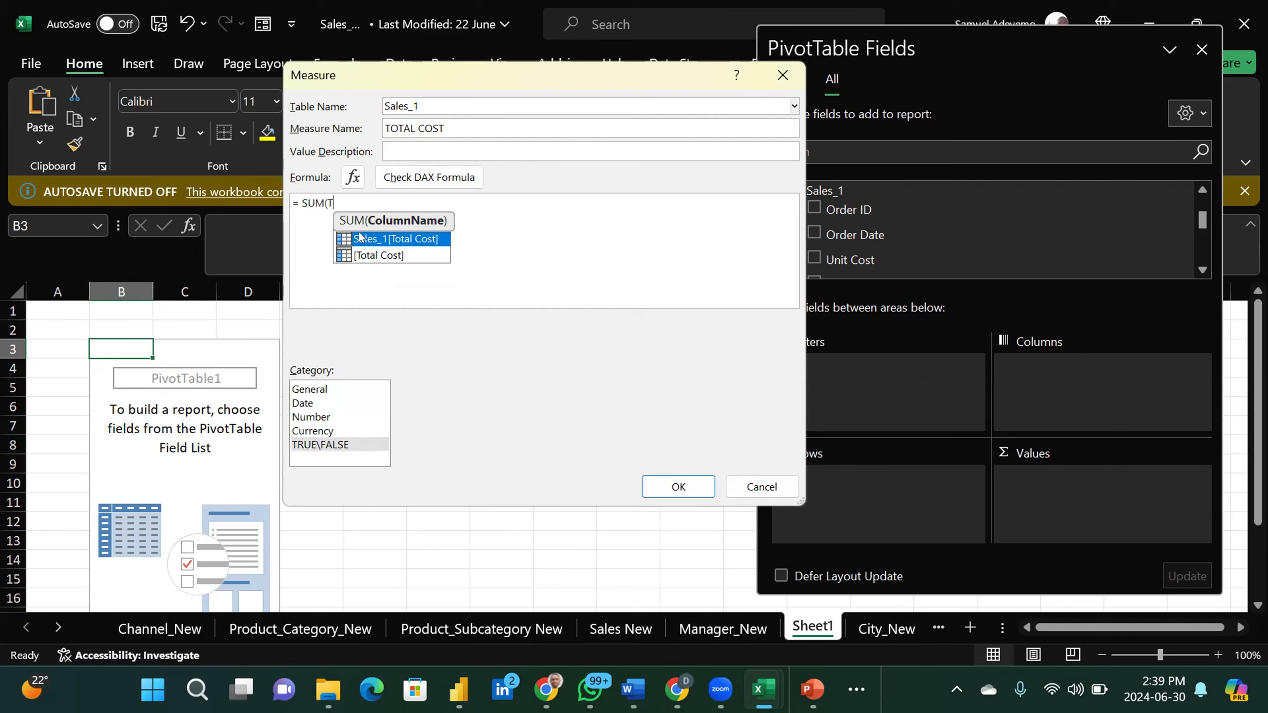
double_click(406, 239)
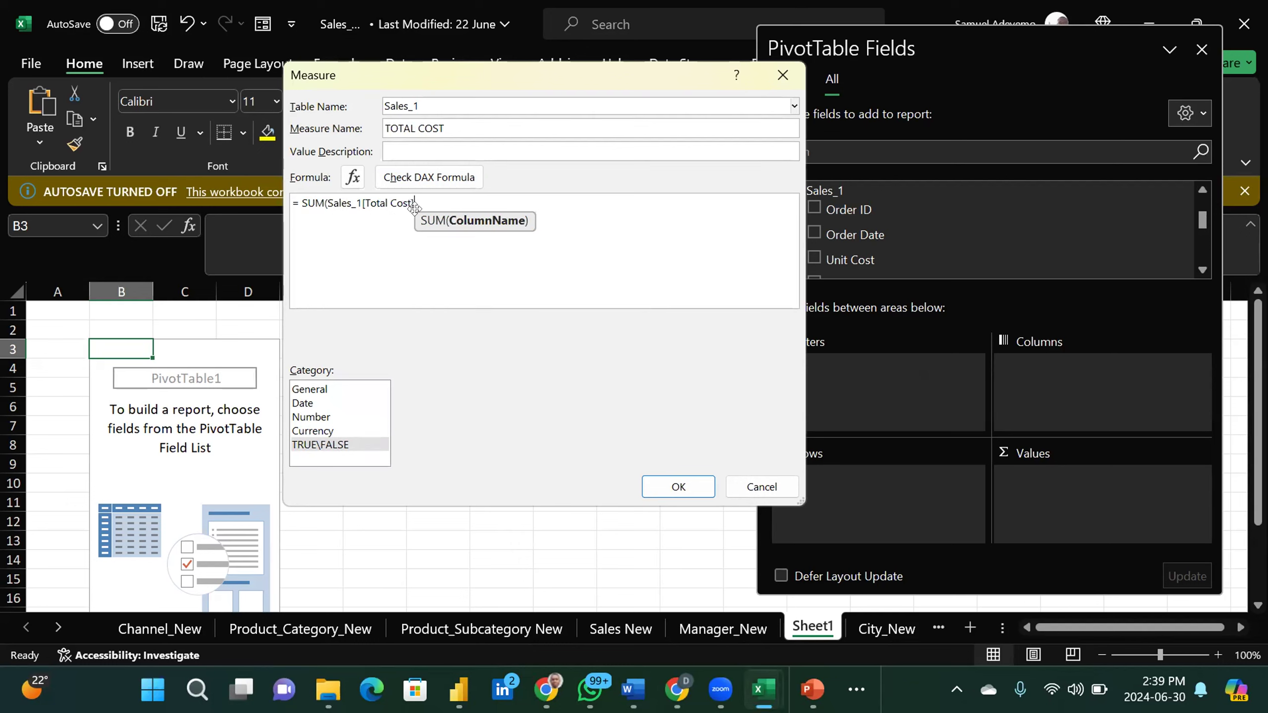
text())
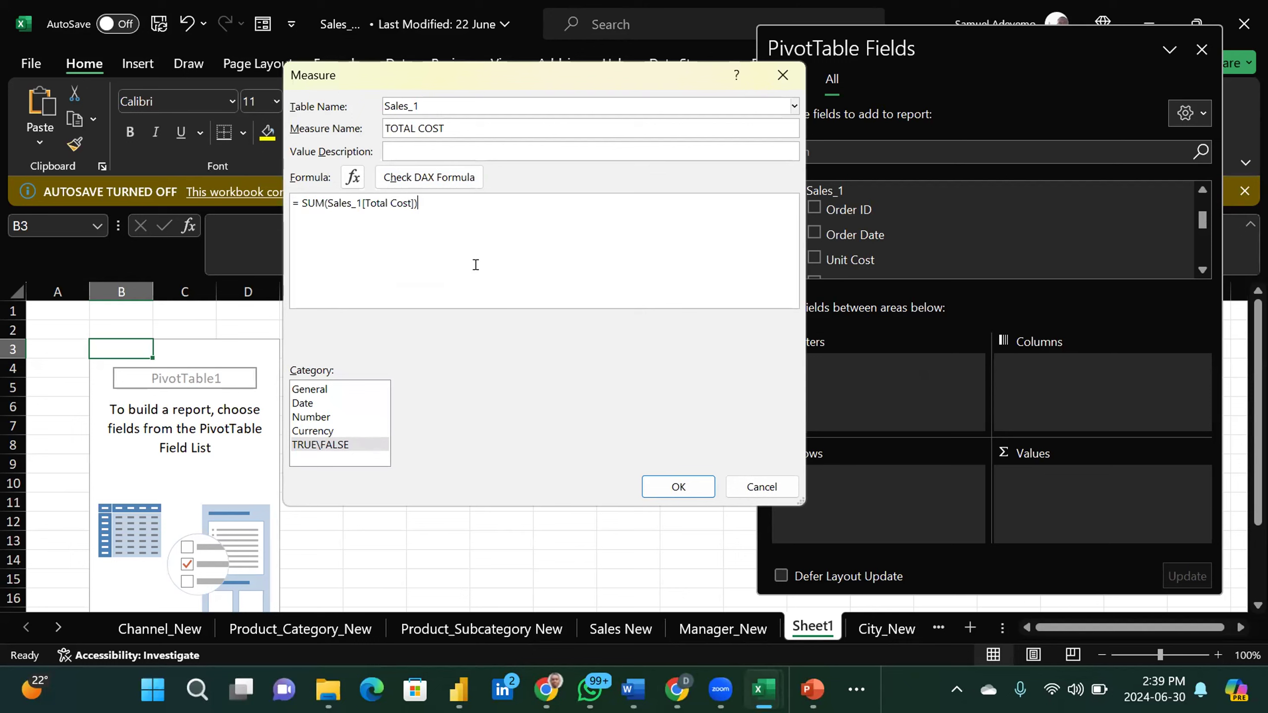
Step: Format the measure as a decimal number with 0 decimal places and a 1000 separator, and check its DAX formula
click(312, 417)
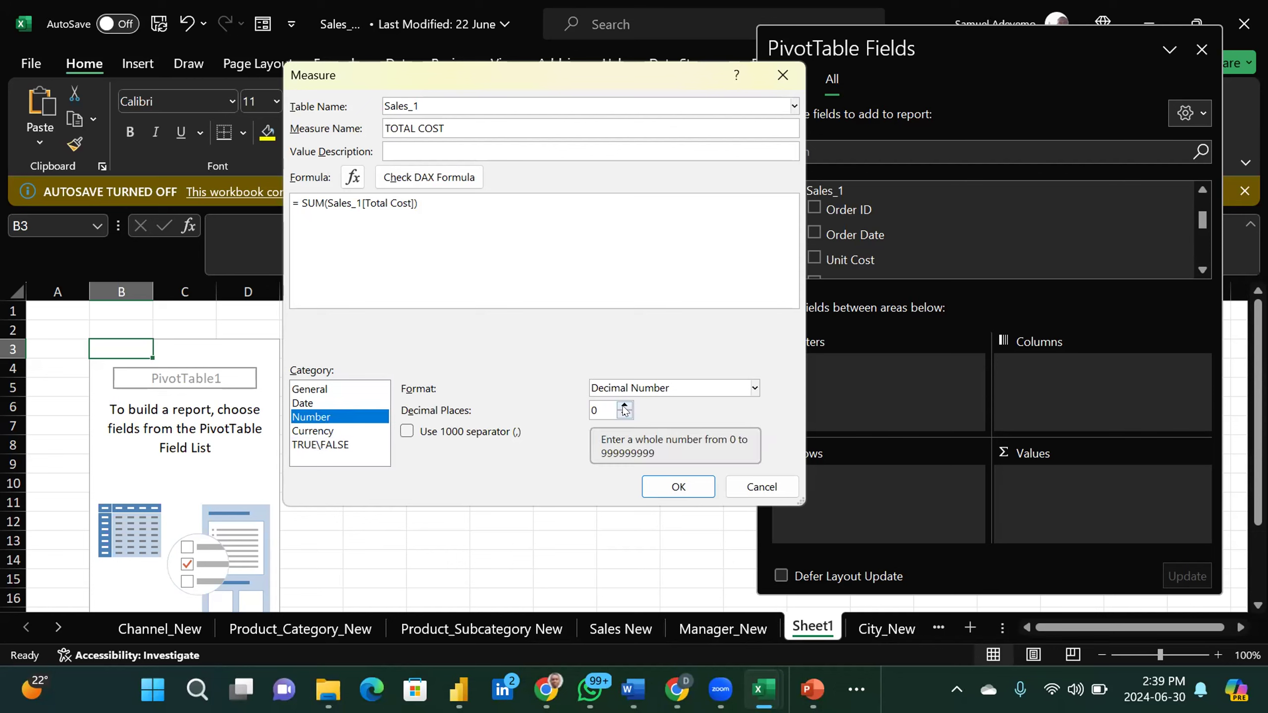
click(405, 432)
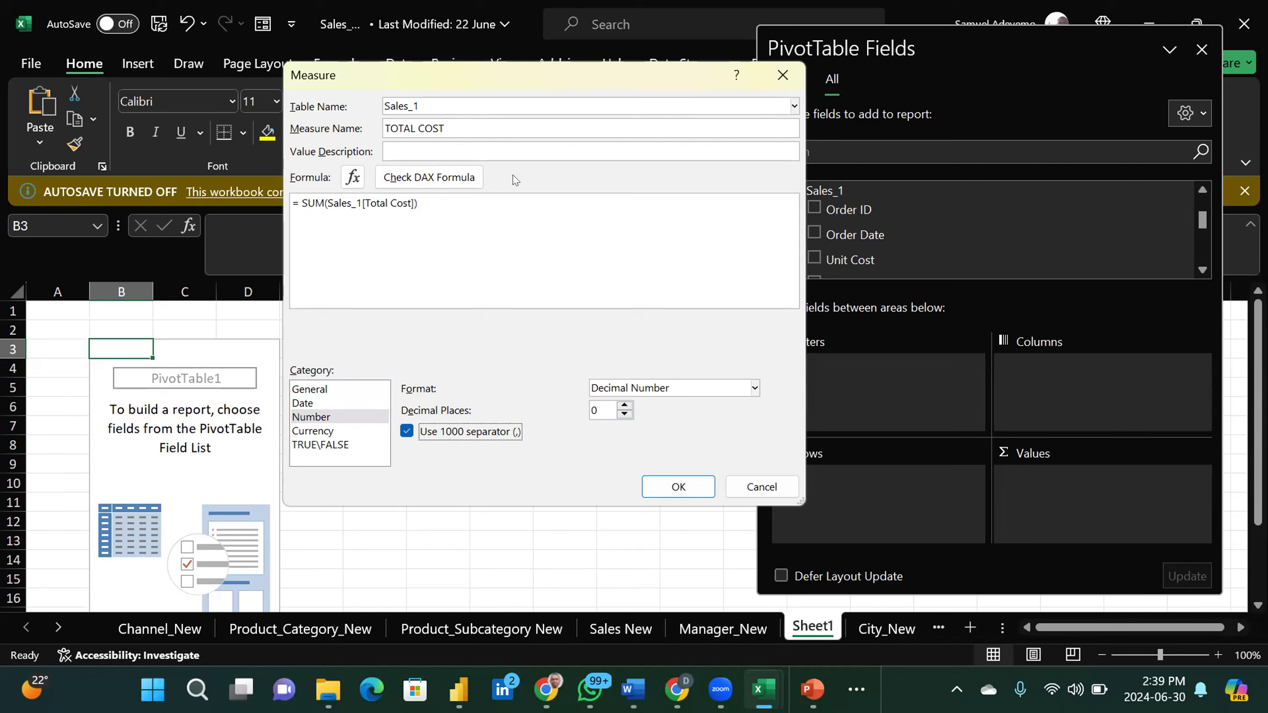
click(425, 177)
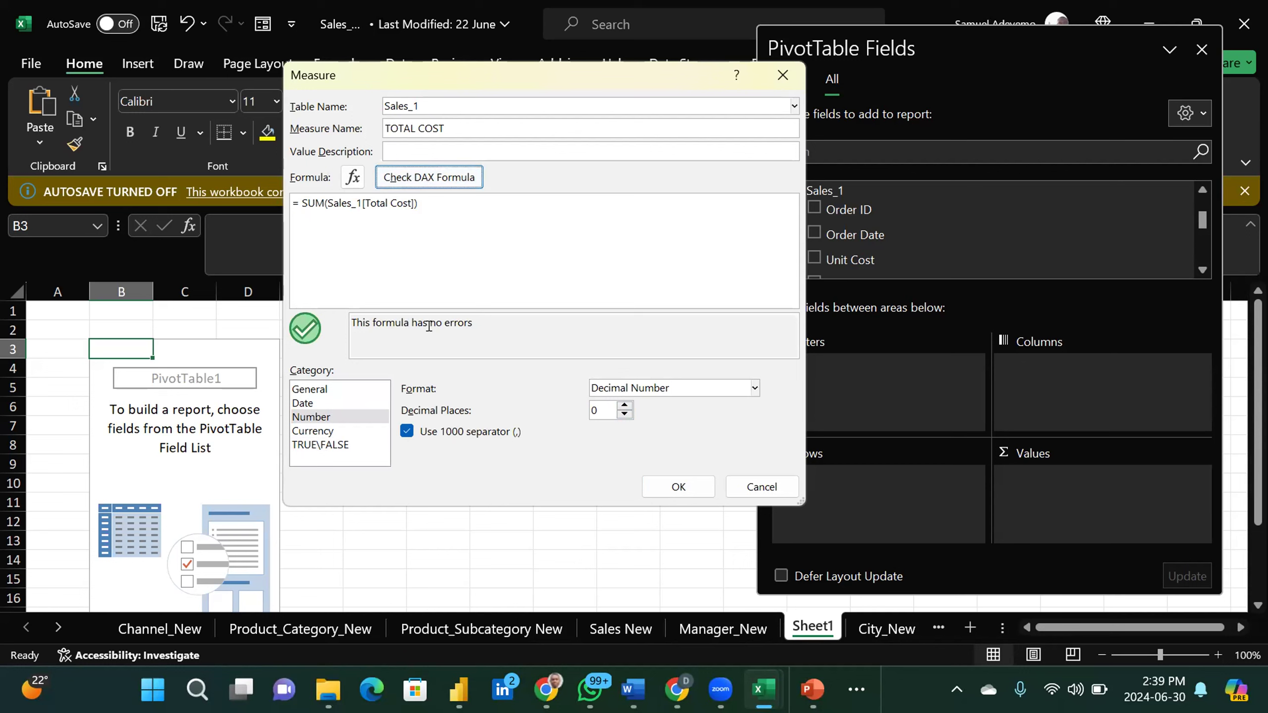
drag(474, 323, 346, 323)
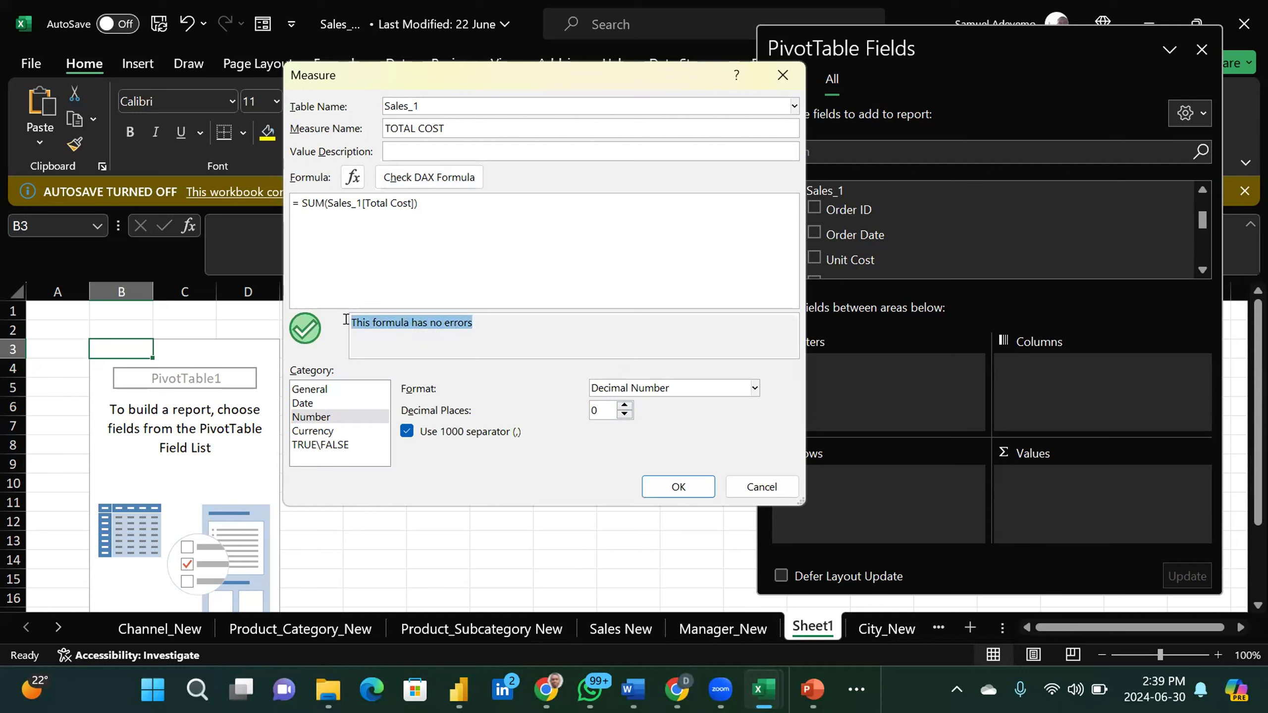
click(388, 324)
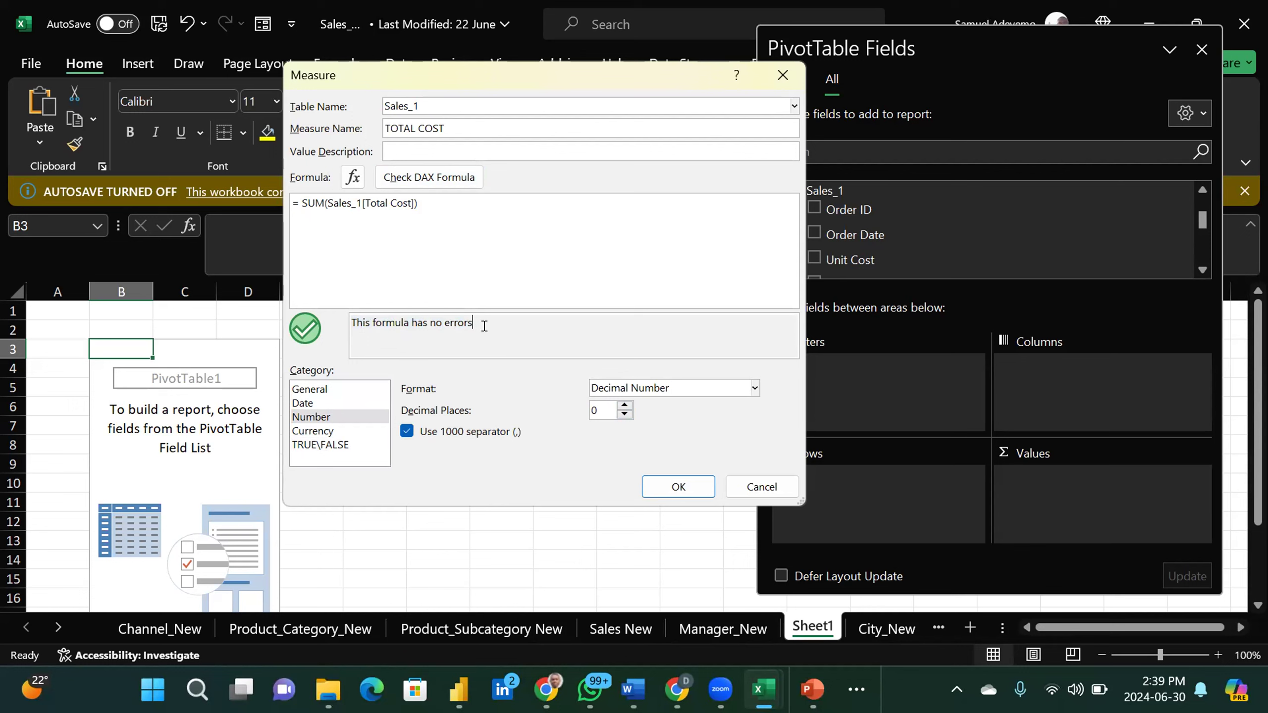
Step: Check the TOTAL COST formula with its closing parenthesis removed, and again with the parenthesis restored
click(443, 199)
key(BackSpace)
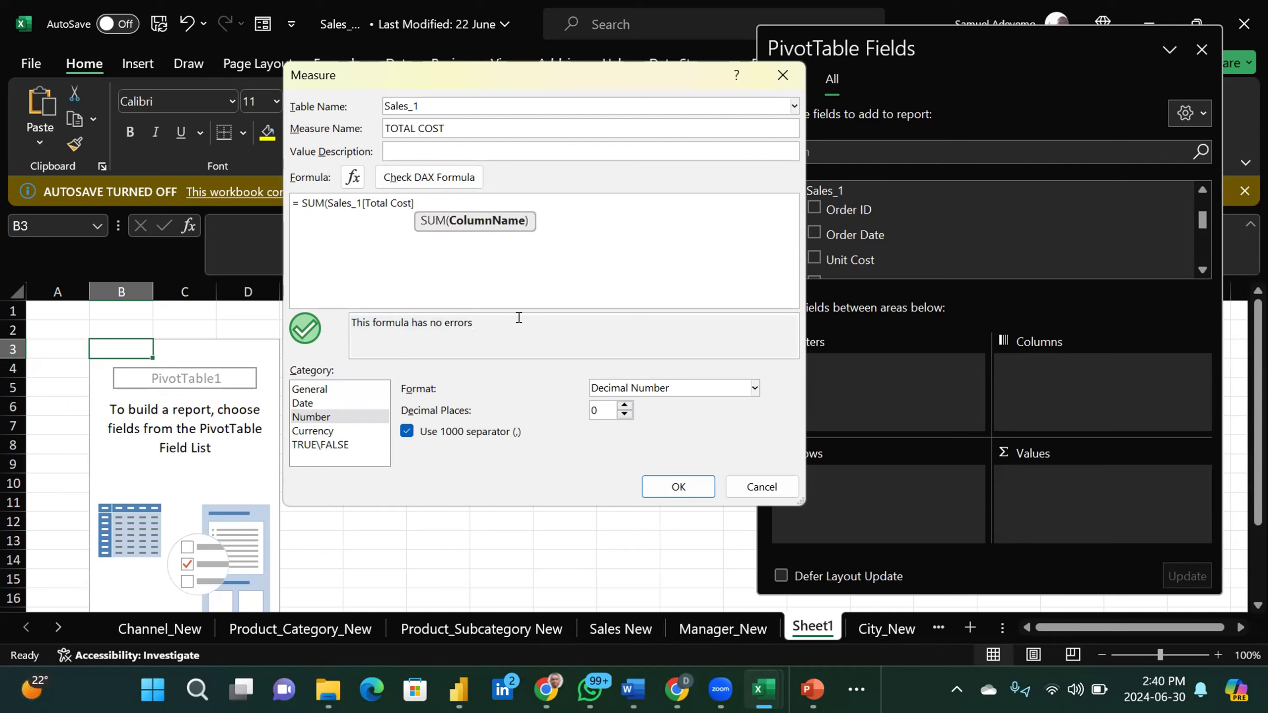
click(418, 181)
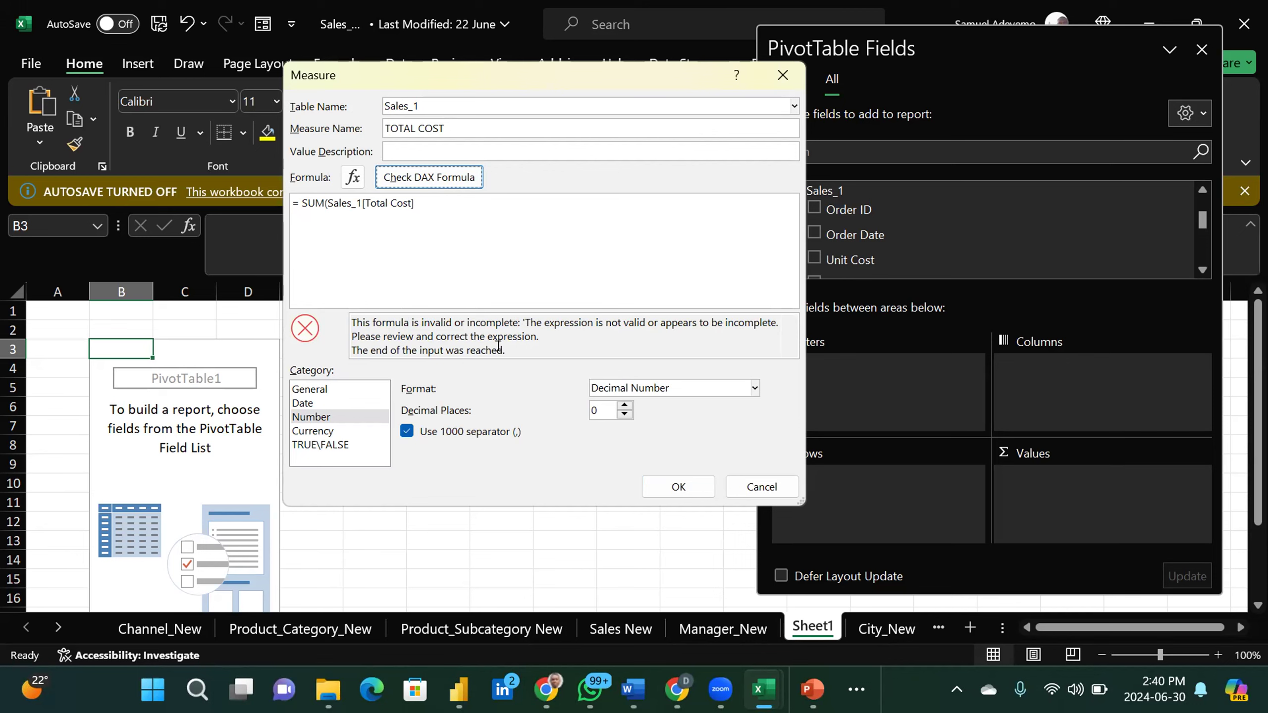
click(431, 202)
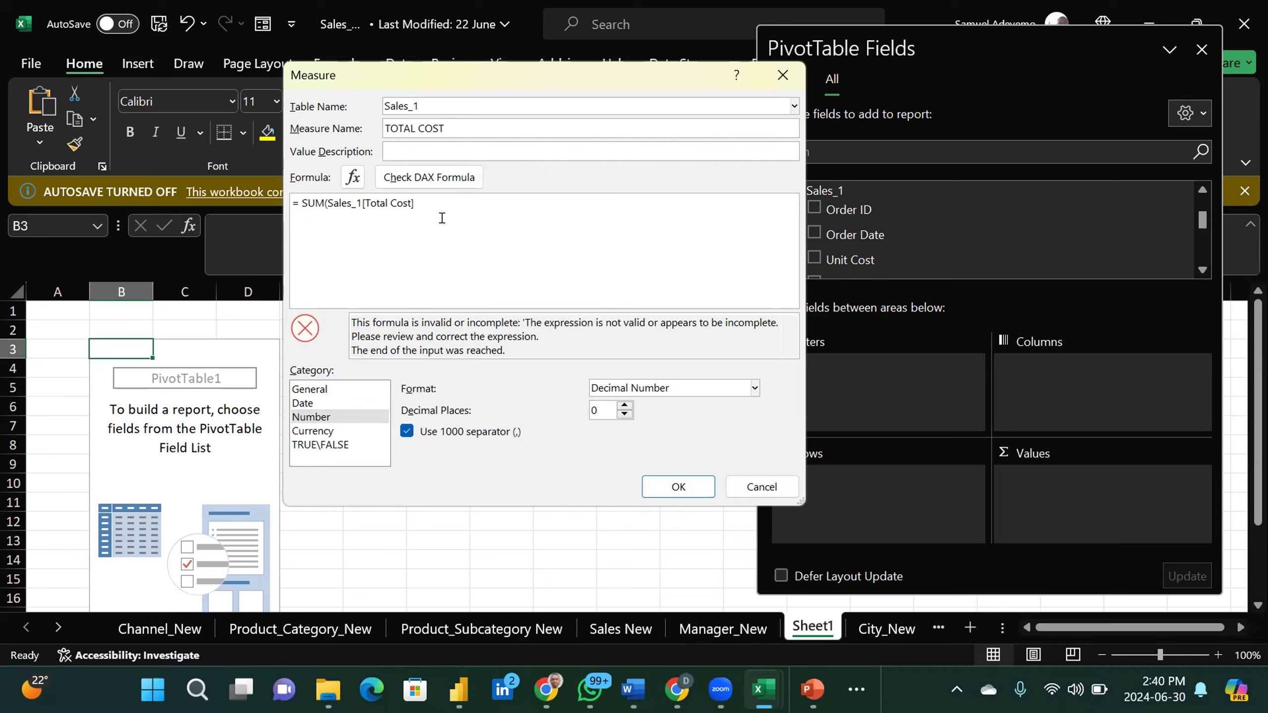
text())
click(439, 175)
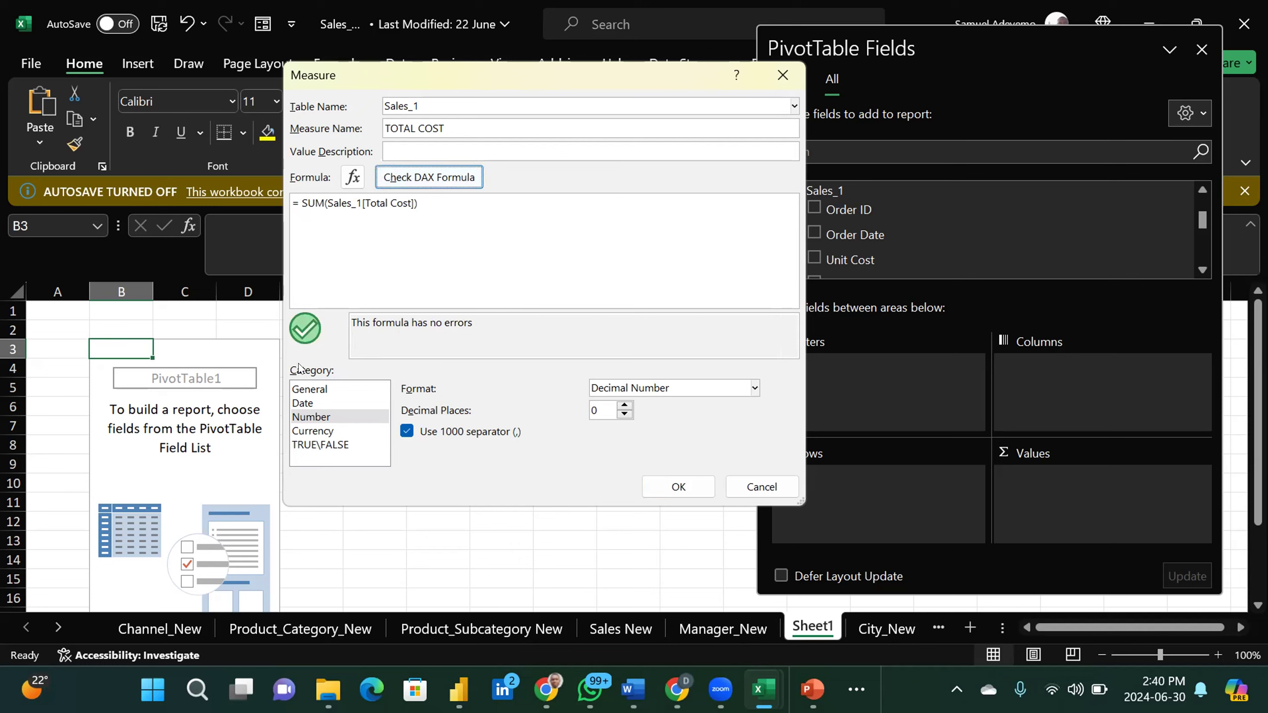
Step: Compare the measure's Date, Number, Currency and TRUE\FALSE format categories, leaving Number selected
click(320, 420)
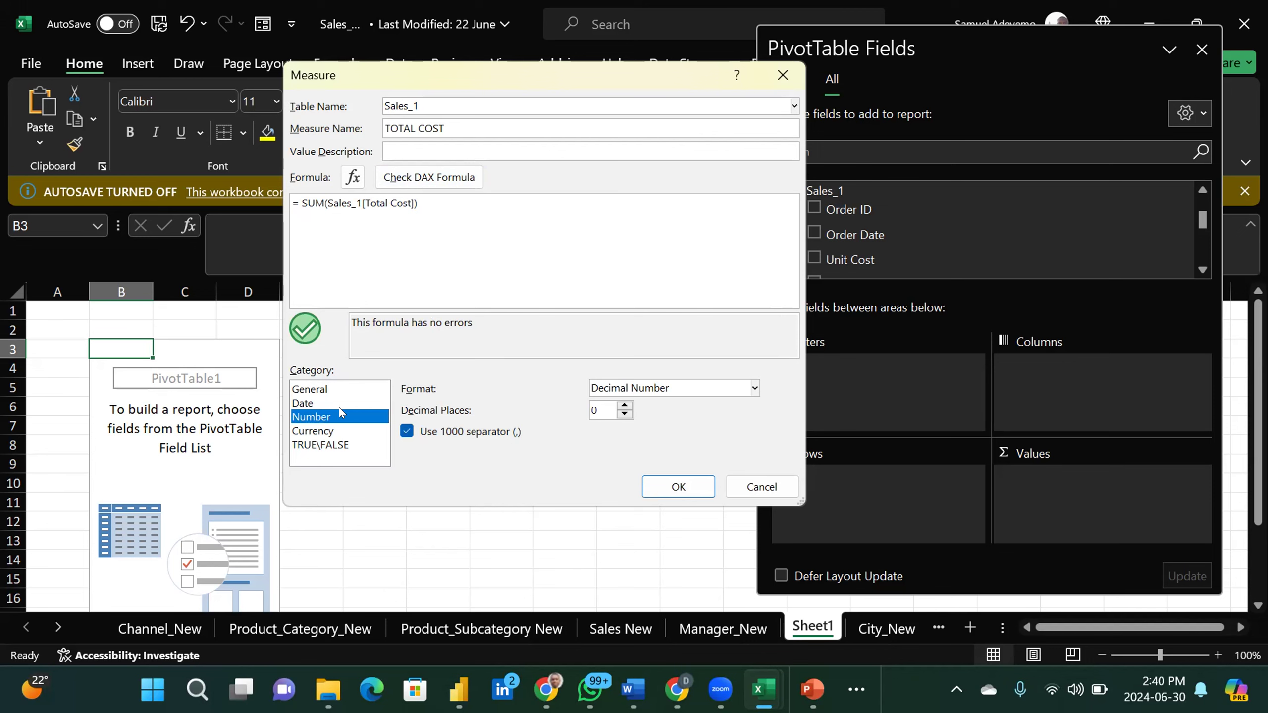
click(320, 402)
click(322, 418)
click(319, 430)
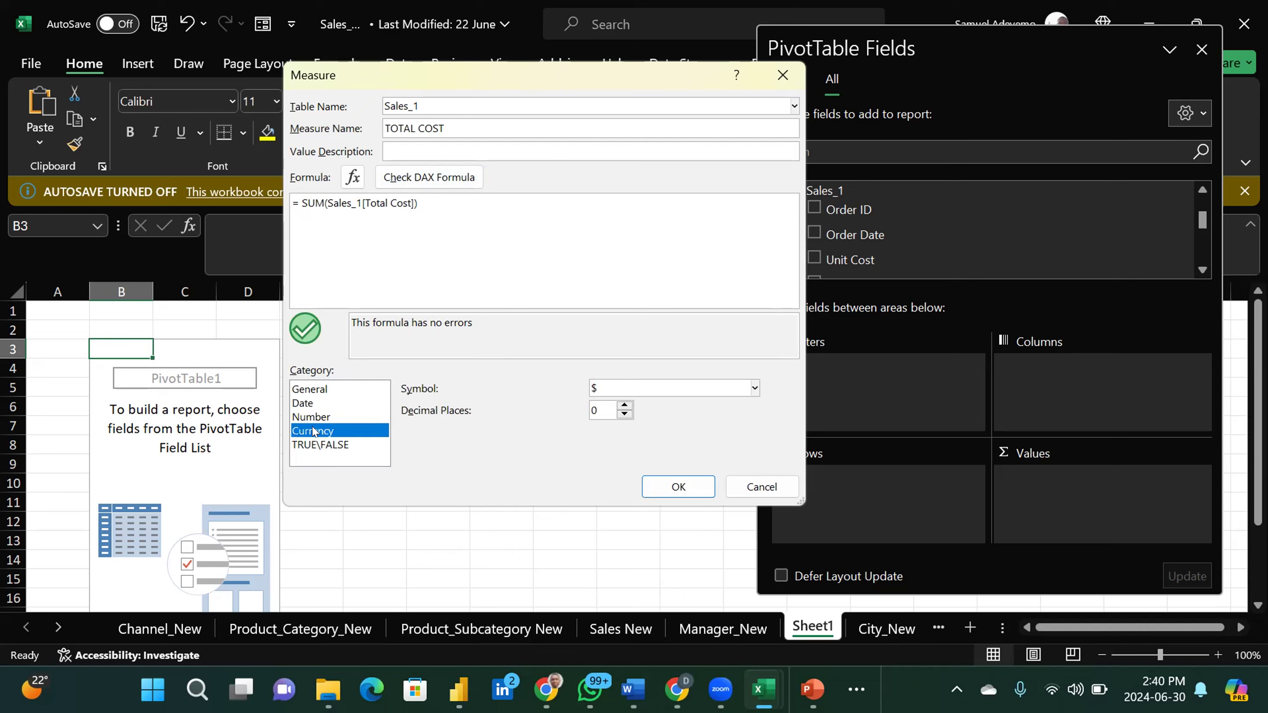
click(333, 446)
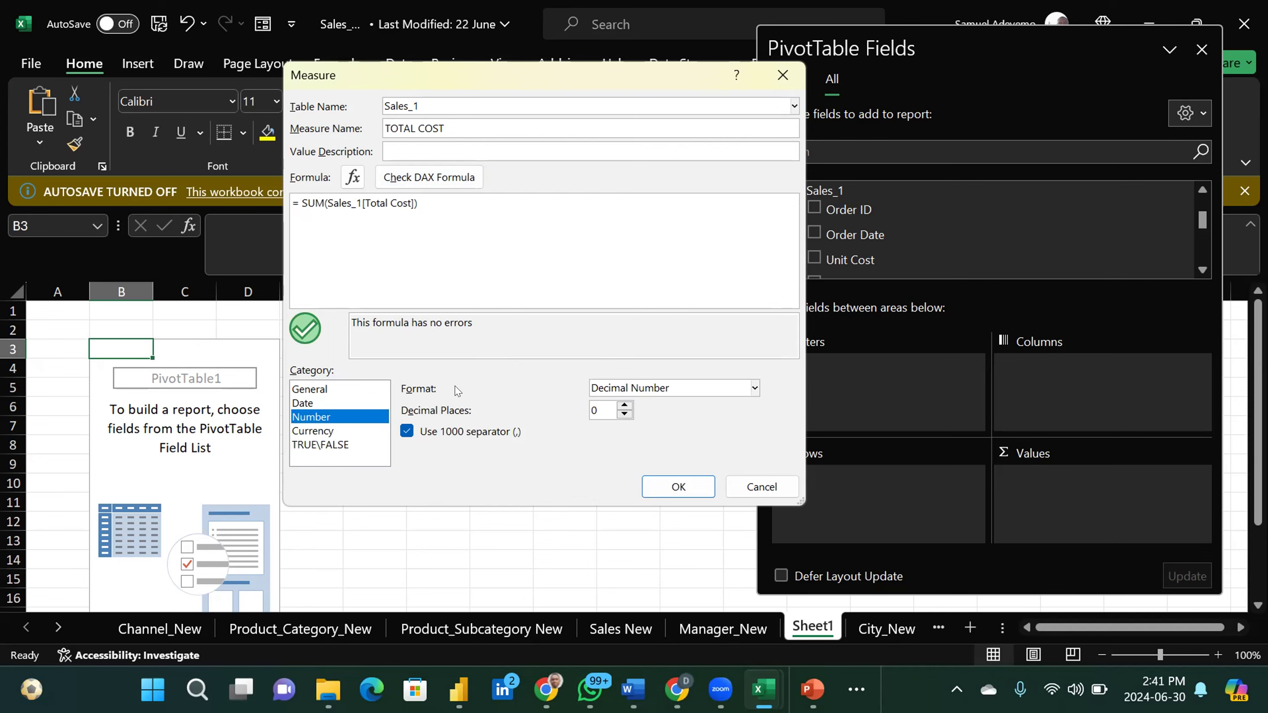
Step: Rename the measure to TOTAL COST - and create it in the Sales_1 table
click(658, 488)
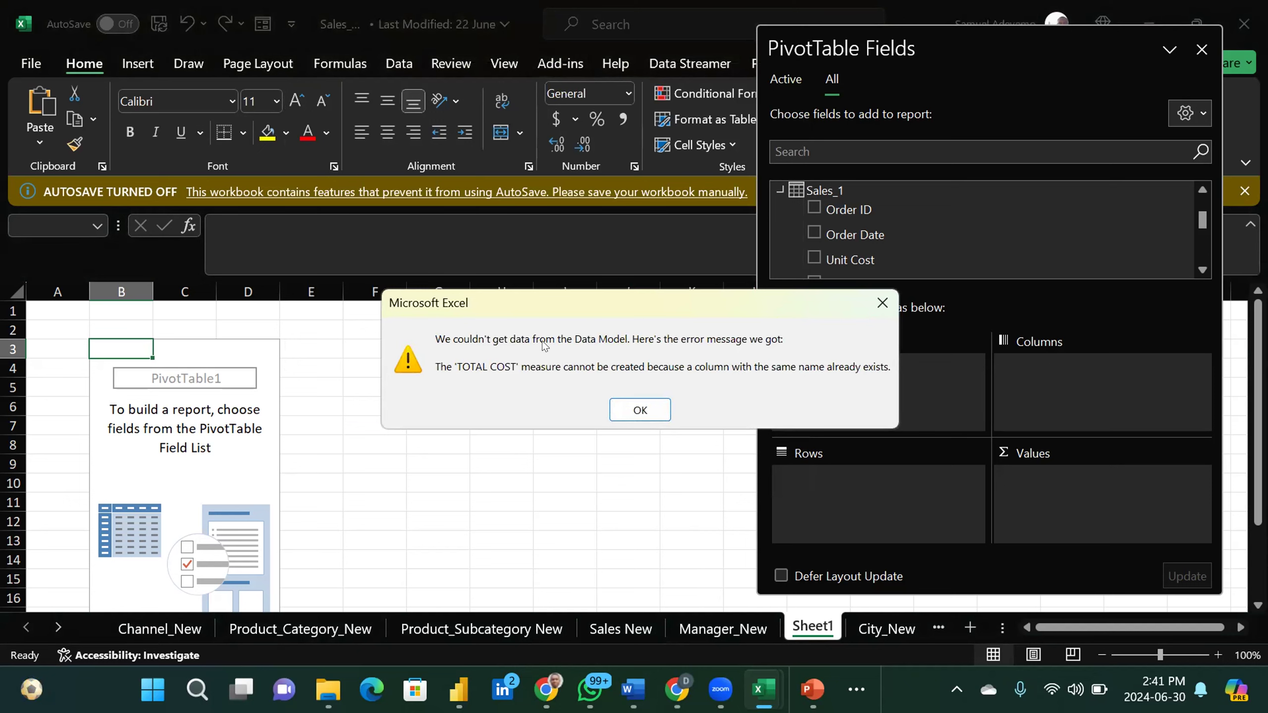
click(639, 410)
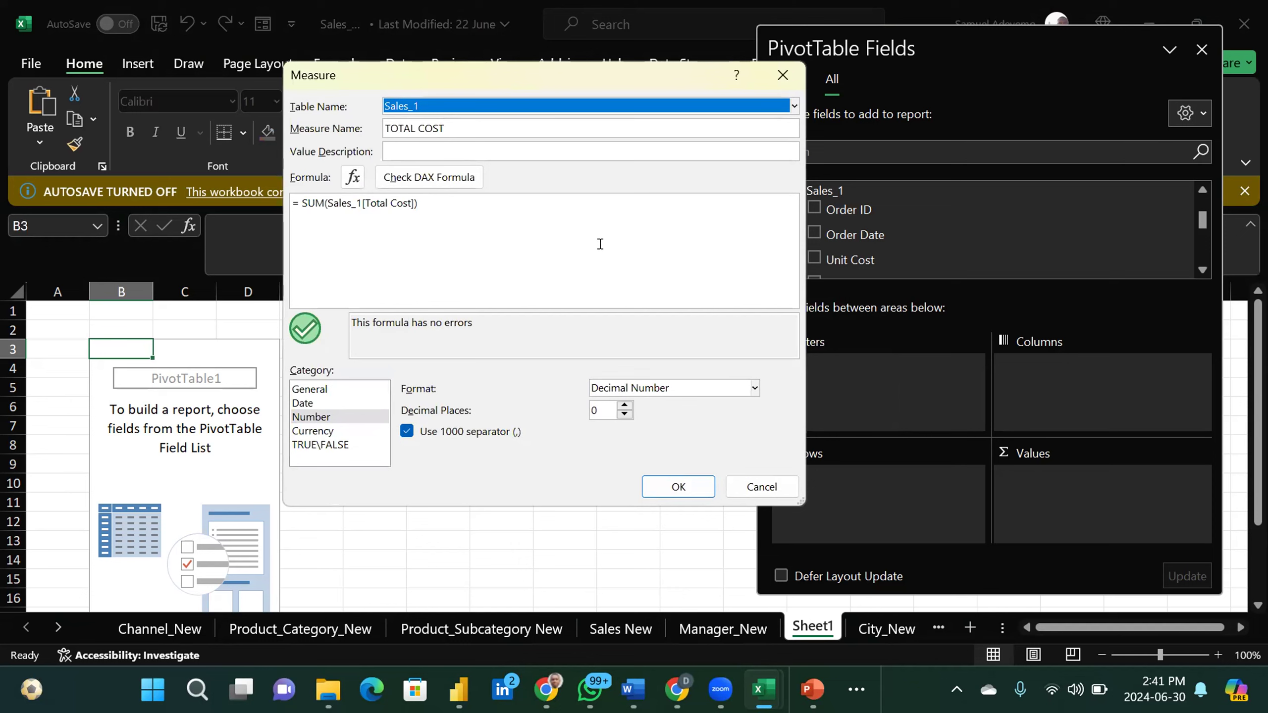
click(484, 116)
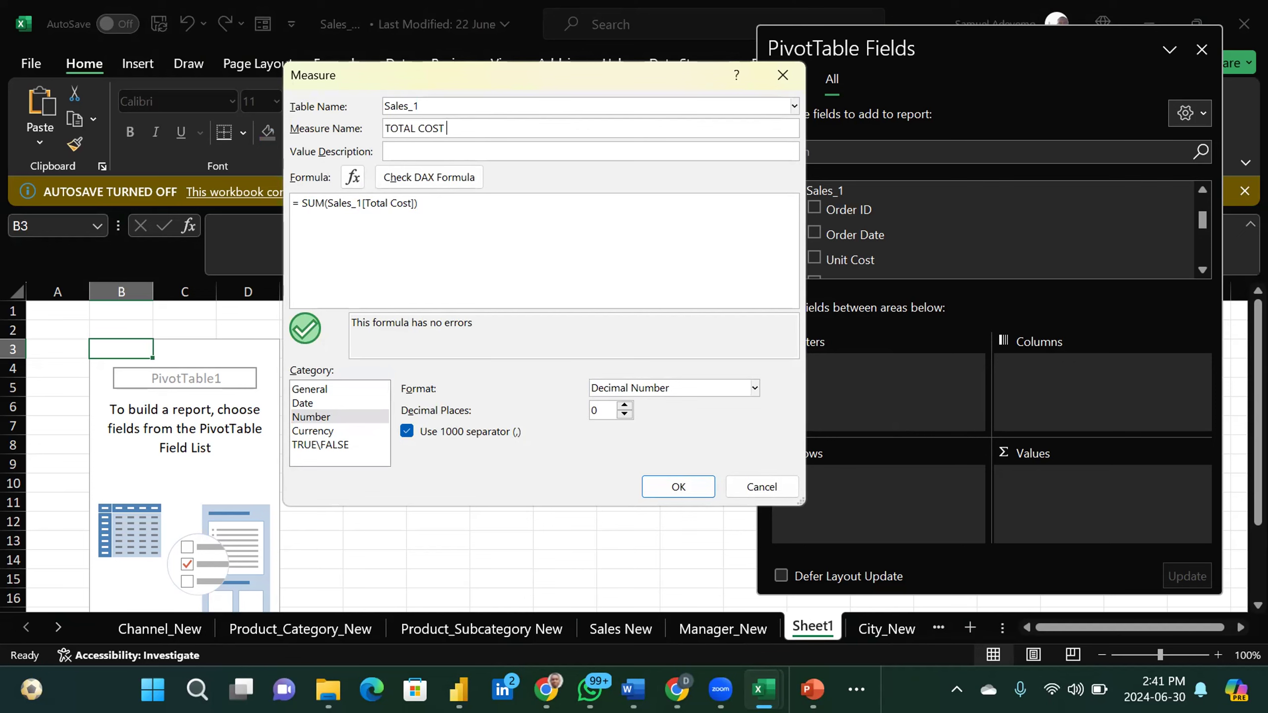
click(514, 230)
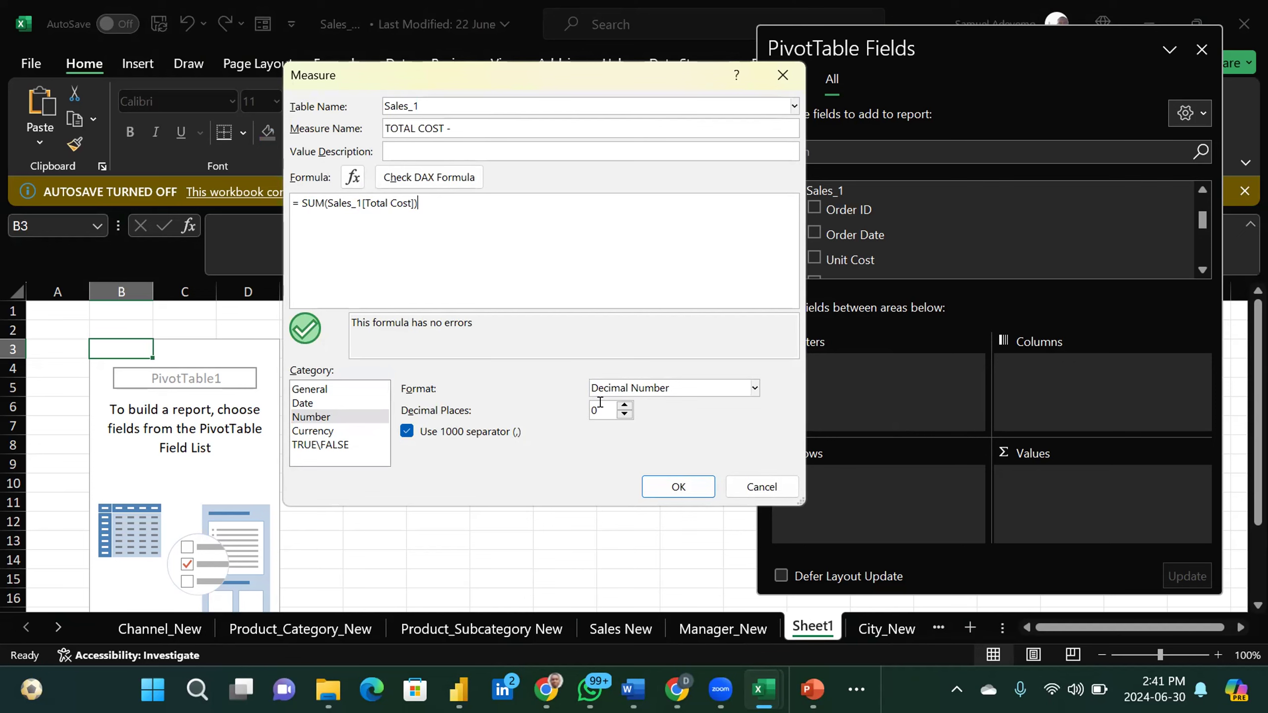
click(671, 483)
click(671, 483)
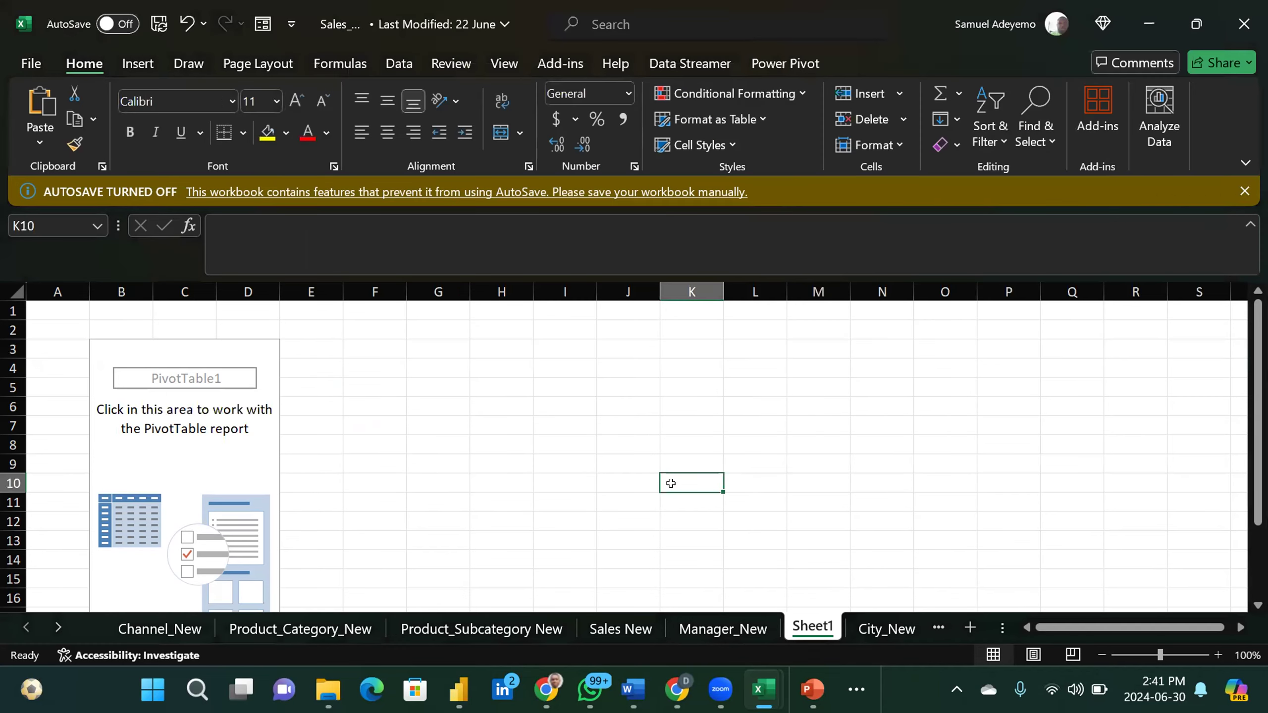
Step: Find the TOTAL COST - measure under Sales_1 and add it to the PivotTable's values
click(100, 345)
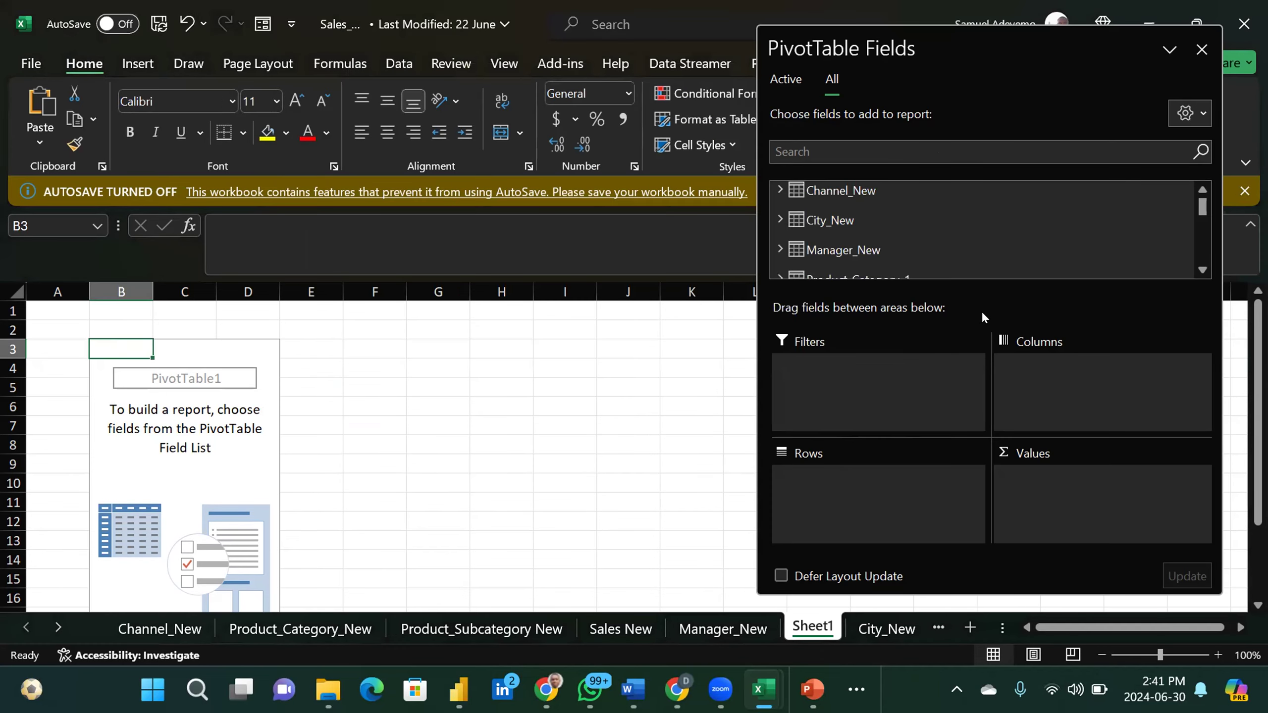
click(1203, 270)
click(1203, 270)
click(1204, 270)
click(1204, 270)
click(1203, 270)
click(1203, 271)
click(1203, 270)
click(1203, 270)
click(1204, 270)
click(1204, 270)
click(1203, 270)
click(1203, 270)
click(1204, 270)
click(1204, 270)
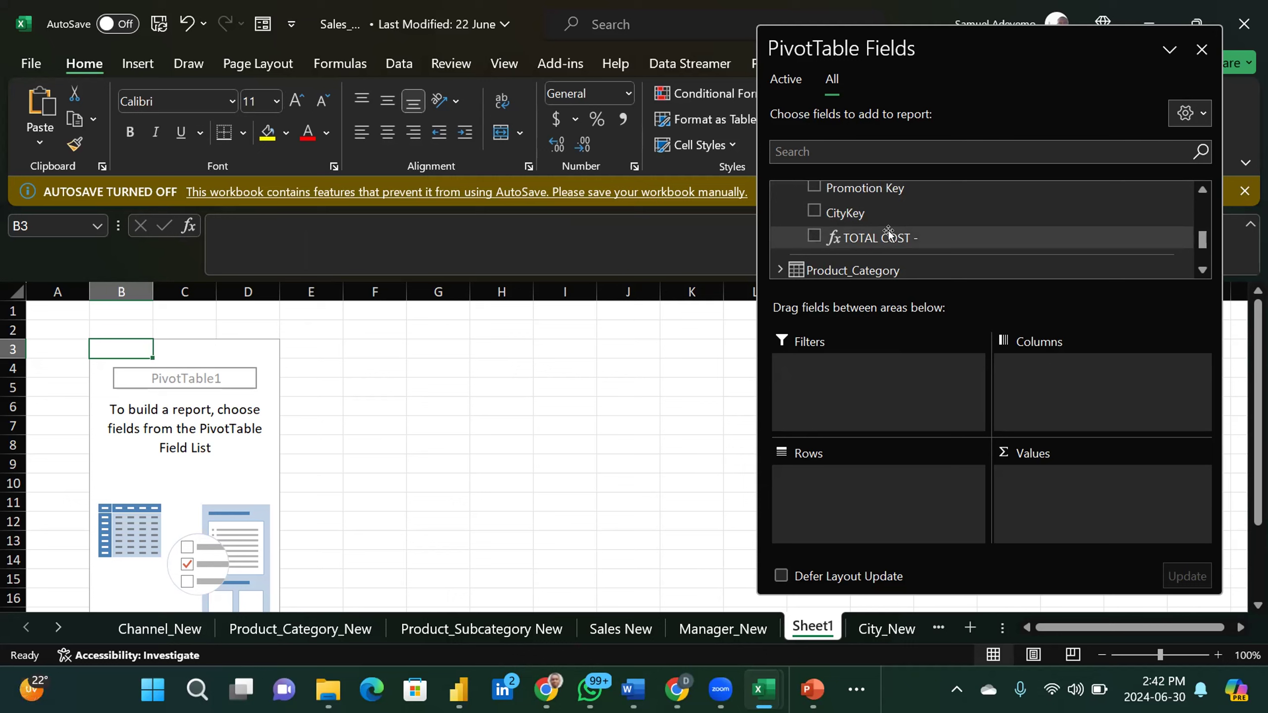
click(814, 236)
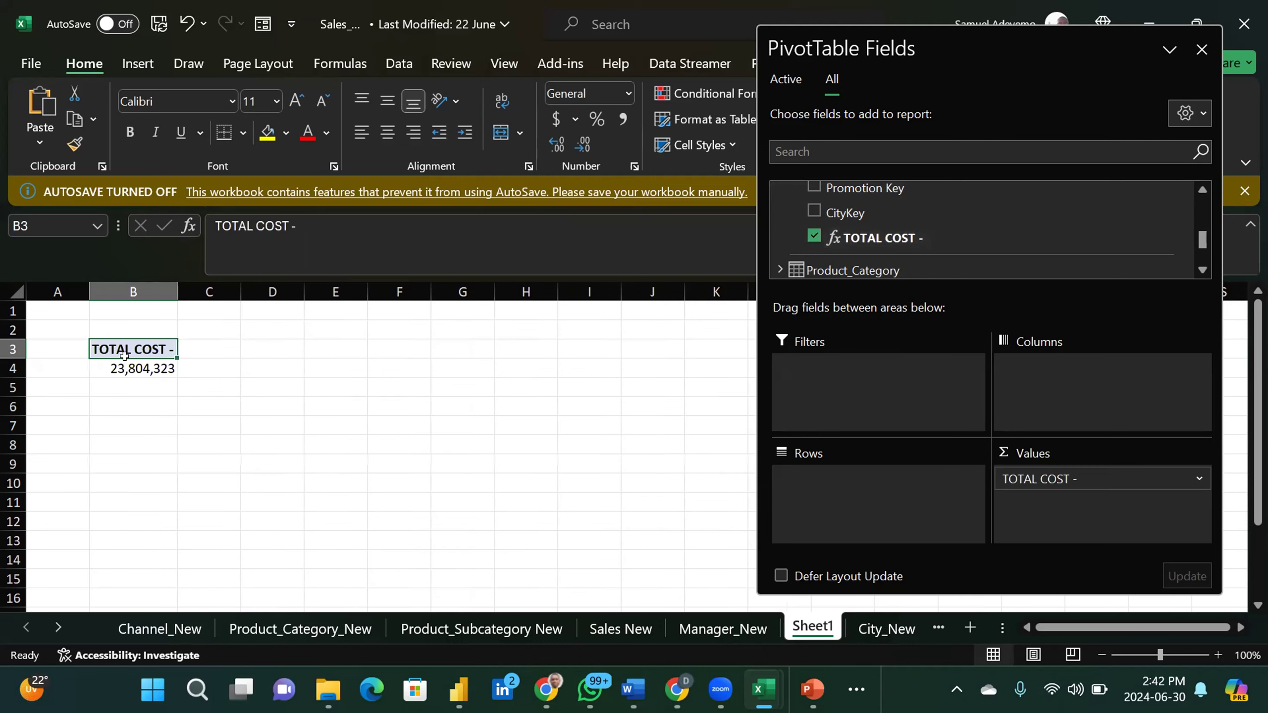
Step: Remove the TOTAL COST - measure from the PivotTable, add it back and reselect the PivotTable
click(838, 239)
drag(847, 238, 112, 346)
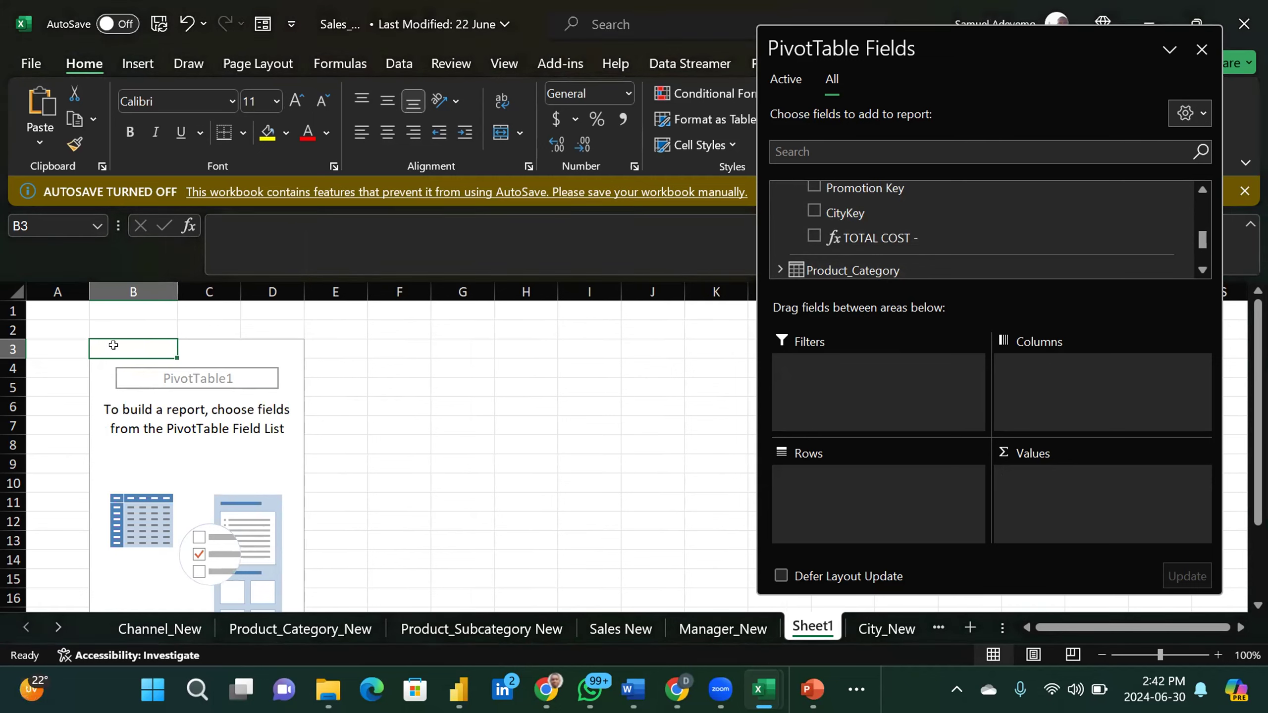
click(814, 237)
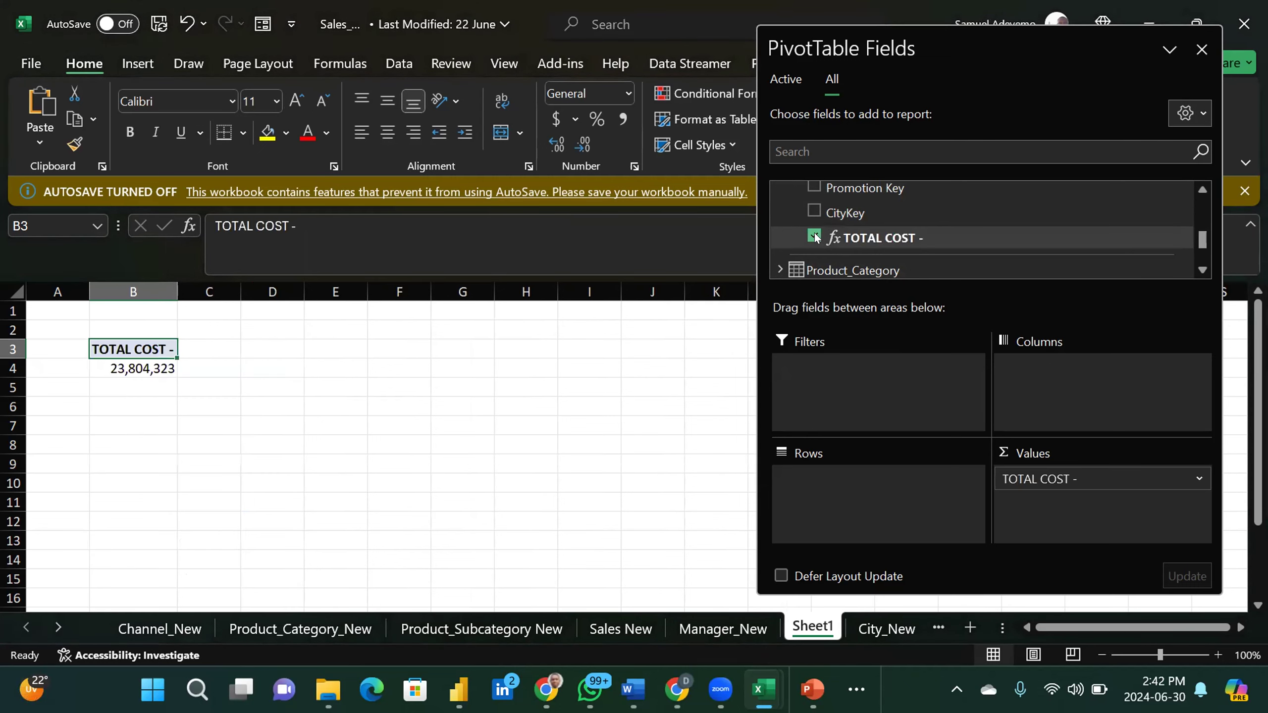
click(207, 345)
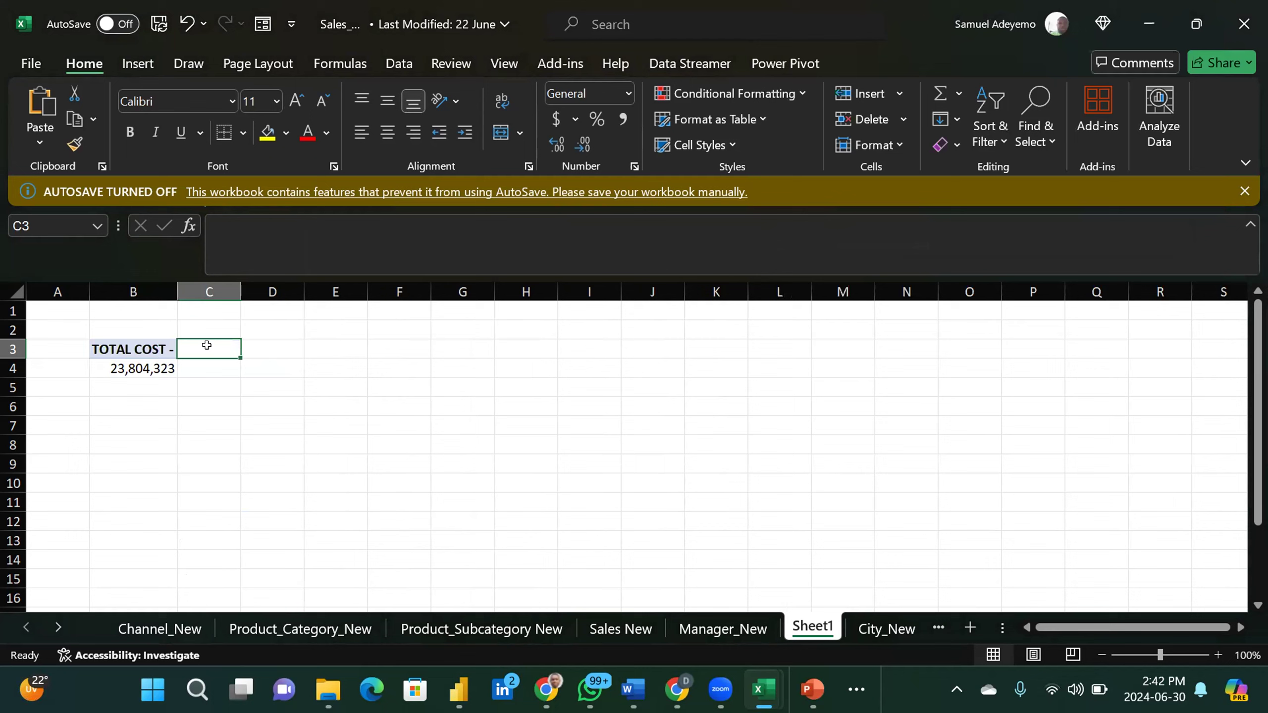
click(134, 346)
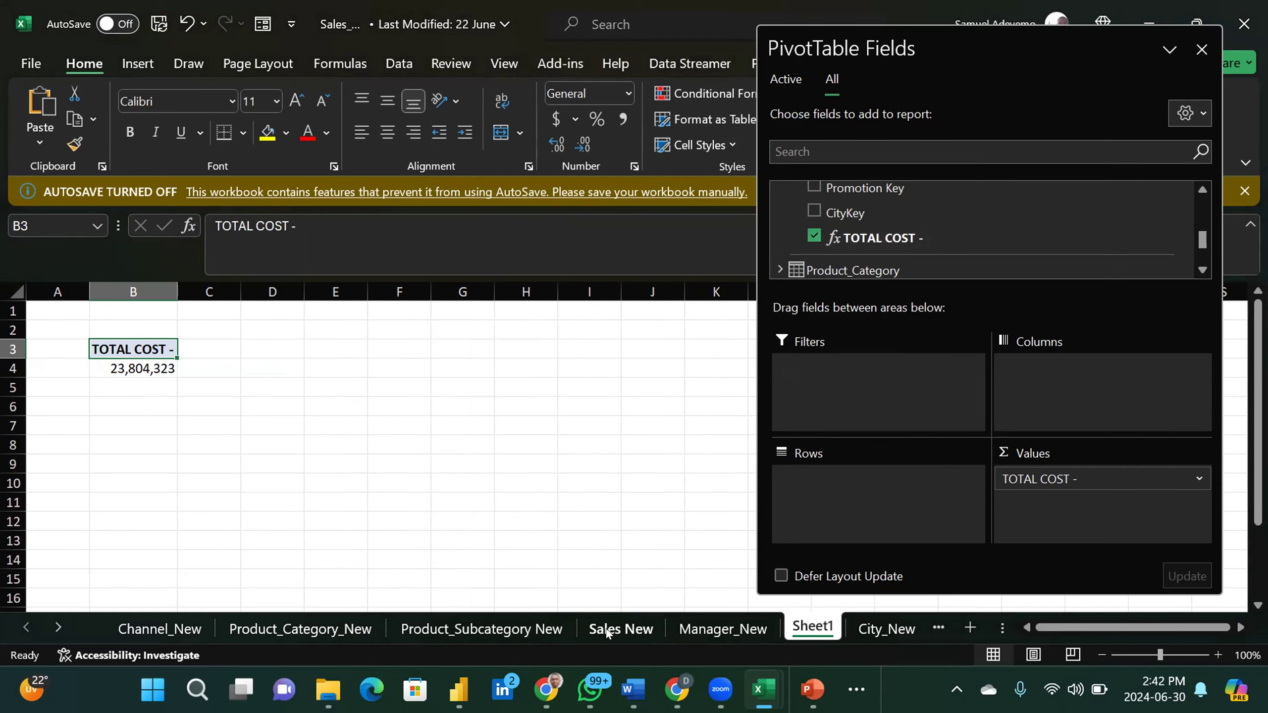
Step: Select the whole Total Cost column on the Sales New sheet to compare its sum with the measure
click(607, 631)
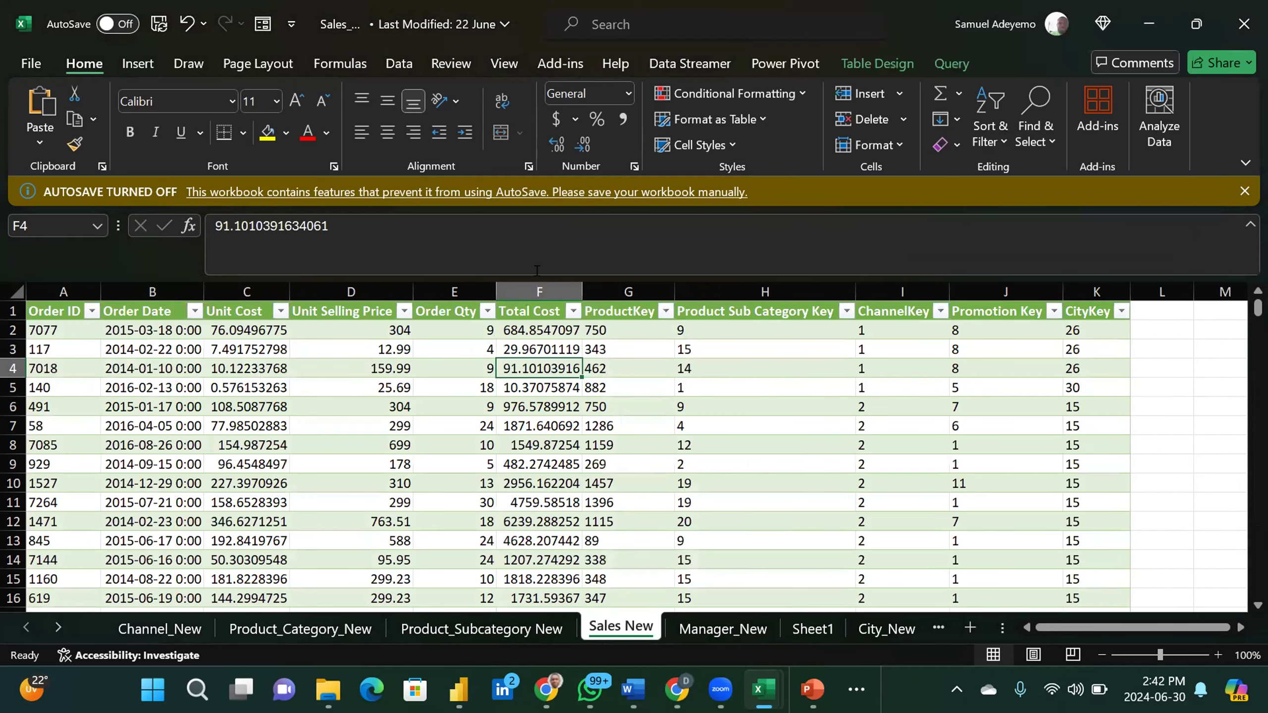
click(521, 273)
key(Escape)
click(520, 276)
click(640, 351)
click(527, 276)
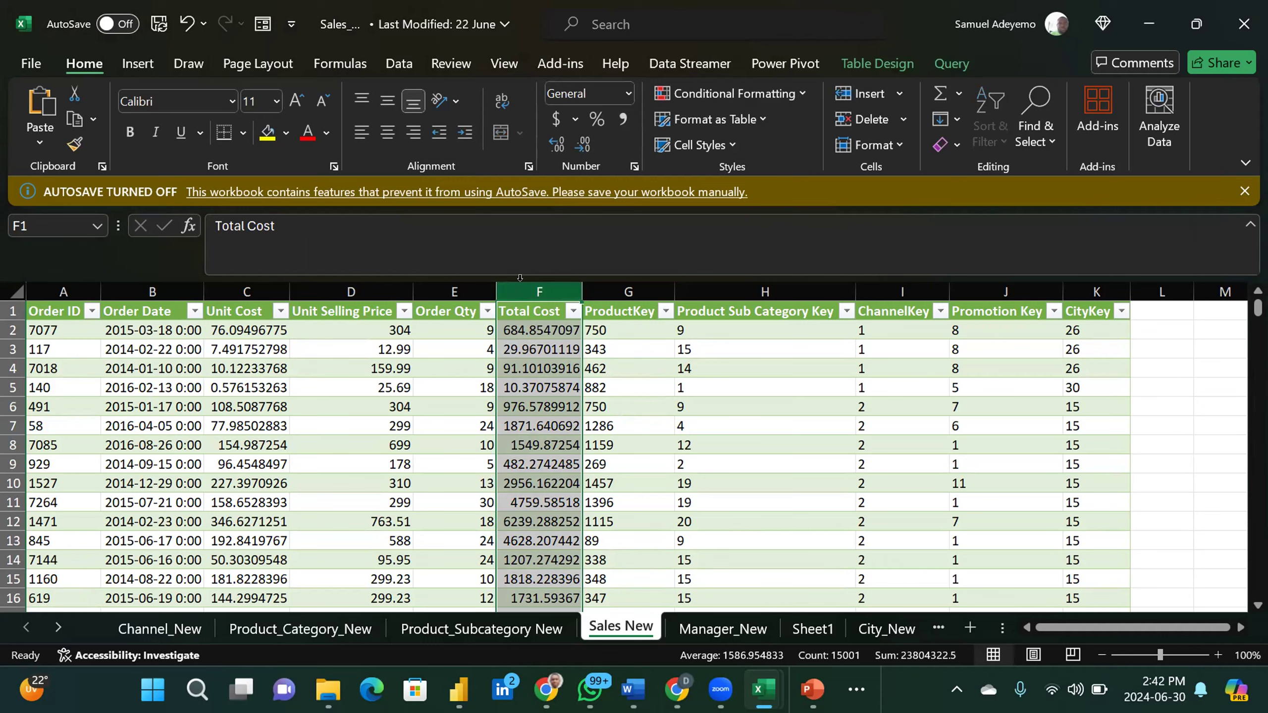
Step: Examine the Unit Selling Price and Order Qty columns as inputs for a sales measure
click(453, 399)
click(335, 358)
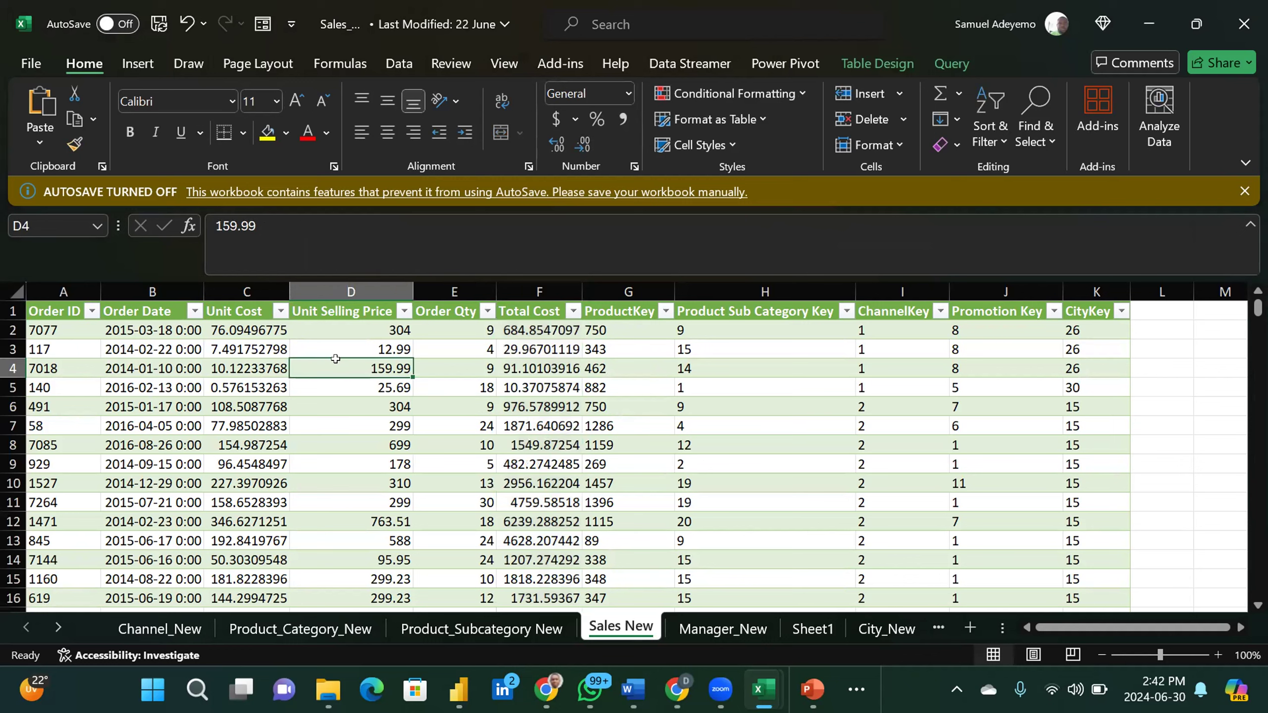
click(335, 309)
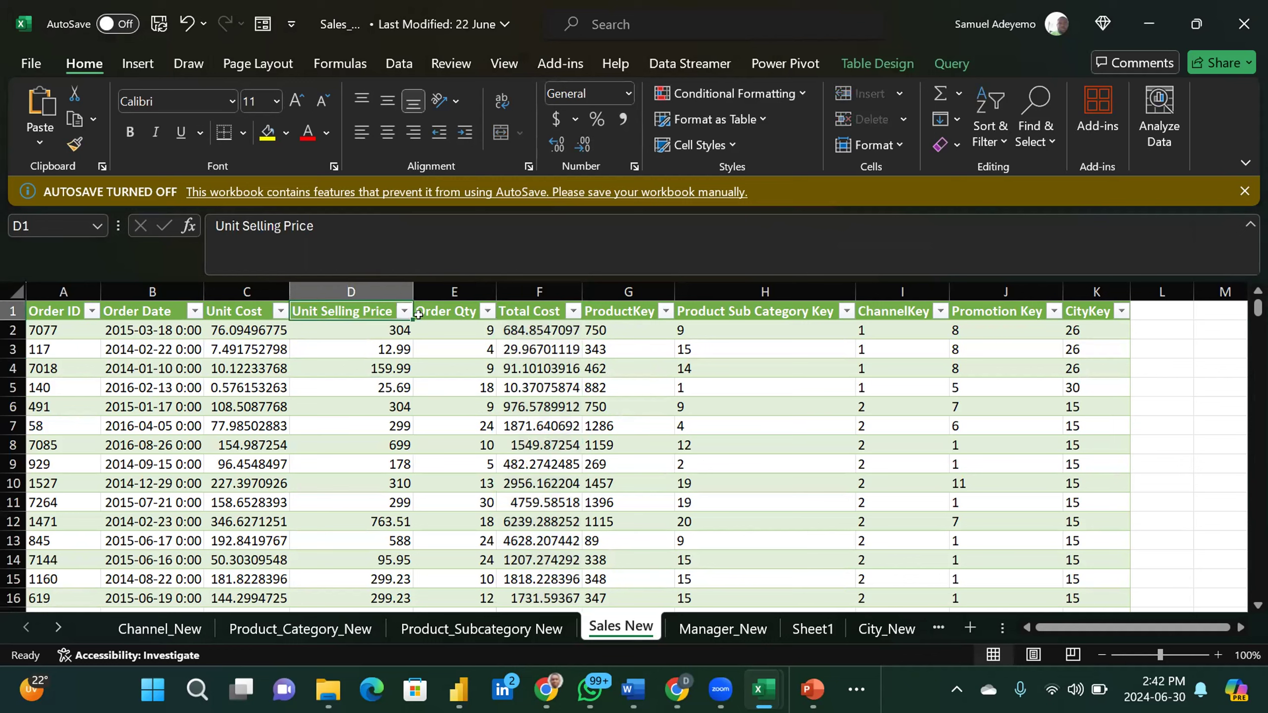
click(441, 312)
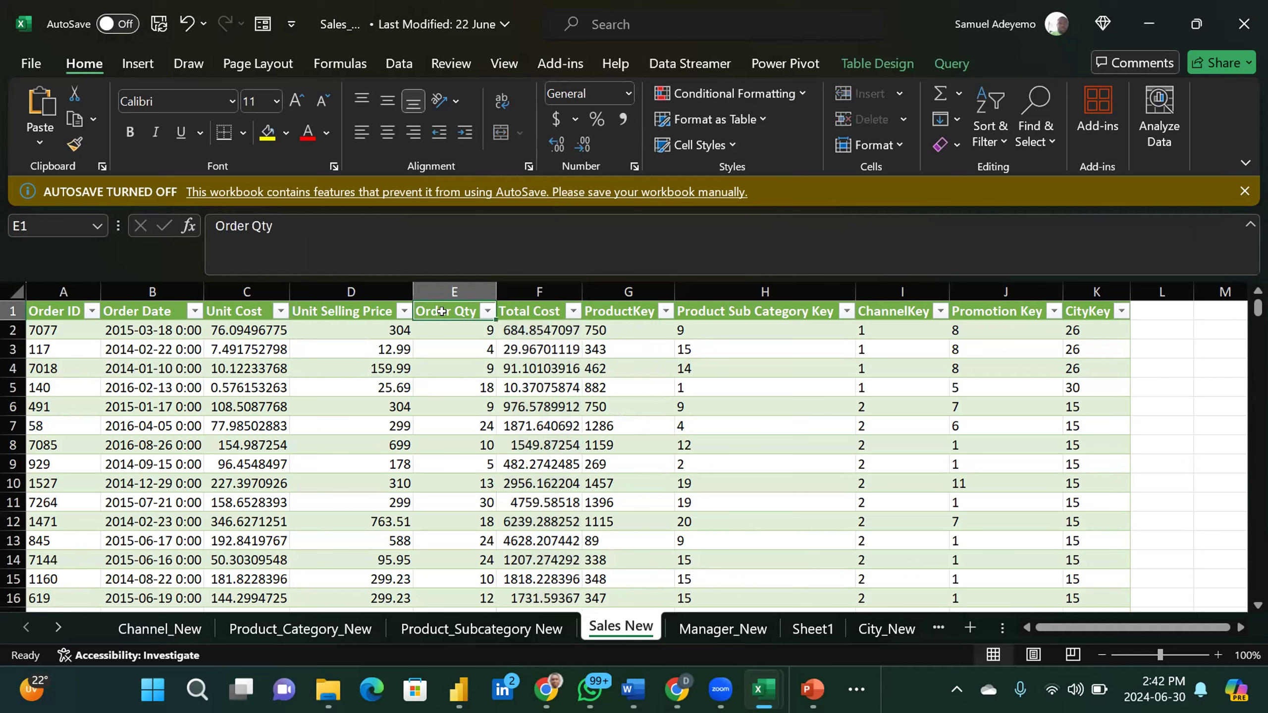
click(325, 300)
click(343, 306)
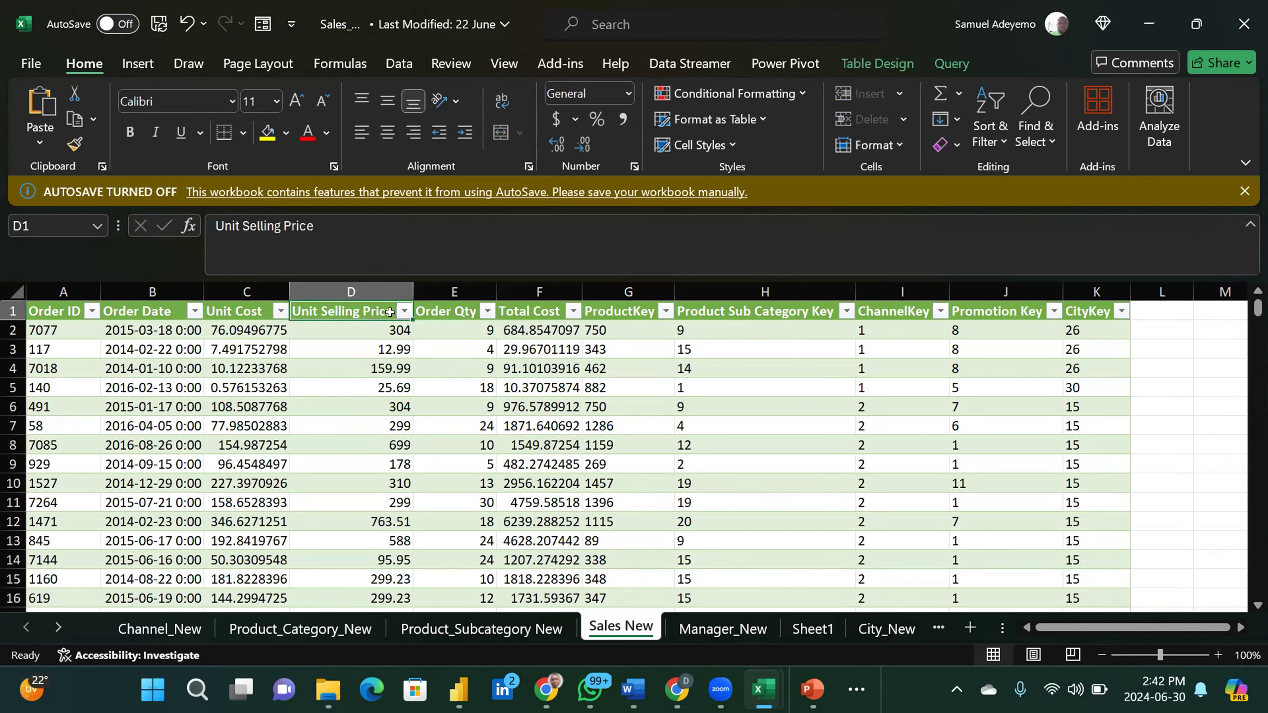
click(442, 312)
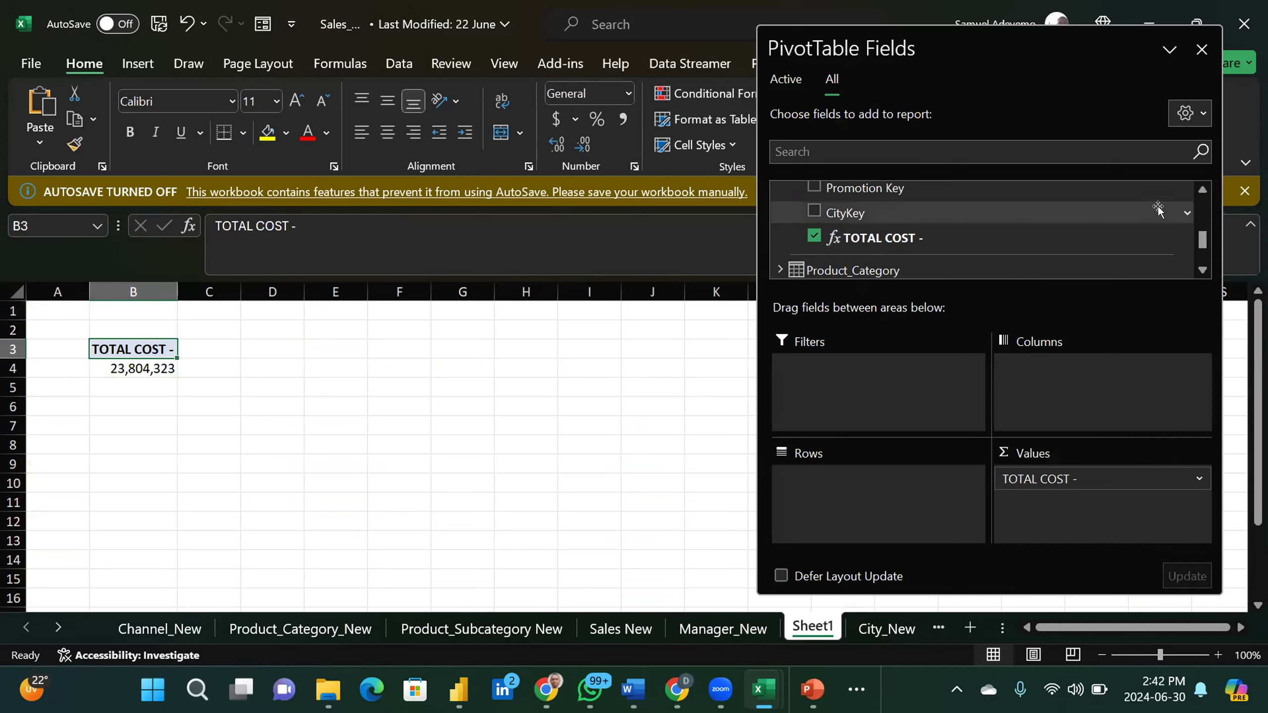
right_click(952, 199)
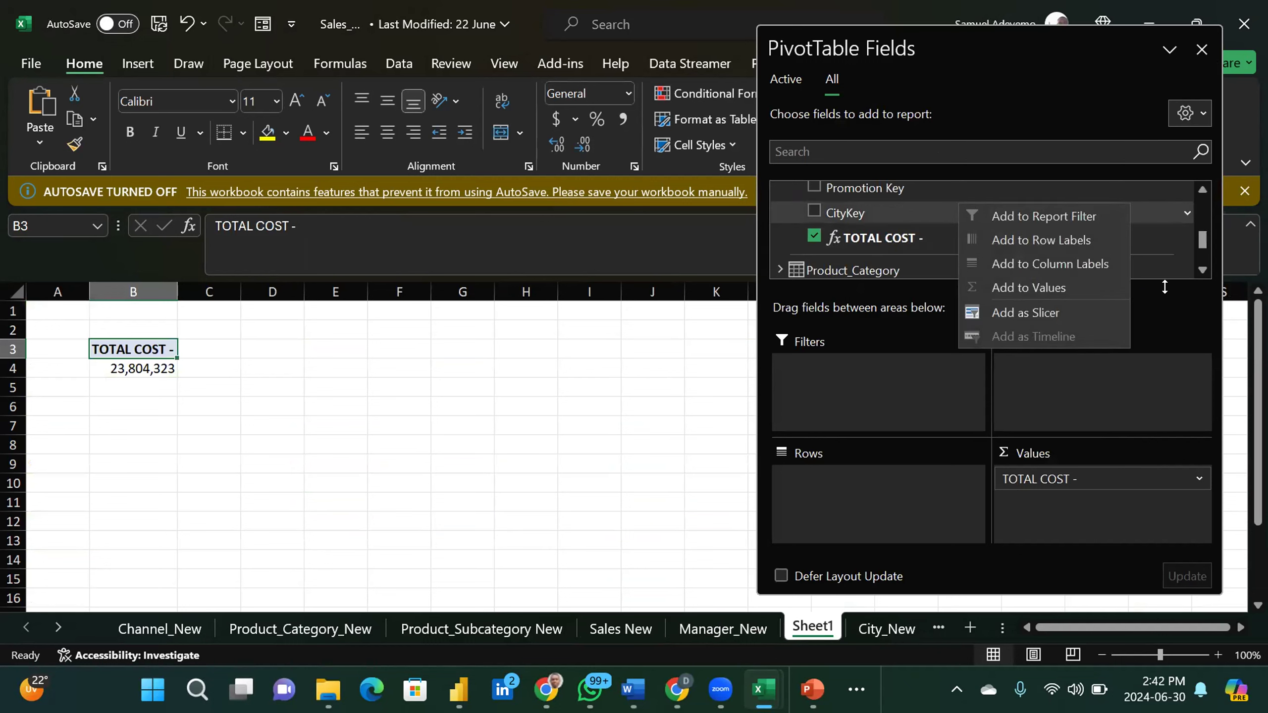
click(1203, 238)
mouse_move(1203, 238)
mouse_down()
mouse_move(1203, 205)
mouse_move(1202, 219)
mouse_up()
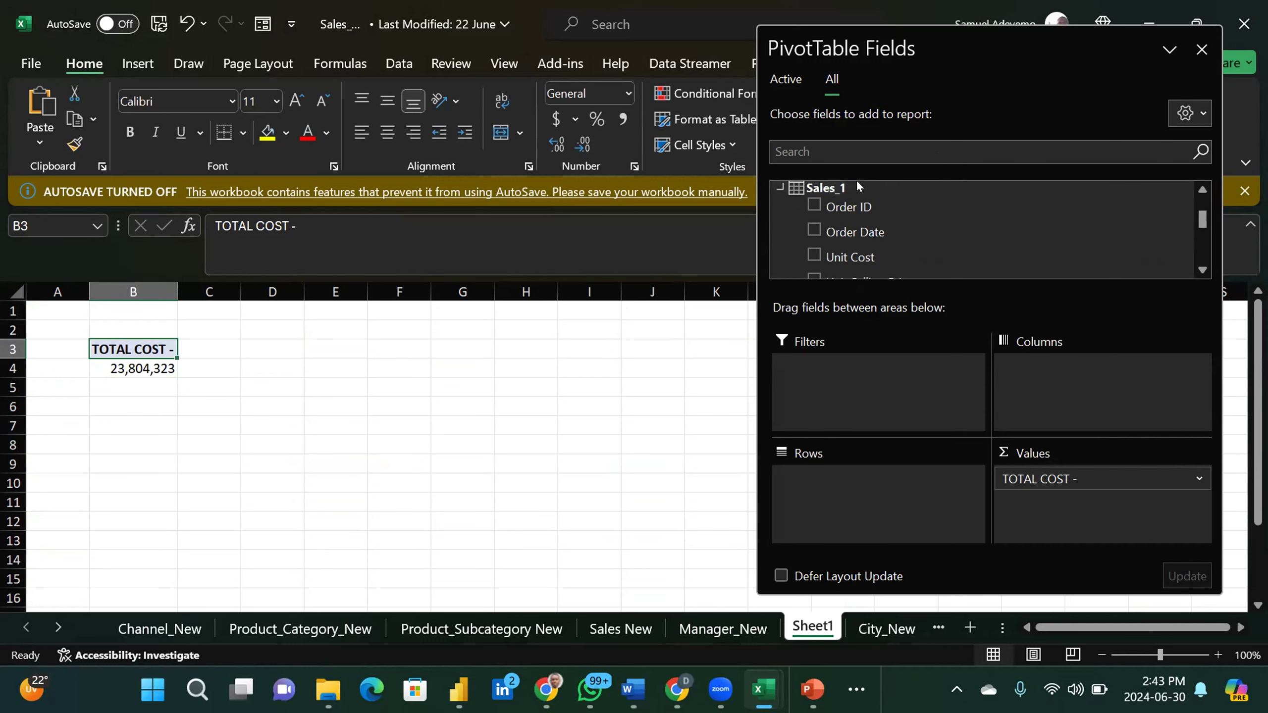
double_click(840, 188)
right_click(840, 187)
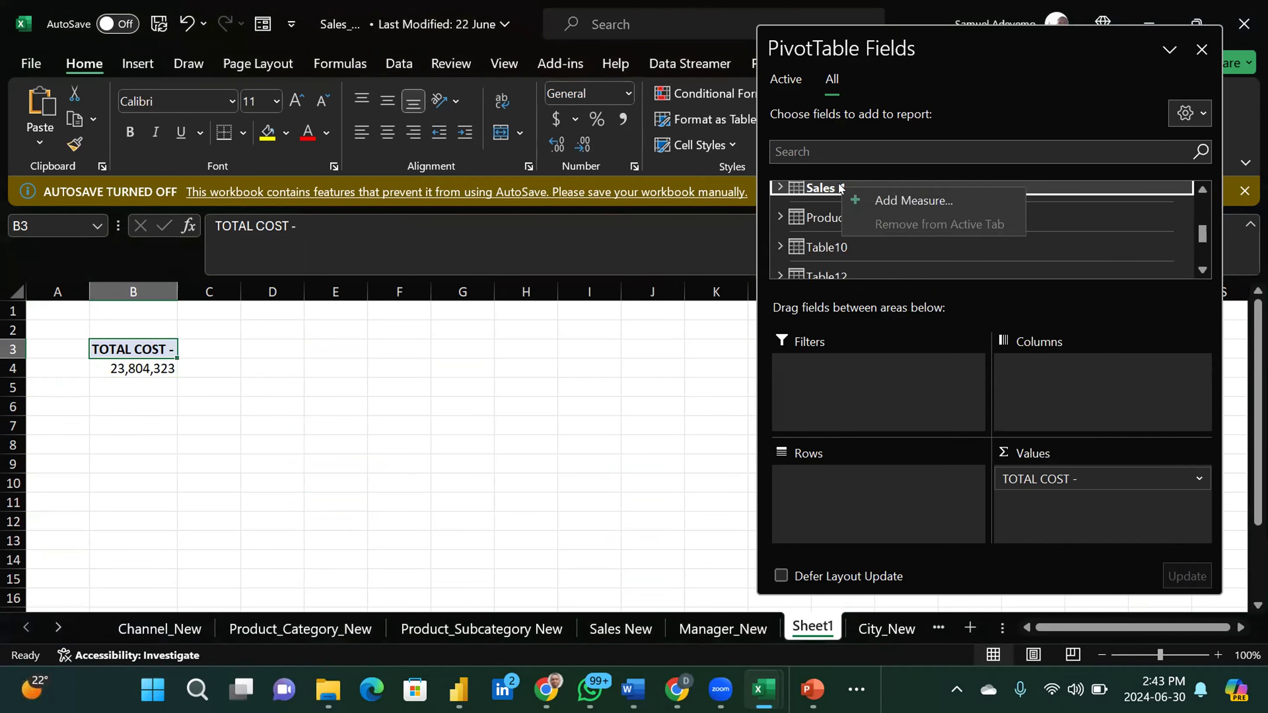
click(877, 199)
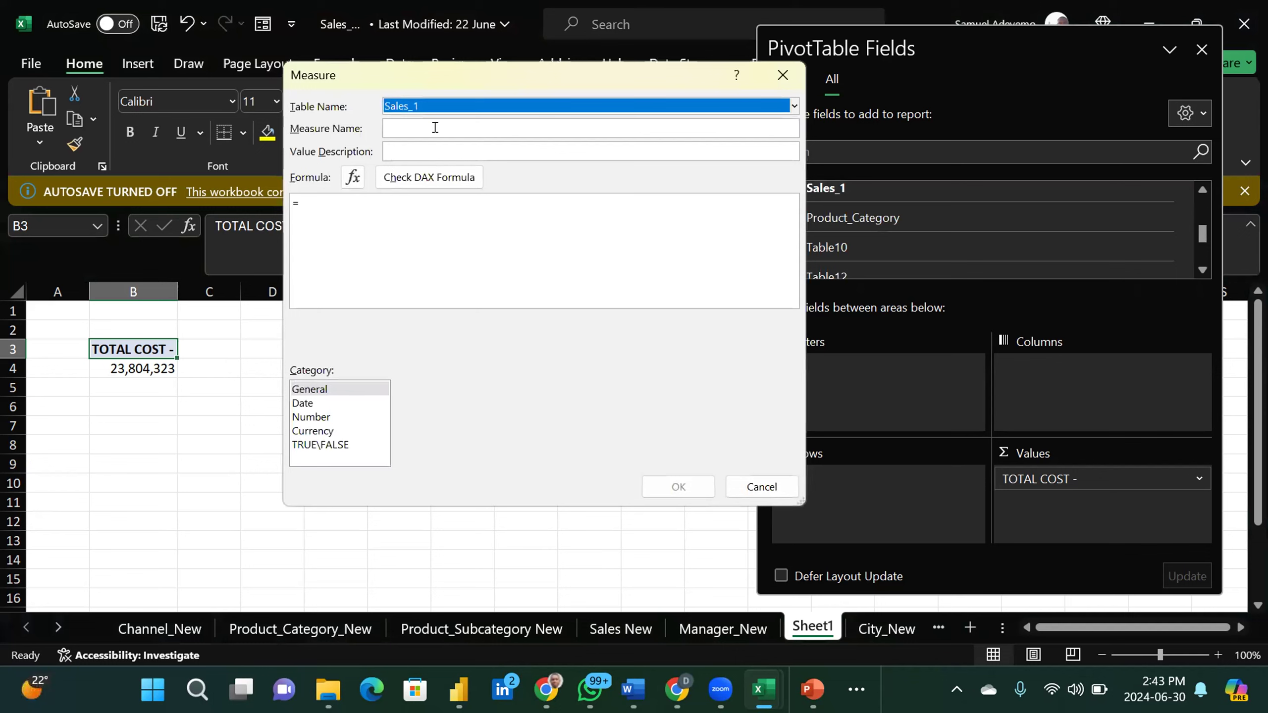
click(415, 125)
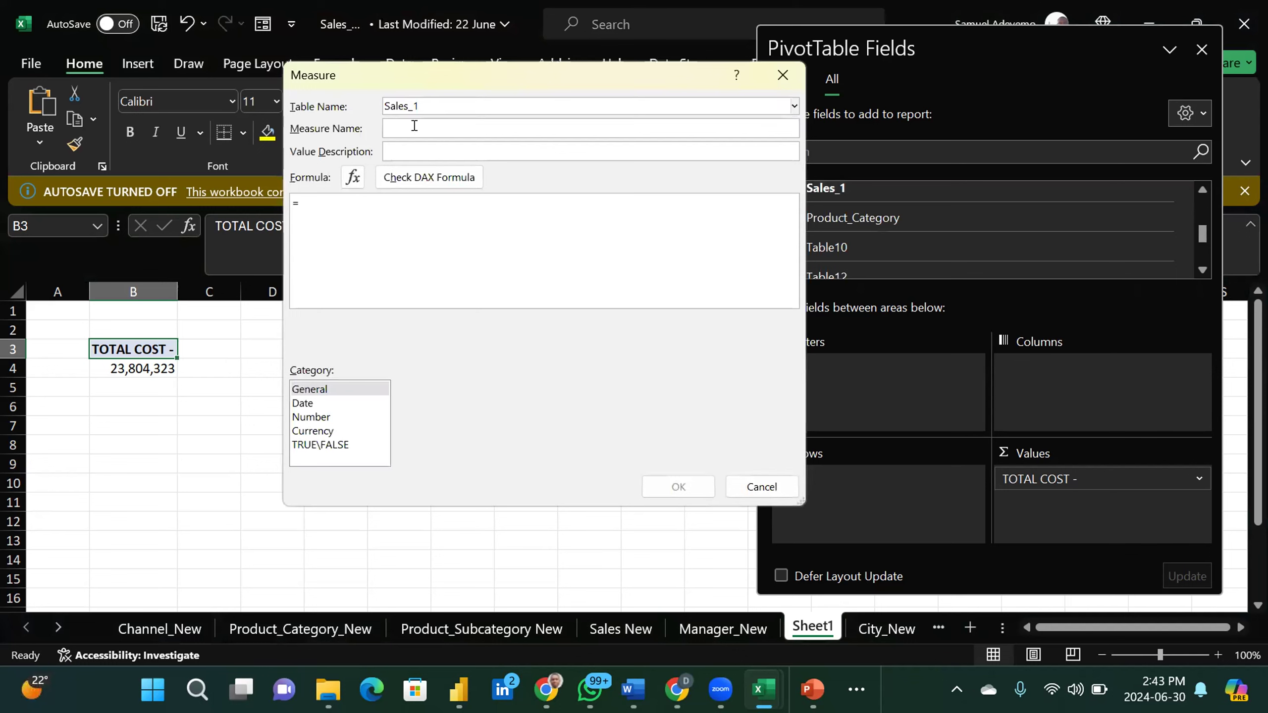
text(Sales Price)
click(345, 211)
text(sum)
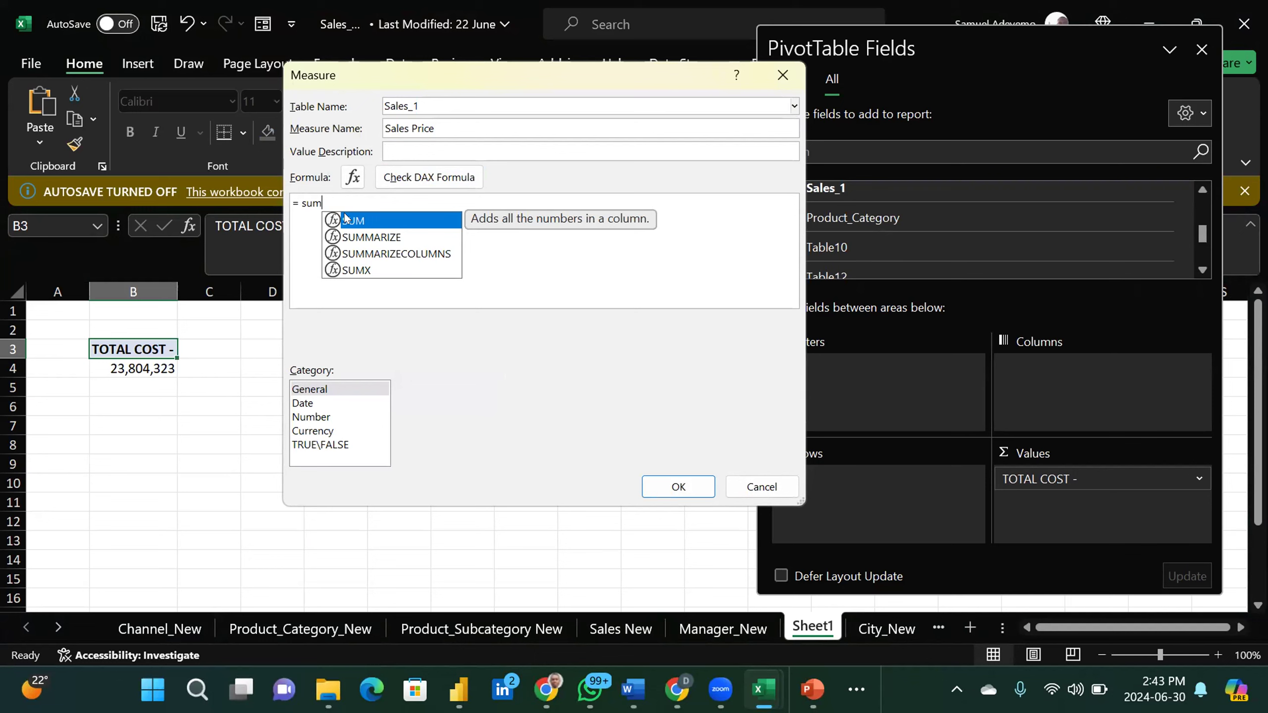
click(753, 485)
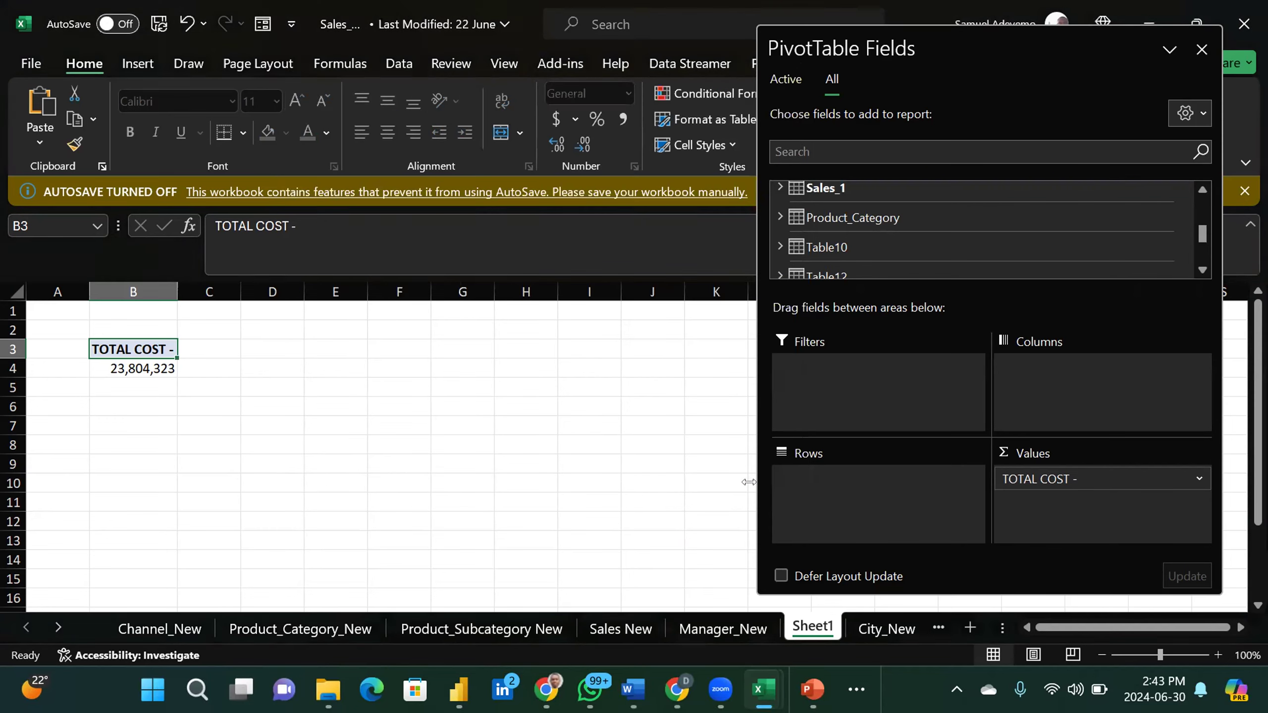
Step: Examine the Unit Selling Price and Order Qty columns on the Sales New sheet, including their first-row values
click(617, 628)
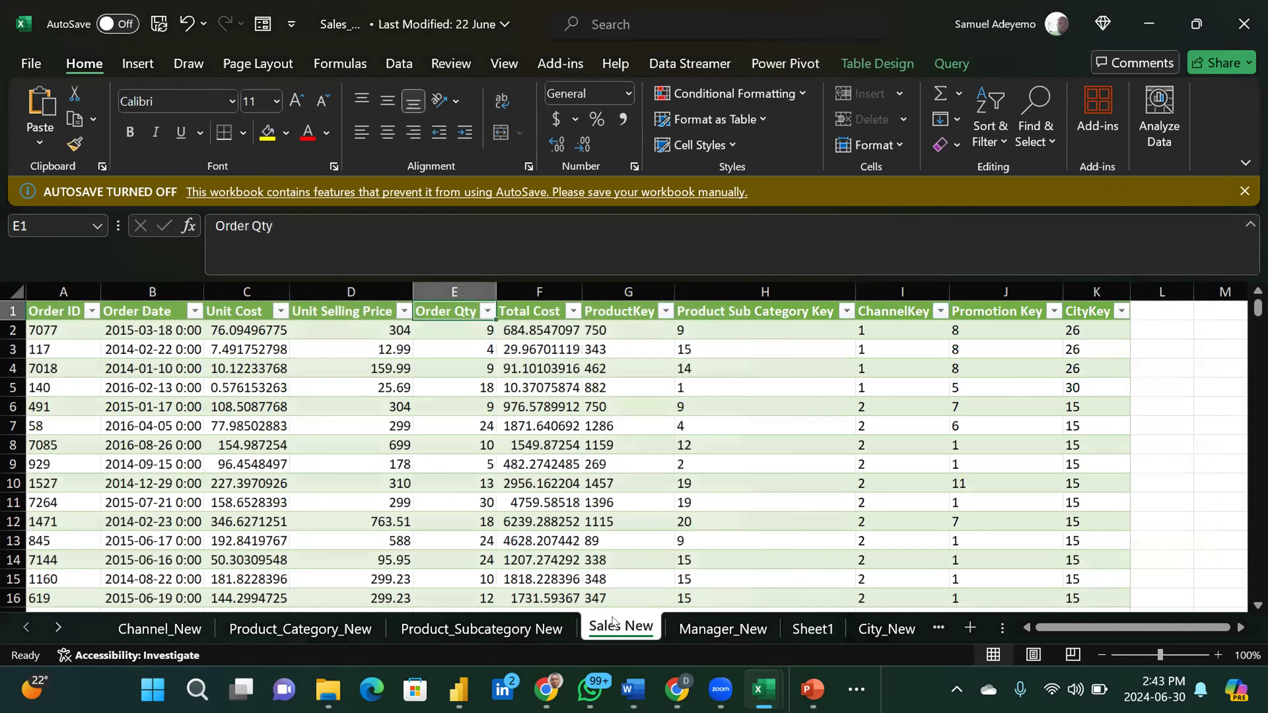
click(473, 420)
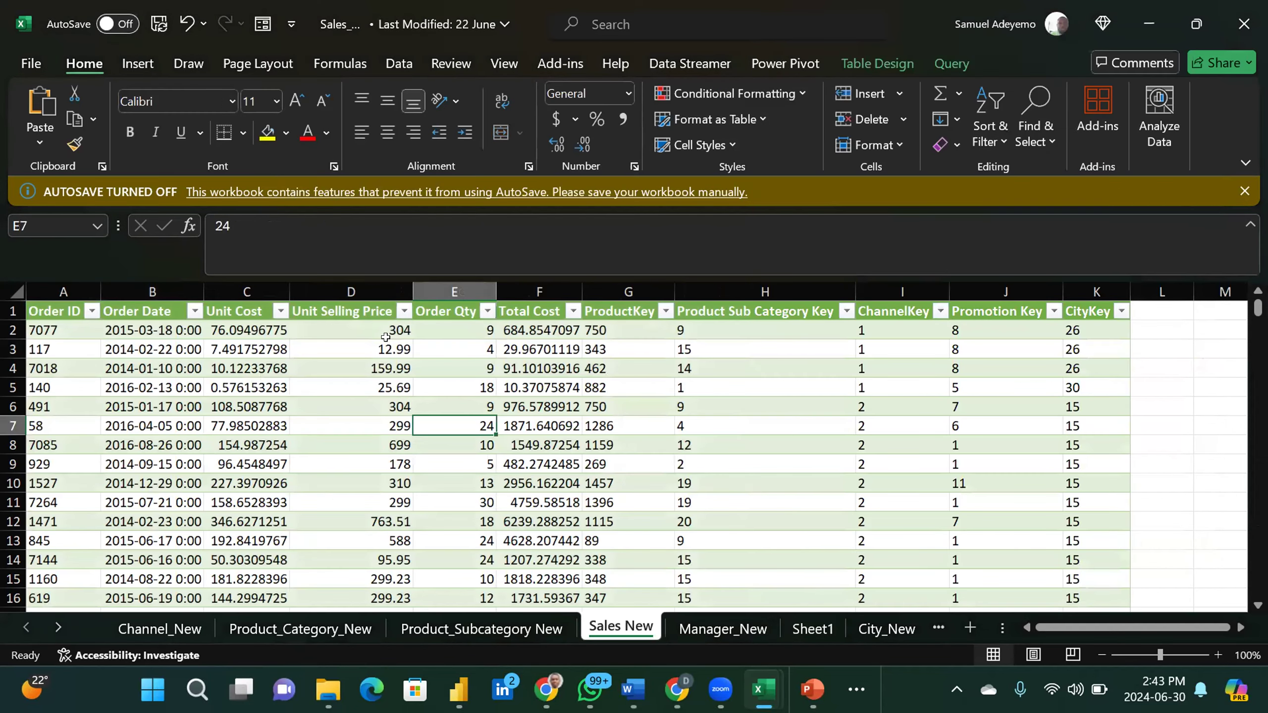
click(341, 276)
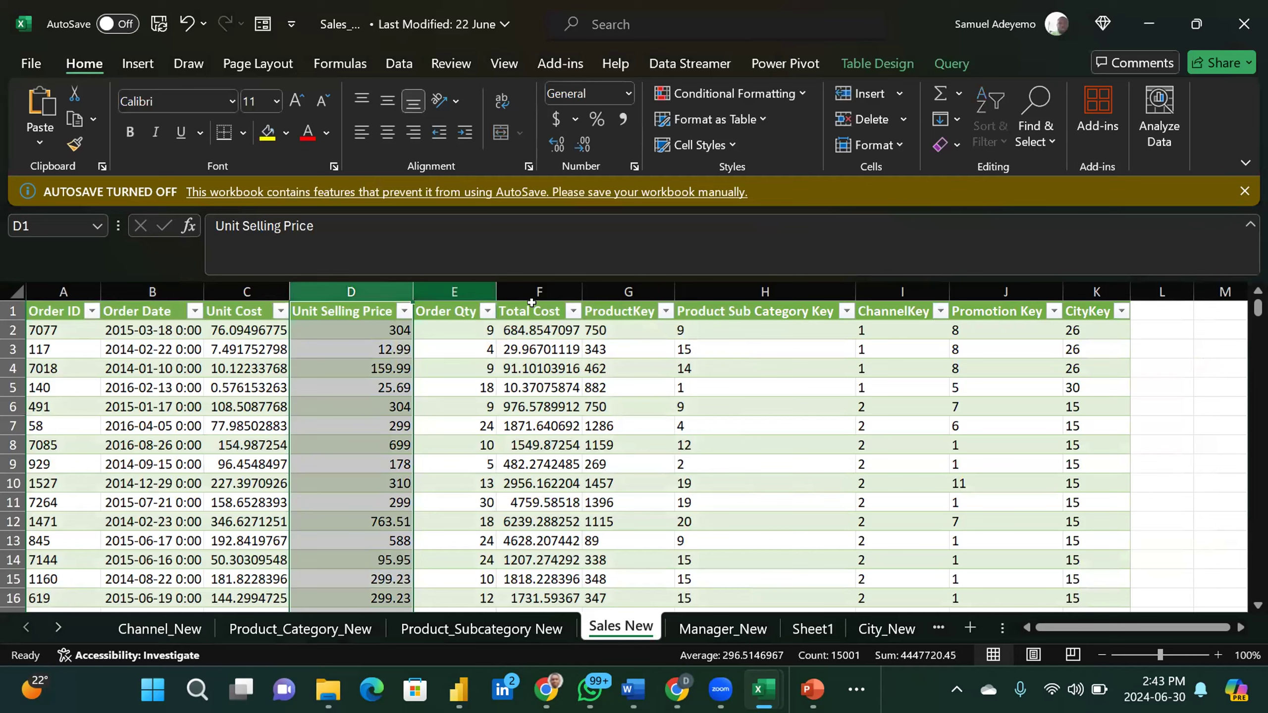
click(424, 279)
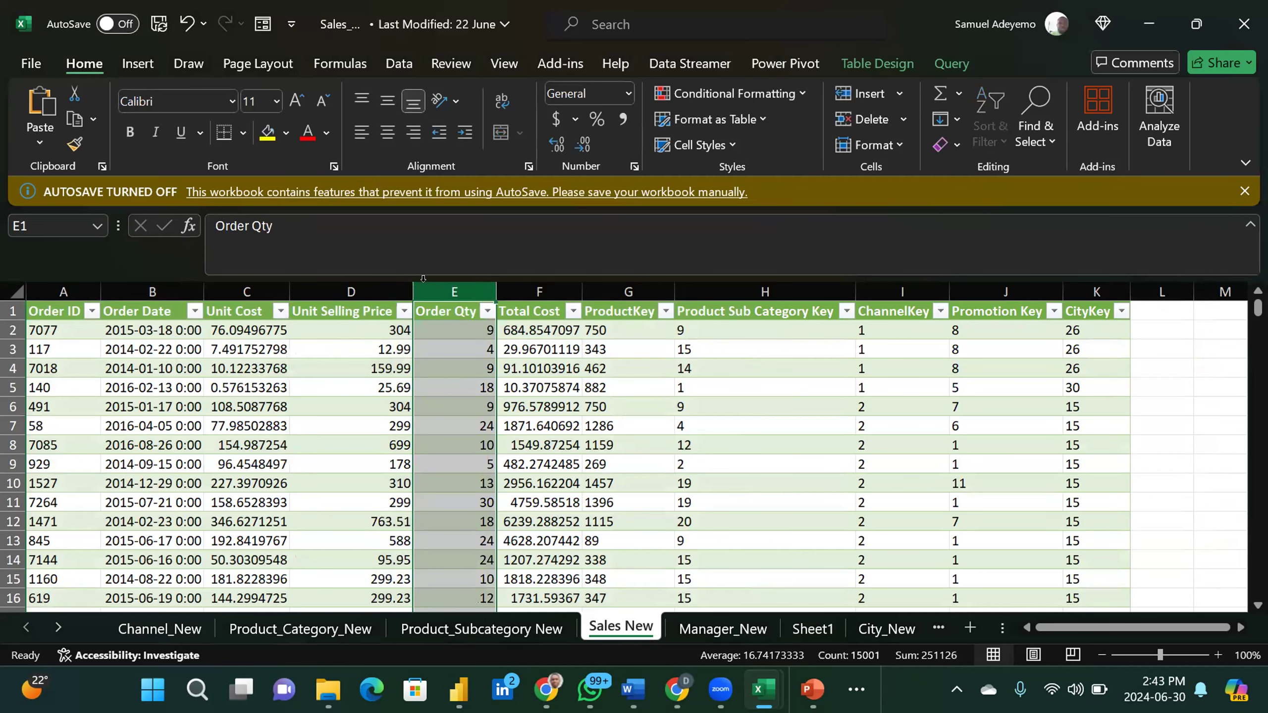
click(352, 287)
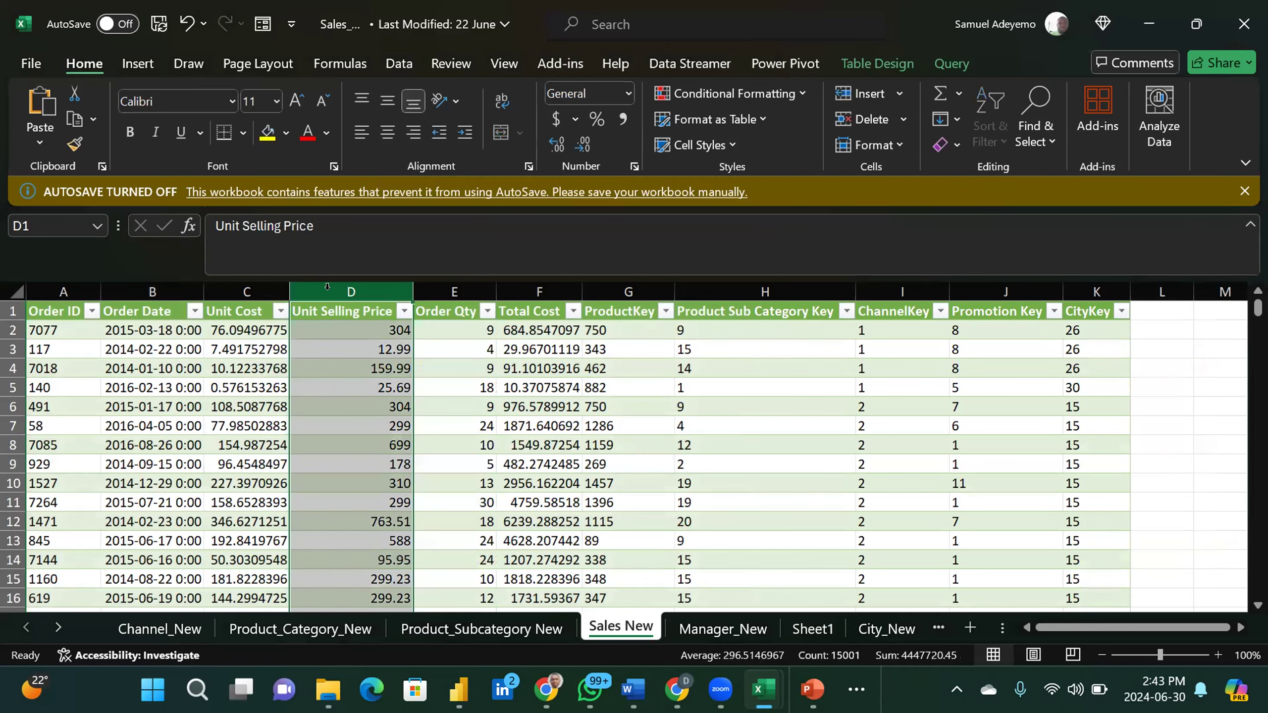
click(441, 288)
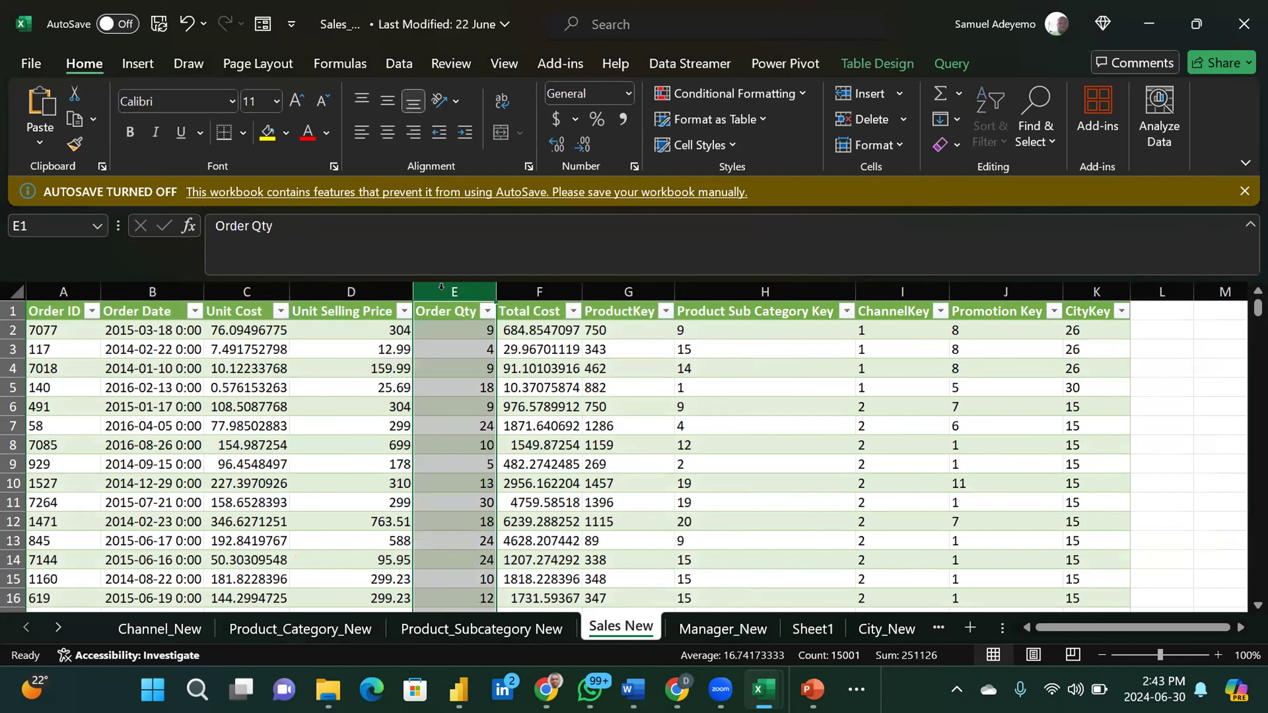
click(375, 333)
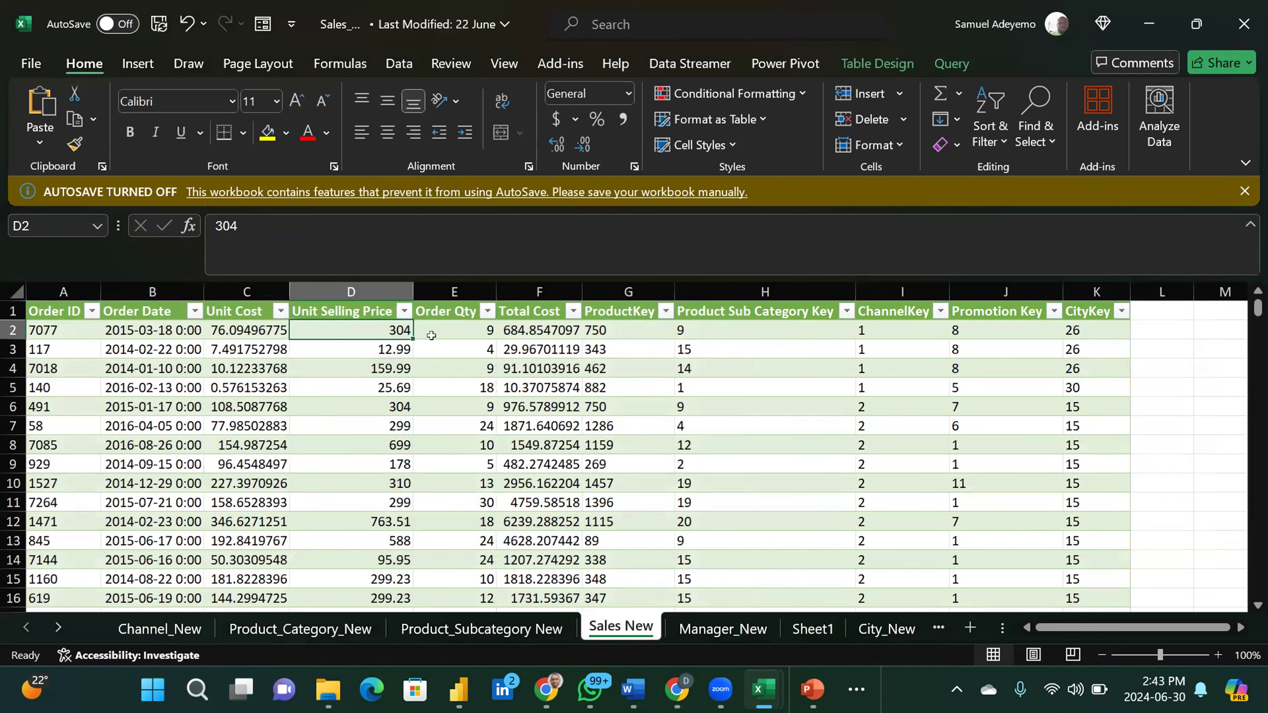
click(433, 341)
click(360, 327)
click(442, 326)
click(386, 324)
Step: Examine the empty column beside CityKey as a possible place for multiplying Unit Selling Price by Order Qty
click(1160, 308)
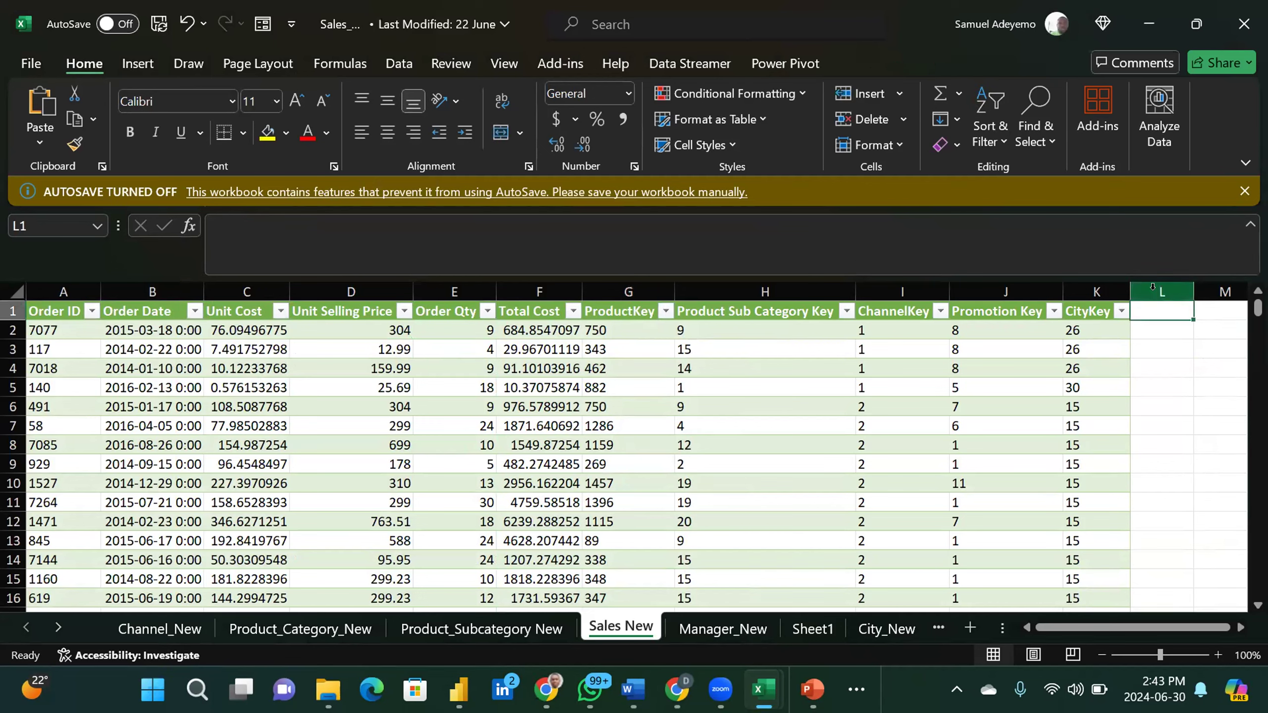
click(1153, 288)
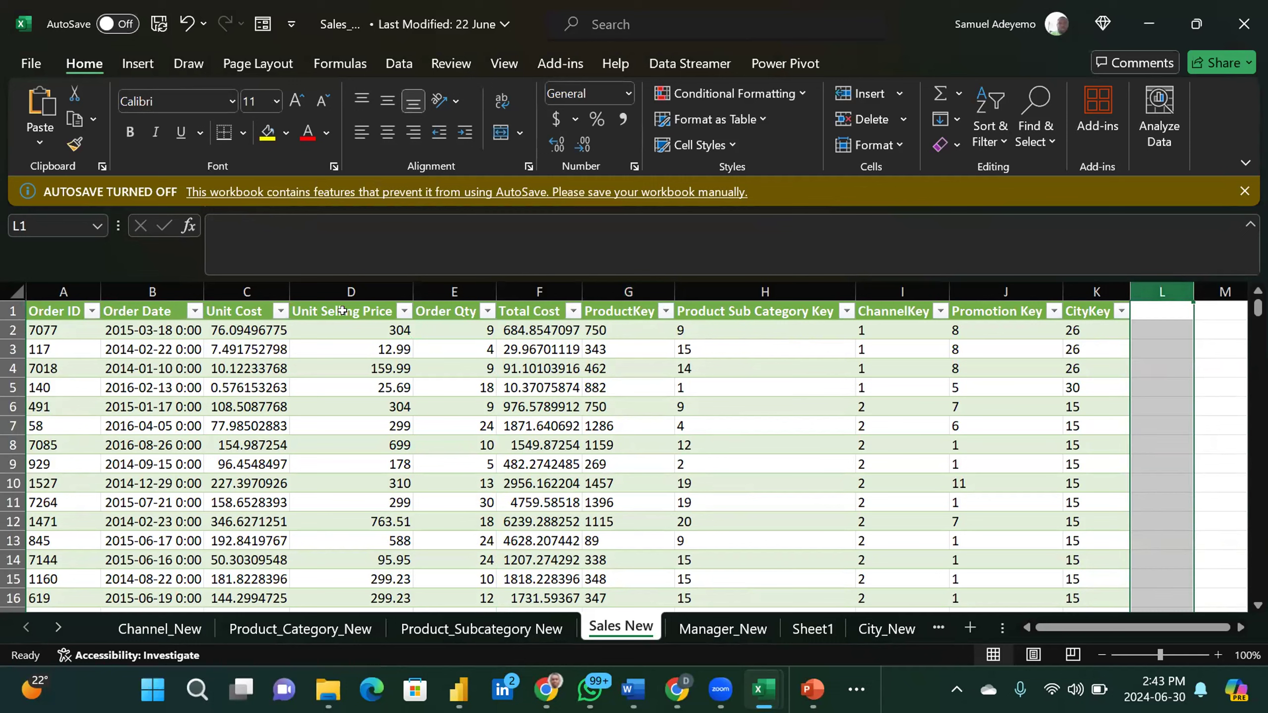
click(451, 328)
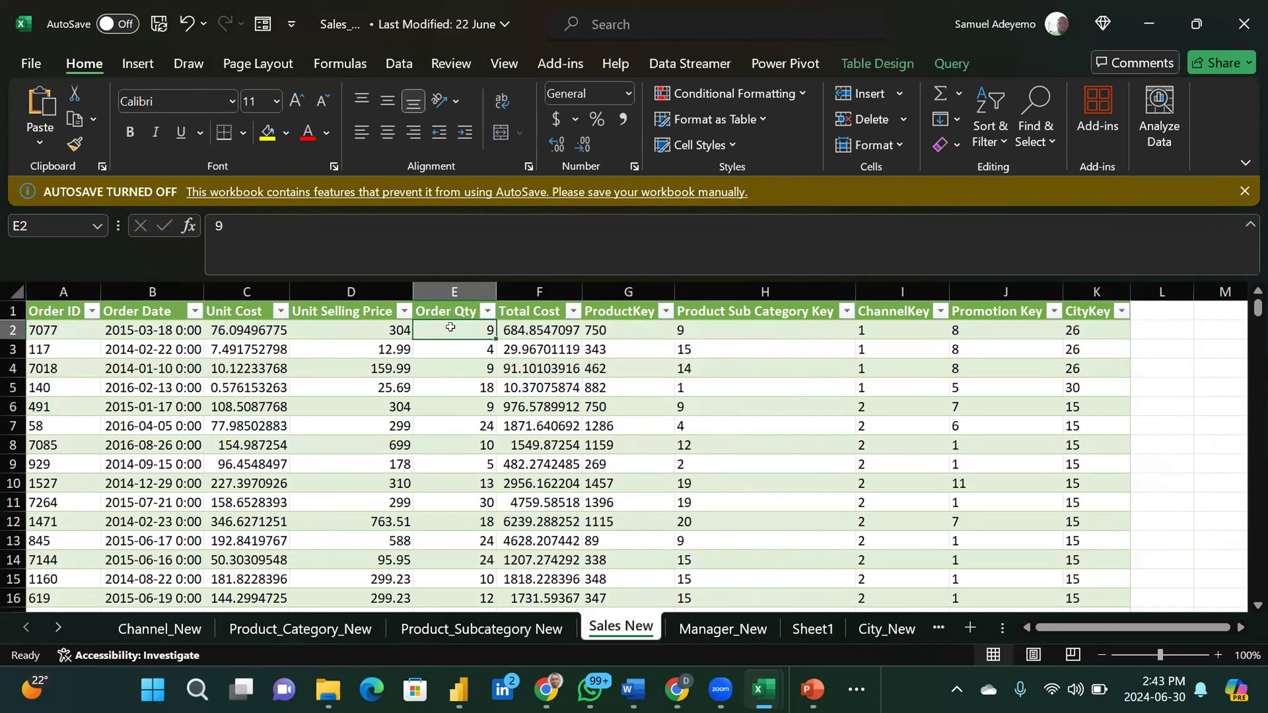
click(1156, 322)
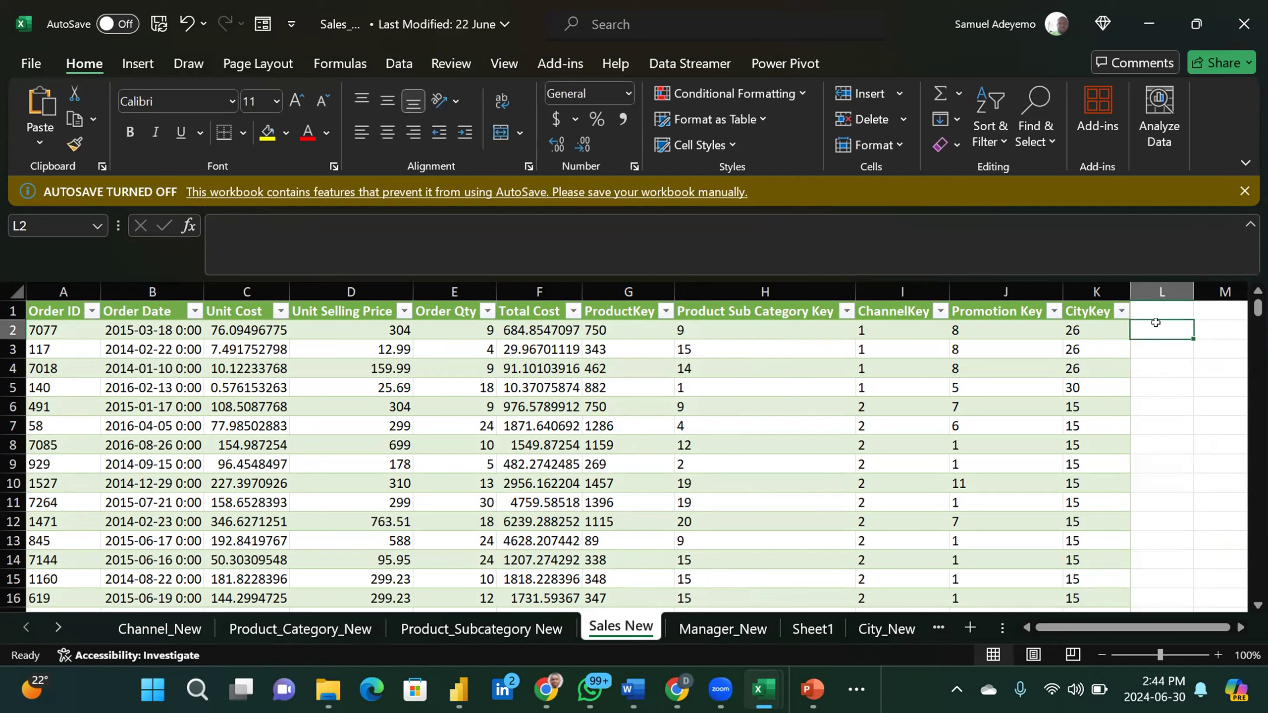
click(1155, 290)
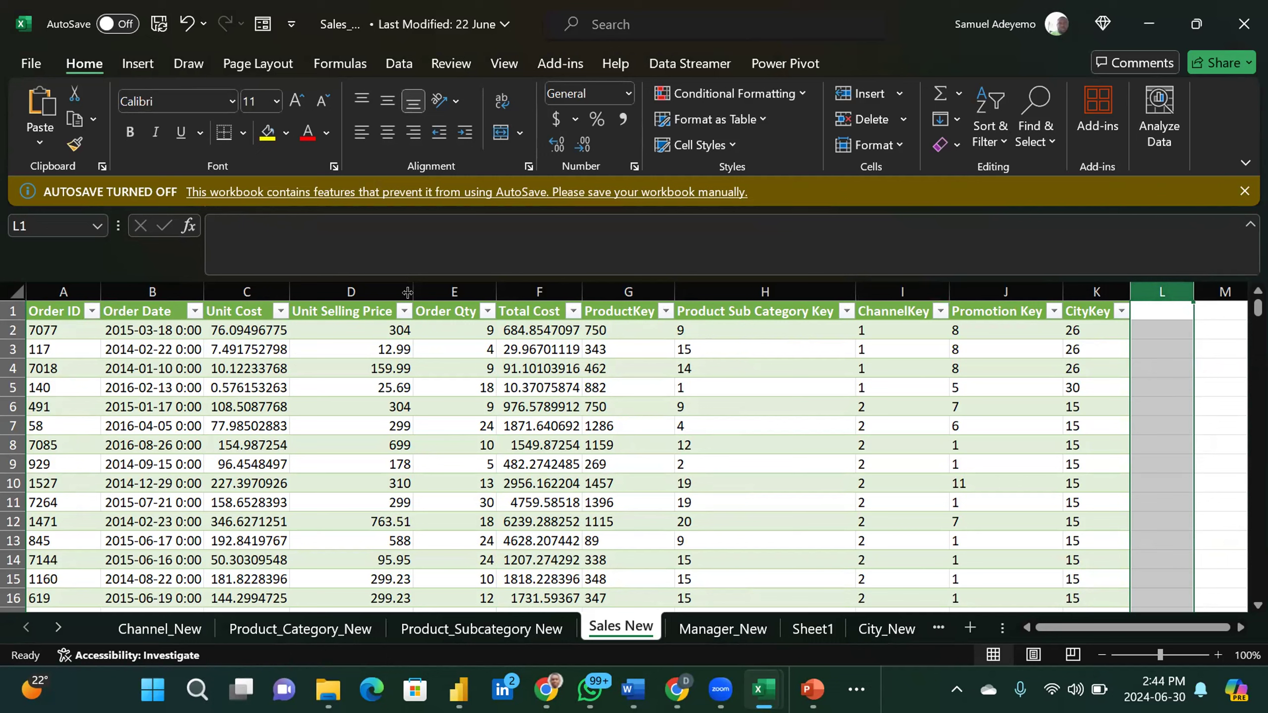
click(327, 288)
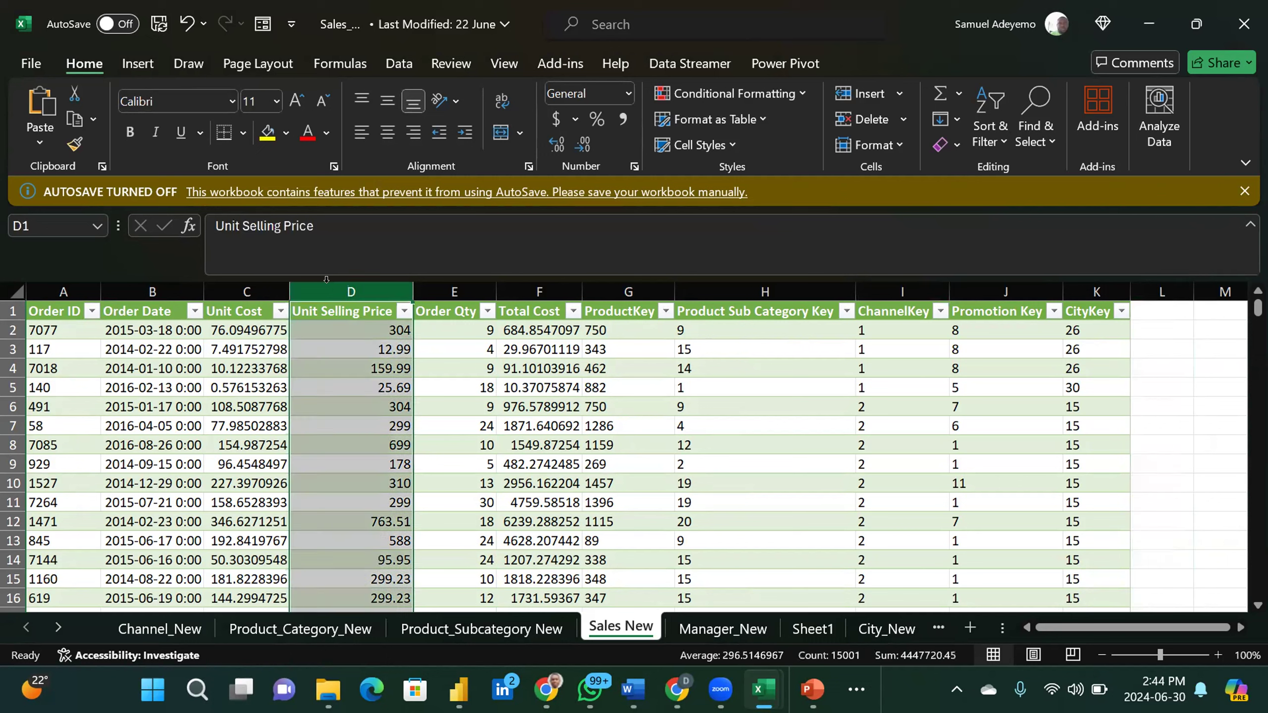
click(456, 291)
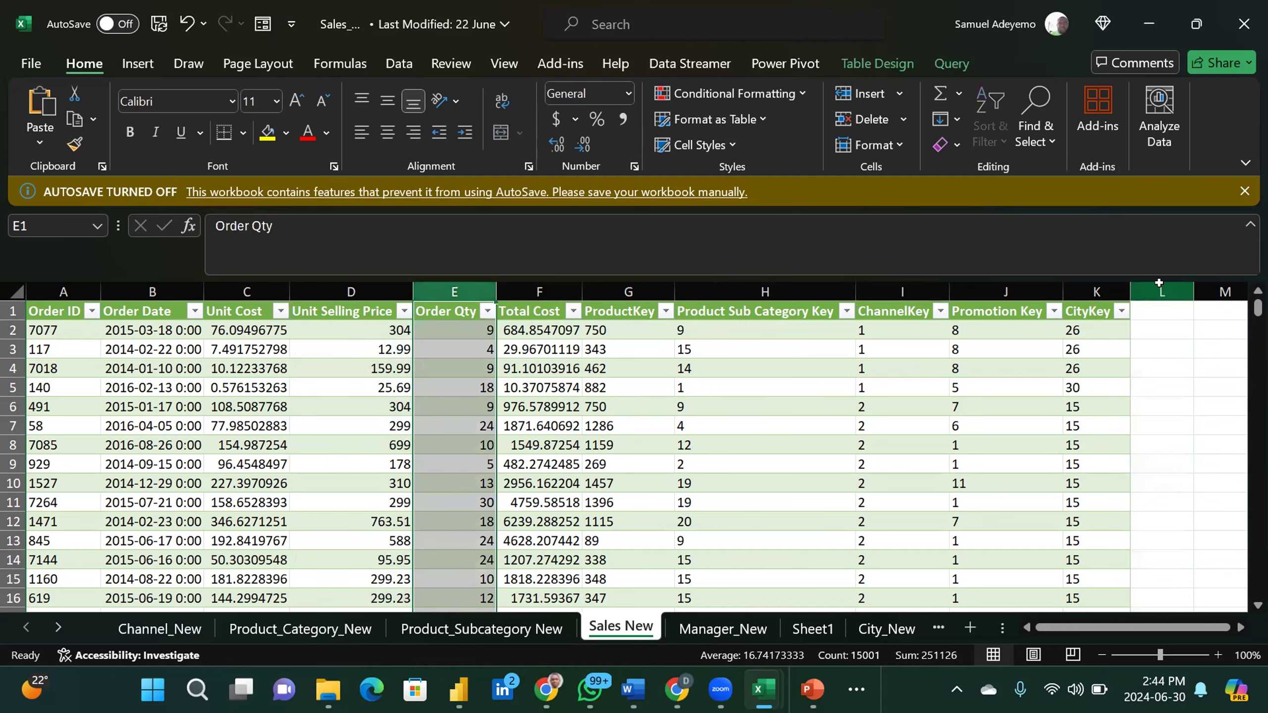
click(1161, 291)
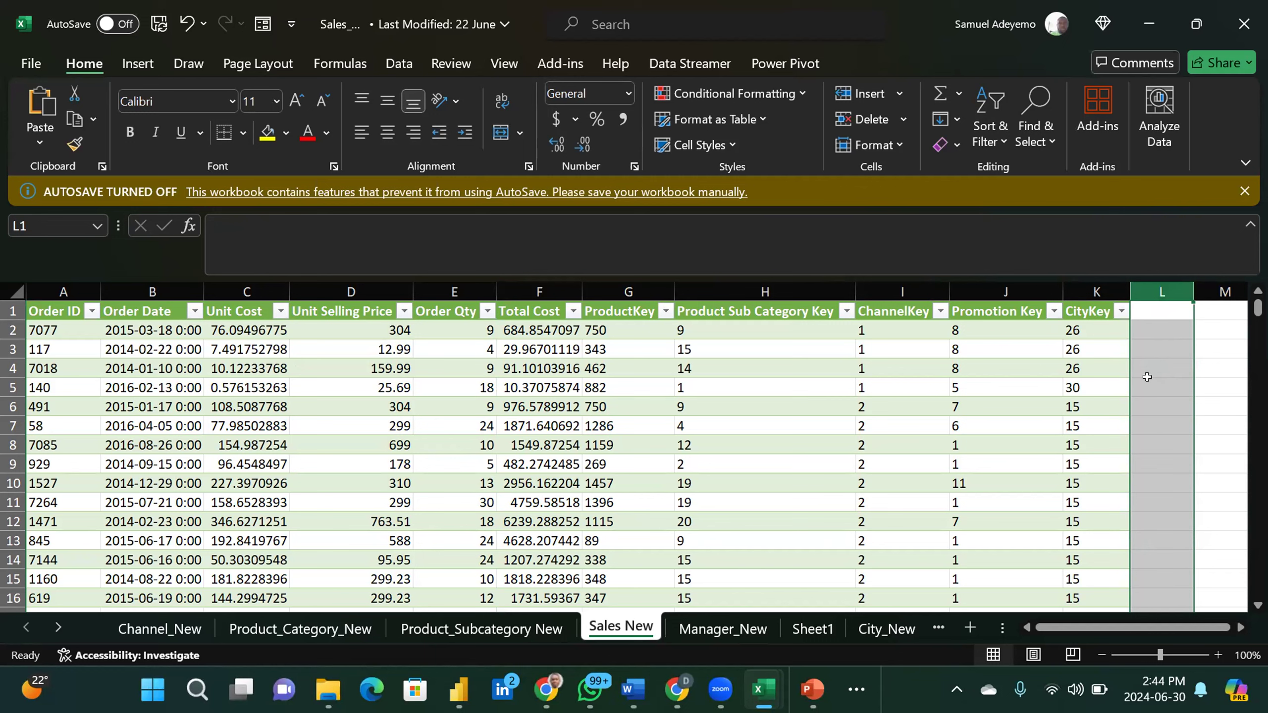
click(706, 376)
click(474, 351)
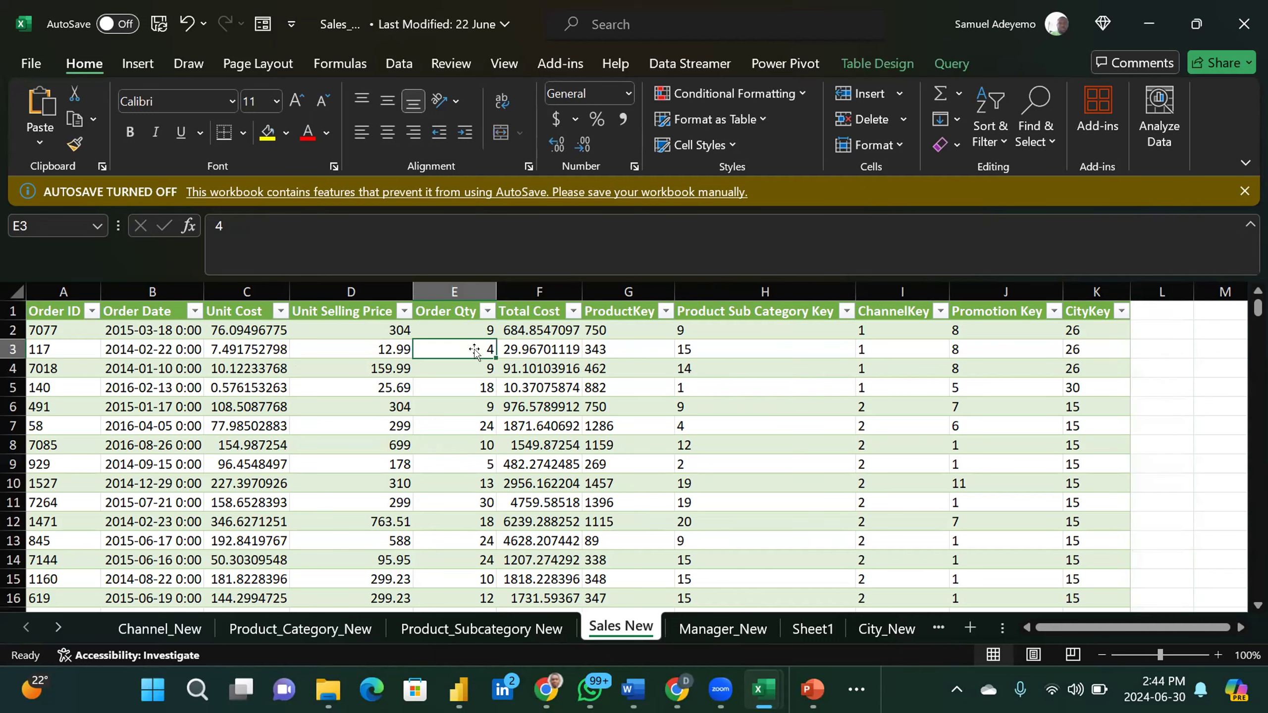
Step: Start a new measure on the Sales_1 table from the Sheet1 PivotTable and name it Sales Price
click(805, 631)
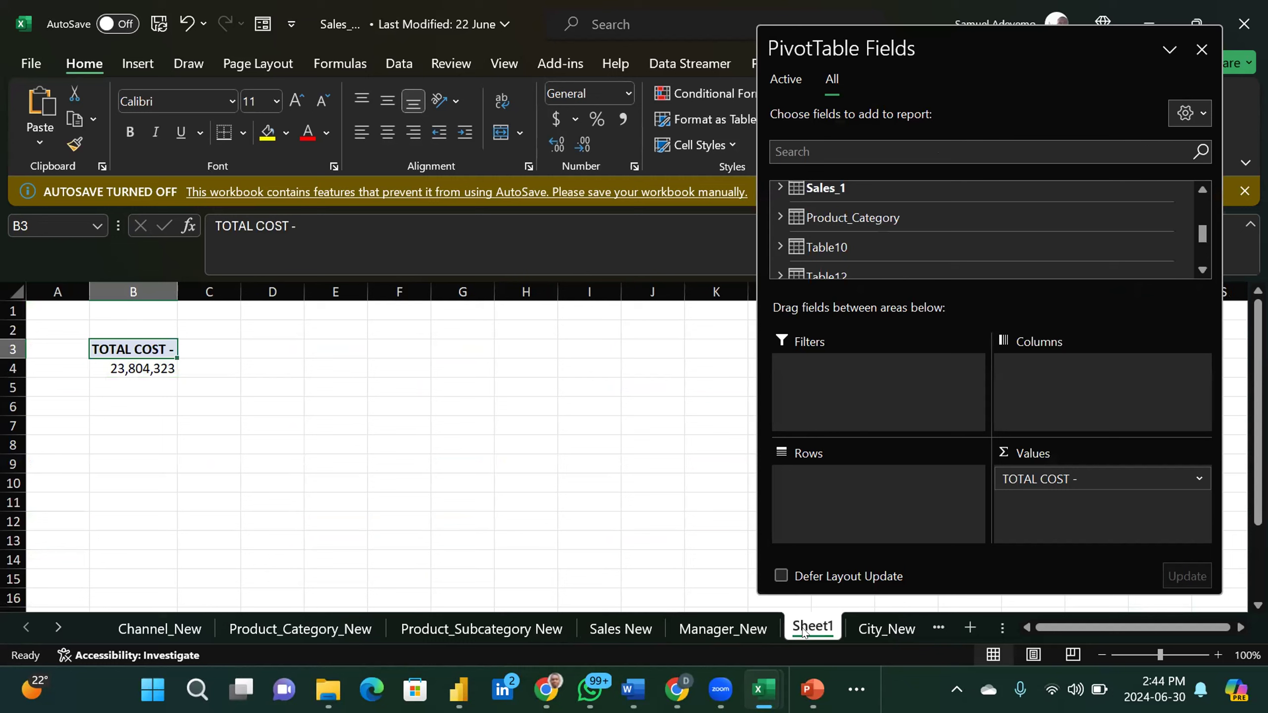
right_click(814, 188)
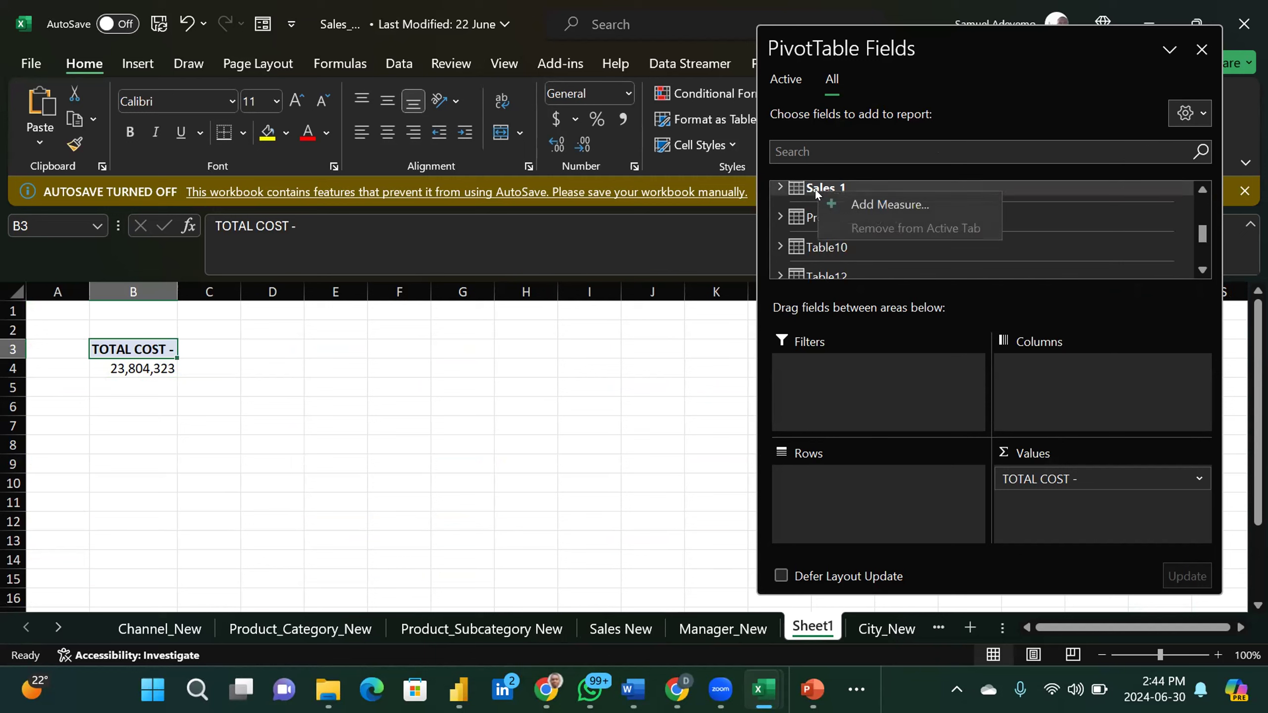
click(856, 204)
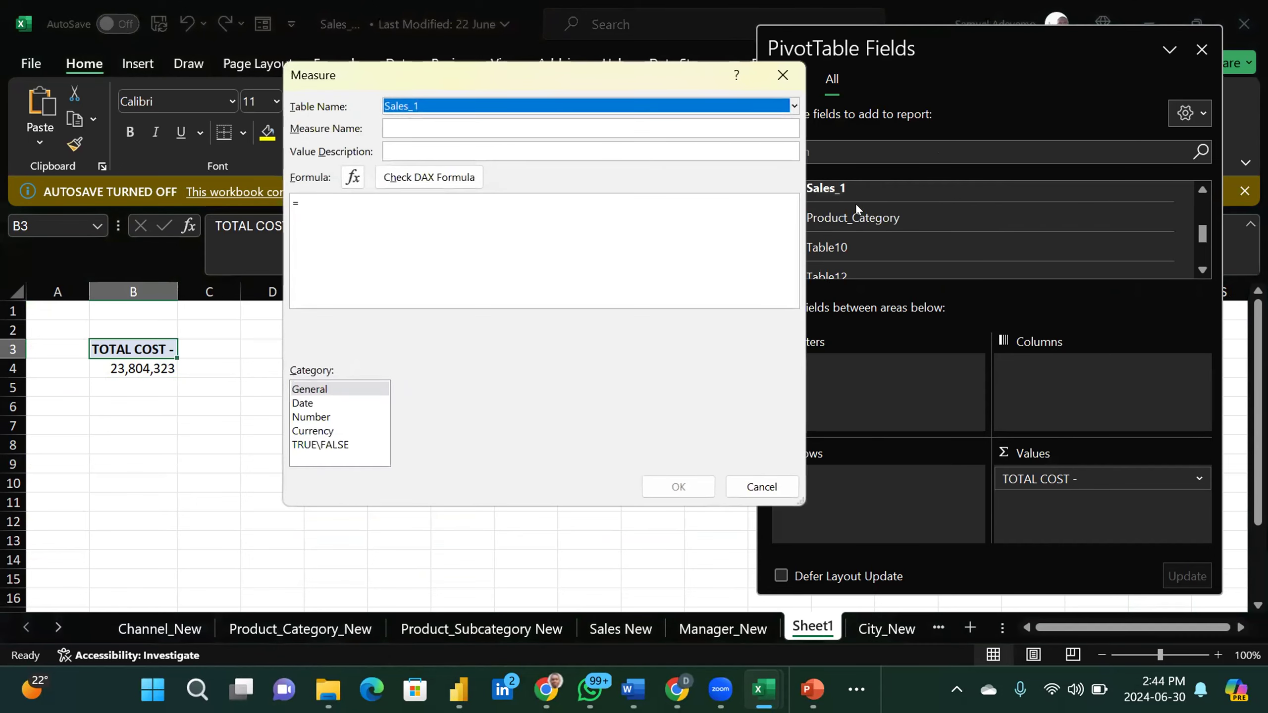
click(471, 123)
text(S)
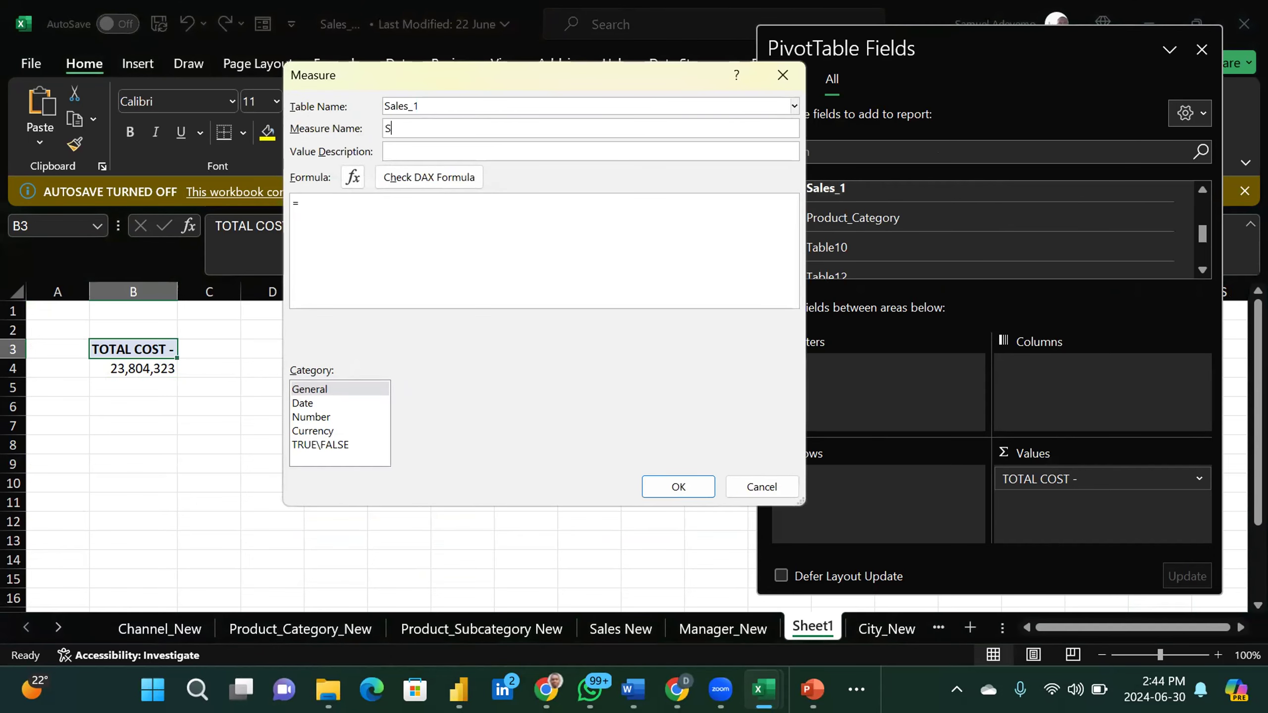
text(ales Price)
Step: Enter the measure formula = SUMX(Sales_1, Sales_1[Unit Selling Price] * Sales_1[Order Qty])
text(SUMX()
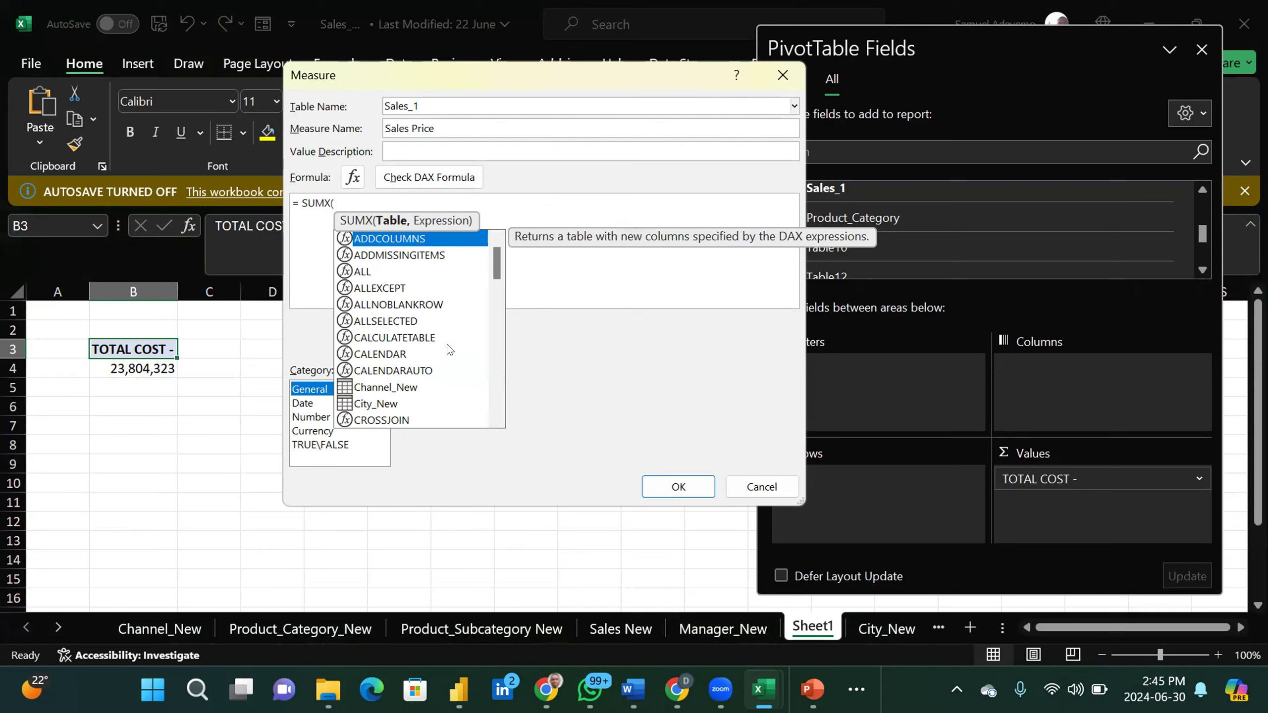
click(356, 196)
text(sal)
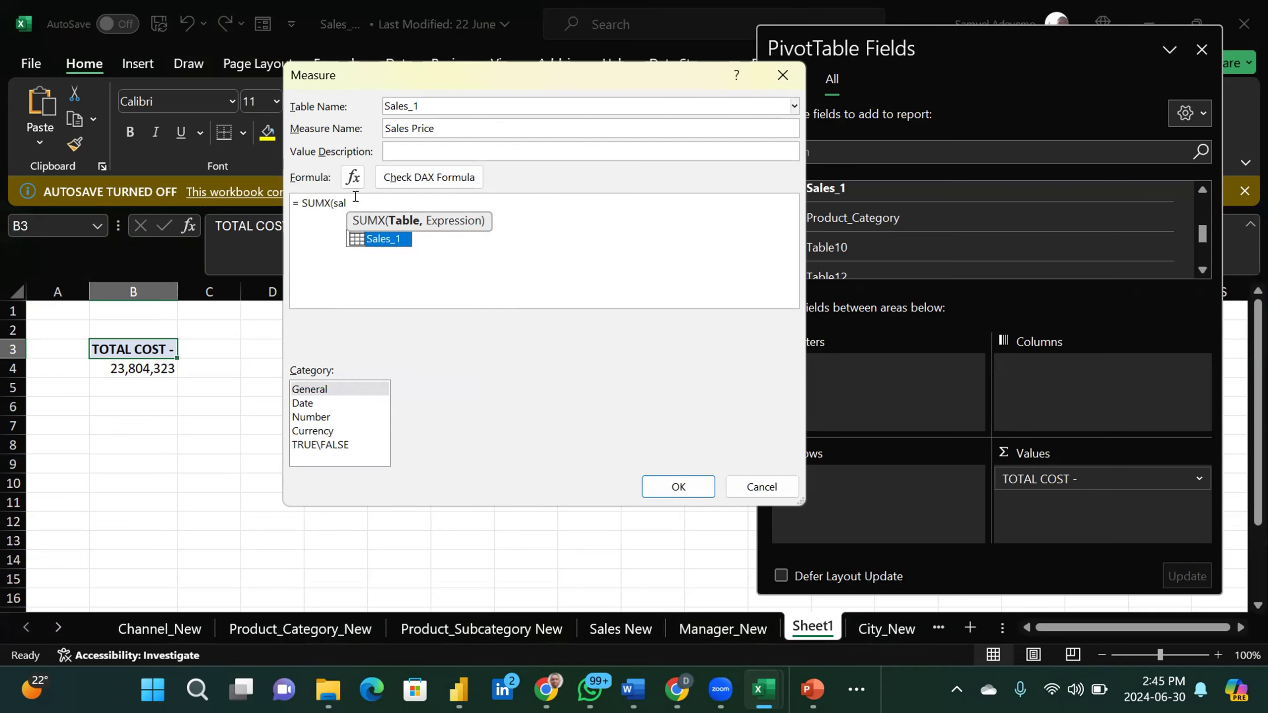
double_click(381, 239)
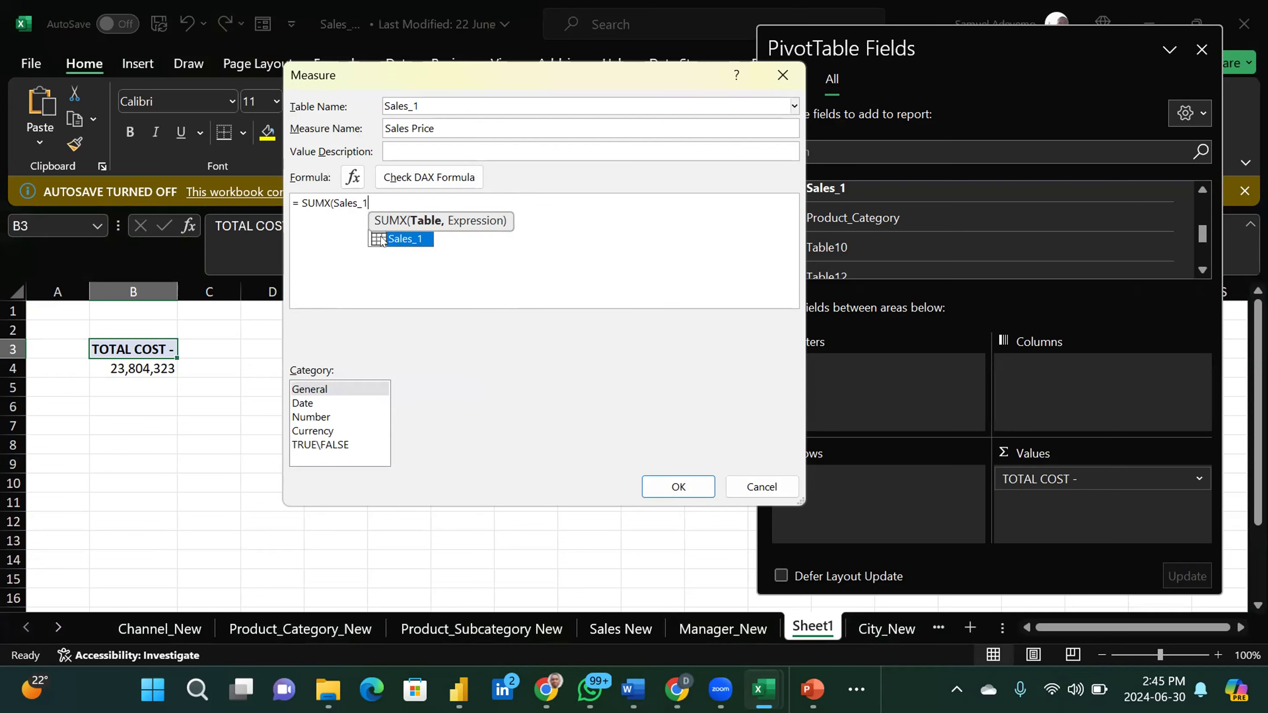
text(,)
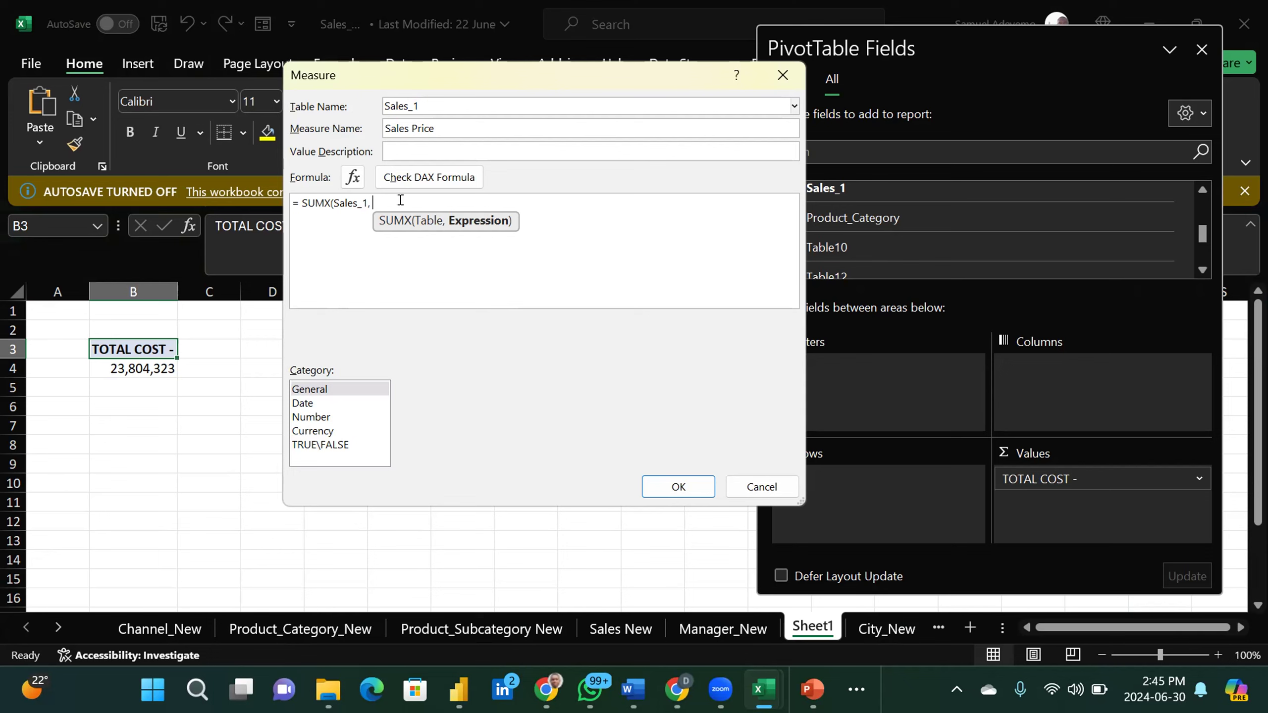
text(sell)
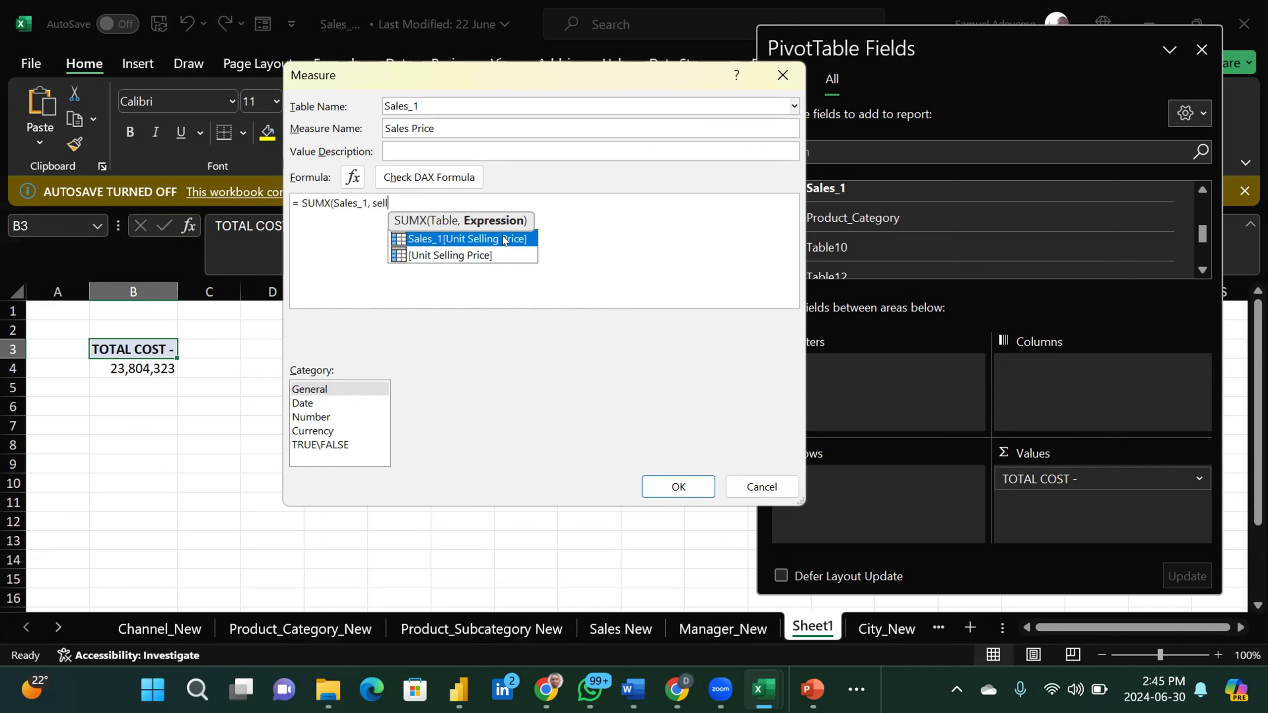
double_click(477, 235)
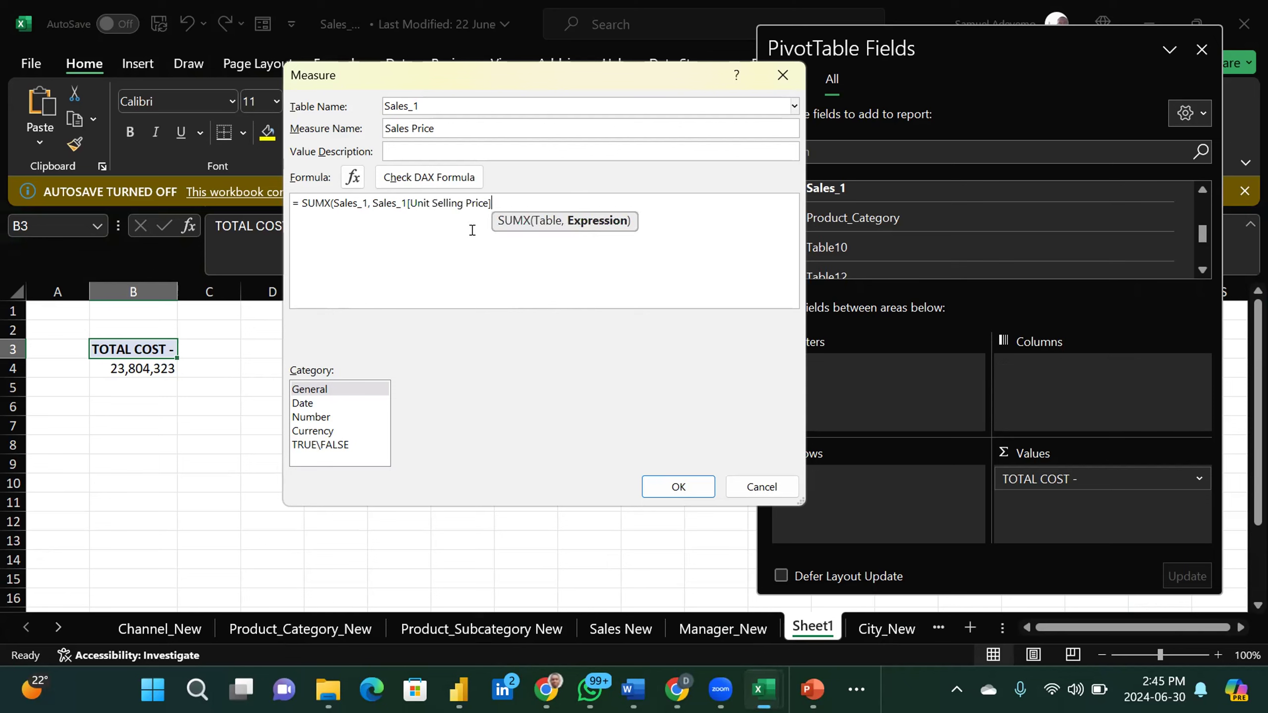
text(*)
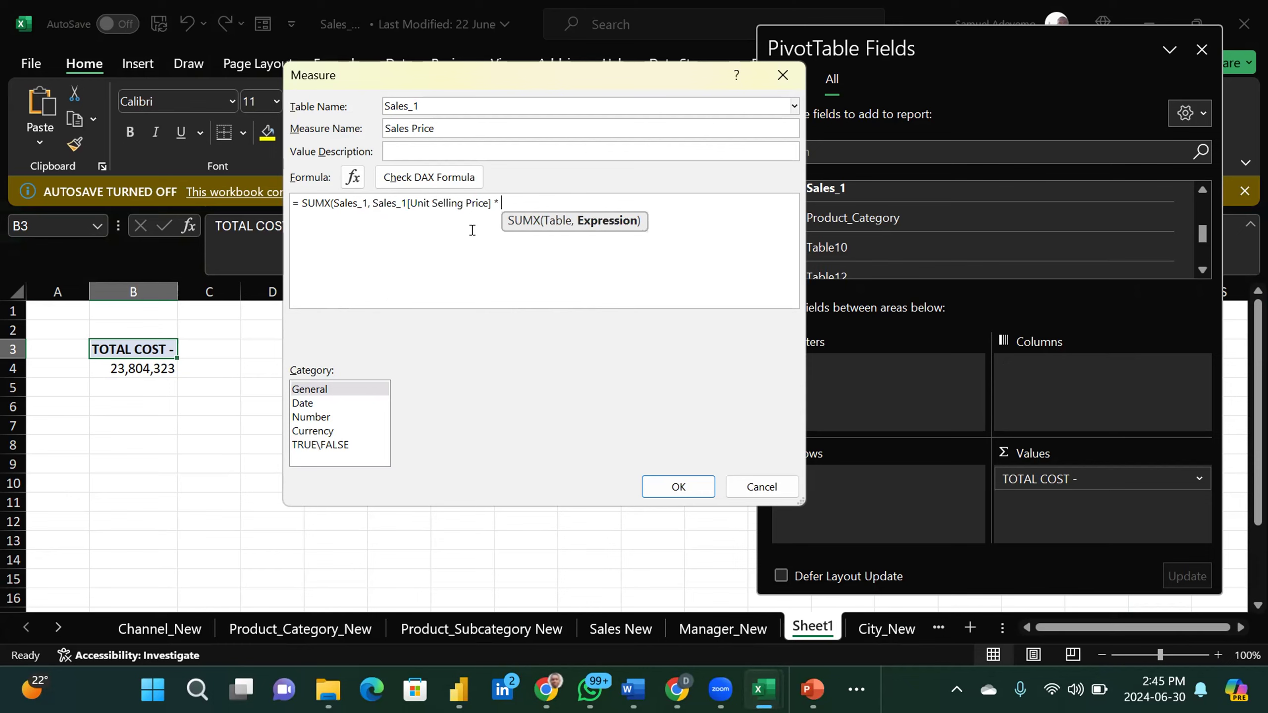
text(qty)
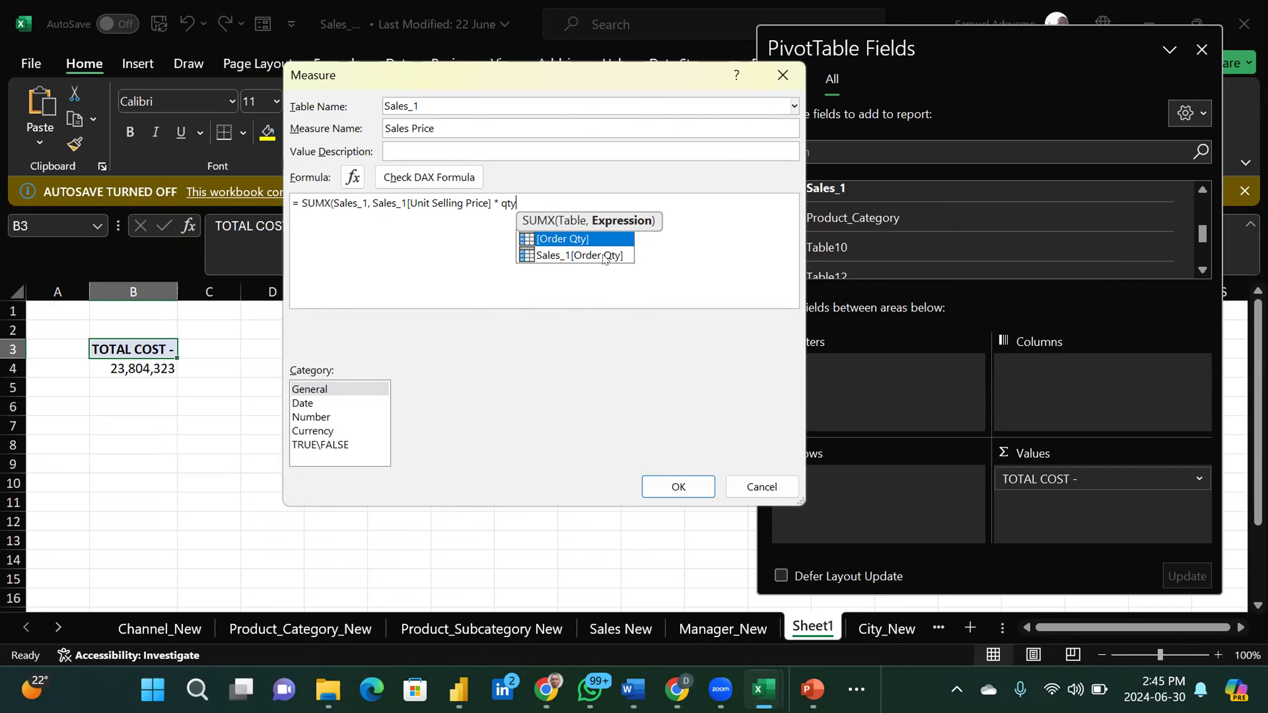
double_click(605, 256)
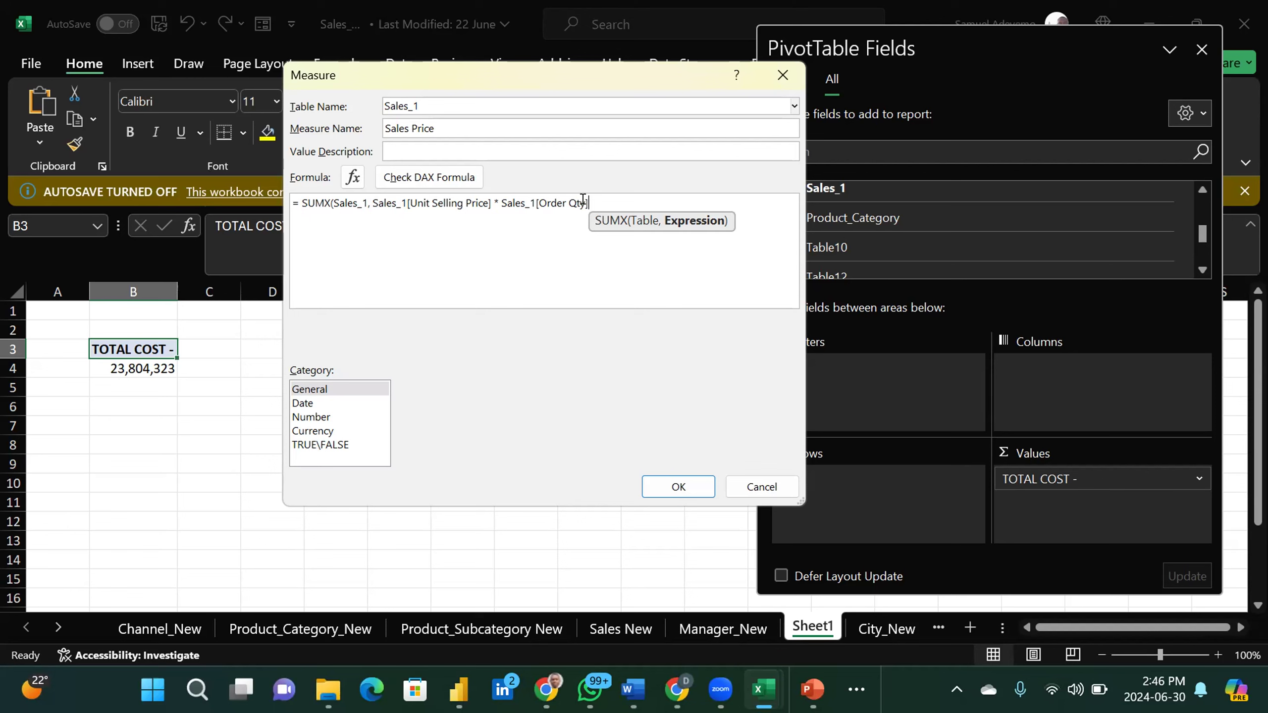
text())
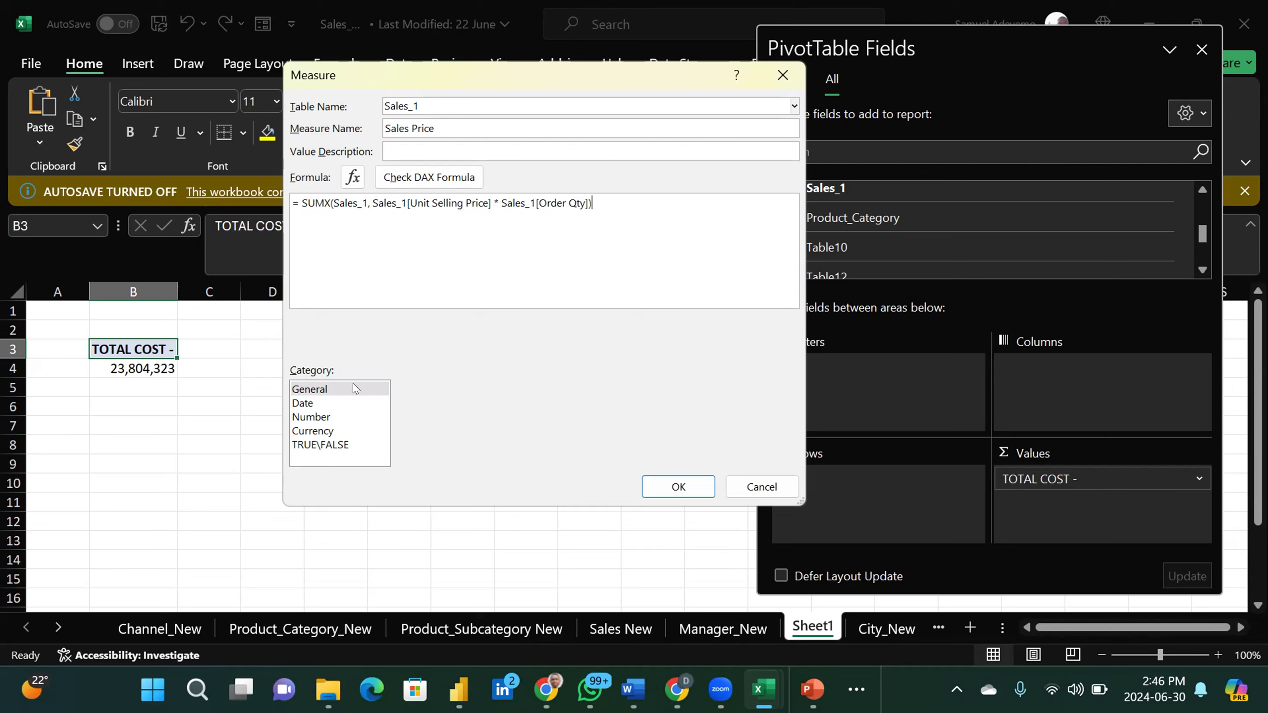
Step: Set the measure's format to Number with the 1000 separator, then check its DAX formula and save the measure
click(319, 418)
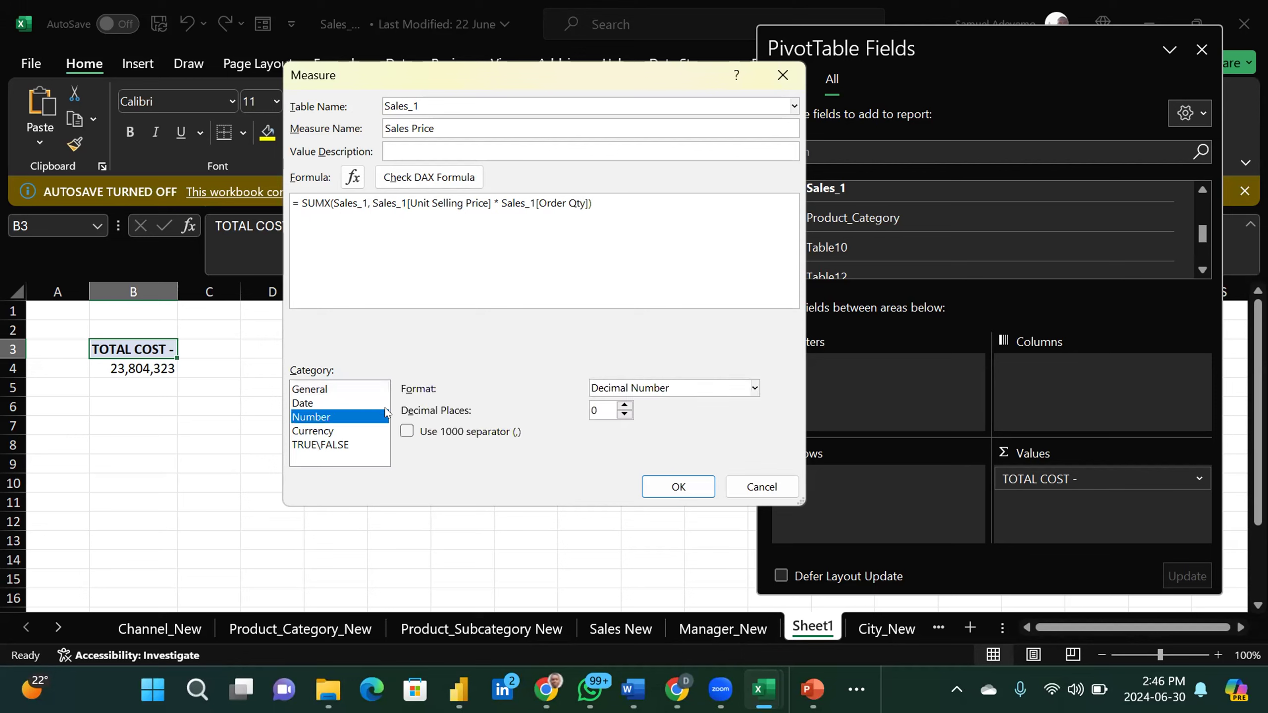
click(407, 430)
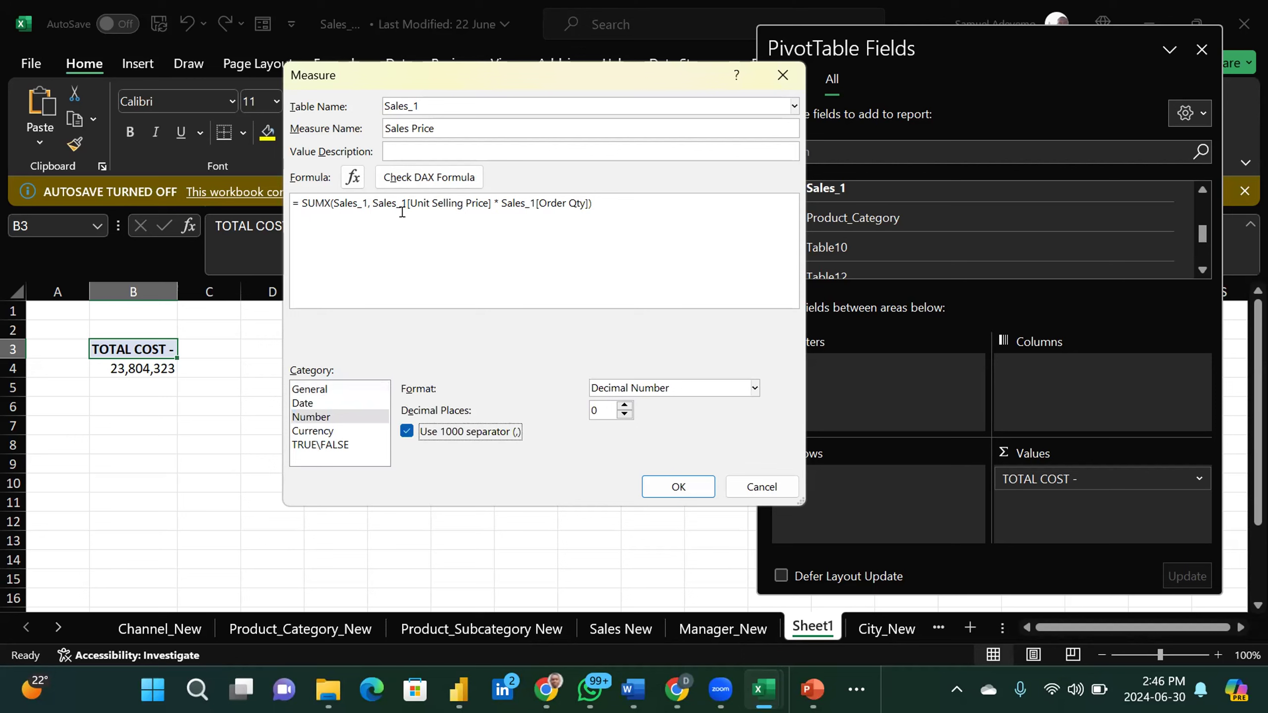
click(415, 178)
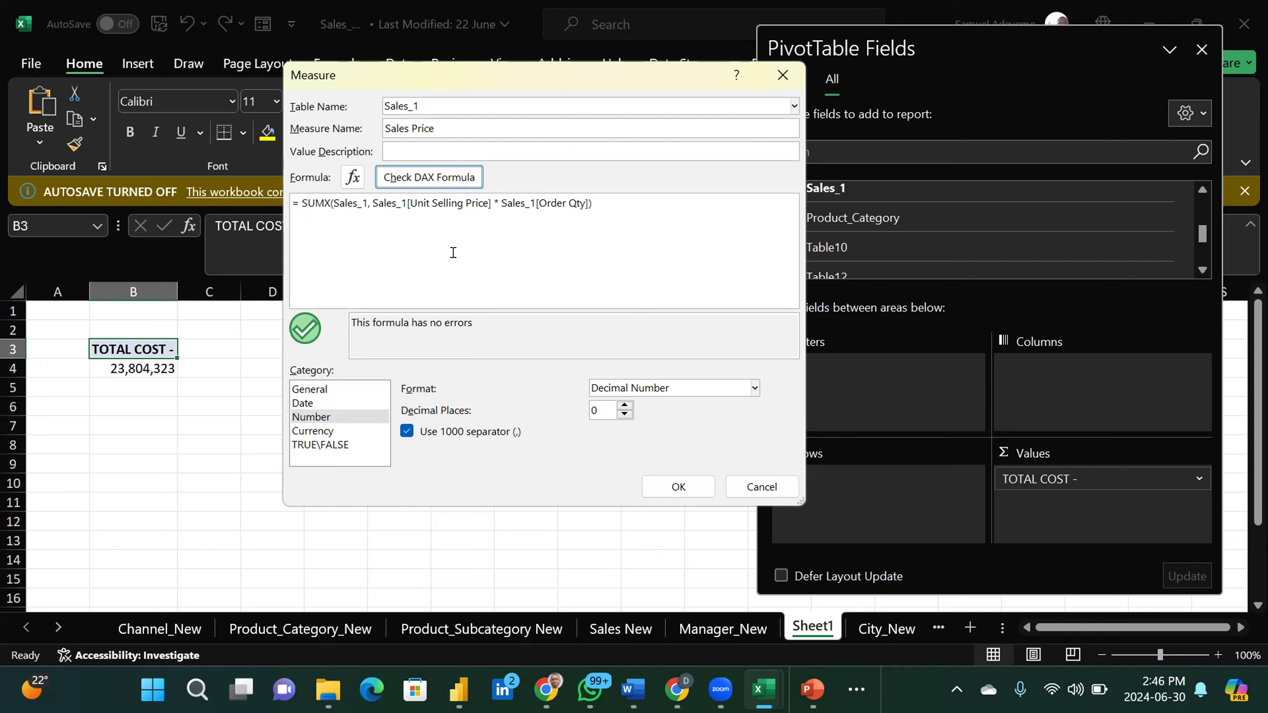
click(659, 487)
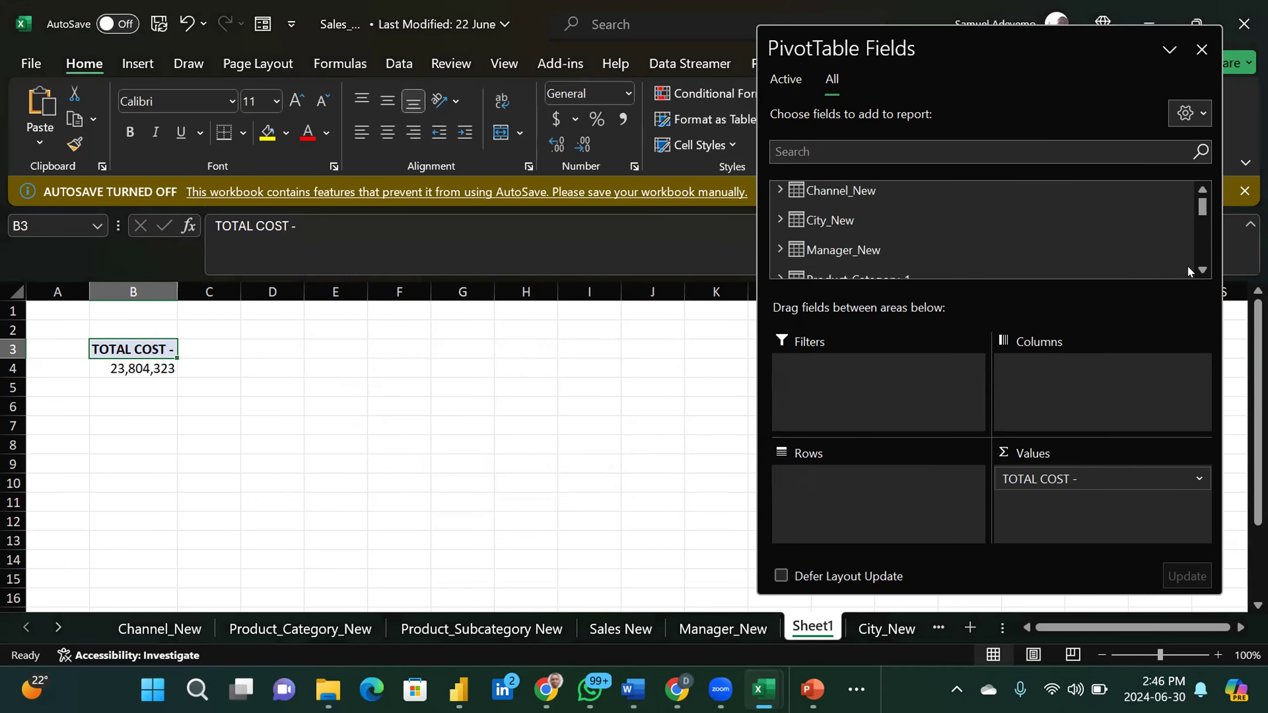
Step: Copy the TOTAL COST - PivotTable in B3:B4 to D3 and slightly widen column D
scroll(1191, 268, down, 4)
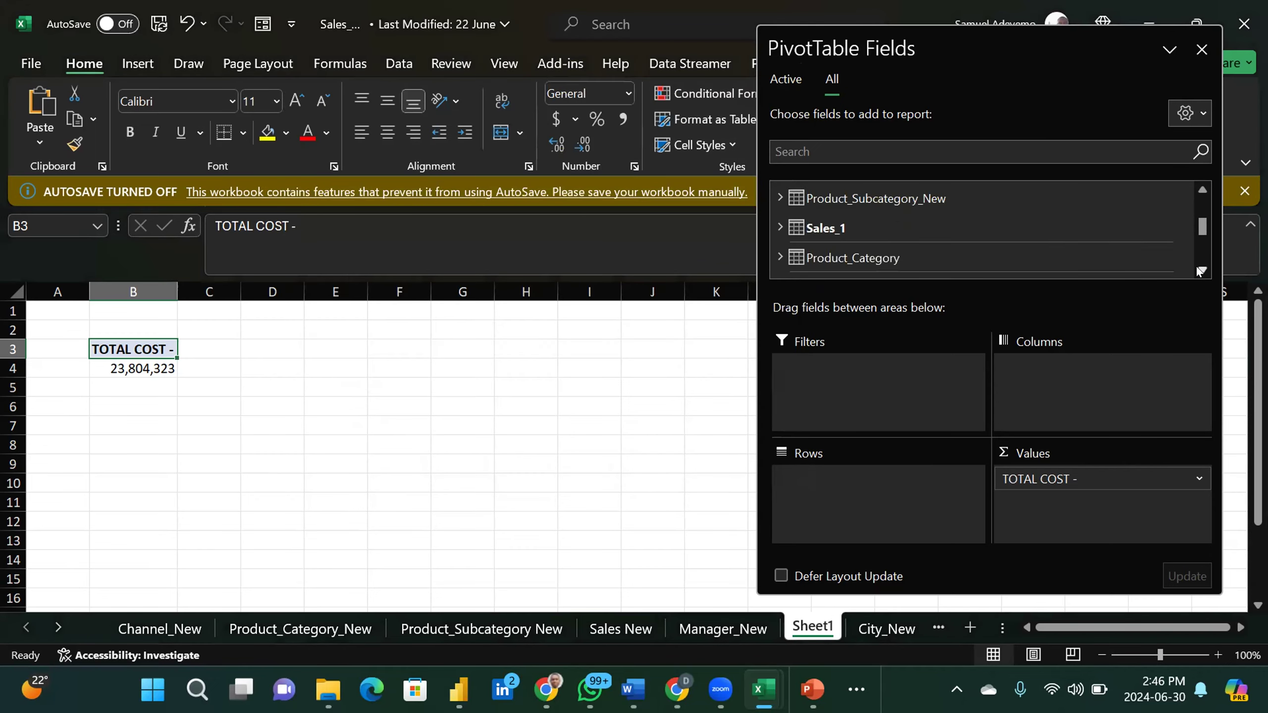
click(780, 226)
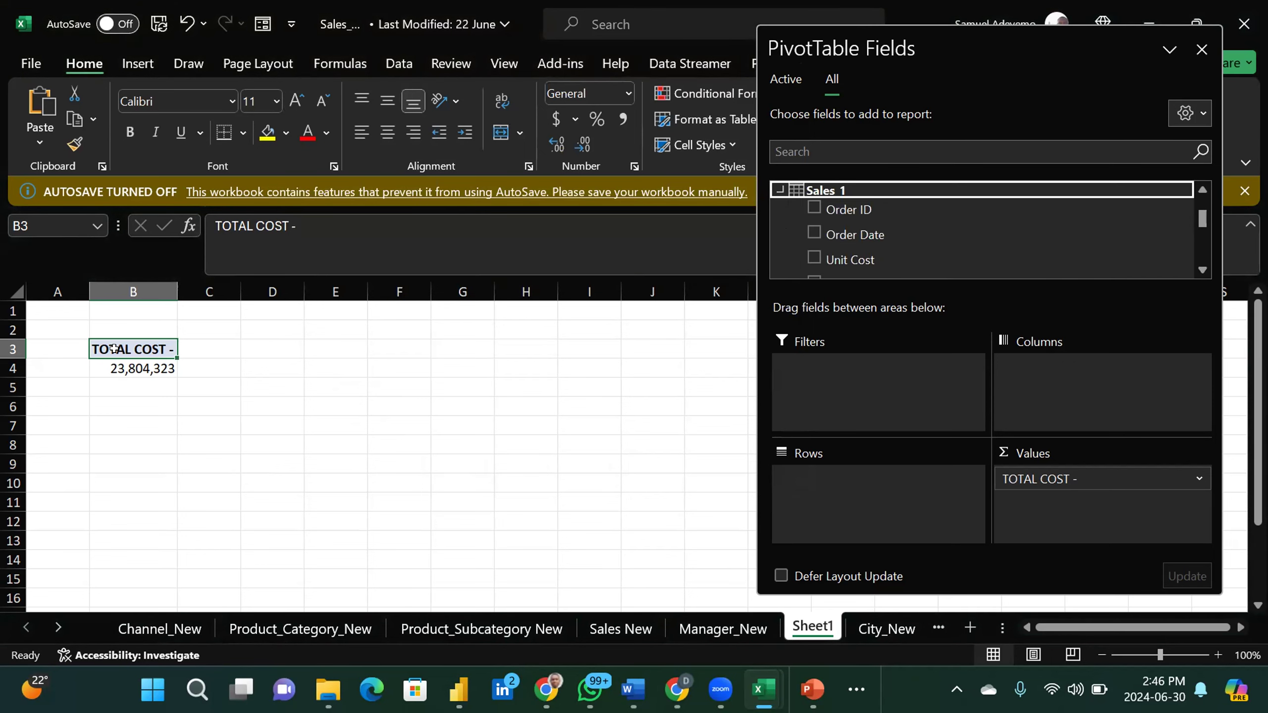
drag(114, 350, 115, 366)
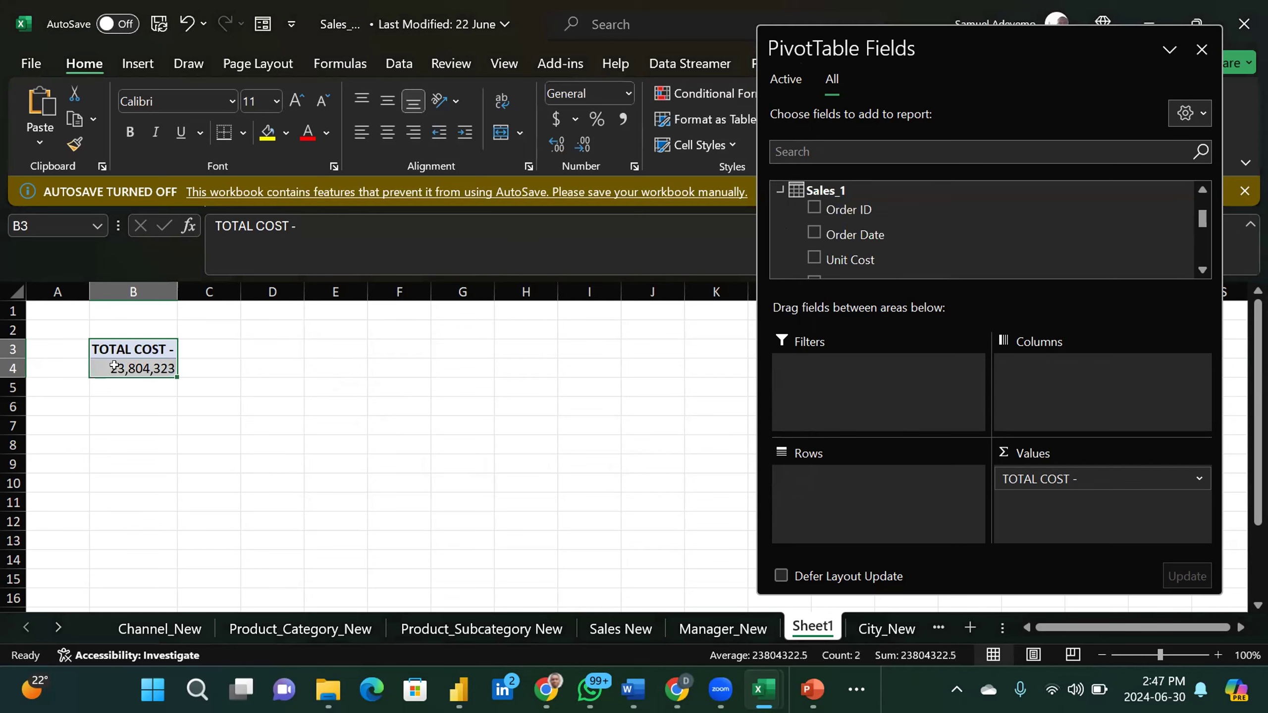
key(ctrl+c)
click(240, 346)
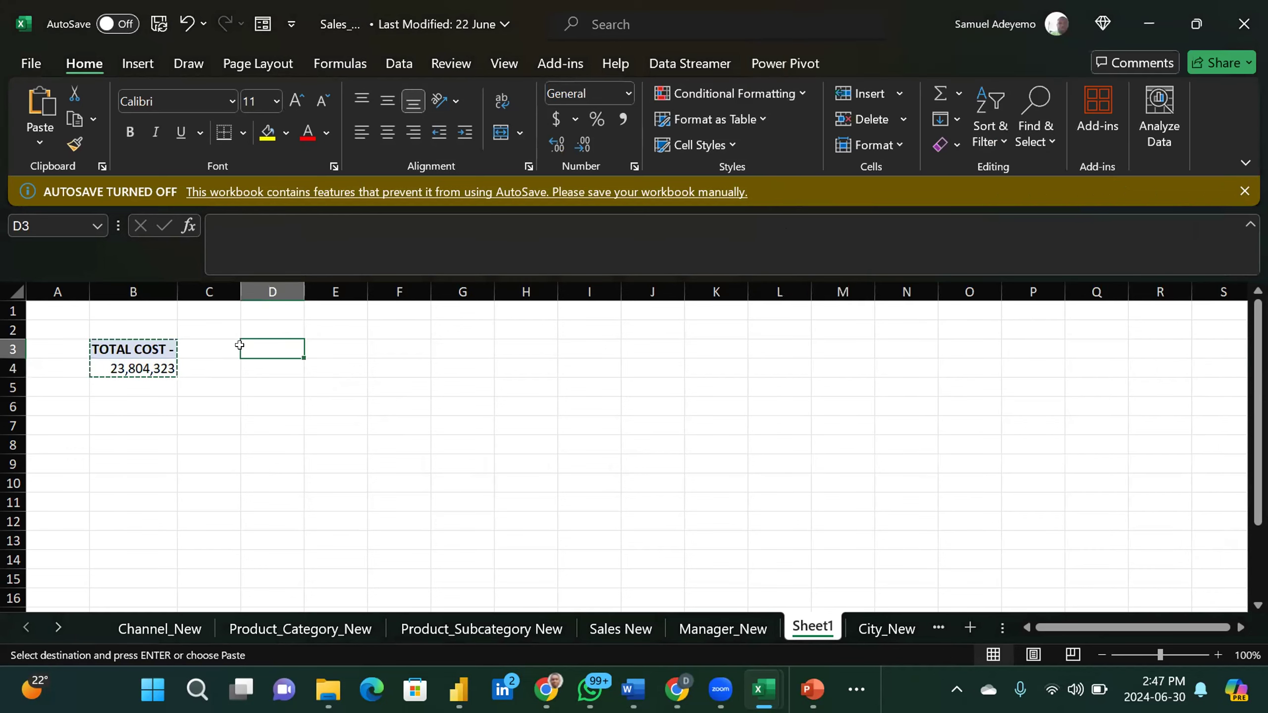
key(ctrl+v)
drag(305, 292, 314, 283)
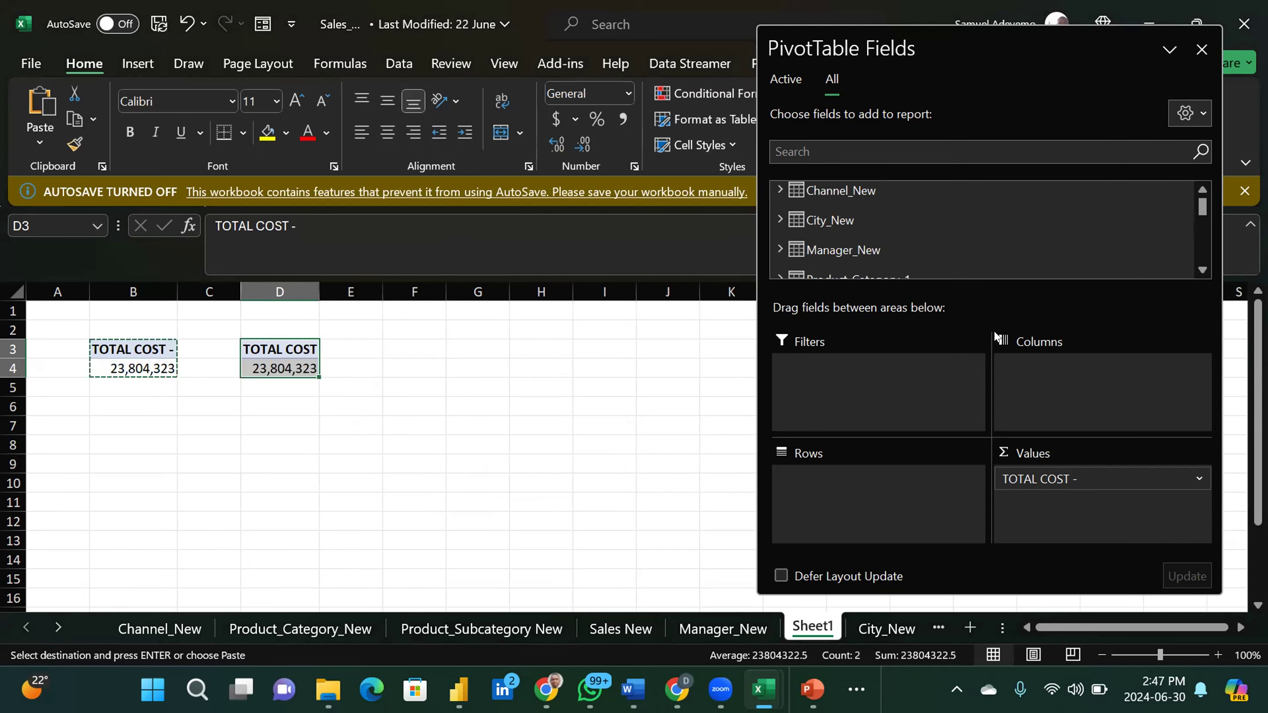
Step: Replace TOTAL COST - with the Sales Price measure from Sales_1 in the PivotTable at D3
click(1203, 270)
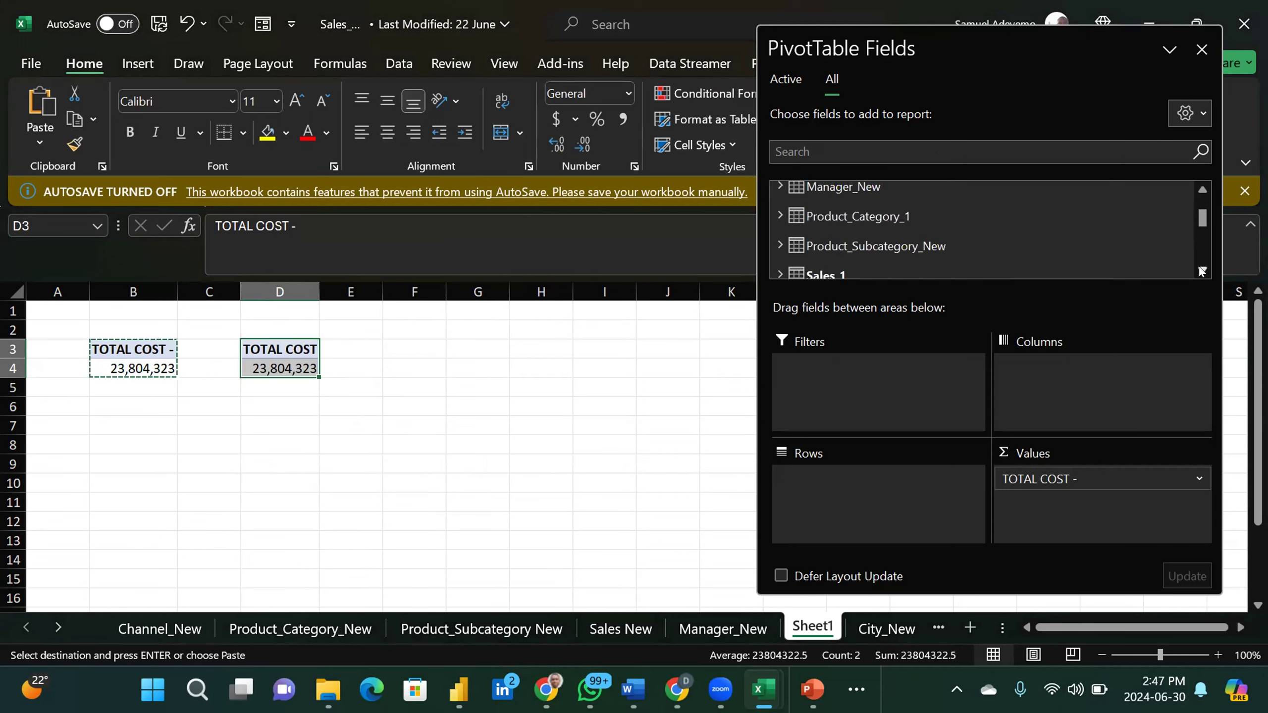
click(779, 244)
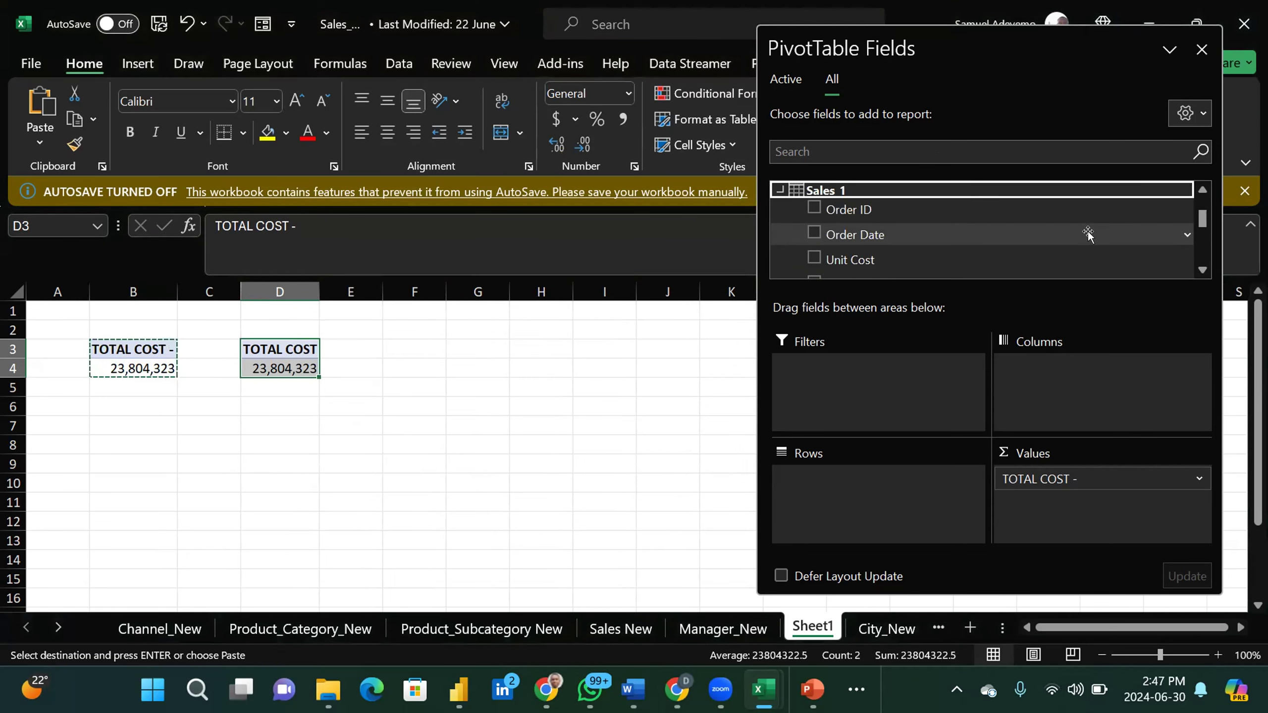
click(1202, 270)
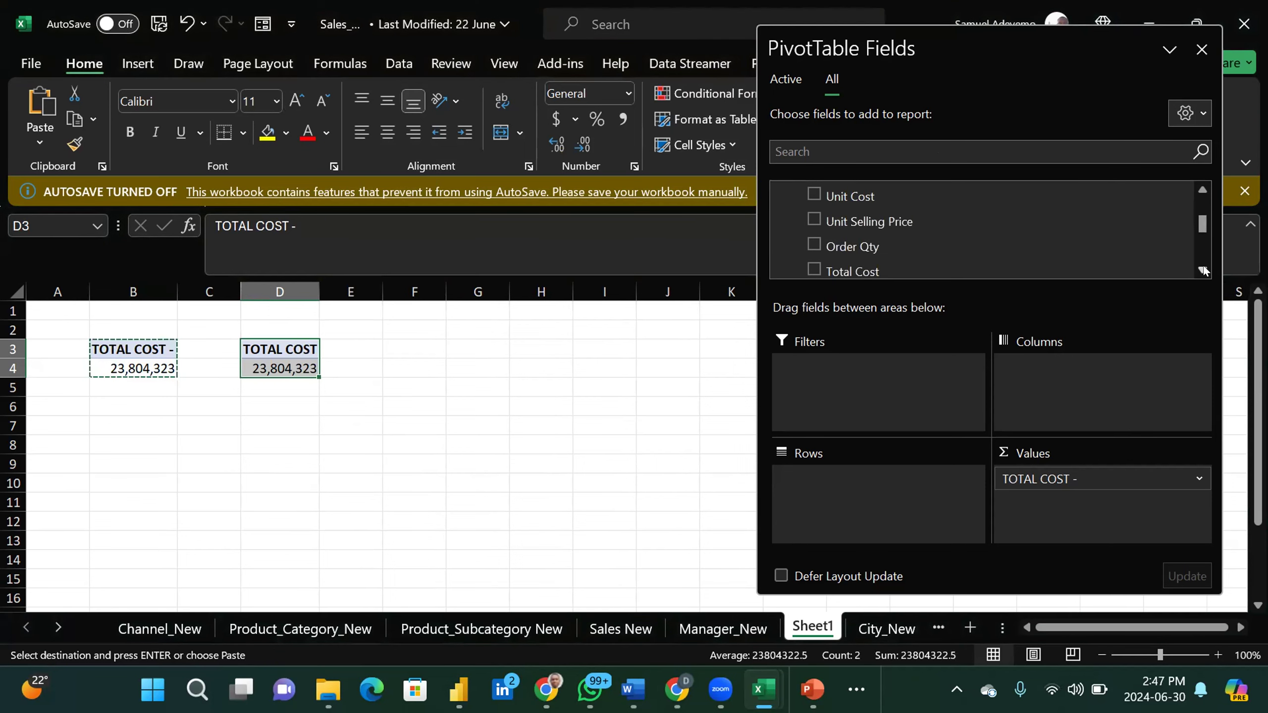
click(1203, 270)
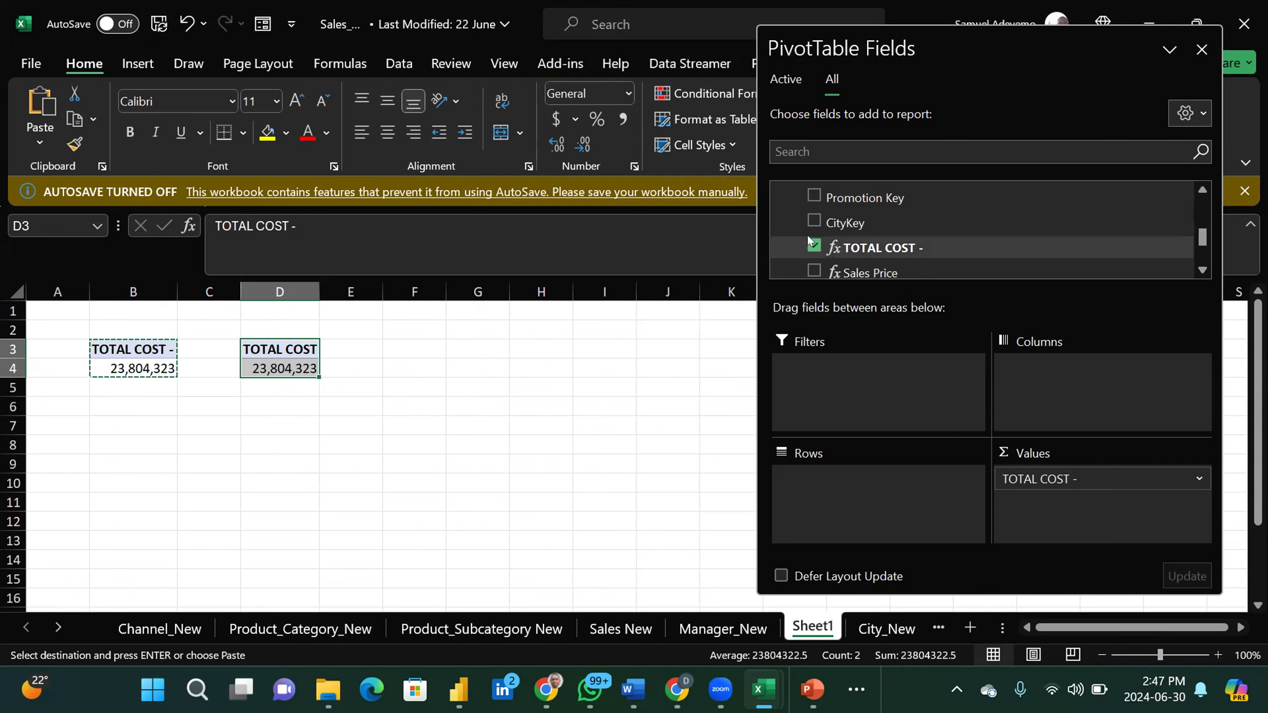
click(810, 245)
click(814, 271)
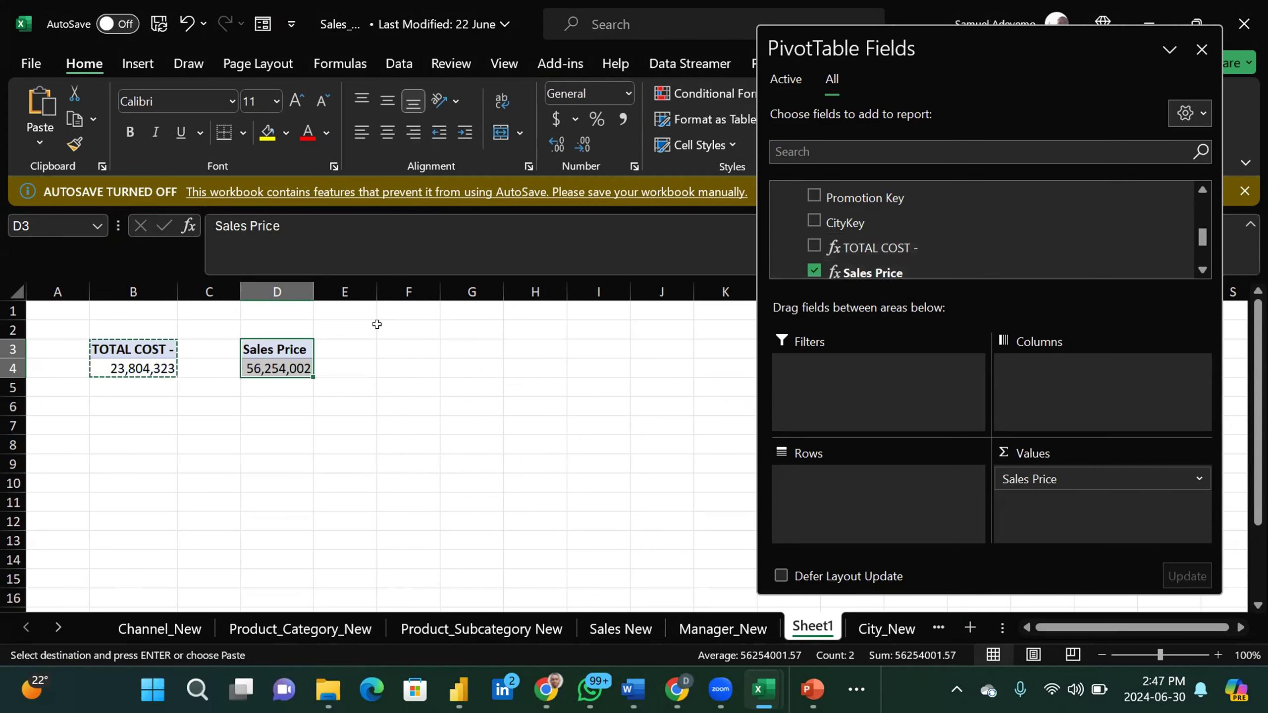
click(362, 352)
click(264, 350)
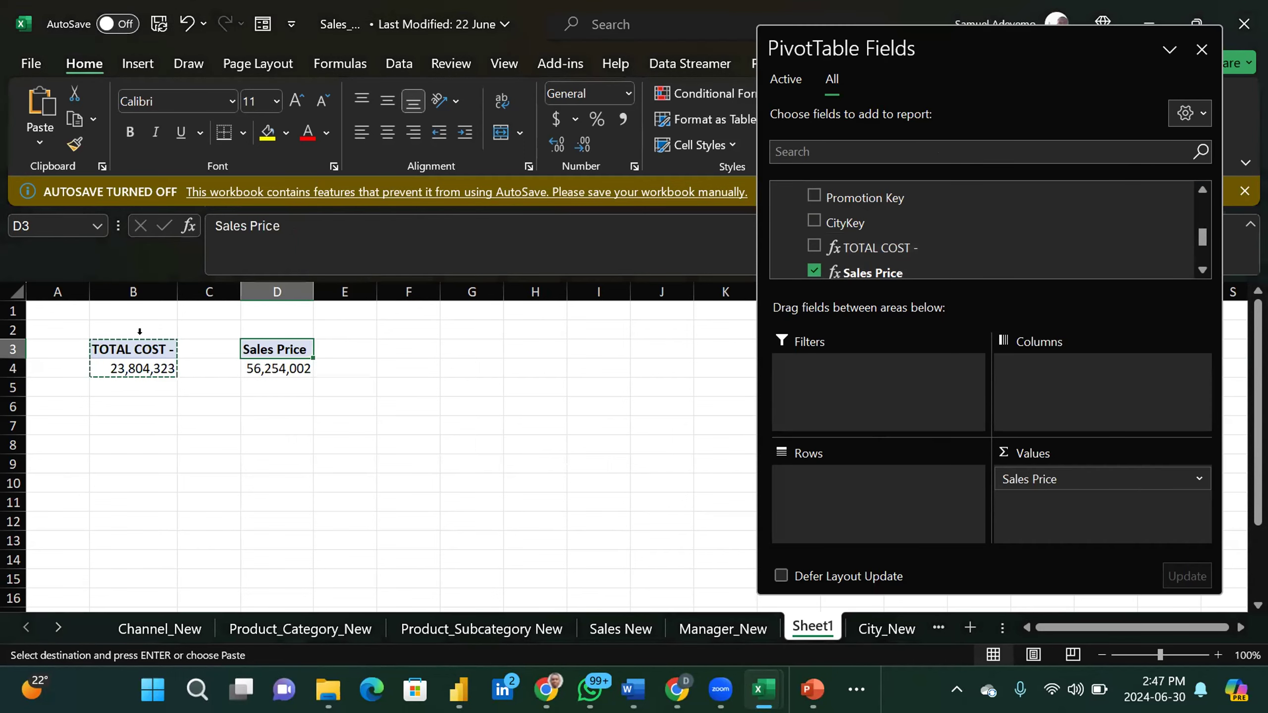
click(135, 350)
click(136, 369)
click(264, 345)
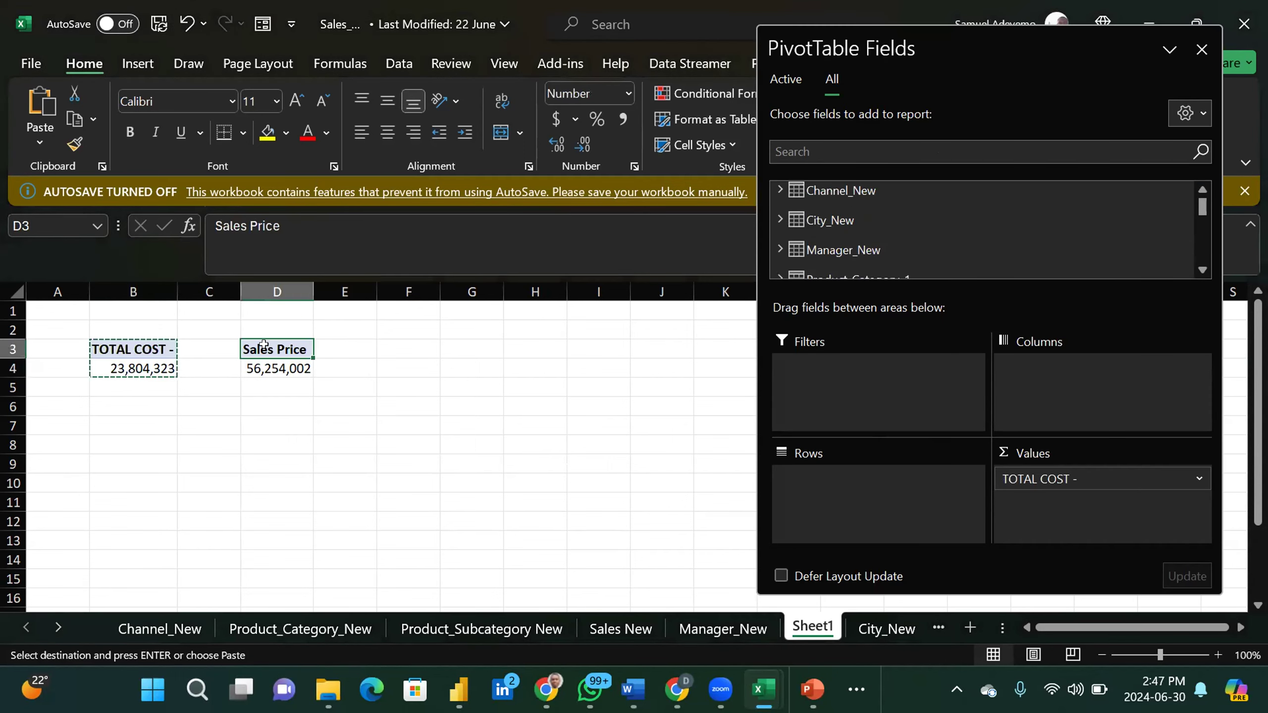
double_click(264, 347)
click(673, 420)
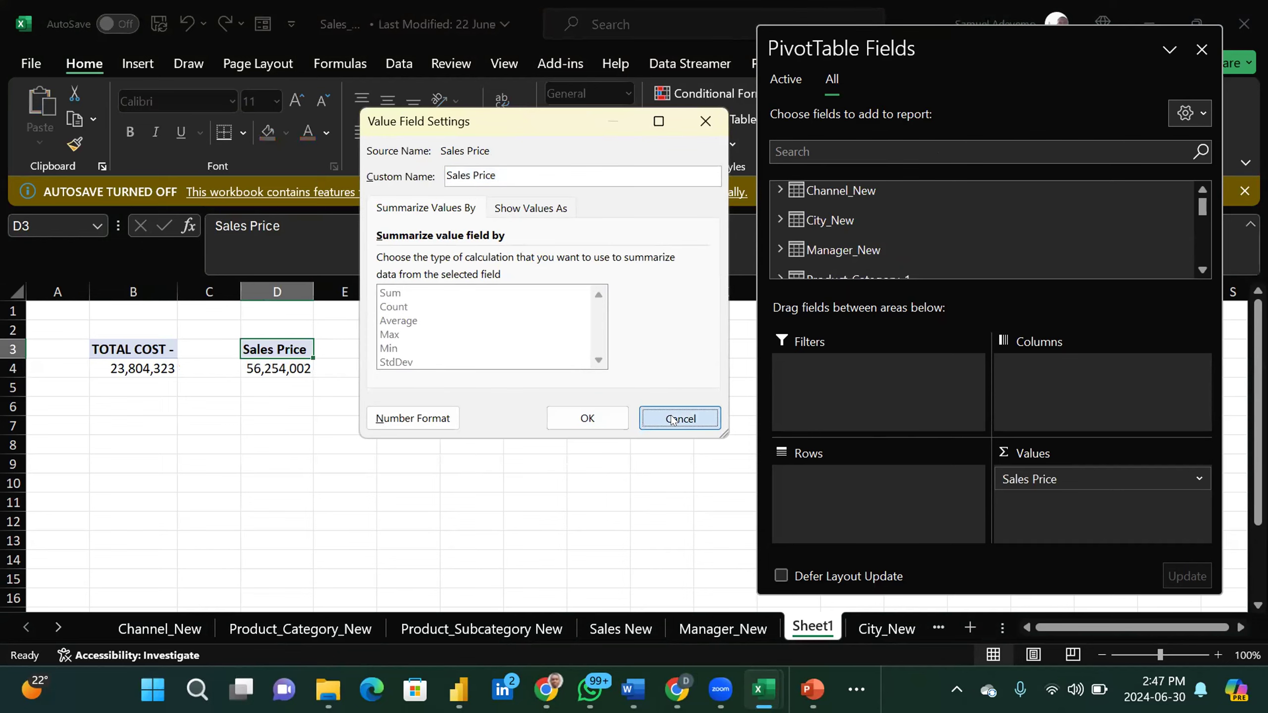
click(449, 407)
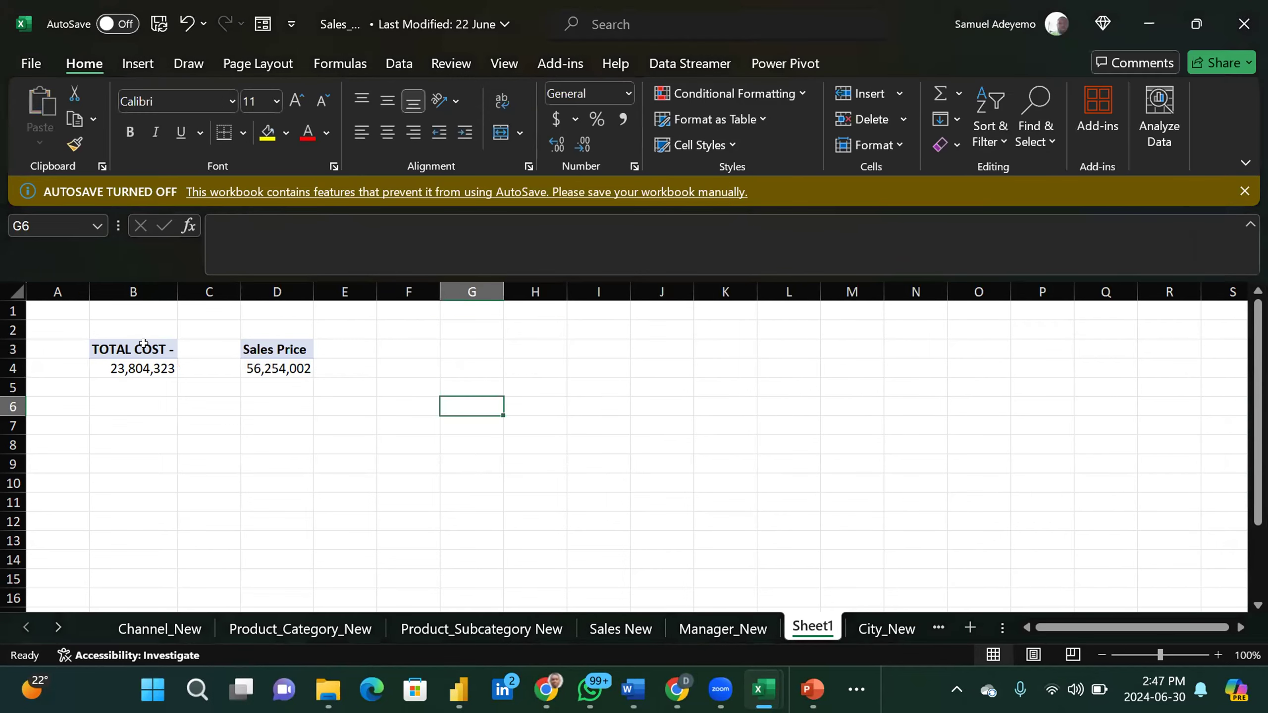
Step: Start a new measure on the Sales_1 table from the TOTAL COST - PivotTable and name it Profit
click(143, 343)
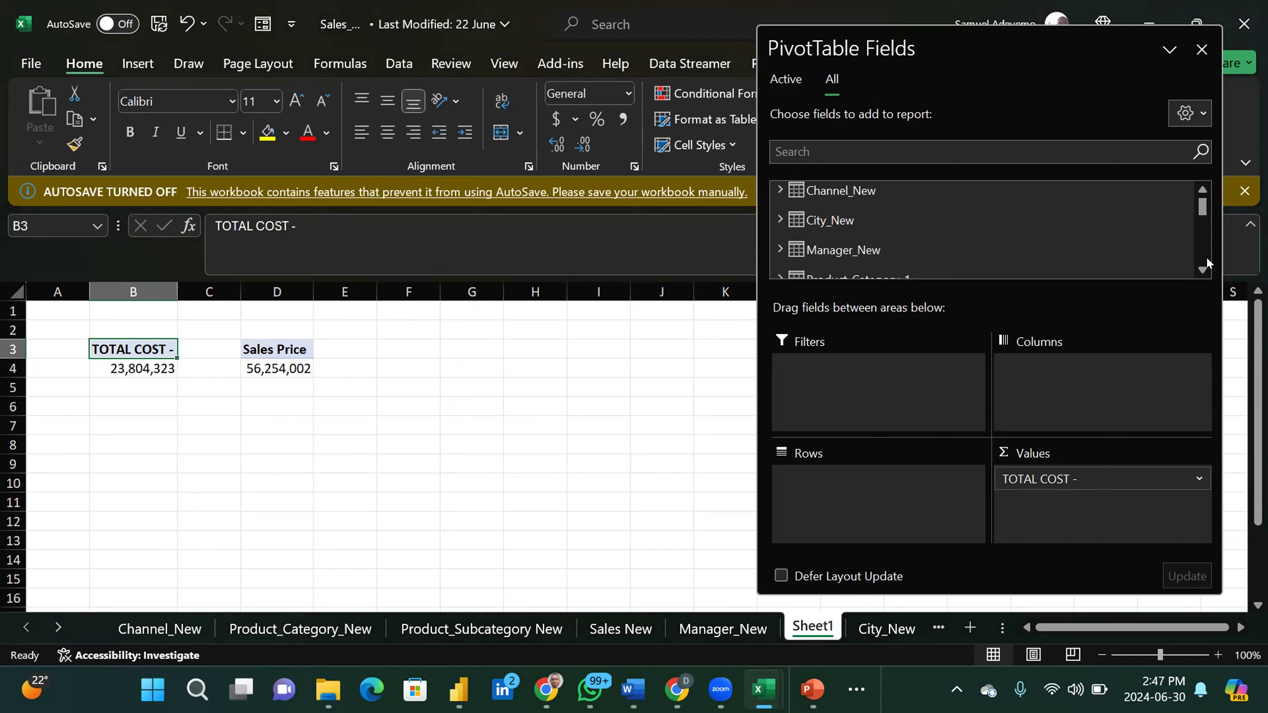
scroll(1204, 260, down, 1)
double_click(806, 256)
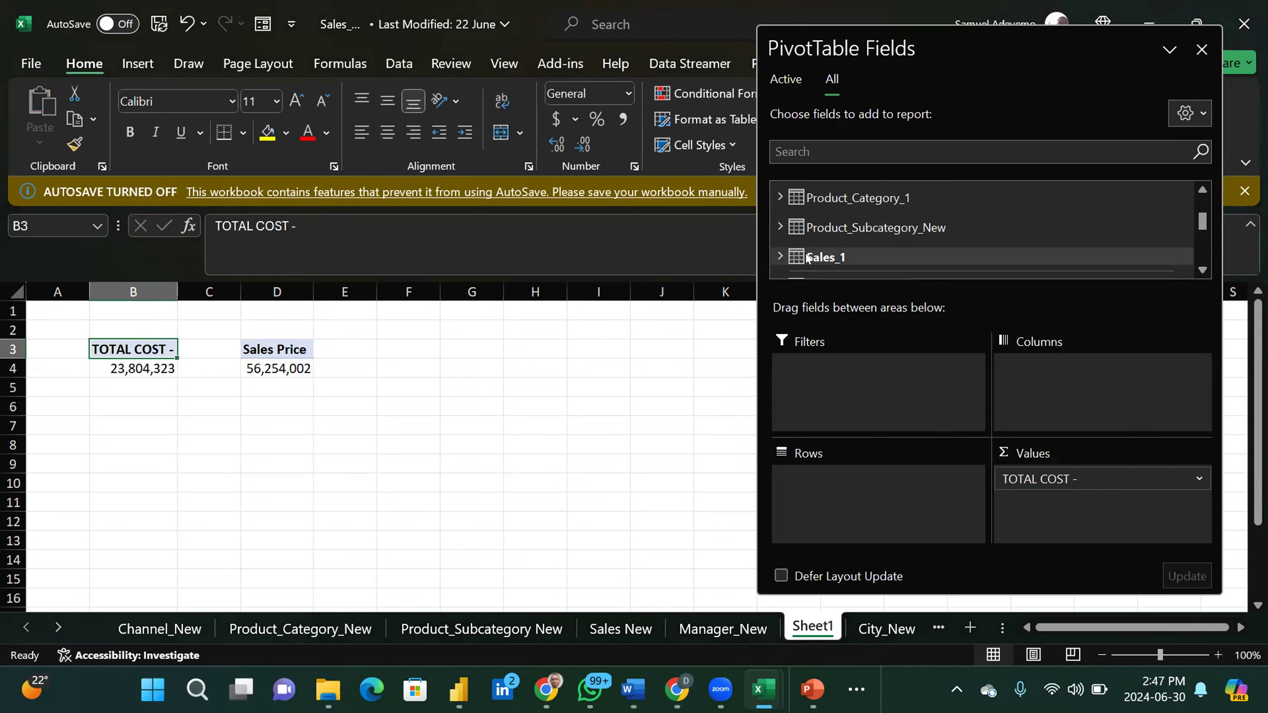
right_click(827, 191)
click(870, 200)
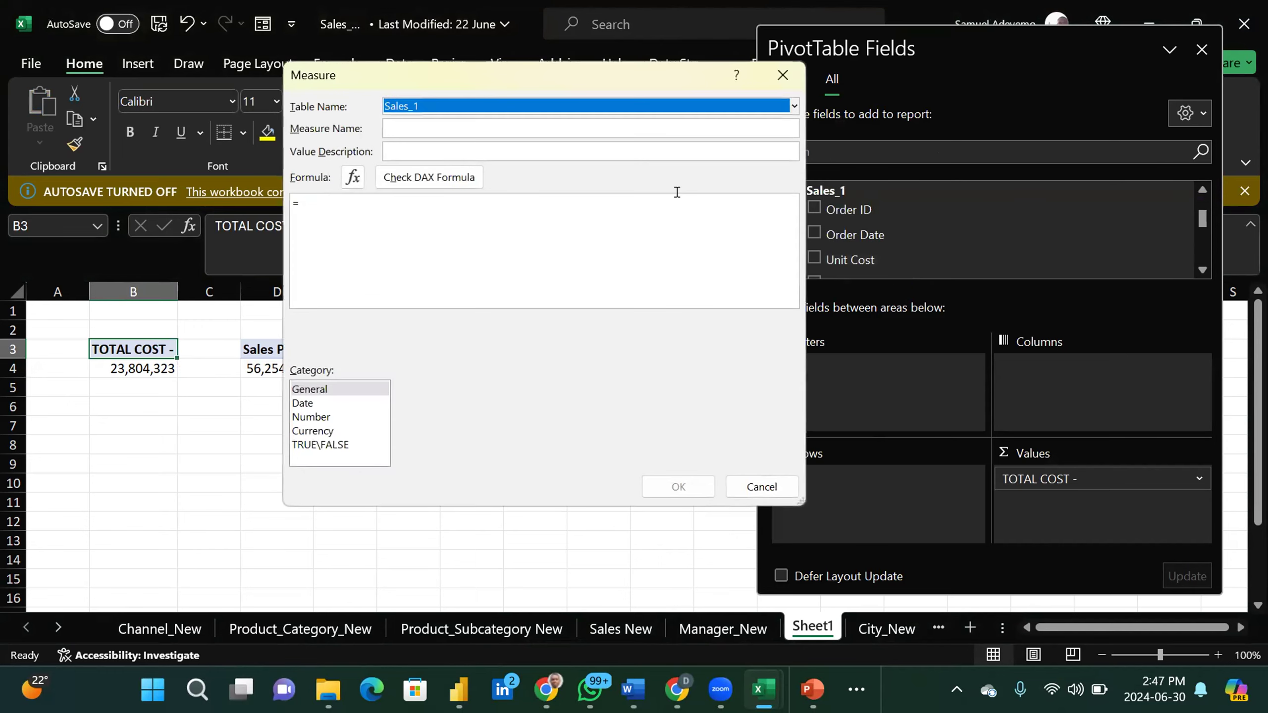
click(407, 124)
text(Profit)
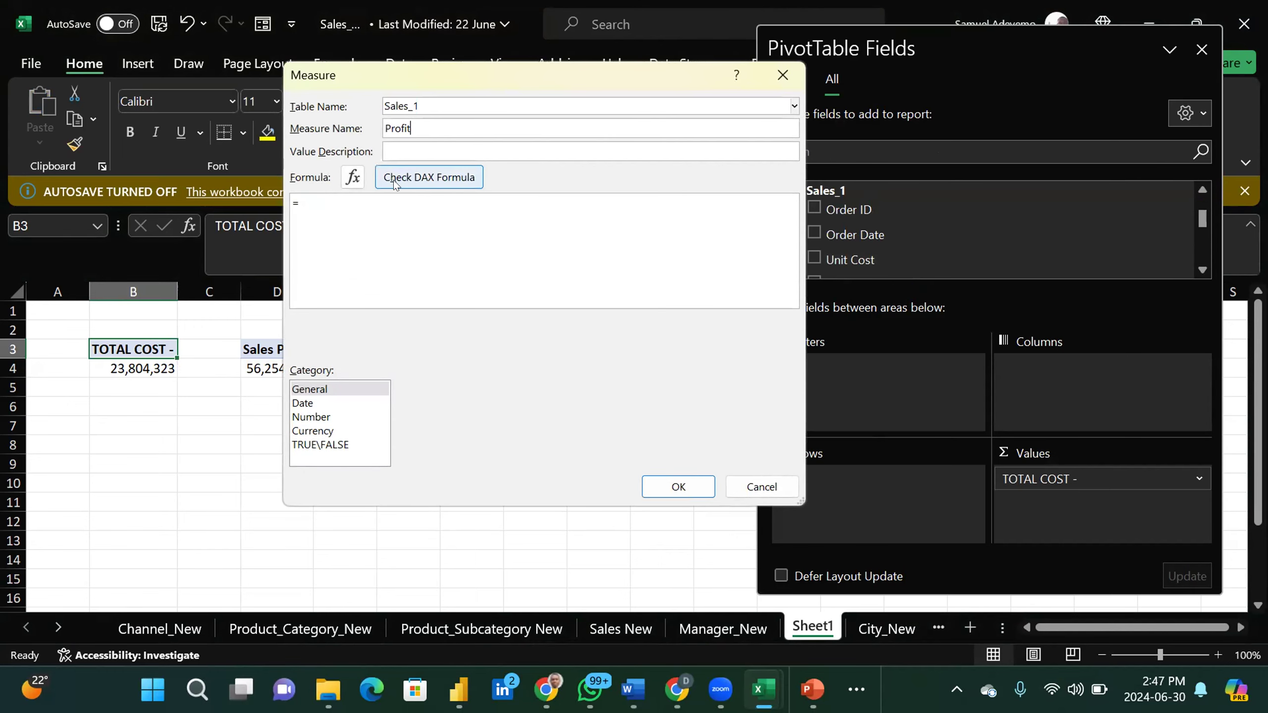
click(357, 202)
text(total)
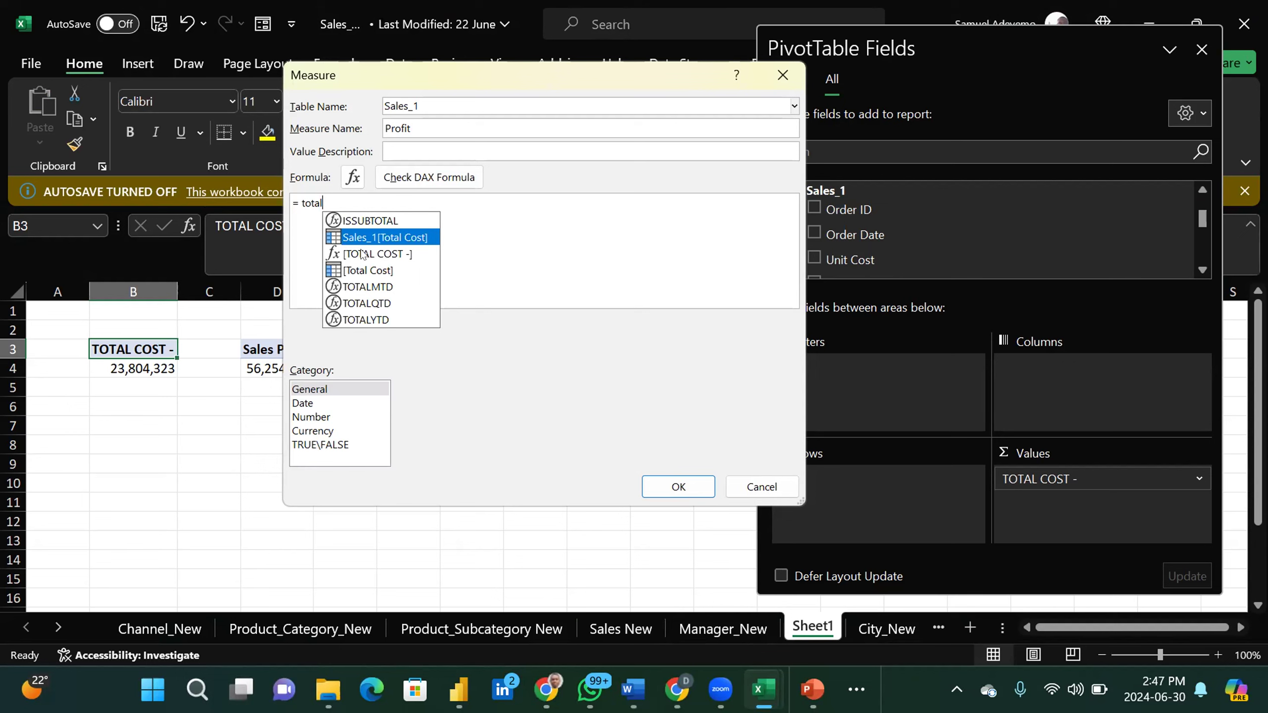
key(BackSpace)
key(BackSpace)
key(BackSpace)
key(BackSpace)
key(BackSpace)
Step: Enter the Profit measure's formula as = [Sales Price ] - [TOTAL COST -]
text(sales)
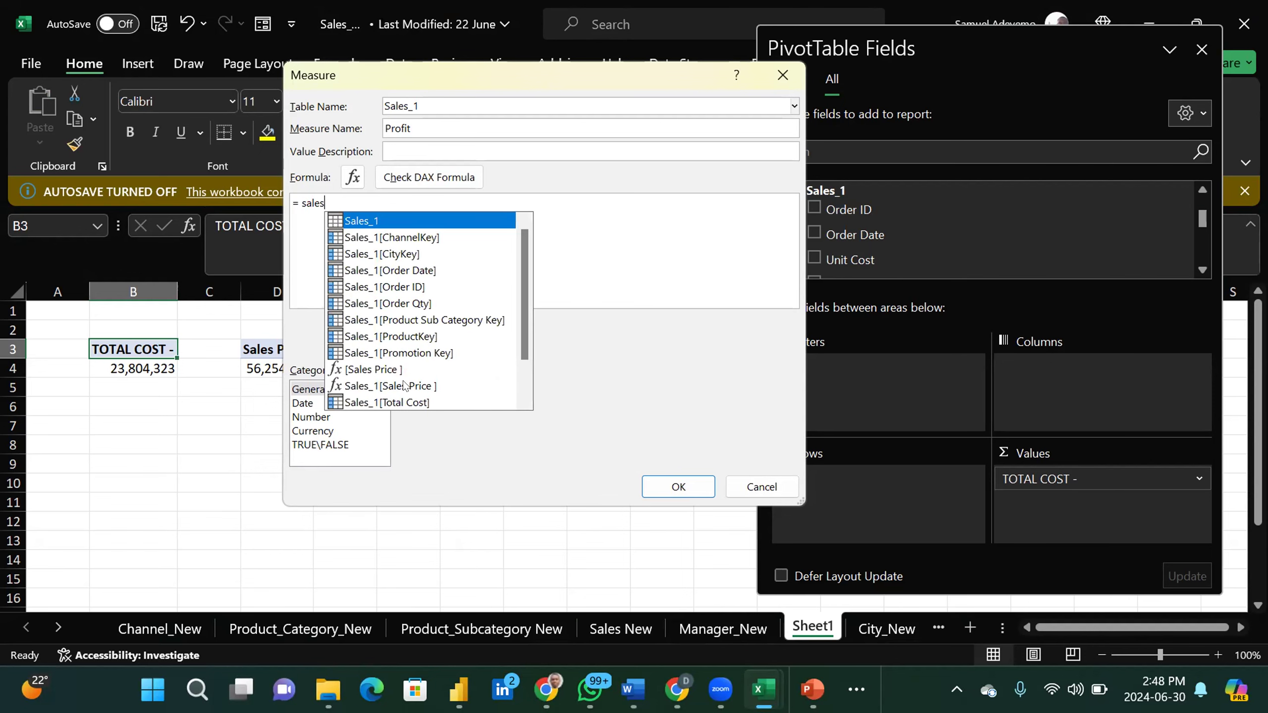
click(381, 368)
double_click(381, 369)
text(- total)
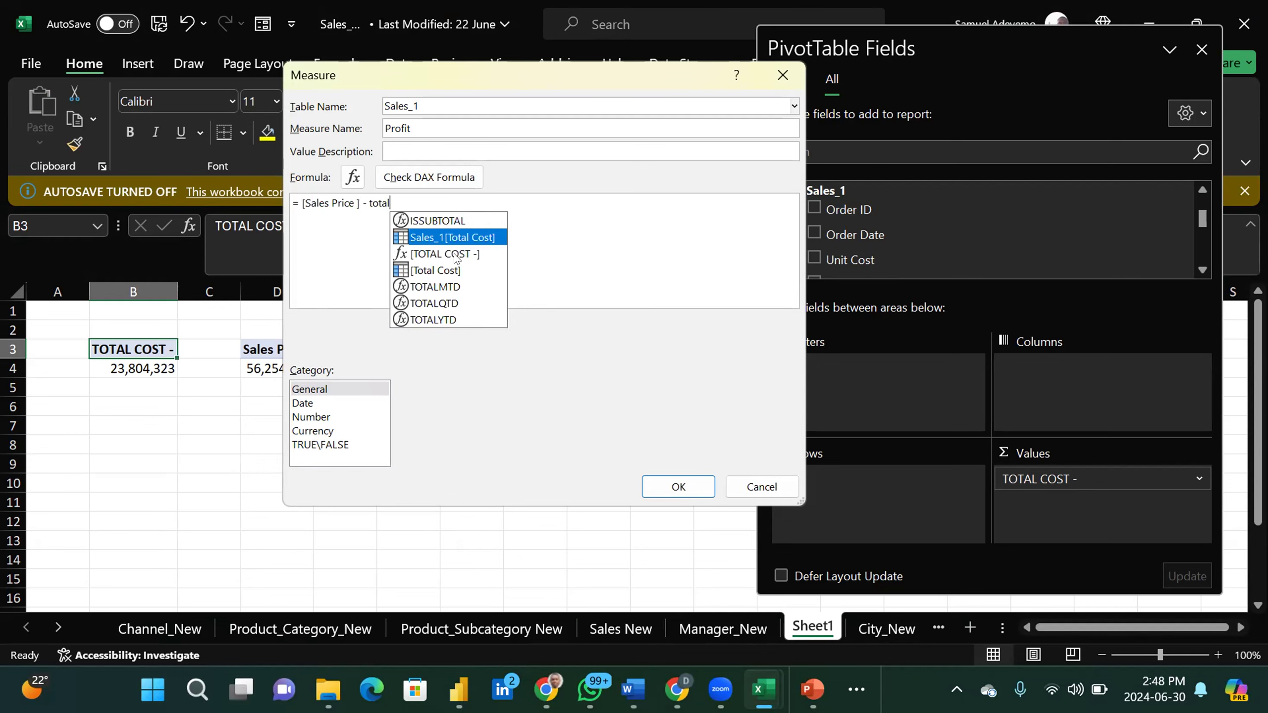
double_click(456, 256)
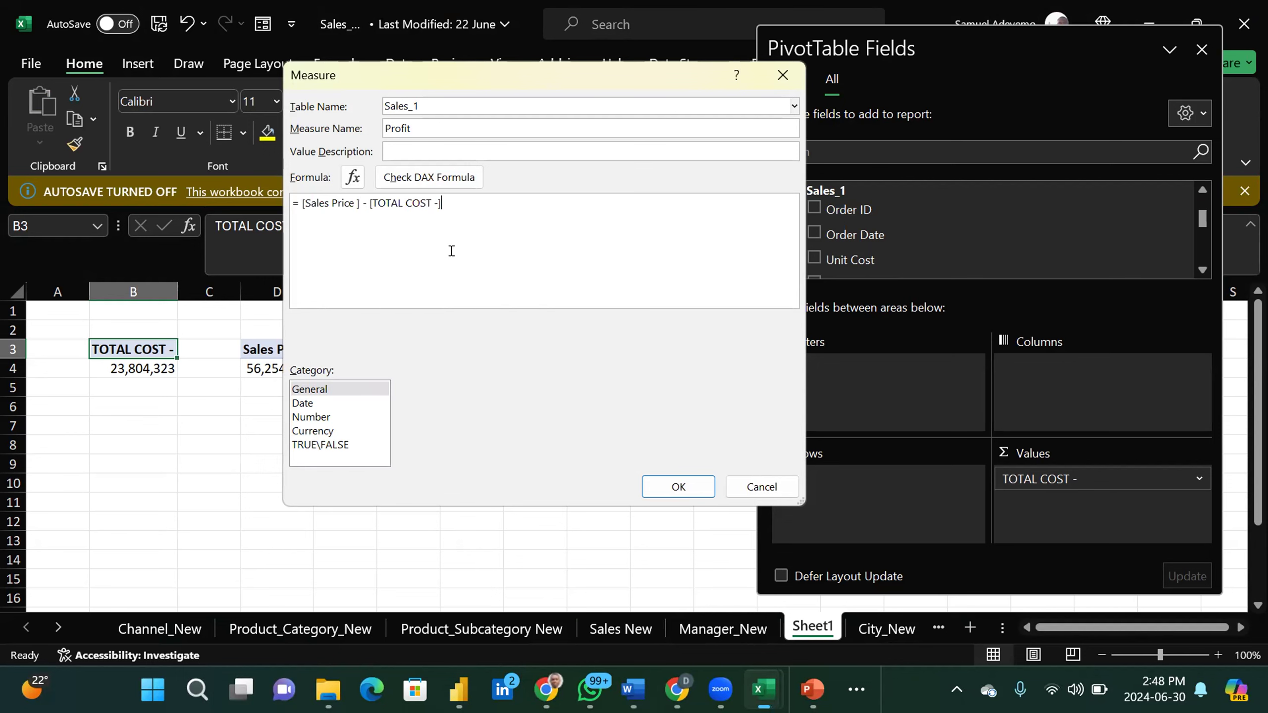
Step: Check the Profit measure's DAX formula, set its format to Number with the 1000 separator, and save it
click(413, 170)
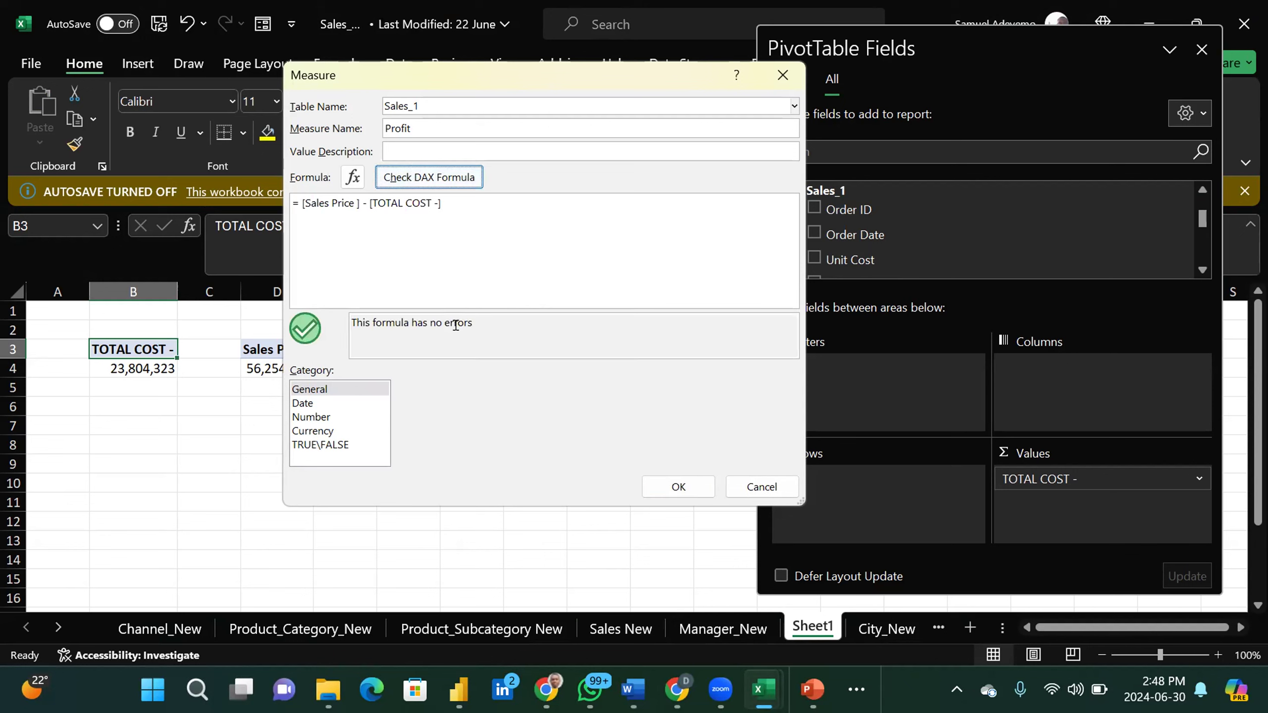
click(312, 417)
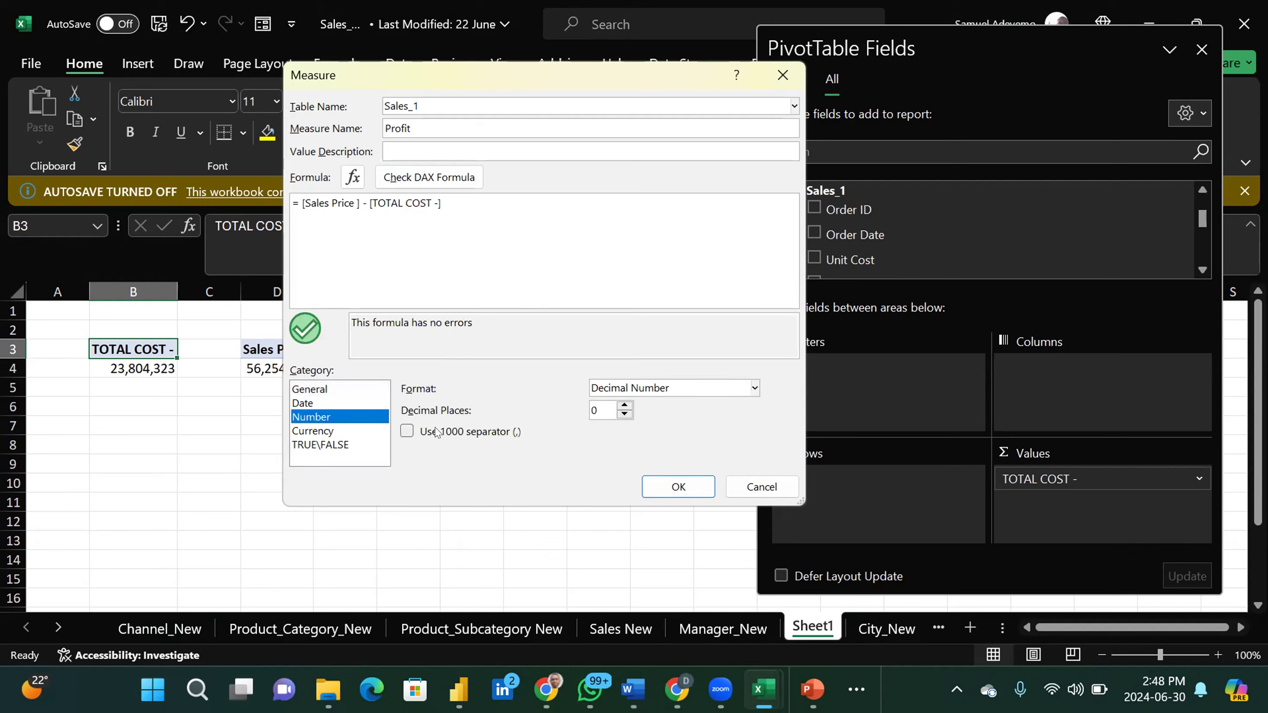
click(406, 431)
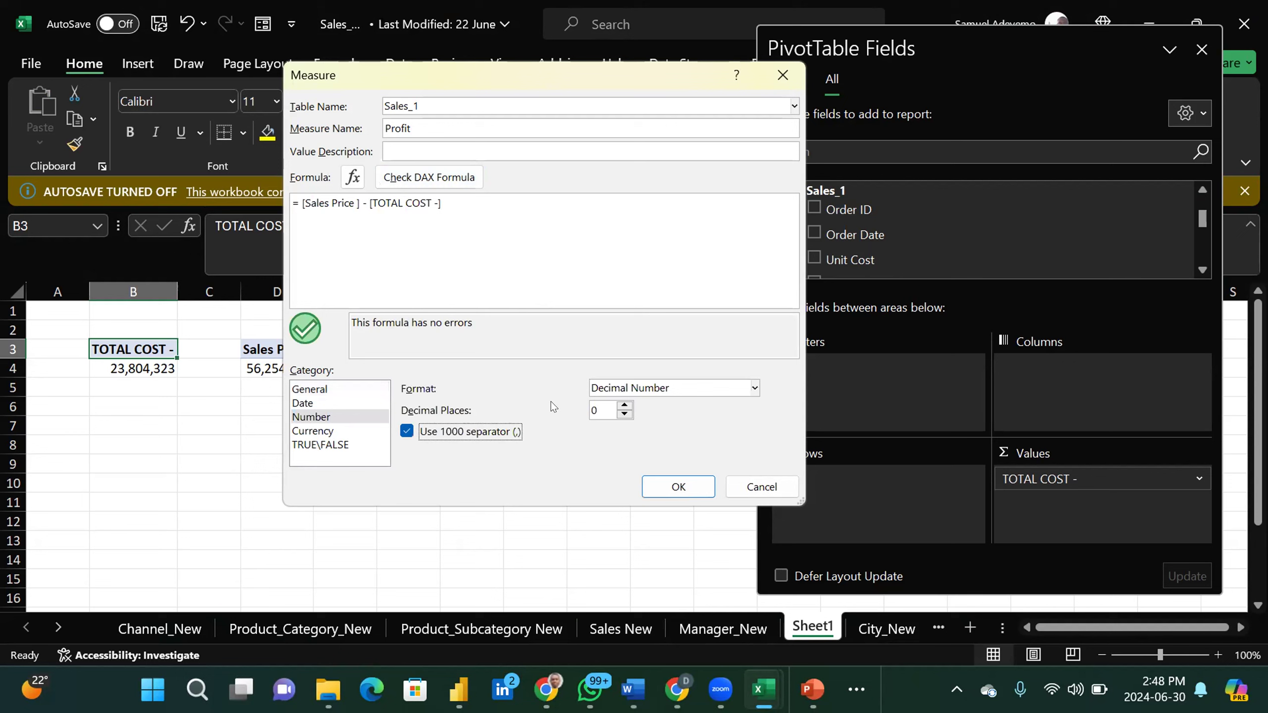
click(671, 490)
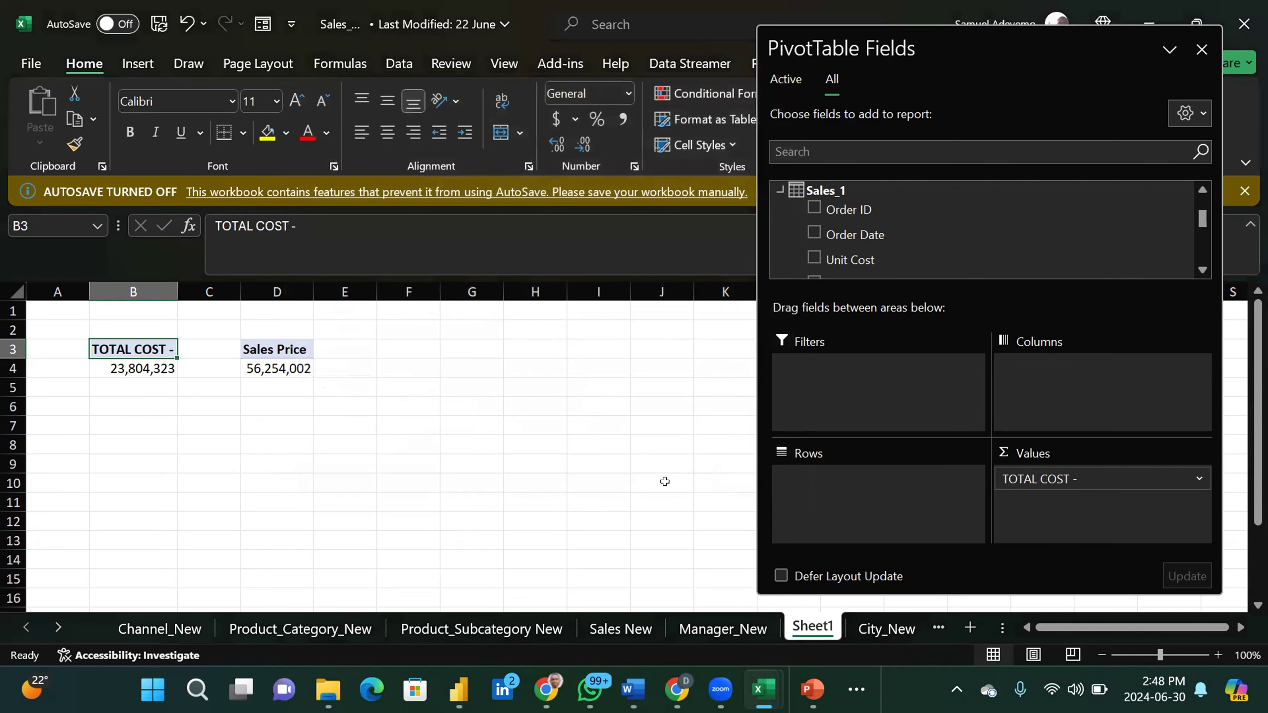
Step: Copy the Sales Price PivotTable in D3:D4 to F3 and widen column F
click(258, 354)
key(shift+Down)
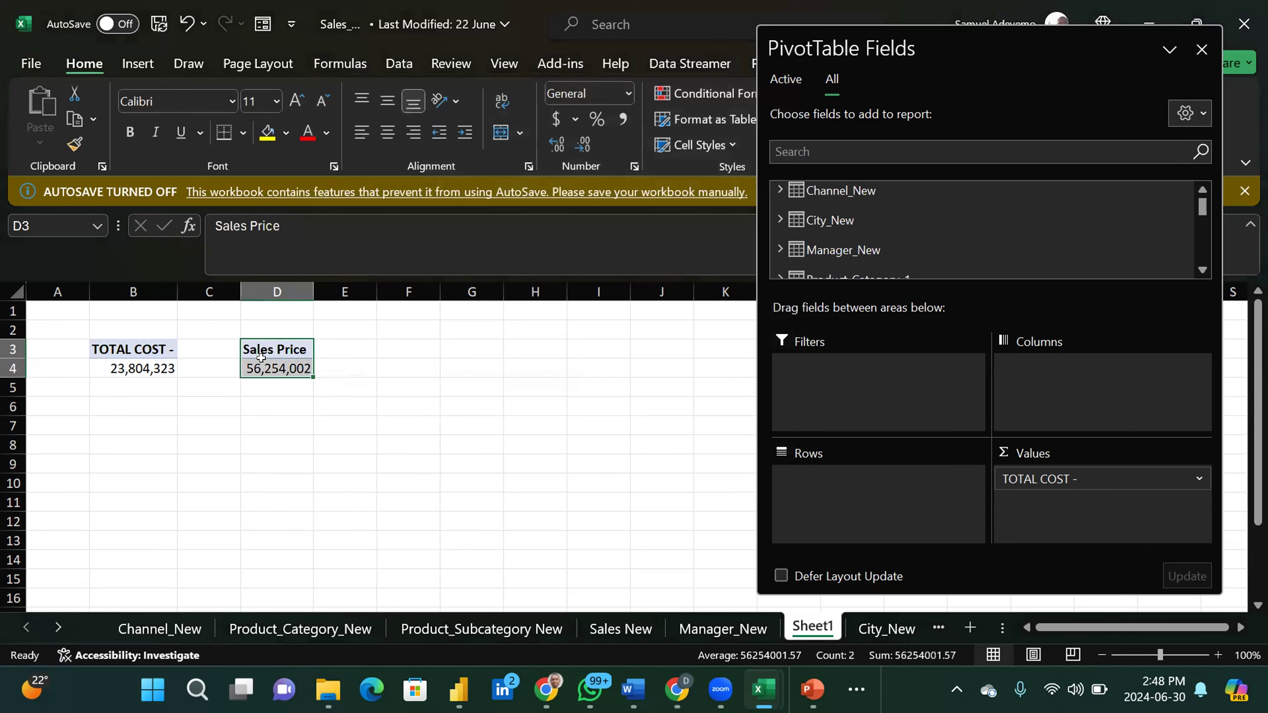
key(ctrl+c)
click(387, 347)
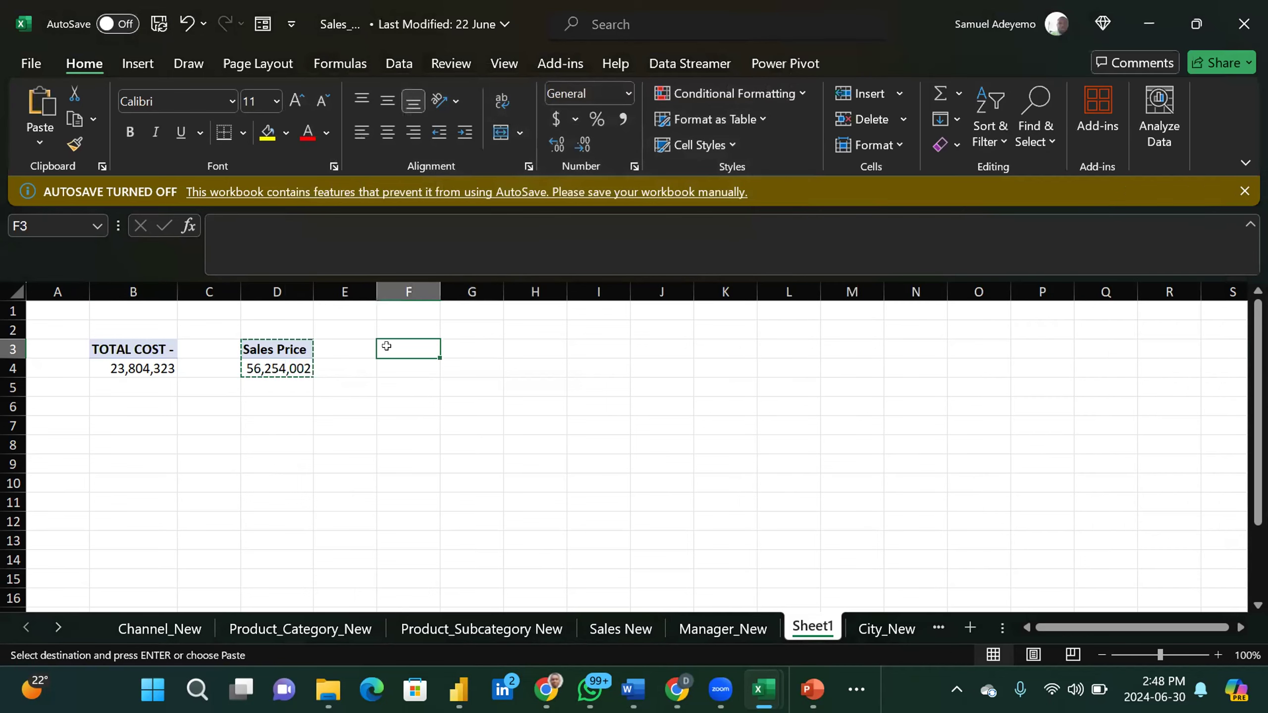
key(ctrl+v)
drag(441, 292, 462, 285)
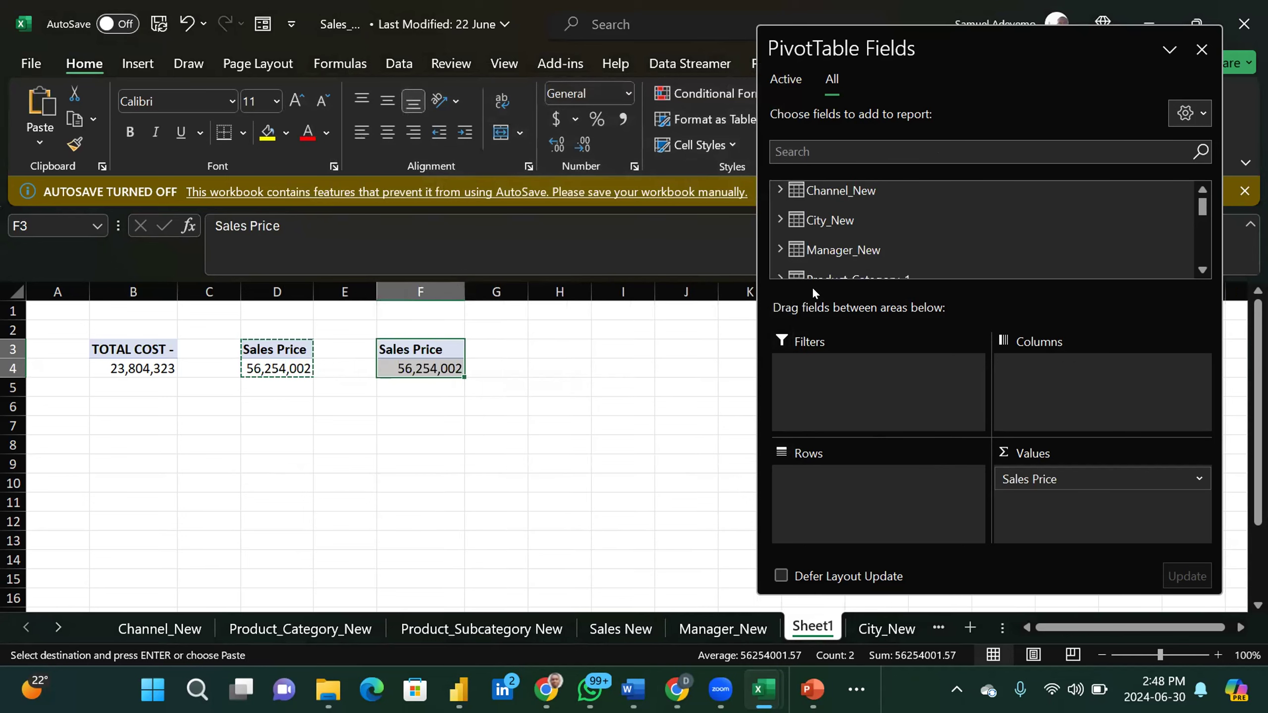
Step: Replace Sales Price with the Profit measure from Sales_1 in the PivotTable at F3
click(1204, 271)
click(1204, 271)
click(1204, 271)
click(1204, 271)
click(1204, 271)
click(1204, 271)
click(1204, 271)
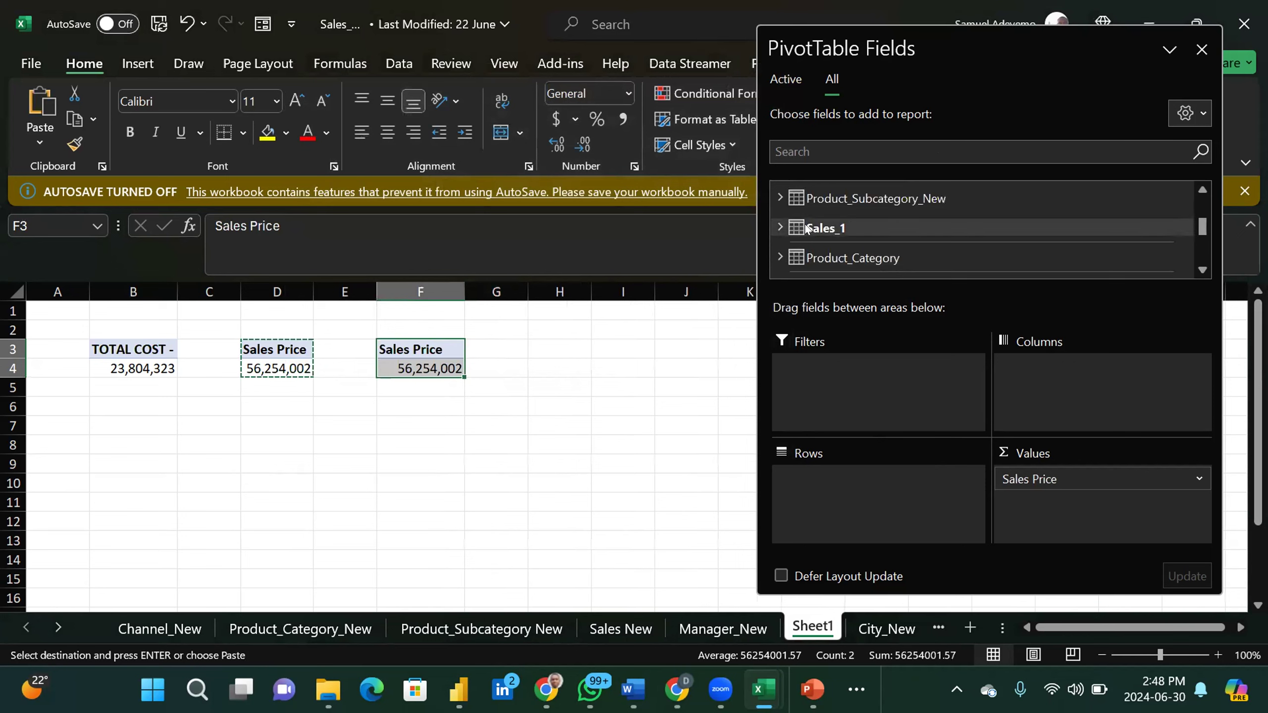
click(779, 228)
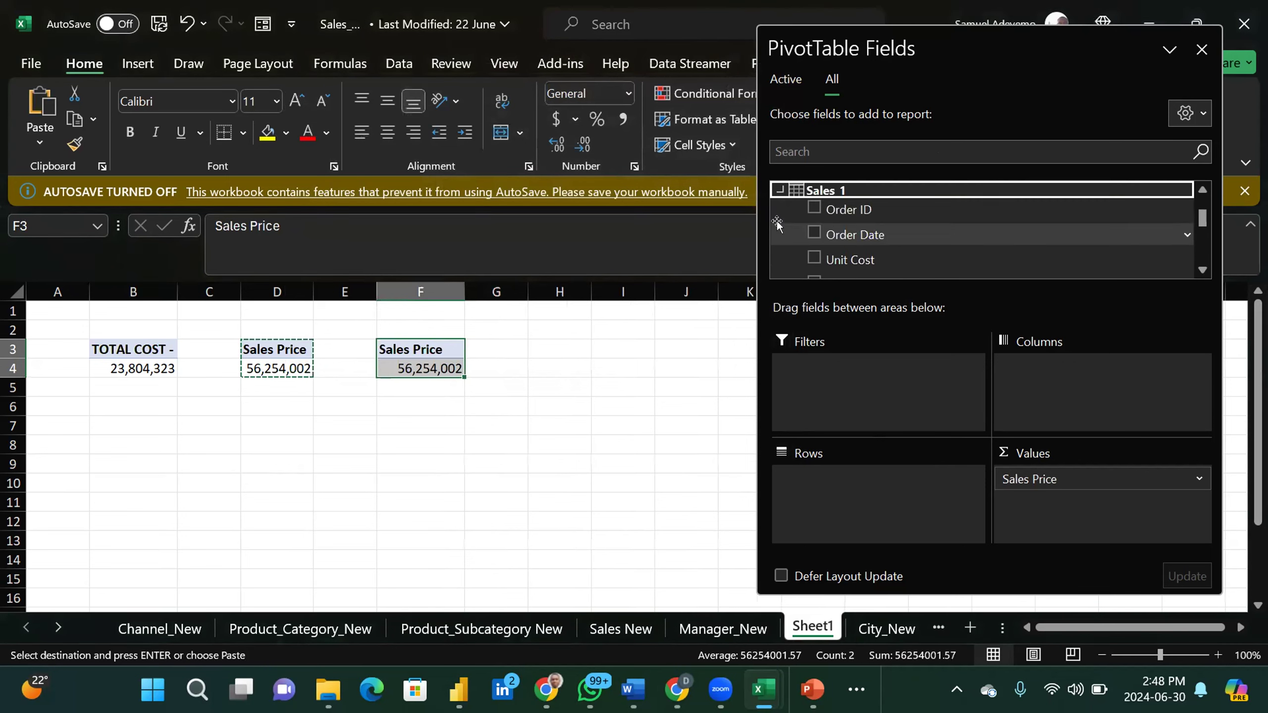
click(1202, 271)
click(1202, 271)
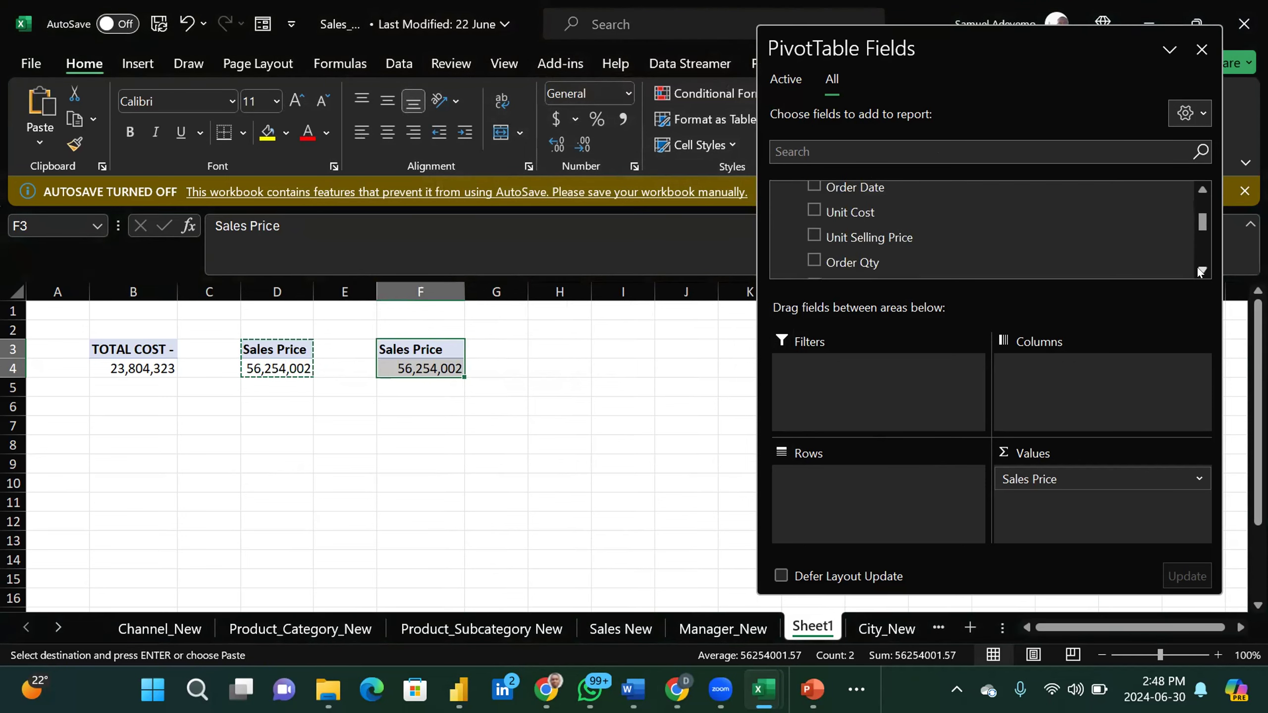
click(1202, 271)
click(1202, 271)
click(1202, 271)
click(1202, 271)
click(1202, 271)
click(1202, 271)
click(1202, 271)
click(1202, 271)
click(1202, 271)
click(1201, 271)
click(1200, 271)
click(812, 237)
click(813, 264)
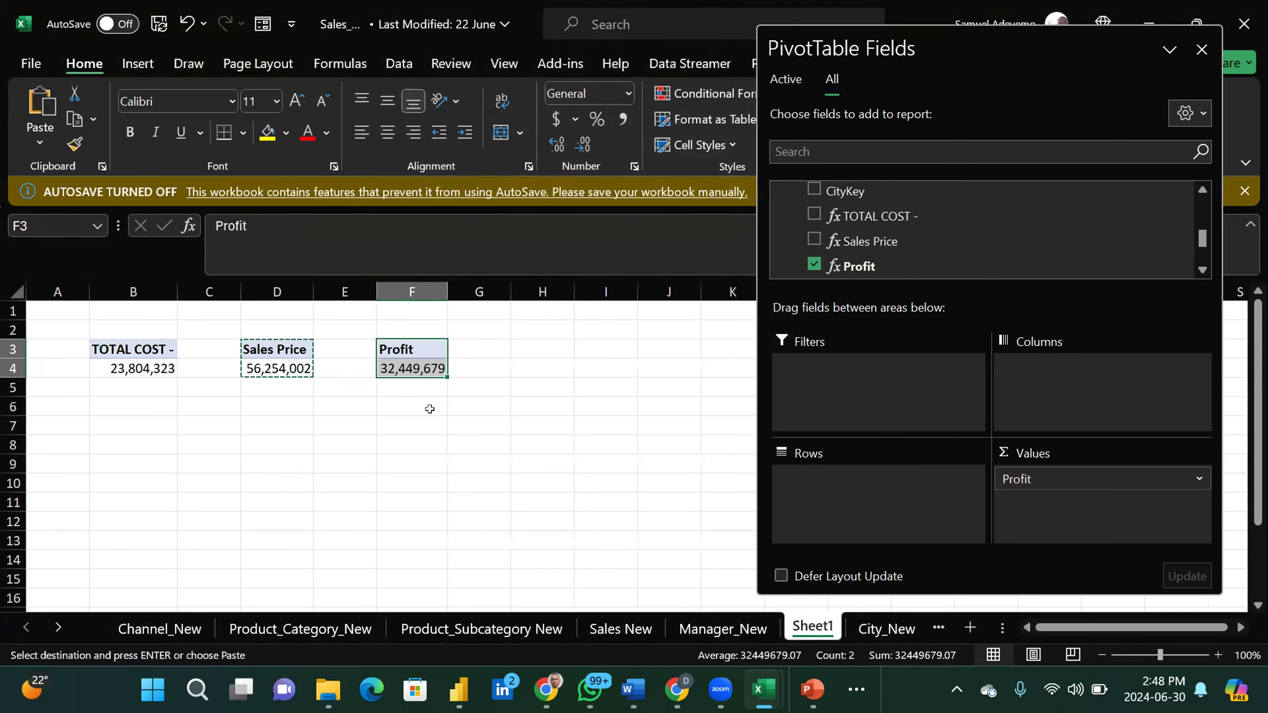
click(292, 419)
click(402, 347)
click(306, 351)
click(162, 348)
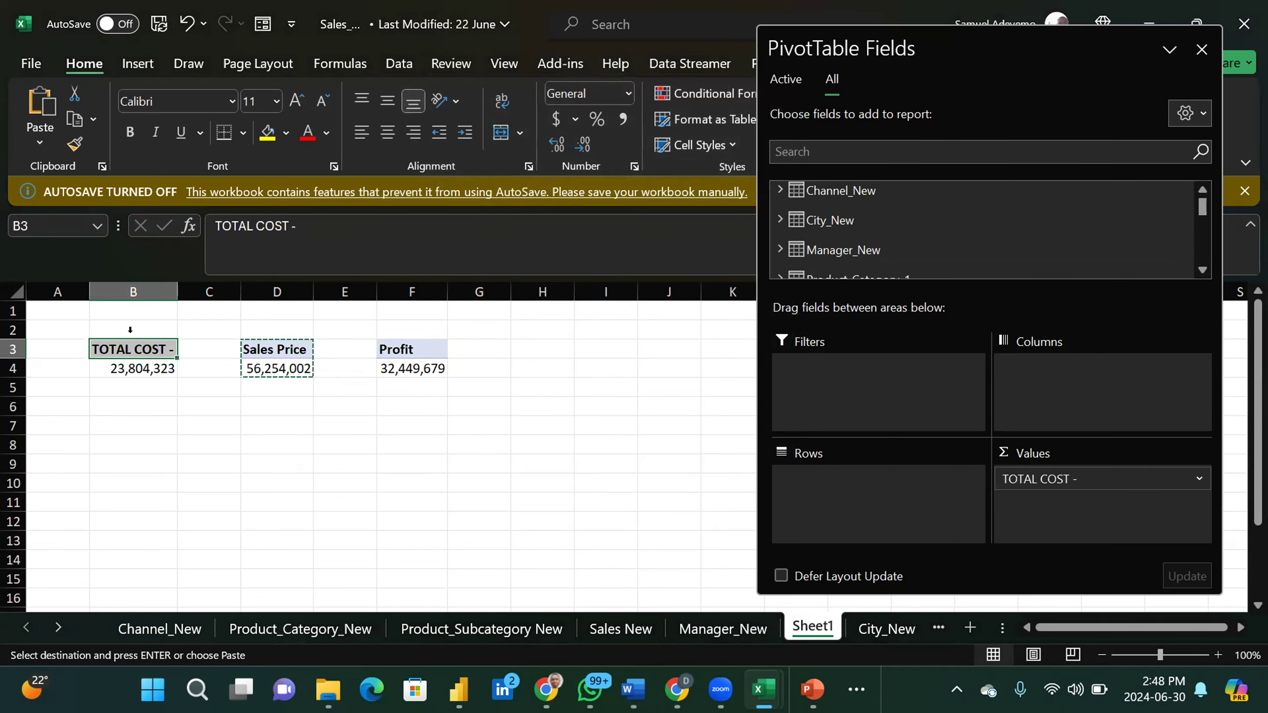
Step: Start a new measure in the Sales_1 table of the Profit PivotTable's field list and name it % Profit
click(270, 346)
click(409, 360)
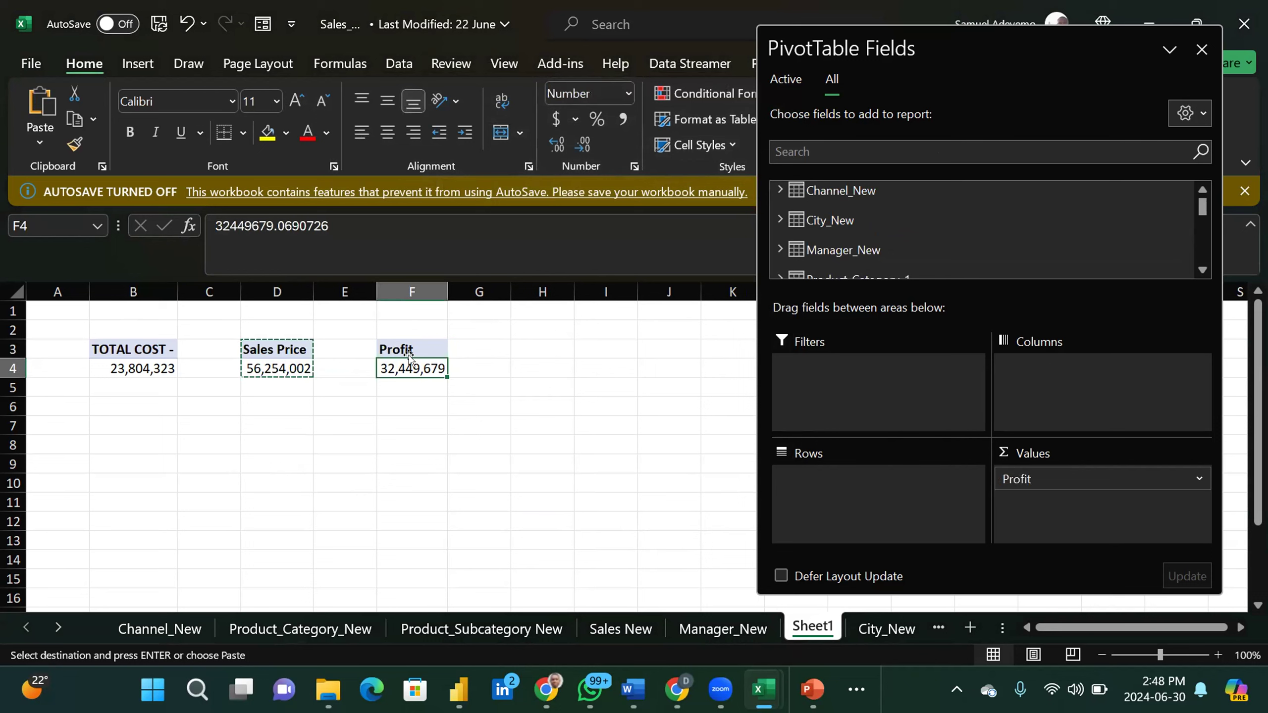
click(409, 349)
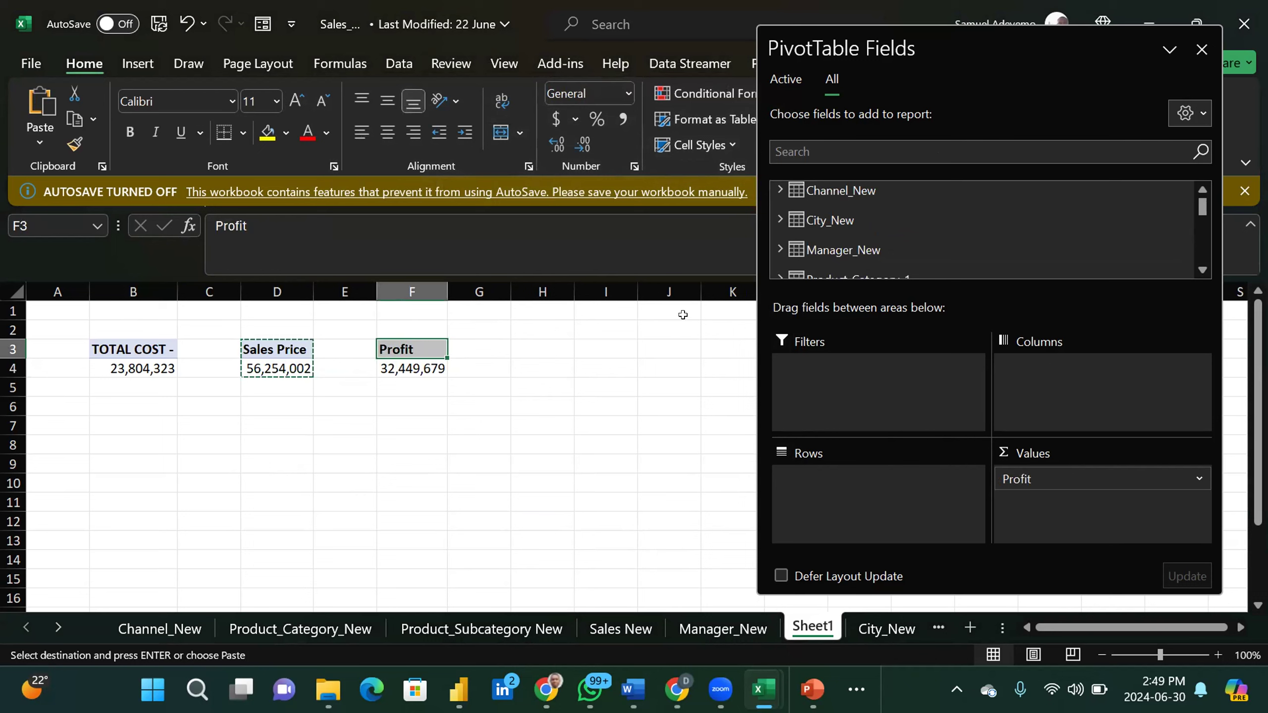
click(1204, 270)
click(1204, 269)
click(1204, 269)
click(1204, 269)
click(1204, 269)
click(1204, 269)
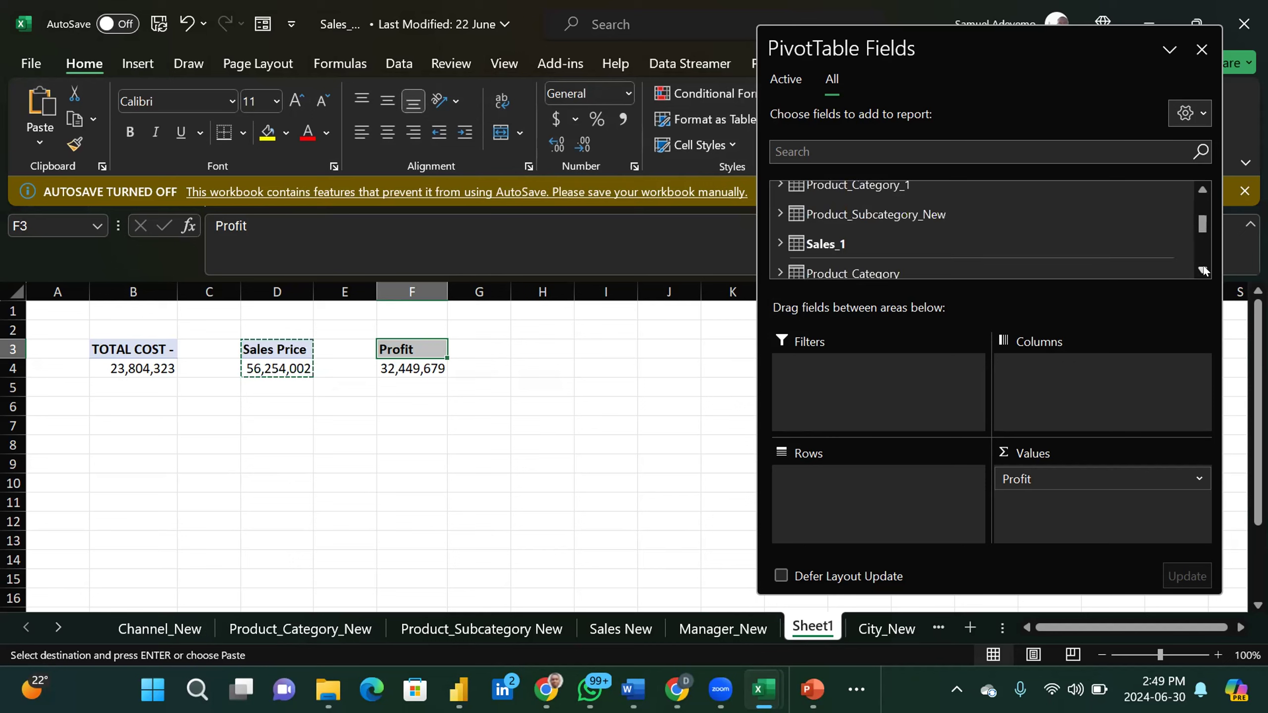
click(778, 241)
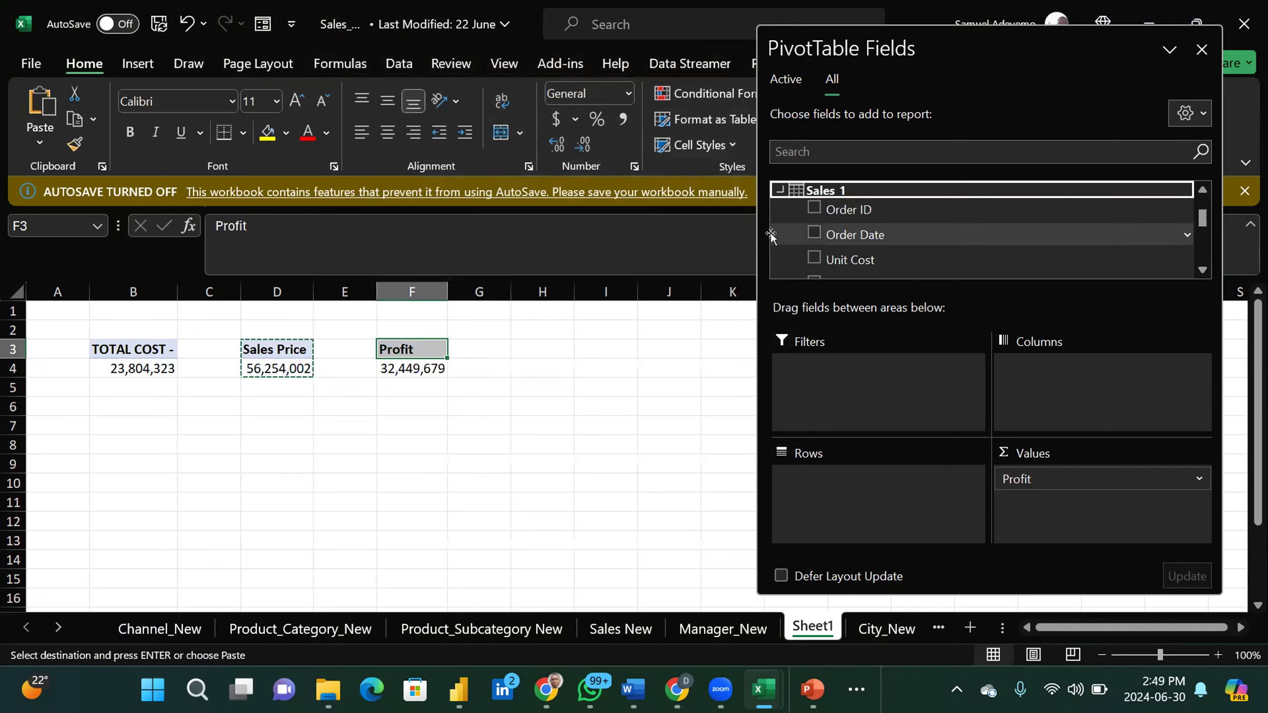
right_click(827, 194)
click(859, 196)
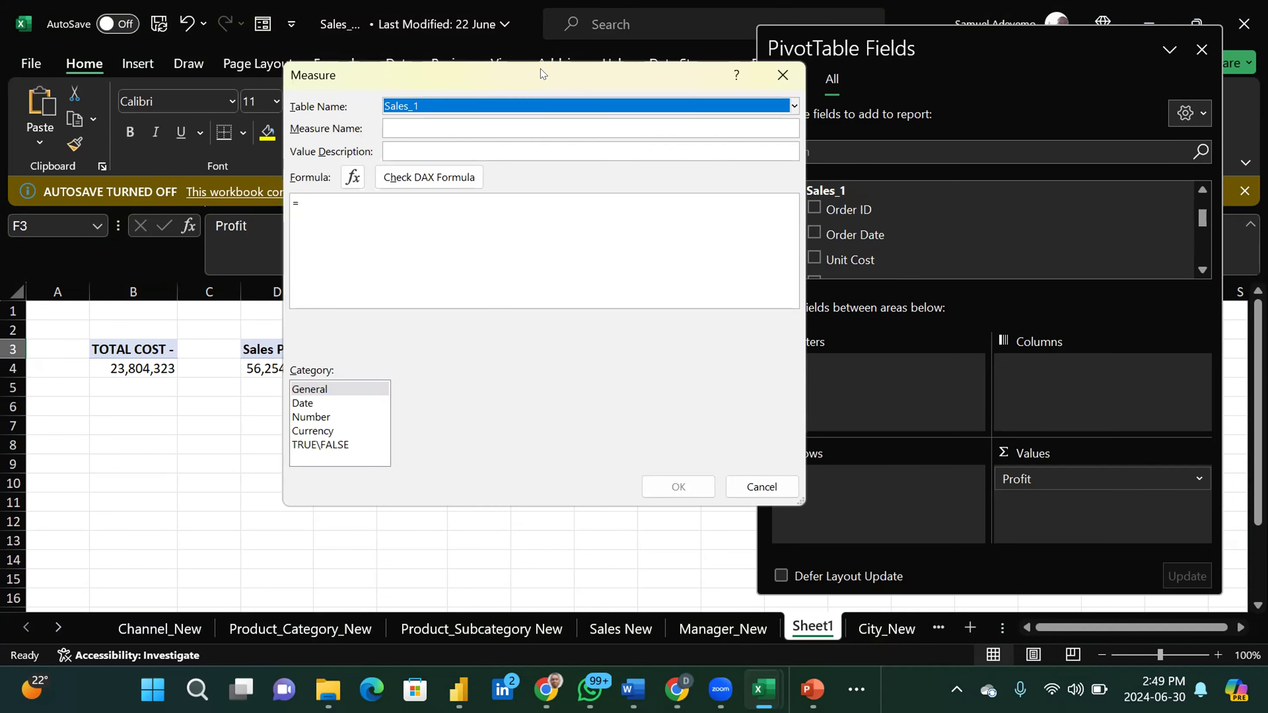
drag(541, 70, 777, 119)
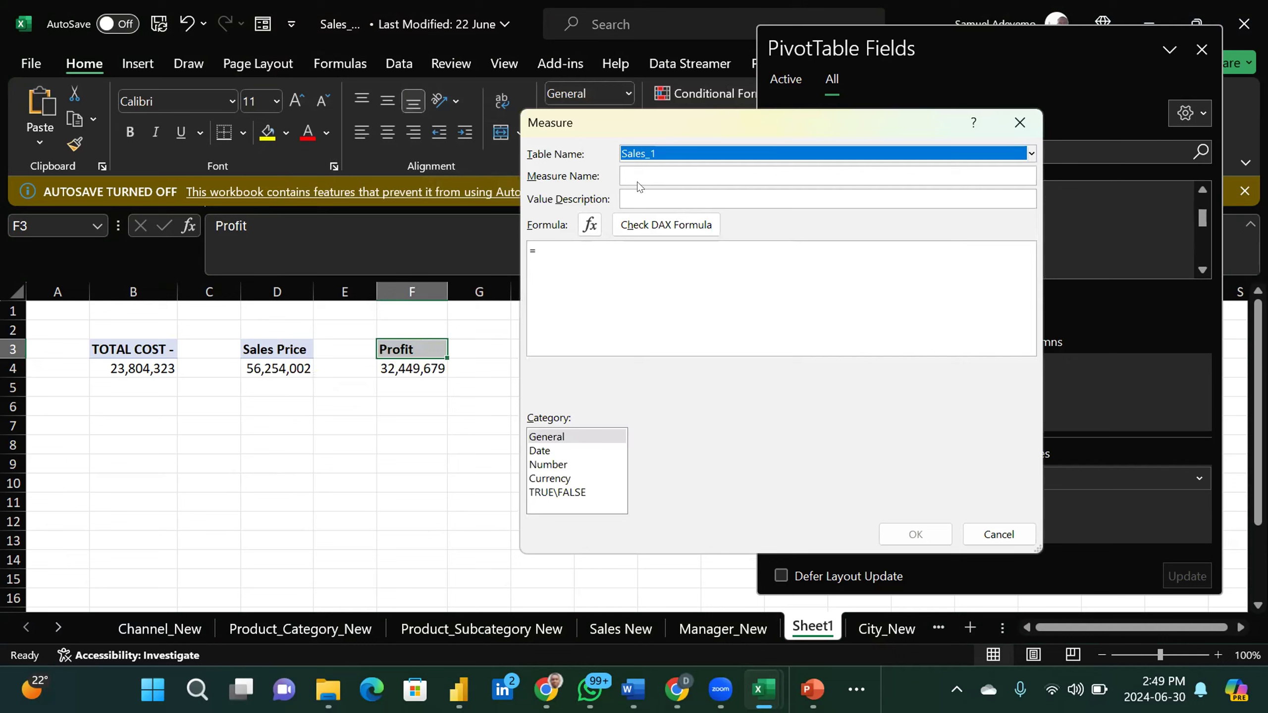
click(630, 170)
text(% Pr)
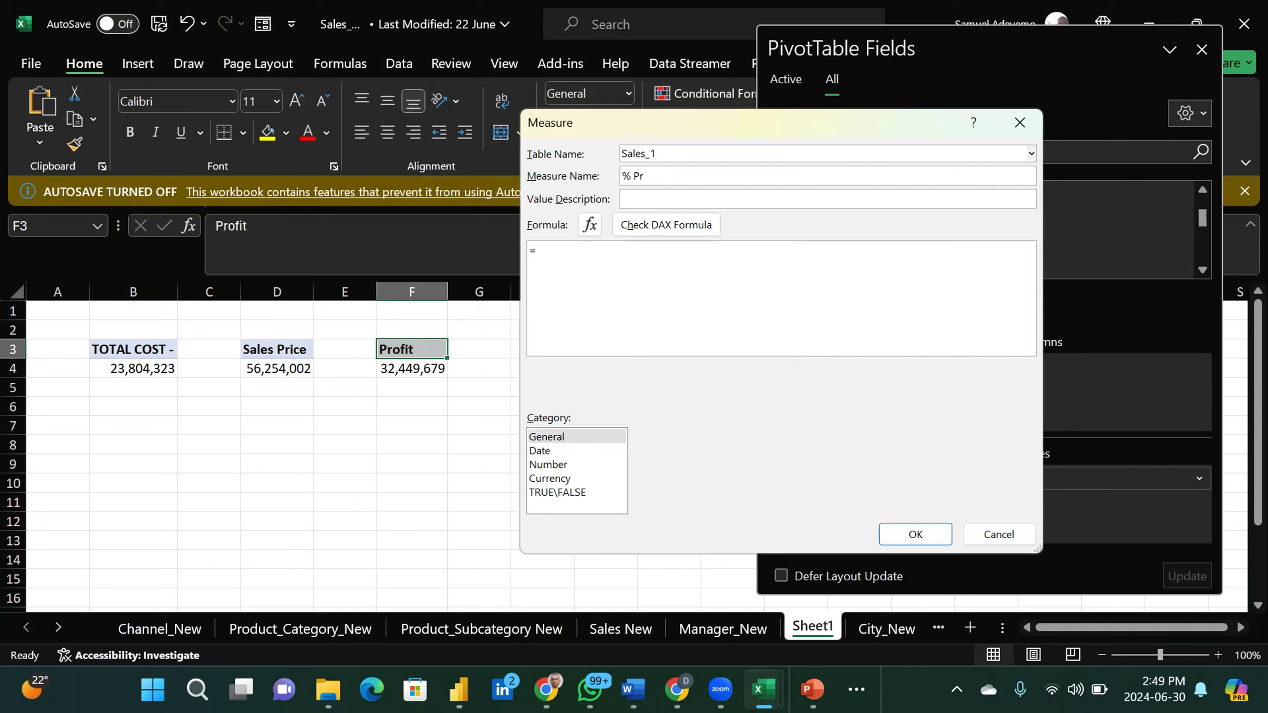
text(ofit)
Step: Enter the % Profit measure's formula as = DIVIDE([Profit], [TOTAL COST -], 0)
click(562, 252)
text(Di)
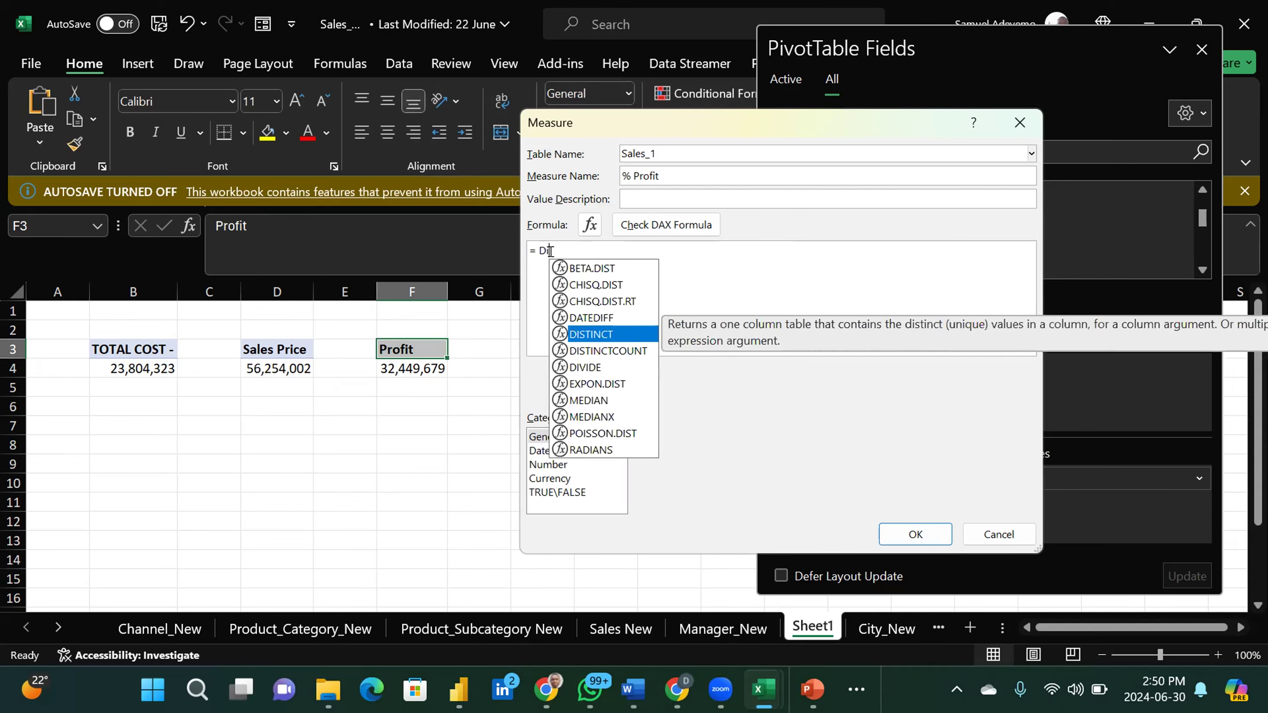
text(vide)
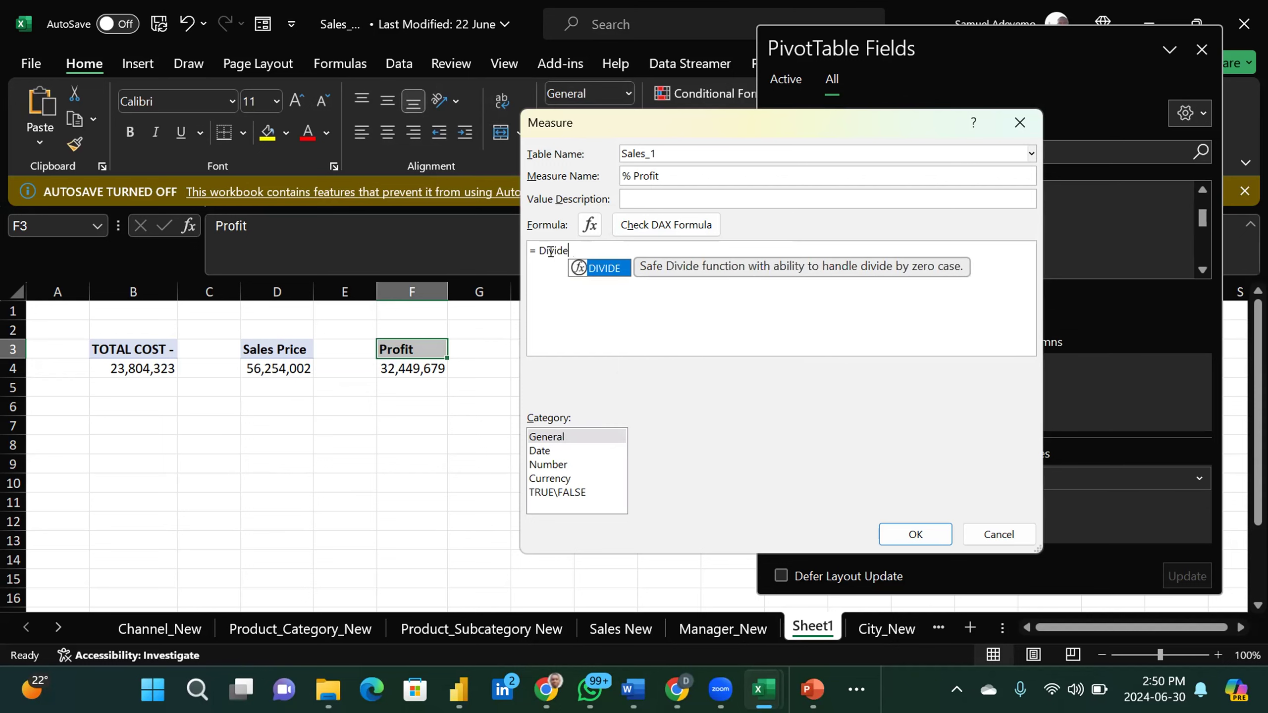
key(Tab)
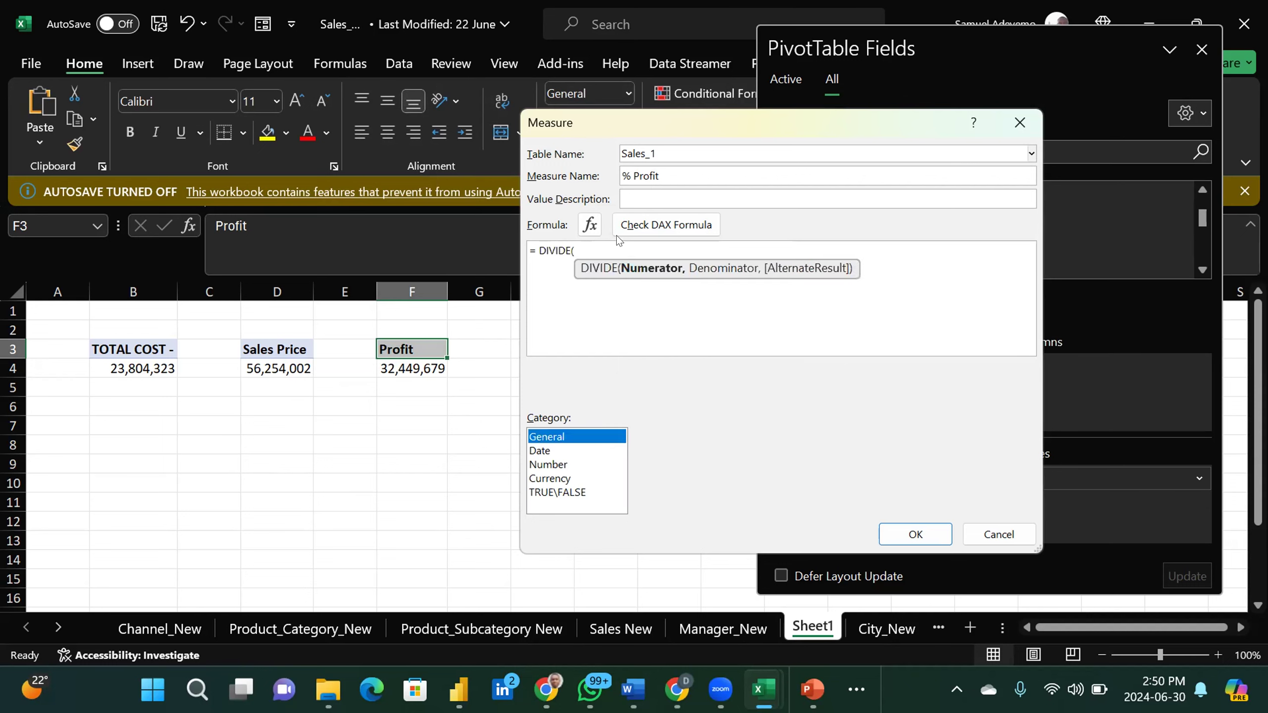
click(595, 246)
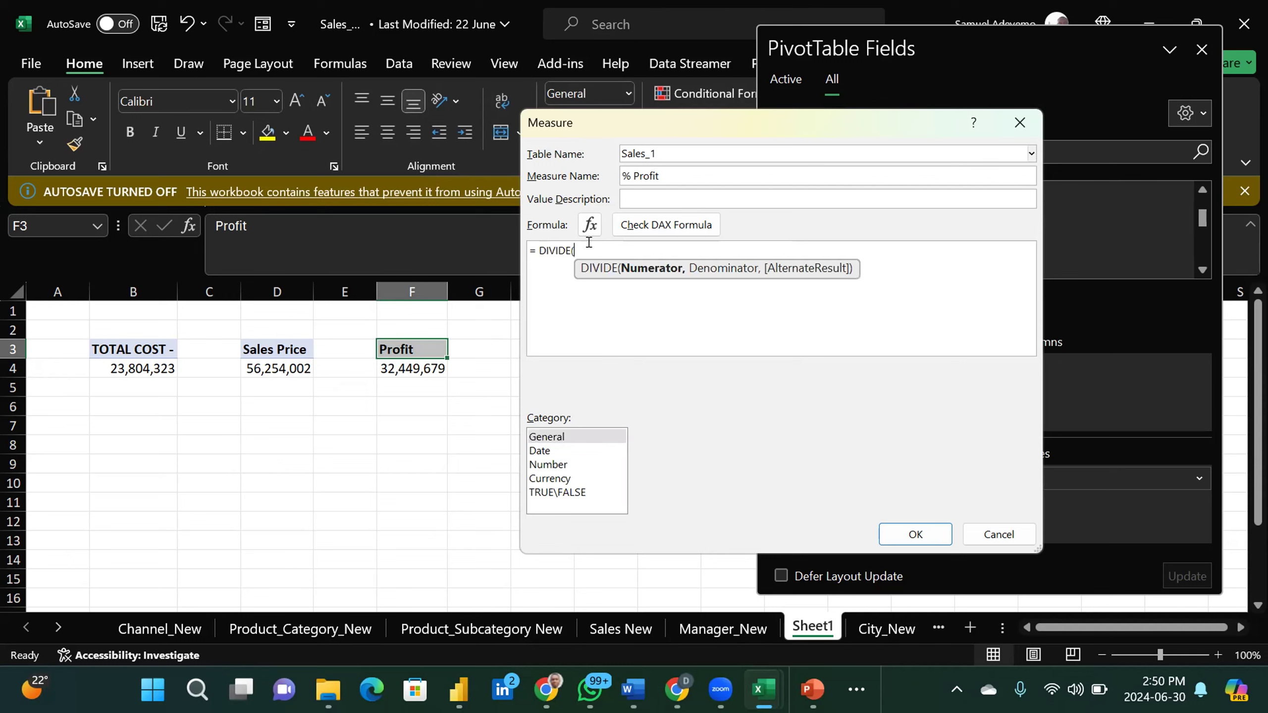
text(prof)
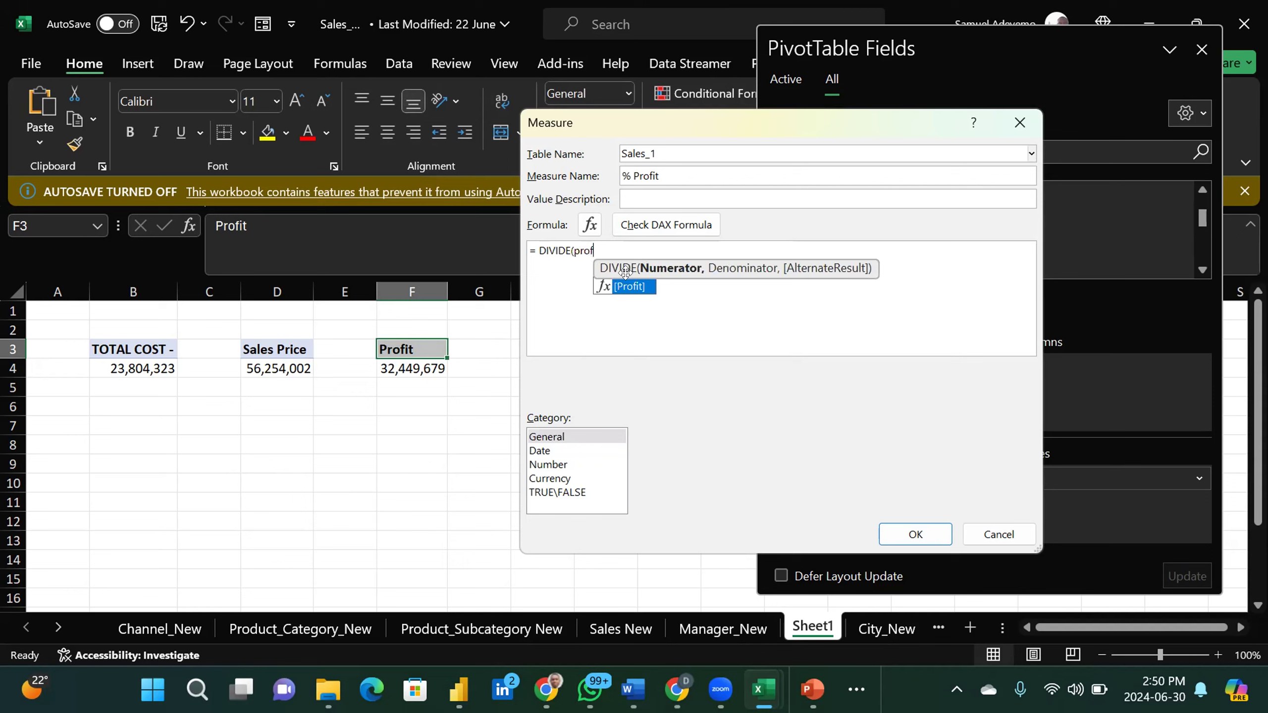
key(Tab)
text(,)
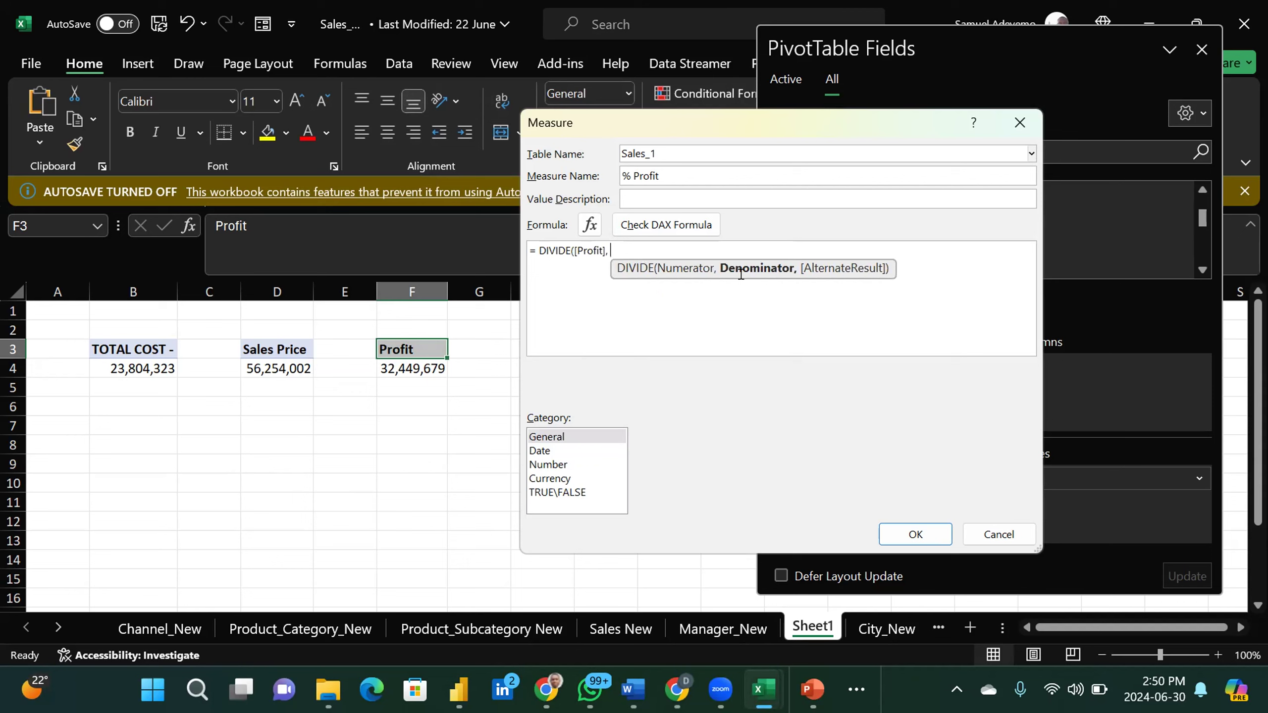
text(total)
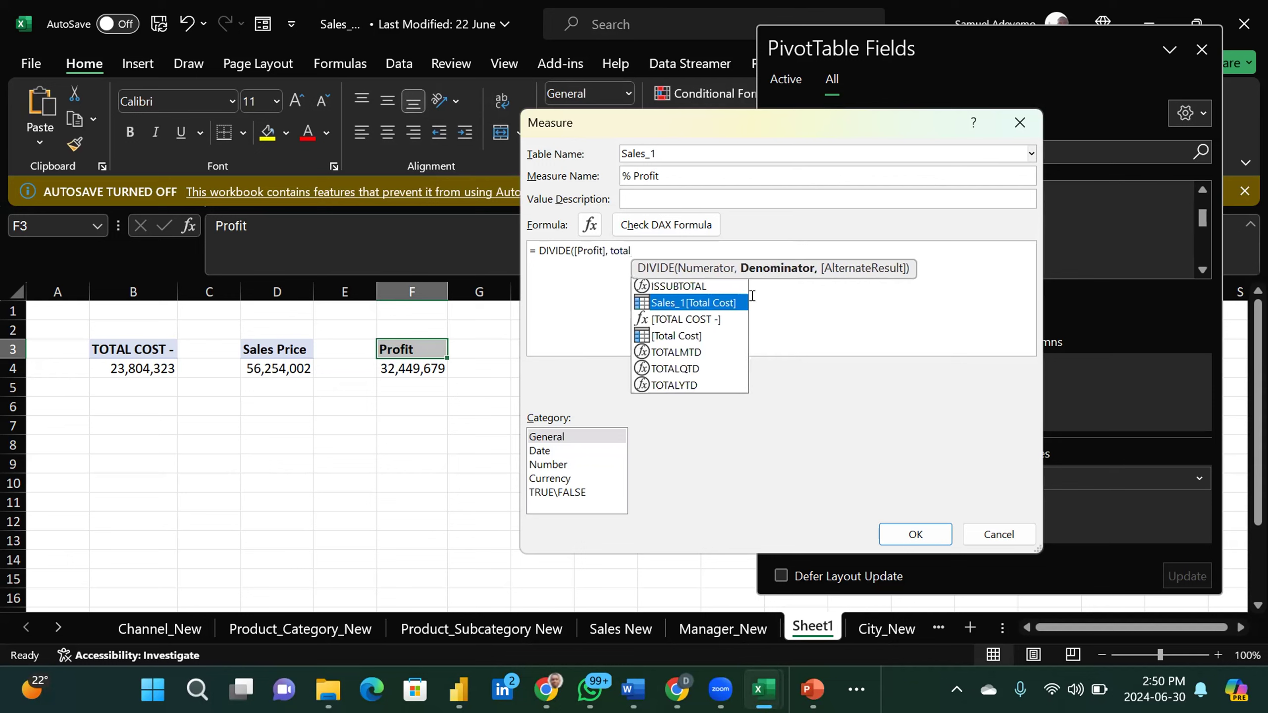
double_click(699, 318)
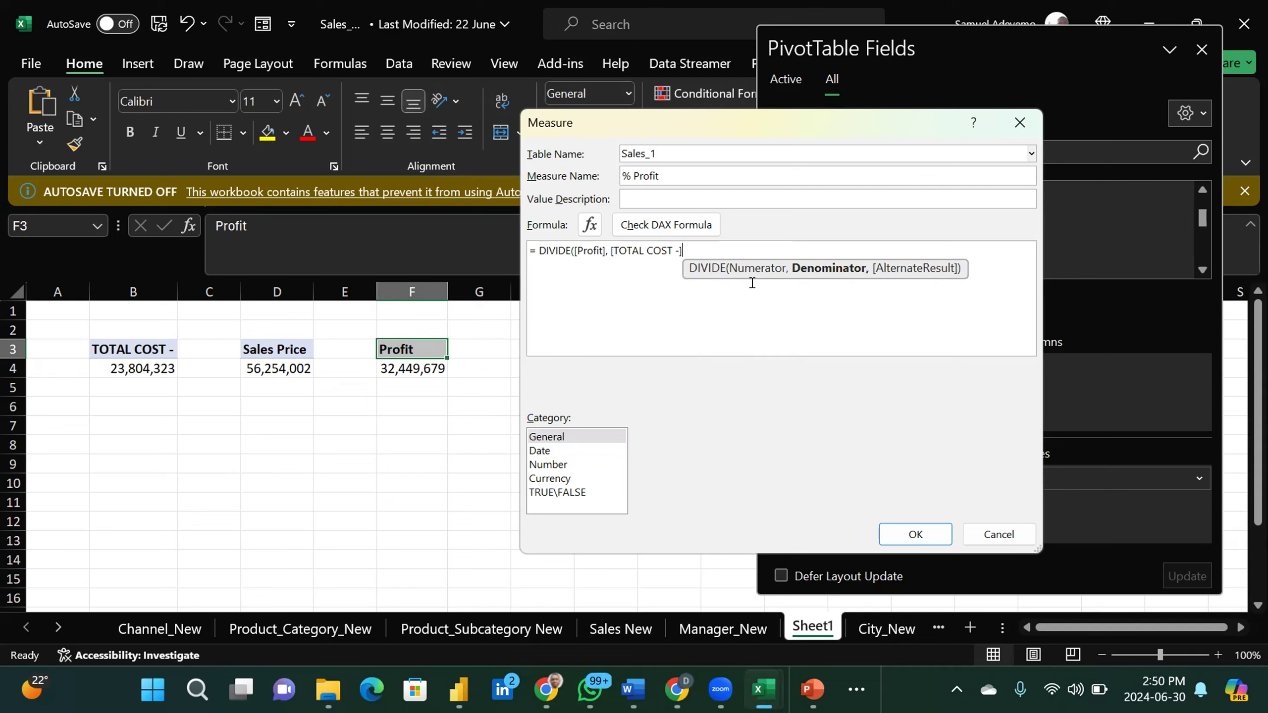
text(, 0)
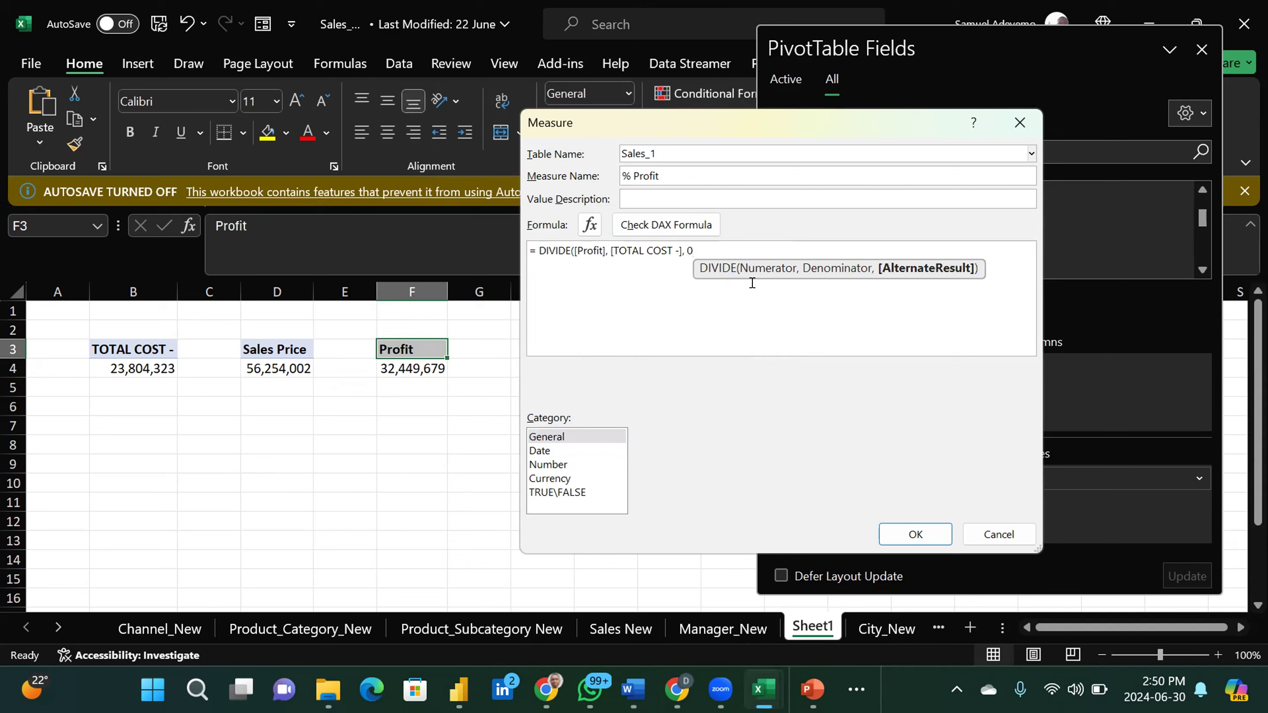
text())
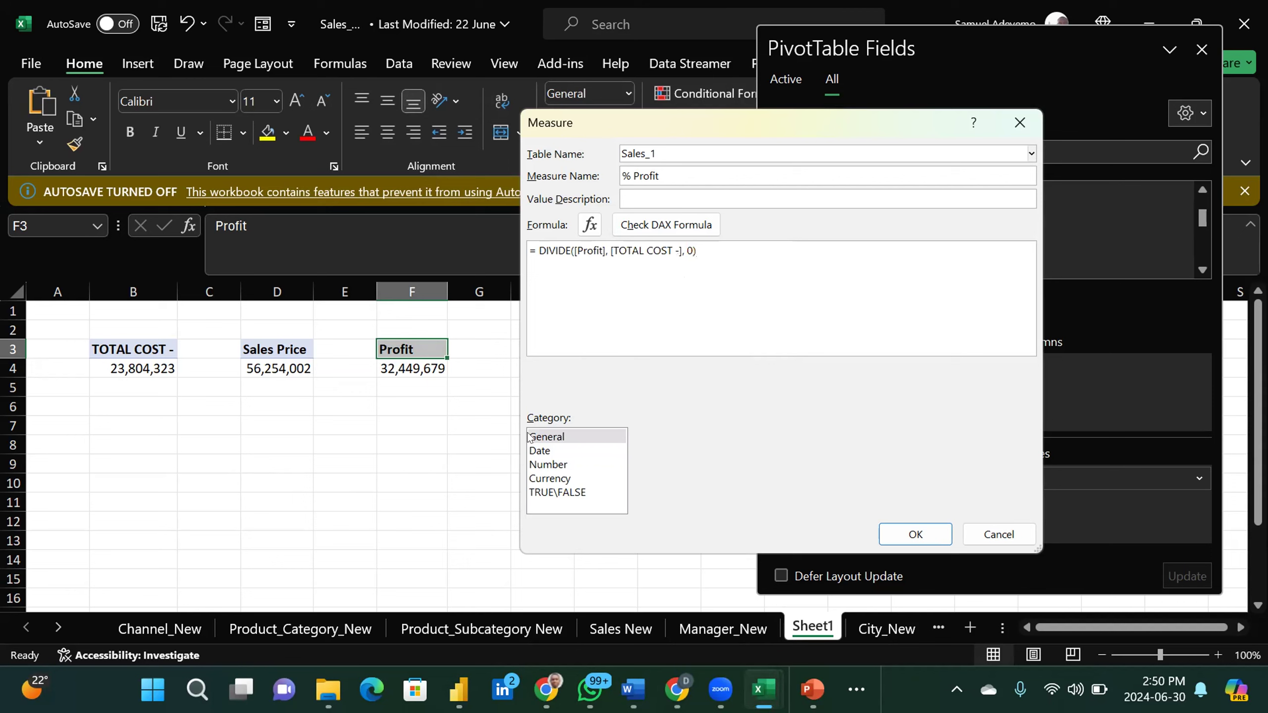
Step: Set the % Profit measure to the Number category with Percentage format and save the measure
click(546, 465)
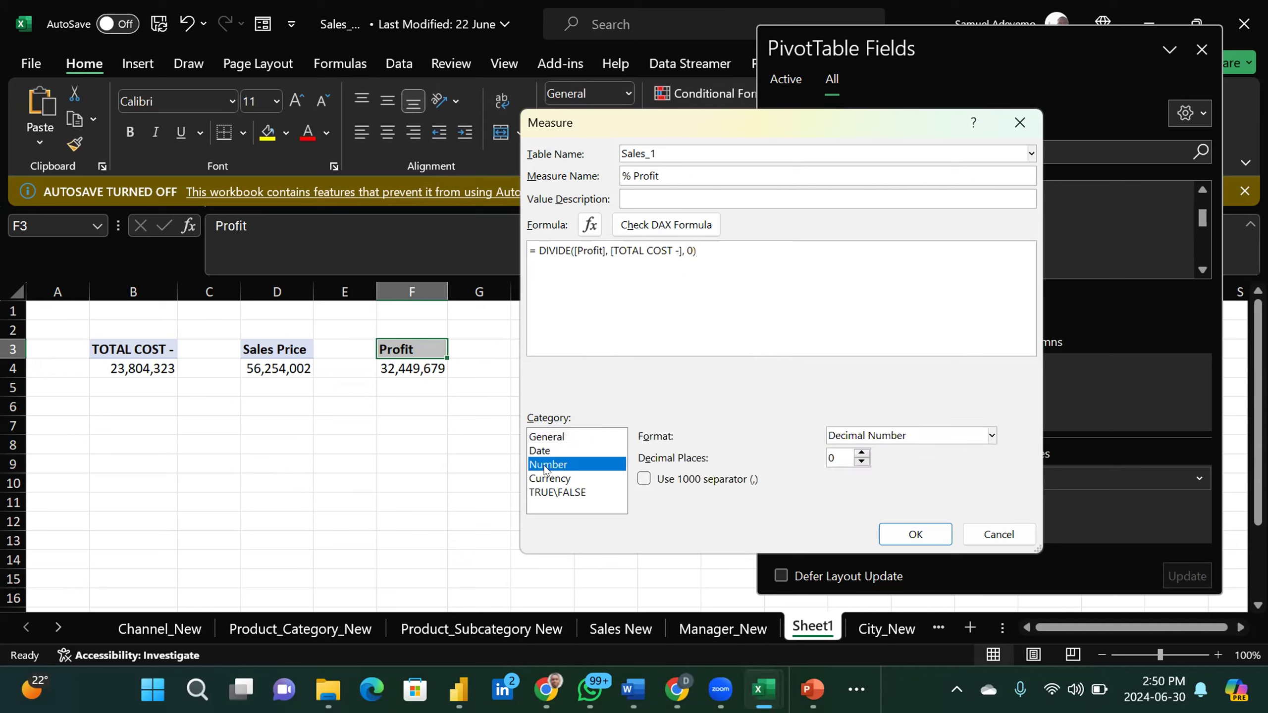
click(643, 478)
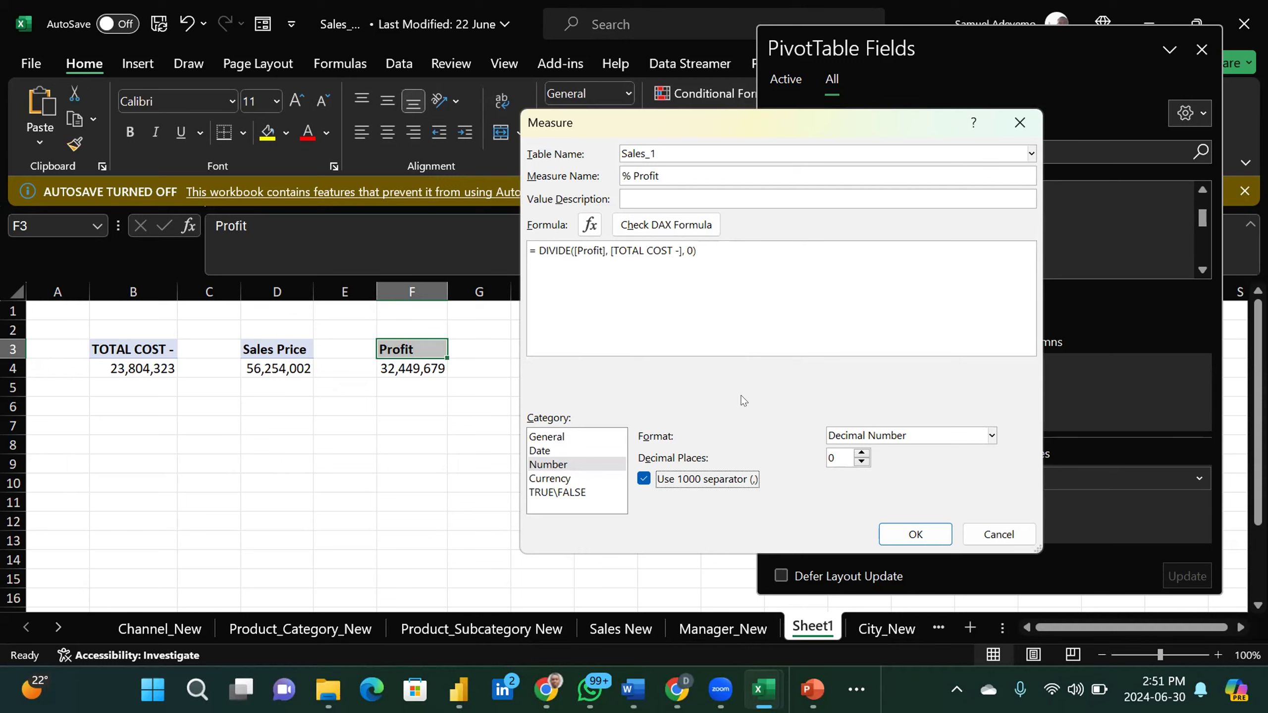
click(706, 253)
click(990, 433)
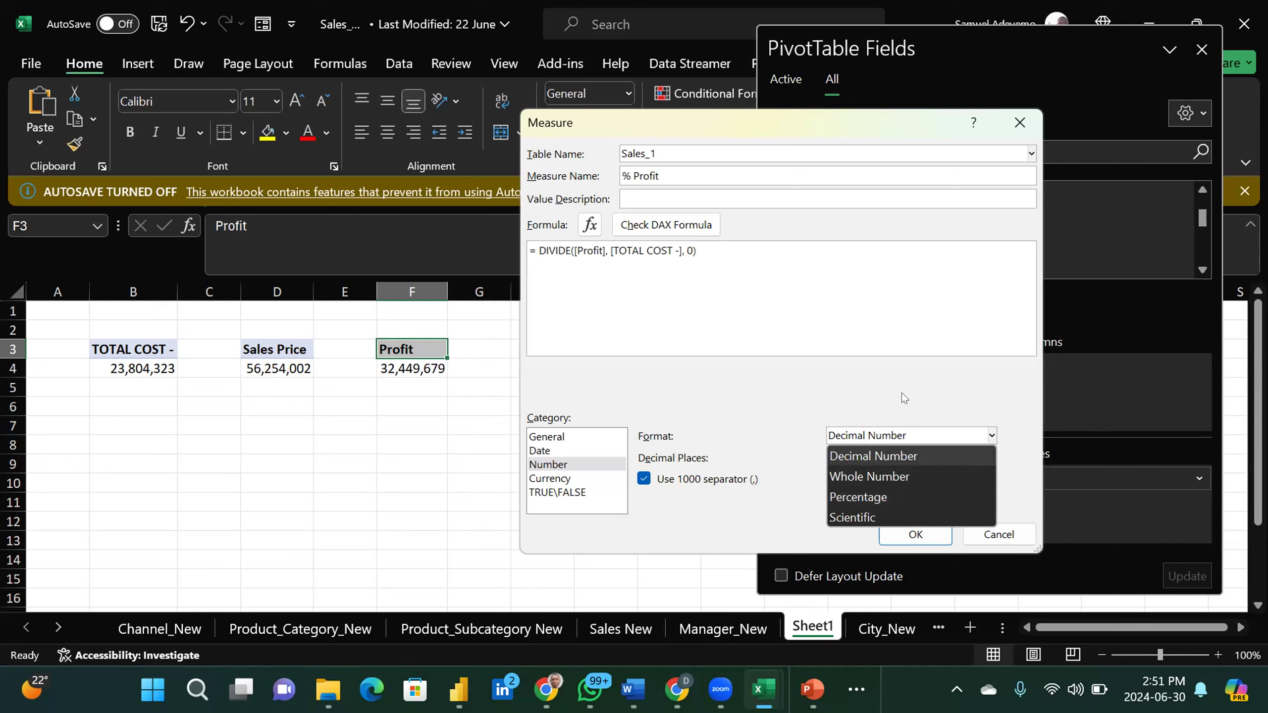
click(974, 419)
click(991, 435)
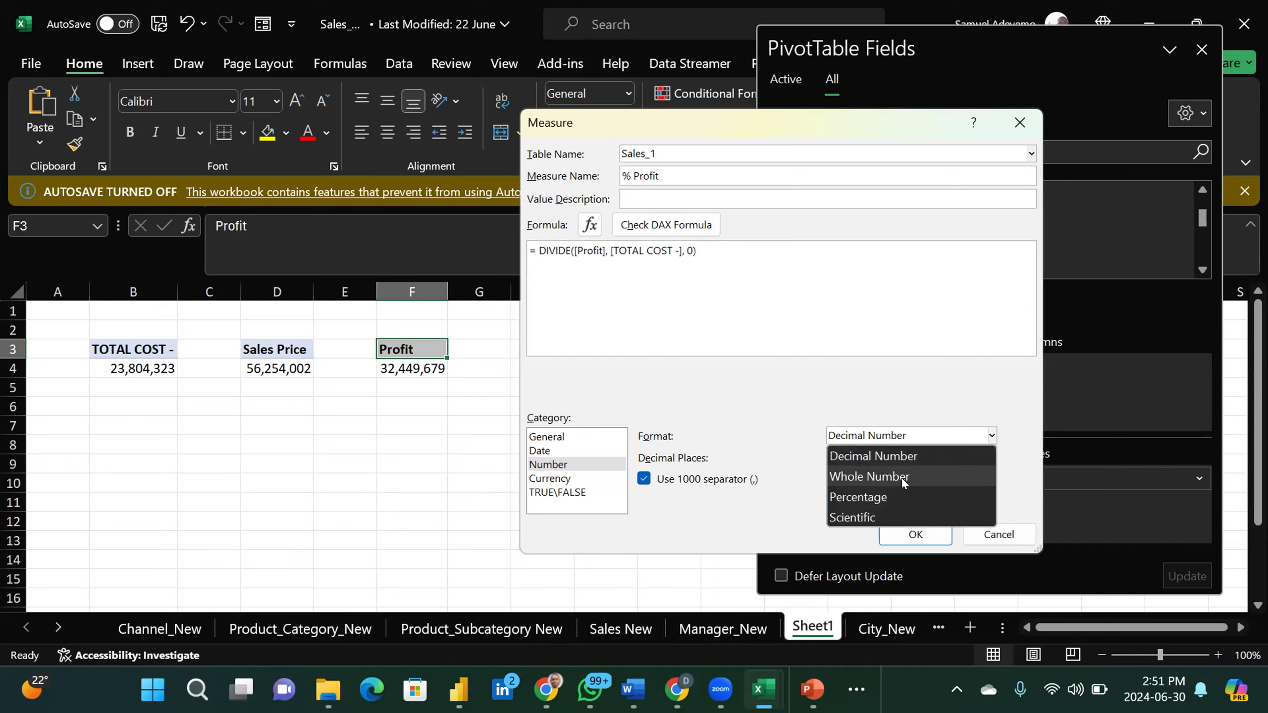
click(877, 496)
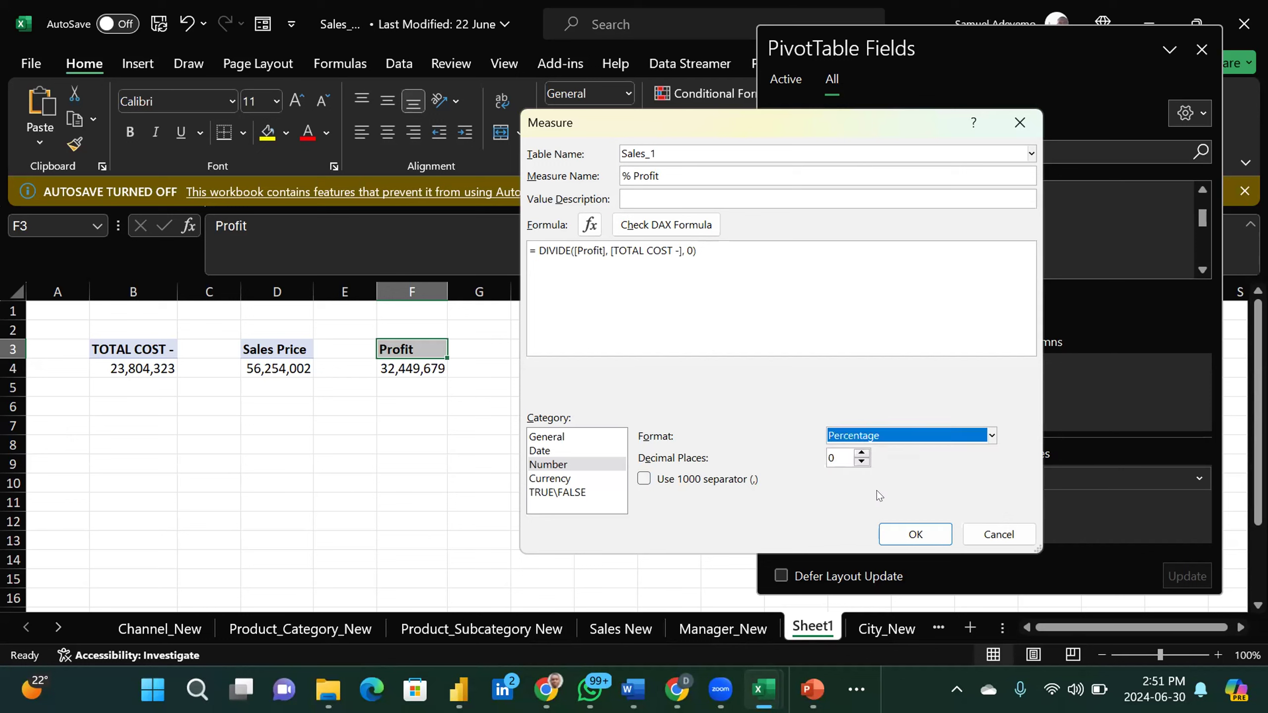
click(553, 464)
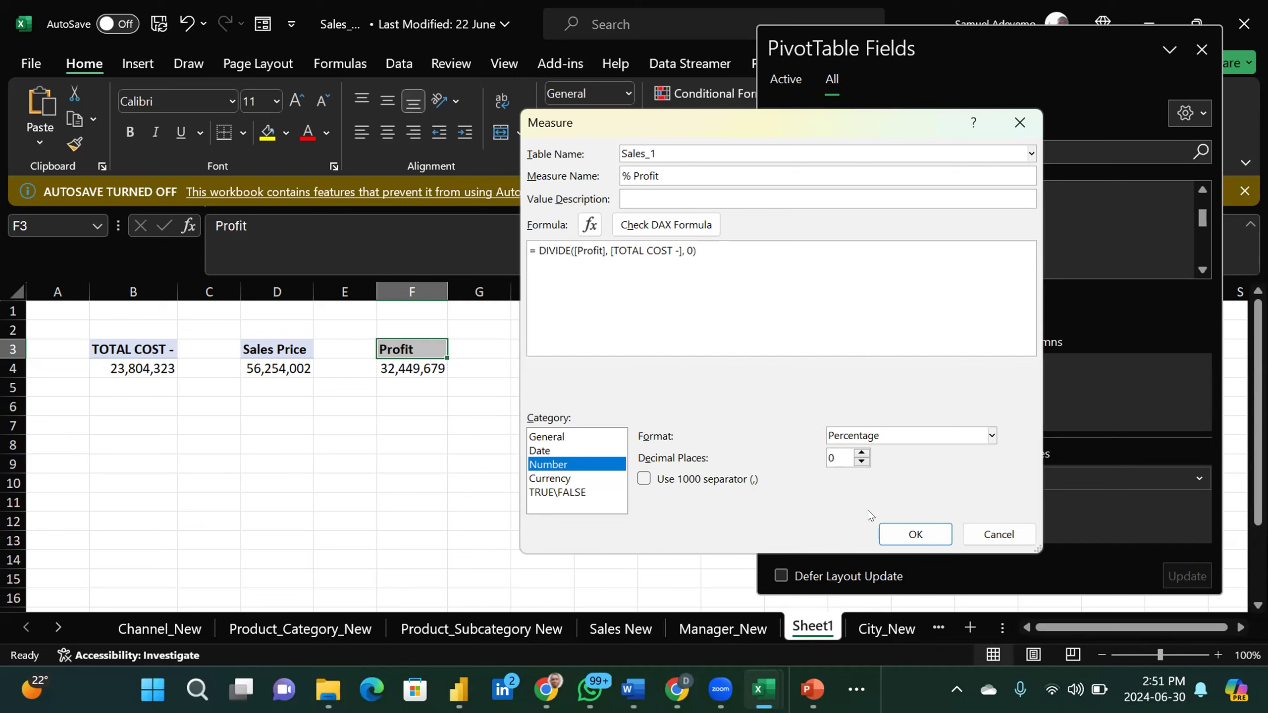
click(909, 531)
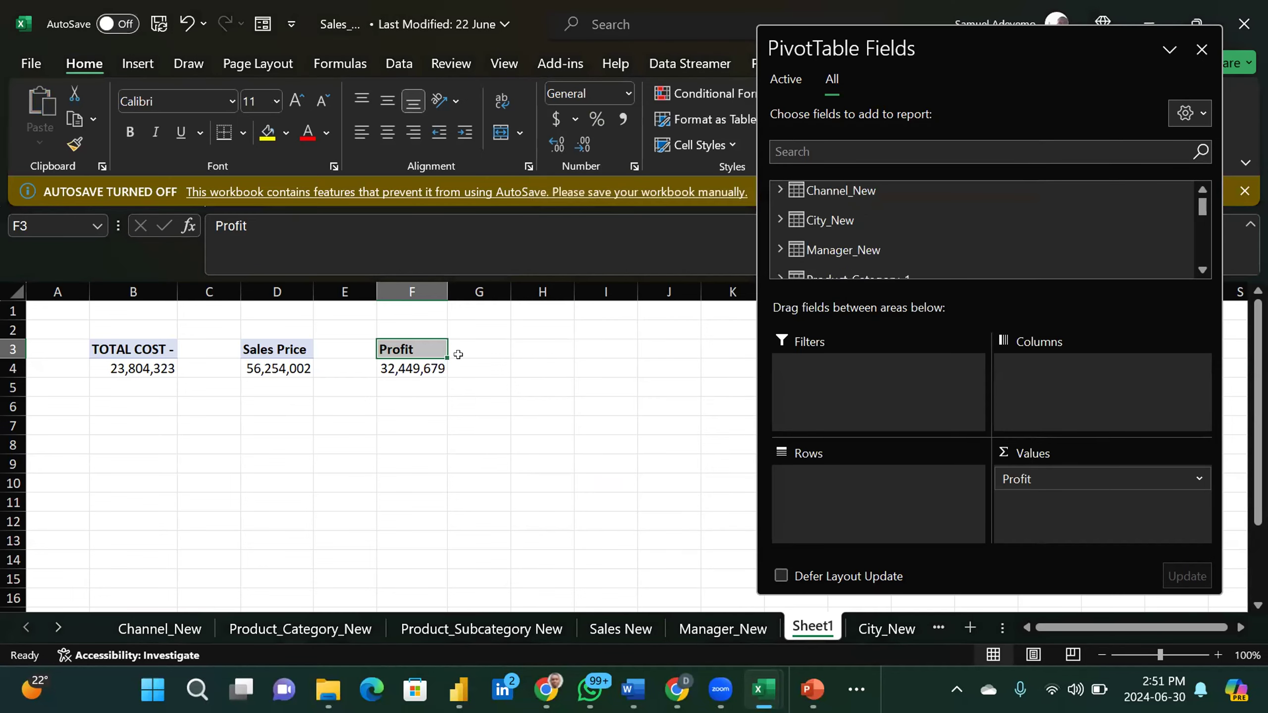
Step: Copy the Profit PivotTable in F3:F4 and paste it at cell H3
drag(408, 347, 409, 359)
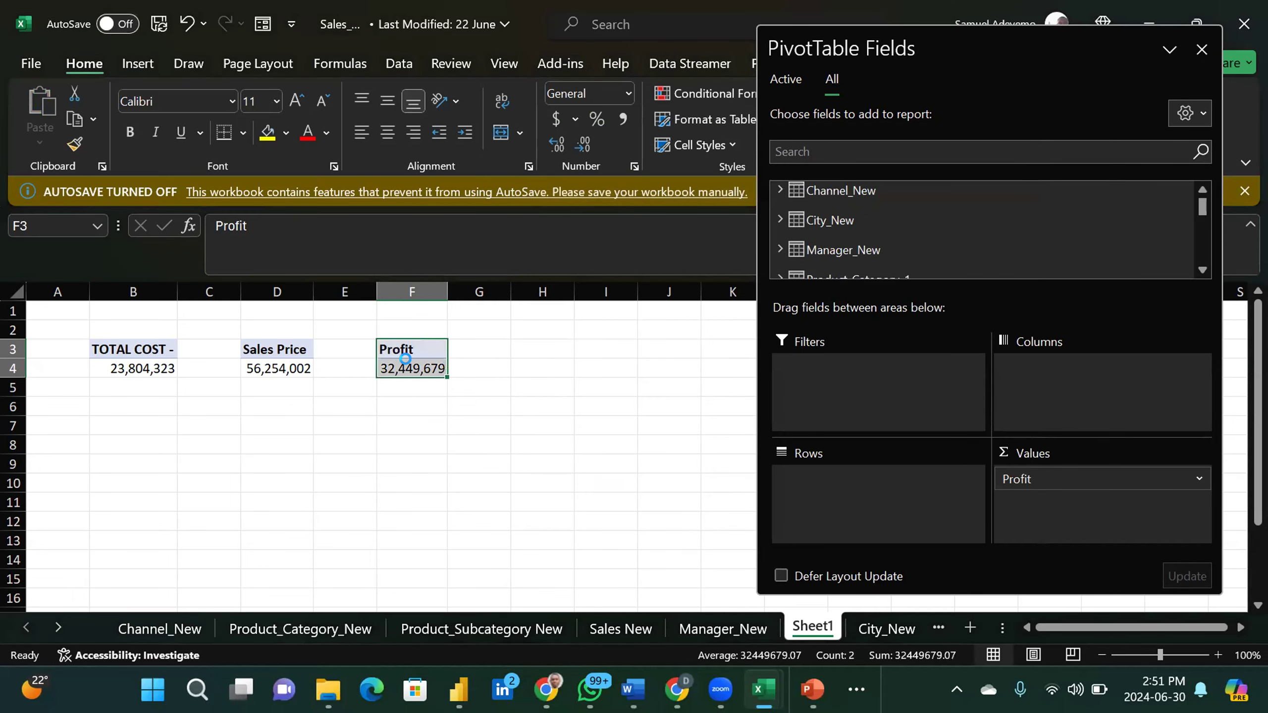
key(ctrl+c)
click(521, 346)
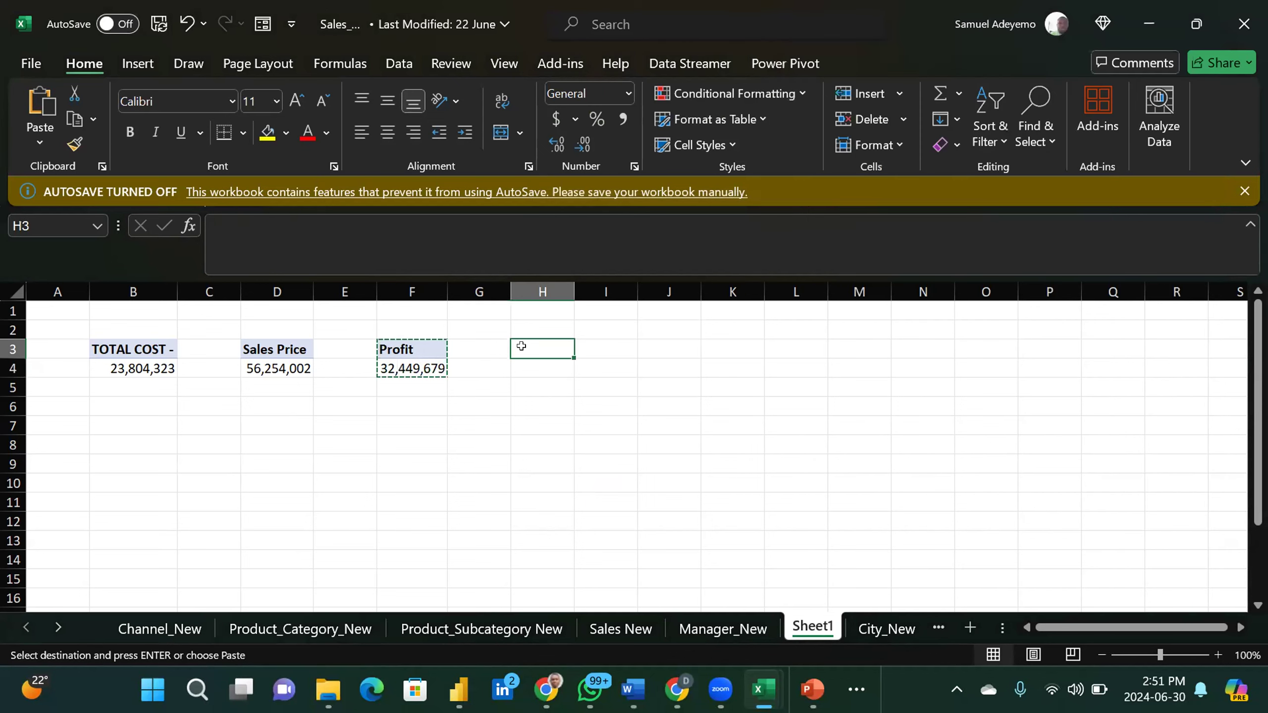
key(ctrl+v)
drag(574, 291, 591, 283)
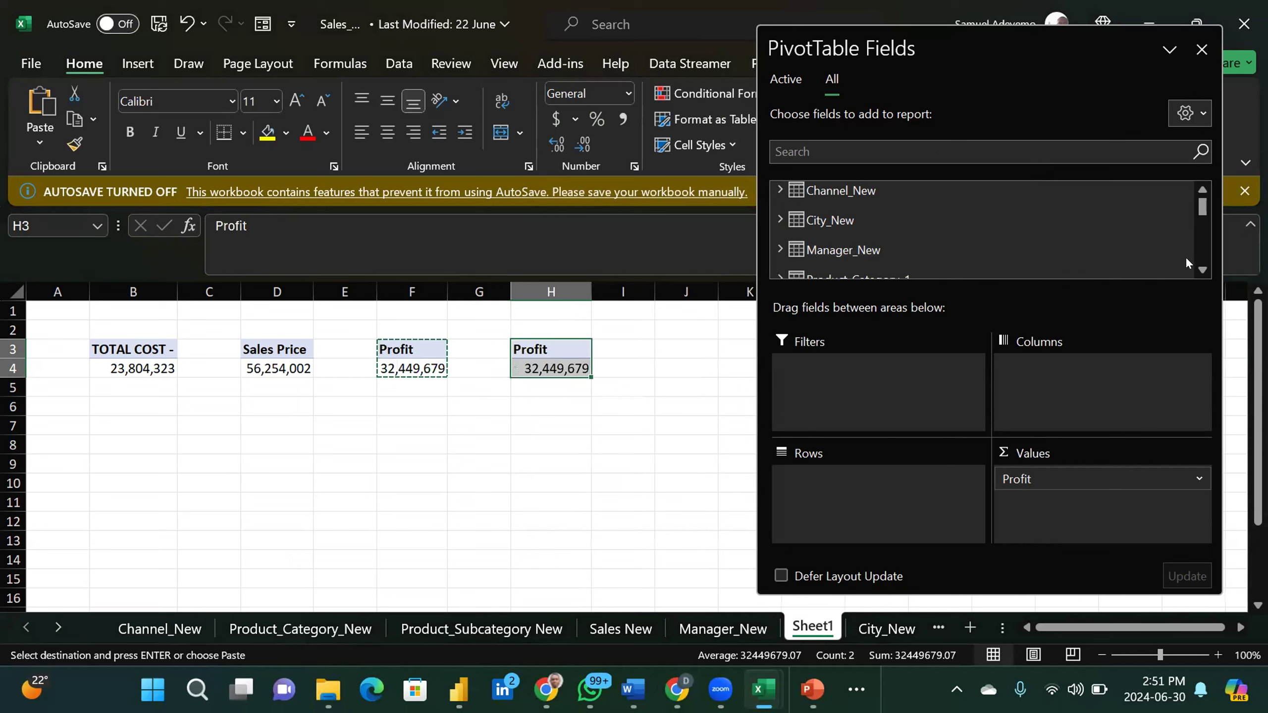
Step: Replace the Profit measure with the % Profit measure from Sales_1 in the PivotTable copied to H3
click(1202, 270)
click(1202, 270)
click(1202, 270)
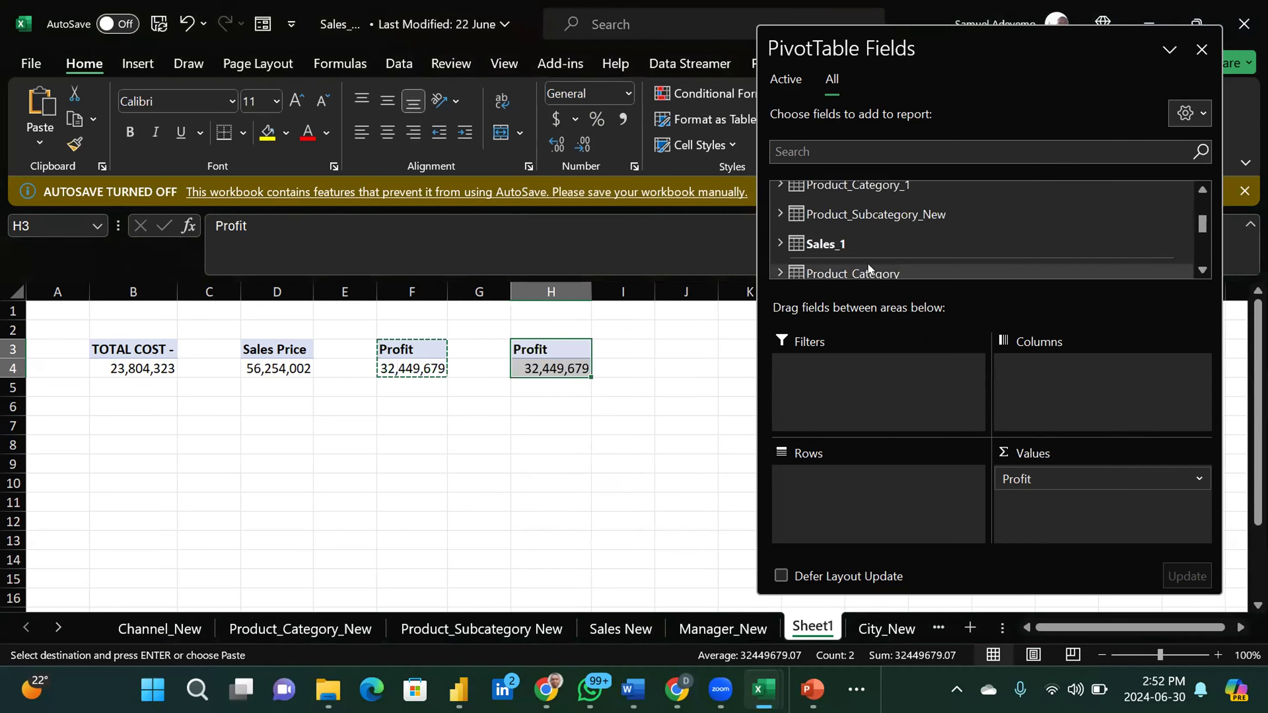
click(780, 245)
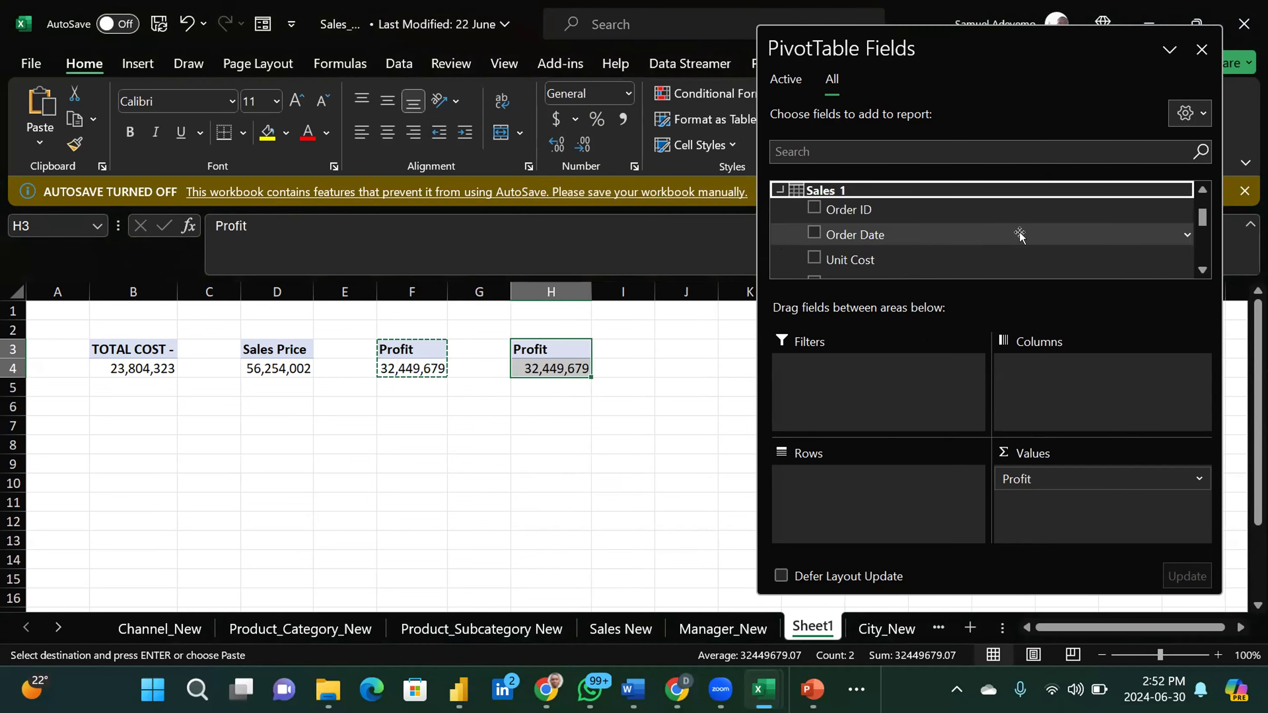
scroll(1197, 257, down, 3)
click(1198, 257)
click(1197, 184)
click(1197, 184)
click(1197, 184)
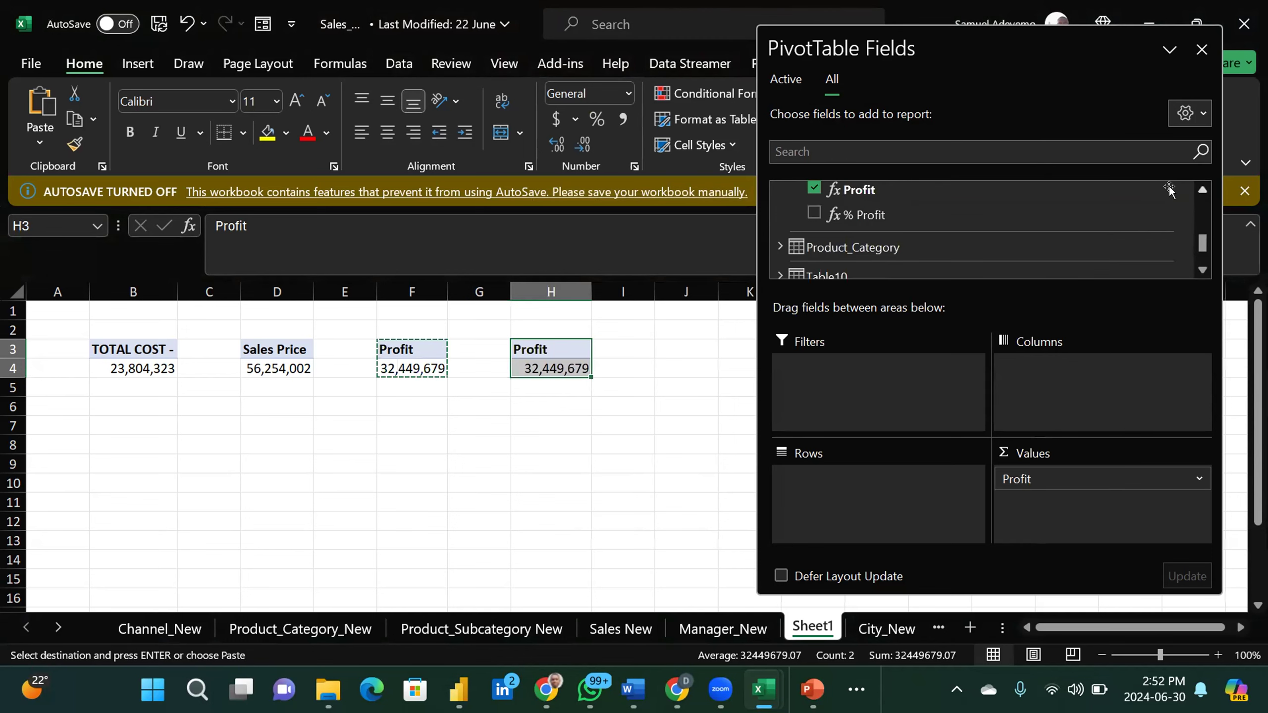
click(814, 188)
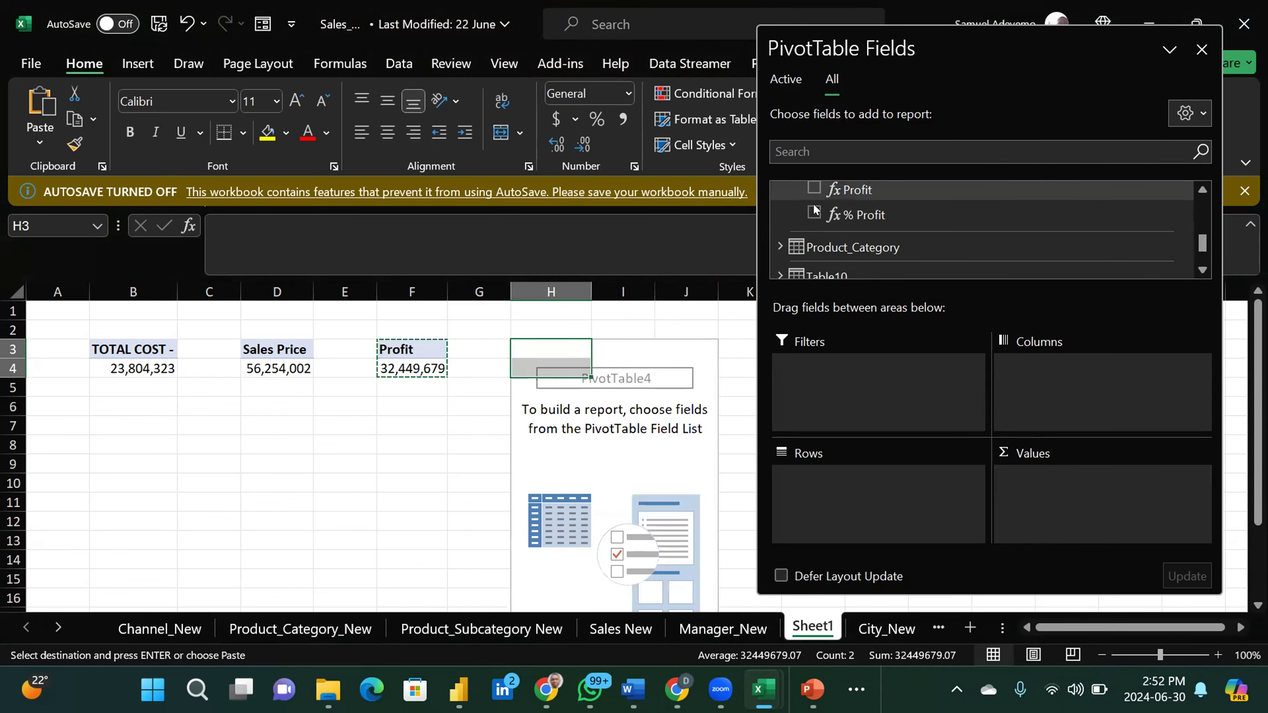
click(814, 213)
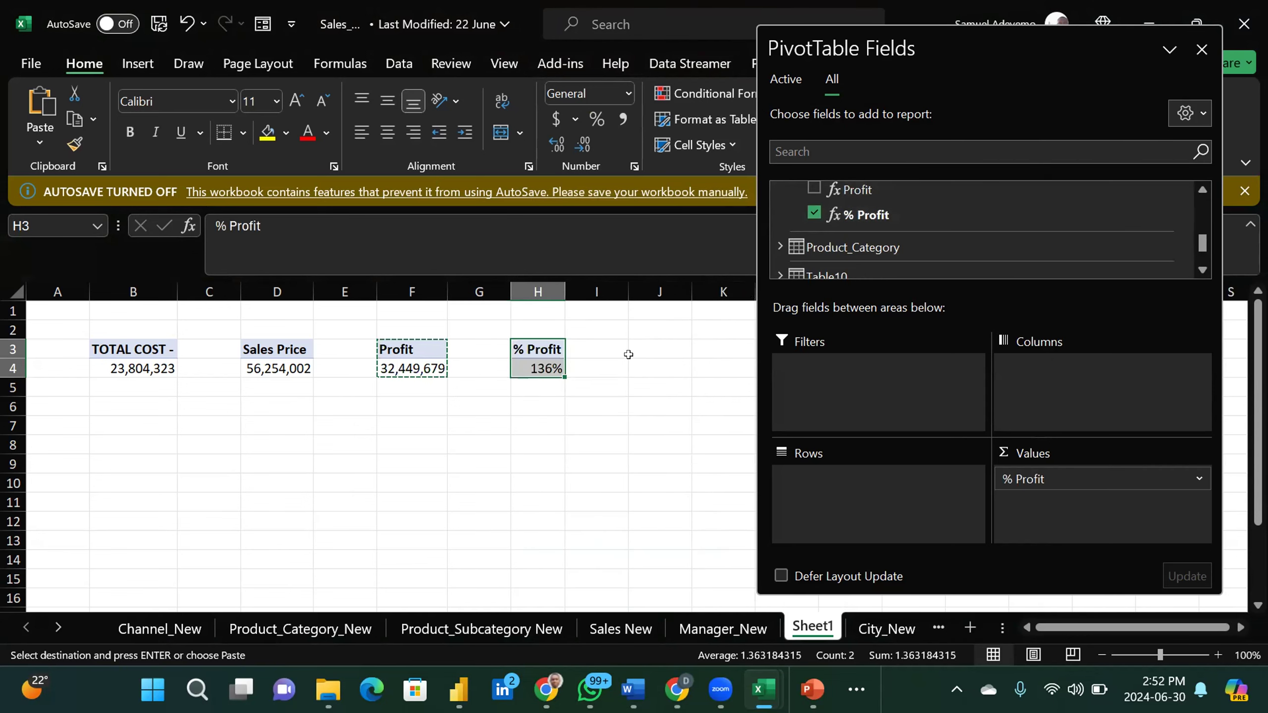
Step: Check the % Profit PivotTable at H3 and switch to the Sales New sheet
click(618, 372)
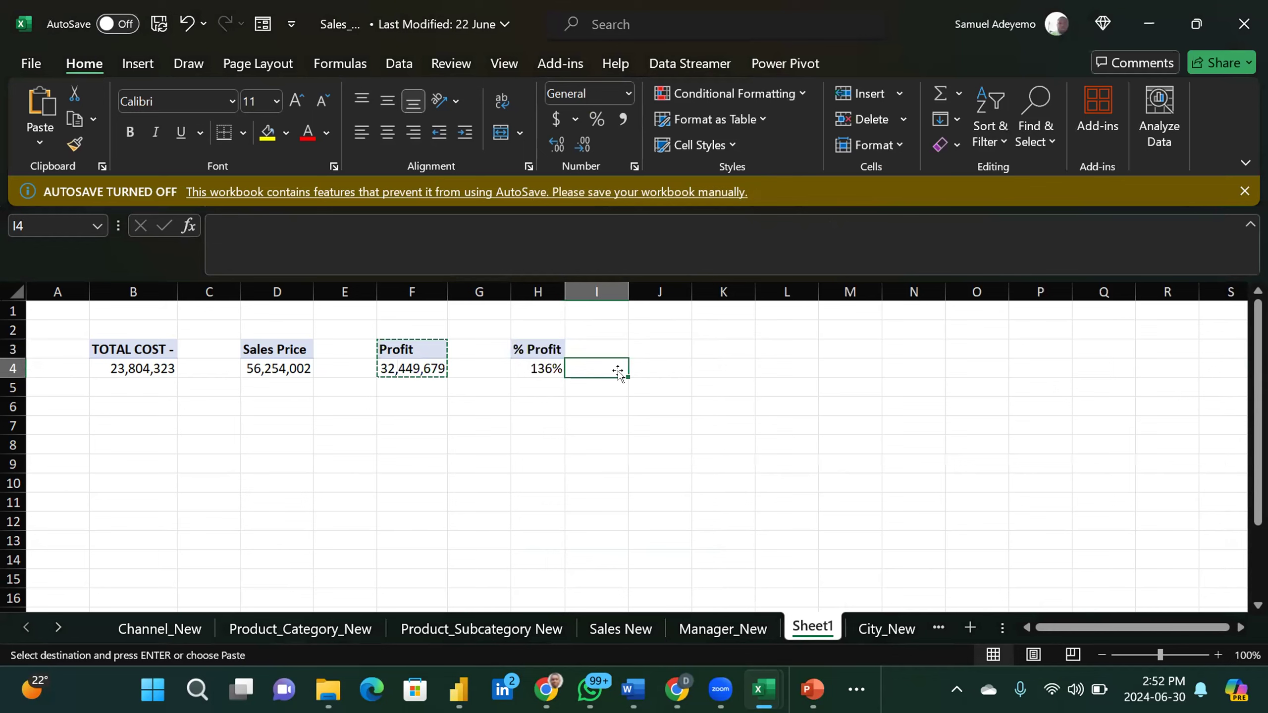
click(534, 358)
click(611, 363)
click(514, 345)
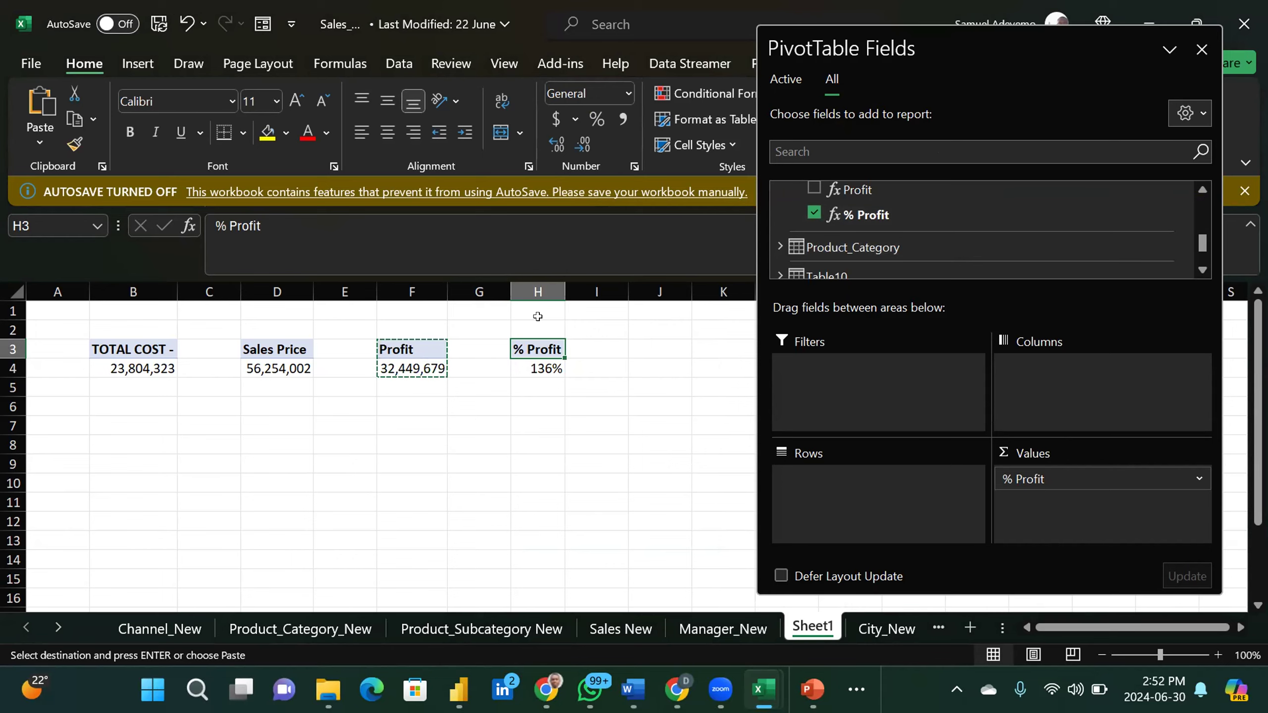
click(608, 633)
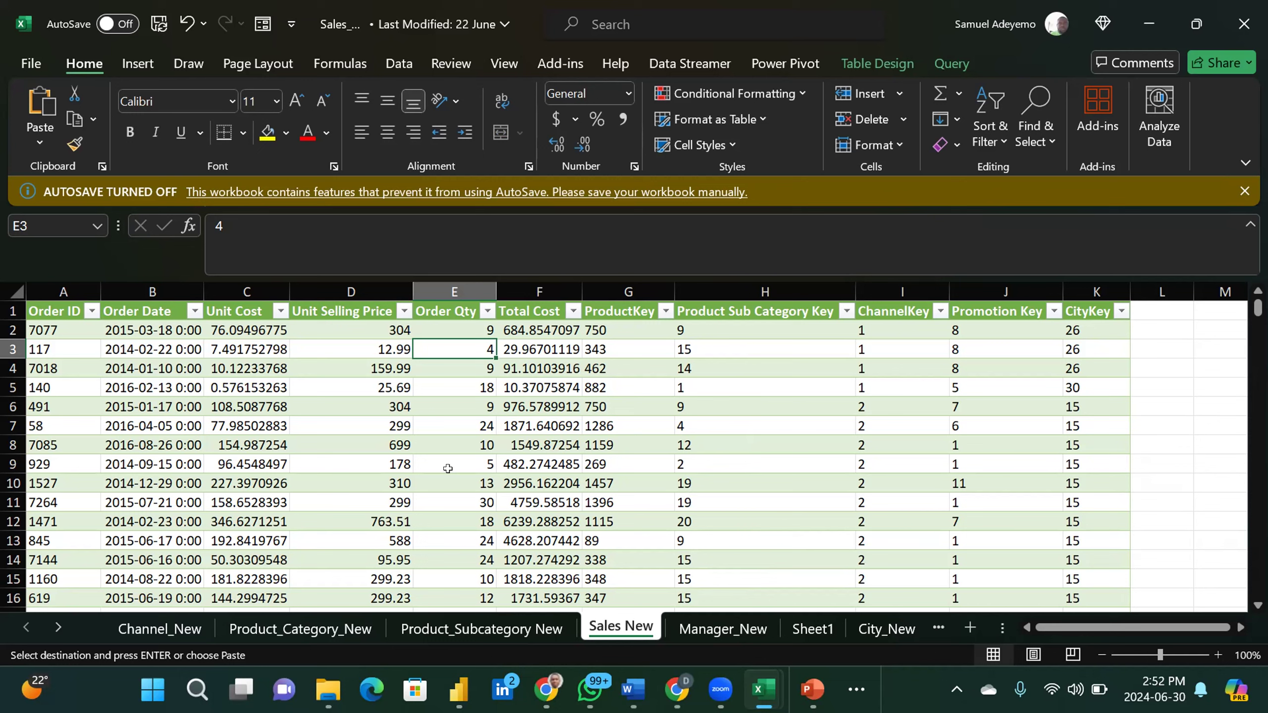
key(alt+Tab)
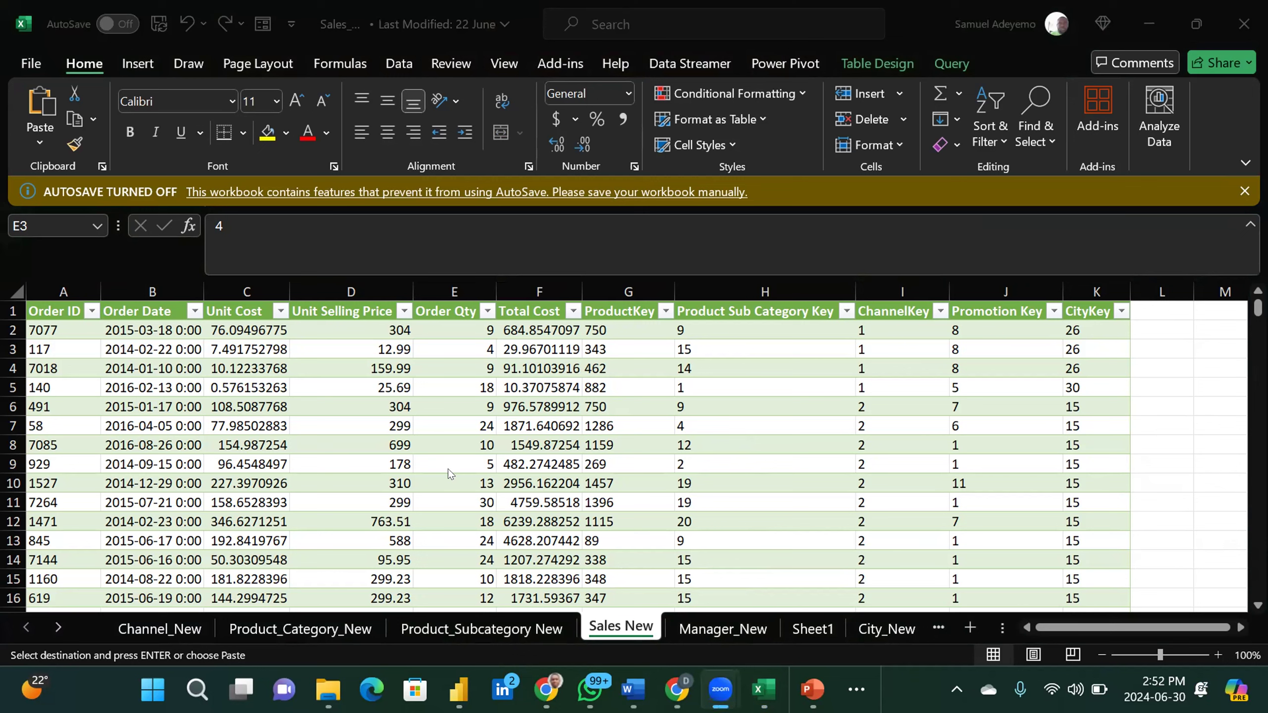
click(789, 356)
click(581, 407)
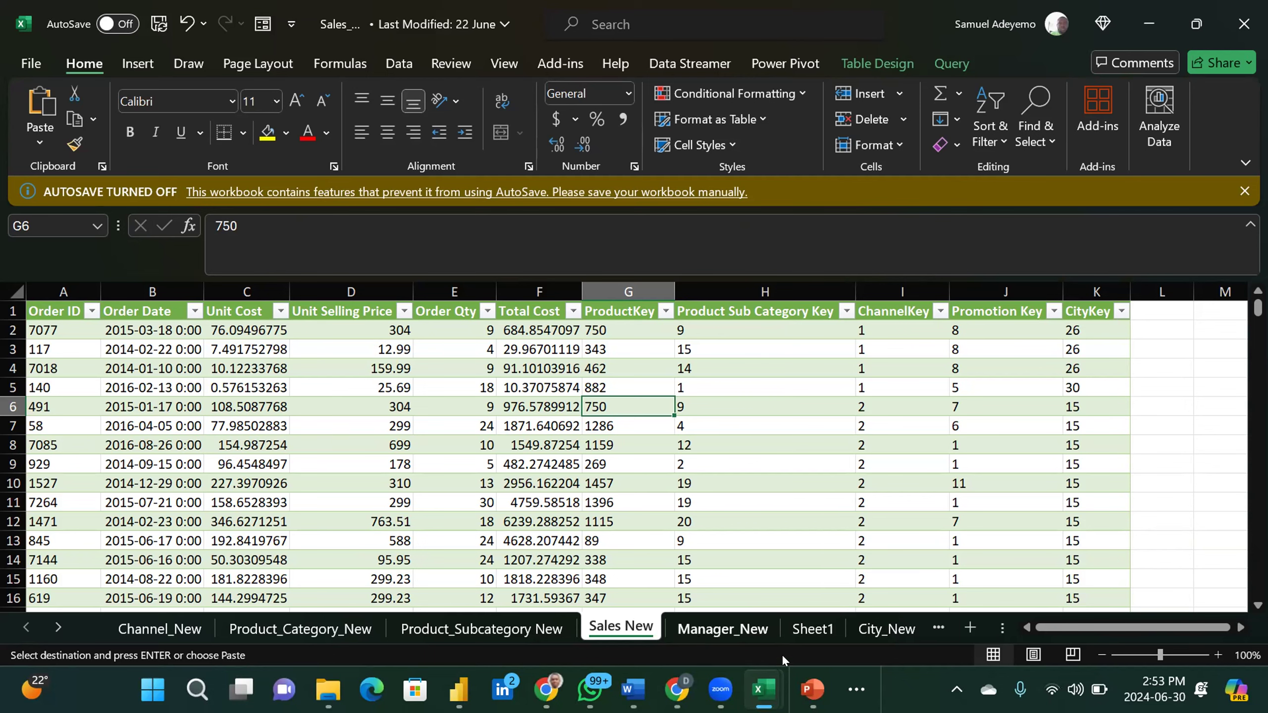
Step: Return to Sheet1 and review the TOTAL COST, Sales Price, Profit and % Profit PivotTables in rows 3 and 4
click(807, 632)
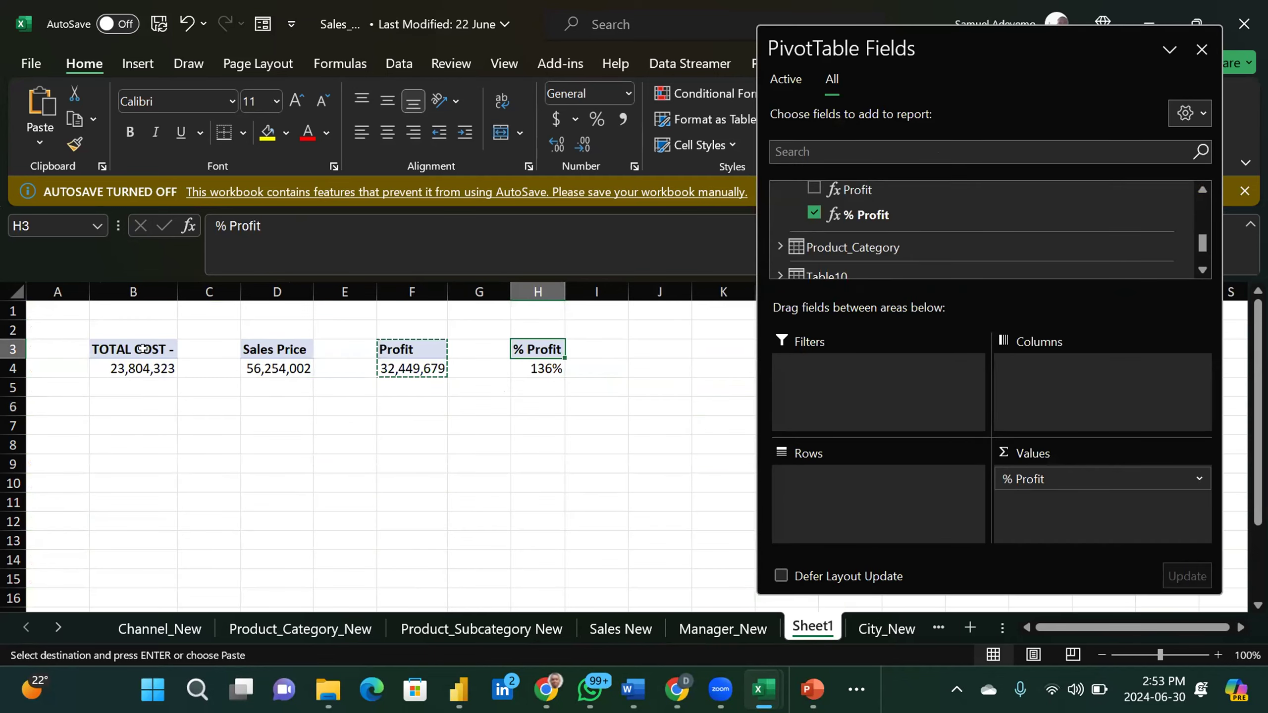
drag(143, 349, 143, 368)
drag(269, 349, 270, 366)
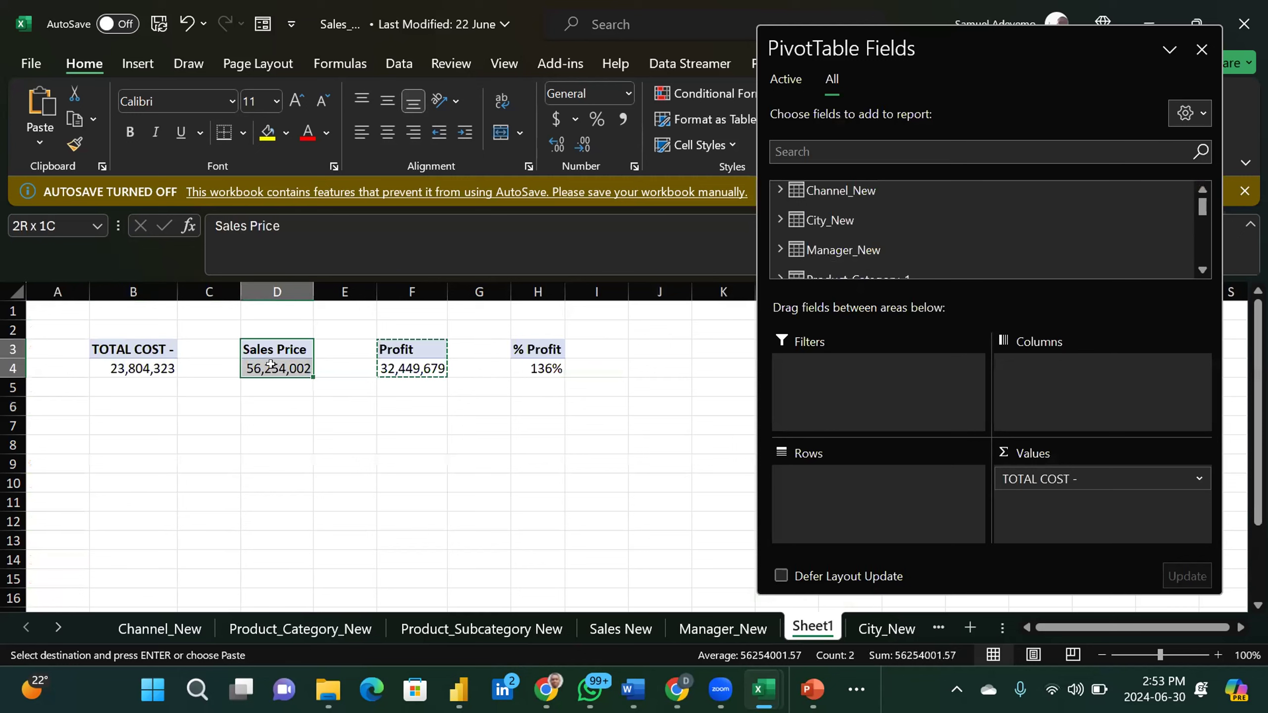
drag(399, 349, 413, 371)
drag(517, 347, 519, 369)
click(390, 369)
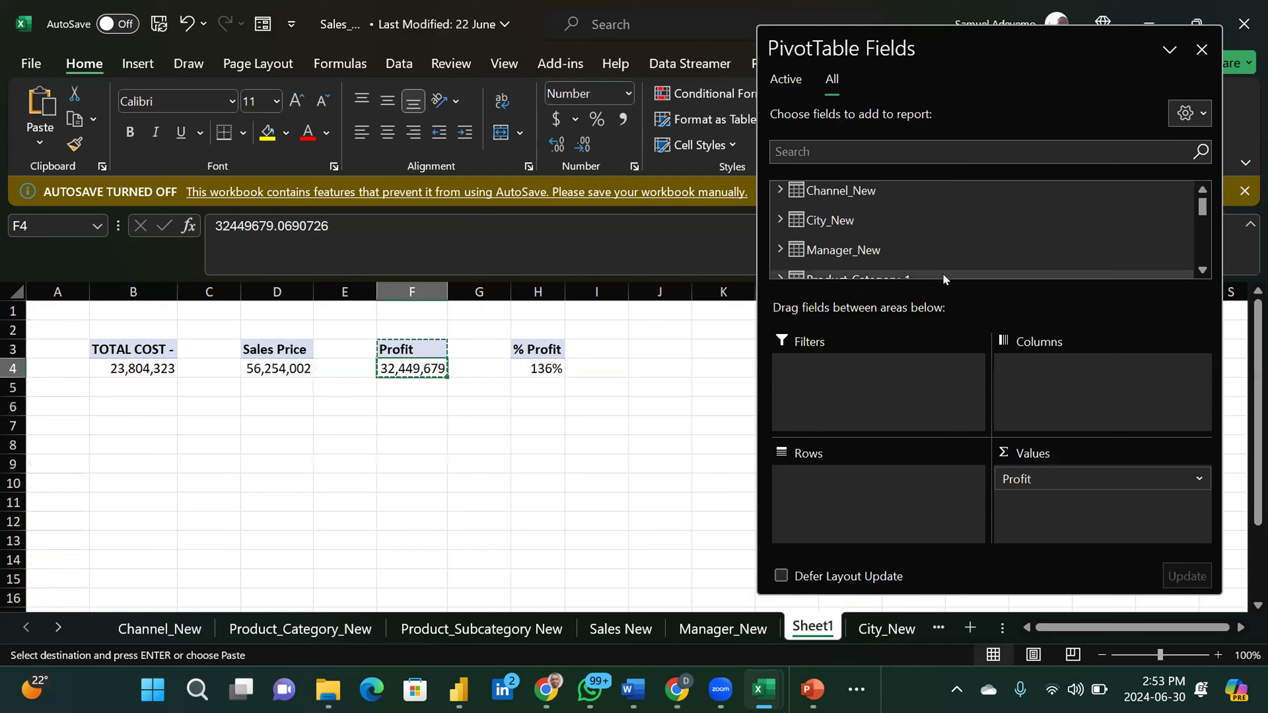
click(135, 353)
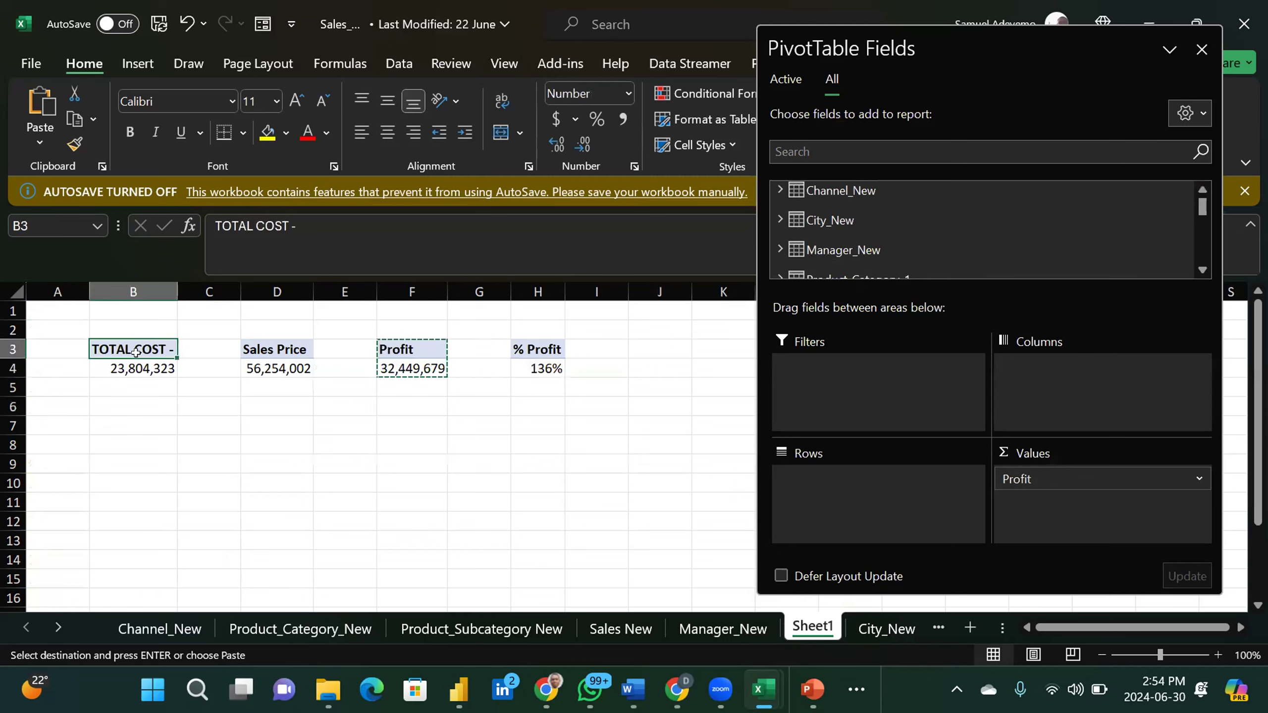
drag(136, 353, 134, 367)
key(ctrl+c)
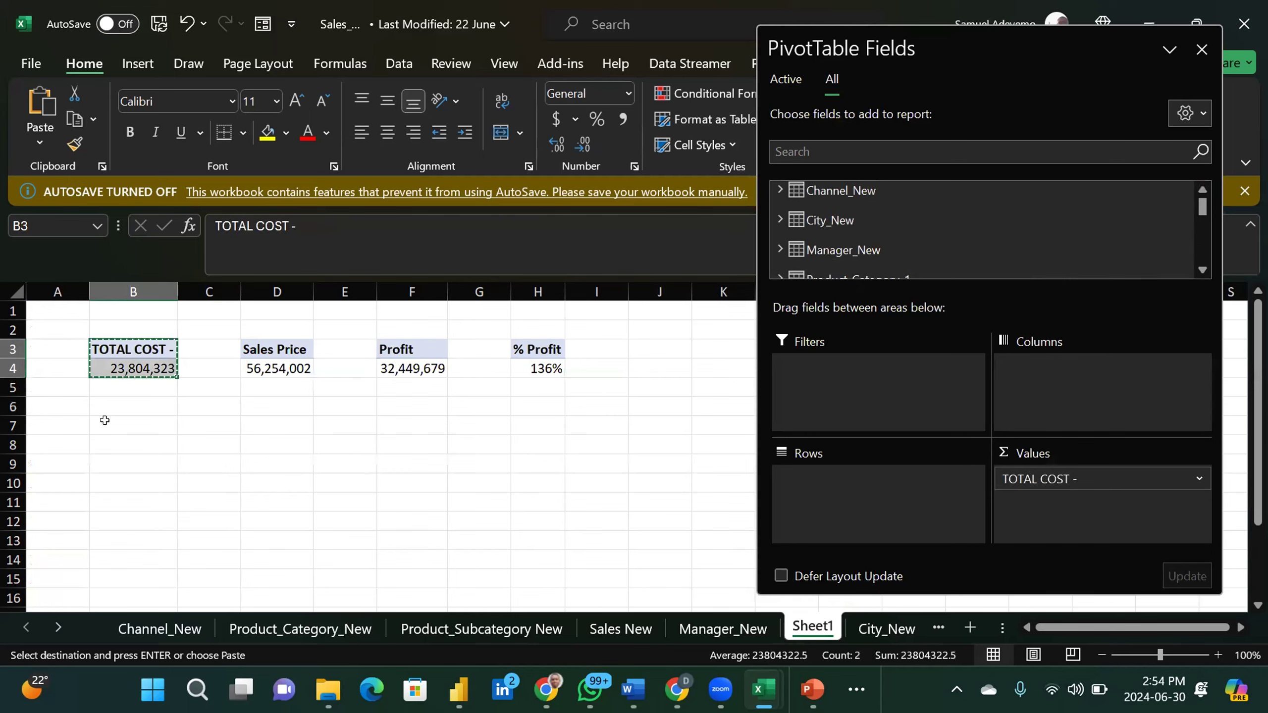
click(105, 422)
key(ctrl+v)
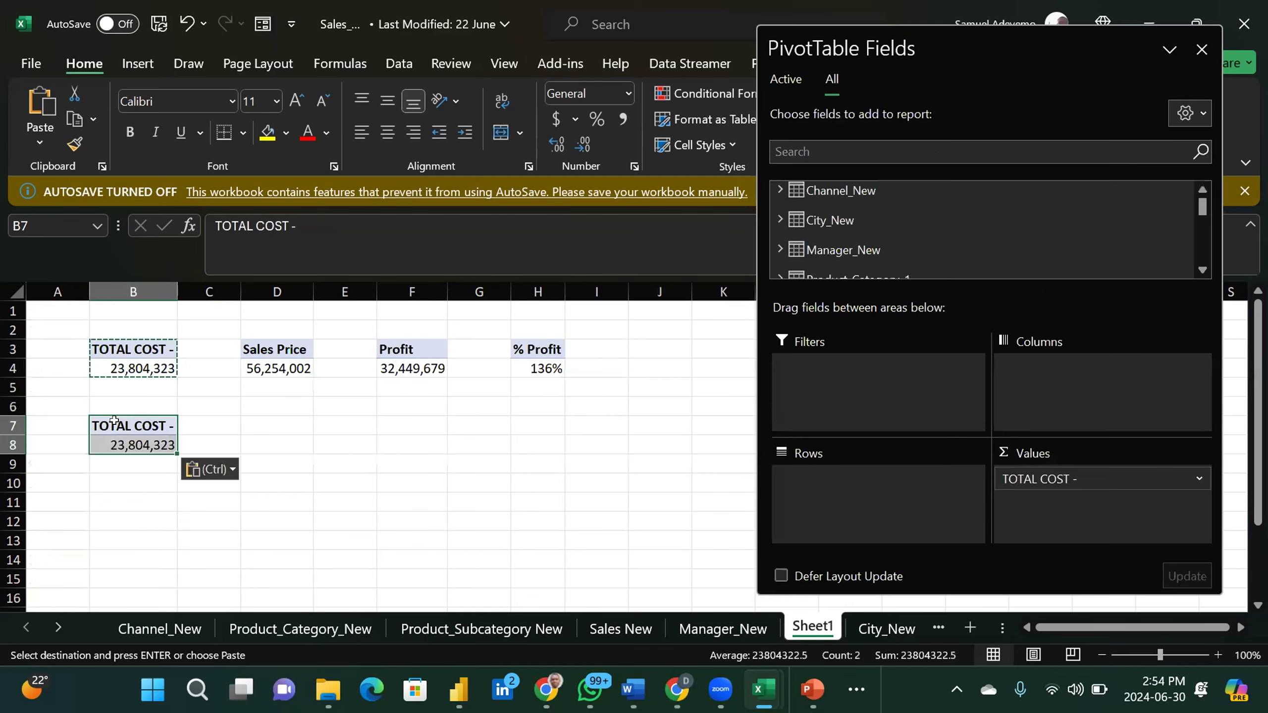
click(114, 421)
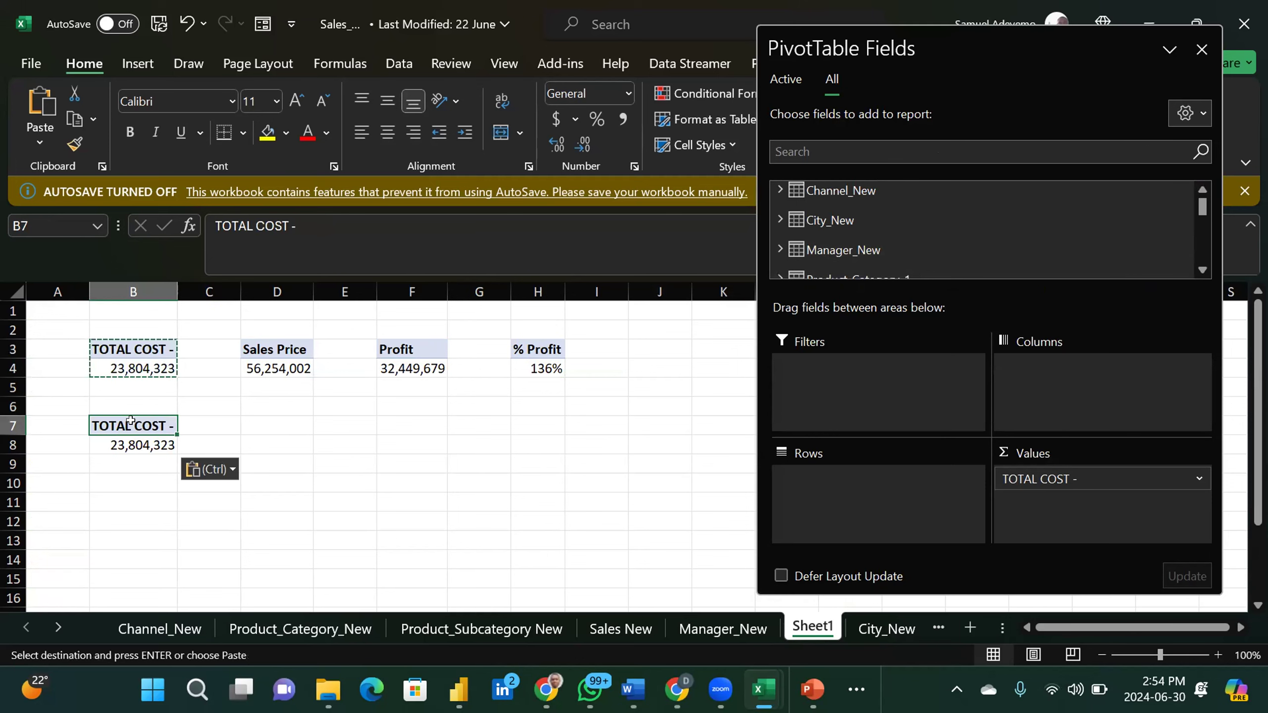
key(shift+Down)
key(Delete)
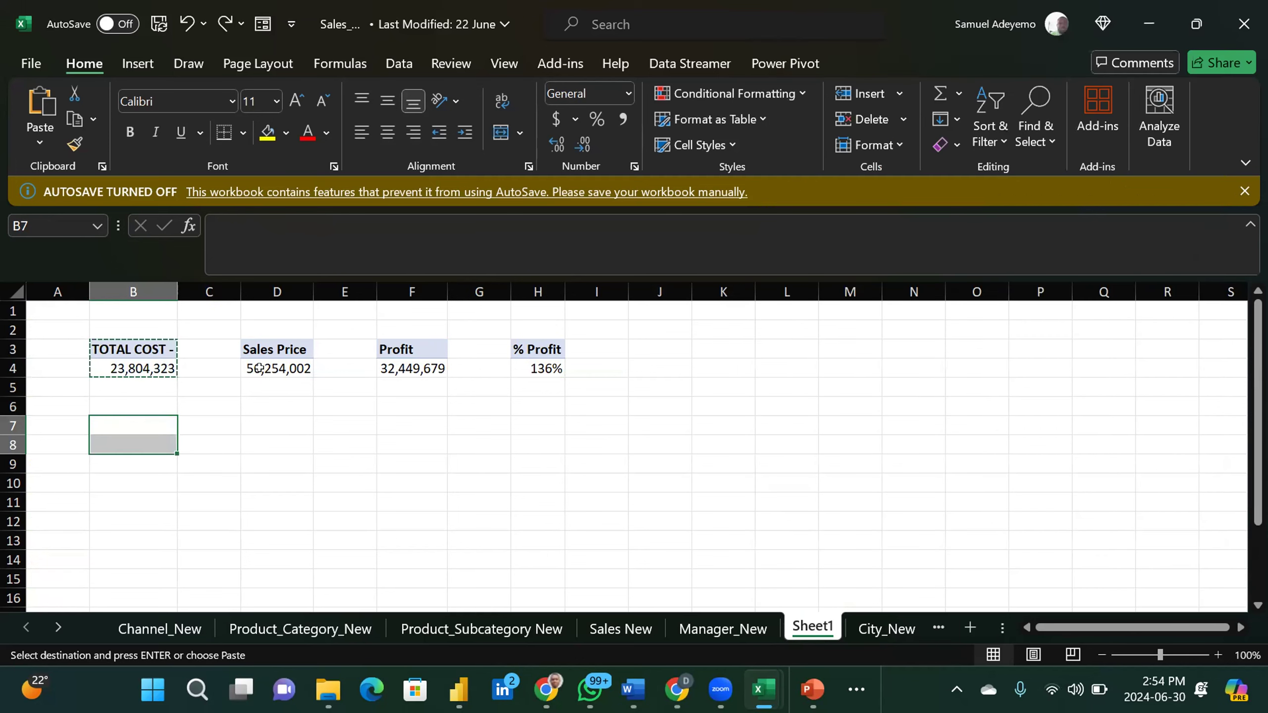
Step: Paste a copy of the Profit PivotTable from F3:F4 at B7 and add ChannelName from Channel_New as its rows
click(408, 346)
key(shift+Down)
key(ctrl+c)
click(100, 420)
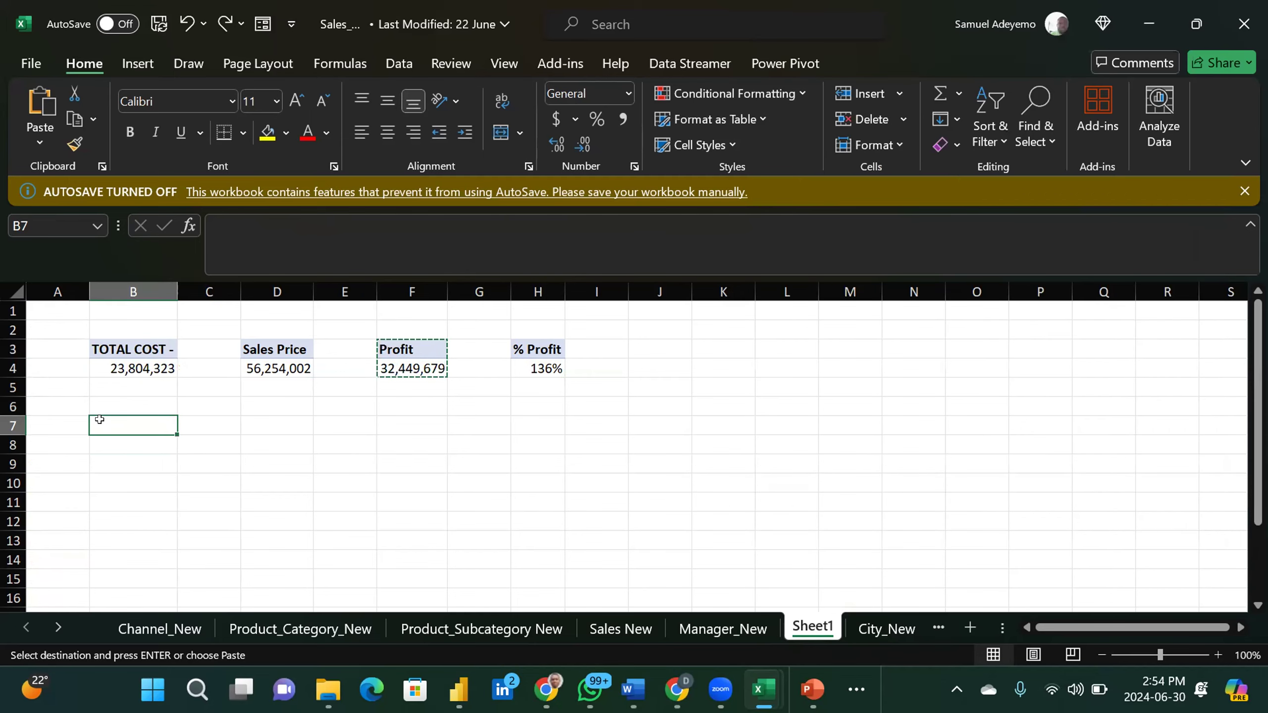
key(ctrl+v)
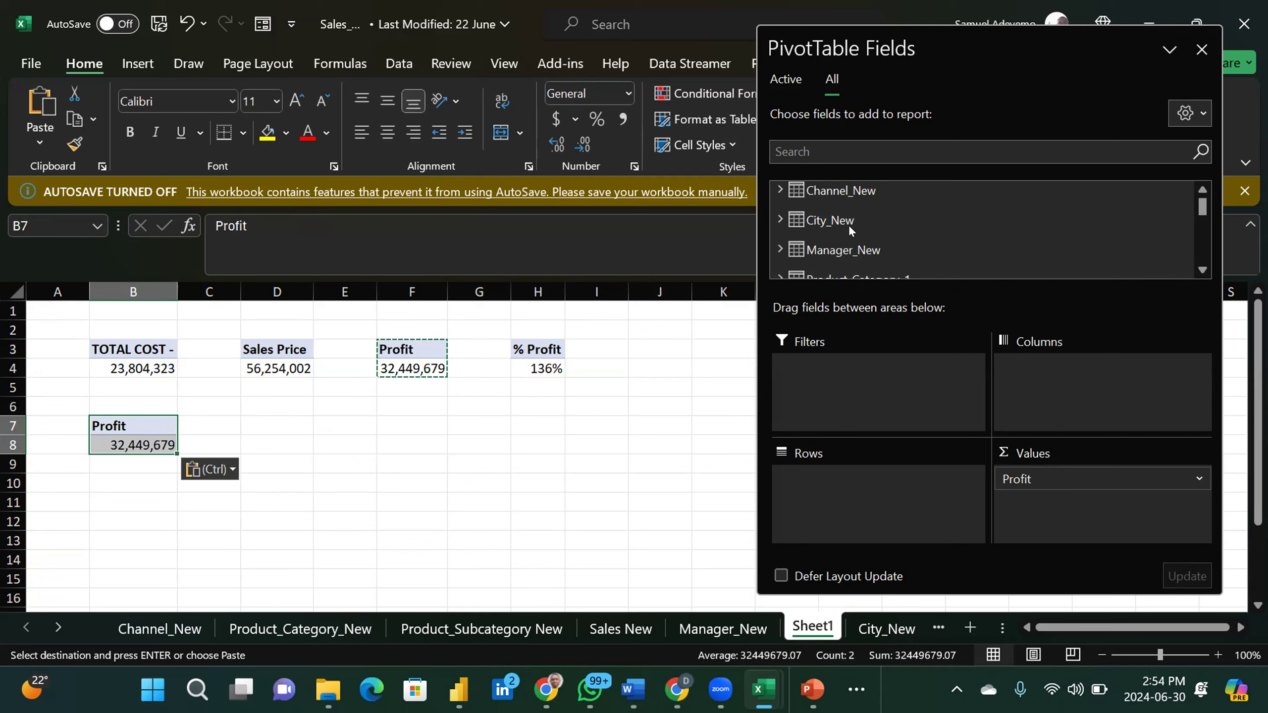
click(778, 191)
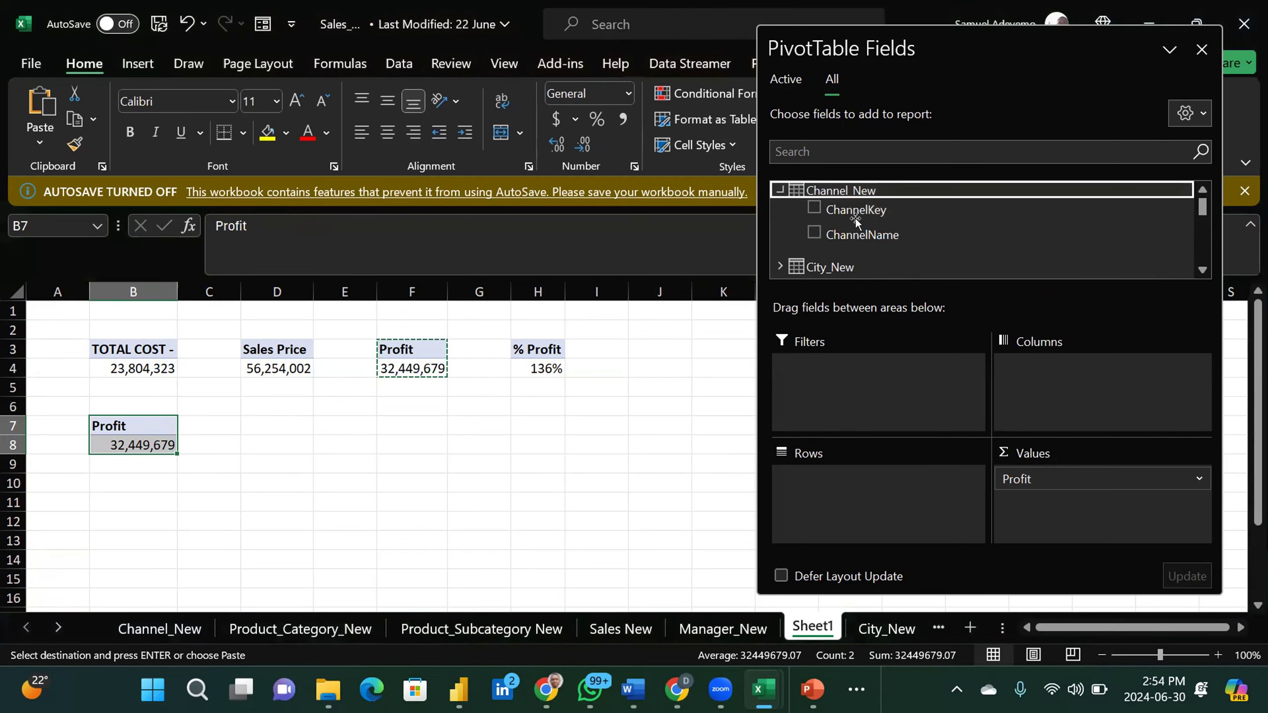
drag(905, 237, 835, 479)
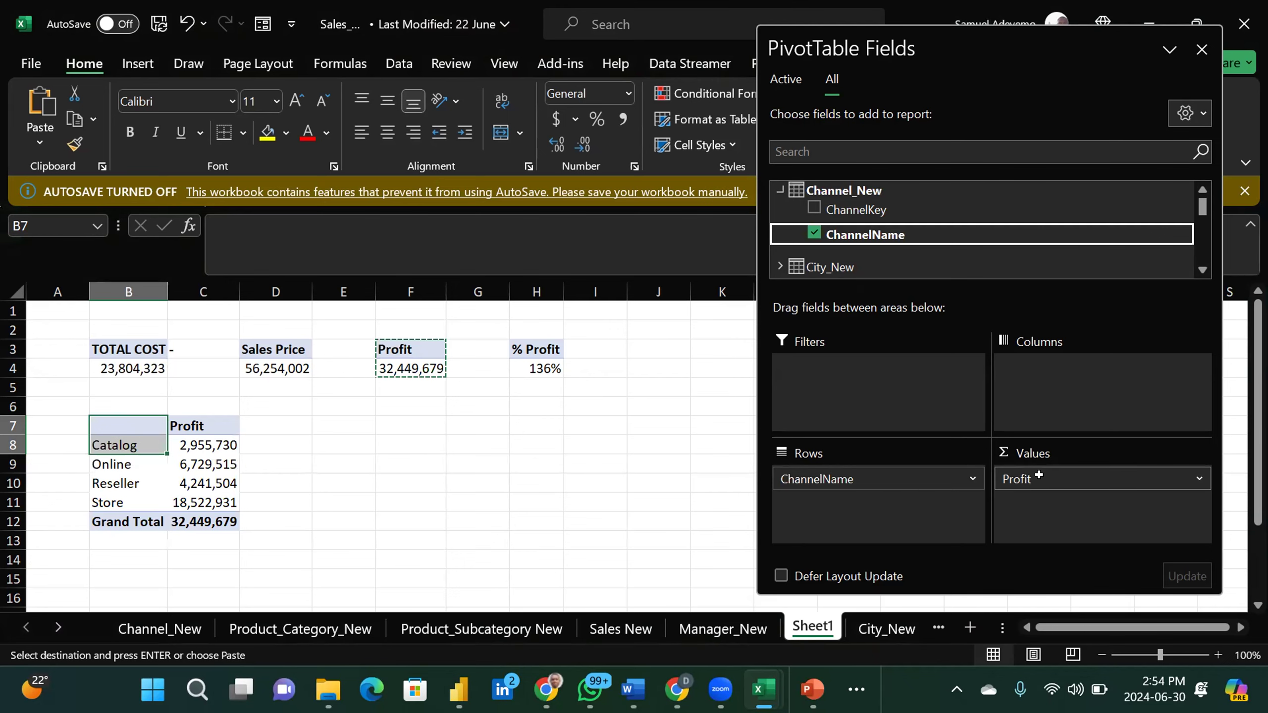
Step: Examine the channel names and their Profit values in the PivotTable at B7
click(305, 451)
click(193, 436)
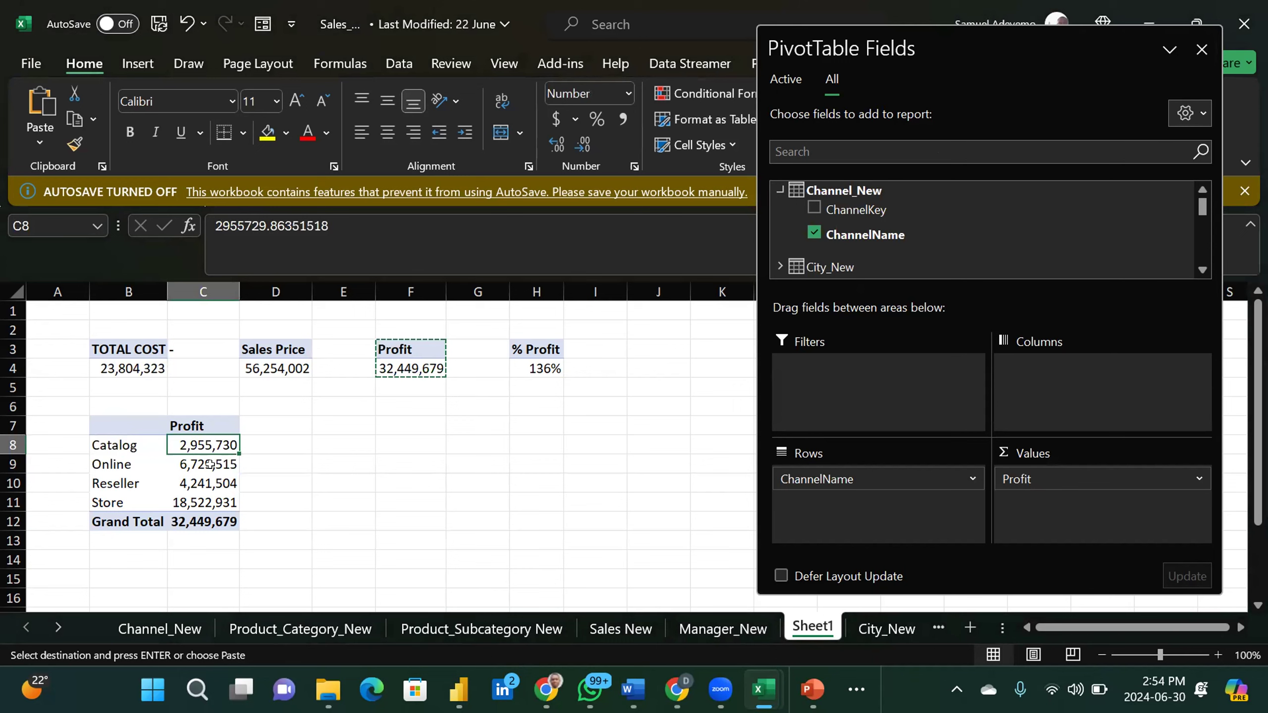
mouse_move(194, 460)
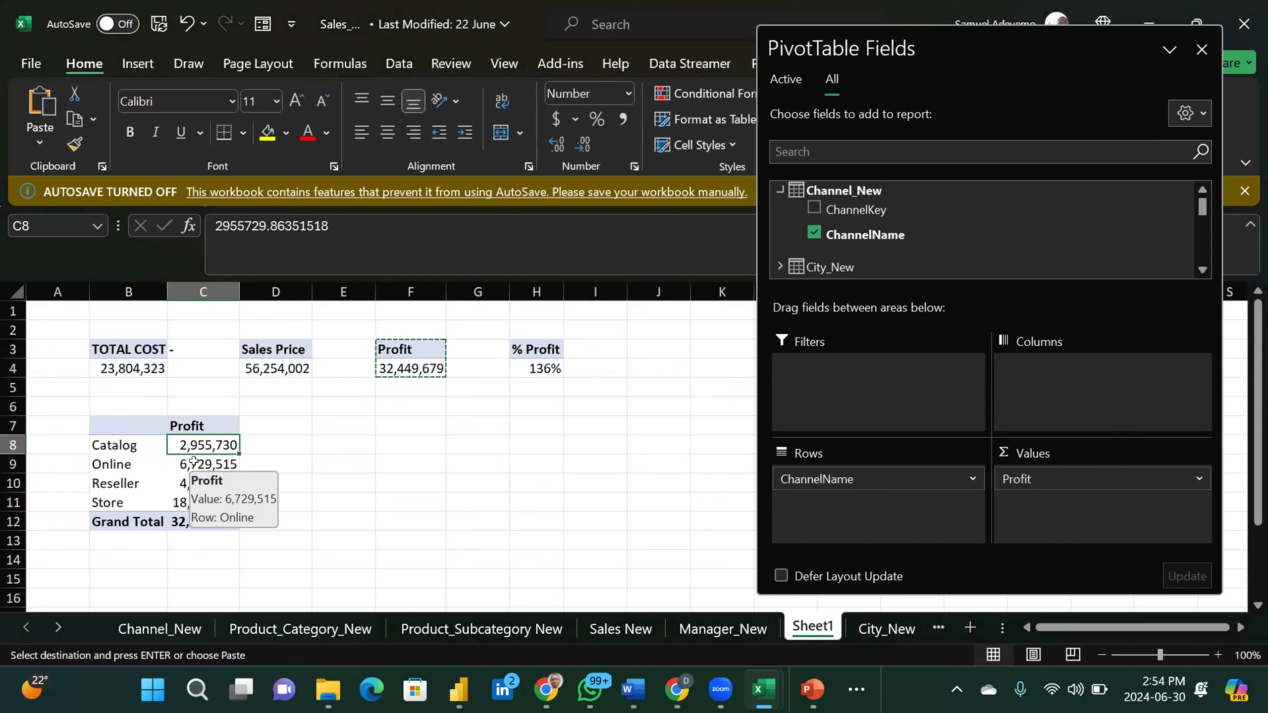
click(115, 452)
drag(116, 452, 115, 501)
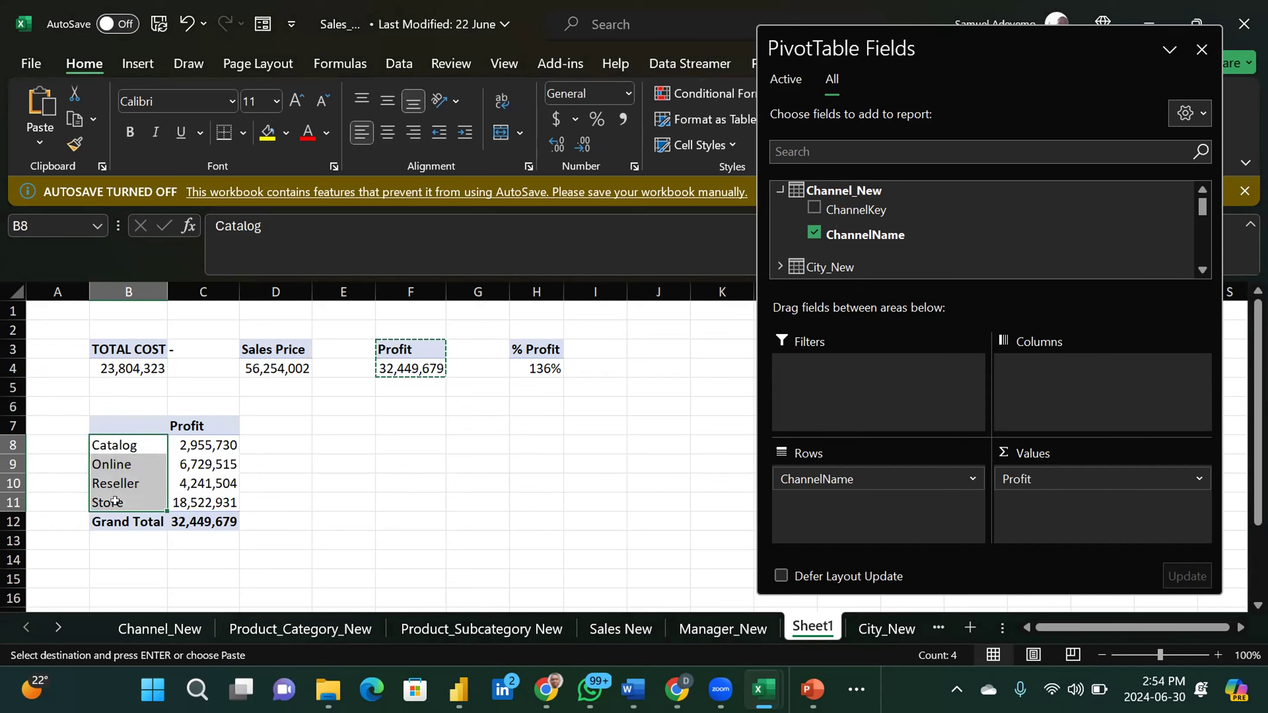
click(120, 448)
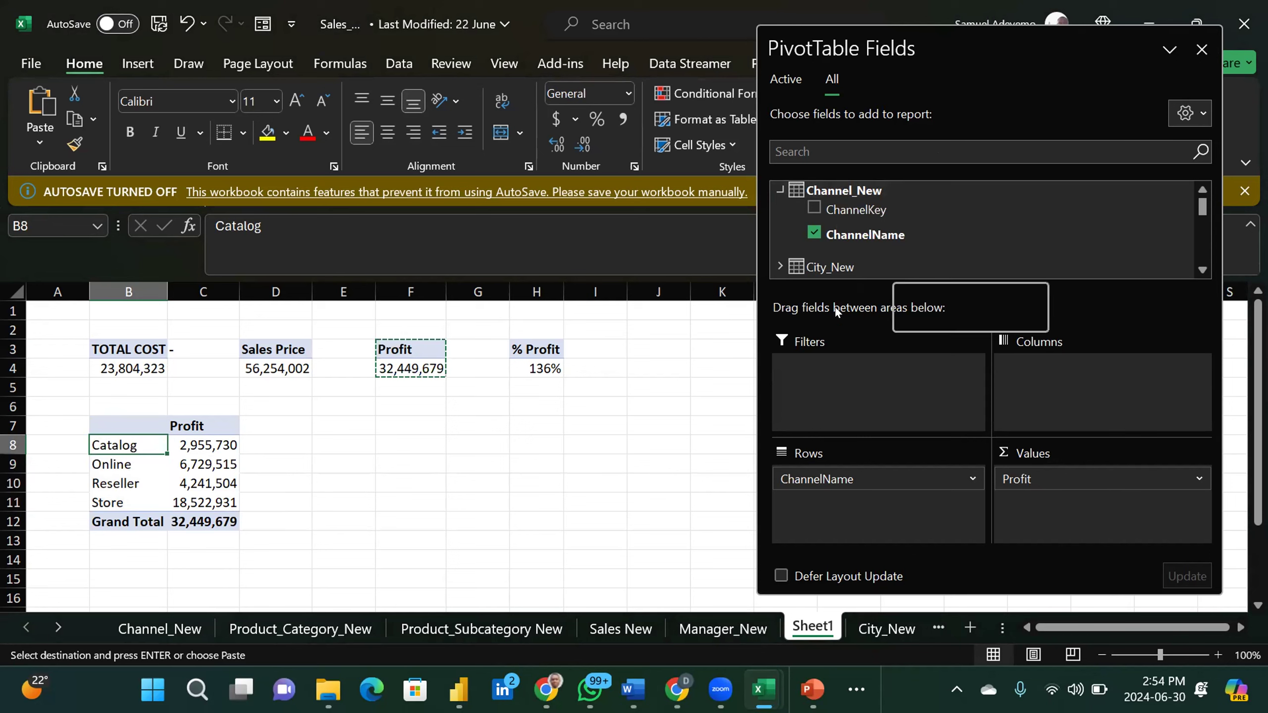
click(190, 480)
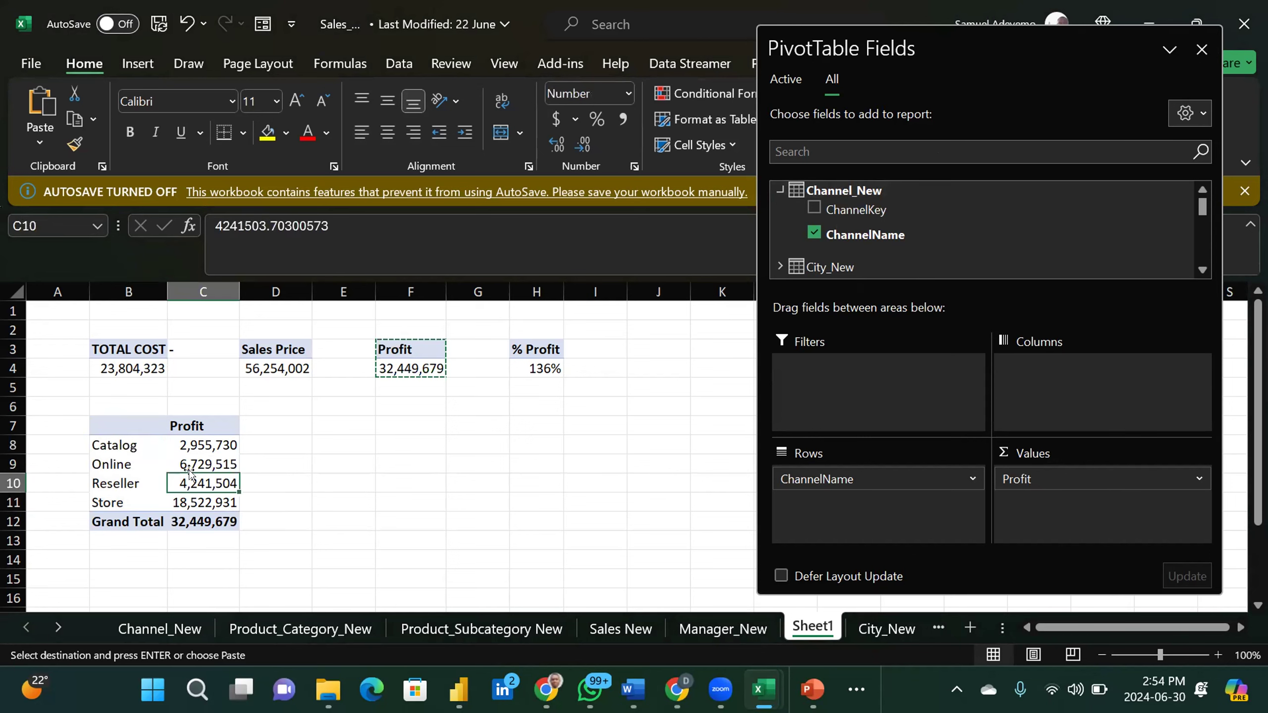
Step: Find and expand the Sales_1 table in the PivotTable field list, and move the list clear of the ribbon
click(1201, 271)
click(1201, 270)
click(1201, 270)
click(1202, 270)
click(1201, 271)
click(1202, 270)
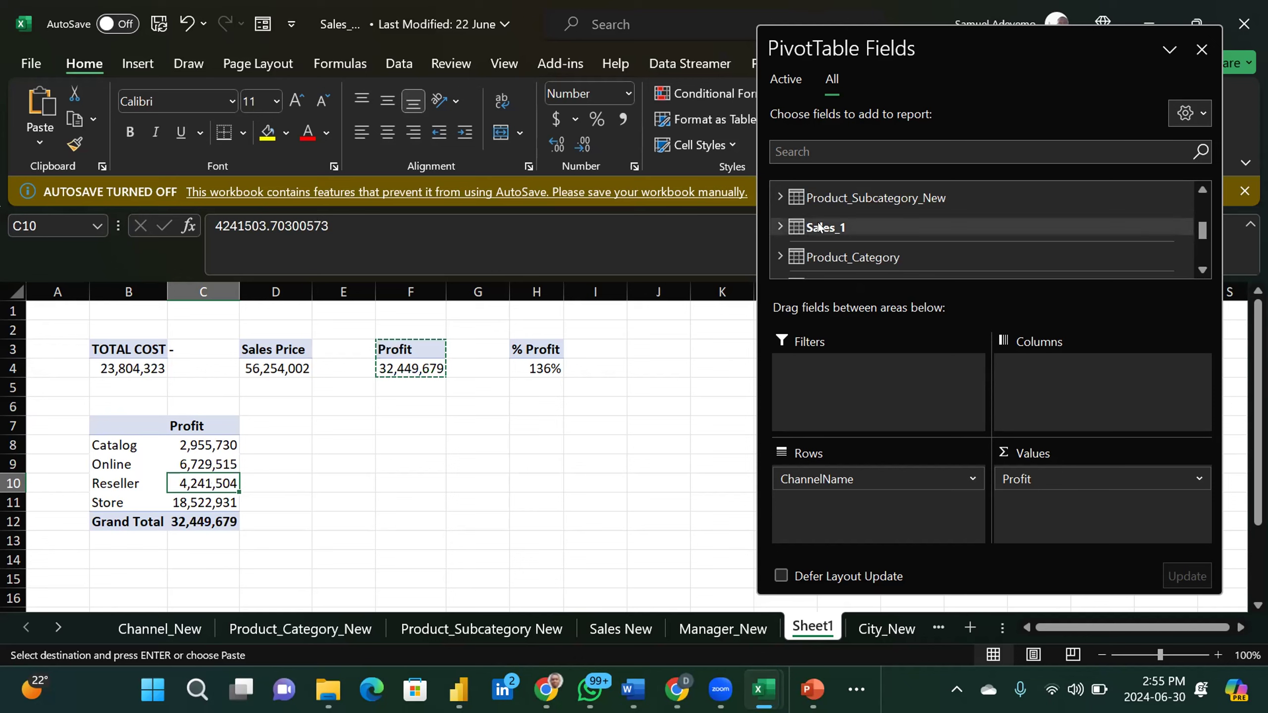
click(780, 226)
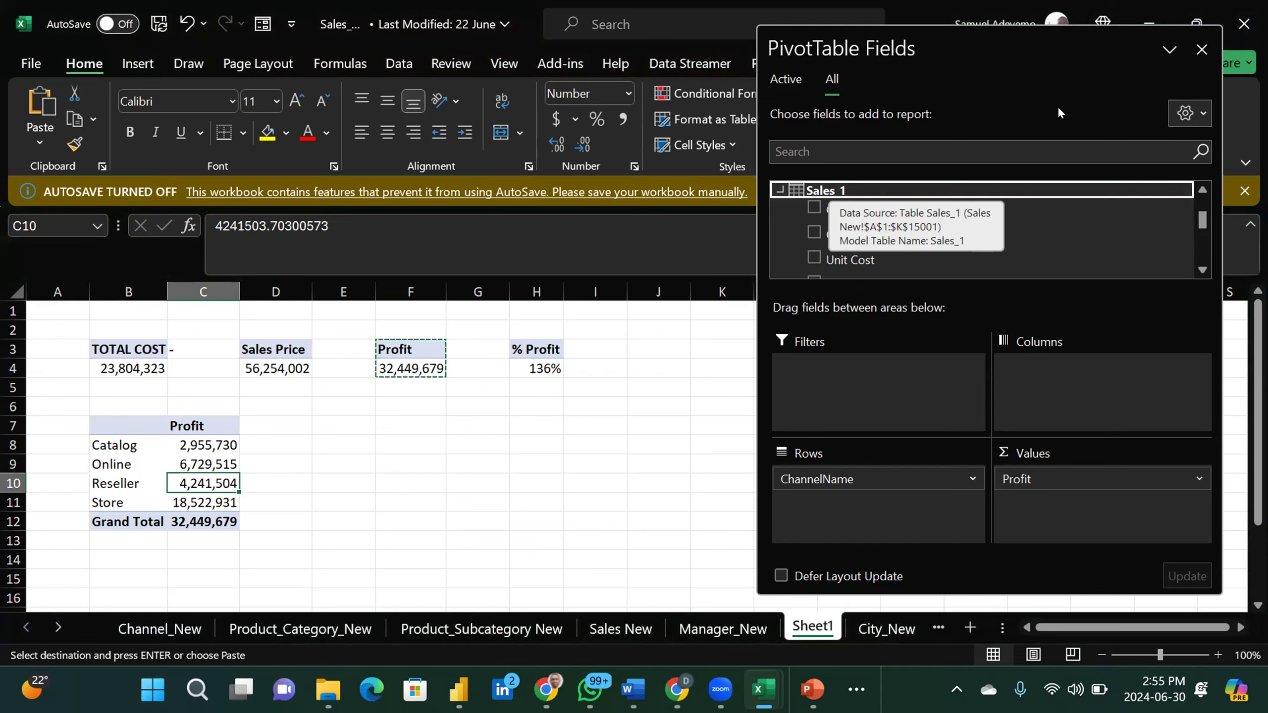
drag(981, 49, 1000, 86)
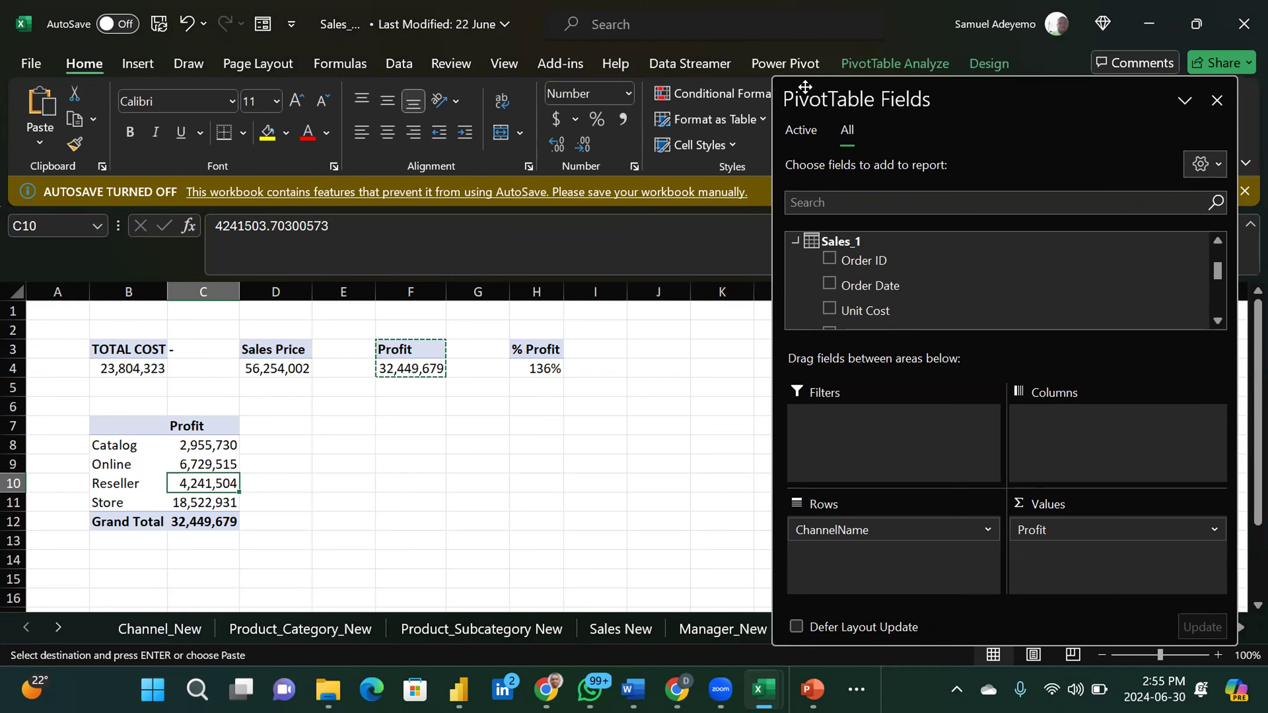
Step: Open the Power Pivot data model and delete the ChannelKey relationship between Sales_1 and Channel_New
click(783, 65)
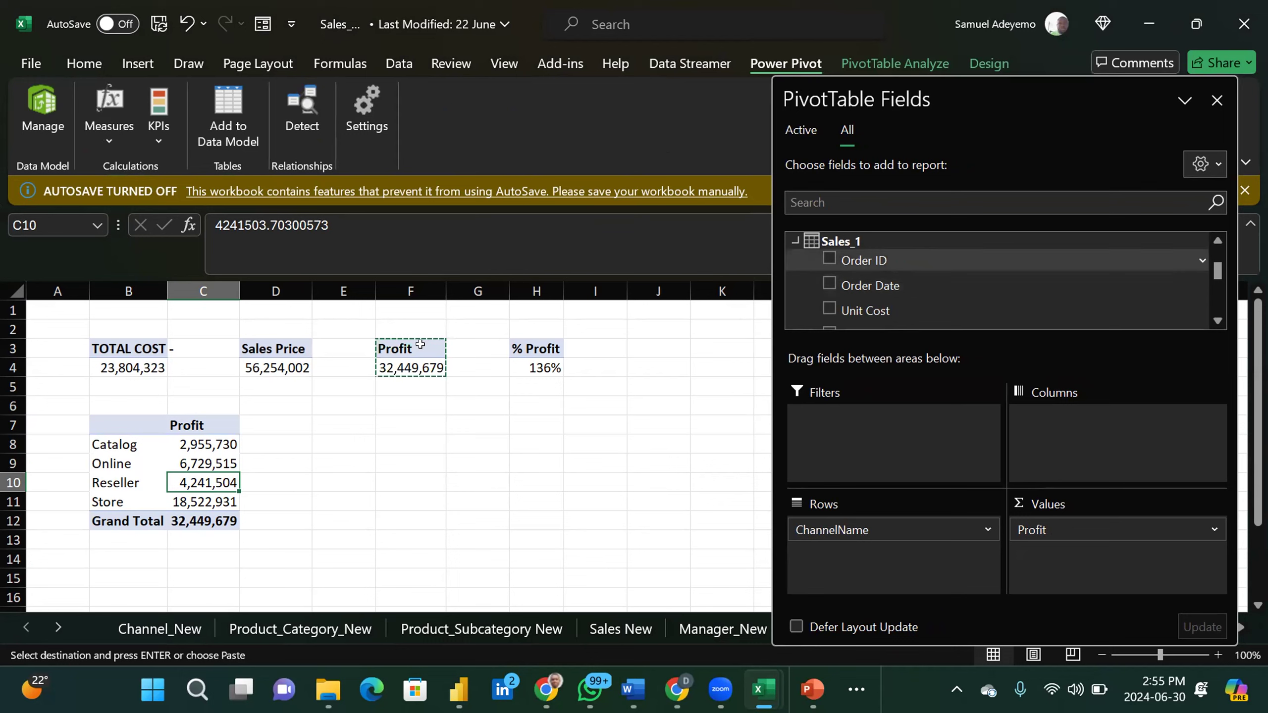
drag(197, 441, 198, 501)
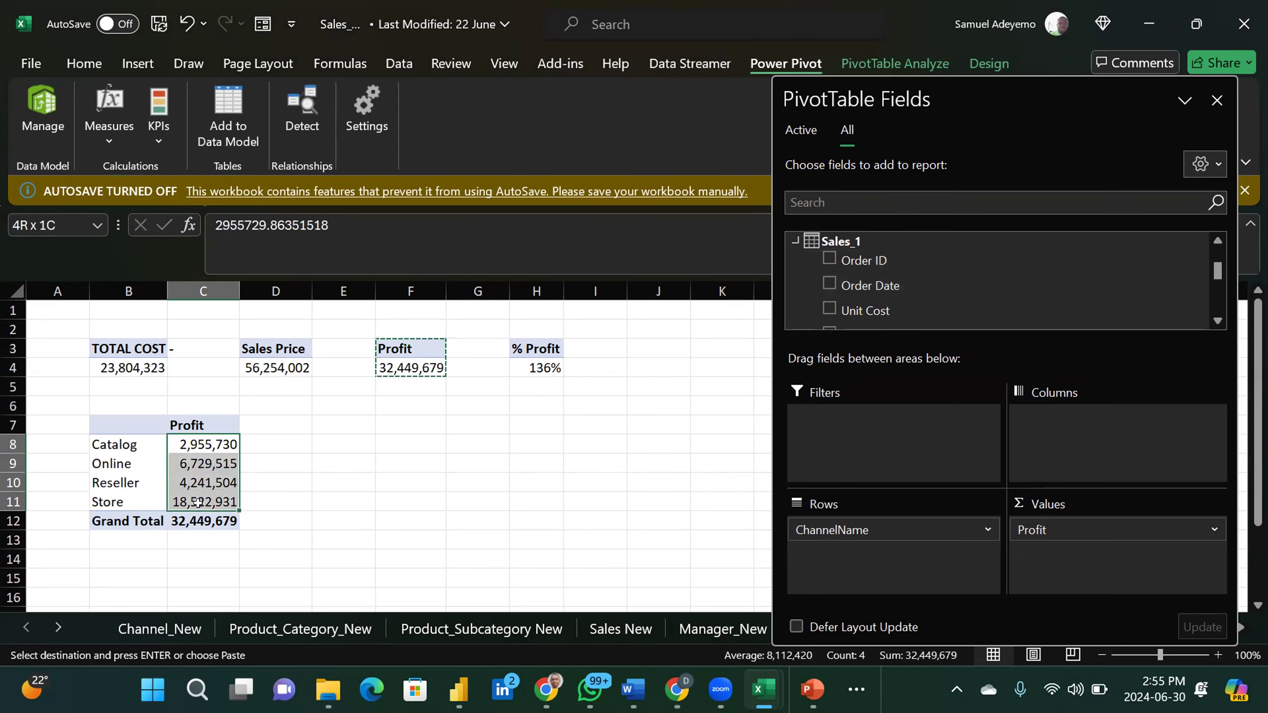
click(322, 465)
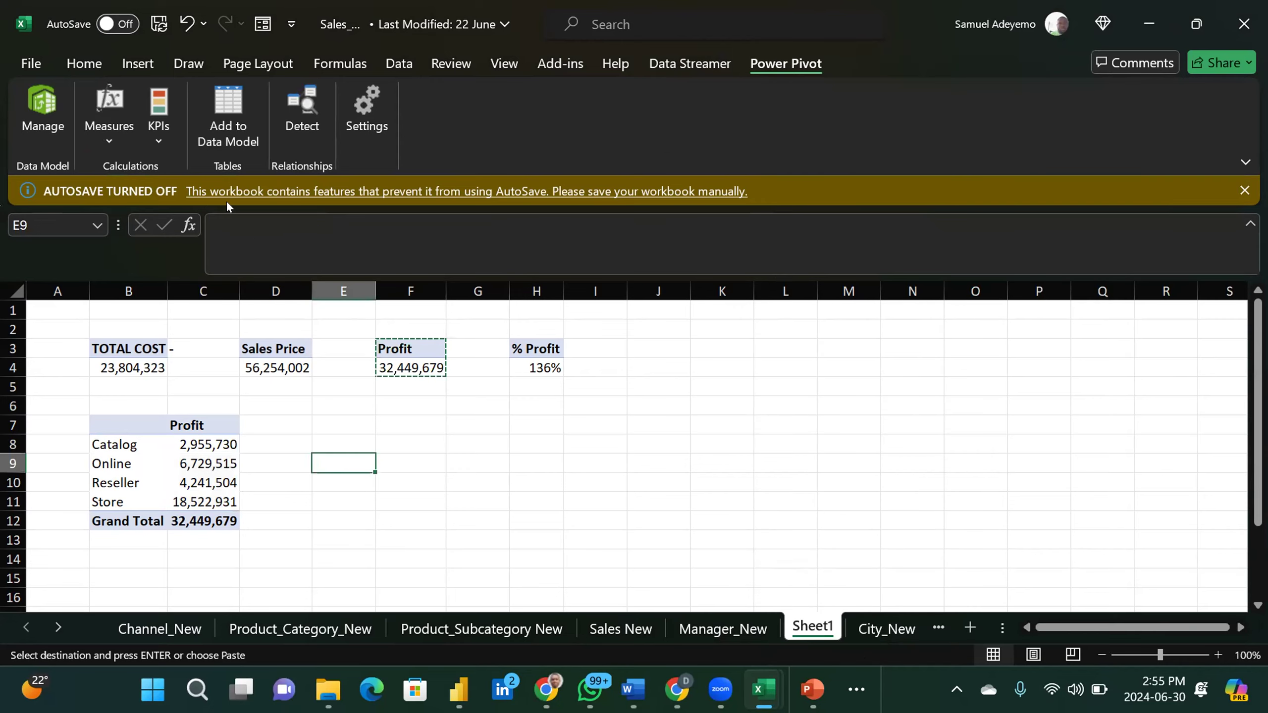
click(55, 114)
click(352, 363)
click(397, 419)
right_click(397, 420)
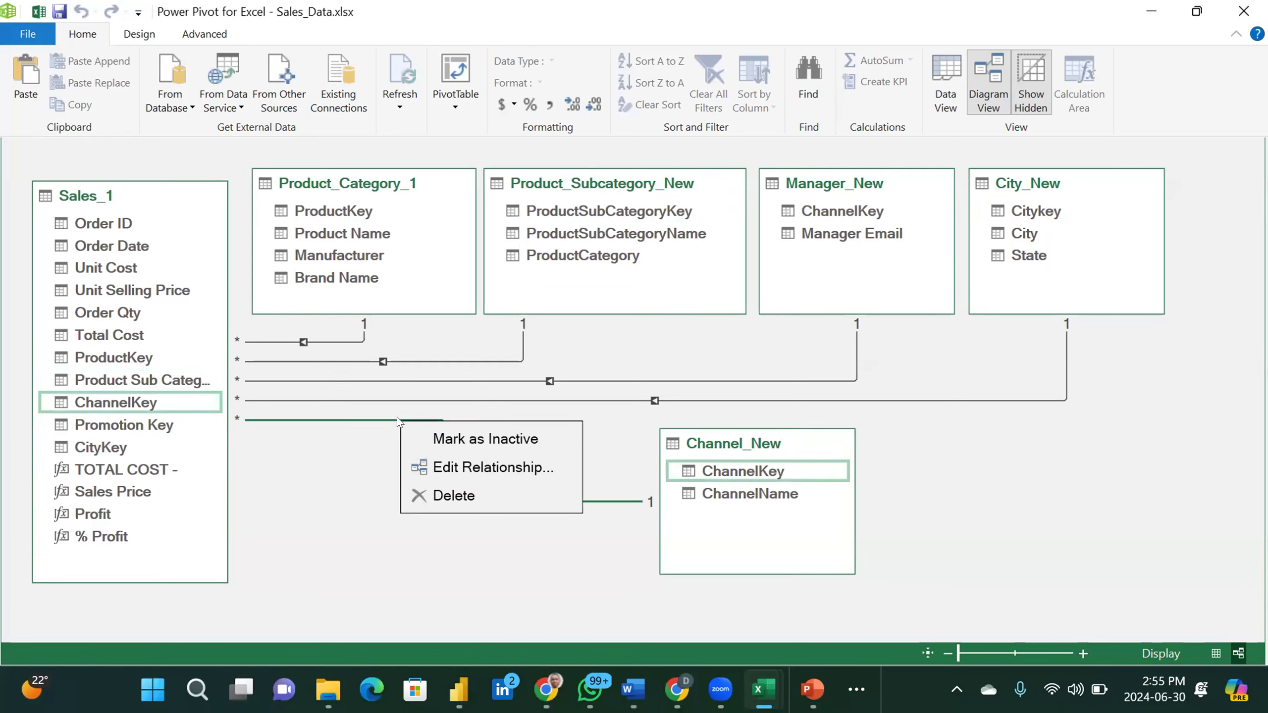
click(457, 498)
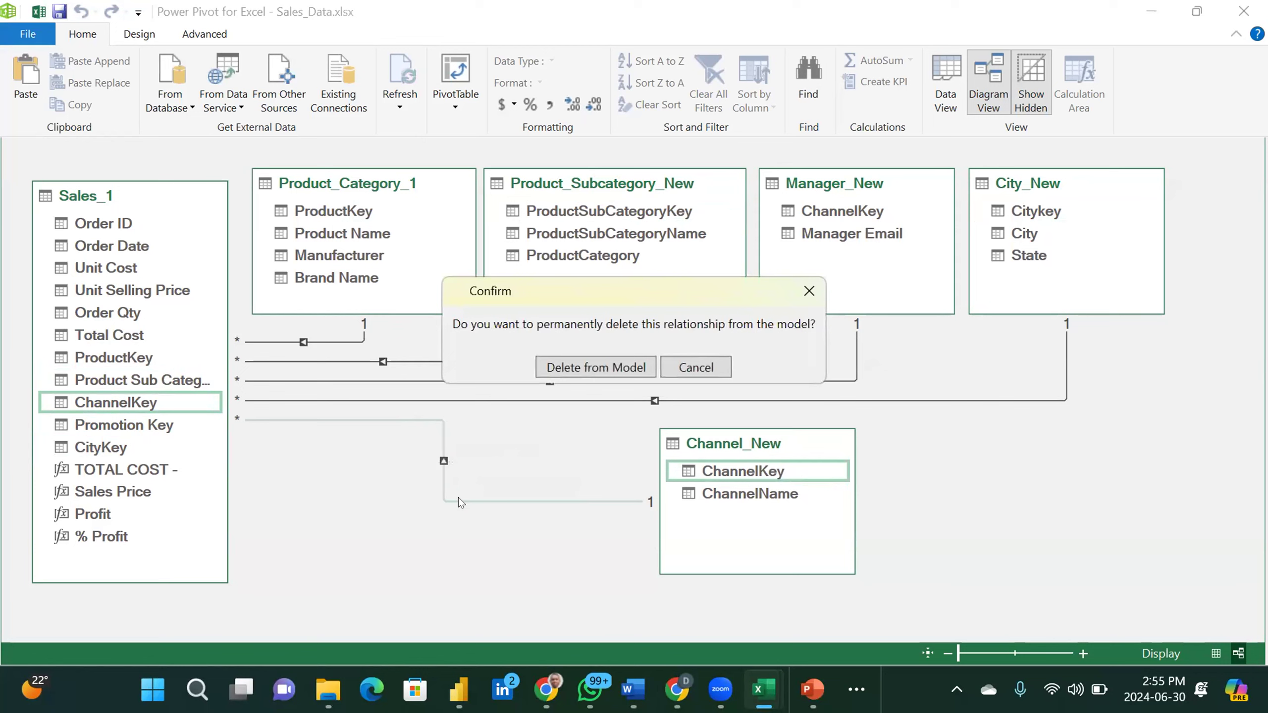
click(592, 363)
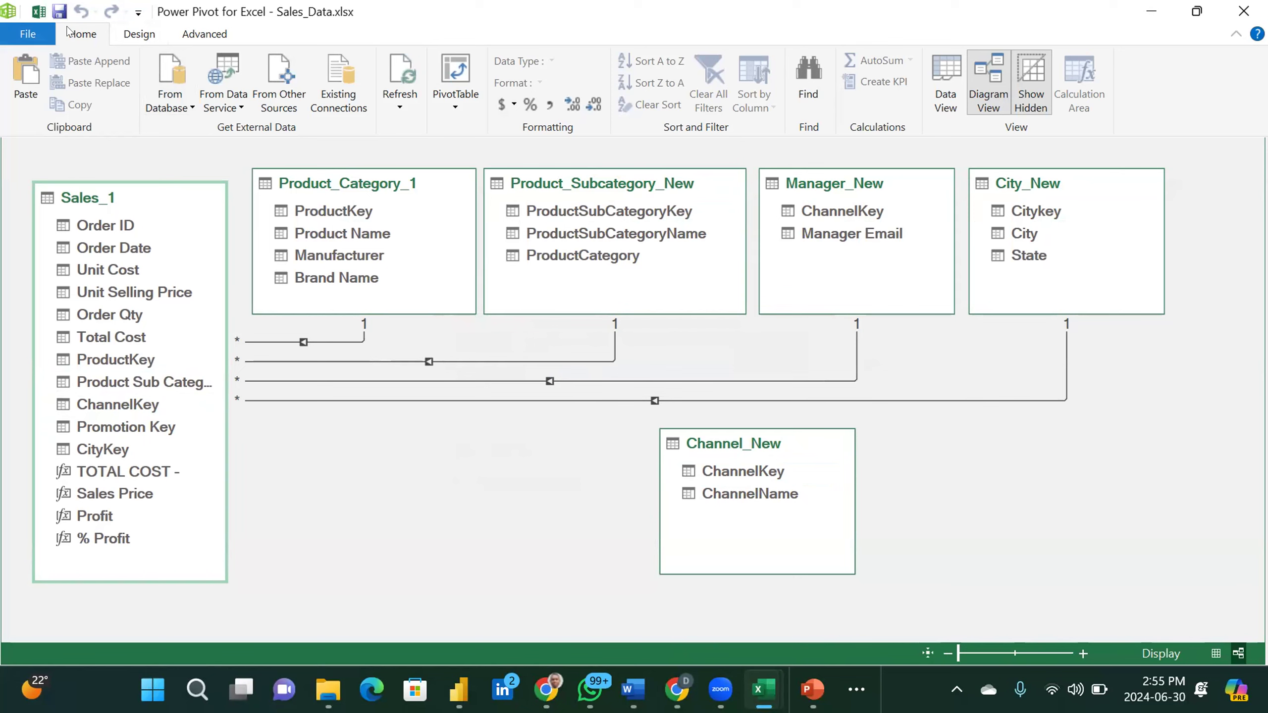
Step: Save the changed data model and close the Power Pivot window
click(36, 36)
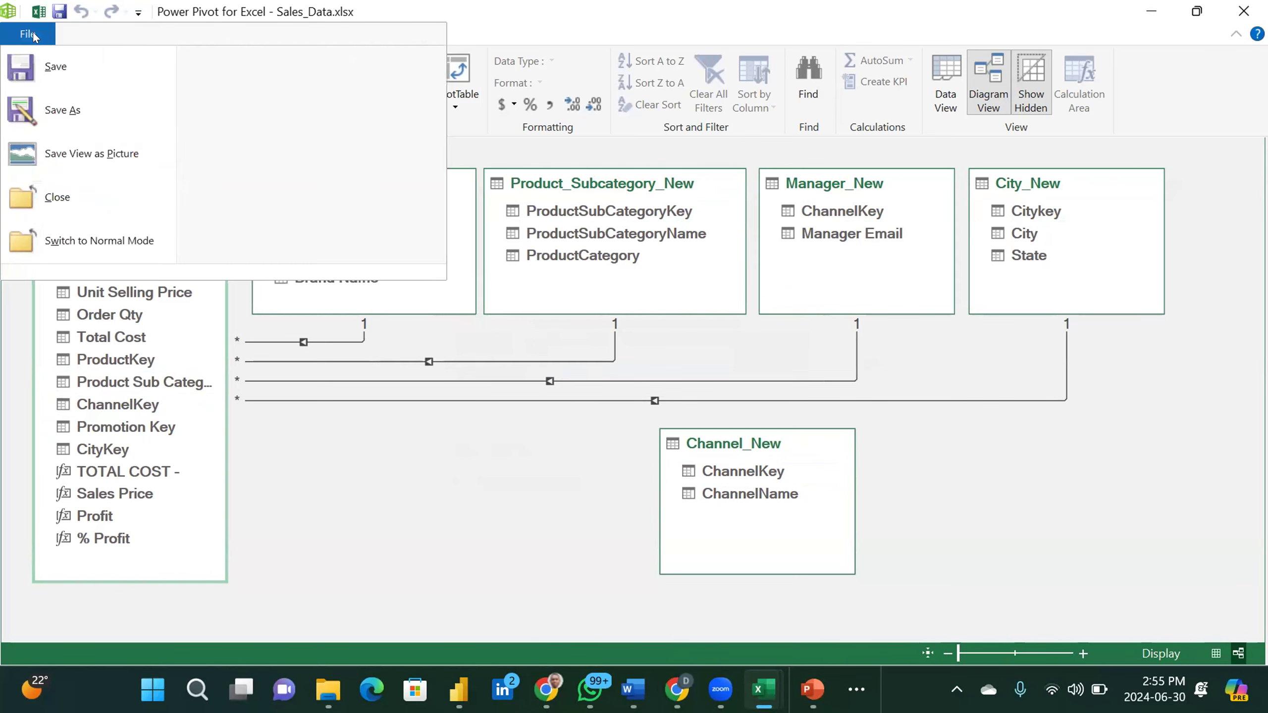
click(66, 68)
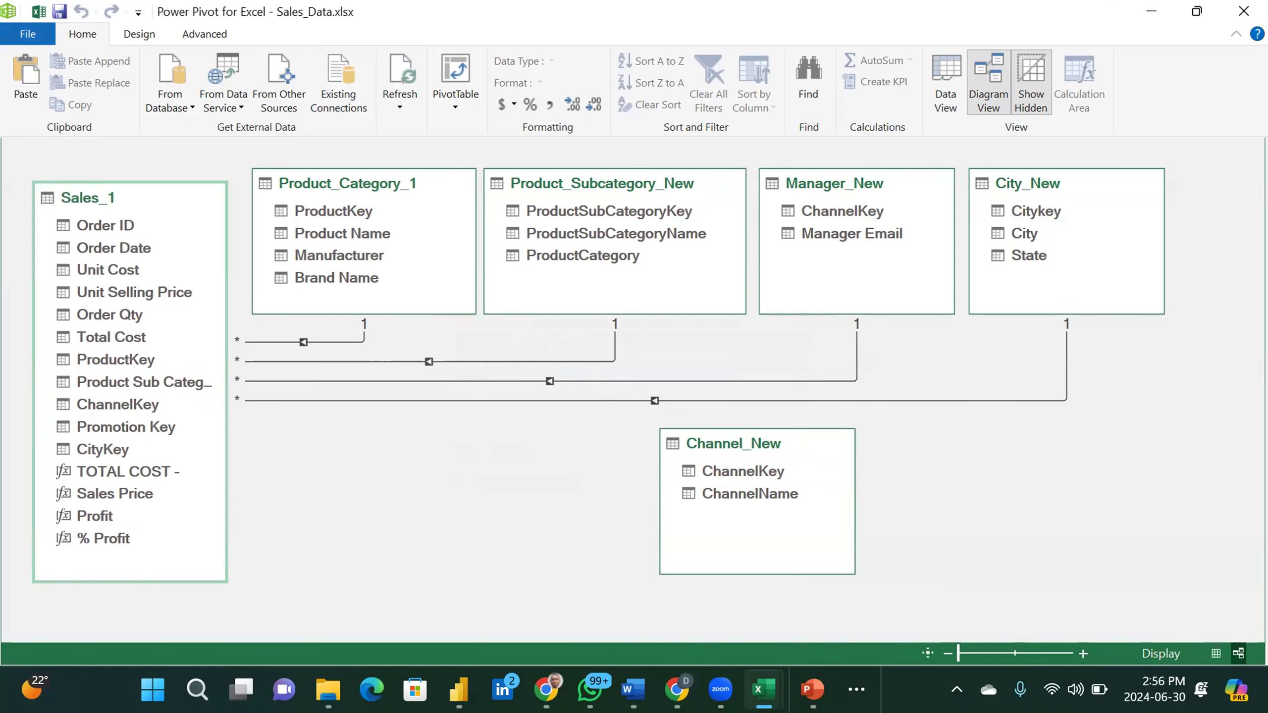
click(1019, 284)
click(1244, 11)
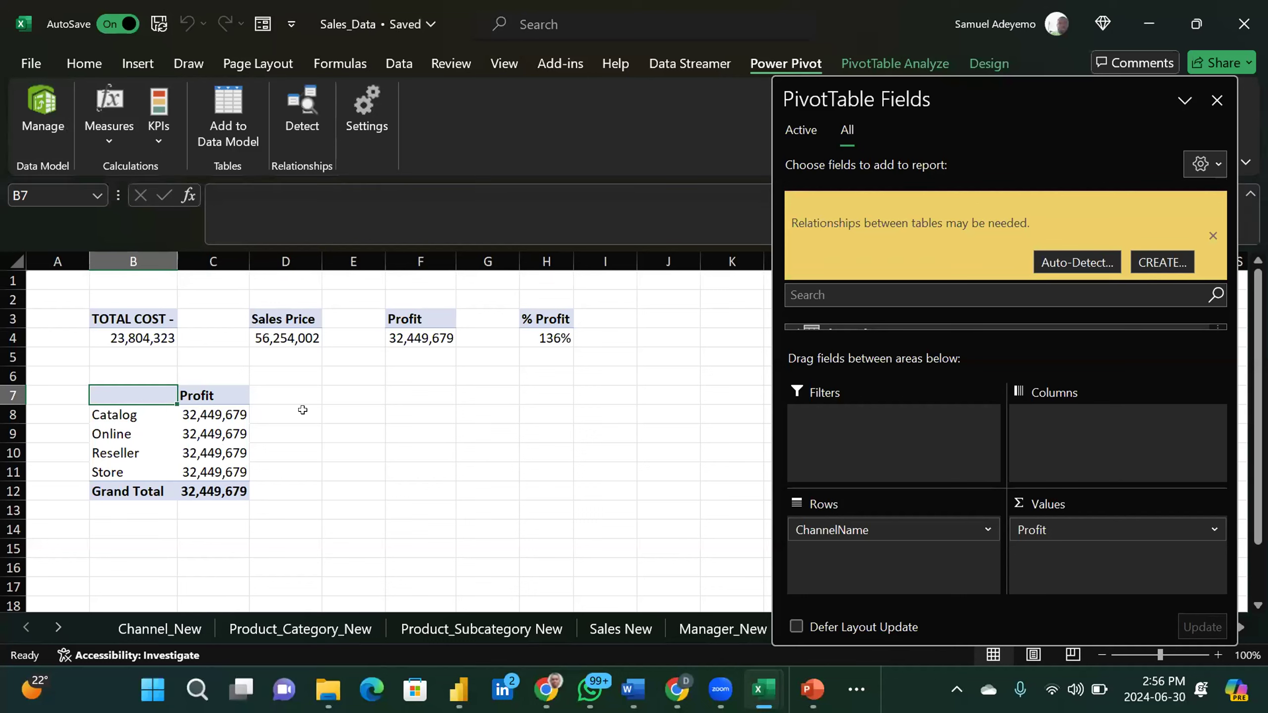
Step: Compare the Profit values across channels and the Grand Total in the PivotTable at B7 after the relationship deletion
click(210, 412)
key(shift+Down)
key(shift+Down)
key(shift+Down)
key(shift+Down)
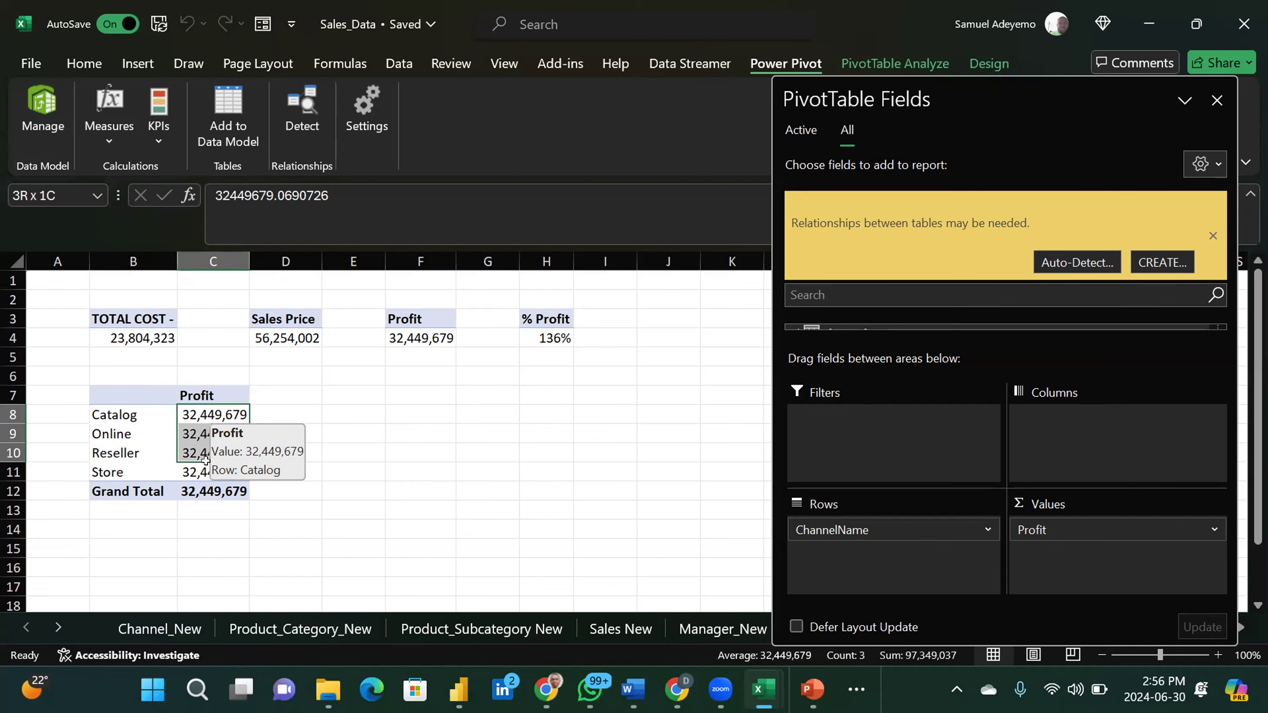
click(400, 445)
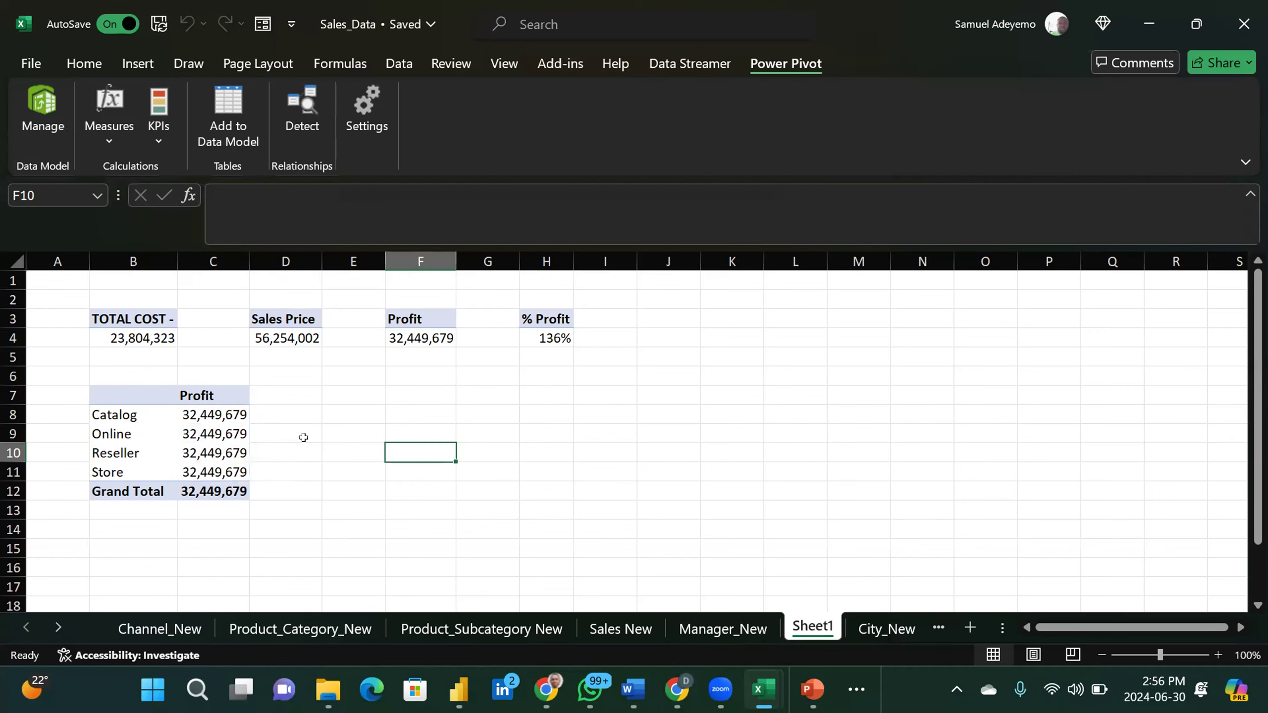
click(235, 416)
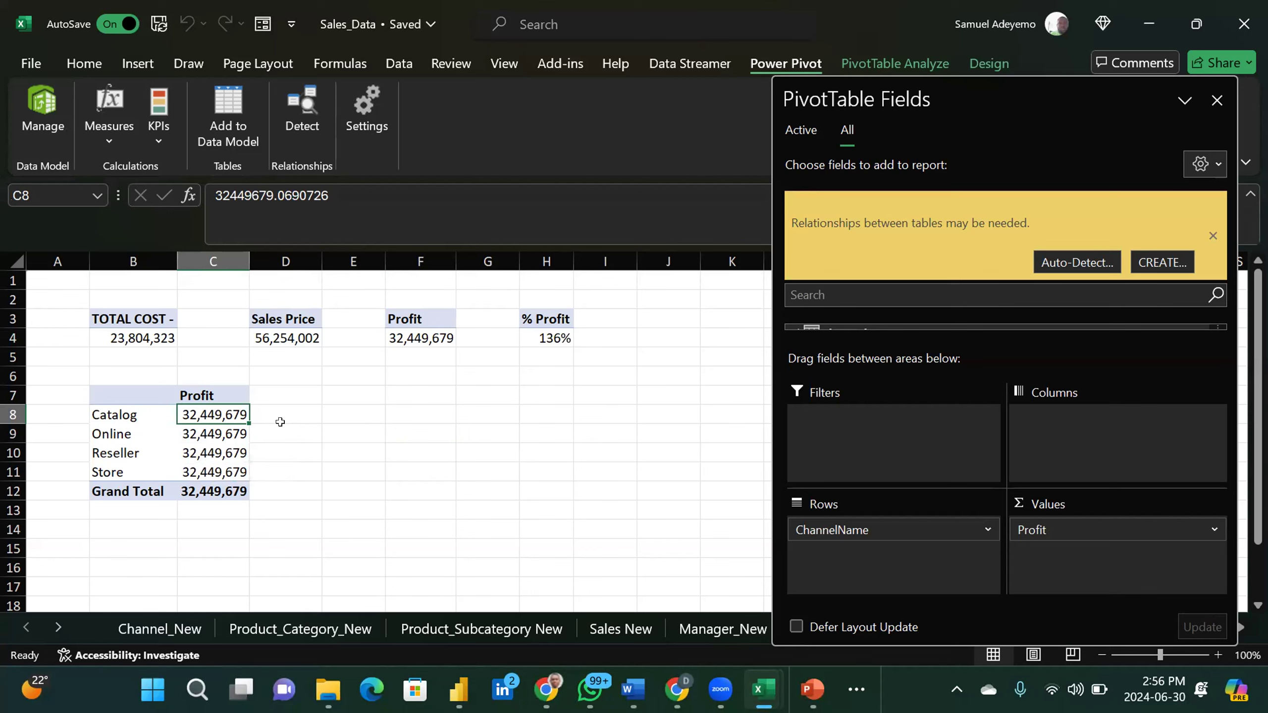
drag(215, 410, 211, 482)
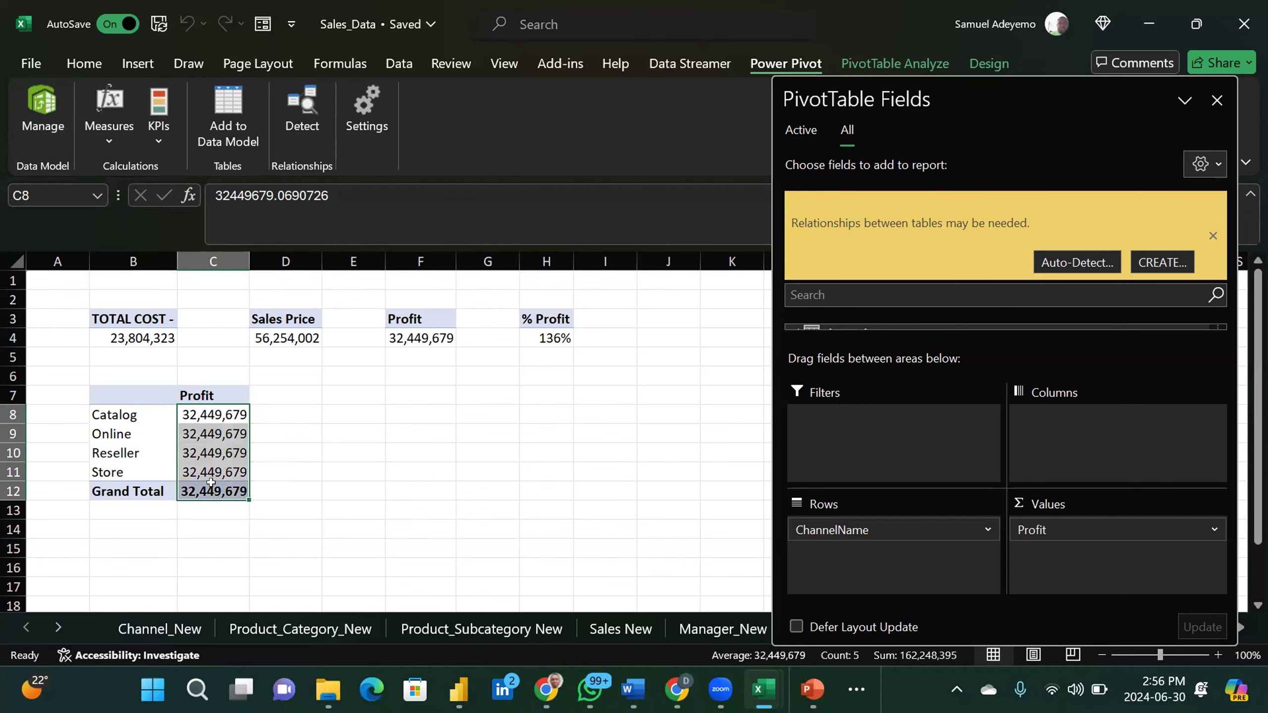
Step: Examine each channel's Profit value against the Grand Total in the PivotTable at B7 while Channel_New is unrelated to Sales_1
click(327, 429)
click(210, 427)
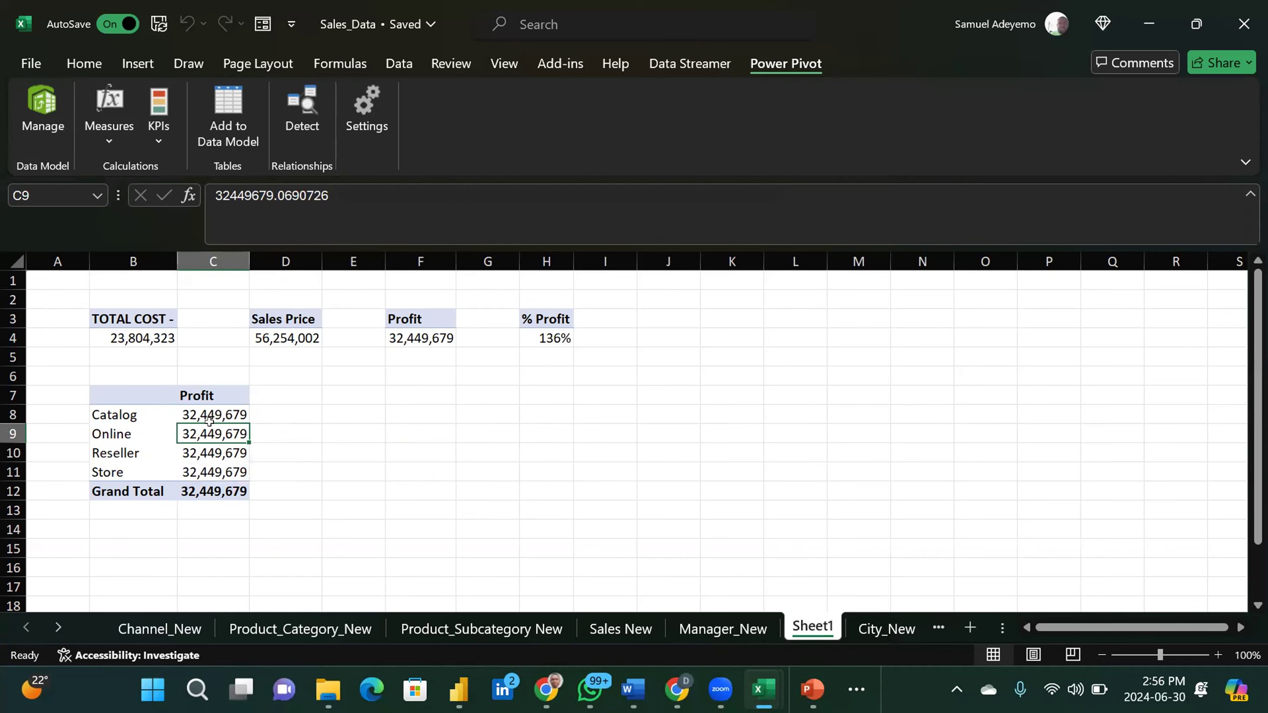
drag(209, 423, 214, 487)
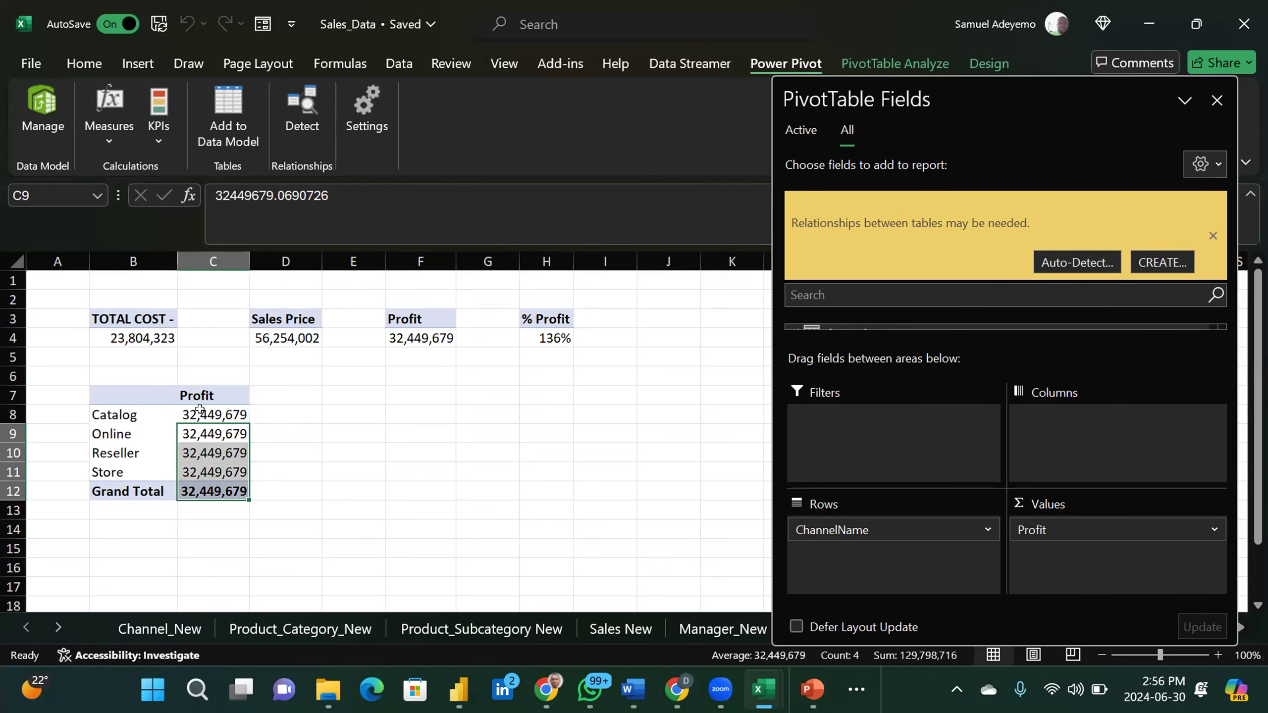
click(121, 398)
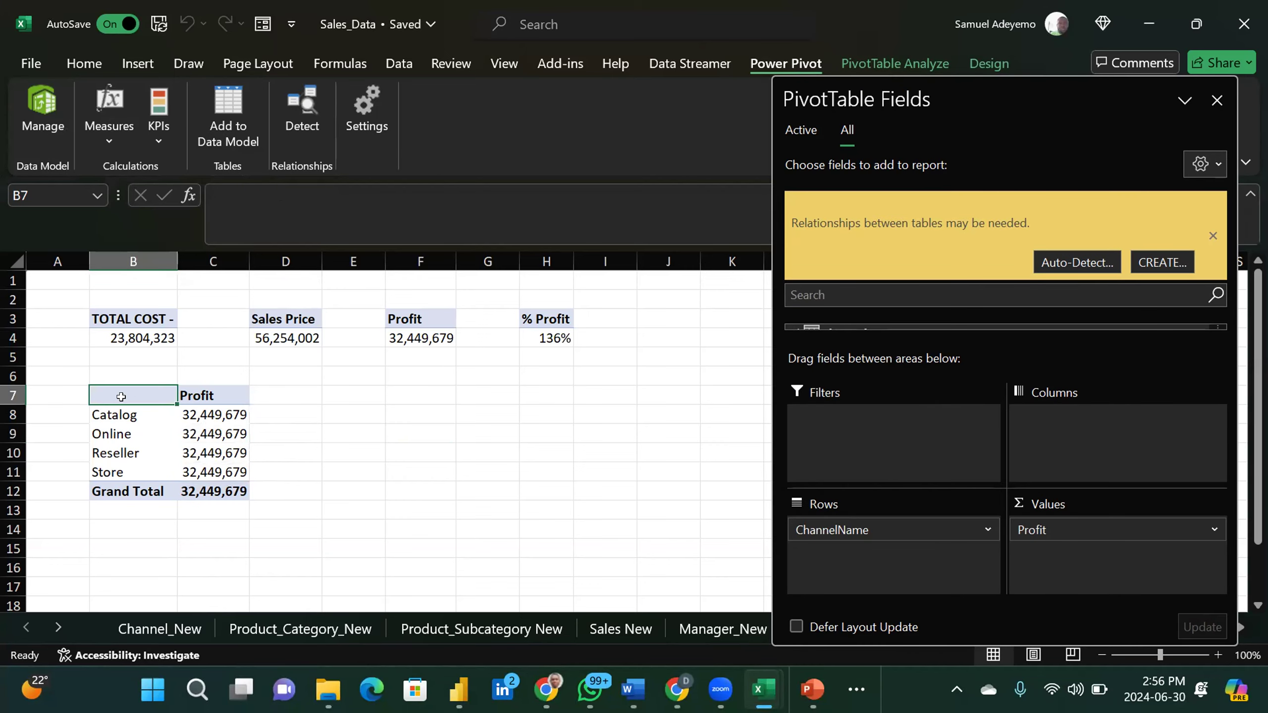
click(206, 396)
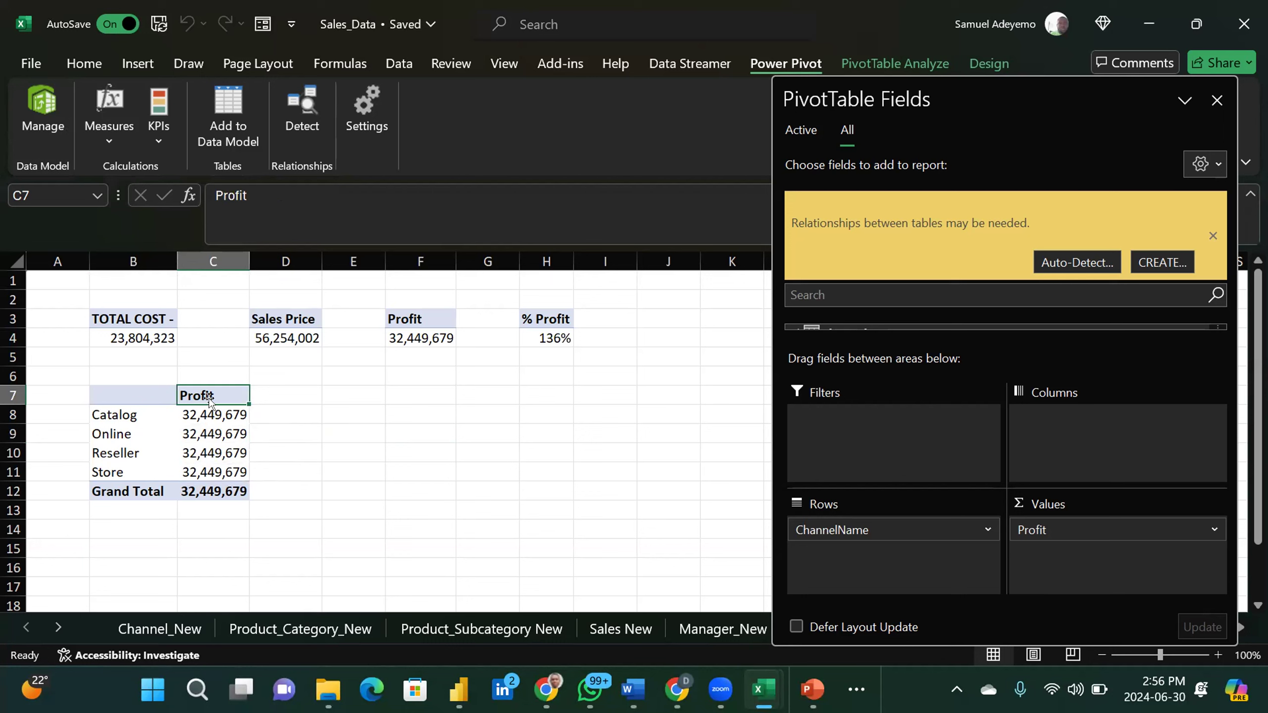
drag(216, 413, 216, 471)
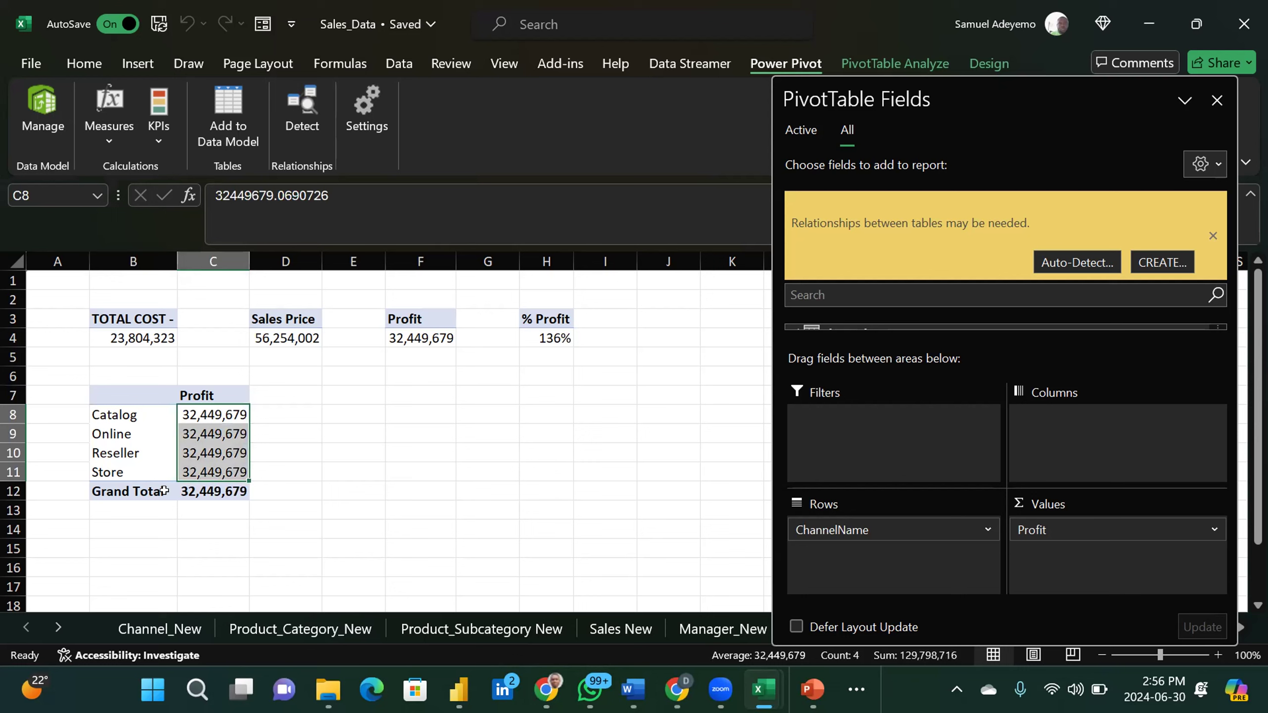
click(188, 487)
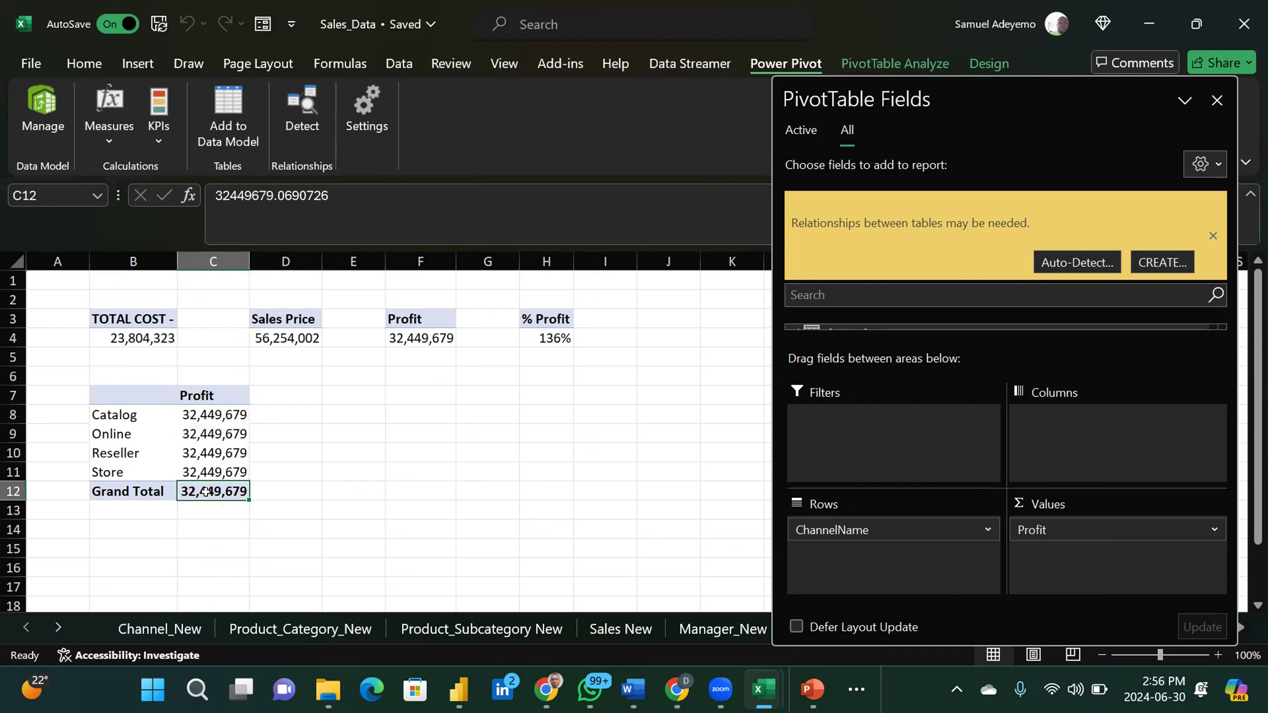
drag(209, 414, 215, 471)
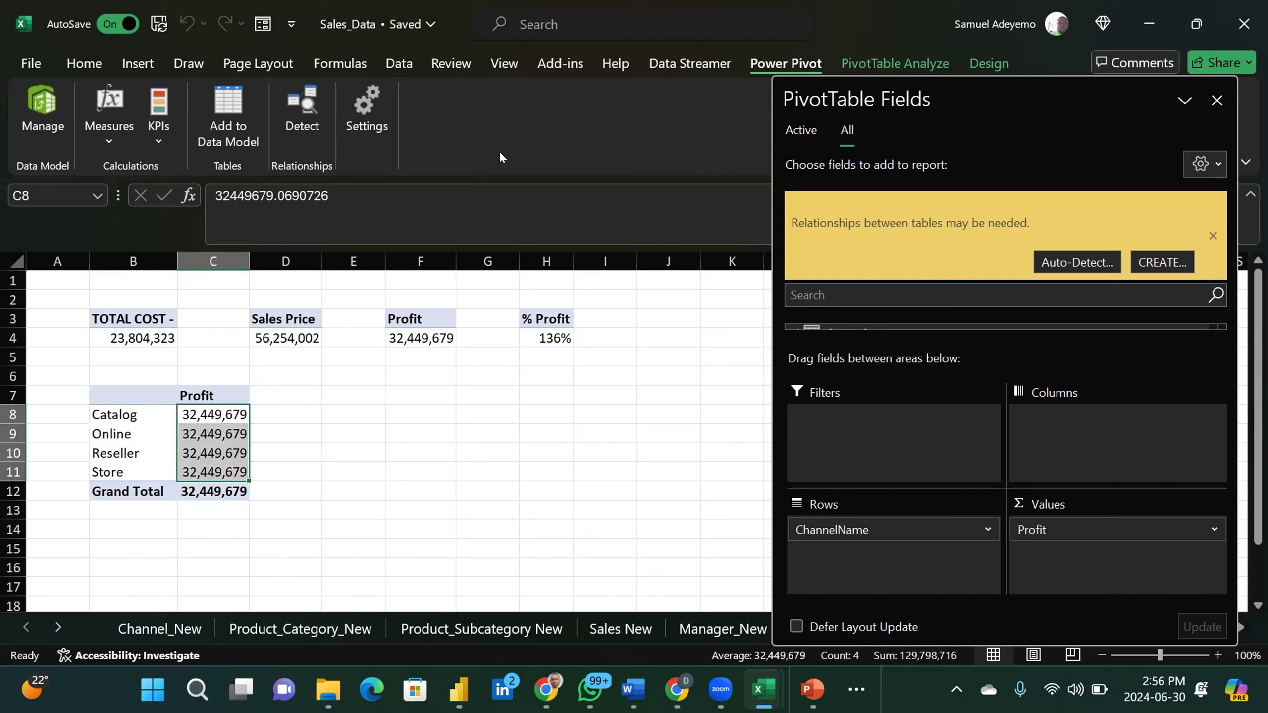
Step: Recreate the ChannelKey relationship between Channel_New and Sales_1 in the Power Pivot diagram and close the Power Pivot window
click(35, 107)
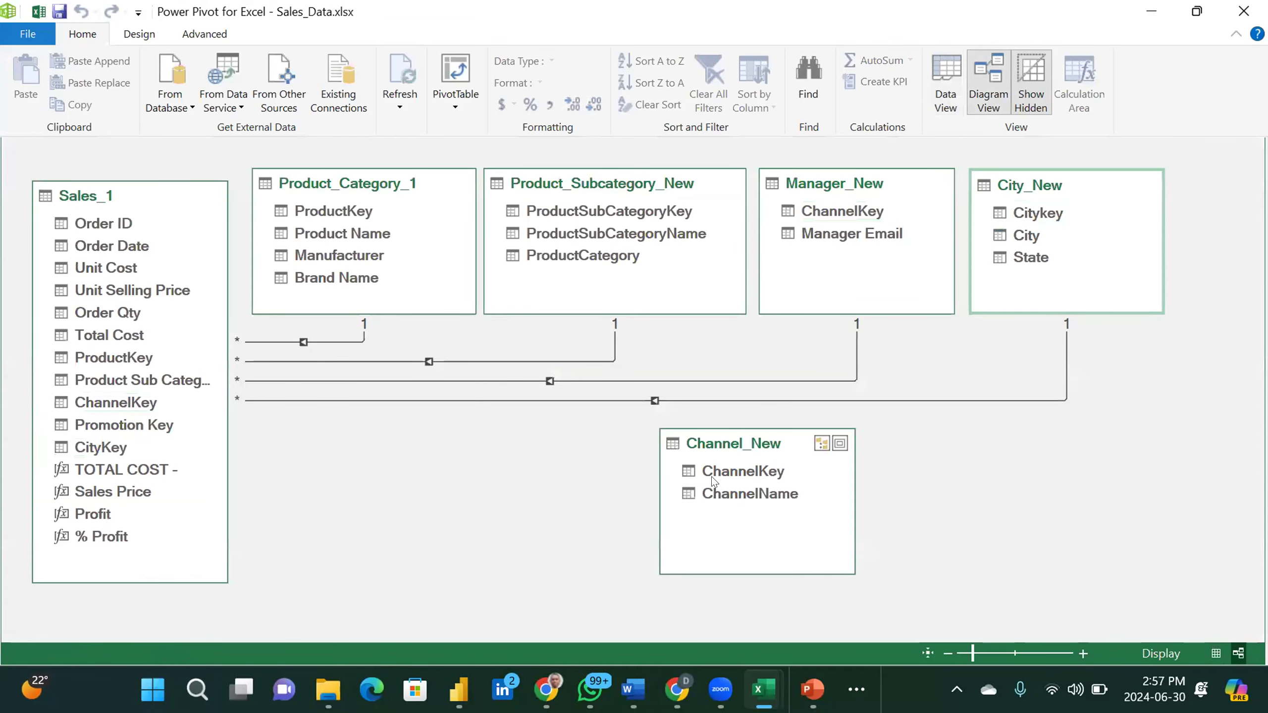
click(736, 480)
drag(755, 473, 133, 399)
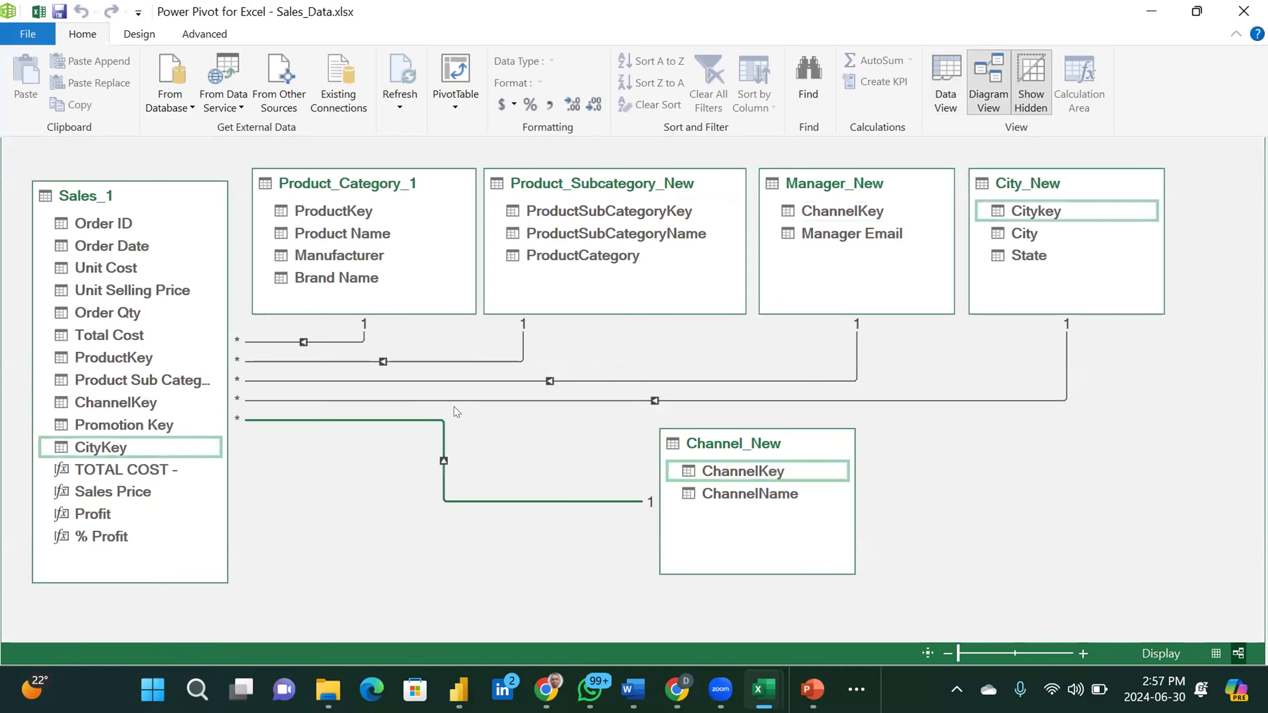
click(1241, 11)
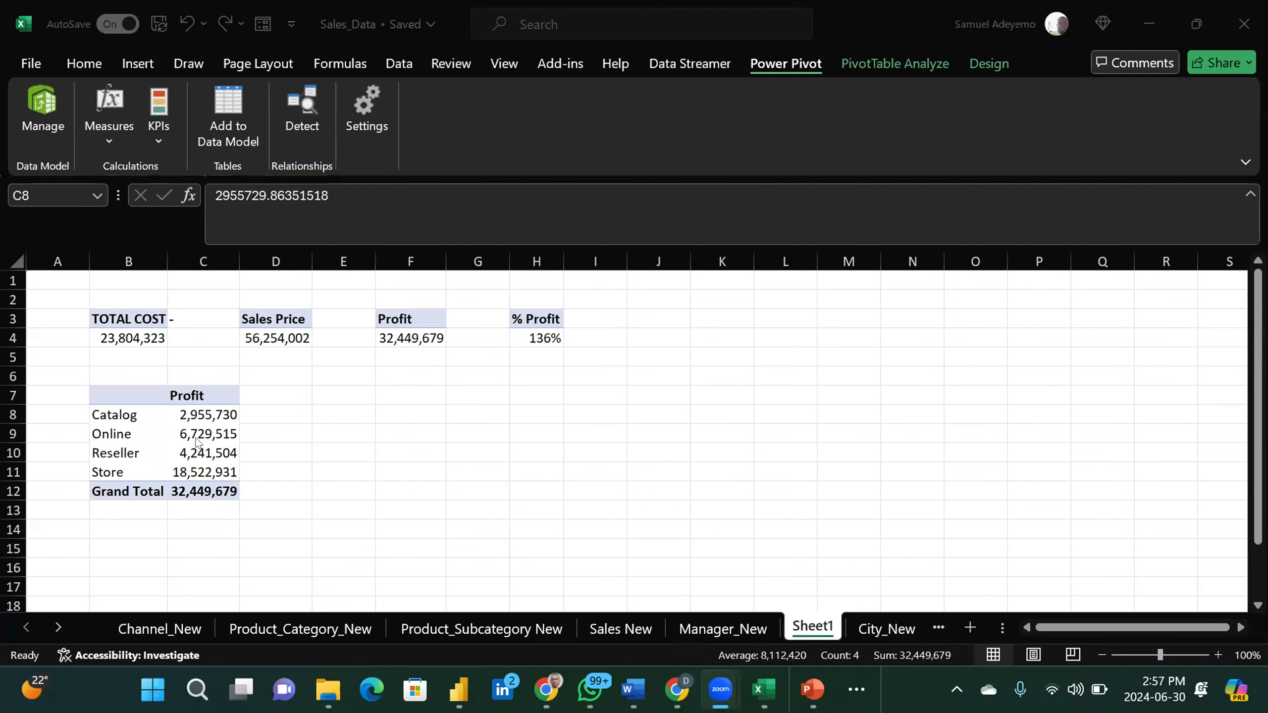
Step: Compare the channel Profit values in C8:C11 with the overall Profit in F4
drag(194, 418, 195, 480)
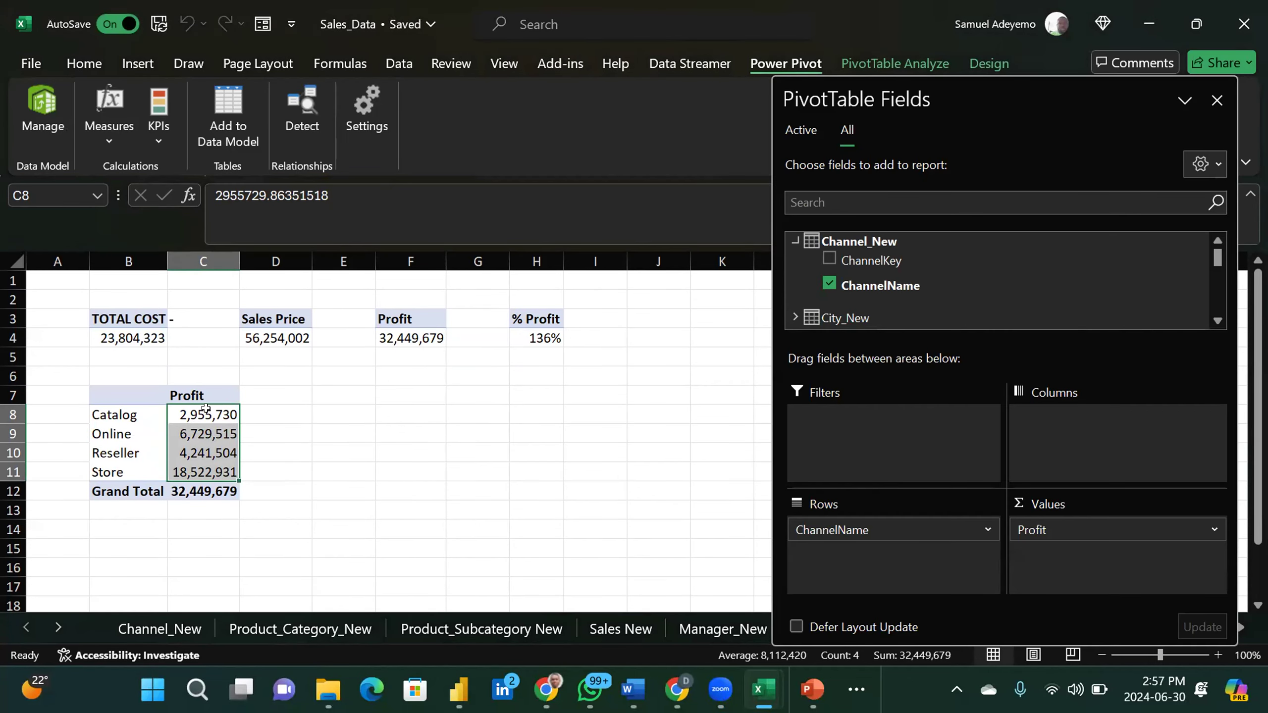
click(410, 342)
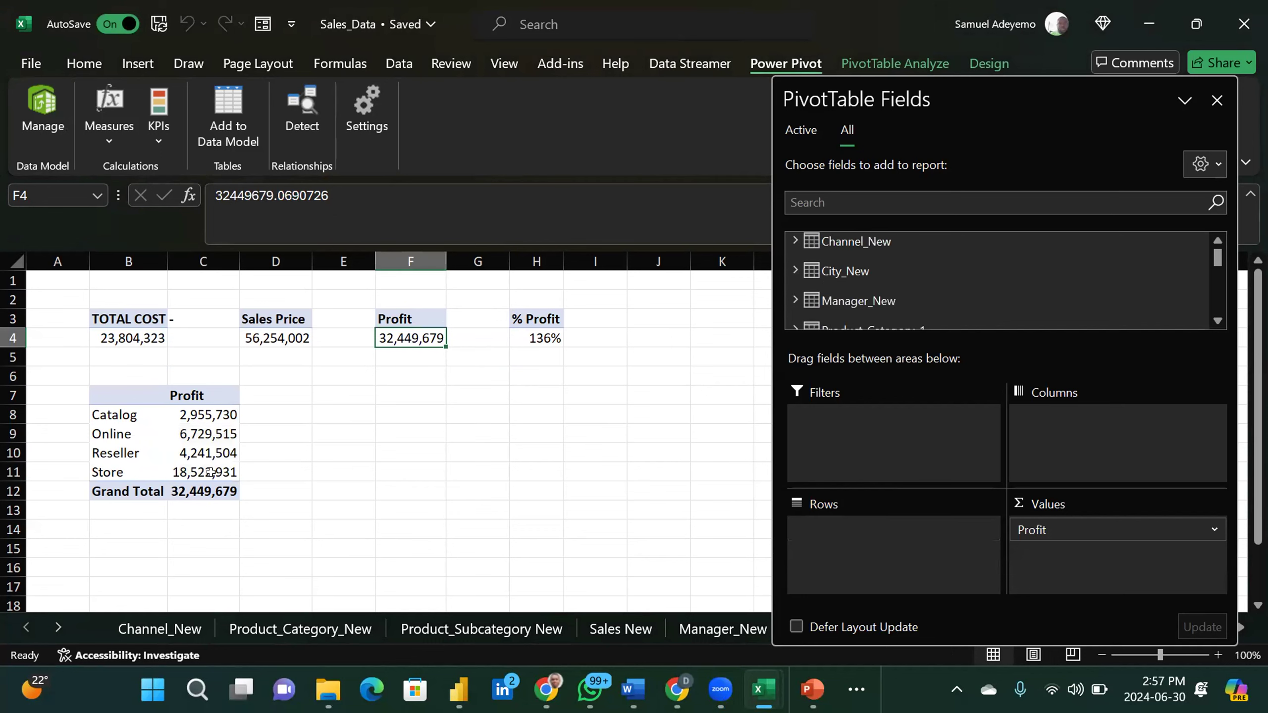
mouse_move(206, 407)
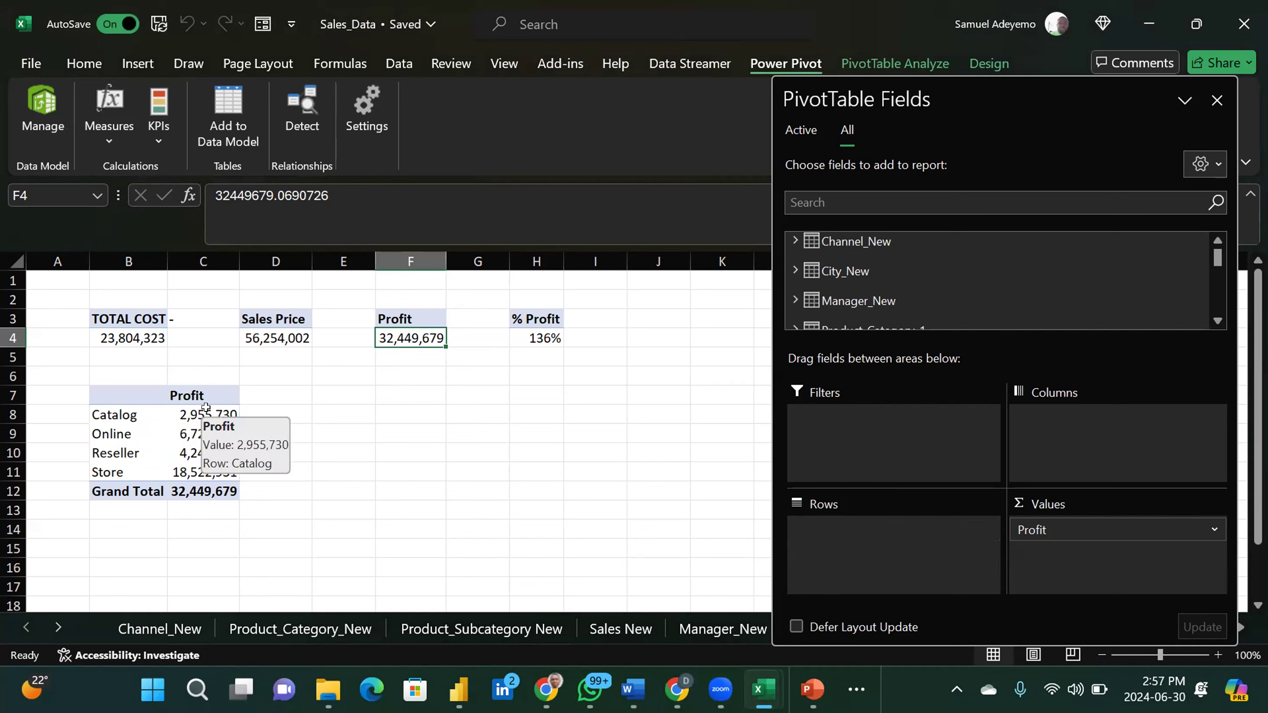
Step: Copy the channel Profit PivotTable in B7:C12 and paste it at E7
drag(174, 398, 197, 485)
key(ctrl+c)
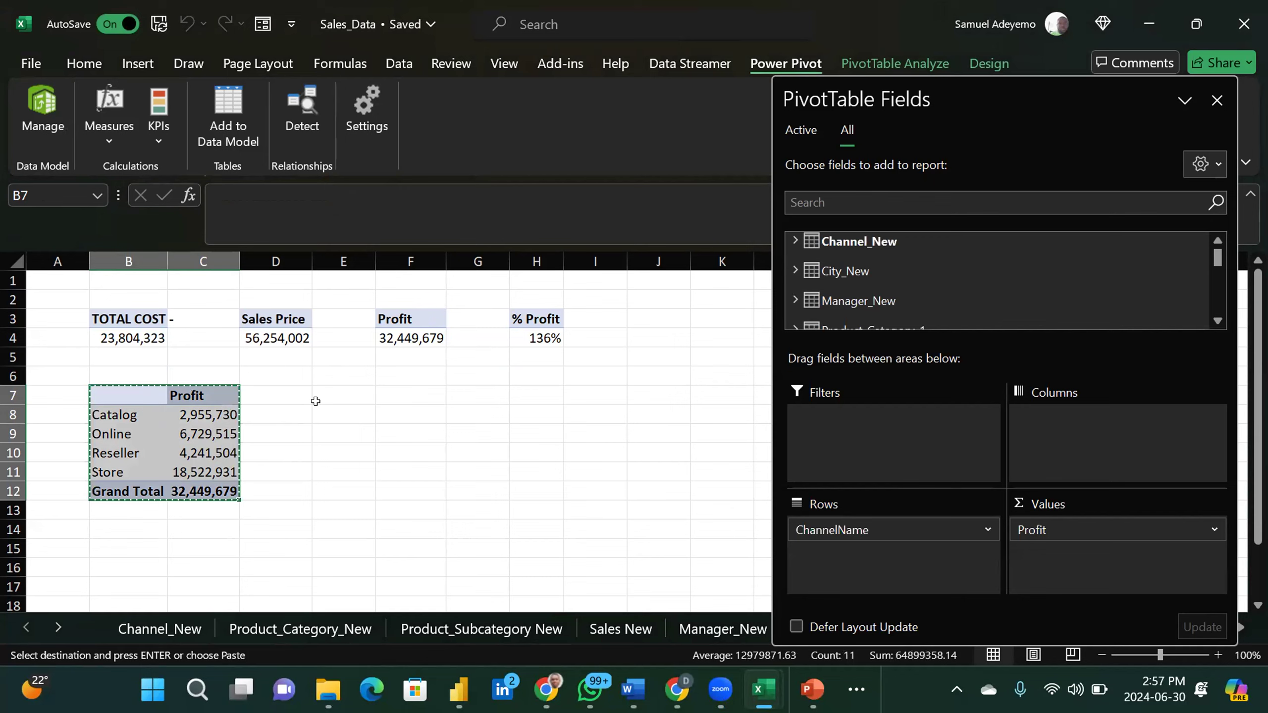
click(316, 407)
click(324, 392)
key(ctrl+v)
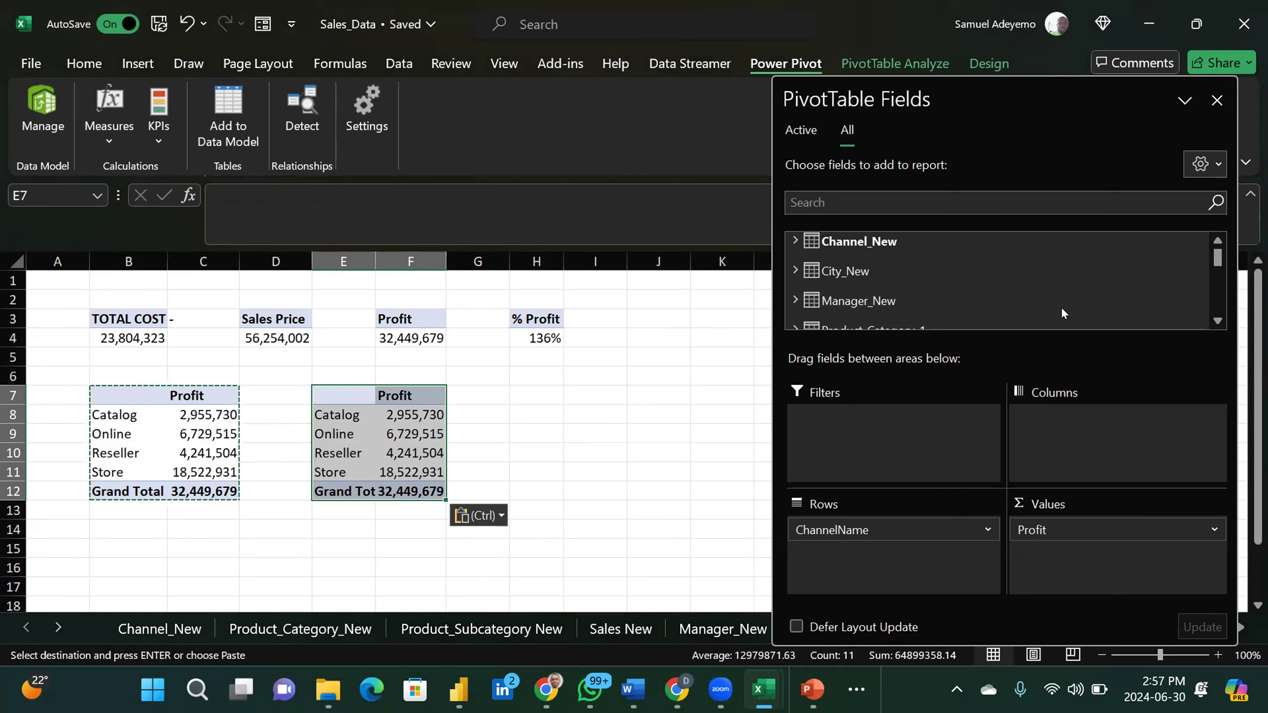
Step: Try adding Manager Email from Manager_New above ChannelName in the rows of the PivotTable at E7, and undo it
click(1218, 321)
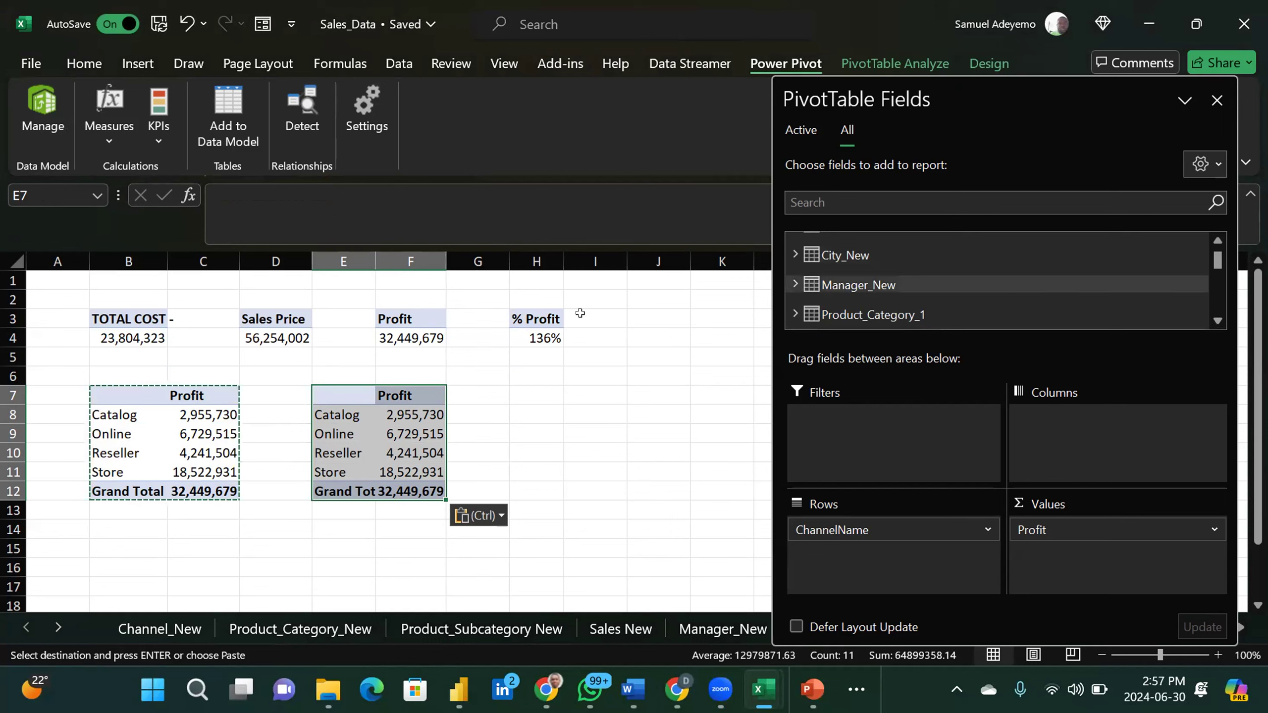
click(795, 284)
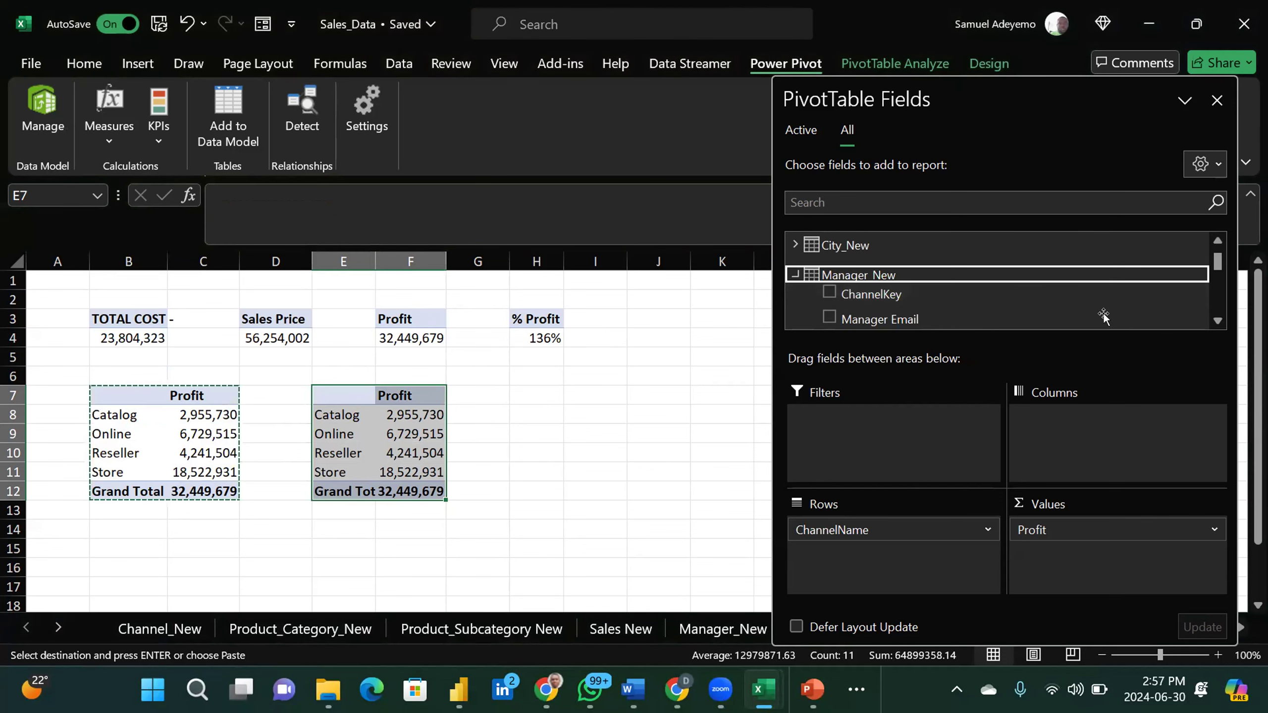
click(1216, 318)
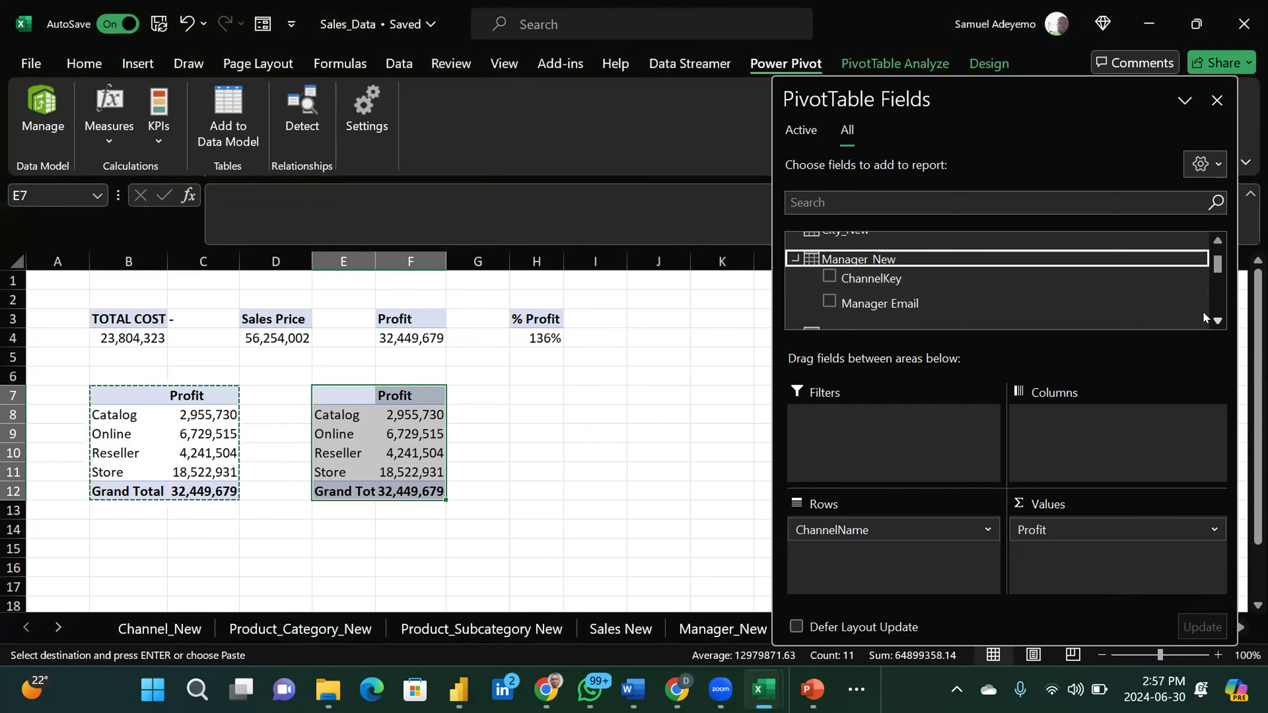
click(916, 300)
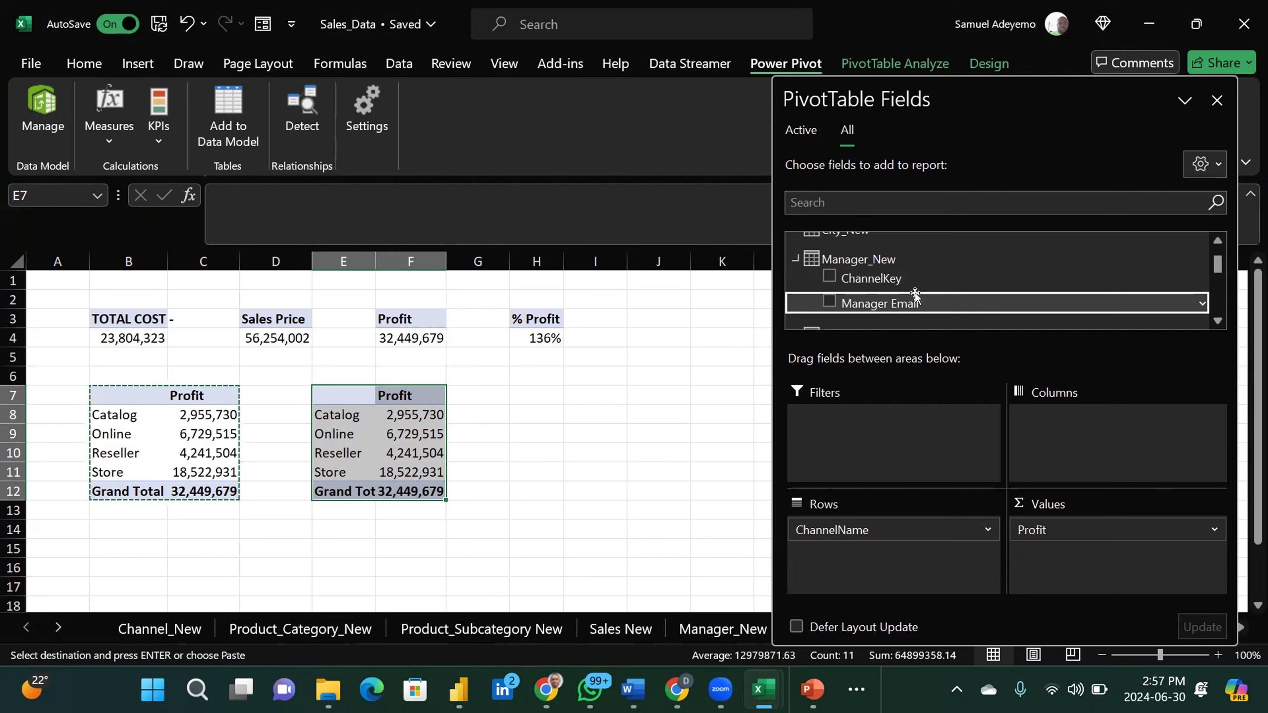
drag(915, 297, 869, 518)
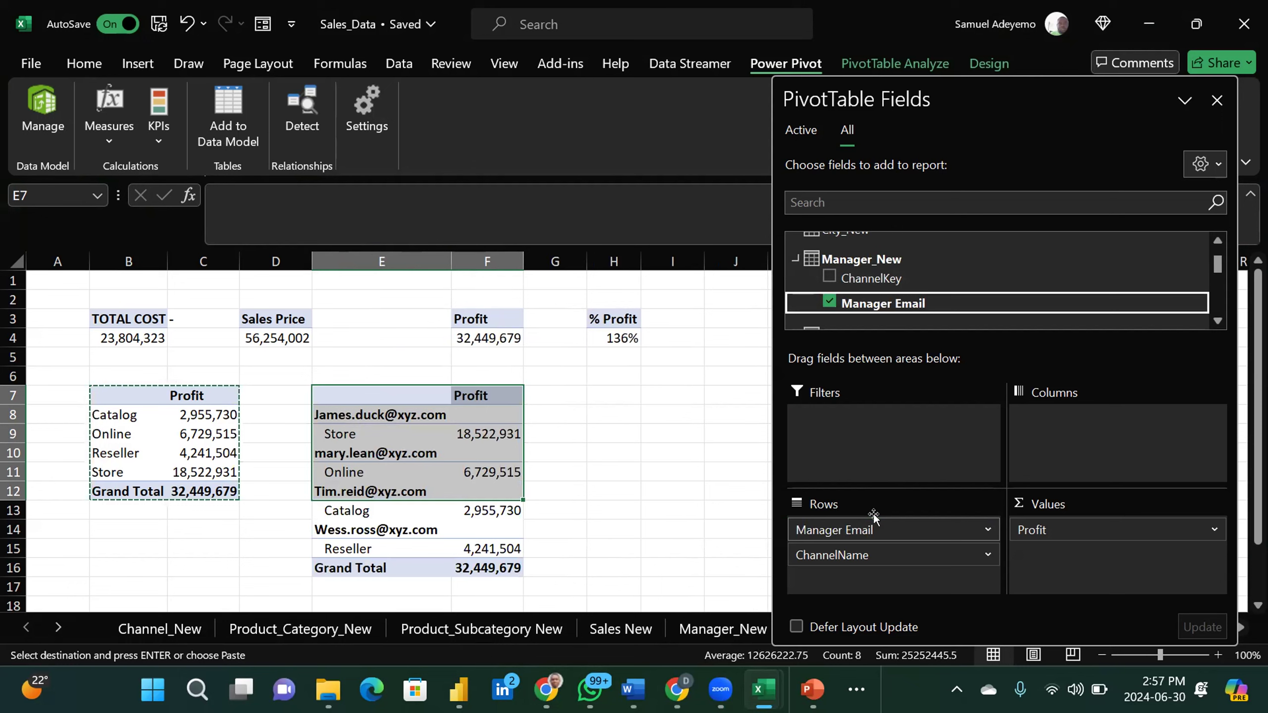
click(686, 521)
key(ctrl+z)
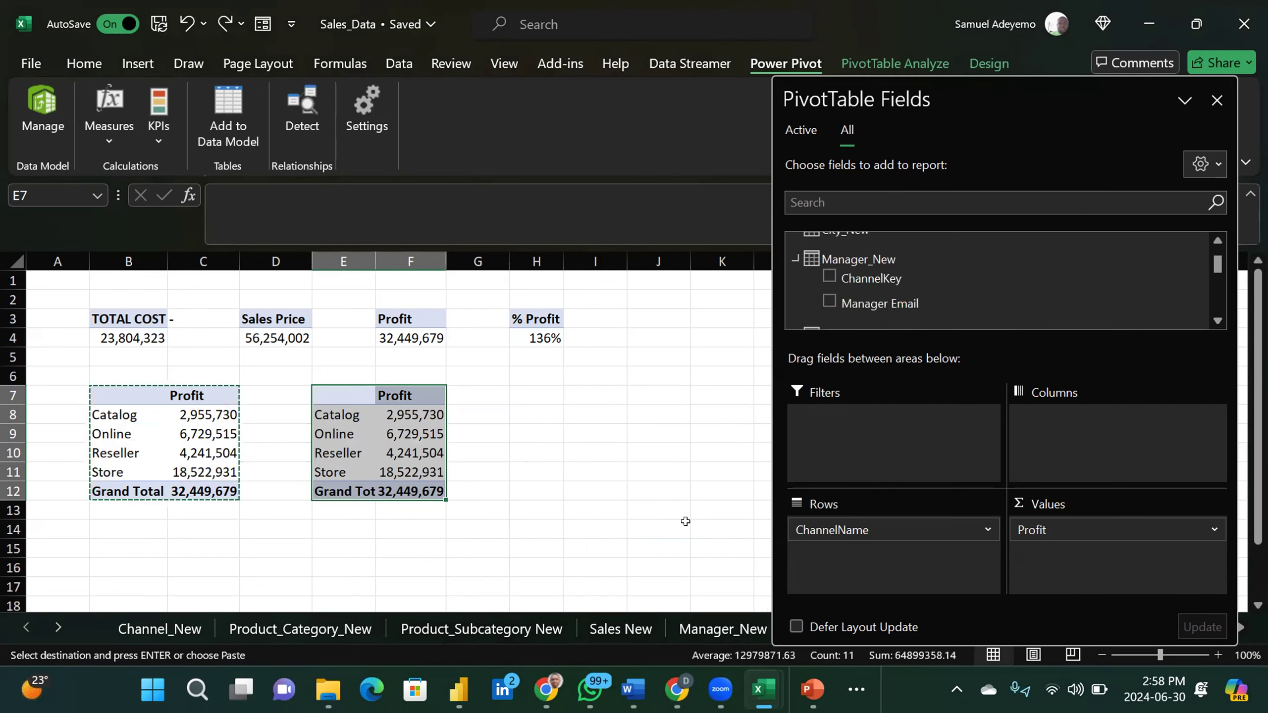
Step: Add Manager Email from Manager_New above ChannelName in the rows of the PivotTable at B7
click(120, 395)
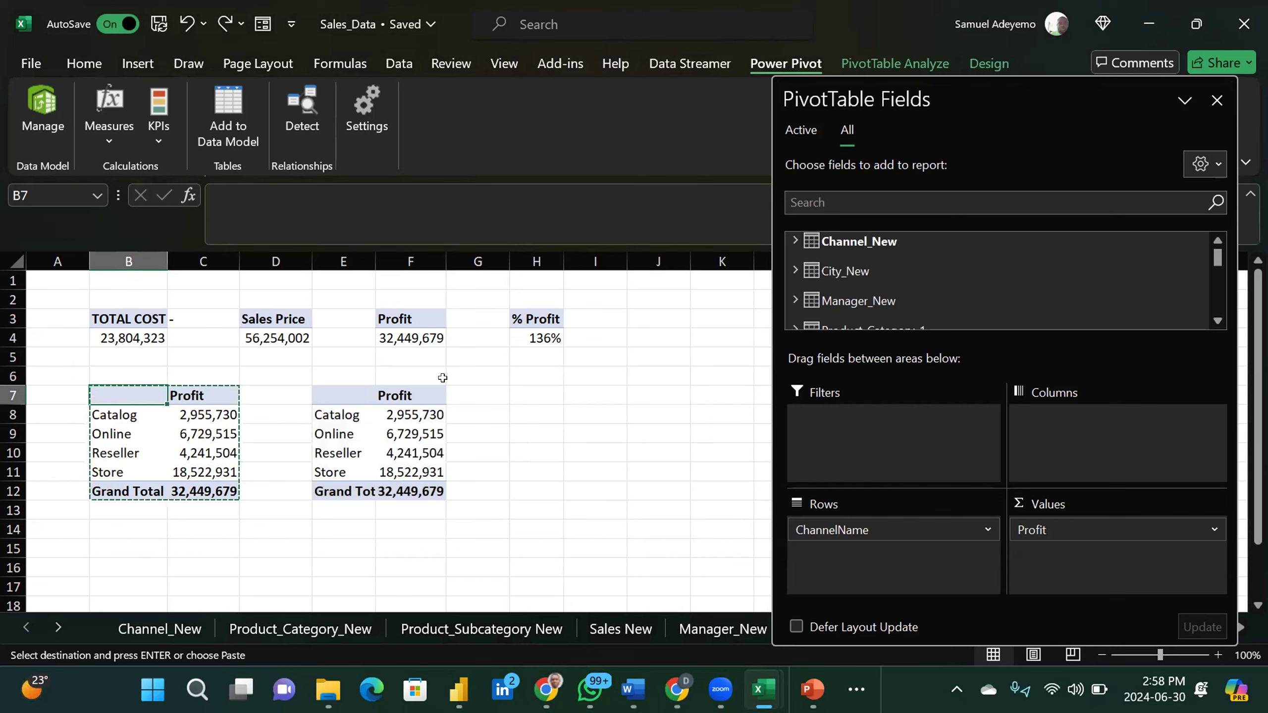
click(796, 300)
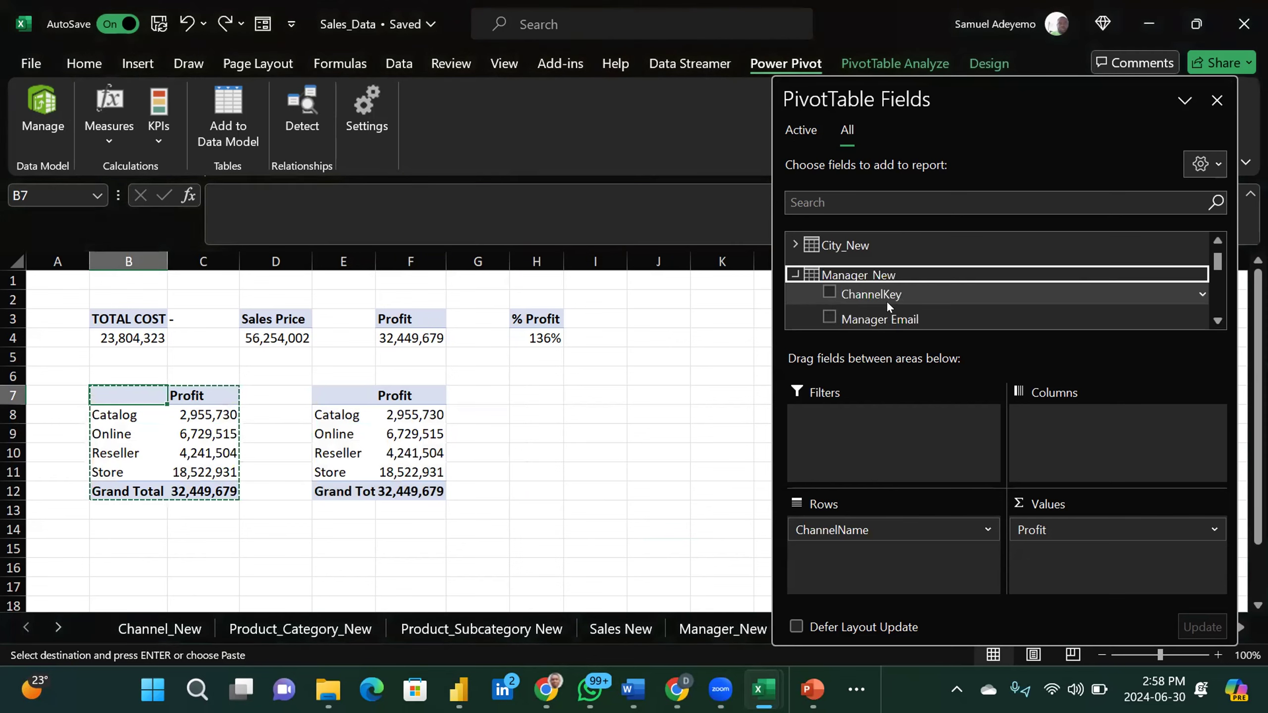
drag(949, 314, 861, 512)
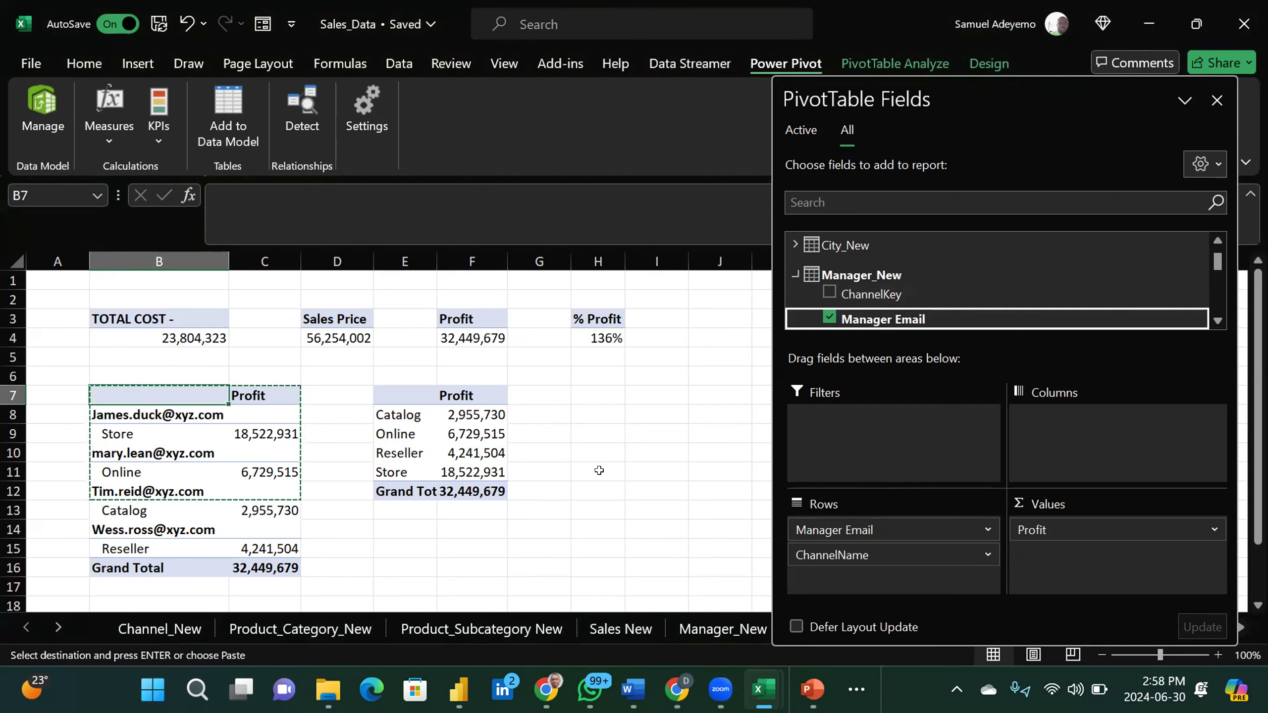
click(671, 432)
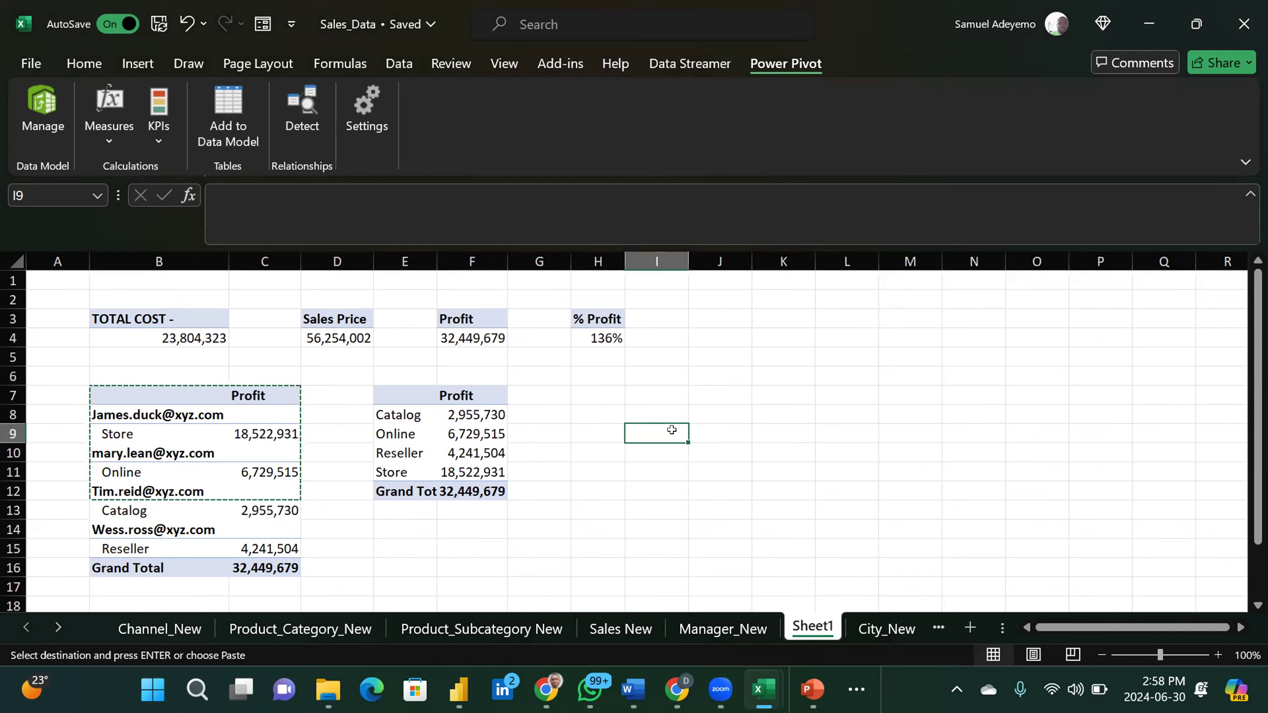
click(231, 395)
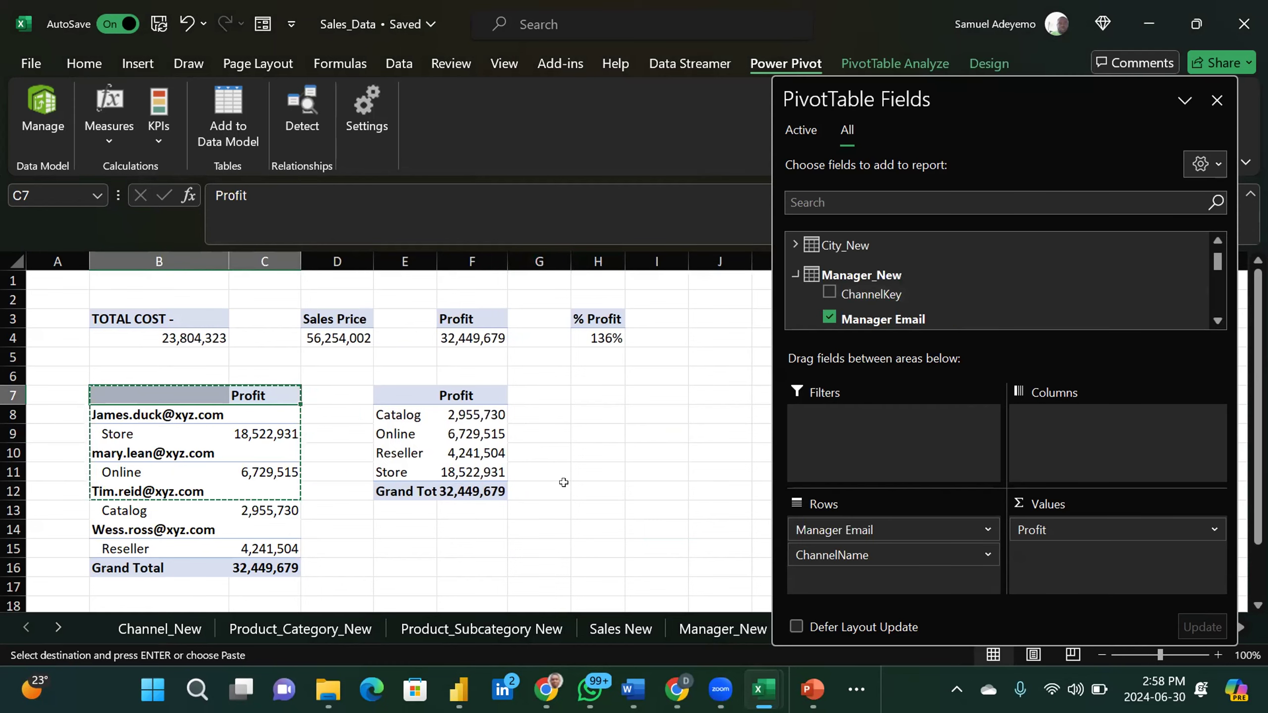
Step: Go to the Manager_New sheet and inspect its Manager Email column and the empty cells C1:C5 beside it
click(618, 629)
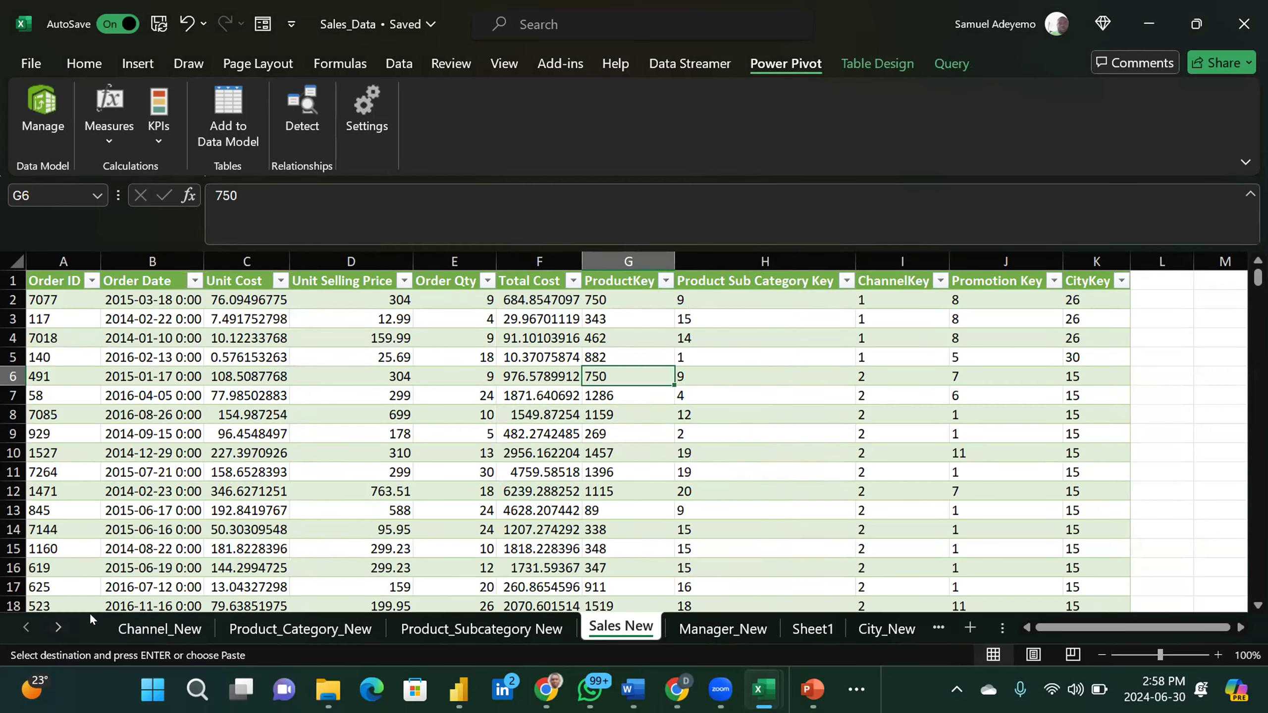
click(299, 625)
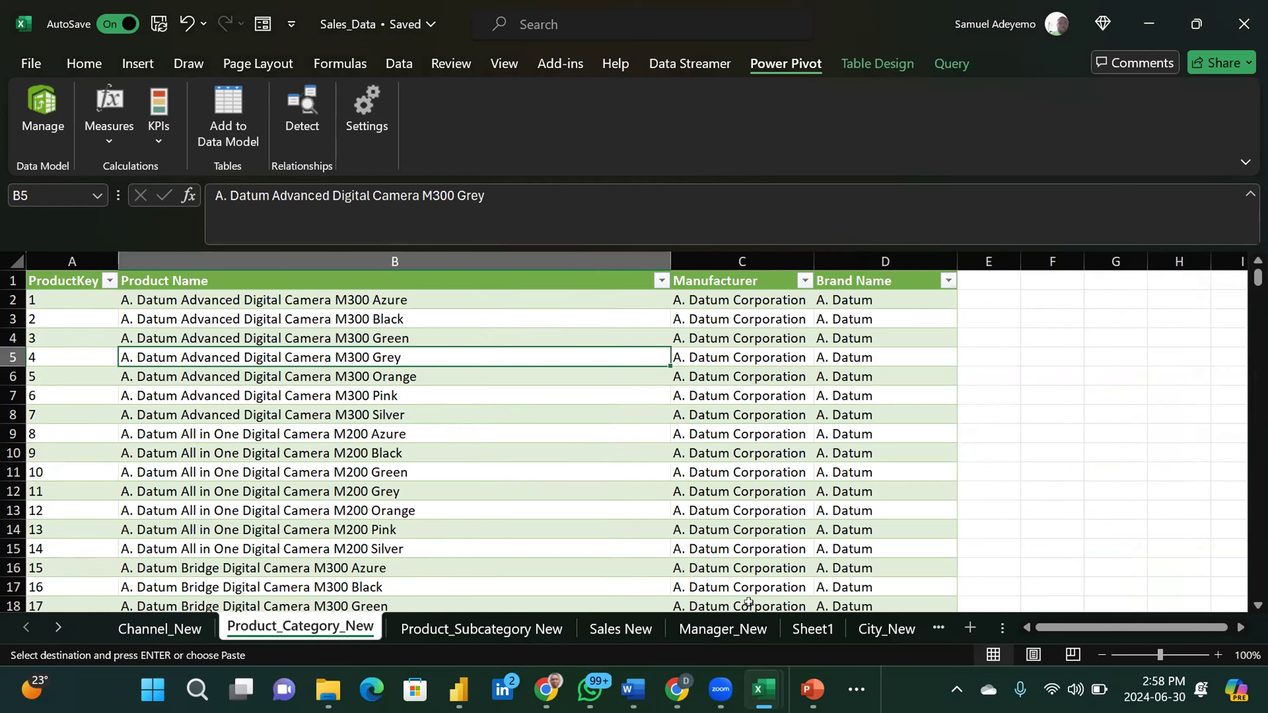
click(726, 628)
click(164, 293)
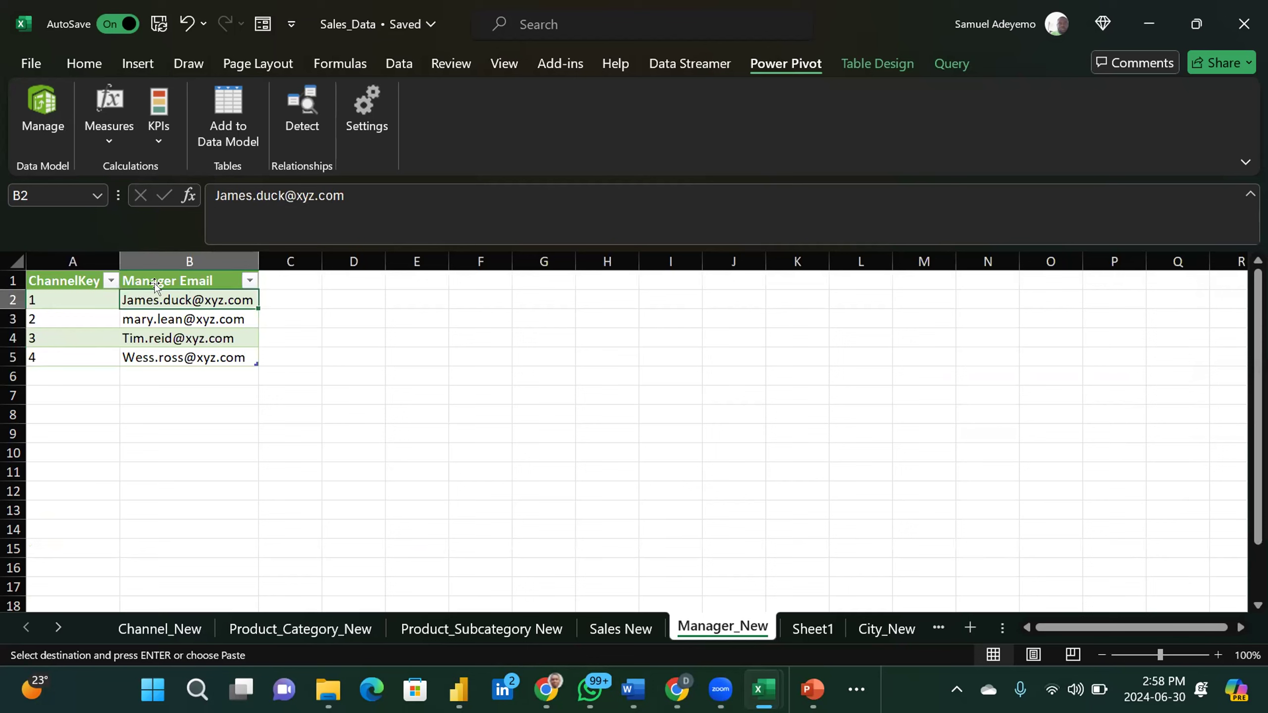
click(159, 335)
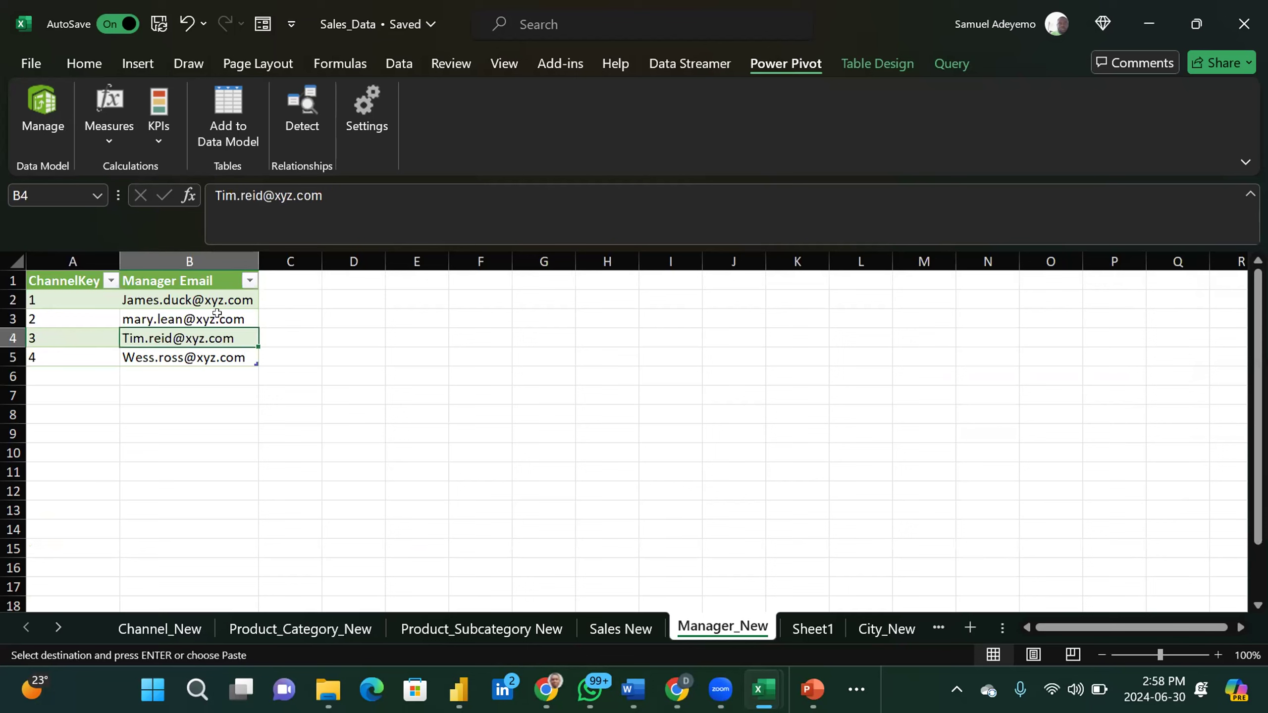
click(290, 279)
drag(290, 312, 283, 354)
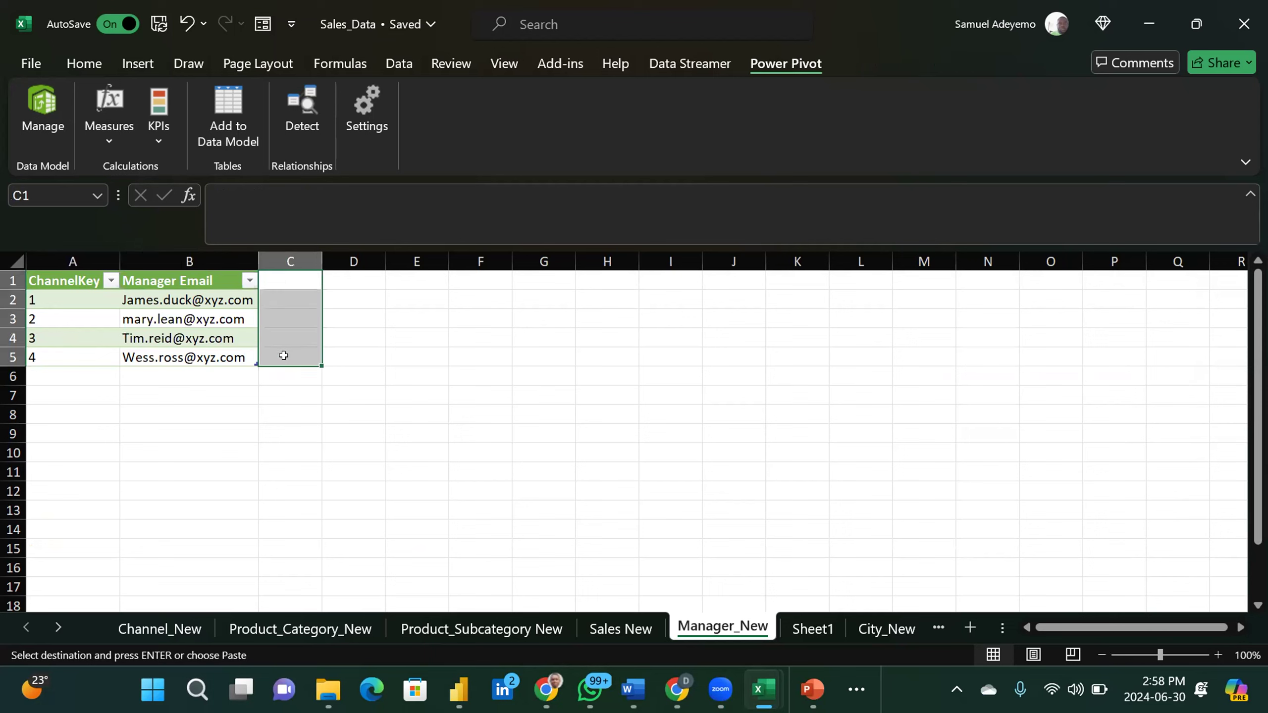
Step: Open the Manager_New query for editing in the Power Query Editor and select its Manager Email column
click(147, 321)
scroll(796, 146, down, 2)
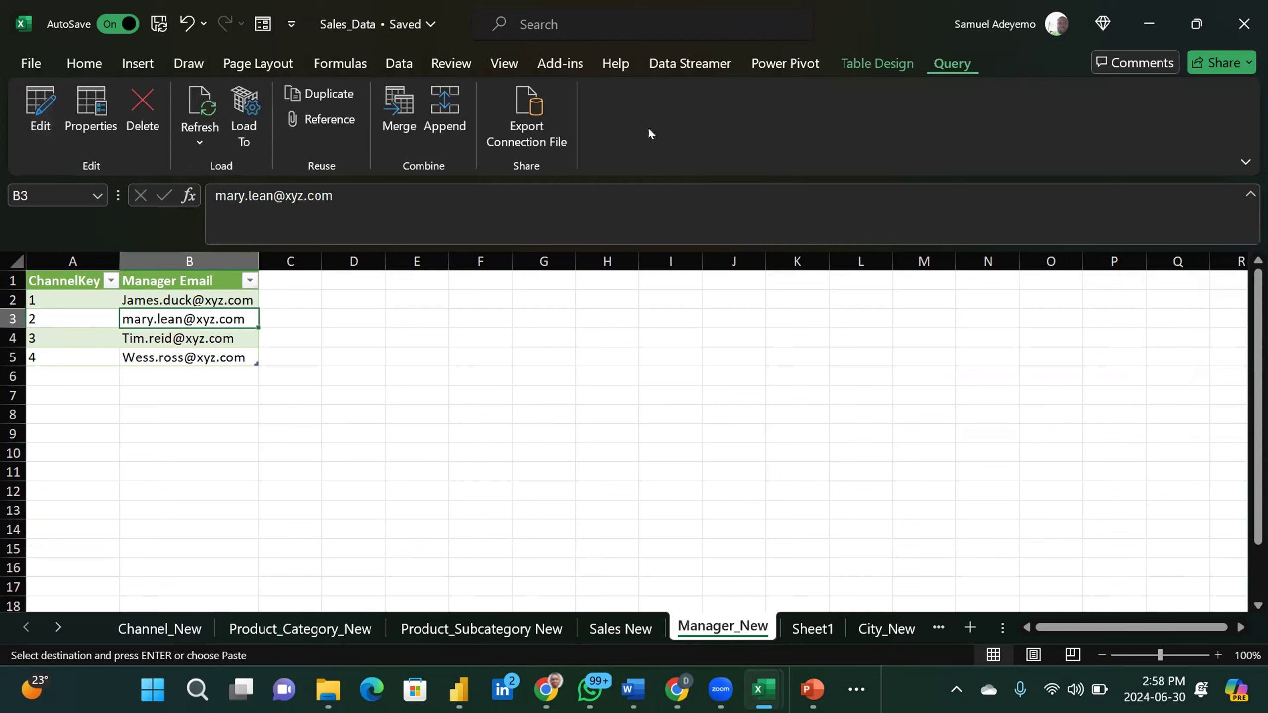
click(91, 334)
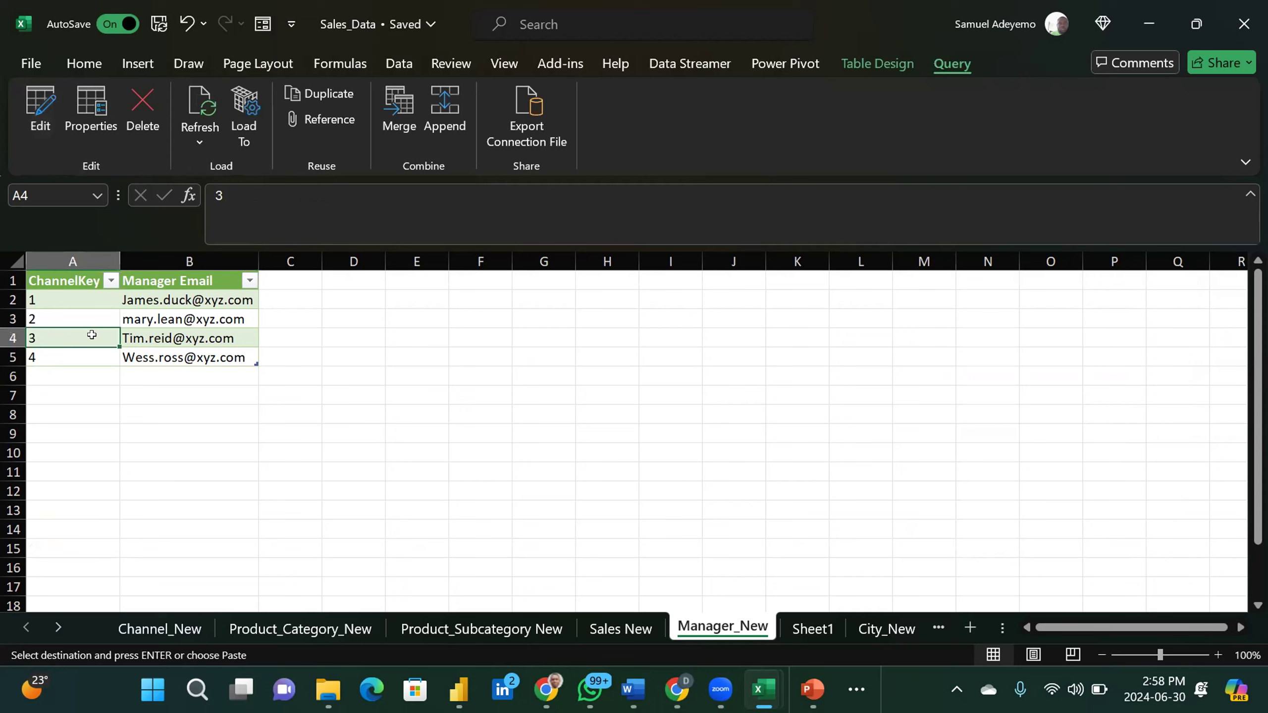
click(22, 99)
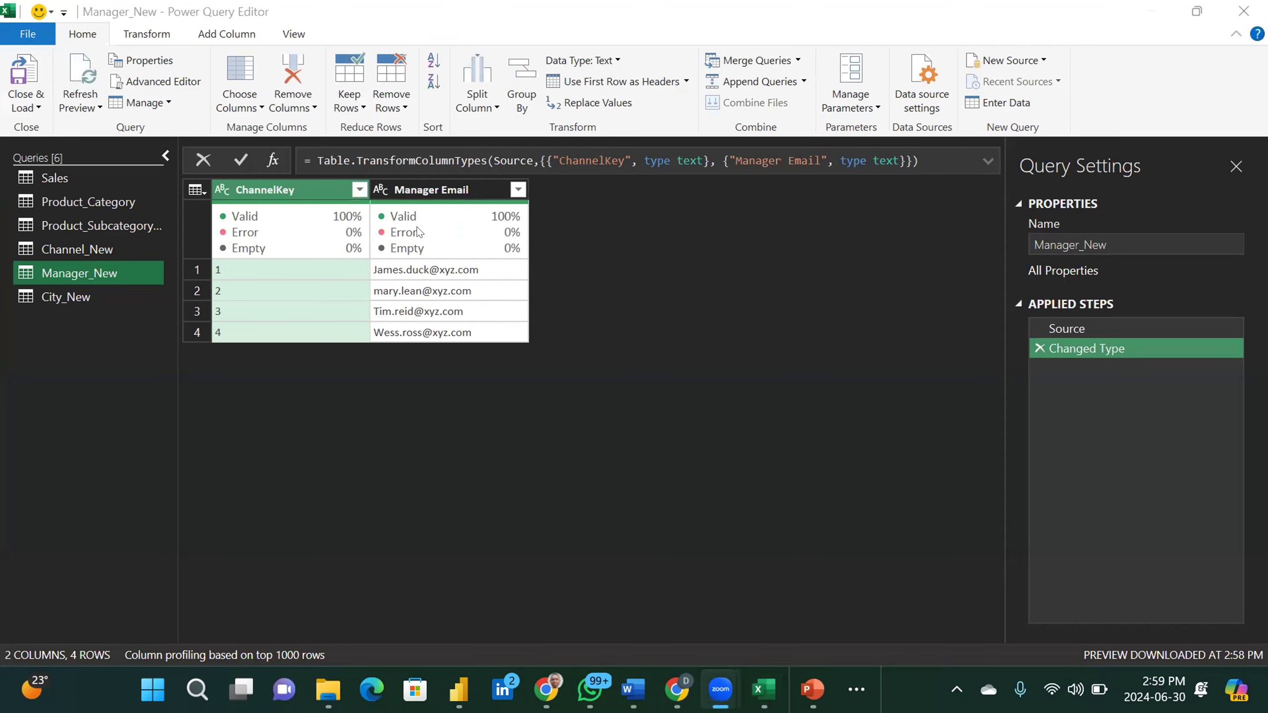
click(415, 190)
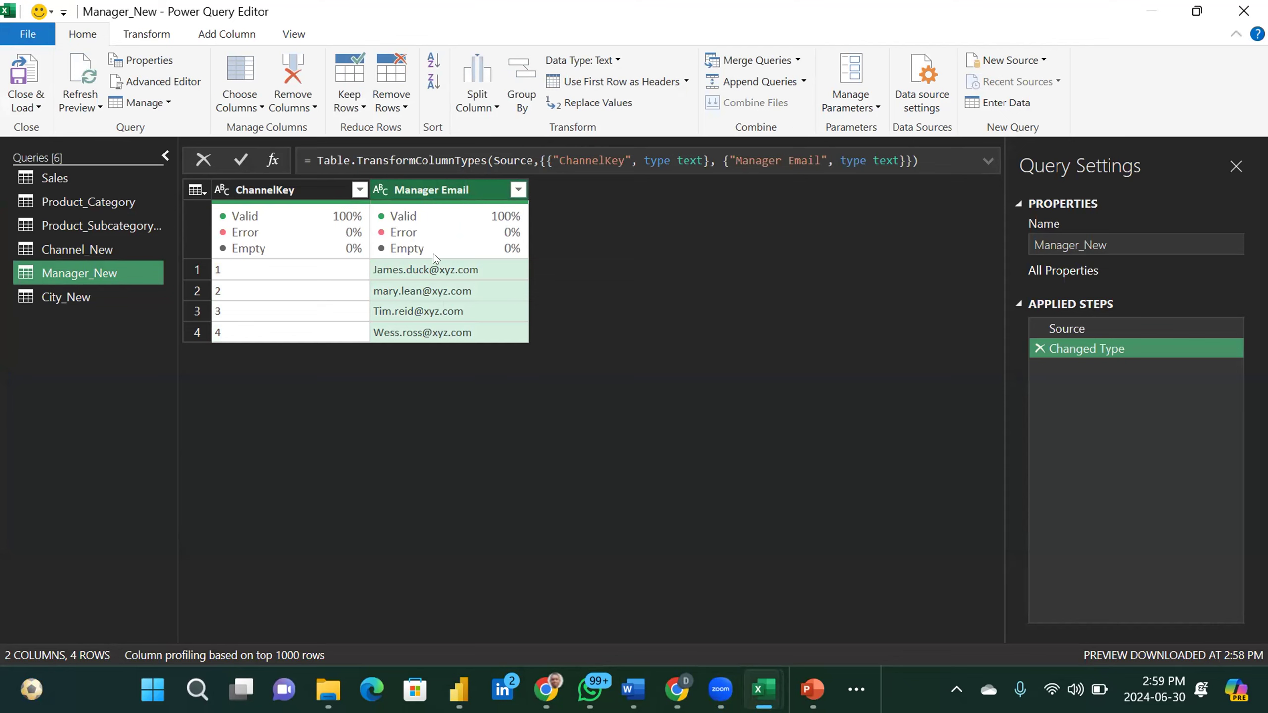
Step: Duplicate the Manager Email column and enter @ as the custom delimiter for splitting the copy
right_click(425, 187)
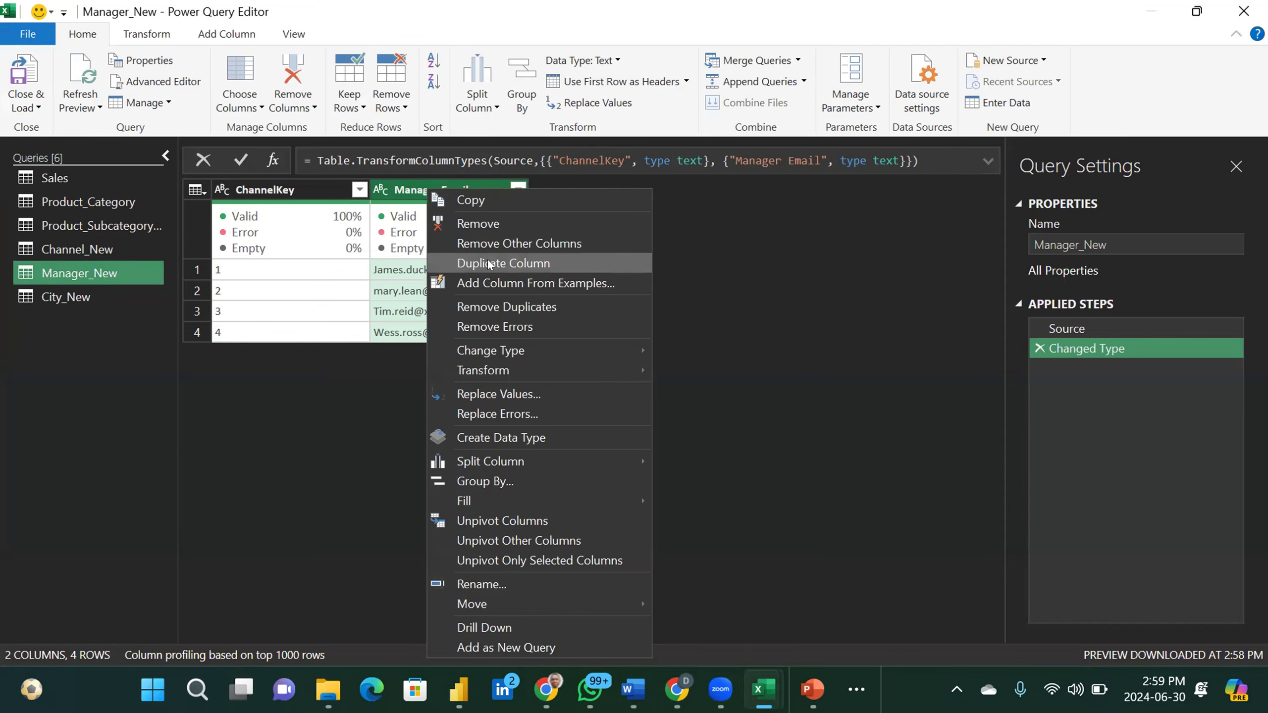
click(490, 263)
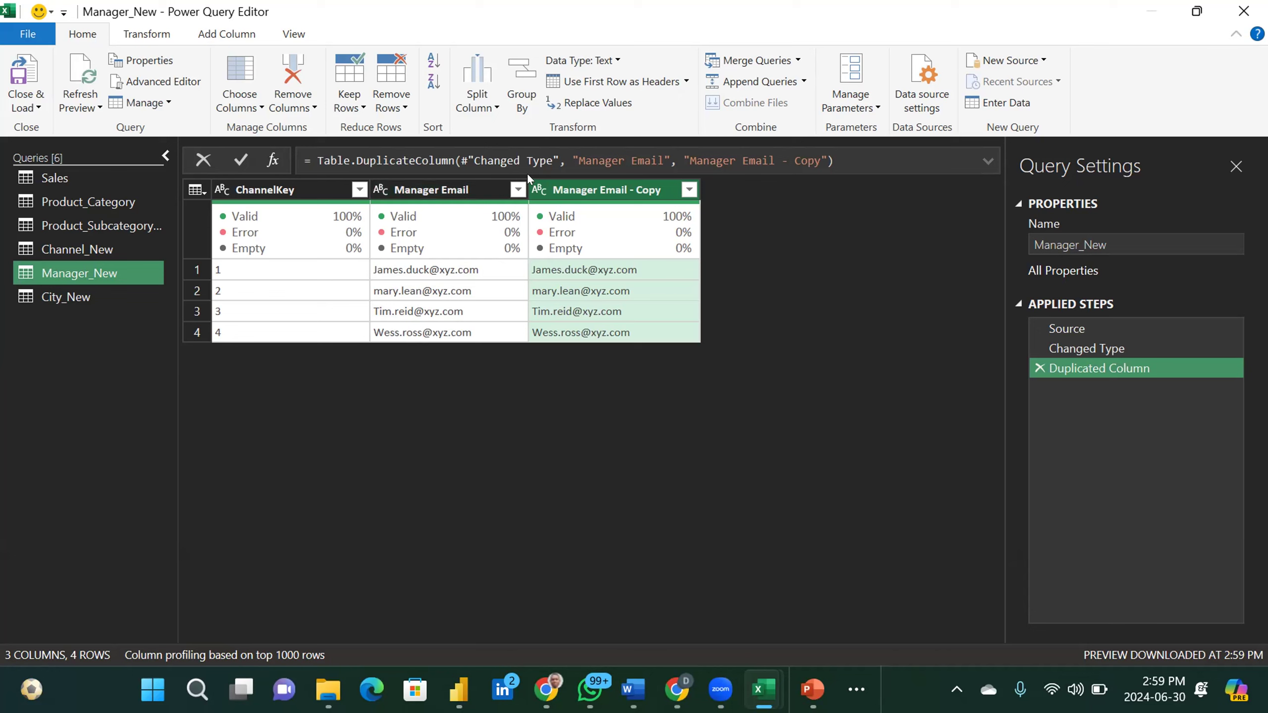
click(491, 109)
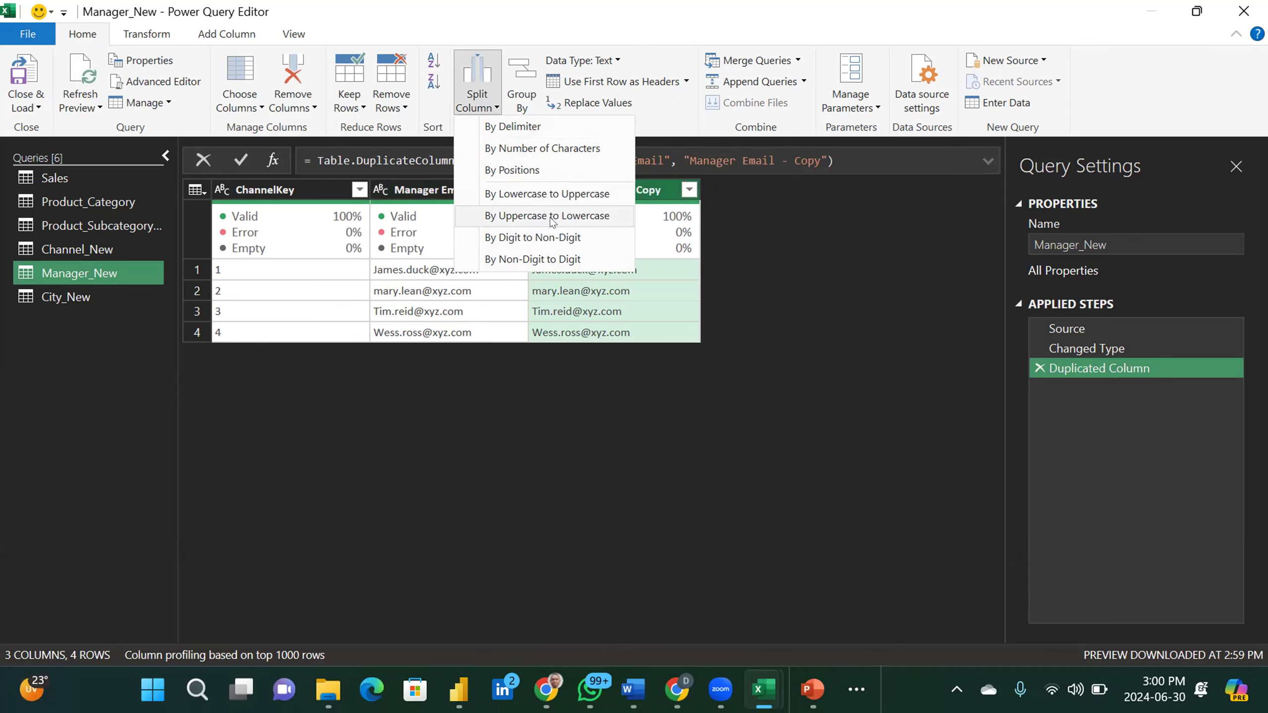
click(508, 127)
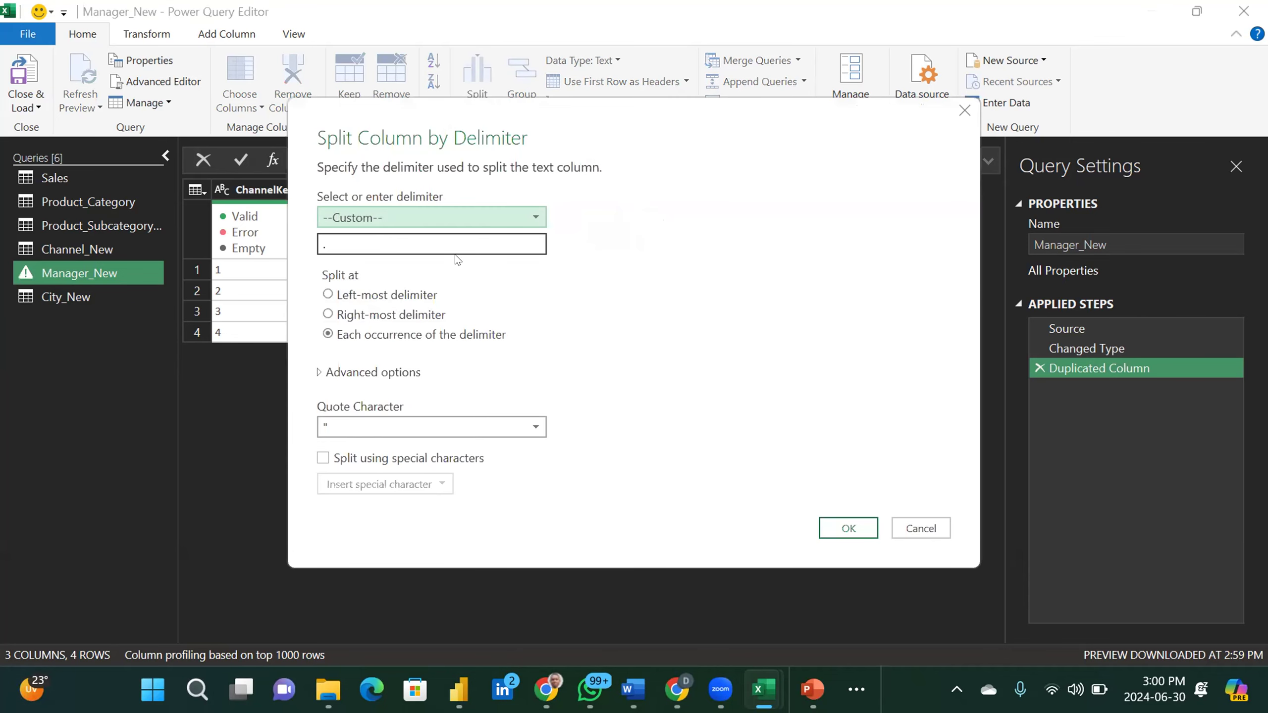
click(361, 244)
key(BackSpace)
text(@)
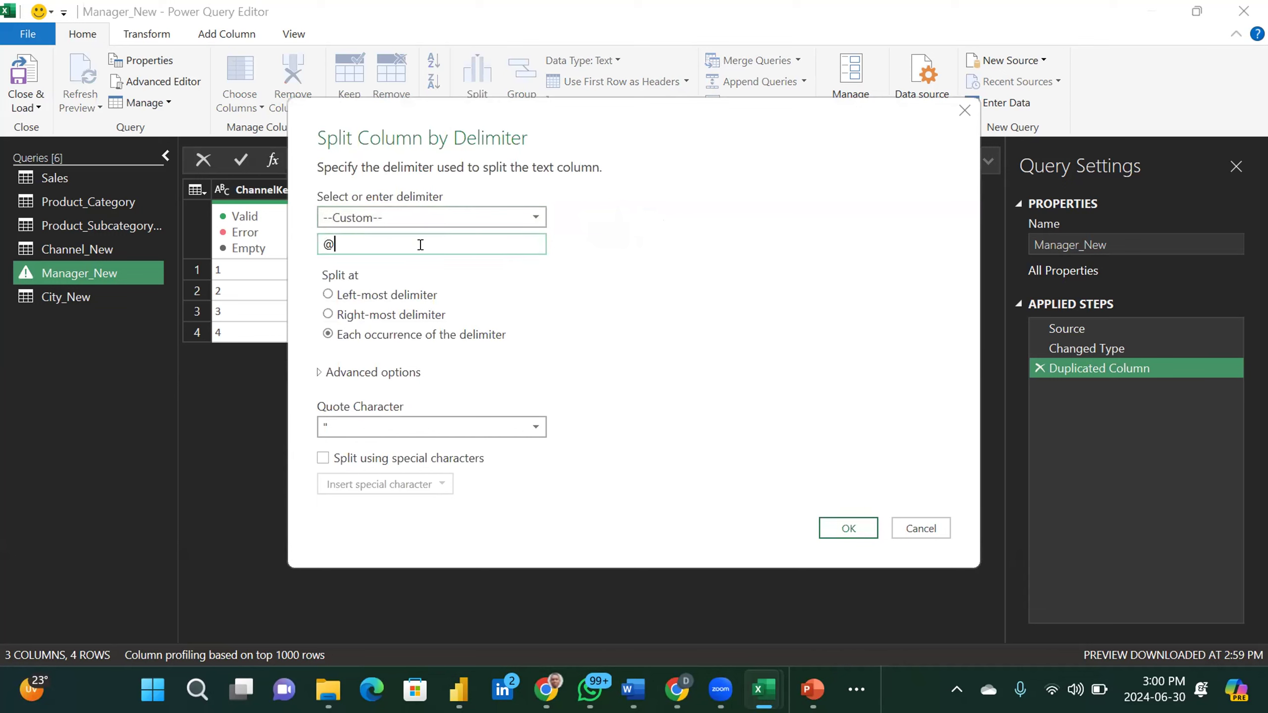
click(699, 222)
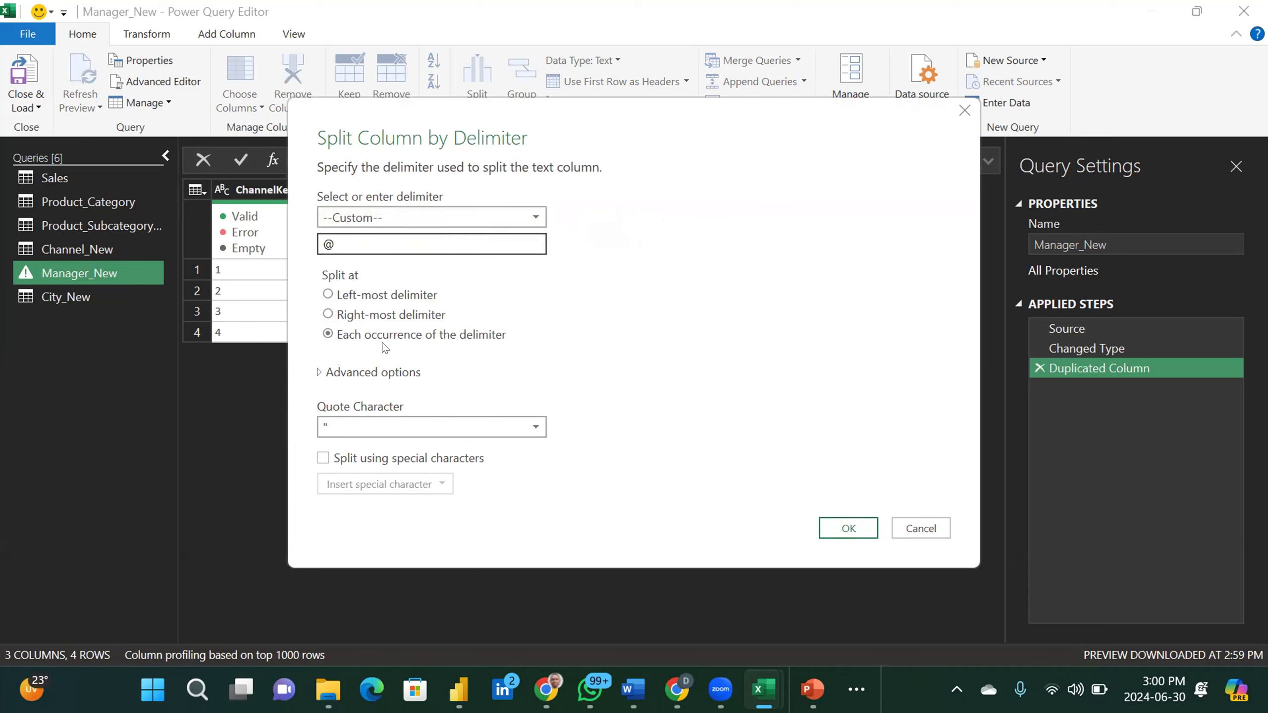
Step: Try the left-most and right-most split options, and split the duplicated column at each occurrence of the delimiter
click(327, 295)
click(327, 314)
click(328, 295)
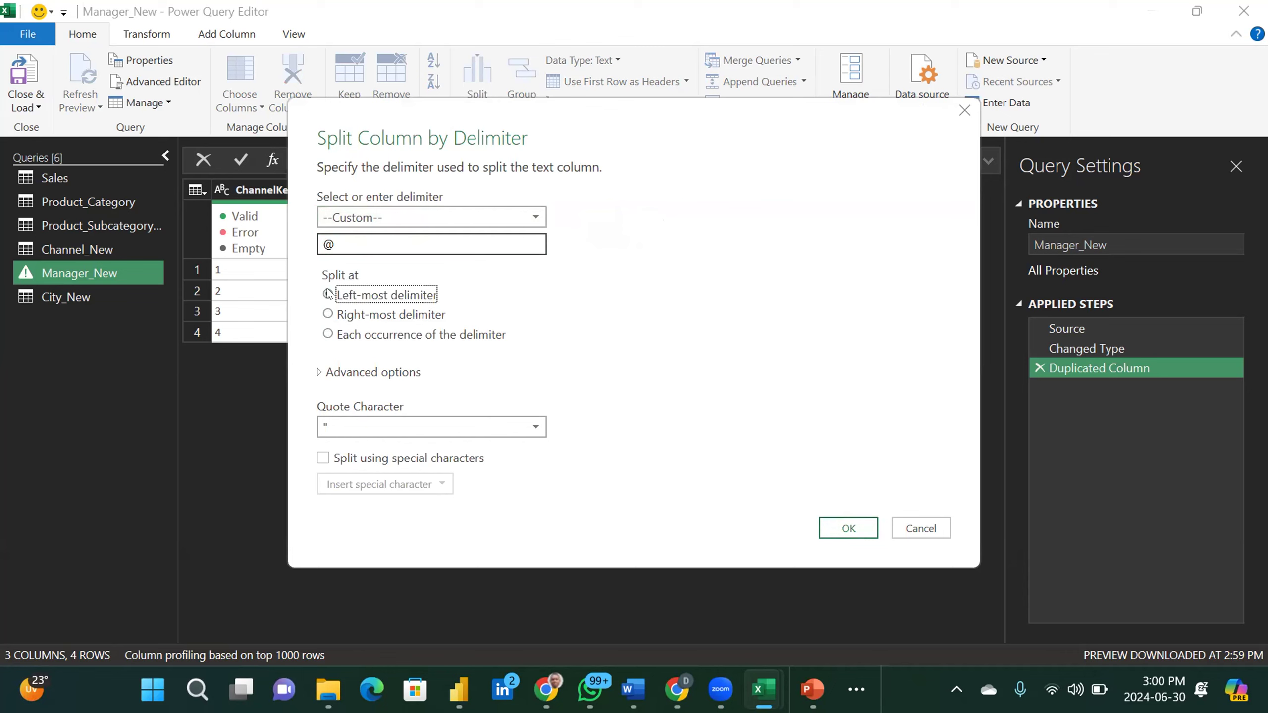
click(345, 241)
click(328, 313)
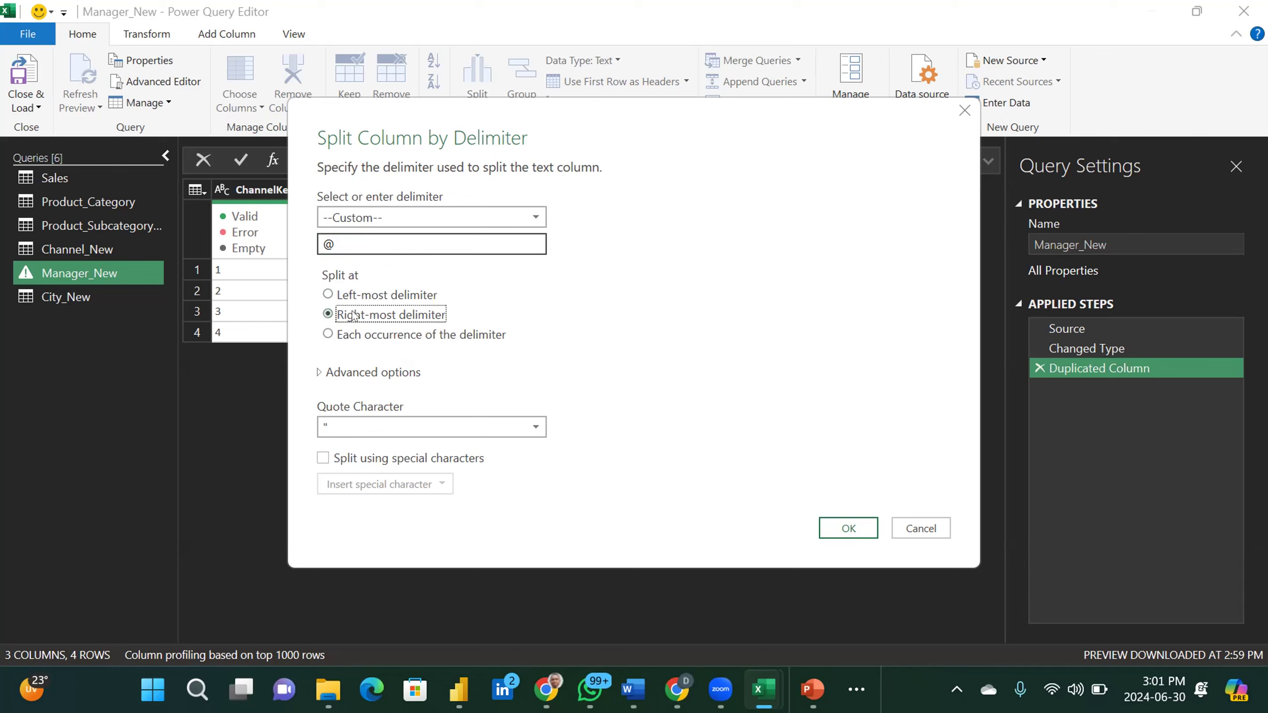
click(328, 334)
click(327, 295)
click(328, 314)
click(328, 335)
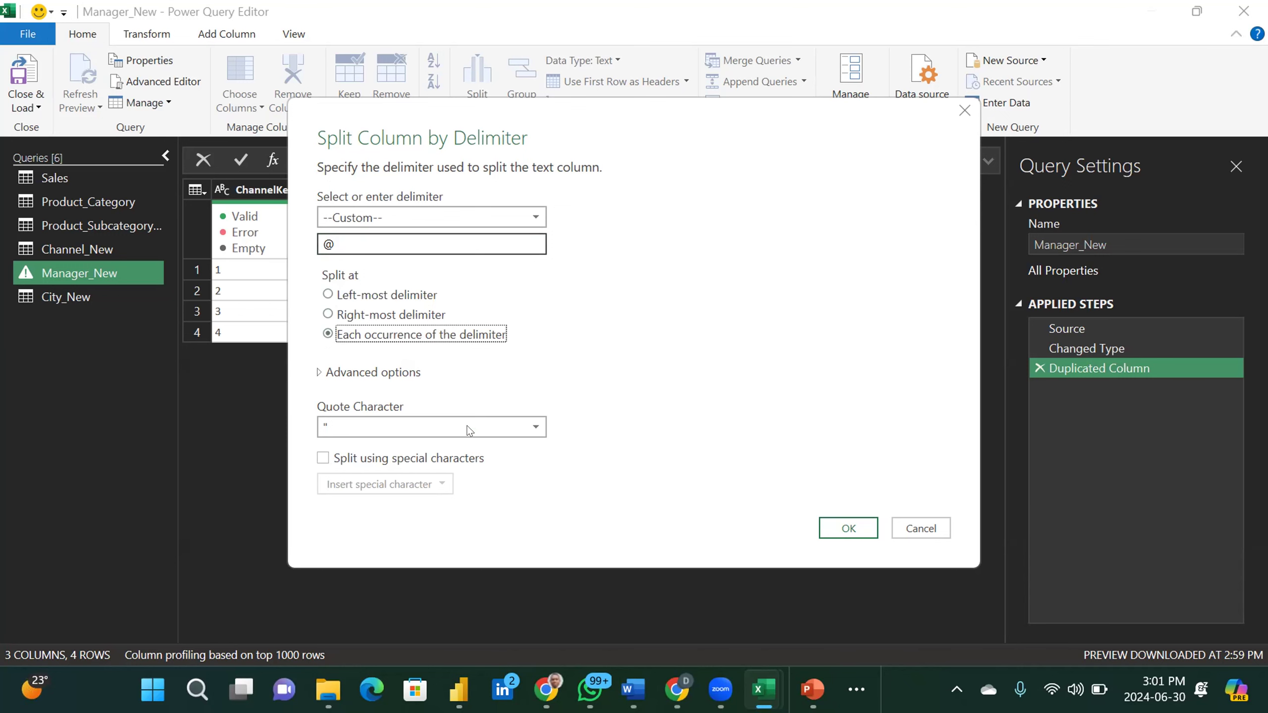
click(840, 533)
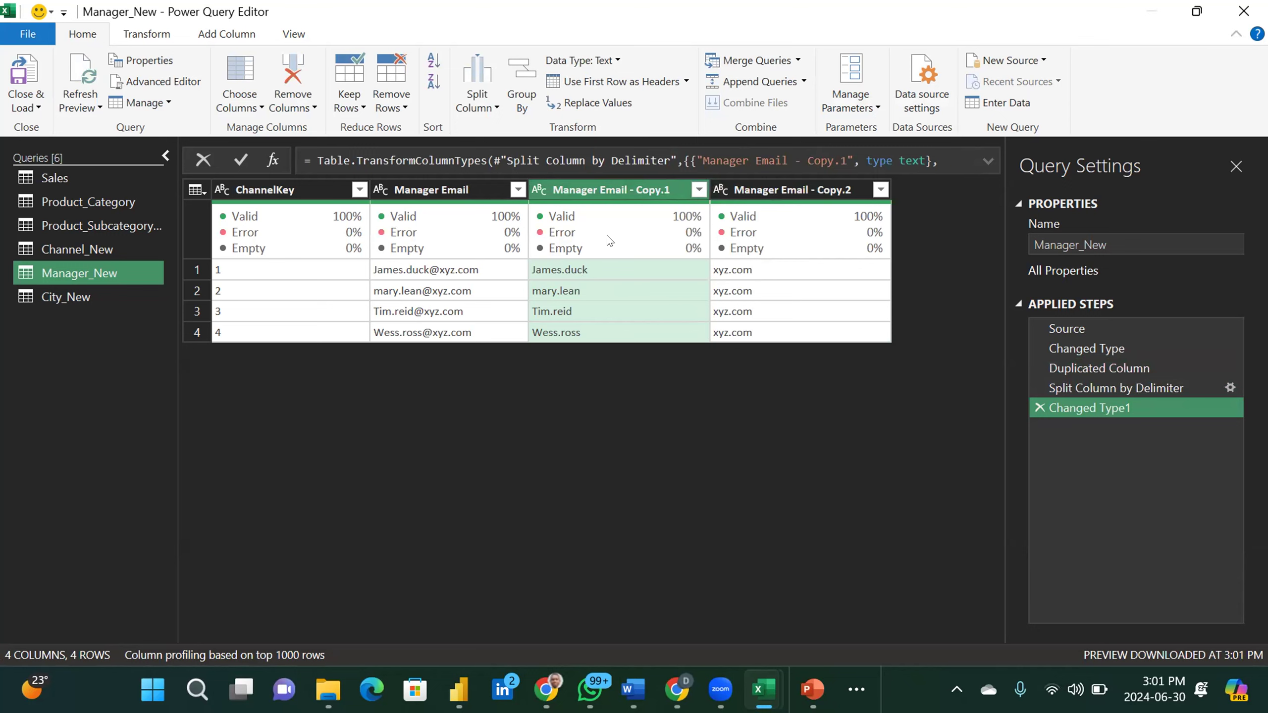
Step: Remove the Manager Email - Copy.2 column holding the email domains
click(773, 194)
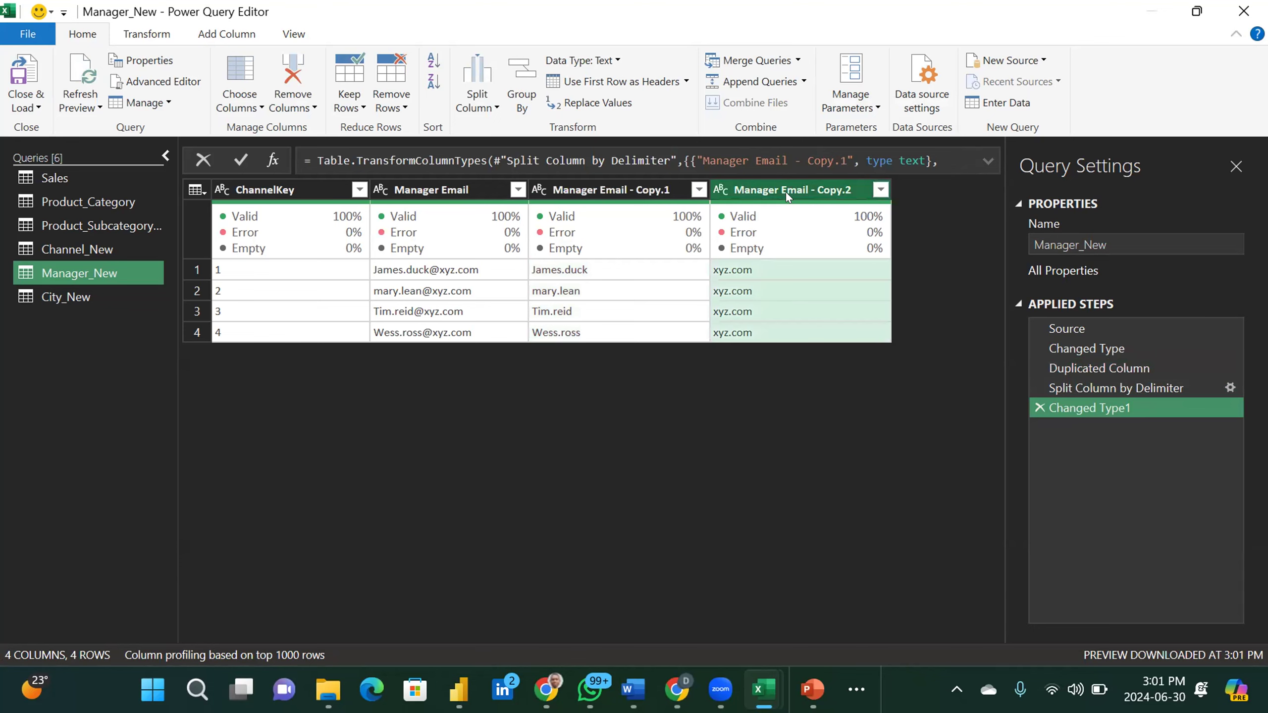
right_click(786, 193)
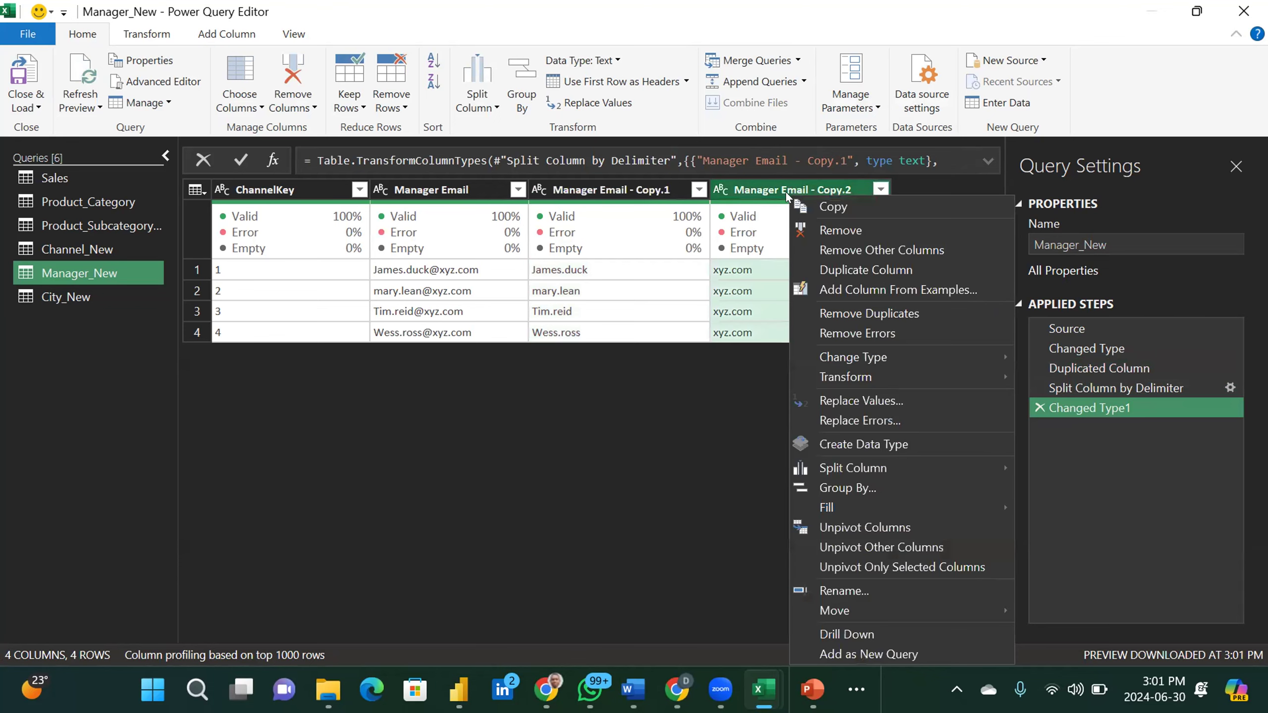
click(827, 230)
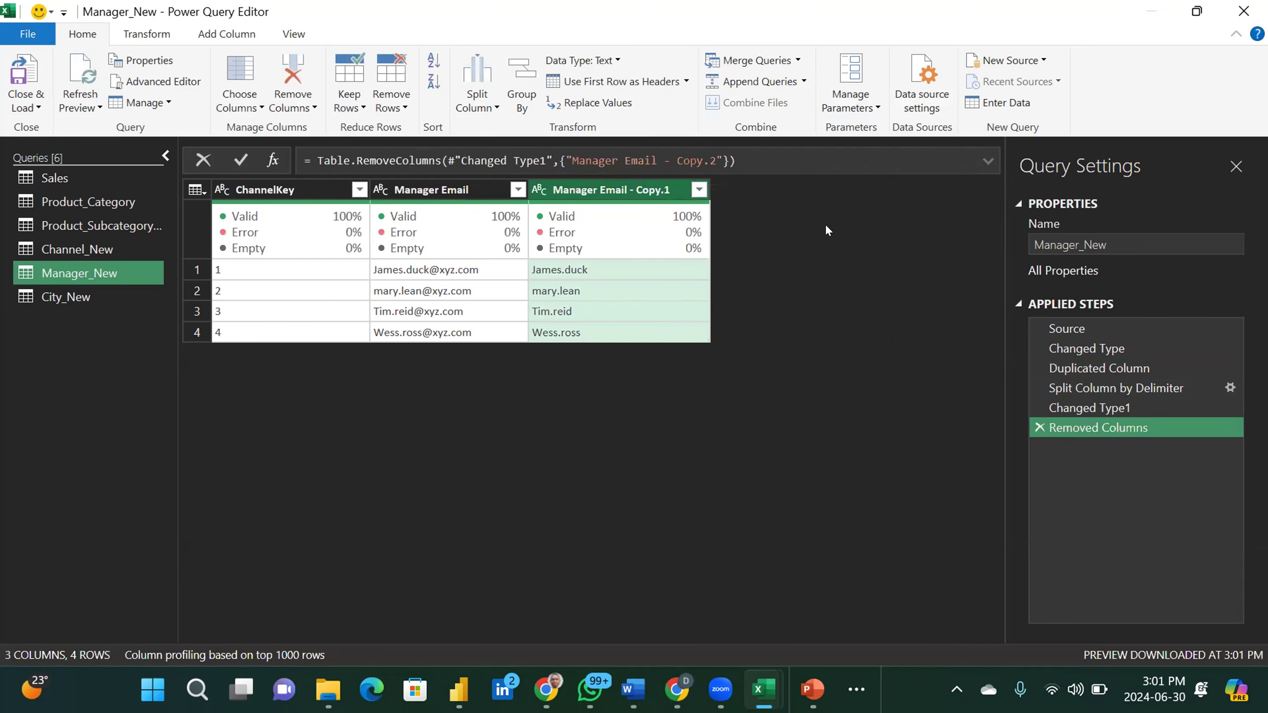
Step: Rename the Manager Email - Copy.1 column as Manager's Name
double_click(597, 189)
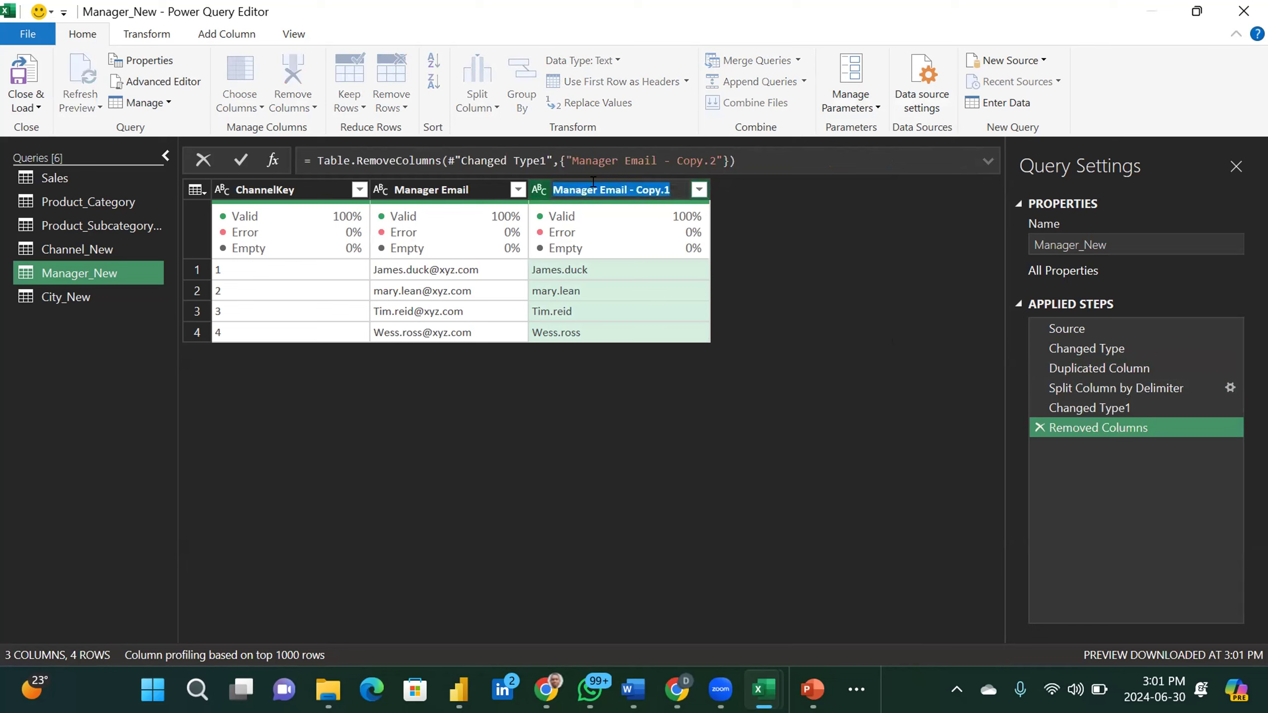
click(673, 190)
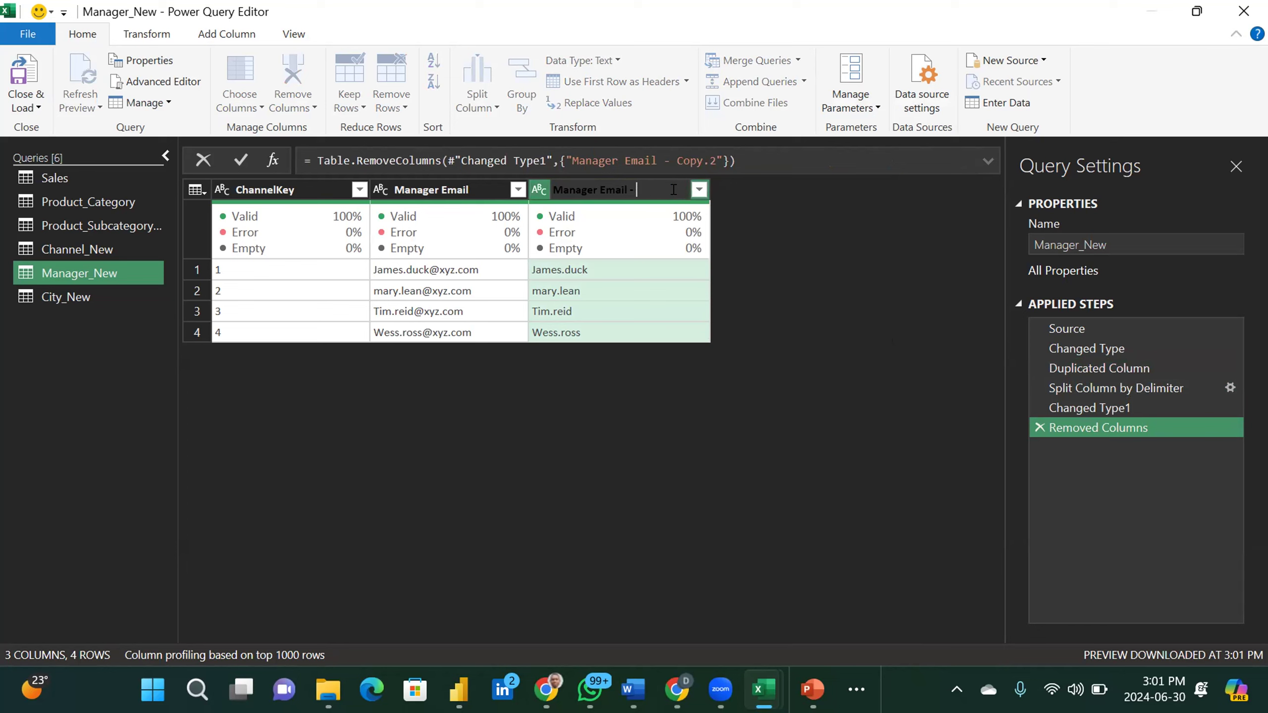
key(BackSpace)
key(BackSpace)
key(BackSpace)
text('s Nam)
key(Return)
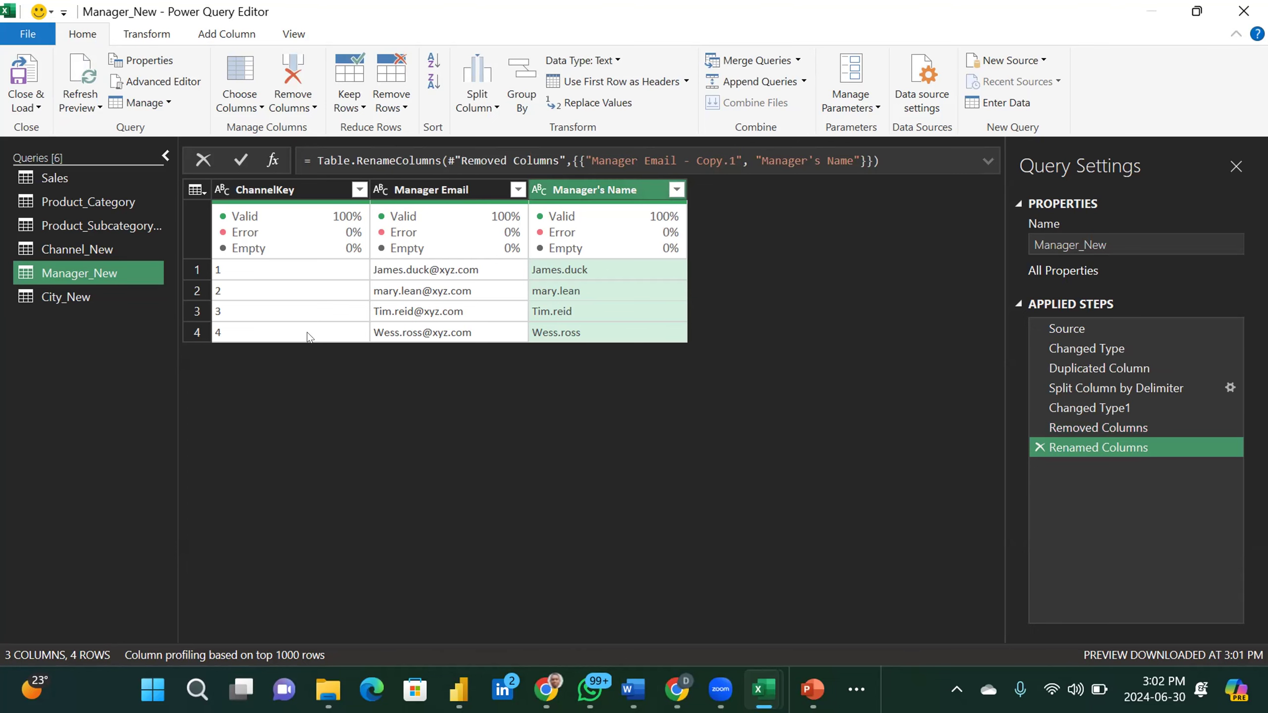
Step: Glance at the City_New query, return to Manager_New, and close and load the query changes to the Manager_New sheet
click(93, 291)
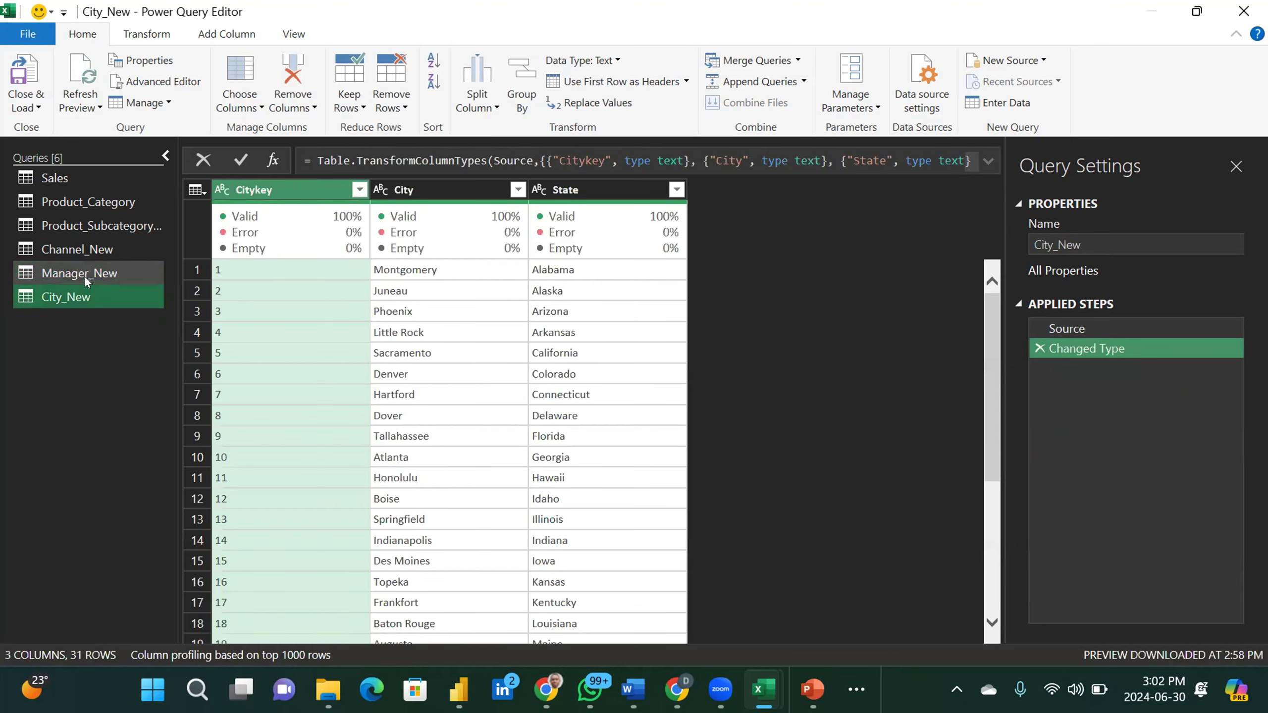
click(84, 276)
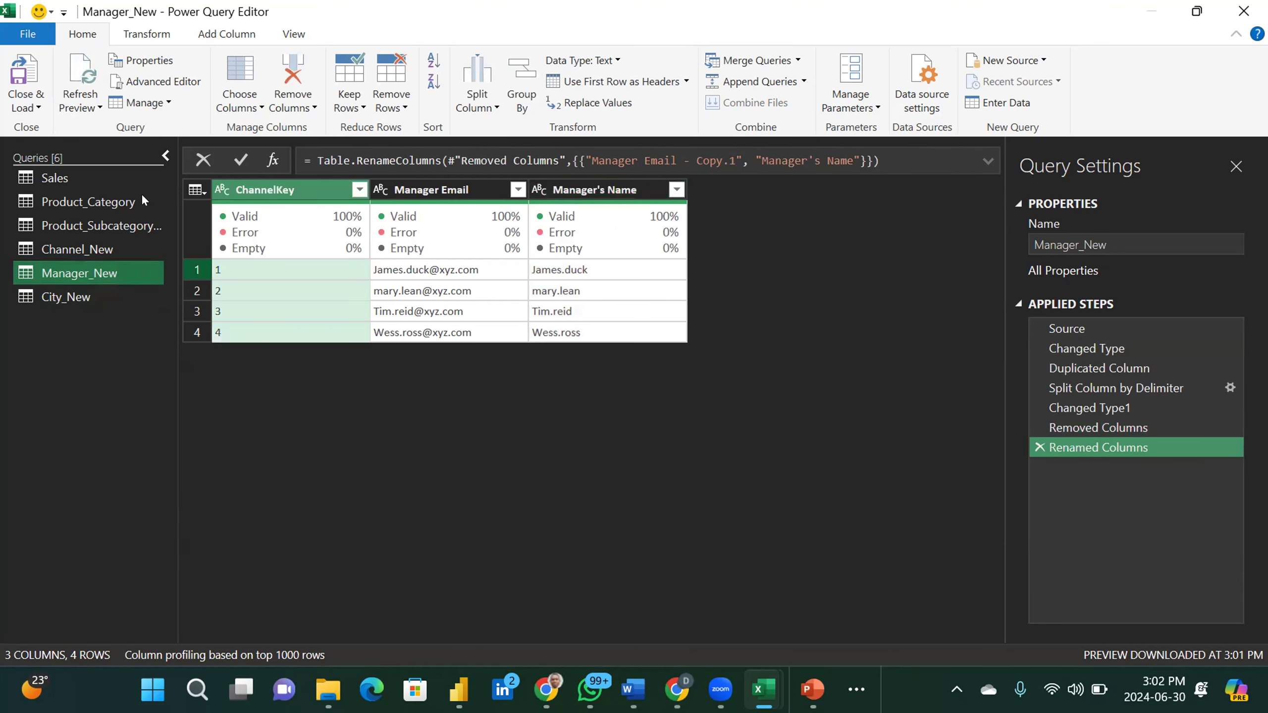
click(25, 104)
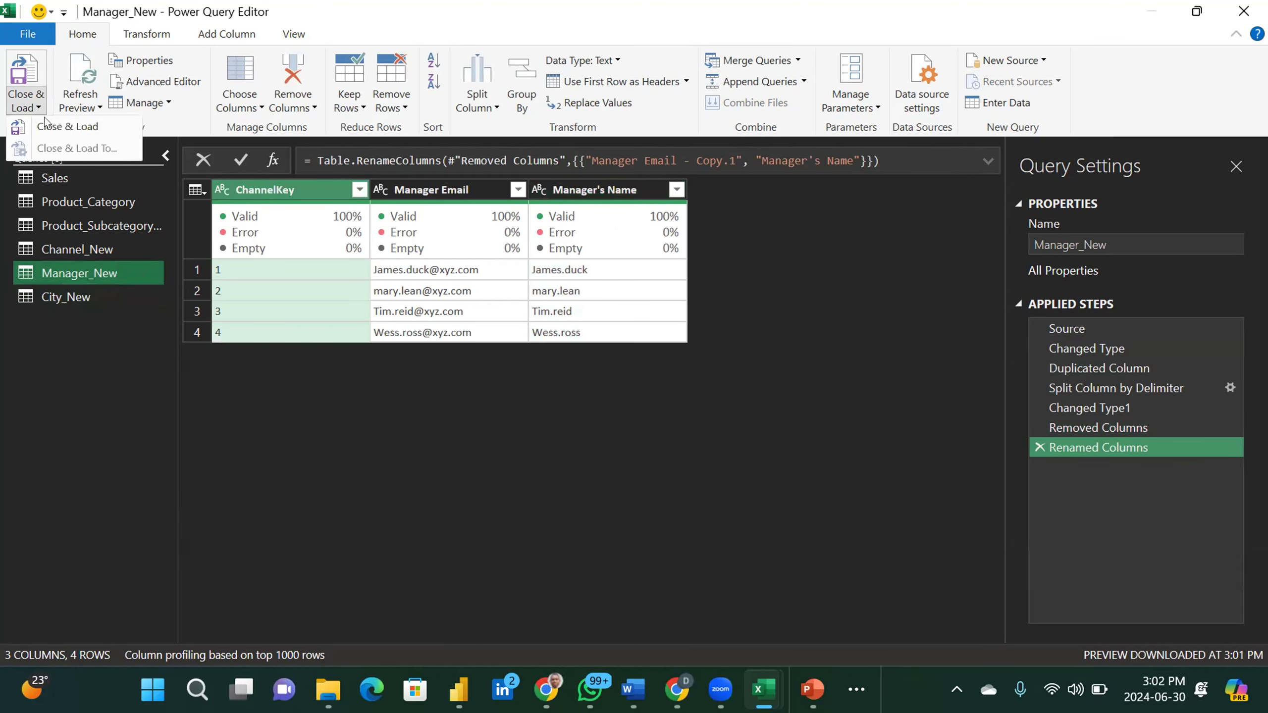
click(57, 128)
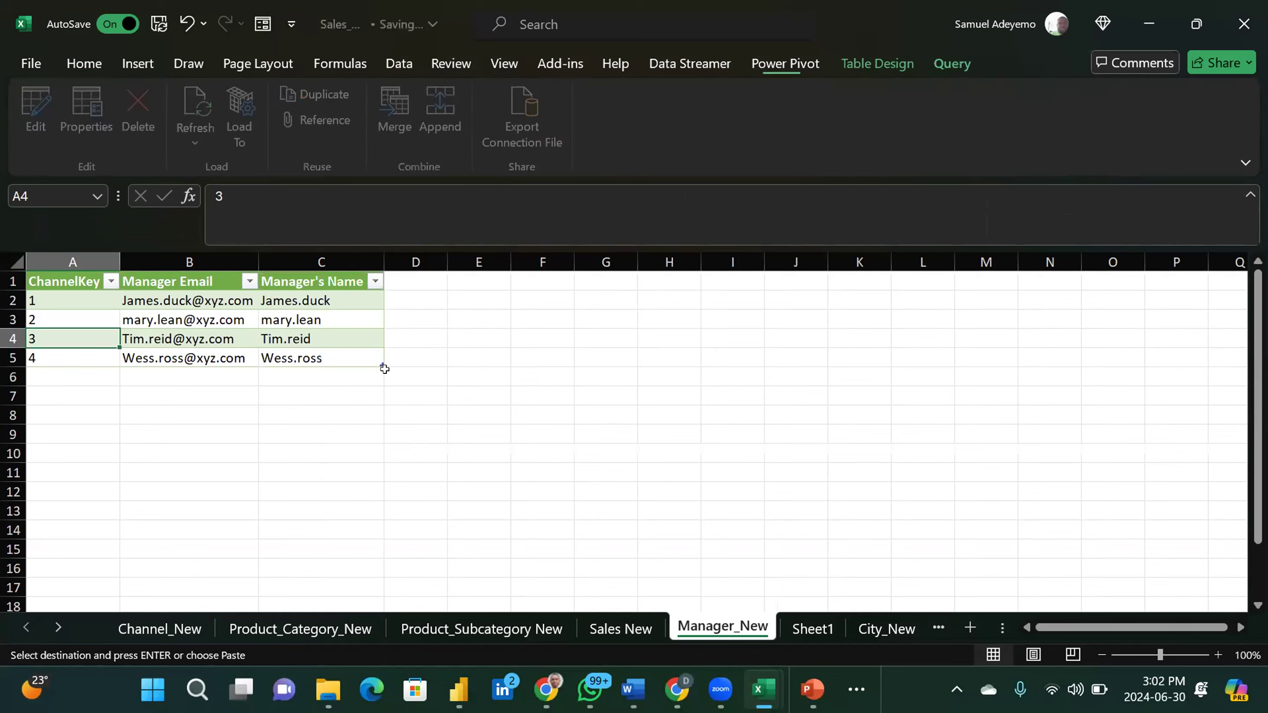
click(292, 299)
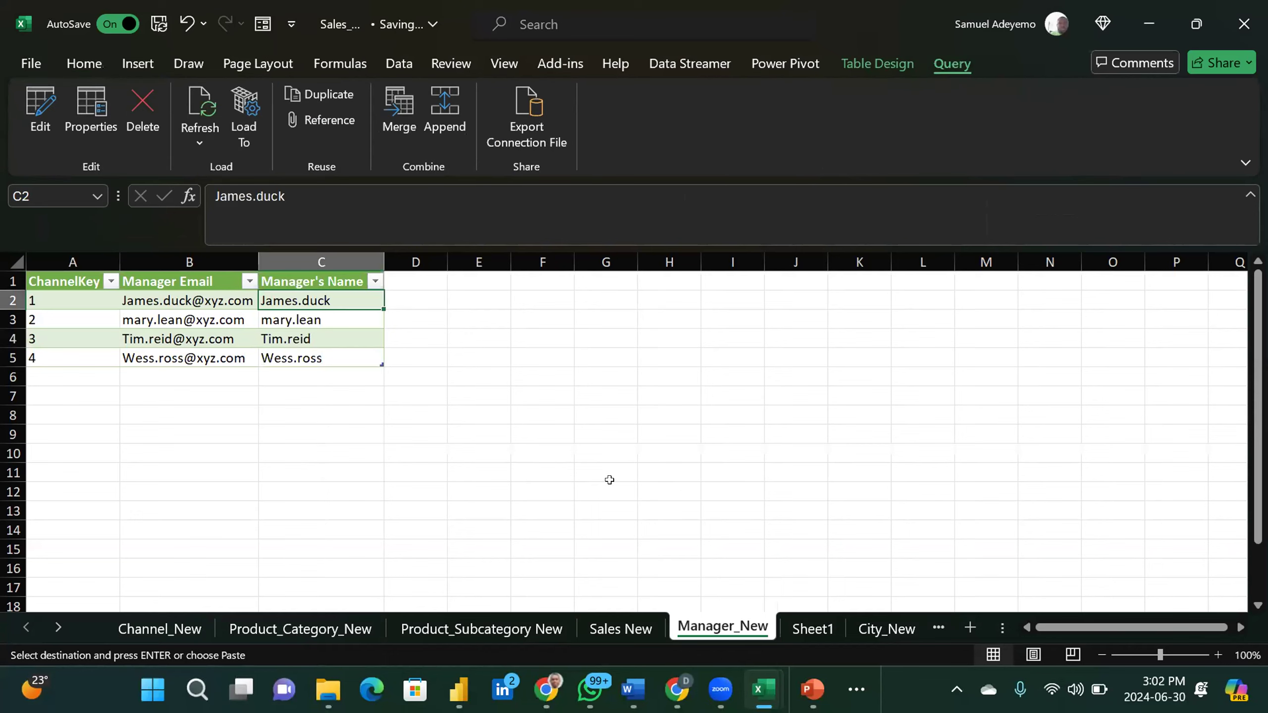
Step: Go to Sheet1 and refresh all data connections and PivotTables in the workbook
click(813, 628)
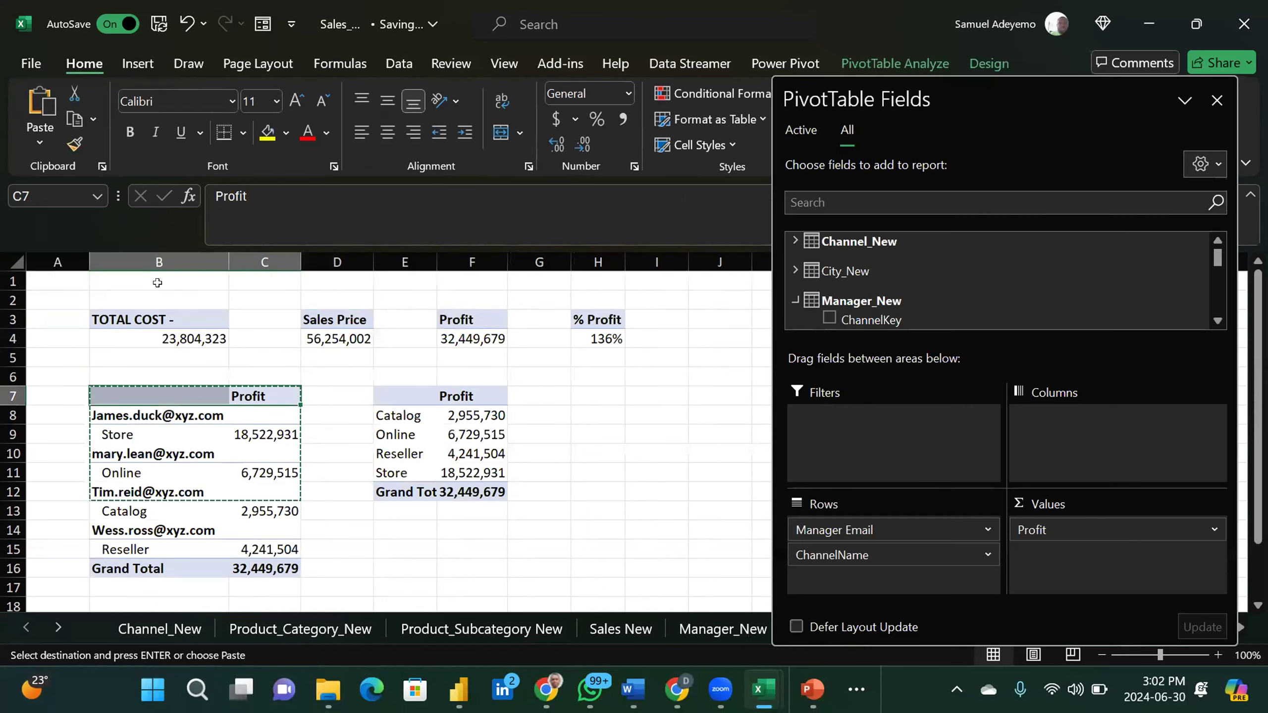
click(159, 319)
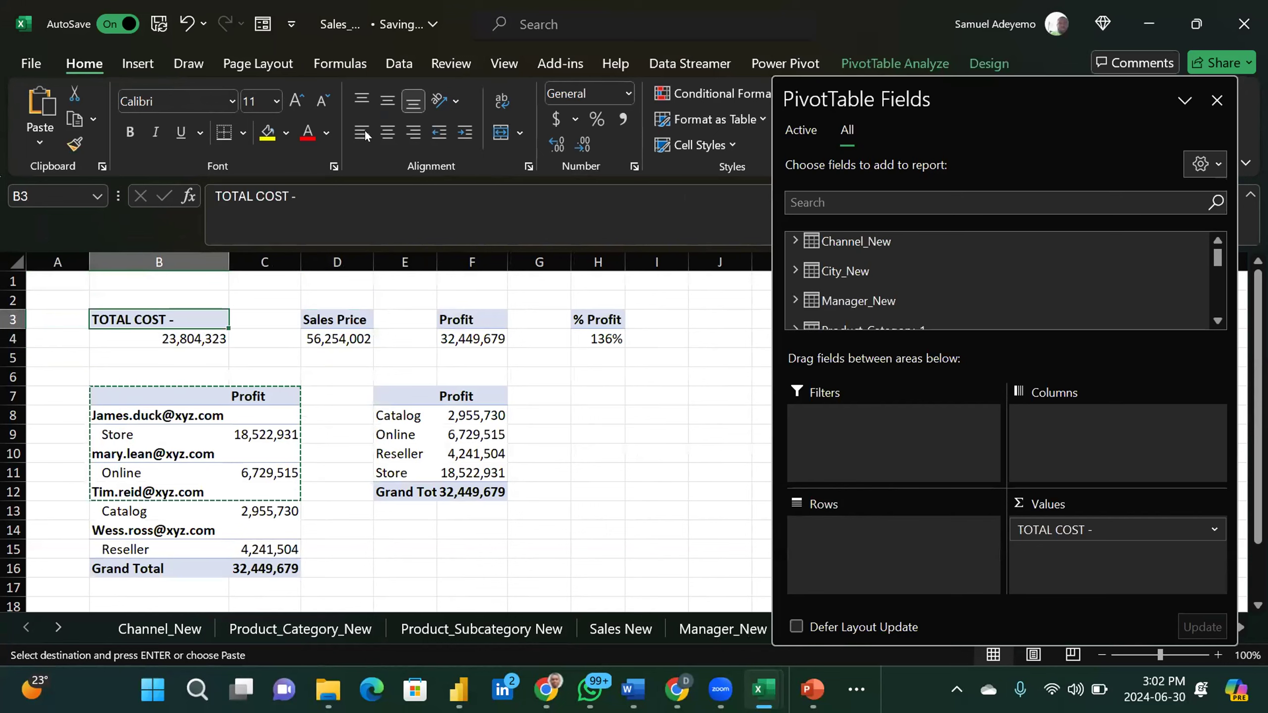
click(392, 50)
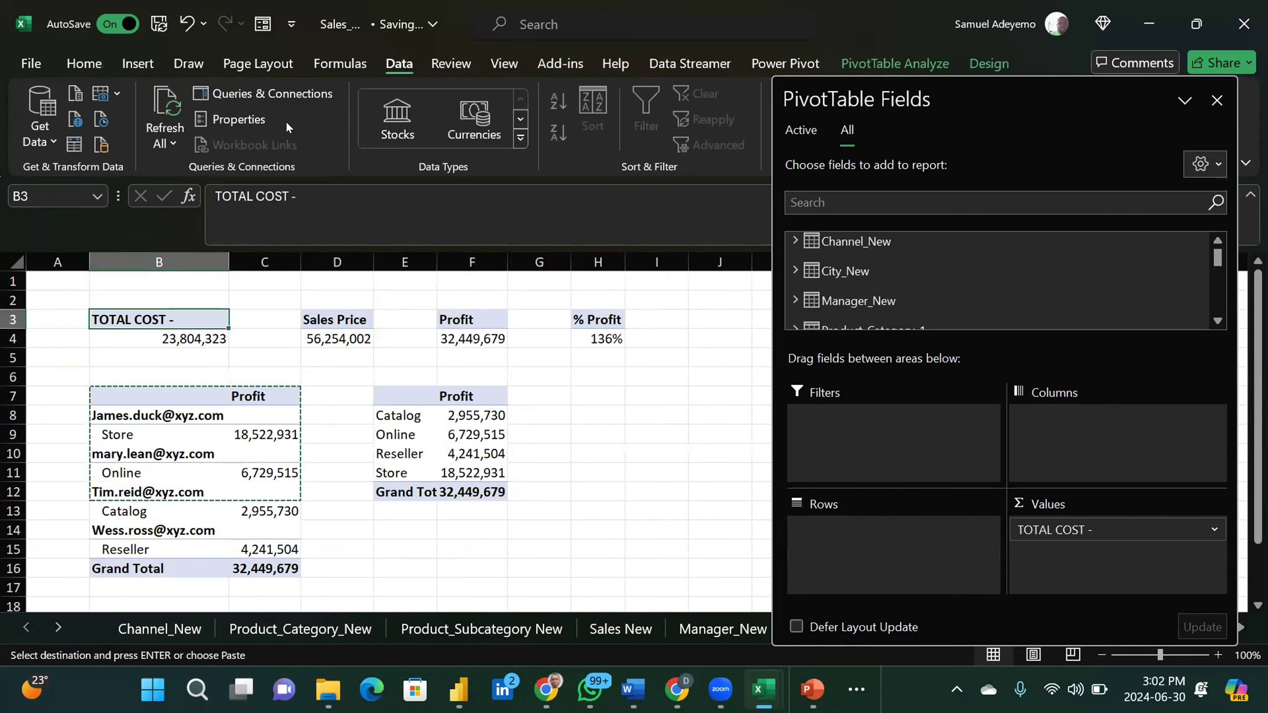
click(175, 139)
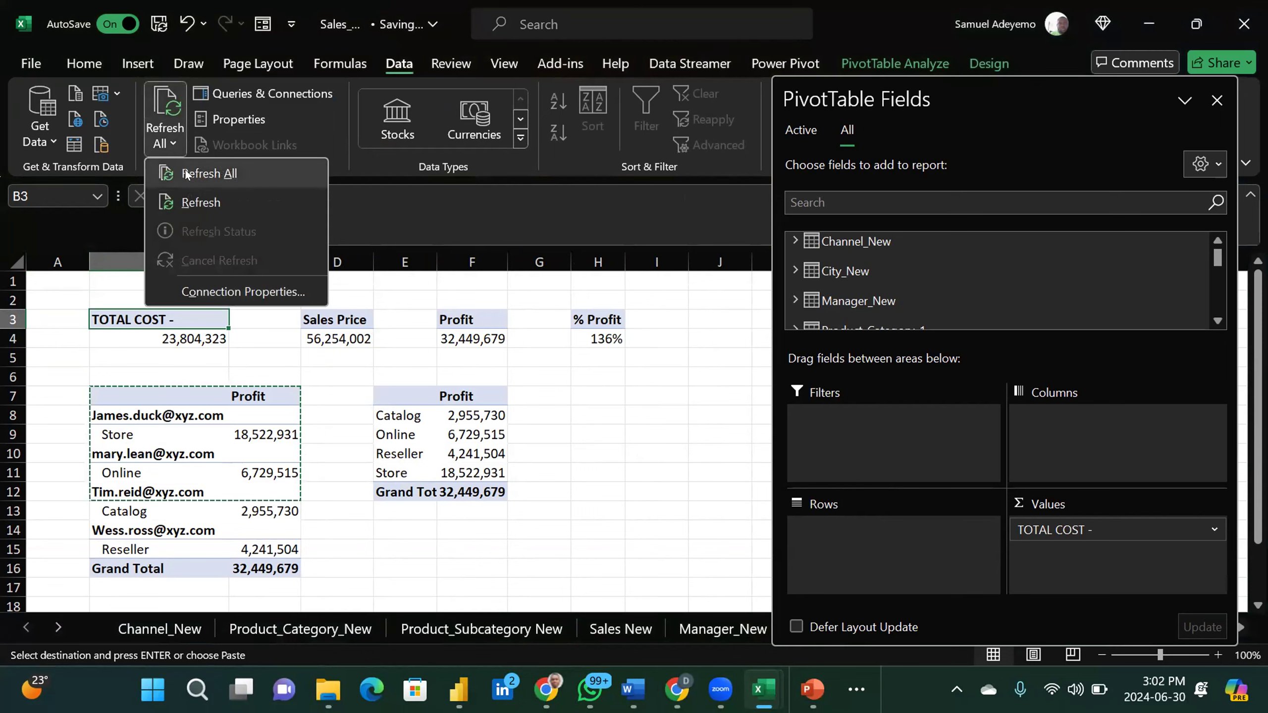
click(212, 173)
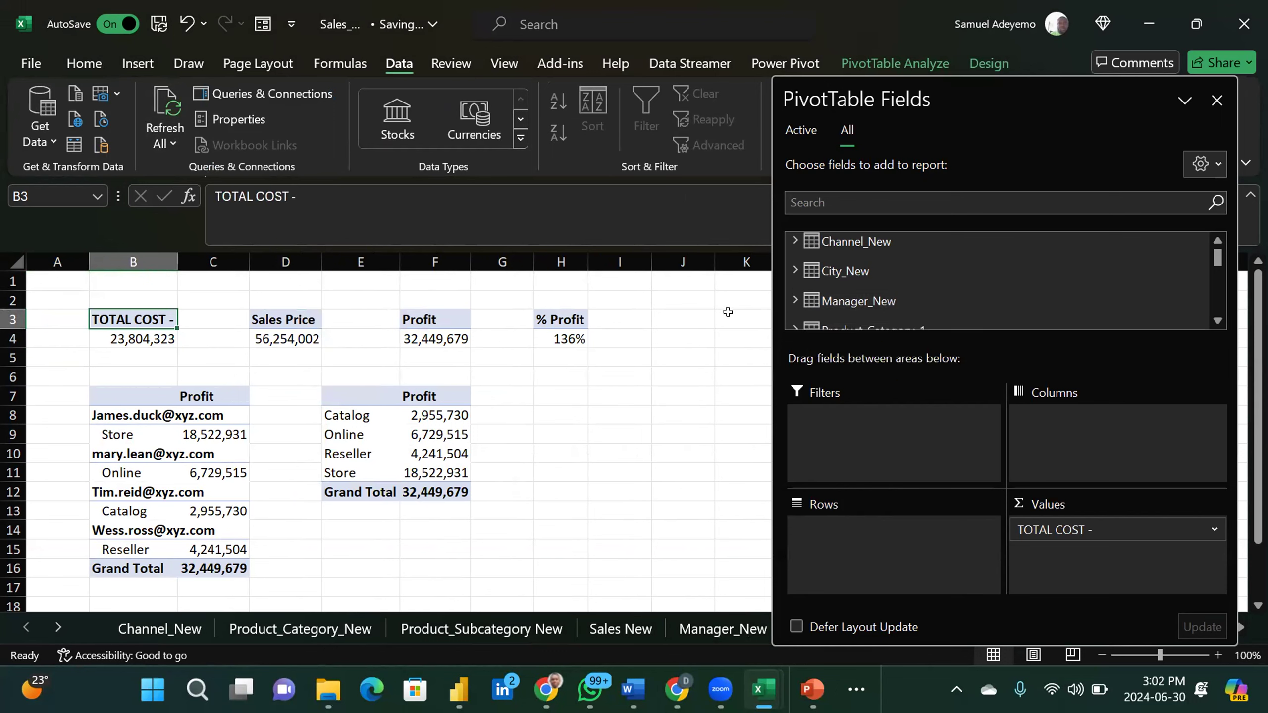
click(727, 312)
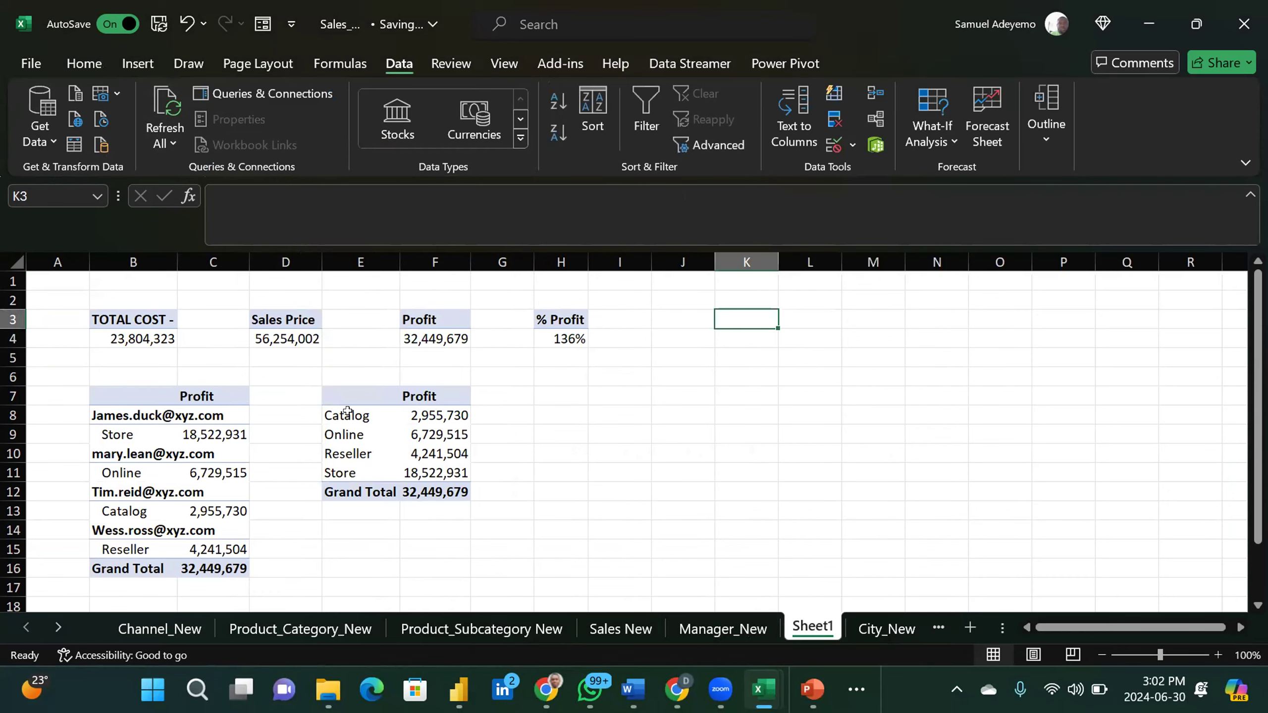
Step: Replace Manager Email with Manager's Name above ChannelName in the rows of the PivotTable at B7
click(199, 410)
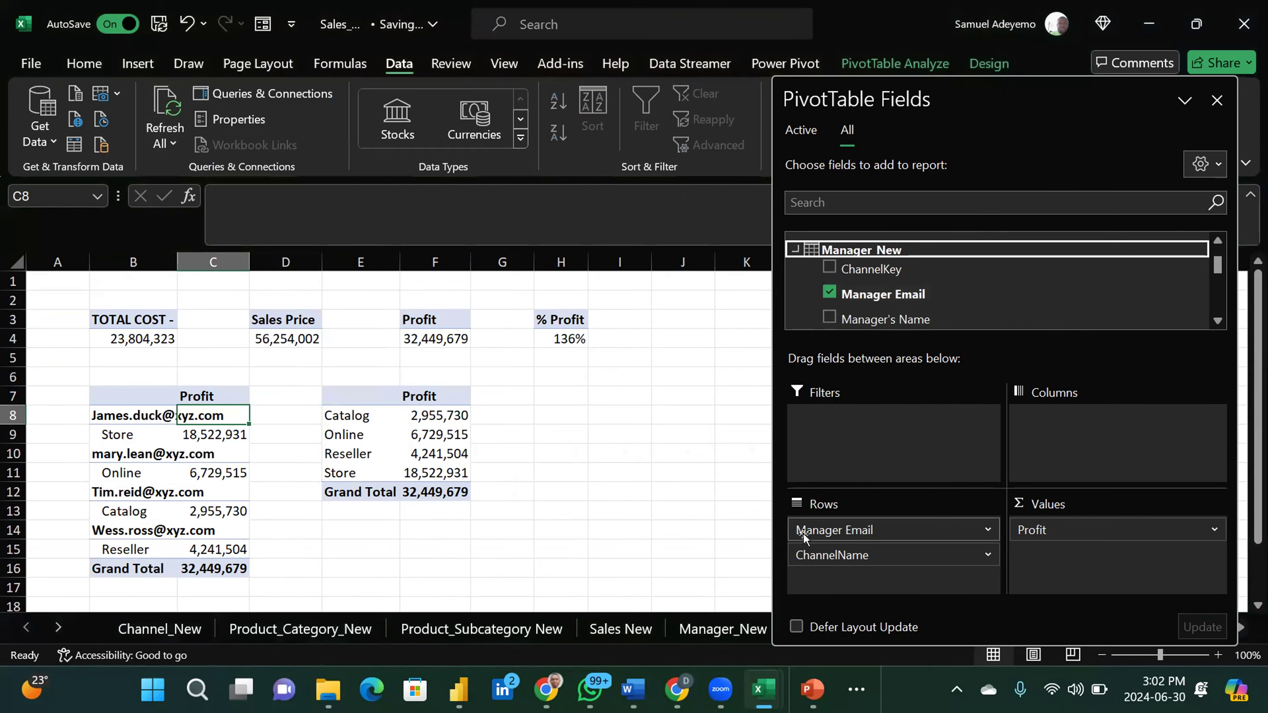
drag(842, 527, 644, 475)
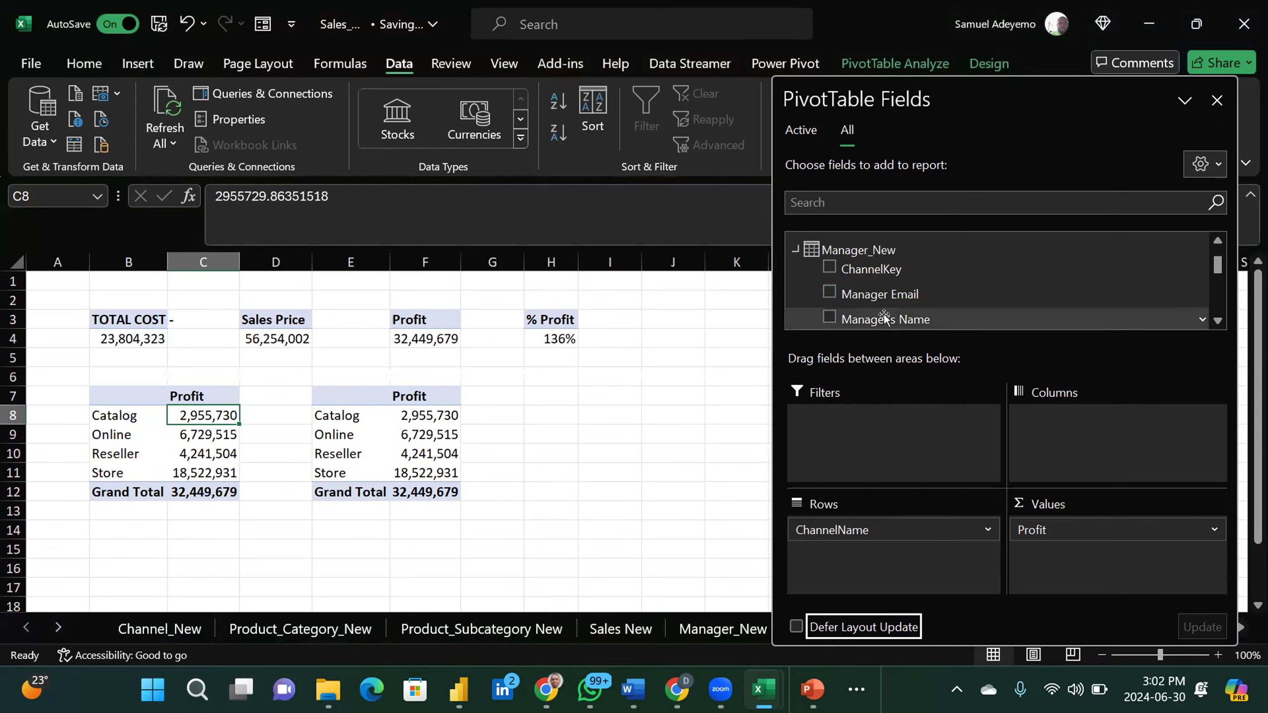
drag(851, 313, 862, 517)
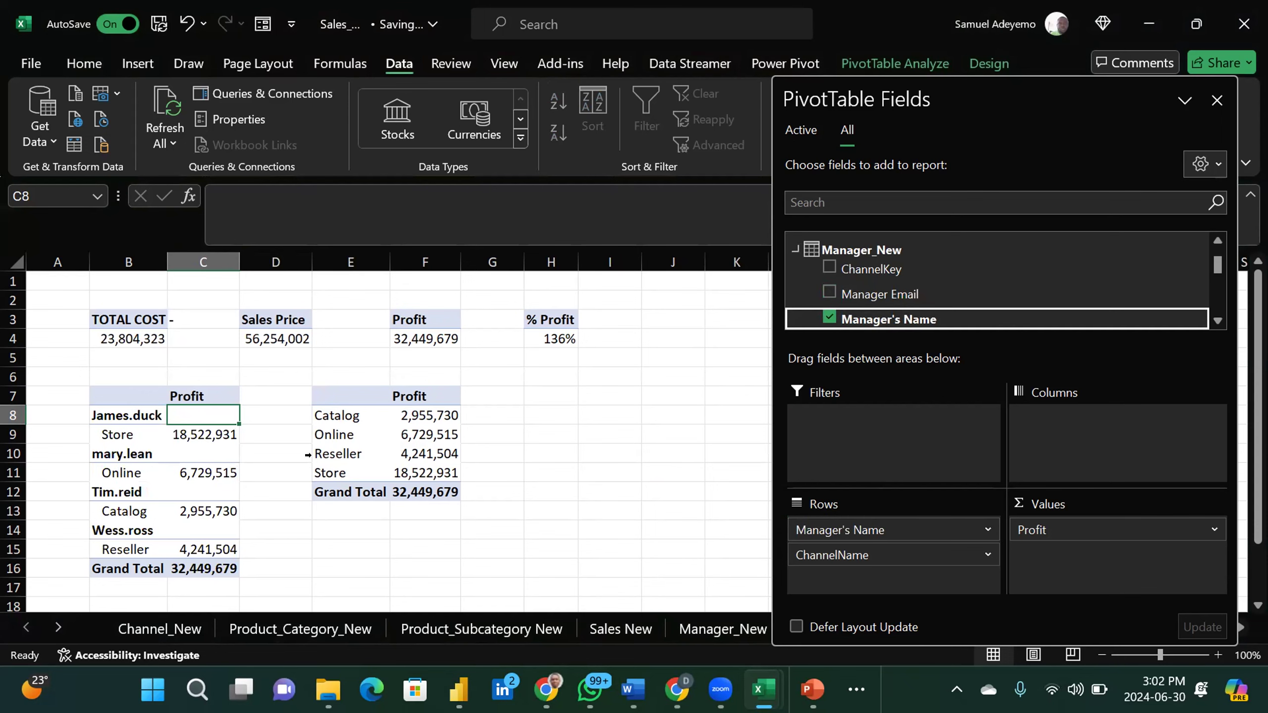
click(496, 527)
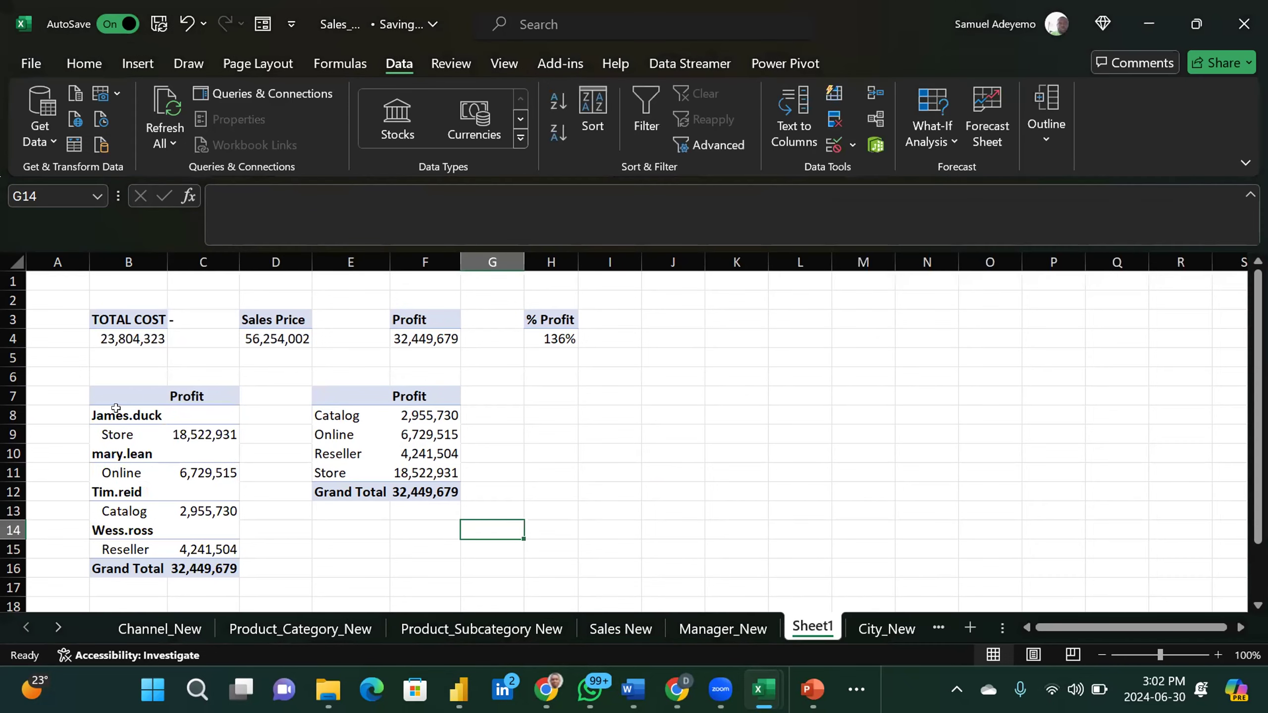
Step: Show the manager and channel PivotTable at B7 in Tabular Form
drag(131, 390, 215, 570)
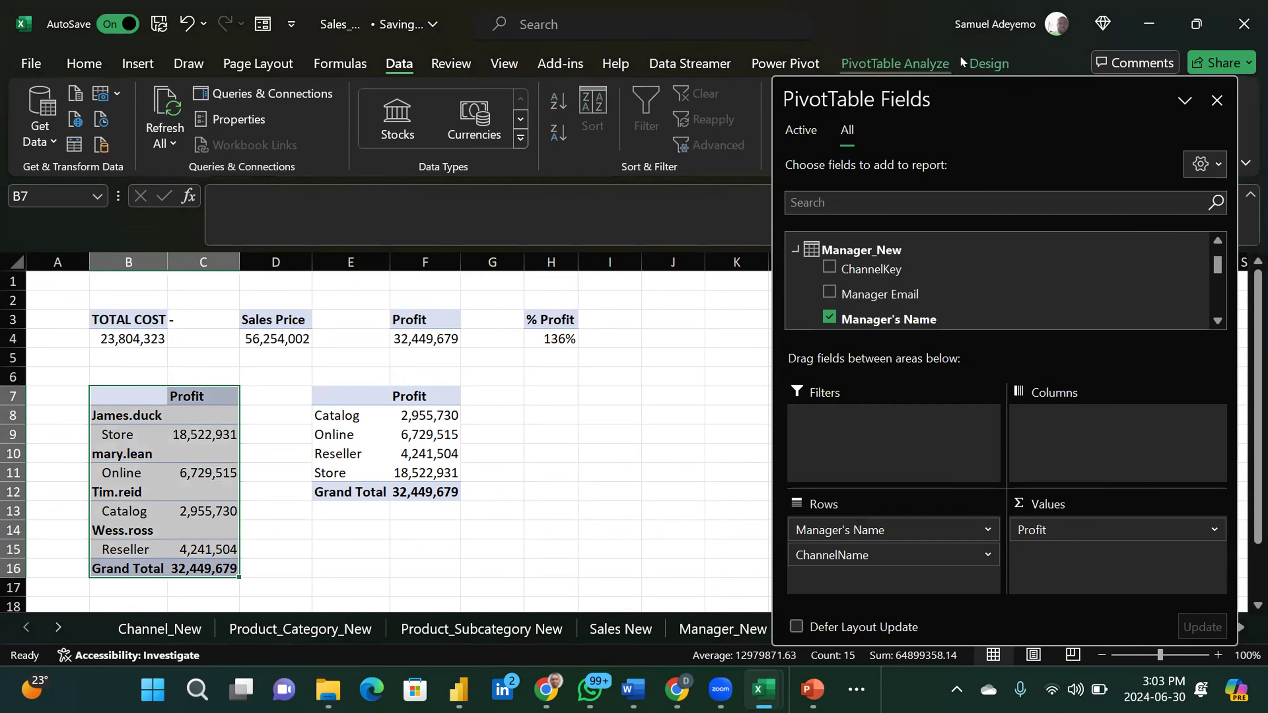
click(990, 63)
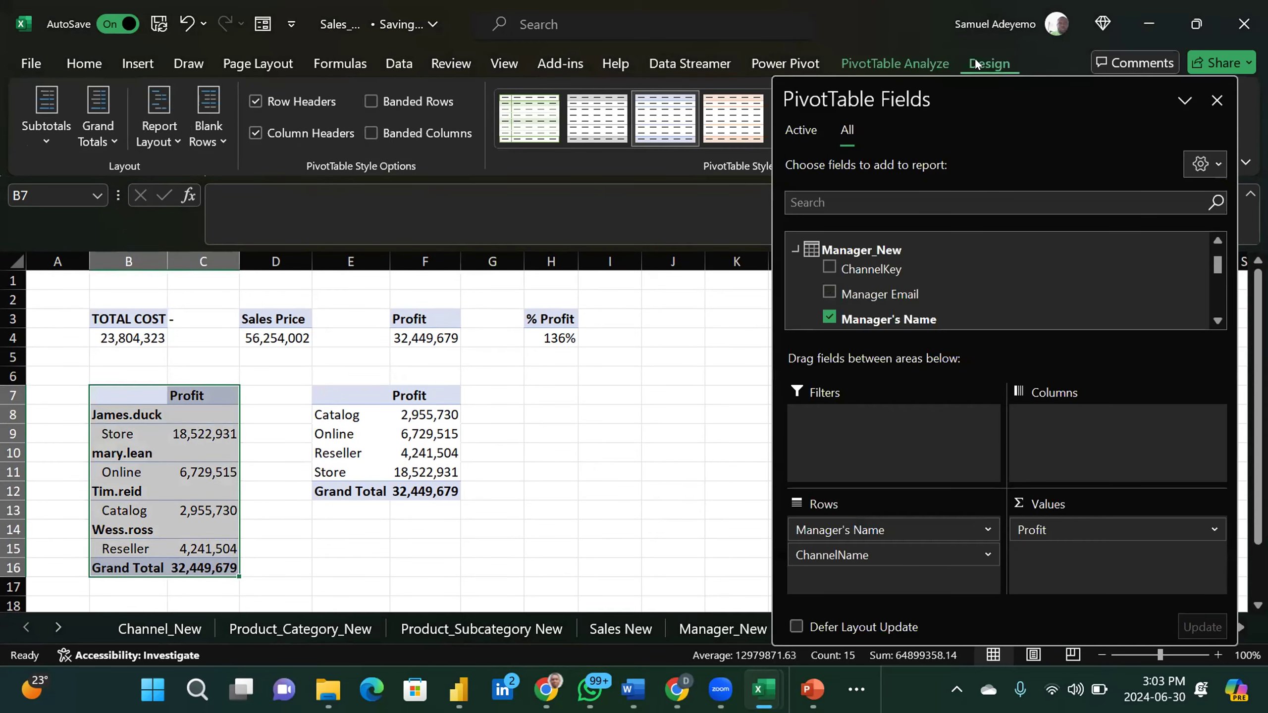
click(176, 143)
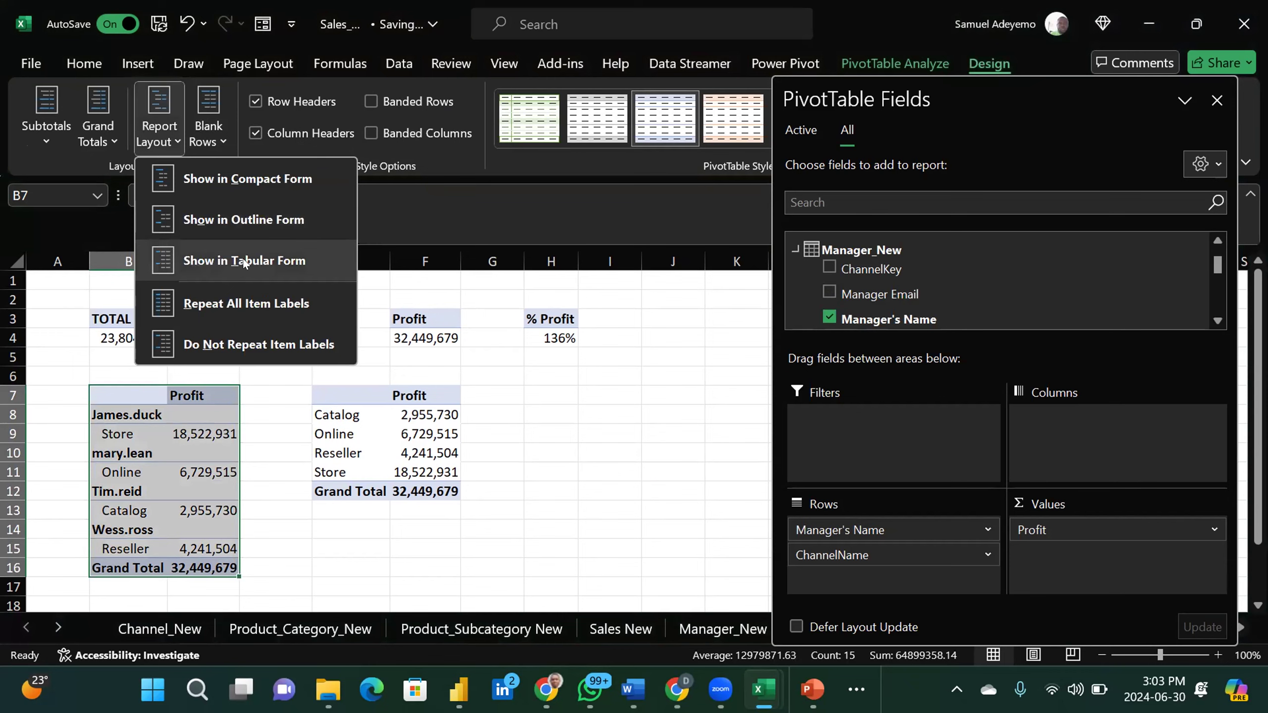
click(255, 260)
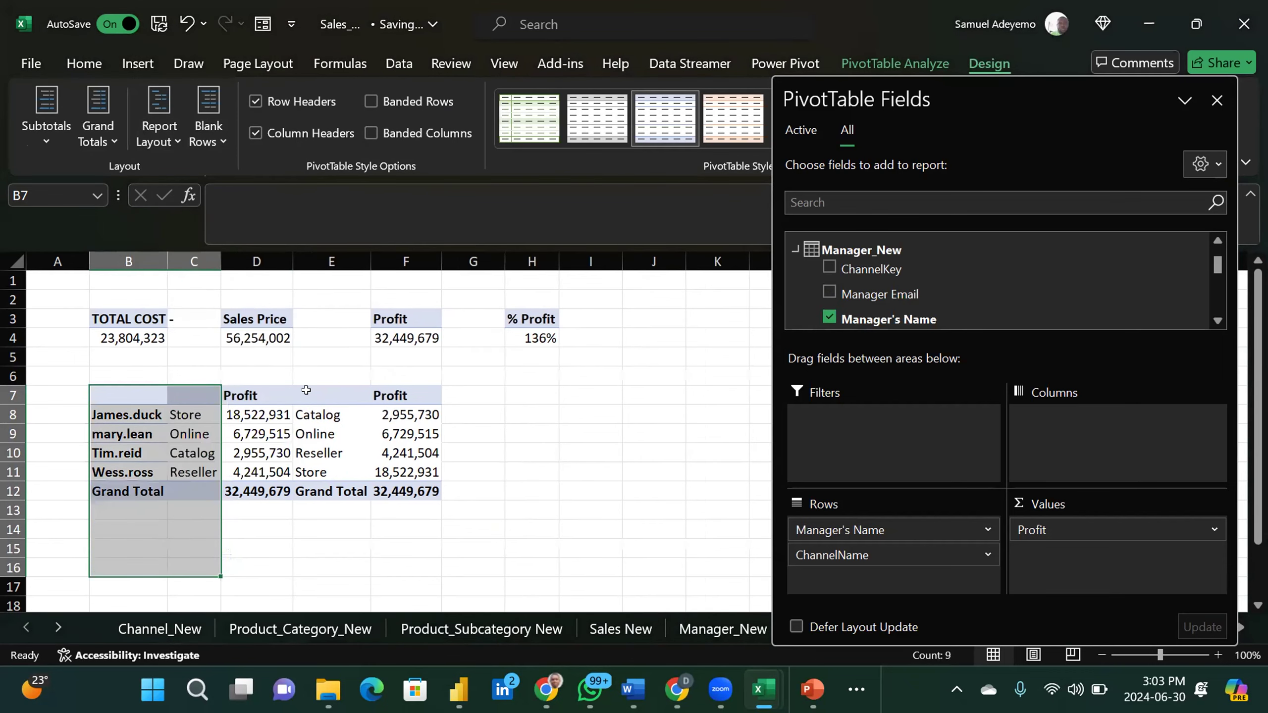
Step: Delete the channel Profit PivotTable occupying E7:F12 on Sheet1
click(289, 372)
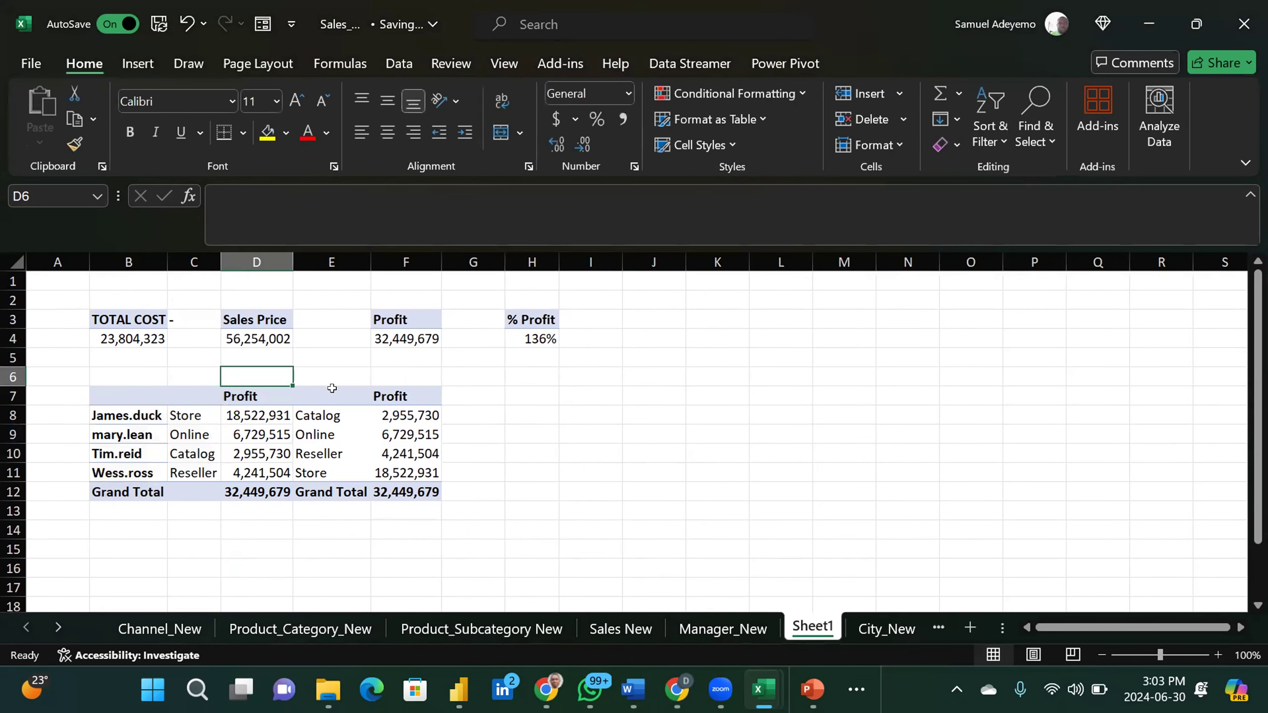
click(325, 396)
drag(326, 395, 432, 487)
key(Delete)
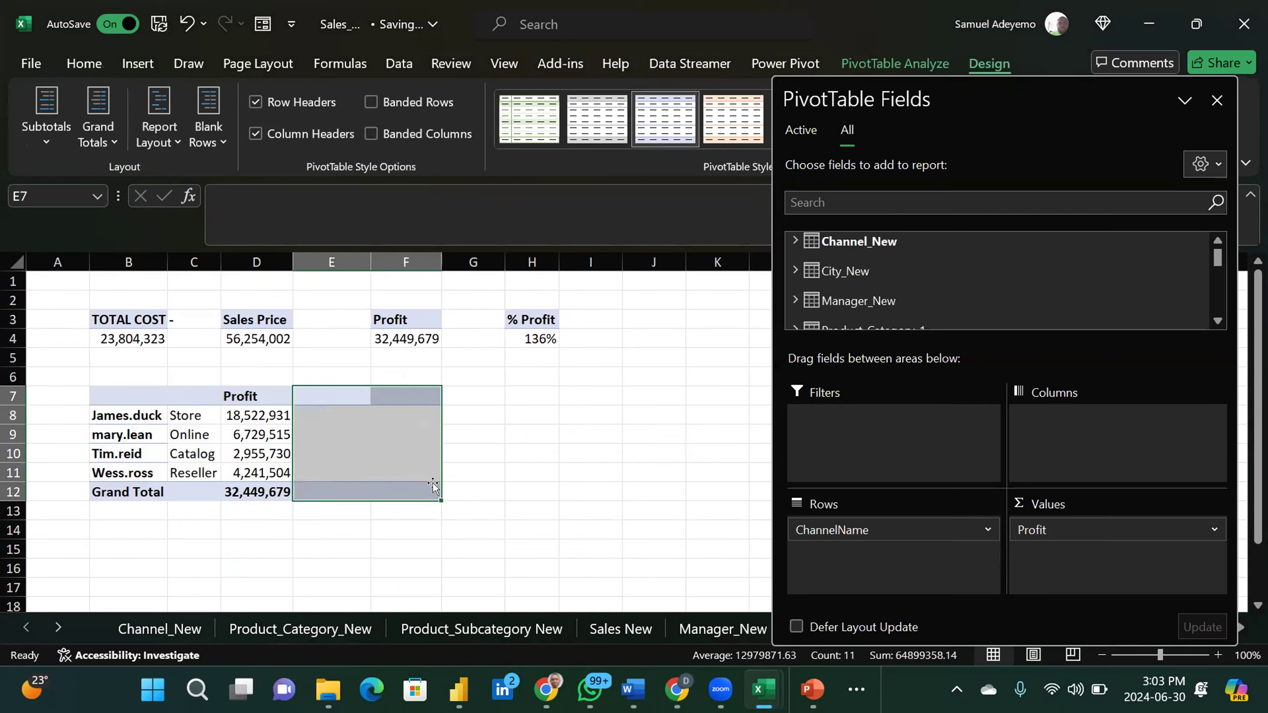
click(542, 472)
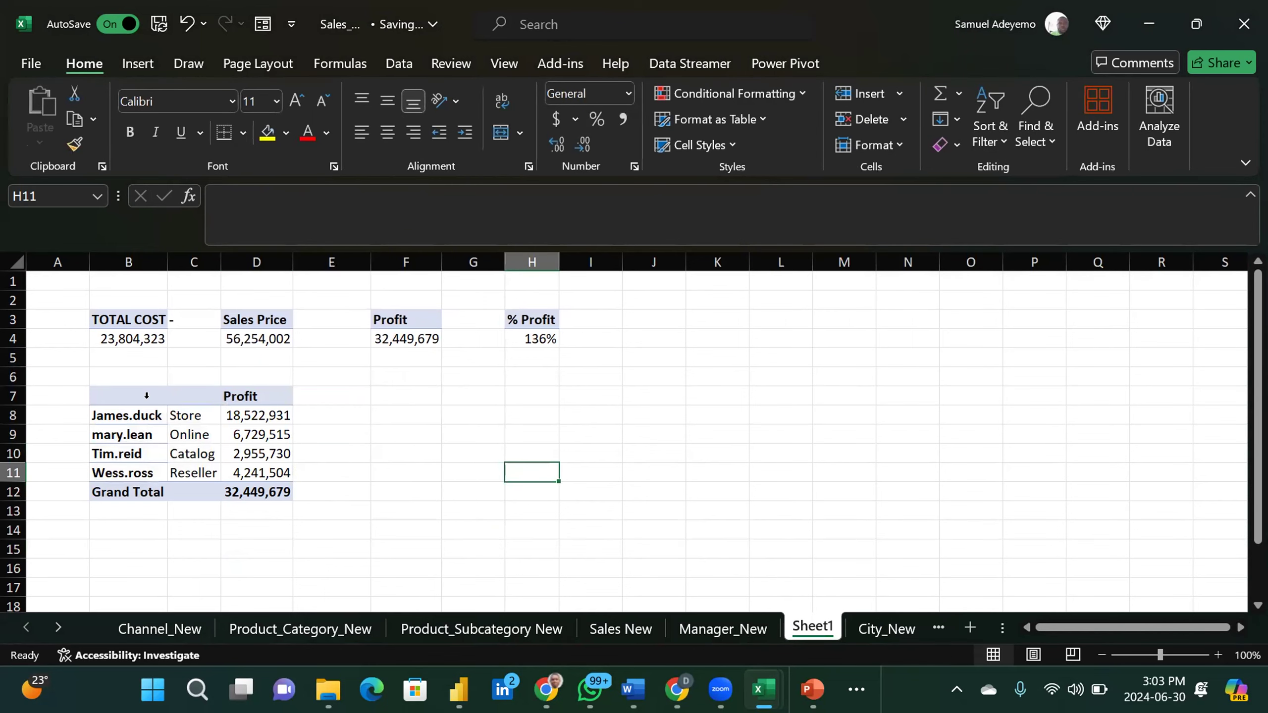
click(112, 417)
click(190, 418)
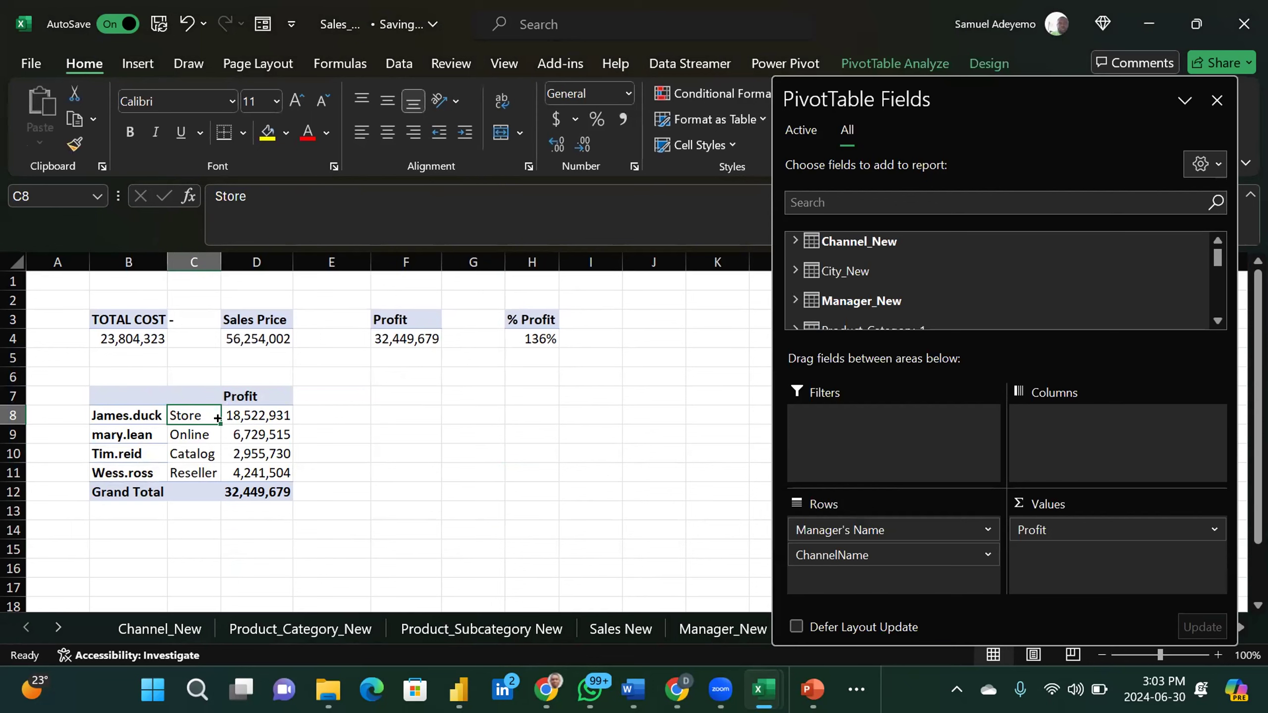
click(247, 416)
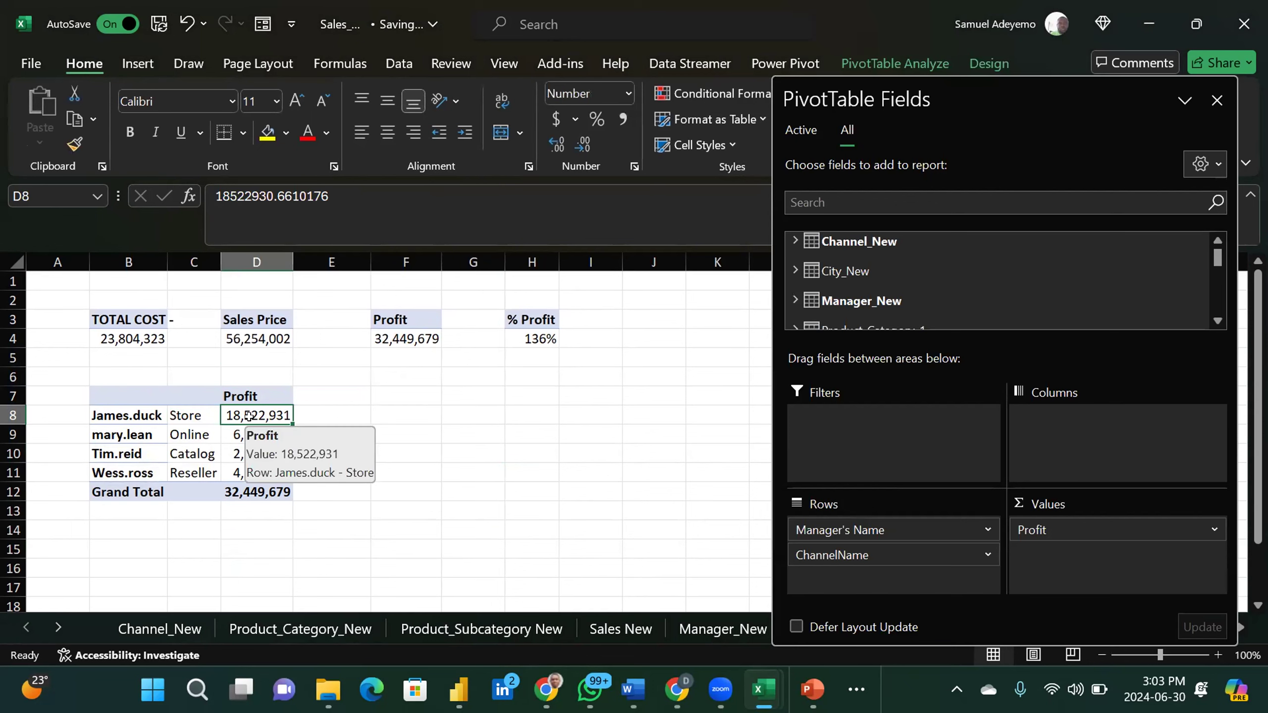
click(358, 428)
click(385, 388)
Step: Copy the manager and channel PivotTable in B7:D12 to F7 and widen column H slightly
drag(107, 391, 254, 483)
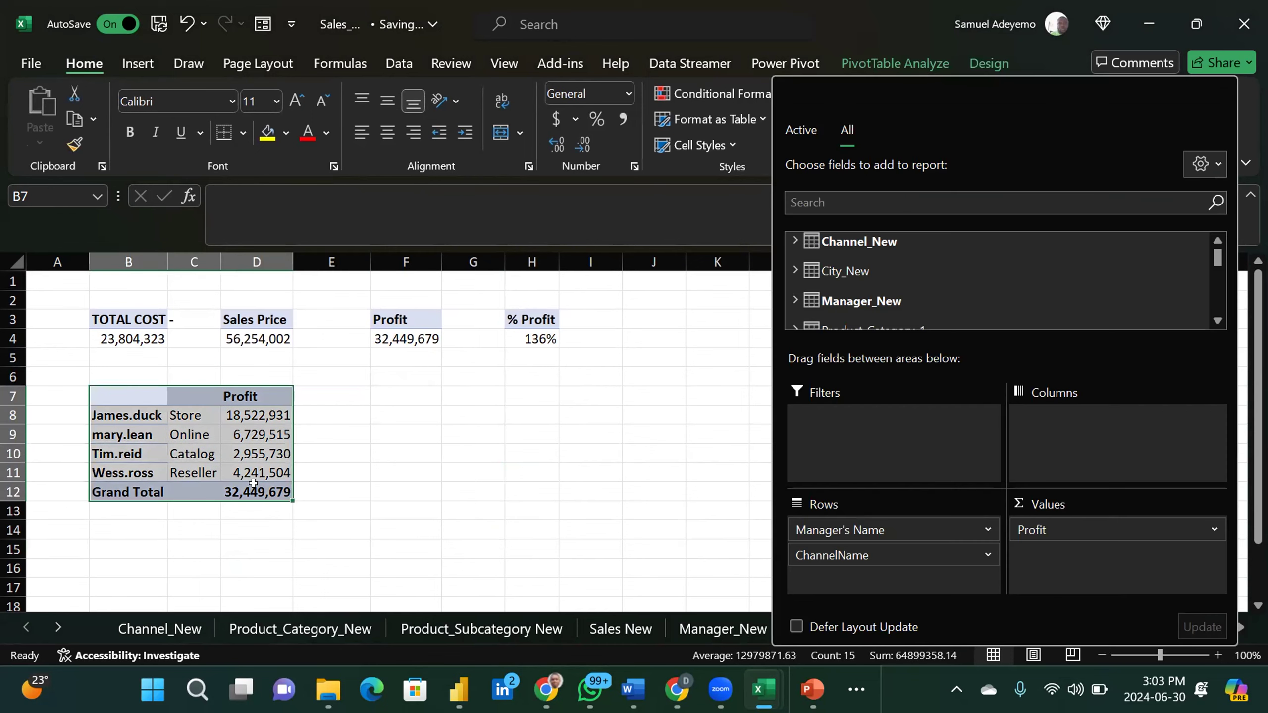
key(ctrl+c)
click(376, 390)
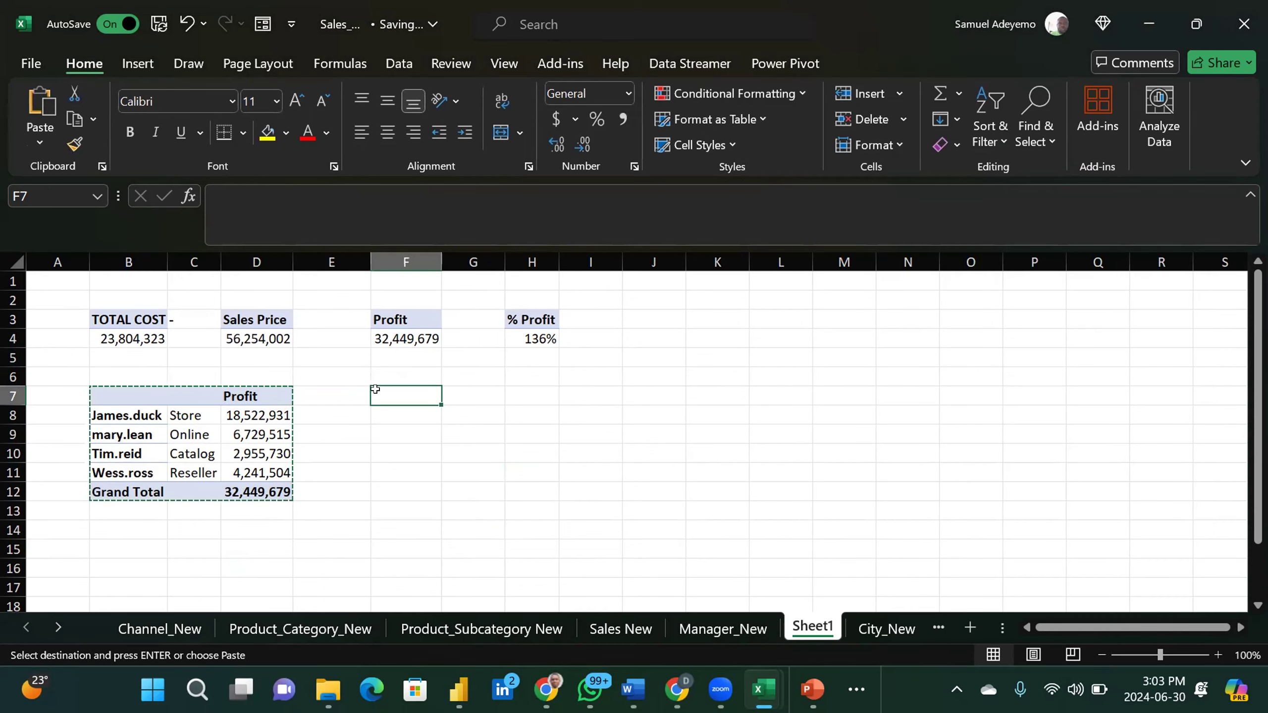
key(ctrl+v)
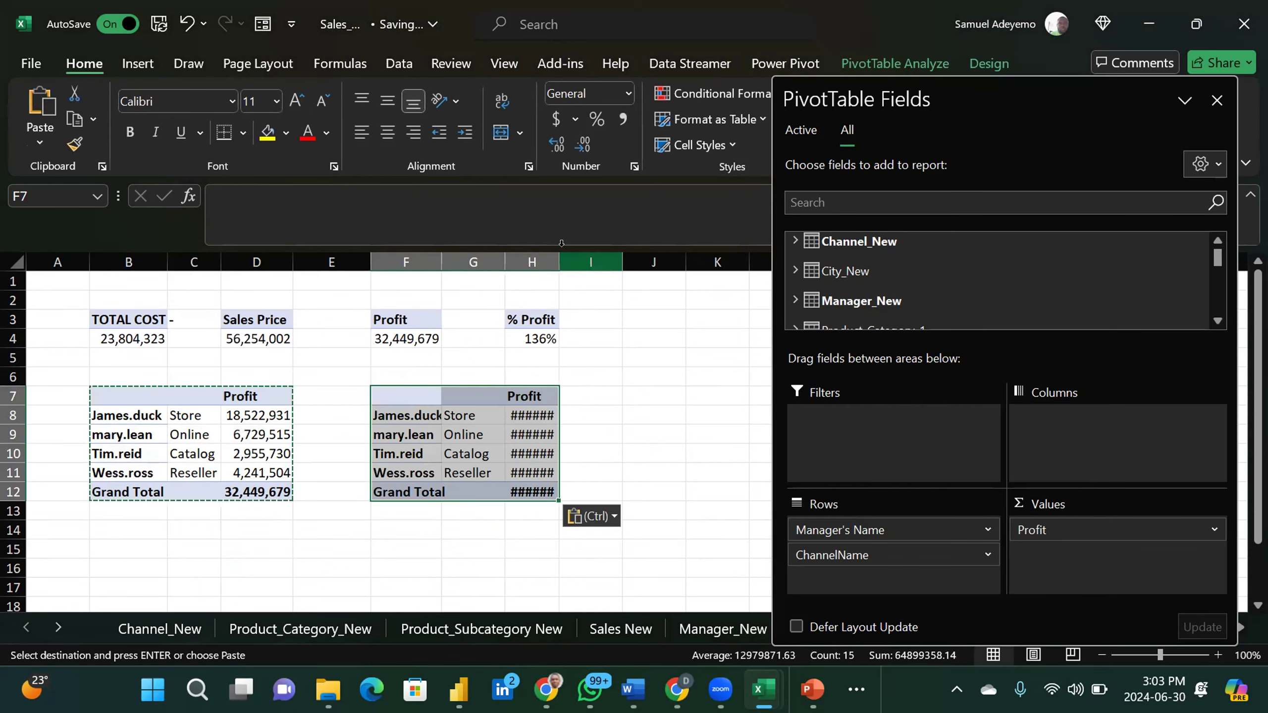
drag(559, 261, 571, 261)
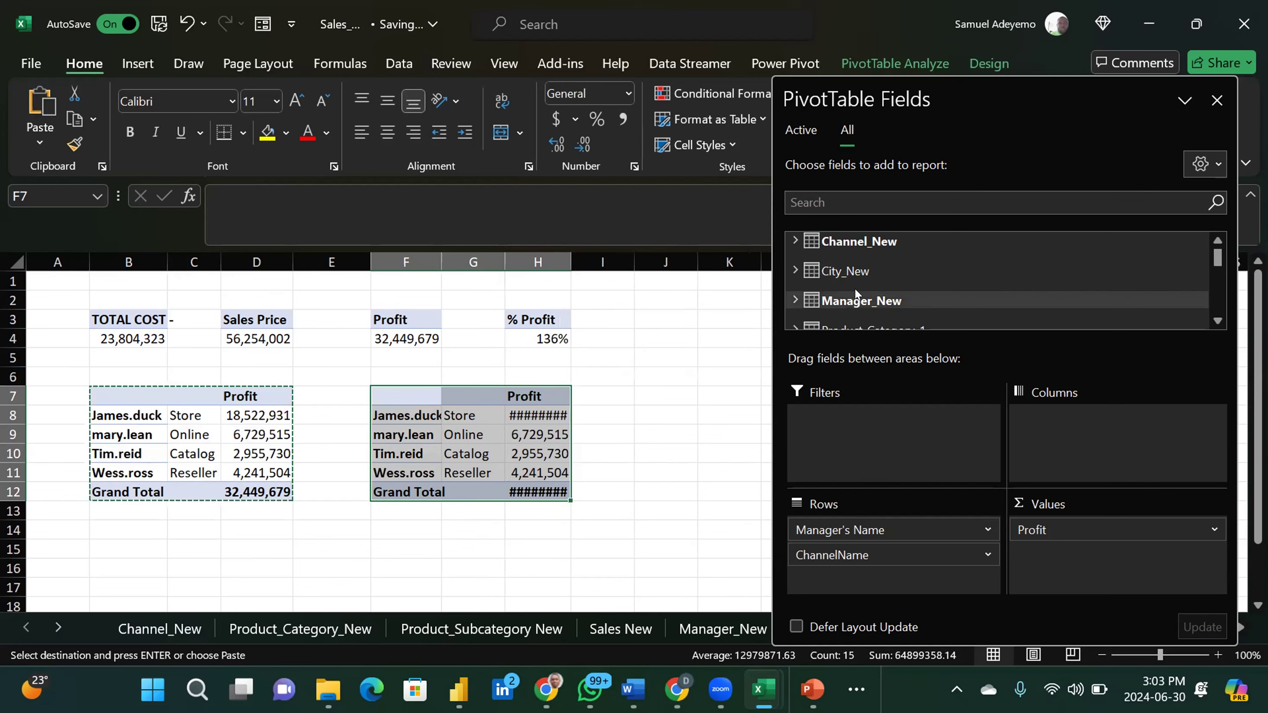
Step: Replace Manager's Name and ChannelName with State from City_New in the rows of the PivotTable at F7
drag(871, 527, 680, 501)
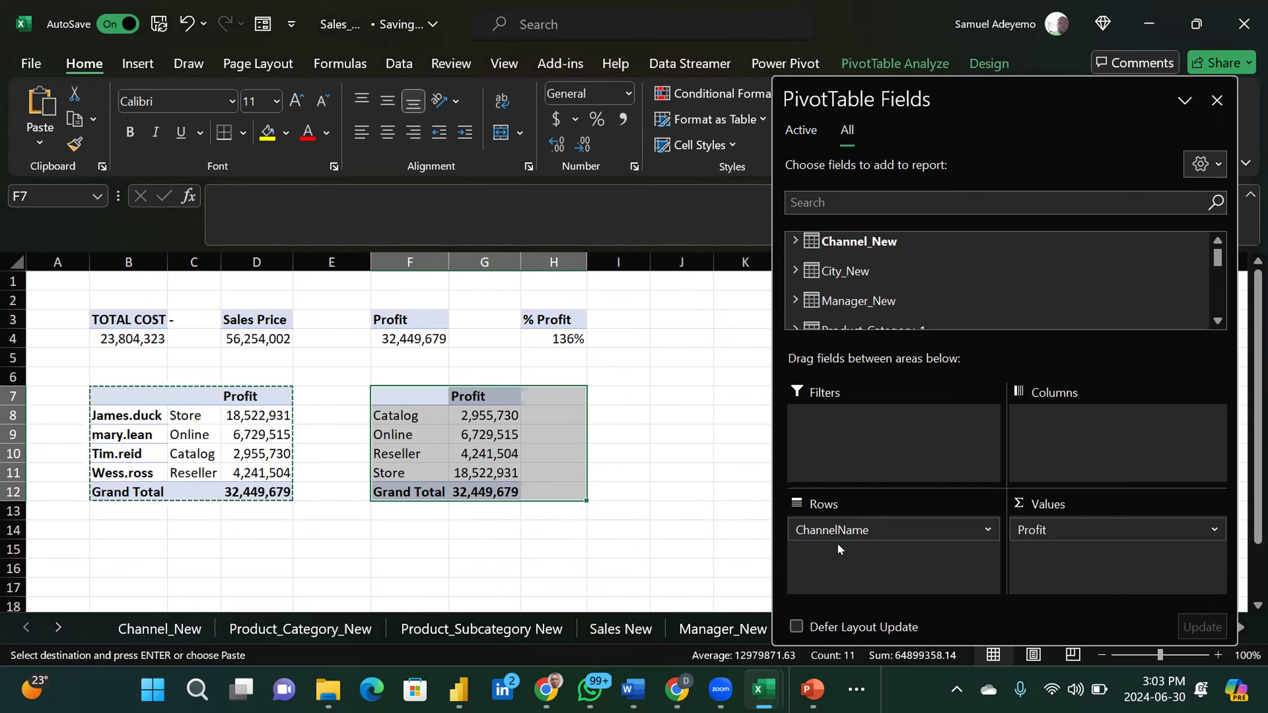
drag(838, 537, 687, 542)
click(794, 270)
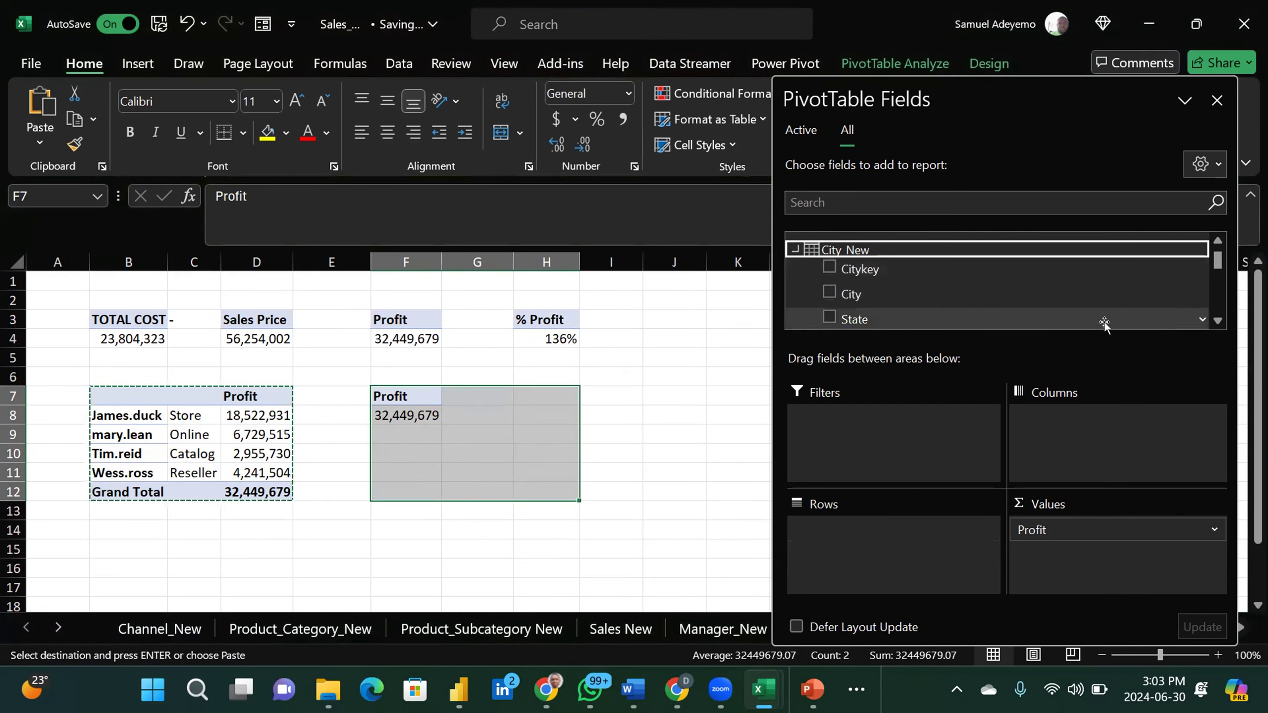
click(1218, 320)
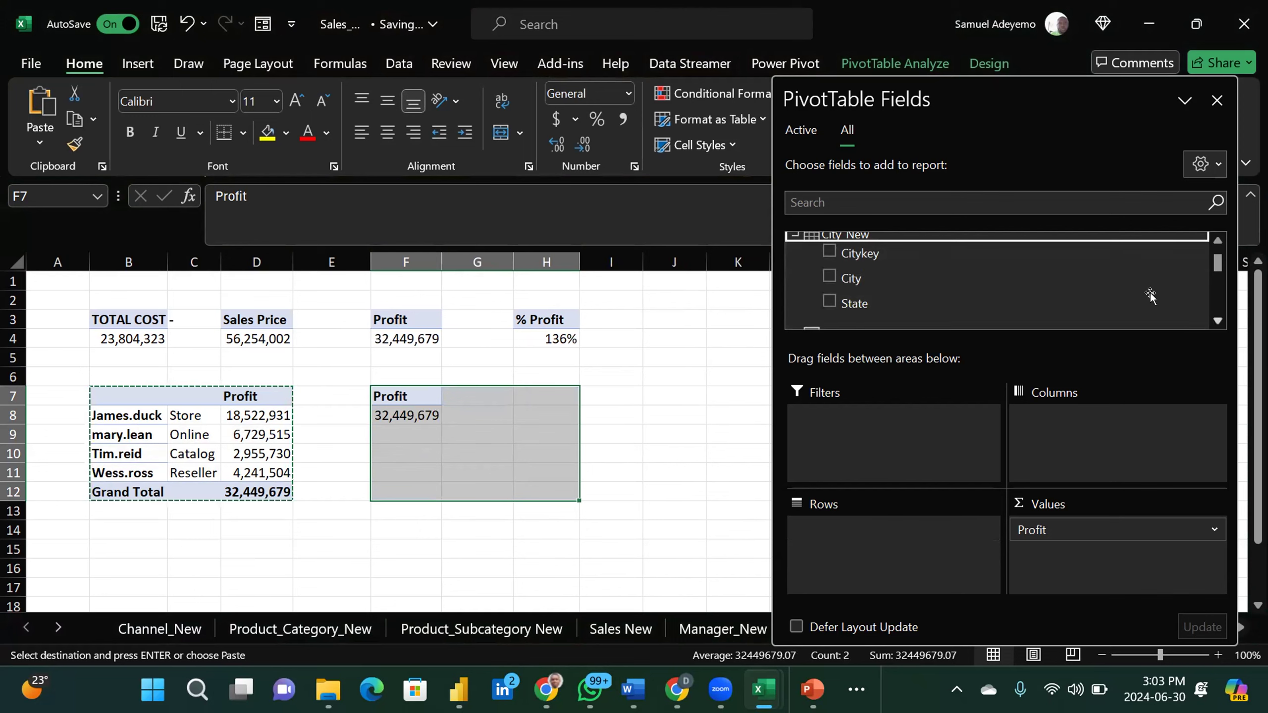
drag(906, 296, 844, 531)
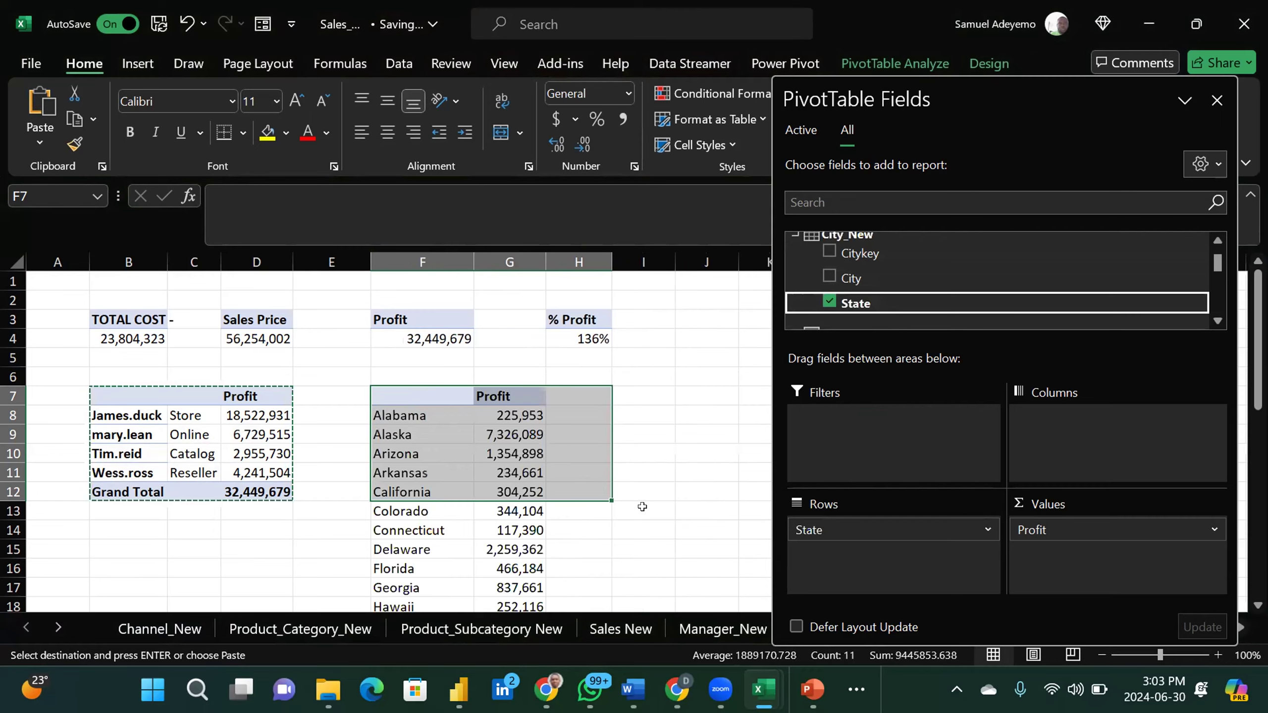
scroll(644, 504, down, 8)
scroll(642, 507, up, 6)
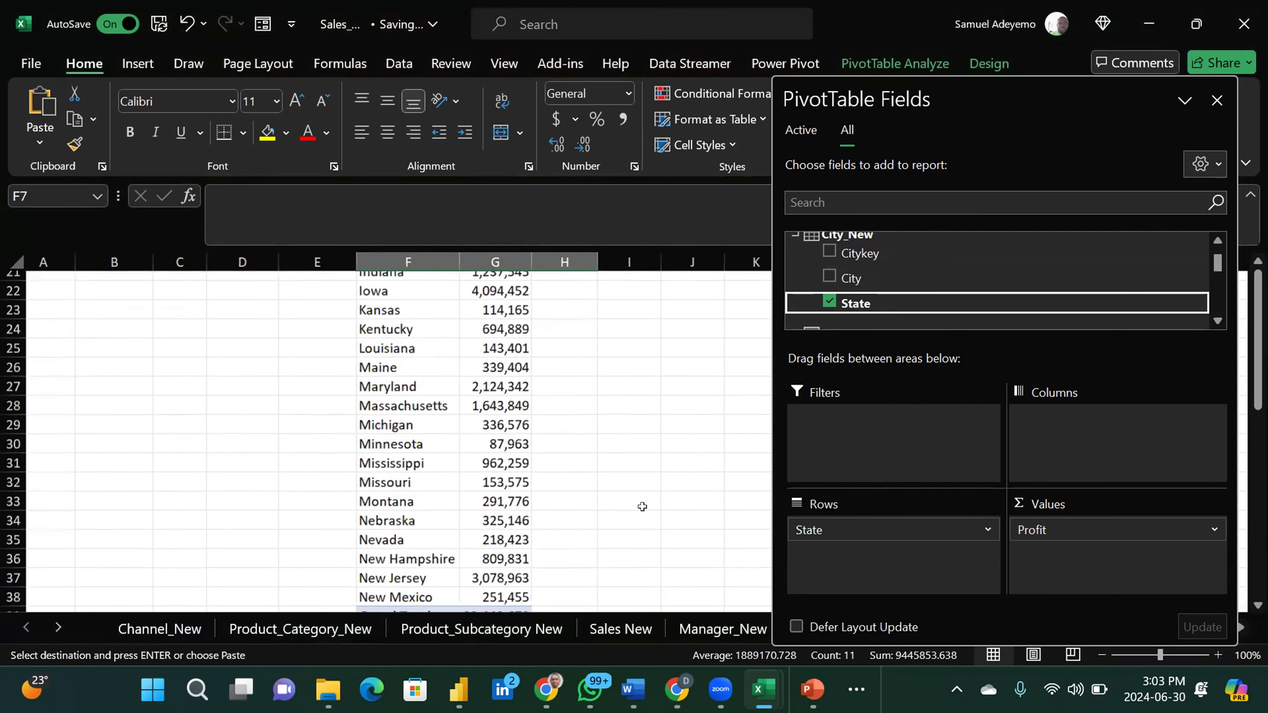
click(644, 408)
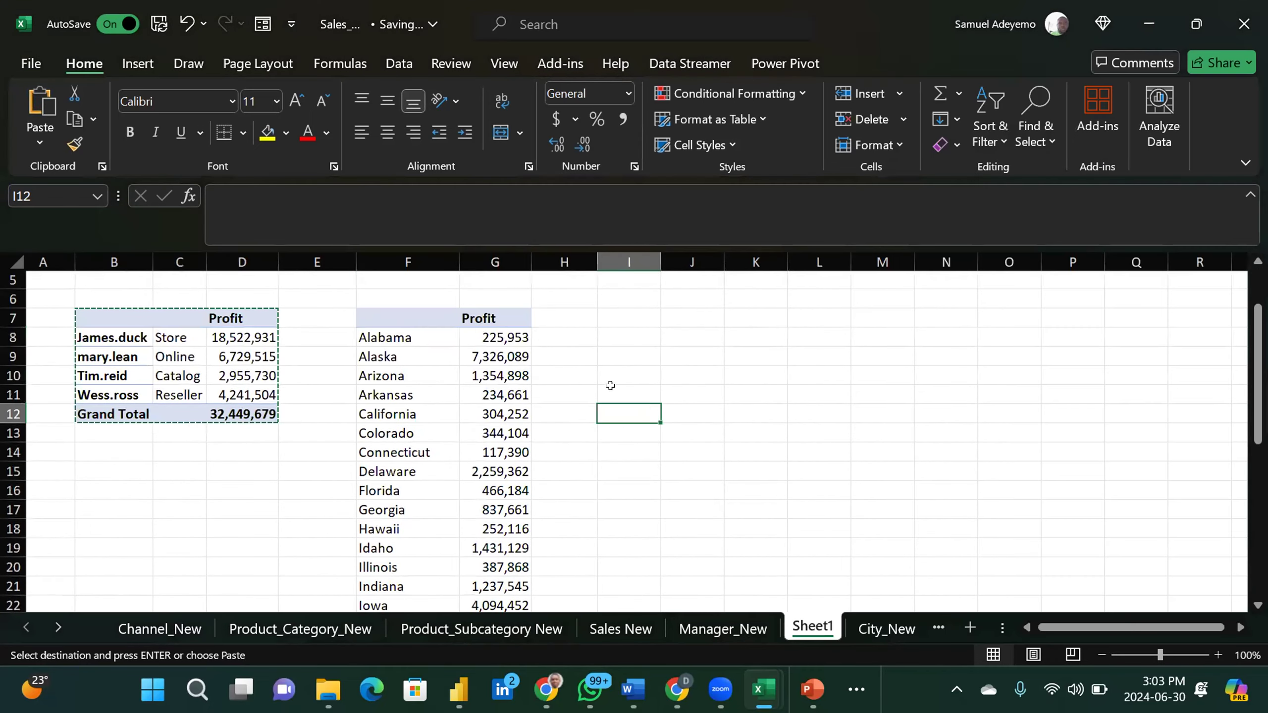
Step: Remove the Profit value and the State row field from the PivotTable at F7
click(385, 319)
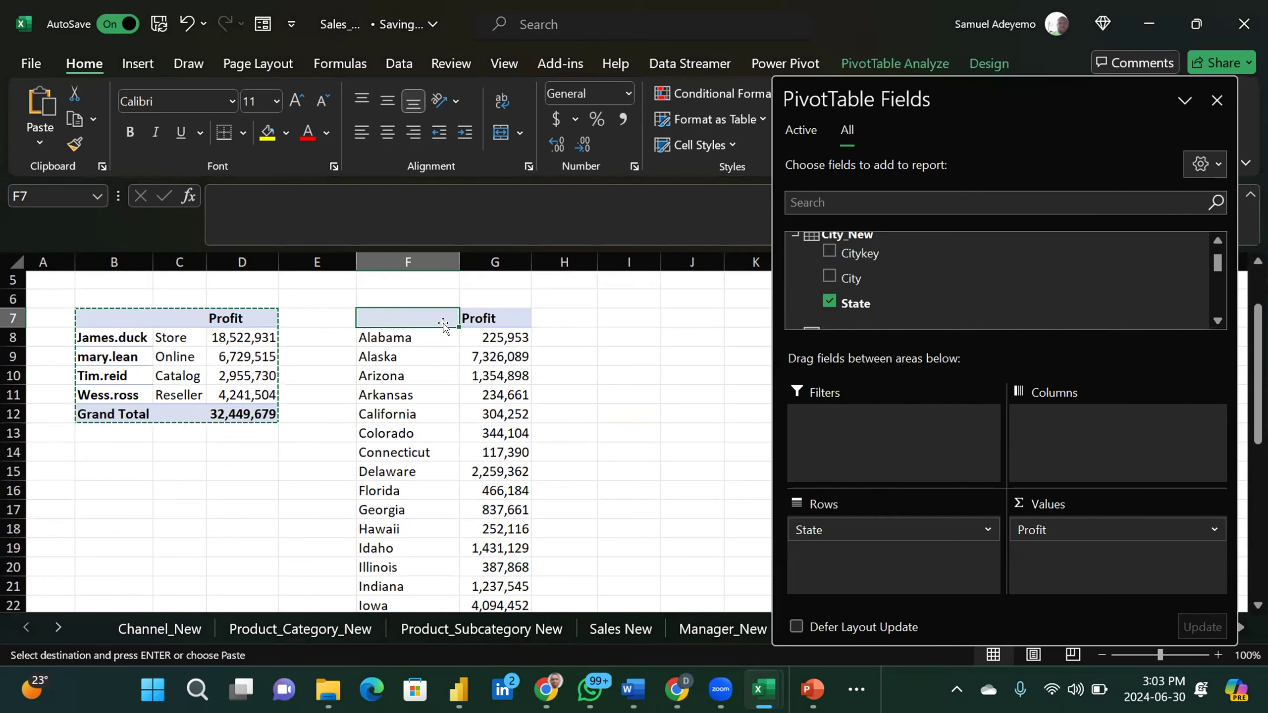
click(484, 336)
click(401, 315)
click(478, 314)
click(430, 315)
drag(432, 315, 479, 315)
scroll(399, 350, up, 2)
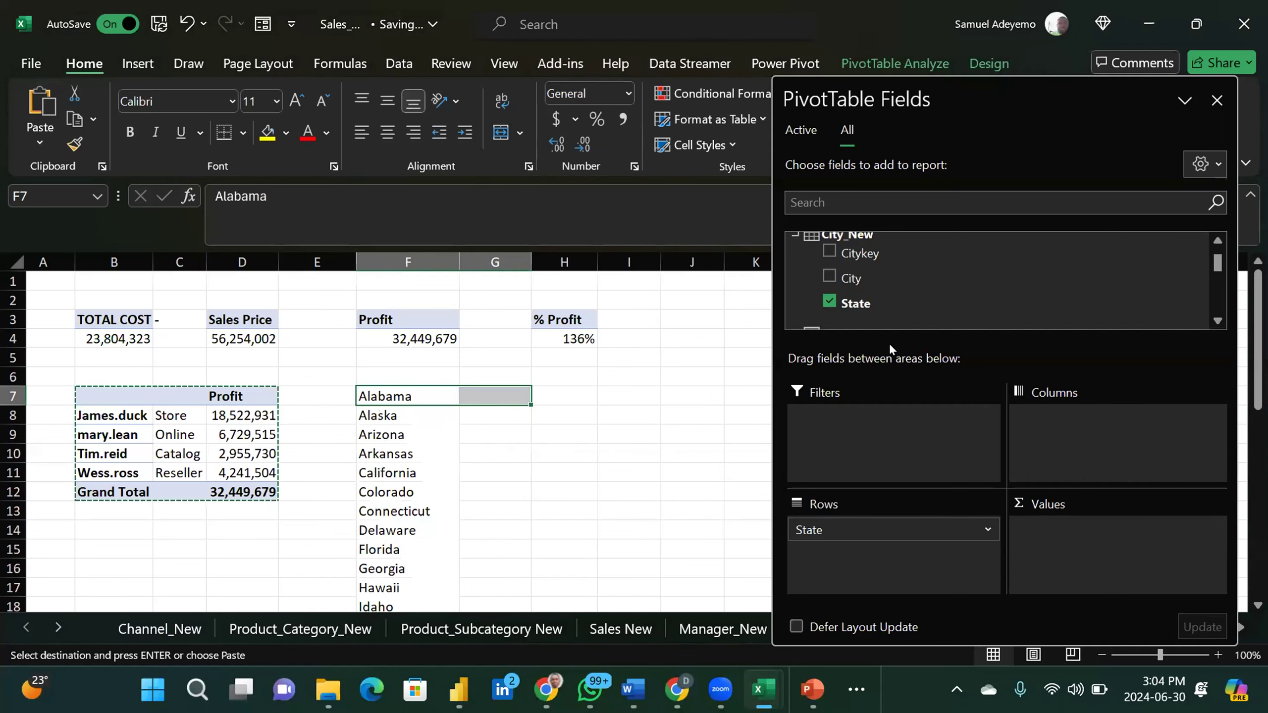
click(422, 380)
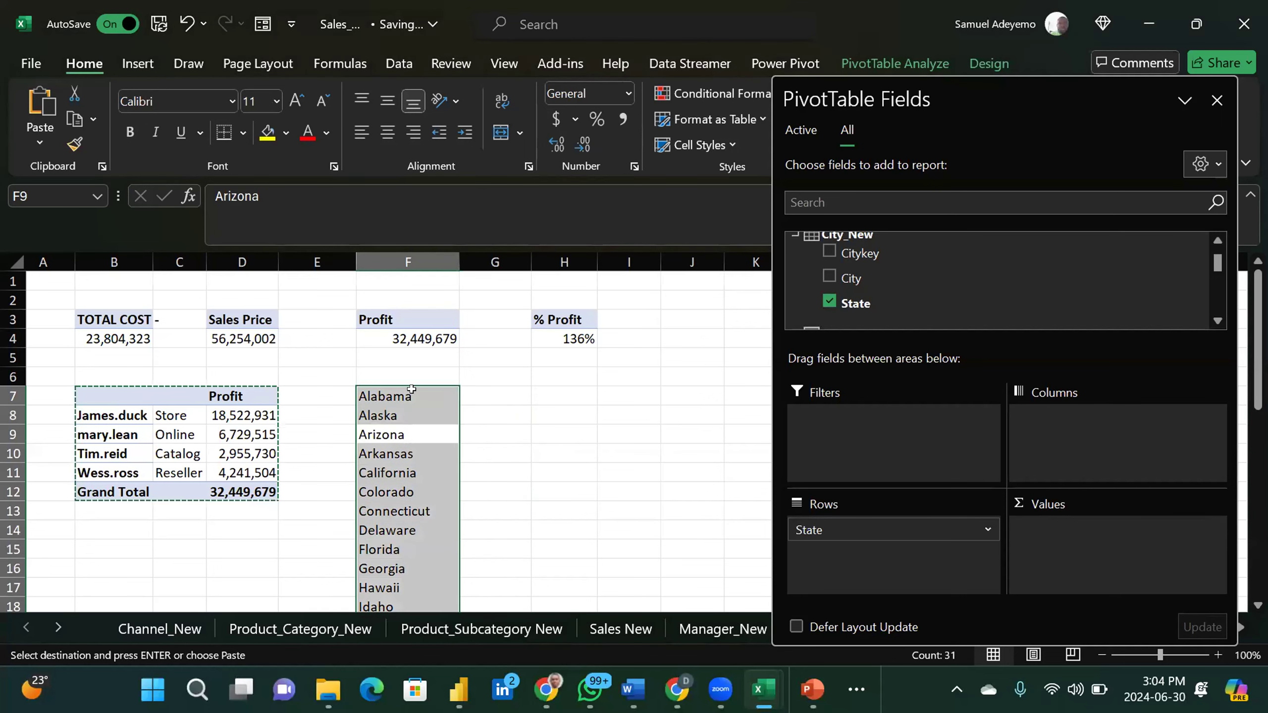
drag(870, 530, 672, 472)
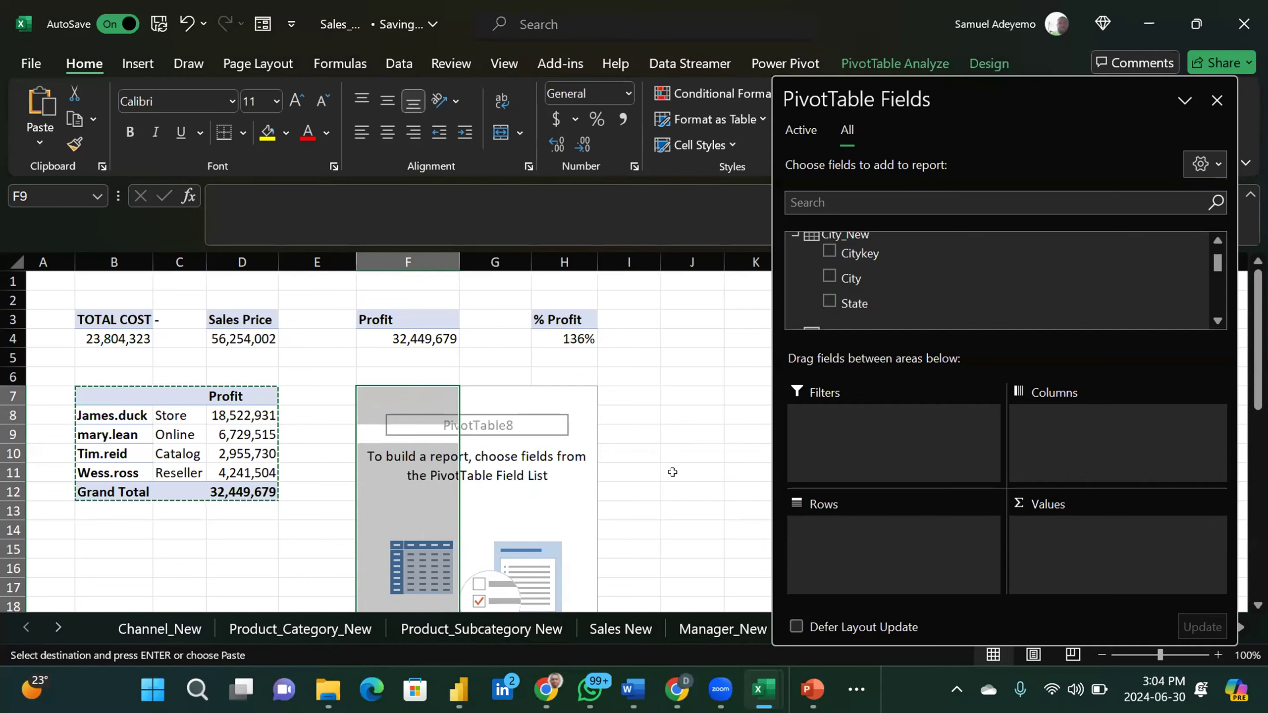
click(395, 386)
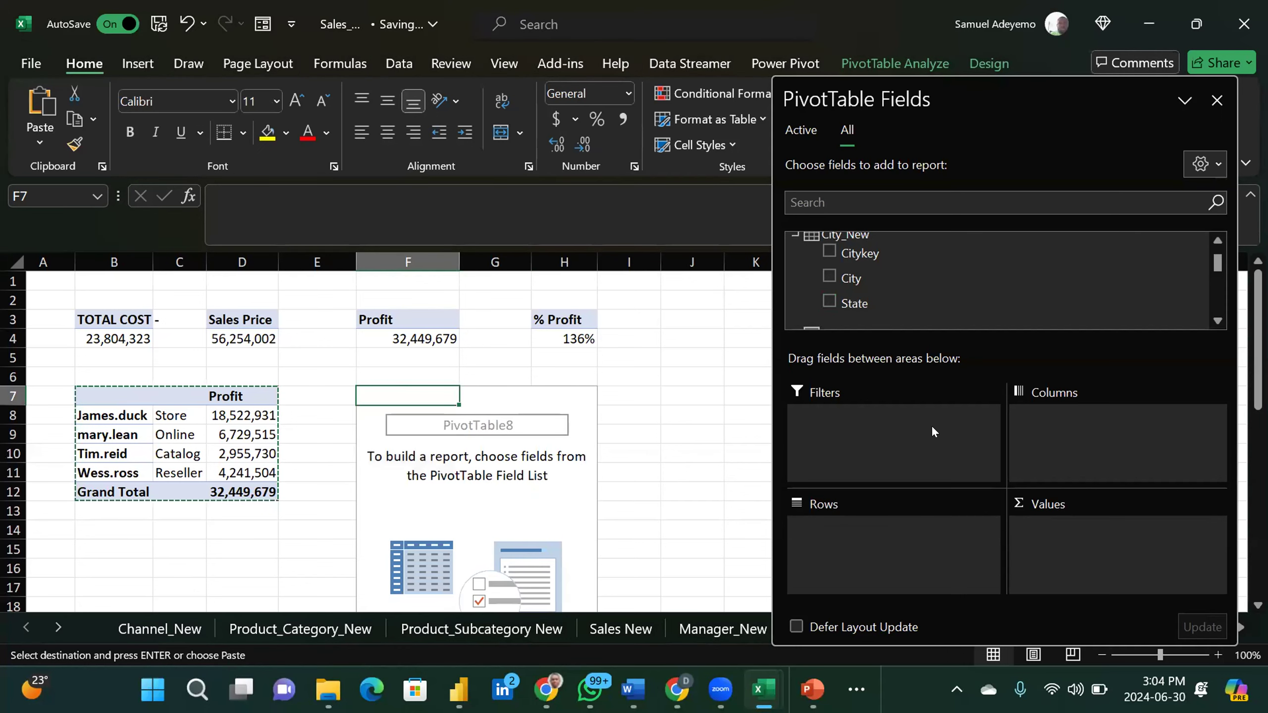
Step: Rebuild the empty PivotTable at F7 with State in the rows and the Profit measure in the values
drag(947, 337, 859, 548)
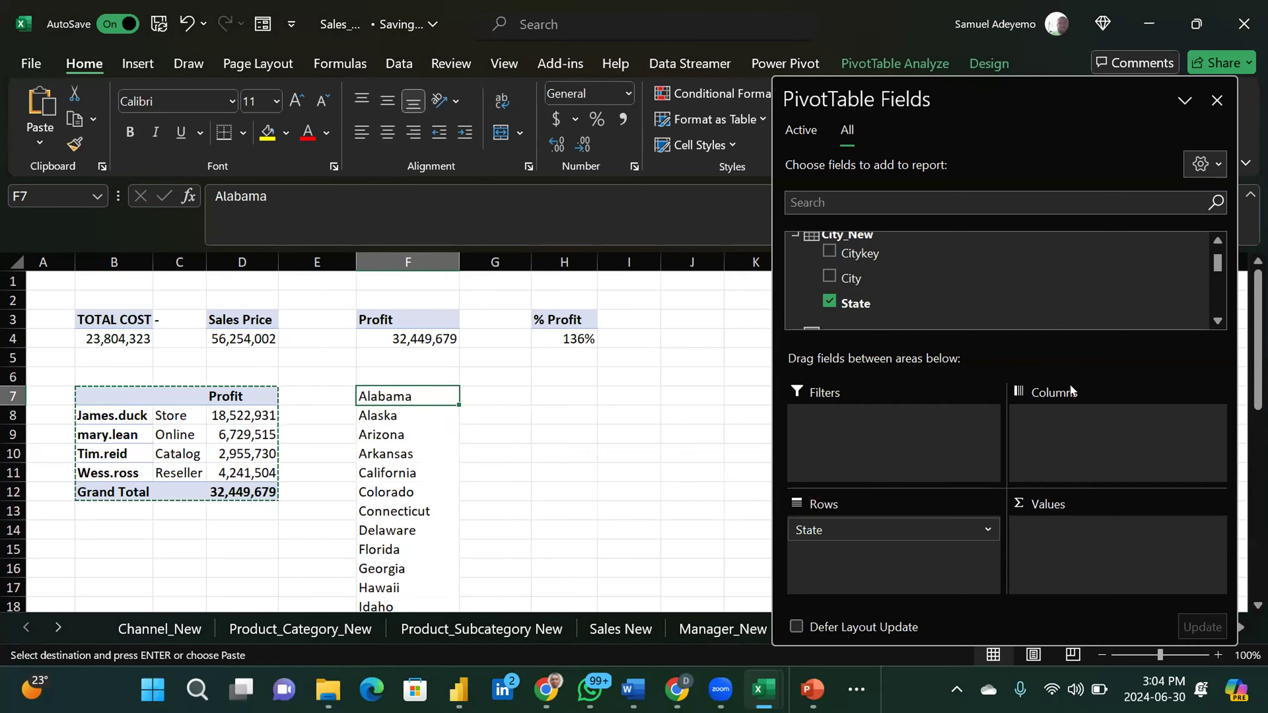
click(1219, 321)
click(1219, 321)
click(1218, 321)
click(1218, 321)
click(1219, 321)
click(1218, 321)
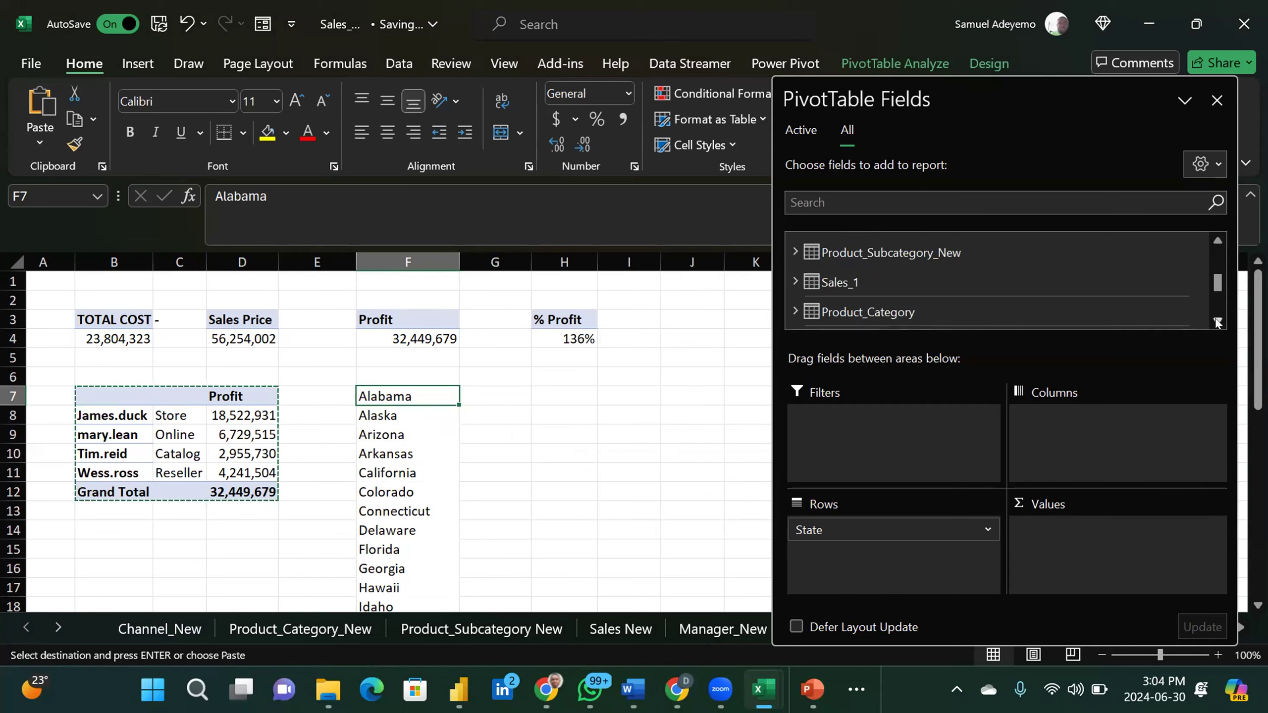
click(796, 279)
click(1219, 321)
click(1219, 321)
click(1218, 321)
click(1218, 321)
click(1218, 321)
click(1219, 322)
click(1218, 322)
click(1219, 321)
click(1218, 322)
click(1218, 322)
drag(955, 286, 1089, 540)
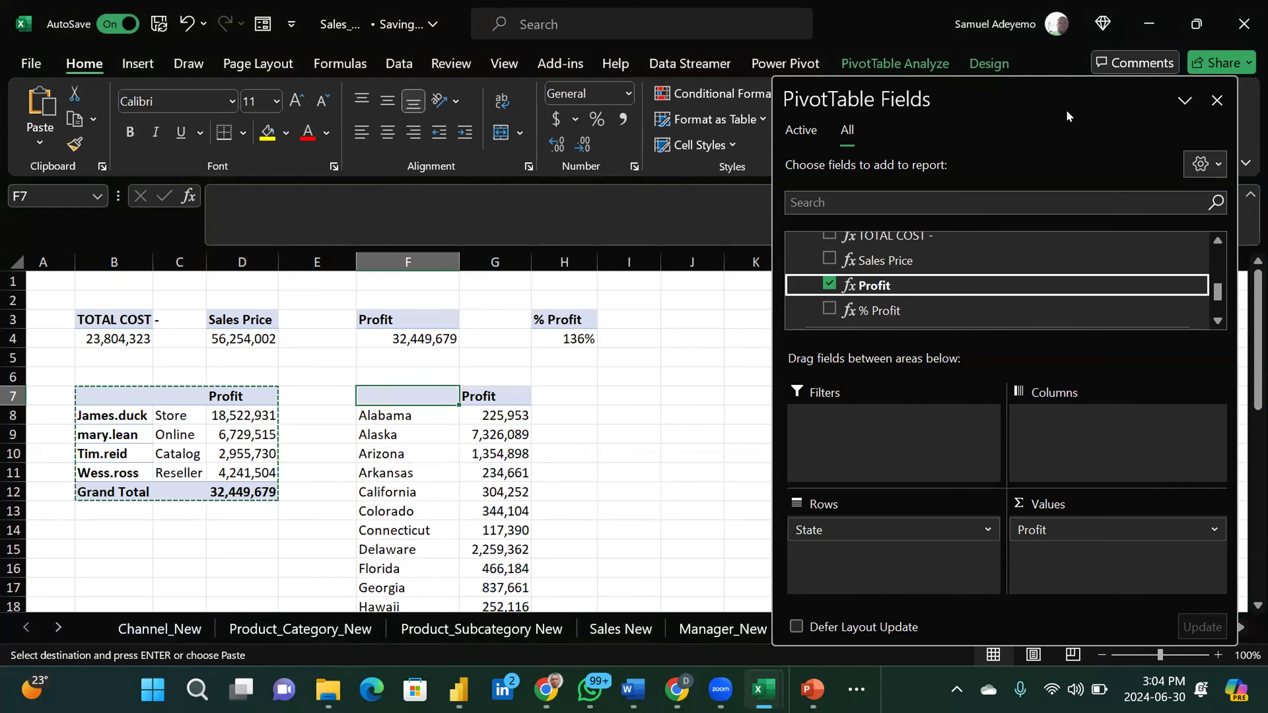
Step: Show field headers on the State PivotTable at F7 and the manager and channel PivotTable at B7
drag(1048, 102, 1010, 223)
click(901, 68)
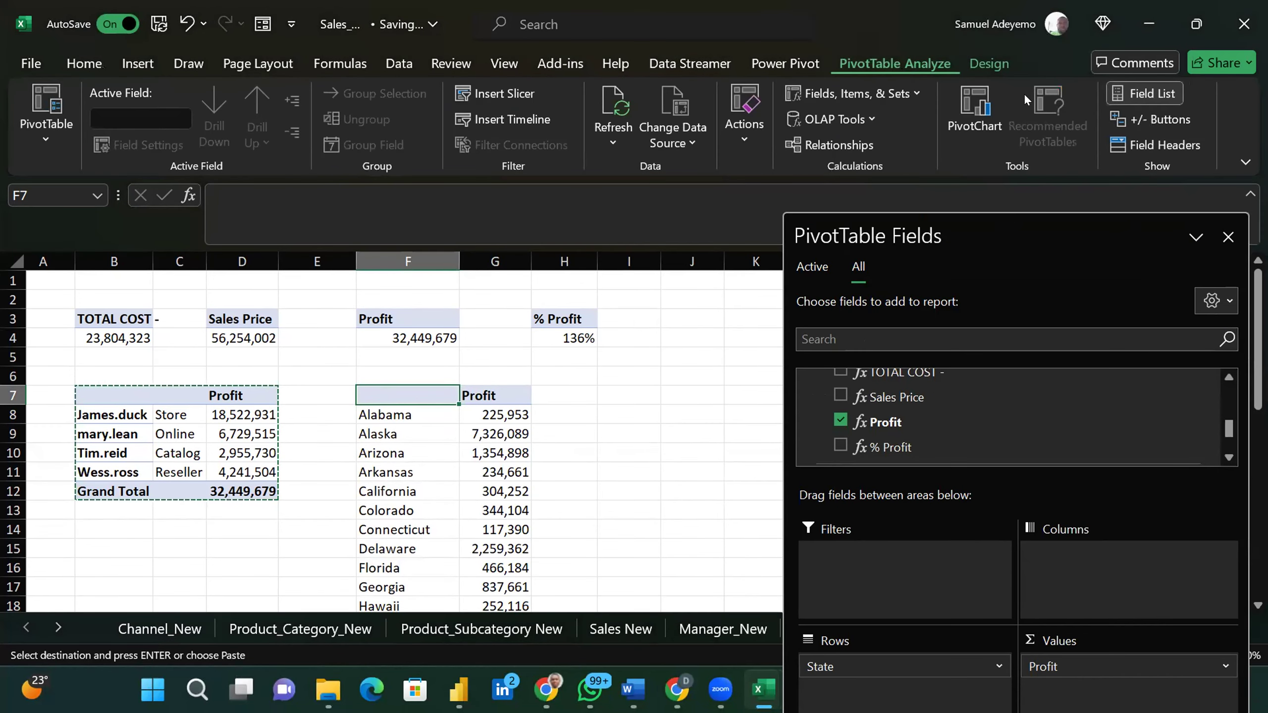
click(1163, 145)
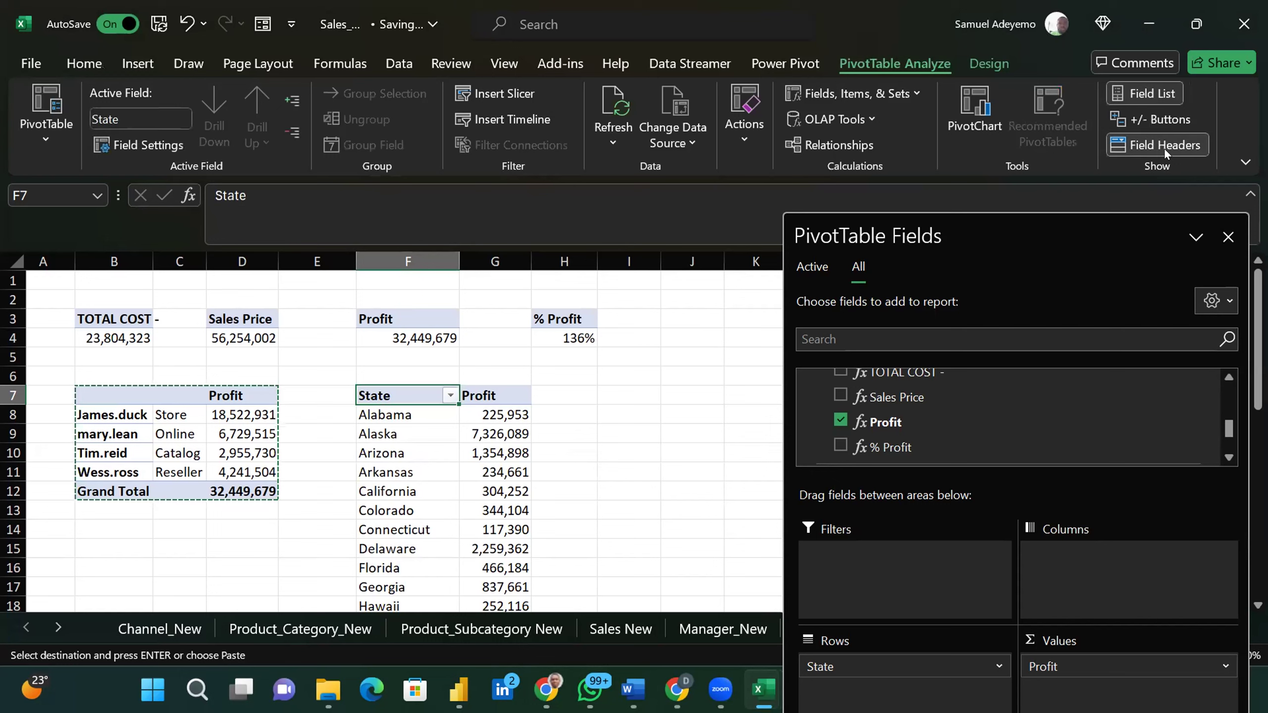
click(135, 390)
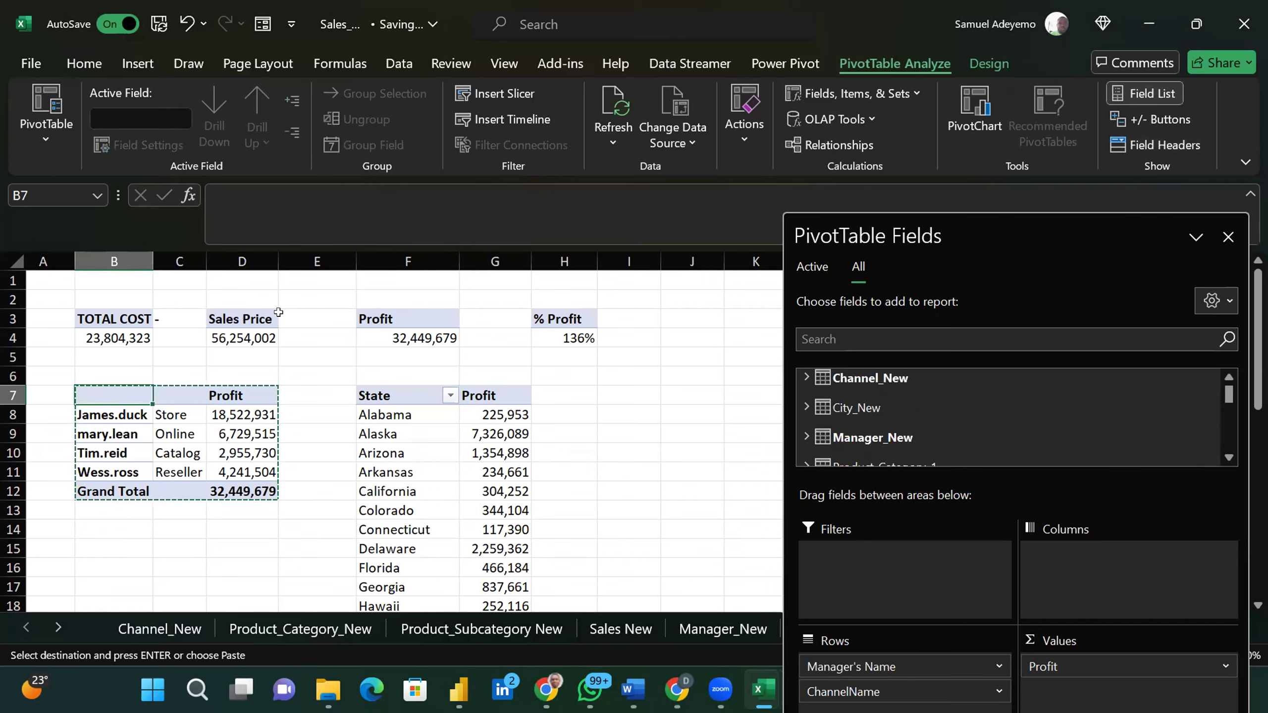
click(1142, 145)
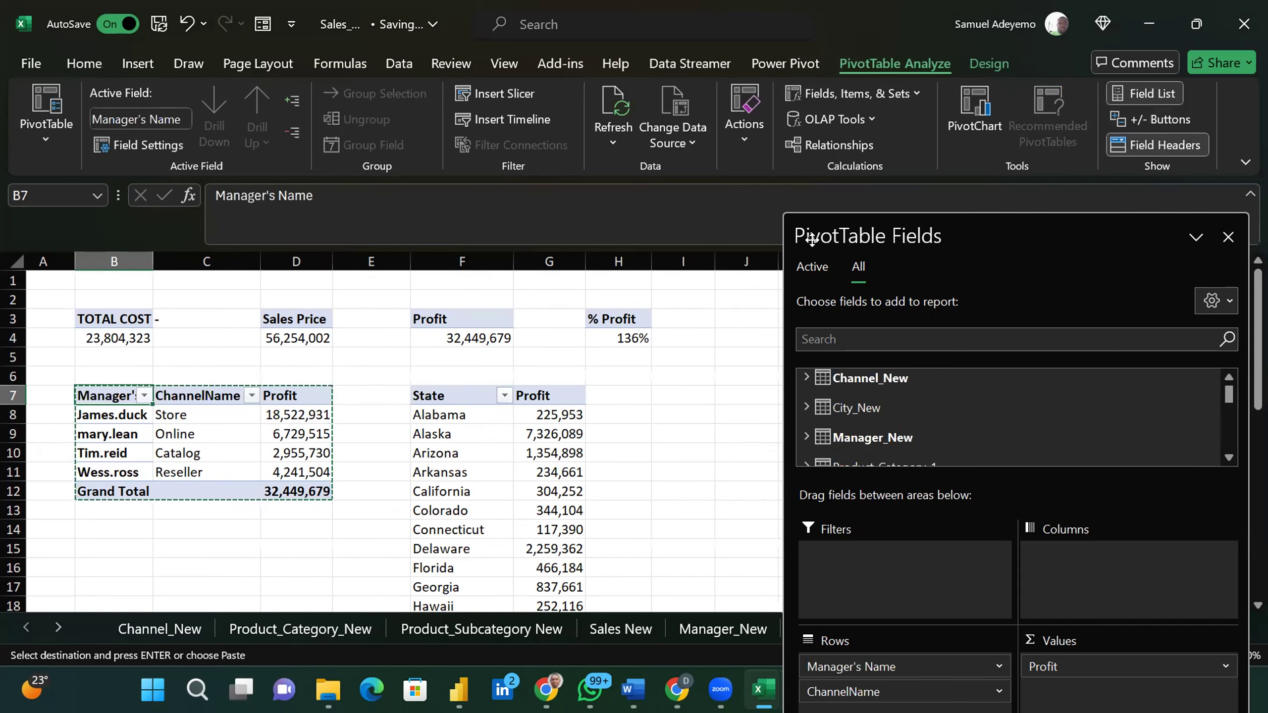
Step: Turn on field headers for the % Profit, Profit, Sales Price and TOTAL COST - PivotTables in row 3
click(610, 315)
click(1163, 150)
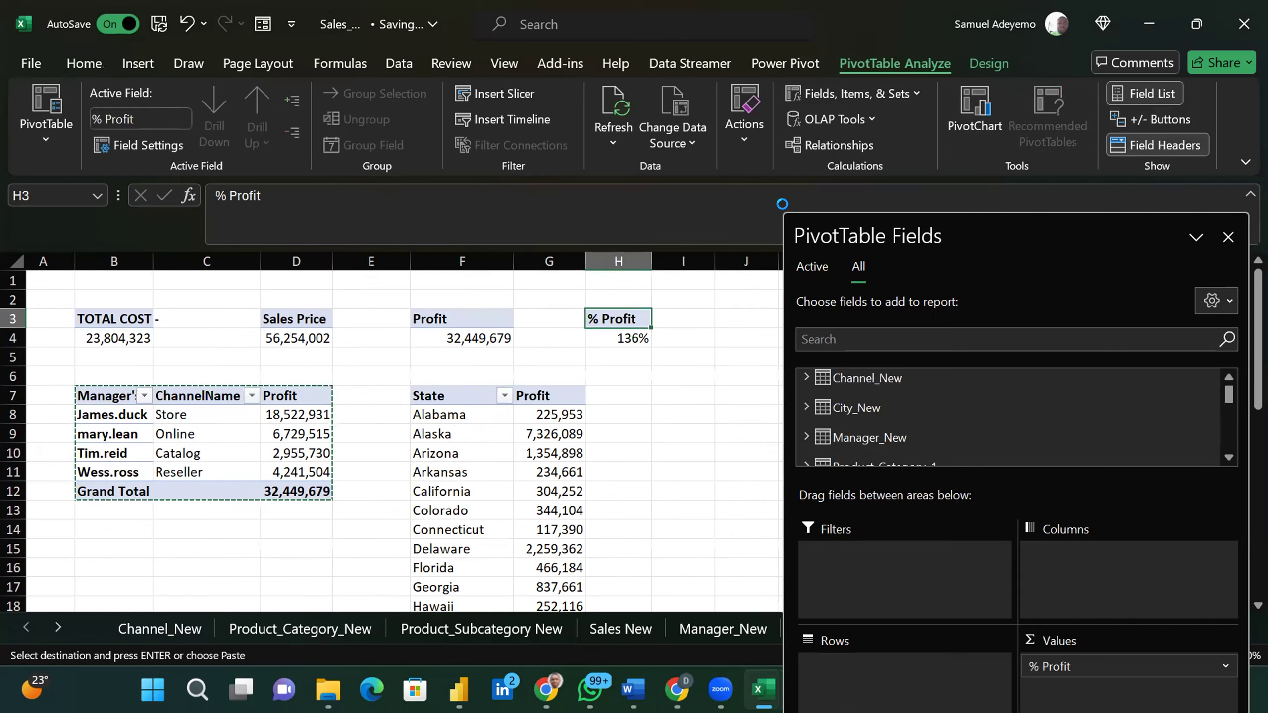
click(451, 320)
click(1159, 145)
click(293, 317)
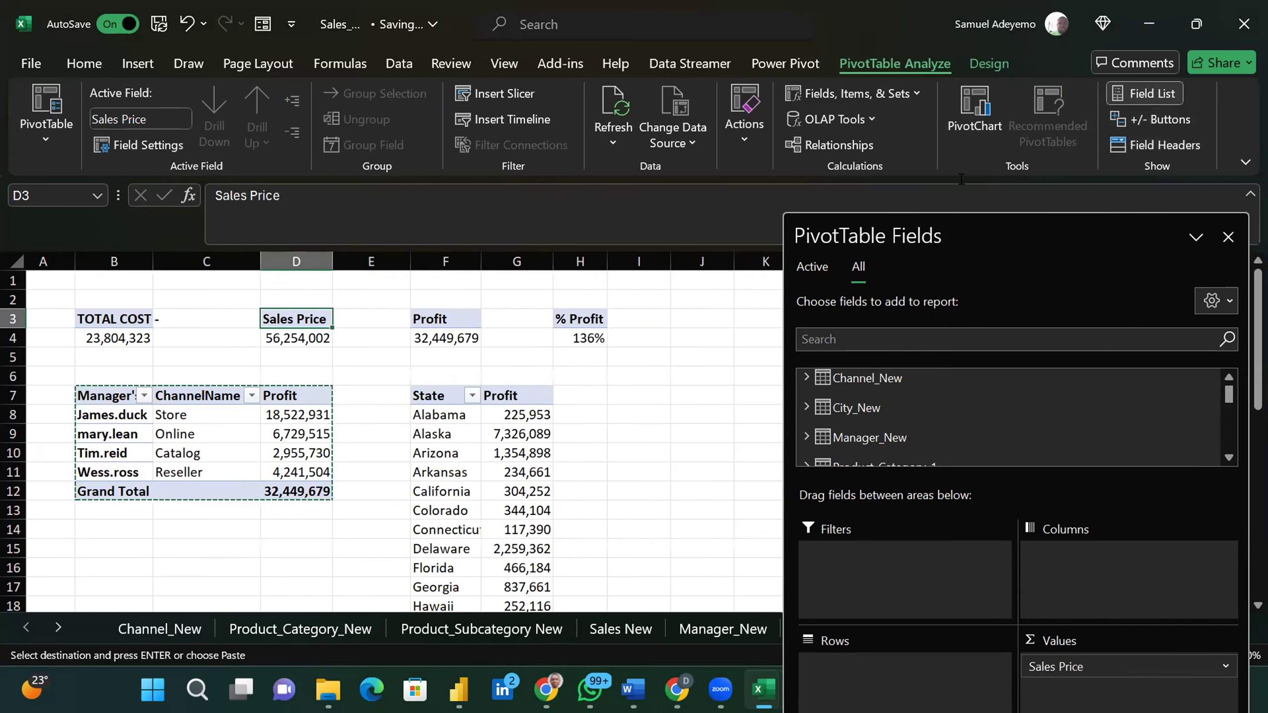
click(1147, 144)
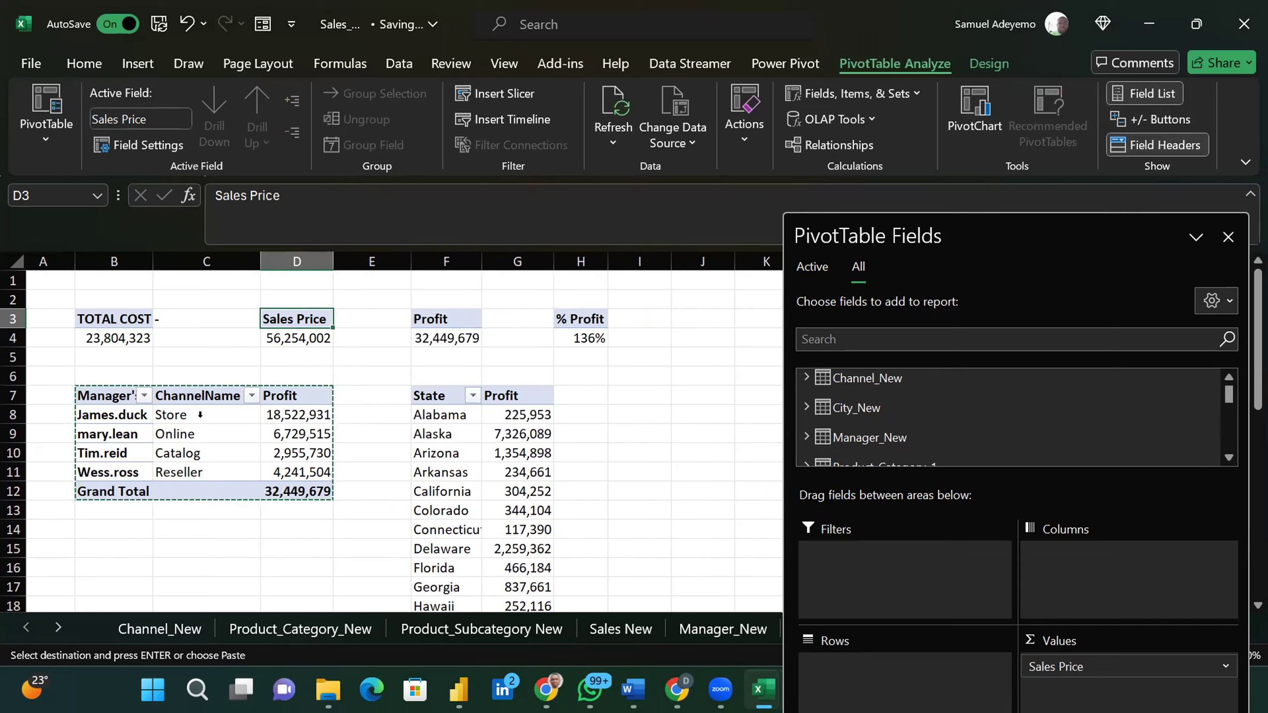
click(102, 321)
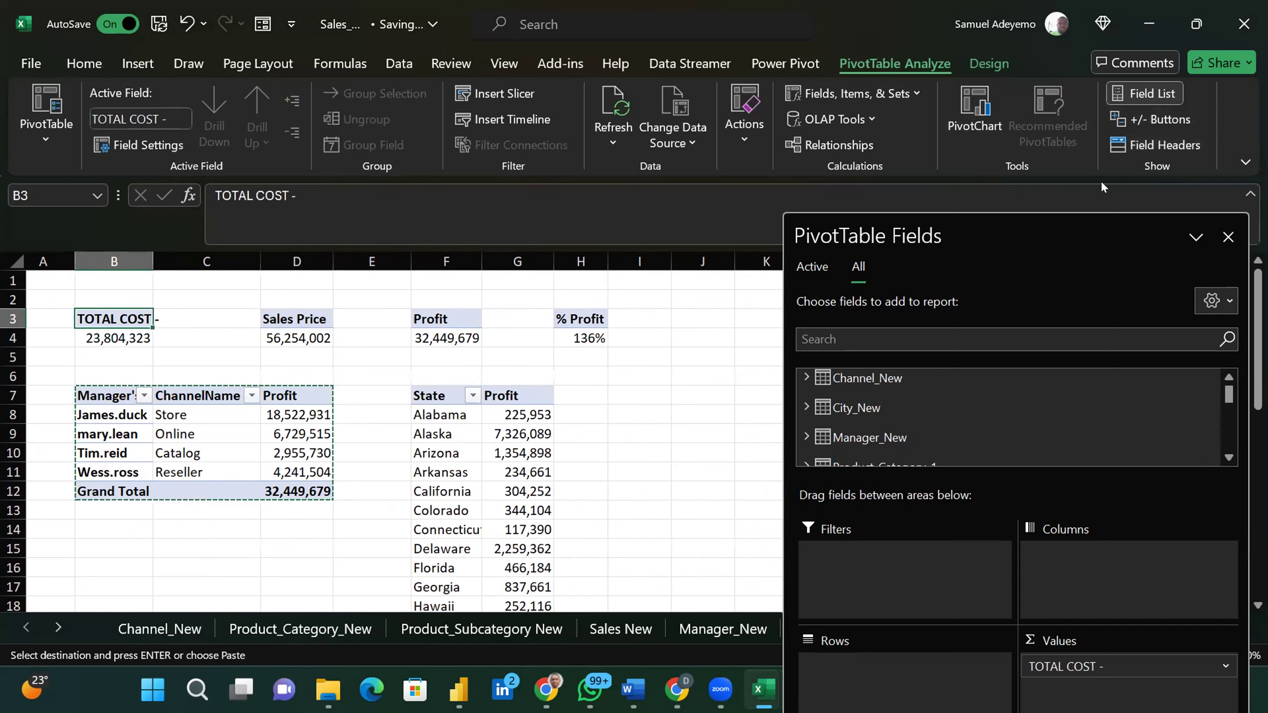
click(1144, 150)
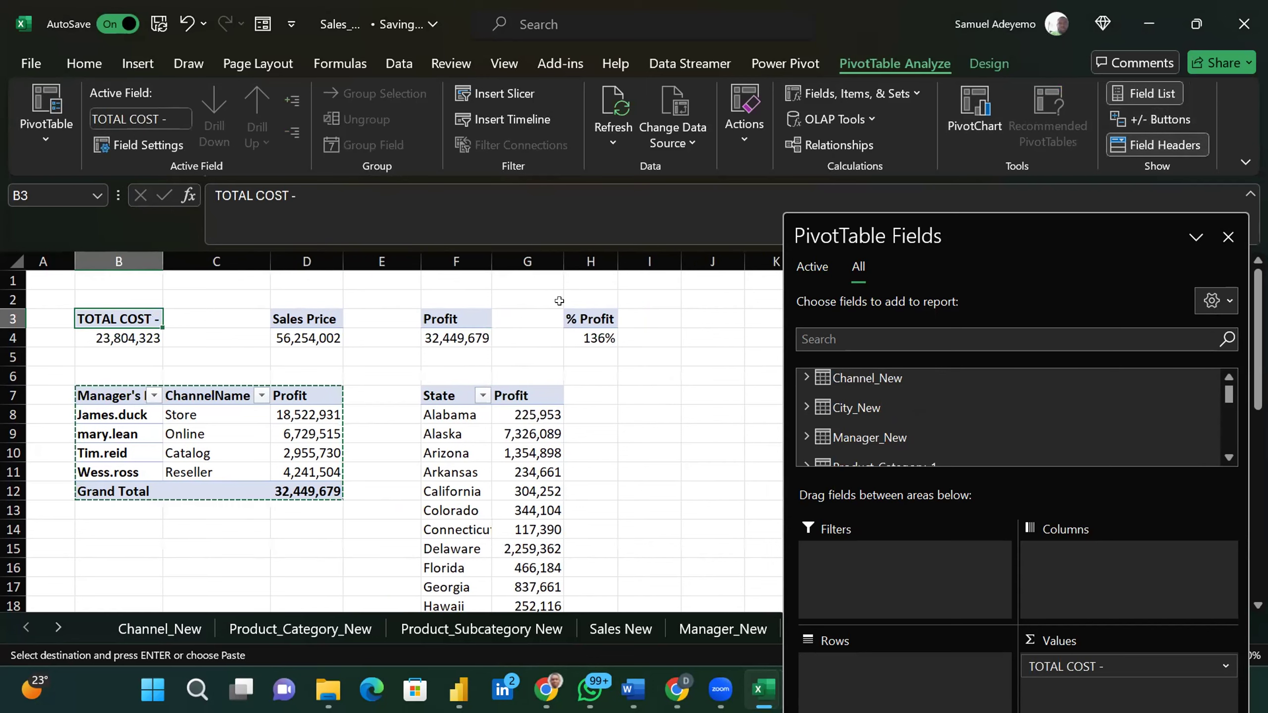
Step: Filter the State PivotTable at F7 to the top 5 items by Profit
click(442, 391)
scroll(629, 492, down, 8)
scroll(629, 492, up, 8)
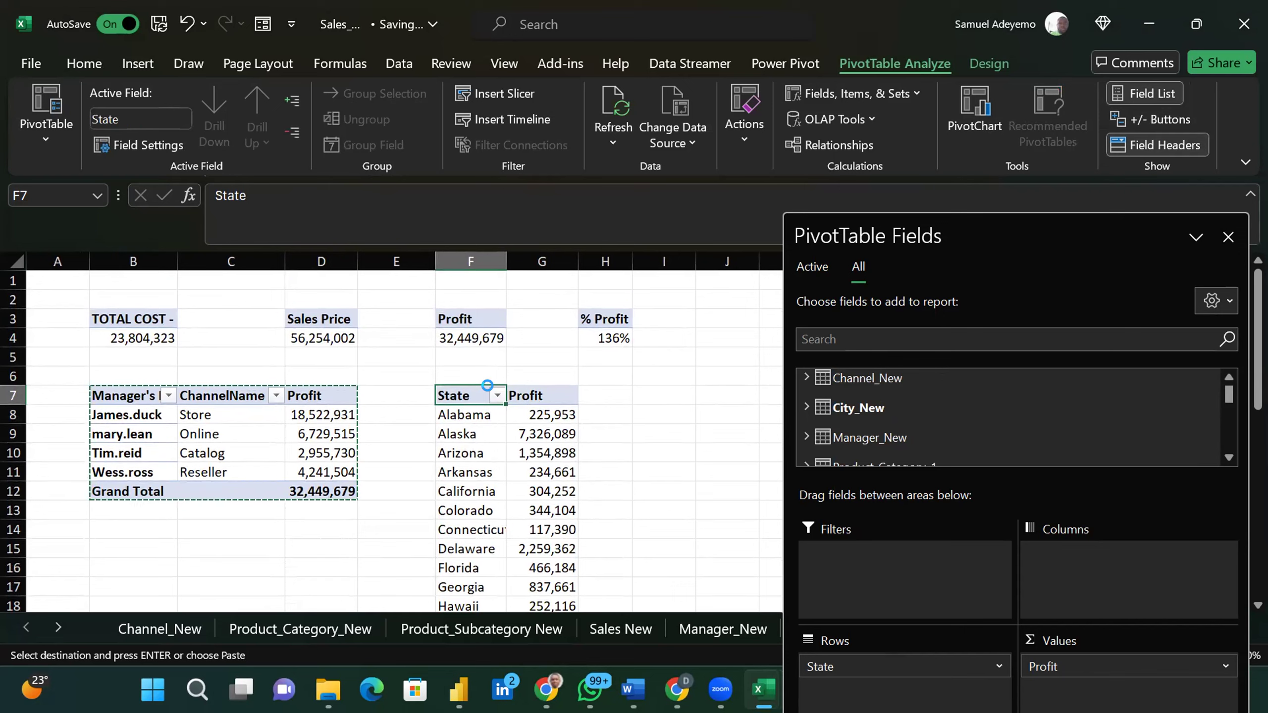
click(496, 396)
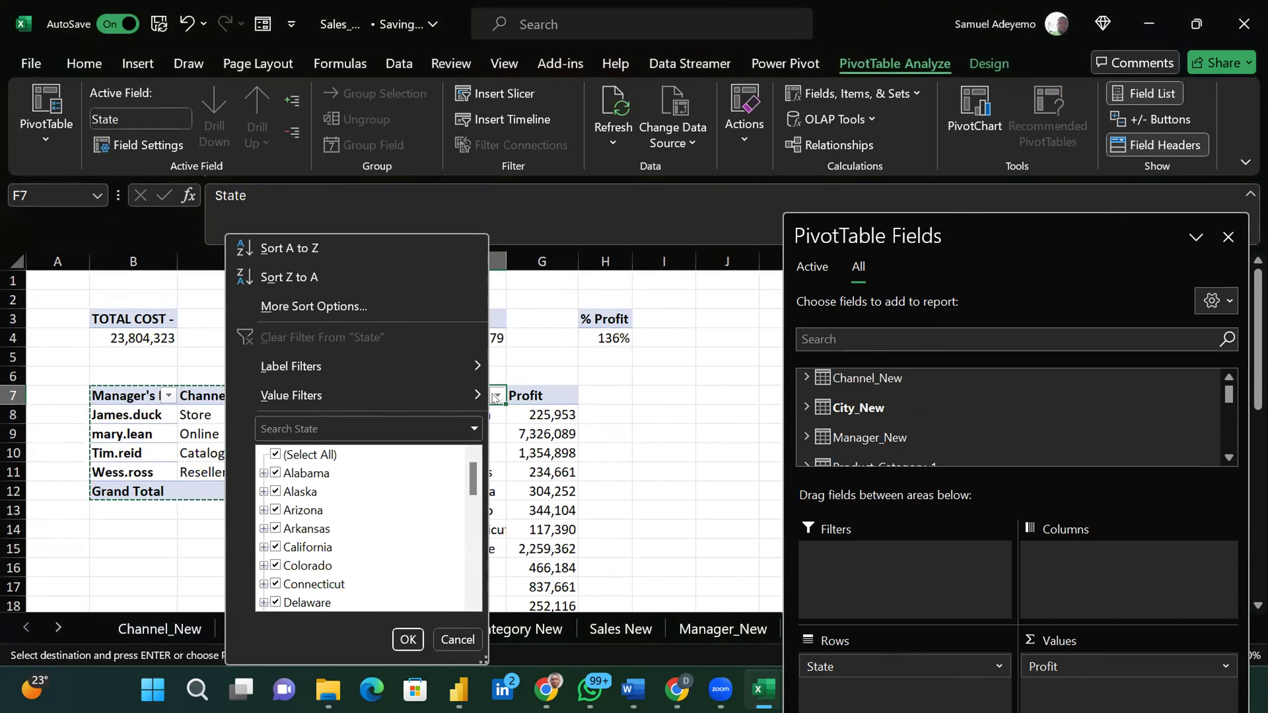
mouse_move(450, 396)
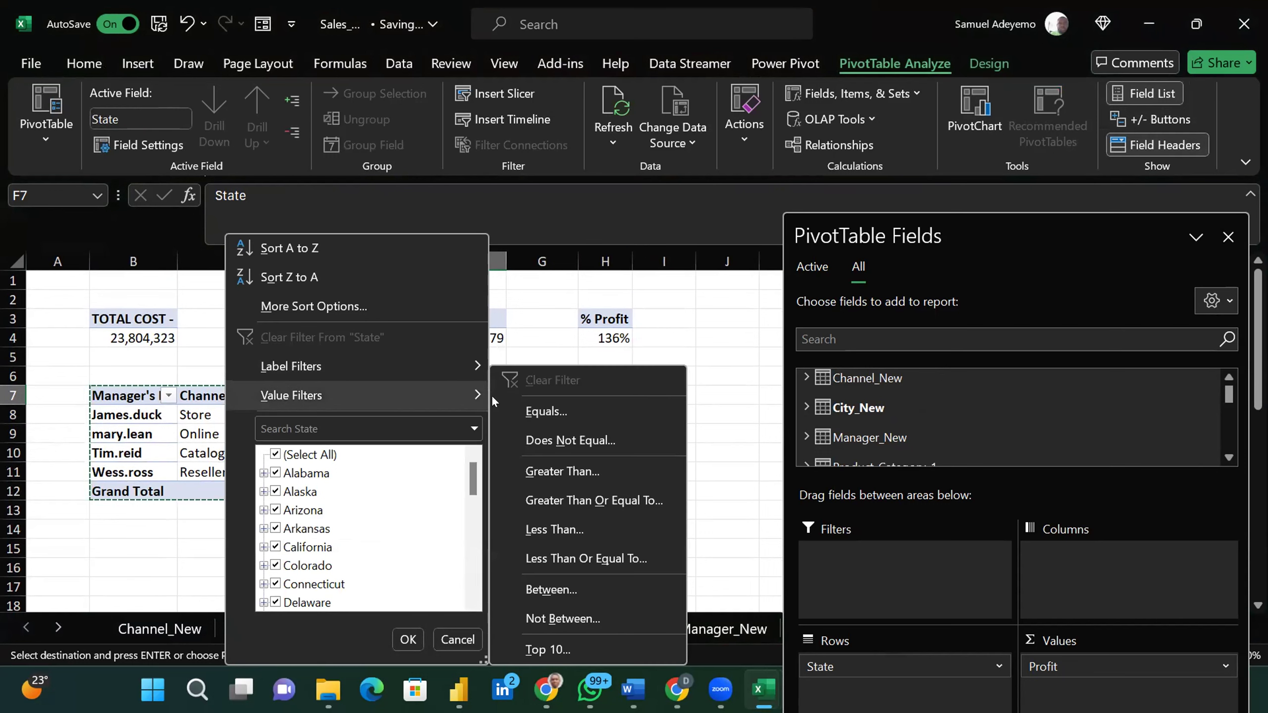
click(553, 649)
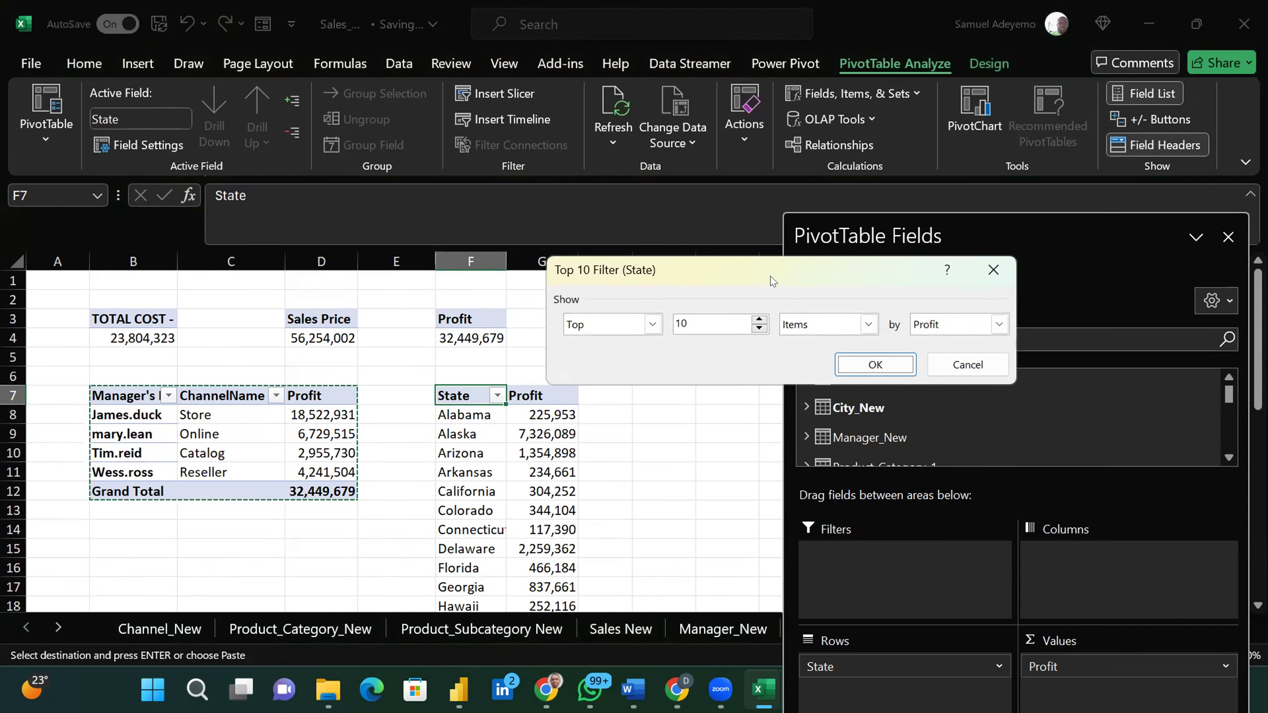
click(706, 318)
text(5)
click(870, 324)
click(785, 345)
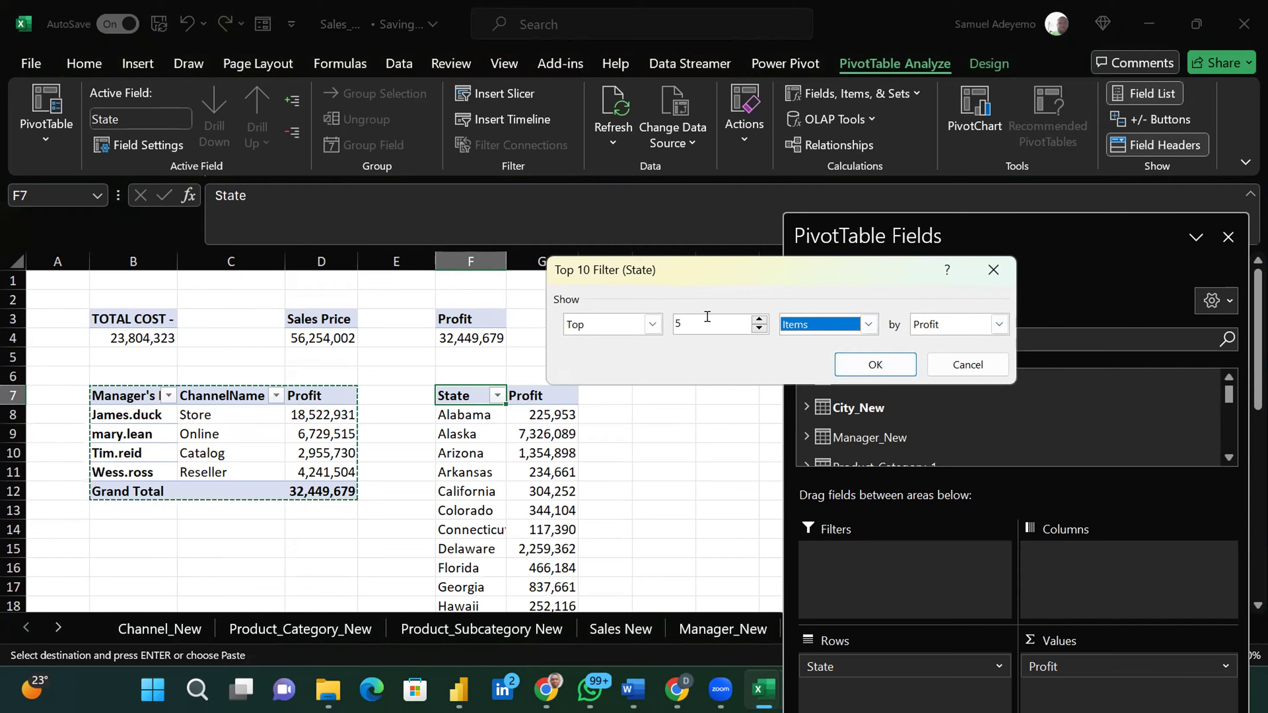
click(875, 364)
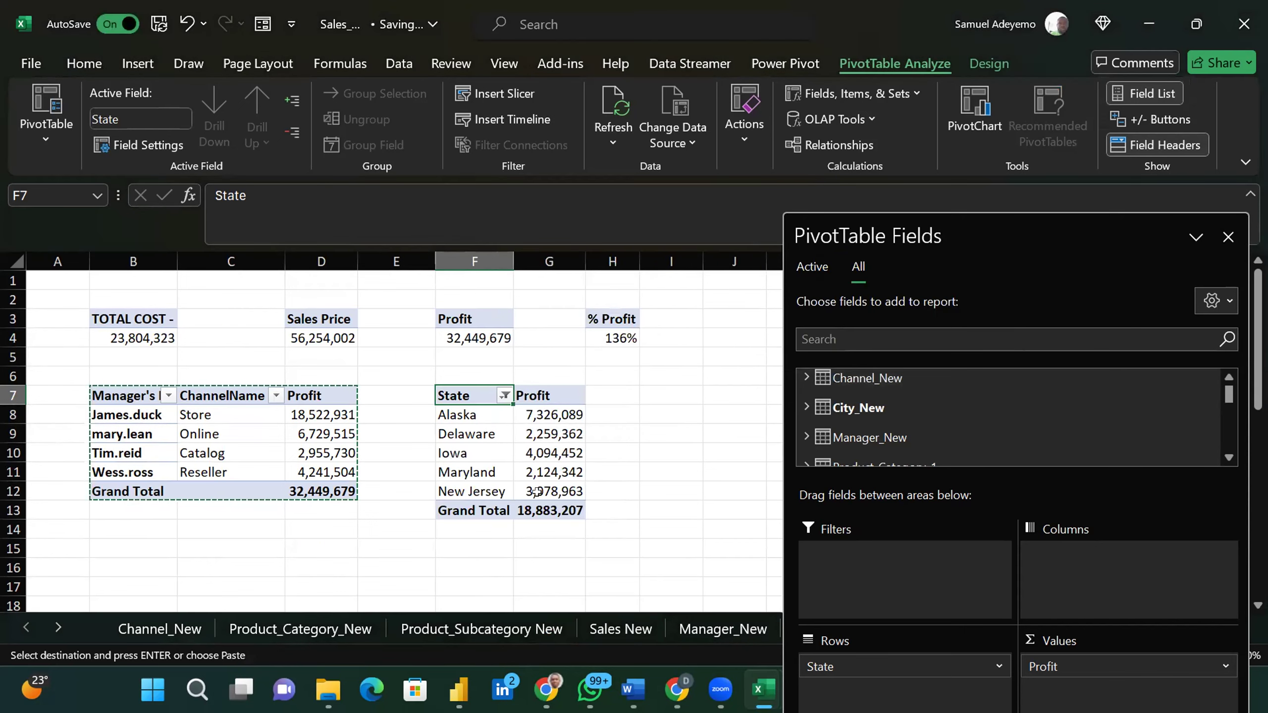
Step: Sort the states in the PivotTable at F7 in descending order by Profit
click(504, 397)
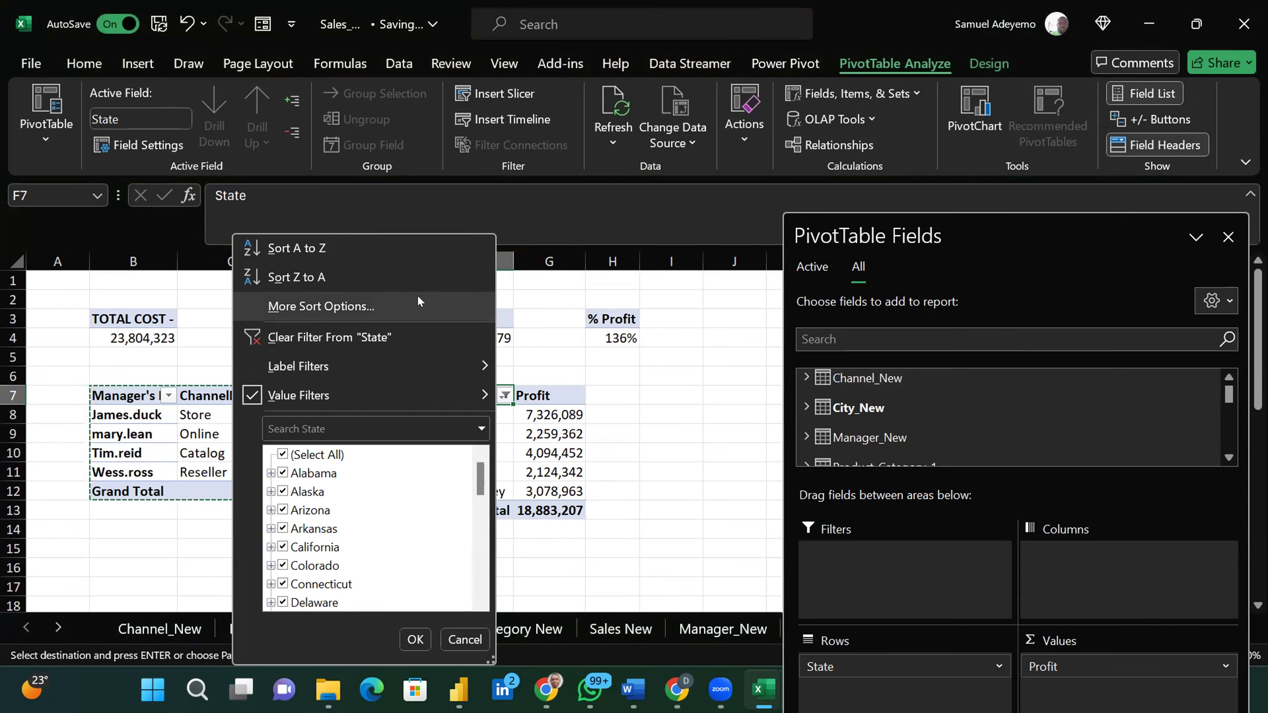
click(353, 307)
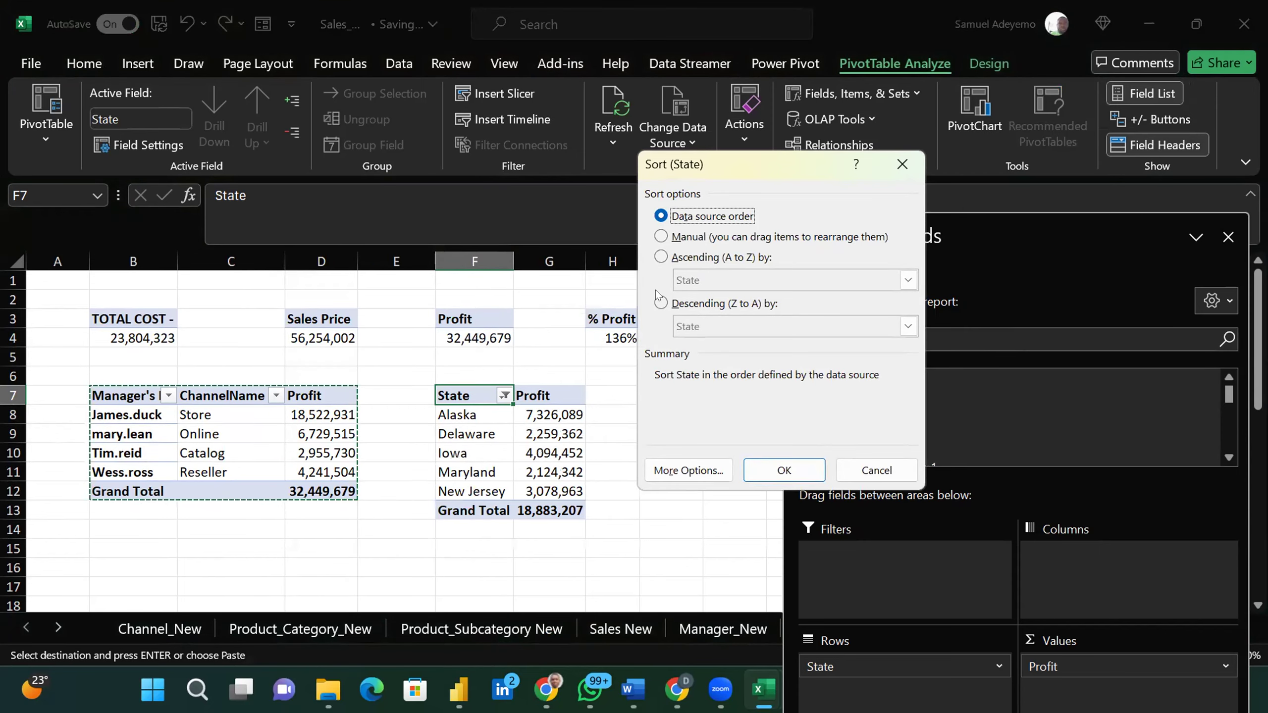
click(660, 303)
click(720, 328)
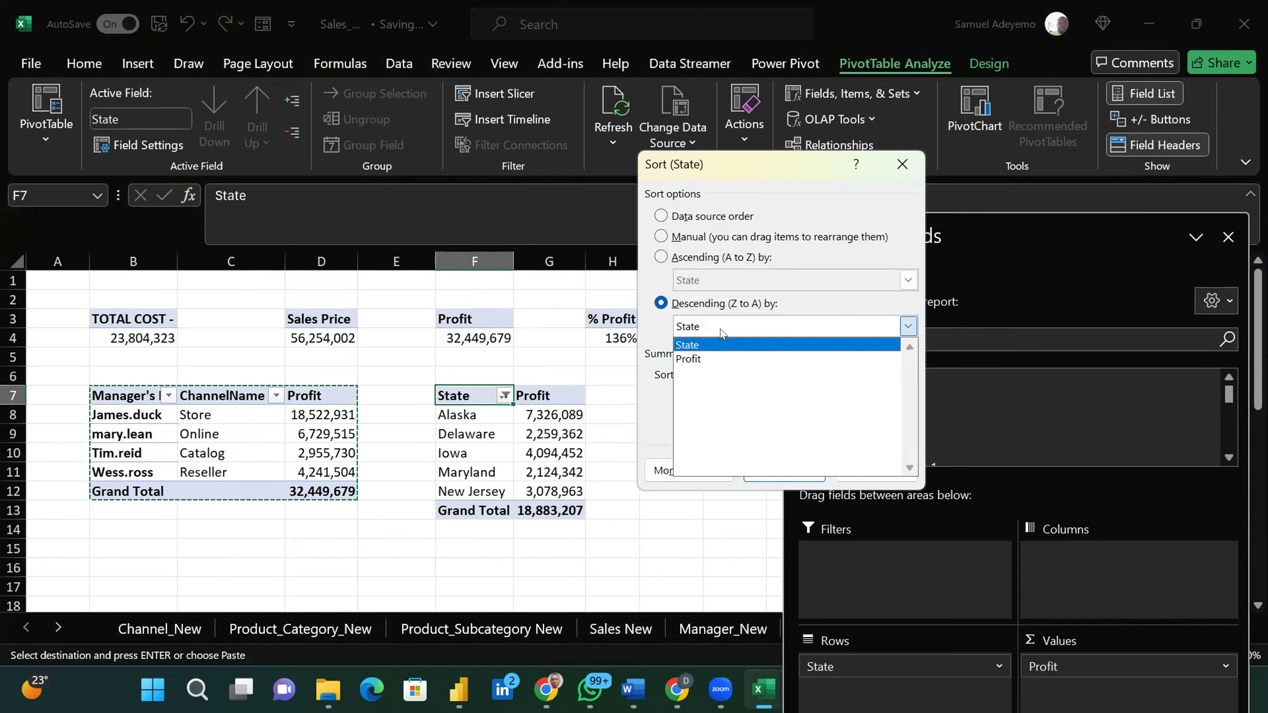
click(704, 361)
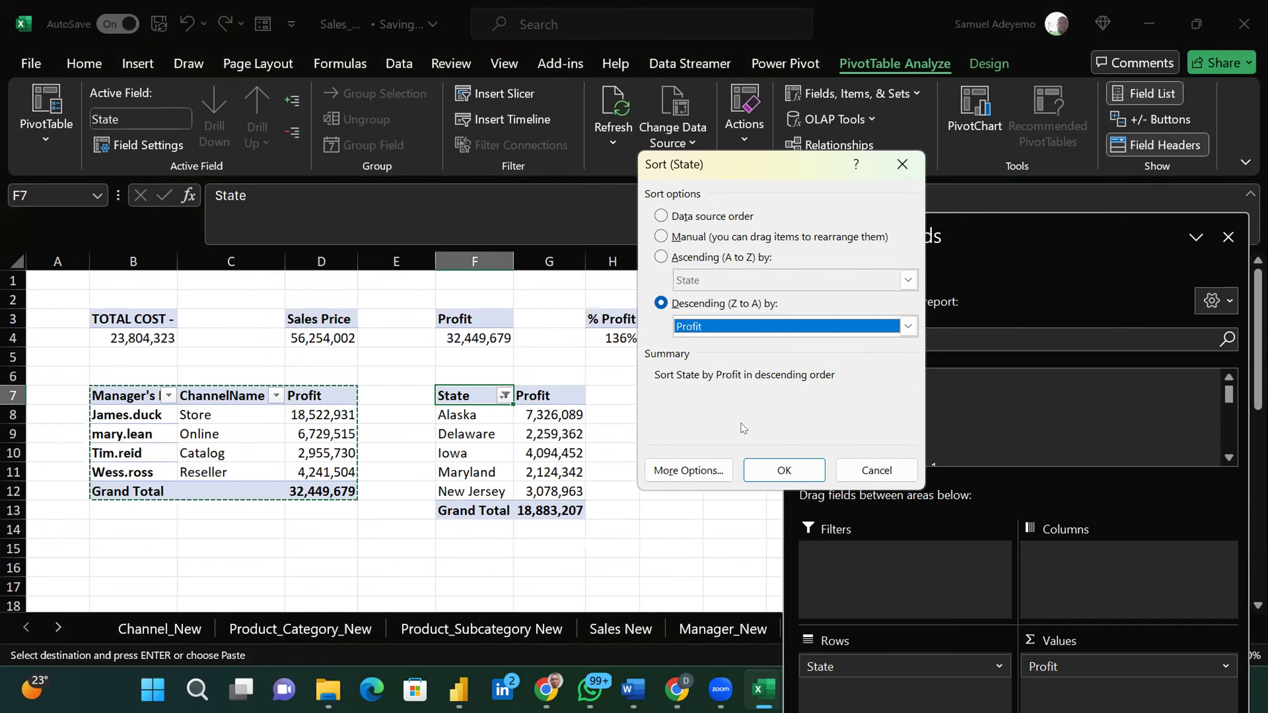
click(769, 470)
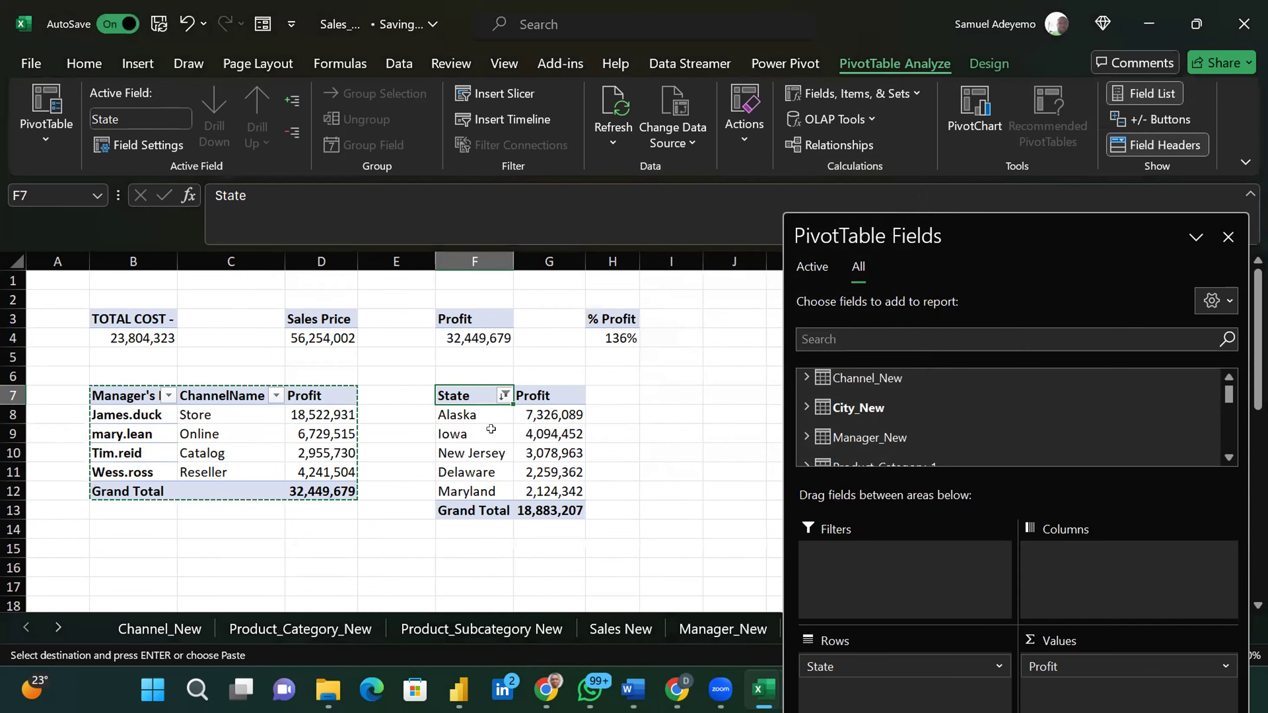
drag(470, 412, 480, 472)
click(659, 430)
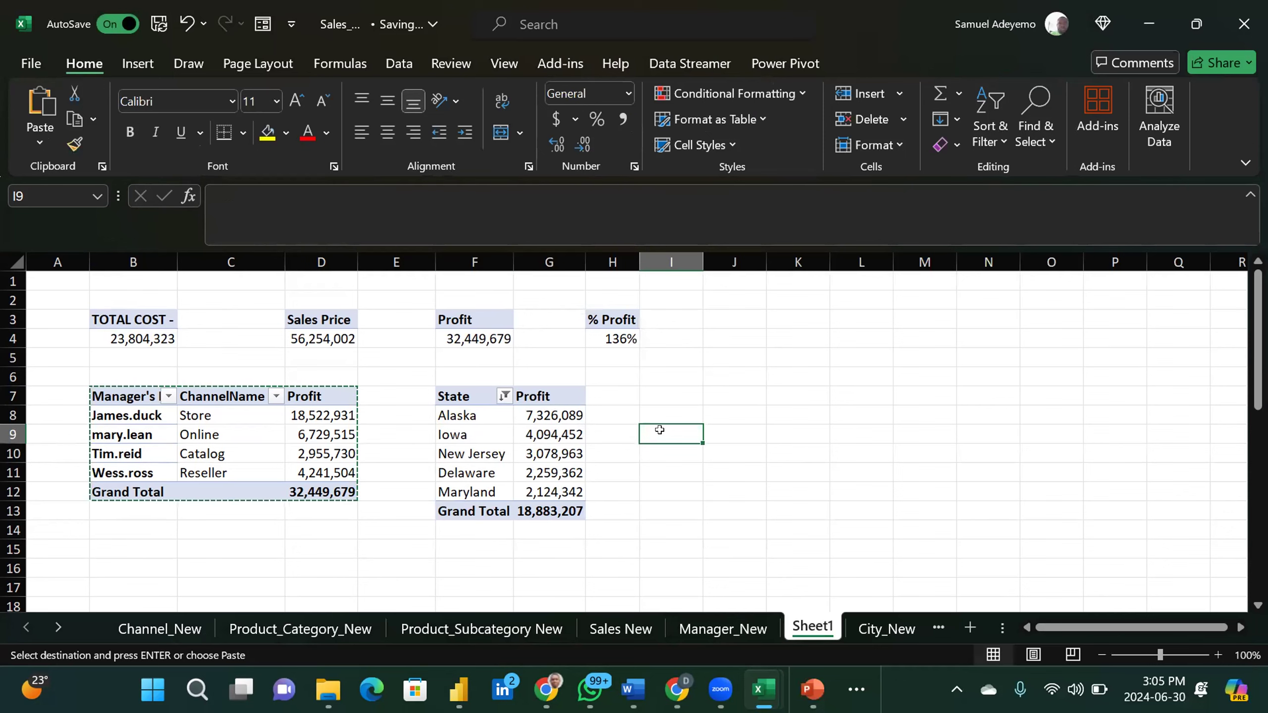
click(538, 427)
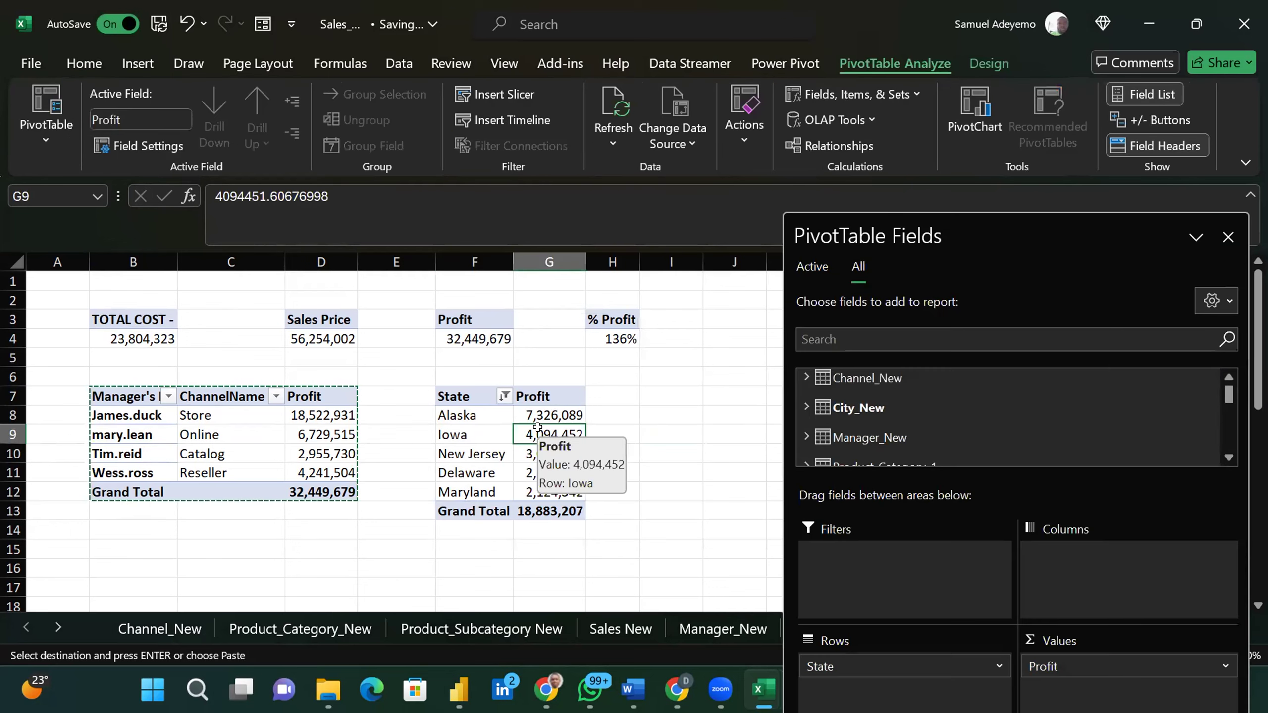
click(463, 396)
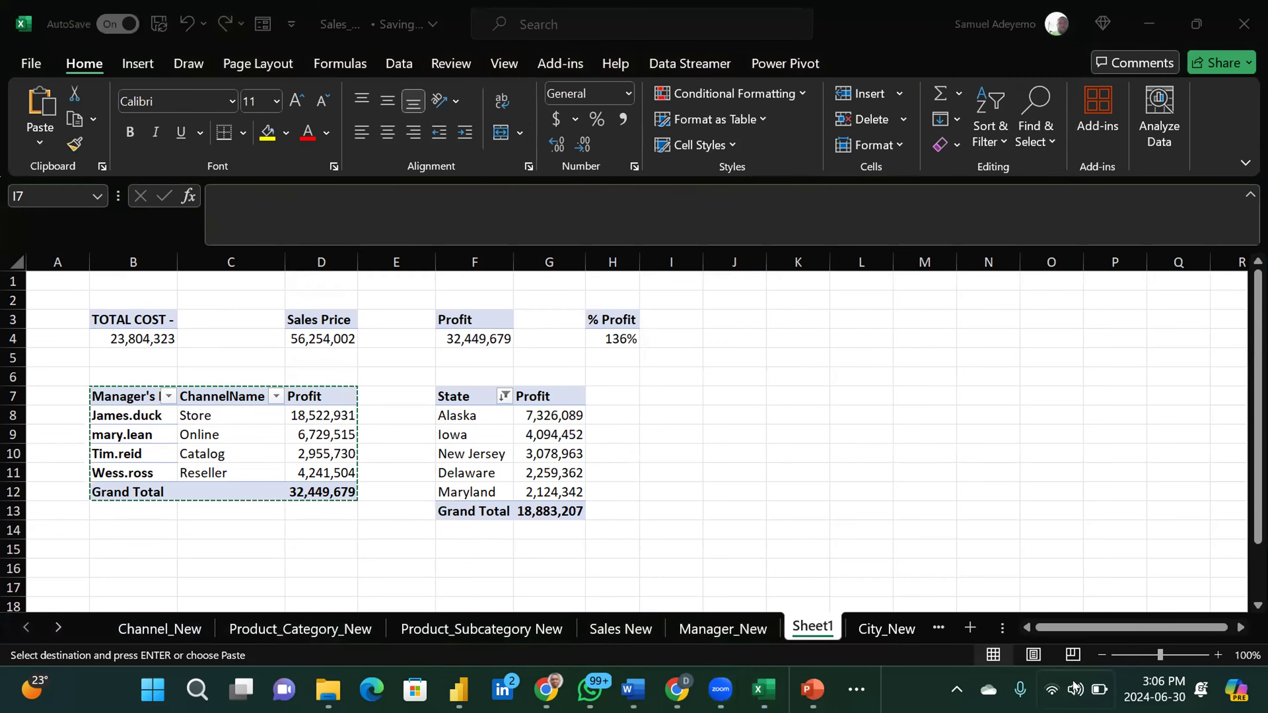
click(1076, 690)
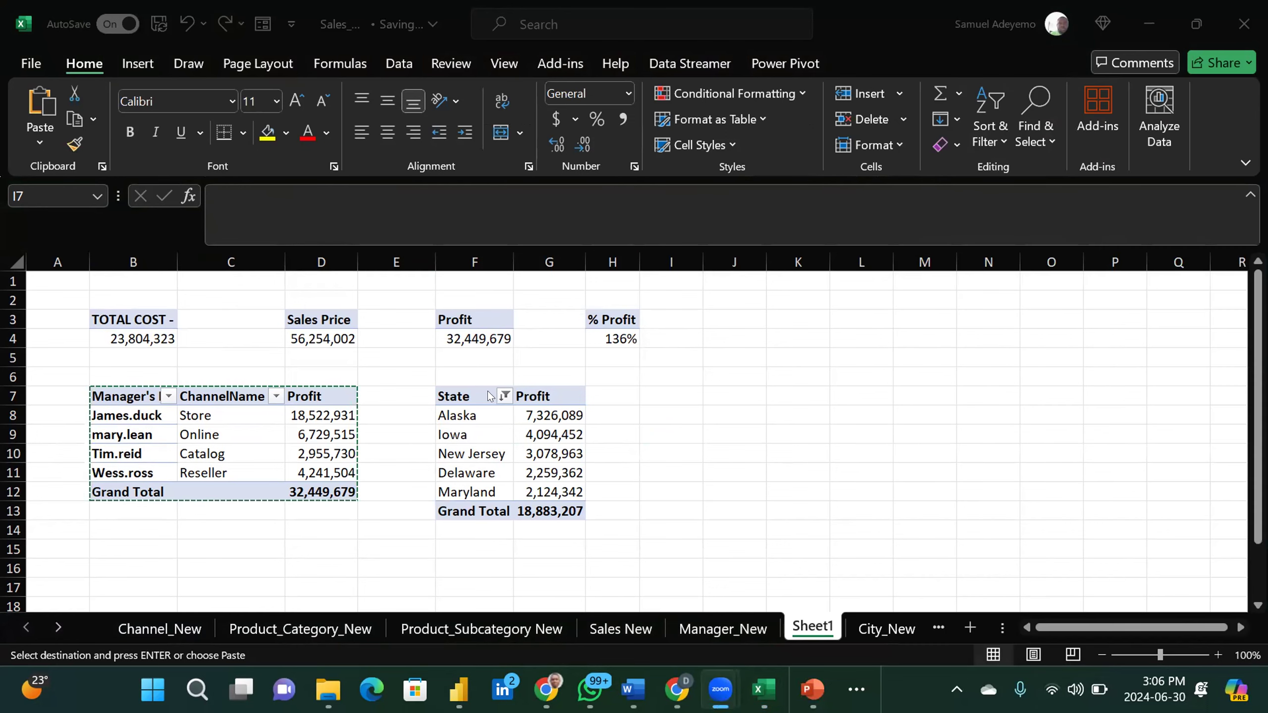
Step: Copy the whole State PivotTable at F7 and paste it at B16
click(469, 389)
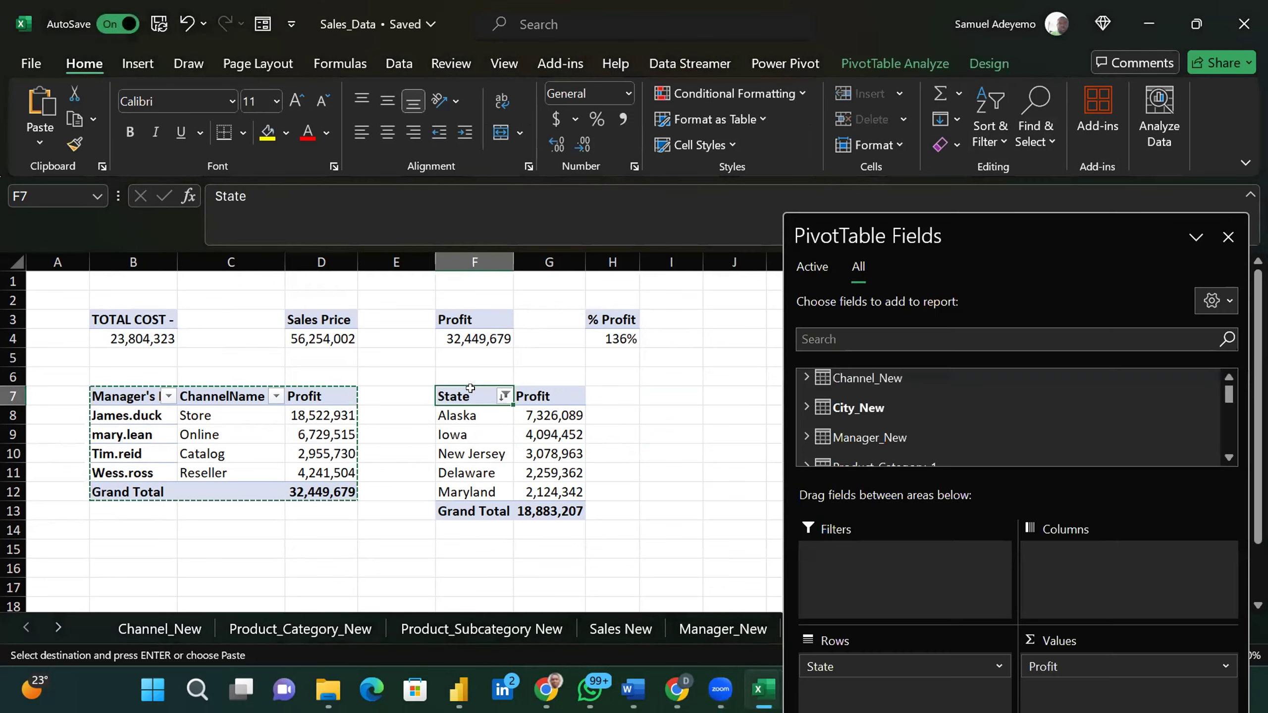
scroll(470, 389, down, 3)
drag(444, 338, 522, 440)
key(Escape)
key(ctrl+c)
click(113, 501)
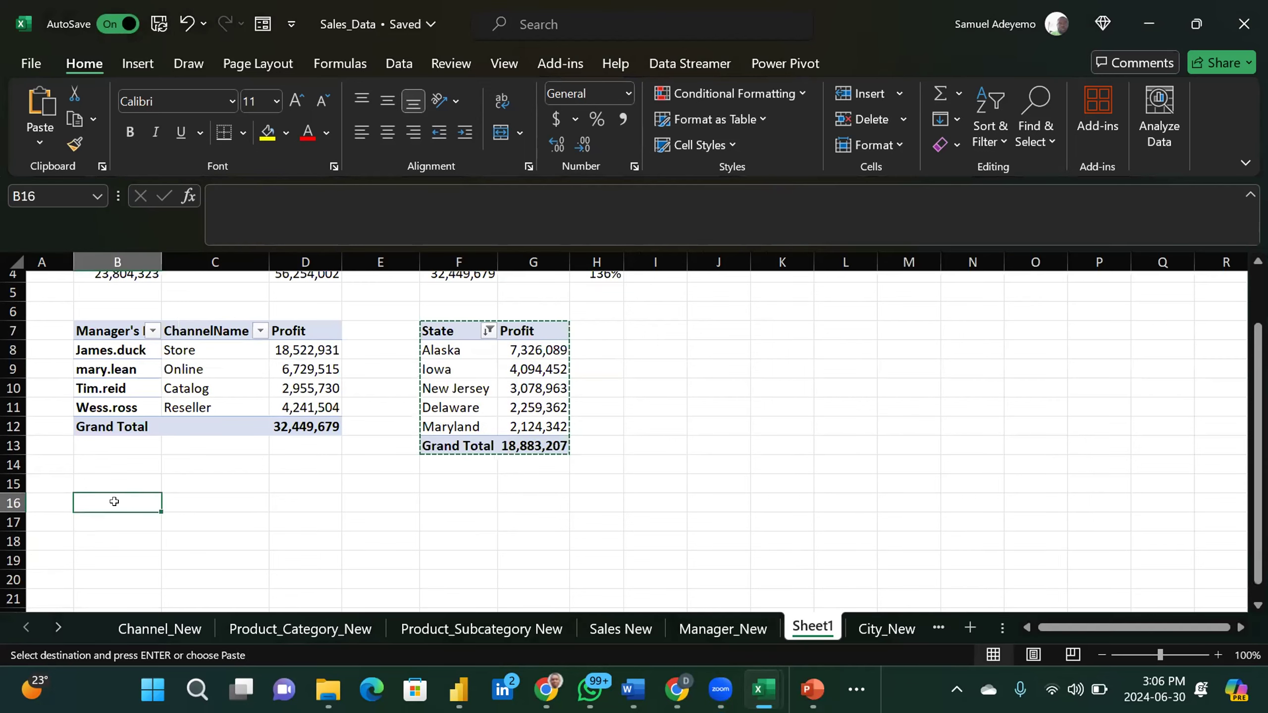
key(ctrl+v)
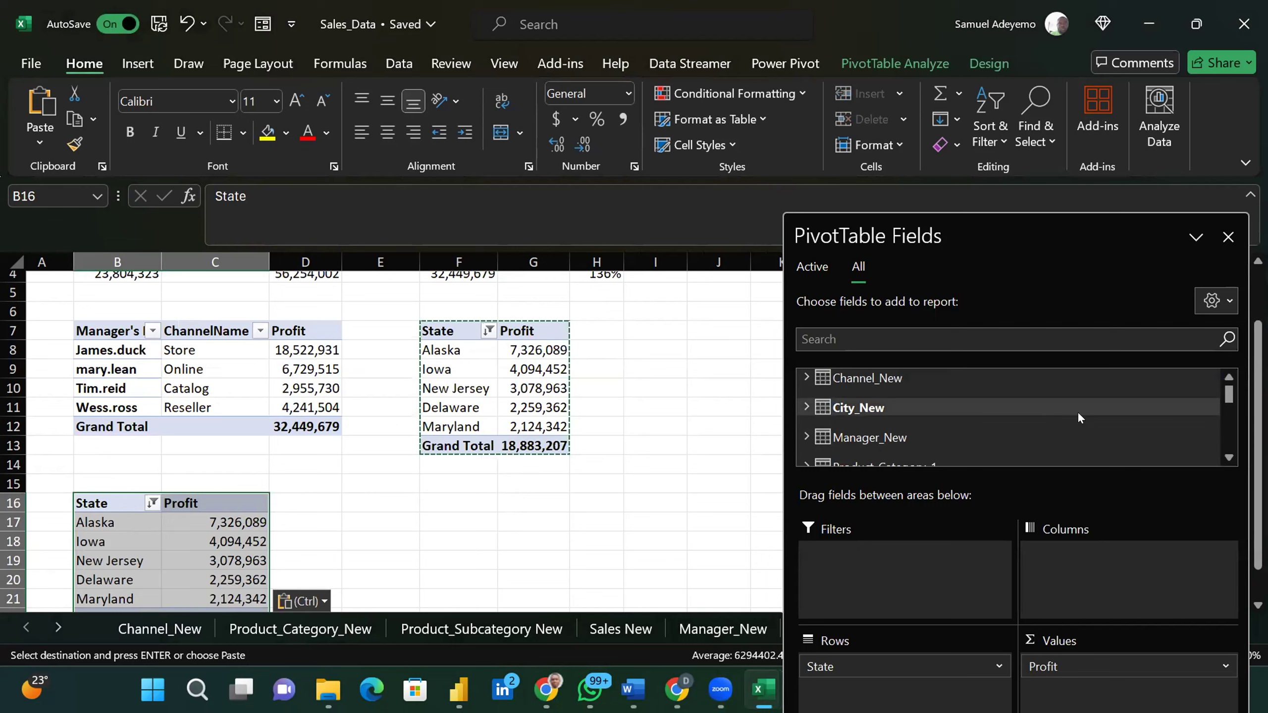
Step: Replace State with Product Name from Product_Category_1 in the rows of the PivotTable at B16
click(1227, 452)
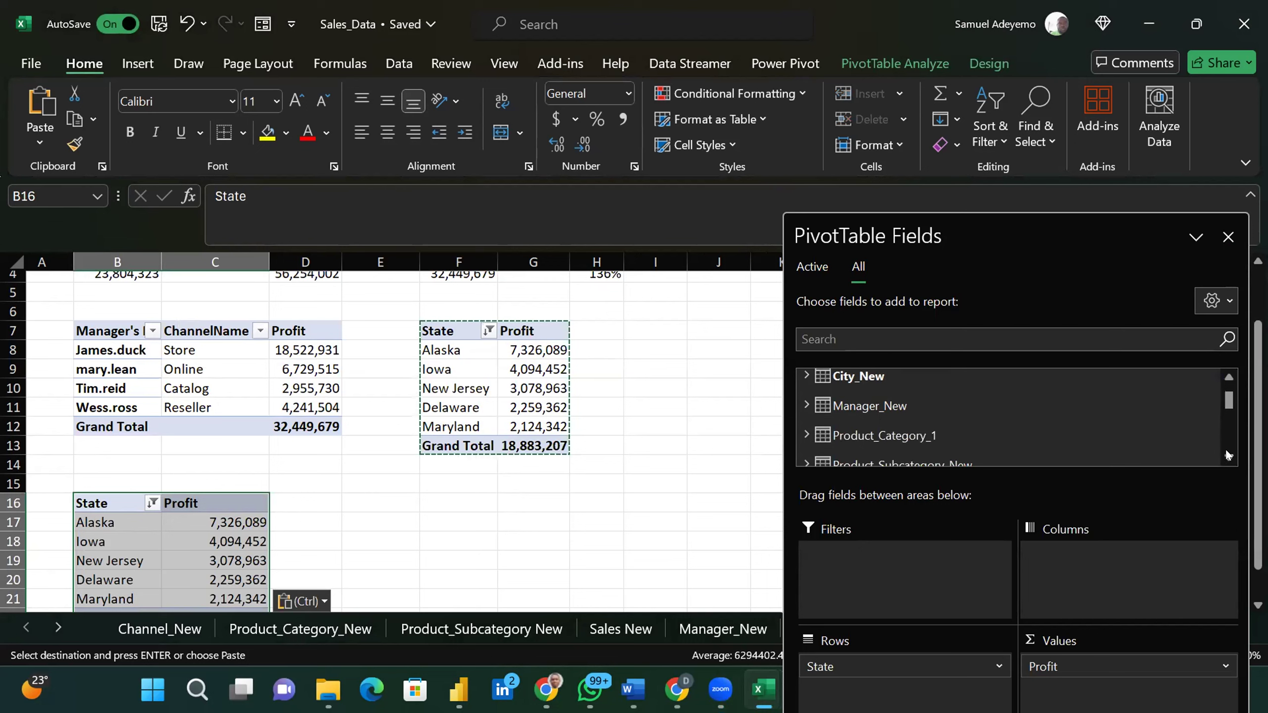
click(1228, 454)
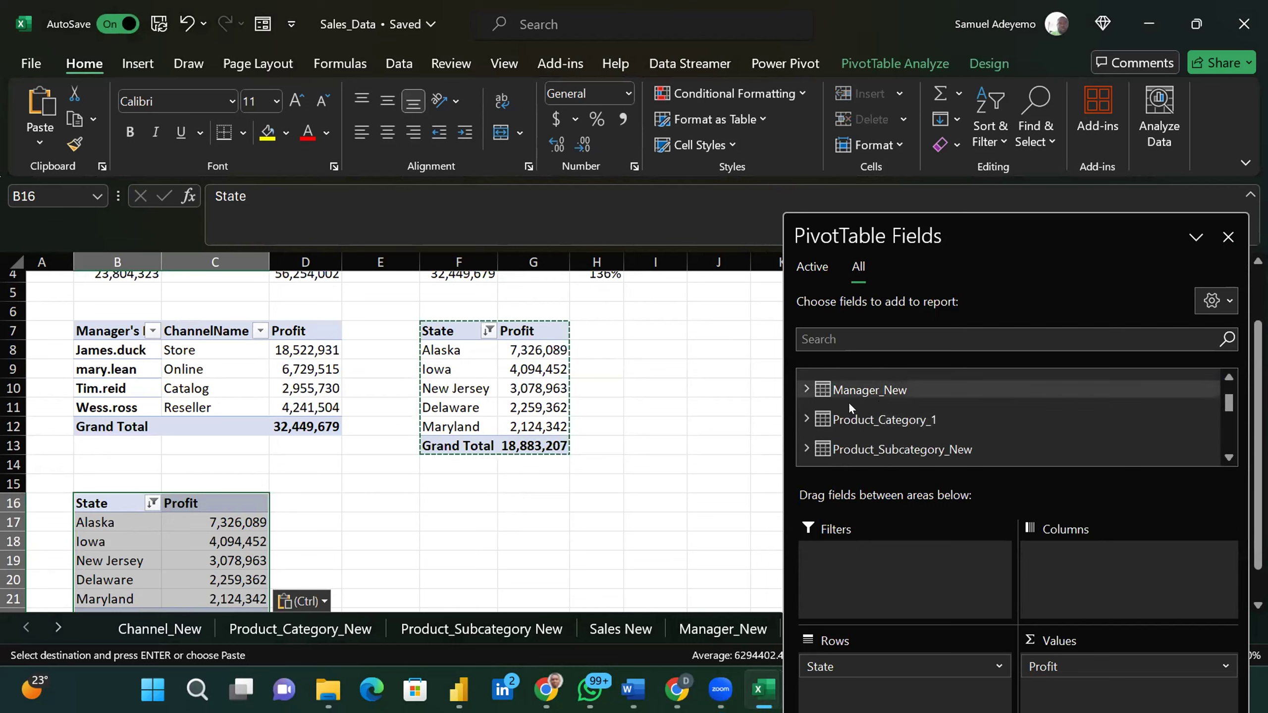
click(802, 411)
drag(894, 666, 659, 500)
drag(1022, 229, 1001, 126)
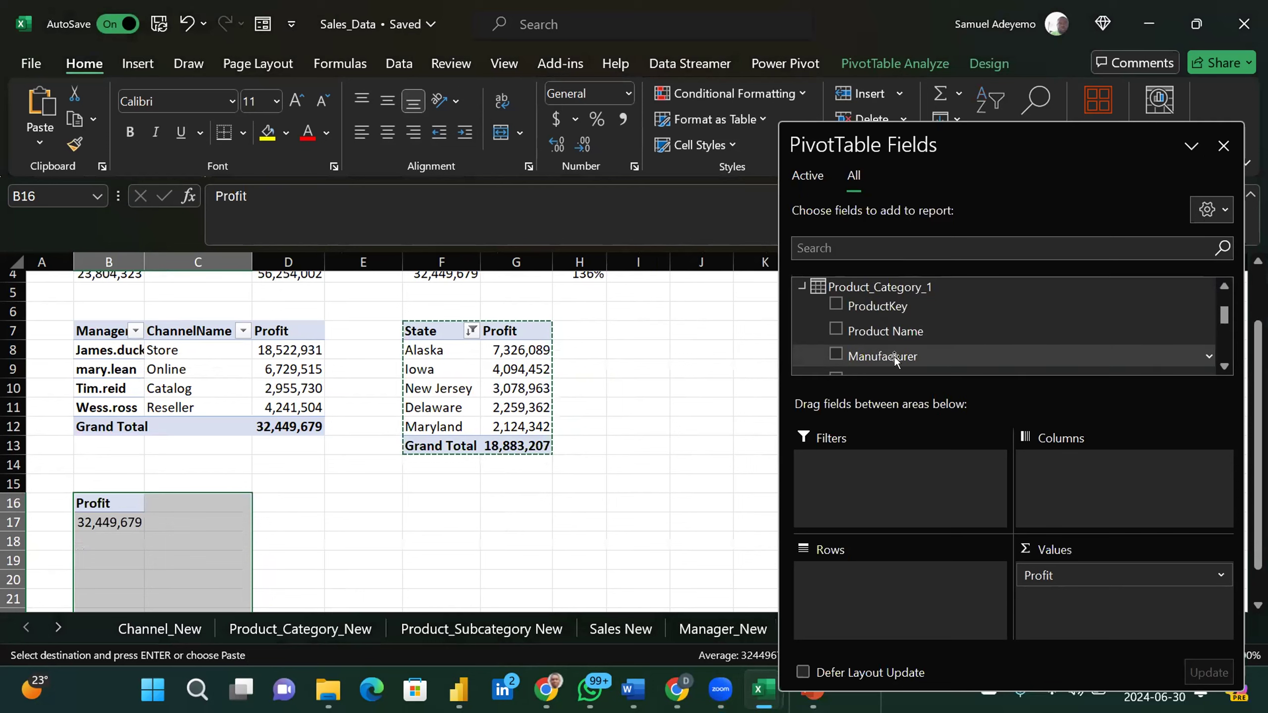
click(1221, 363)
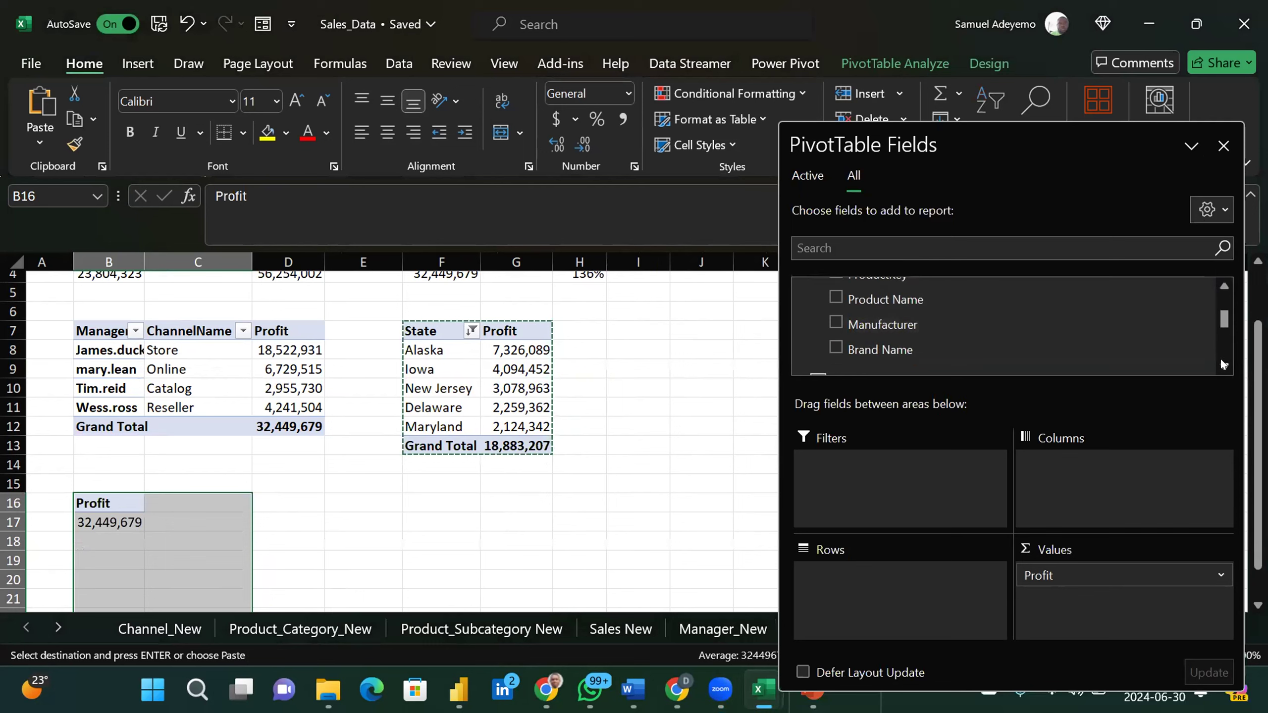
scroll(1223, 317, up, 2)
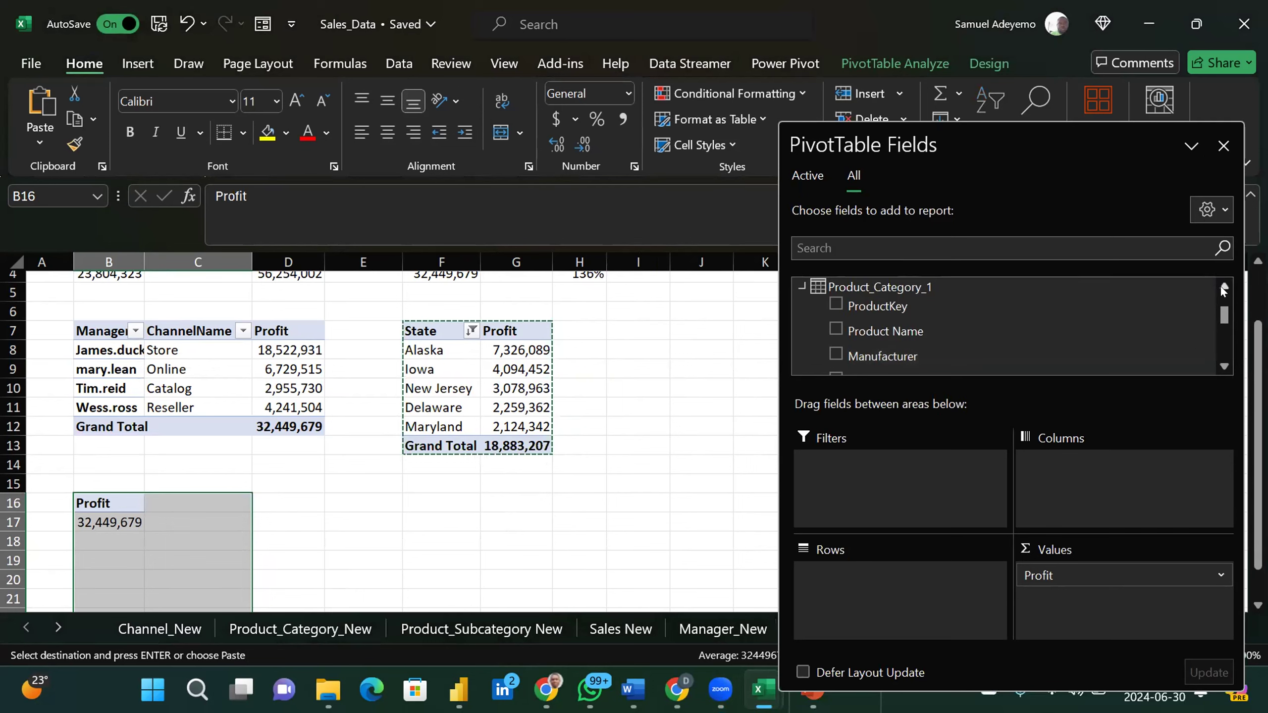
drag(904, 330, 878, 570)
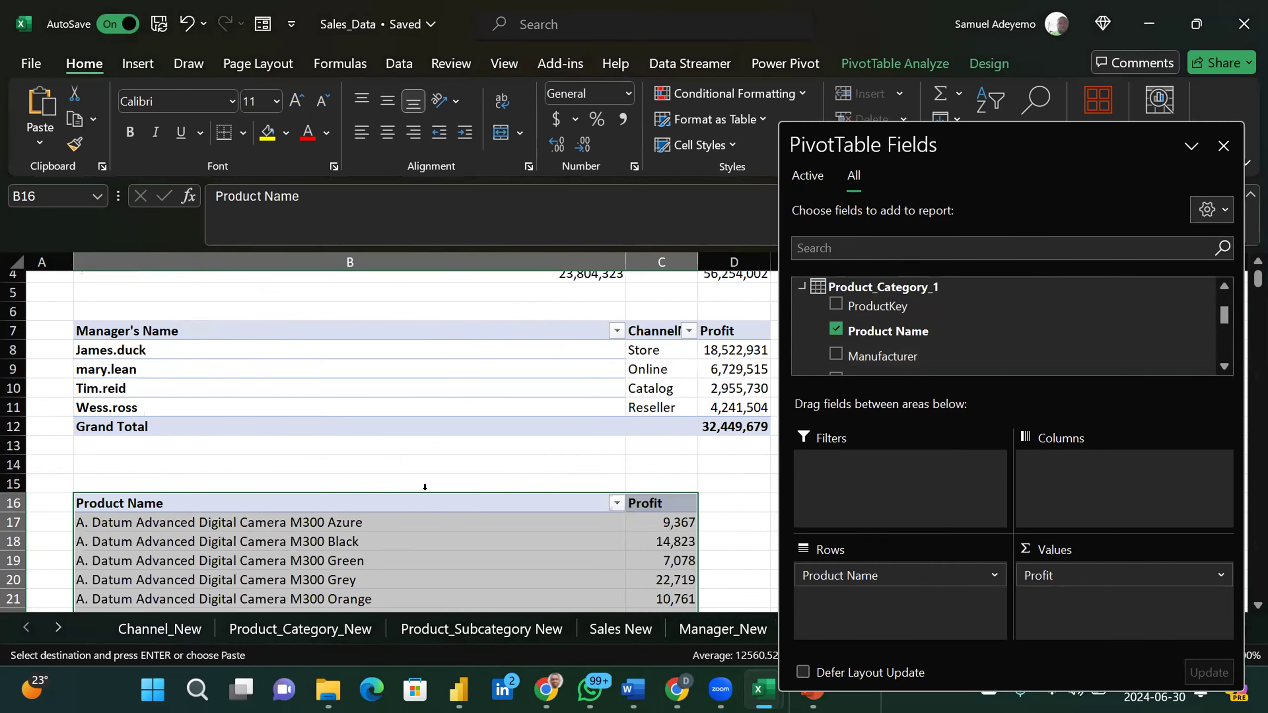
Step: Filter the Product Name PivotTable at B16 to the top 5 items by Profit
scroll(425, 487, down, 20)
scroll(425, 487, up, 15)
scroll(425, 487, up, 7)
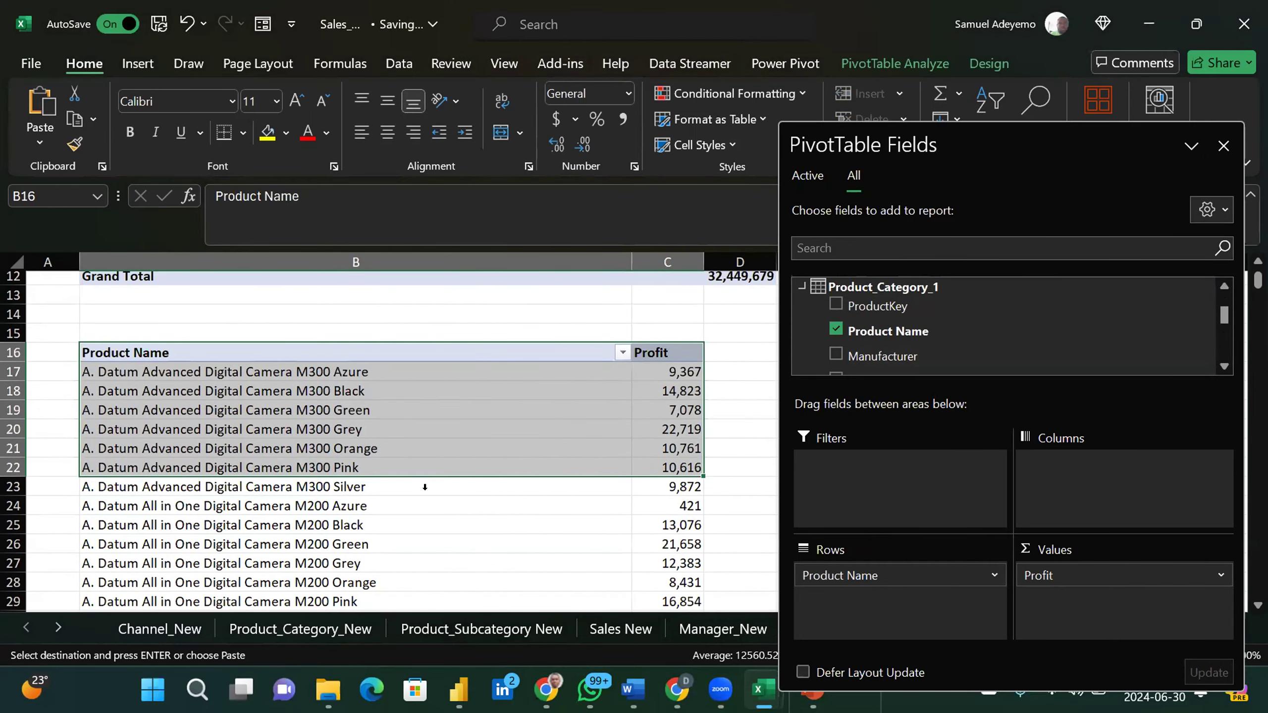
click(389, 354)
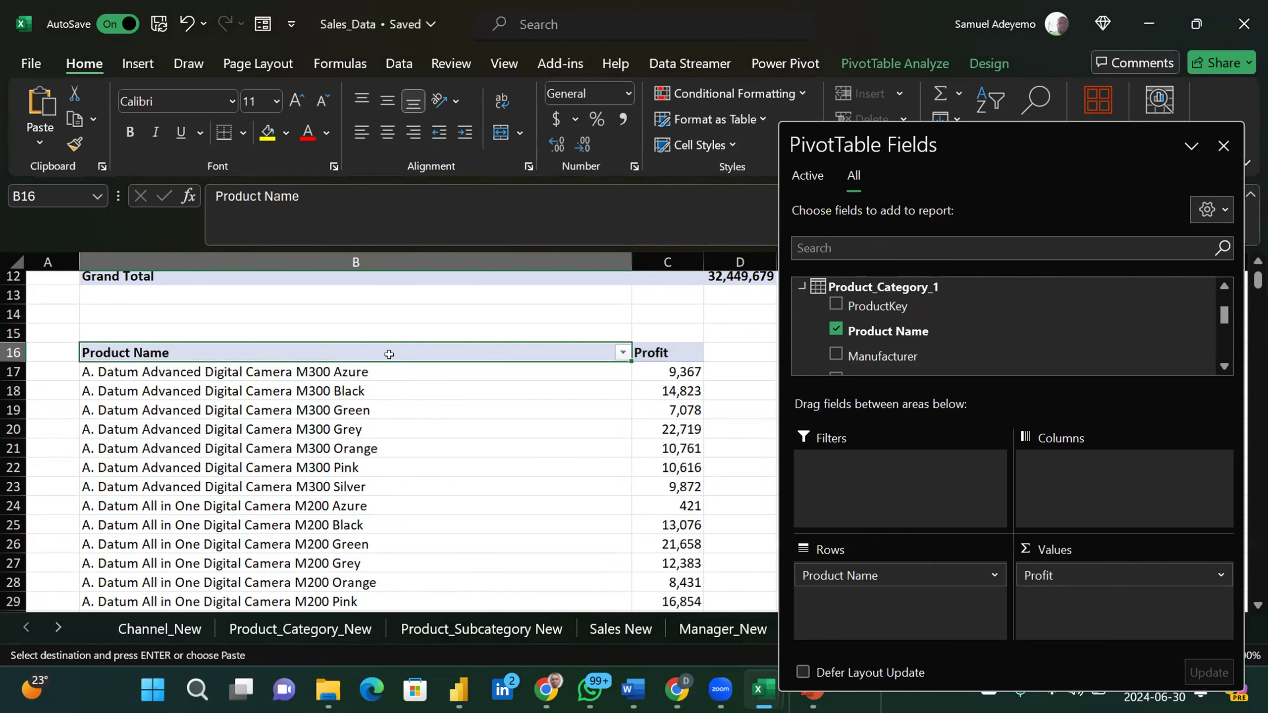
click(620, 351)
mouse_move(530, 389)
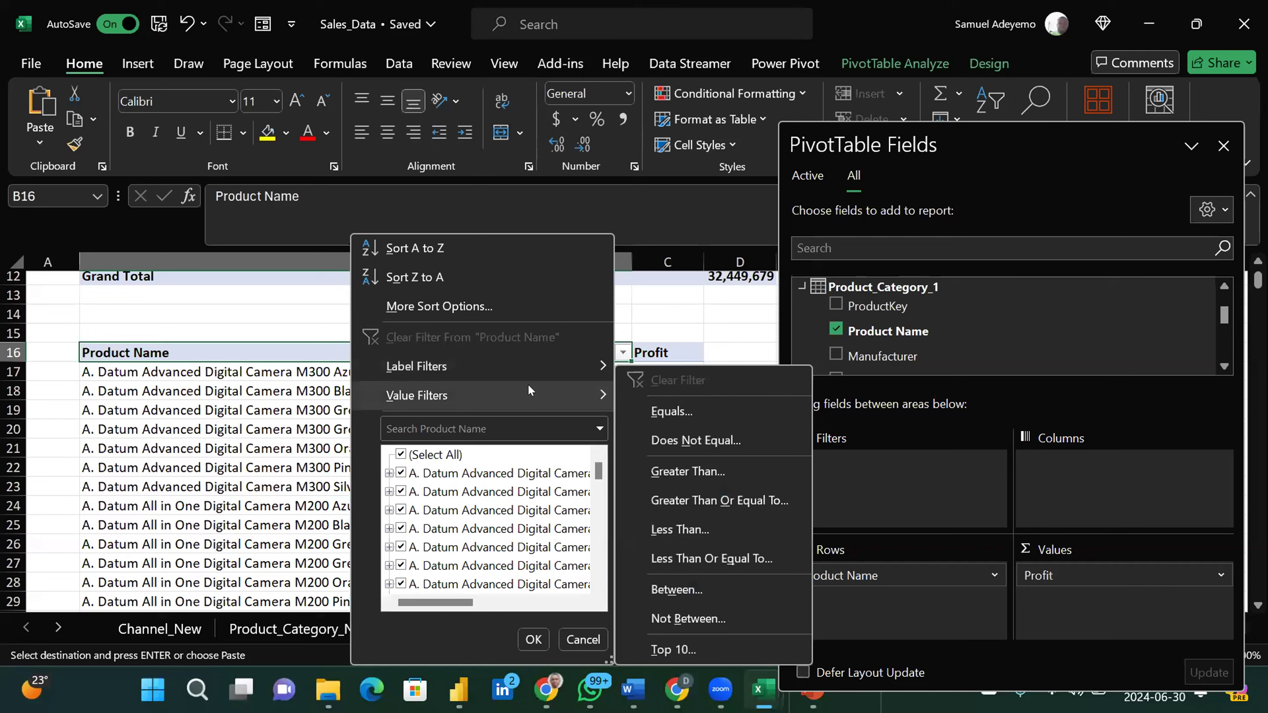
click(688, 656)
click(707, 316)
text(5)
click(876, 364)
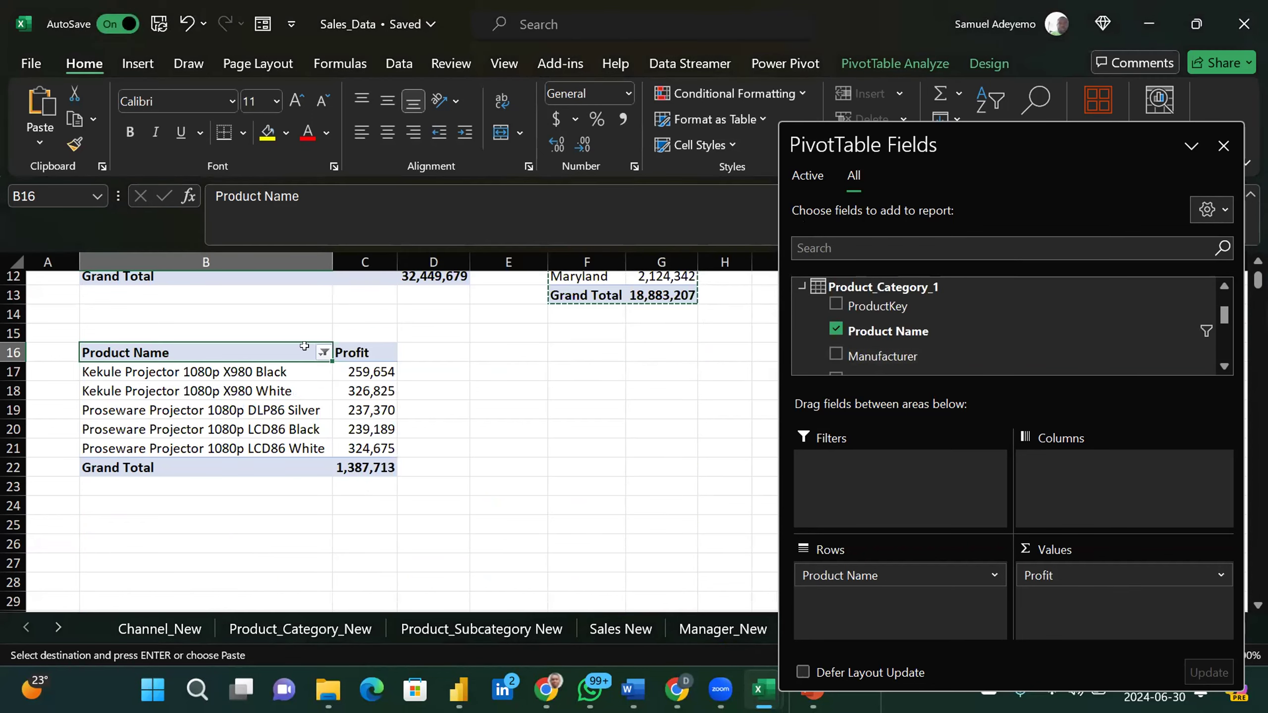
Step: Sort the product names in the PivotTable at B16 in descending order by Profit
click(323, 353)
click(224, 305)
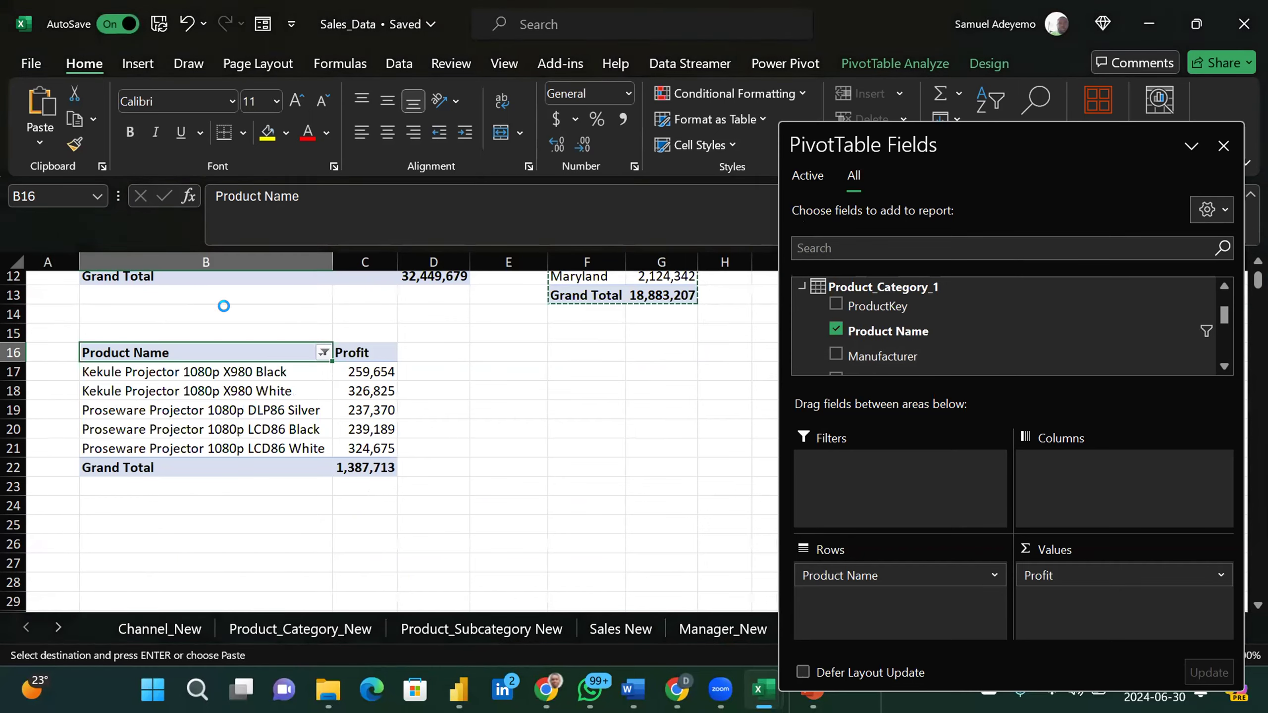
click(664, 303)
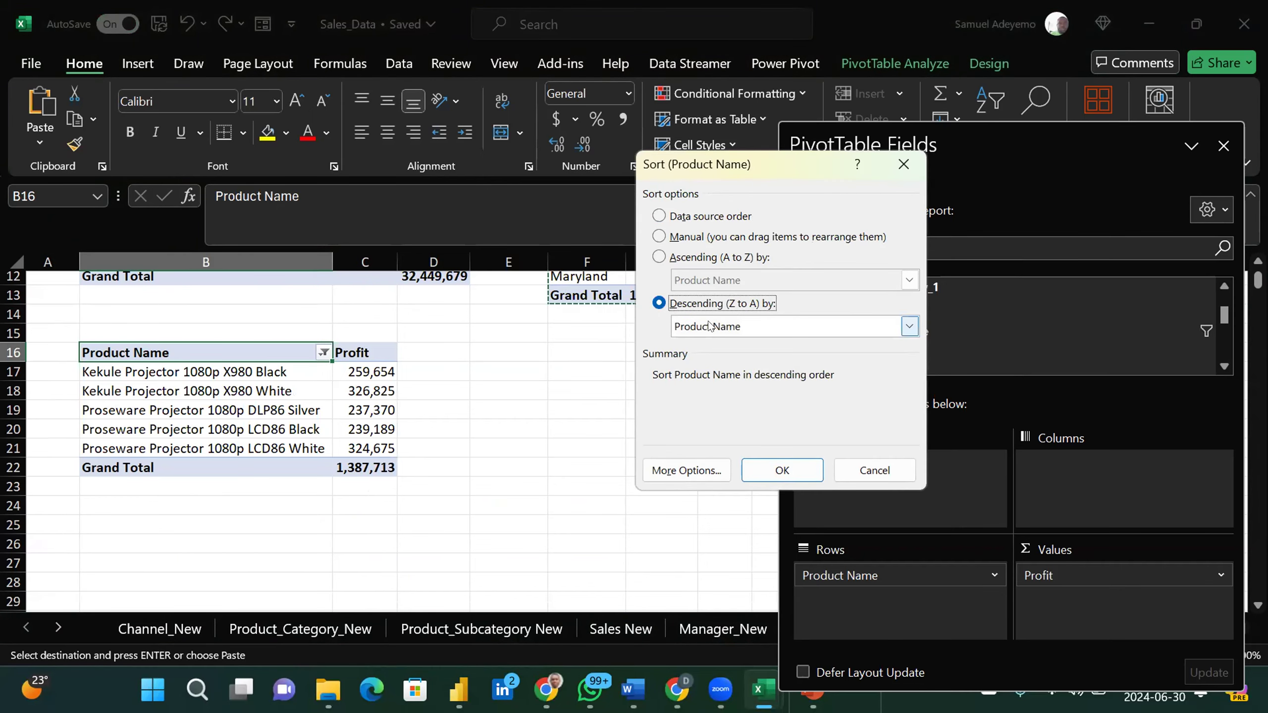
click(711, 325)
click(709, 359)
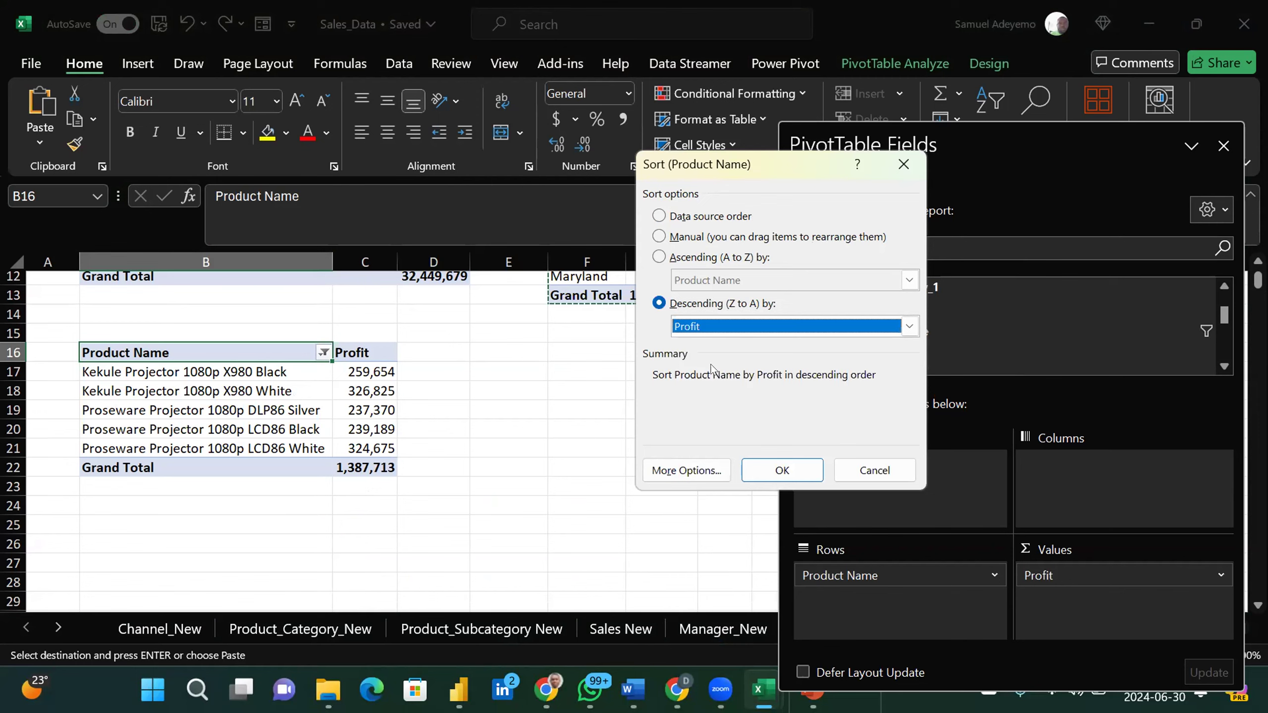
click(772, 478)
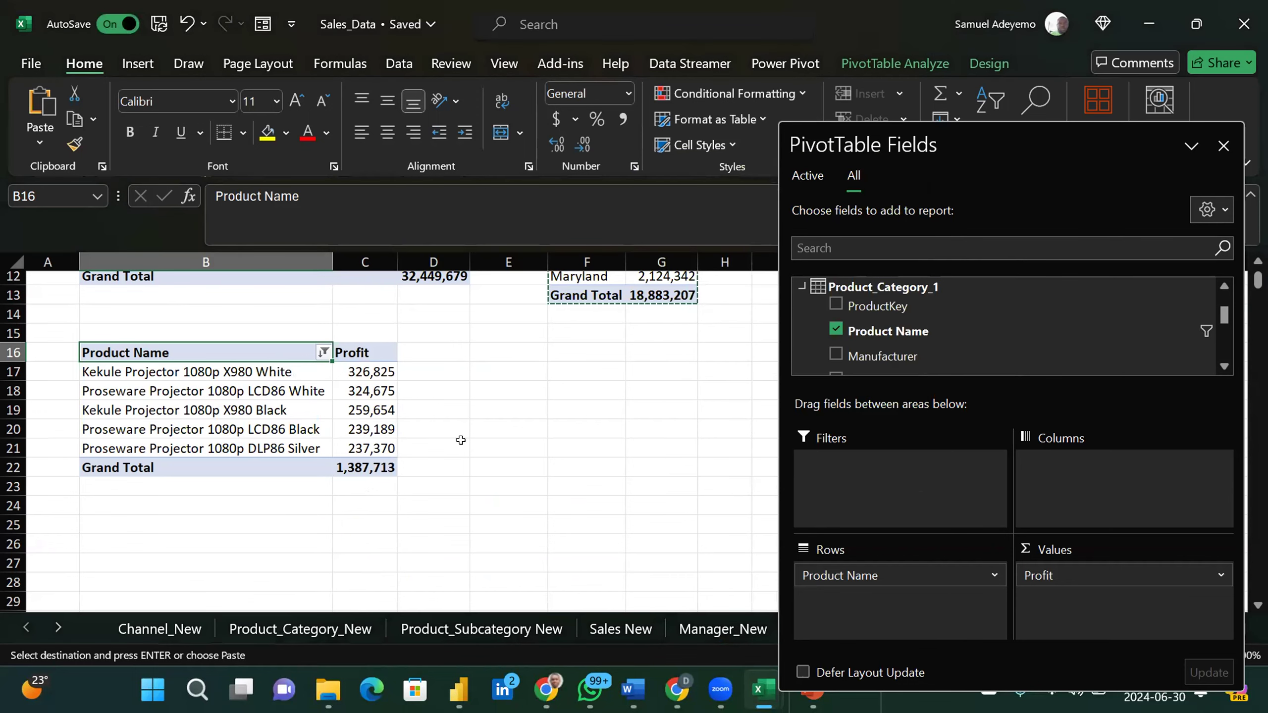
drag(235, 372, 369, 450)
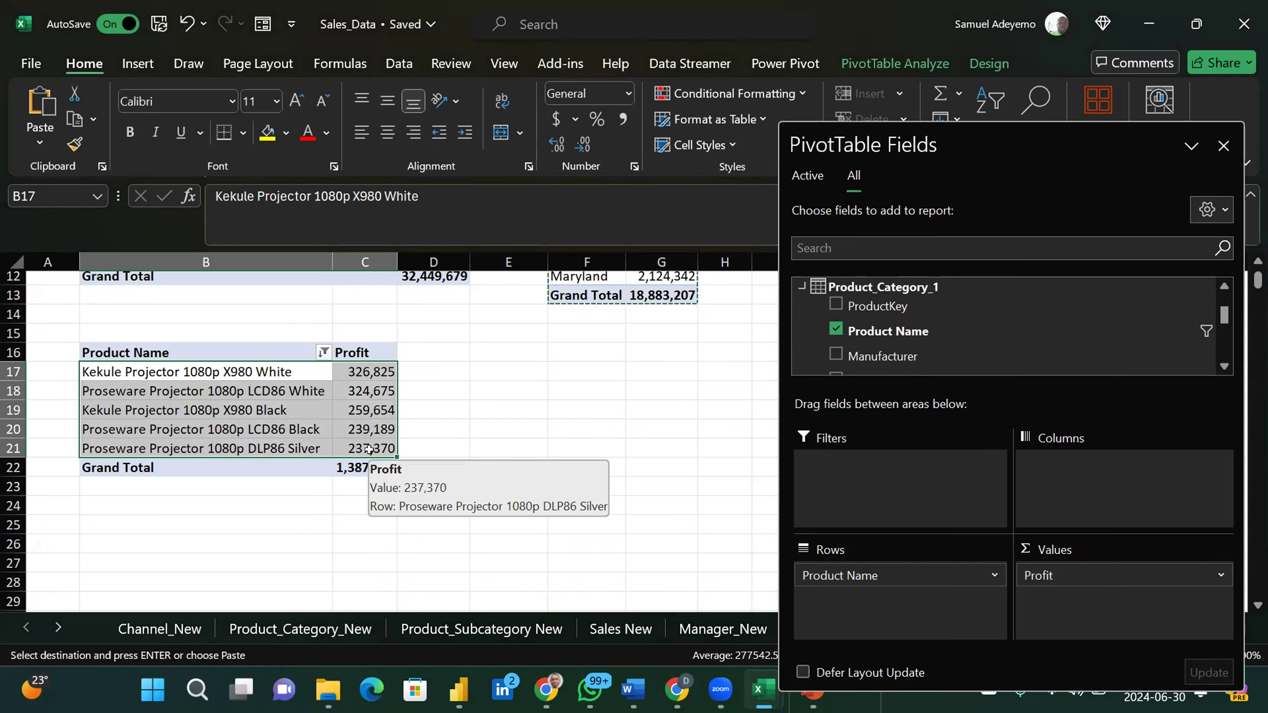
click(430, 368)
Step: Expand the Product_Subcategory_New table in the field list of the PivotTable at B16 to show its fields
click(306, 355)
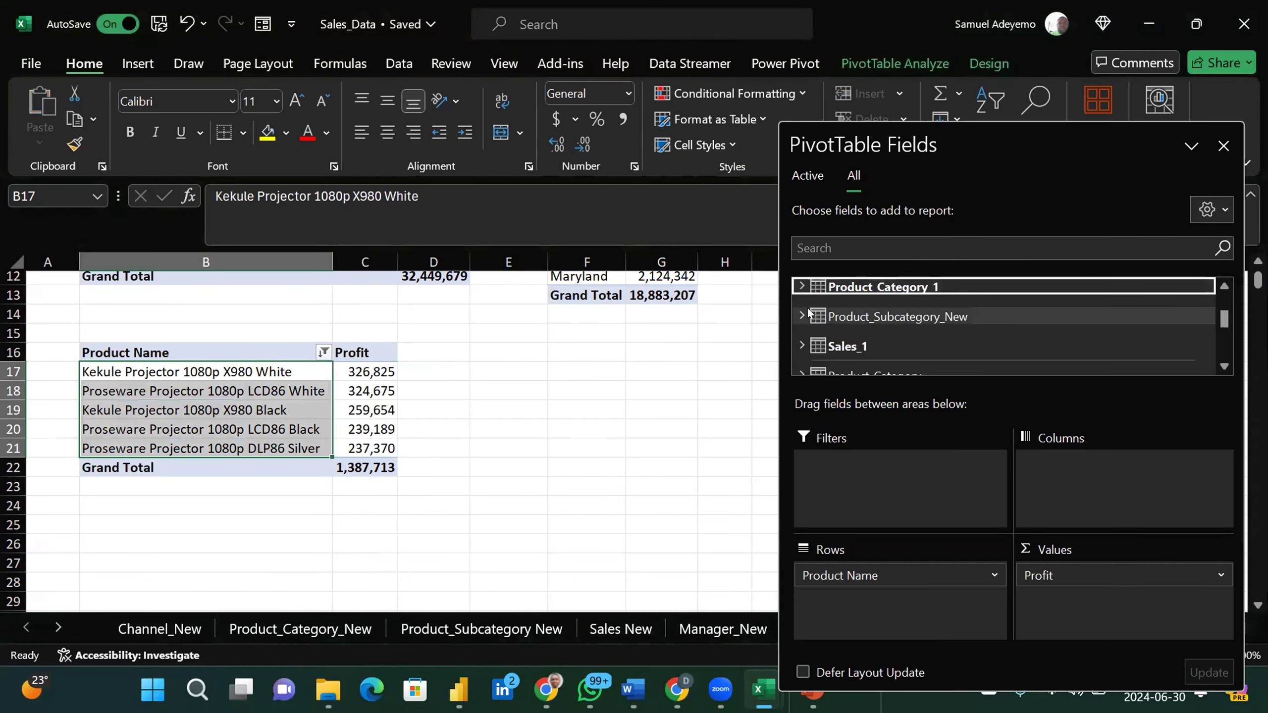
mouse_move(800, 316)
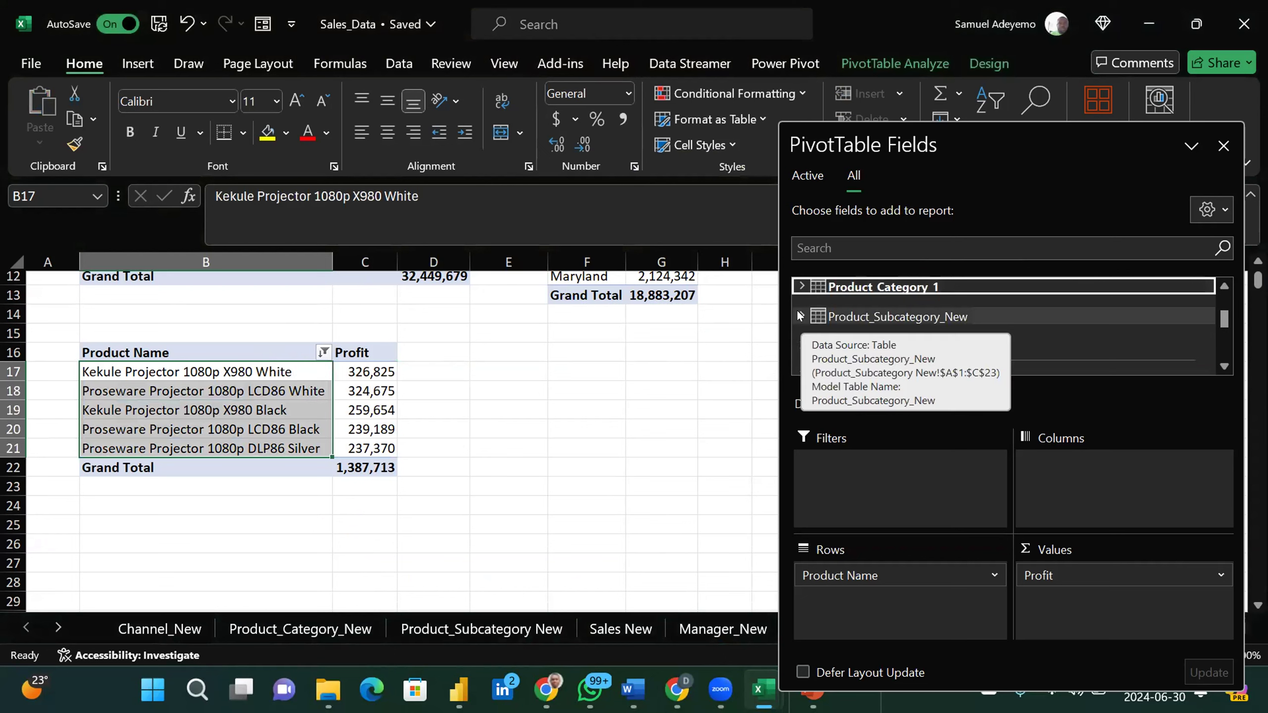
click(844, 316)
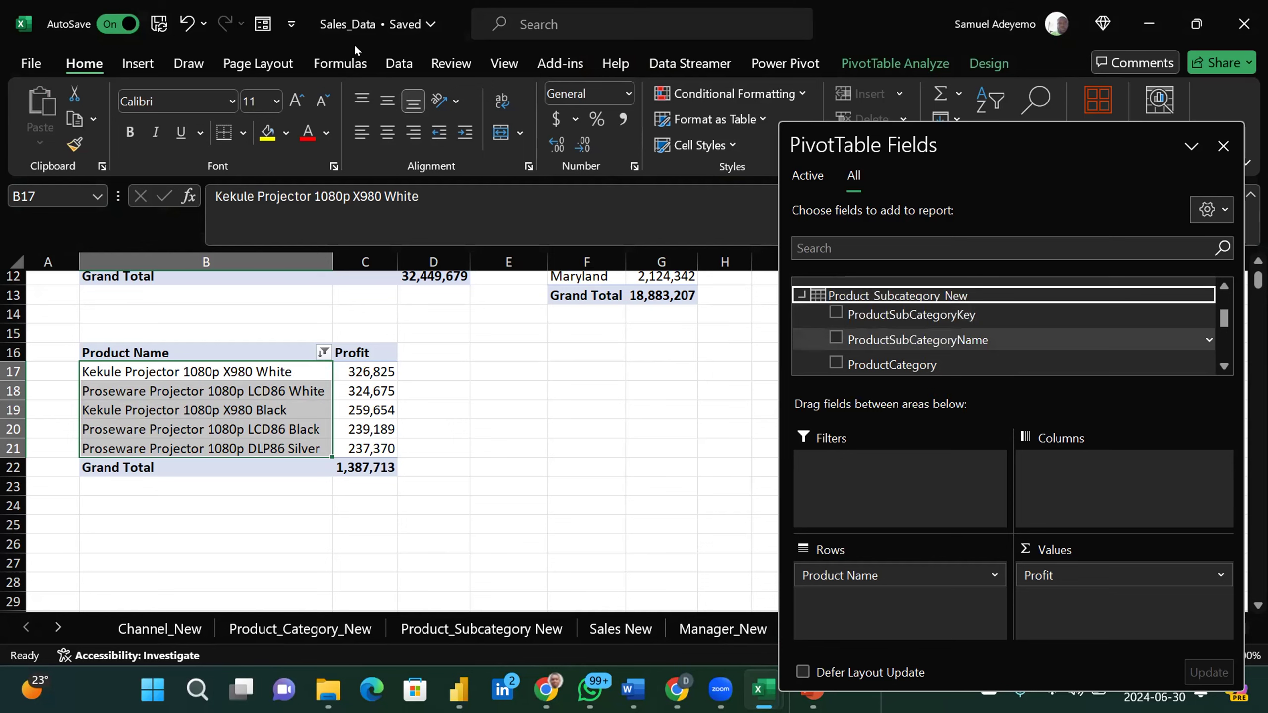
click(561, 225)
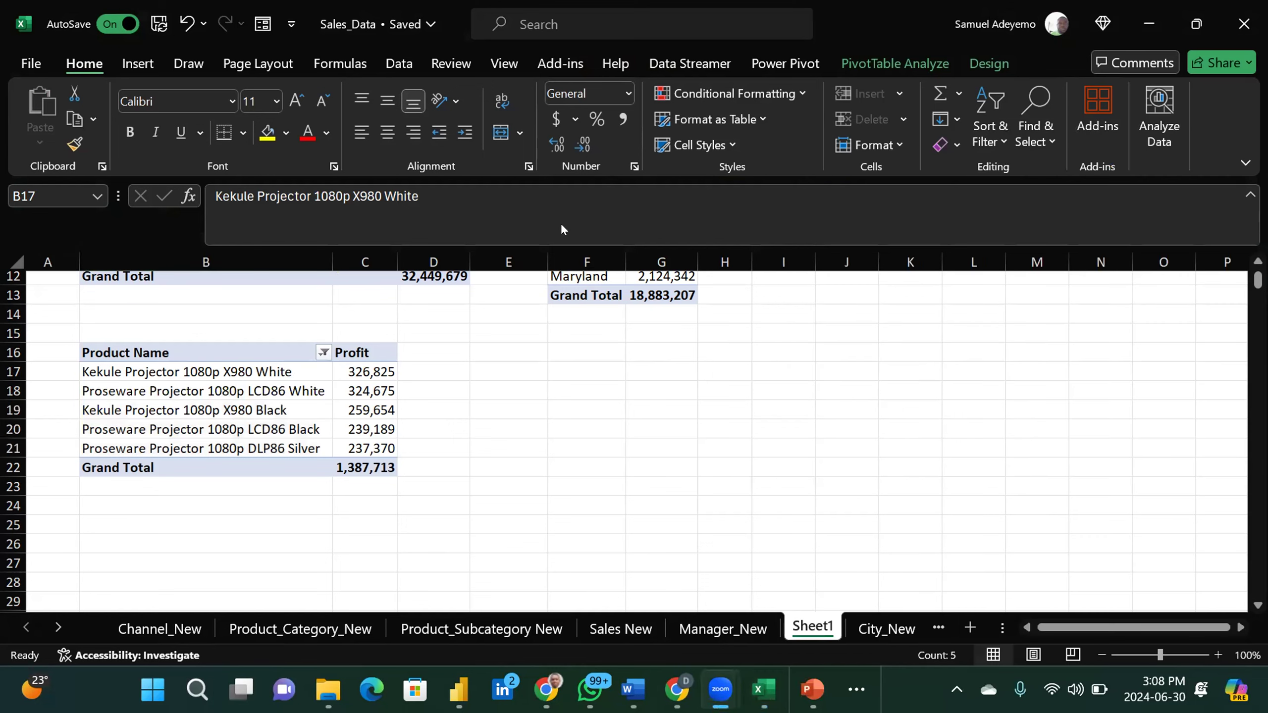
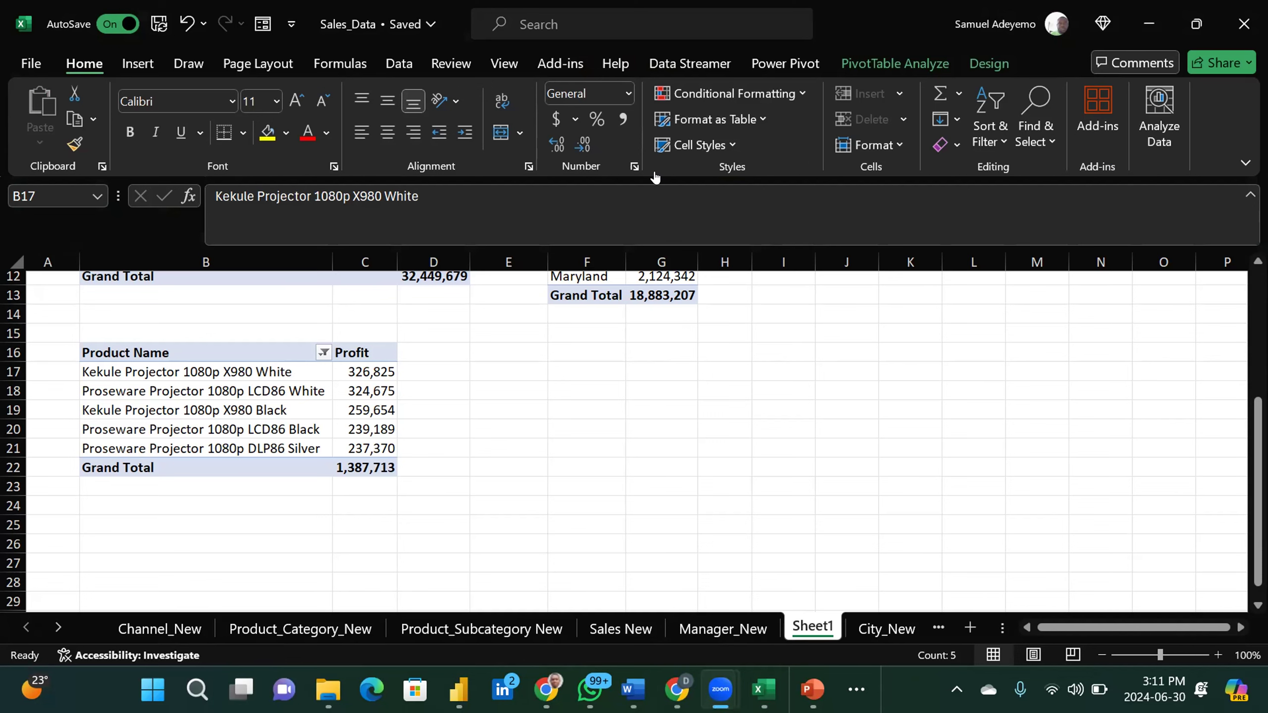
Step: Examine the table relationships in the Power Pivot data model's diagram view, and return to the workbook
click(792, 68)
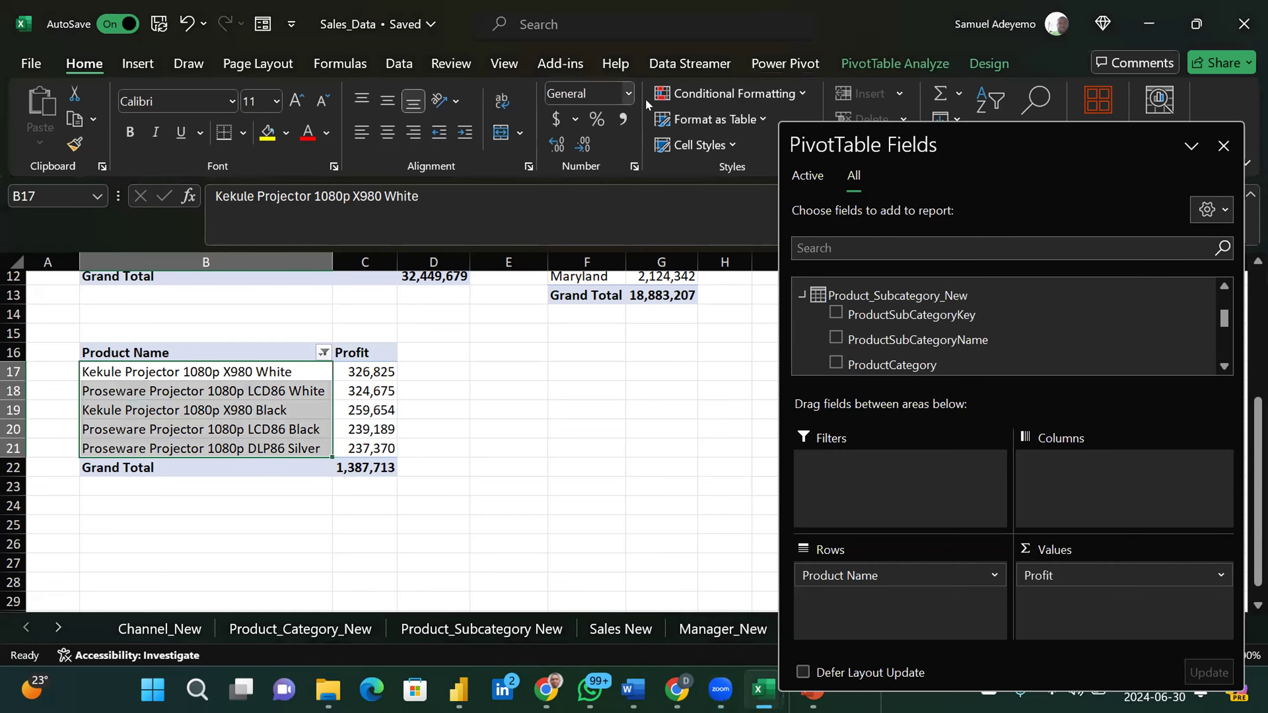
click(776, 64)
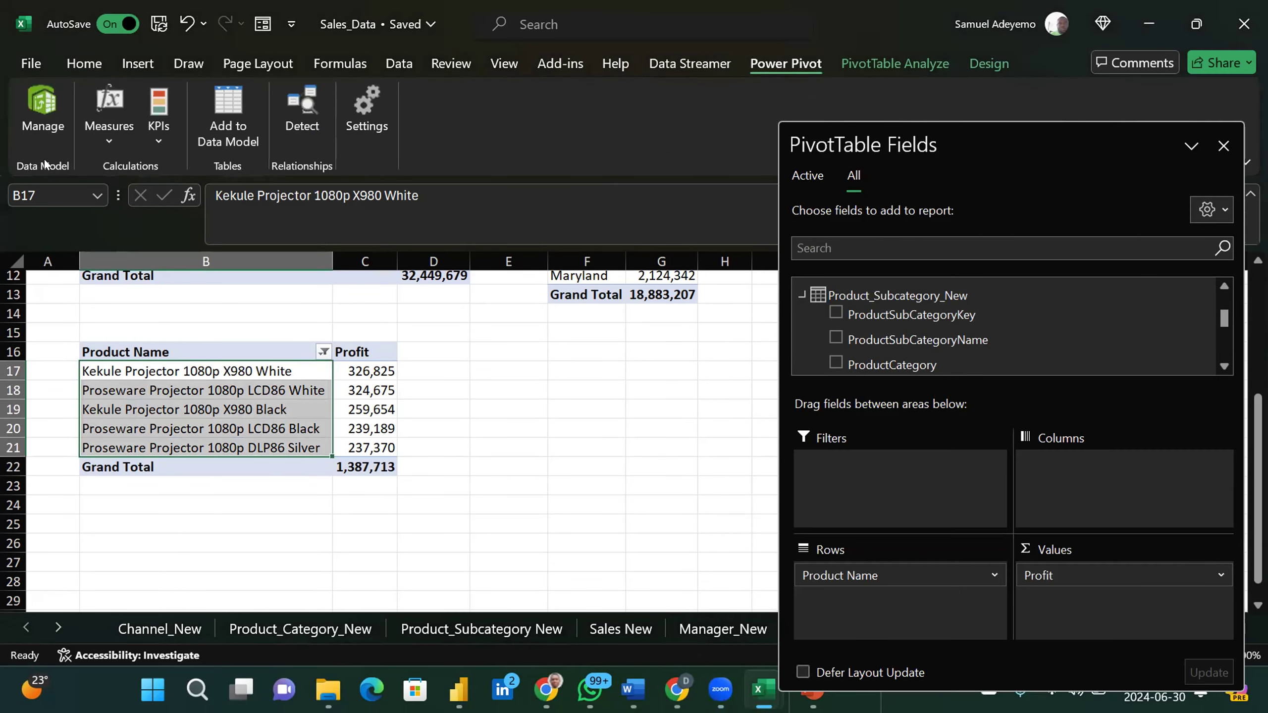
click(35, 119)
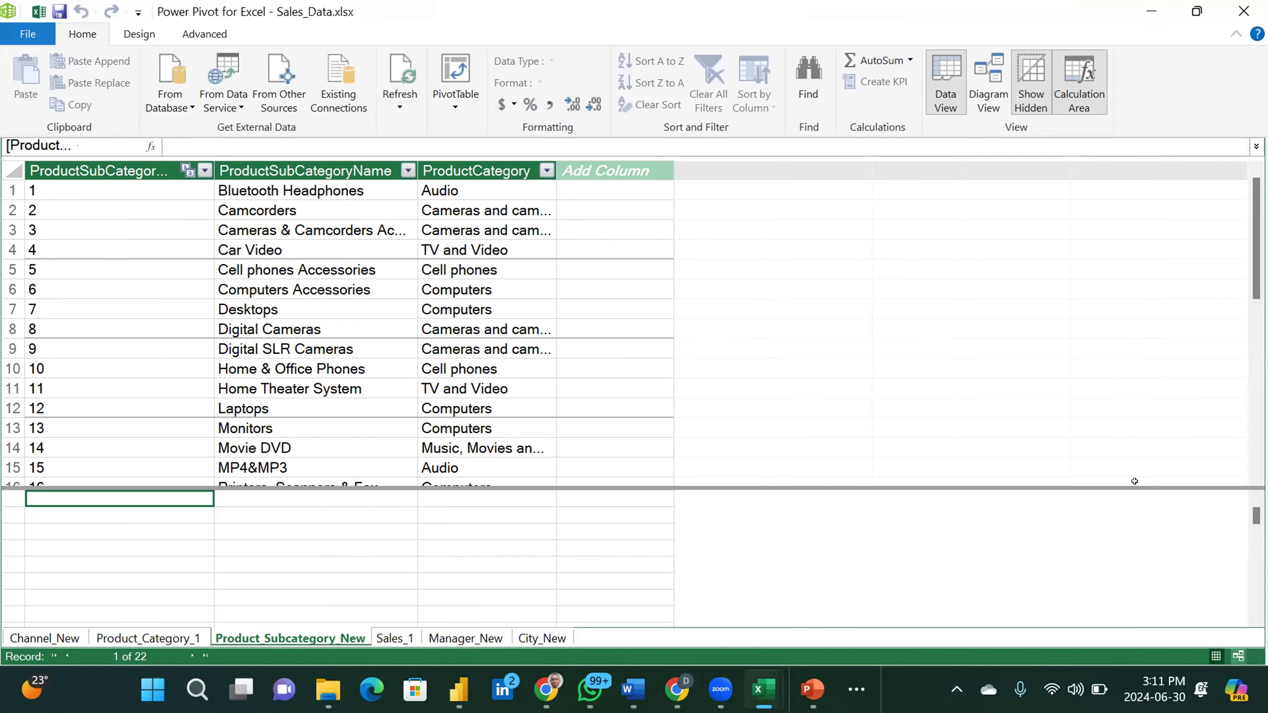
click(1239, 658)
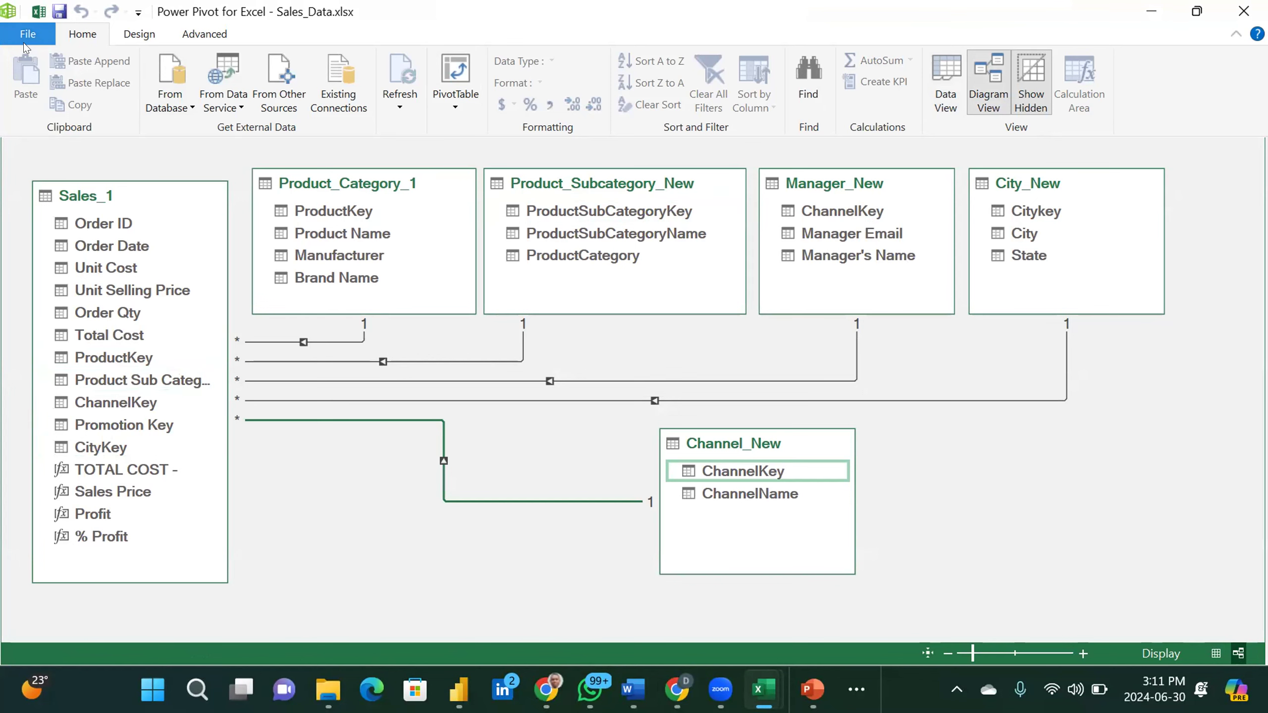
click(1242, 11)
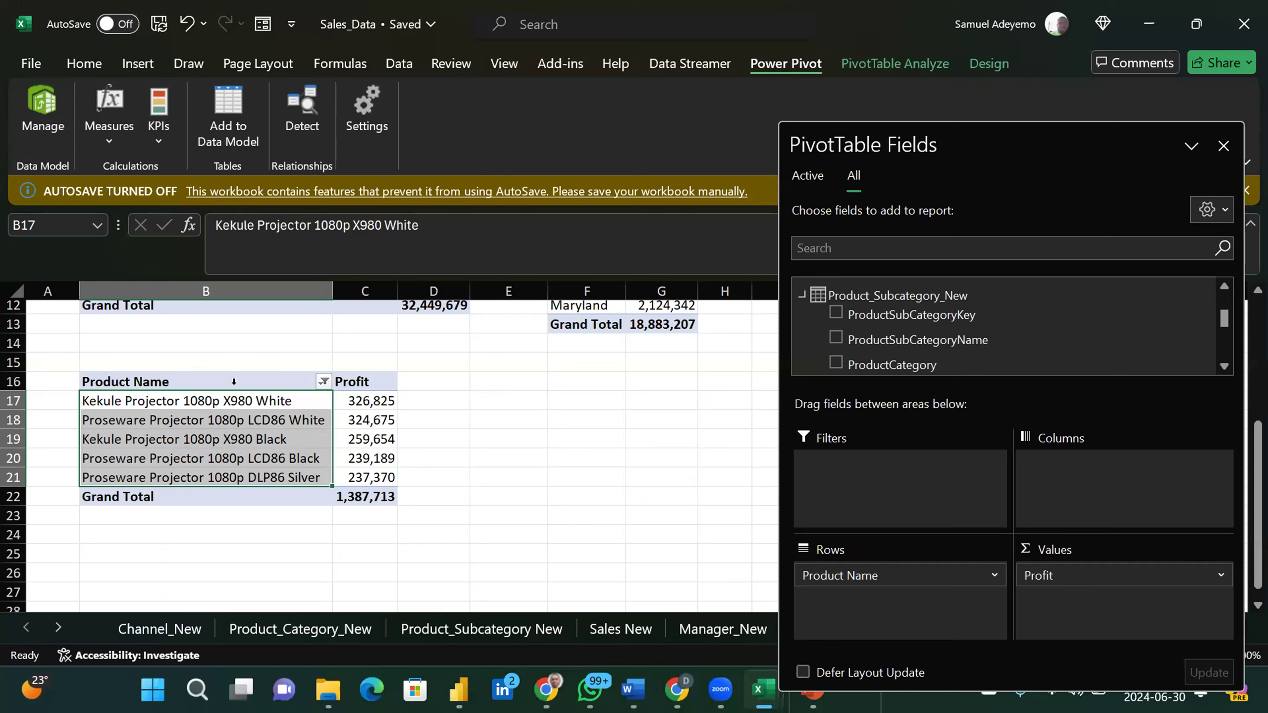
Step: Add ProductCategory from Product_Subcategory_New to the rows above Product Name in the PivotTable at B16
click(249, 379)
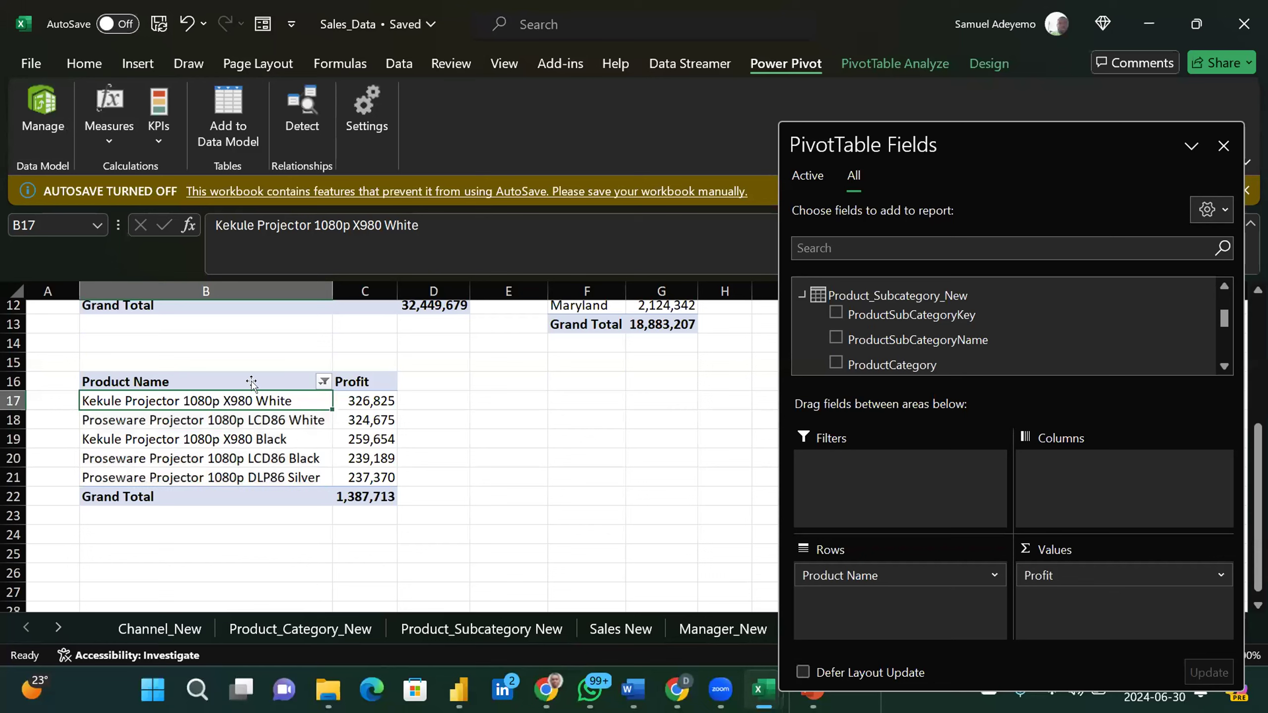
click(259, 400)
click(1223, 365)
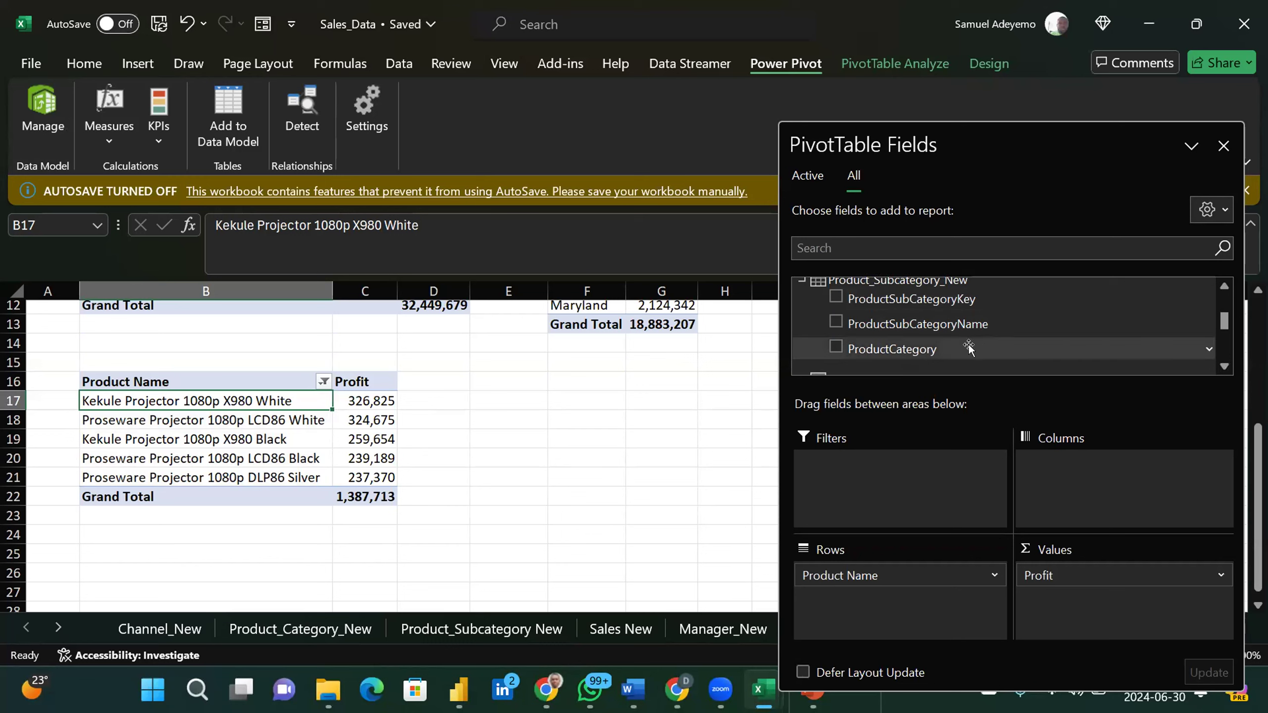
drag(968, 349, 885, 562)
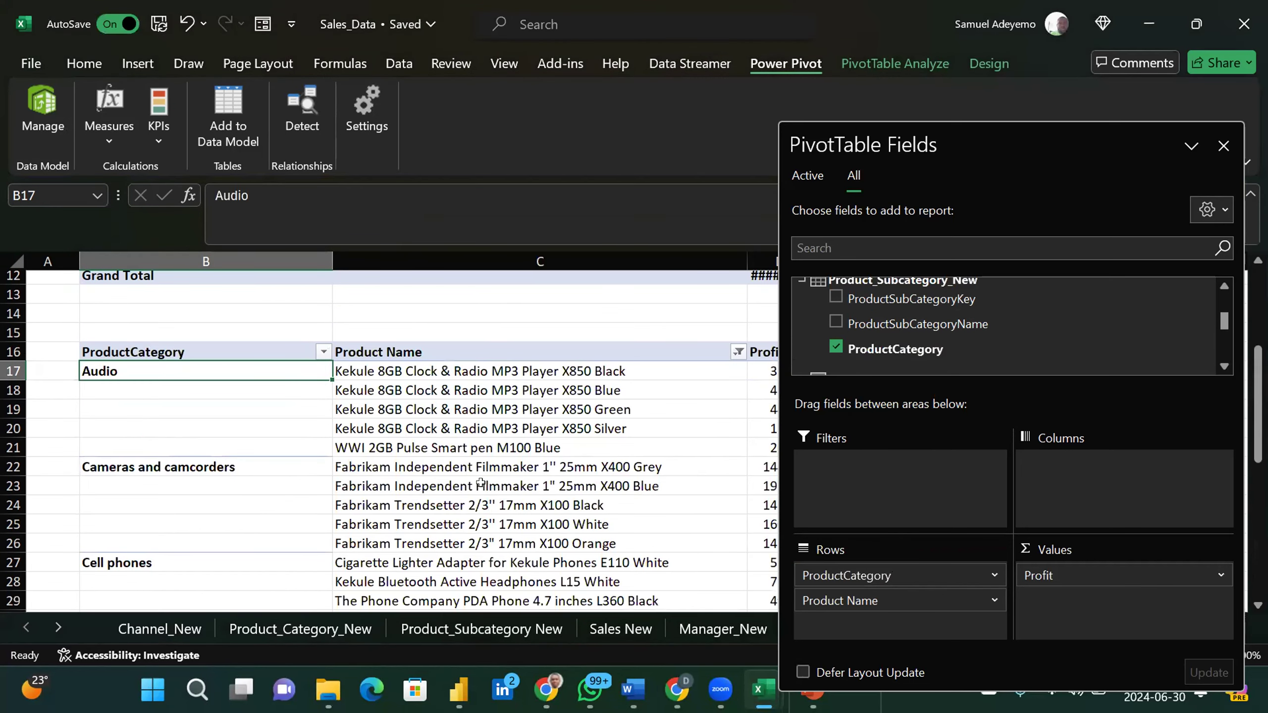
Step: Examine the product categories with their product names and Profit values in the PivotTable at B16
scroll(480, 482, down, 1)
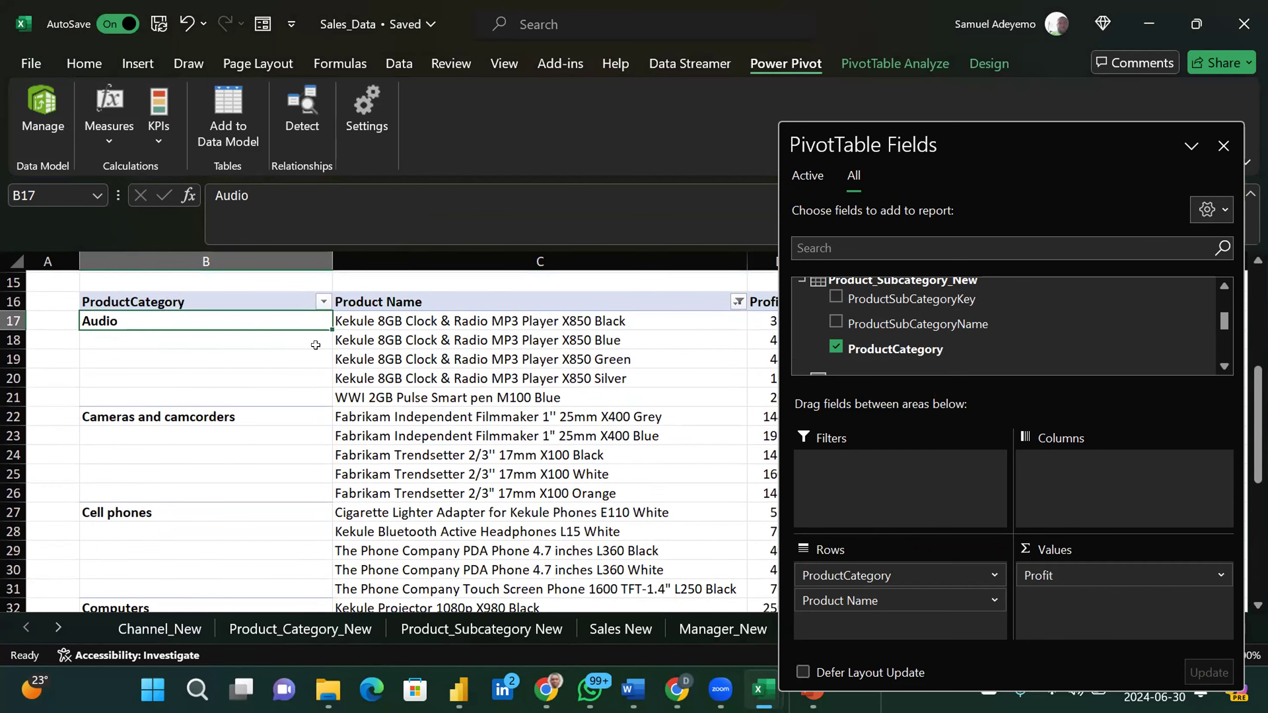
scroll(447, 434, right, 3)
scroll(447, 434, left, 3)
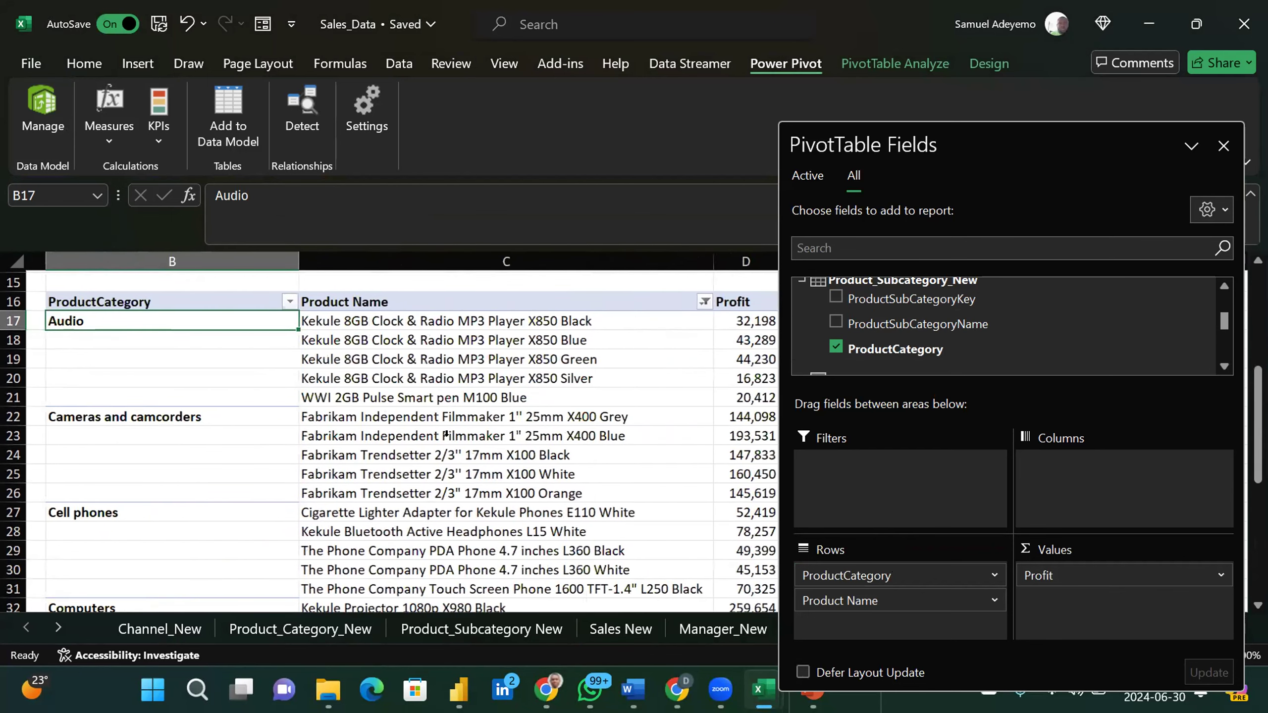
scroll(447, 435, right, 1)
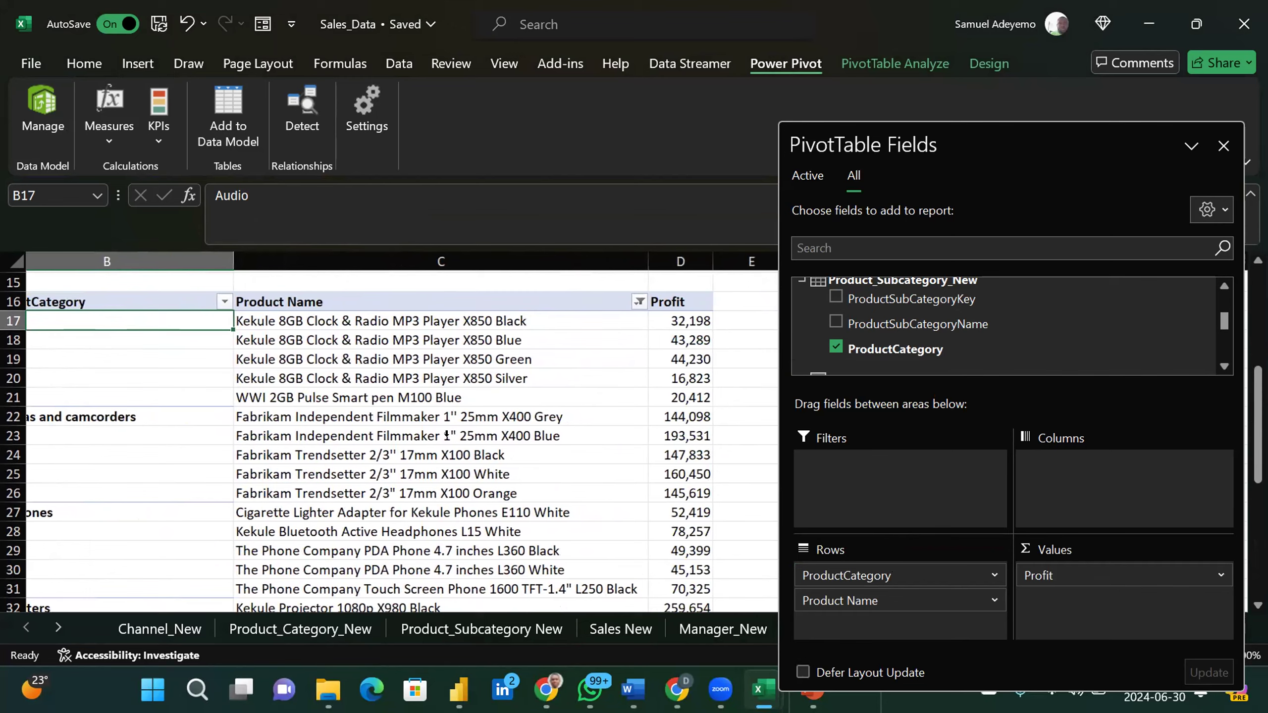
scroll(447, 435, left, 2)
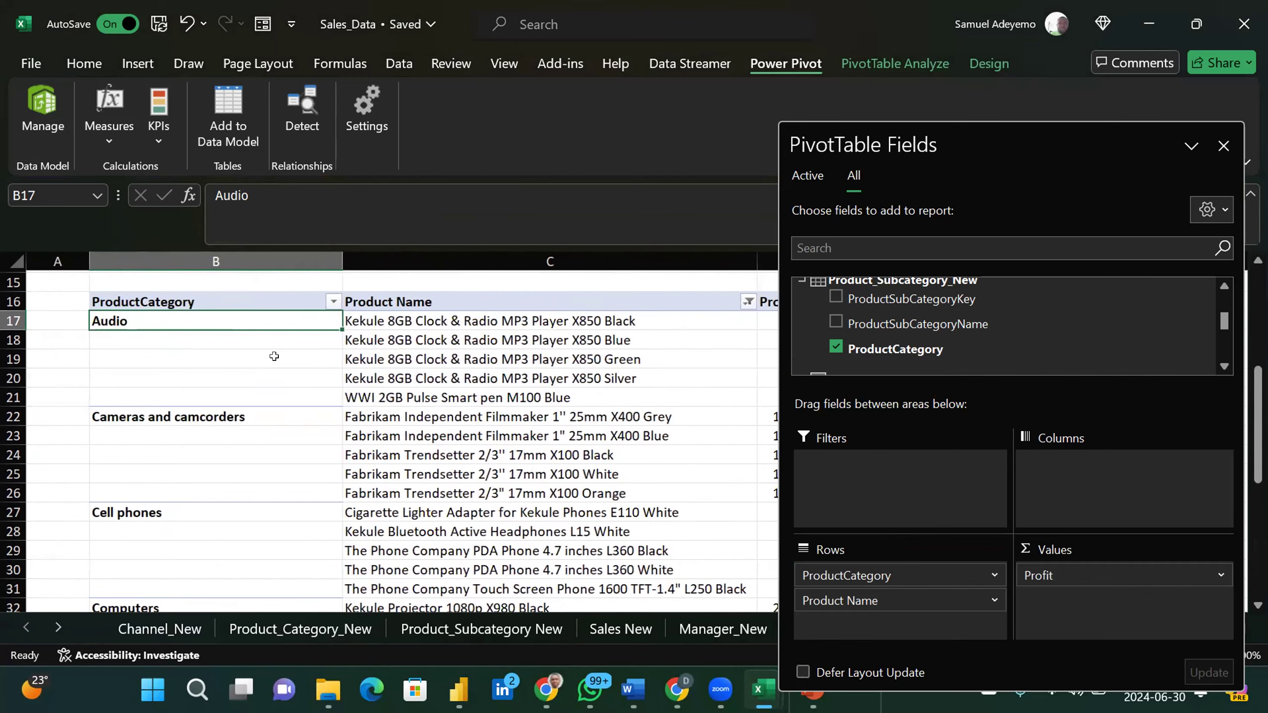
scroll(420, 383, right, 3)
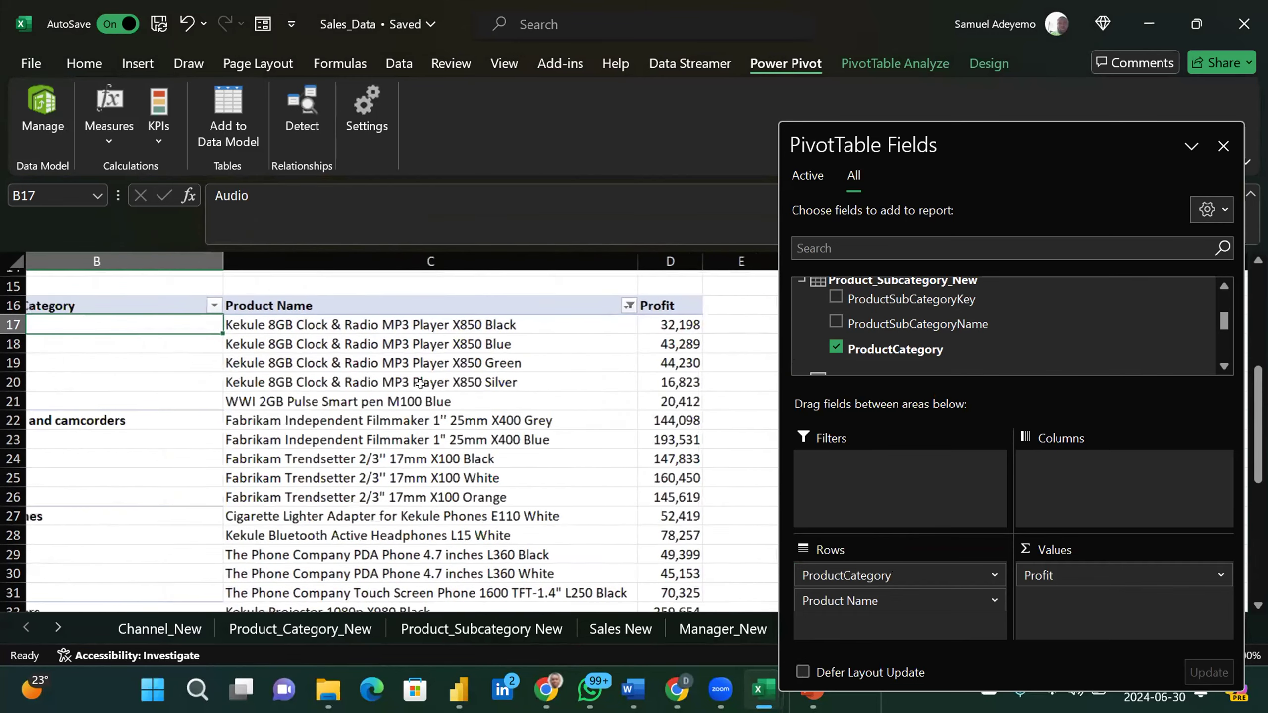
scroll(420, 383, left, 3)
scroll(588, 345, right, 3)
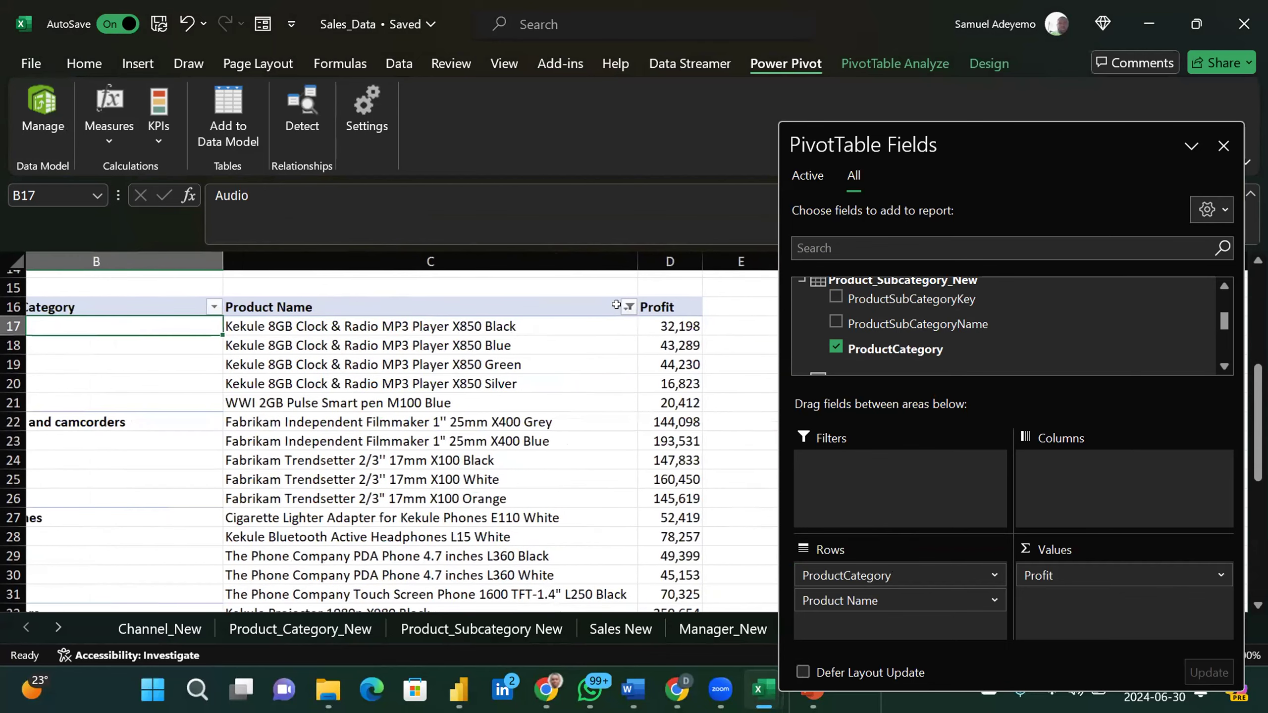
scroll(378, 406, left, 4)
scroll(377, 405, right, 3)
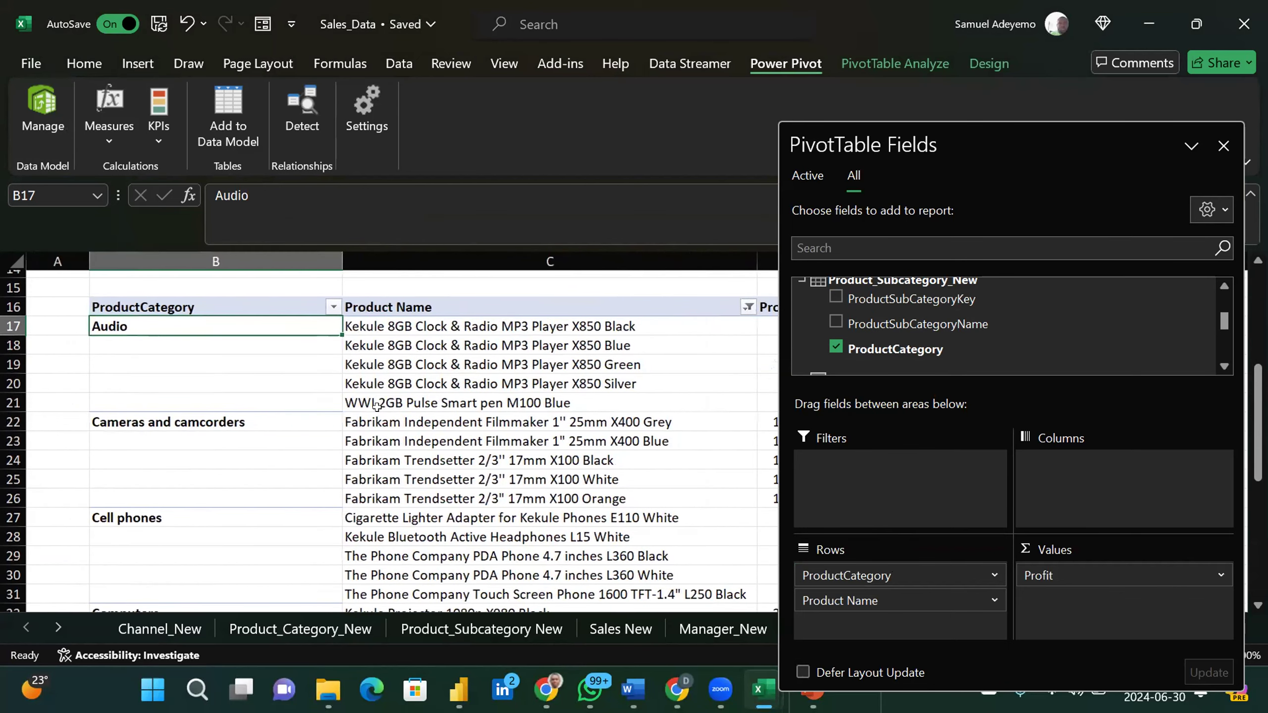
scroll(377, 406, right, 2)
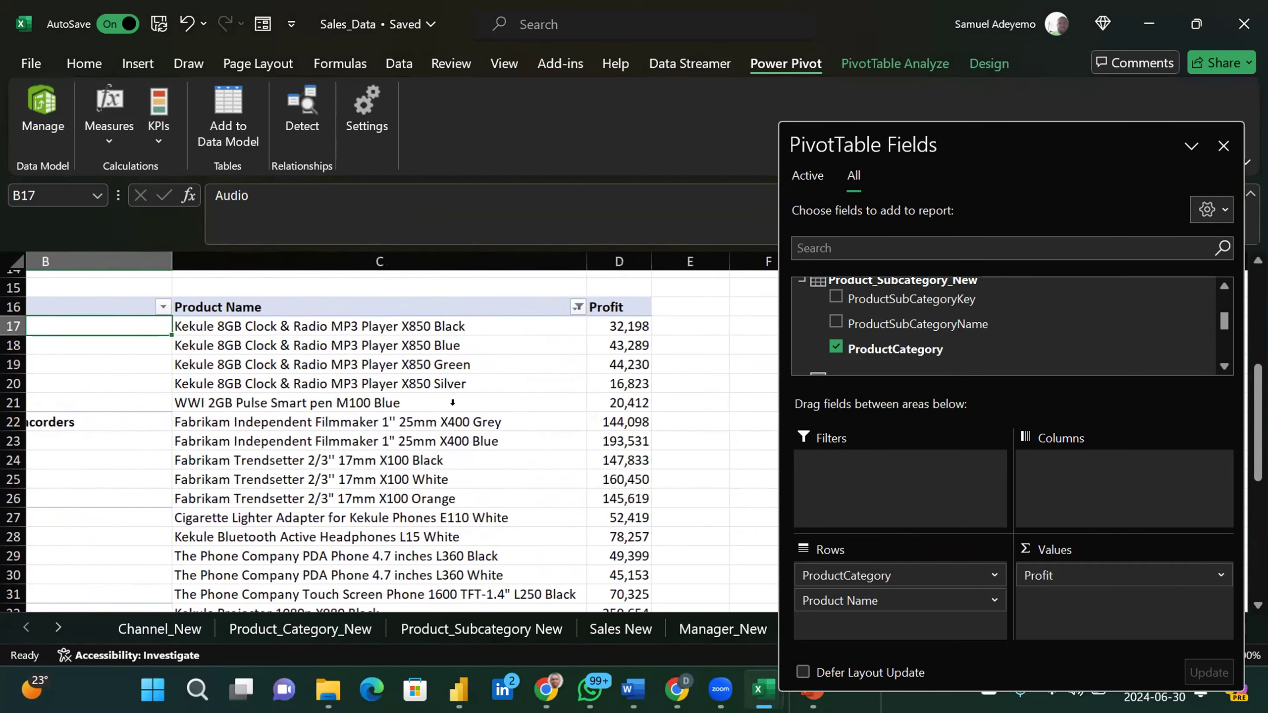
scroll(452, 402, left, 4)
key(Up)
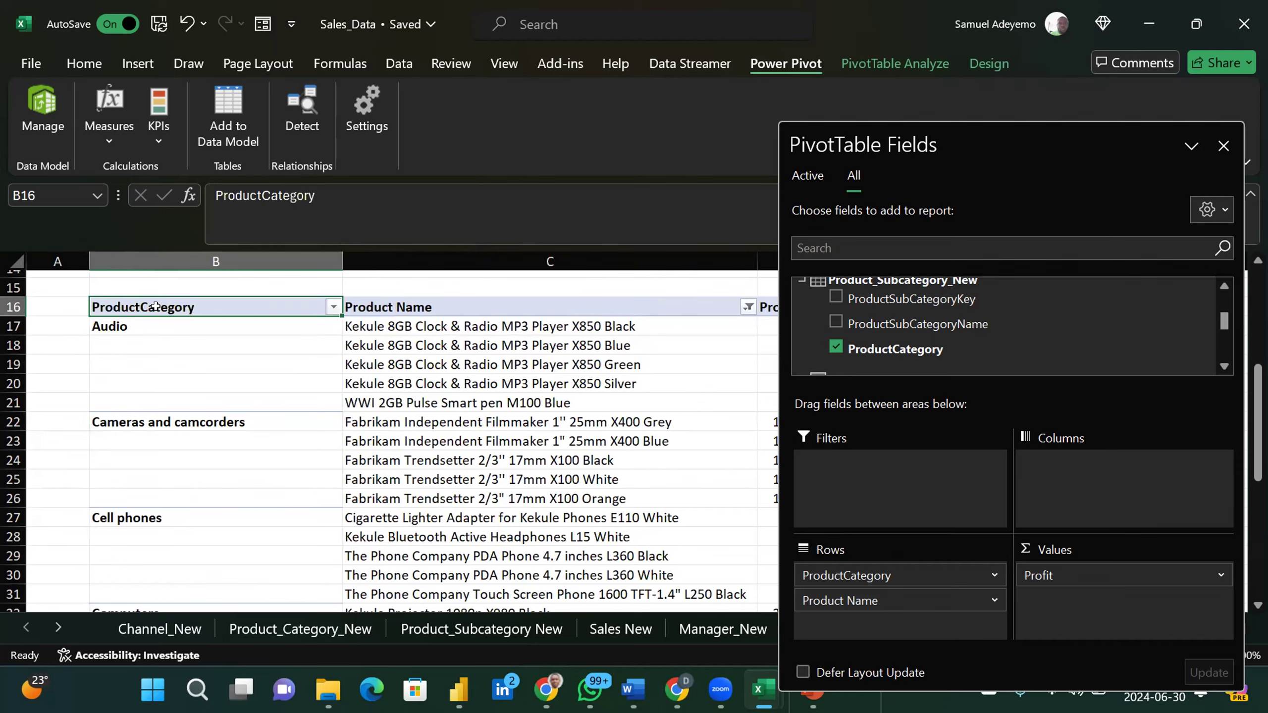
click(167, 379)
scroll(179, 449, down, 1)
scroll(200, 447, up, 3)
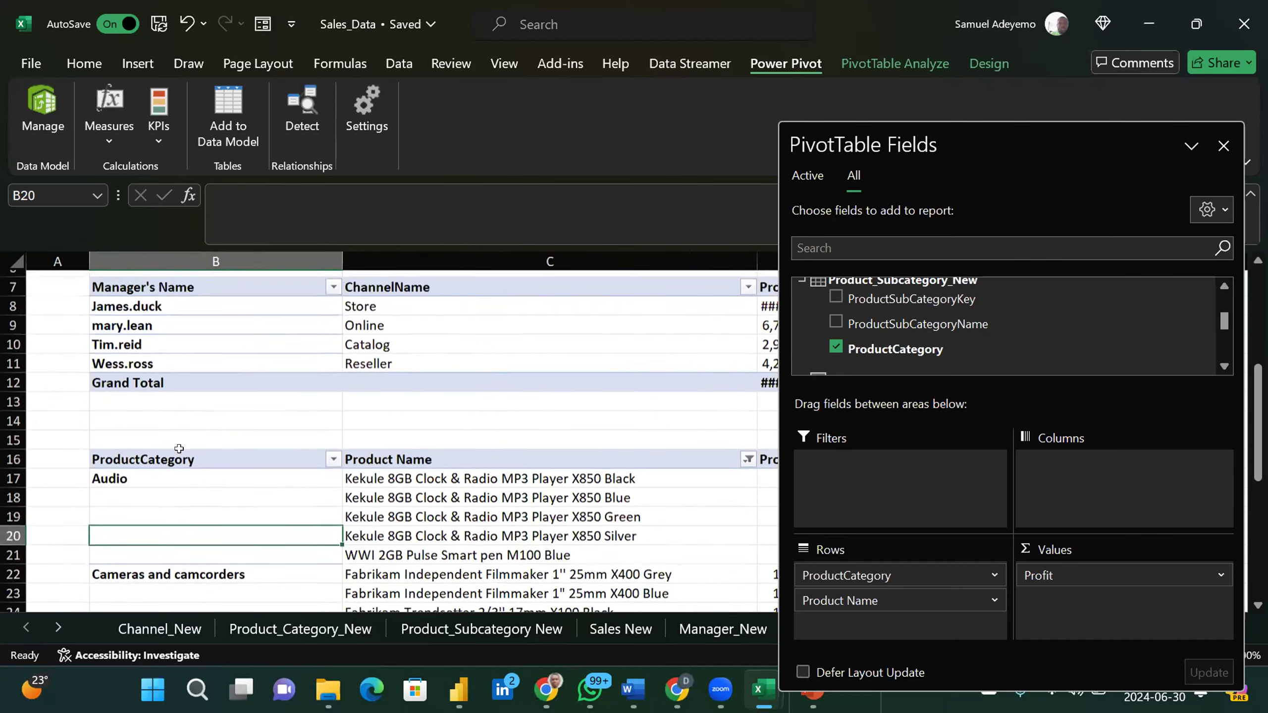
scroll(259, 448, down, 3)
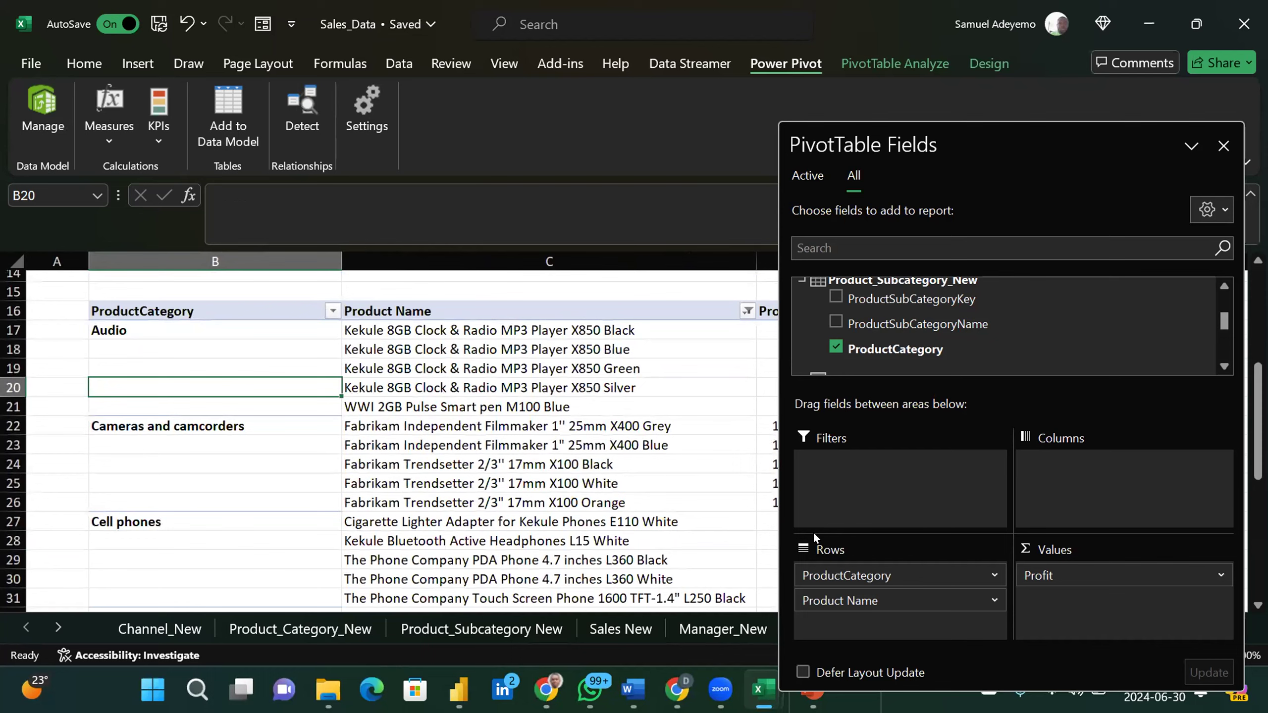
Step: Move the field list aside and examine the products in every category down to the Grand Total
double_click(1049, 146)
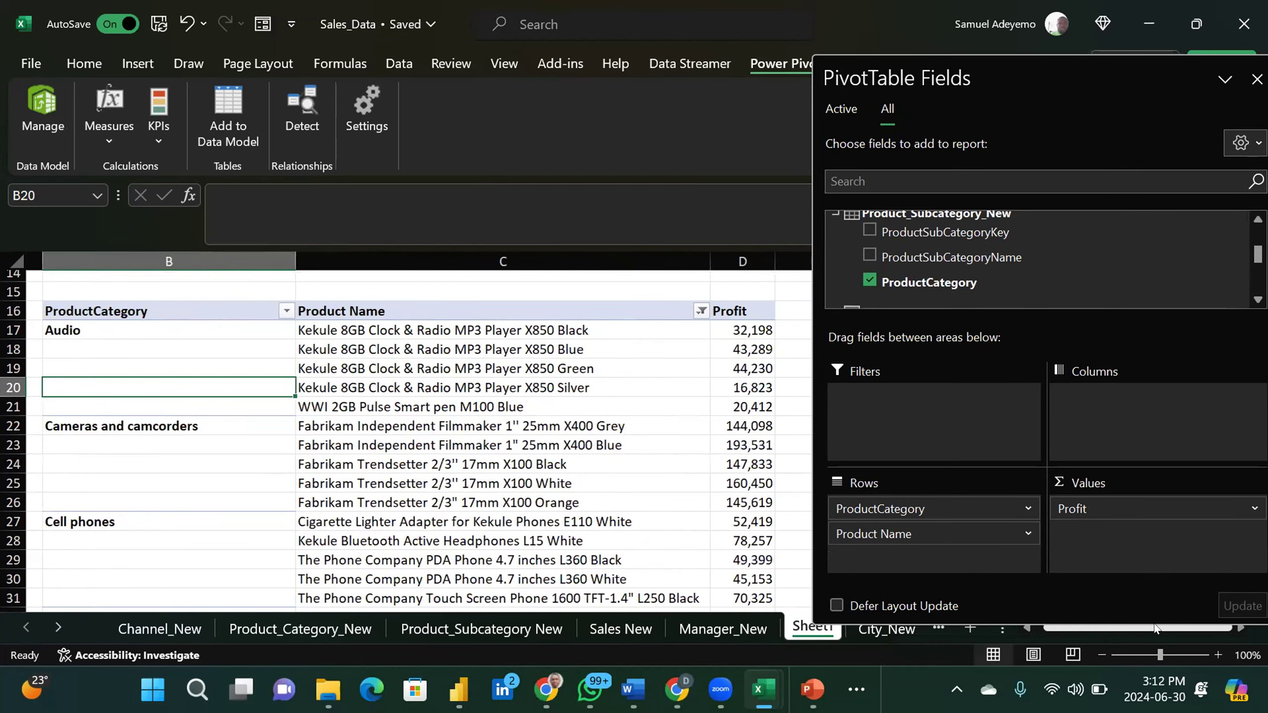
scroll(617, 526, down, 7)
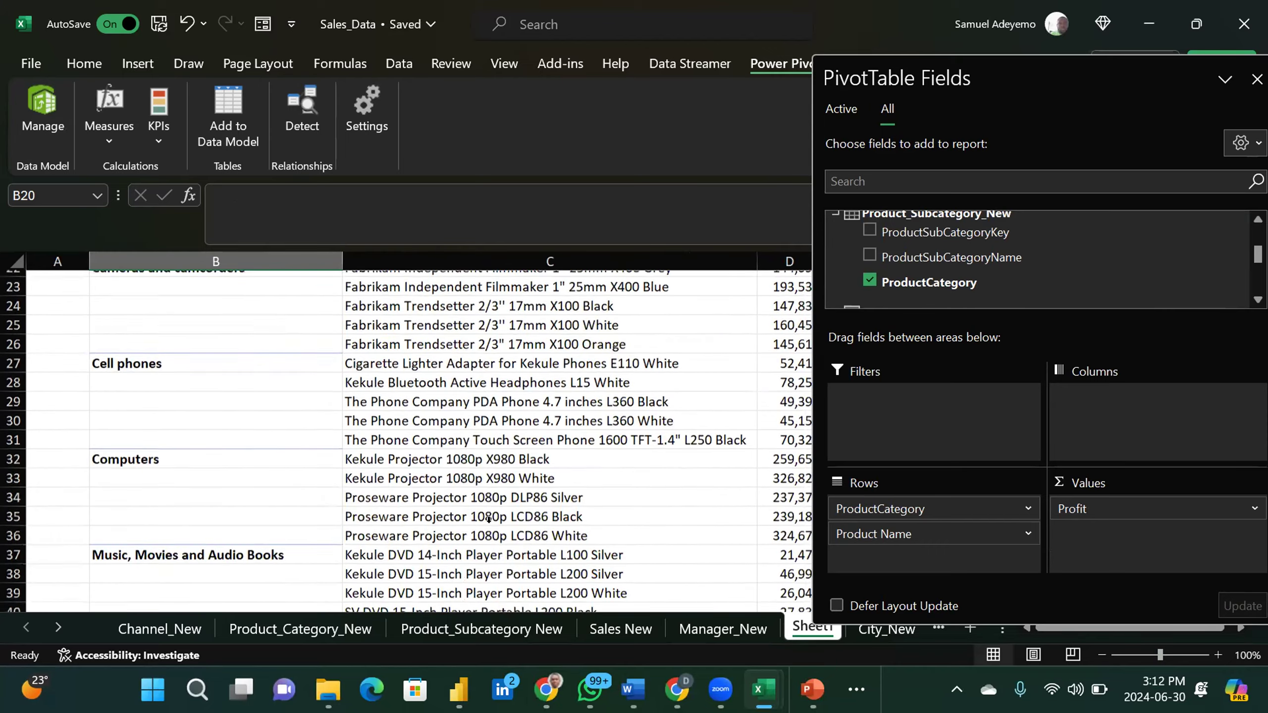
scroll(489, 520, down, 2)
scroll(489, 520, up, 13)
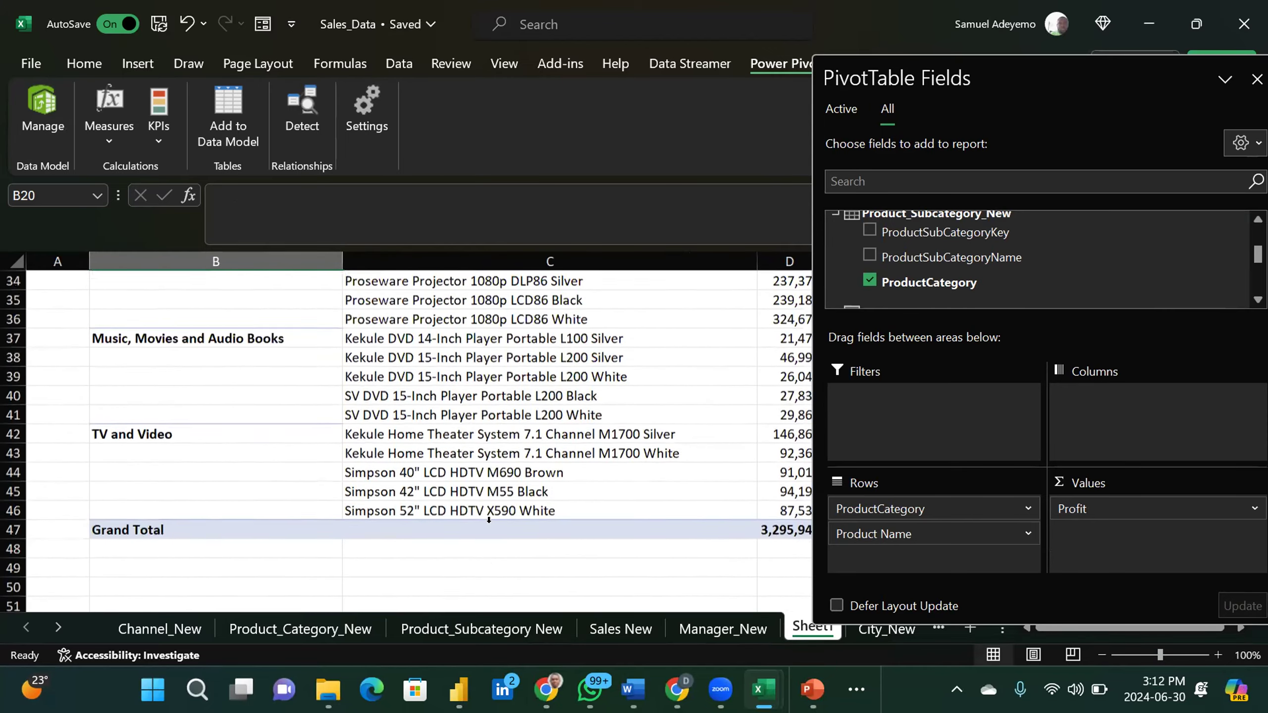
scroll(489, 519, down, 4)
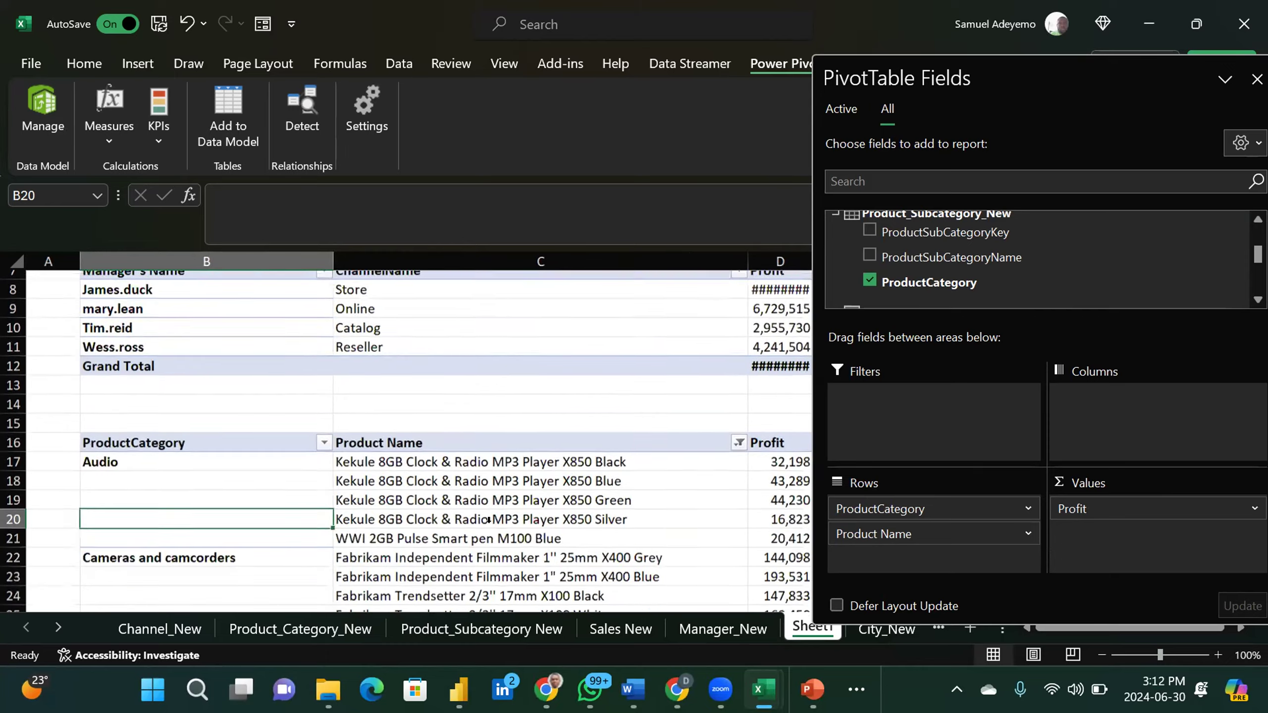
scroll(236, 484, down, 2)
click(180, 455)
scroll(179, 443, down, 1)
scroll(179, 443, down, 2)
click(162, 412)
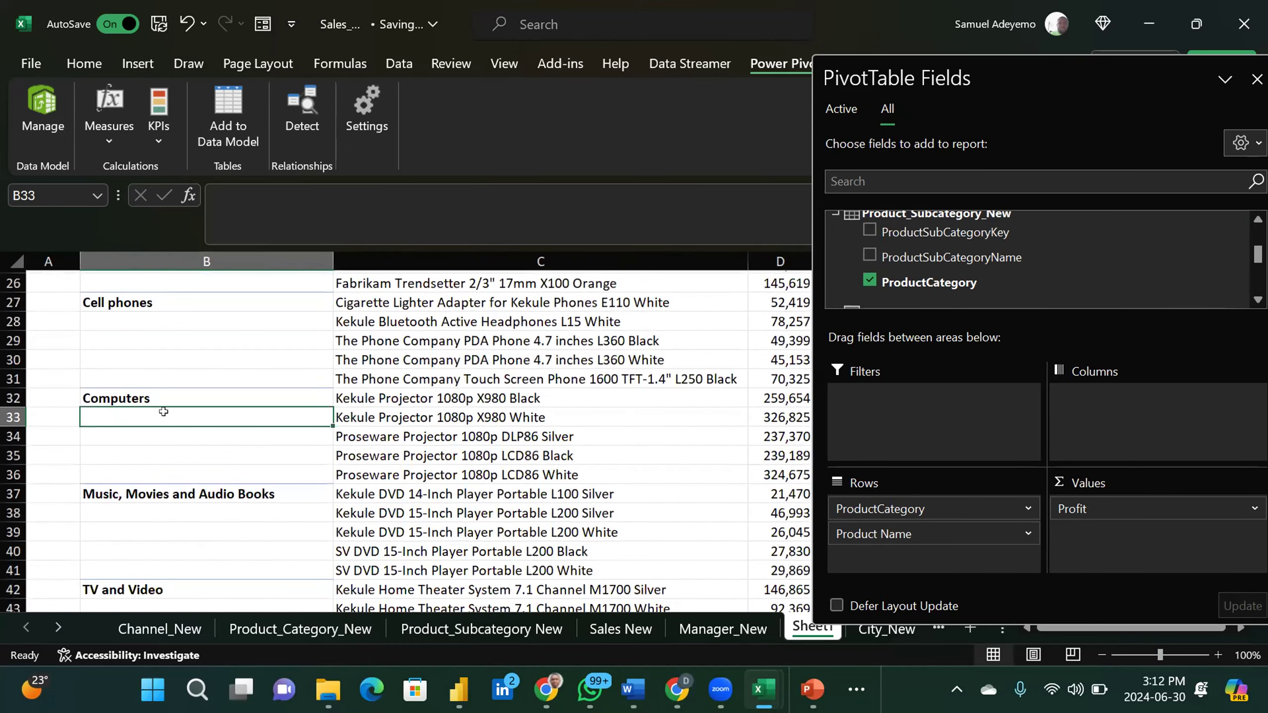
scroll(163, 411, down, 1)
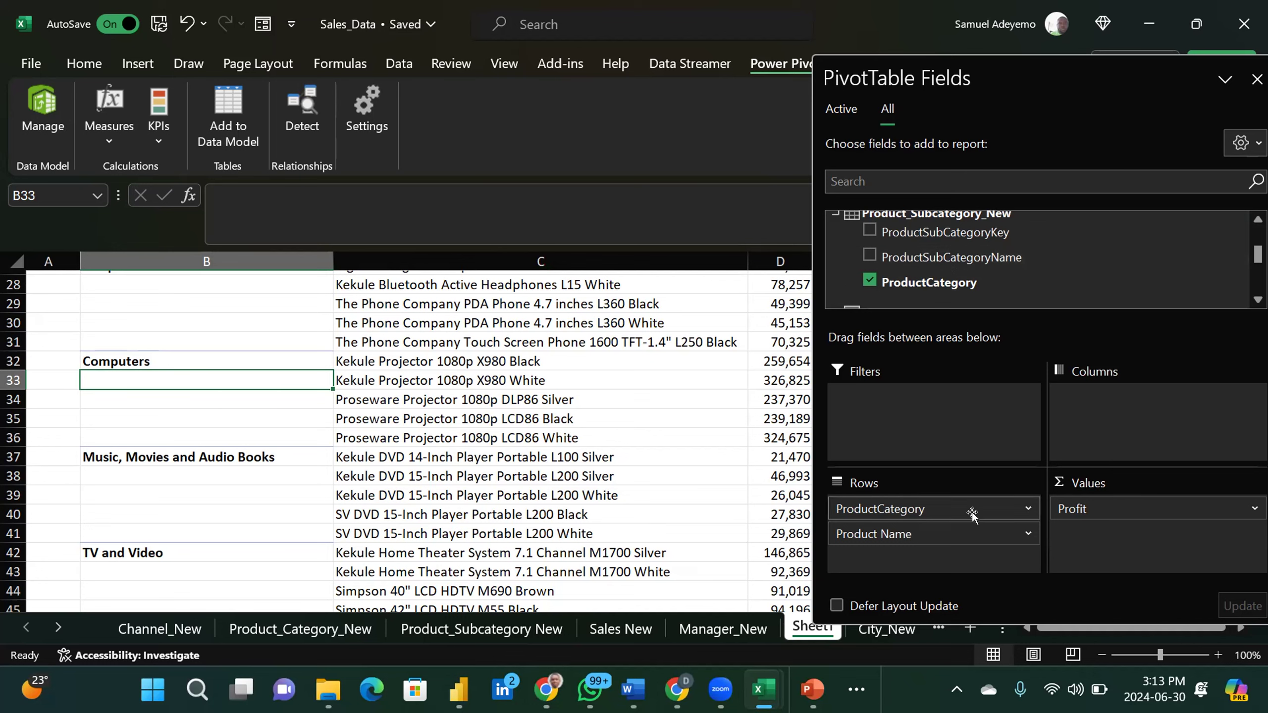
Step: Replace ProductCategory with ProductSubCategoryName in the rows of the PivotTable at B16 and review its product groups
drag(941, 502, 903, 504)
scroll(532, 419, up, 6)
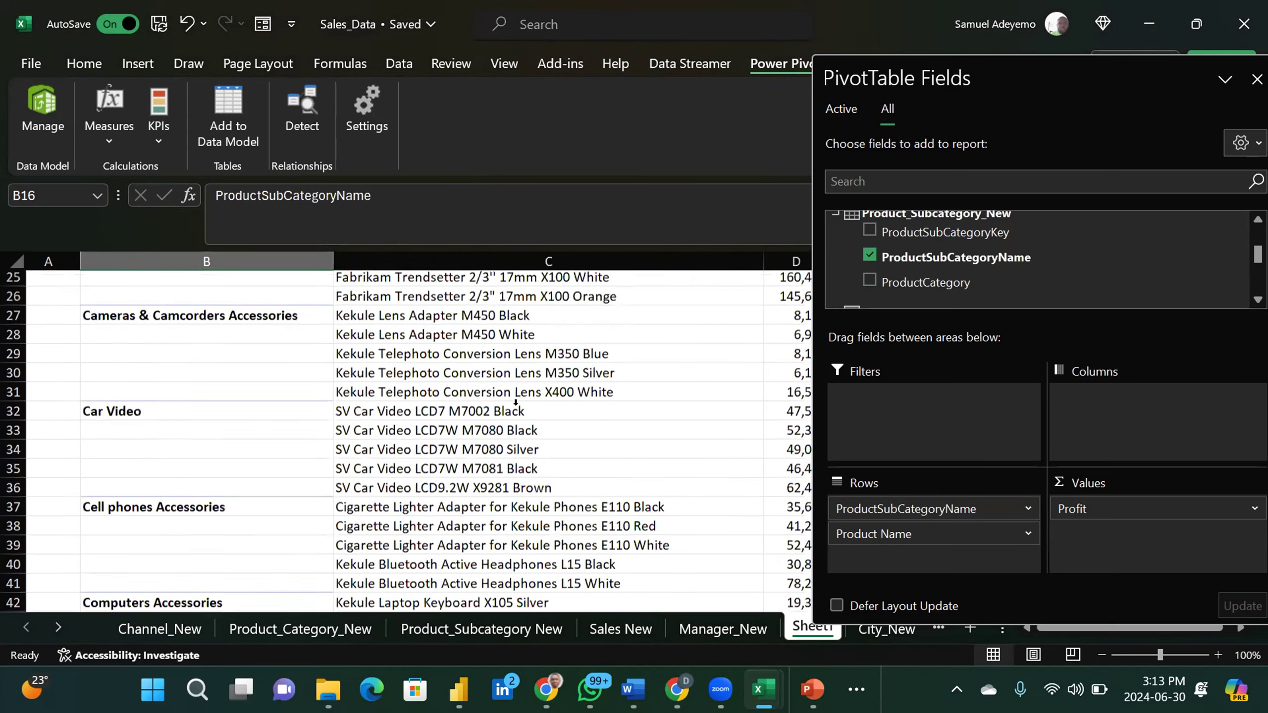
scroll(516, 402, down, 1)
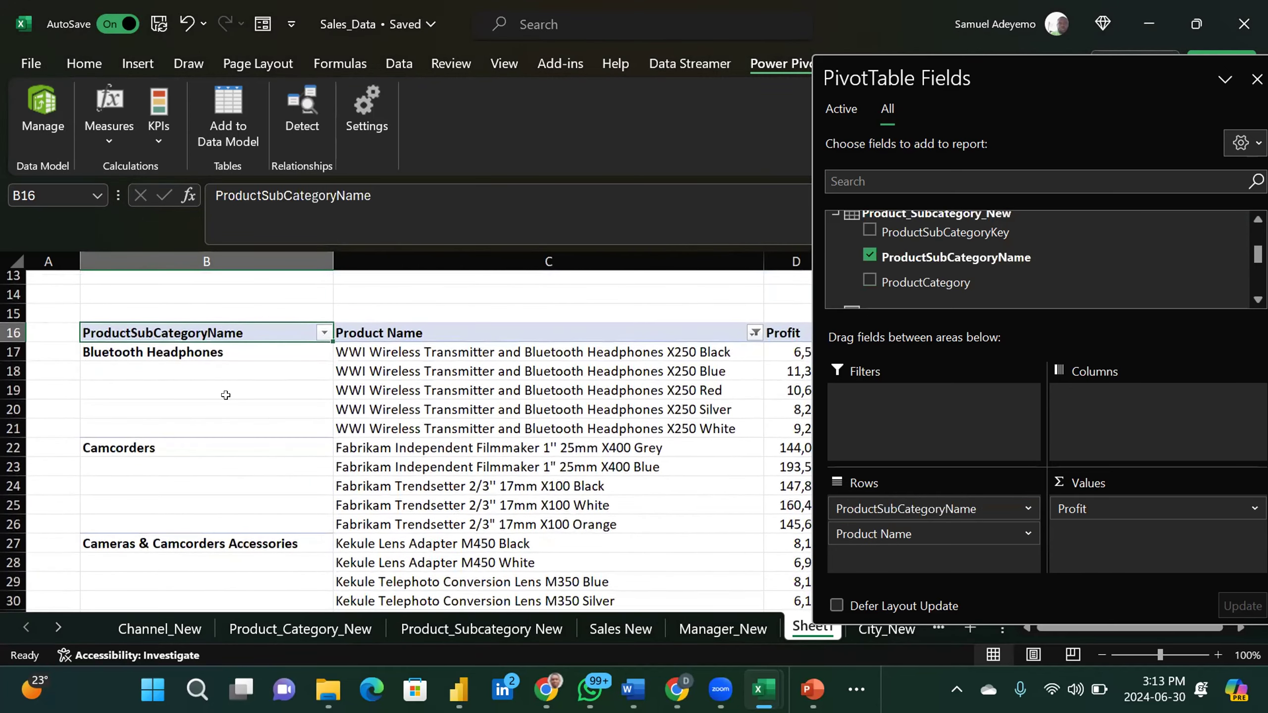
click(59, 393)
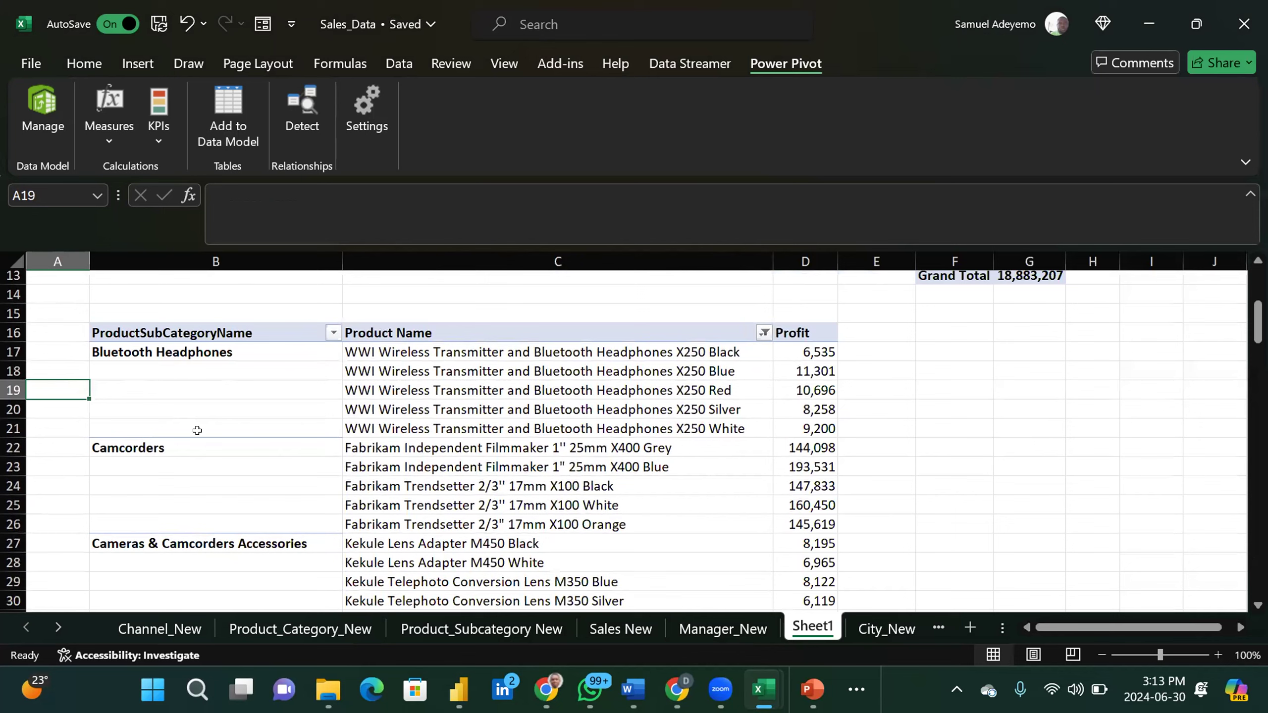
Step: Remove ProductSubCategoryName from the rows of the PivotTable at B16, keeping only Product Name
click(452, 468)
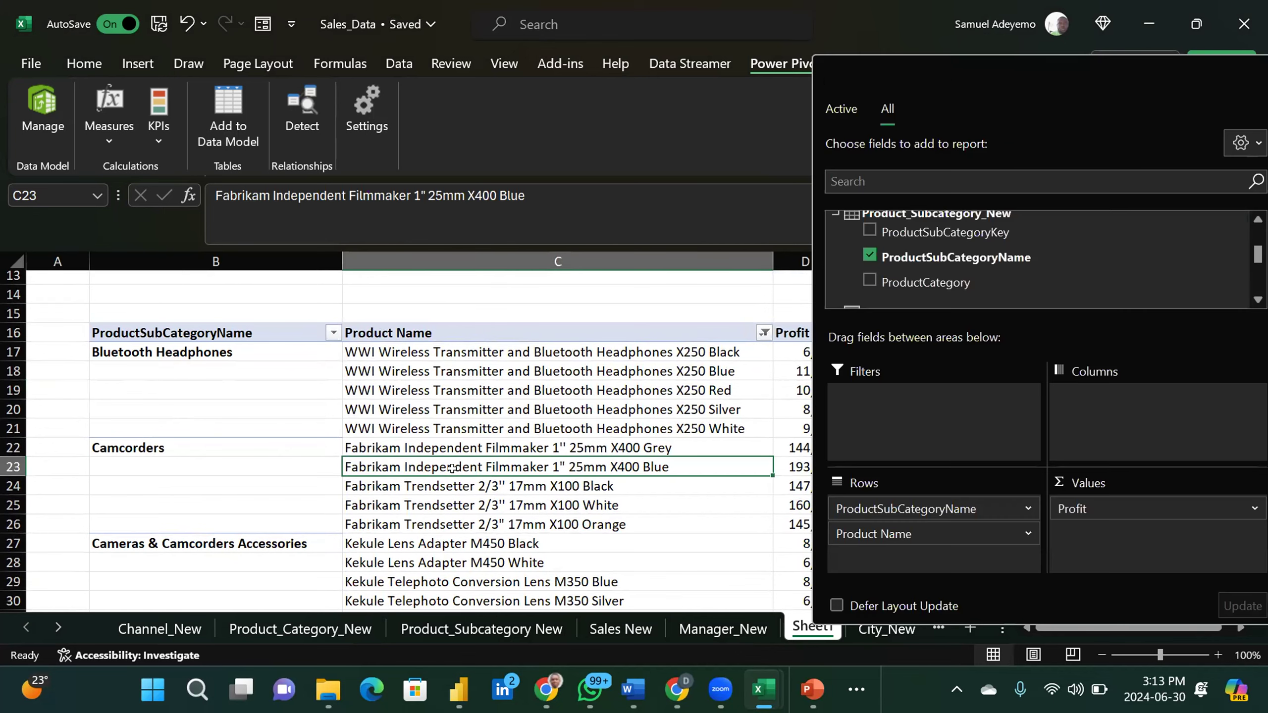
click(221, 388)
drag(877, 514, 725, 469)
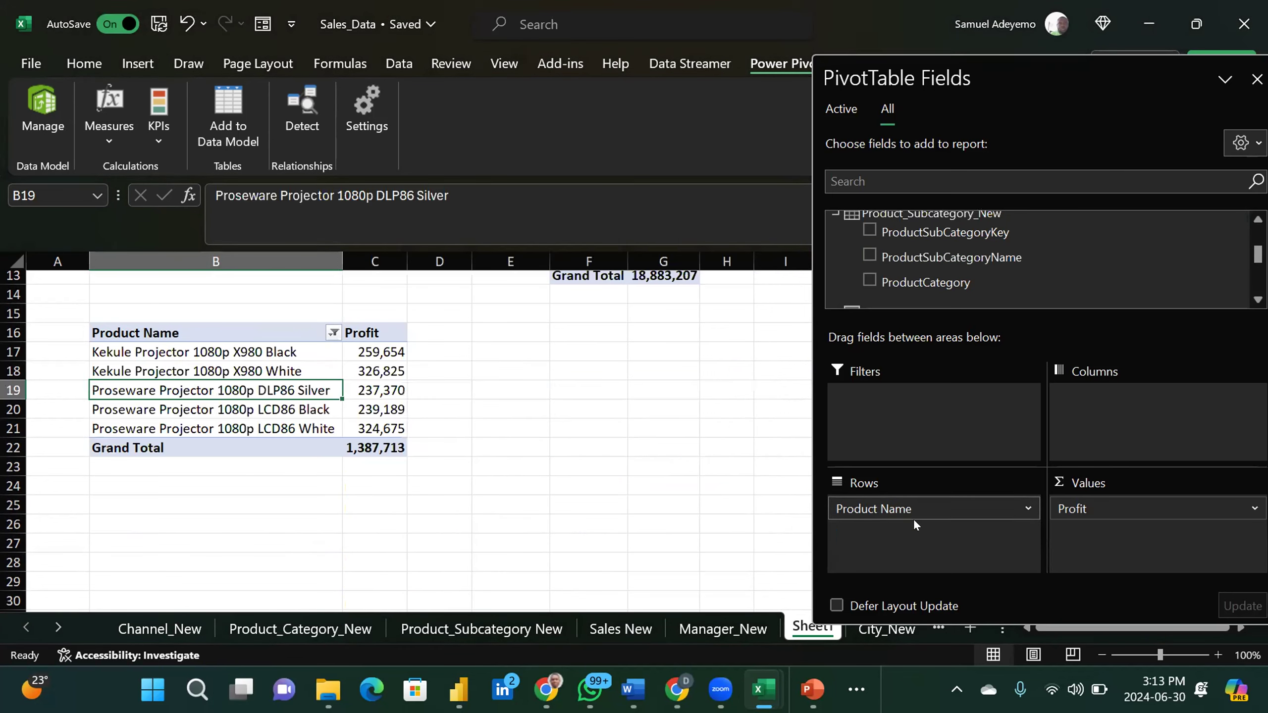
Step: Look through the tables in the PivotTable field list and review the summary, manager, state and product PivotTables on Sheet1
click(597, 472)
click(331, 353)
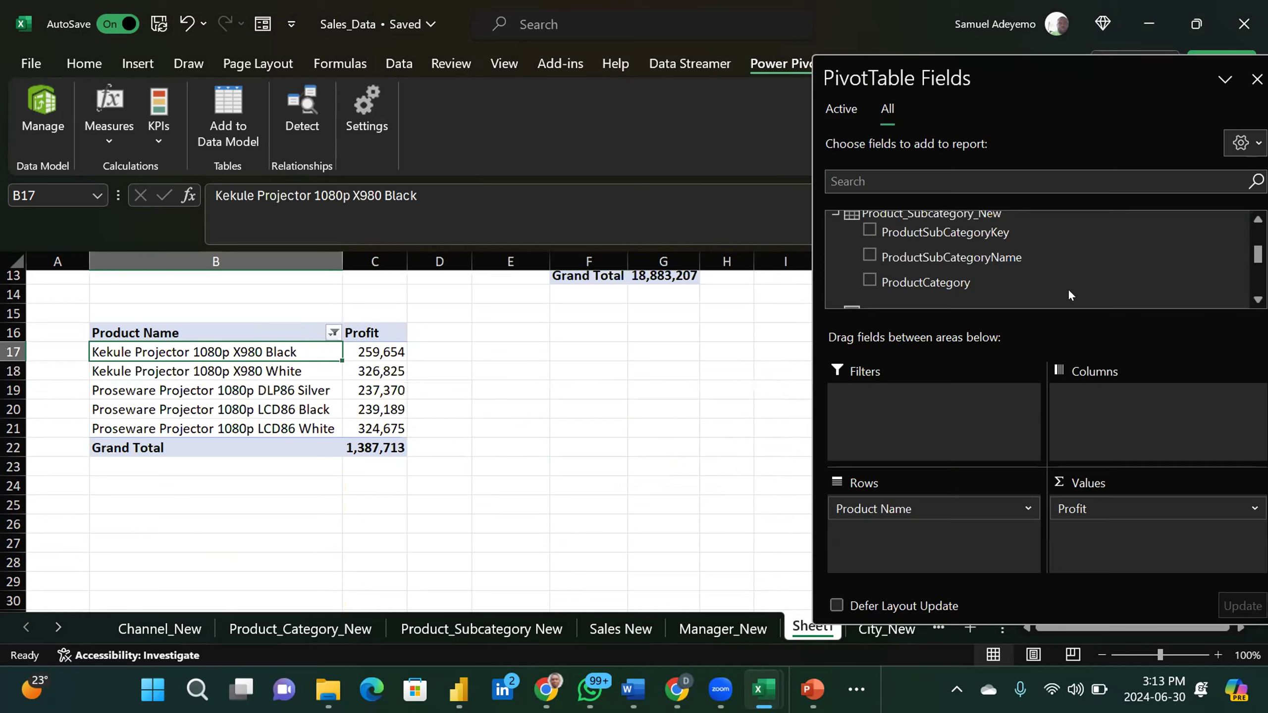
click(1258, 300)
scroll(1038, 259, down, 8)
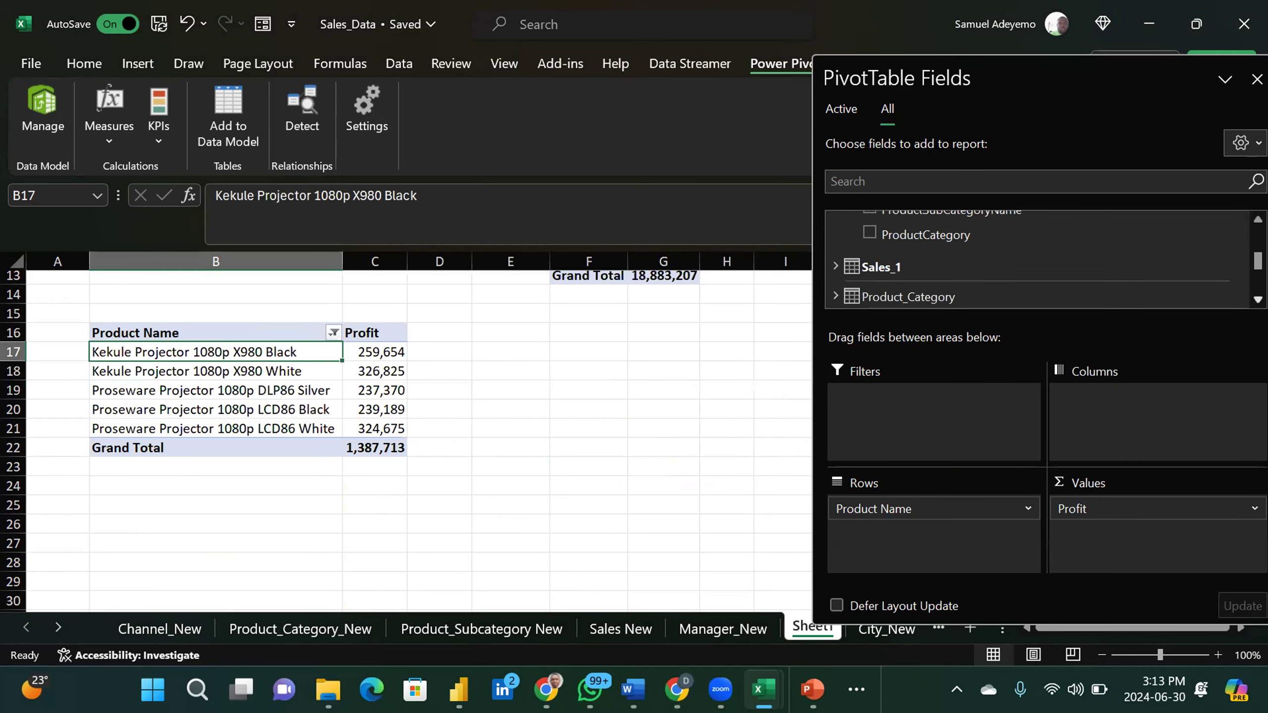
drag(1259, 275, 1258, 234)
scroll(676, 395, up, 4)
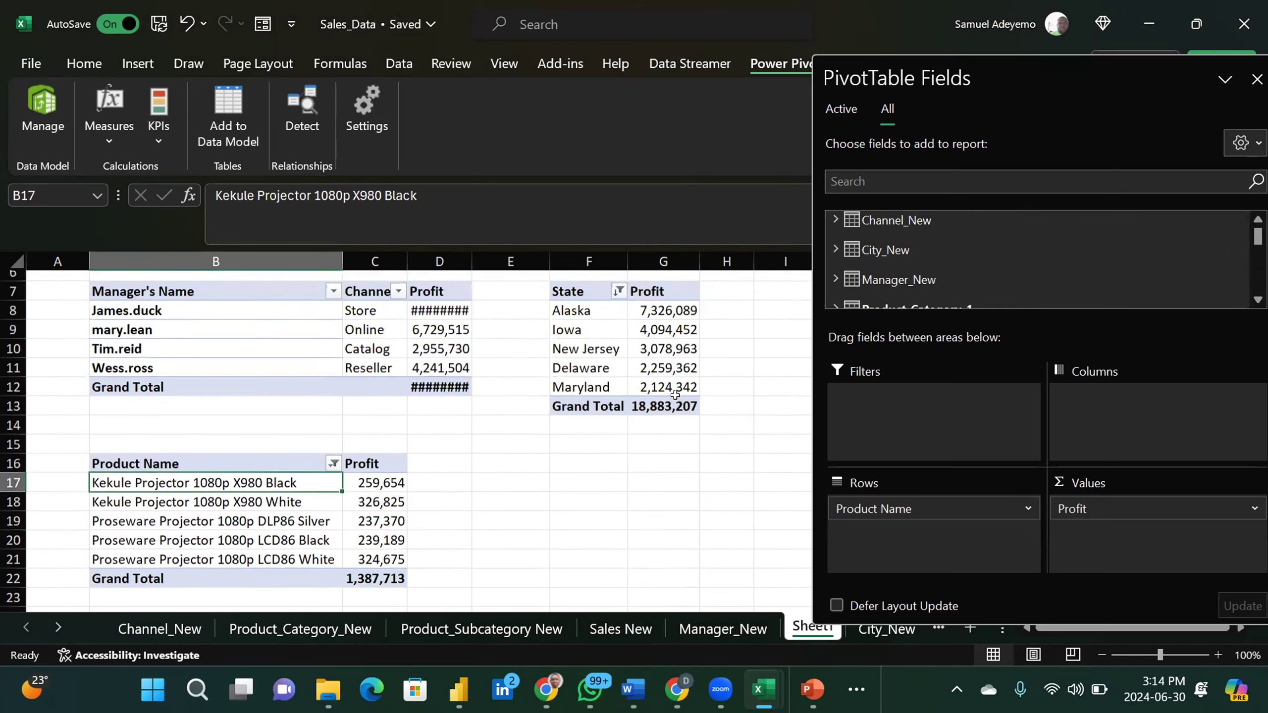
scroll(675, 396, down, 1)
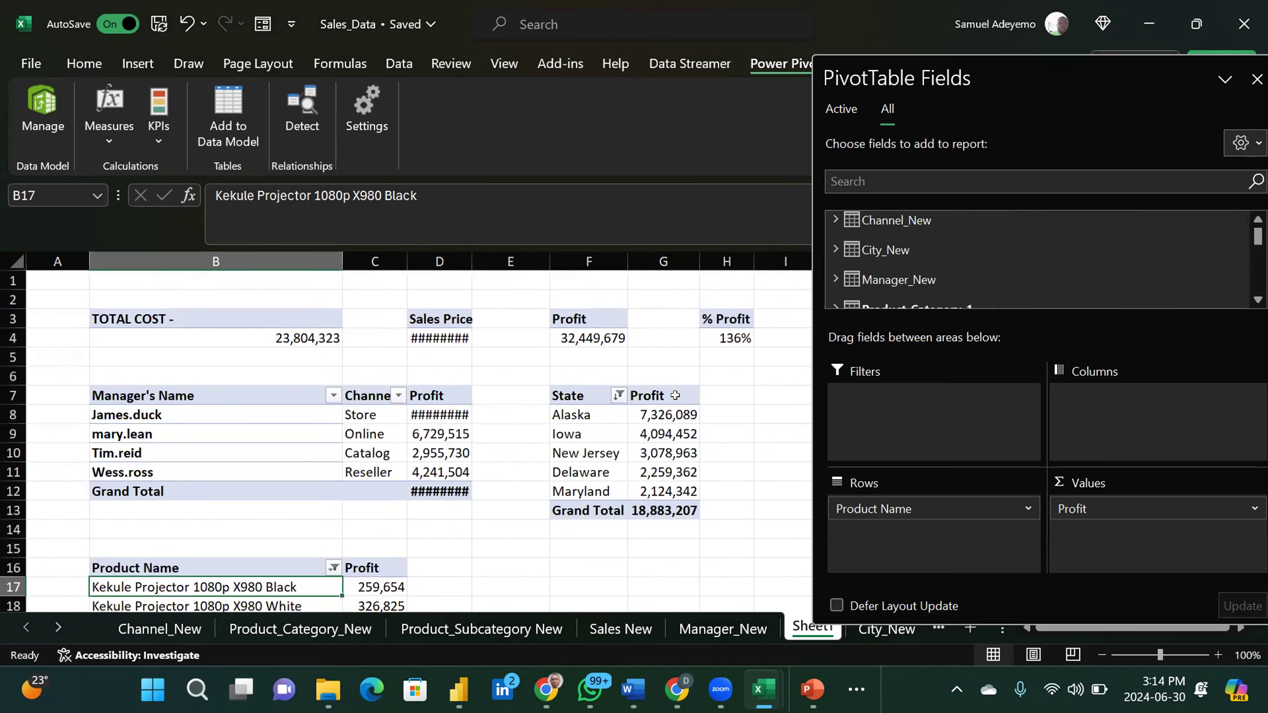
scroll(563, 414, down, 2)
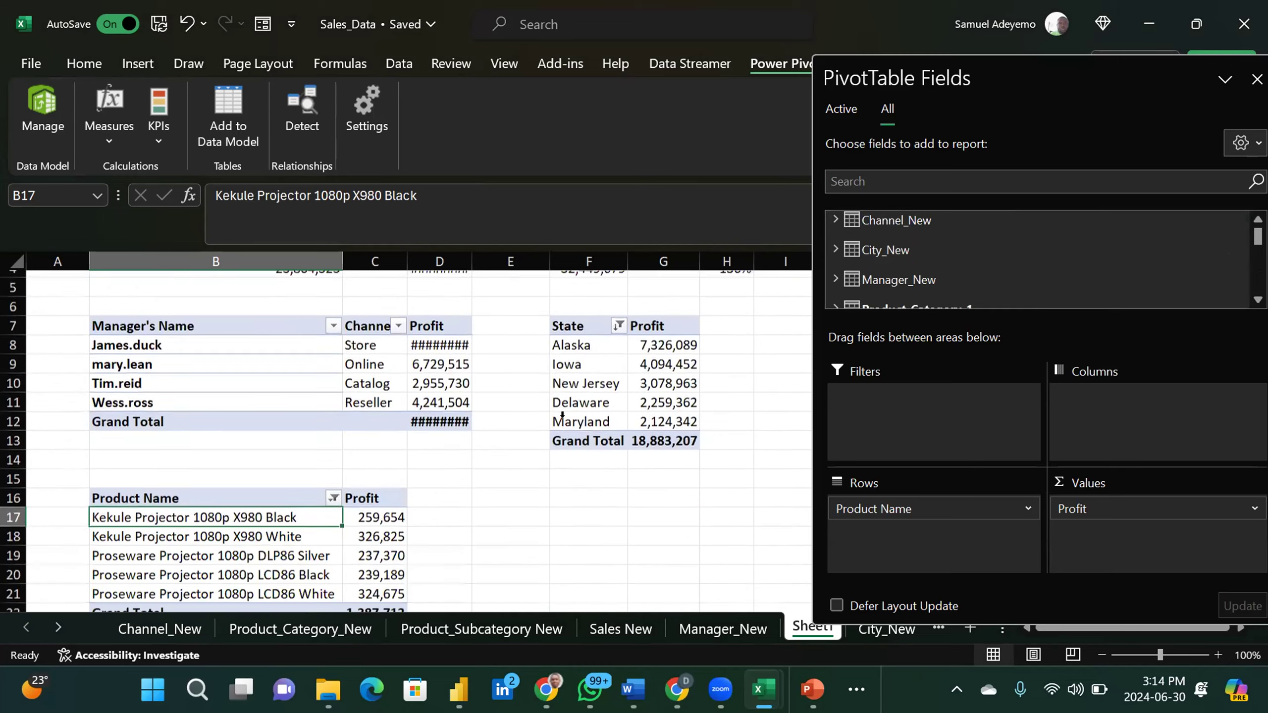
scroll(563, 414, up, 1)
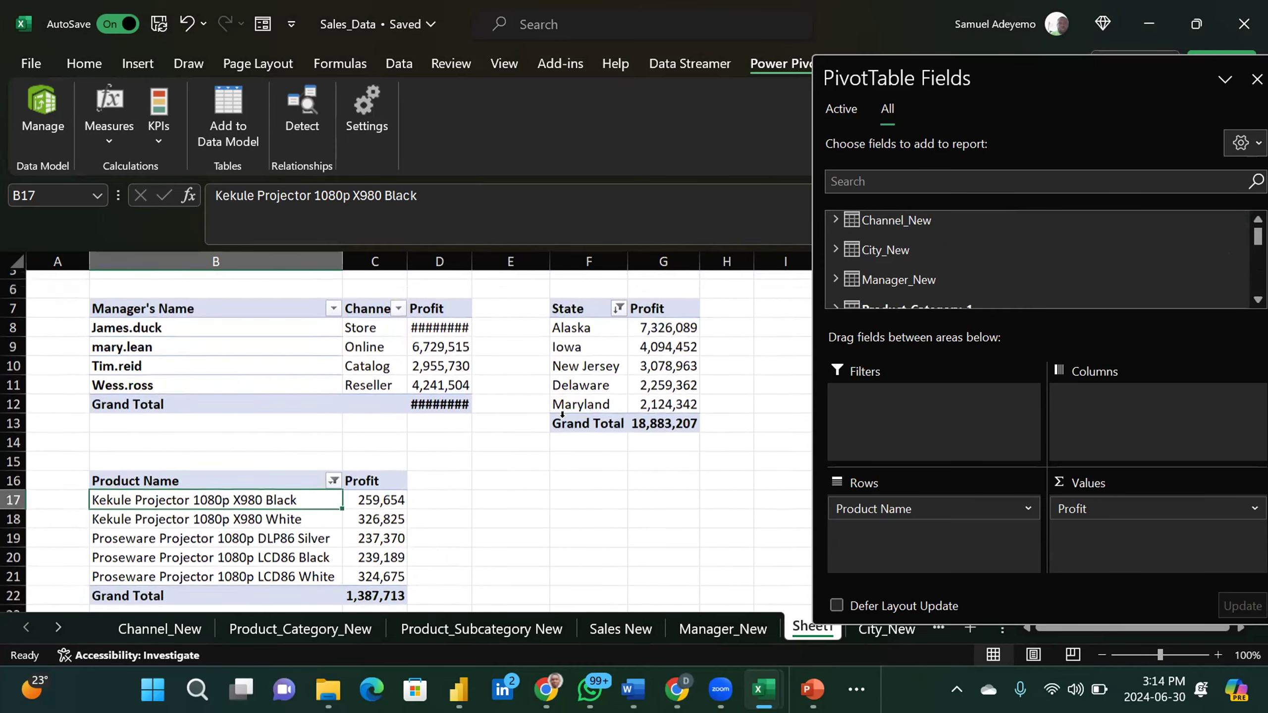
scroll(562, 415, down, 2)
scroll(562, 414, up, 3)
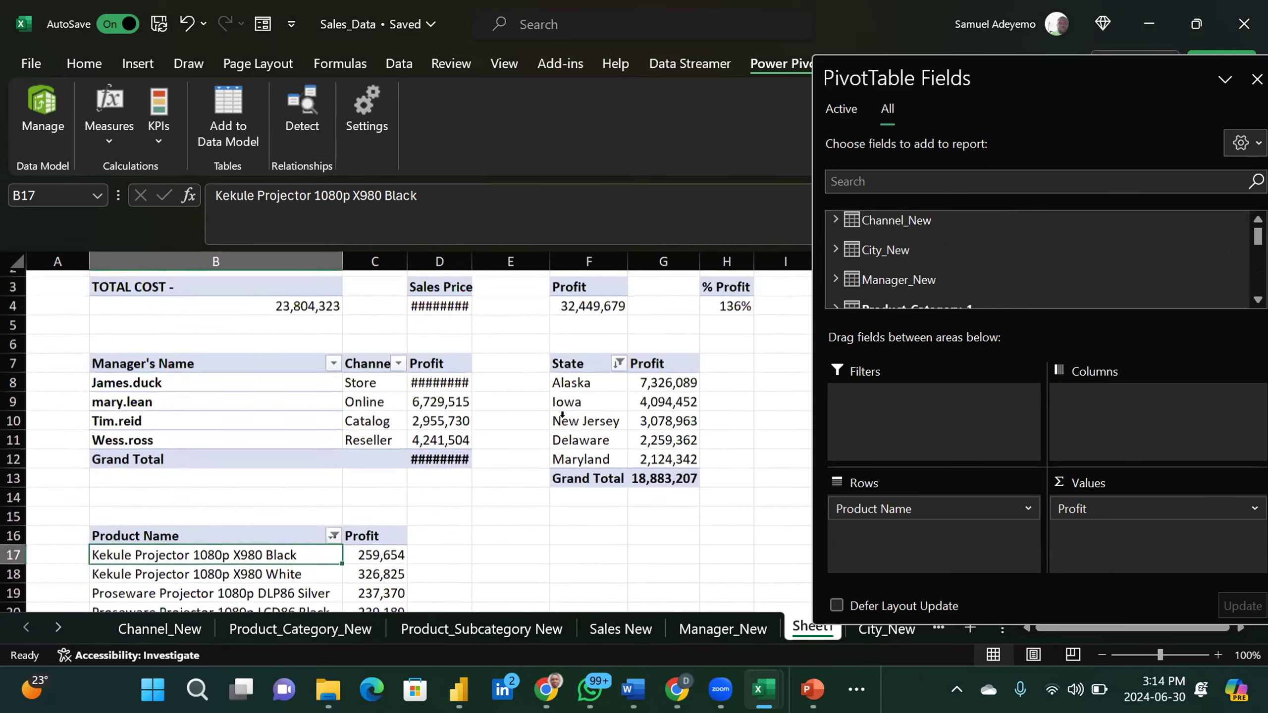
scroll(563, 414, up, 1)
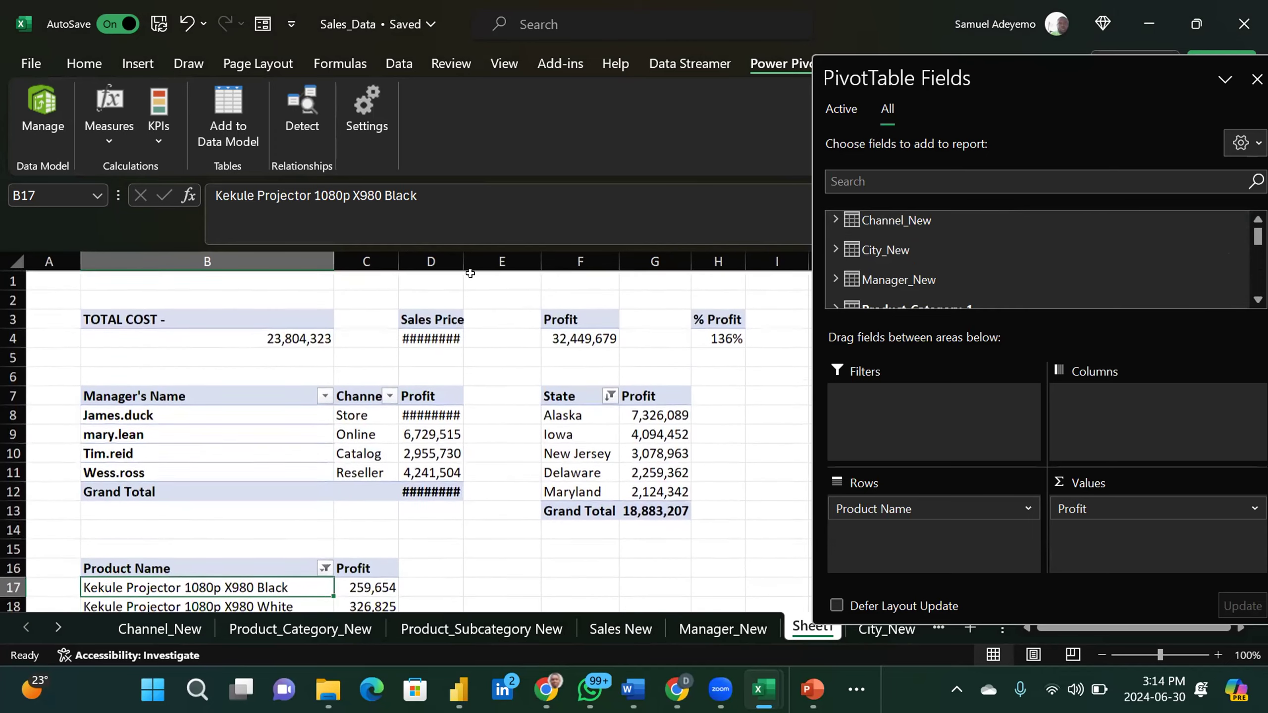
Step: Widen column D enough to show the full Sales Price and manager Profit values, and close the PivotTable field list
drag(464, 261, 482, 260)
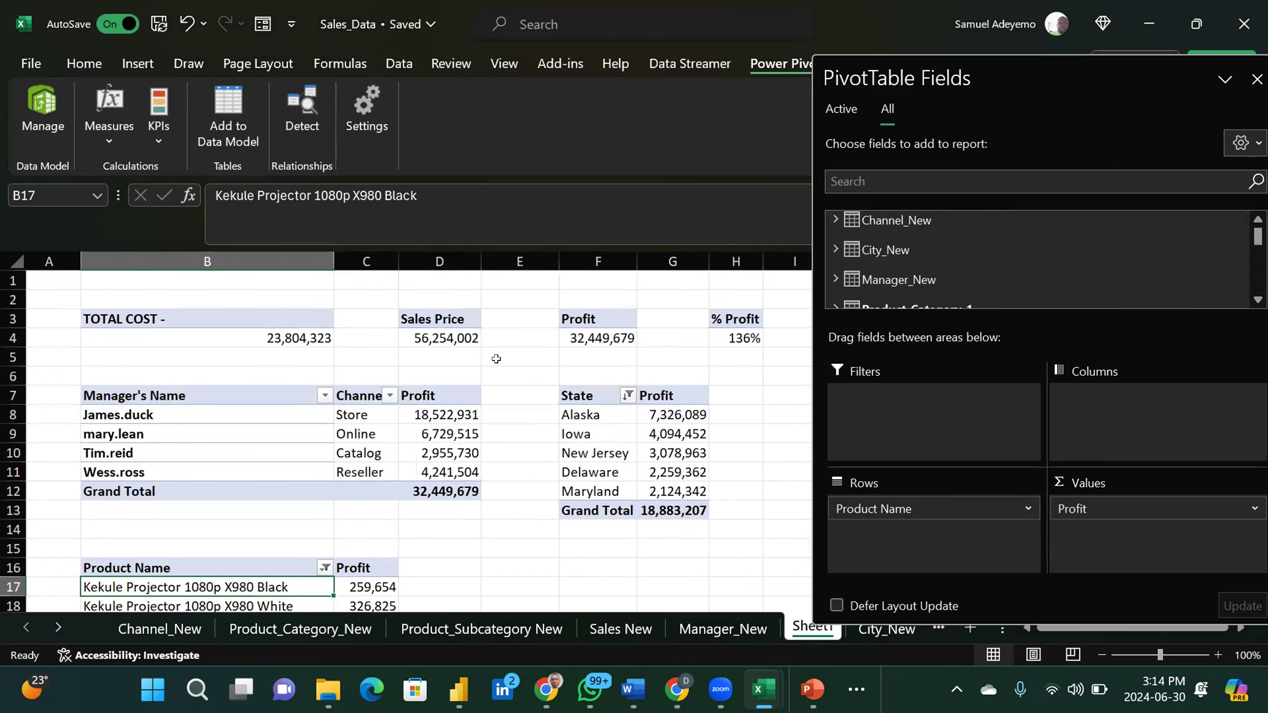
scroll(563, 538, down, 3)
scroll(564, 537, up, 3)
click(1257, 79)
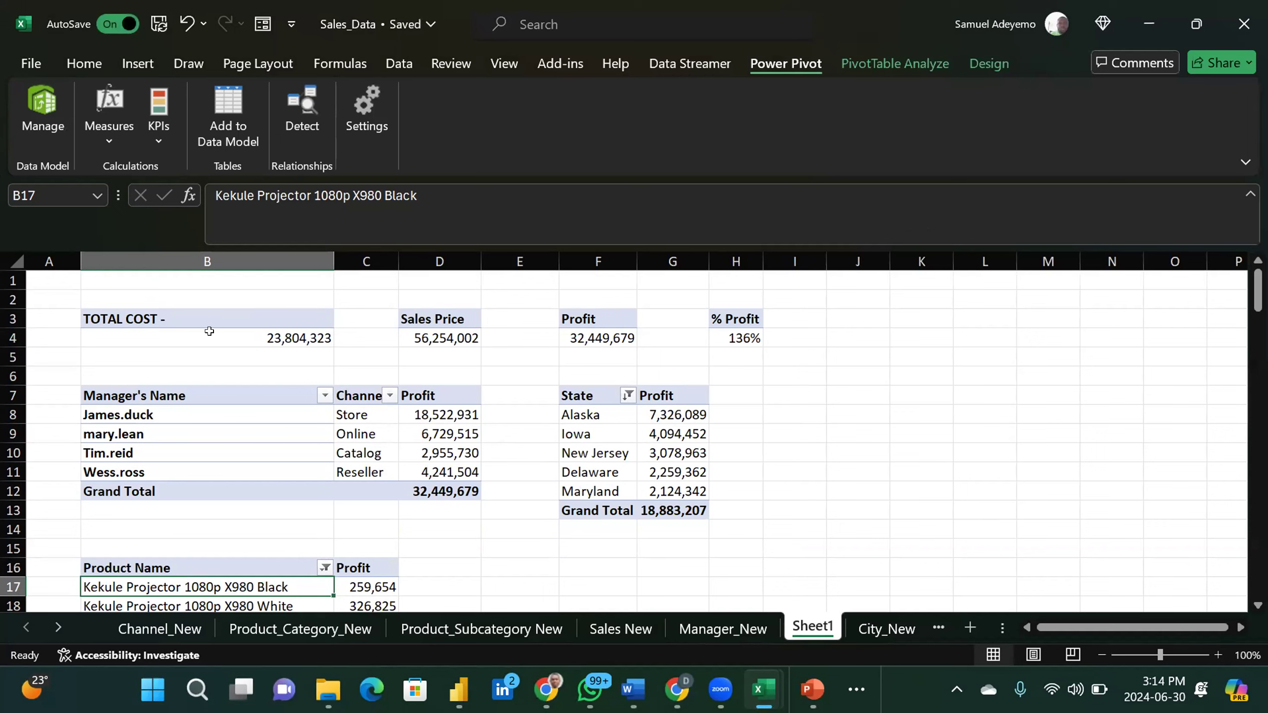
Step: Review the total cost in B4, the manager PivotTable at B7:D12 and the state PivotTable at F7:G13
click(229, 331)
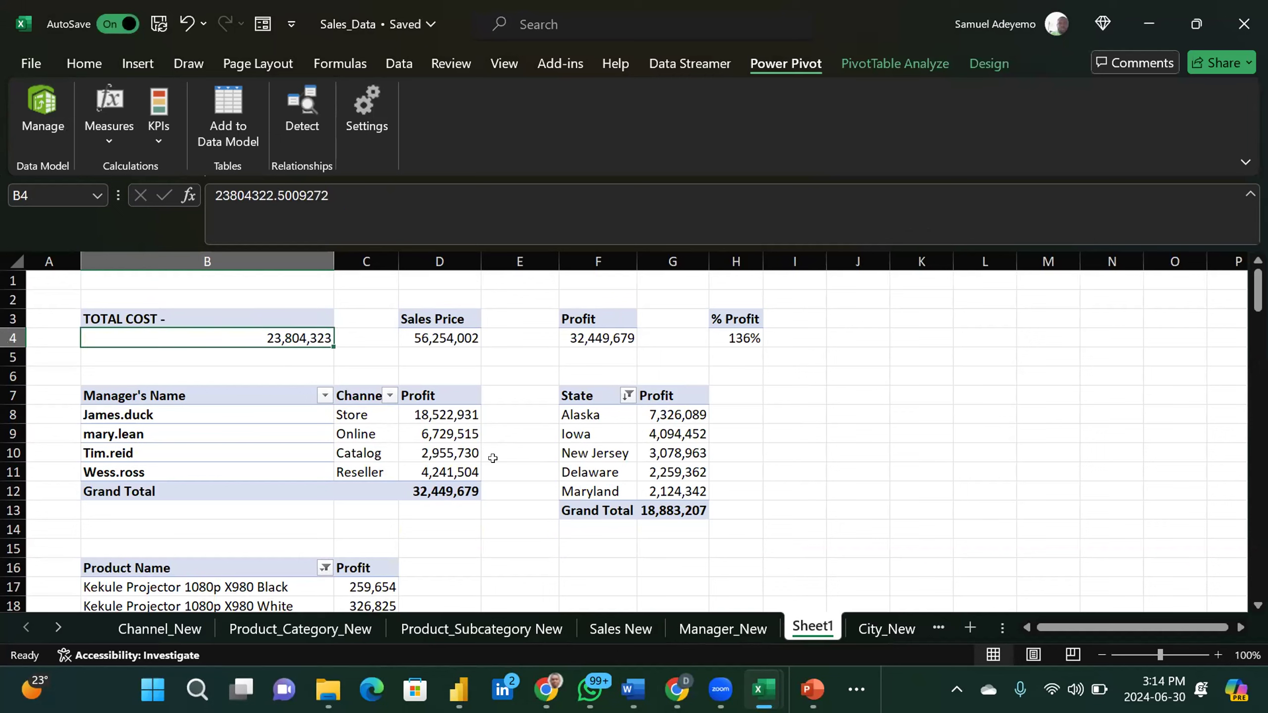
drag(241, 398, 418, 485)
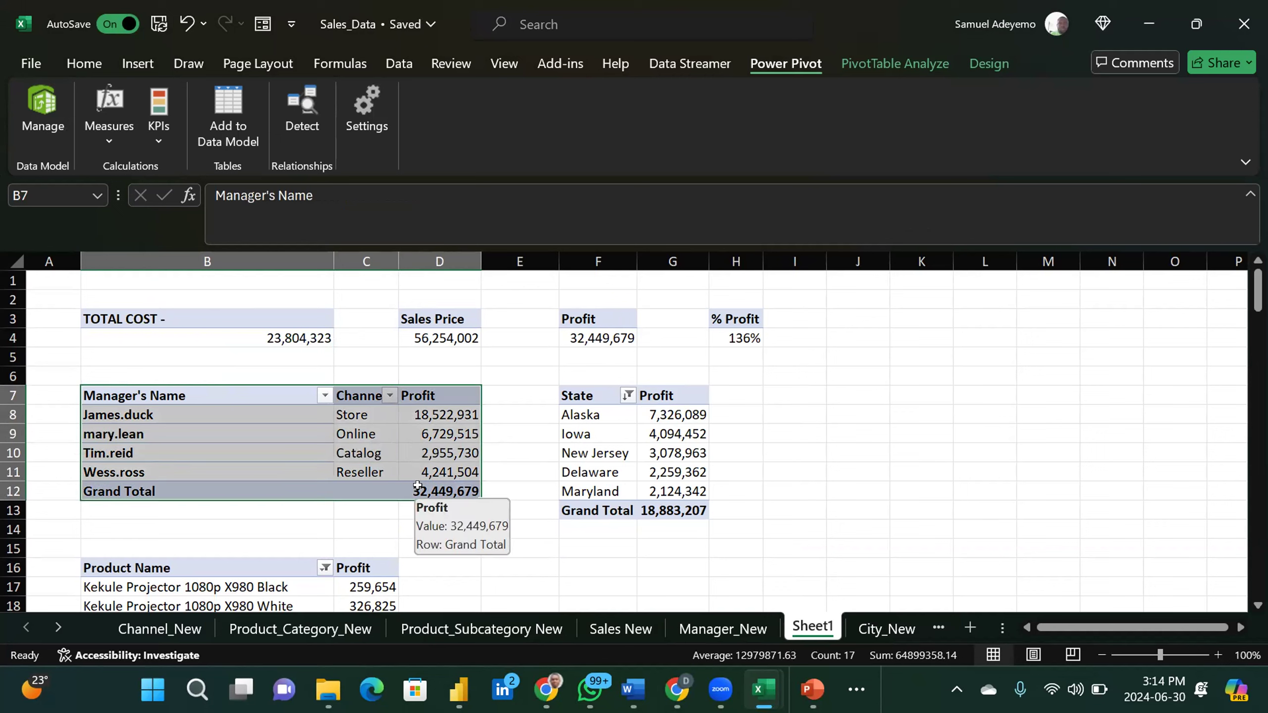
drag(634, 399, 640, 420)
drag(581, 392, 671, 505)
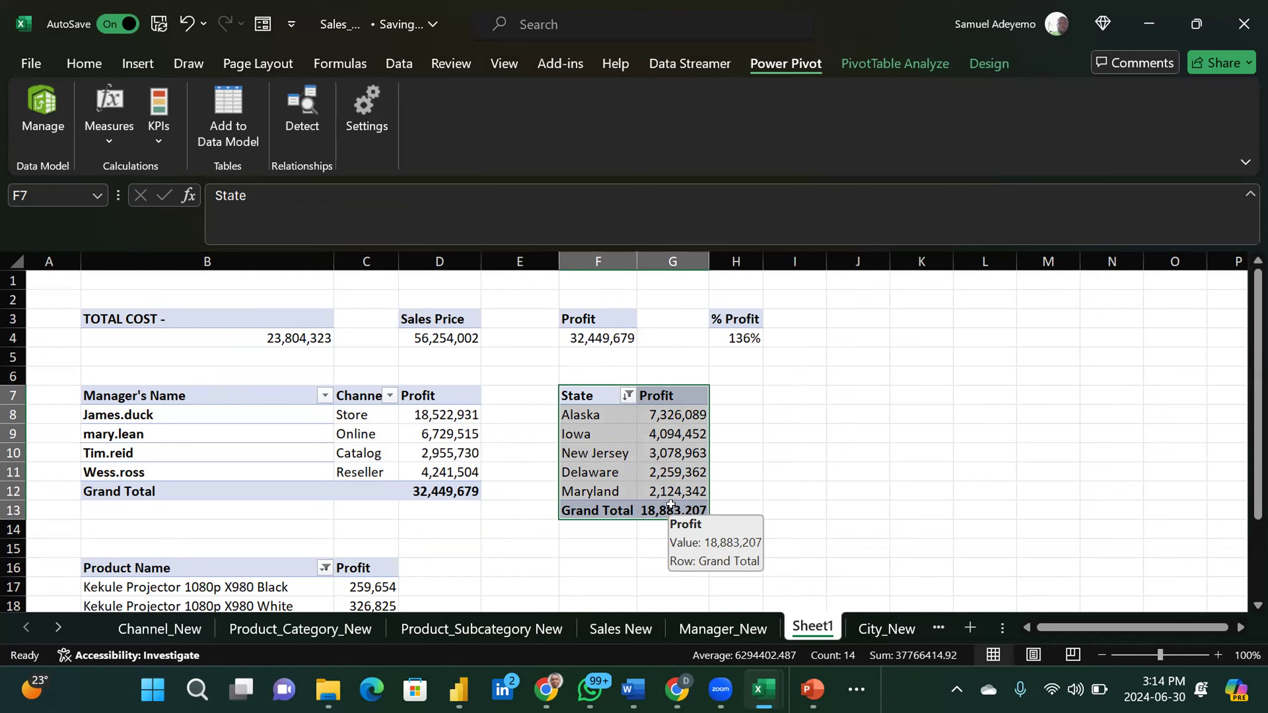
Step: Insert a default clustered column PivotChart from the top 5 states' Profit PivotTable at F7
key(alt)
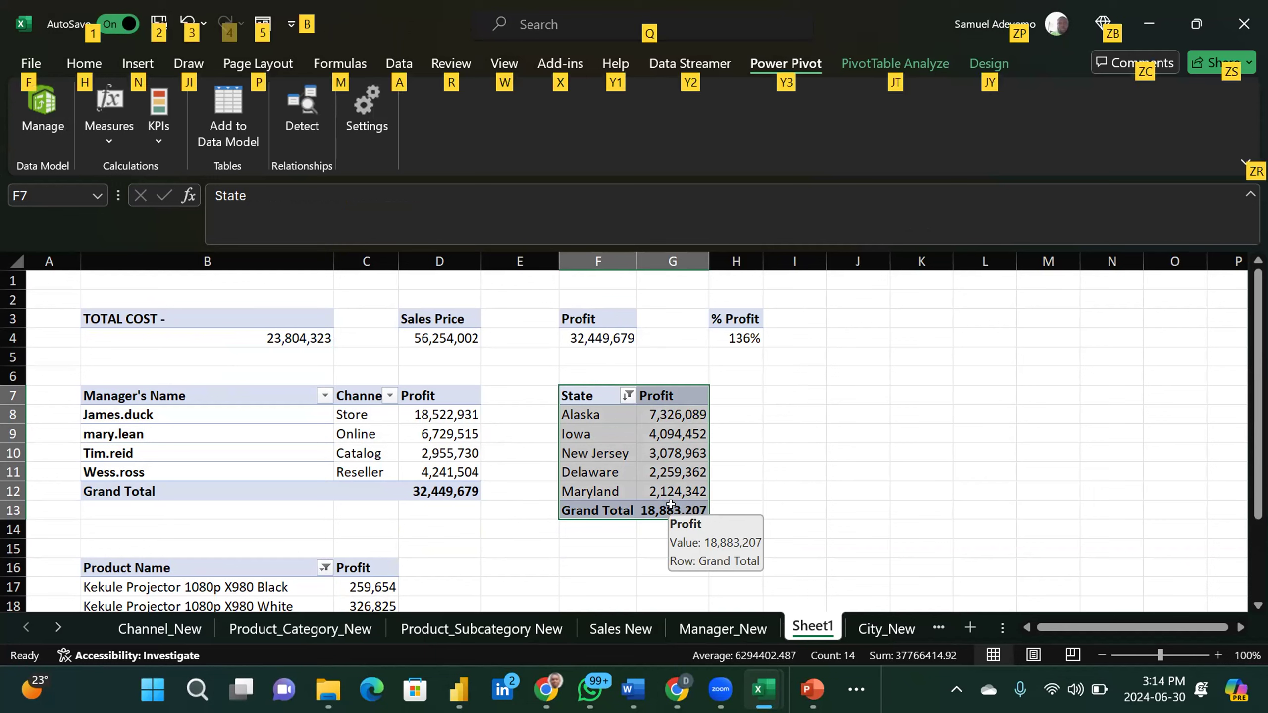
key(XF86AudioMute)
click(821, 452)
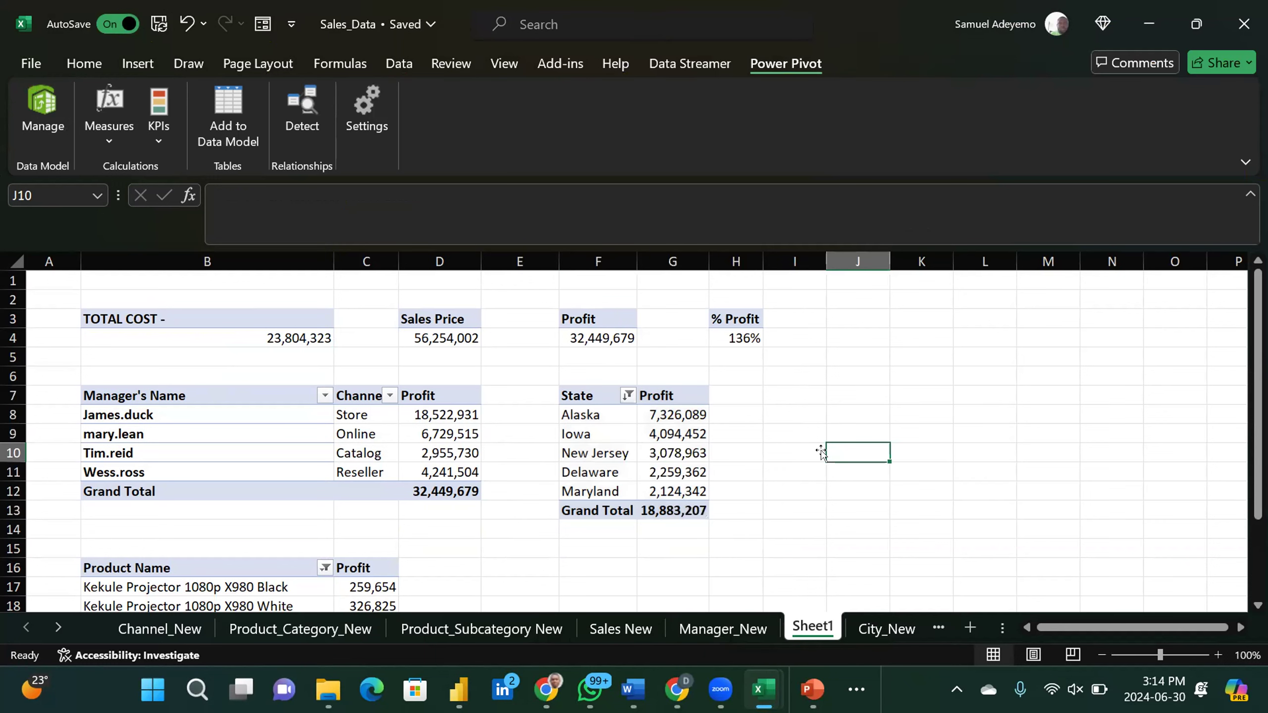
click(639, 449)
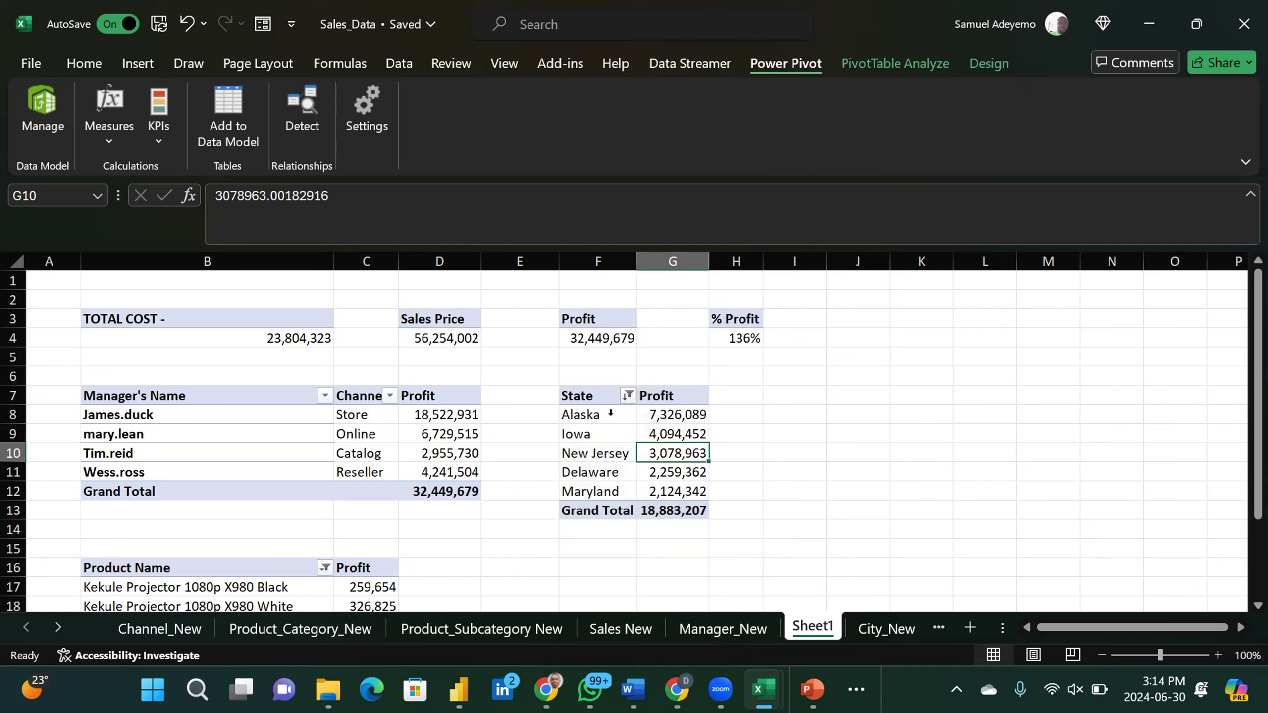
key(XF86AudioMute)
key(alt+F1)
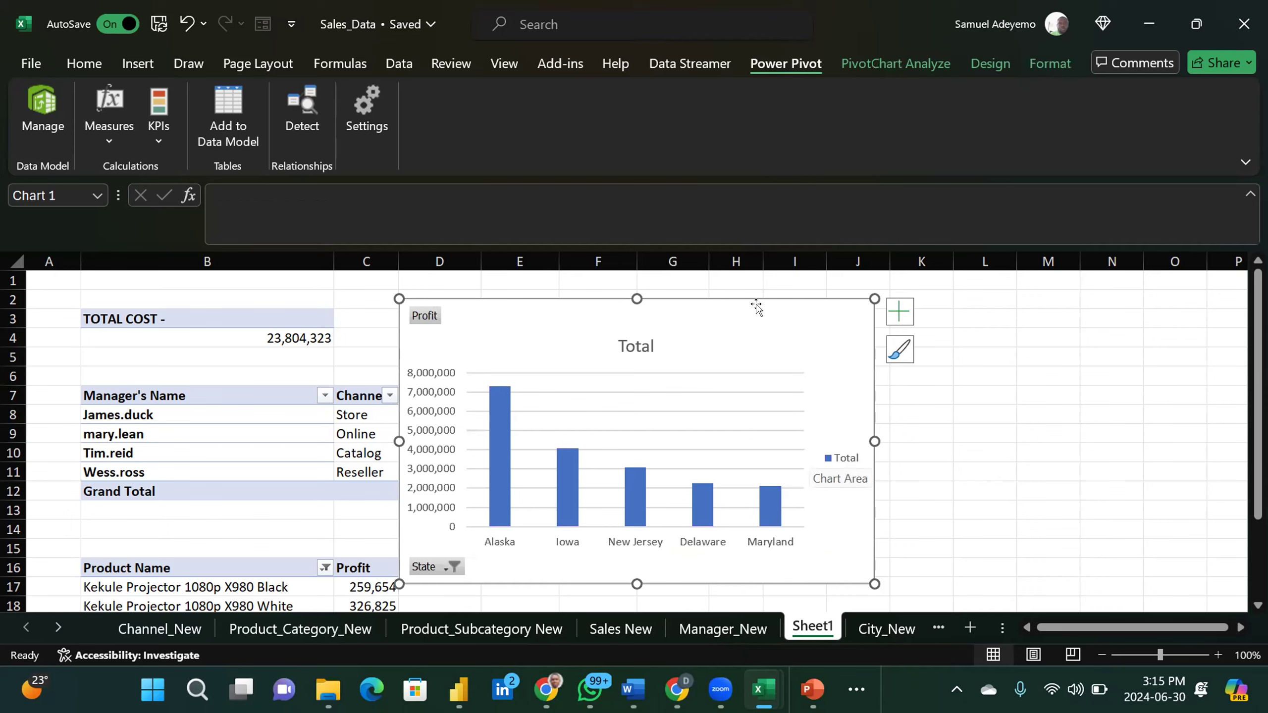
Step: Move the state Profit chart to about columns G to N starting at row 1, and collapse the expanded formula bar
drag(741, 303, 813, 275)
drag(991, 302, 937, 303)
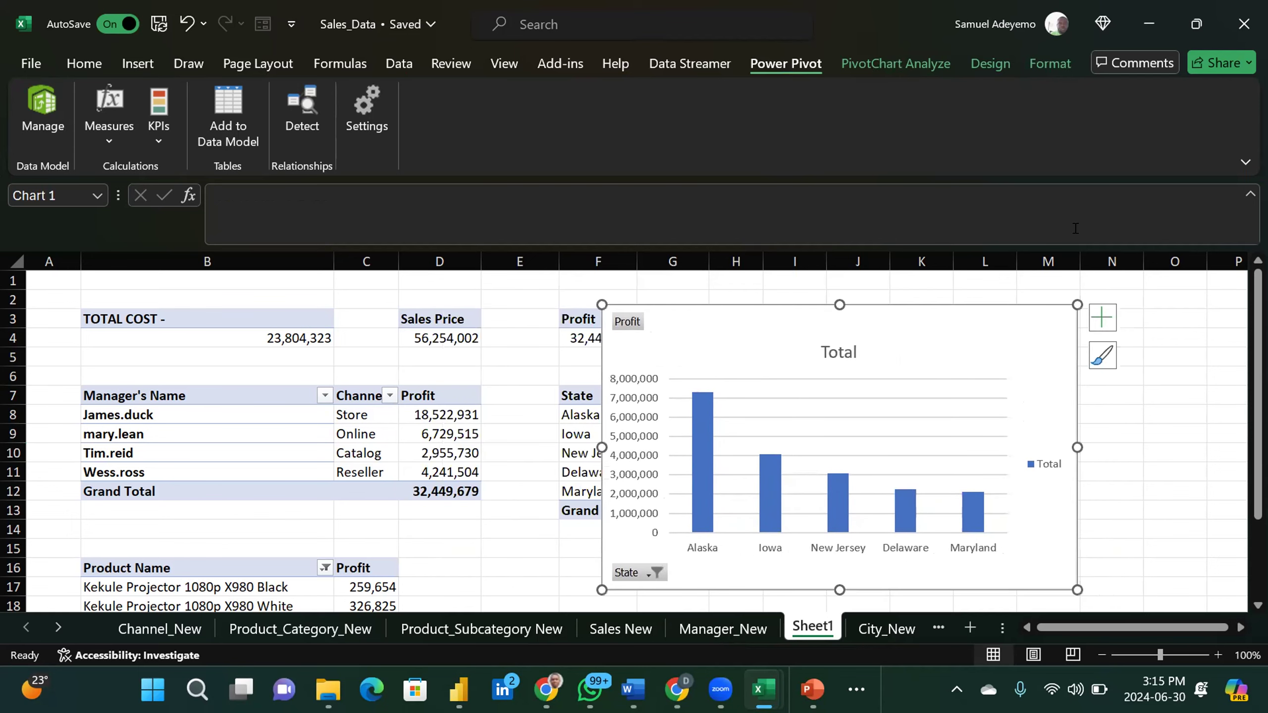
click(1251, 194)
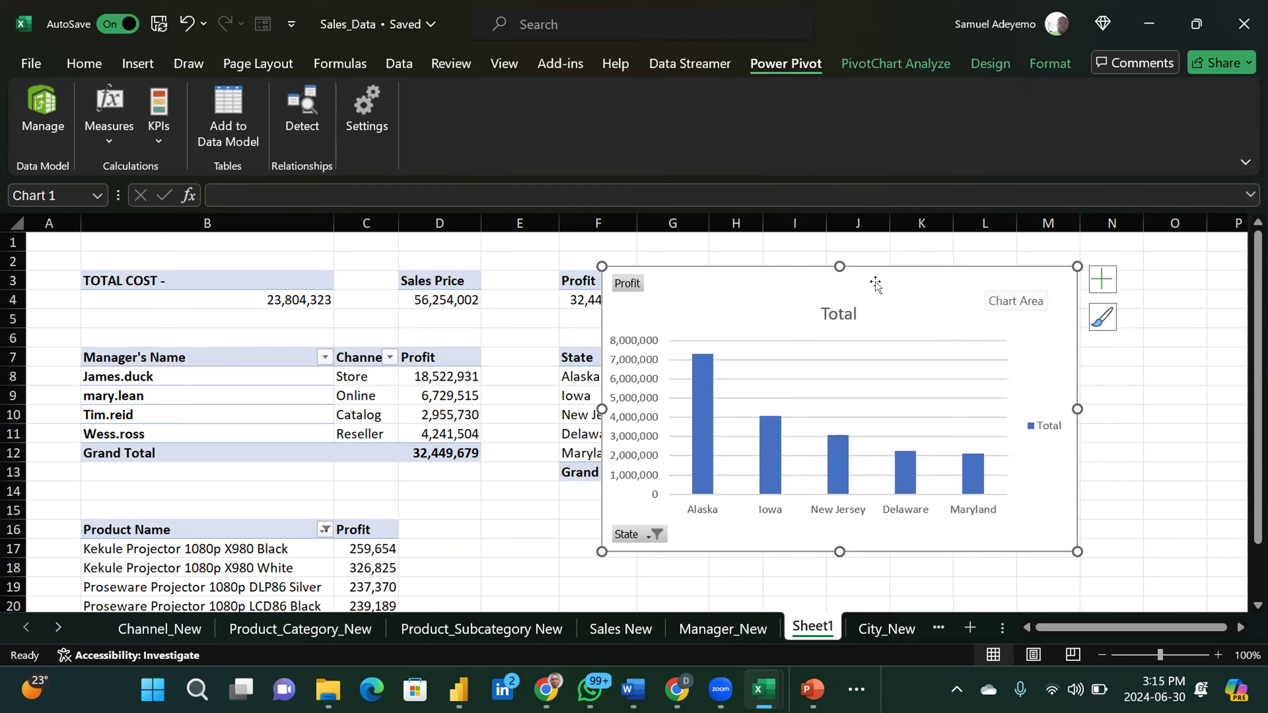
drag(878, 261, 920, 242)
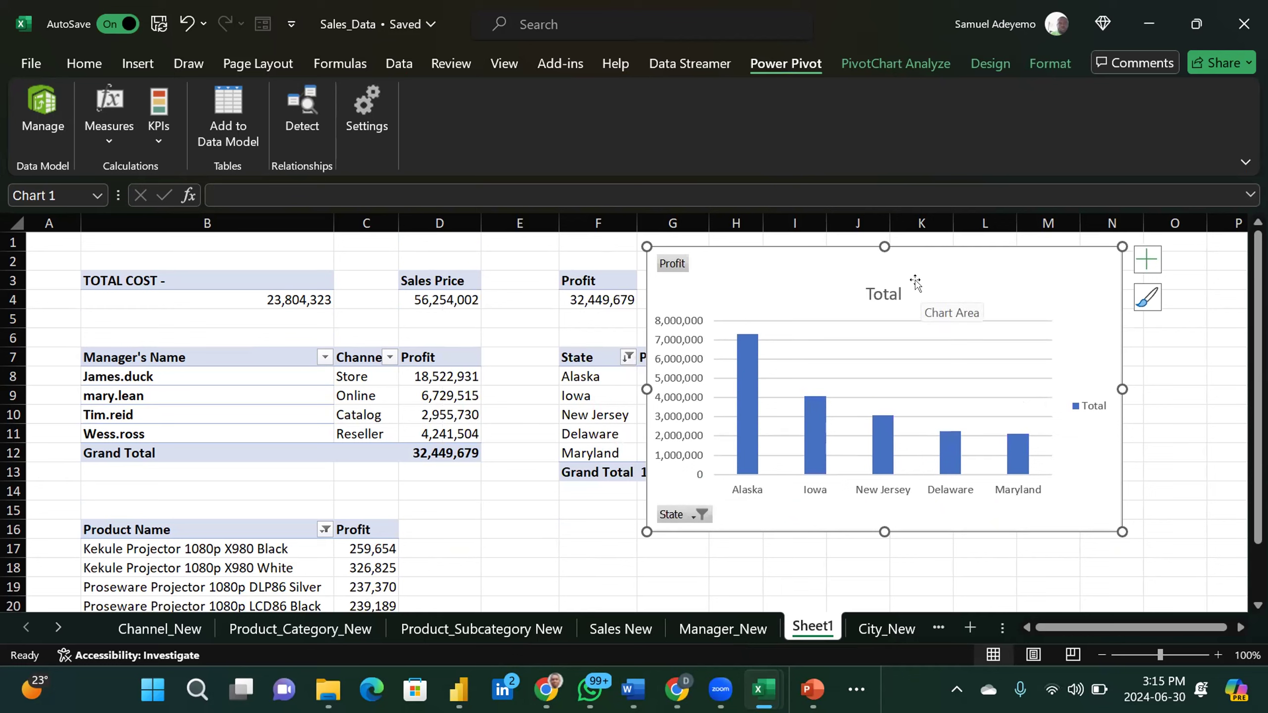
Step: Open the chart type choices for the state Profit chart and preview the Pie, 3-D Pie, Pie of Pie, Bar of Pie and Doughnut types
right_click(808, 270)
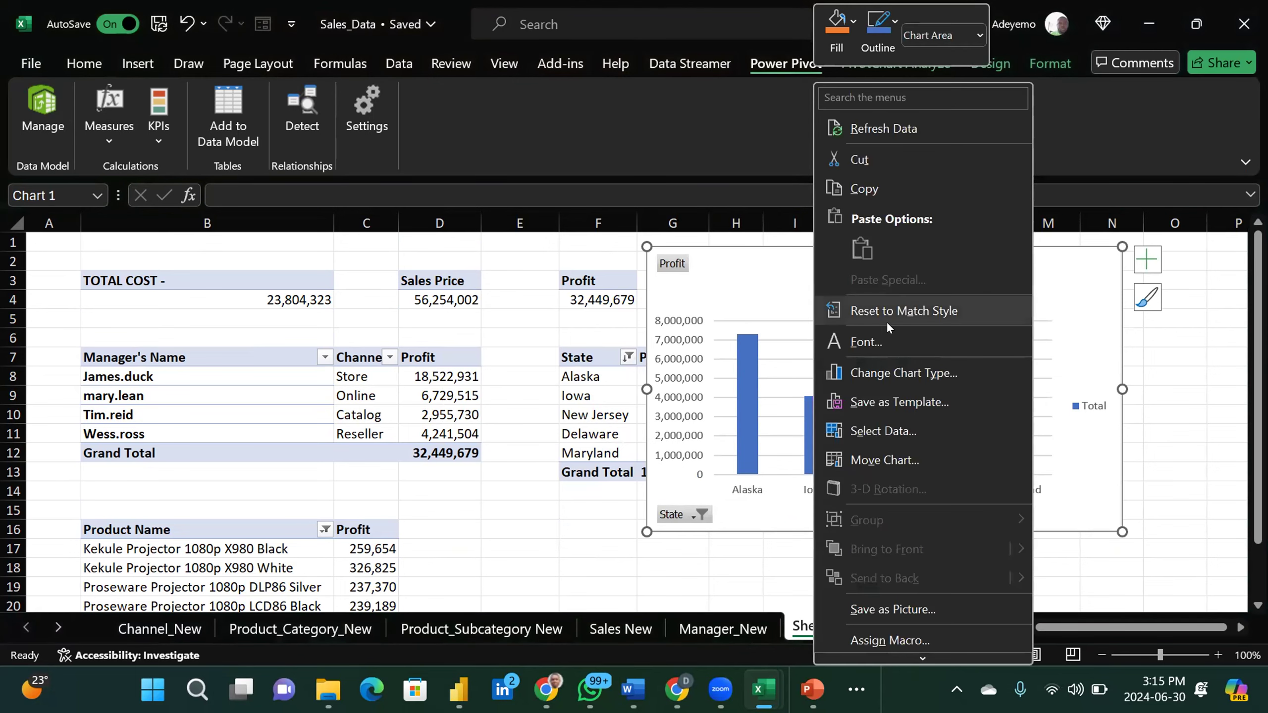
click(924, 373)
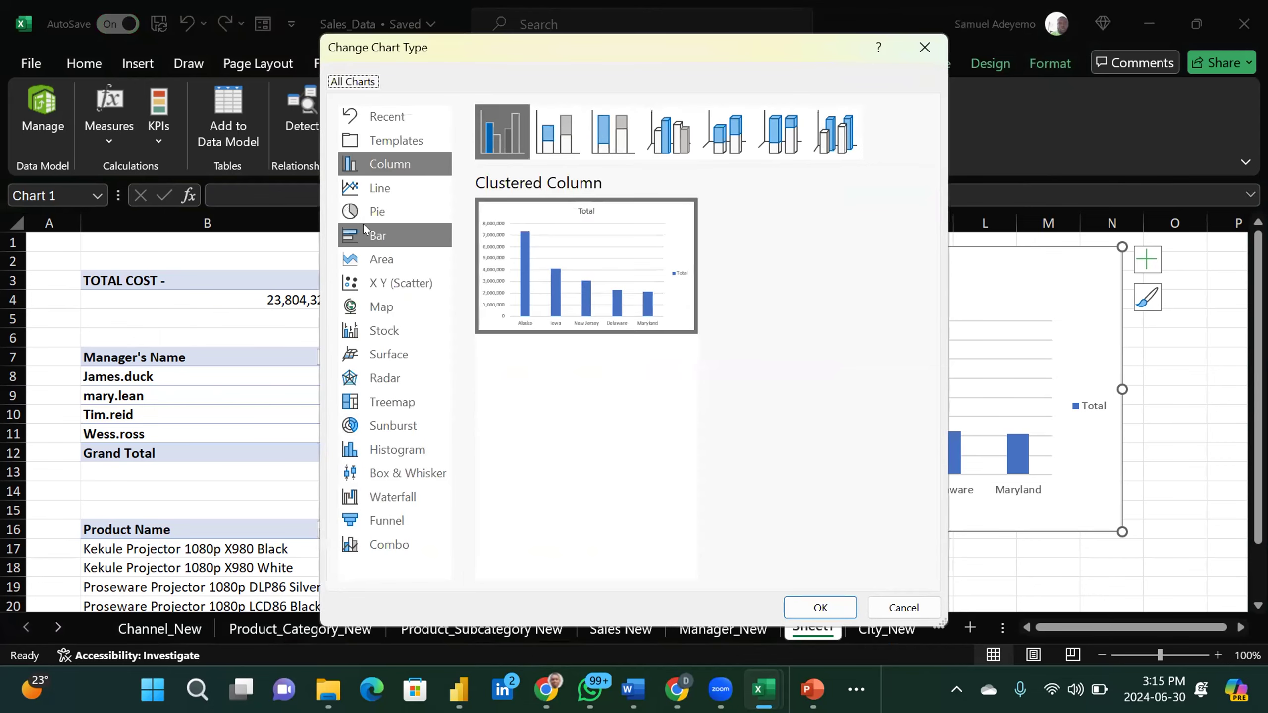
click(384, 212)
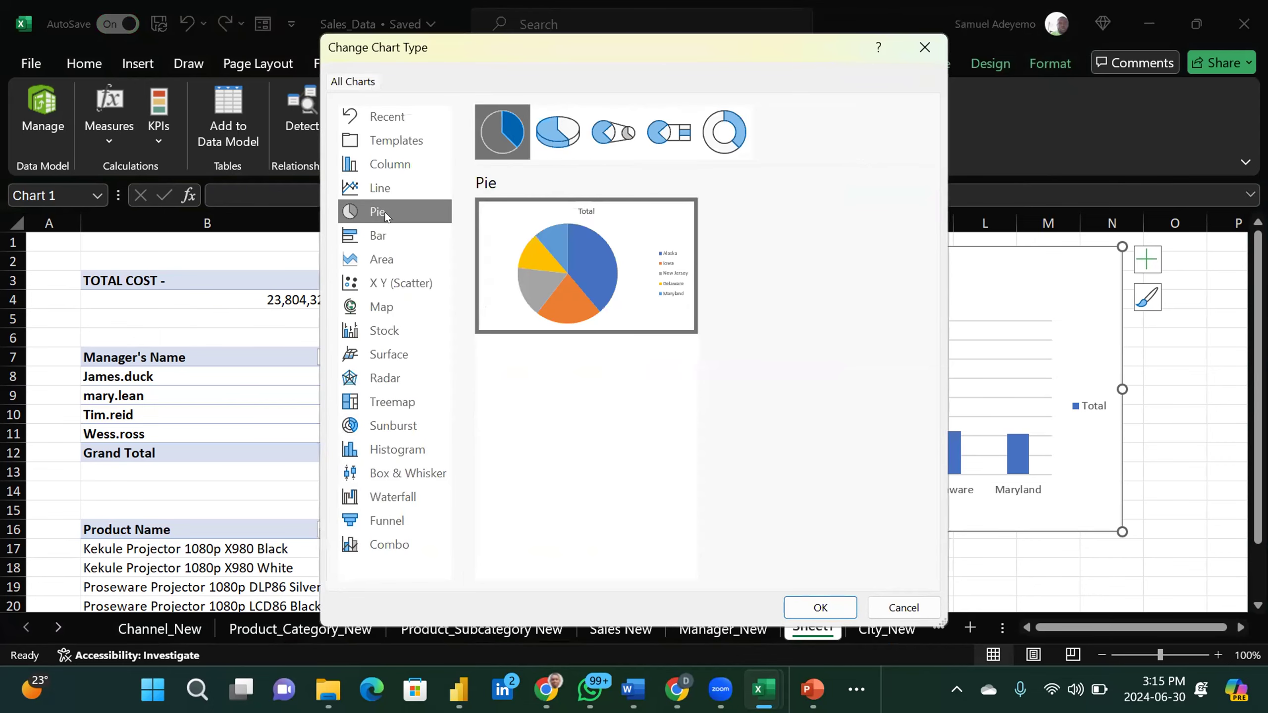
mouse_move(603, 263)
click(545, 145)
click(607, 133)
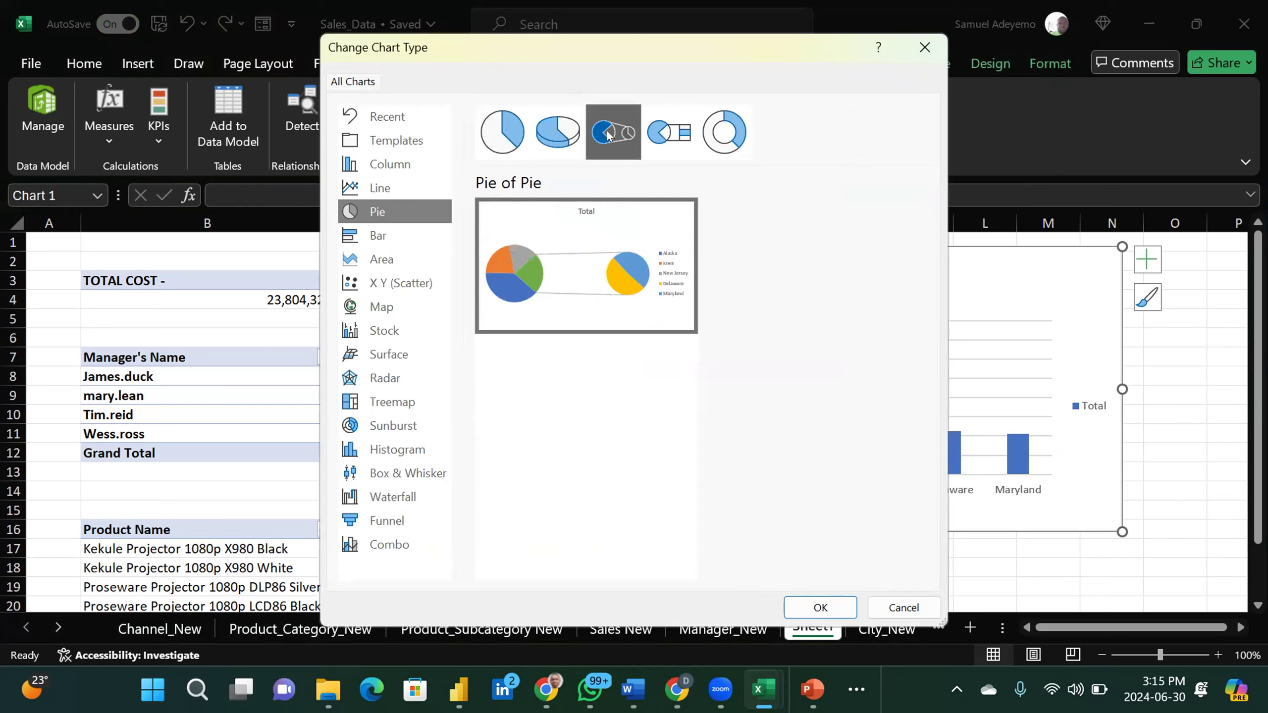
mouse_move(637, 227)
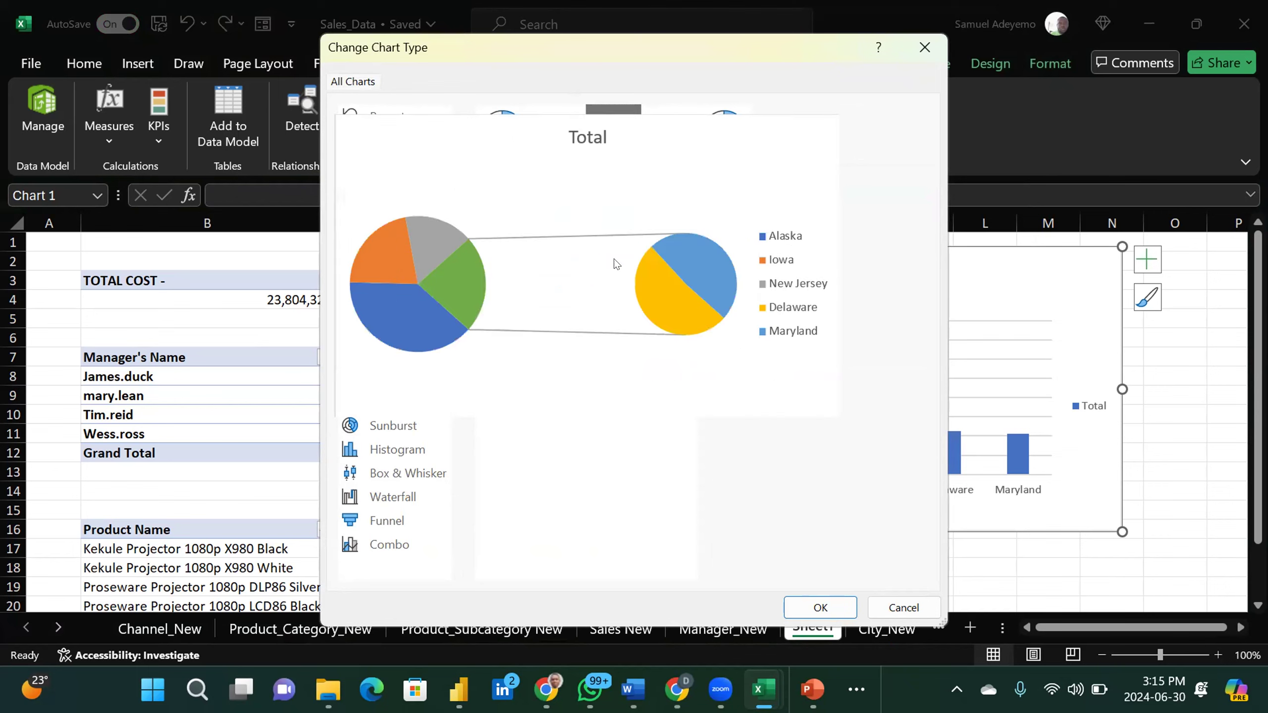
click(672, 124)
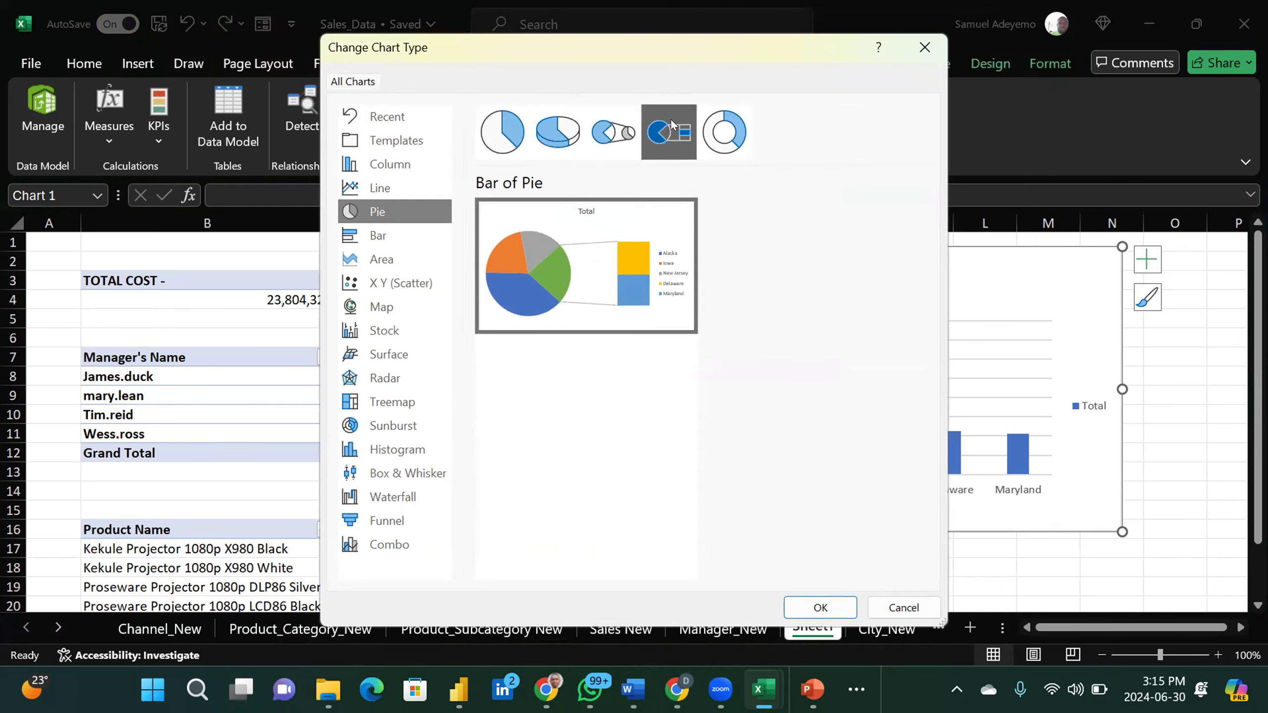
click(715, 124)
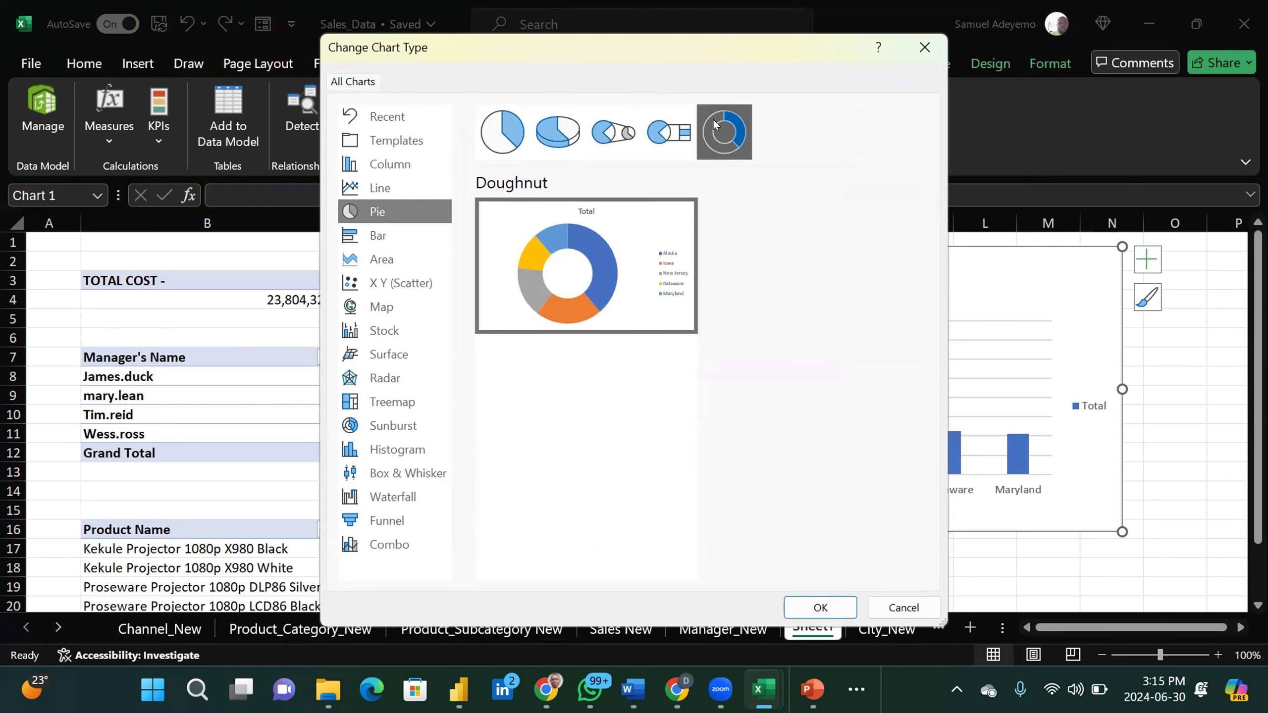
Step: Preview the Line, Column, Pie, Bar, Area, X Y (Scatter), Map and Stock types for the state Profit chart
click(391, 186)
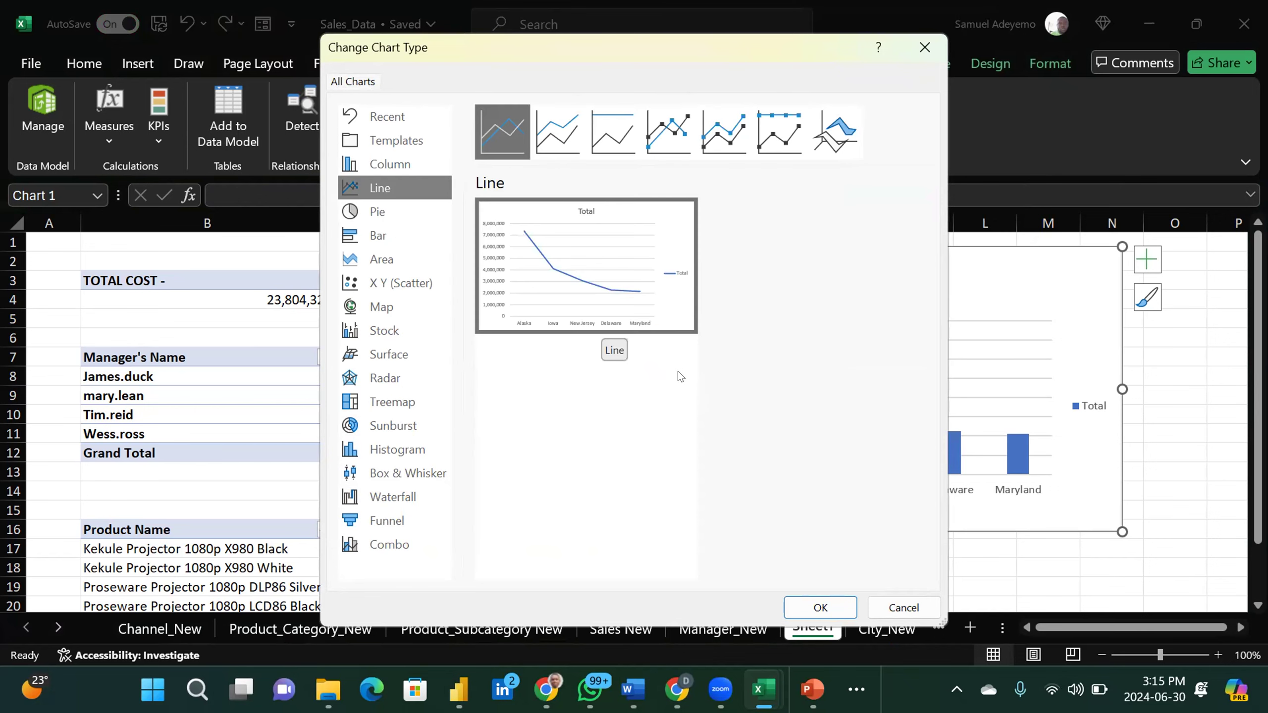
click(397, 164)
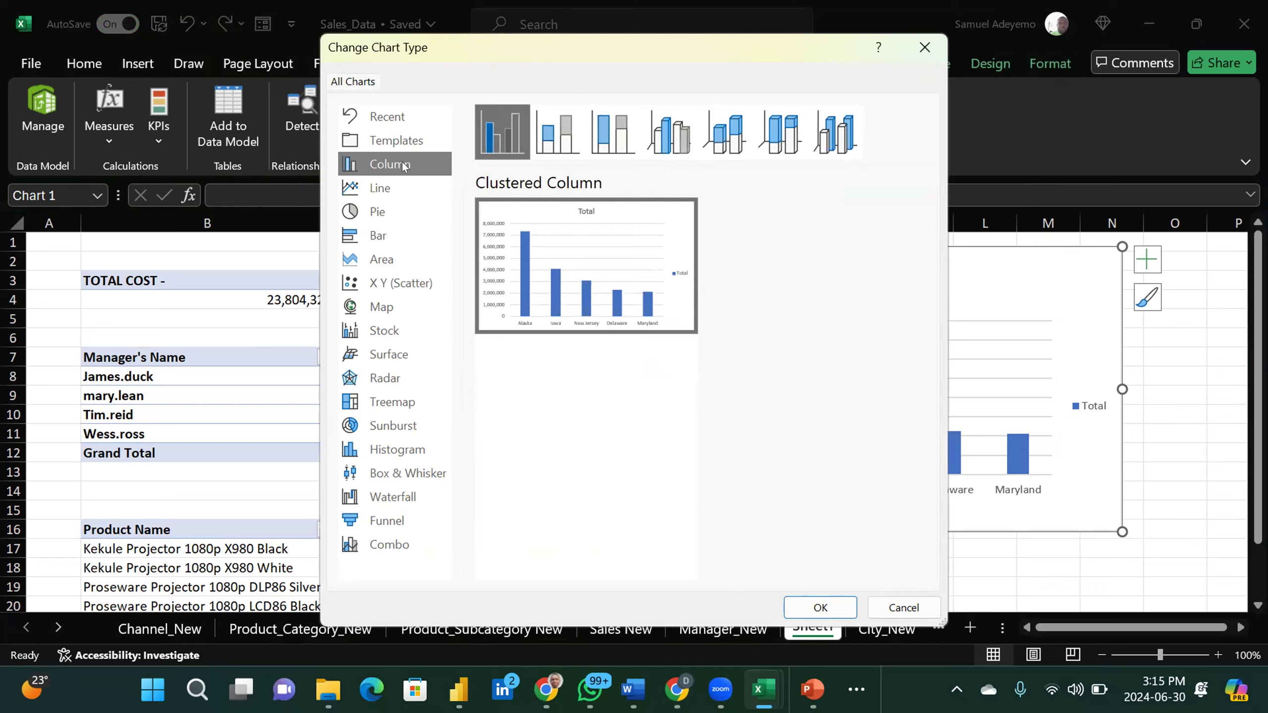
click(382, 222)
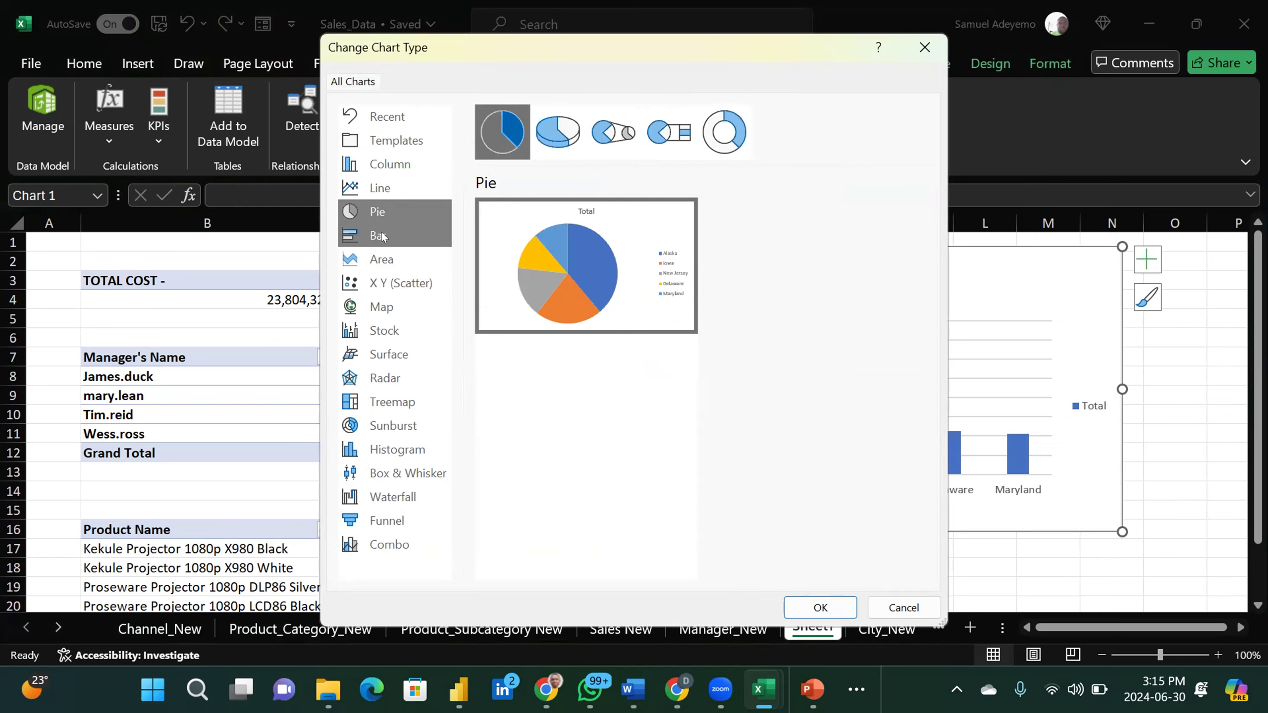
click(383, 239)
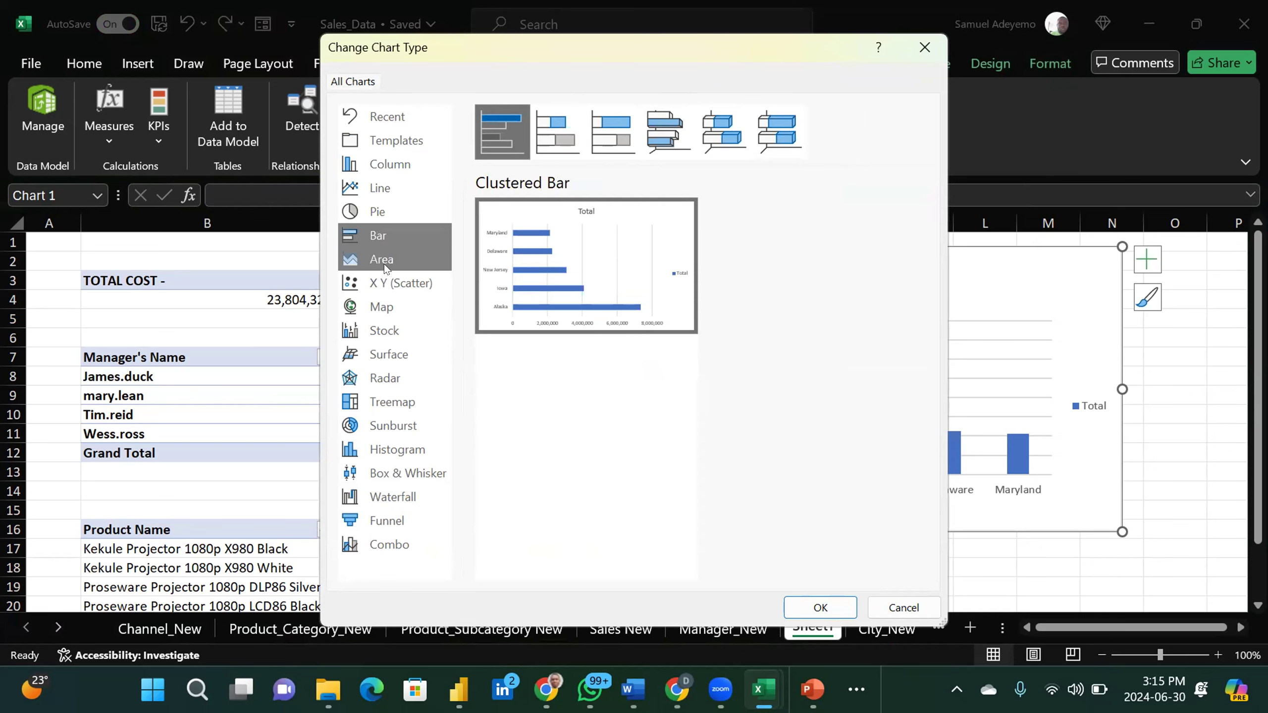
click(384, 259)
click(384, 305)
click(394, 285)
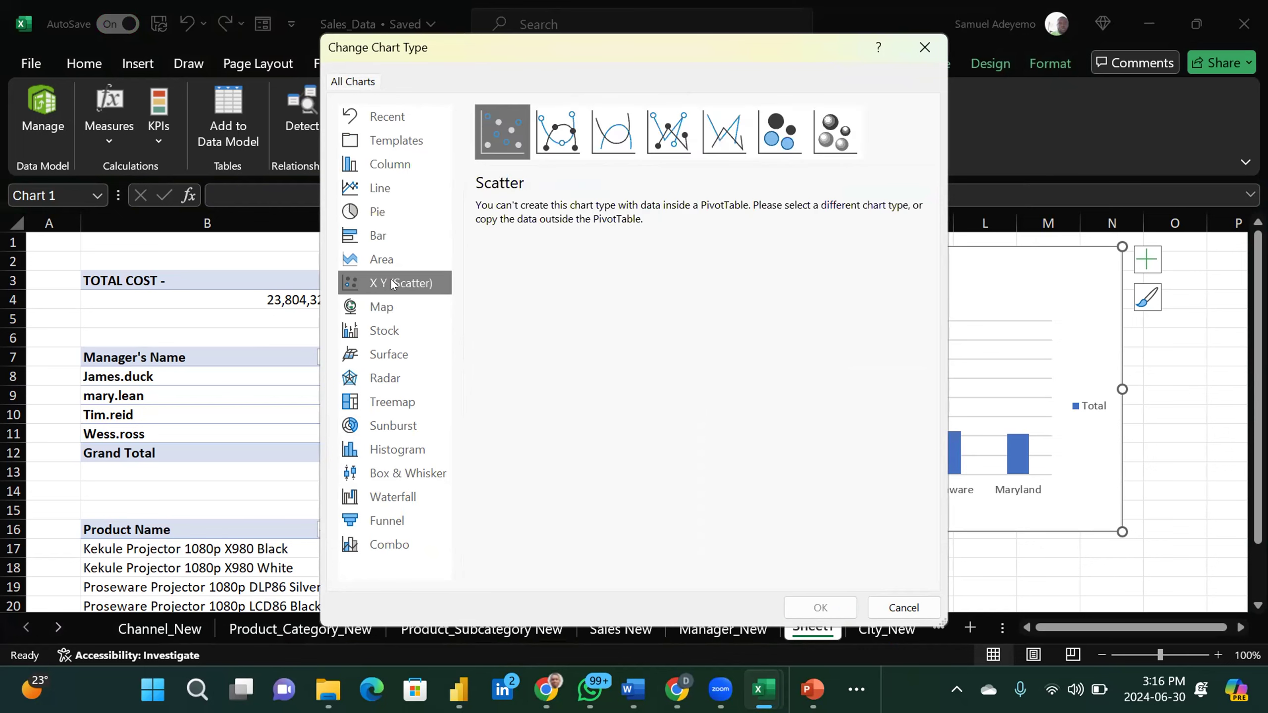
click(396, 305)
click(395, 326)
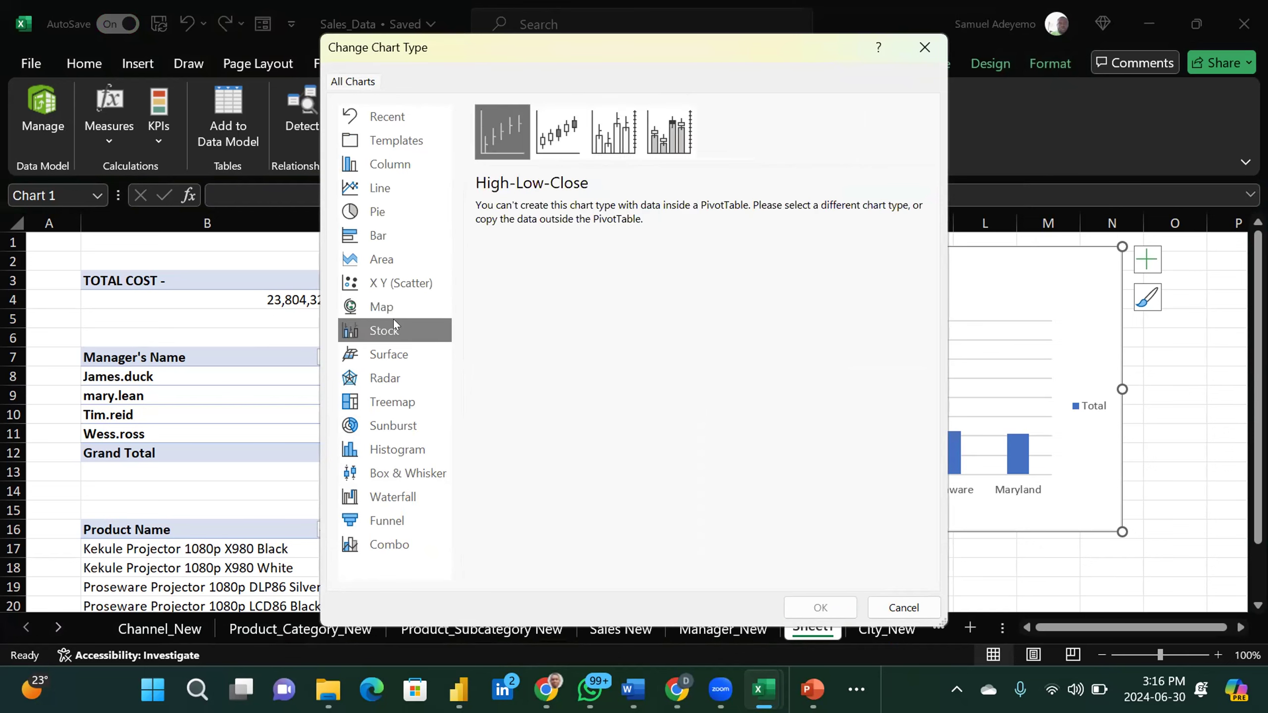
Step: Preview the Surface, Radar, Treemap, Sunburst, Histogram, Box & Whisker, Waterfall, Funnel and Combo chart types, and cancel the chart type change
click(395, 356)
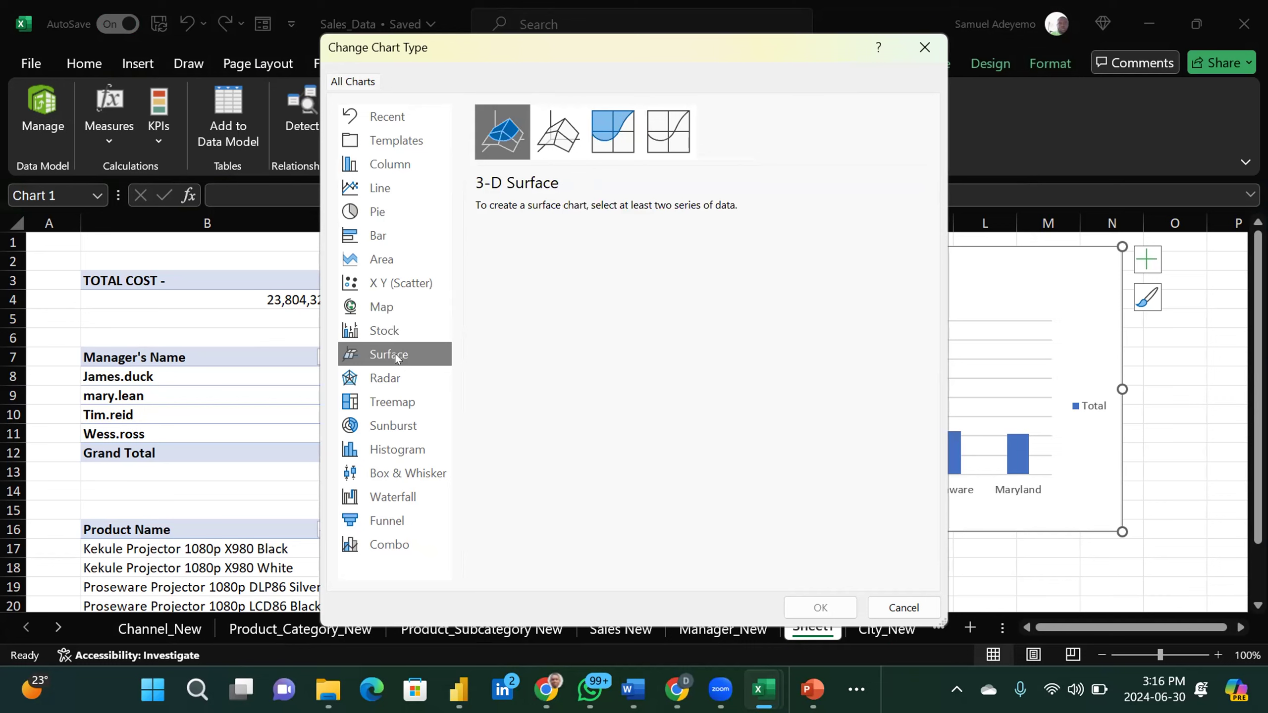
click(395, 376)
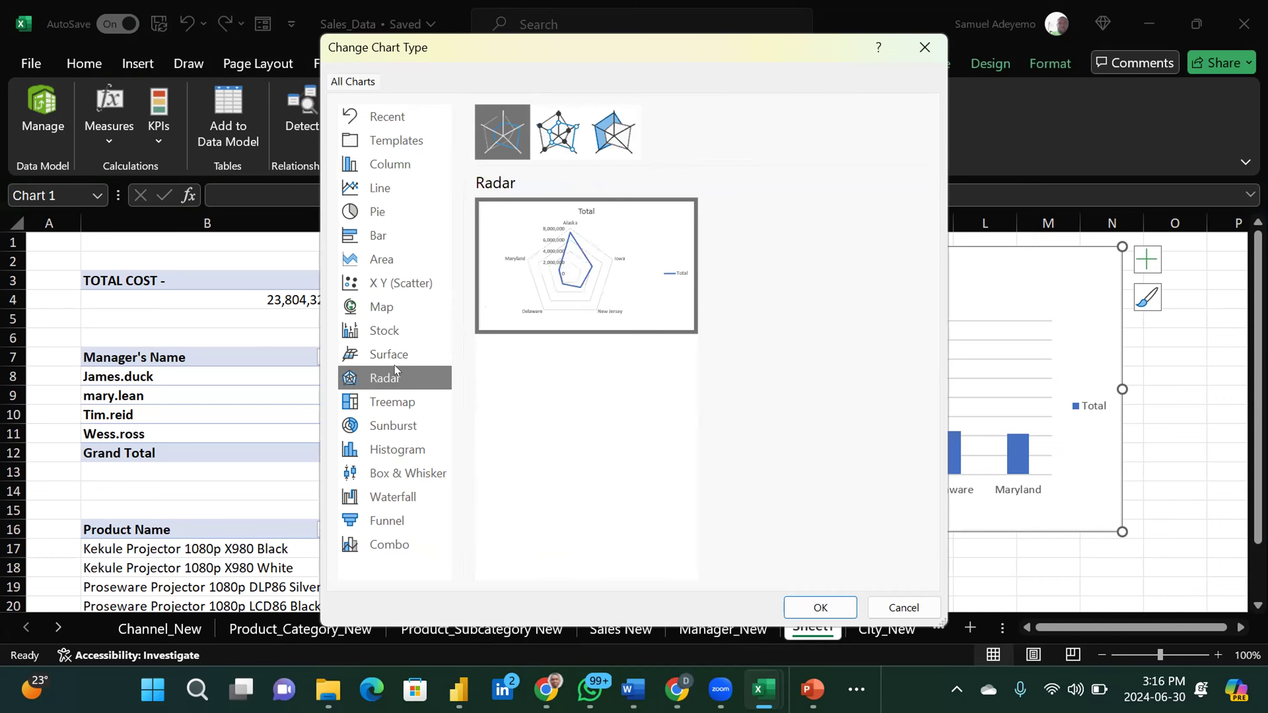
click(398, 400)
click(398, 425)
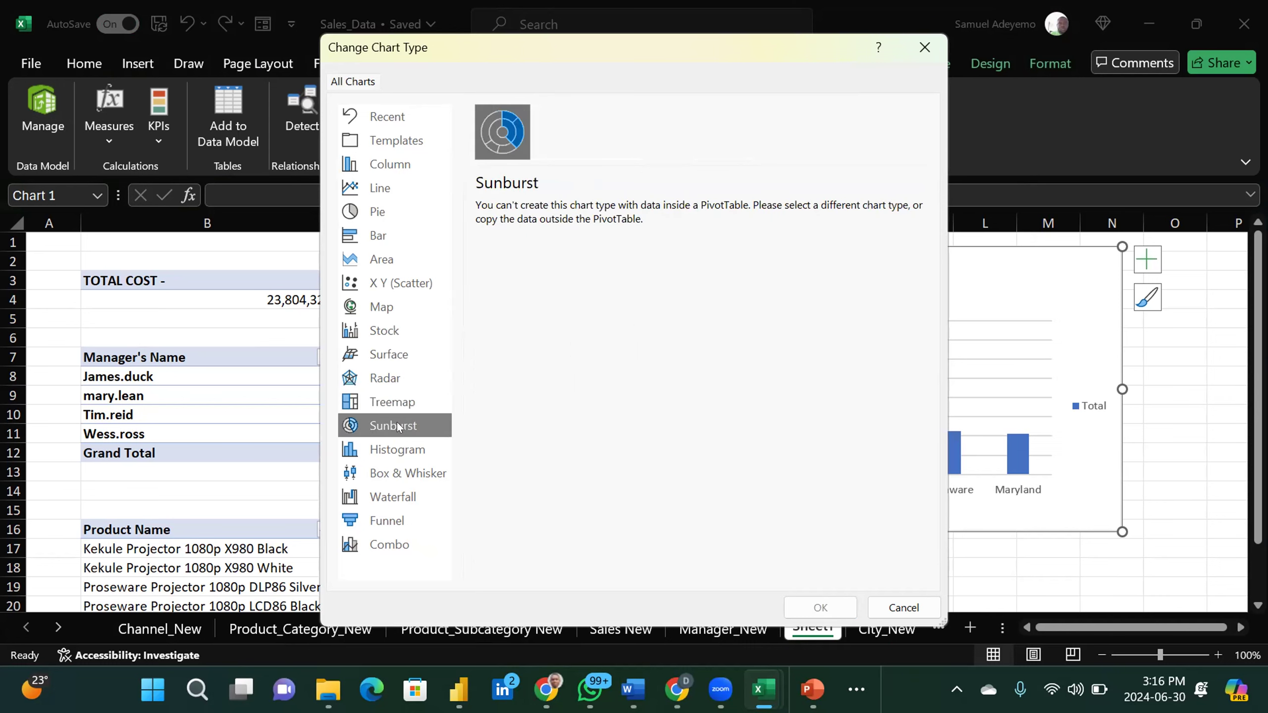
click(393, 403)
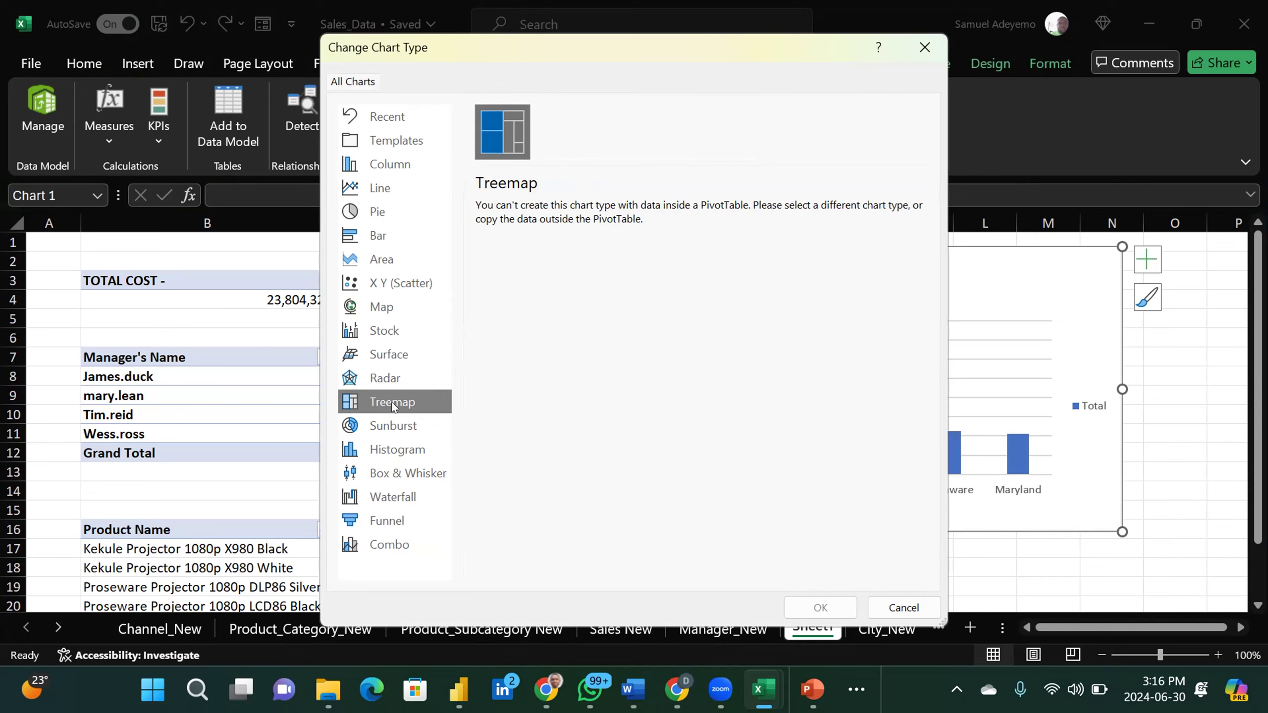
click(403, 424)
click(396, 451)
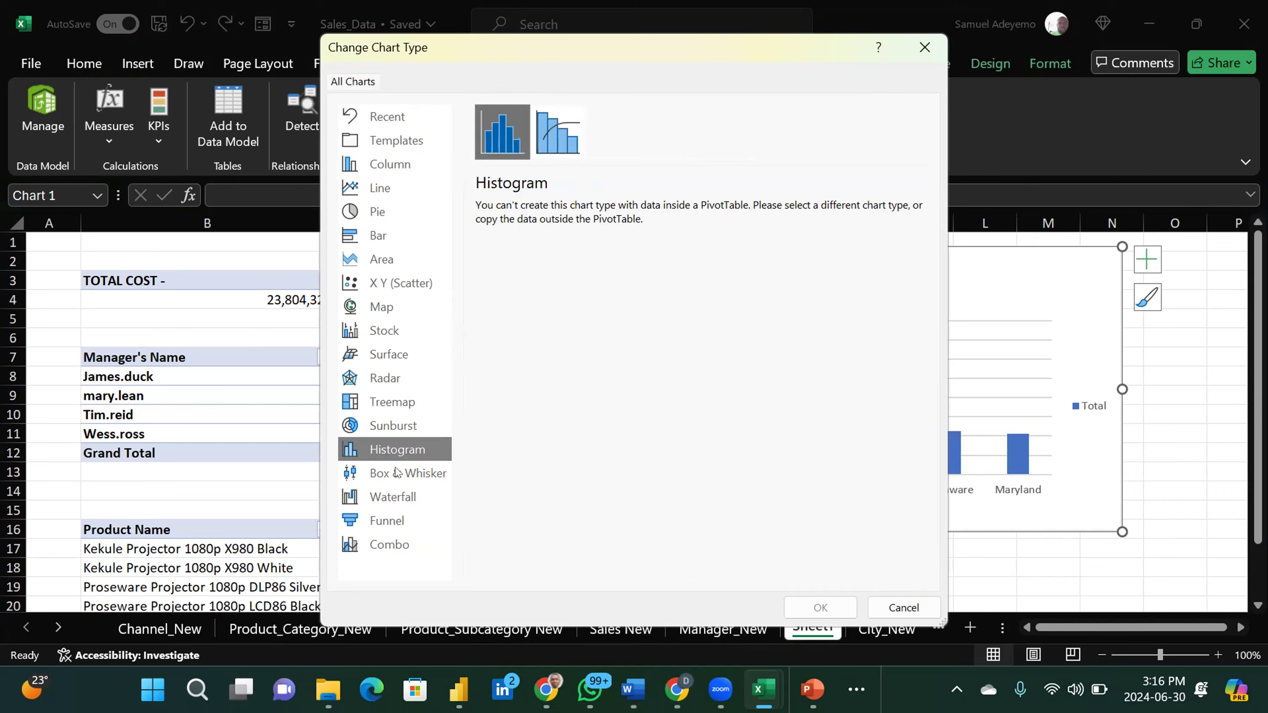
click(397, 473)
click(397, 498)
click(403, 519)
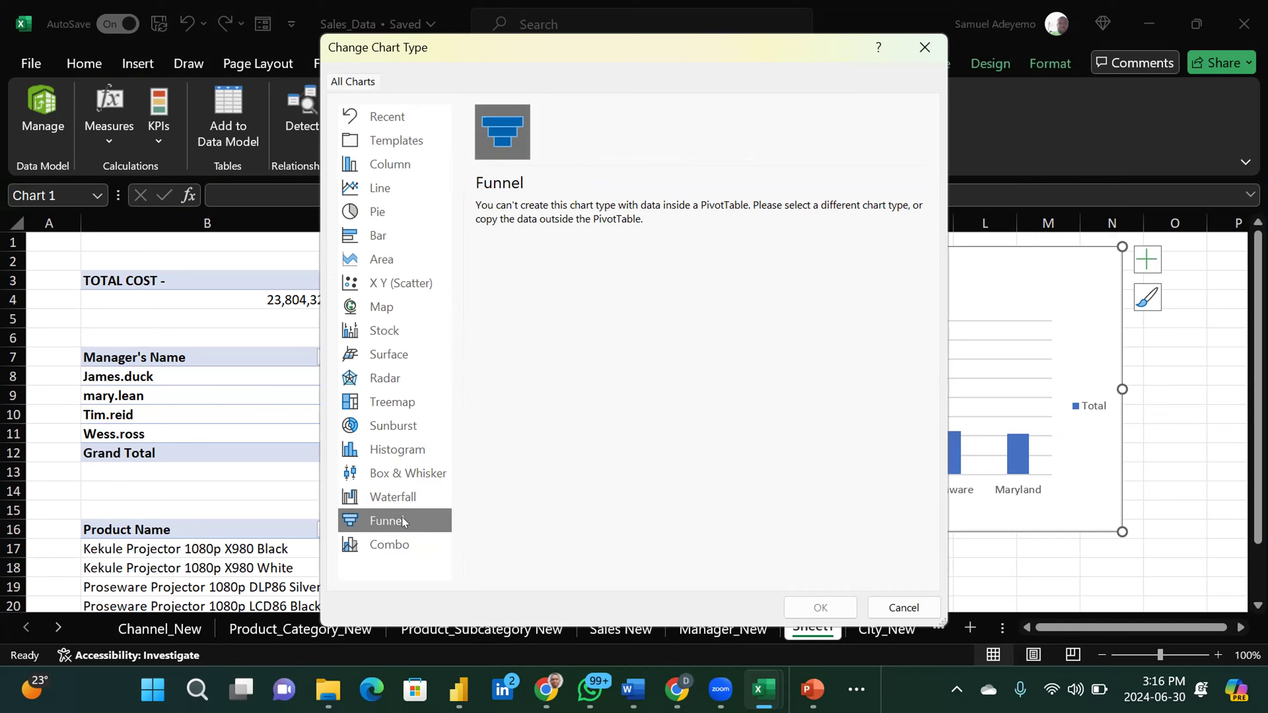
click(406, 545)
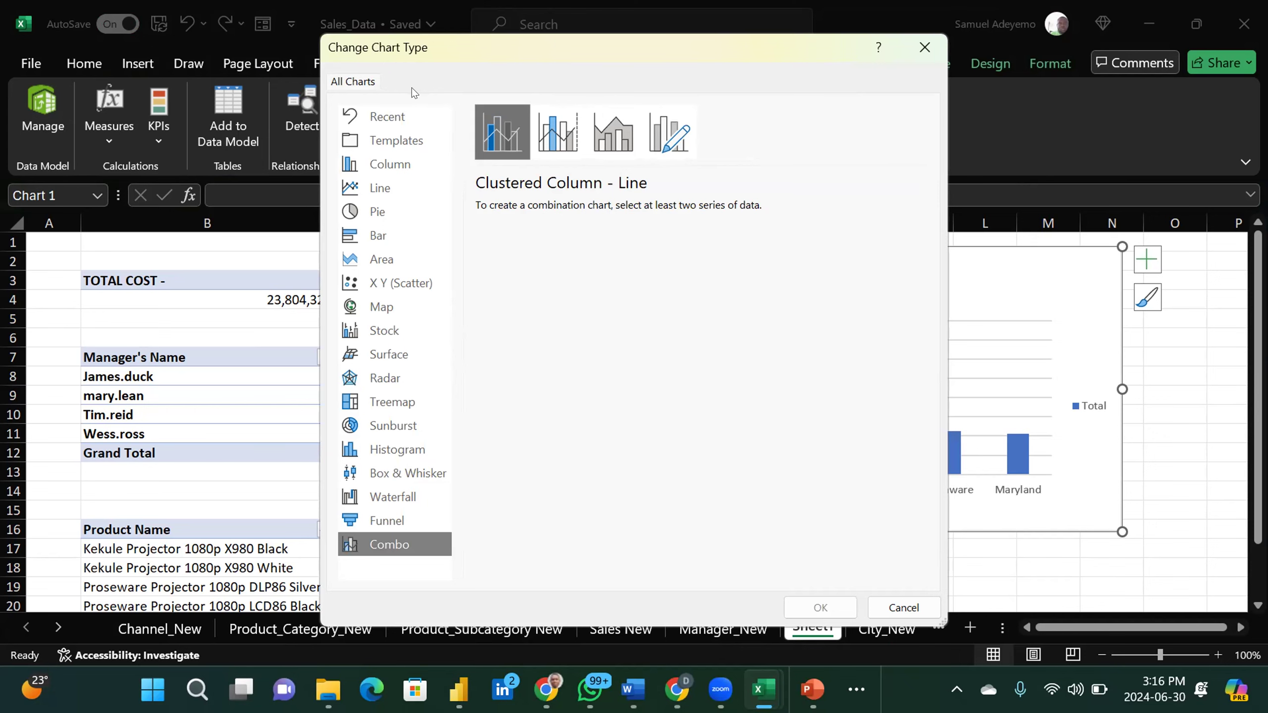
click(904, 606)
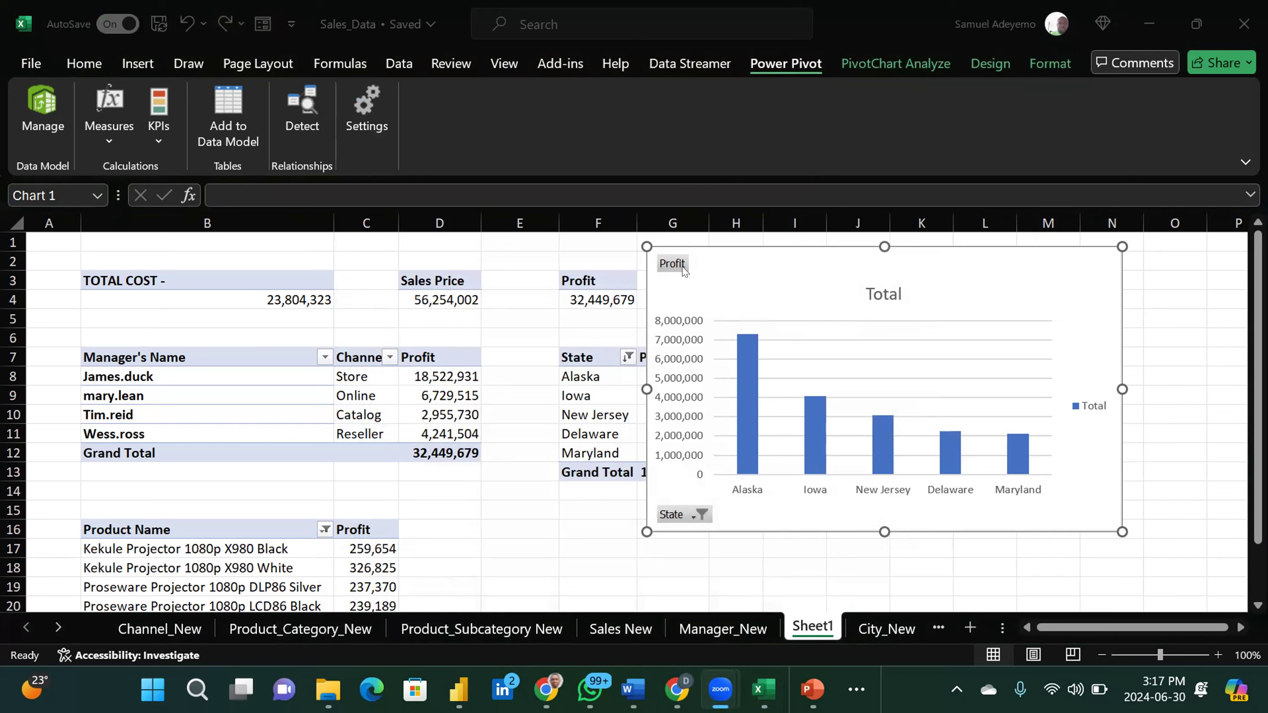
Step: Hide all field buttons on the state Profit chart and delete its vertical value axis
click(681, 515)
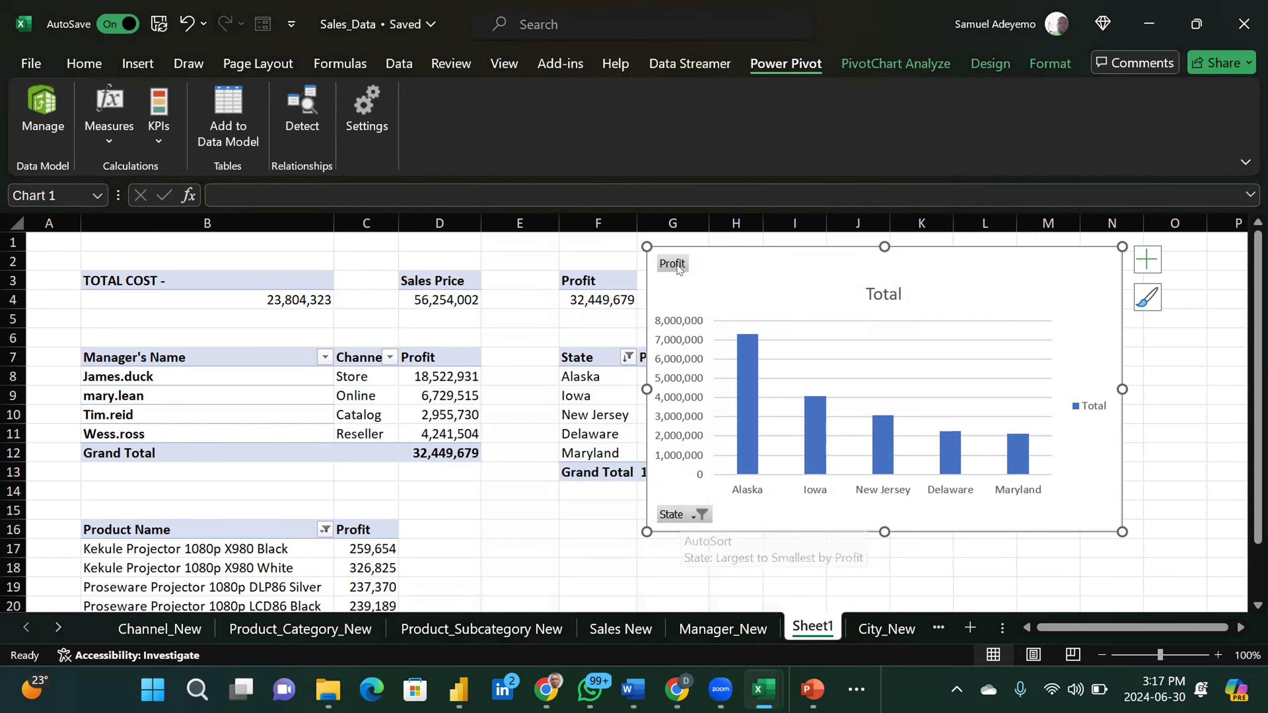
right_click(682, 516)
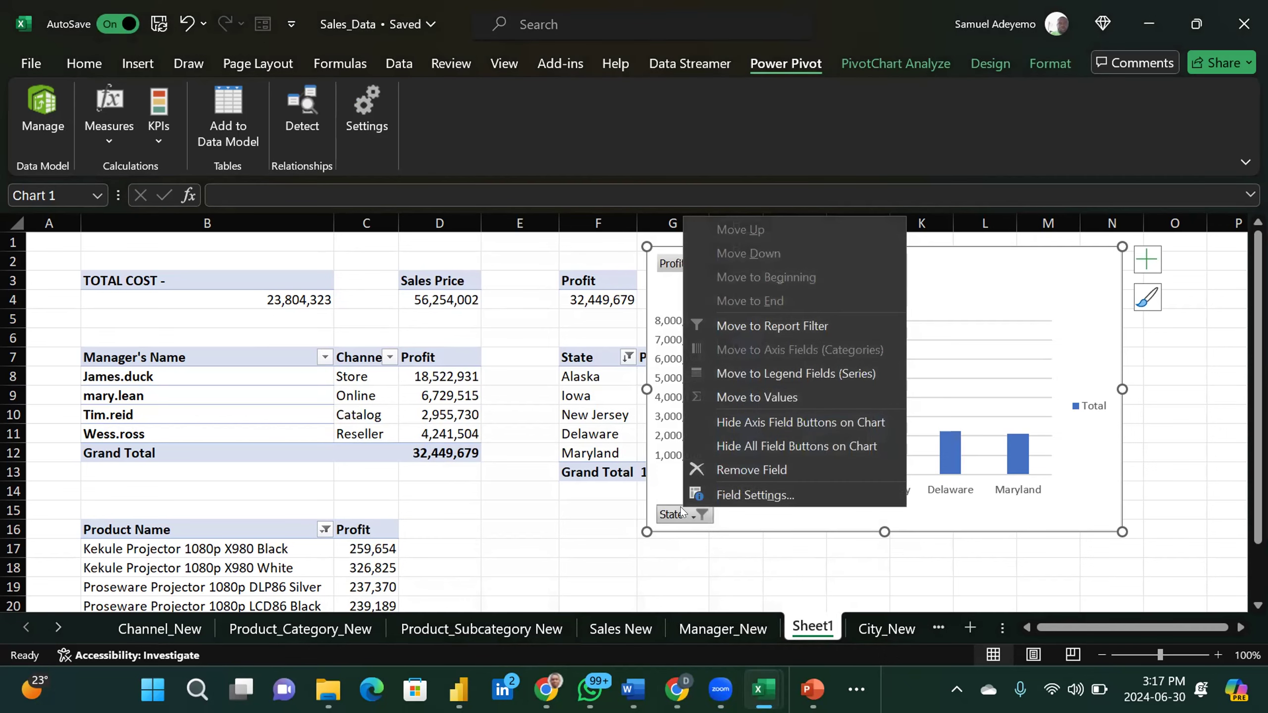
click(753, 446)
click(692, 421)
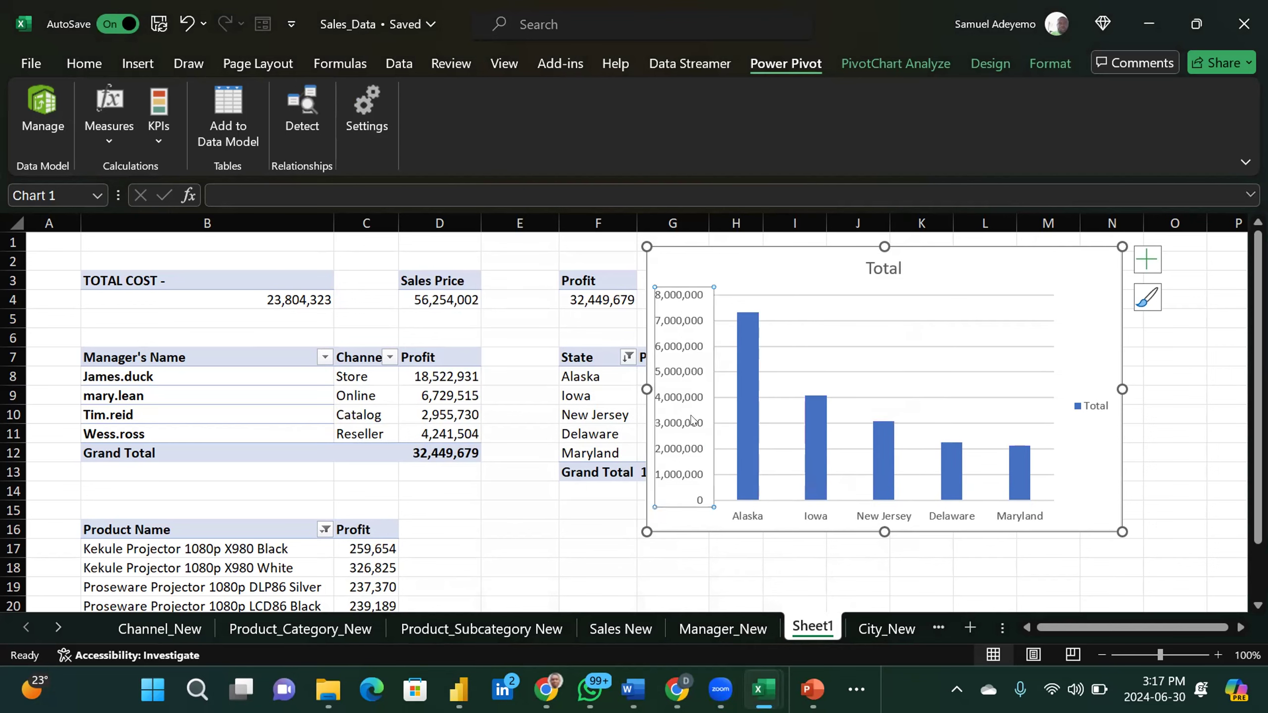
key(Delete)
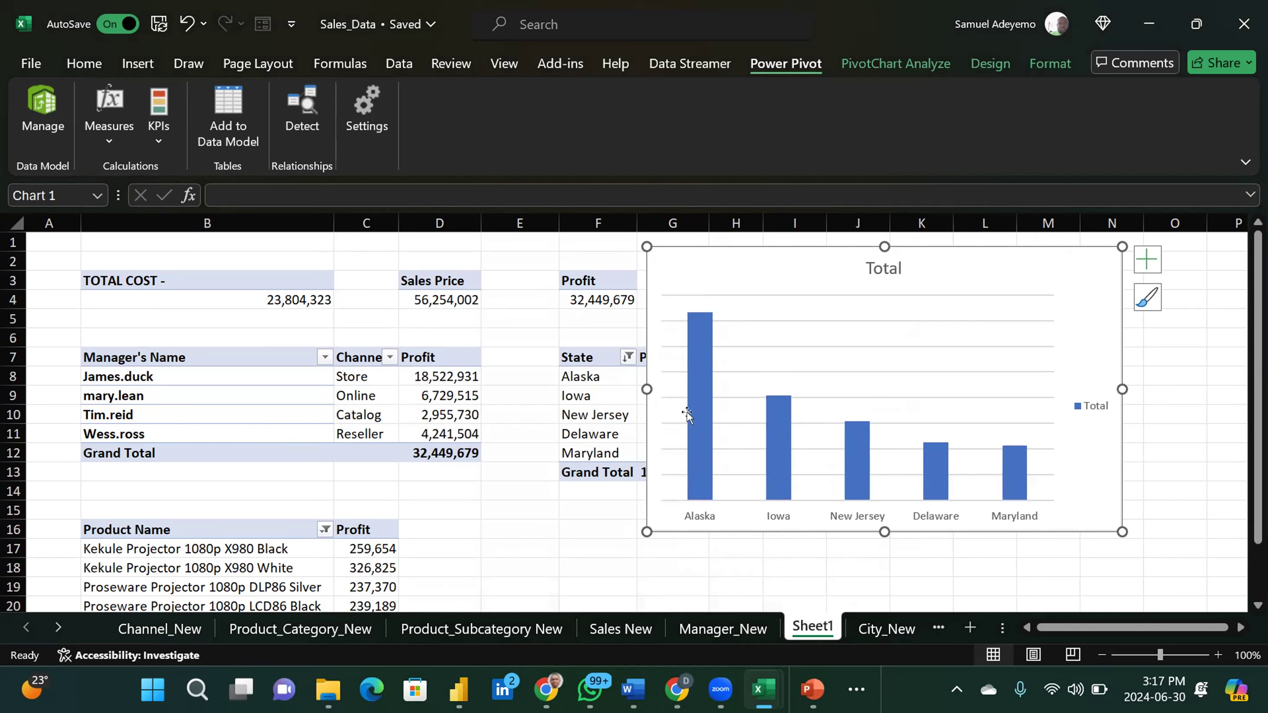
Step: Remove the gridlines and legend from the state Profit chart and add data labels to the columns
click(1152, 265)
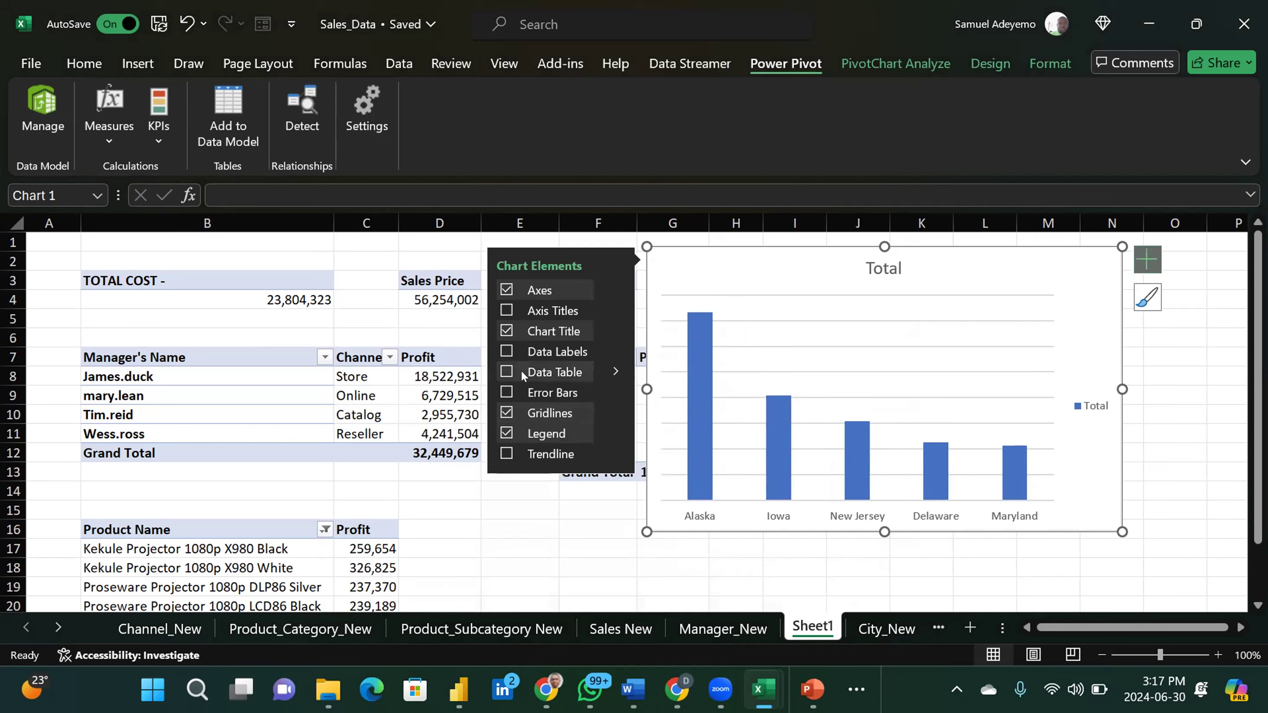
click(506, 413)
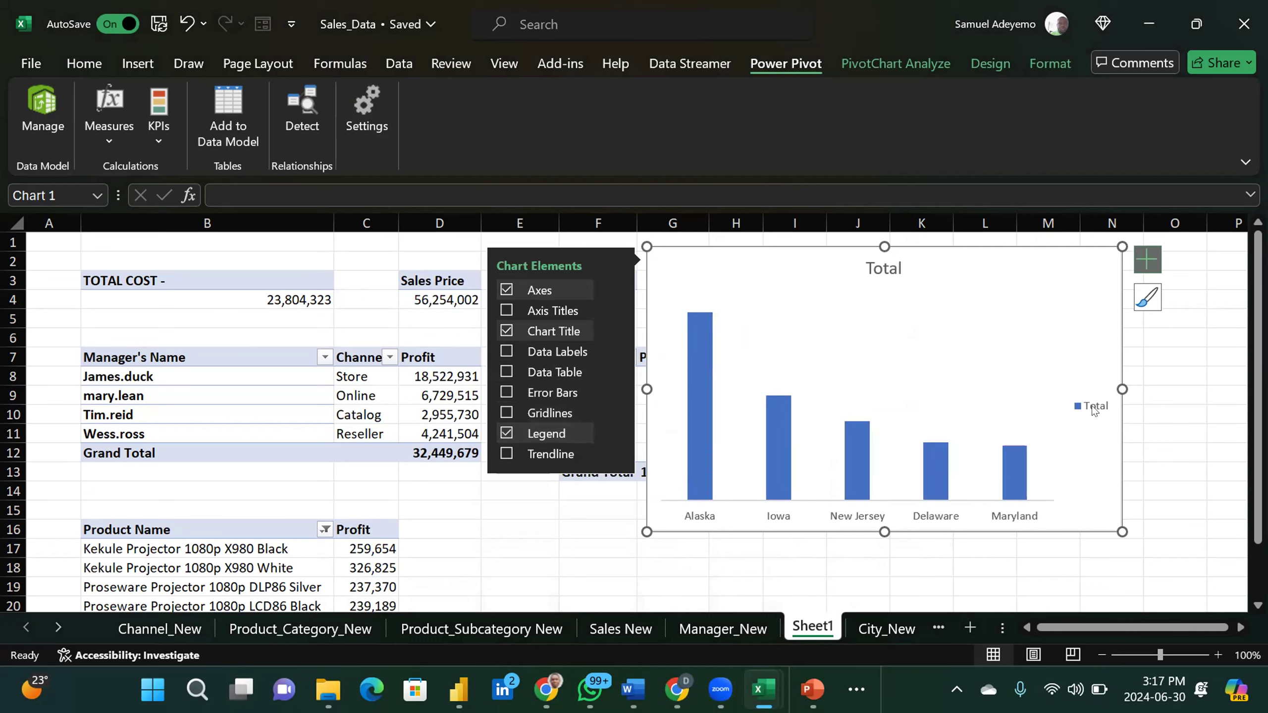
click(503, 433)
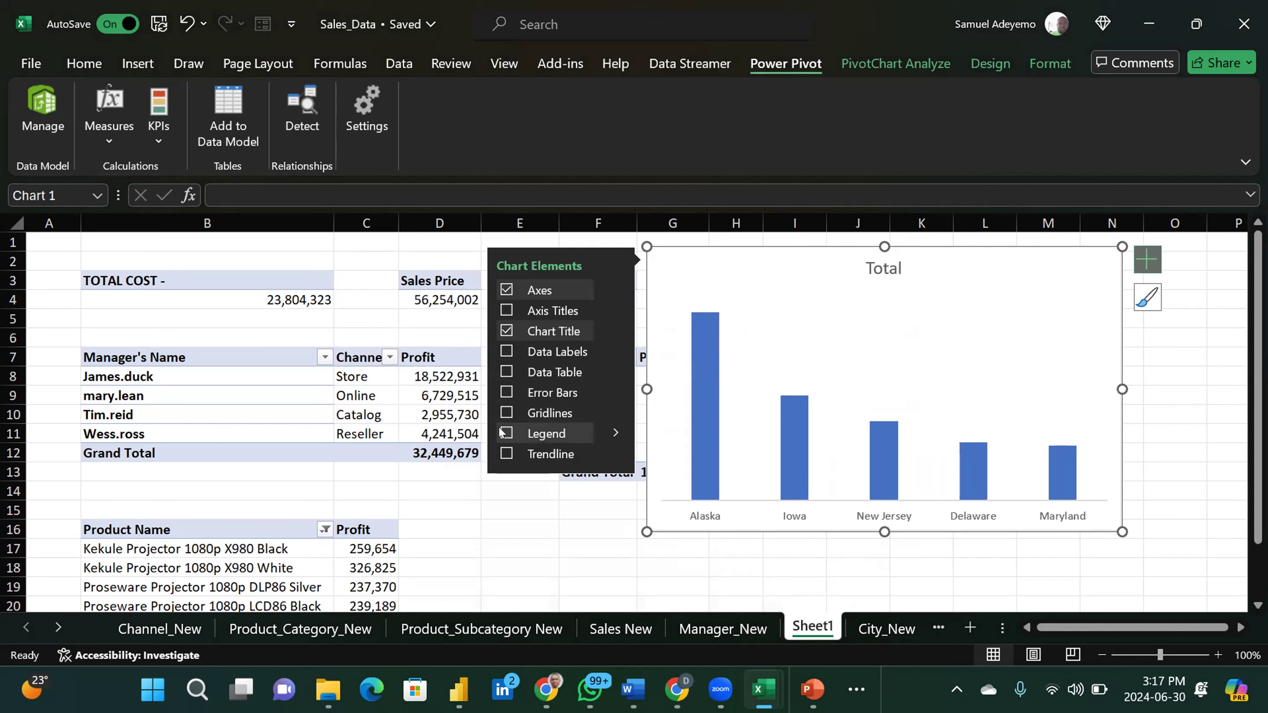
click(502, 352)
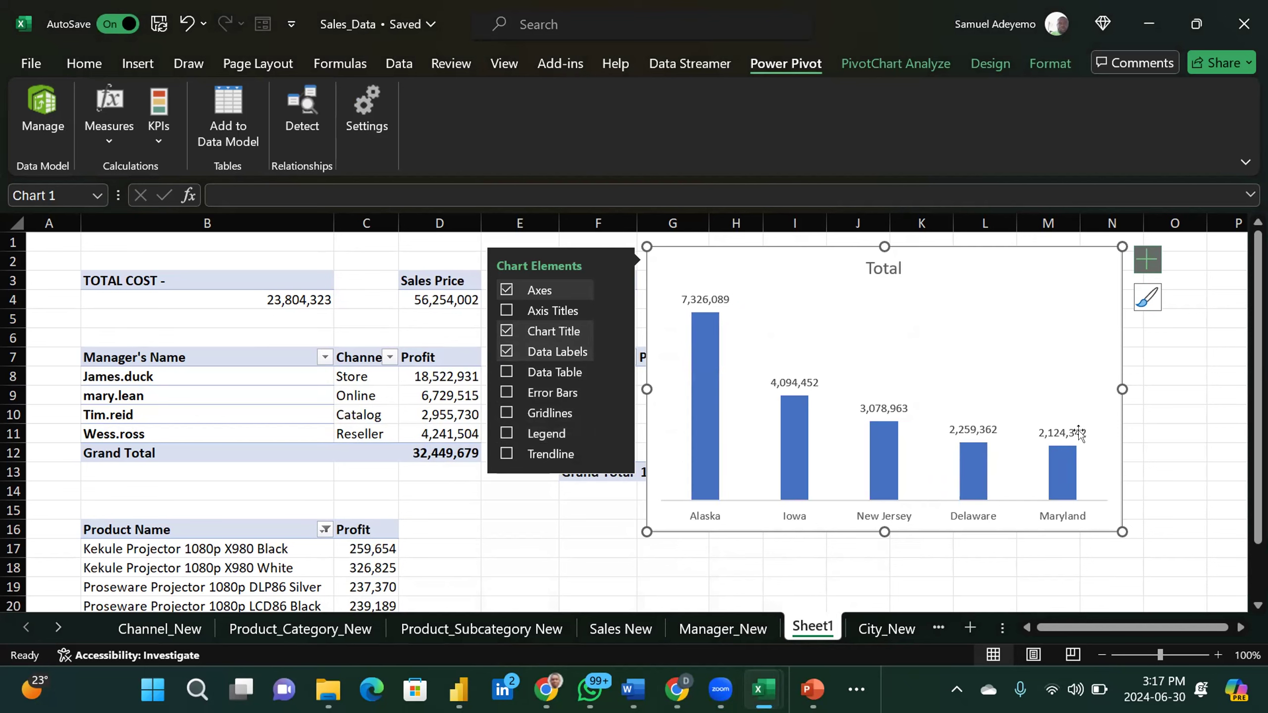
Step: Format the state Profit chart's data labels as bold, black, font size 11
click(1046, 430)
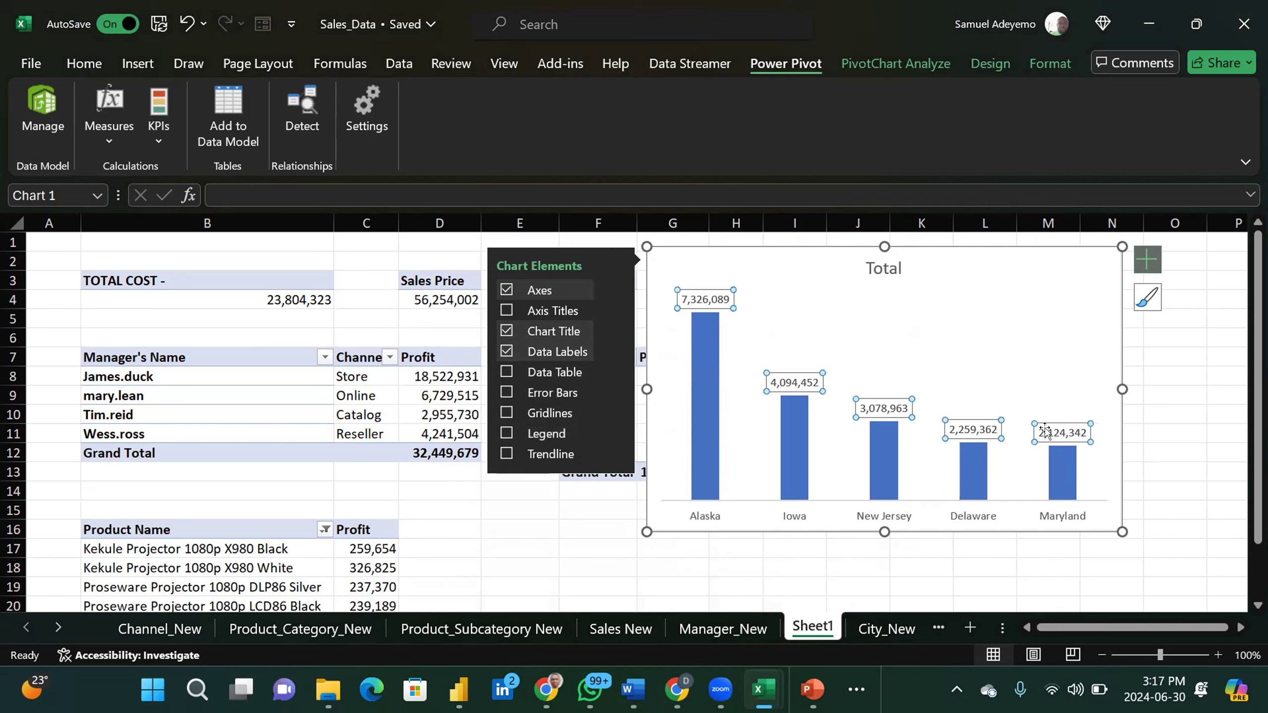
click(82, 64)
click(126, 131)
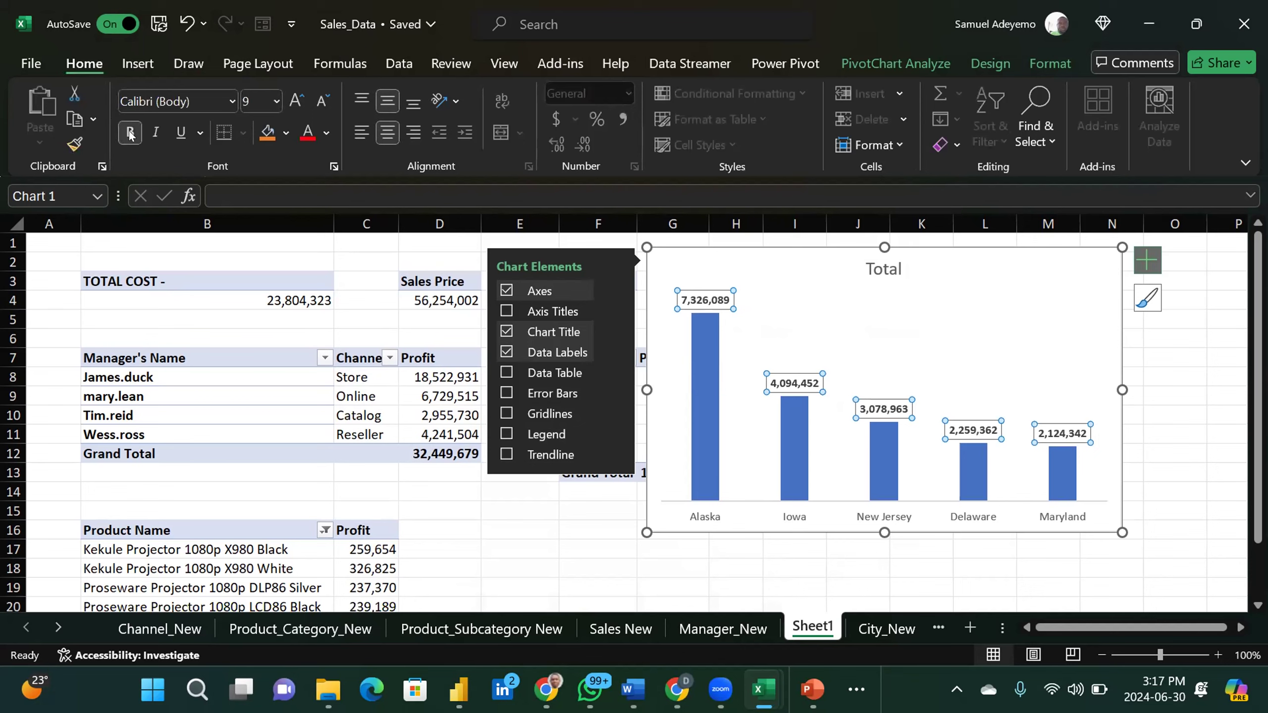
click(326, 132)
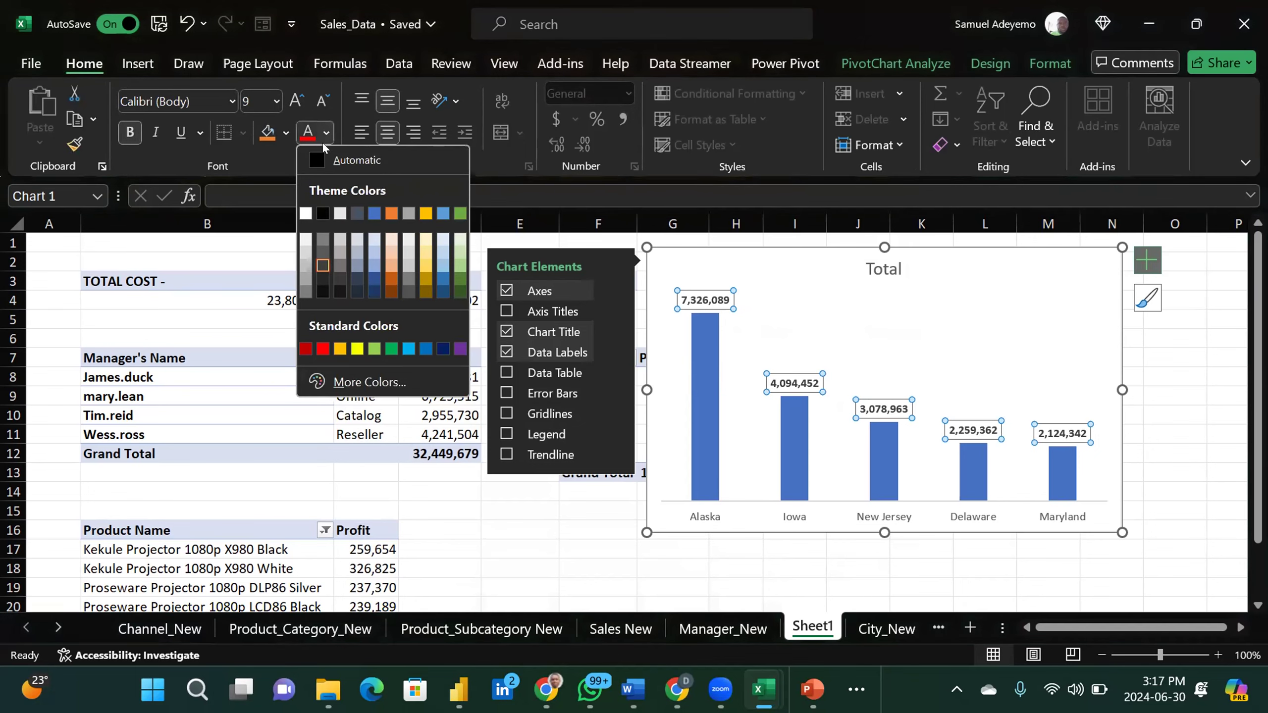
click(322, 214)
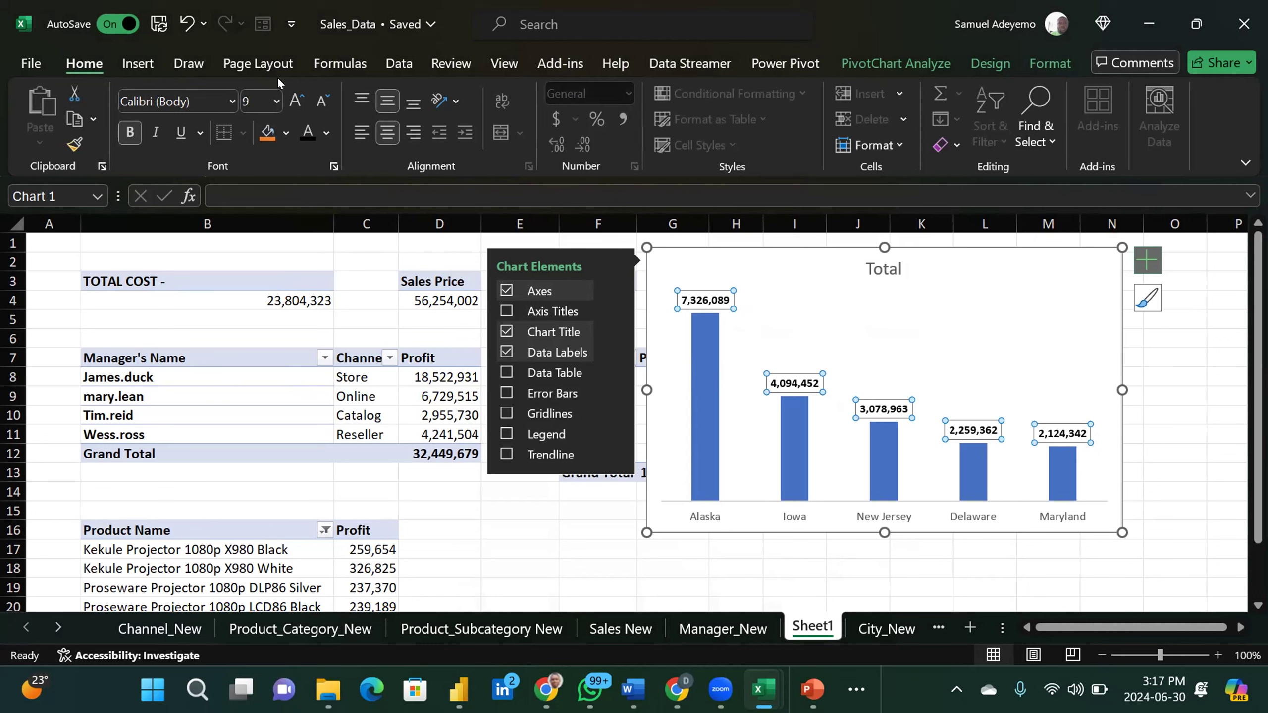
click(276, 101)
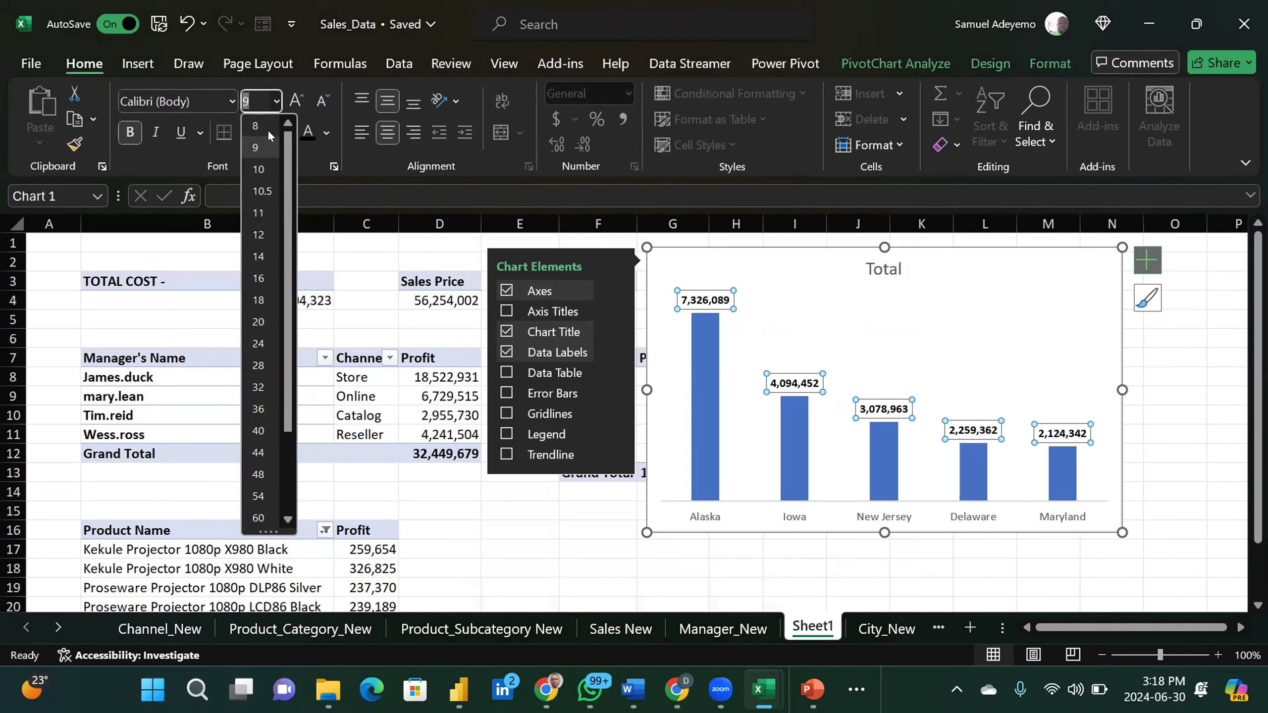
click(266, 212)
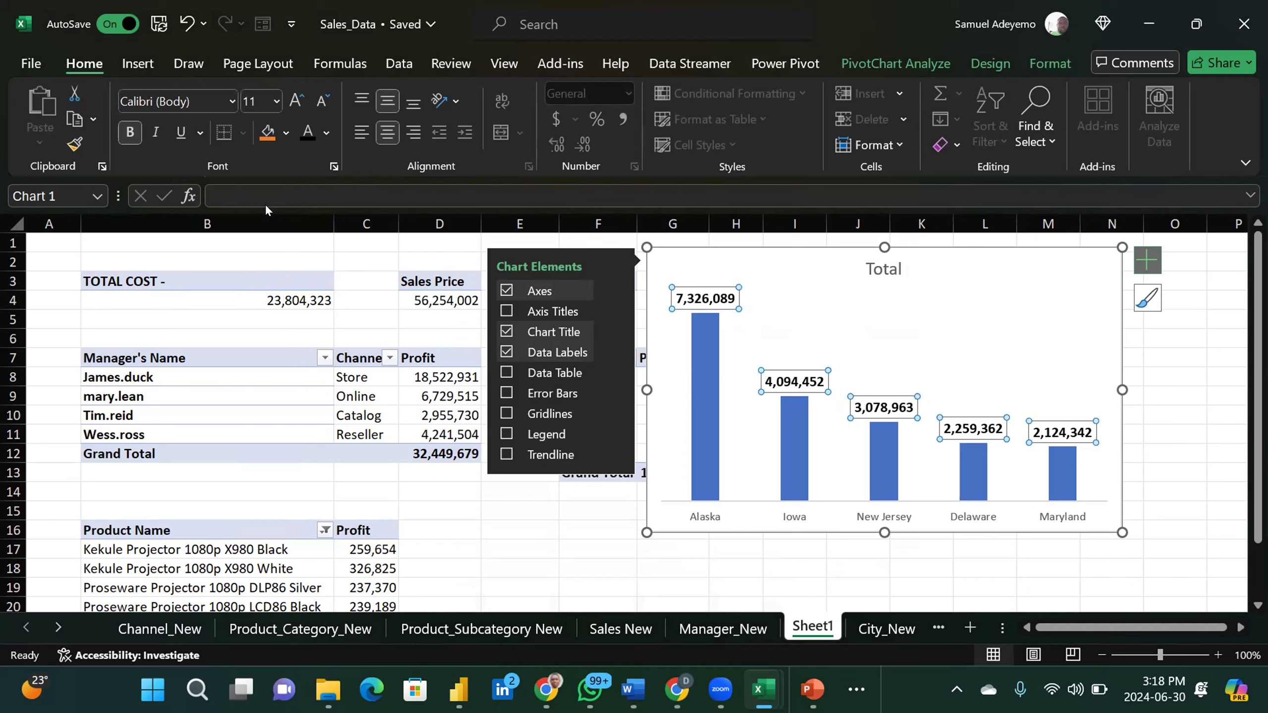
Step: Format the state names on the chart's horizontal axis in black at font size 10, and deselect the chart
click(702, 520)
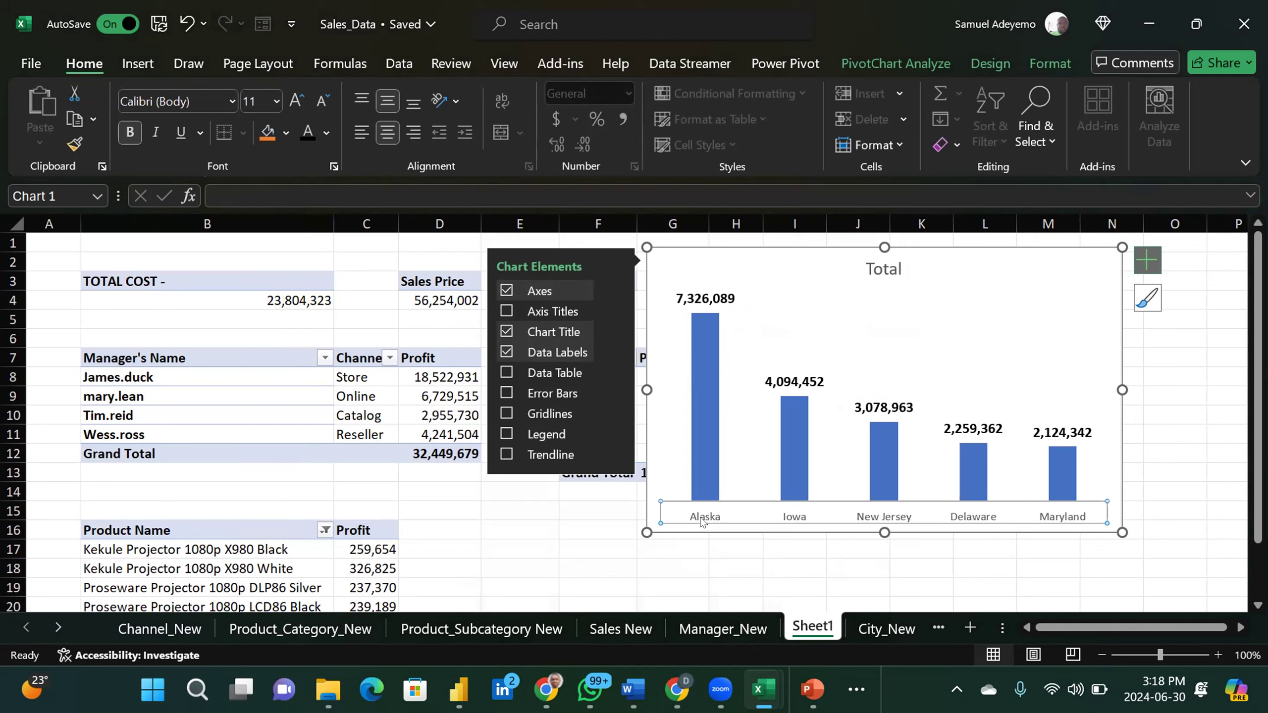
click(274, 104)
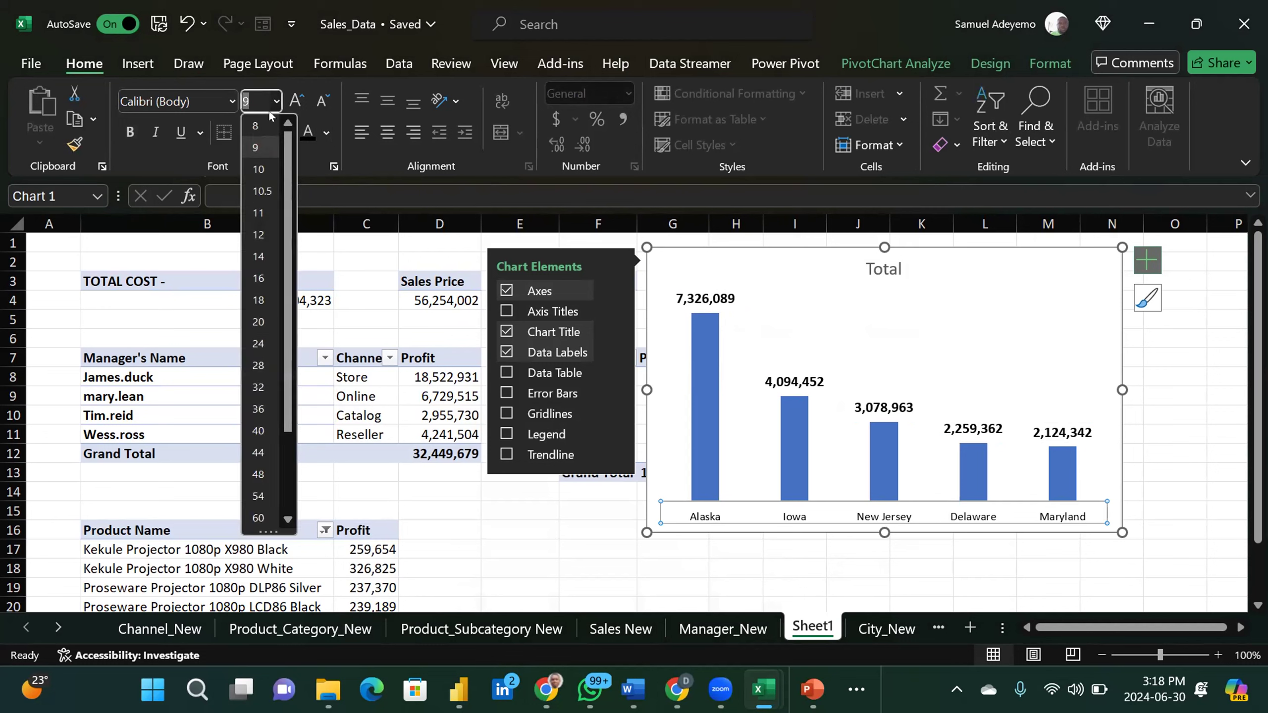
click(263, 173)
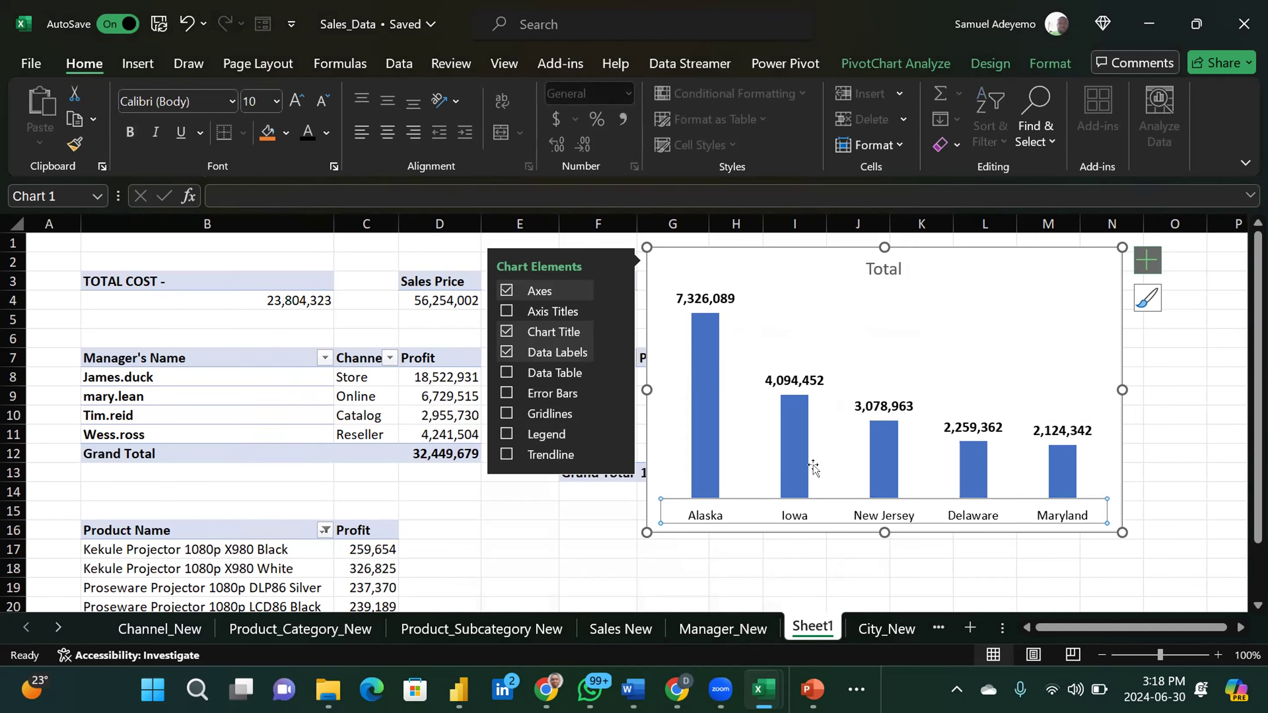
click(860, 564)
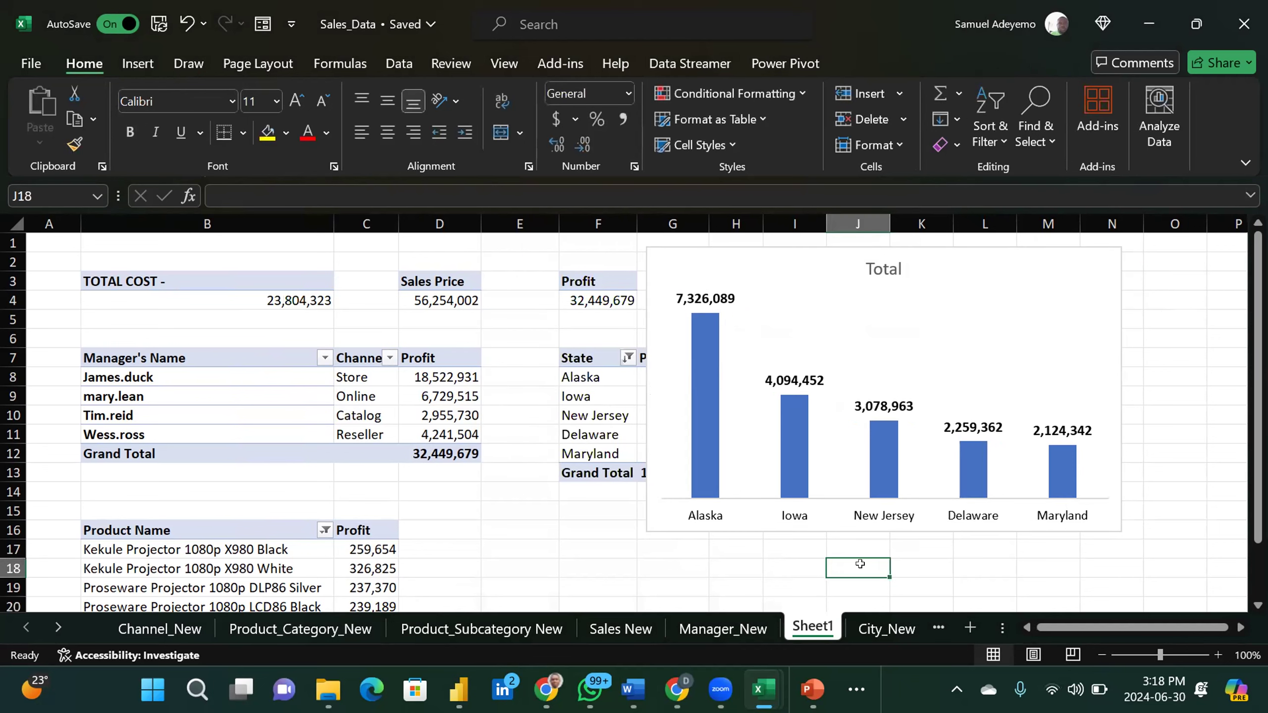
click(787, 252)
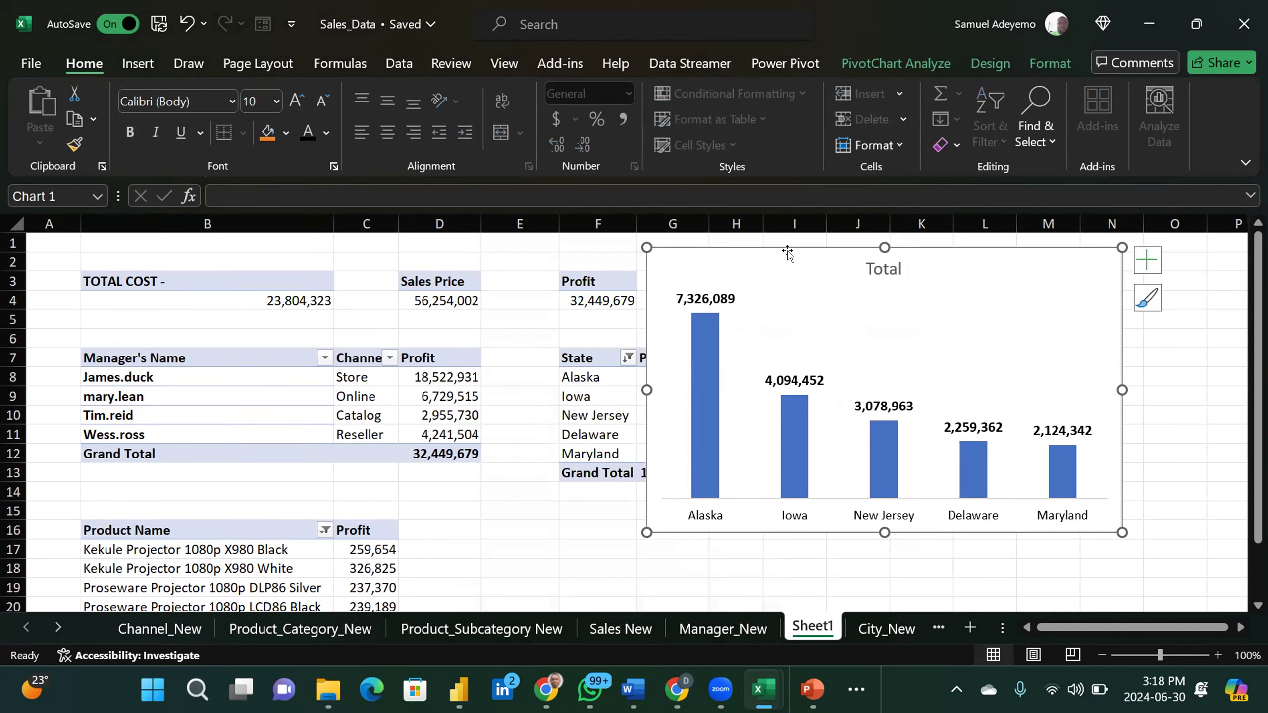
click(982, 67)
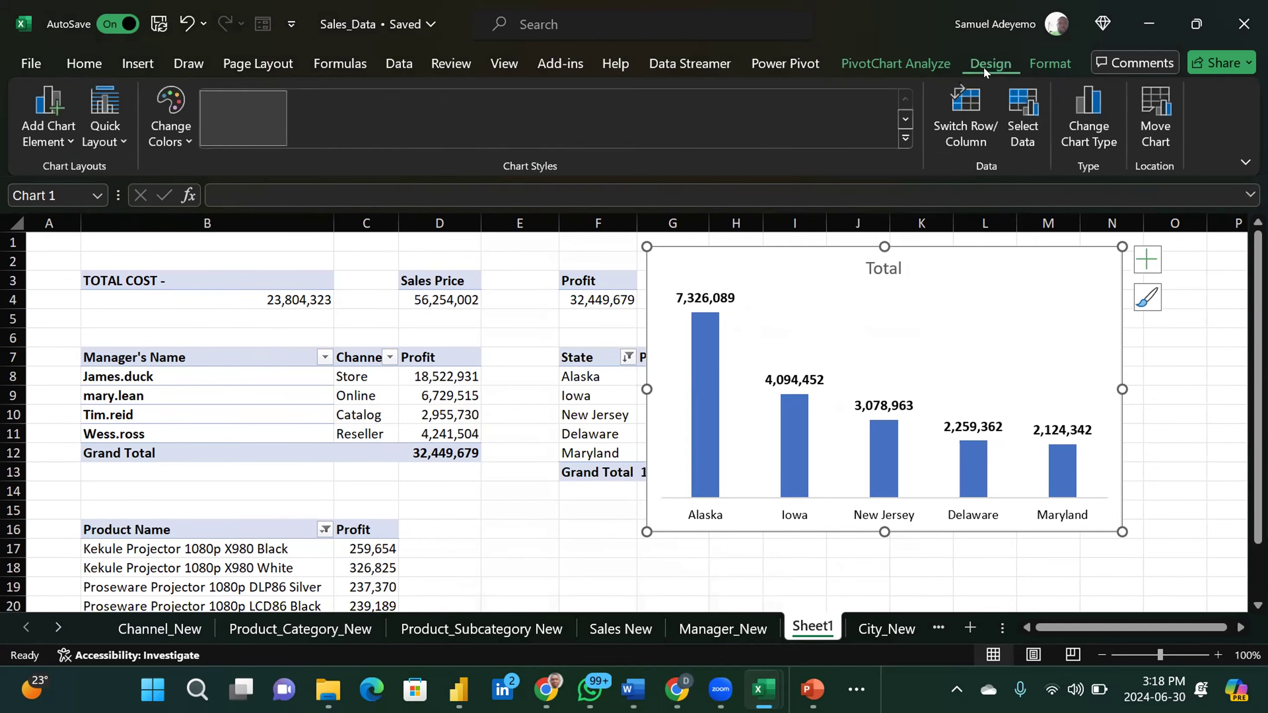
click(921, 56)
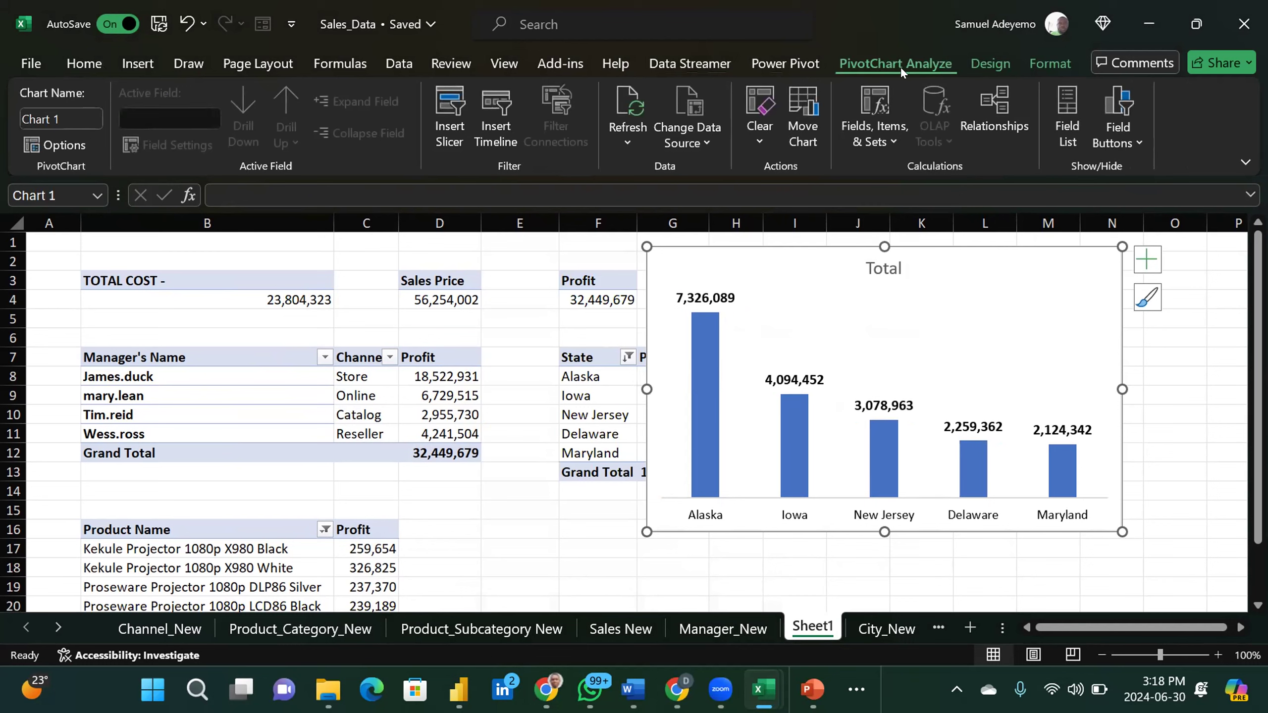
click(774, 64)
click(676, 61)
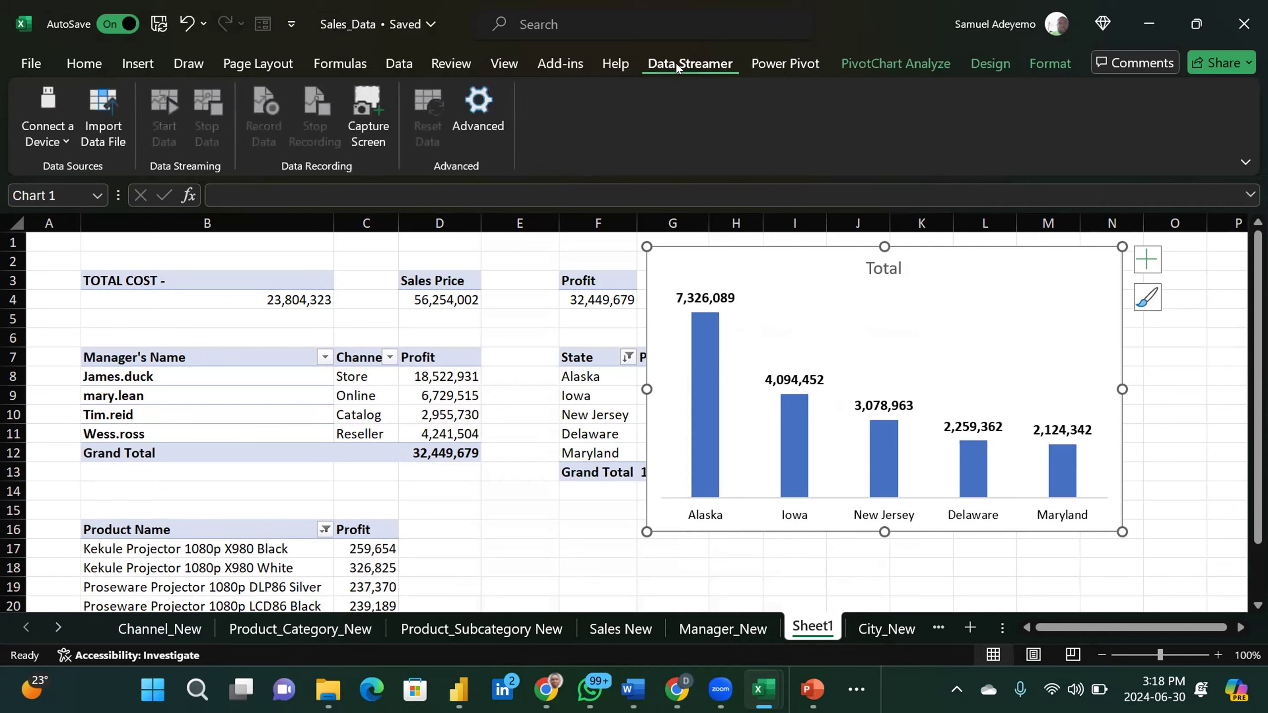
click(594, 59)
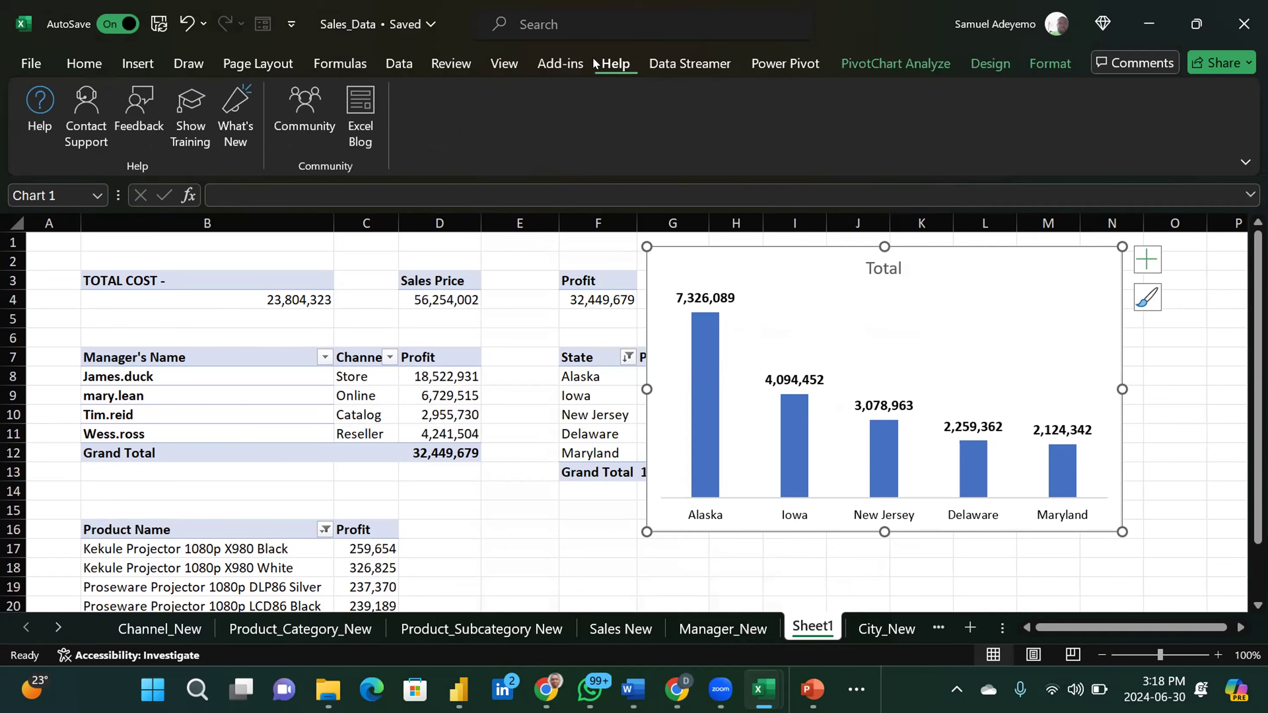
click(398, 63)
click(507, 64)
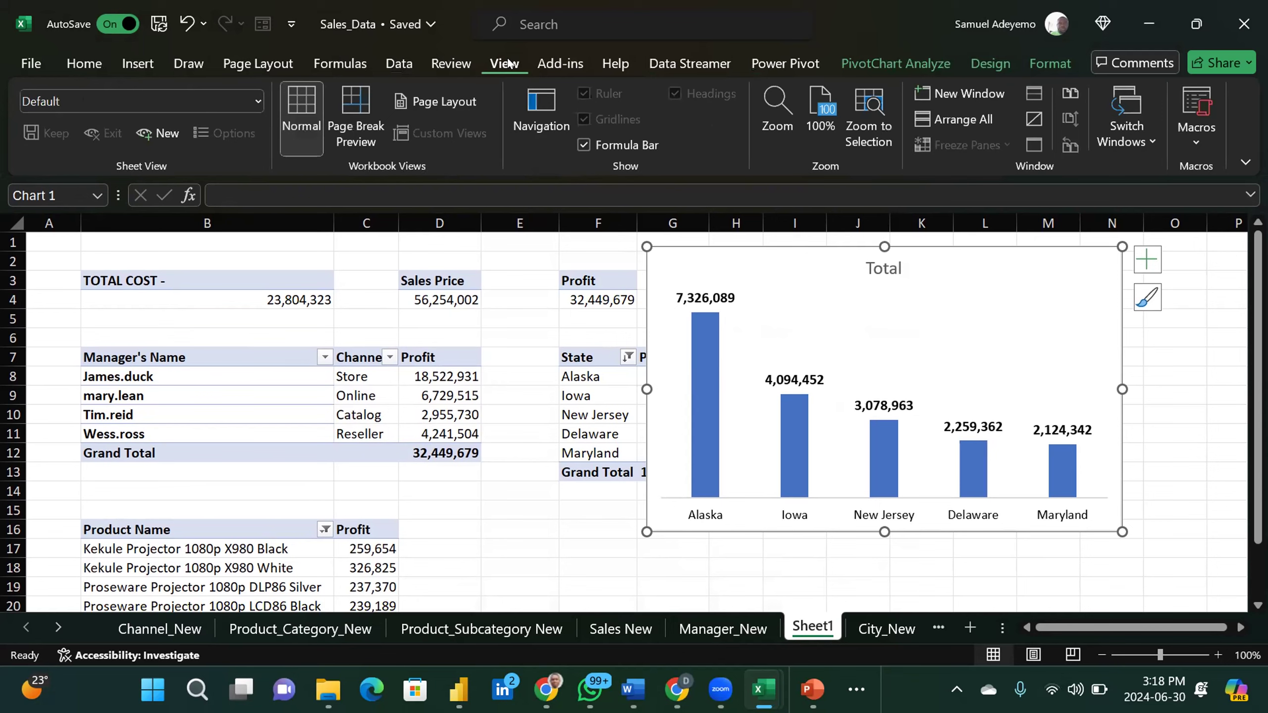
Step: Open the Format Chart Area settings for the state Profit chart
right_click(734, 249)
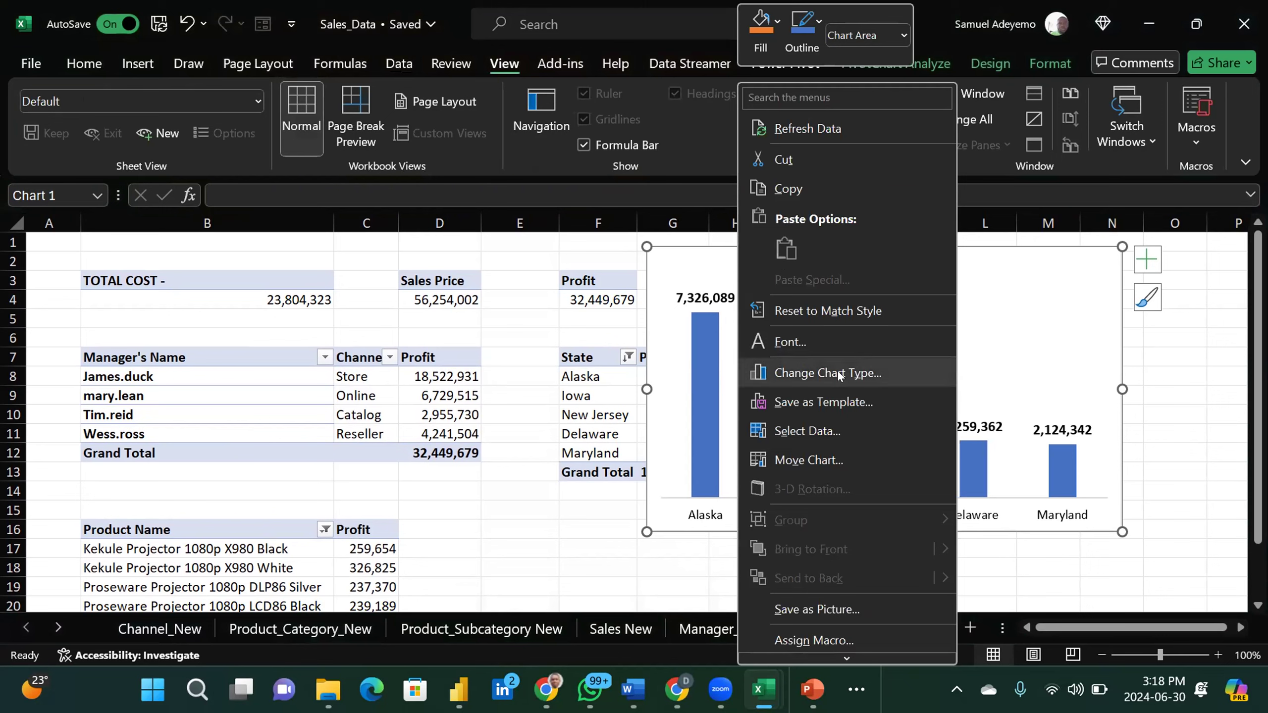
mouse_move(839, 657)
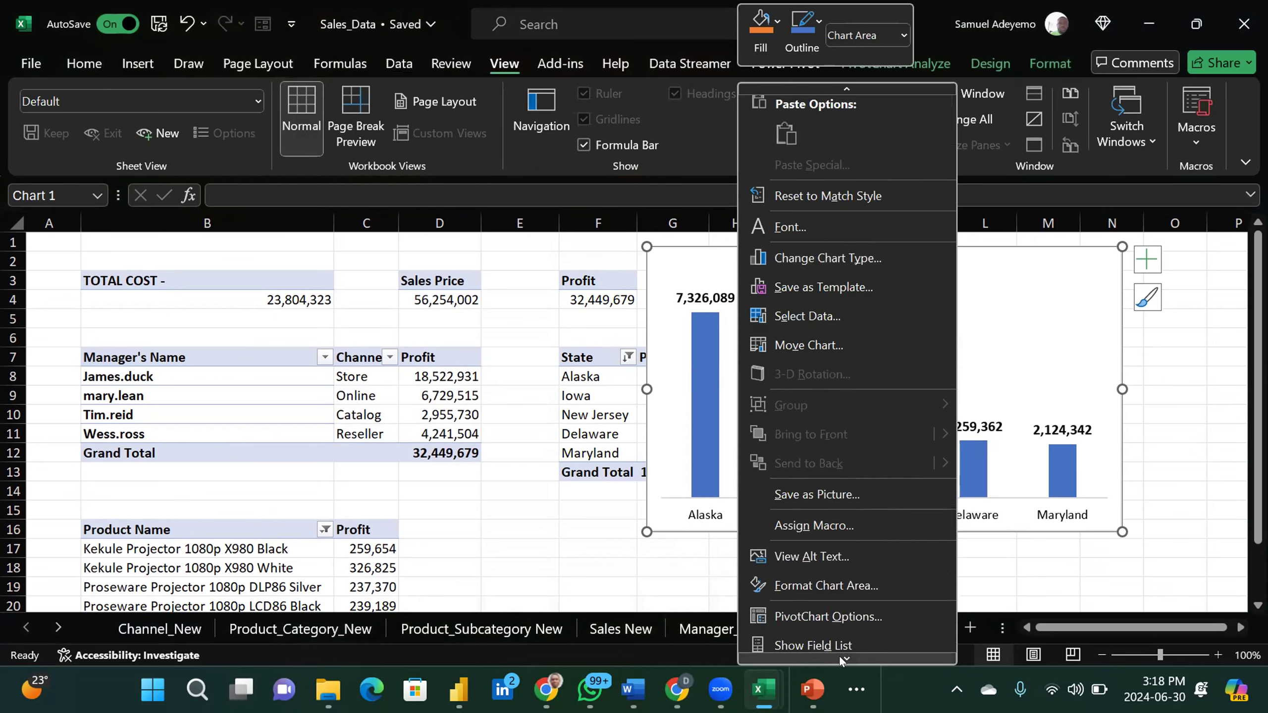
click(839, 591)
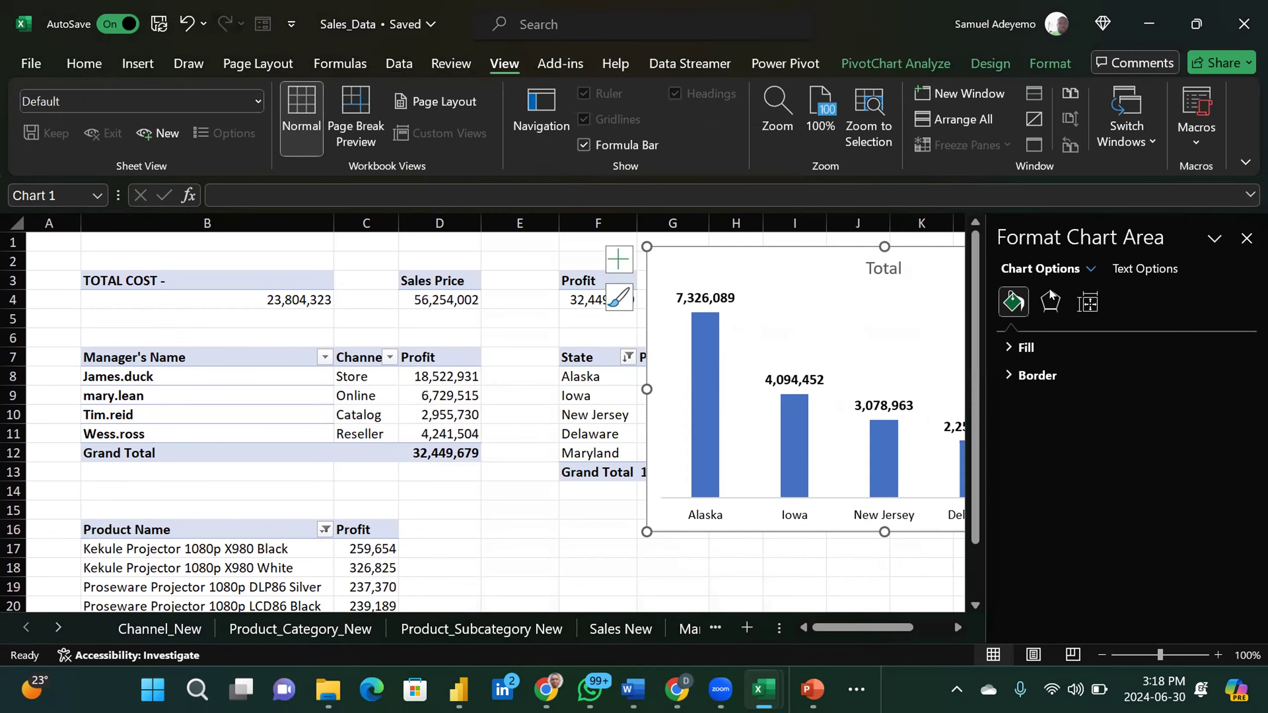
click(1087, 302)
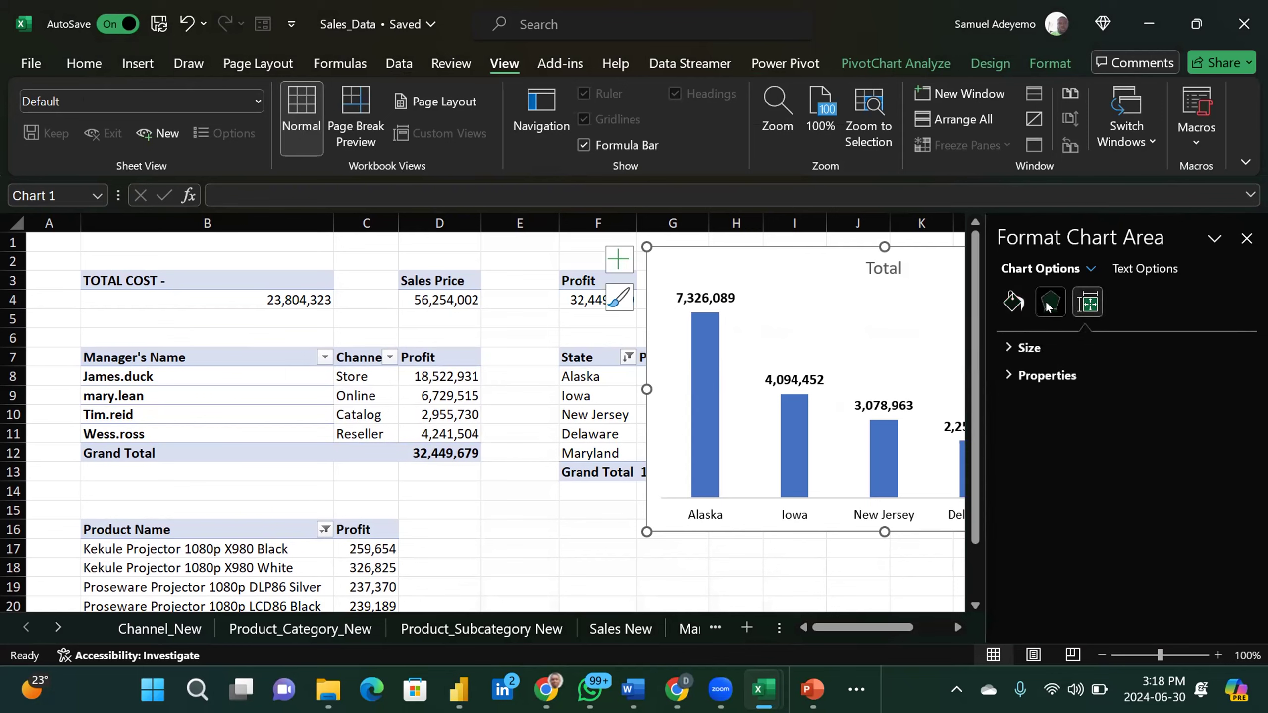
click(1050, 303)
drag(809, 246, 567, 283)
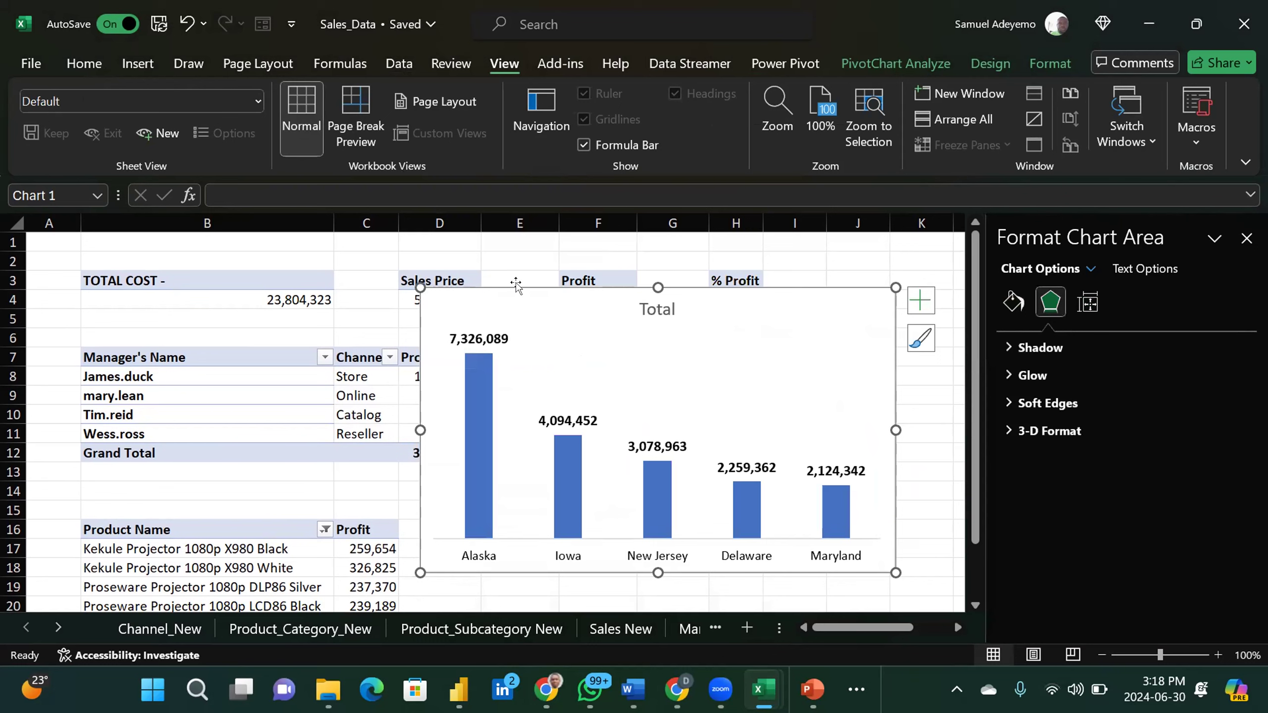
click(983, 63)
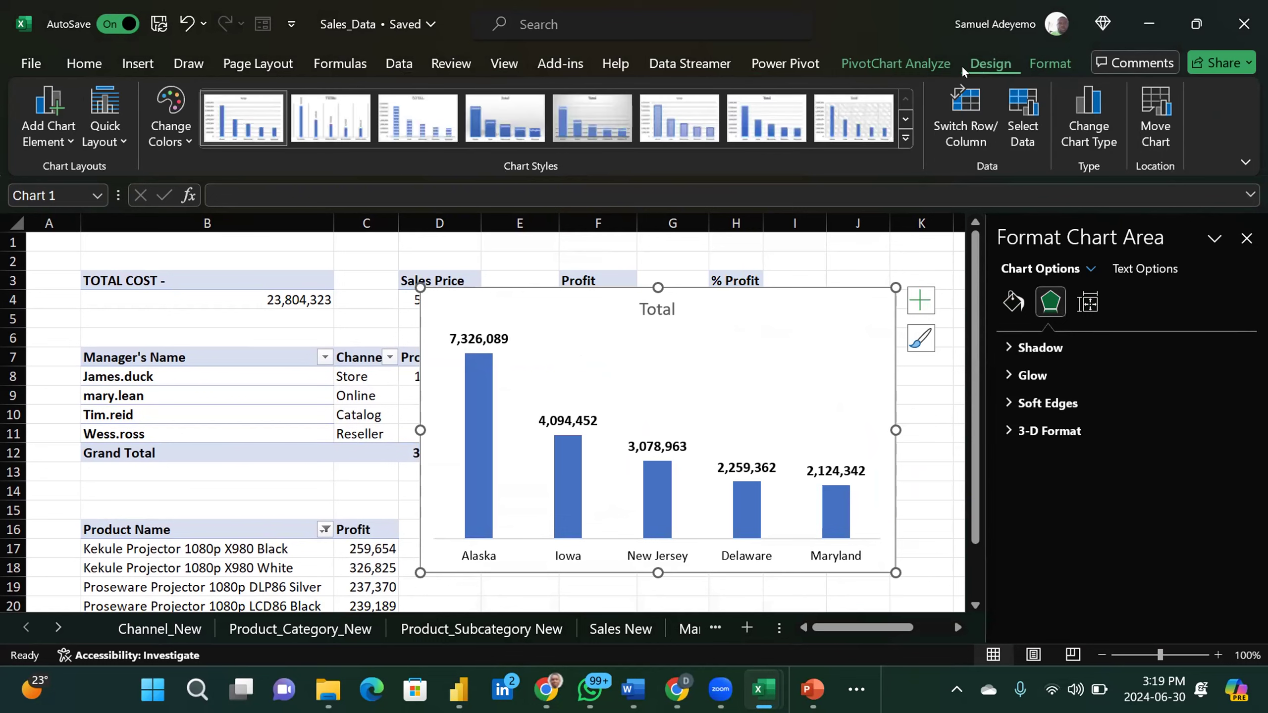
click(911, 64)
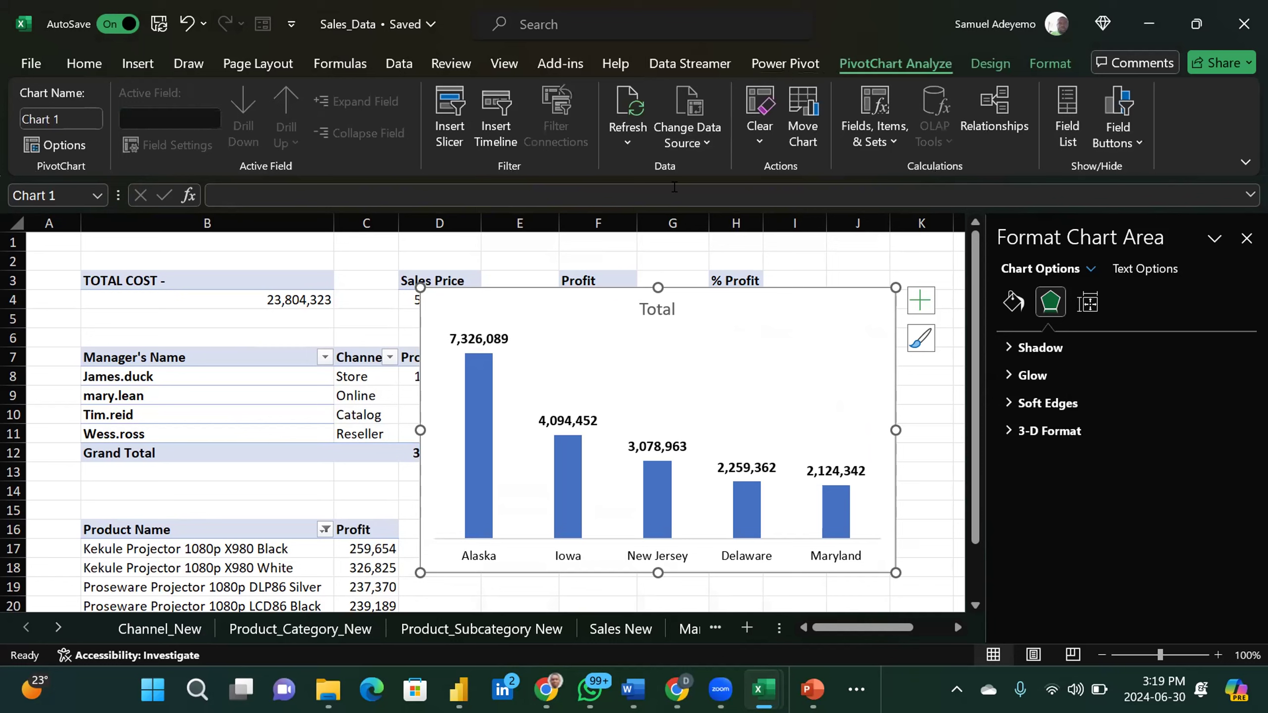
click(85, 65)
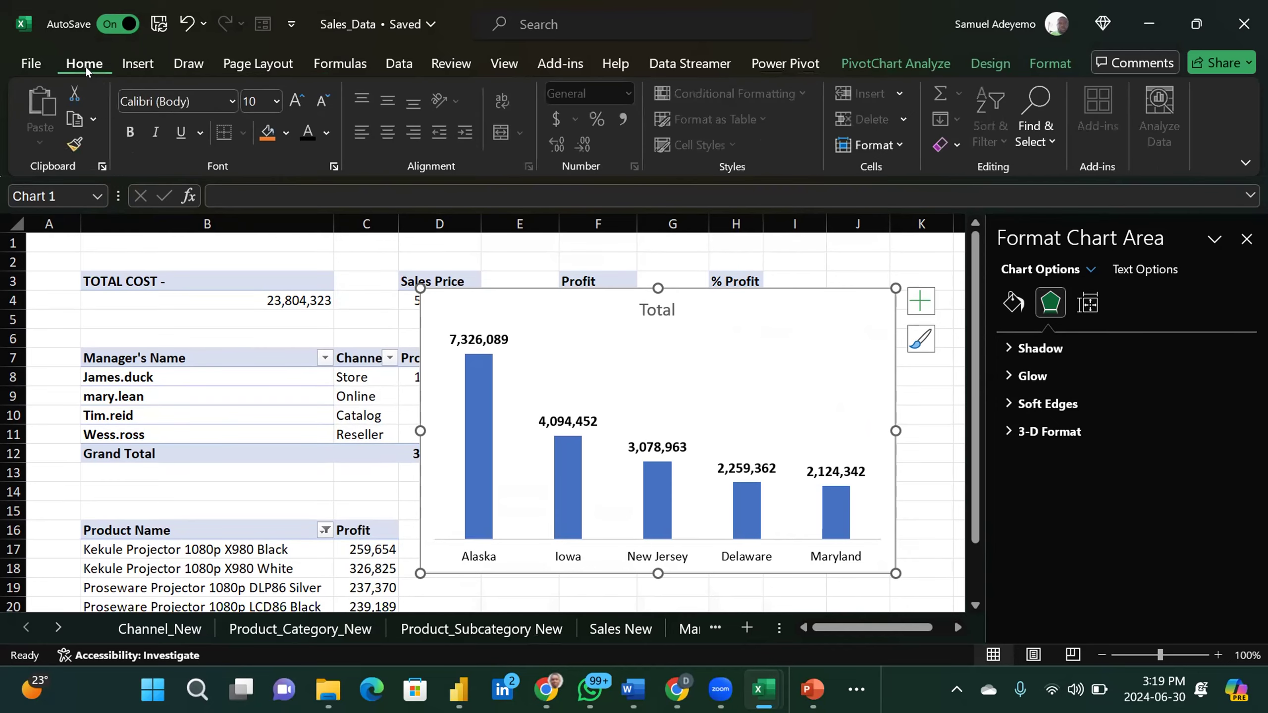
click(143, 65)
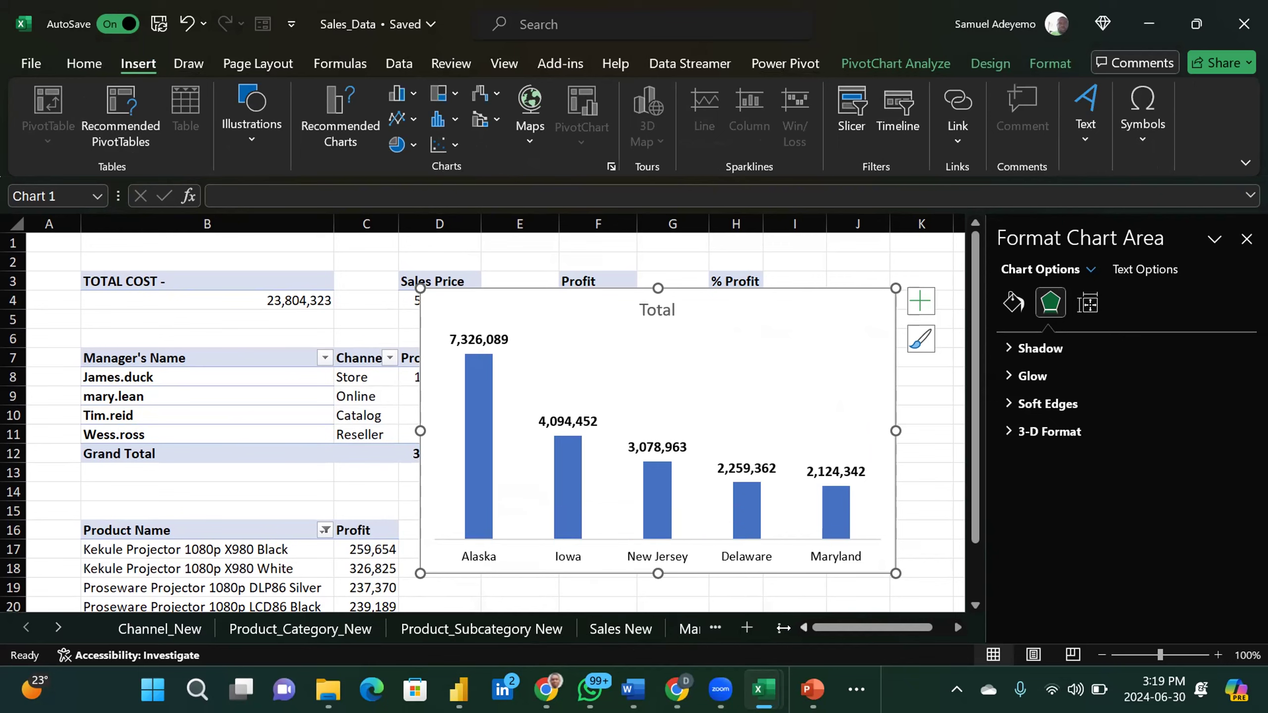
Step: Add a new worksheet after the Sales New sheet and name it Dashboard
click(624, 629)
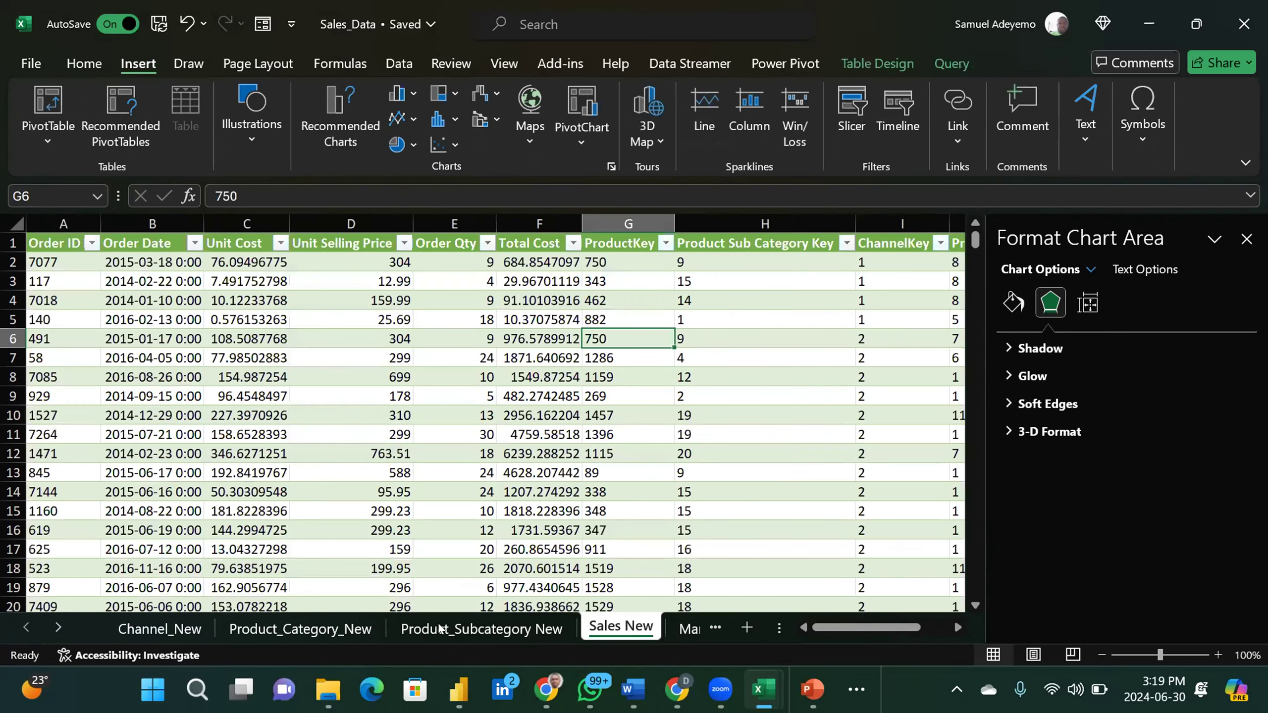
click(747, 628)
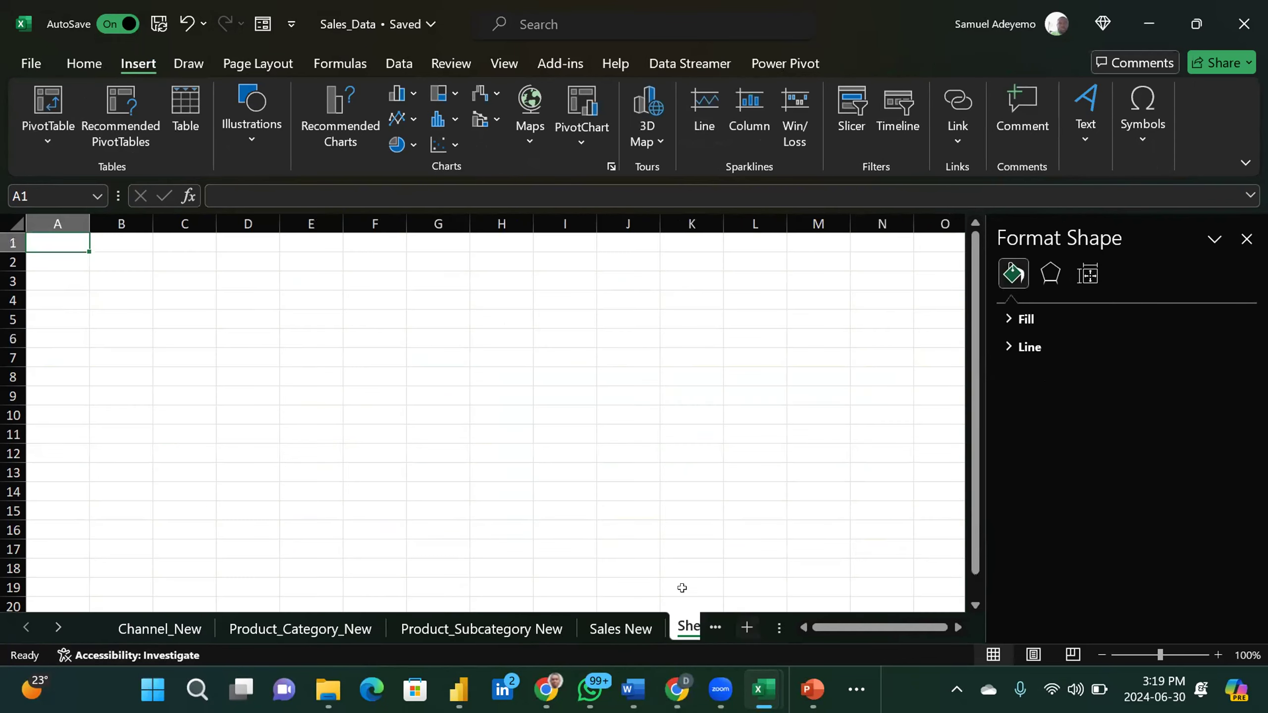
double_click(688, 628)
click(403, 631)
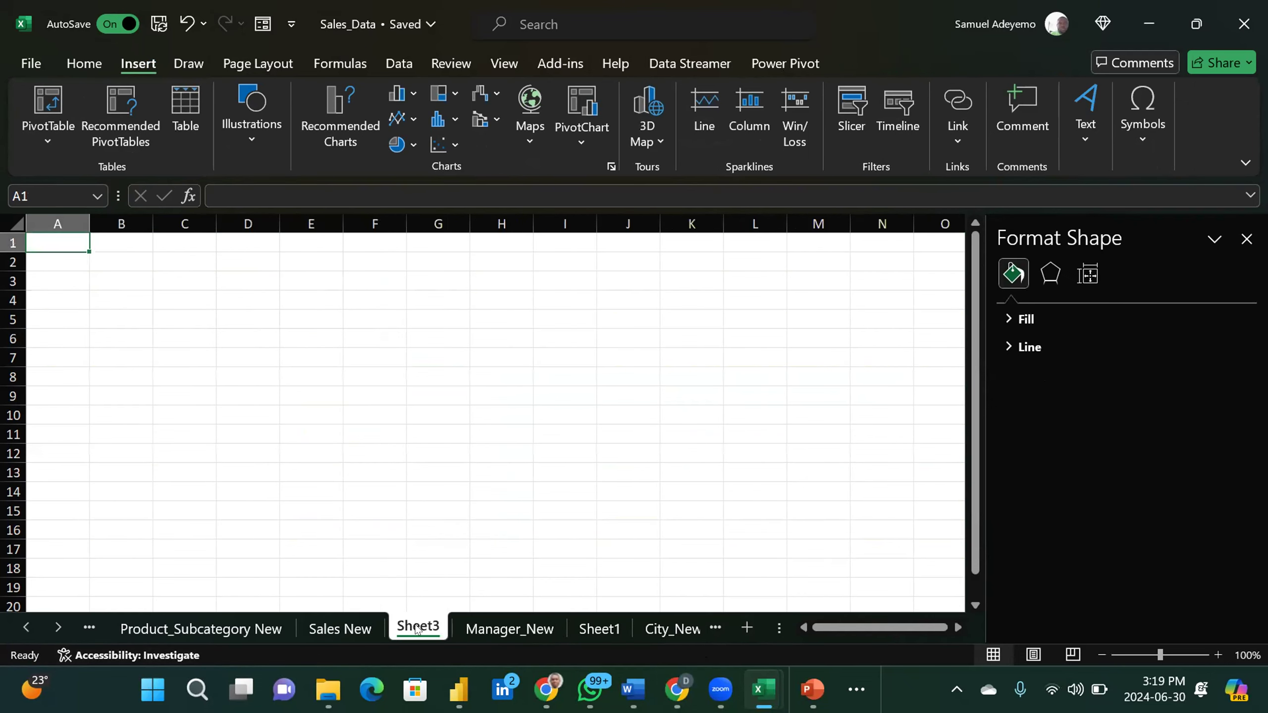
double_click(413, 625)
text(Dasg)
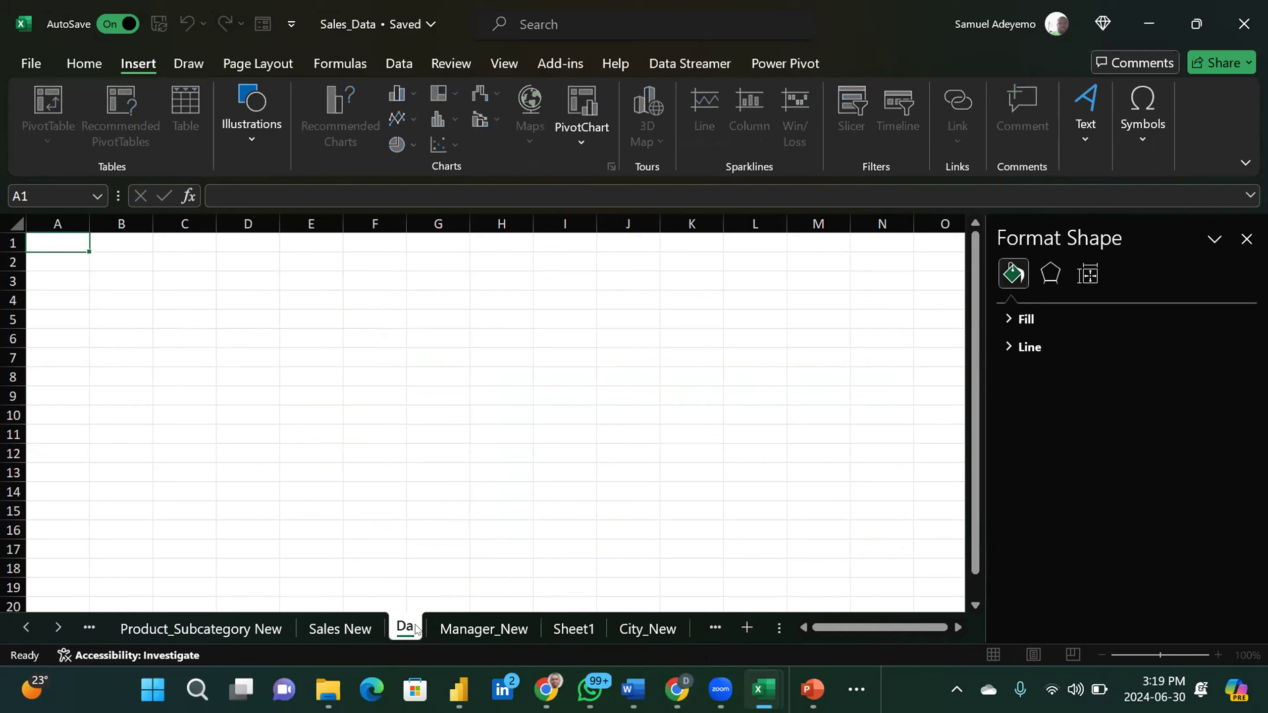
key(BackSpace)
text(hboard)
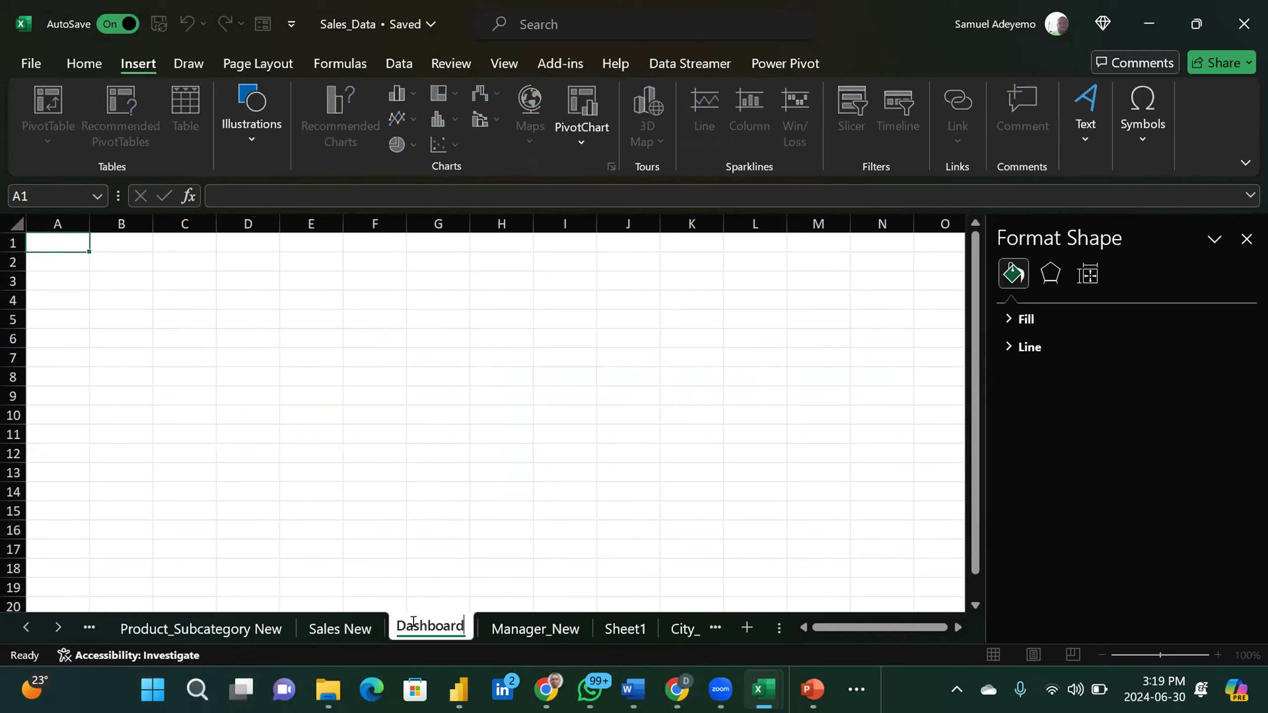
key(Return)
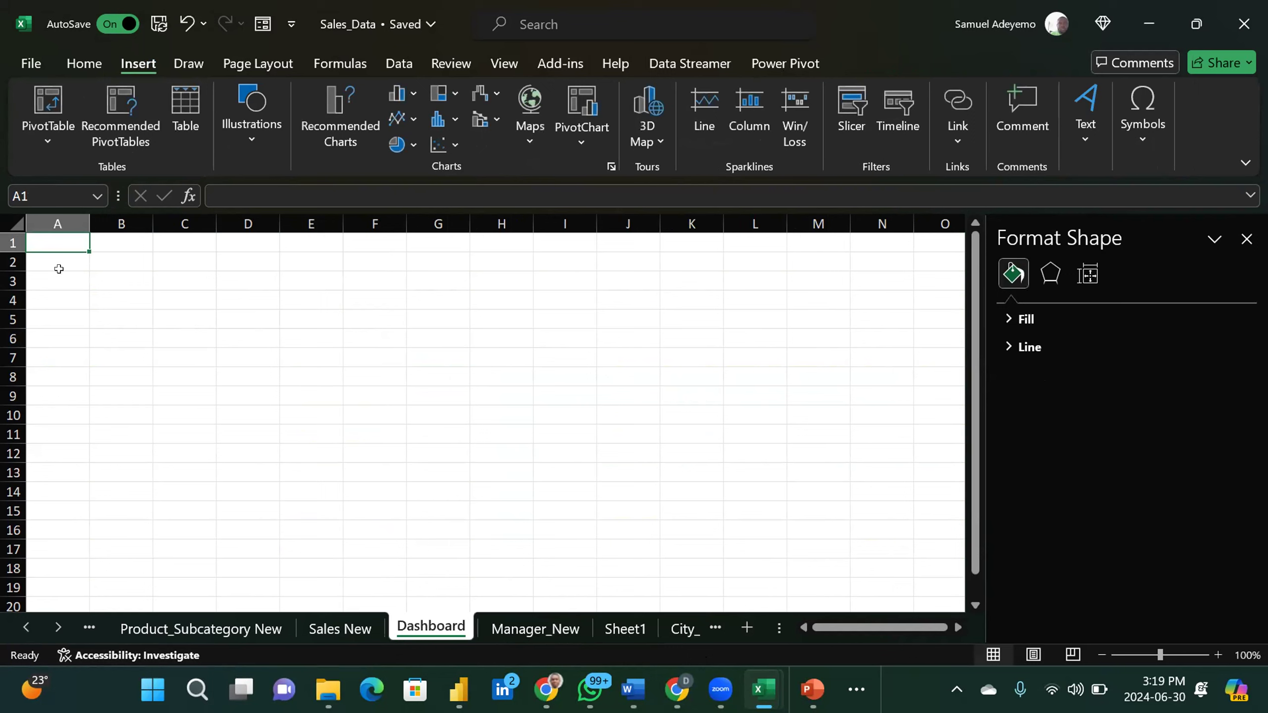
Step: Paste the copied state profit chart into the Dashboard sheet, shrink it and place it over about B4 to G16
click(81, 282)
click(62, 258)
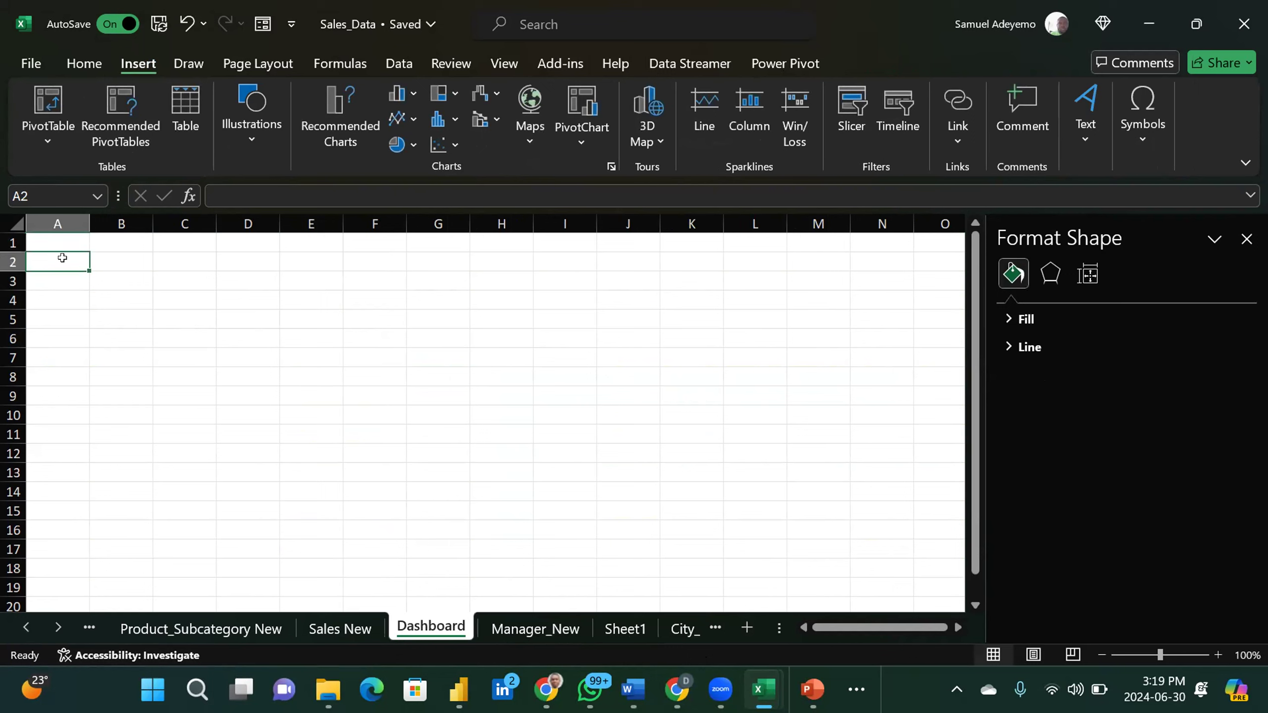
key(ctrl+v)
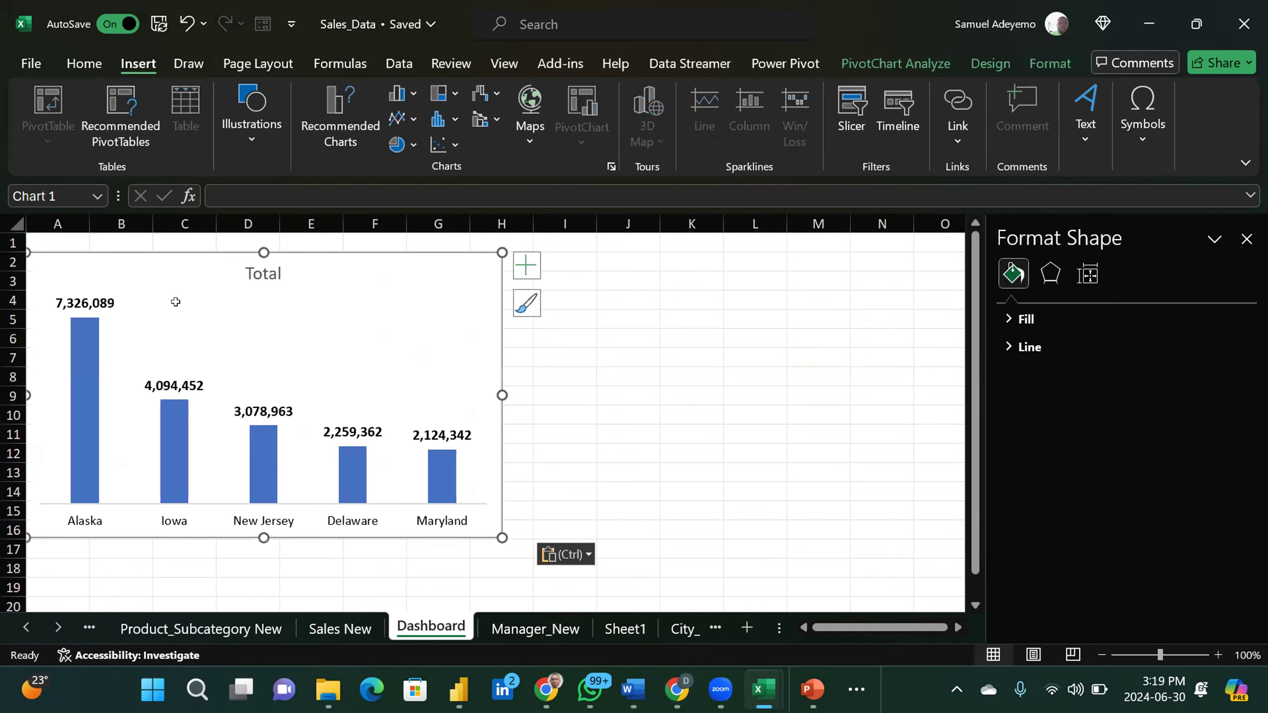
drag(165, 249, 278, 274)
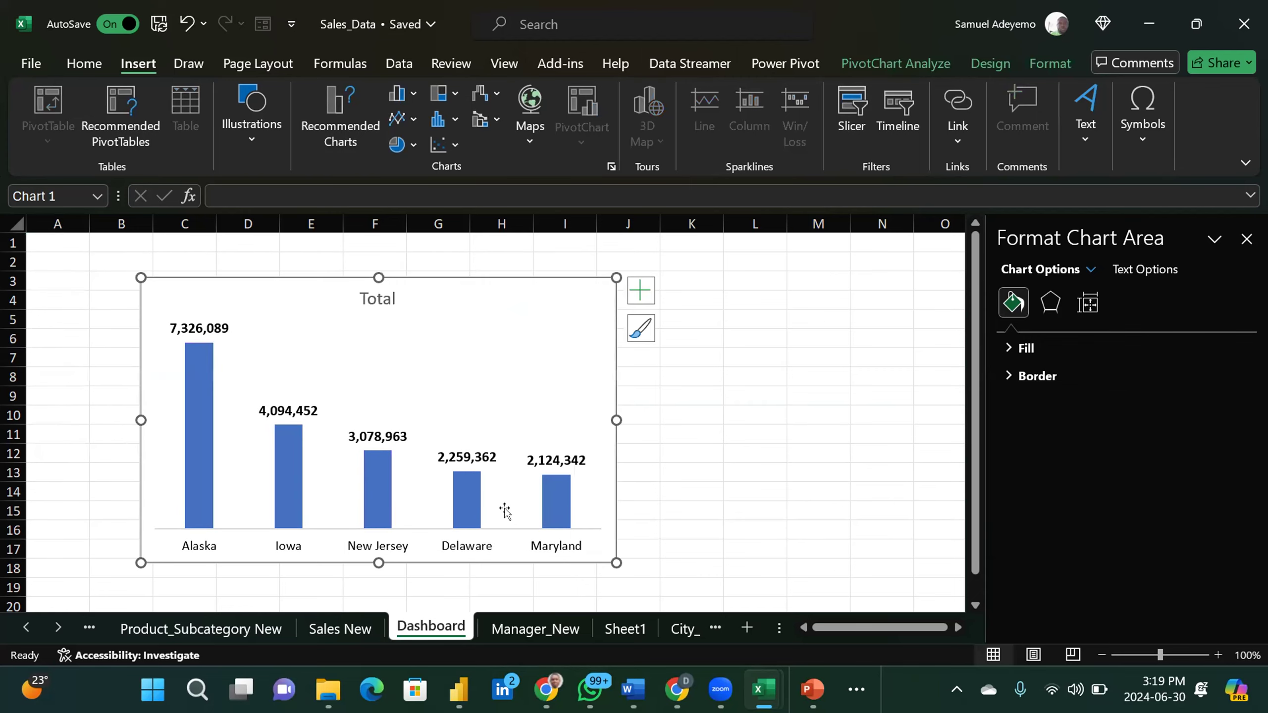
drag(615, 555, 517, 513)
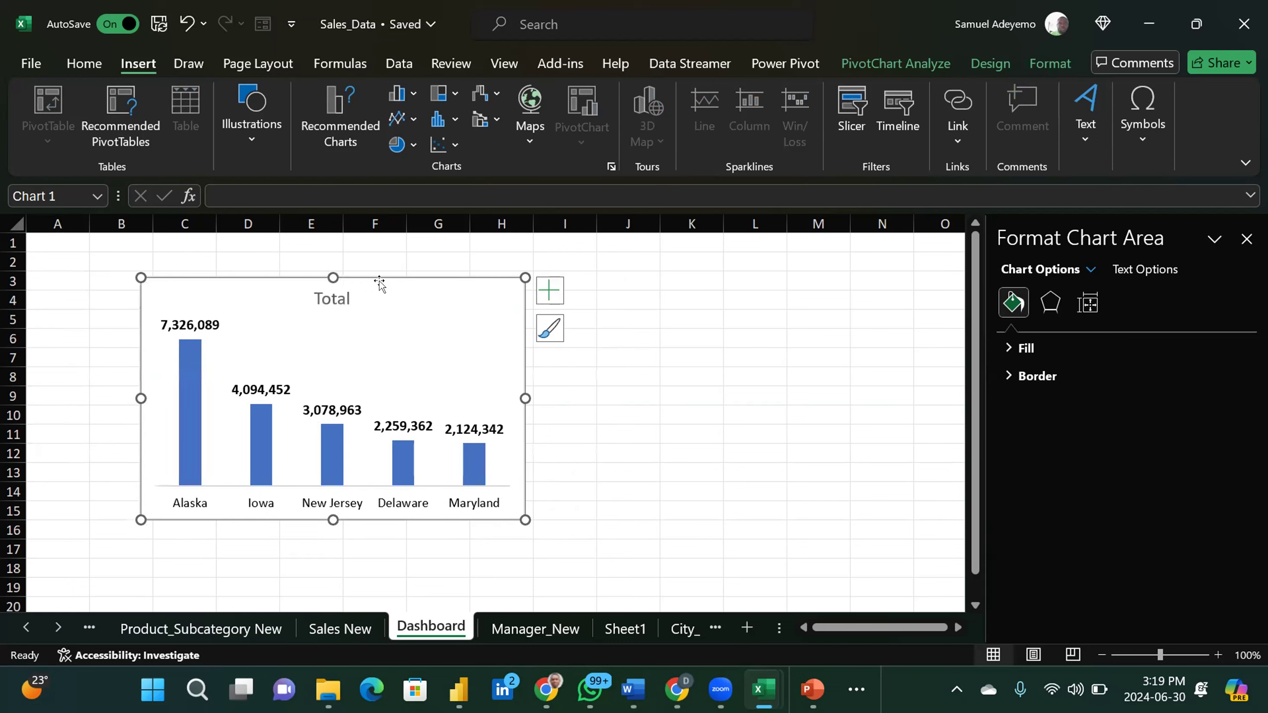
drag(376, 274, 311, 285)
Step: Replace the pasted chart's title with "Profit by State (Top 5)"
click(291, 315)
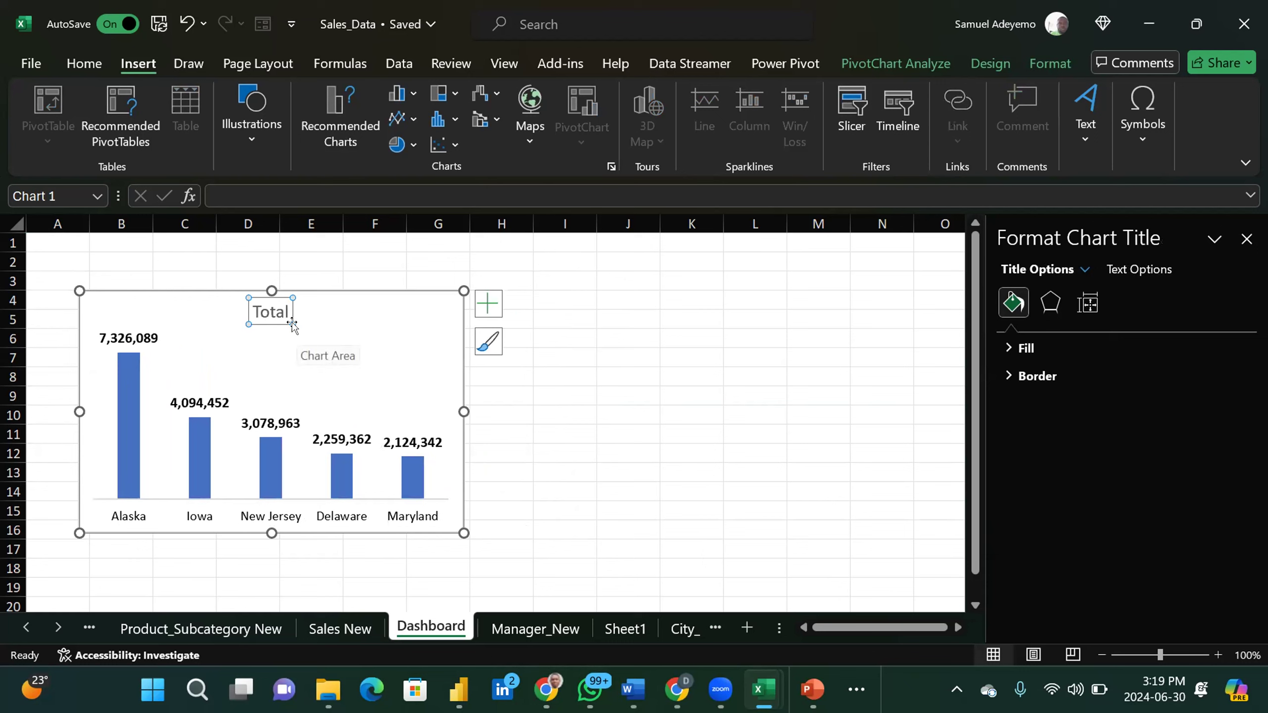
click(286, 312)
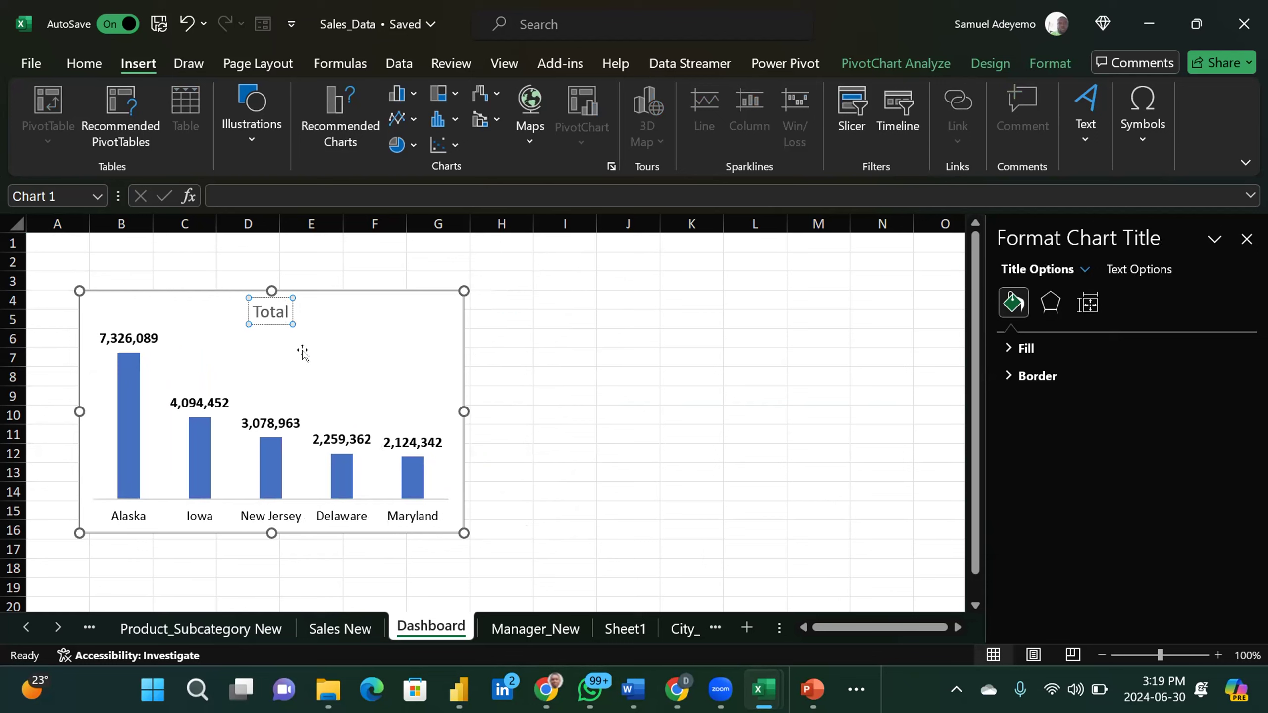
key(BackSpace)
key(BackSpace)
key(BackSpace)
key(BackSpace)
key(BackSpace)
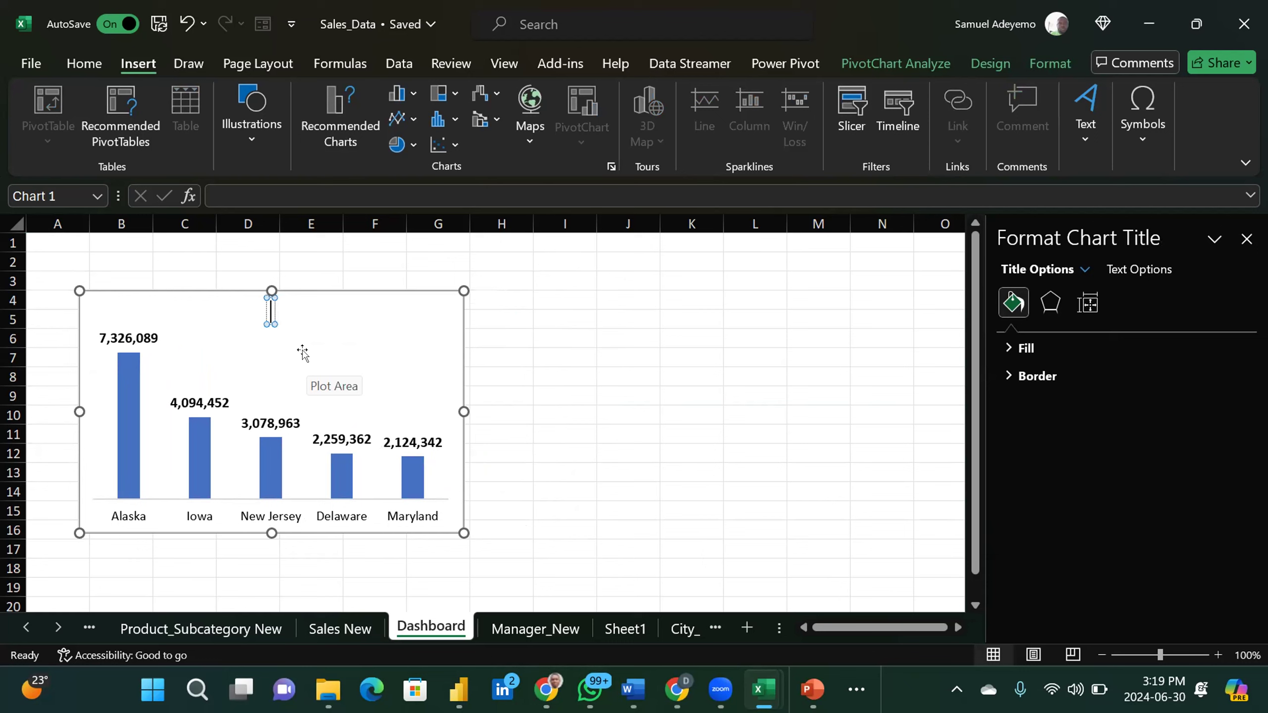
text(Profit)
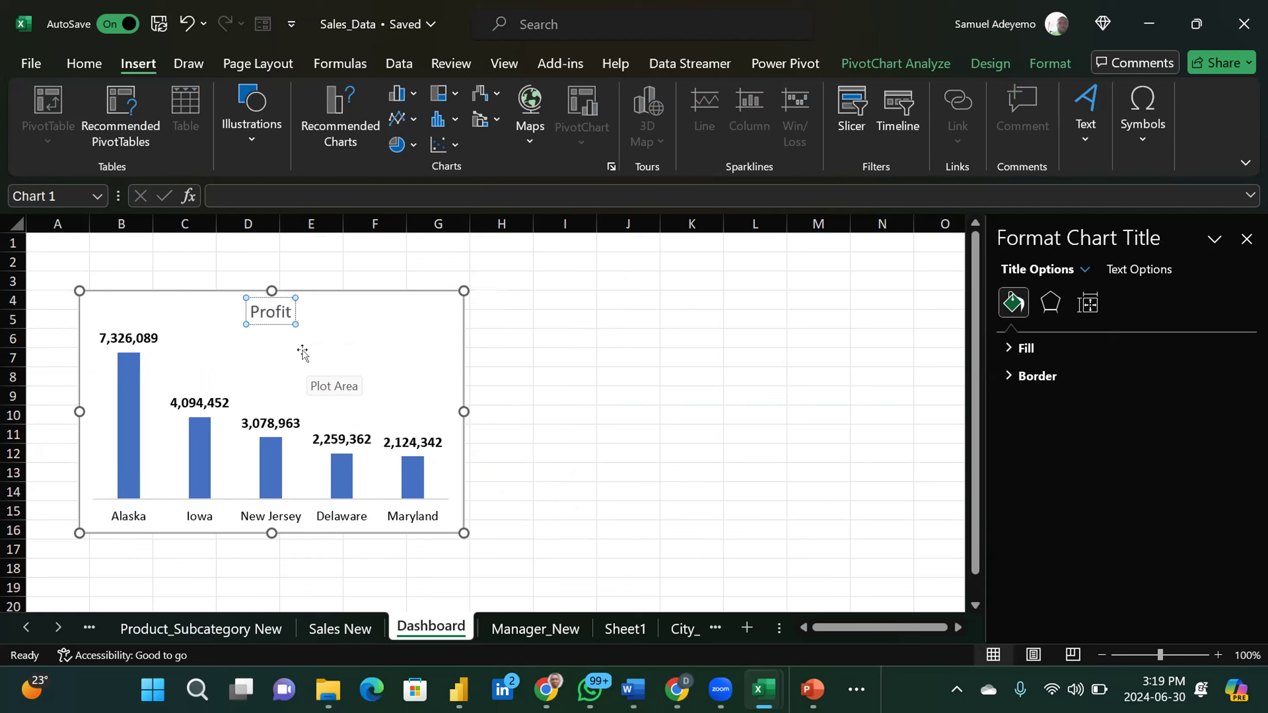
text( by State (T)
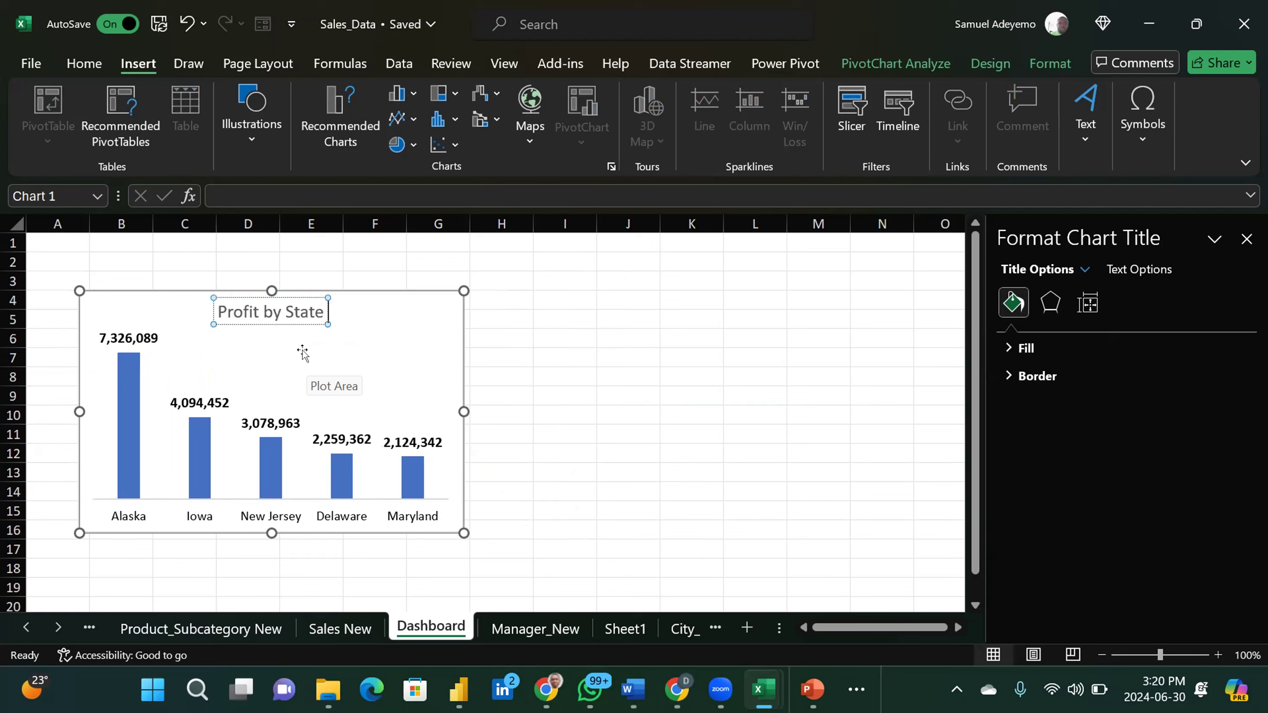
text(op 5))
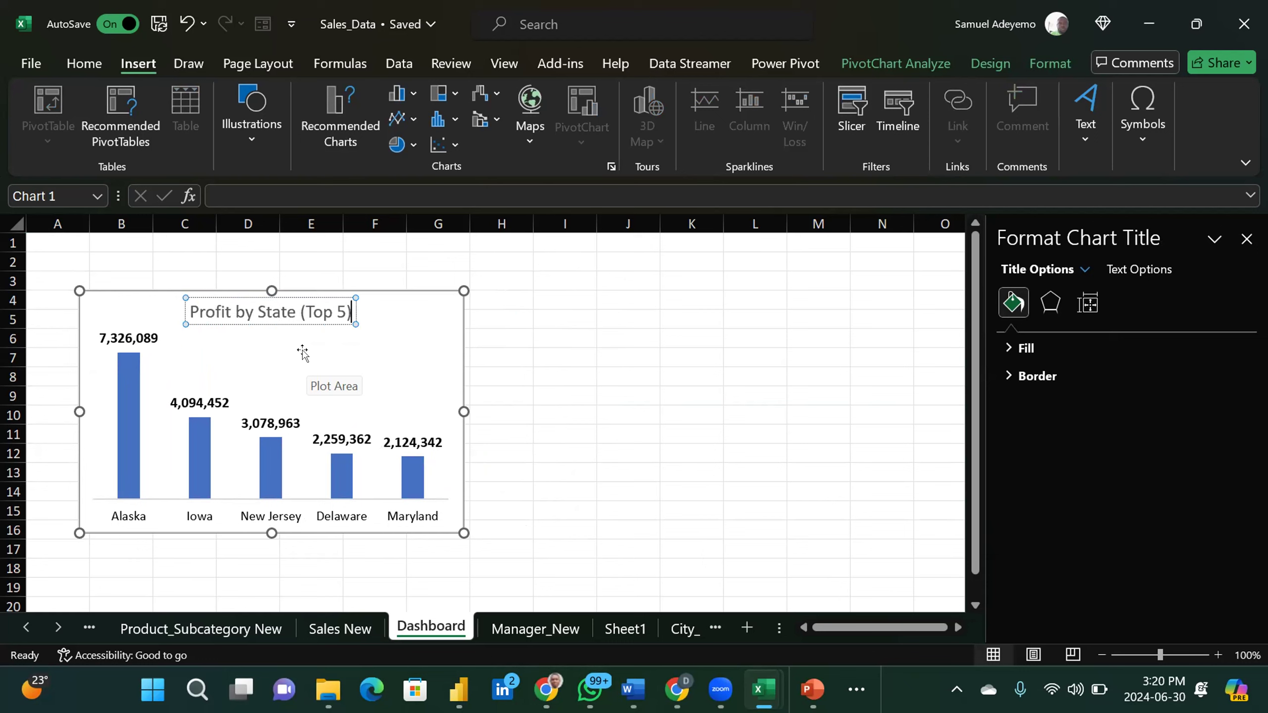
Step: Make the chart title bold and black, and shift the chart slightly so it starts in column A
key(ctrl+a)
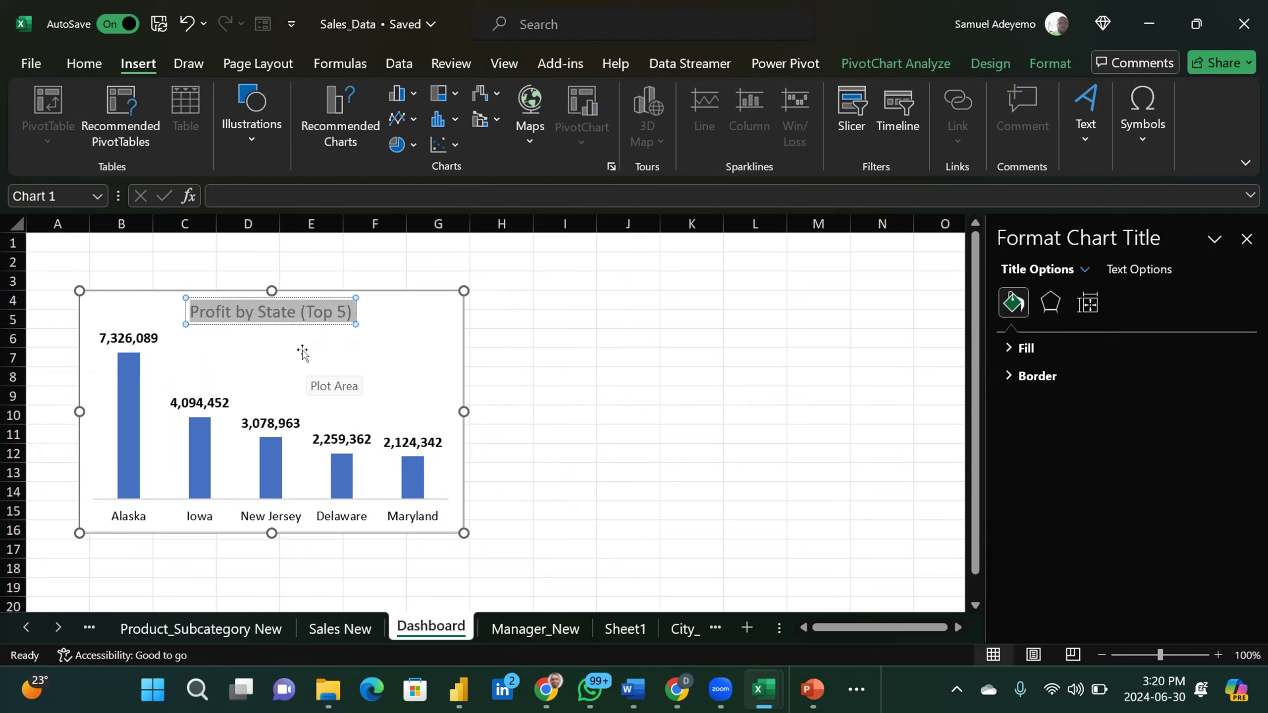
click(85, 64)
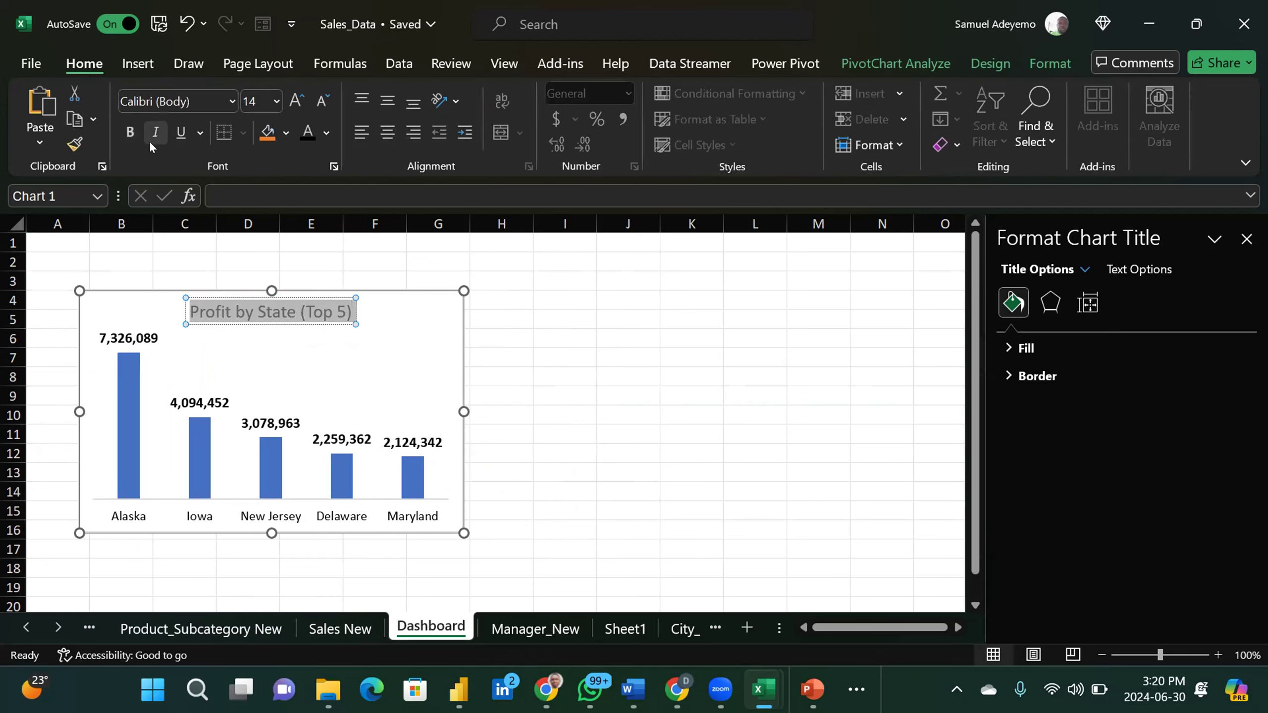
click(121, 131)
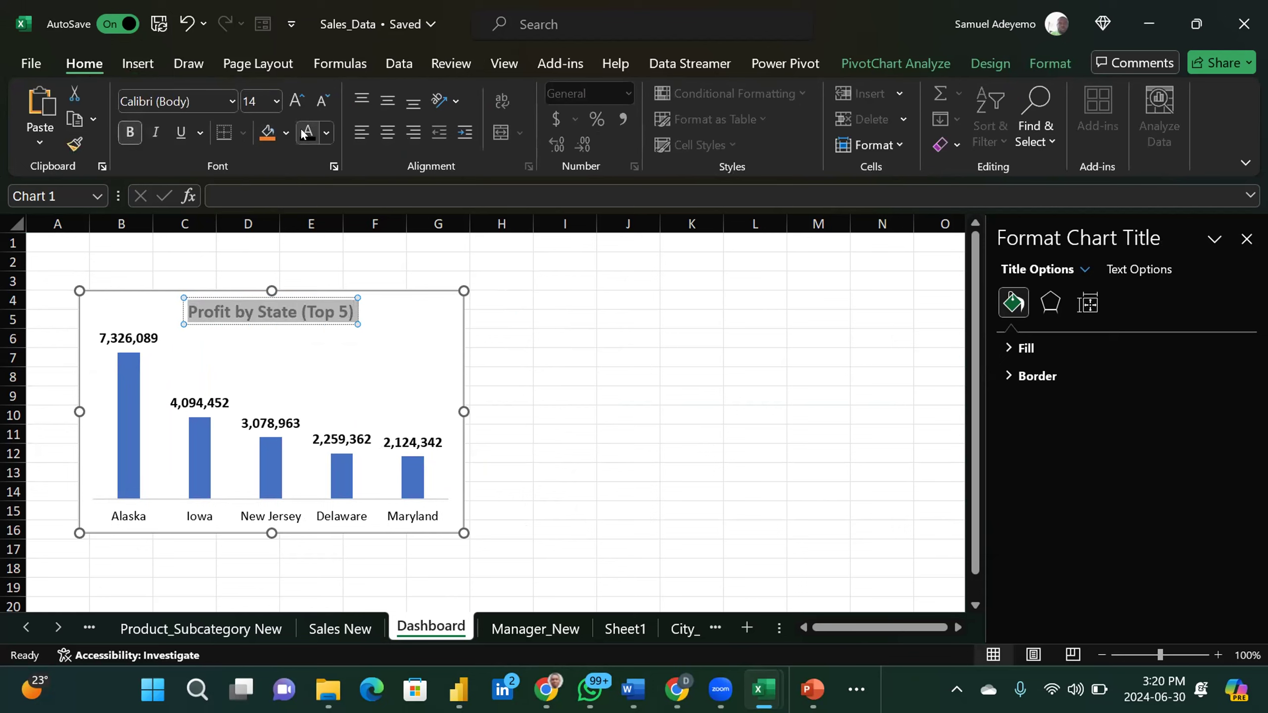
click(611, 431)
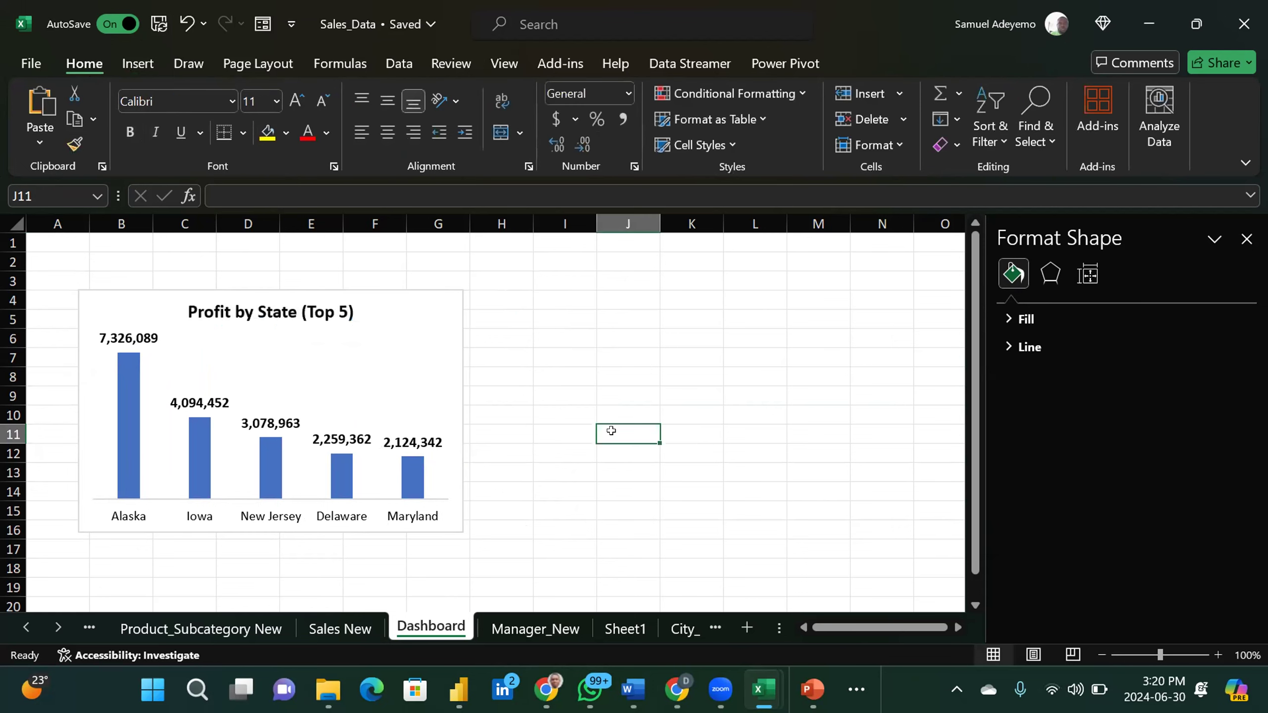
mouse_move(450, 377)
mouse_down()
mouse_move(419, 390)
mouse_move(431, 391)
mouse_up()
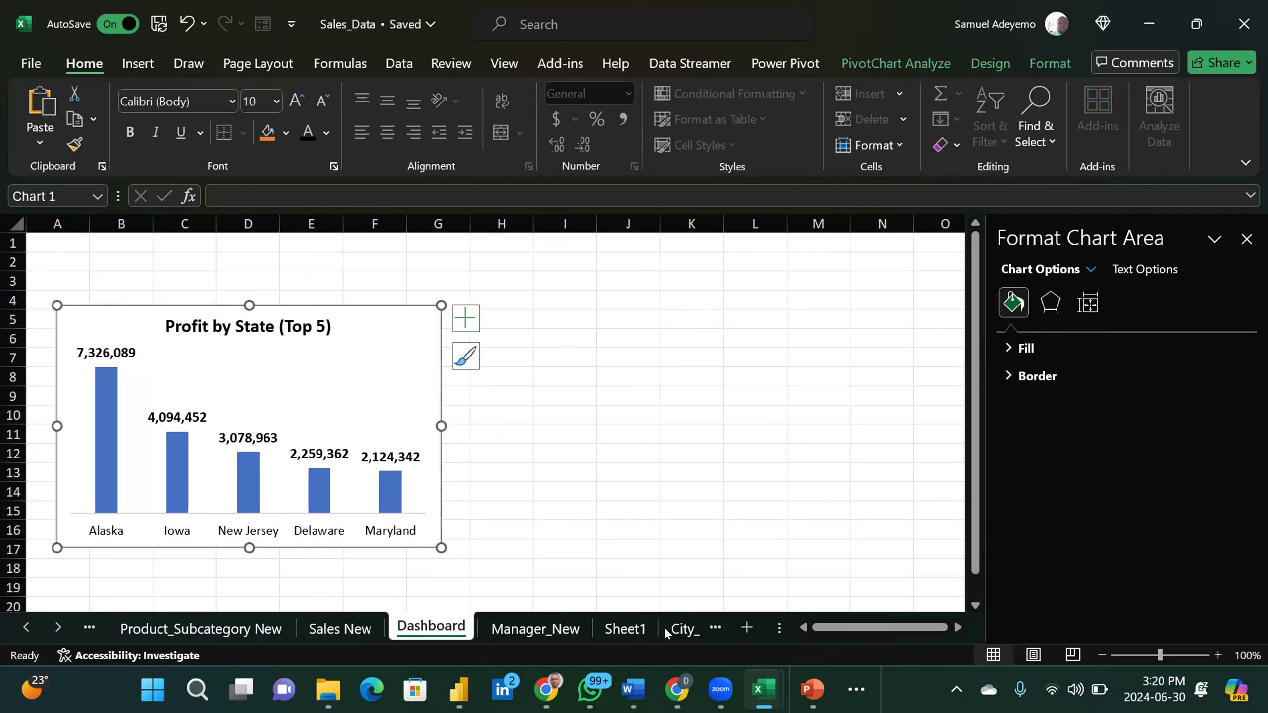
Step: Delete the original state profit chart from Sheet1
click(598, 629)
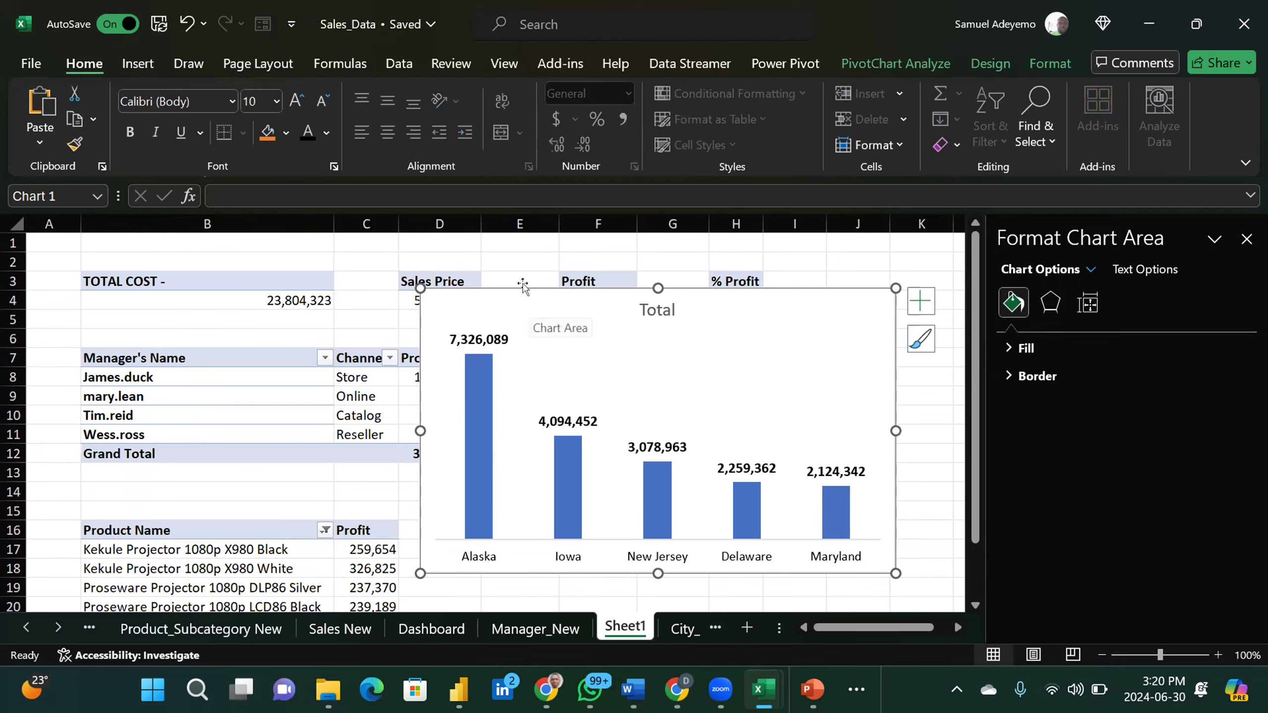
key(Delete)
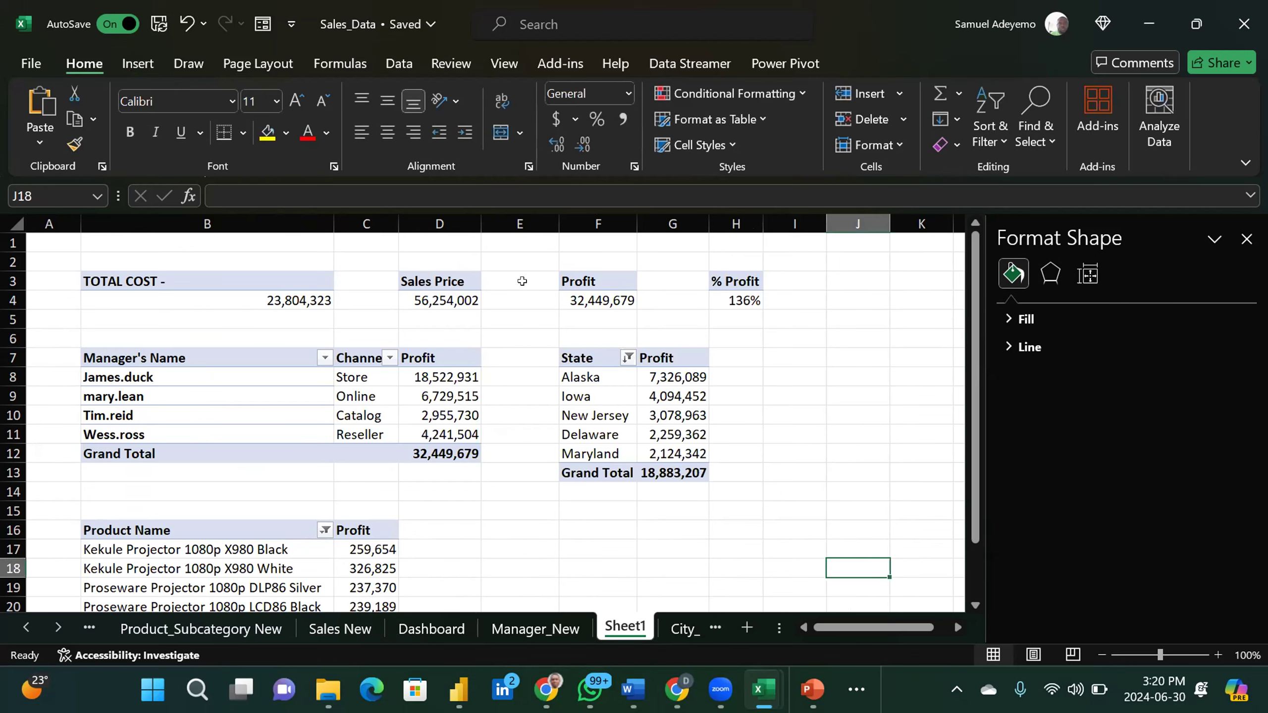
click(559, 374)
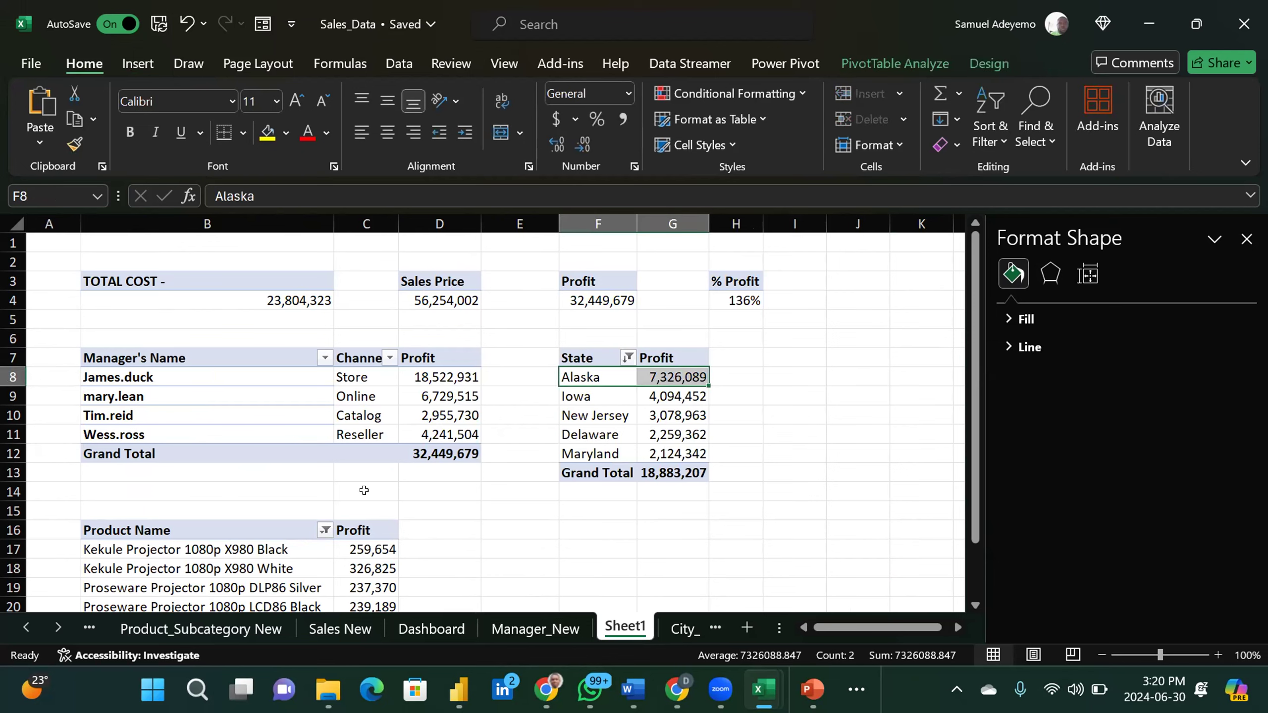
Step: Insert a default chart from the product name and profit pivot range B16:C21, placed beside that table
scroll(364, 491, down, 2)
scroll(365, 490, down, 1)
drag(167, 389, 326, 482)
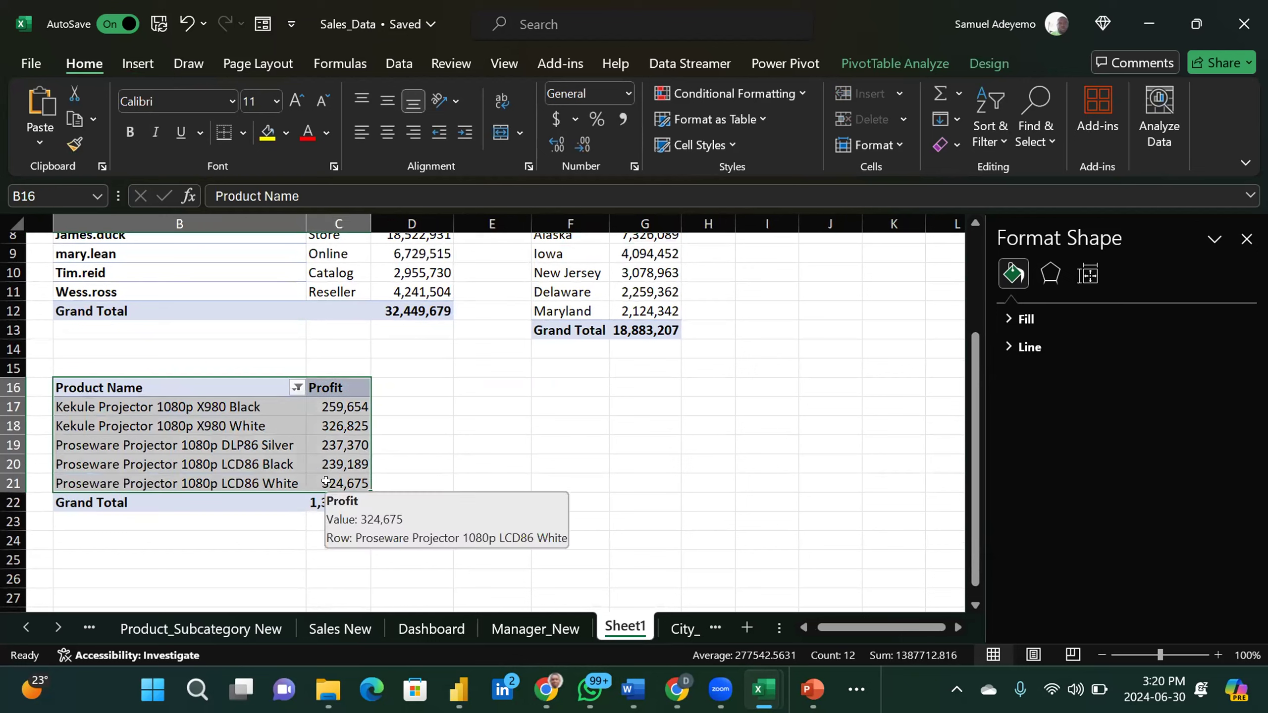
key(alt+F1)
drag(430, 283, 546, 281)
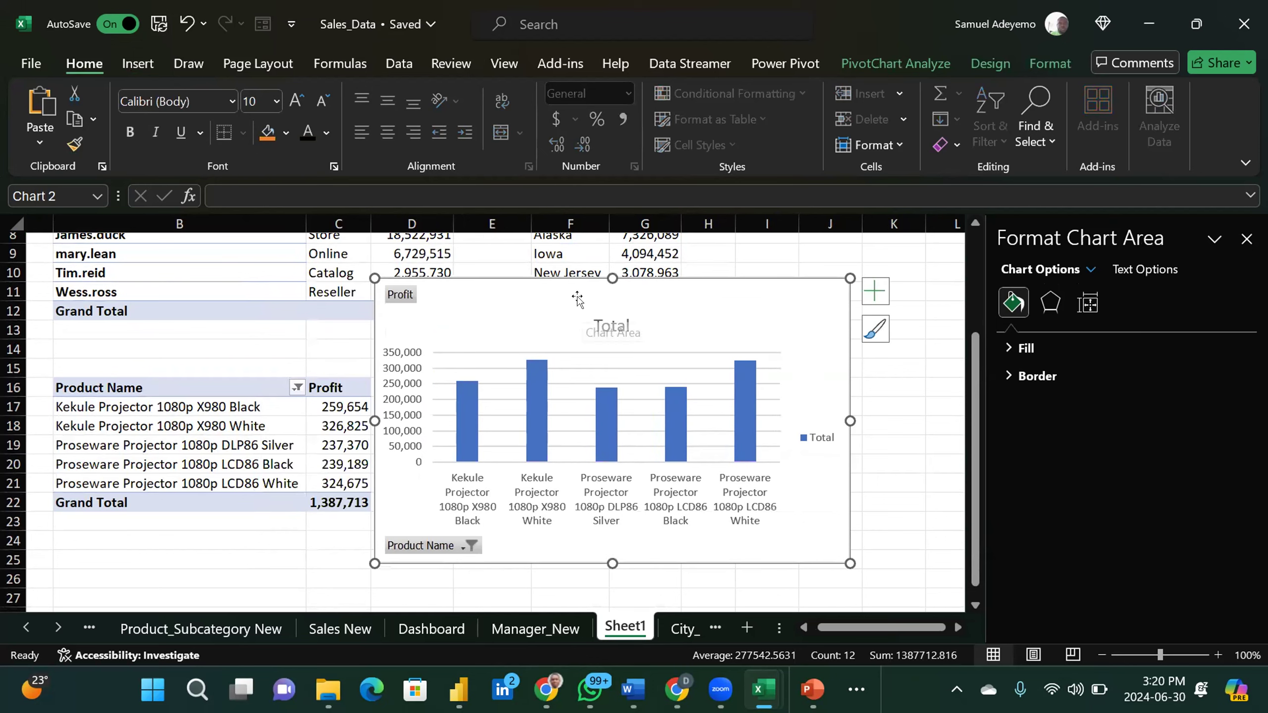
Step: Change the product profit chart's type to Clustered Bar
right_click(516, 299)
click(606, 372)
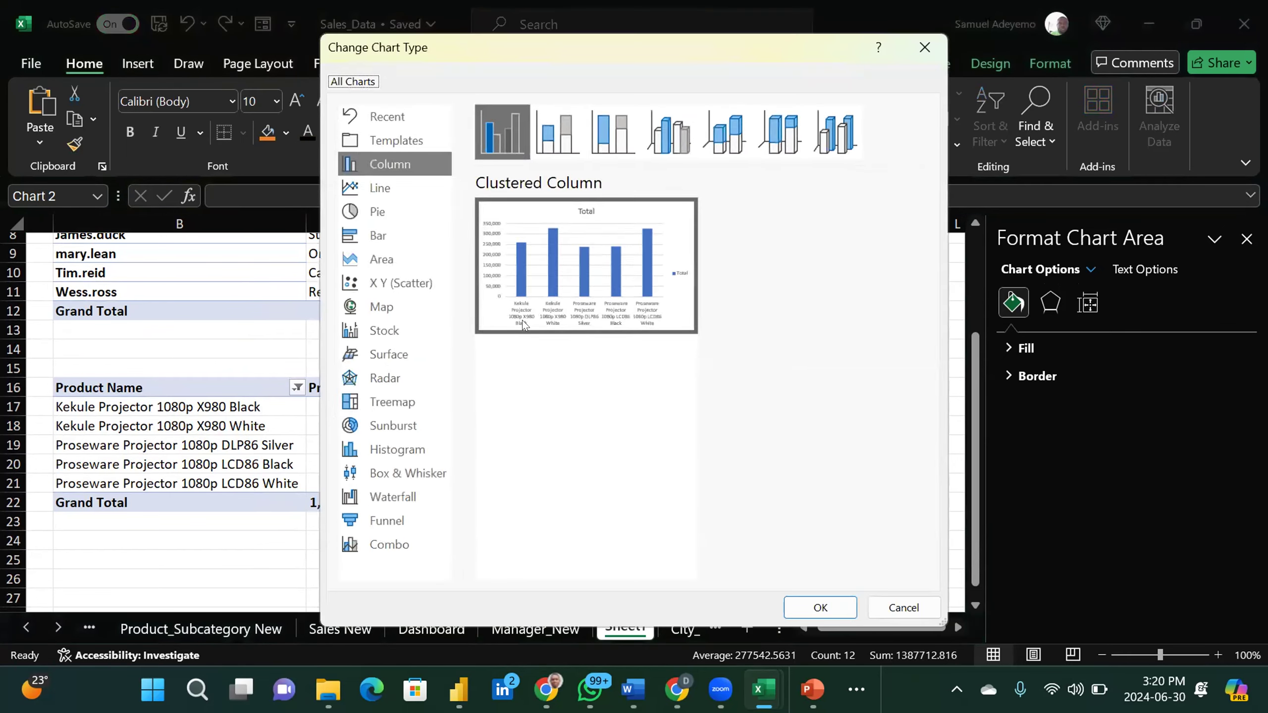
click(391, 235)
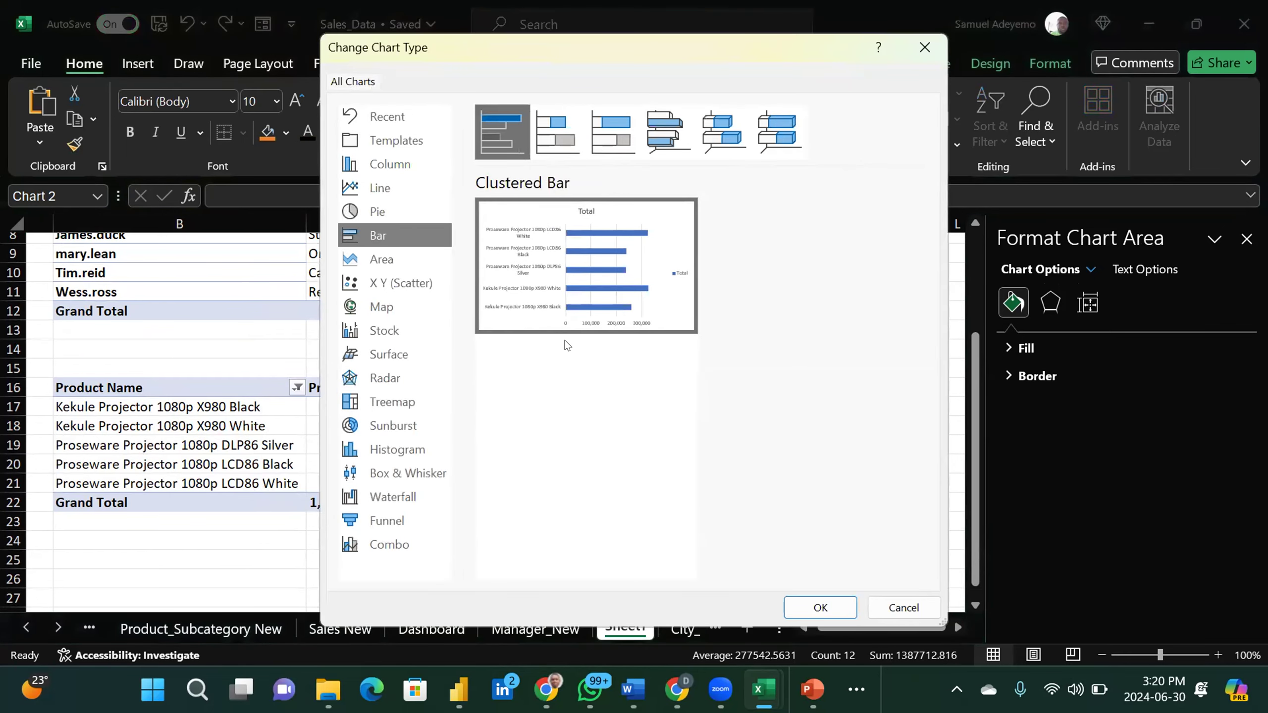
click(819, 607)
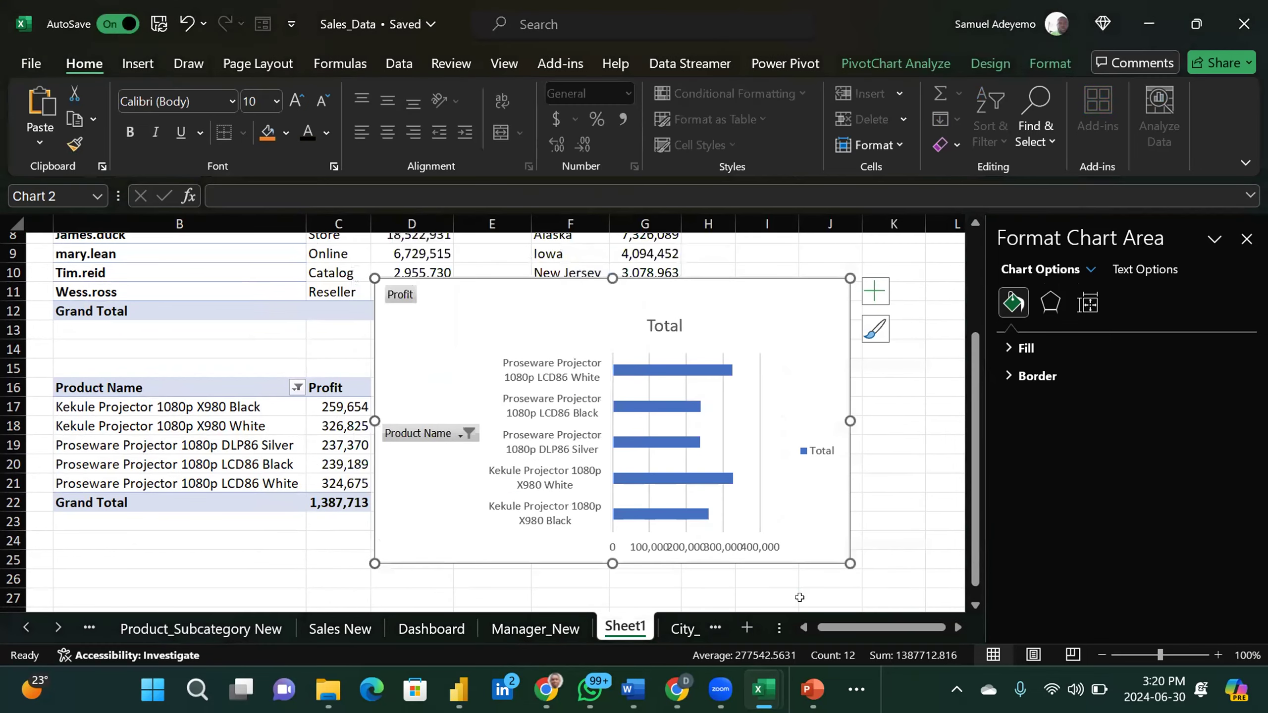
Step: Move the product profit chart clear of its pivot table and sort Product Name ascending by Profit
drag(576, 275, 625, 280)
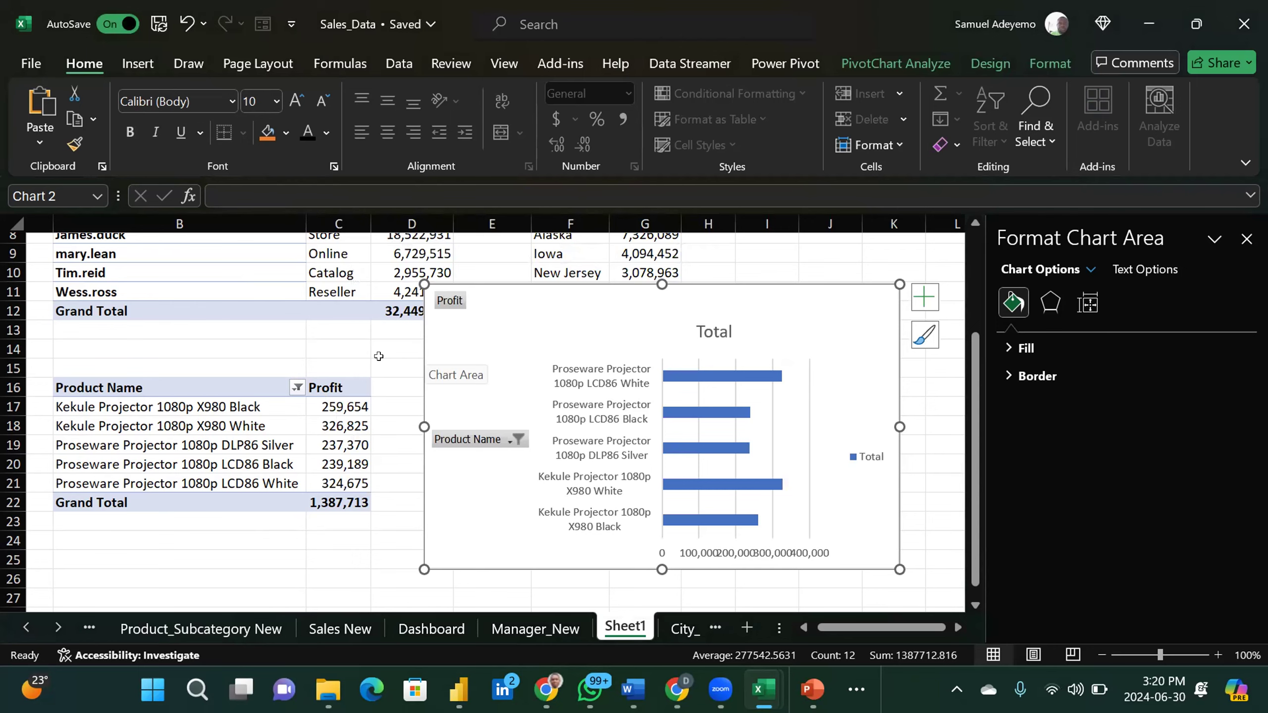
click(298, 388)
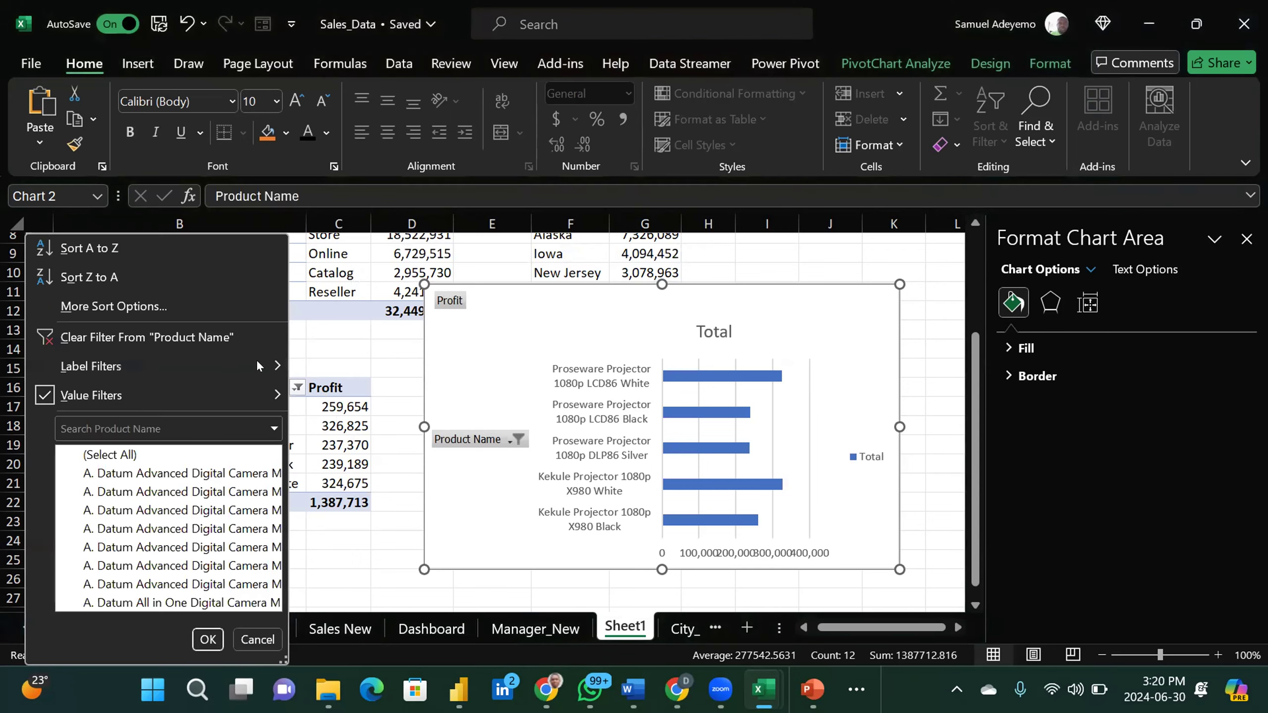
click(158, 300)
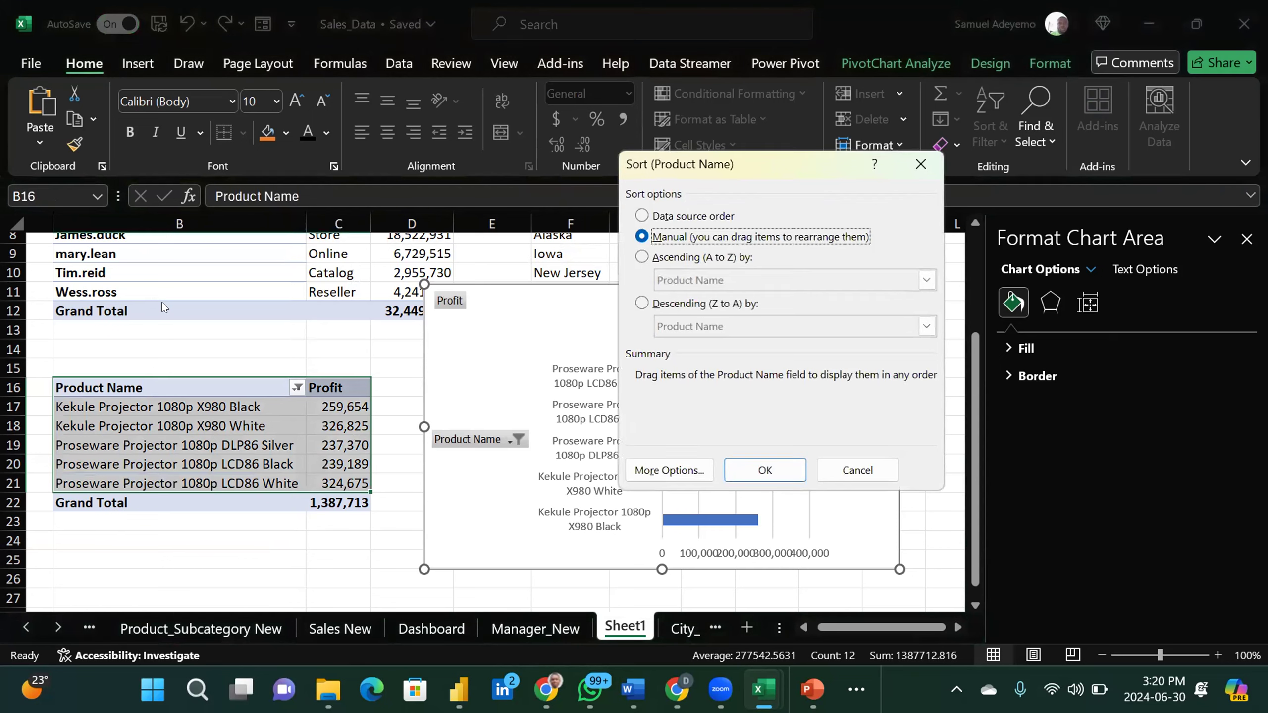
click(642, 257)
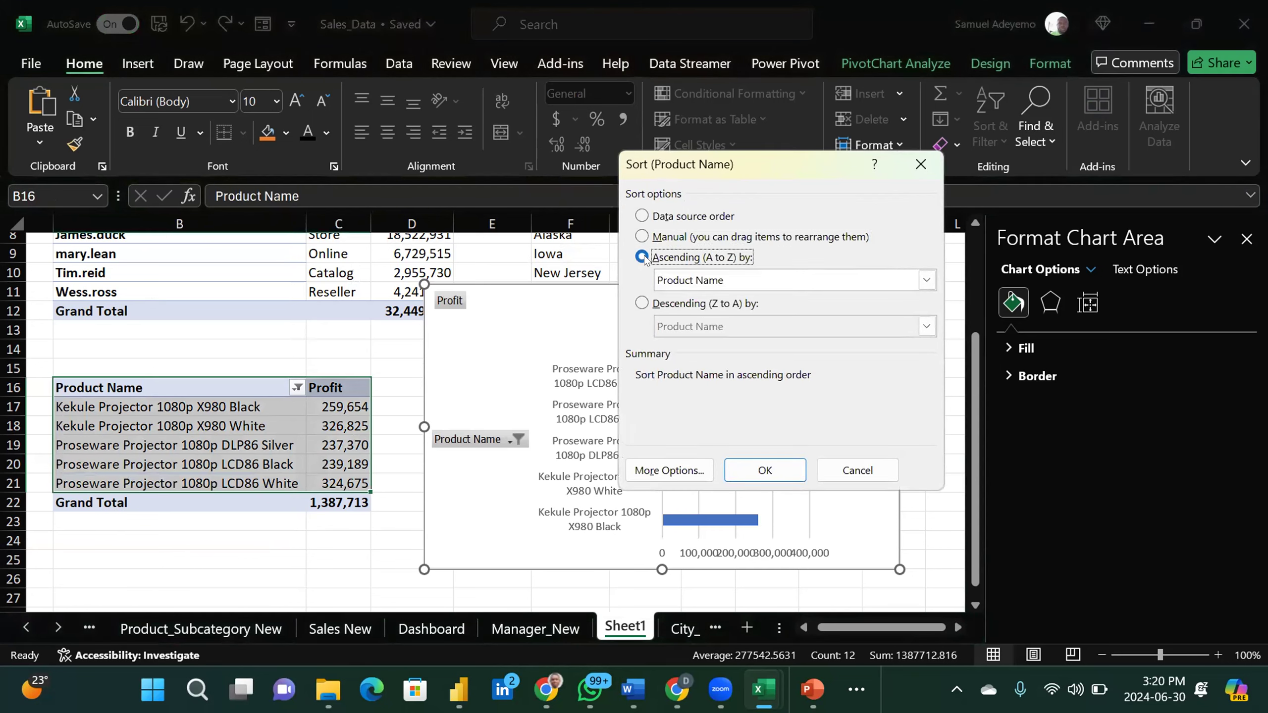
click(715, 280)
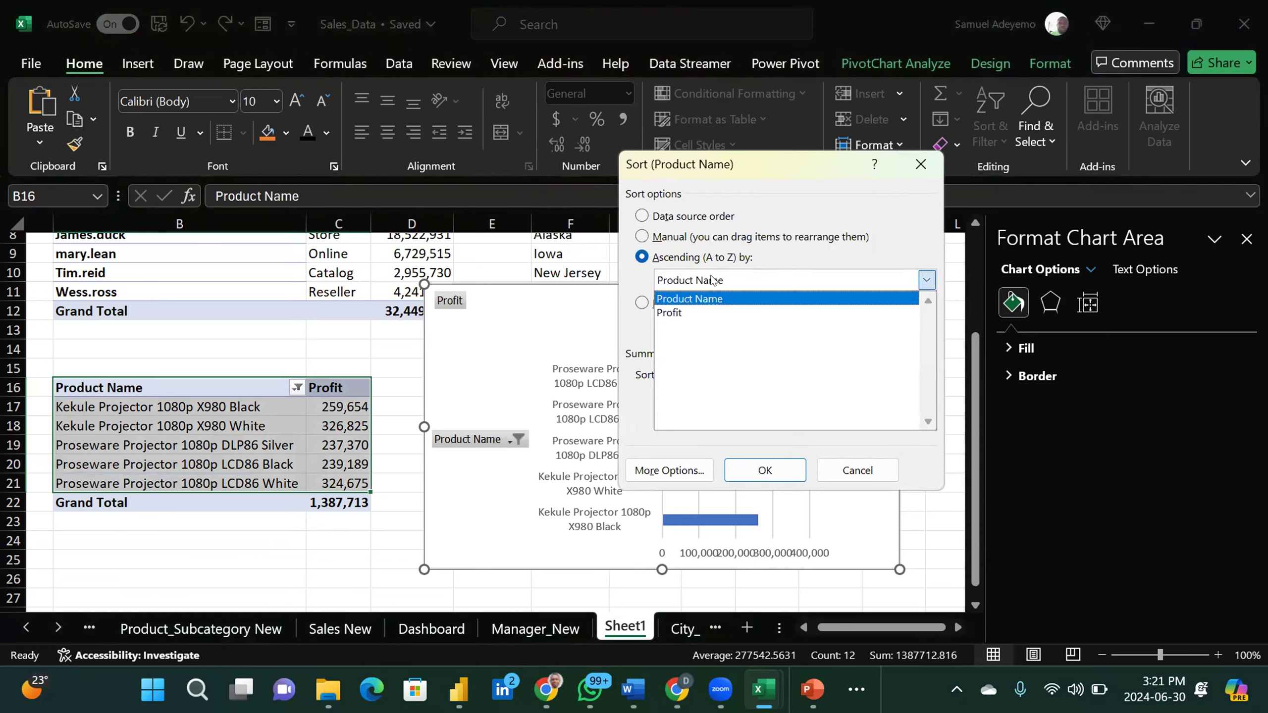
click(701, 311)
click(764, 470)
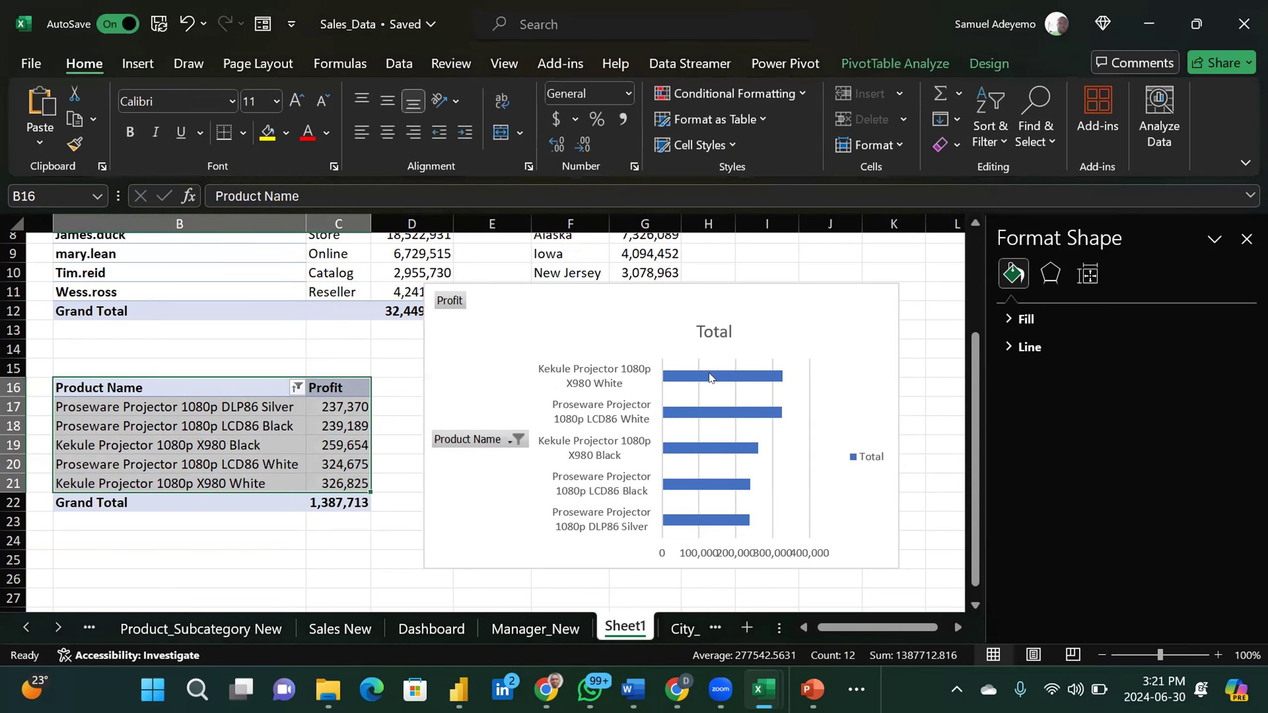
mouse_move(724, 382)
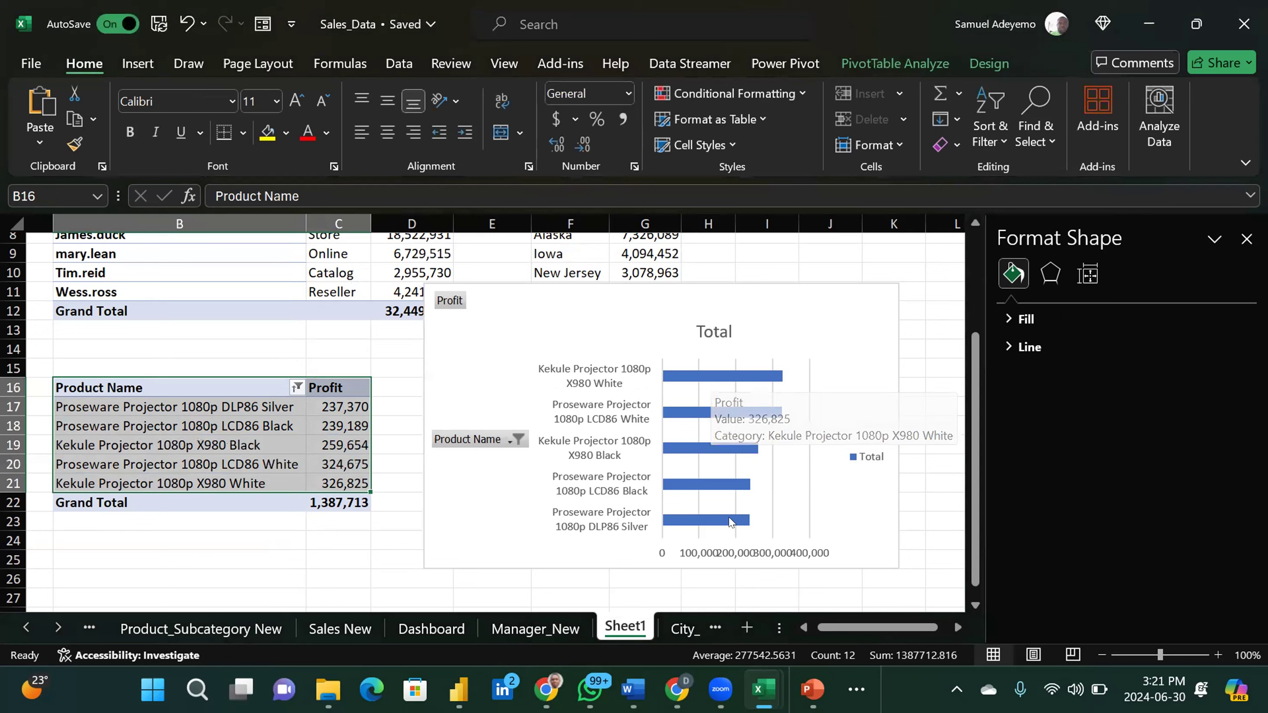
mouse_move(729, 519)
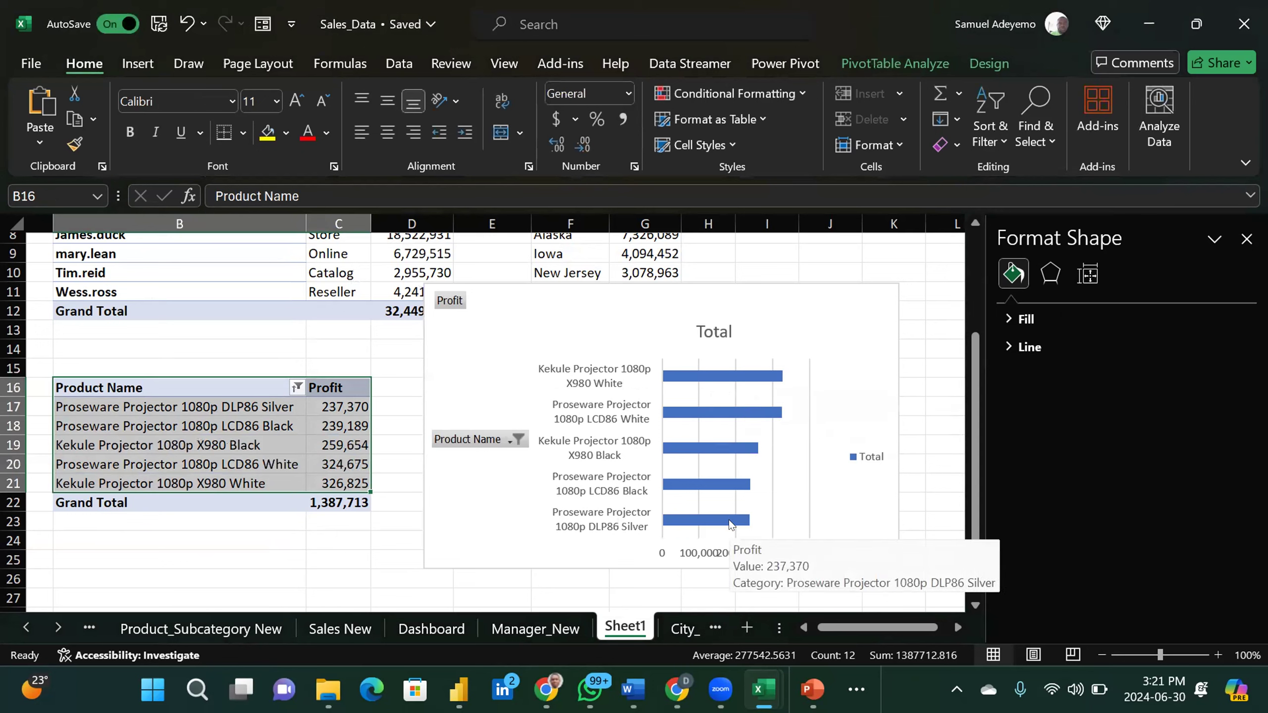
Step: Remove the legend from the product profit chart and hide all its field buttons
click(862, 458)
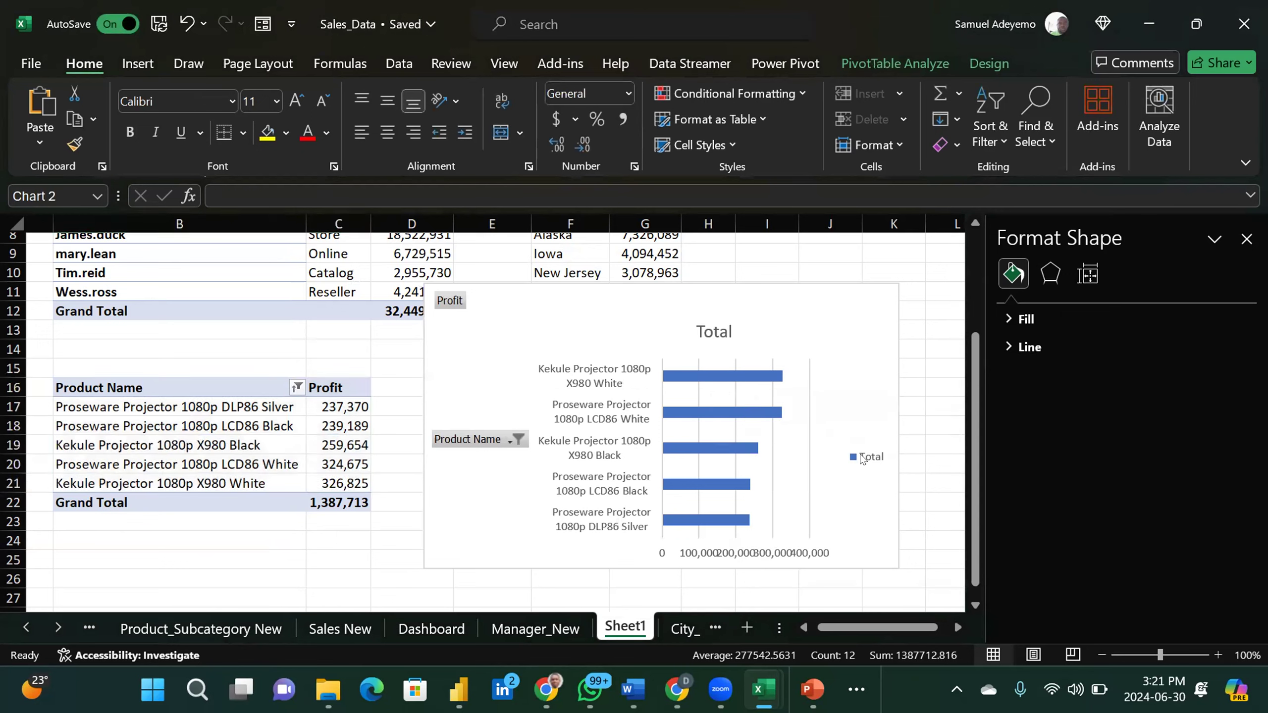
key(Delete)
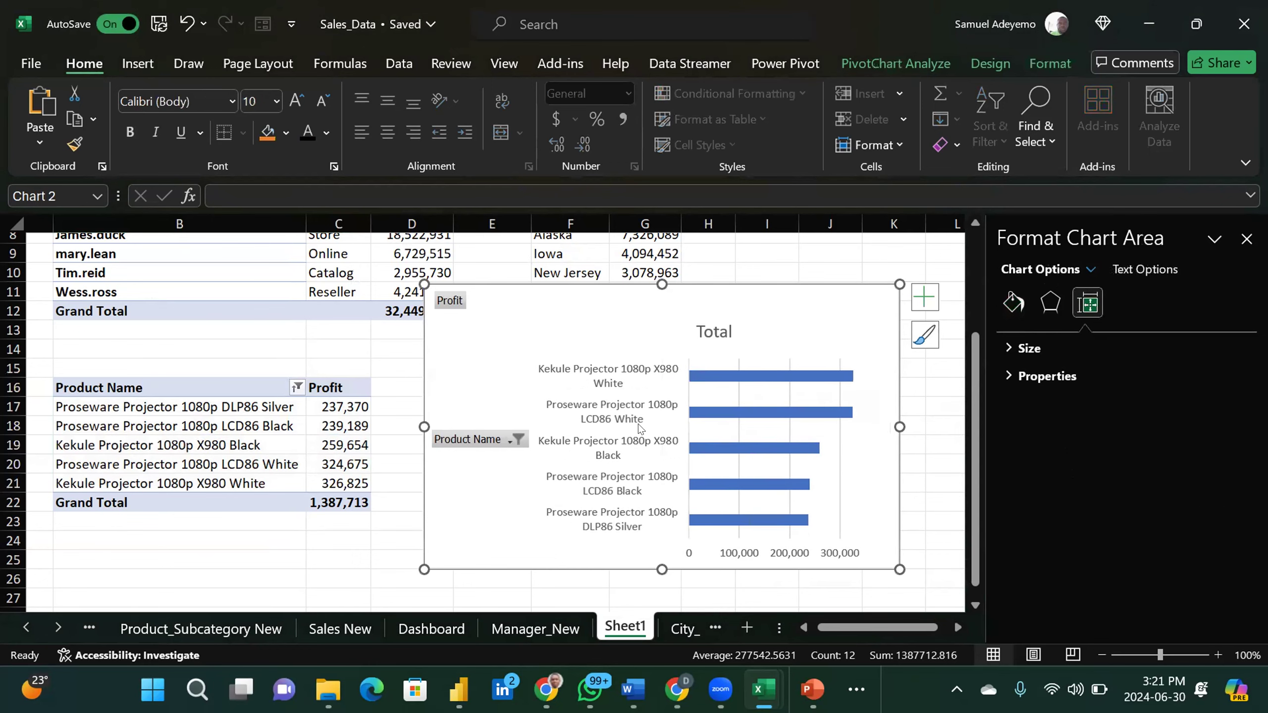
right_click(471, 445)
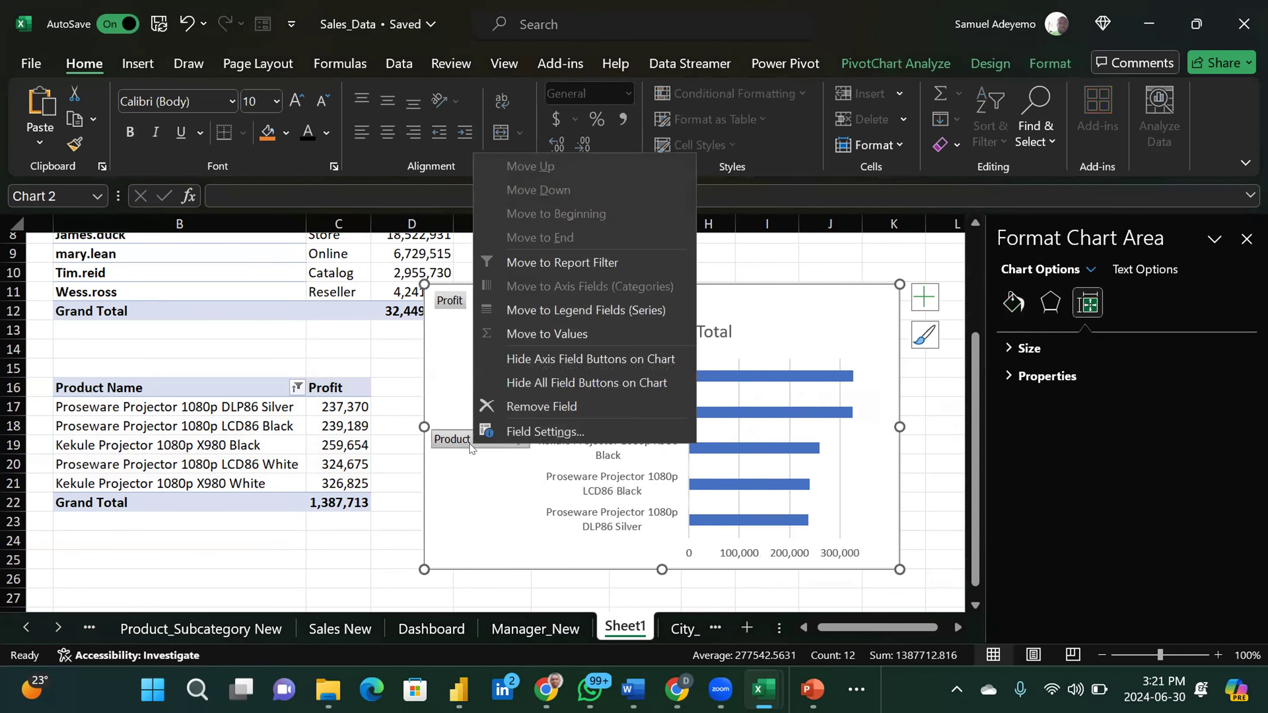
click(522, 382)
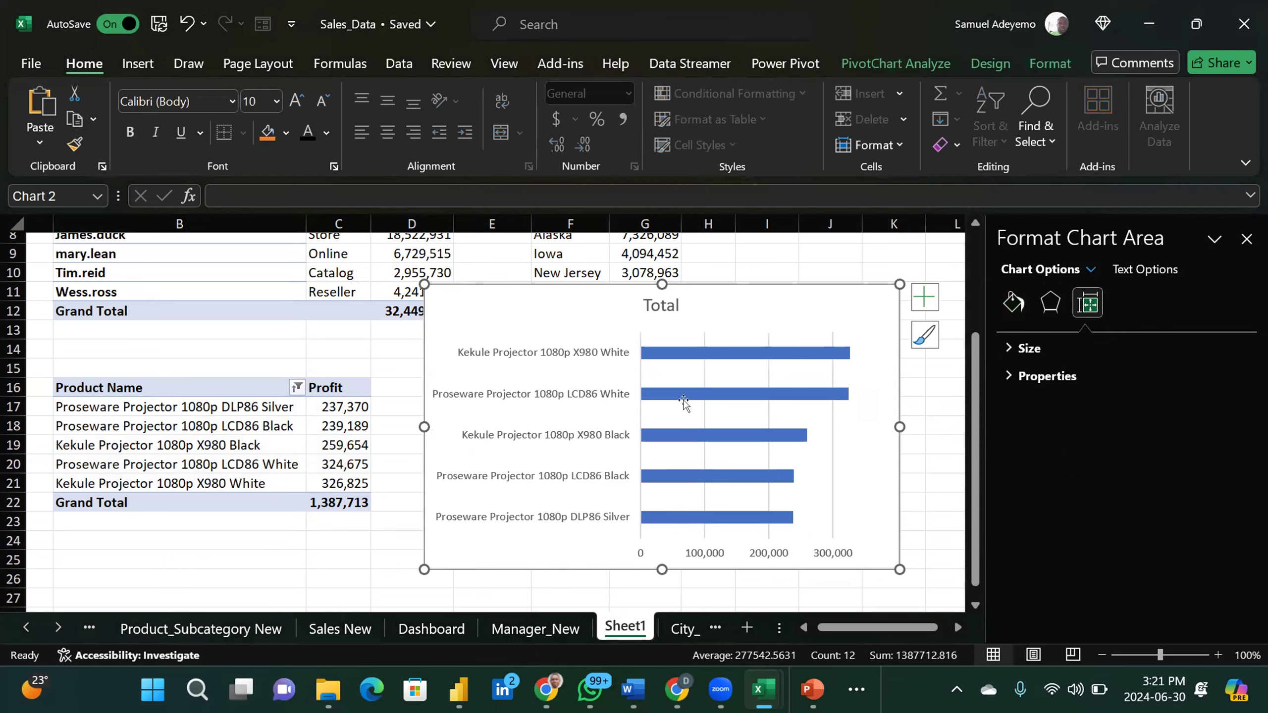
Step: Add data labels to the product profit chart's bars and make them bold
click(925, 298)
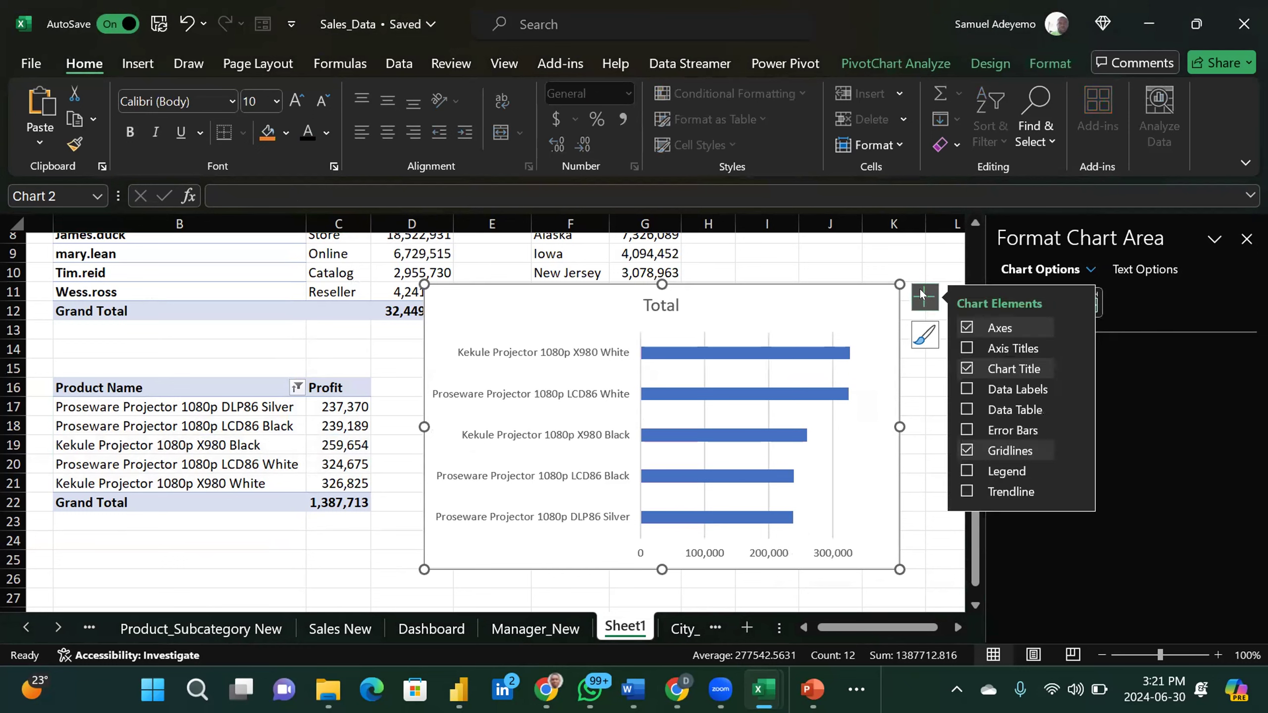
click(967, 391)
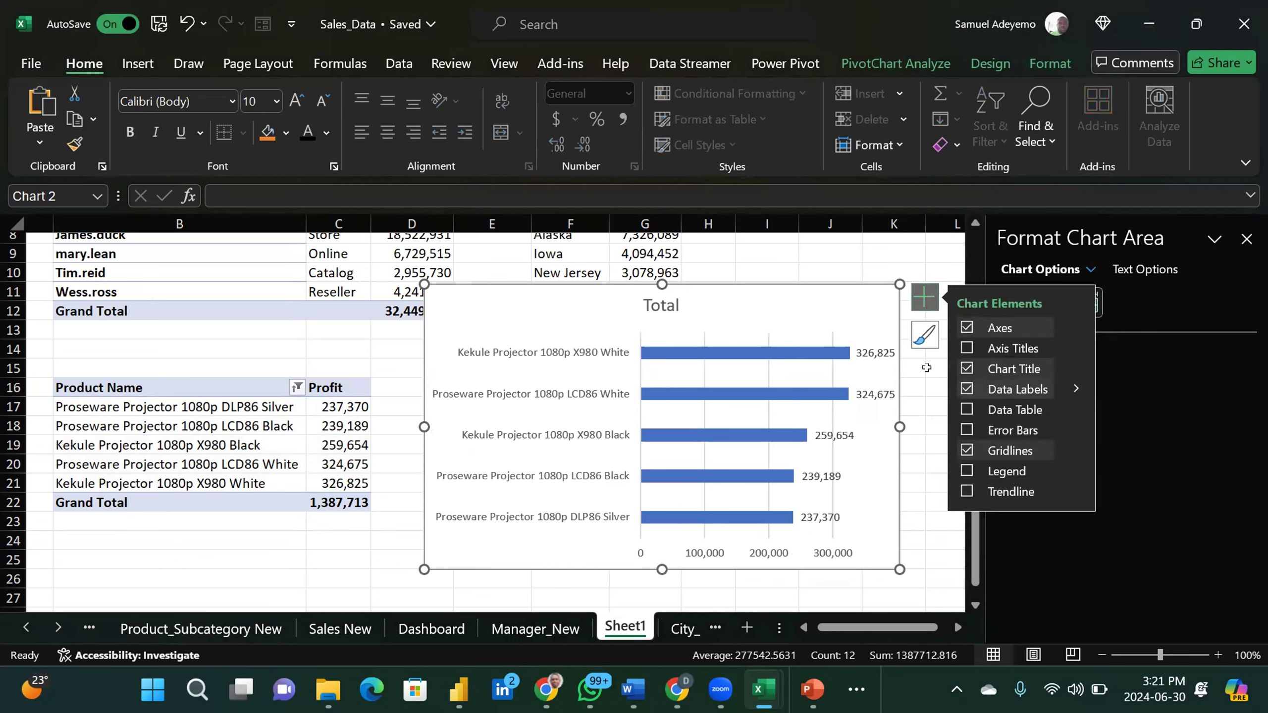
click(868, 395)
key(ctrl+b)
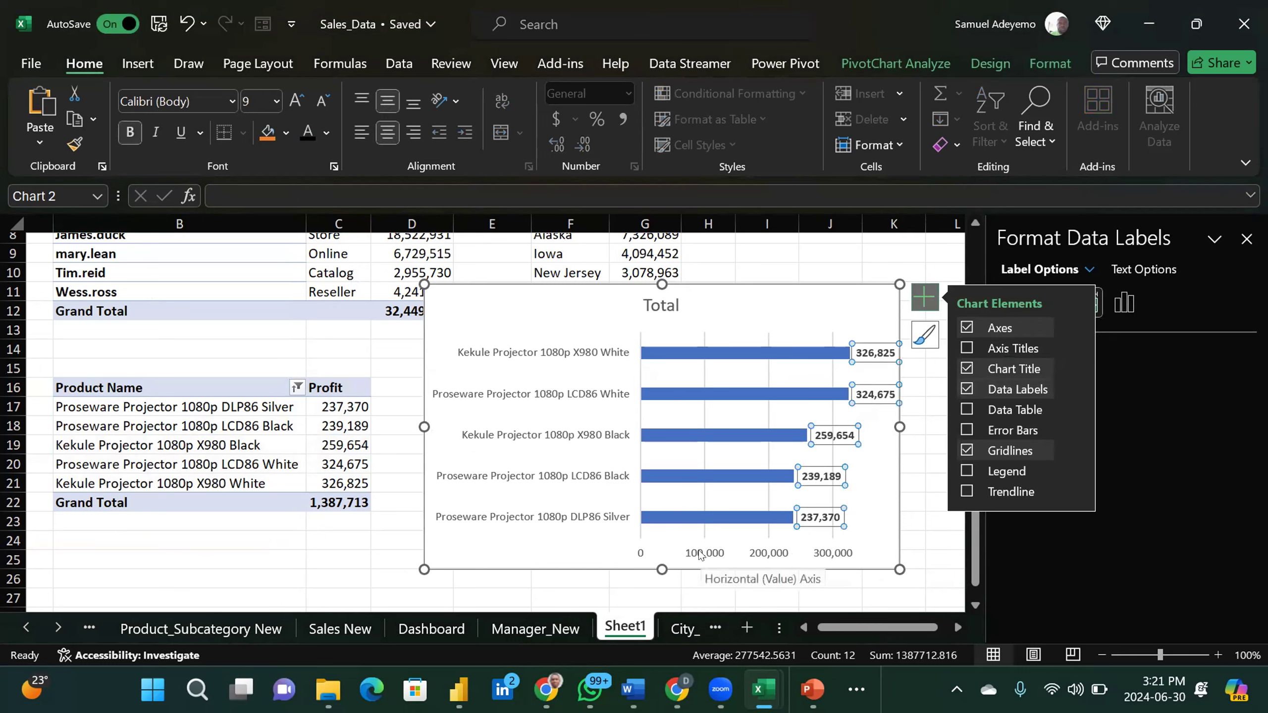
Step: Hide the product profit chart's primary horizontal axis
click(1077, 326)
click(1112, 356)
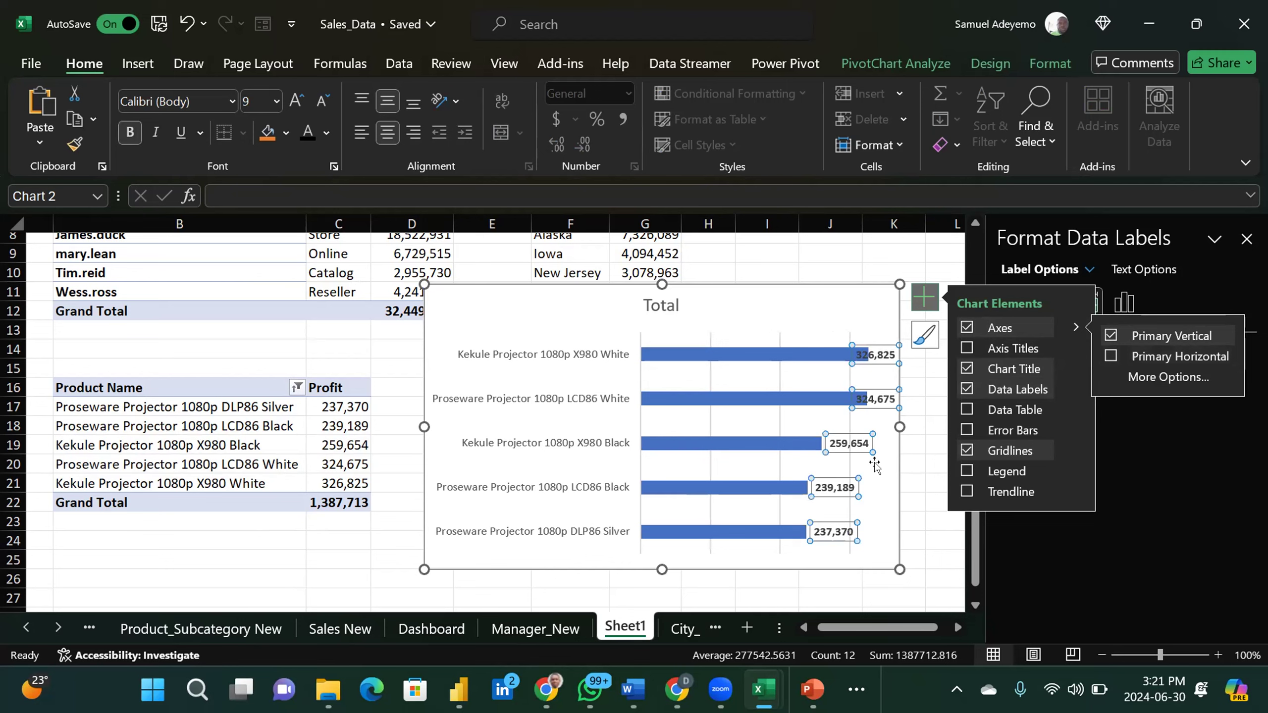
click(905, 494)
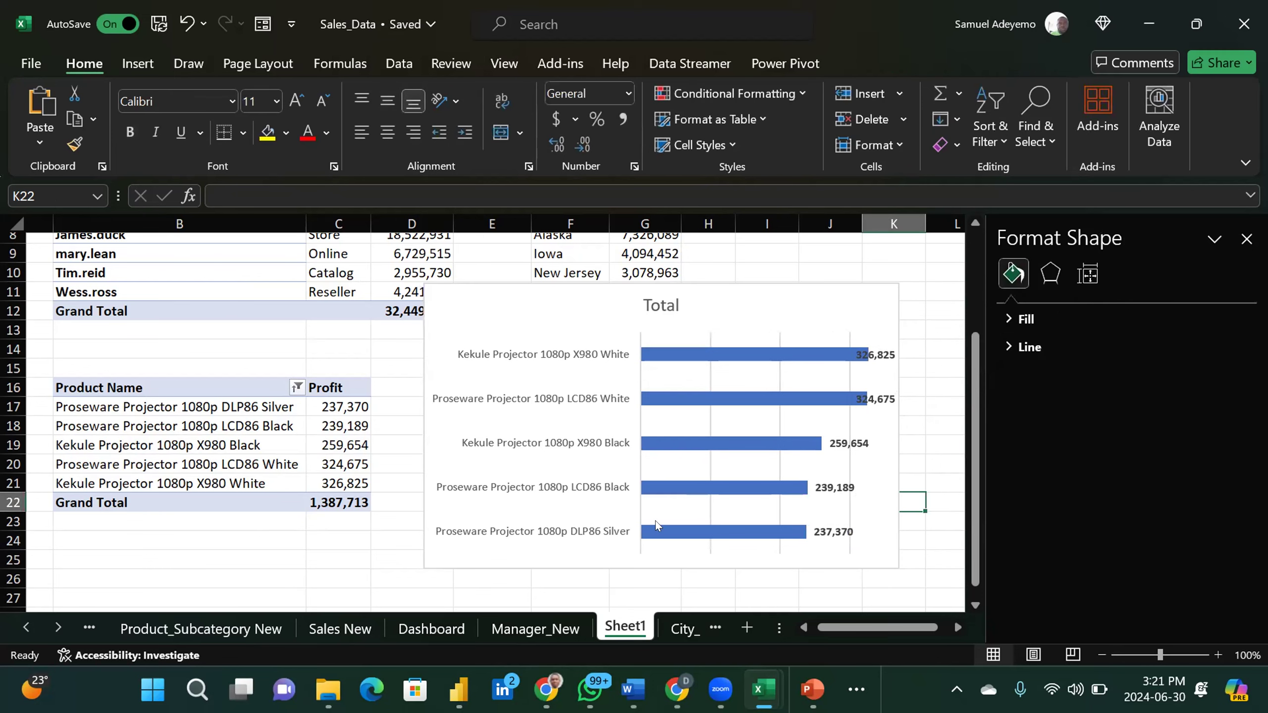
Step: Make the product name labels on the chart's vertical axis bold and black
click(514, 356)
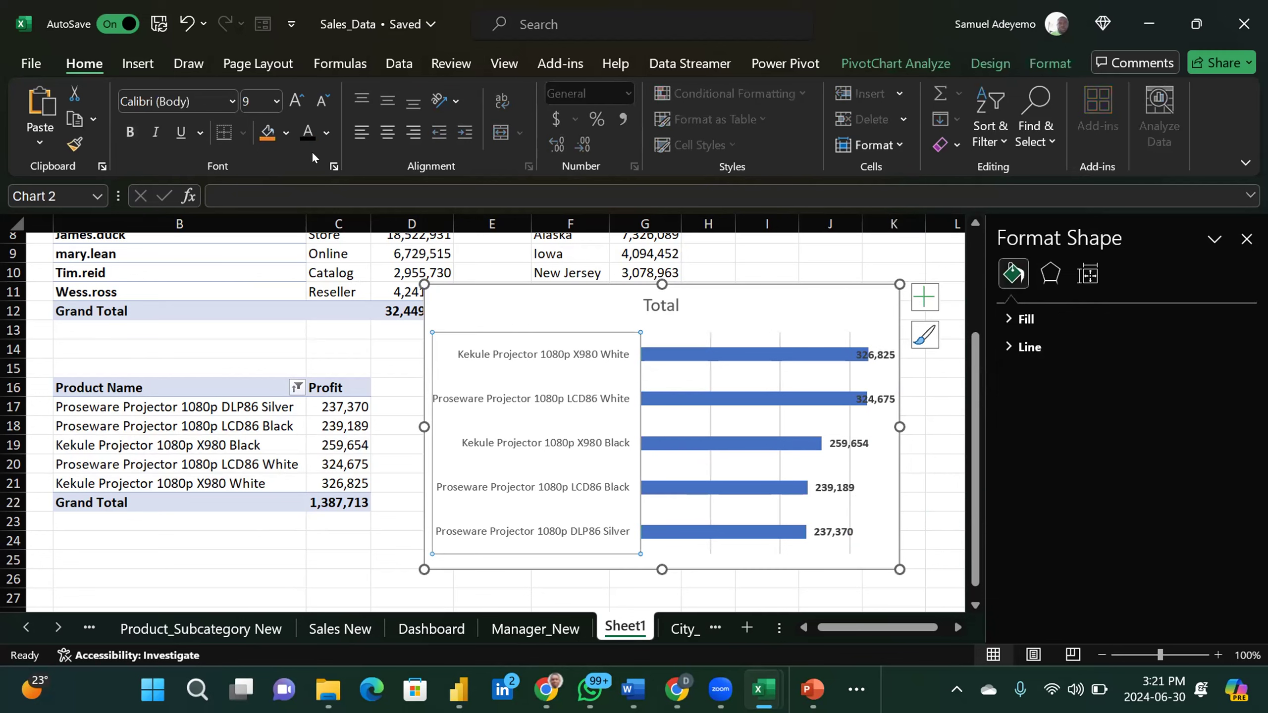
click(130, 131)
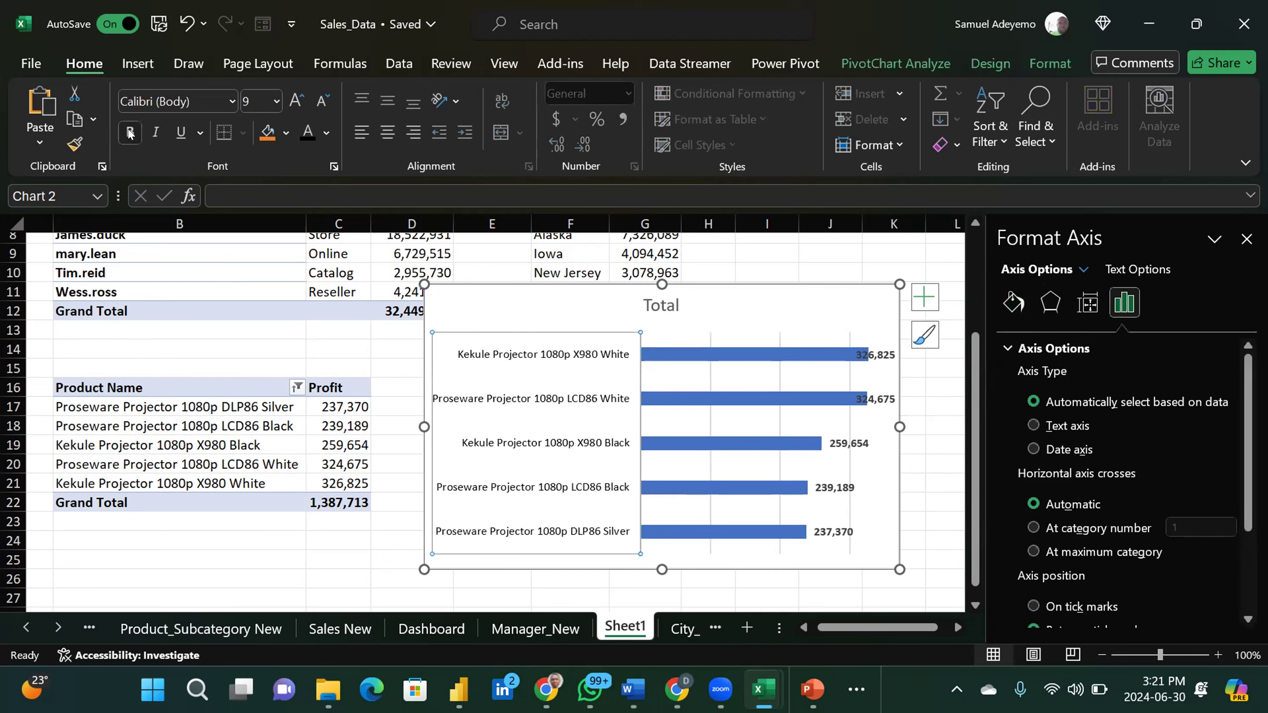
click(754, 290)
click(673, 300)
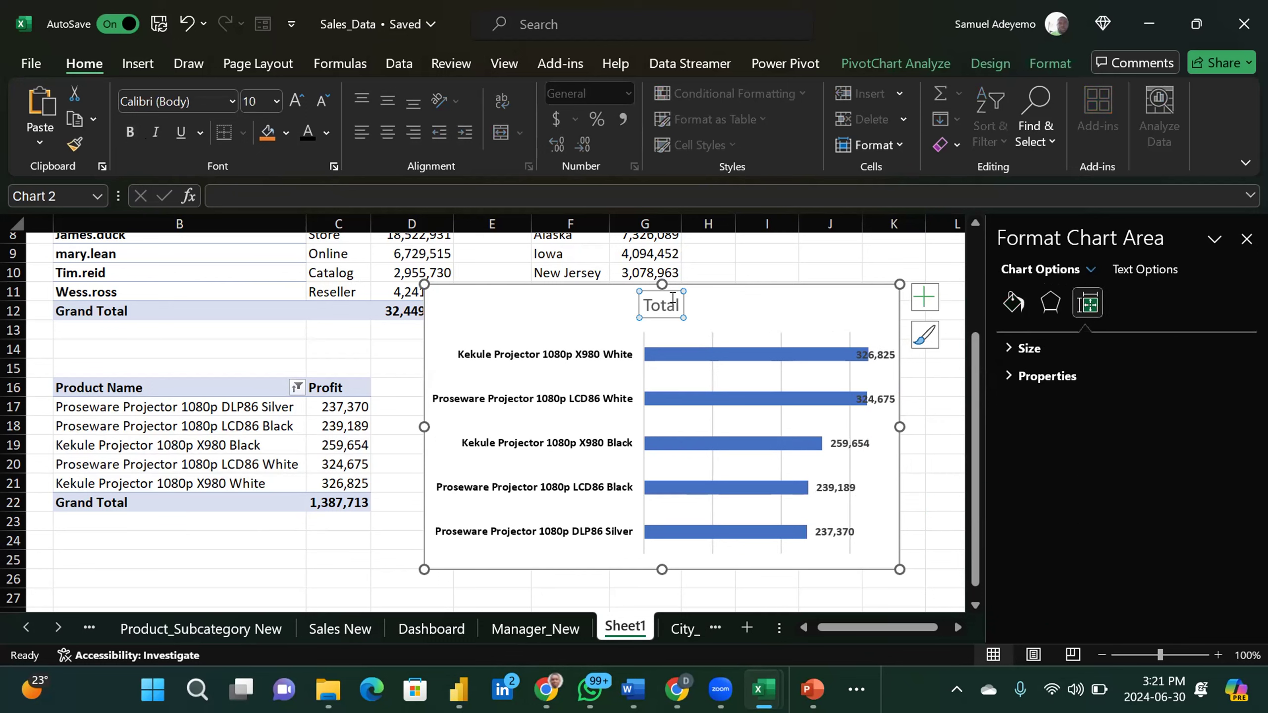
click(685, 334)
key(Delete)
key(ctrl+z)
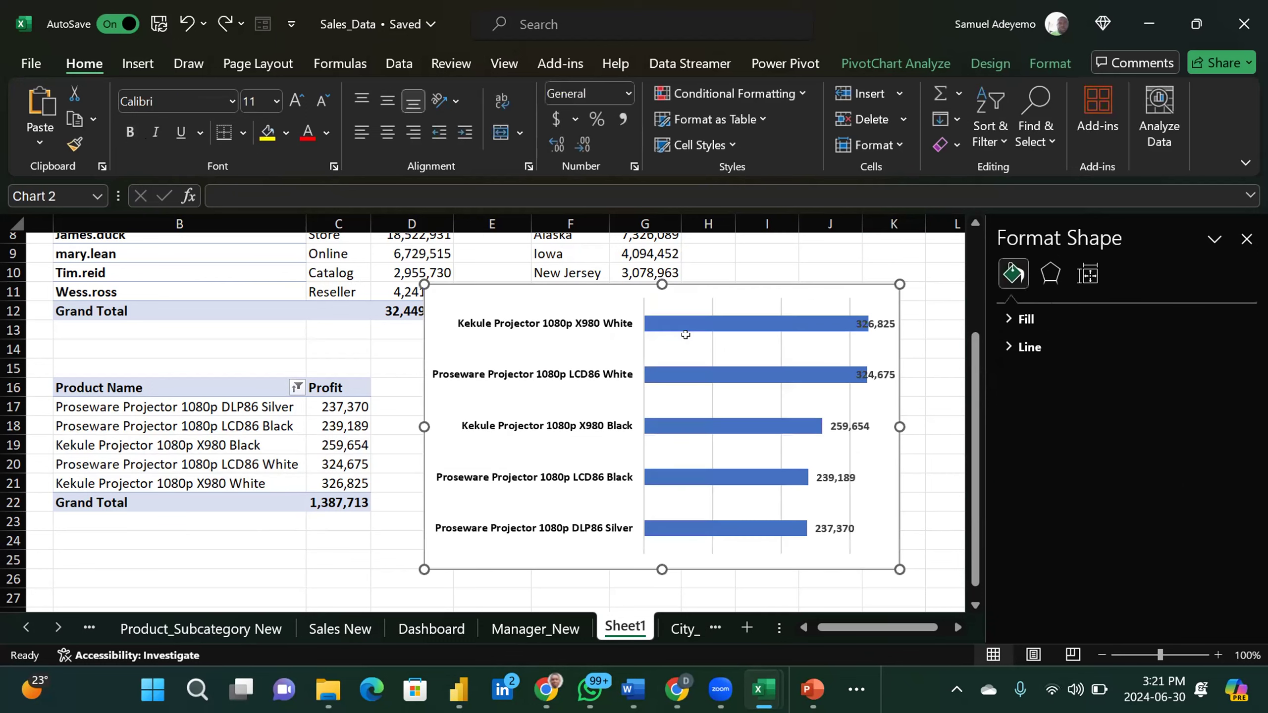
Step: Change the chart title to "Profit by Product (Top 5)" and make it bold and black
click(674, 303)
key(BackSpace)
key(BackSpace)
key(BackSpace)
key(BackSpace)
key(BackSpace)
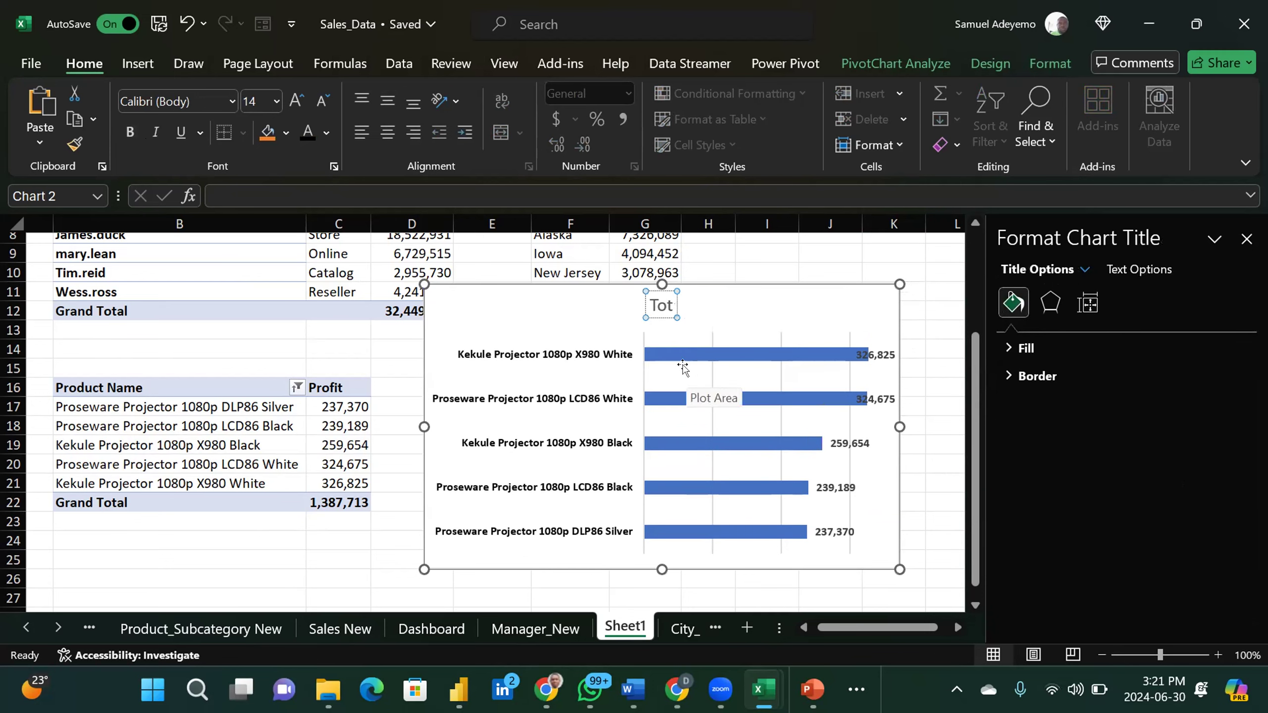
text(Profit by)
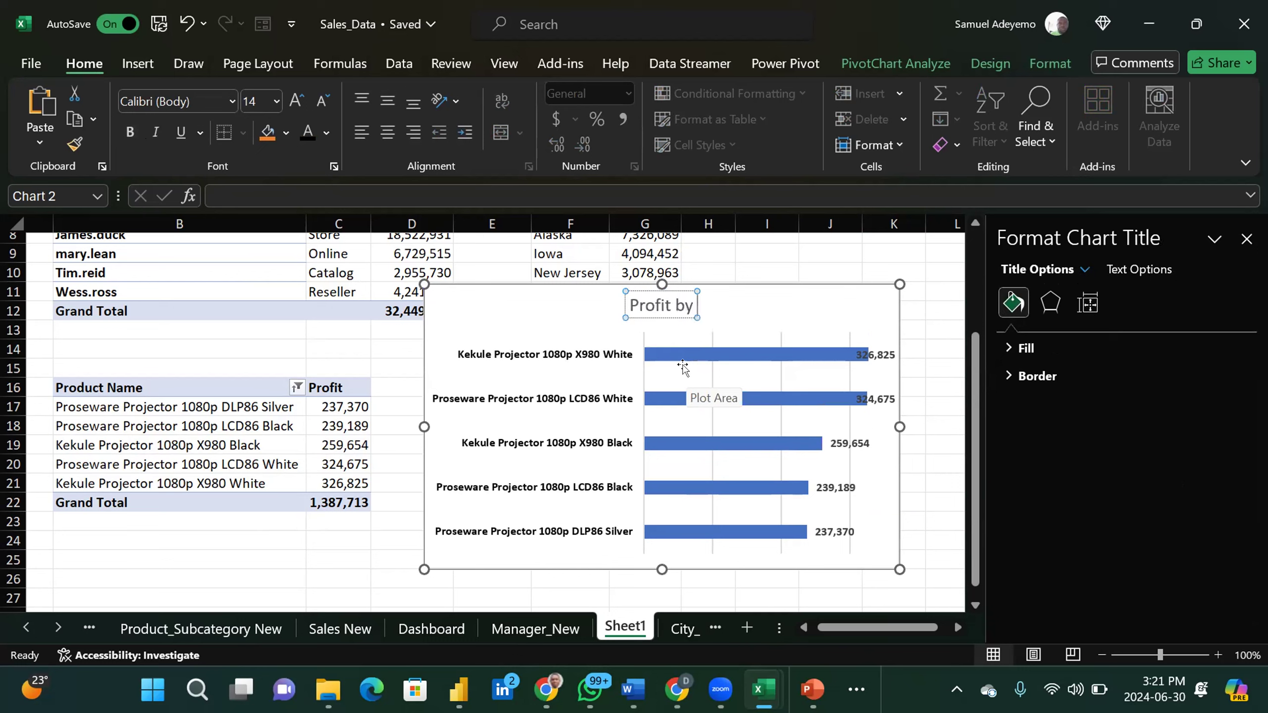
text( Prod)
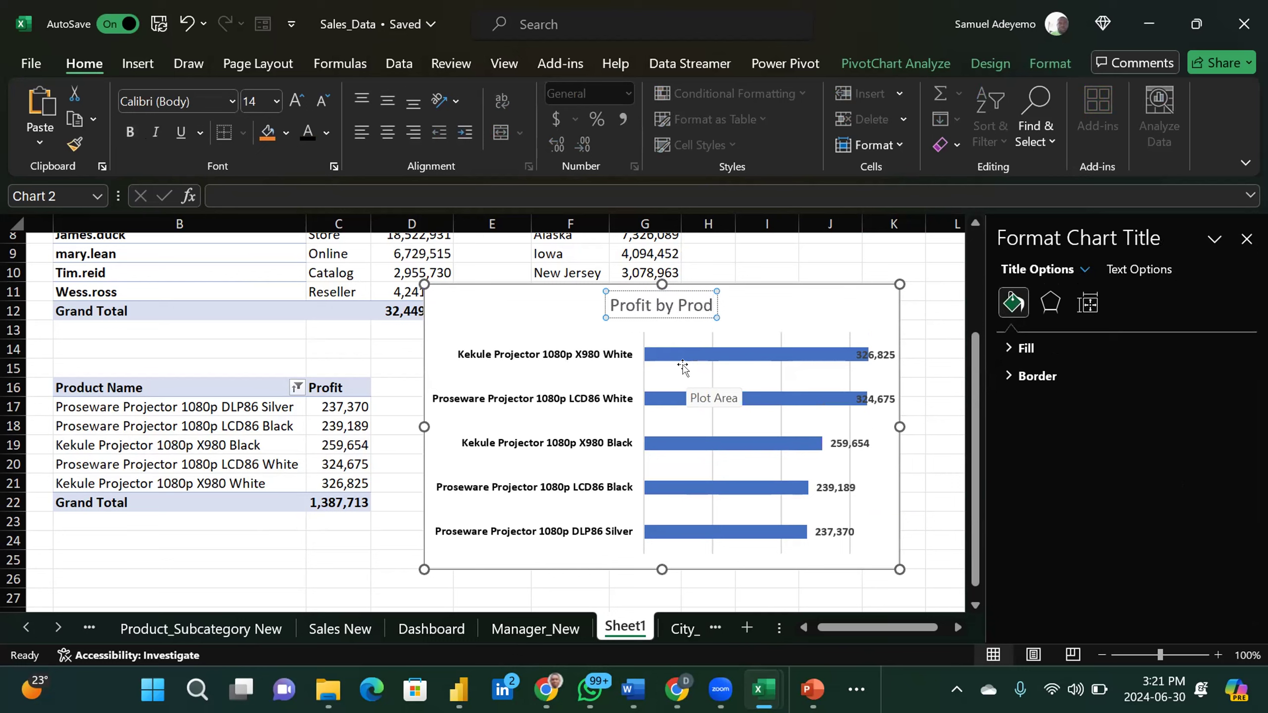
text(uct)
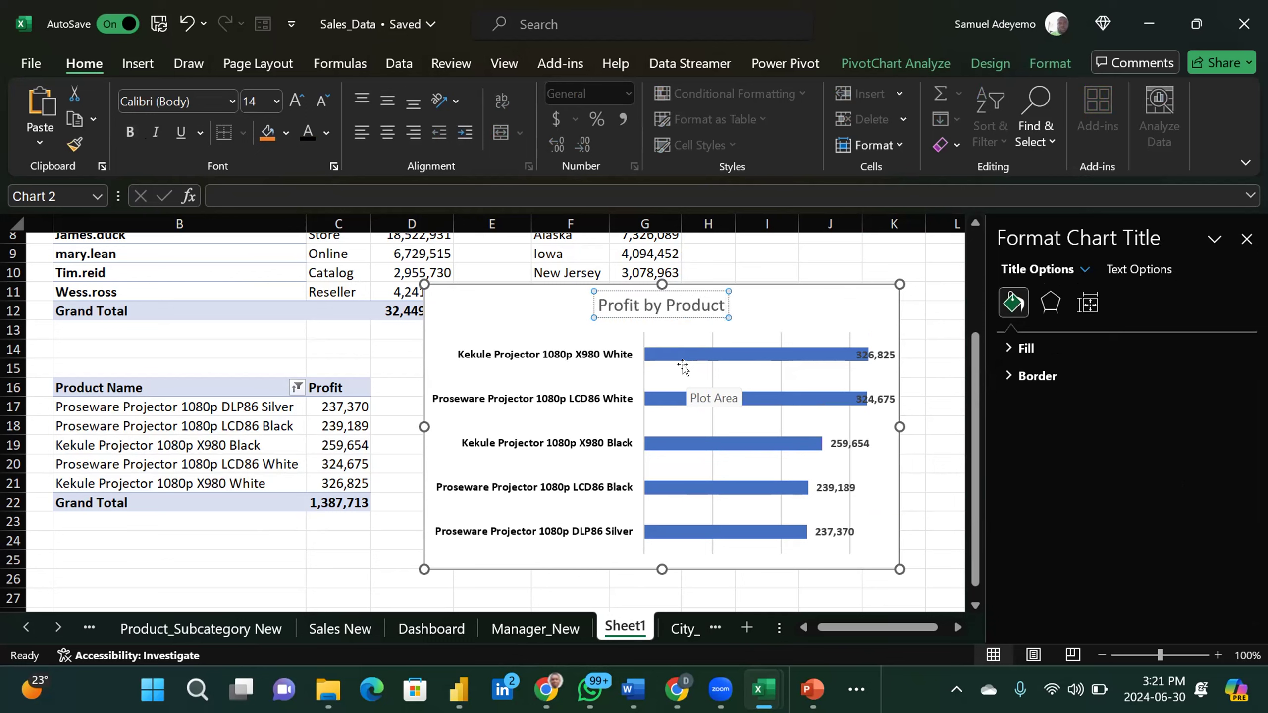
text( (Top)
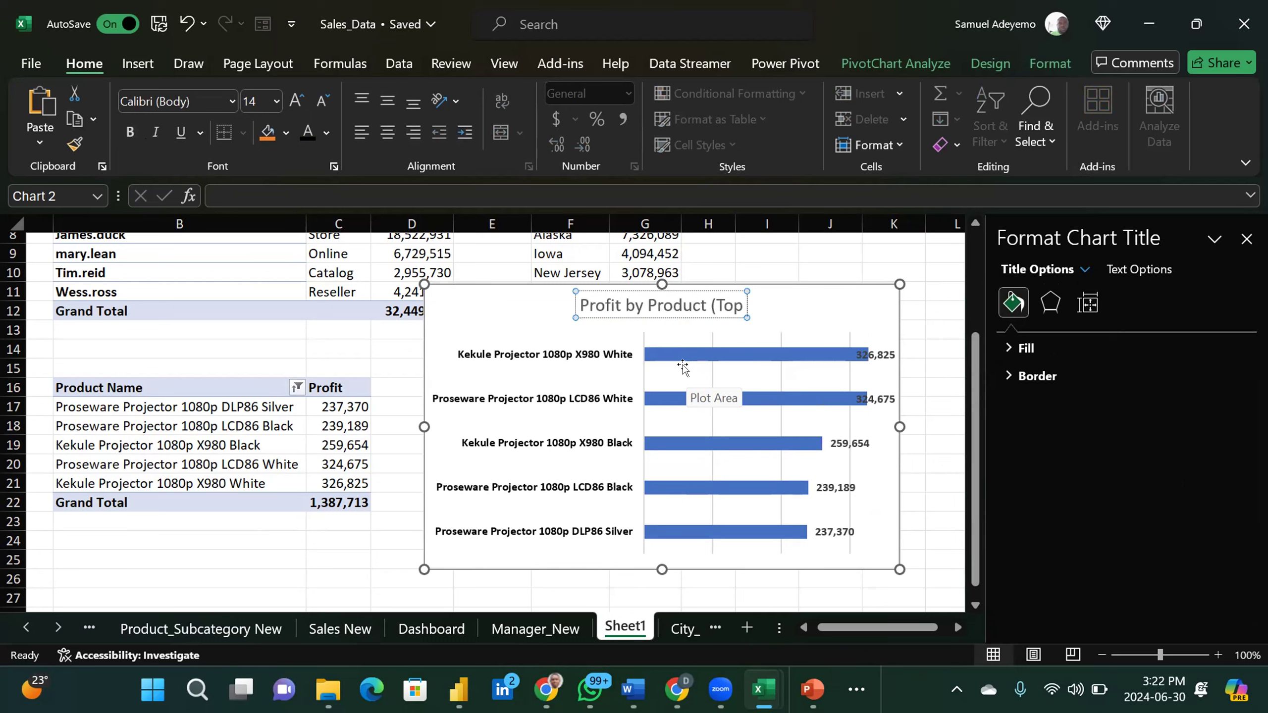
text( 4)
key(BackSpace)
text(5)
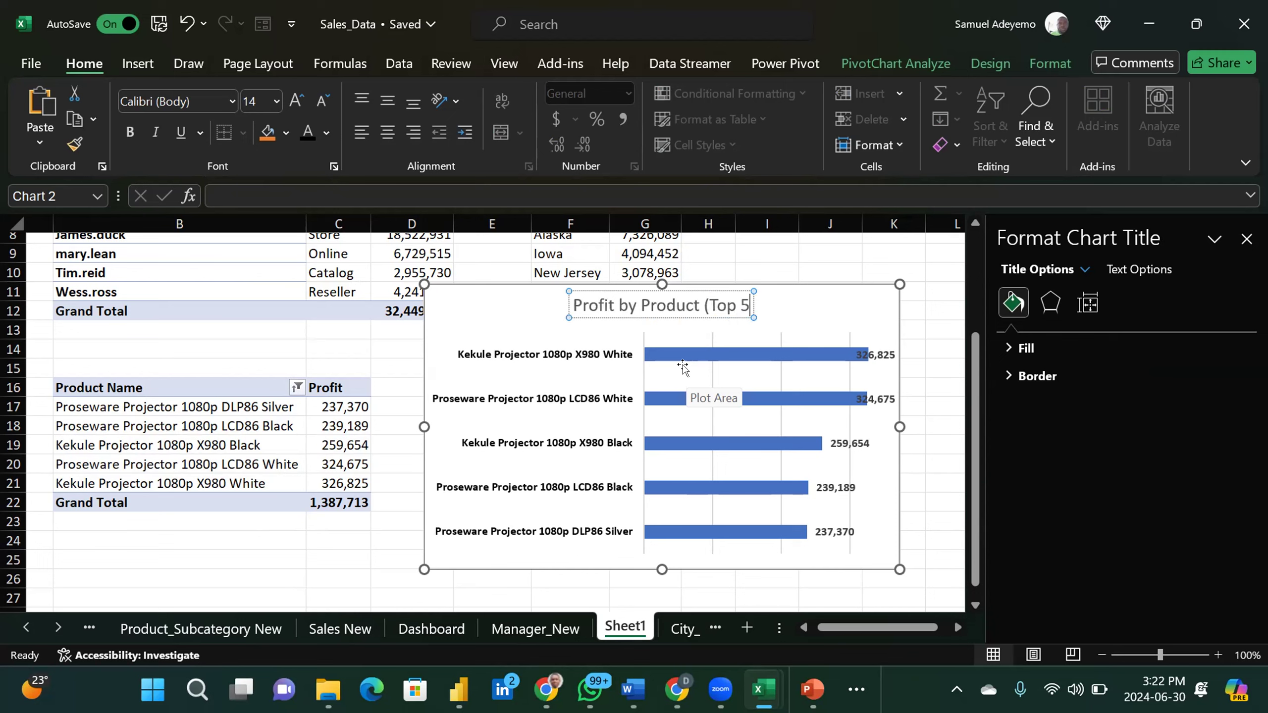
text())
mouse_move(687, 363)
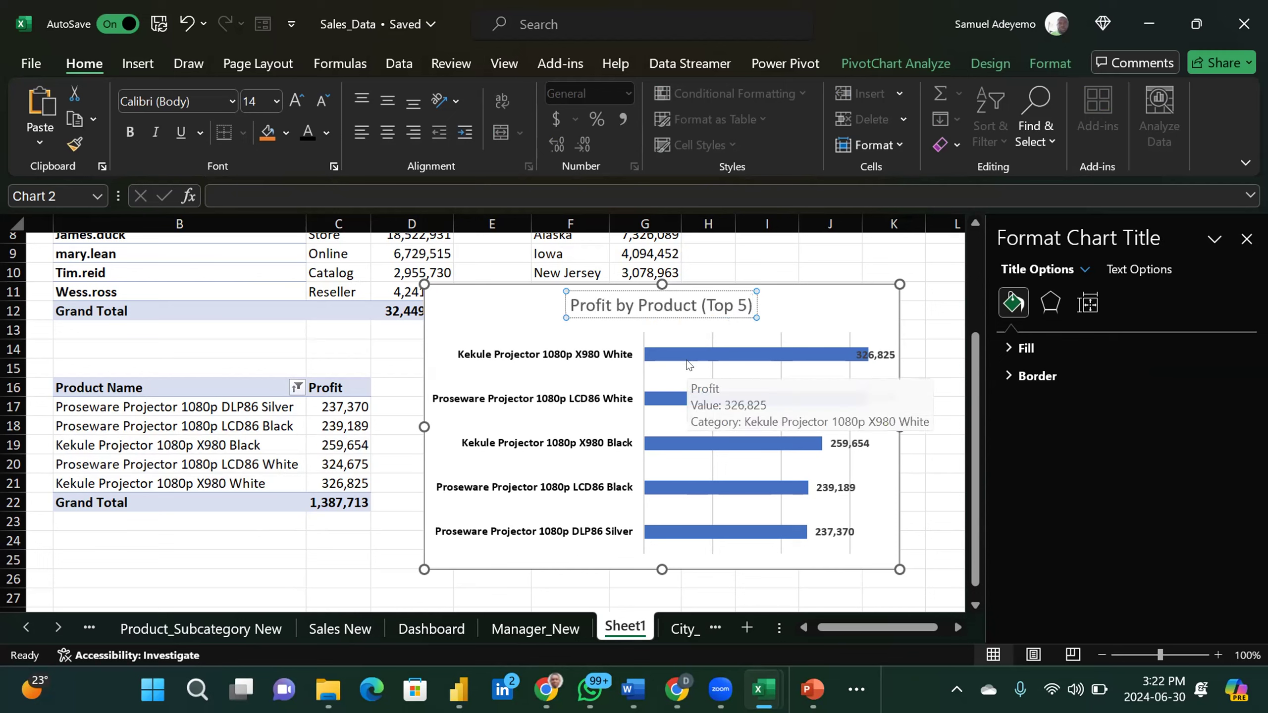
key(ctrl+a)
click(130, 132)
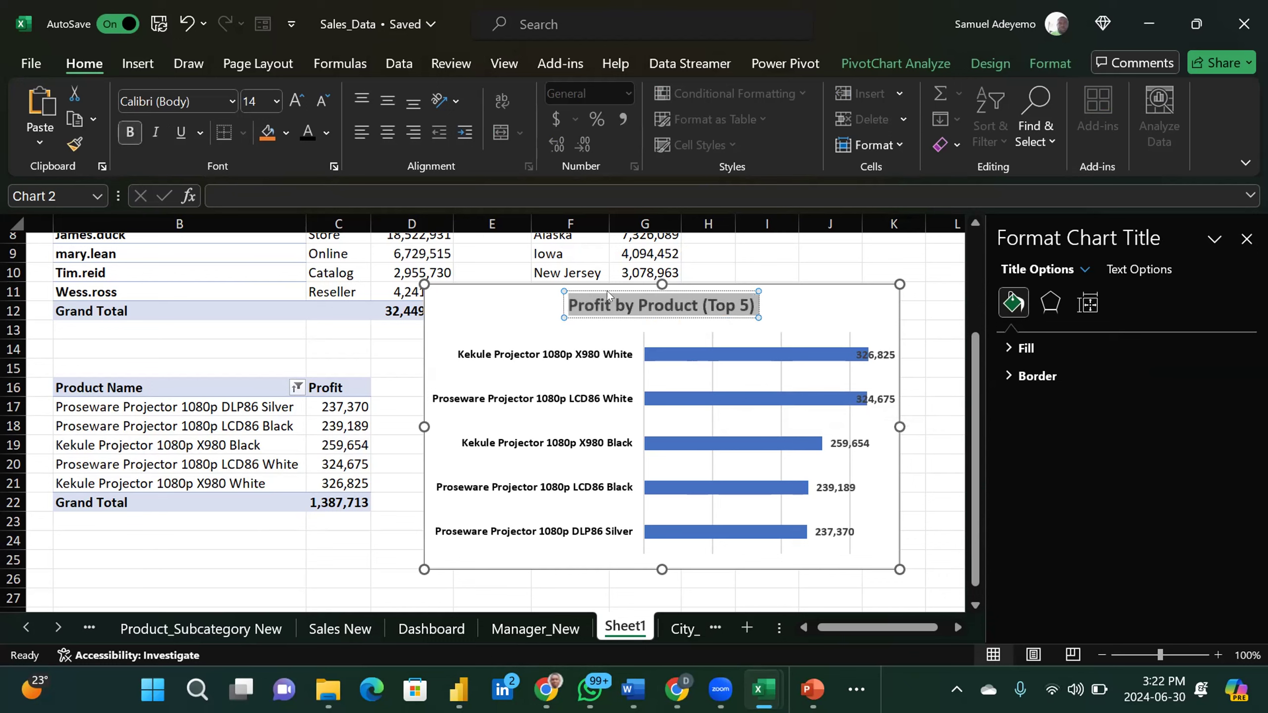
Step: Copy the product profit chart from Sheet1 to the Dashboard sheet at cell H5, beside the state profit chart
click(474, 286)
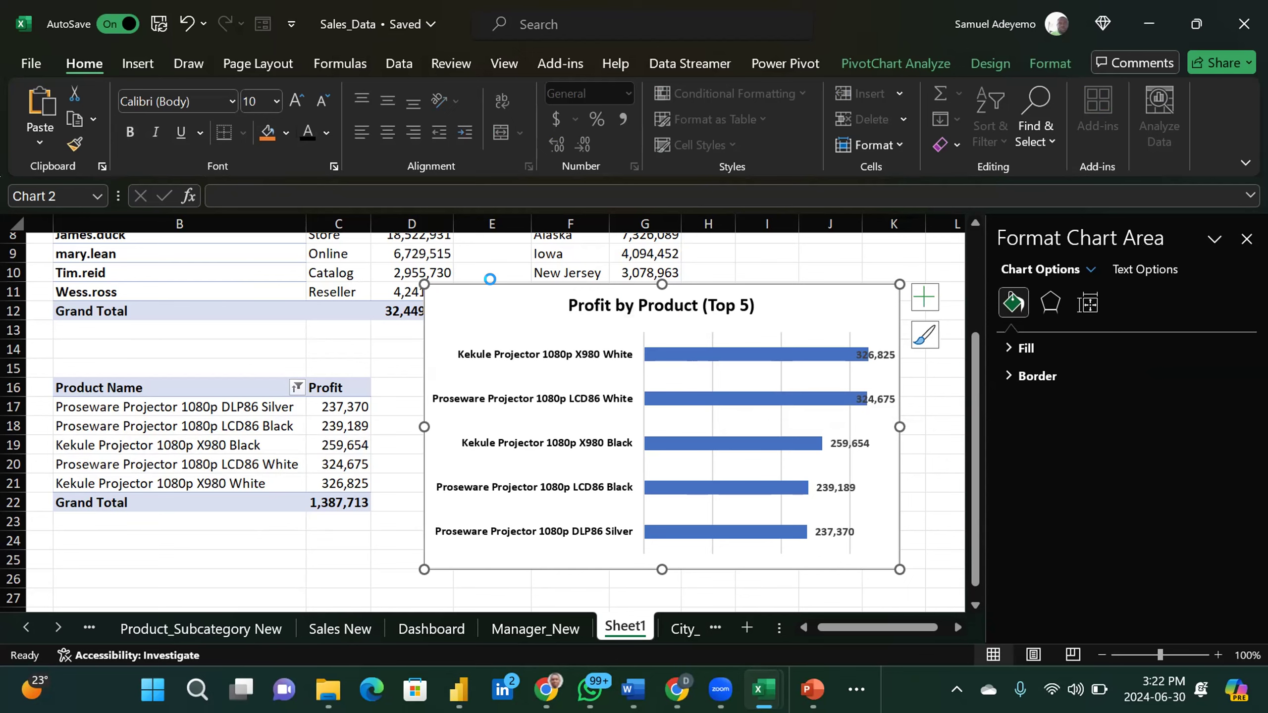
click(534, 629)
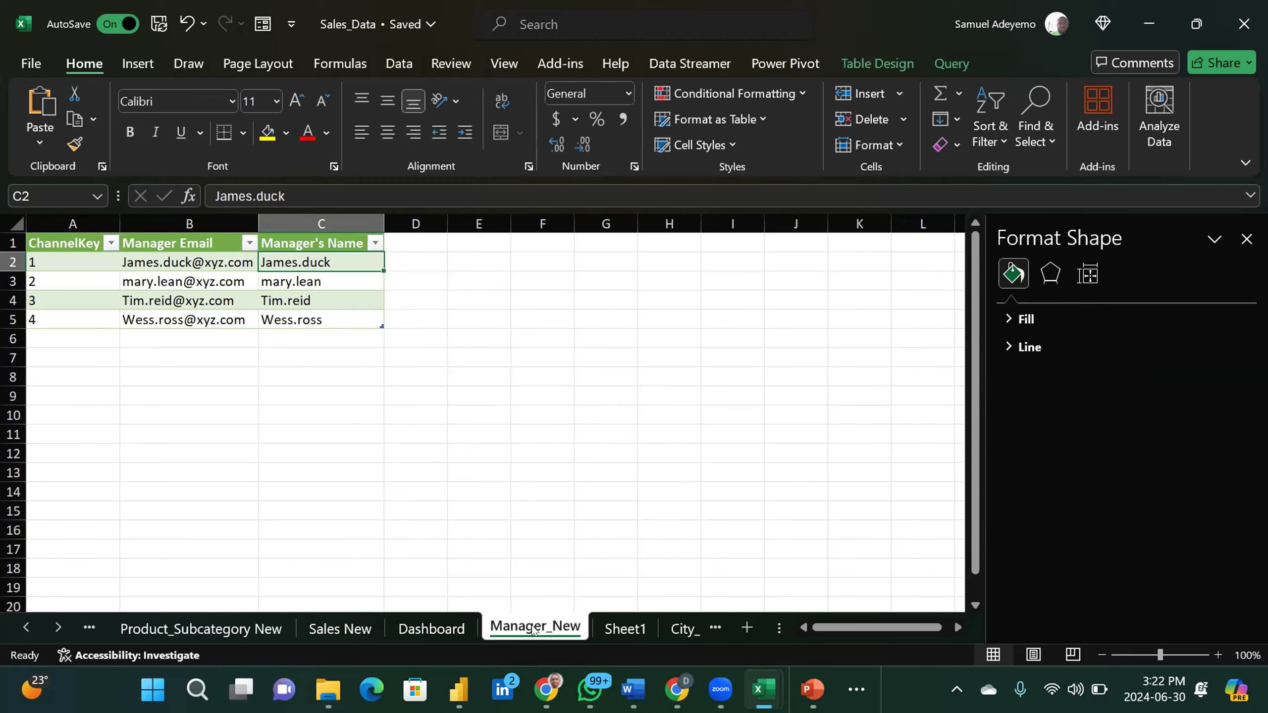
click(629, 629)
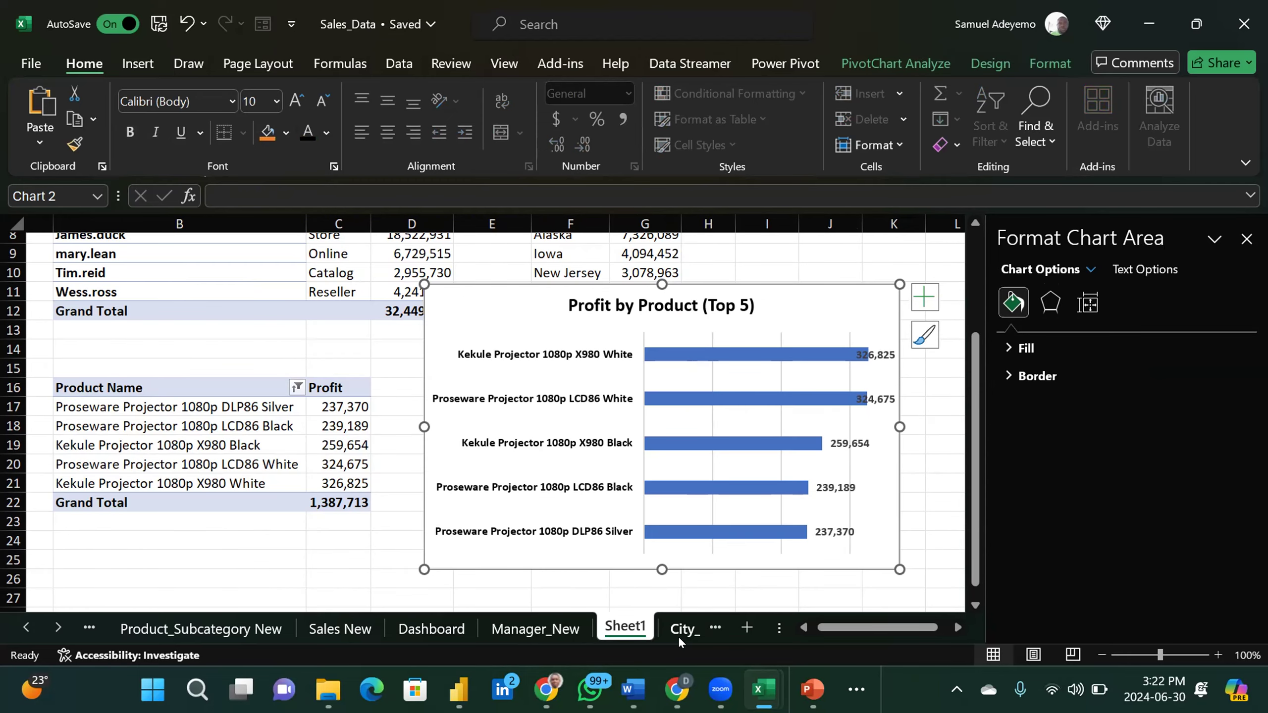
click(340, 629)
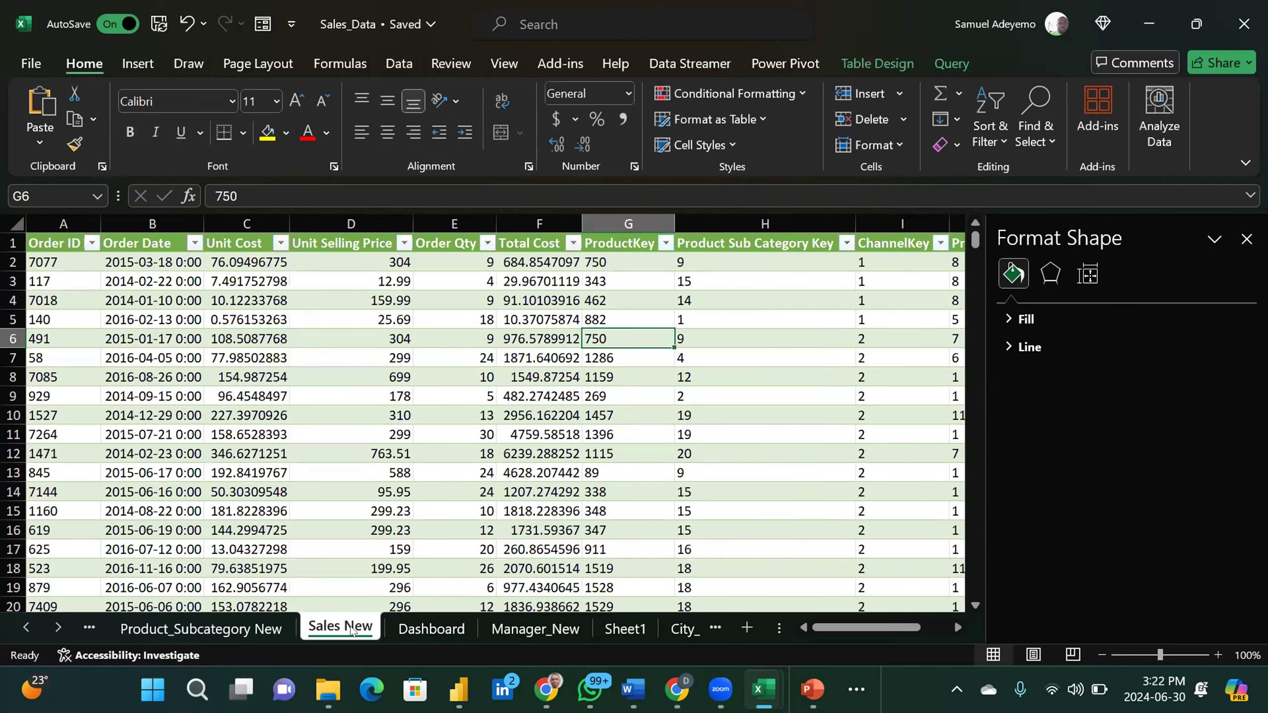
click(414, 629)
click(509, 315)
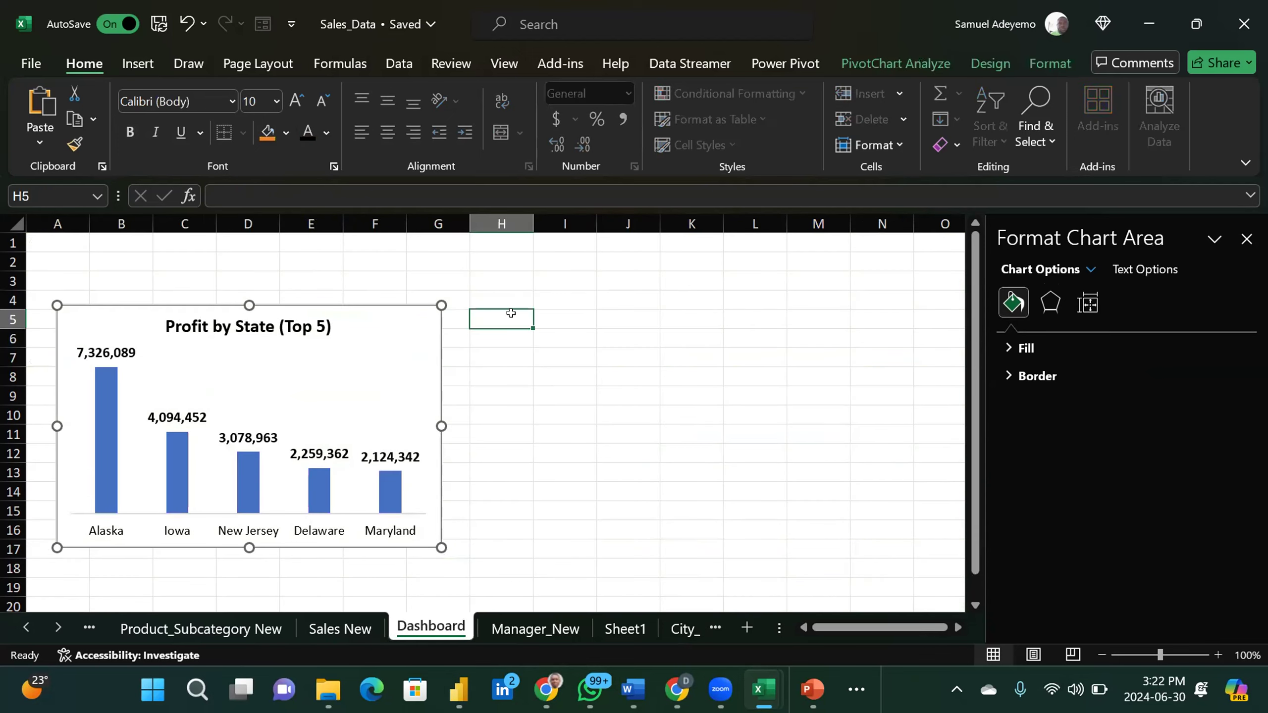
key(ctrl+v)
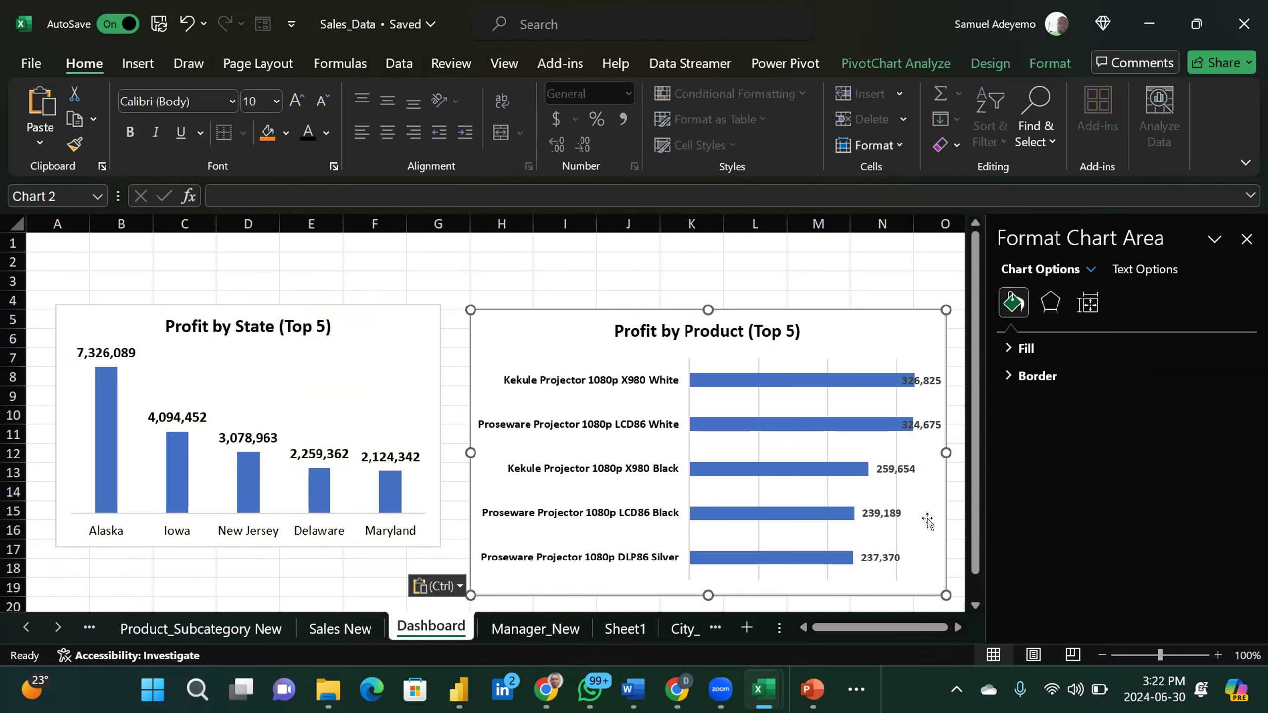
Step: Align both profit charts side by side from row 2, shrink the product chart to the state chart's height, and close the formatting pane
mouse_move(917, 569)
mouse_down()
mouse_move(886, 533)
mouse_move(914, 557)
mouse_move(905, 549)
mouse_up()
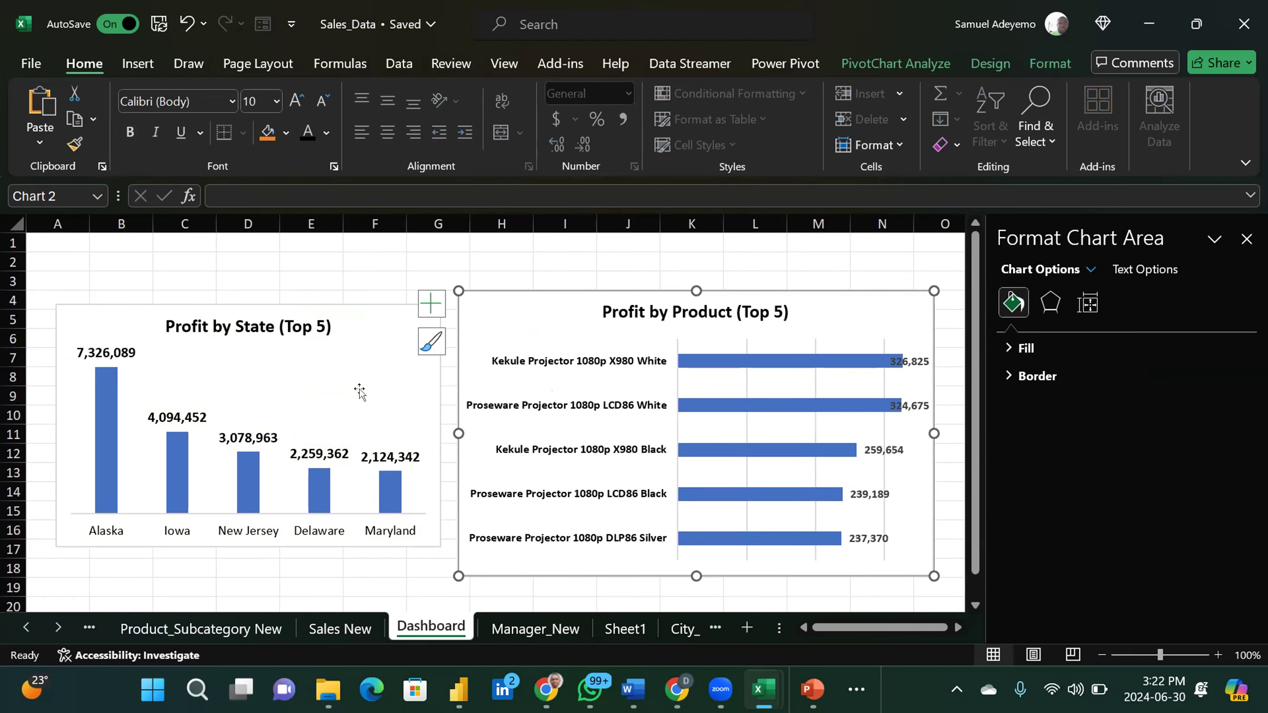
drag(264, 308, 248, 262)
click(513, 295)
drag(529, 289, 495, 249)
drag(898, 539, 897, 496)
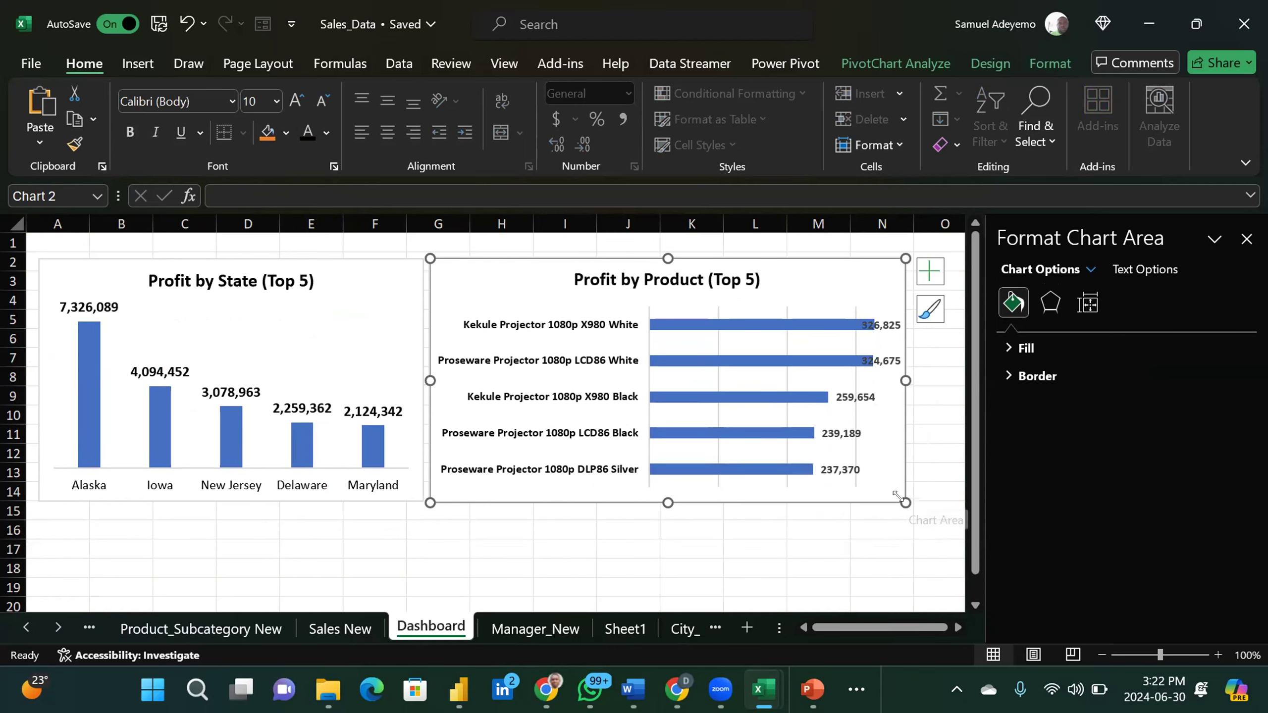
click(769, 559)
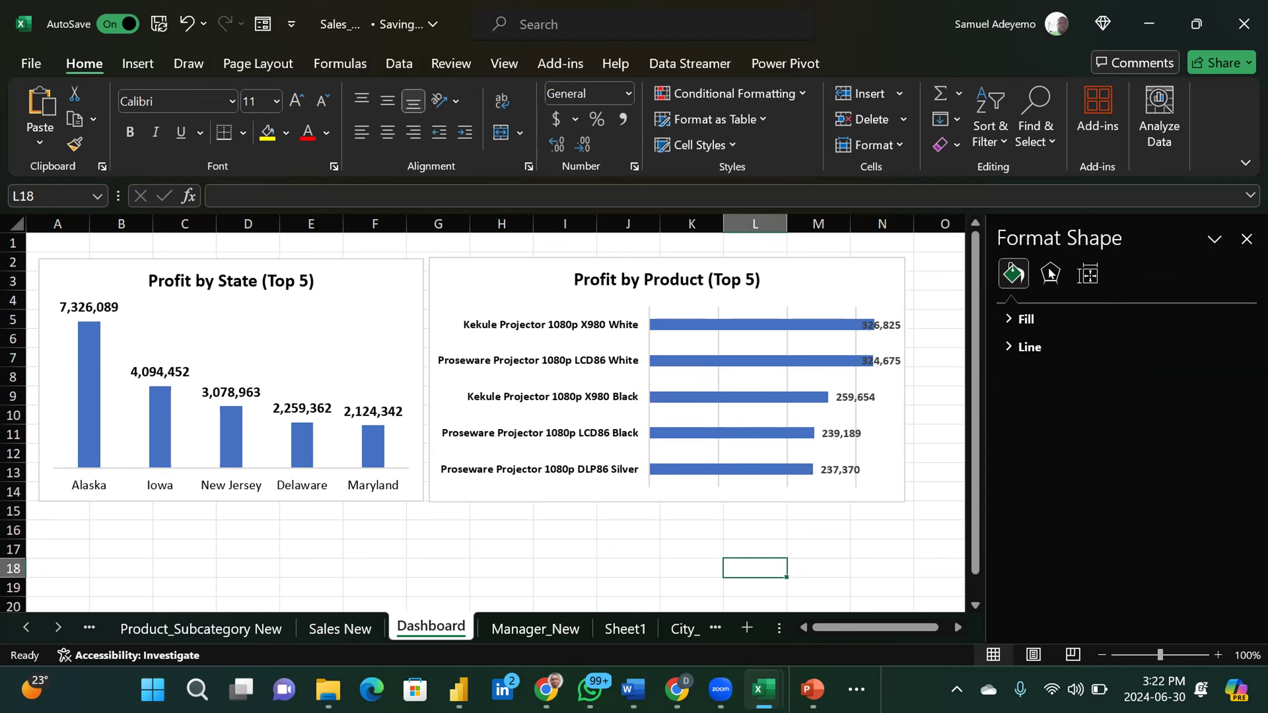
click(1247, 239)
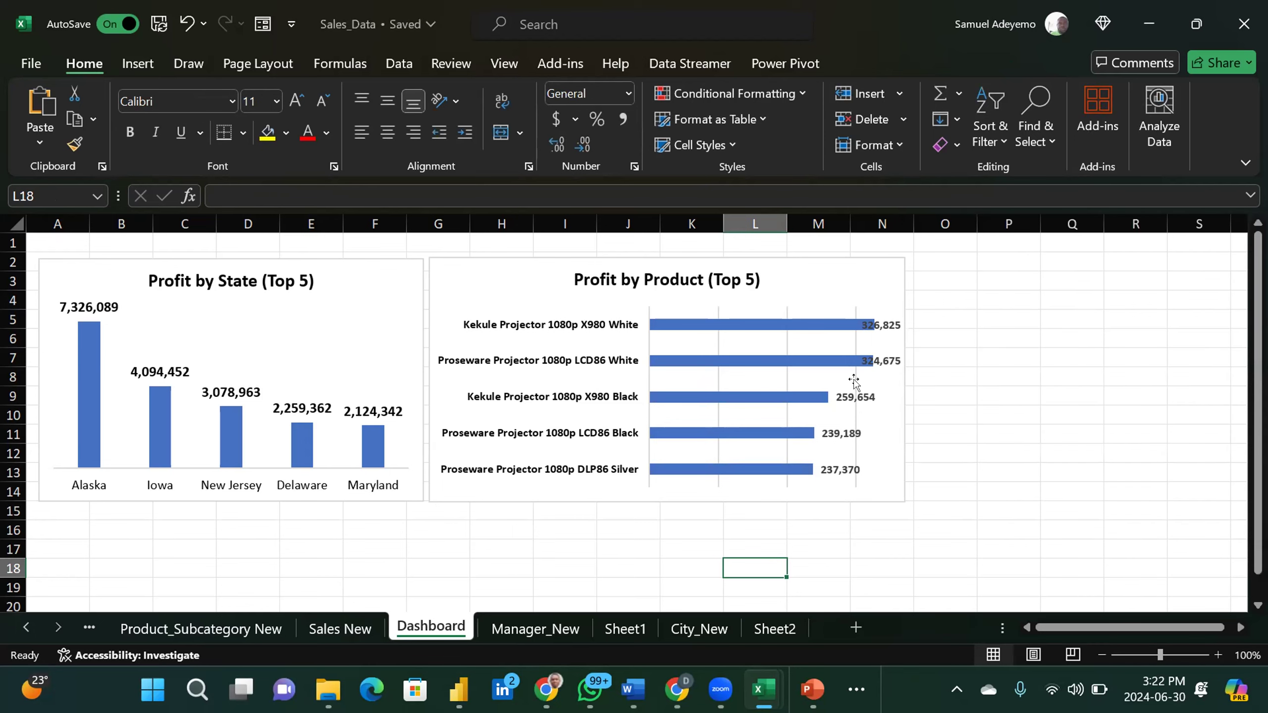
Step: Delete the original product profit chart from Sheet1
click(496, 517)
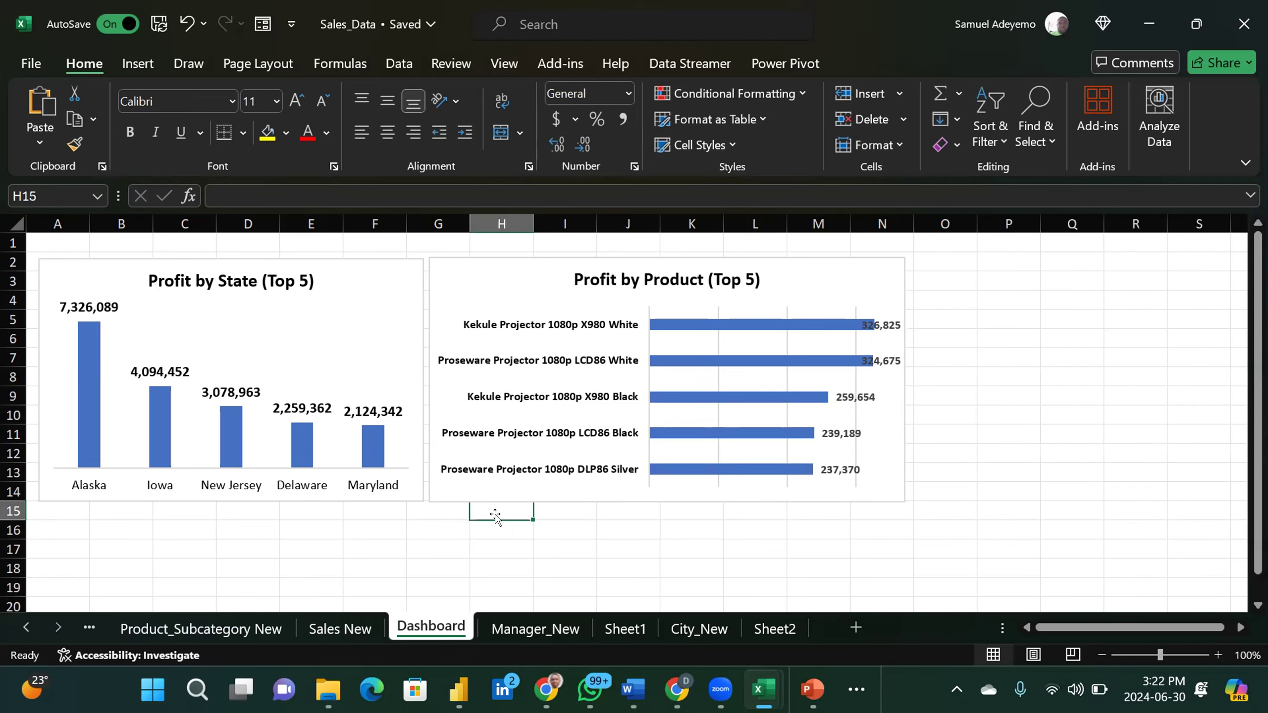
click(609, 543)
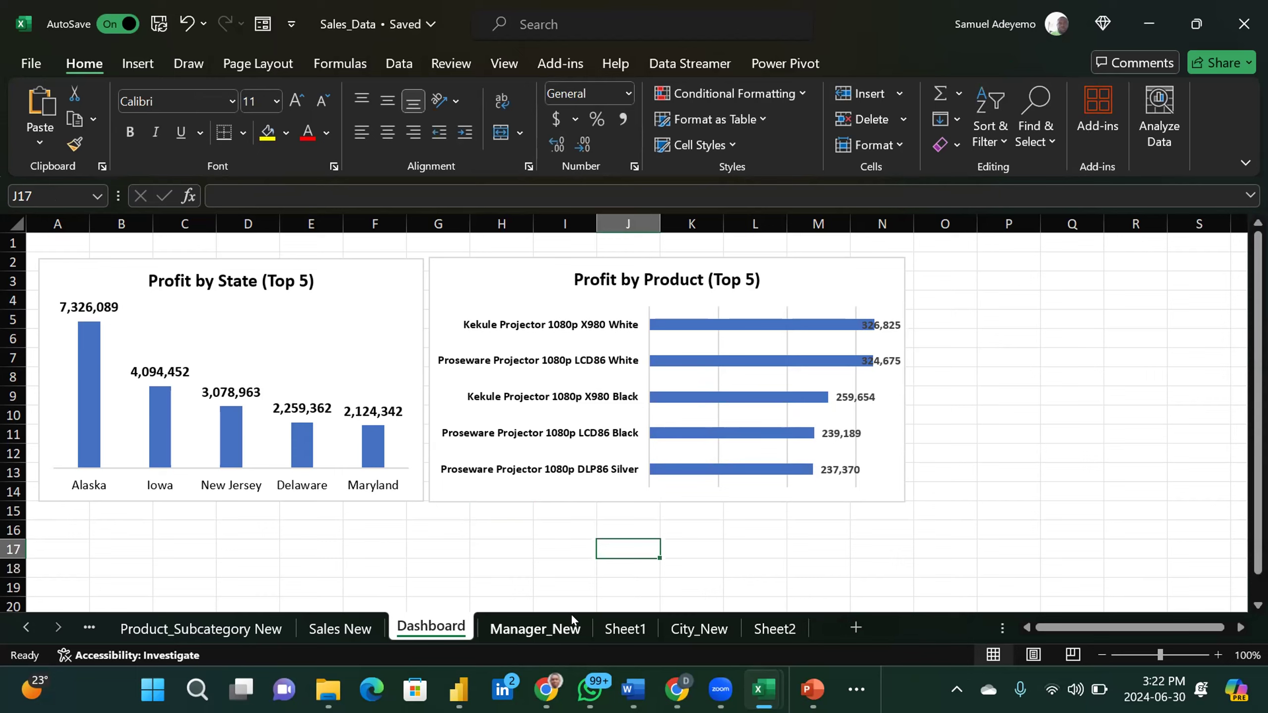
click(624, 630)
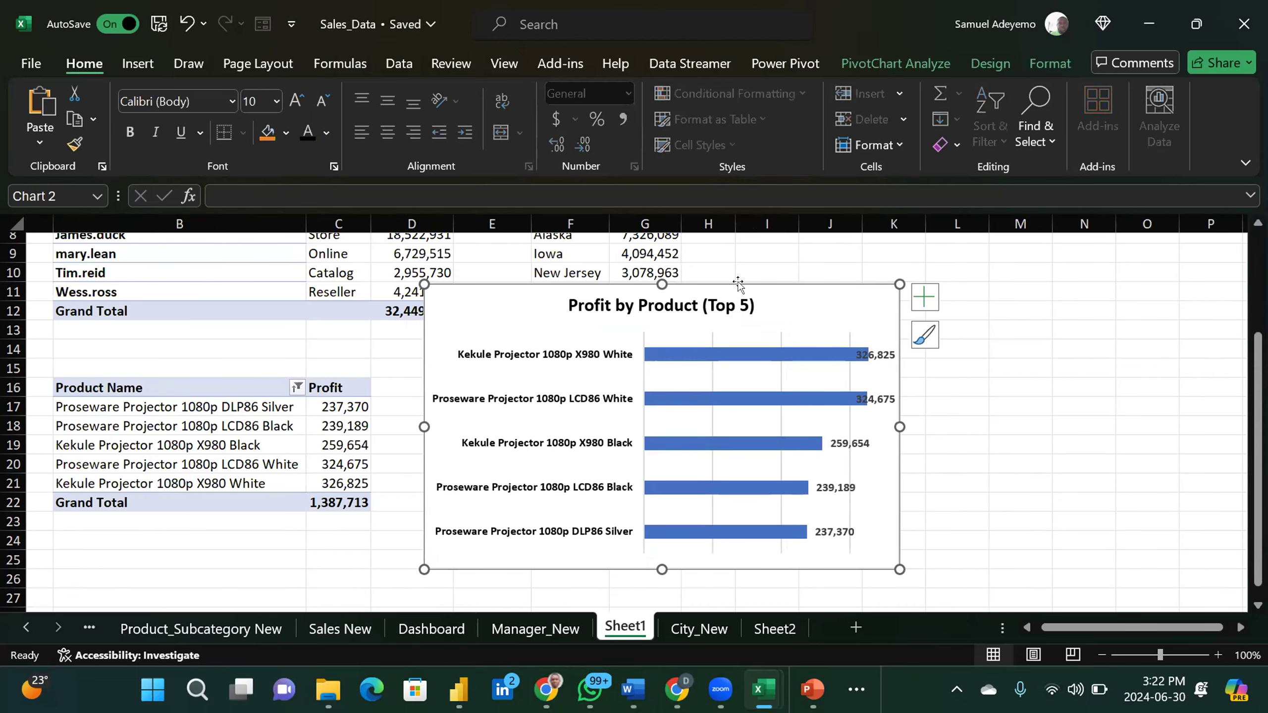
key(Delete)
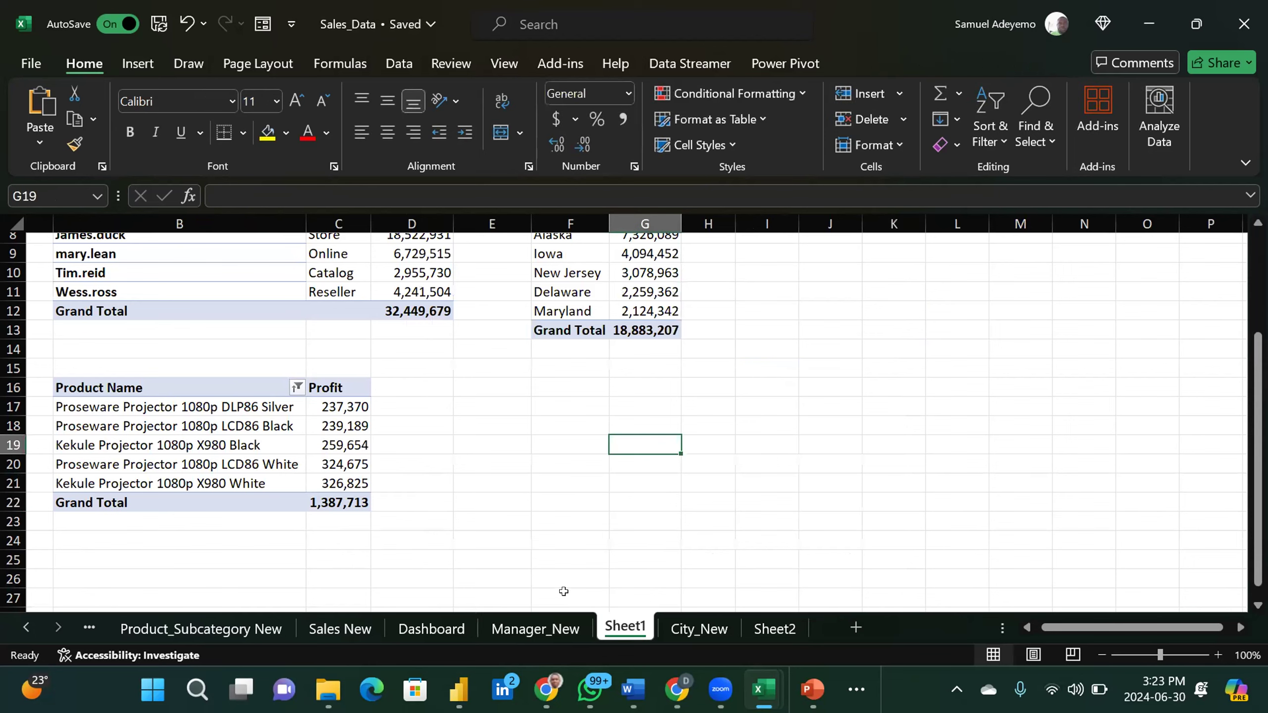
Step: Look through the Manager_New, Sheet1, Sheet2 and City_New sheets, and return to the Dashboard sheet
click(549, 629)
click(607, 625)
scroll(539, 500, up, 3)
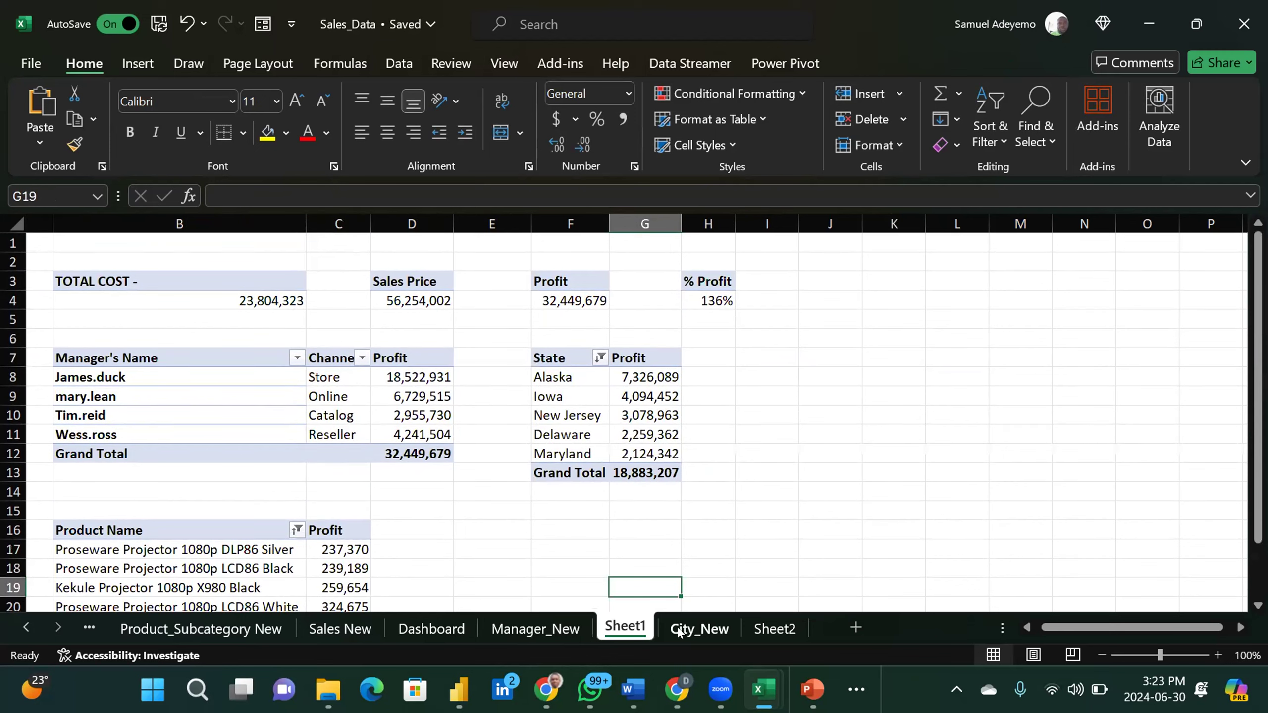
click(762, 626)
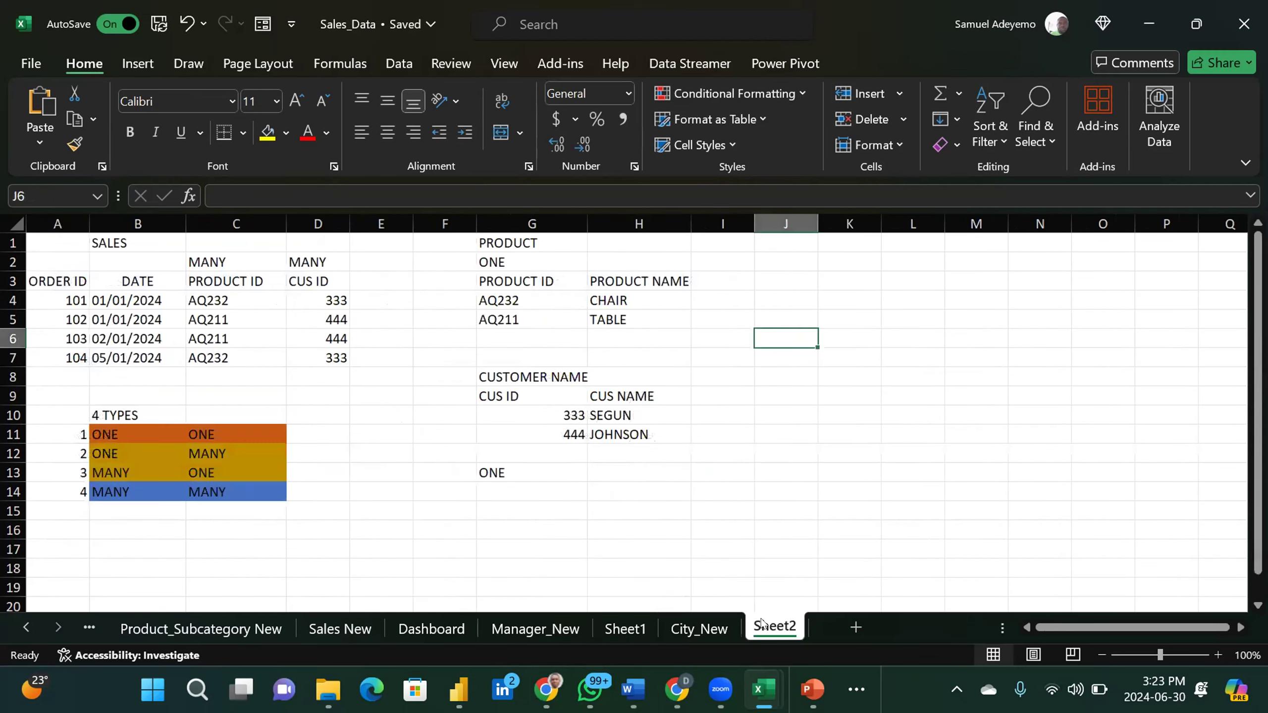
click(698, 630)
click(619, 628)
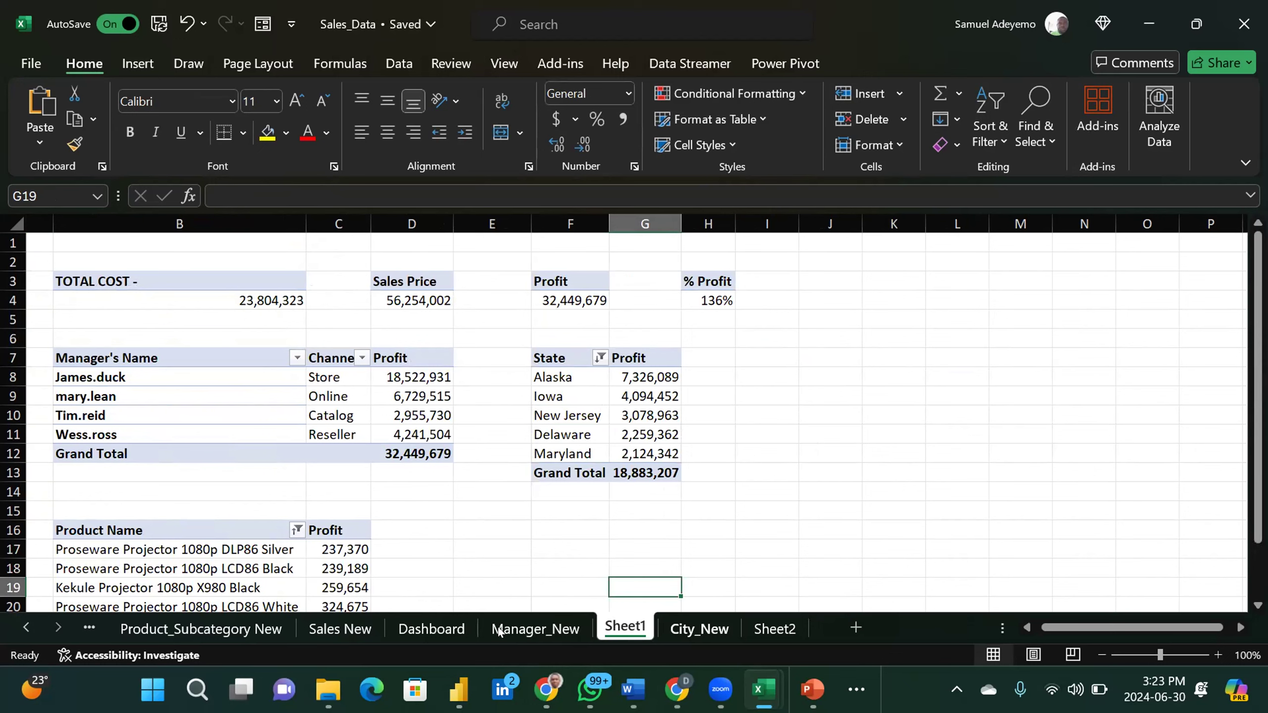
scroll(348, 613, right, 1)
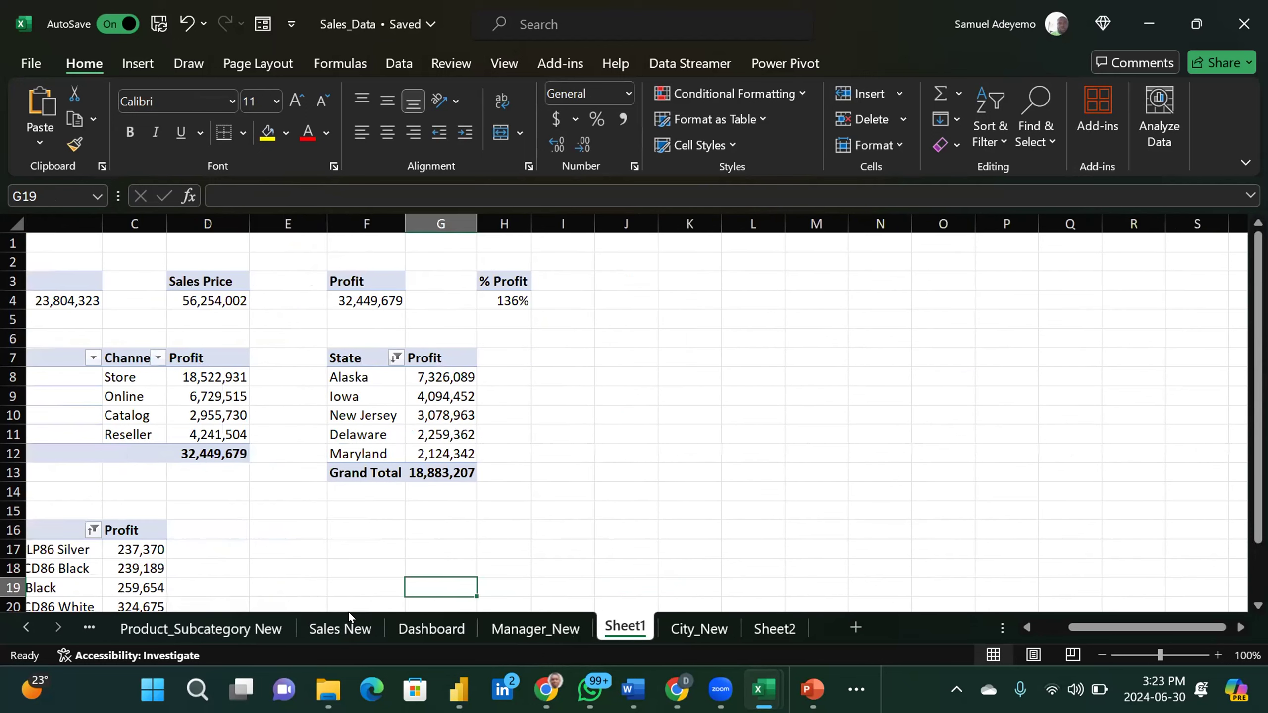
scroll(348, 613, left, 2)
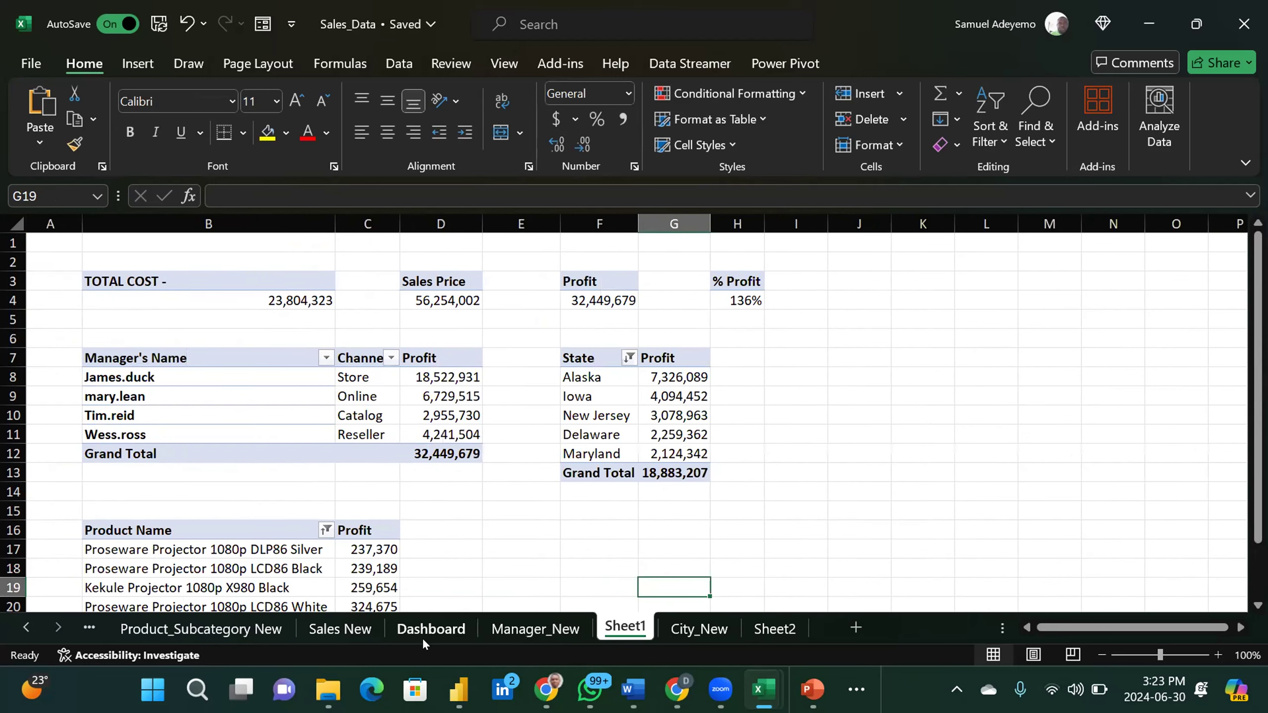
click(423, 637)
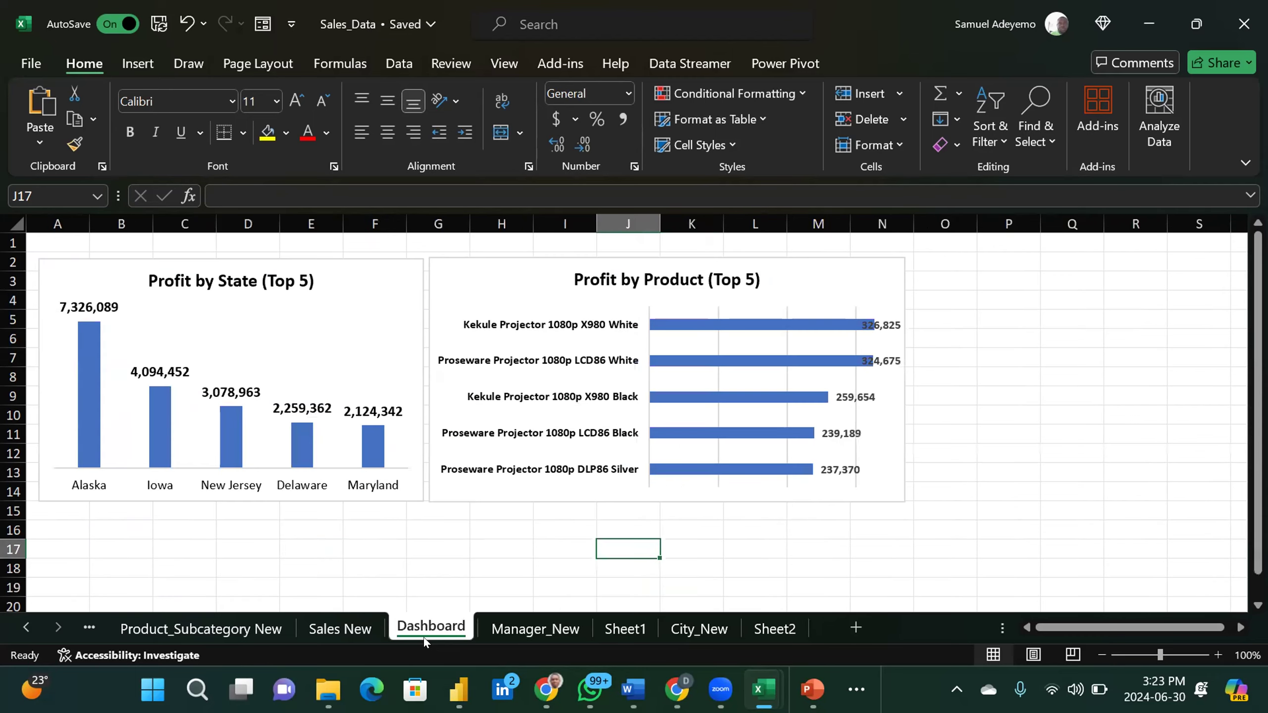
scroll(697, 465, down, 1)
click(985, 359)
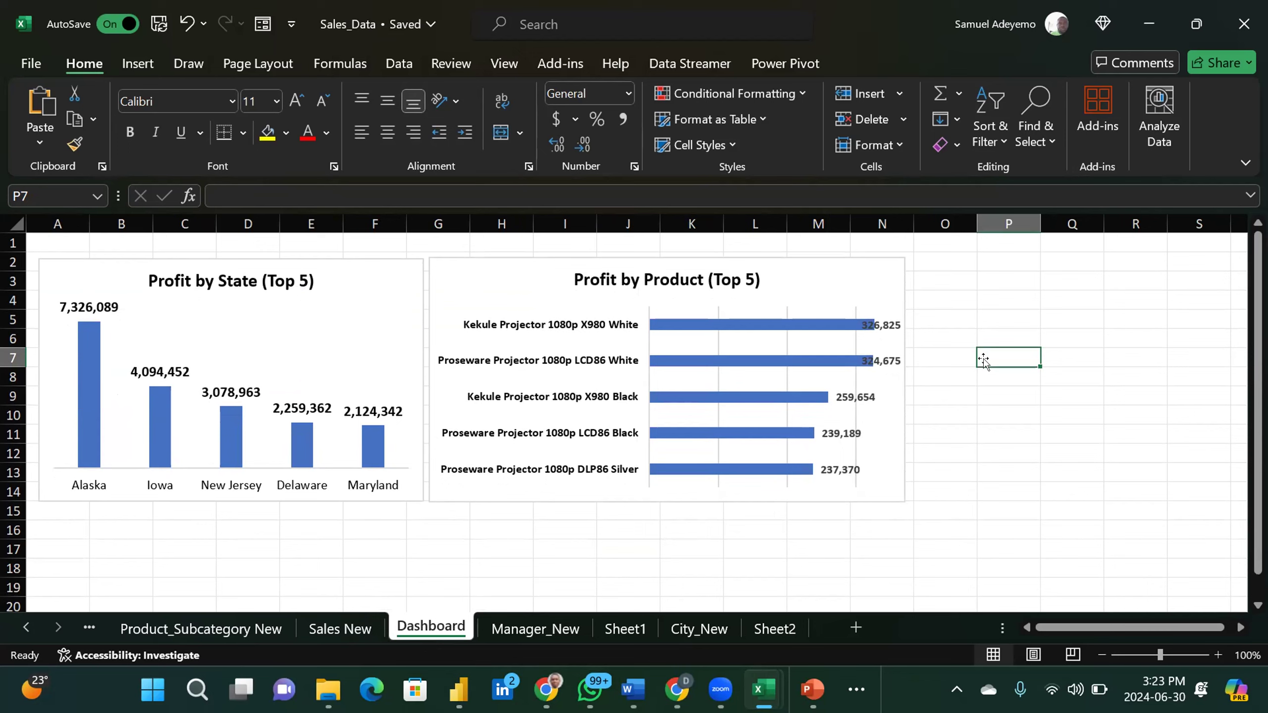
click(998, 301)
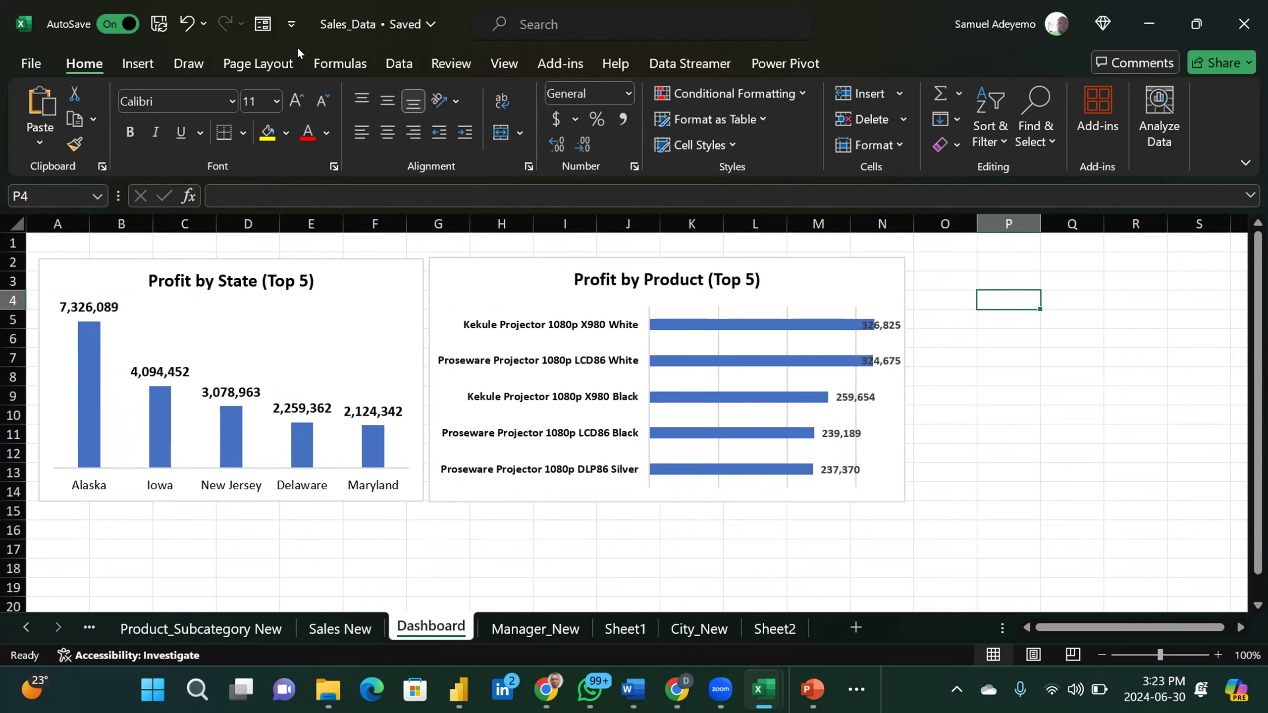
click(138, 63)
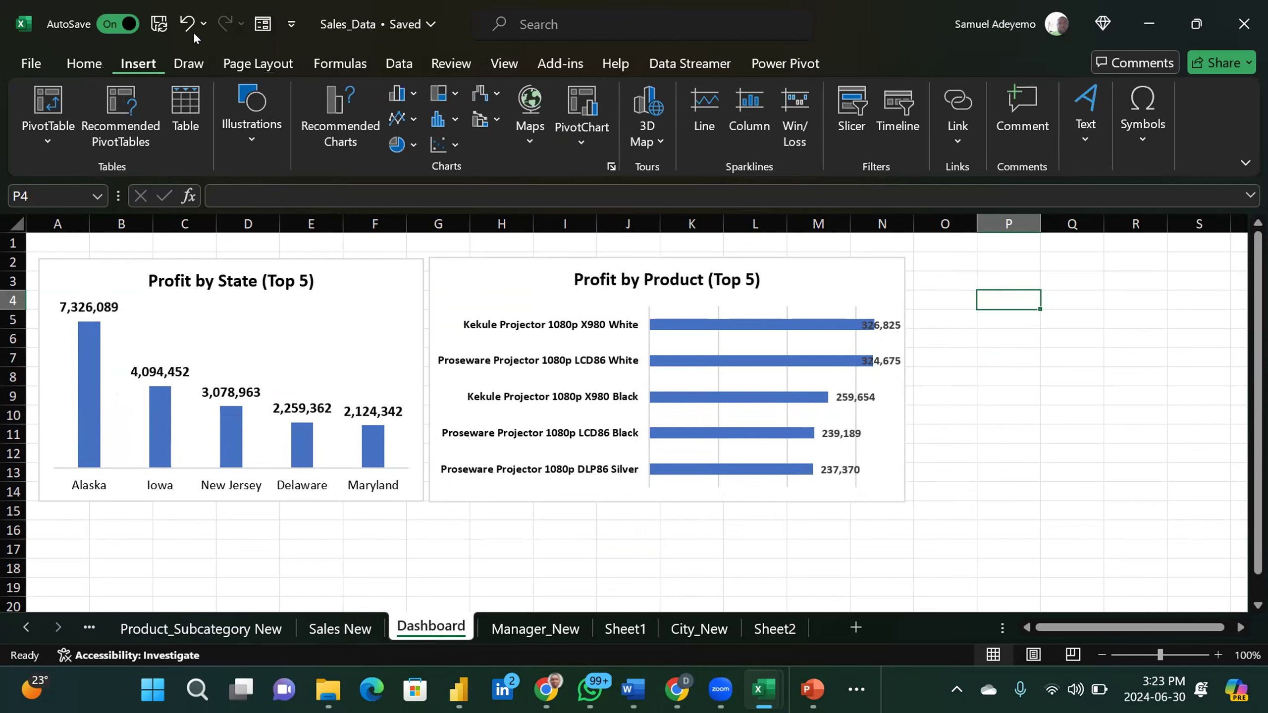
click(860, 129)
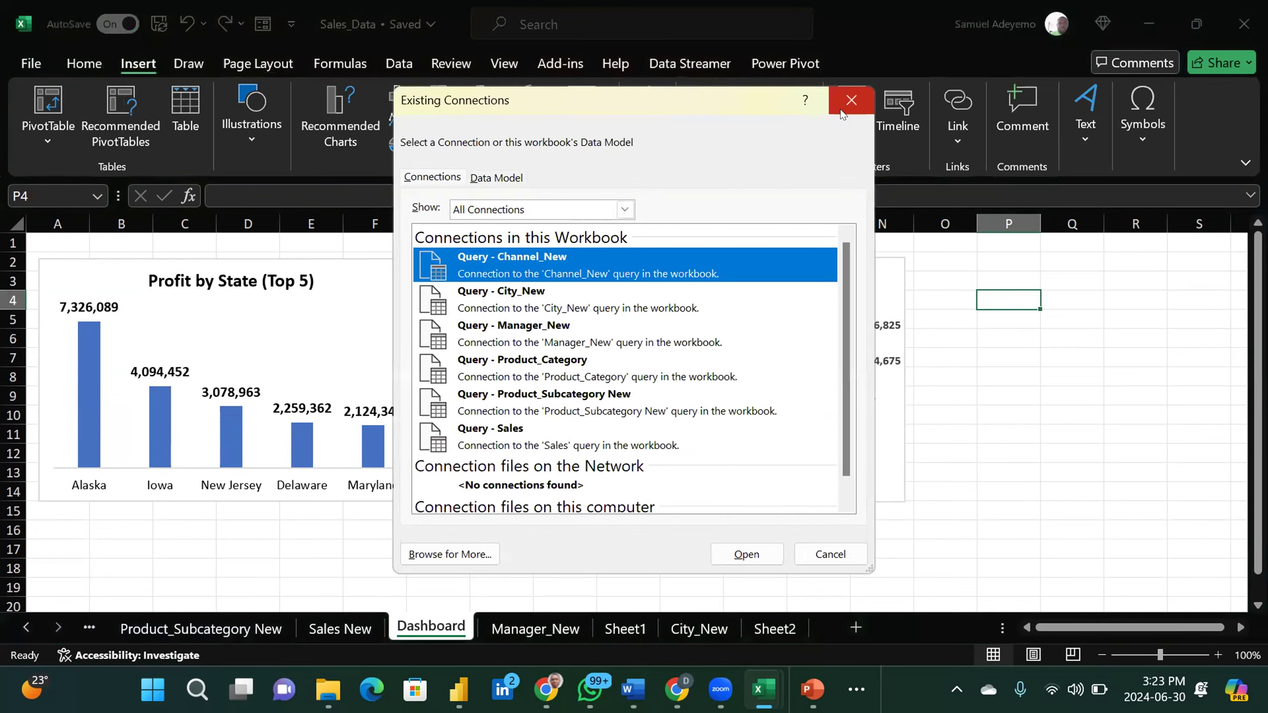
scroll(697, 365, down, 1)
scroll(697, 365, up, 1)
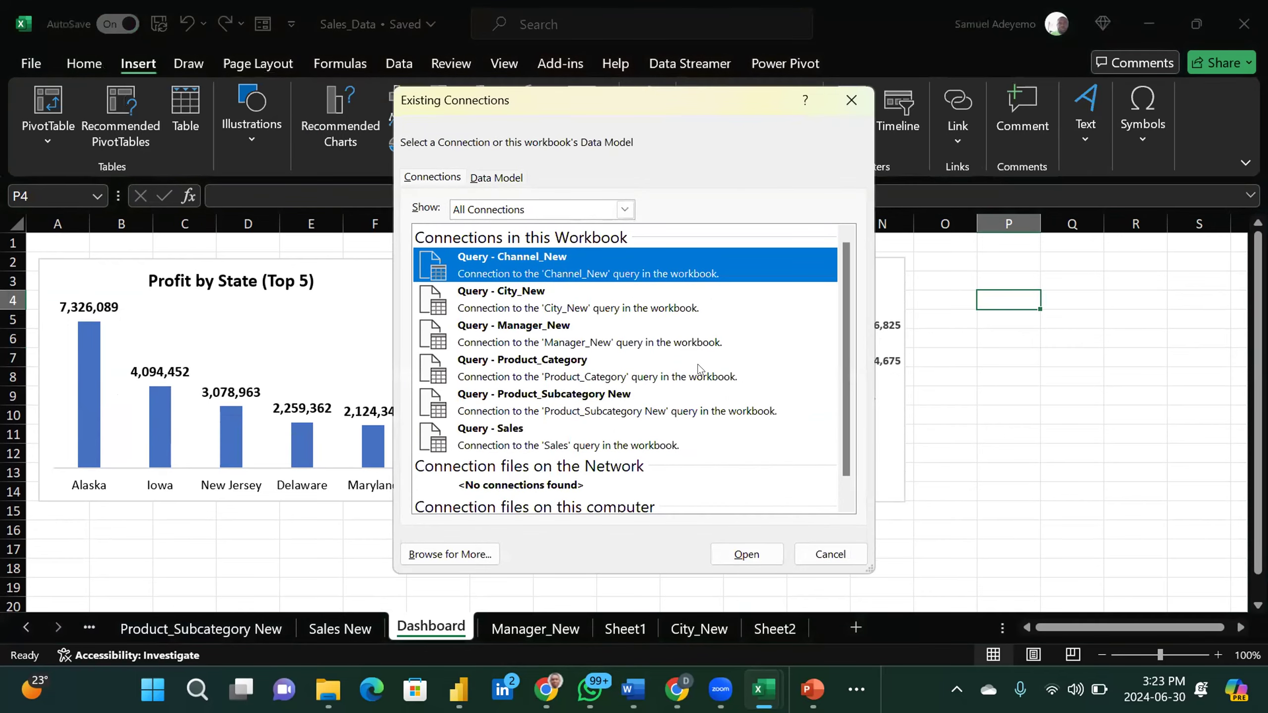
click(853, 100)
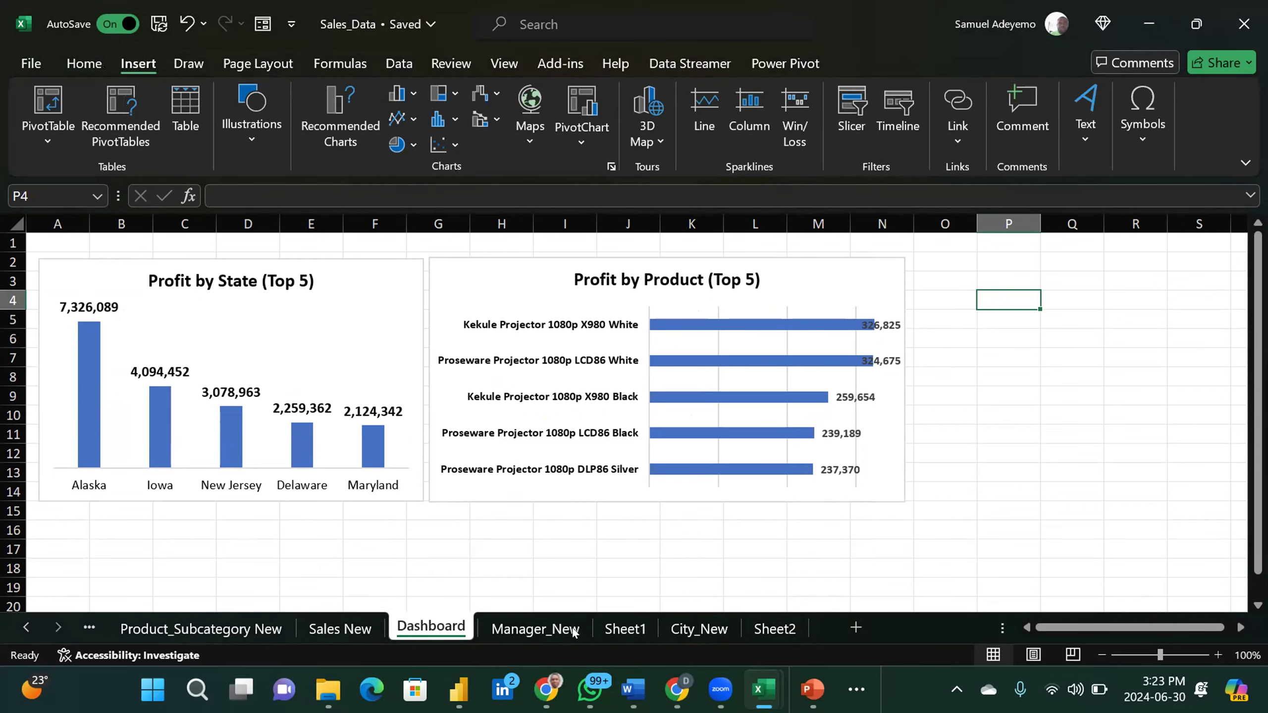
Step: Insert a Manager's Name slicer from the Manager_New table for the state profit PivotTable on Sheet1
click(606, 631)
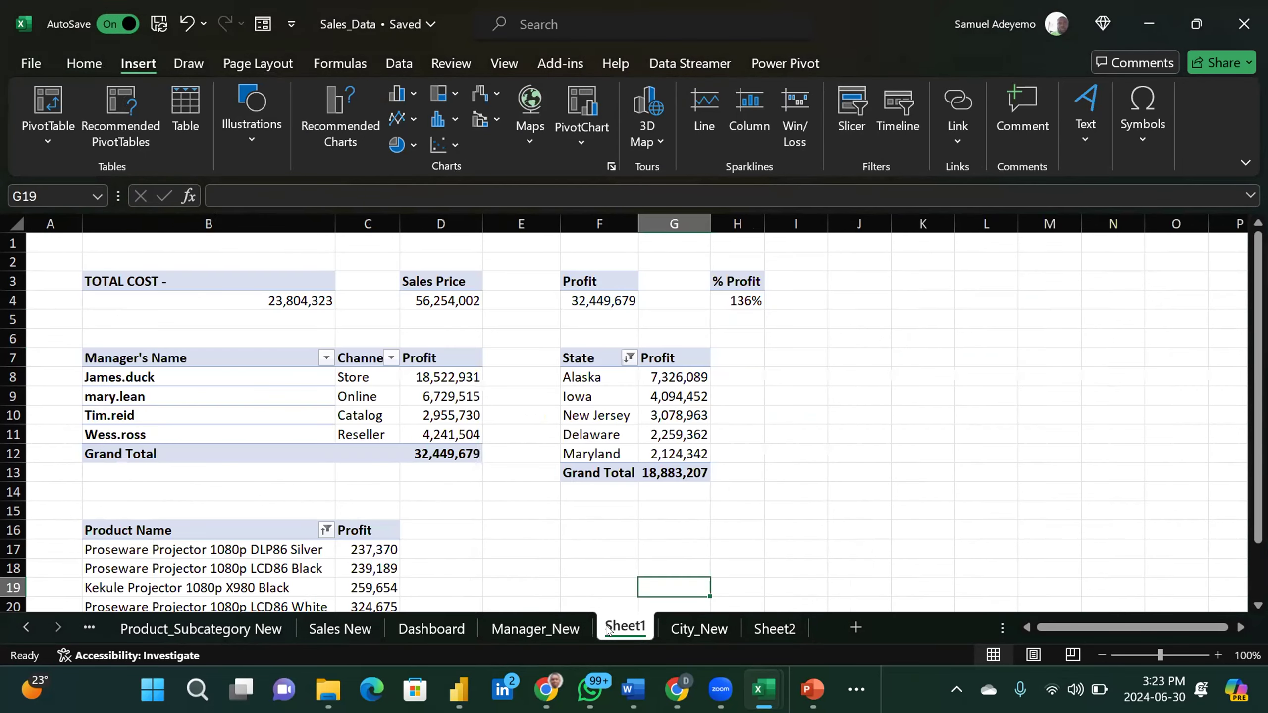
click(579, 341)
click(579, 357)
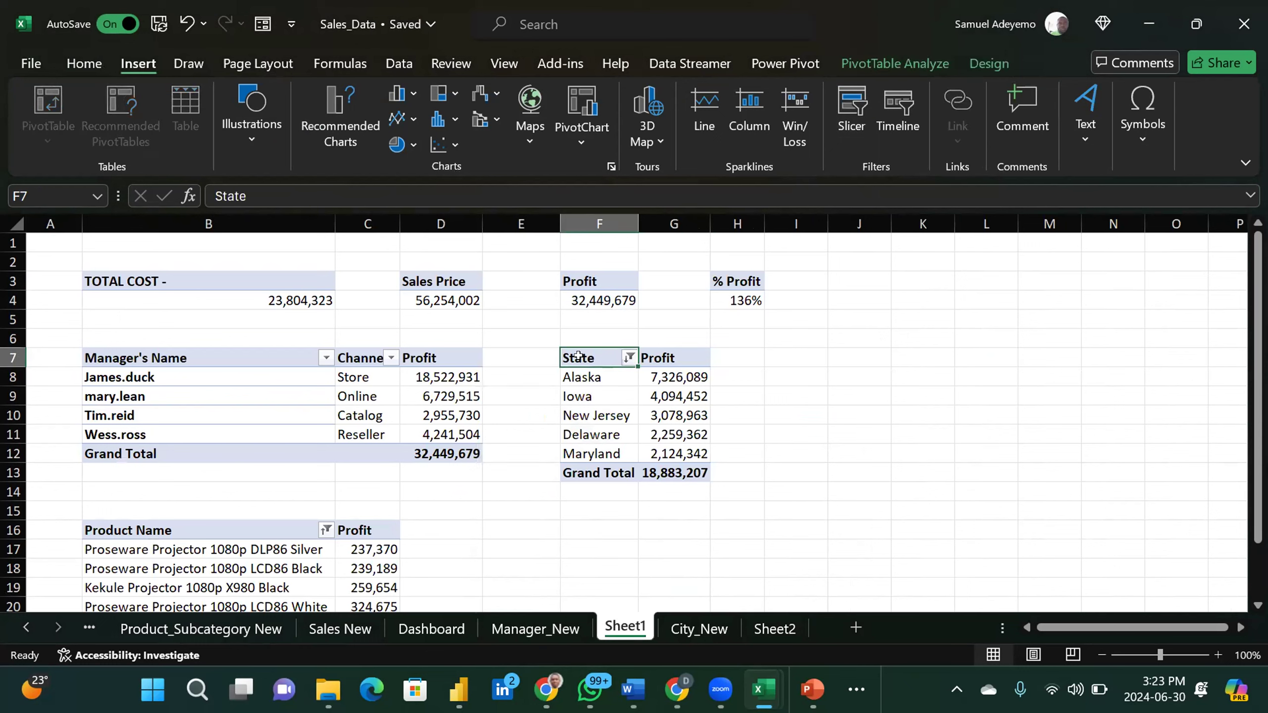
click(854, 111)
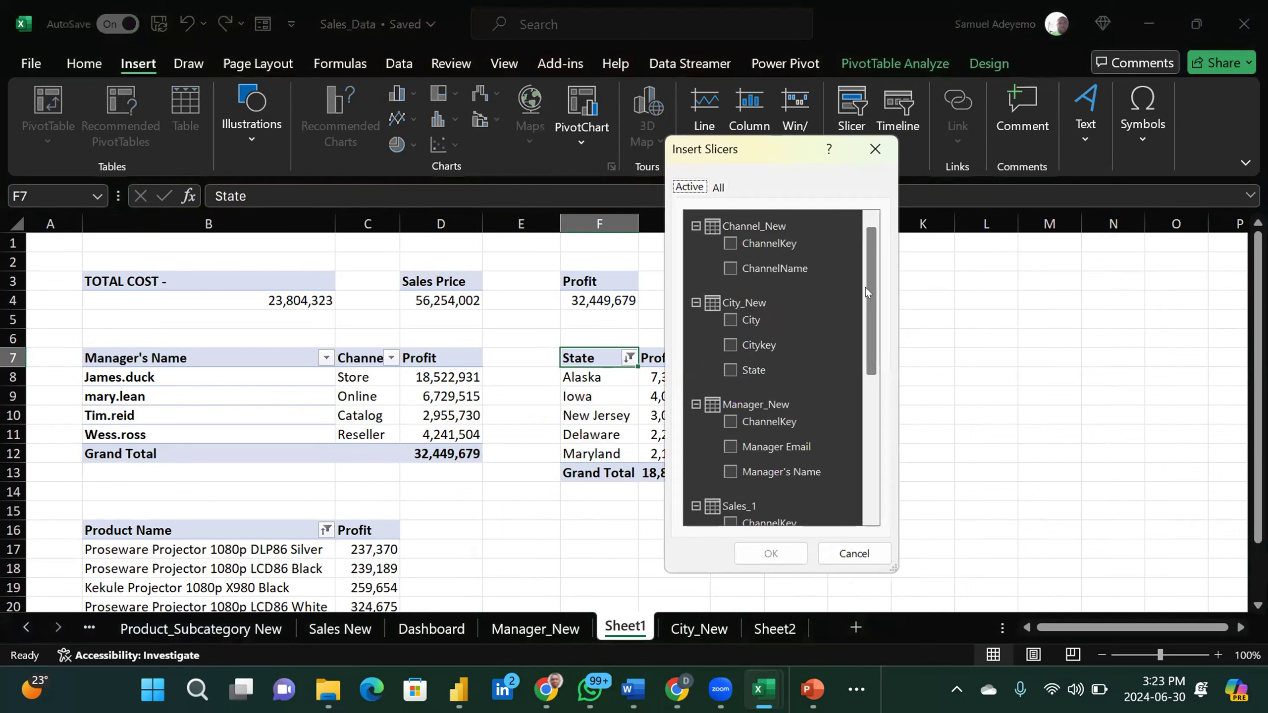
drag(866, 287, 870, 243)
drag(870, 244, 869, 268)
click(730, 415)
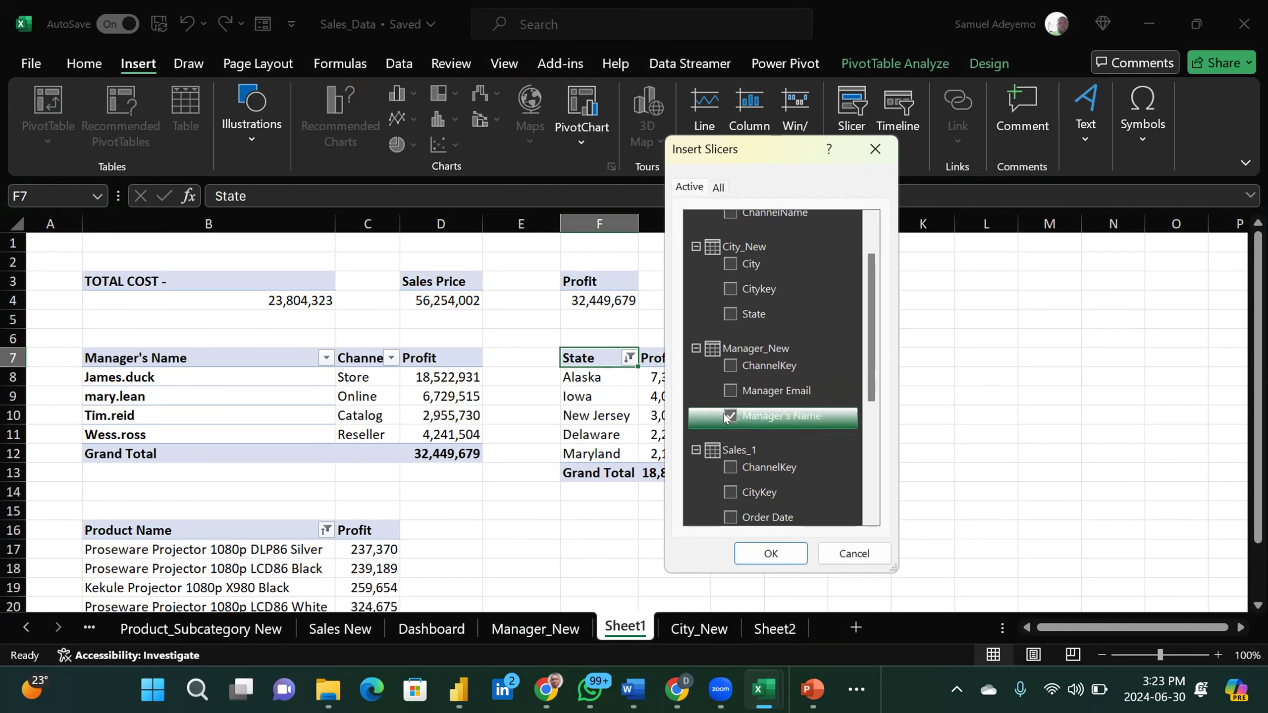
click(755, 554)
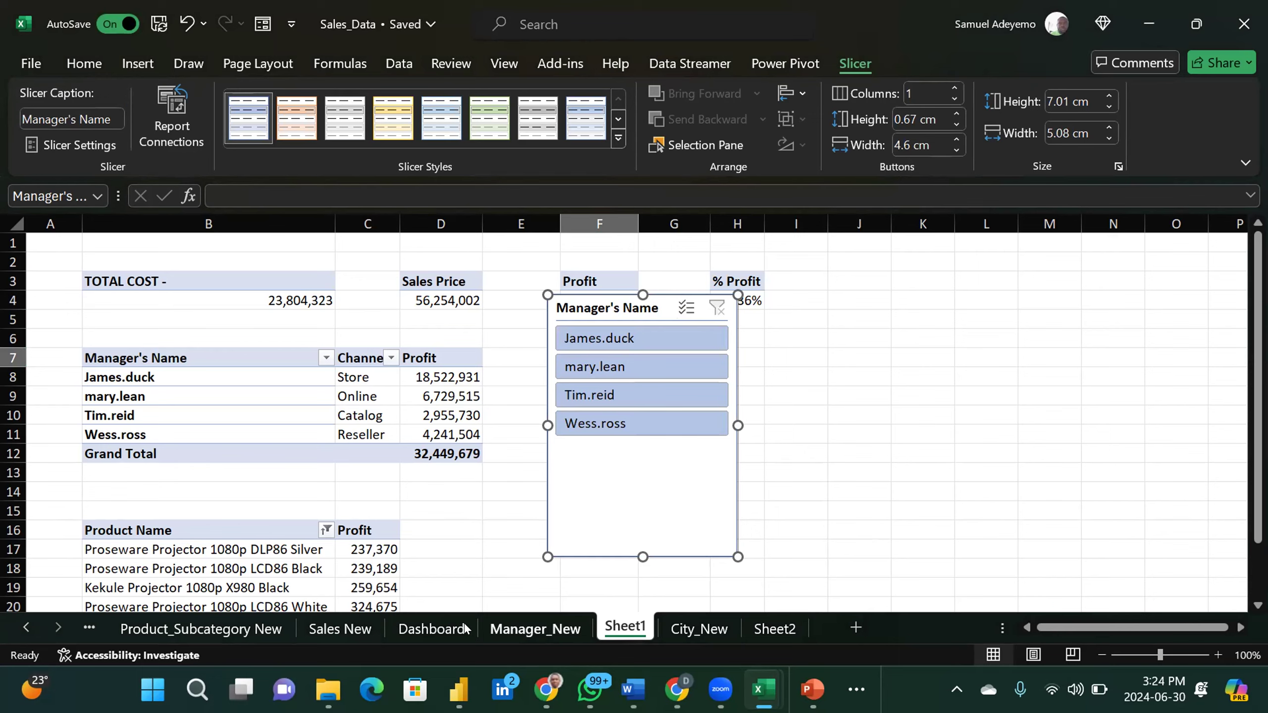
Step: Paste the Manager's Name slicer onto the Dashboard sheet and place it beside the product profit chart, starting at row 2
click(434, 627)
click(961, 411)
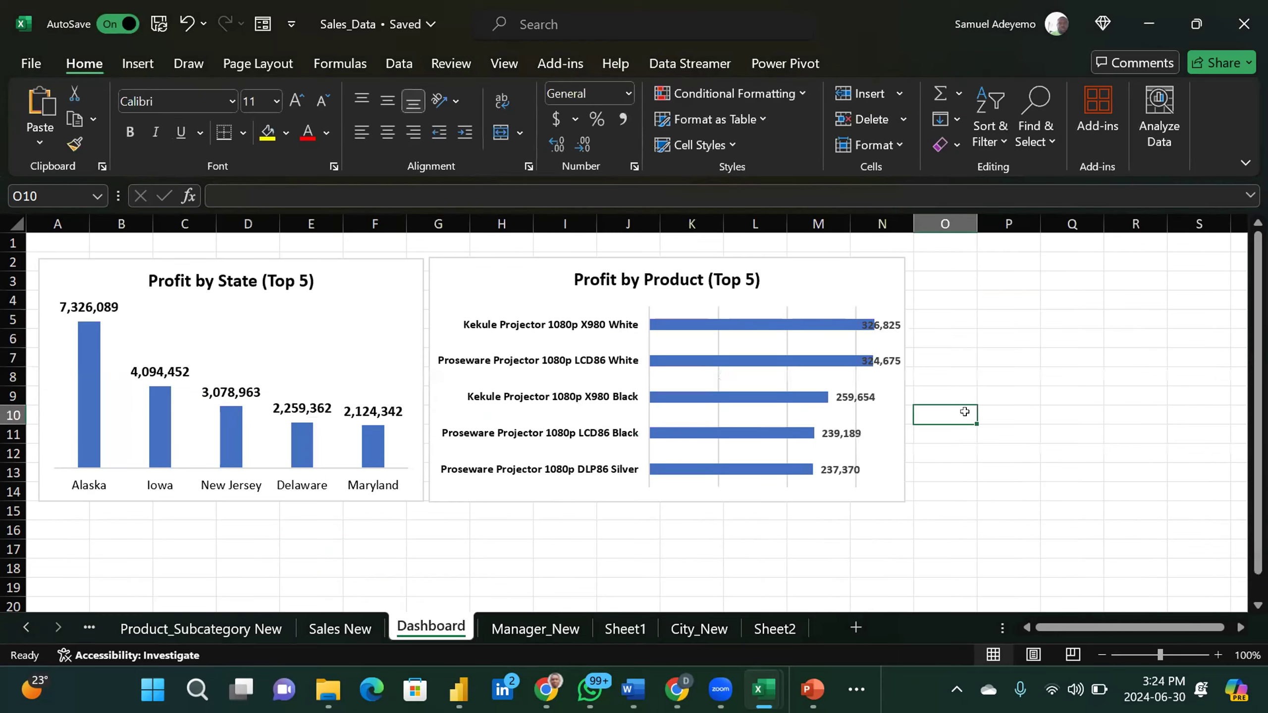
key(ctrl+v)
drag(972, 412, 1011, 254)
Step: Try the slicer by filtering for each of the four managers in turn, finishing on the first one listed
click(1009, 298)
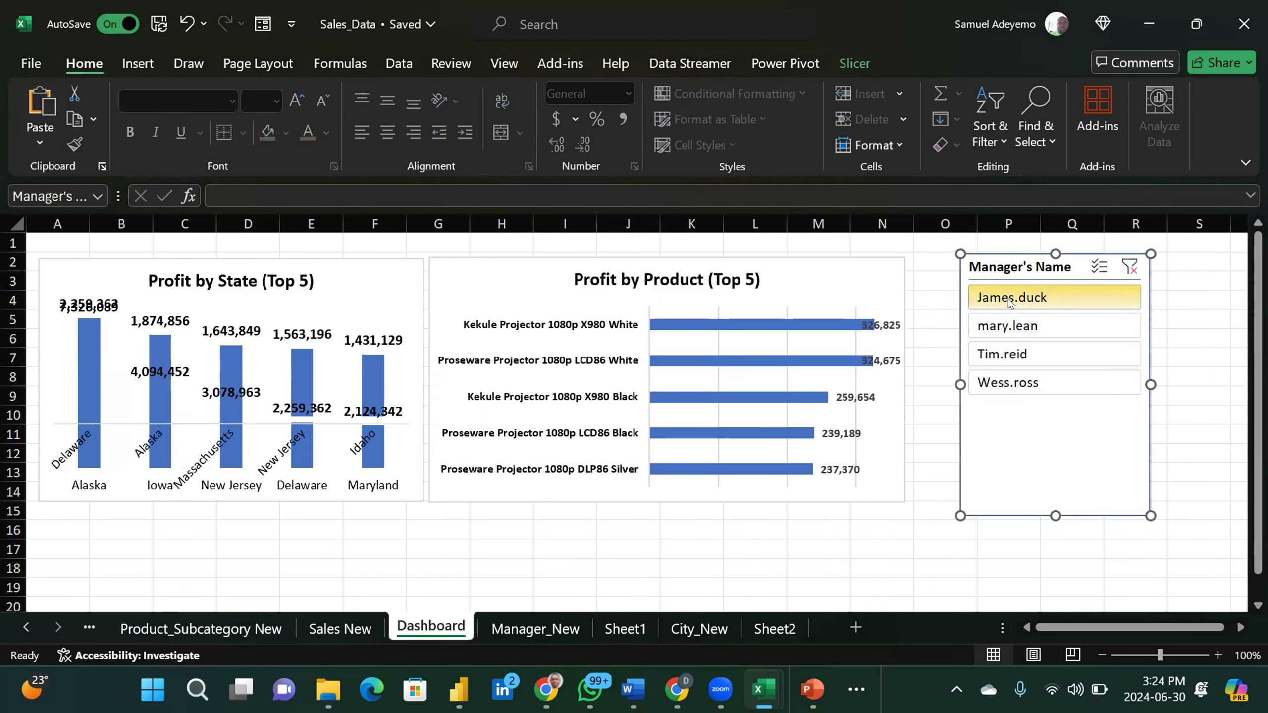
click(1024, 324)
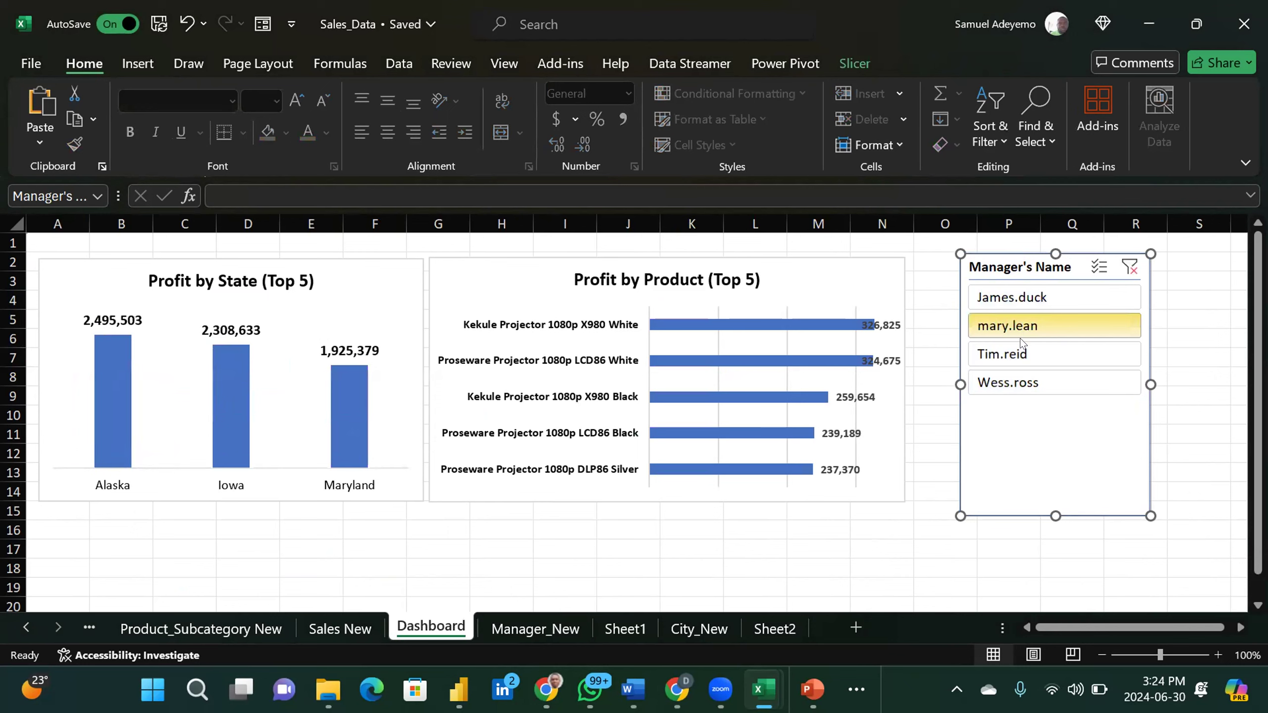
click(1022, 356)
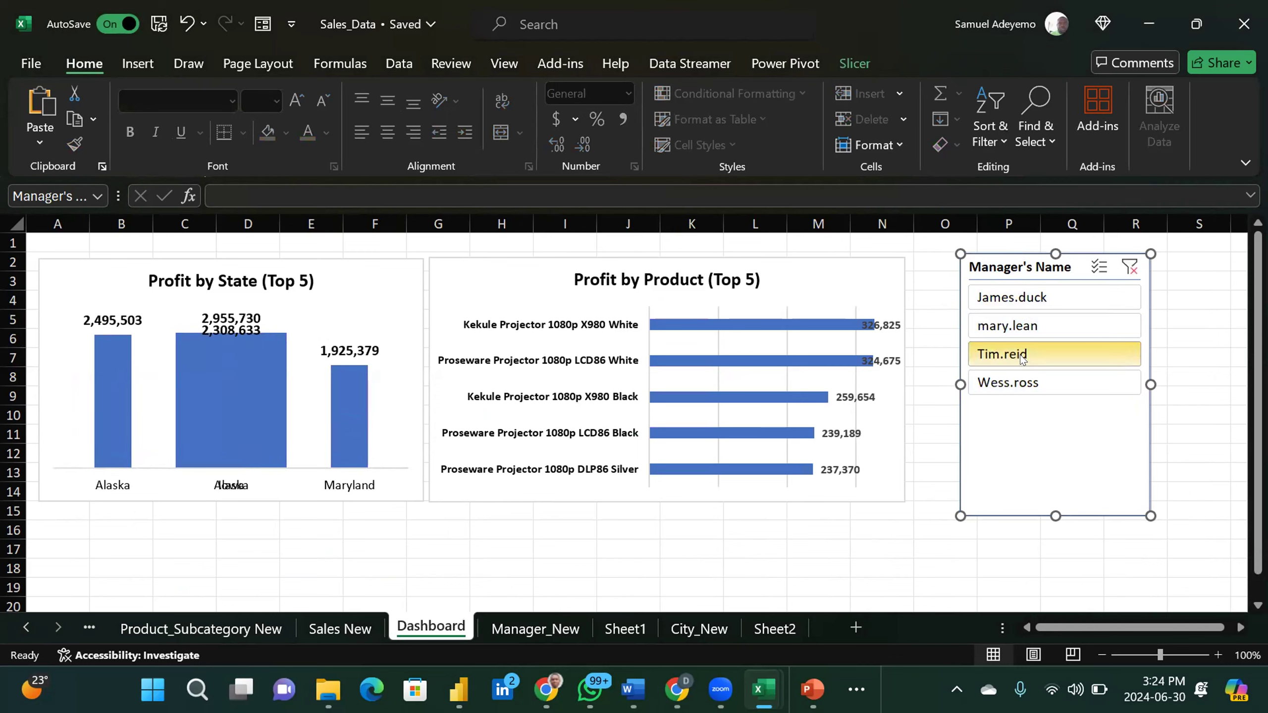
click(1029, 384)
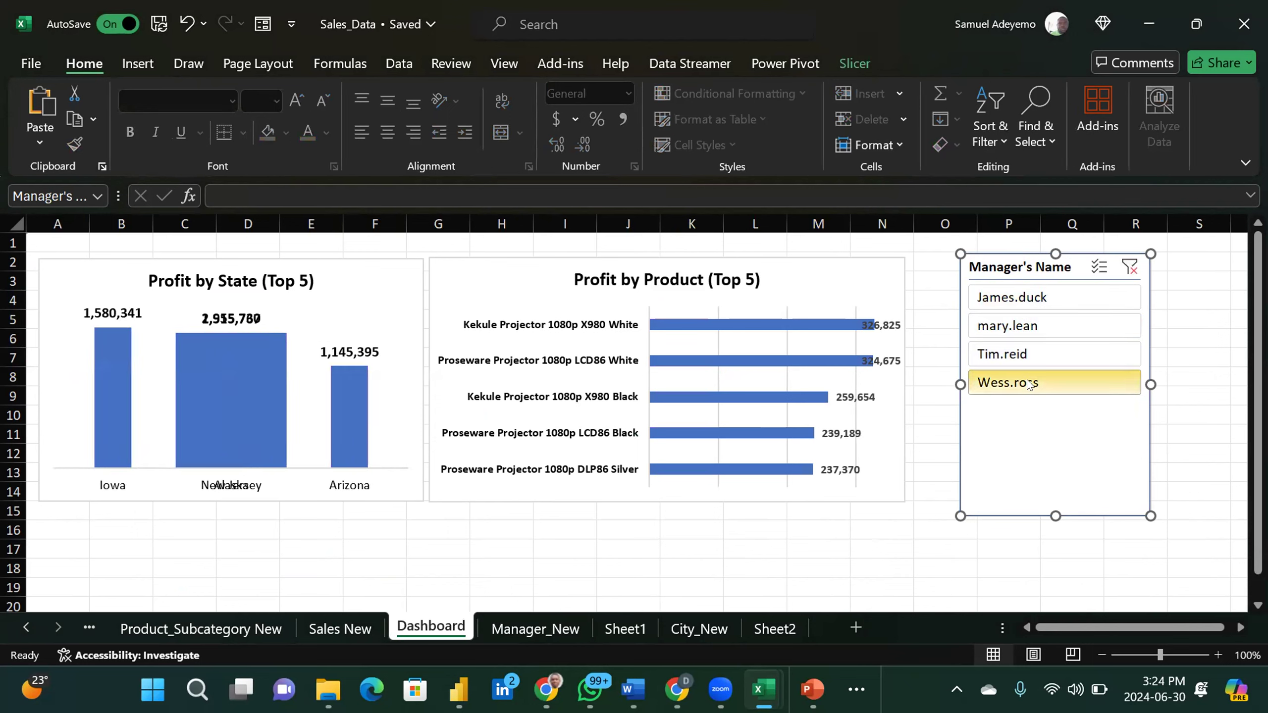
click(1028, 296)
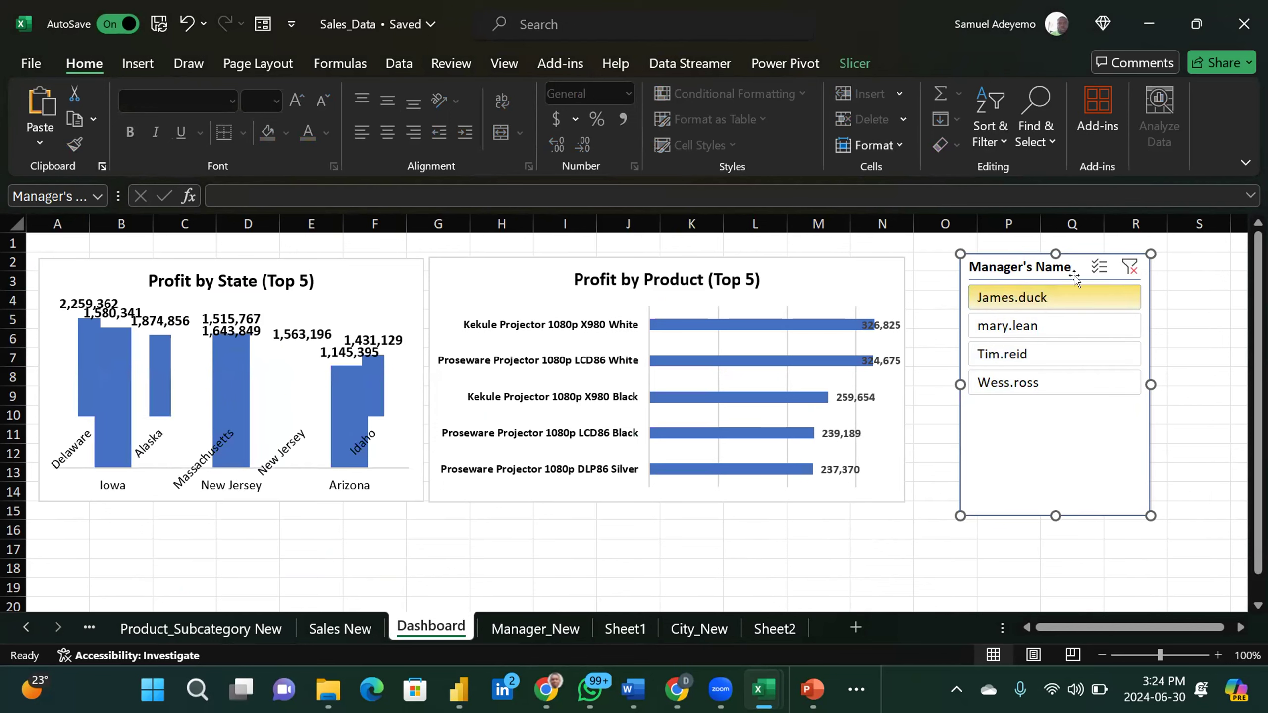
Step: Connect the Manager's Name slicer to PivotTable1, PivotTable2, PivotTable3, PivotTable4, PivotTable6 and PivotTable9 on Sheet1 through its report connections
right_click(1133, 266)
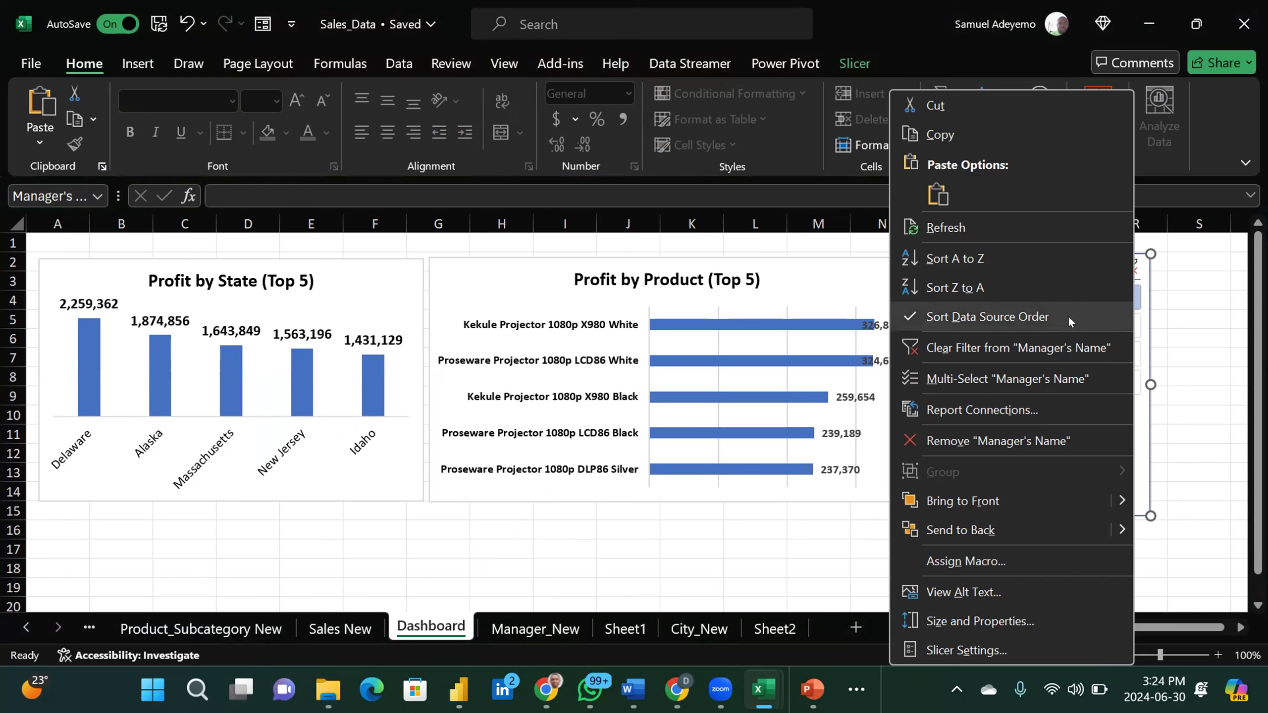
click(1009, 407)
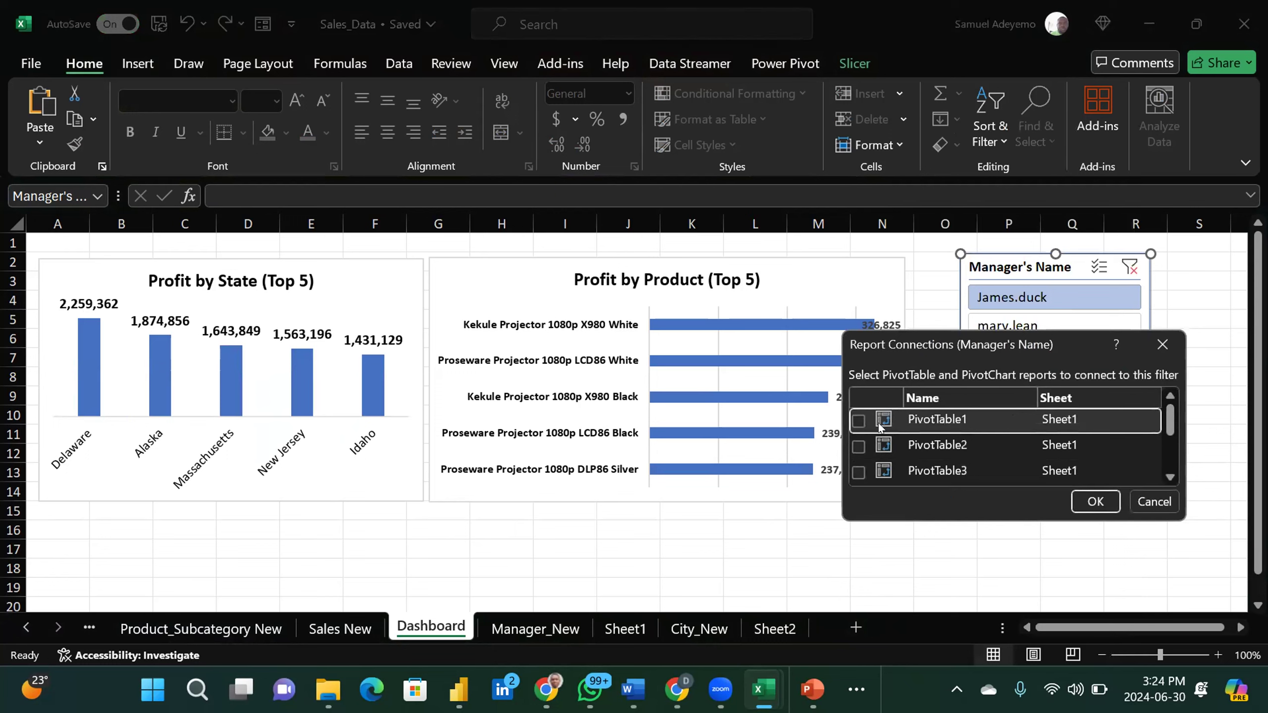
click(858, 421)
click(859, 447)
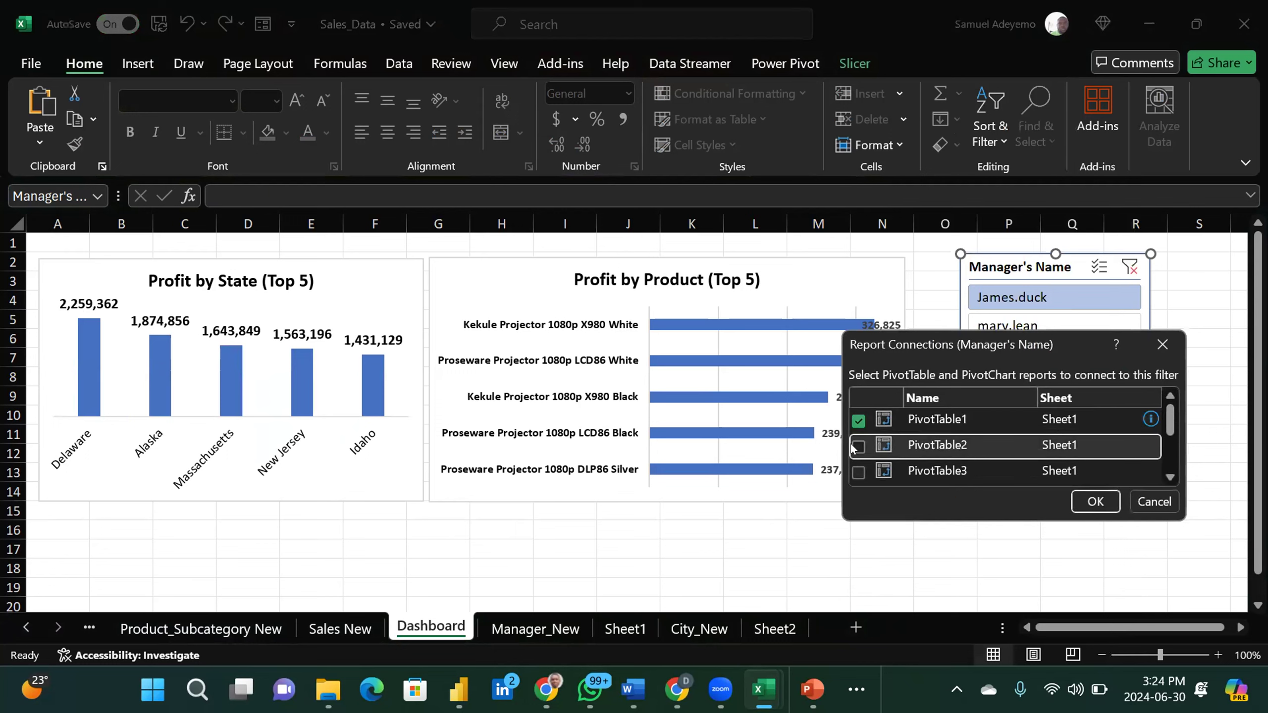
click(858, 472)
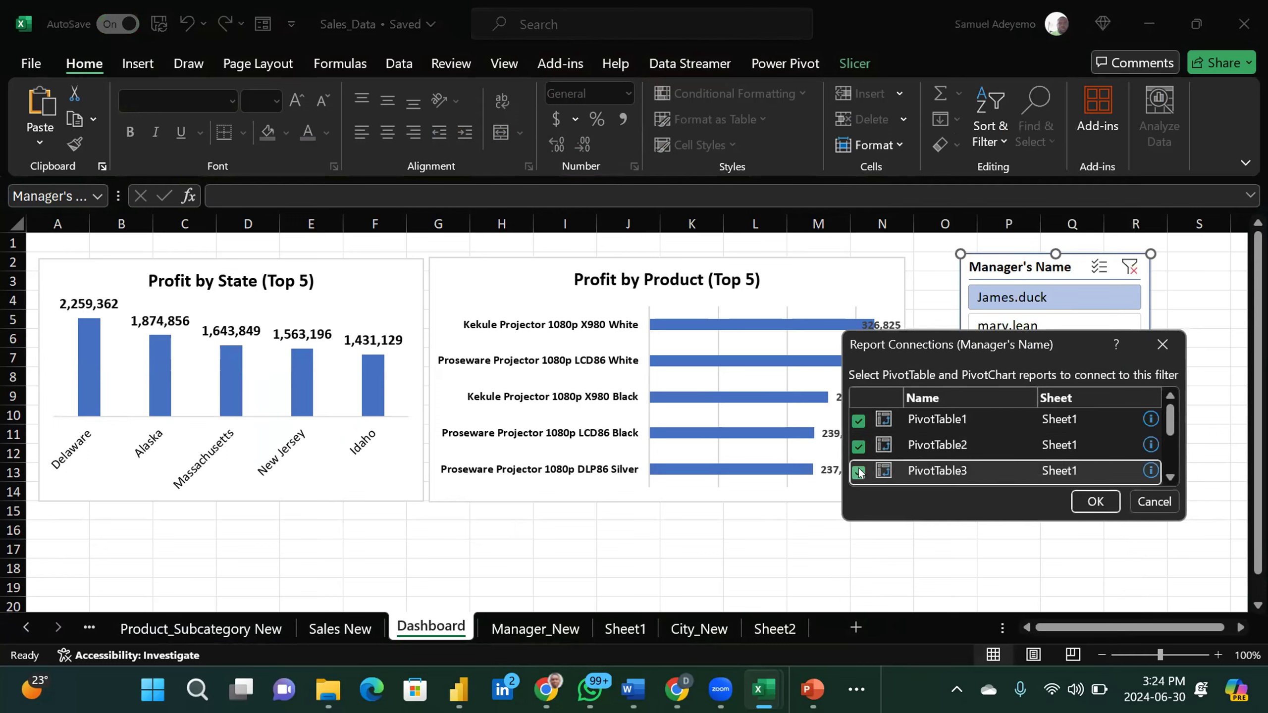
click(1168, 478)
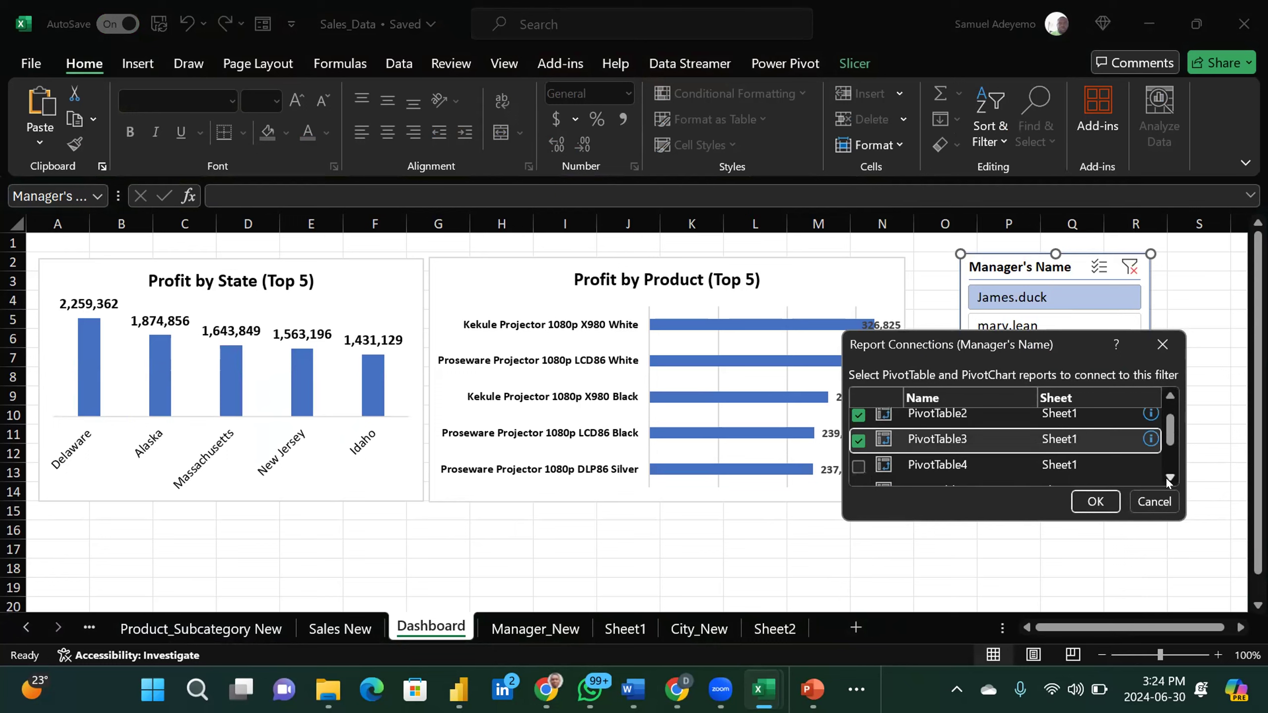
click(859, 467)
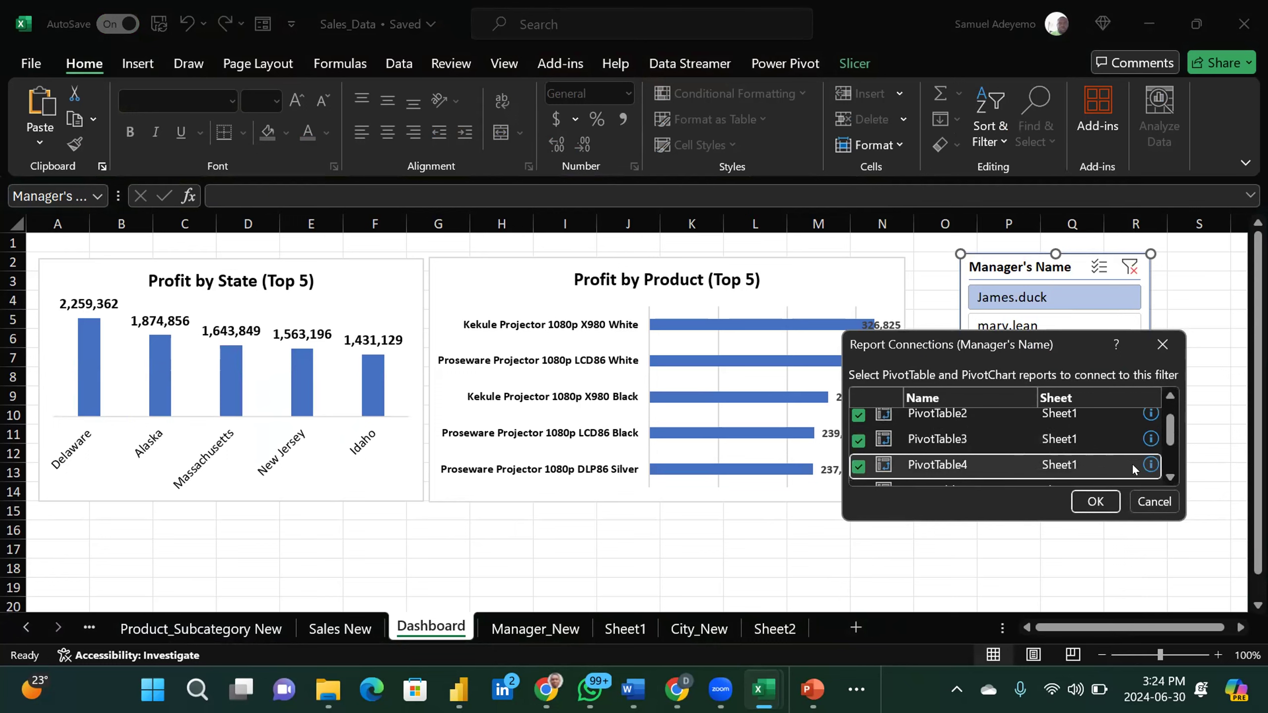
click(1169, 478)
click(859, 459)
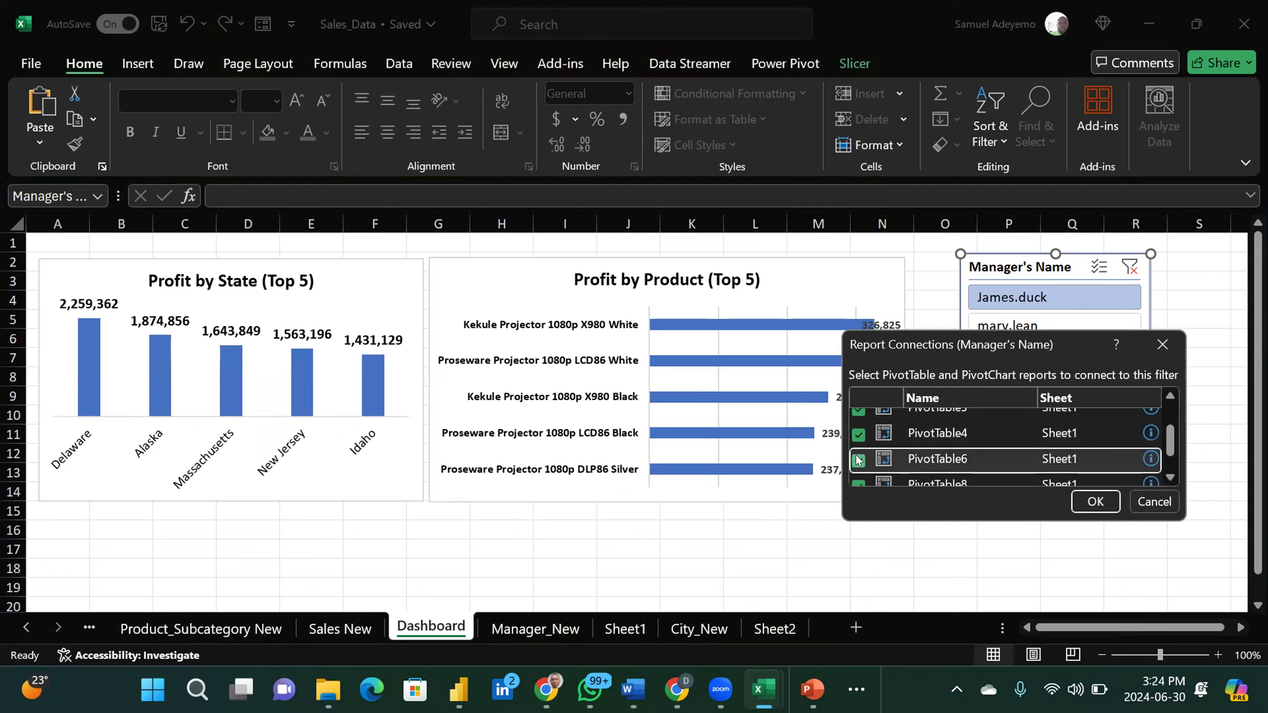
click(1170, 477)
click(1172, 475)
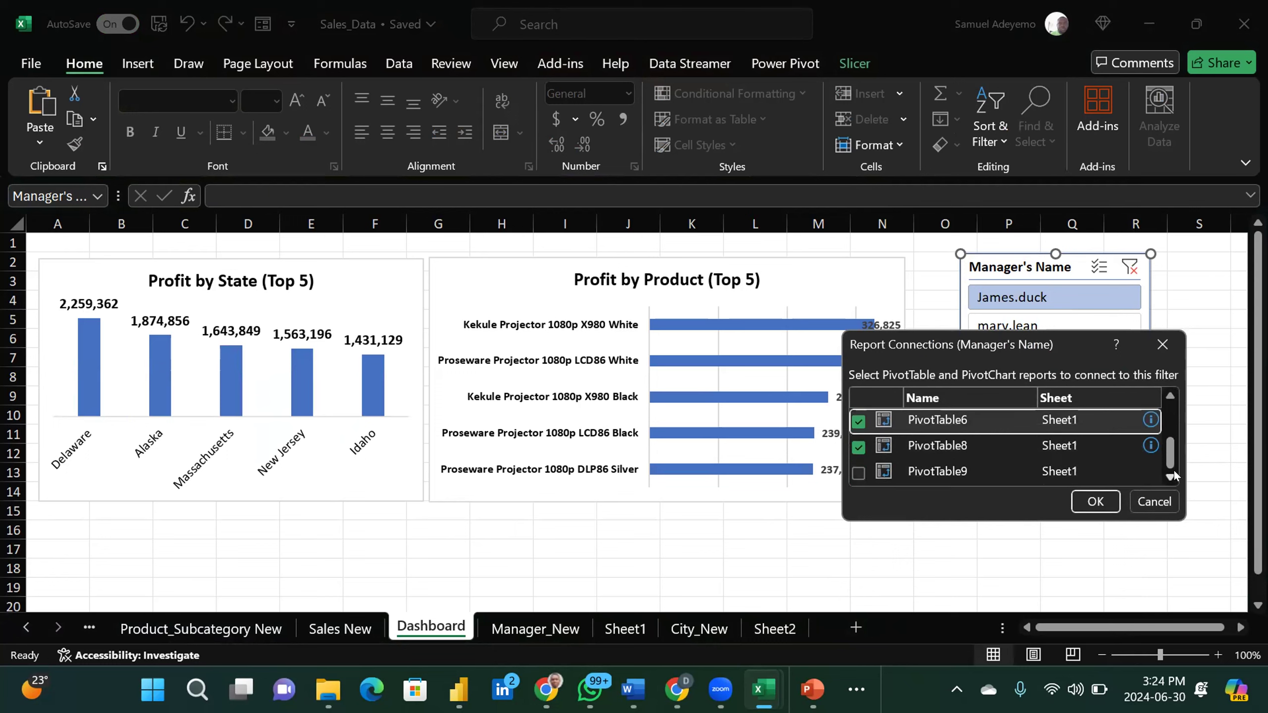
click(859, 473)
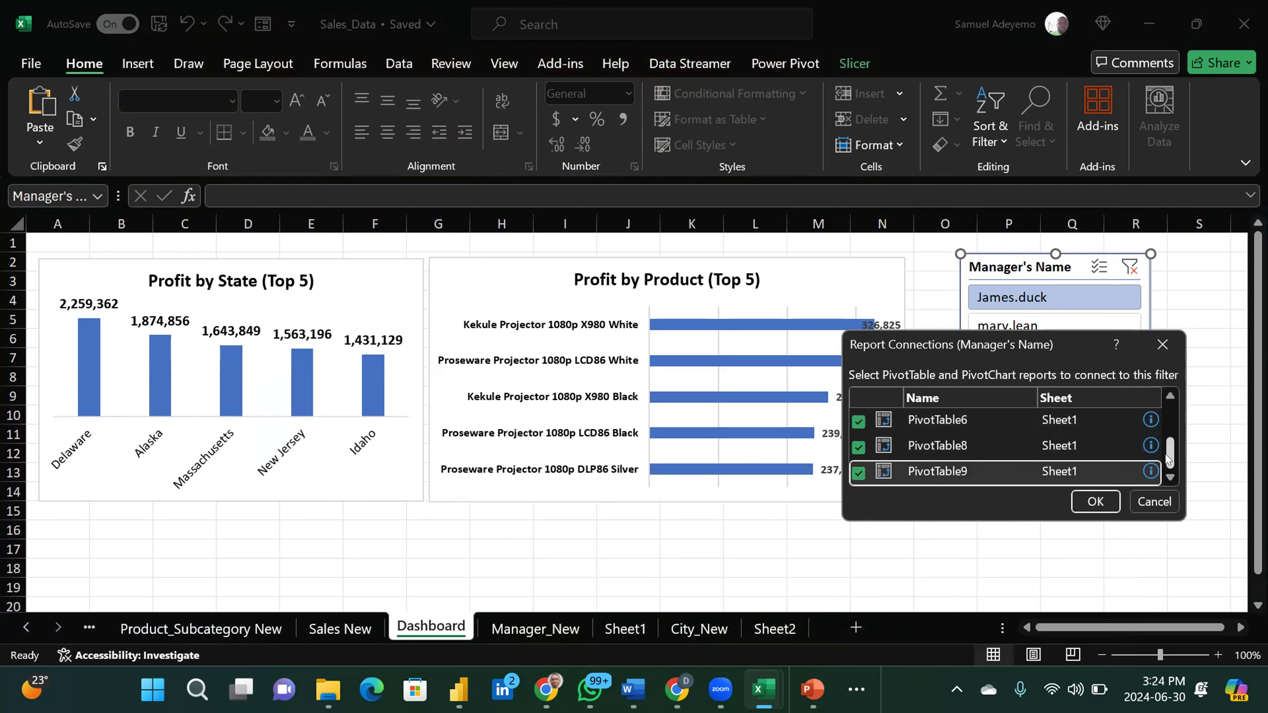
mouse_move(1171, 457)
mouse_down()
mouse_move(1173, 421)
mouse_move(1178, 470)
mouse_up()
click(1098, 501)
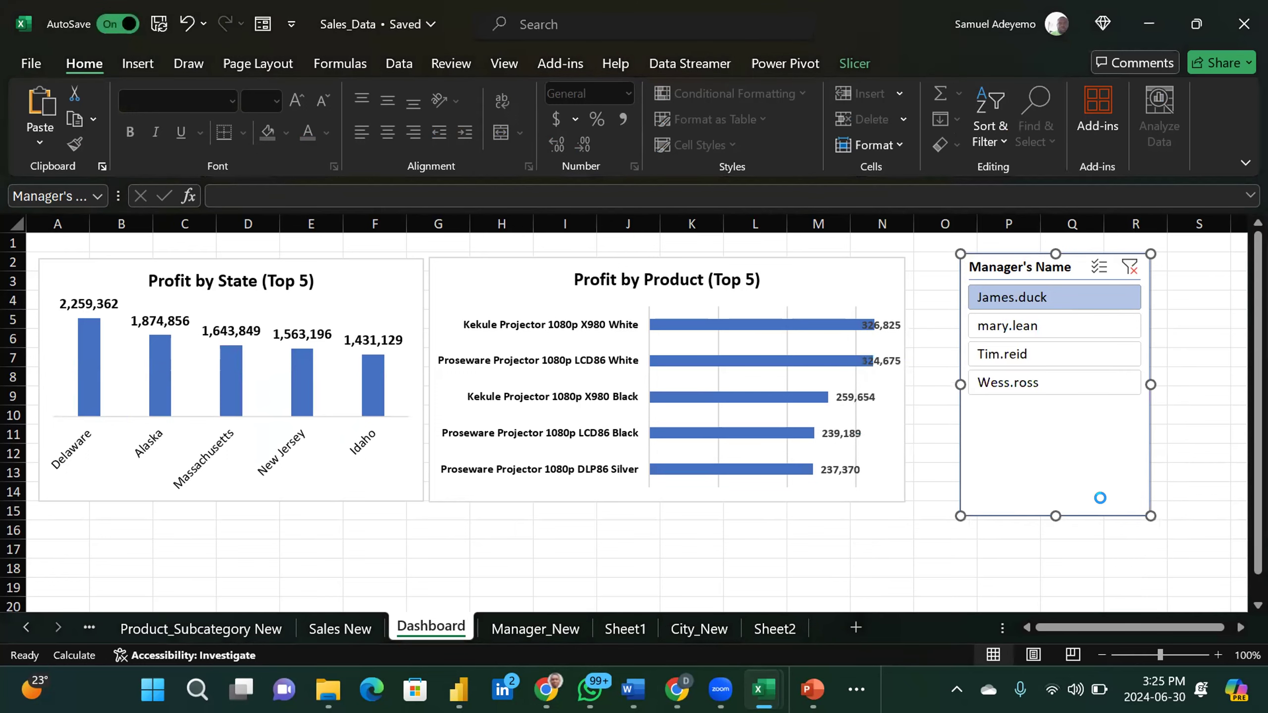
Step: Test the connected slicer on both Dashboard charts by filtering through the managers repeatedly, finishing on the last manager listed
click(1037, 330)
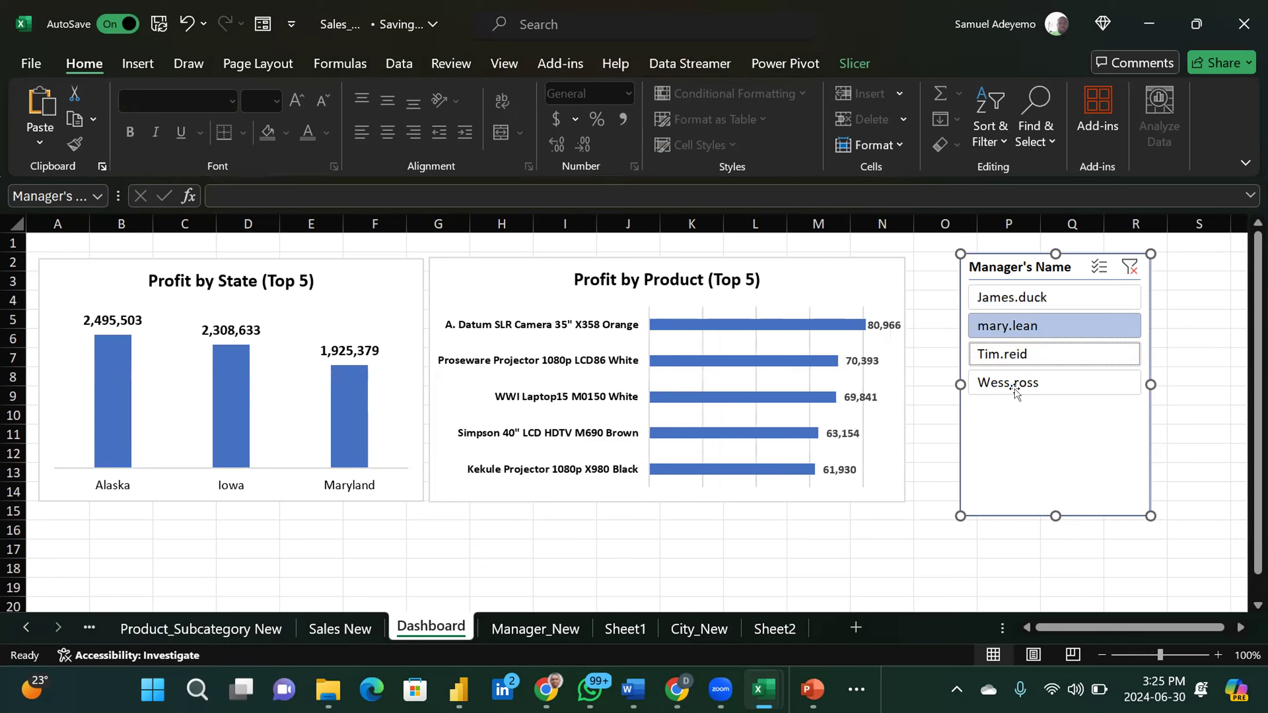
click(1029, 384)
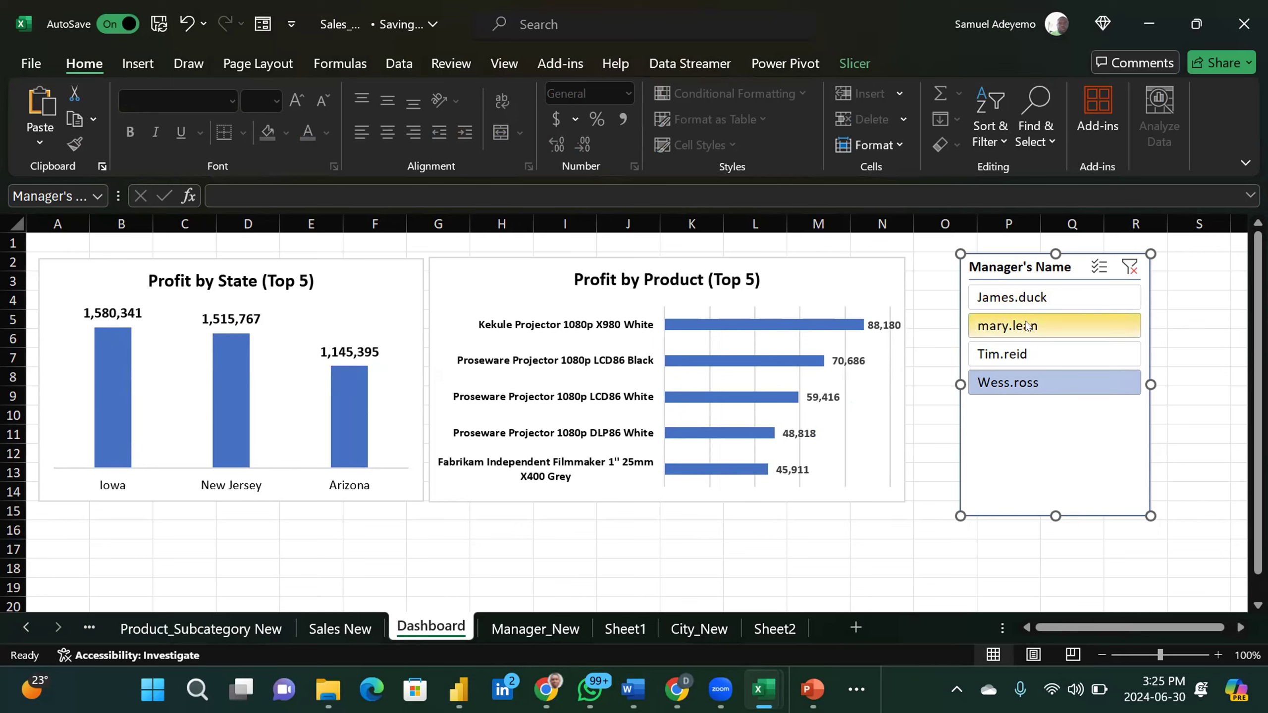
click(999, 297)
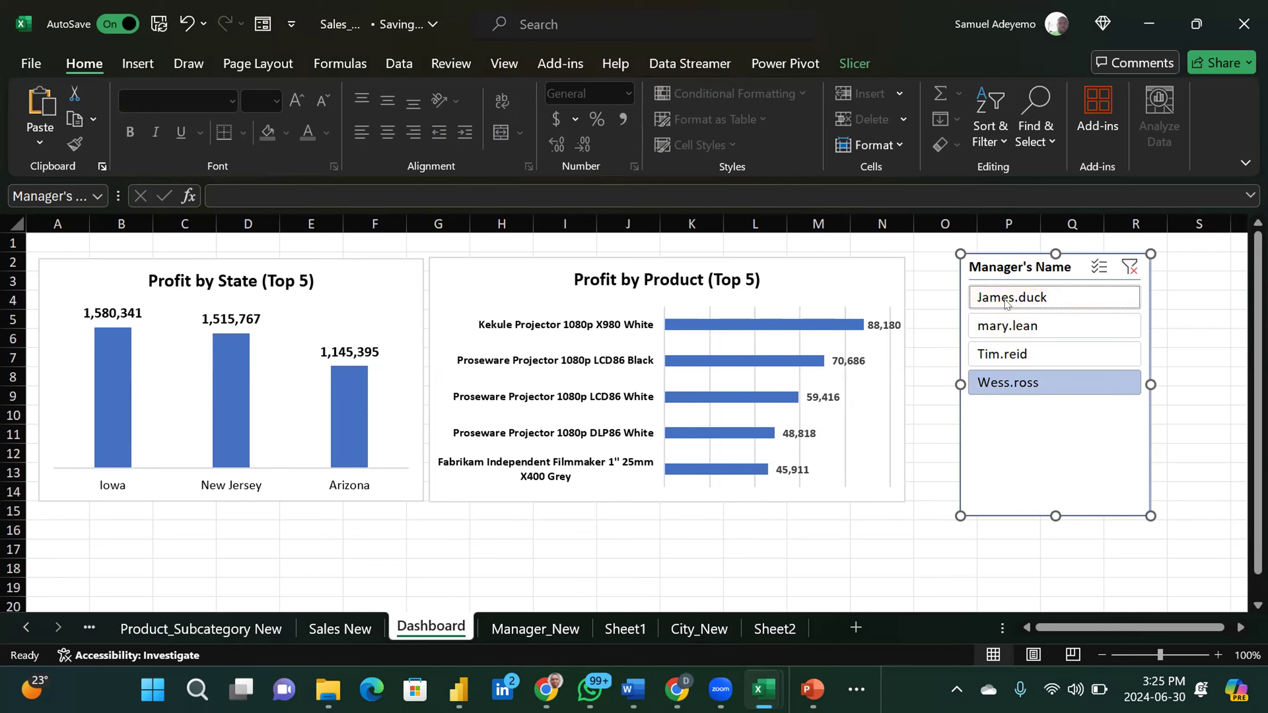
click(1006, 301)
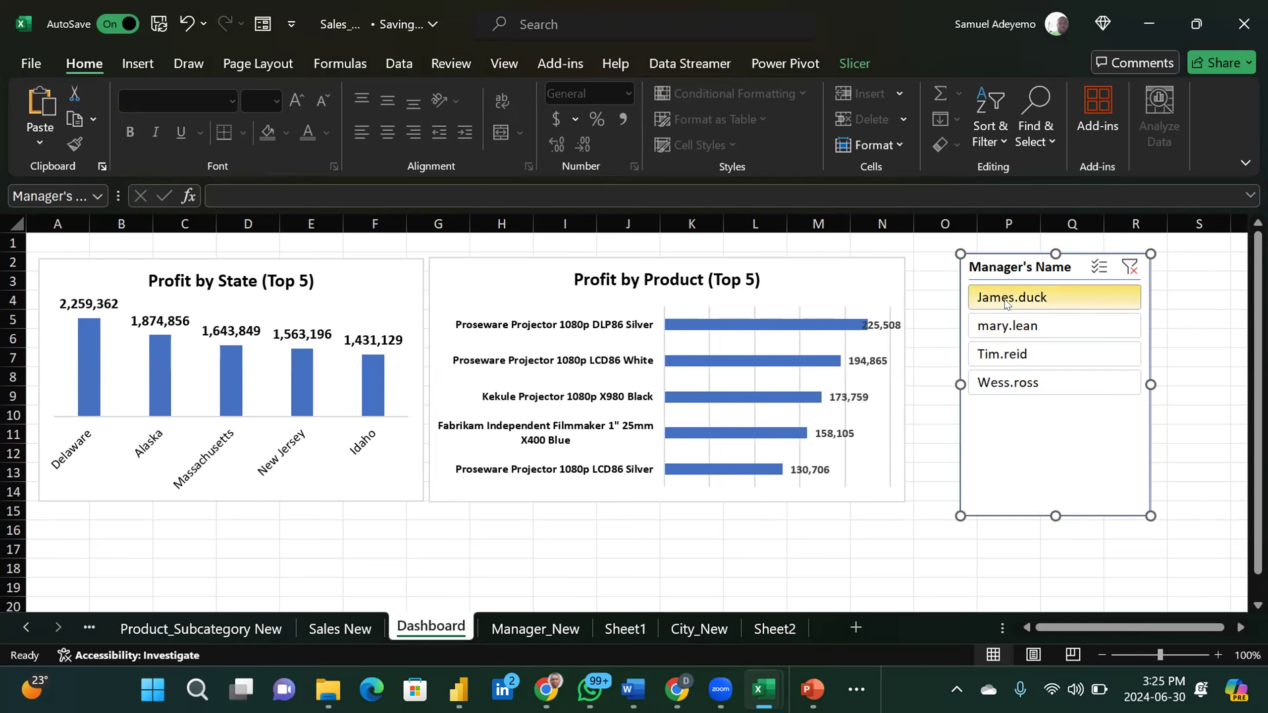
click(1052, 323)
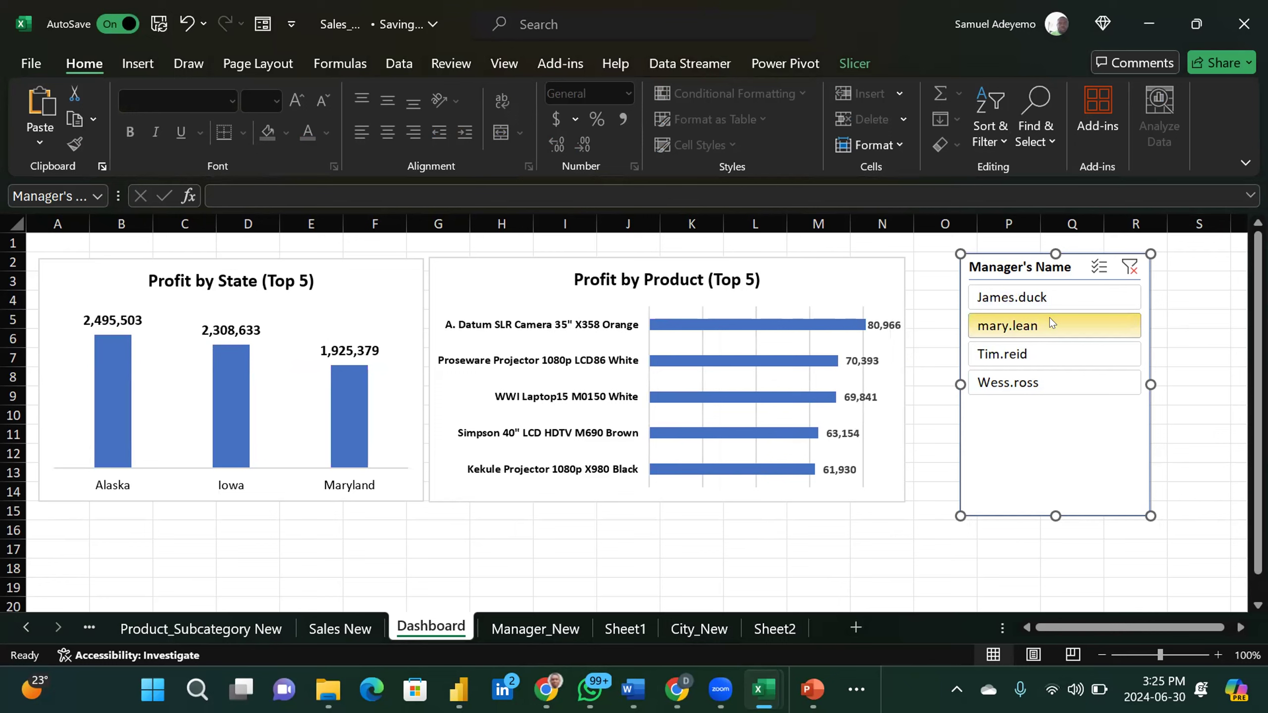
click(1006, 354)
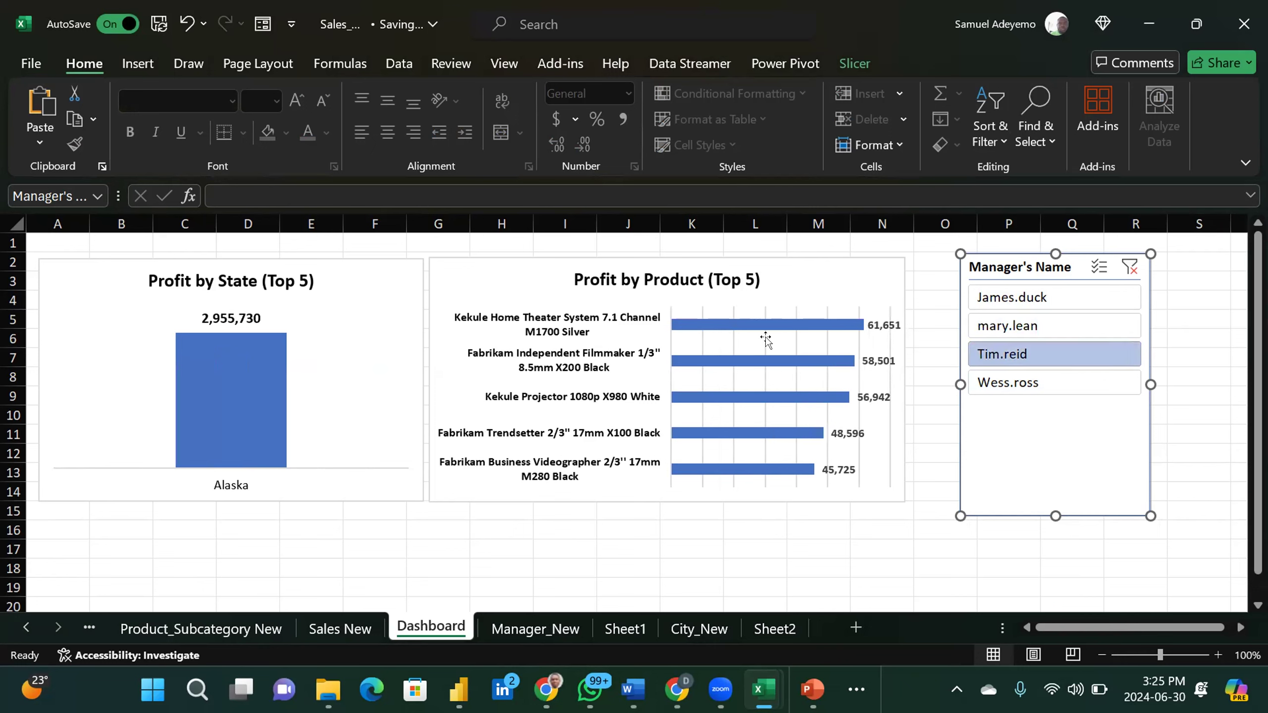
click(1036, 375)
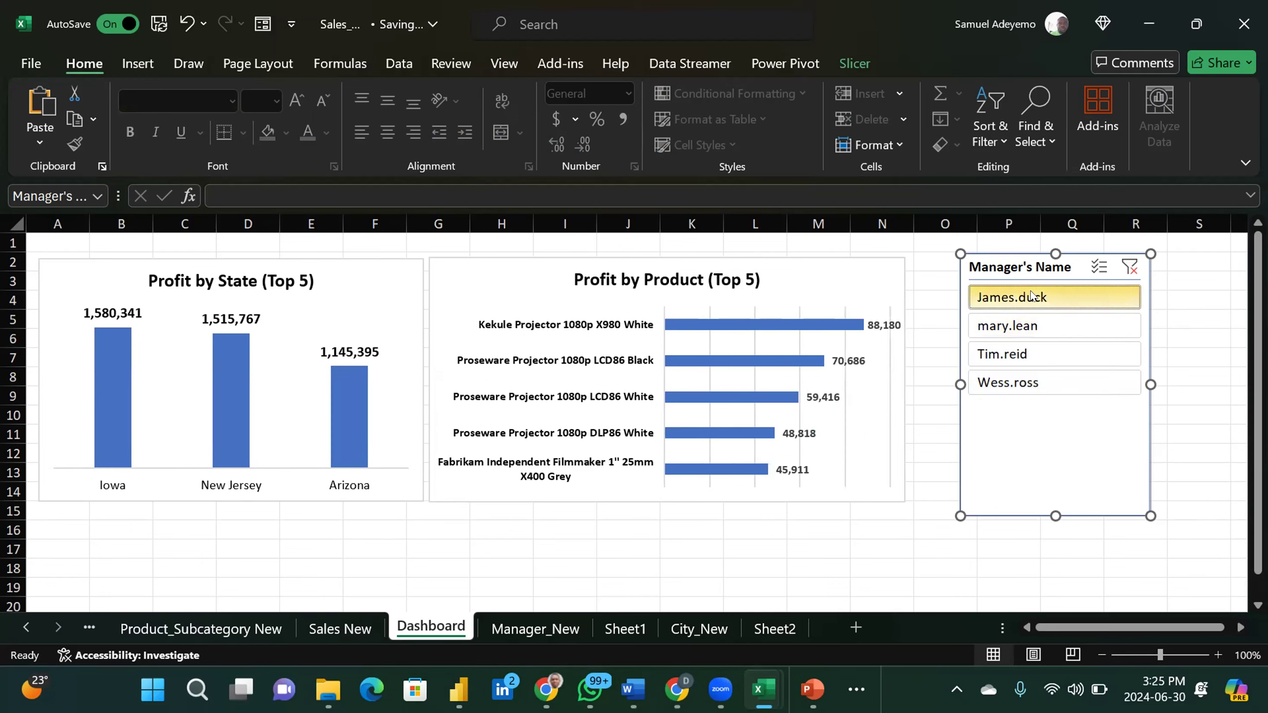
click(1056, 300)
click(1039, 323)
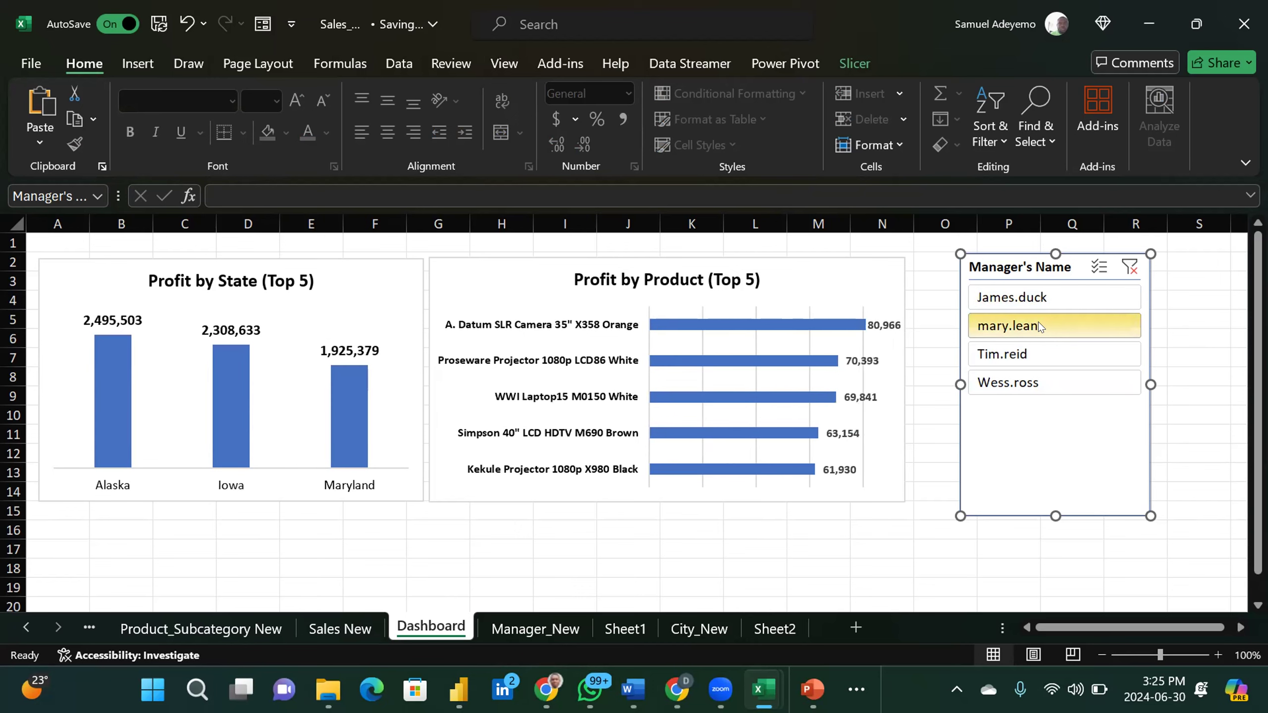
click(1013, 352)
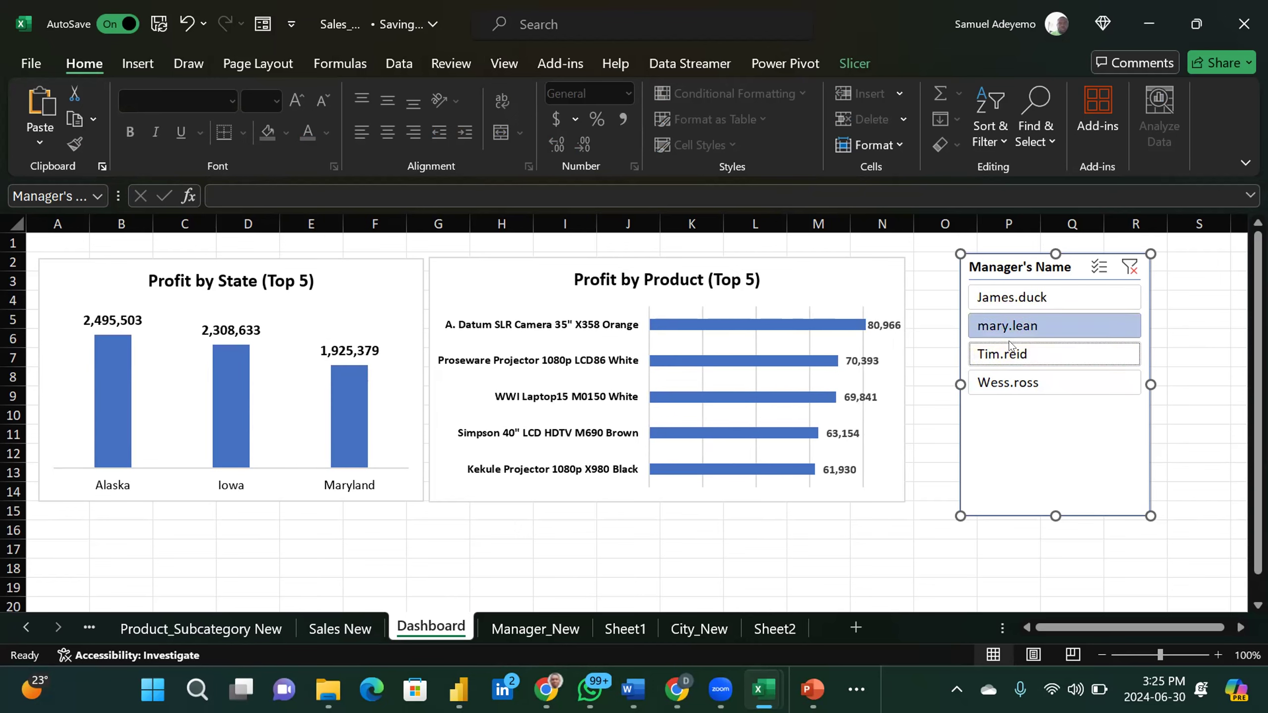
click(1027, 376)
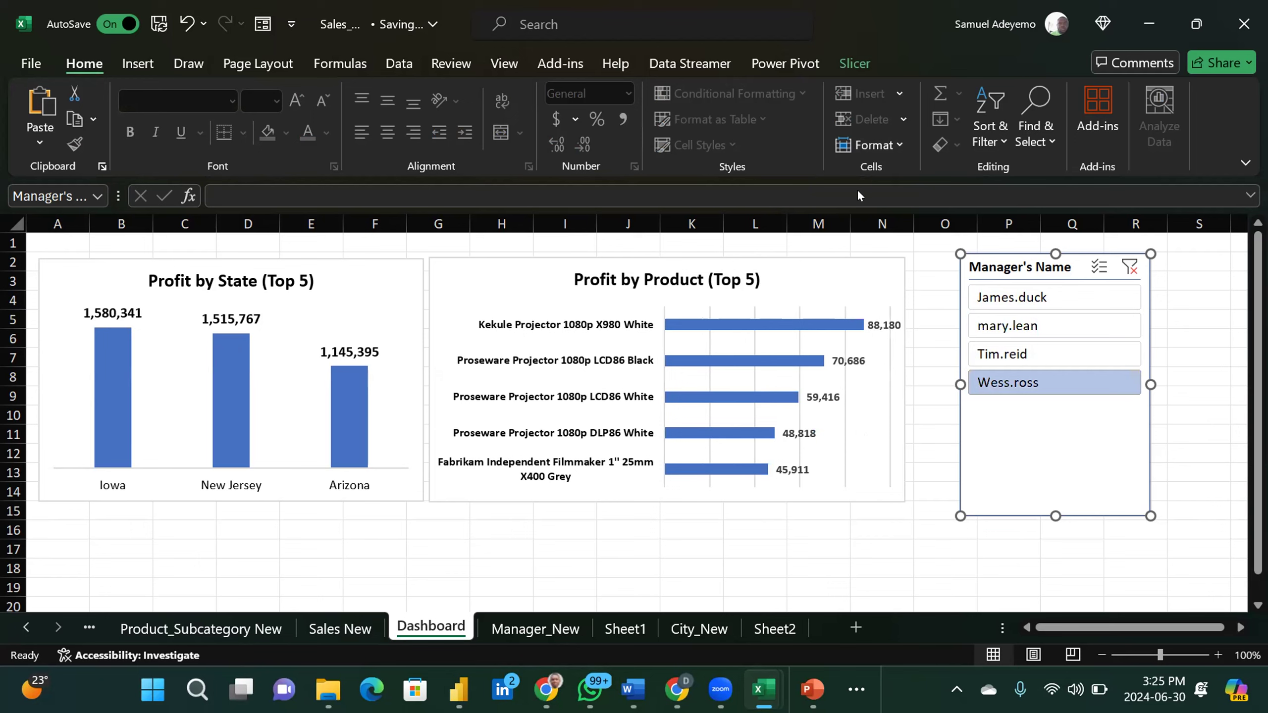
click(131, 67)
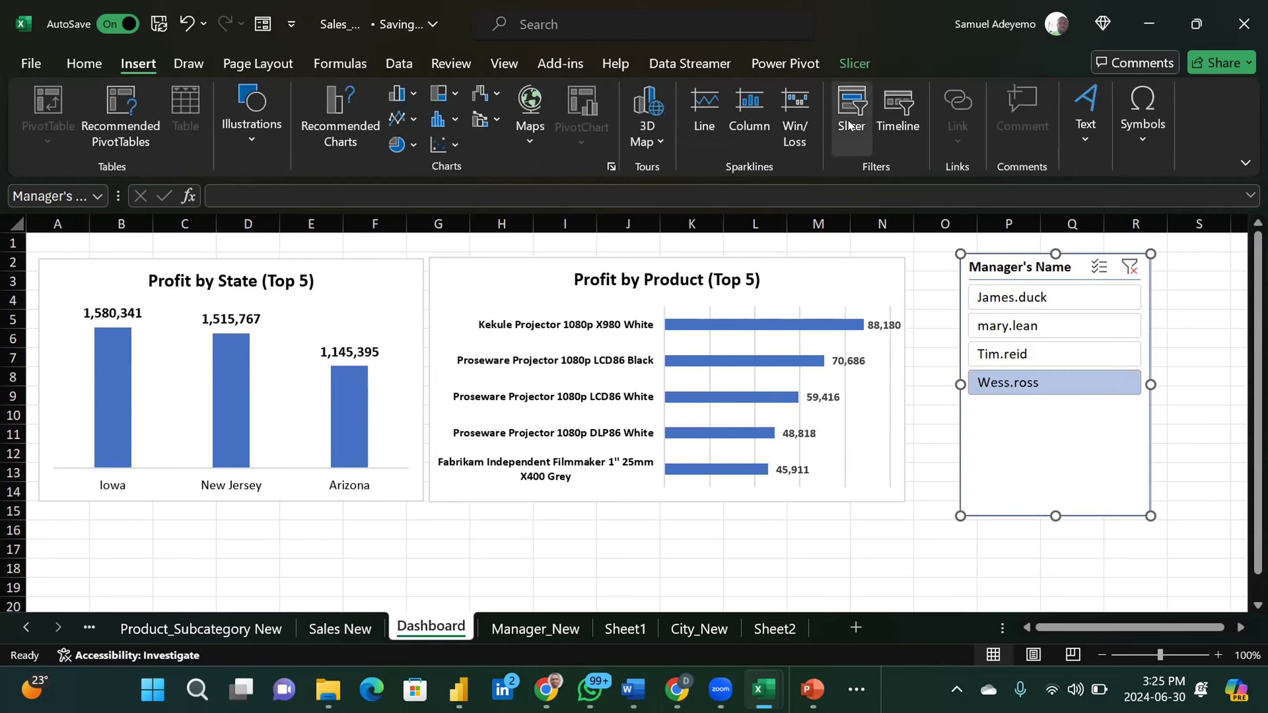
click(901, 127)
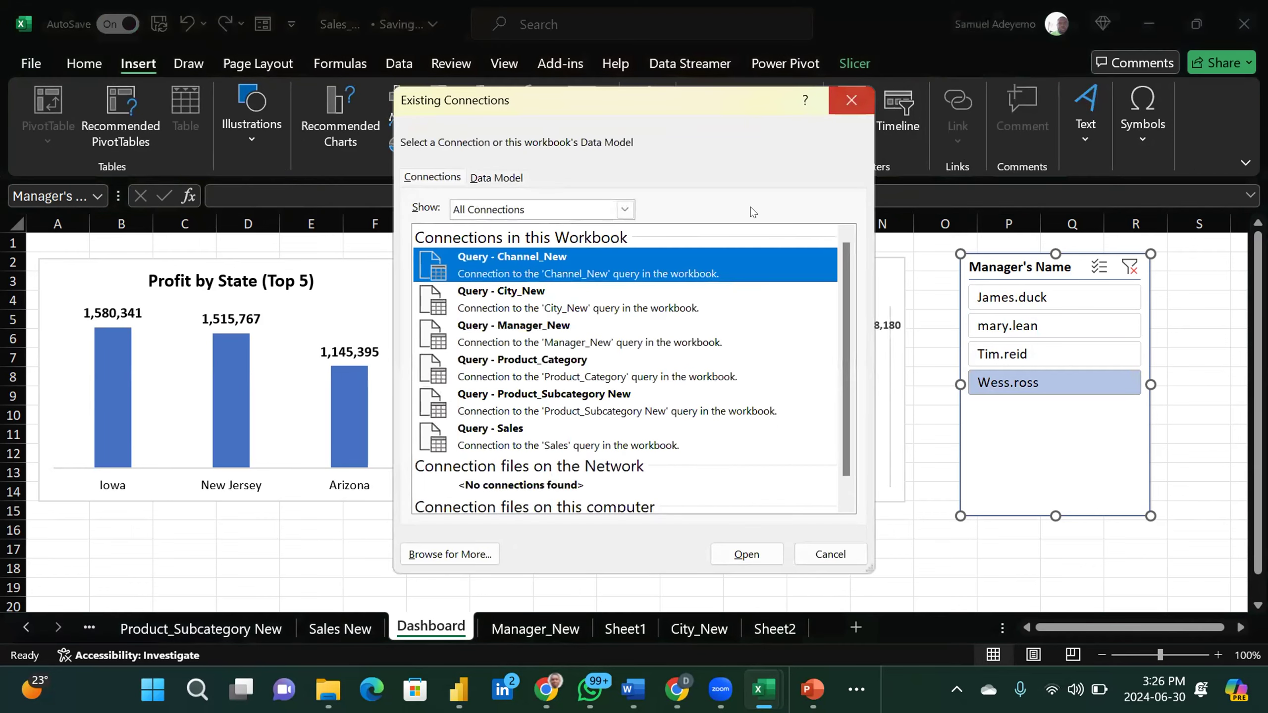
key(Escape)
Step: On Sheet1, move the Manager's Name slicer clear of the PivotTables and insert an Order Date slicer from Sales_1 for the manager profit PivotTable
click(644, 630)
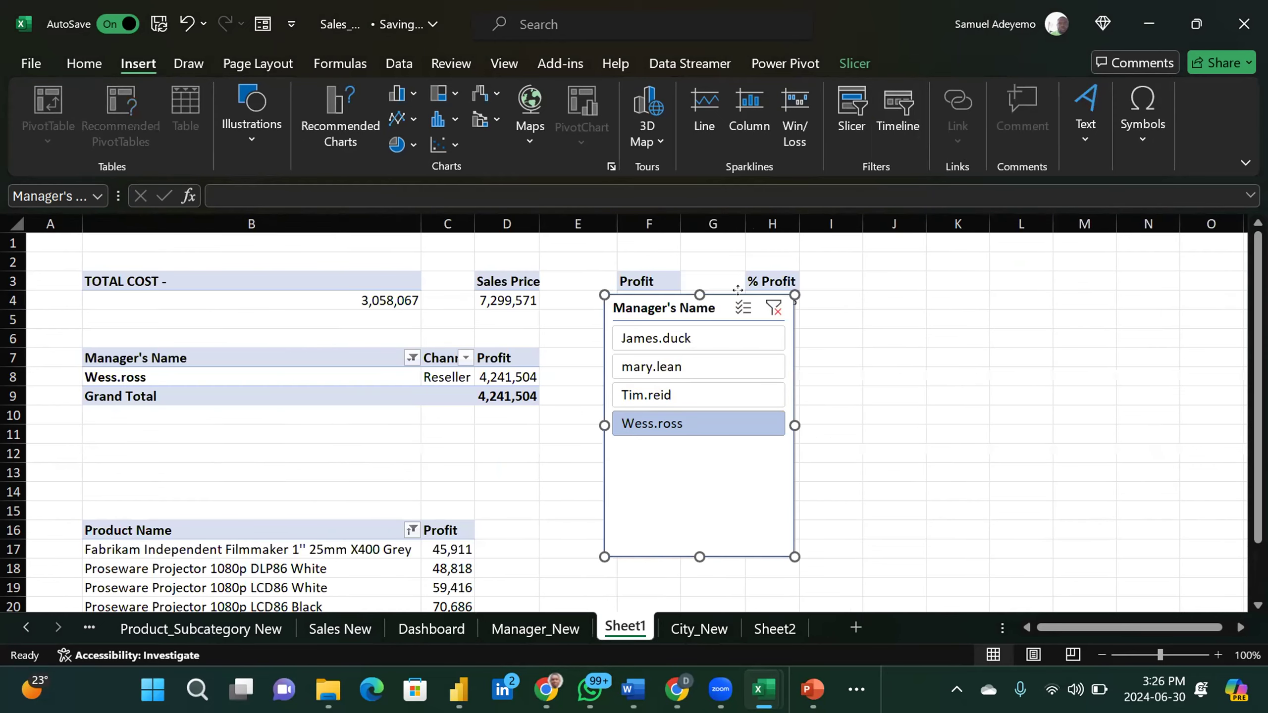
drag(738, 289, 998, 273)
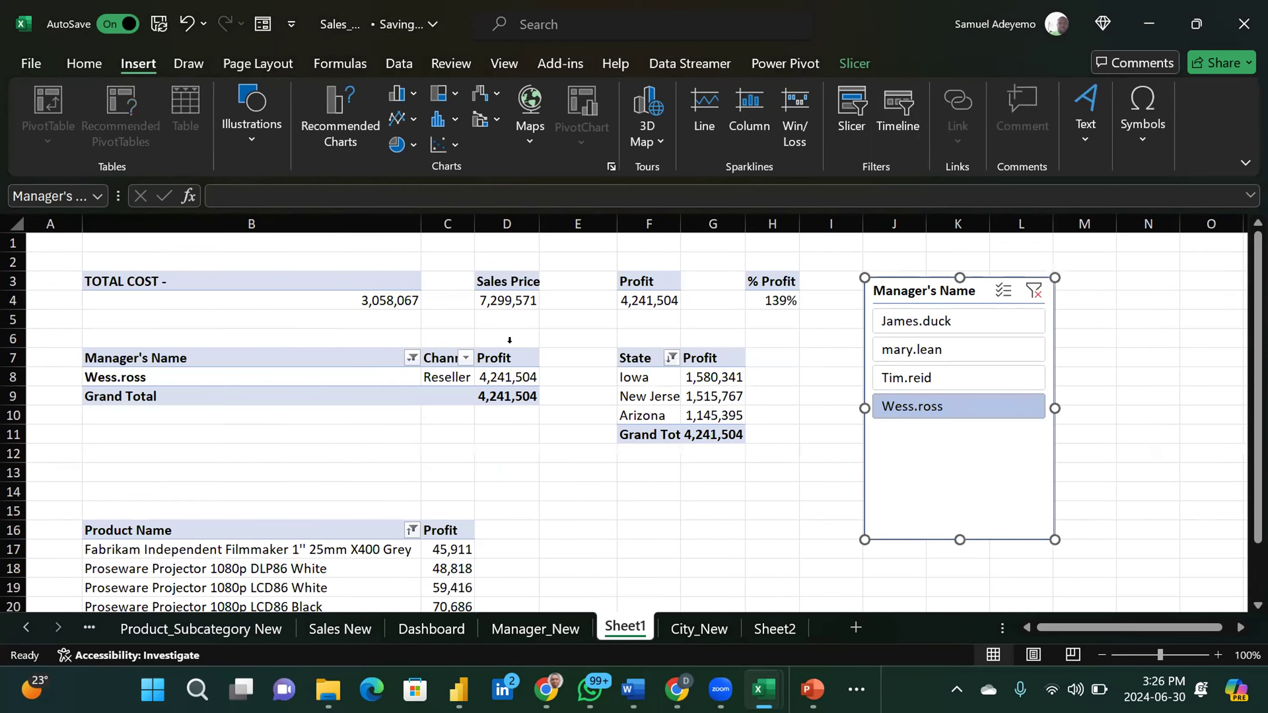
click(336, 359)
click(327, 355)
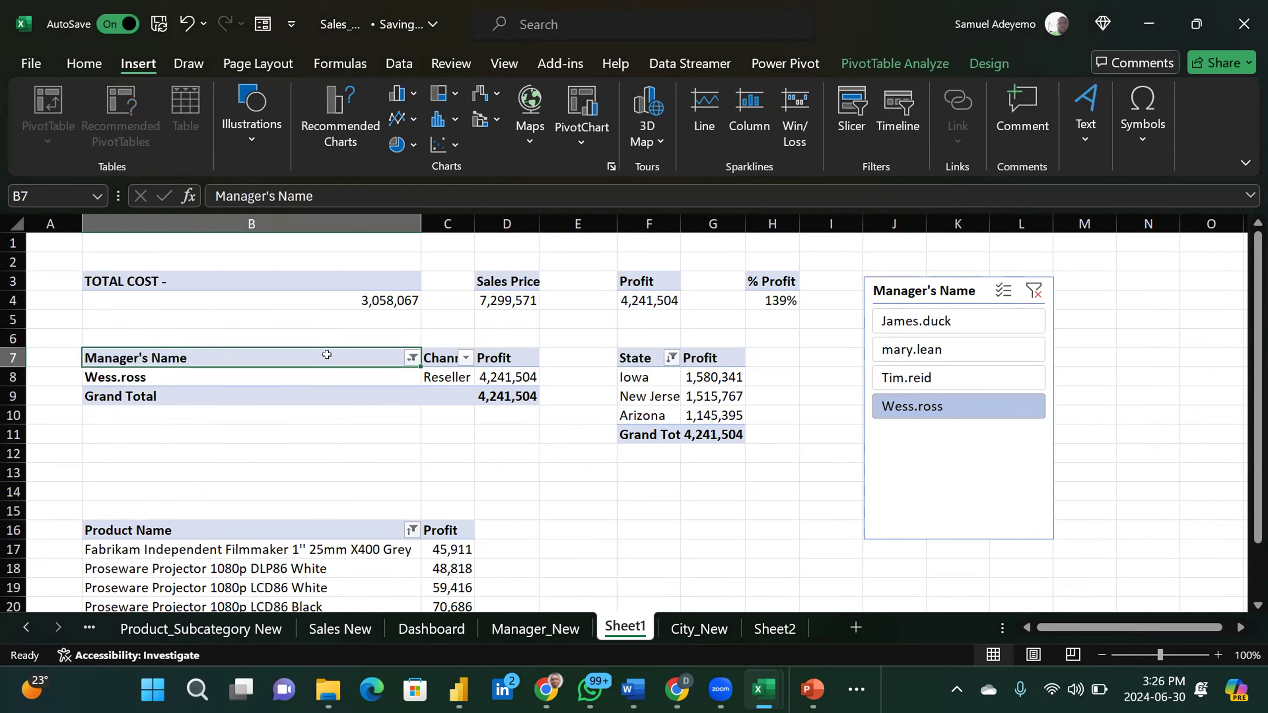
click(847, 121)
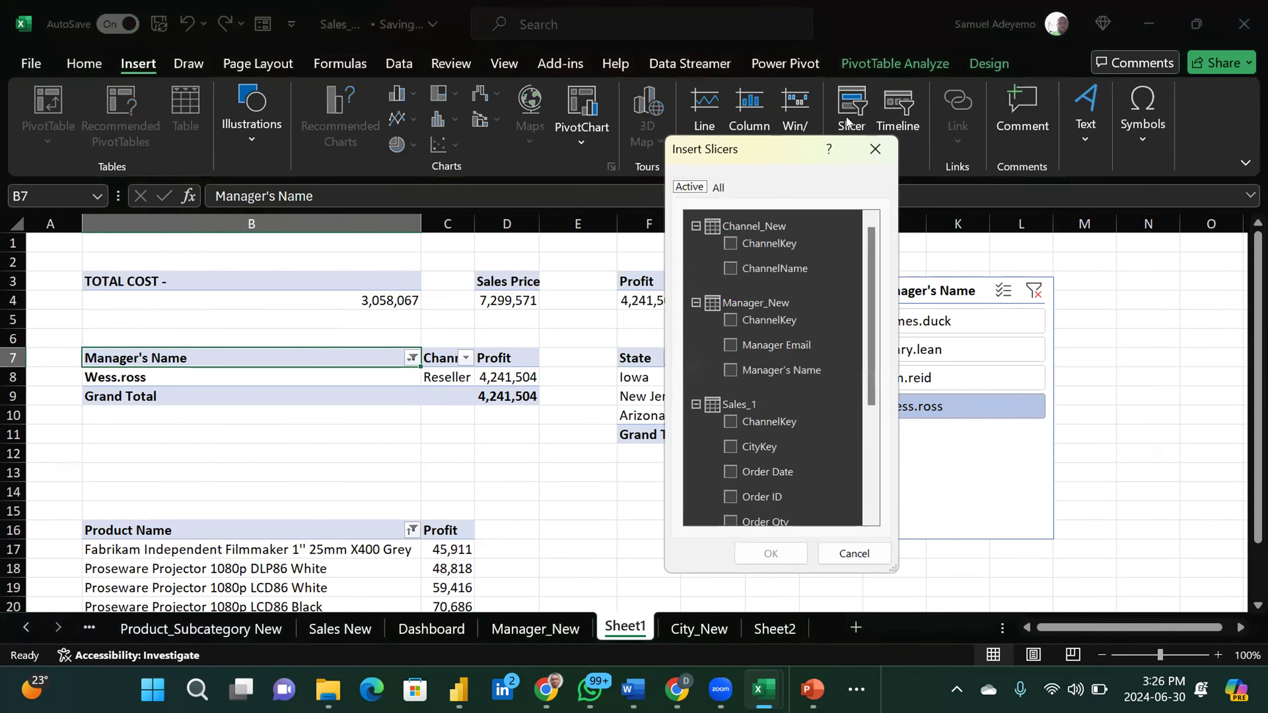
drag(869, 281, 881, 408)
scroll(732, 329, up, 1)
click(729, 302)
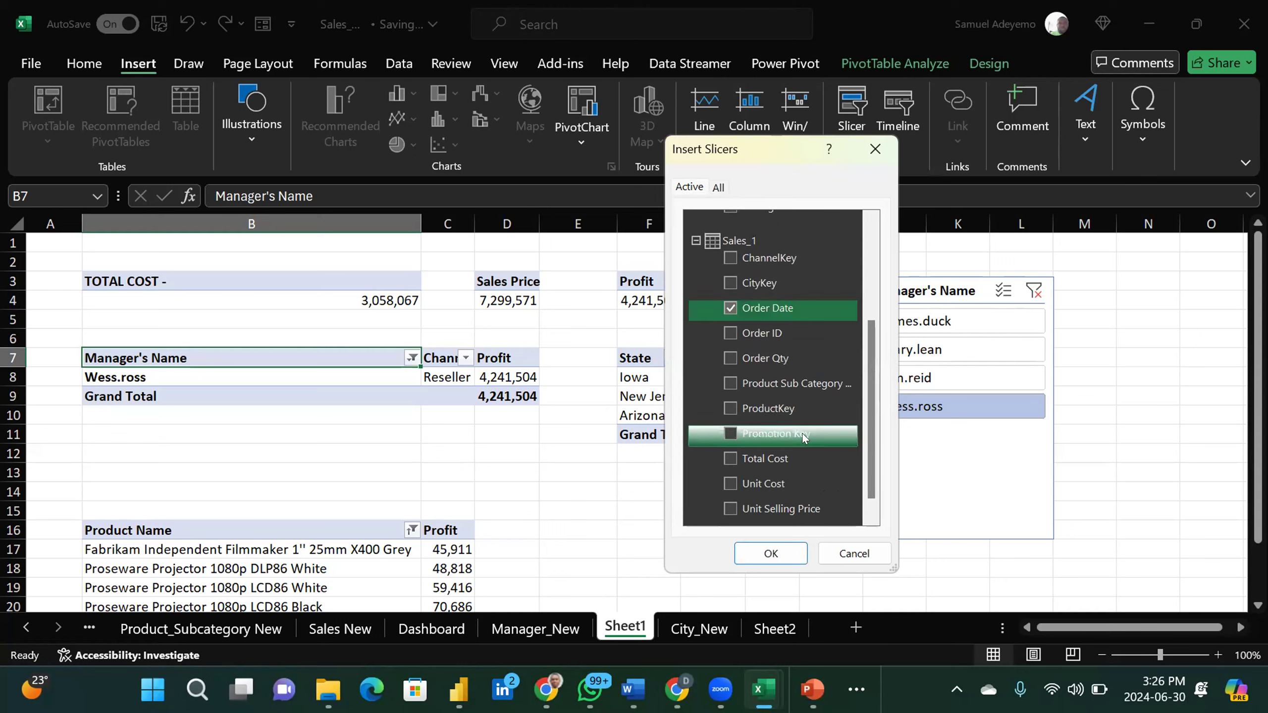
drag(869, 483, 868, 508)
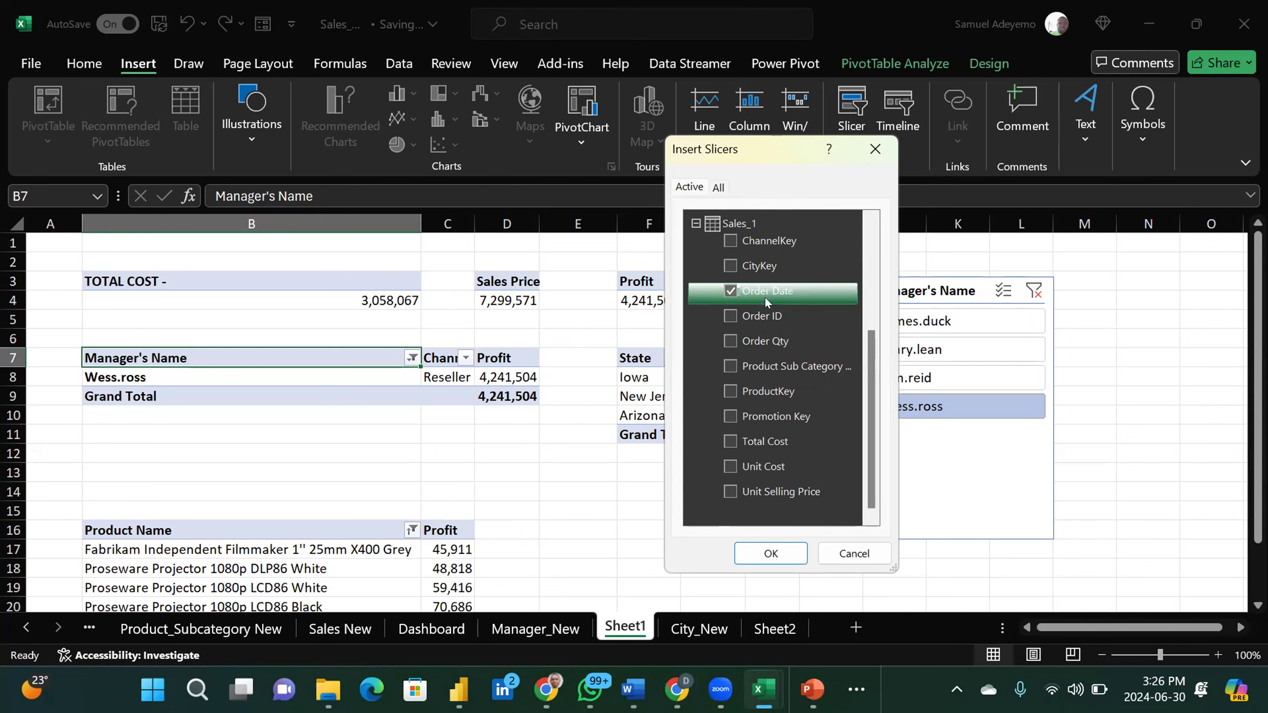
click(764, 549)
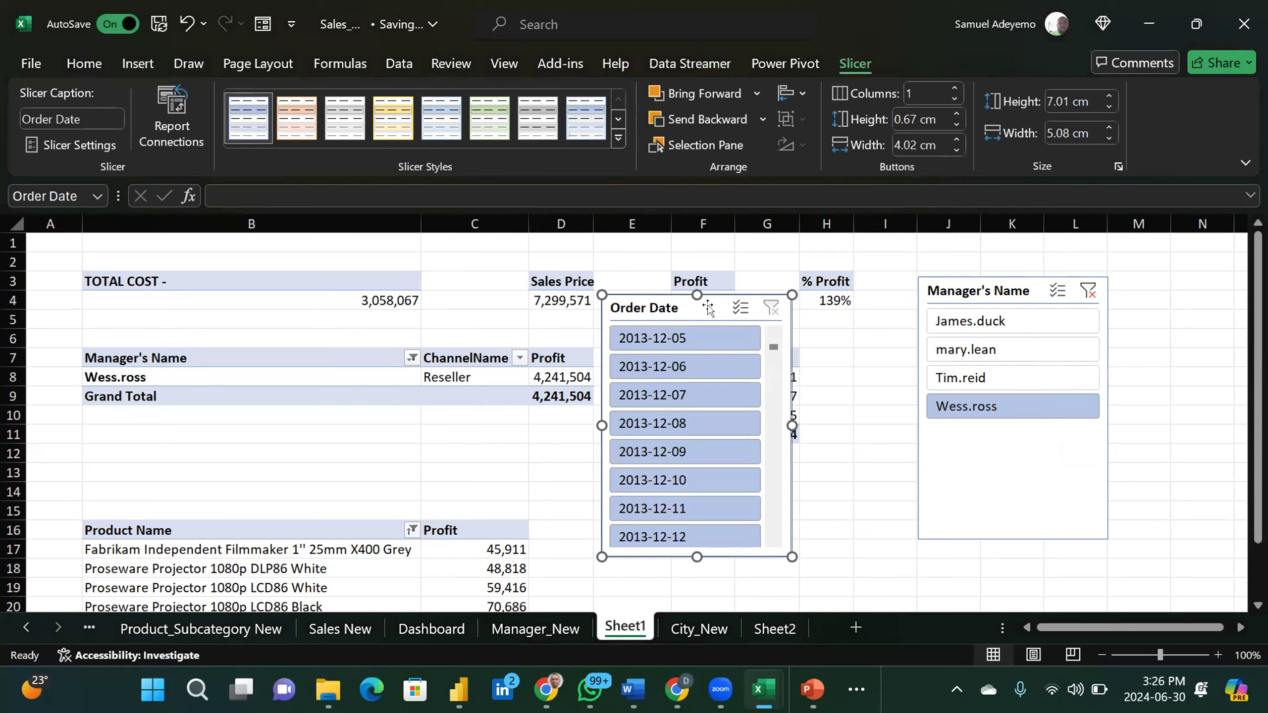
Step: Enlarge the Order Date slicer to about 8 cm high and 7.8 cm wide, with multi-select on, and place it over columns D to G
drag(737, 304, 779, 294)
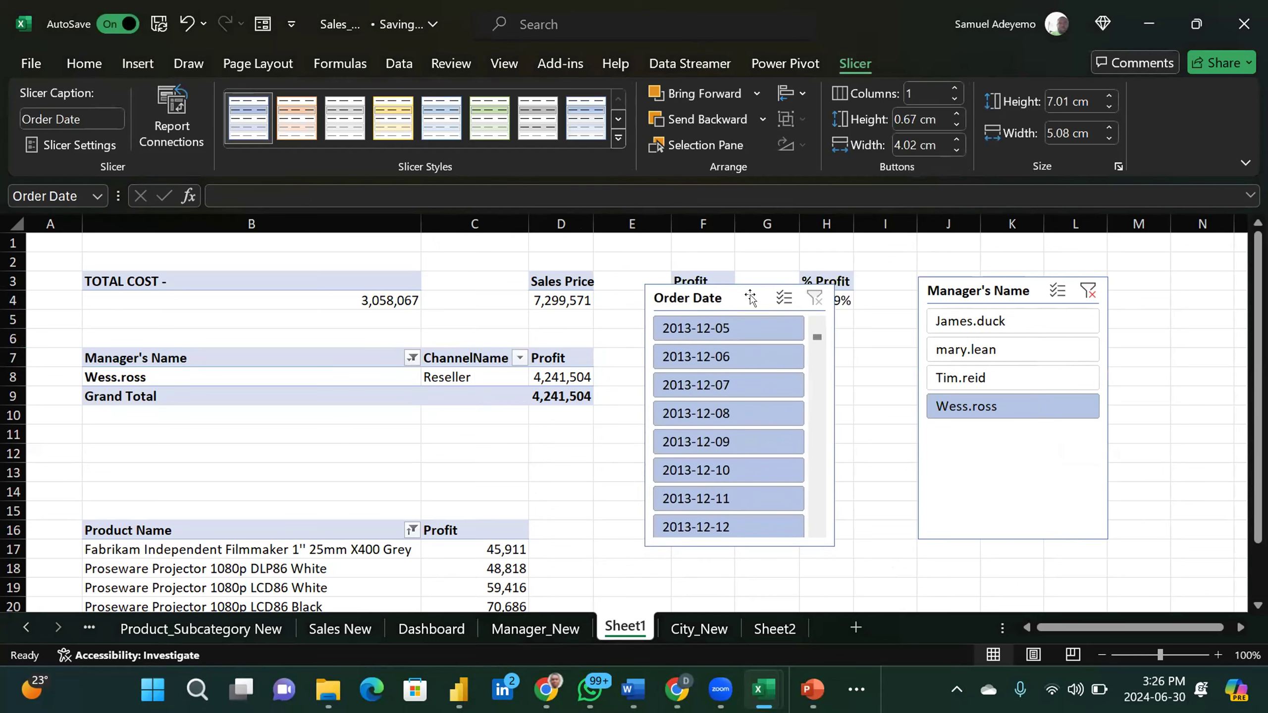
click(784, 296)
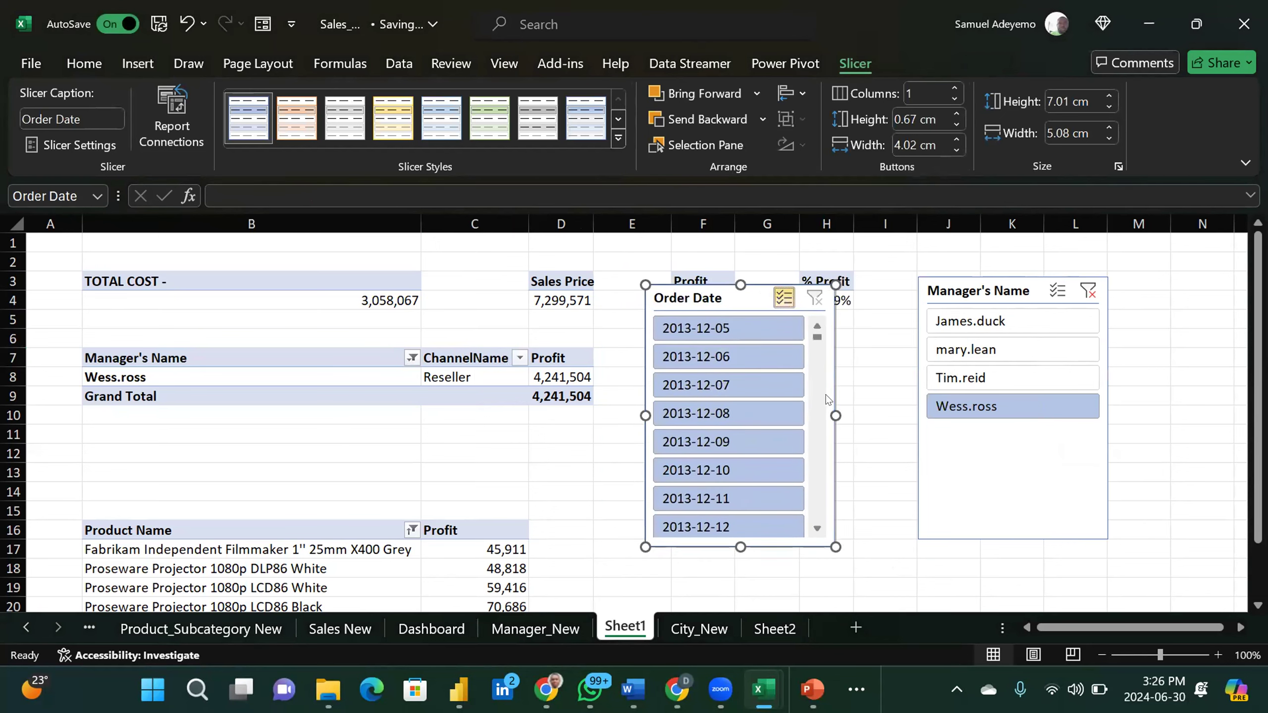
drag(835, 547, 884, 584)
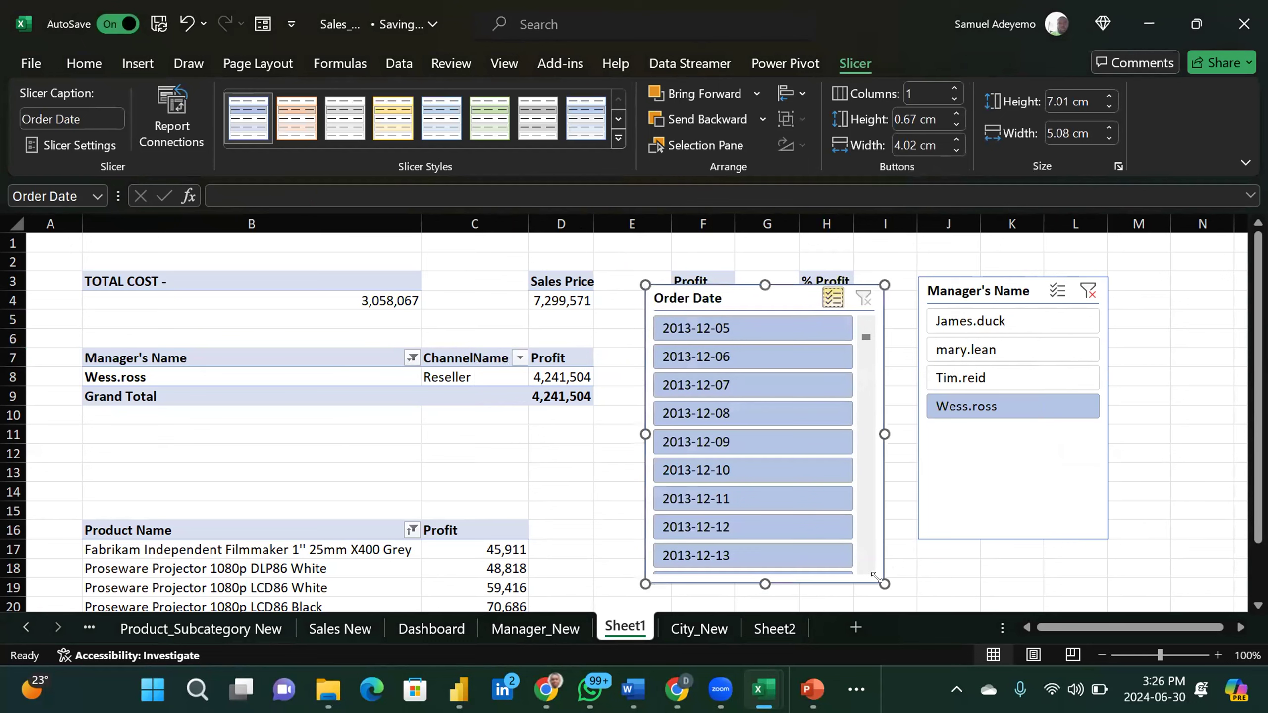
mouse_move(868, 336)
mouse_down()
mouse_move(868, 570)
mouse_move(867, 331)
mouse_up()
click(836, 302)
drag(878, 431, 933, 422)
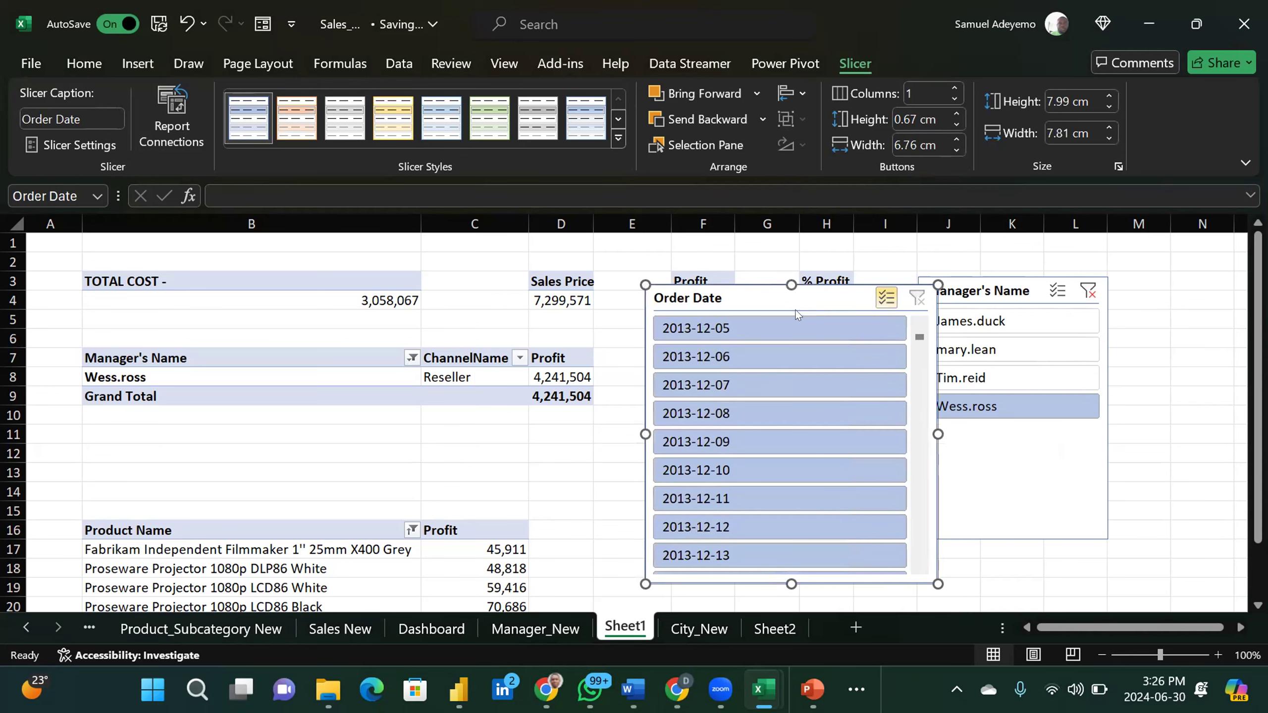
drag(780, 291, 644, 266)
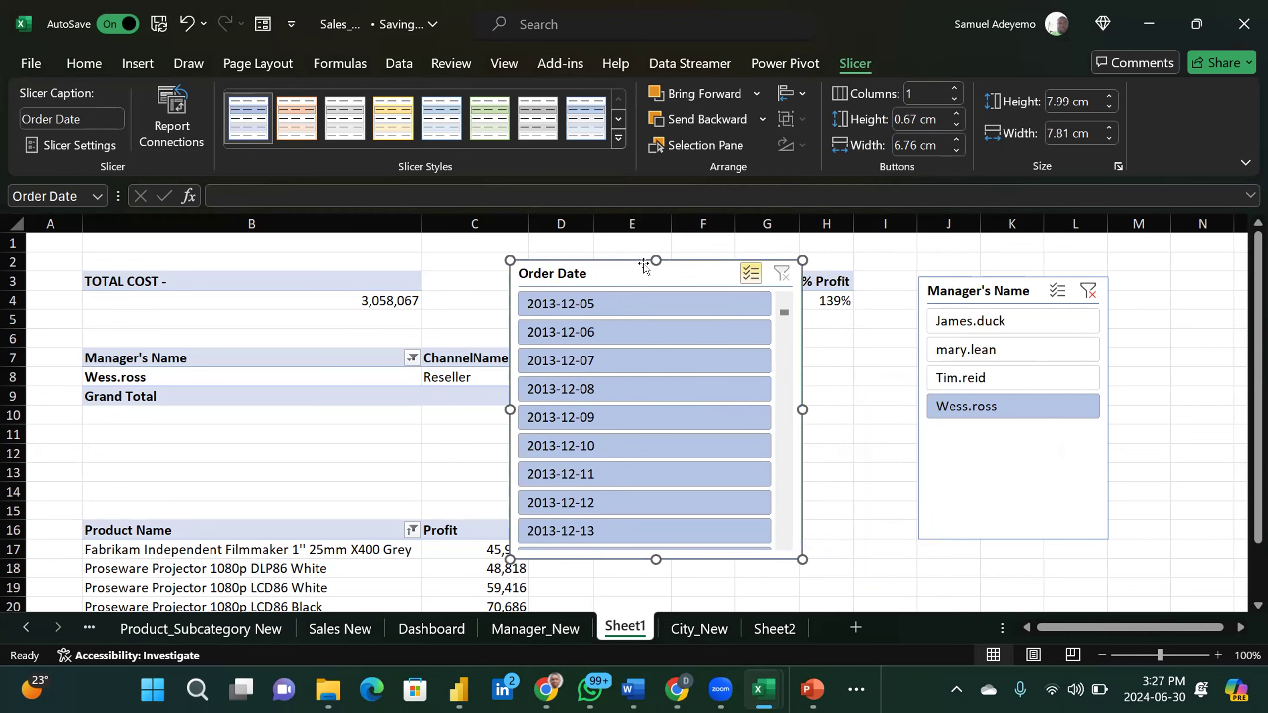
Step: Lay out the Order Date slicer's buttons in 3 columns
click(954, 90)
click(954, 91)
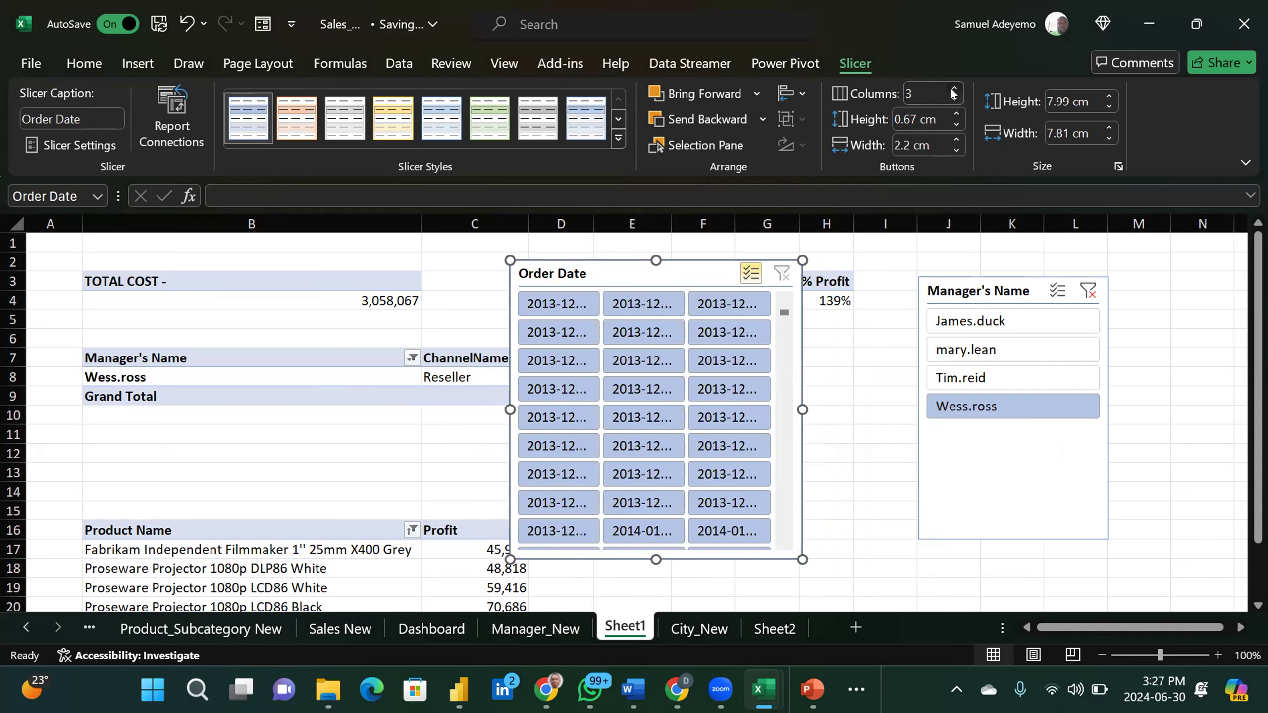
Step: Arrange the Order Date slicer's buttons in 4 columns and select PivotTable1, PivotTable2 and PivotTable3 on Sheet1 as its report connections
click(953, 90)
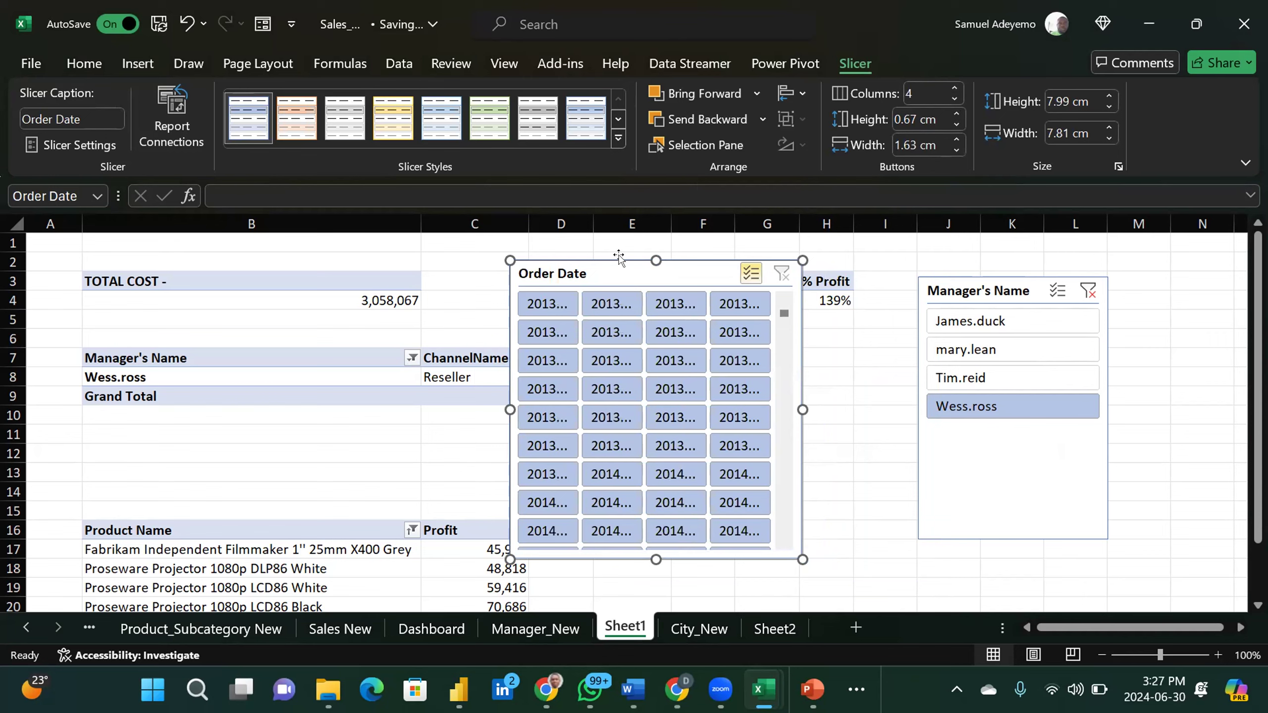
drag(549, 249, 502, 244)
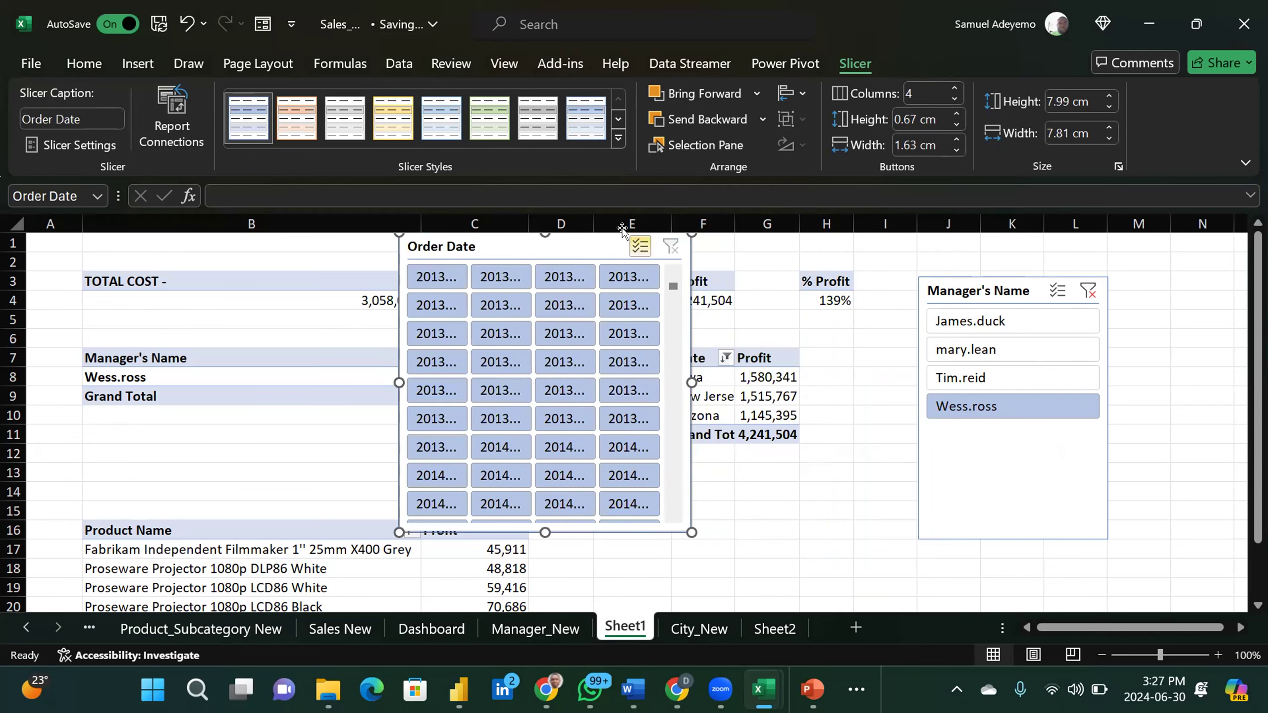
right_click(638, 247)
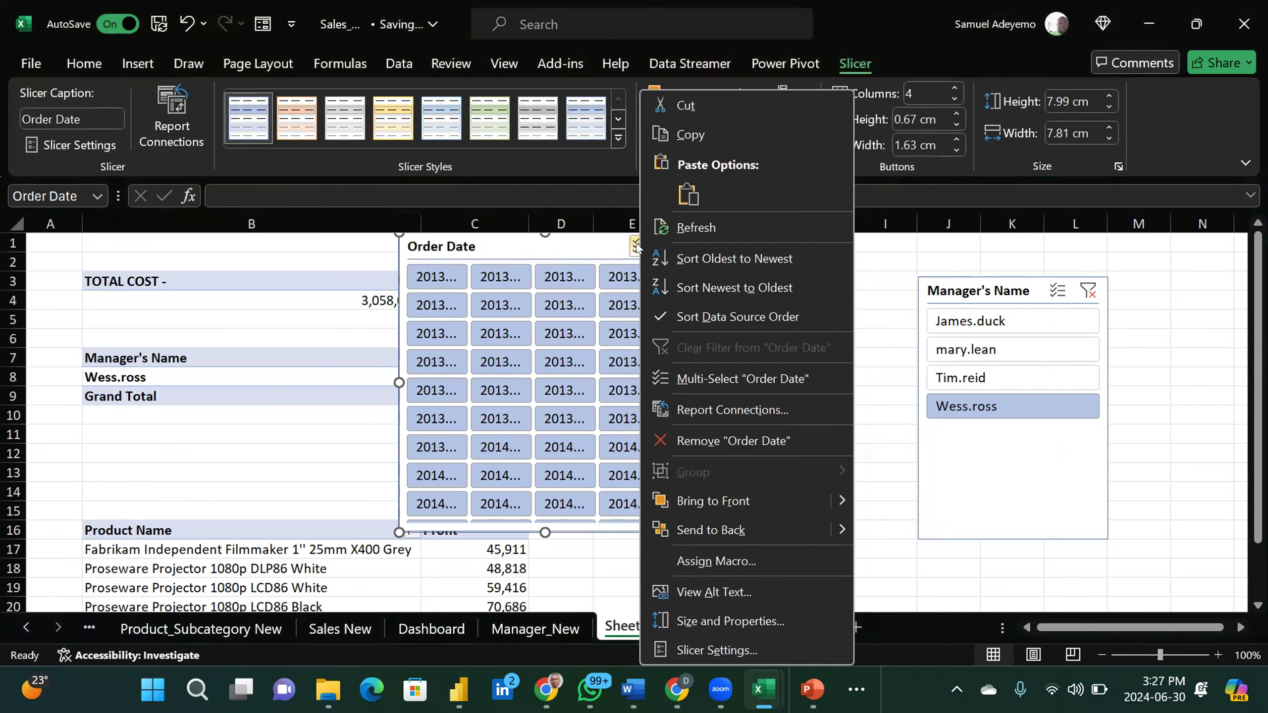
click(721, 409)
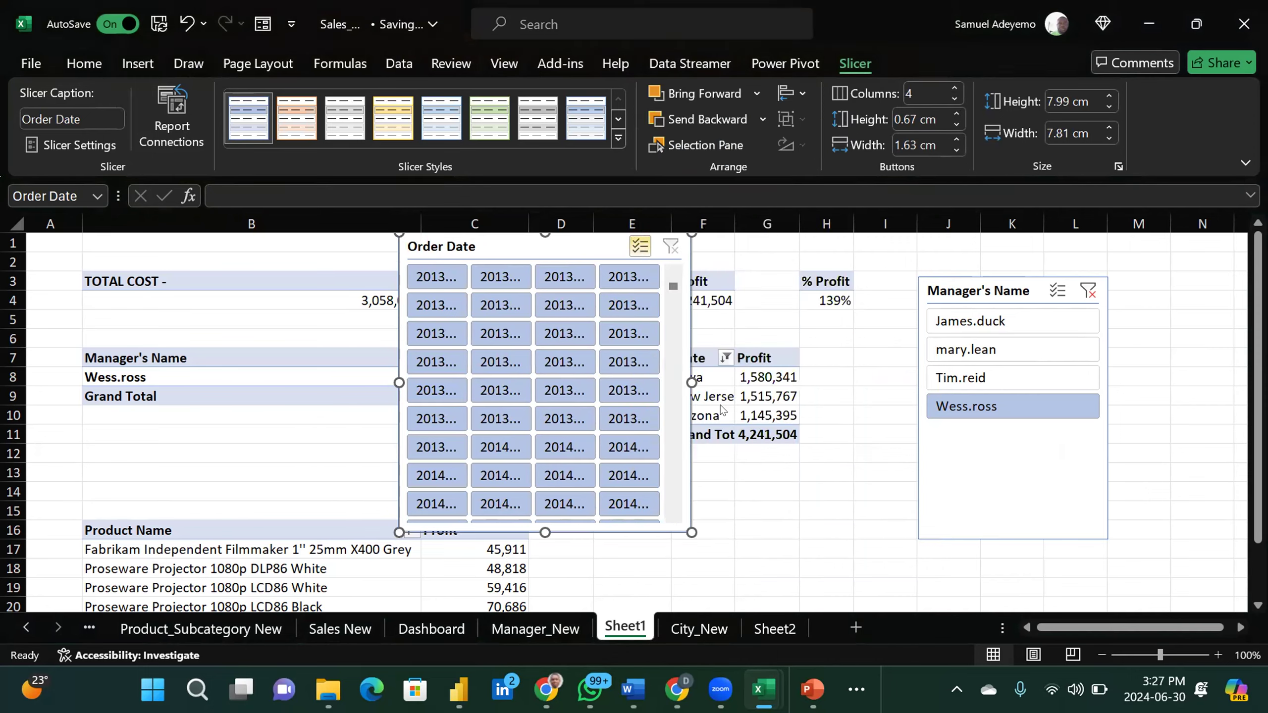
click(565, 422)
click(567, 448)
click(567, 473)
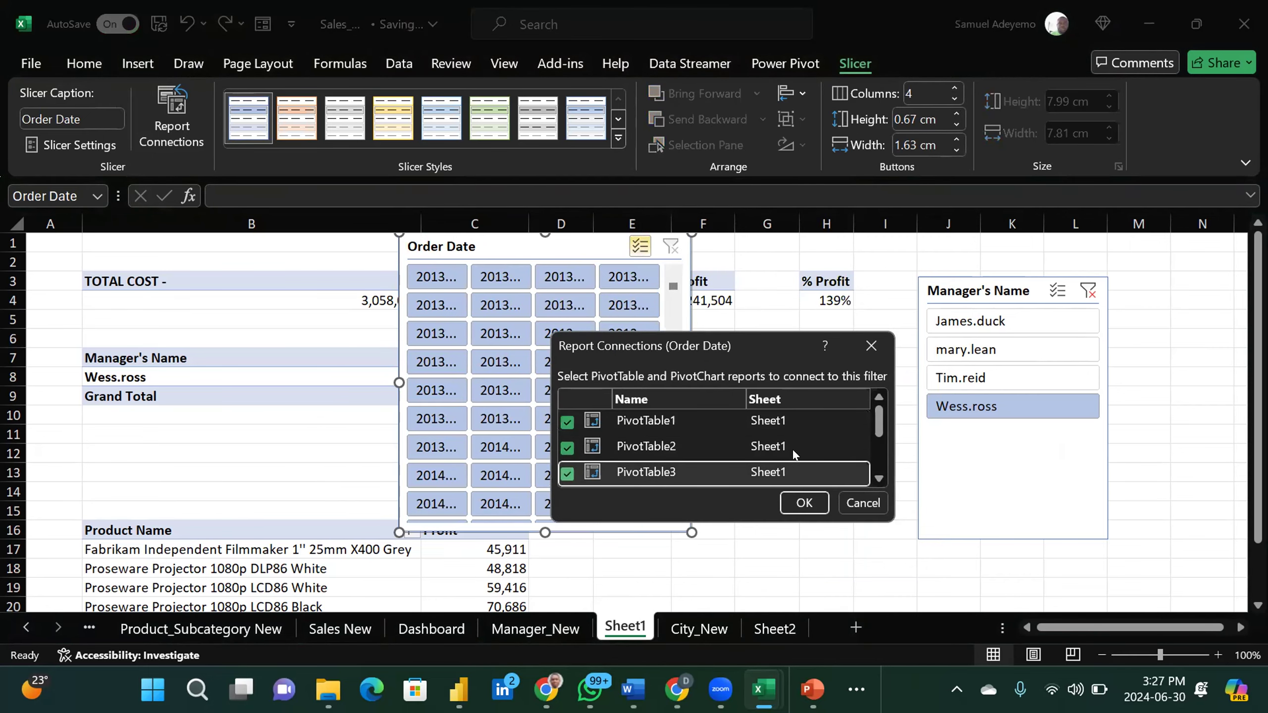
Step: Add the remaining Sheet1 PivotTables, including PivotTable6, PivotTable8 and PivotTable9, to the Order Date slicer's report connections and apply them
click(879, 478)
click(879, 478)
click(568, 451)
click(879, 478)
click(879, 478)
click(567, 448)
click(567, 473)
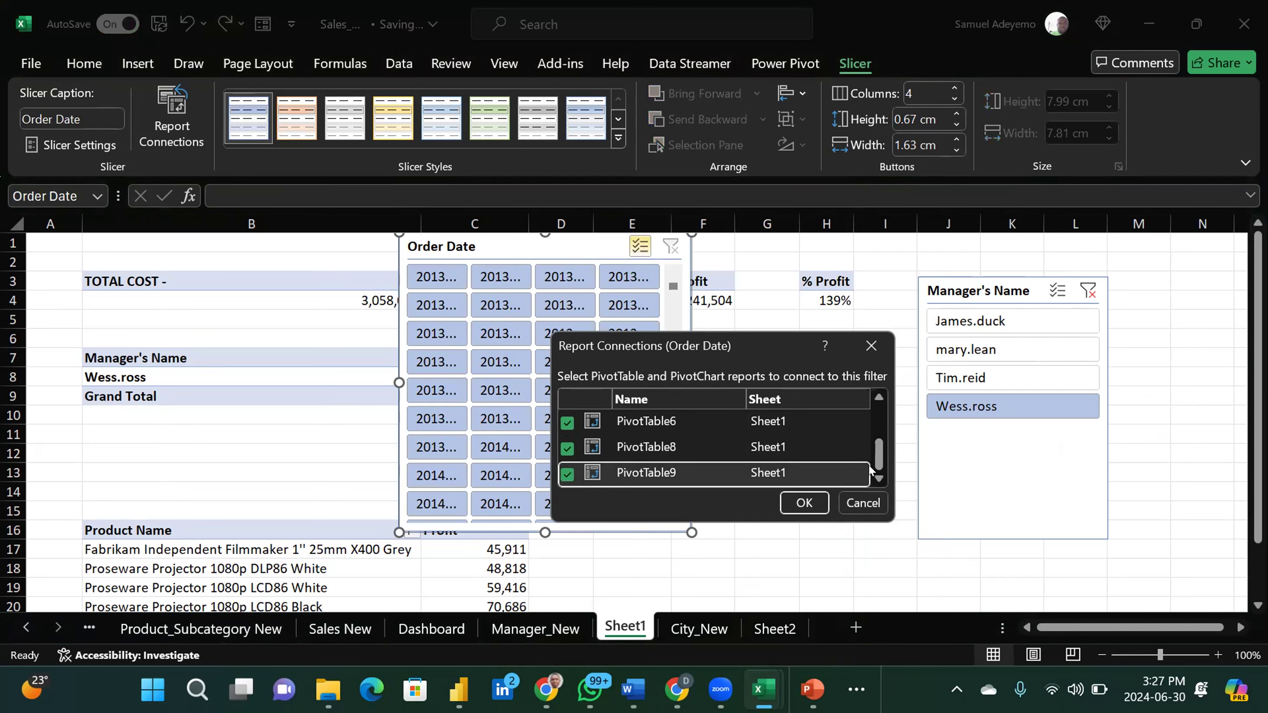
drag(880, 470, 879, 422)
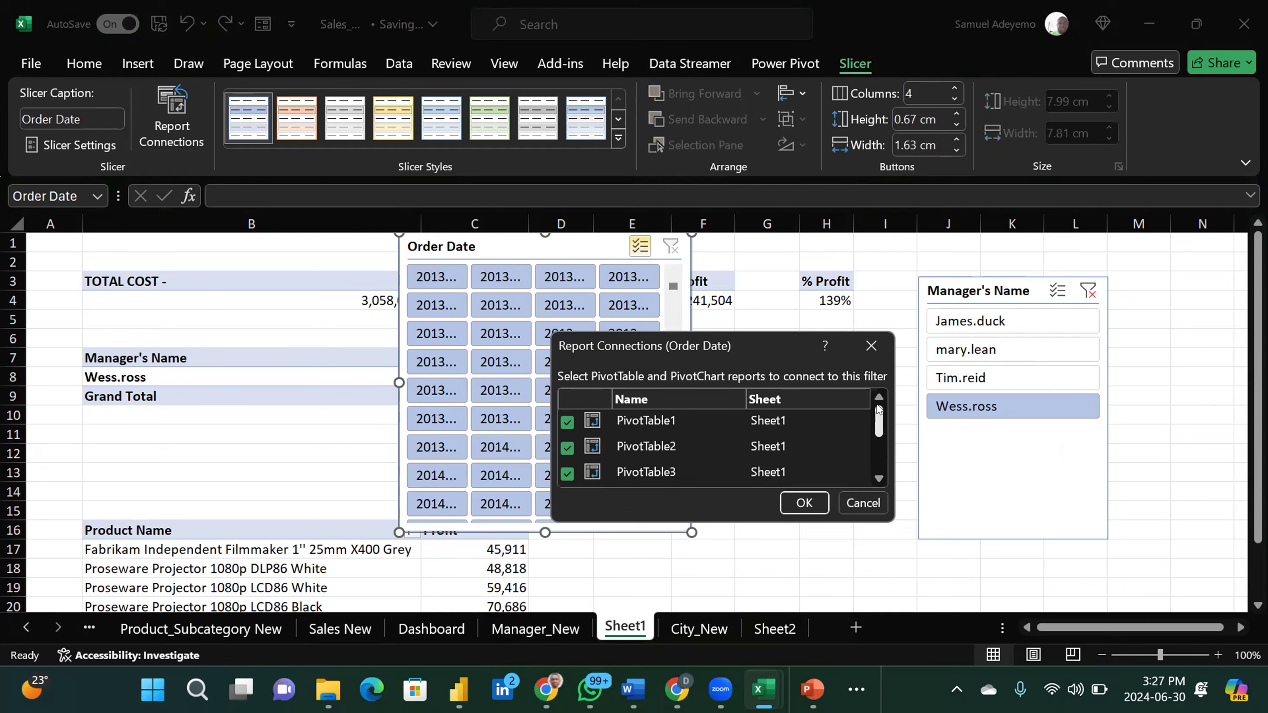
click(804, 502)
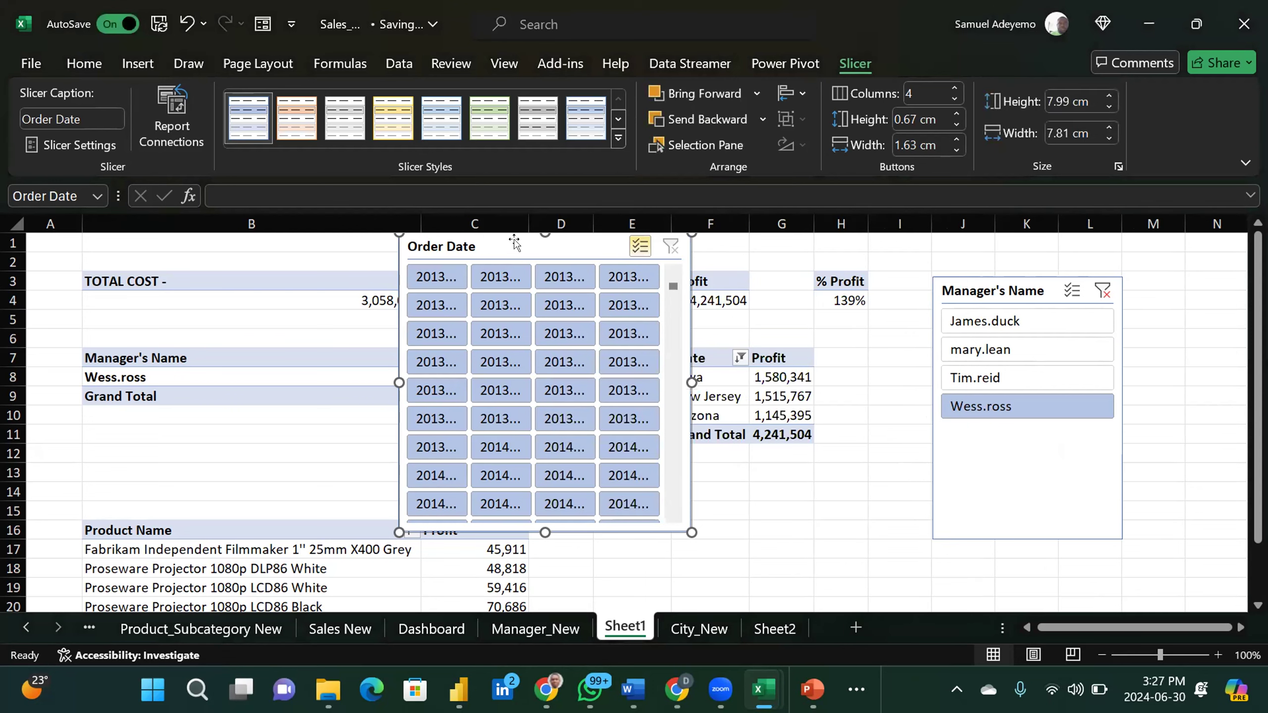
Step: Move the Order Date slicer over columns C to F below row 1 and lay out its buttons in 2 columns
drag(515, 242, 576, 269)
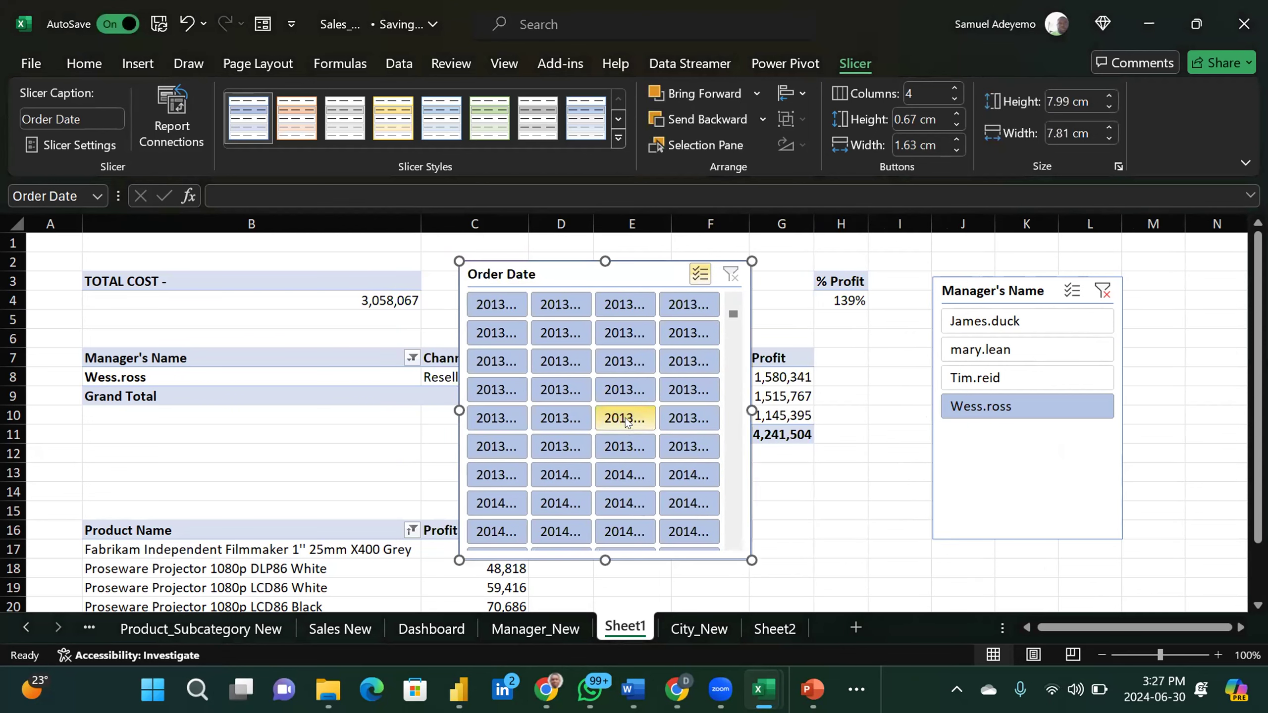
click(956, 100)
click(955, 99)
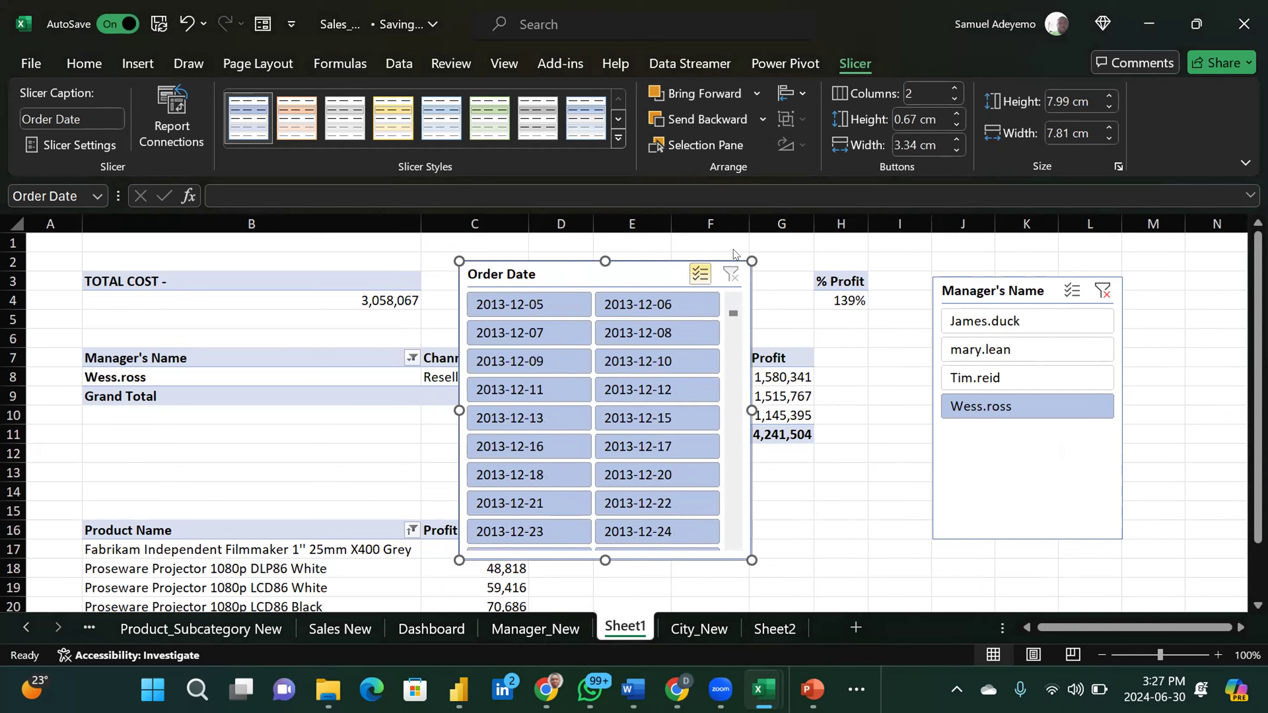
Step: Review the Order Date slicer's header, sorting and filtering settings, and close them without applying changes
right_click(728, 276)
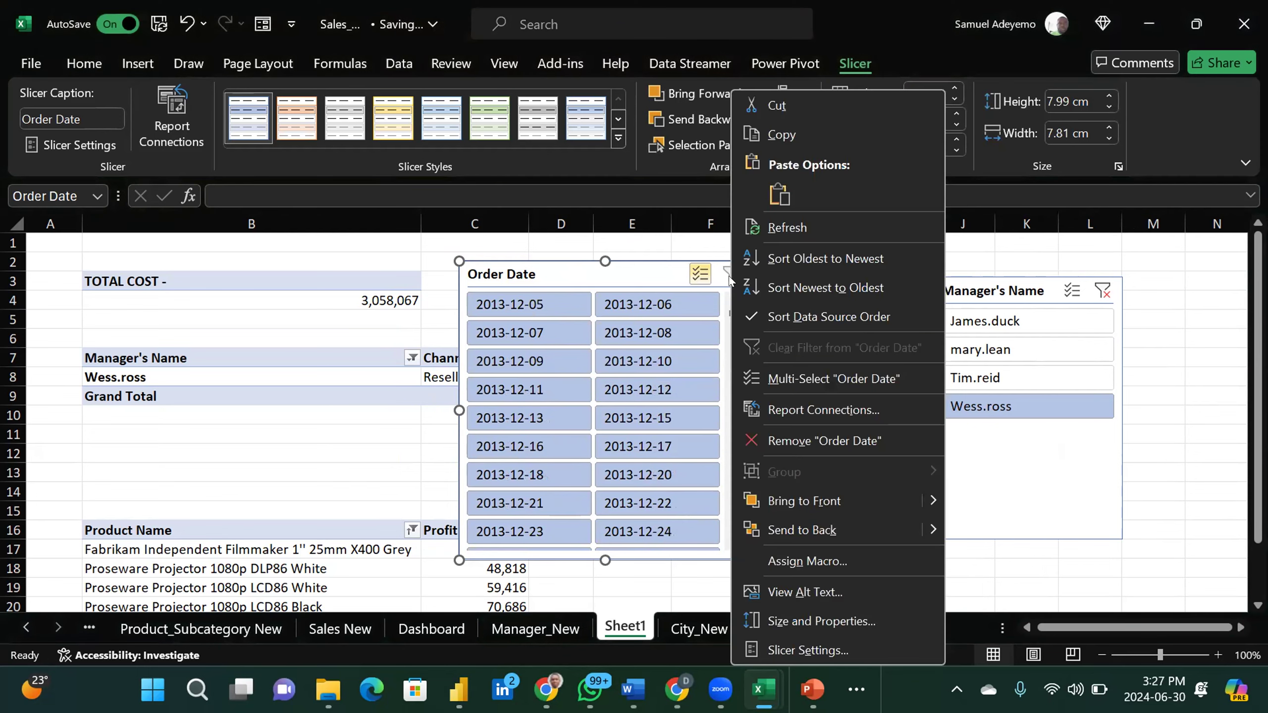
right_click(530, 312)
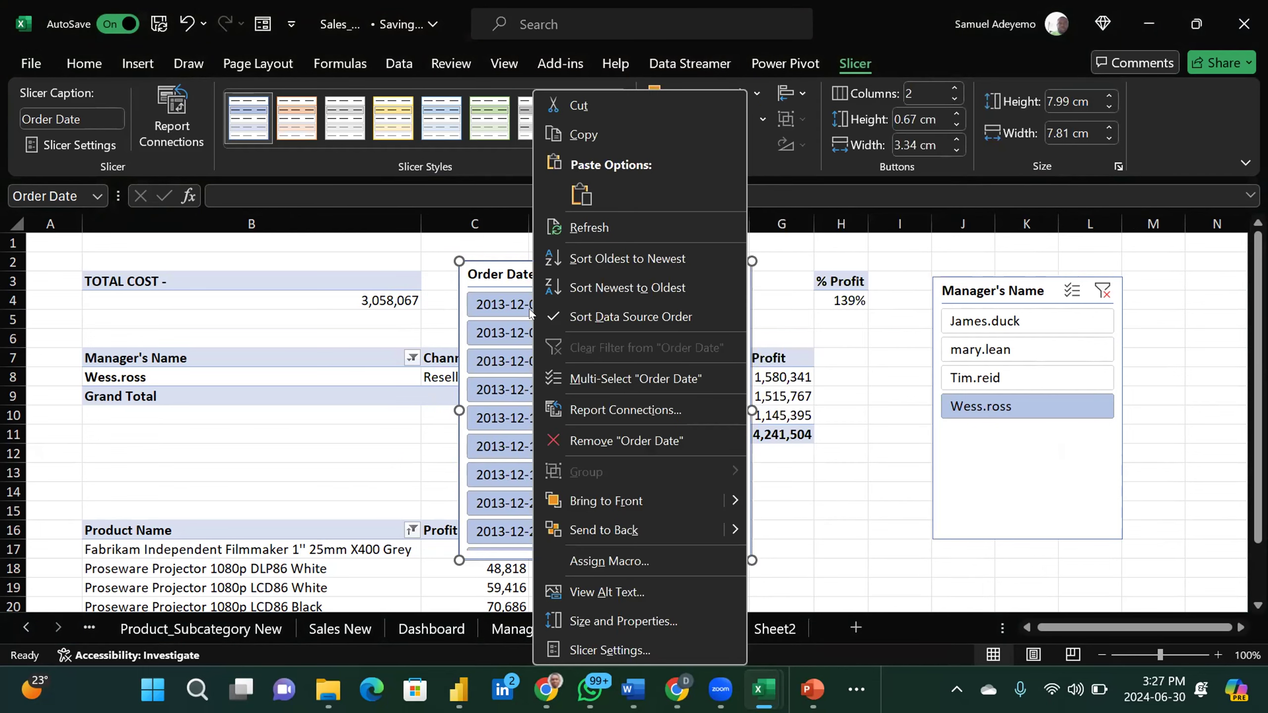
click(481, 270)
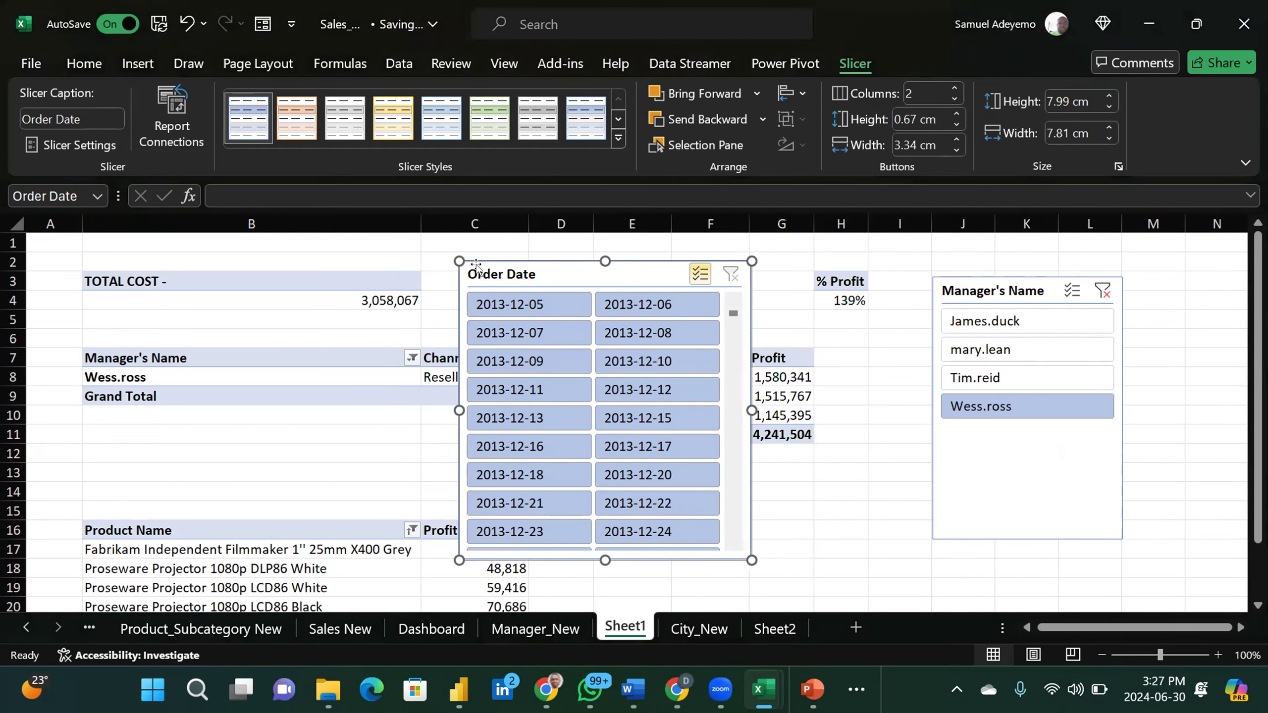
right_click(501, 305)
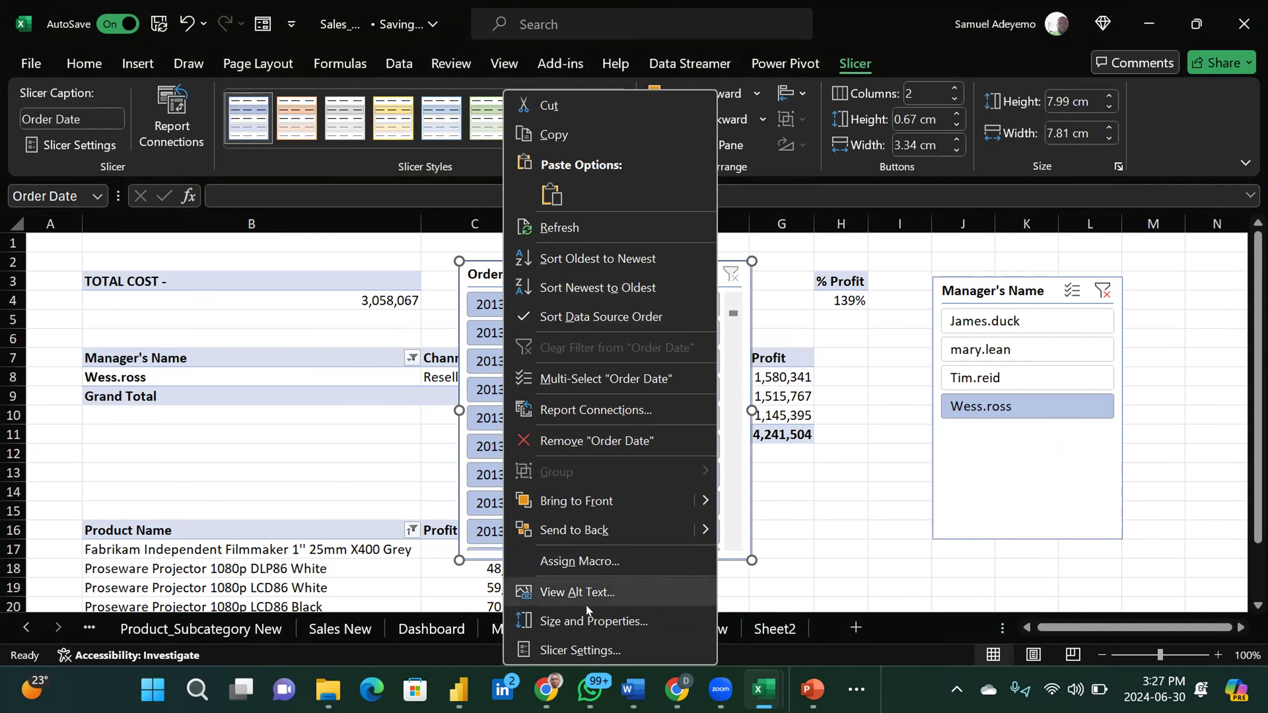
click(586, 638)
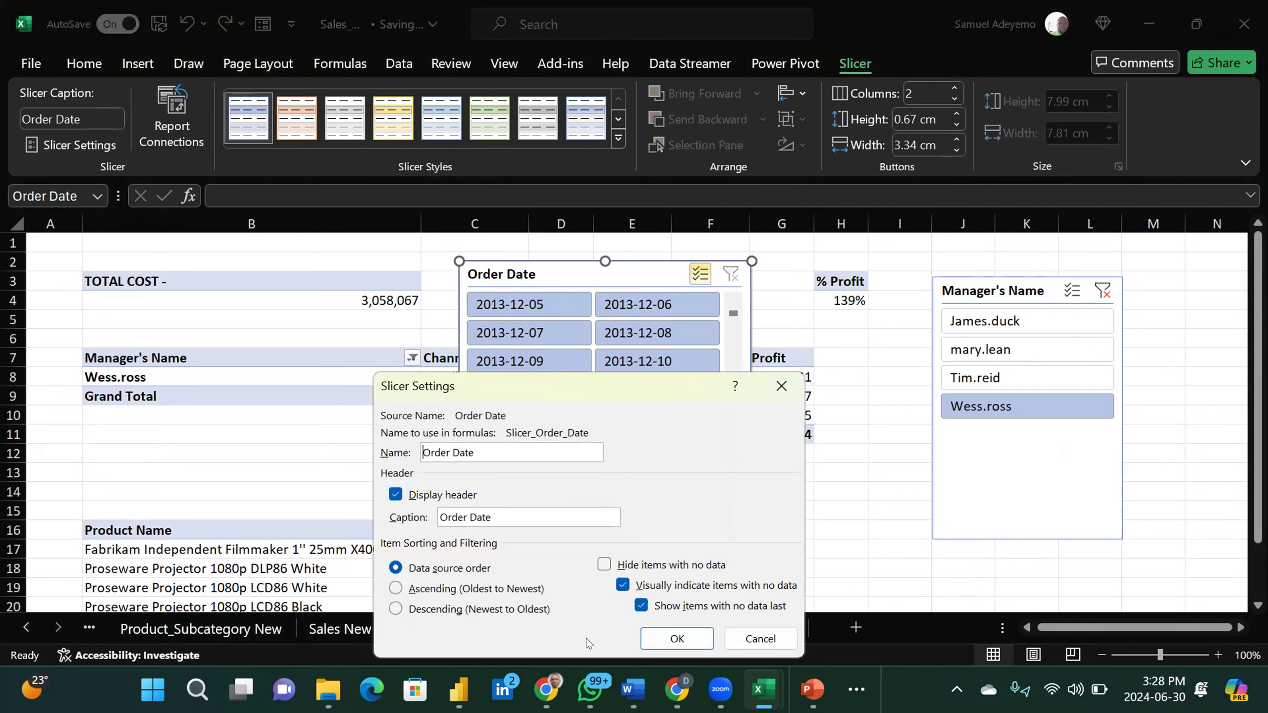
drag(607, 397, 996, 262)
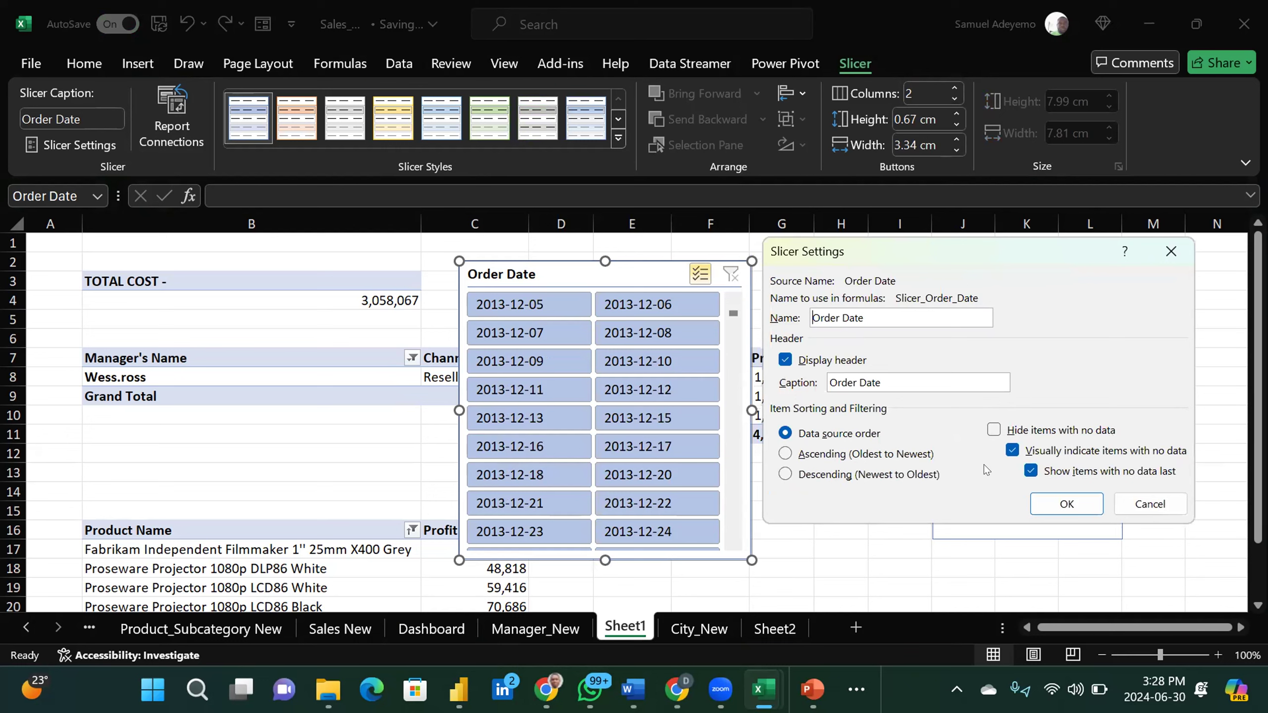
click(894, 382)
click(1168, 245)
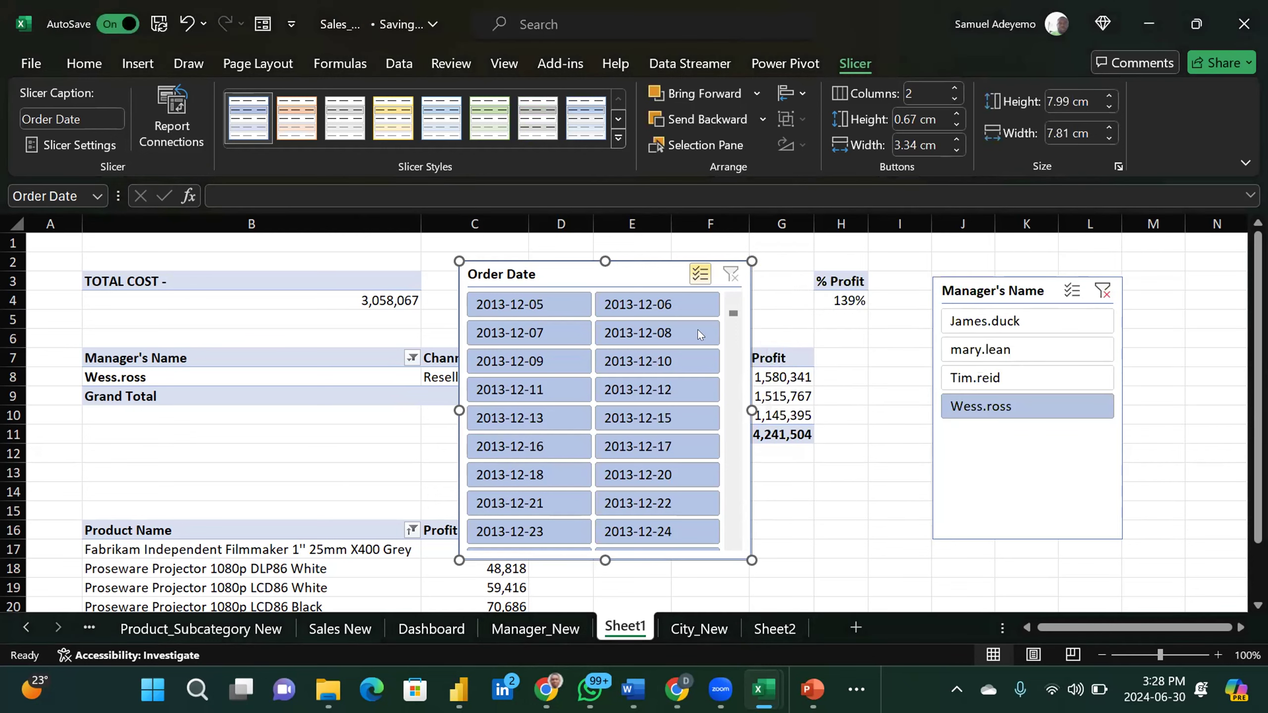
Step: Move the Order Date slicer over columns B to E and test it by toggling the last date, 2016-11-24, off and on
drag(577, 275, 438, 270)
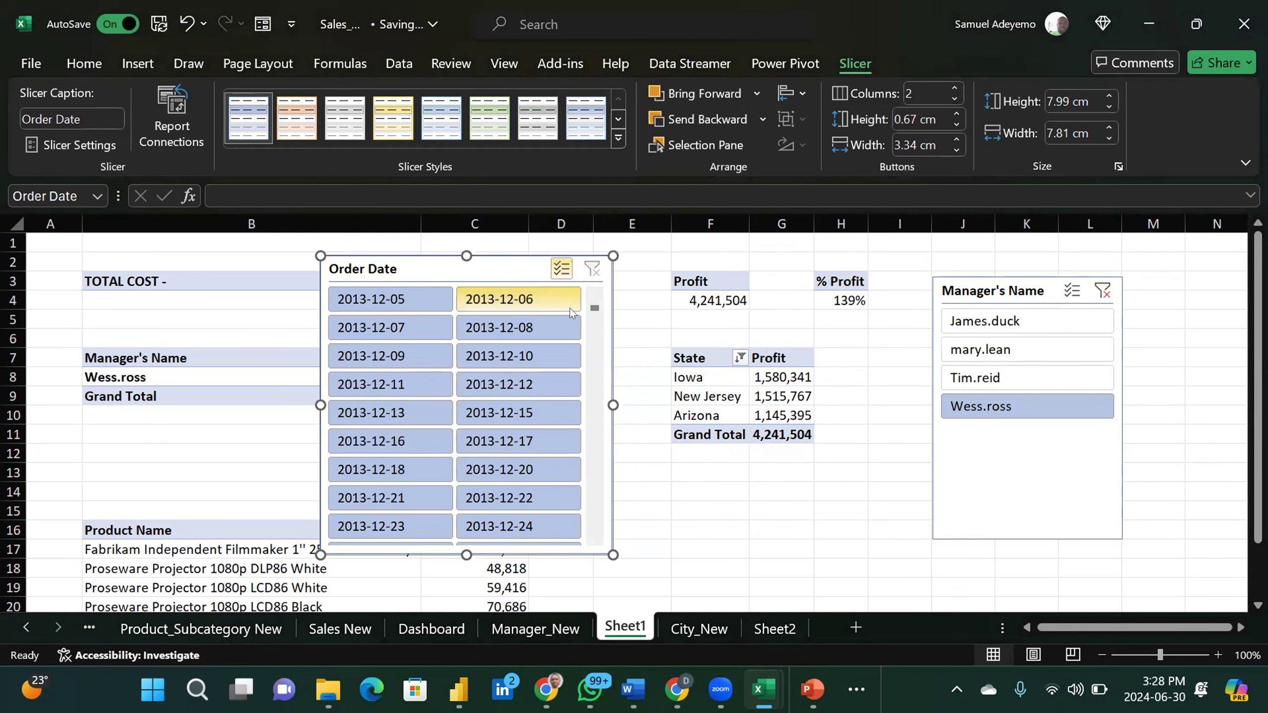
drag(594, 310, 588, 544)
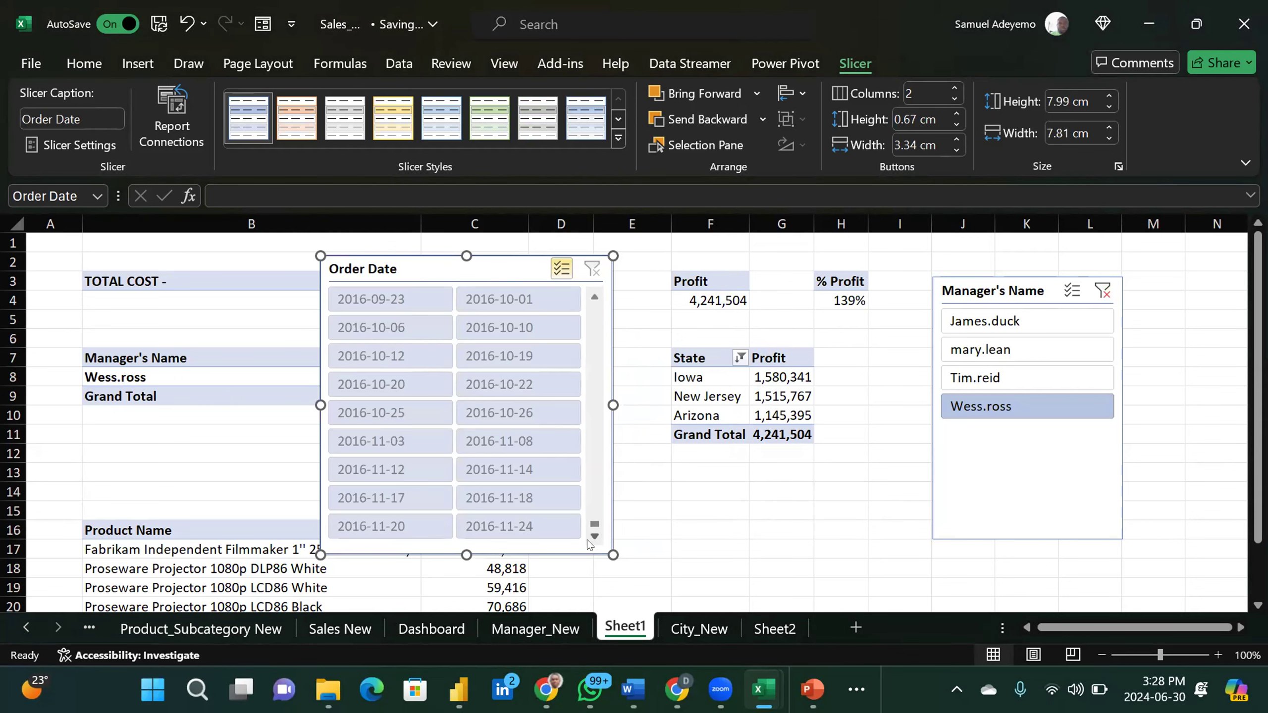
click(554, 521)
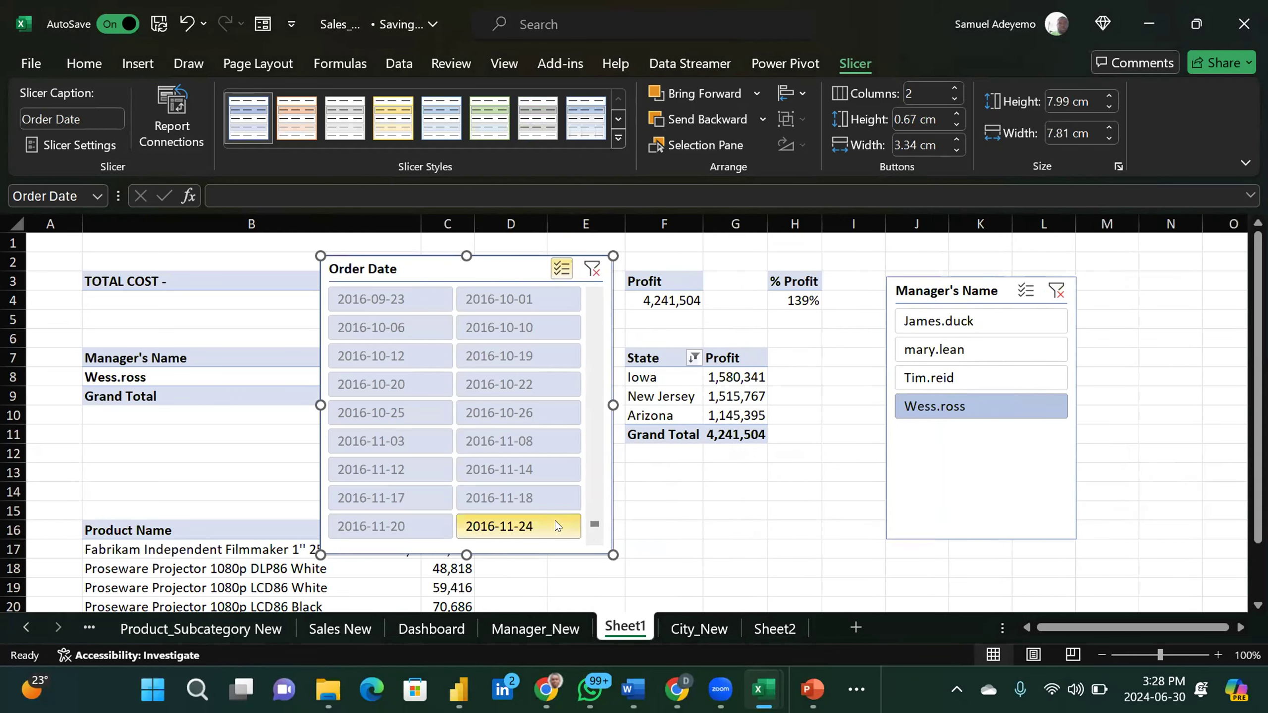
click(555, 522)
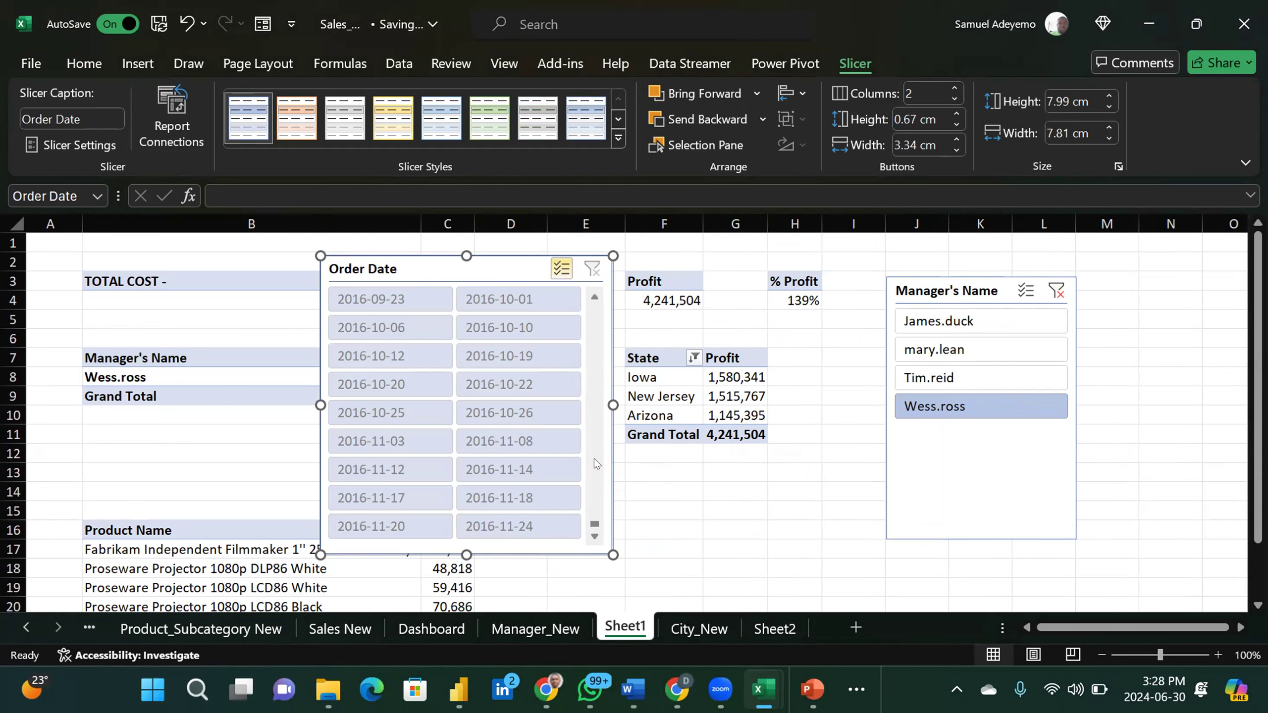
drag(593, 524, 594, 307)
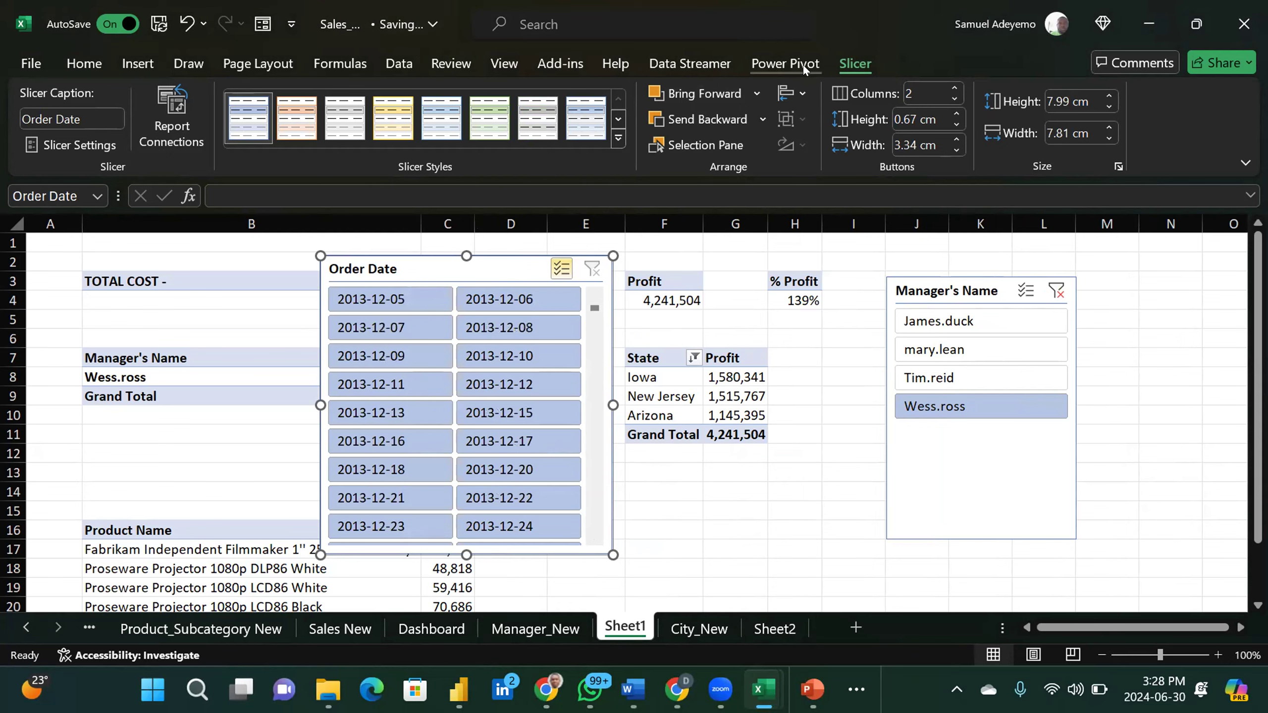
click(199, 395)
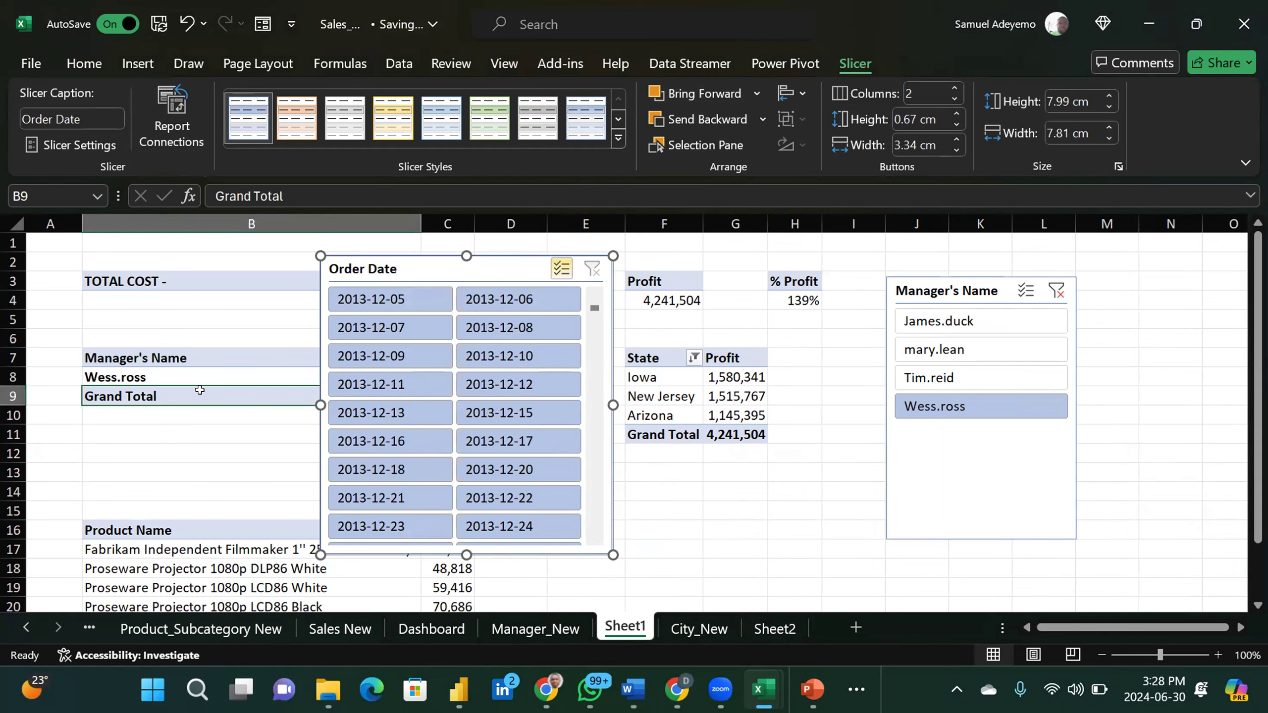
Step: Select the first Order Date value on the Sales New sheet and open the table's query in the Power Query Editor
click(361, 631)
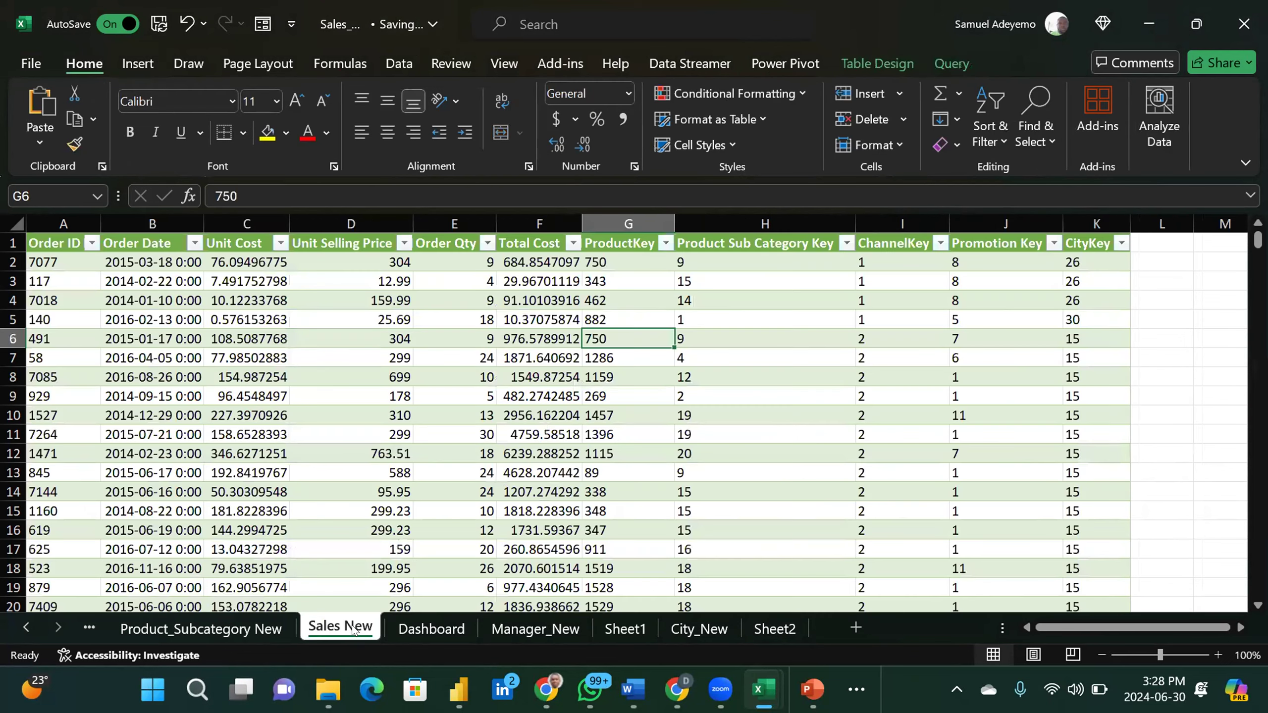
click(220, 330)
click(144, 262)
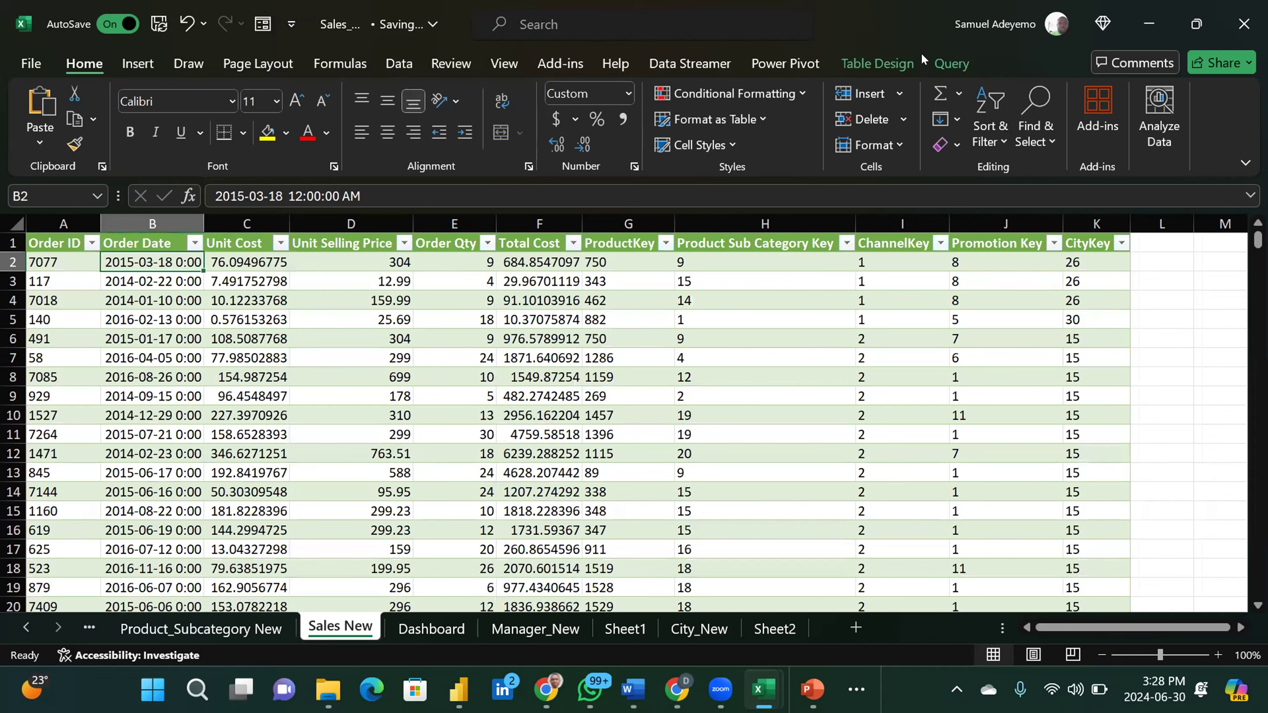
click(940, 57)
click(52, 127)
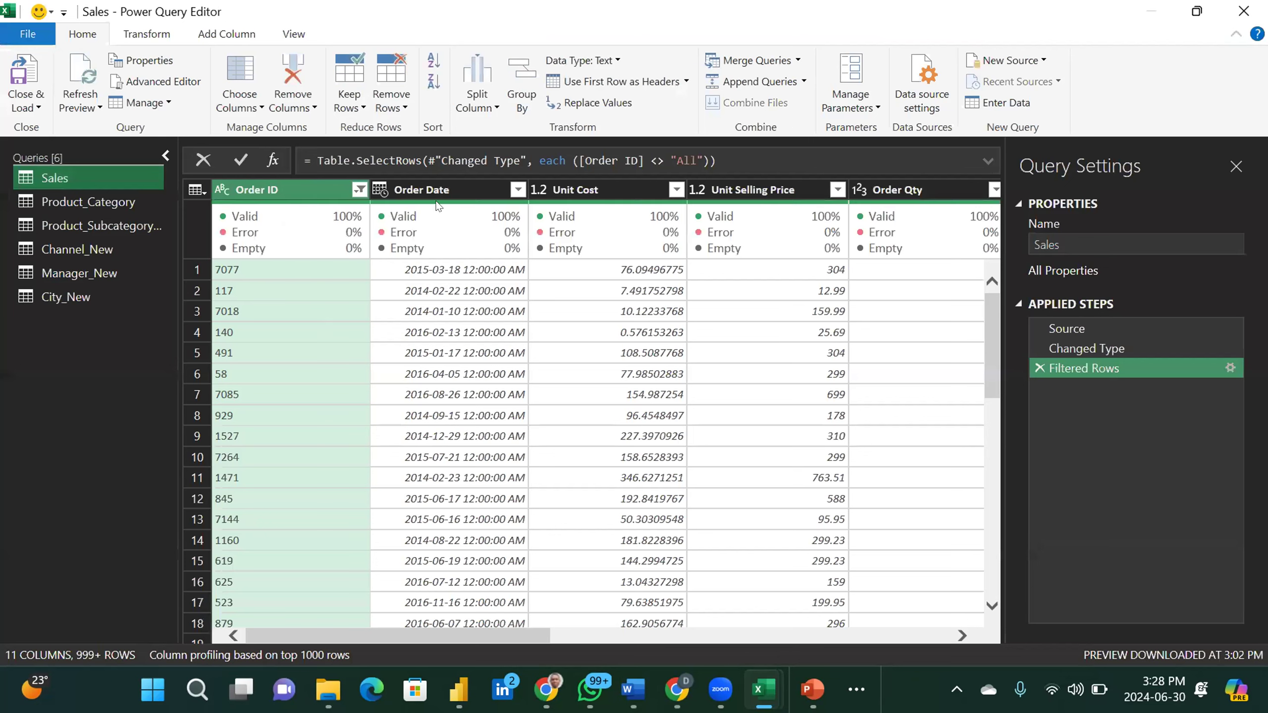
Step: Change the Sales query's Order Date column to the Date data type and load the query back into the workbook
click(377, 188)
click(378, 189)
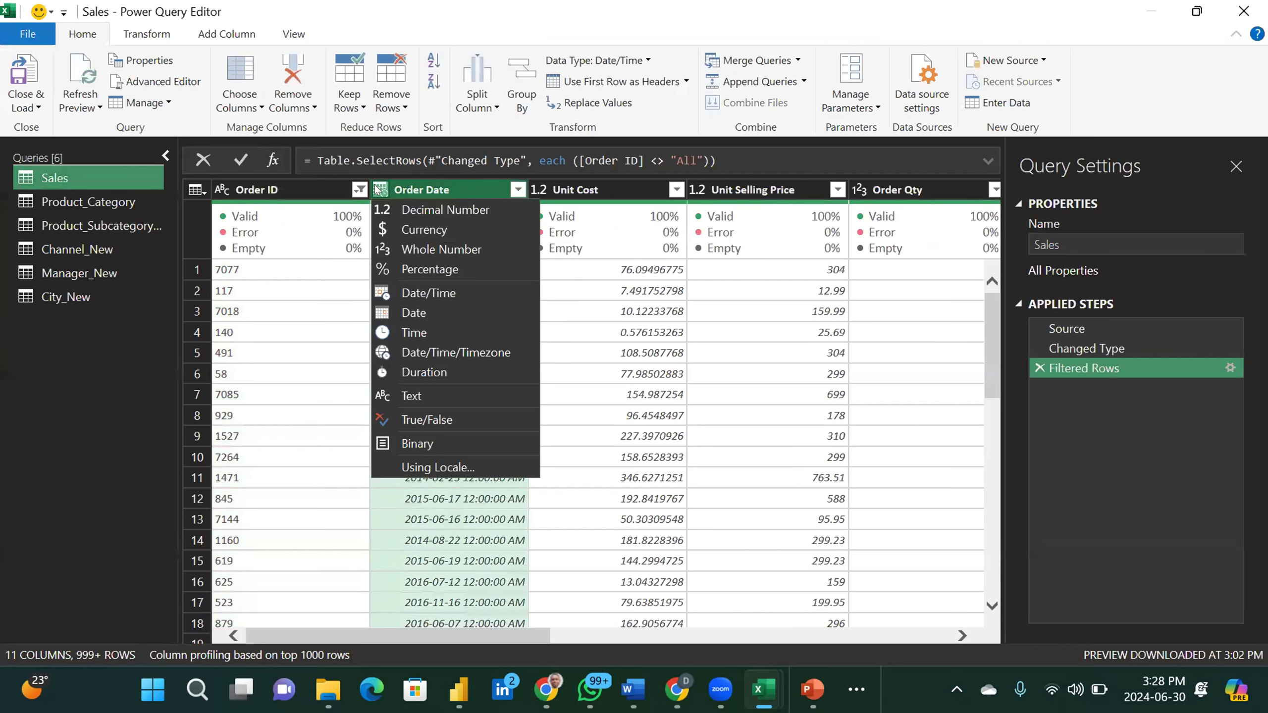
click(415, 313)
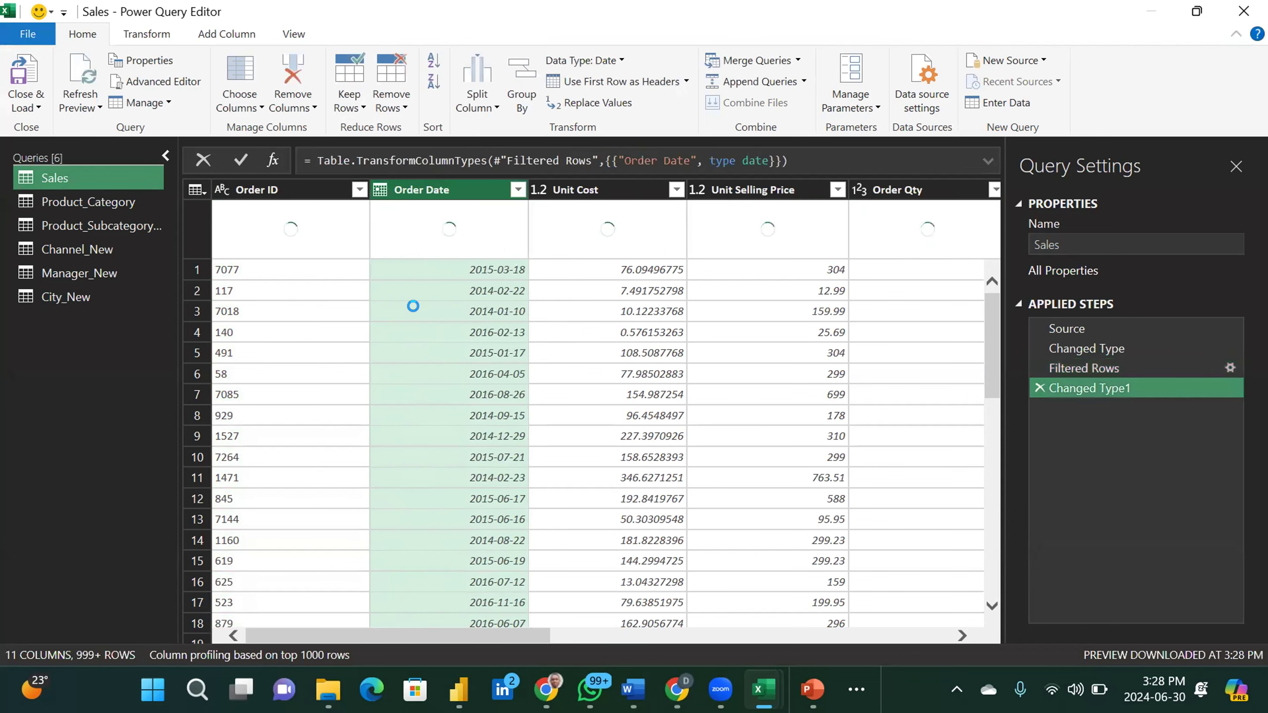
click(37, 108)
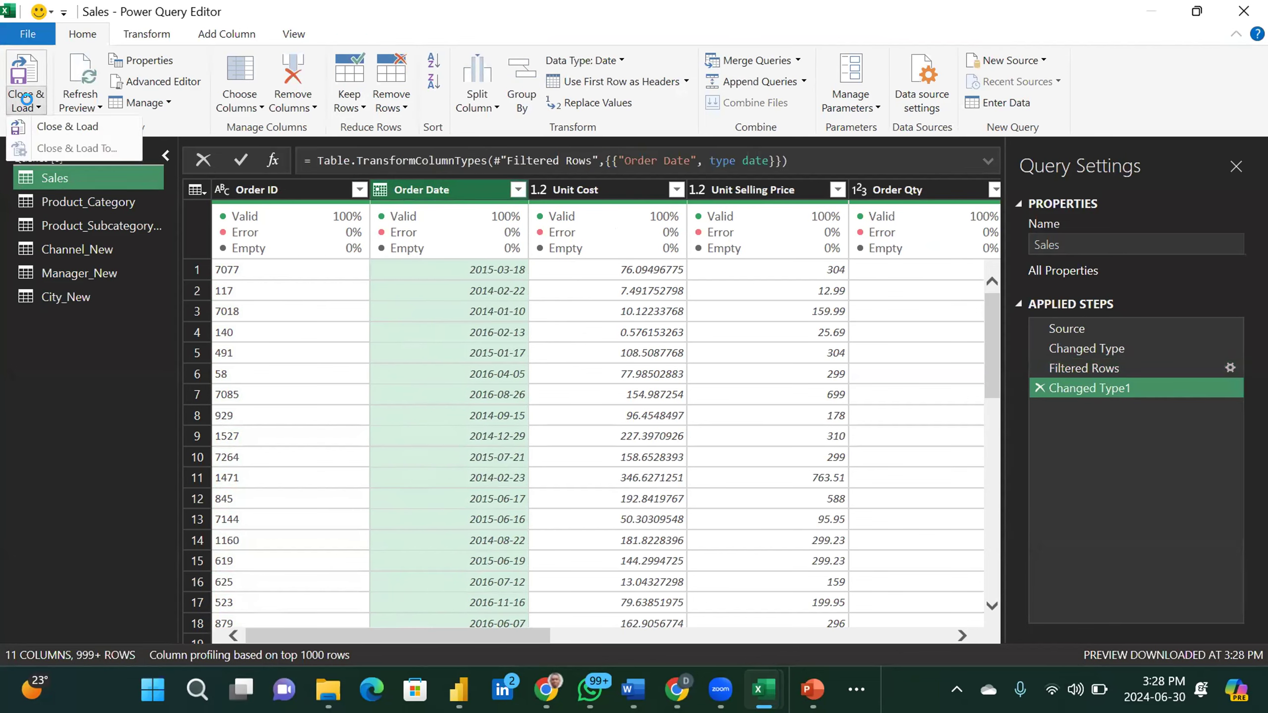
click(43, 118)
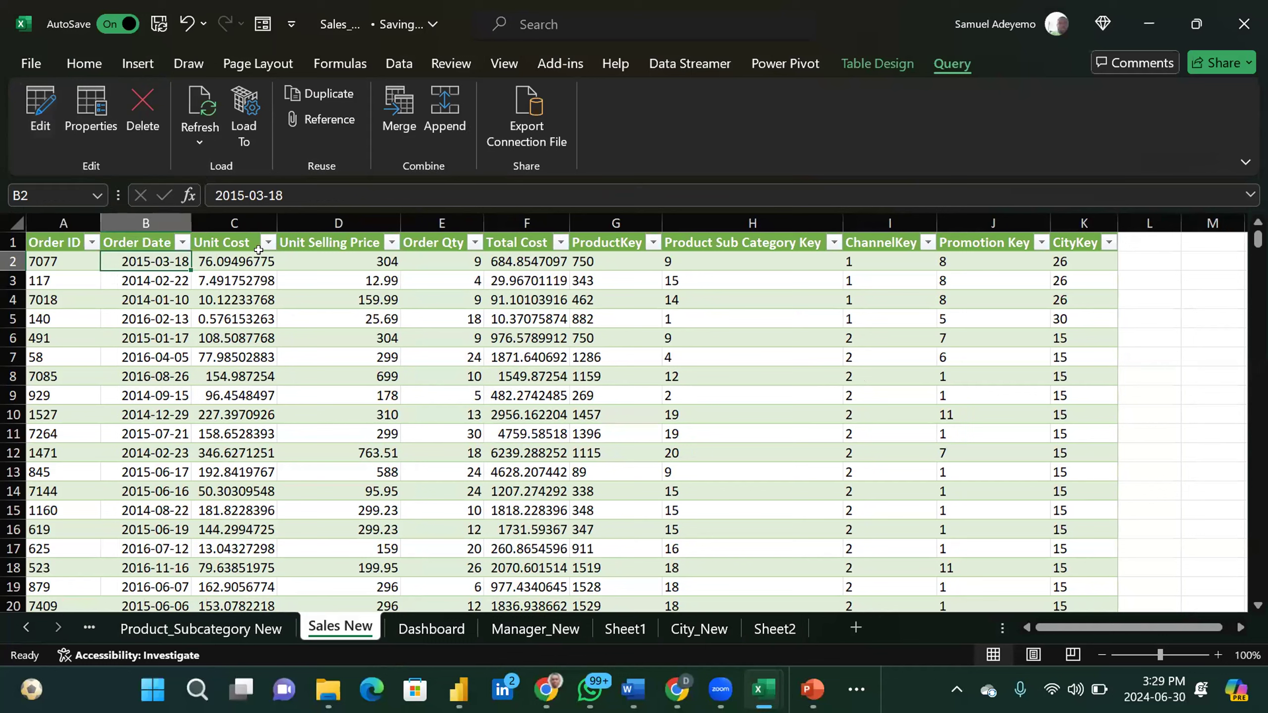
click(334, 354)
click(443, 398)
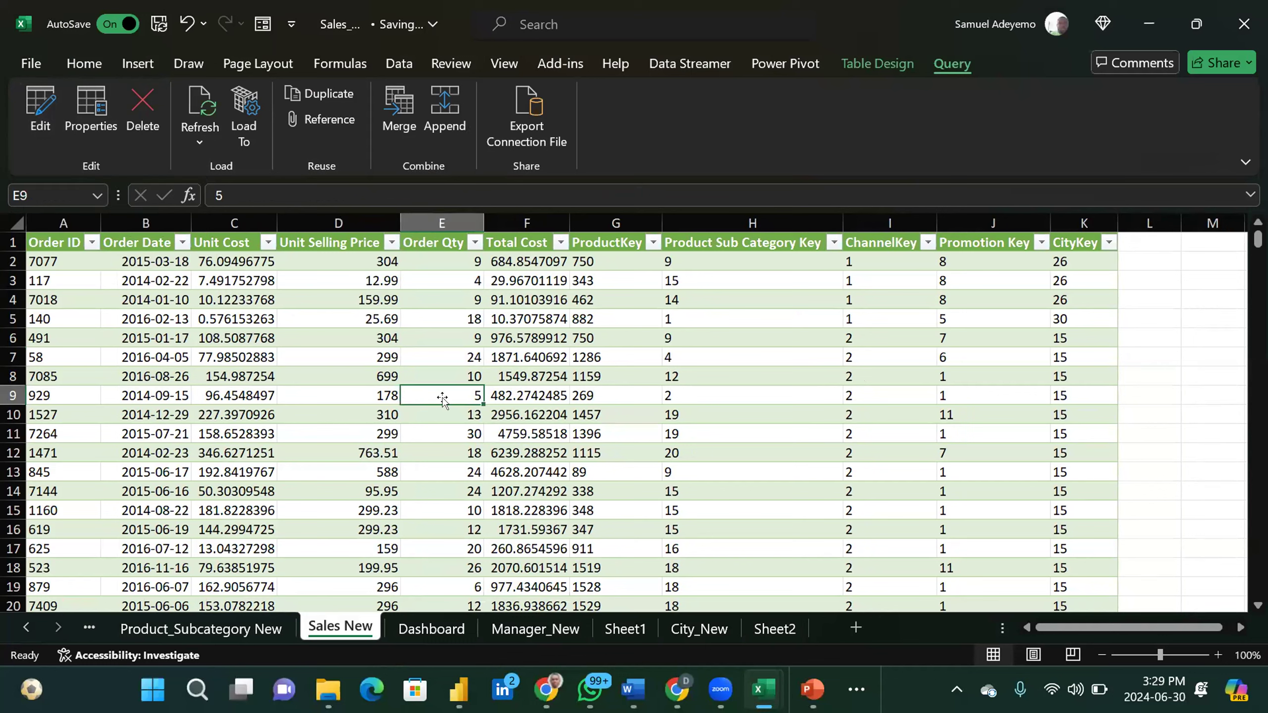
click(545, 407)
click(633, 428)
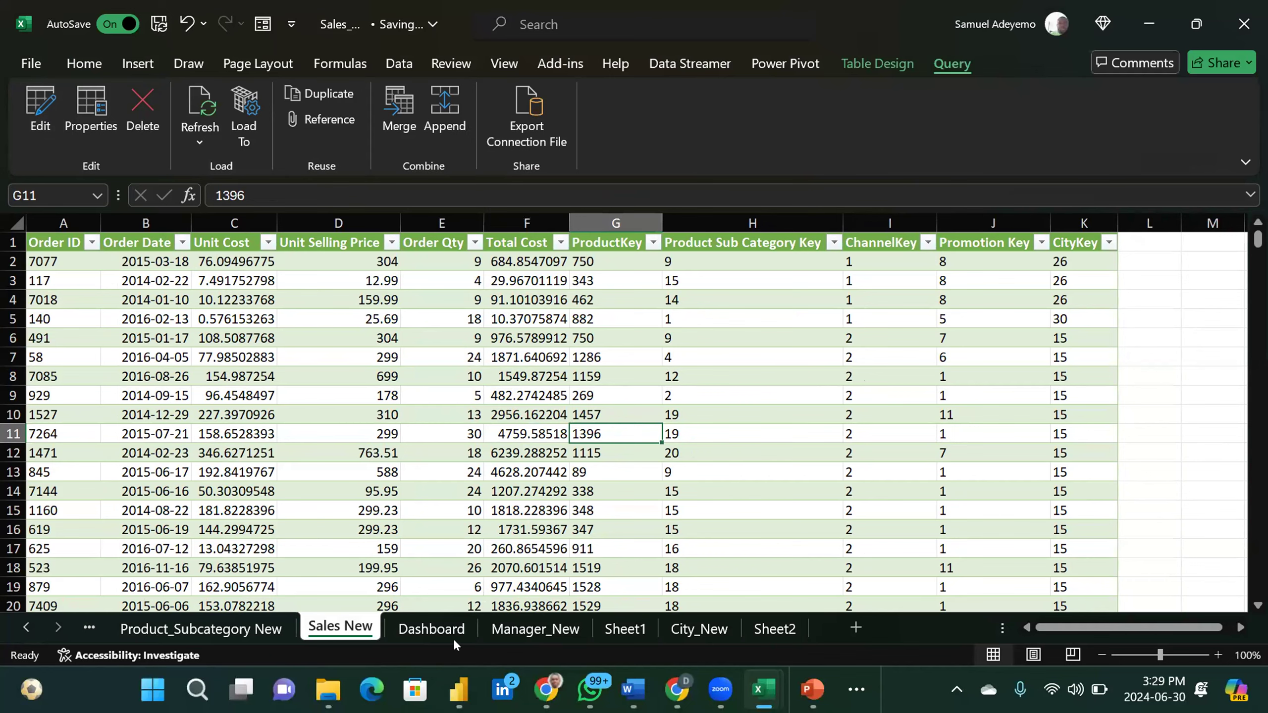
Step: Return to Sheet1, browse the Order Date slicer's full date range, and move the slicer over column B
click(613, 633)
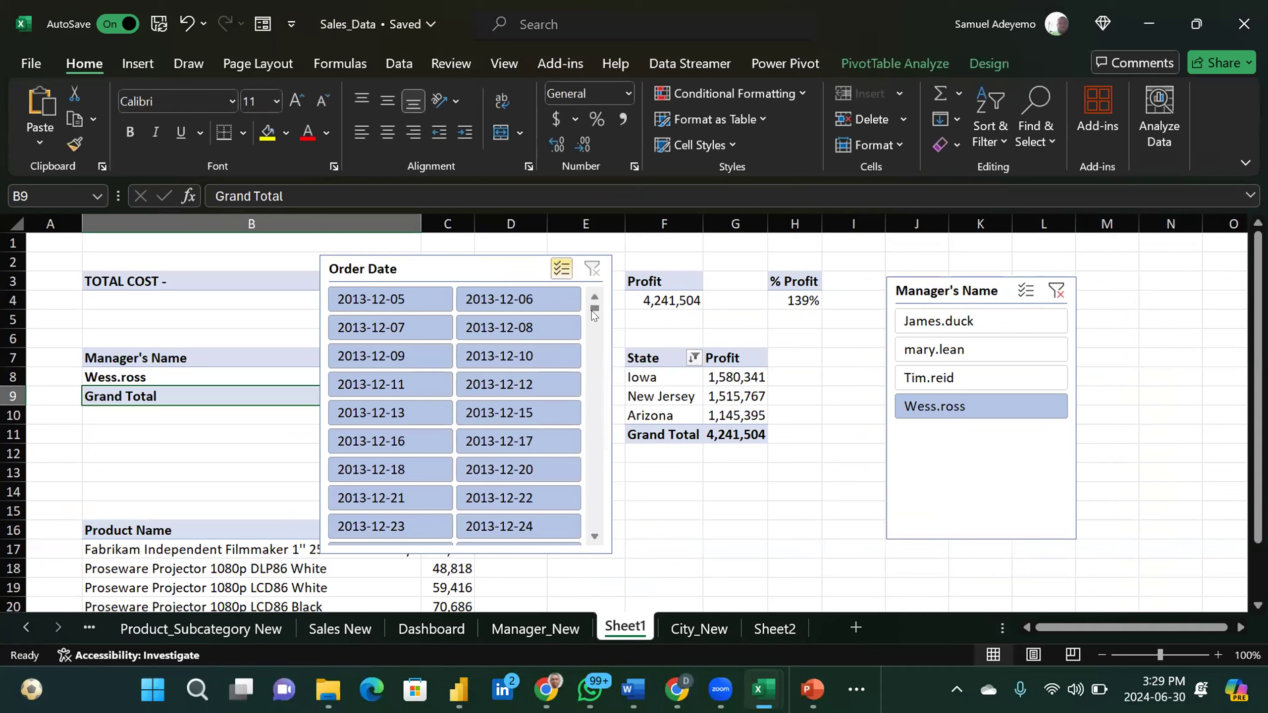
drag(594, 307, 595, 532)
drag(421, 263, 209, 253)
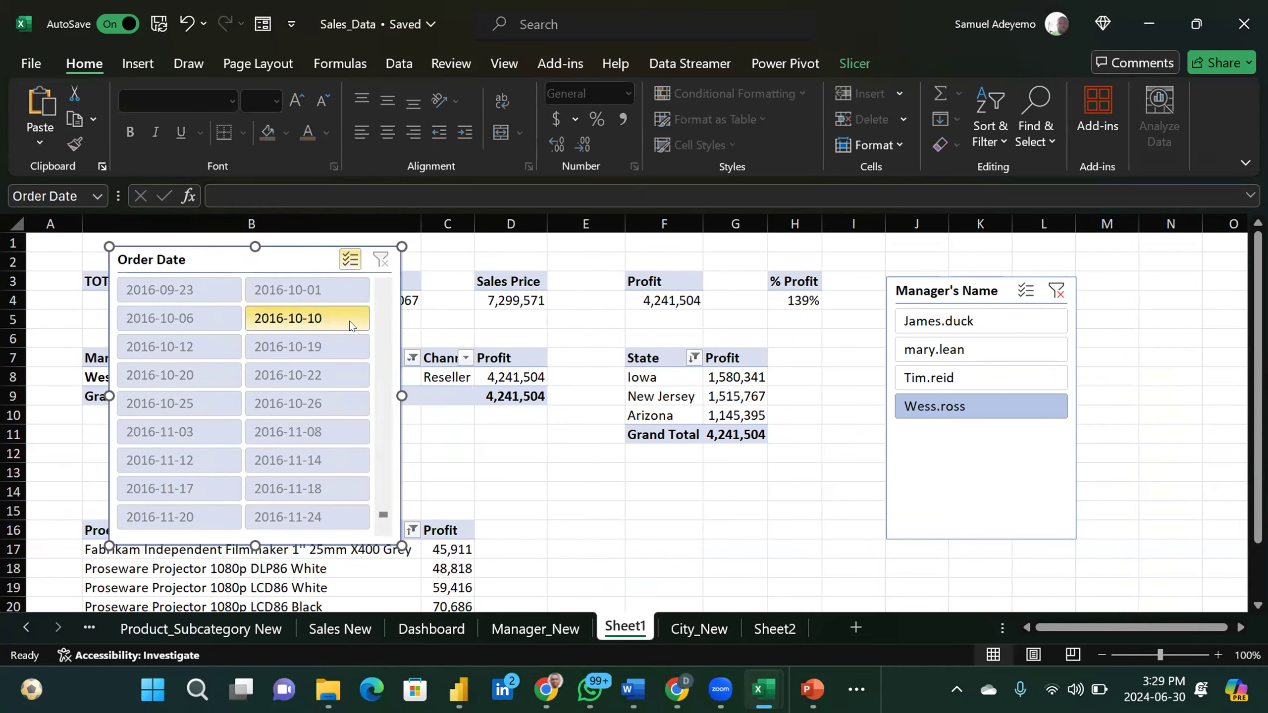
drag(387, 509, 383, 294)
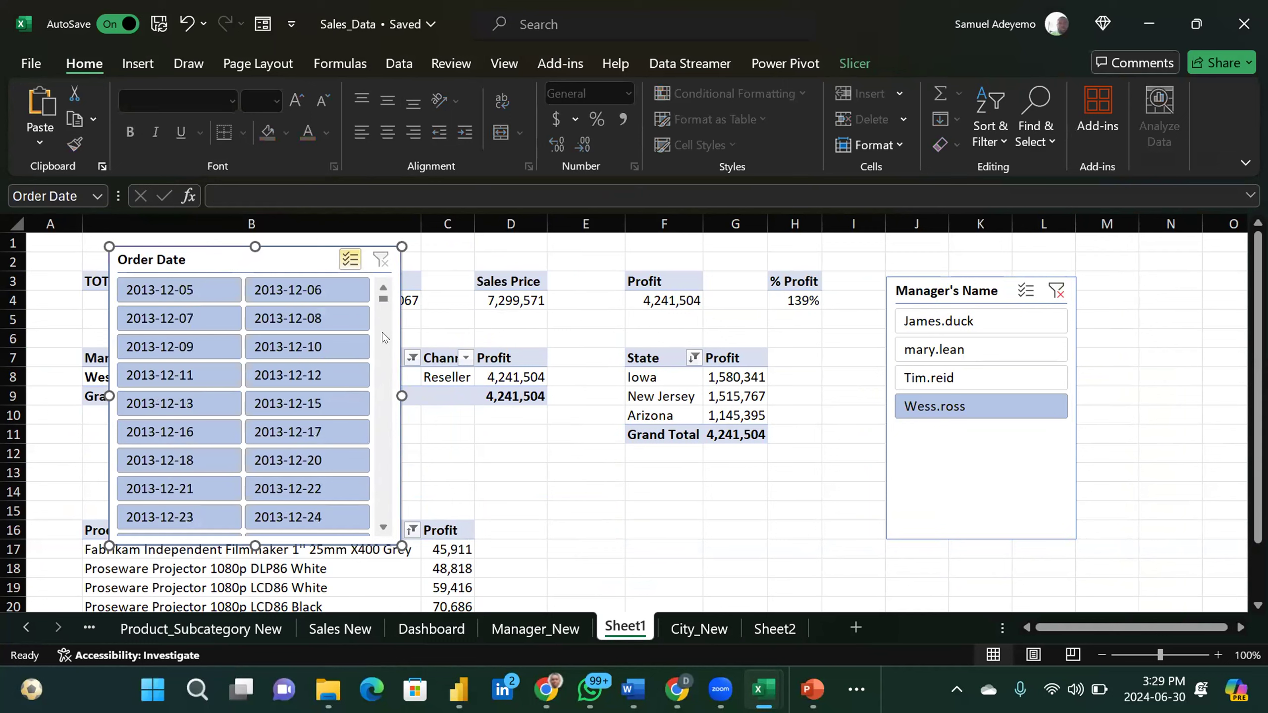
Step: Clear the Manager's Name slicer's filter and browse the Order Date slicer's full date range on Sheet1
click(1051, 289)
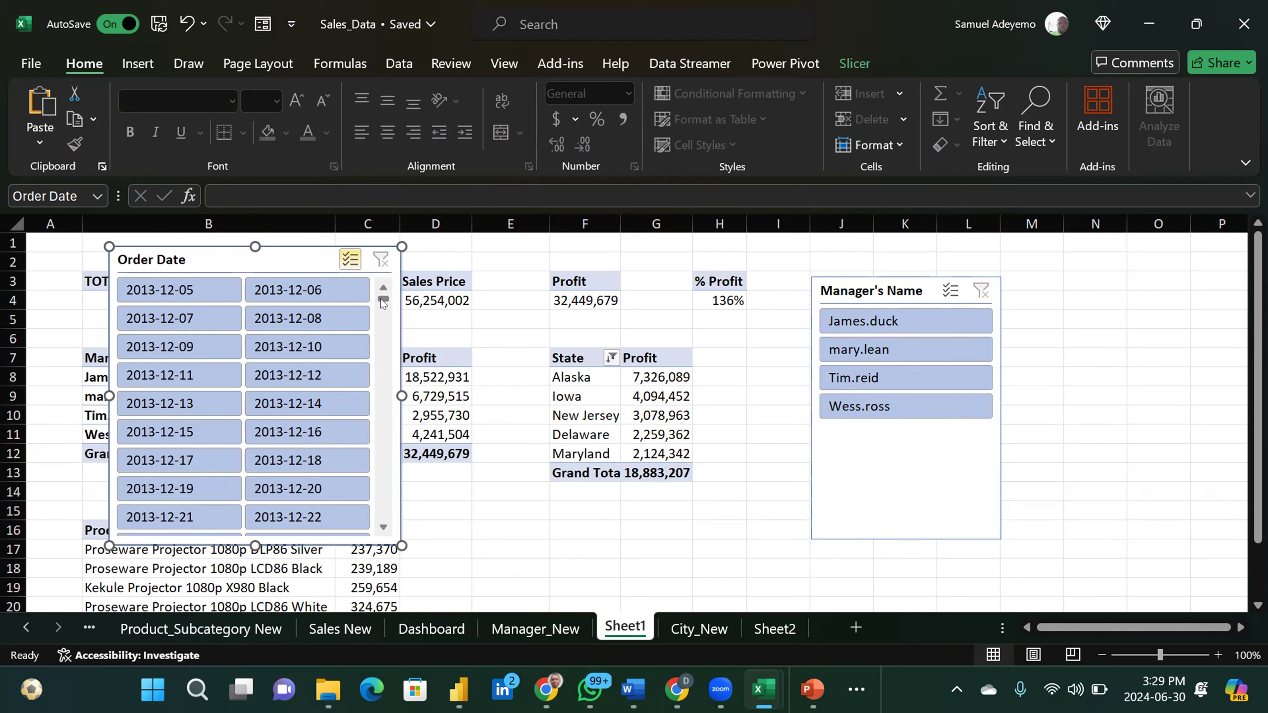
drag(383, 303, 380, 519)
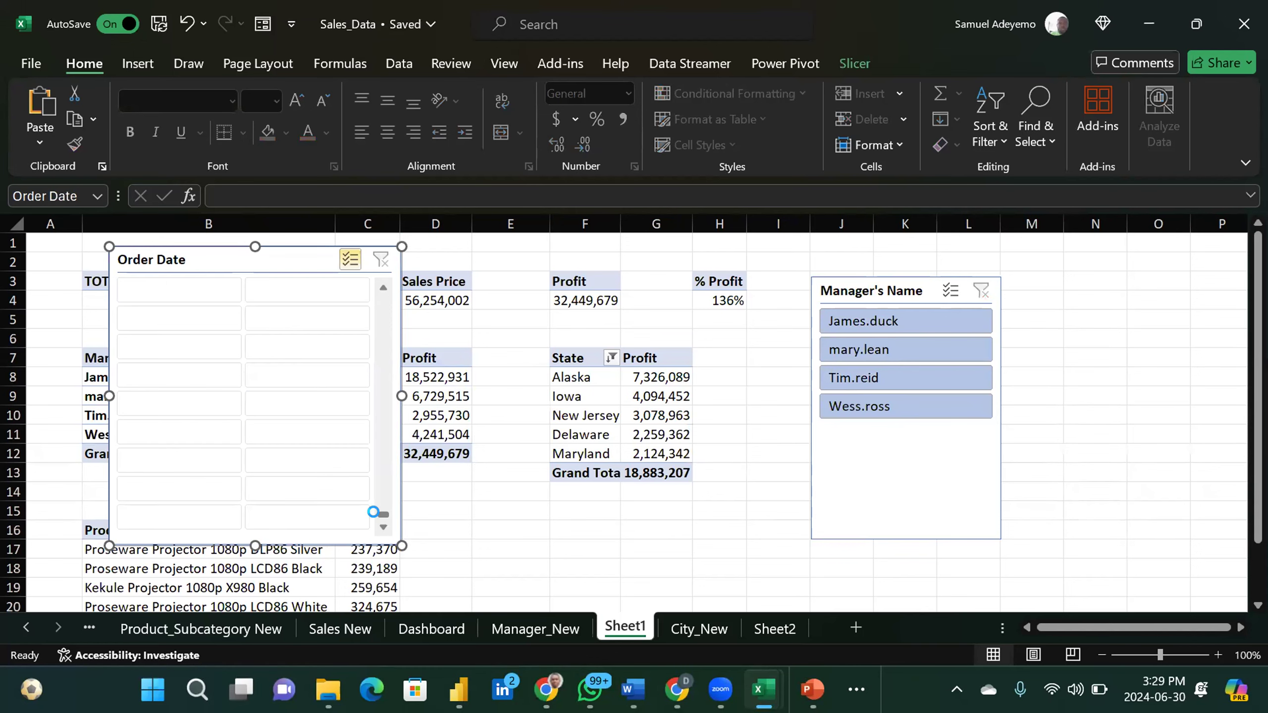
drag(383, 522, 383, 290)
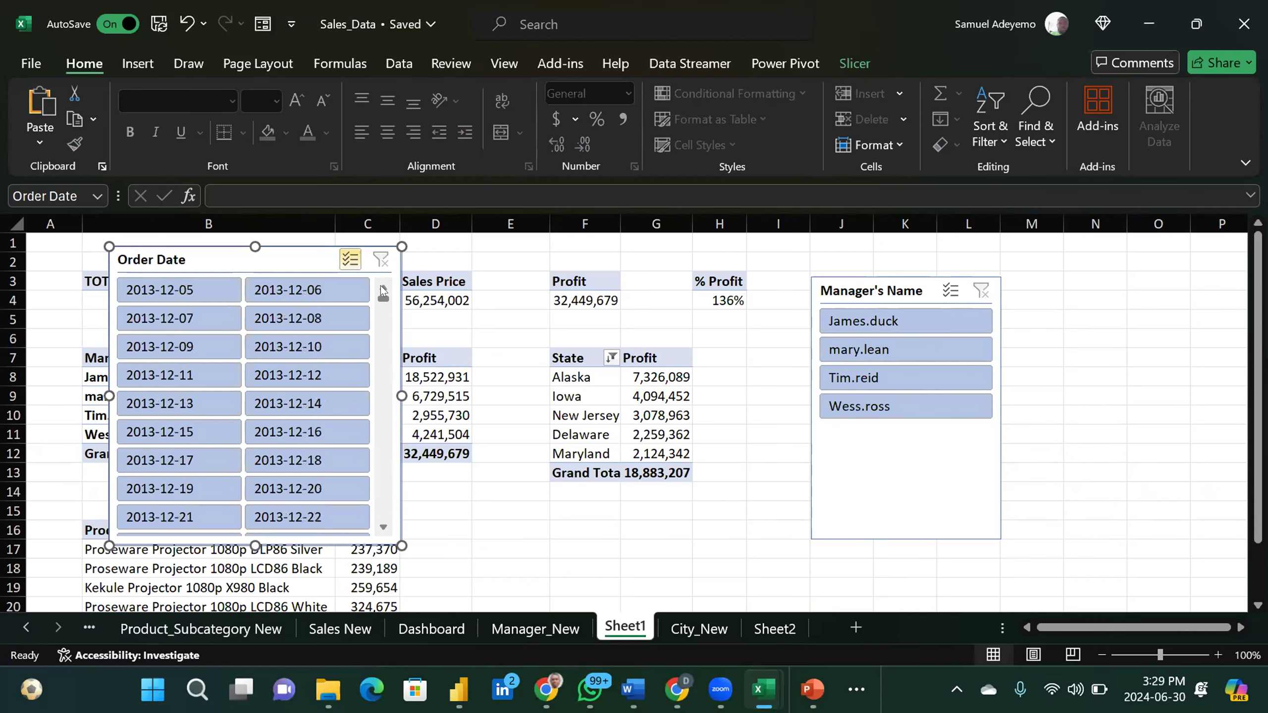
Step: Check the Order Date slicer's settings without changing them, and delete the slicer from Sheet1
right_click(170, 279)
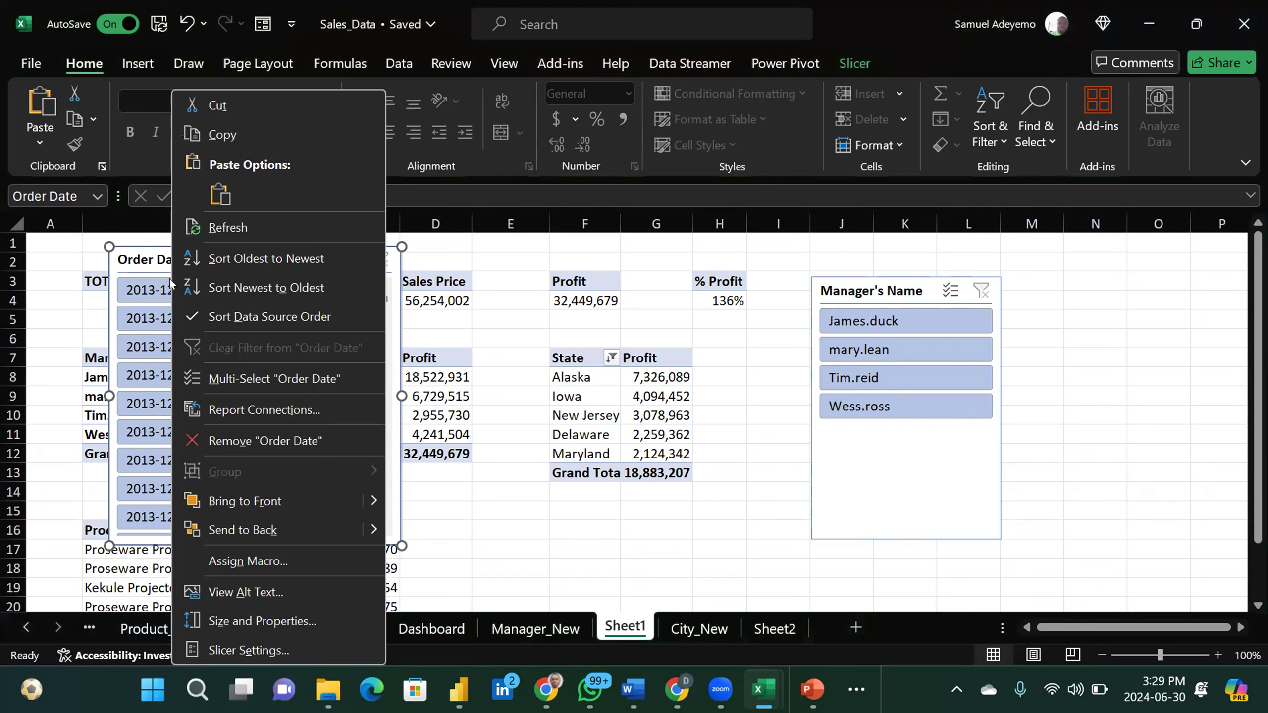
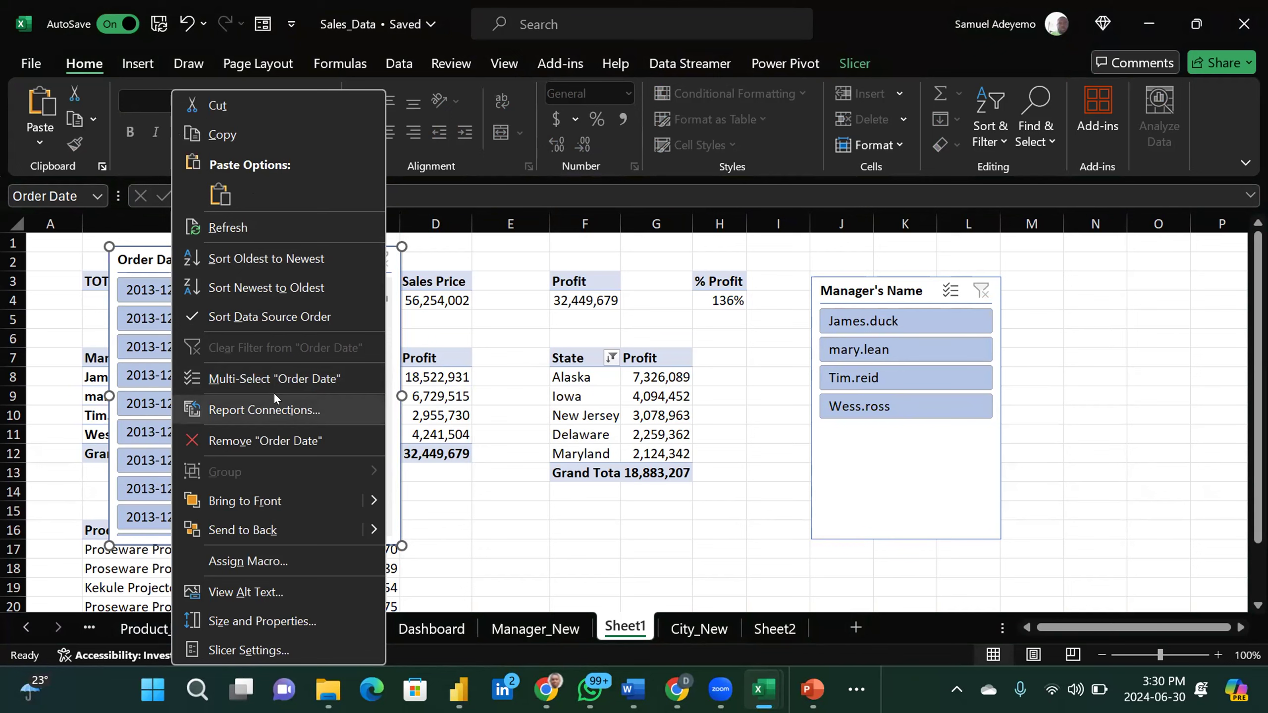
click(246, 649)
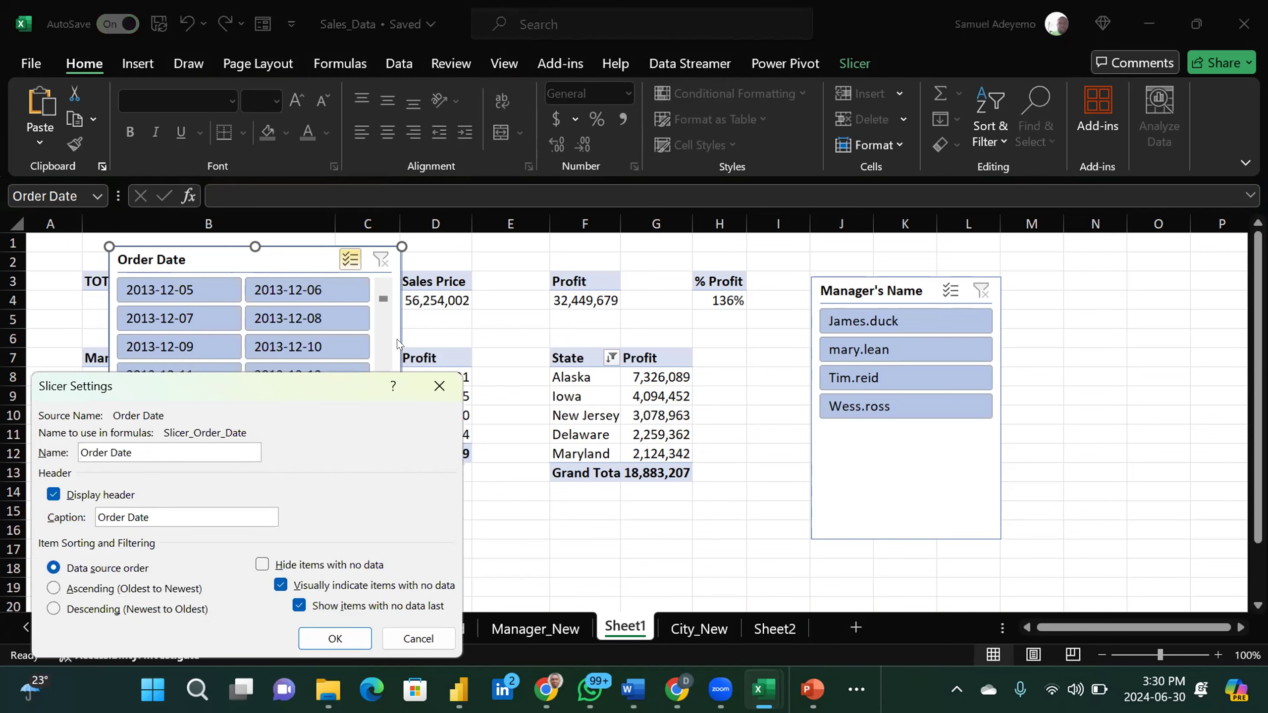
click(426, 385)
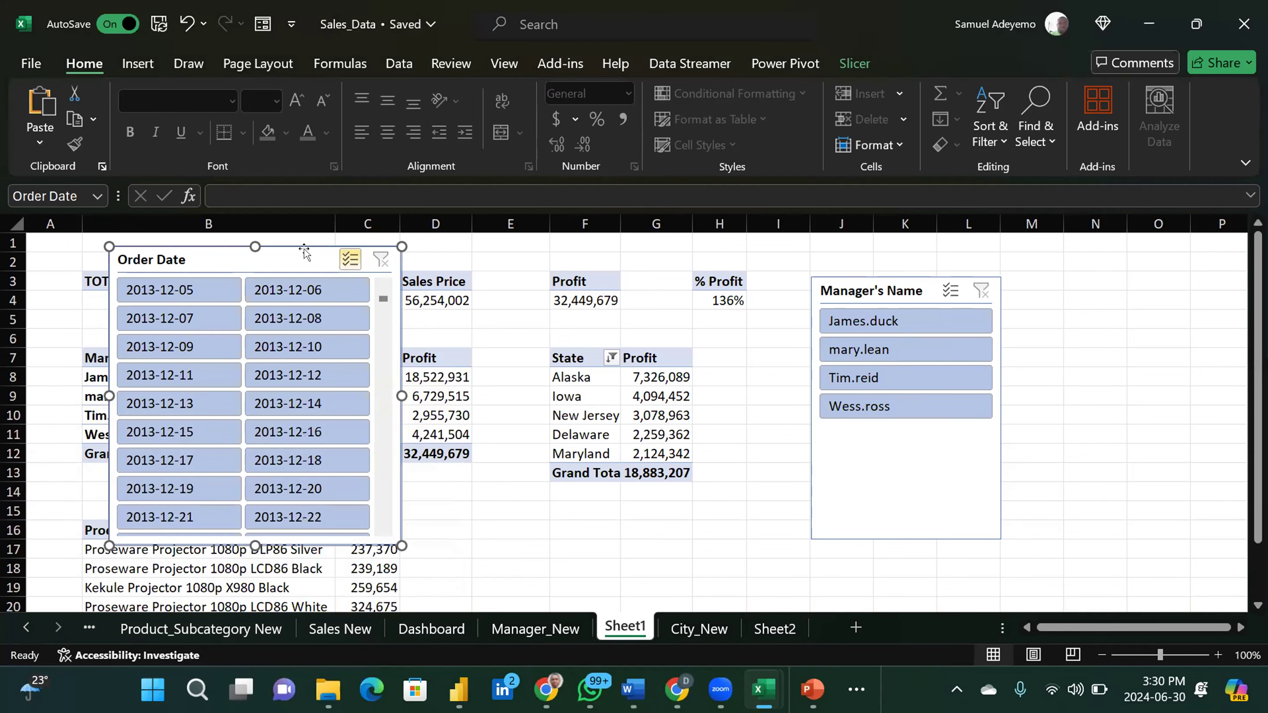
key(Delete)
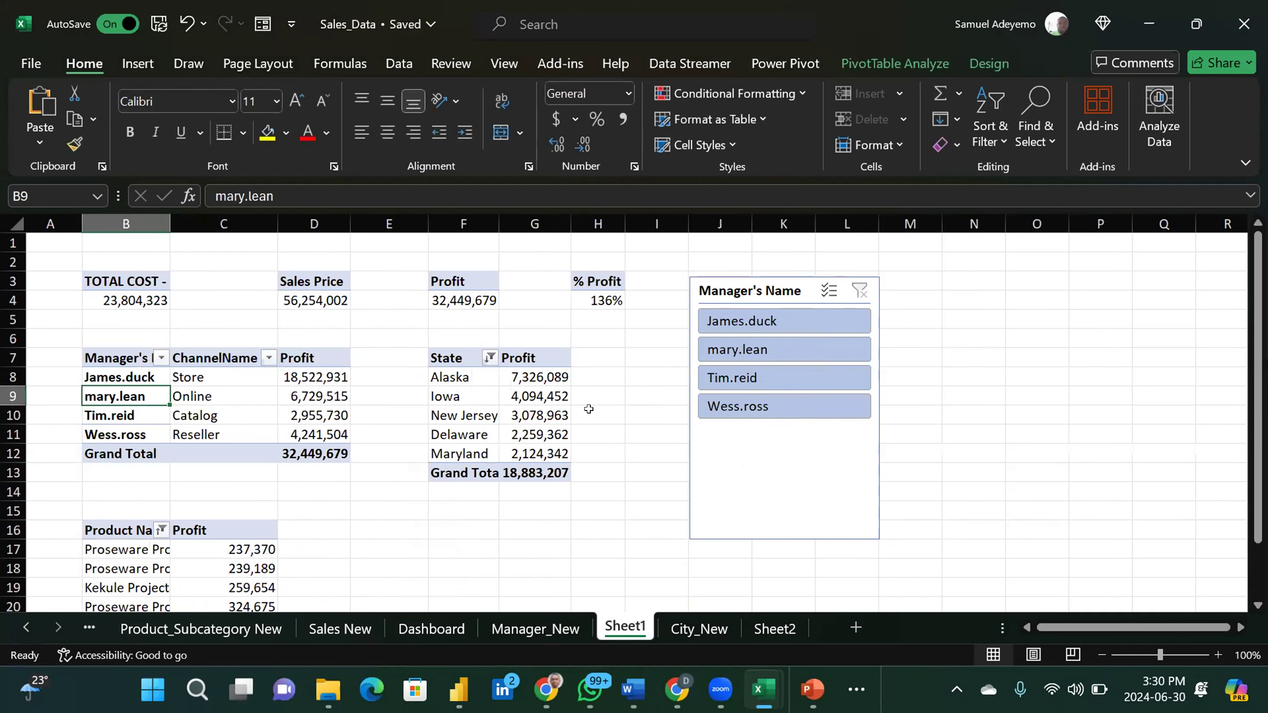
Step: Insert an Order Date timeline for the pivot table of profit by manager and channel
click(601, 452)
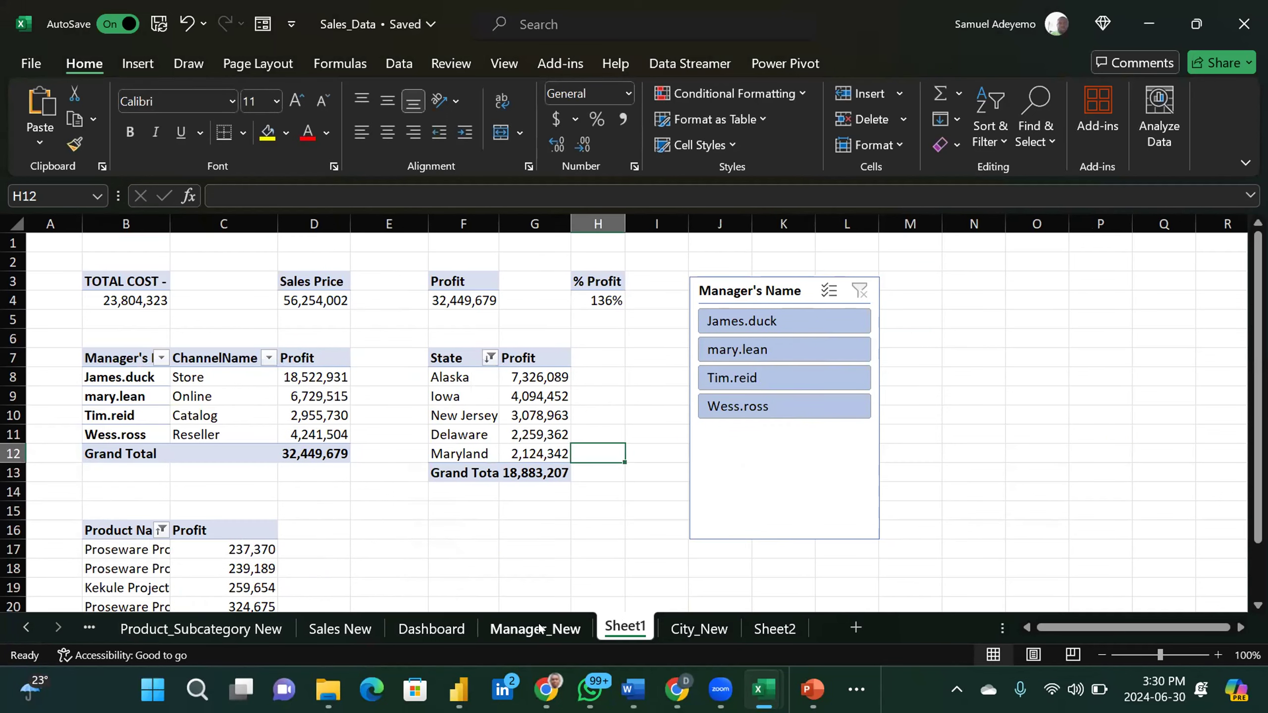
click(314, 377)
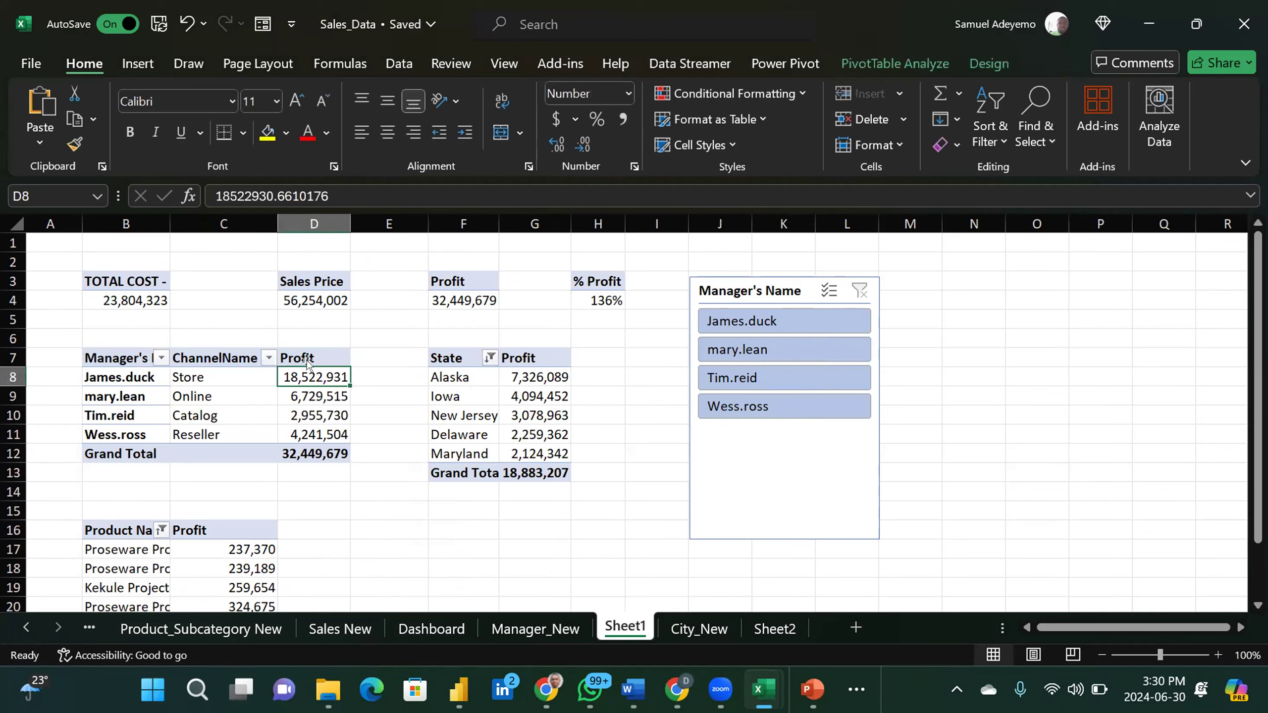
click(150, 55)
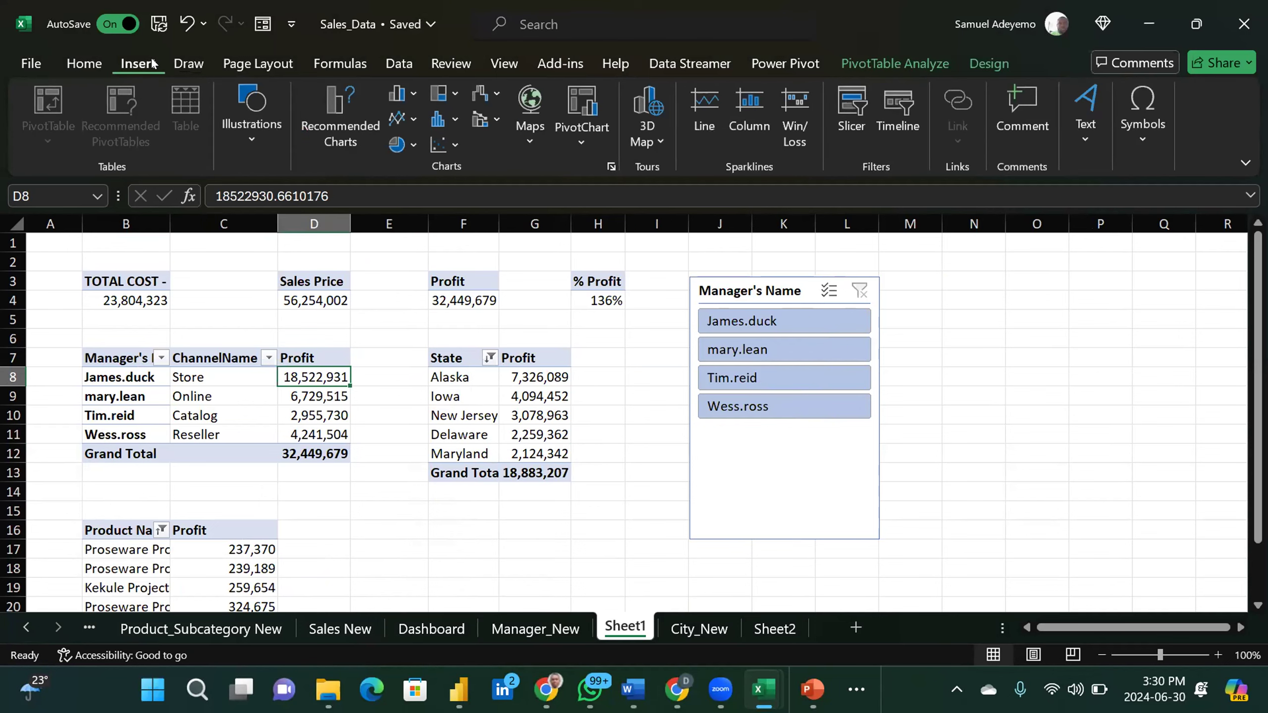
click(899, 108)
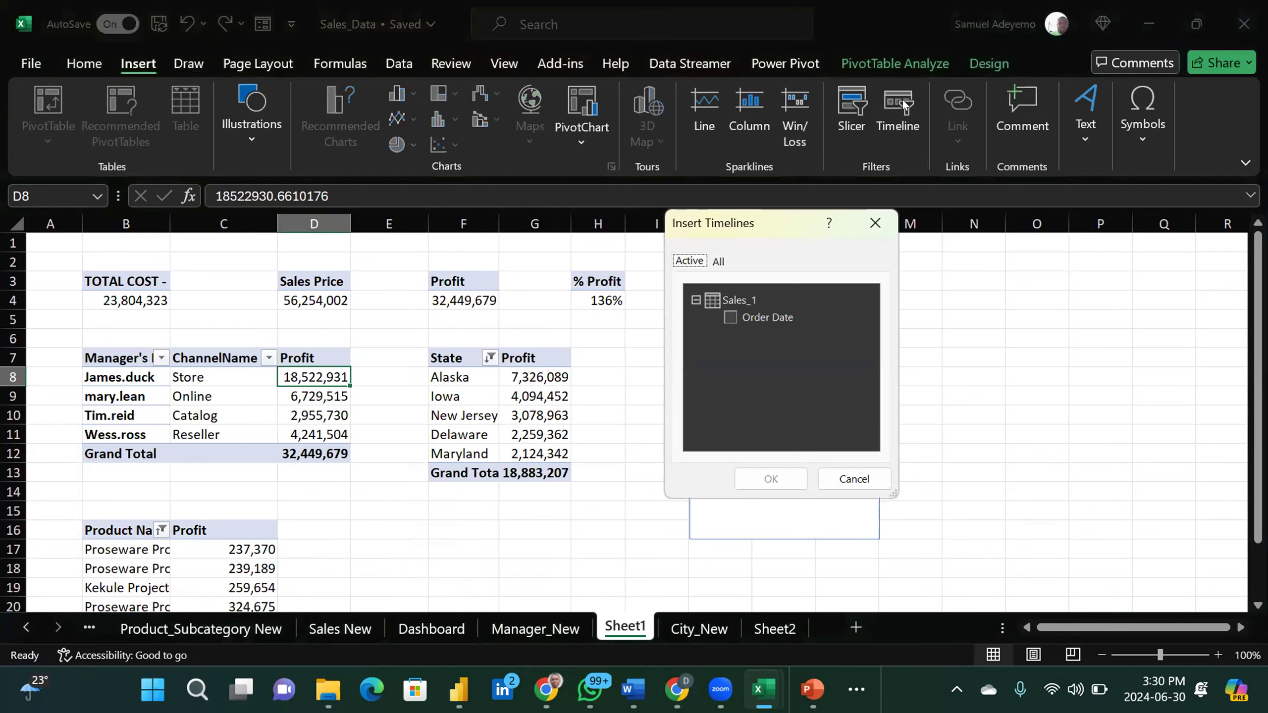
click(731, 316)
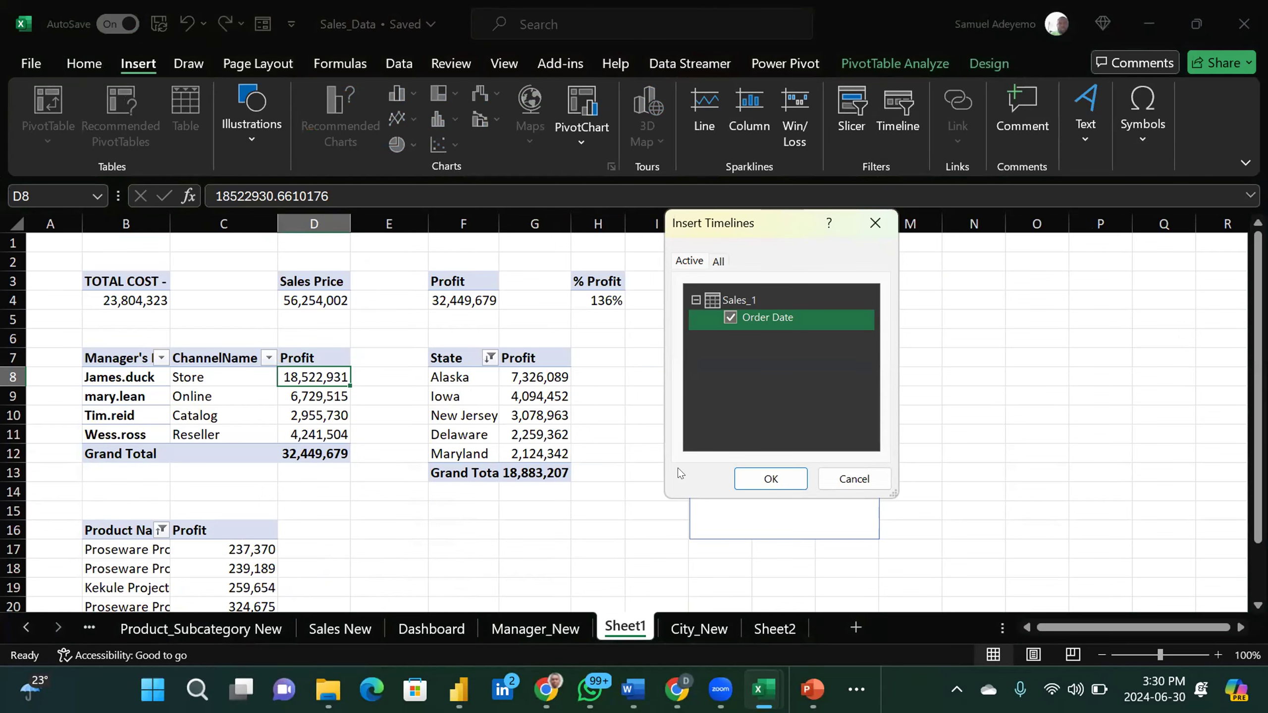
click(770, 479)
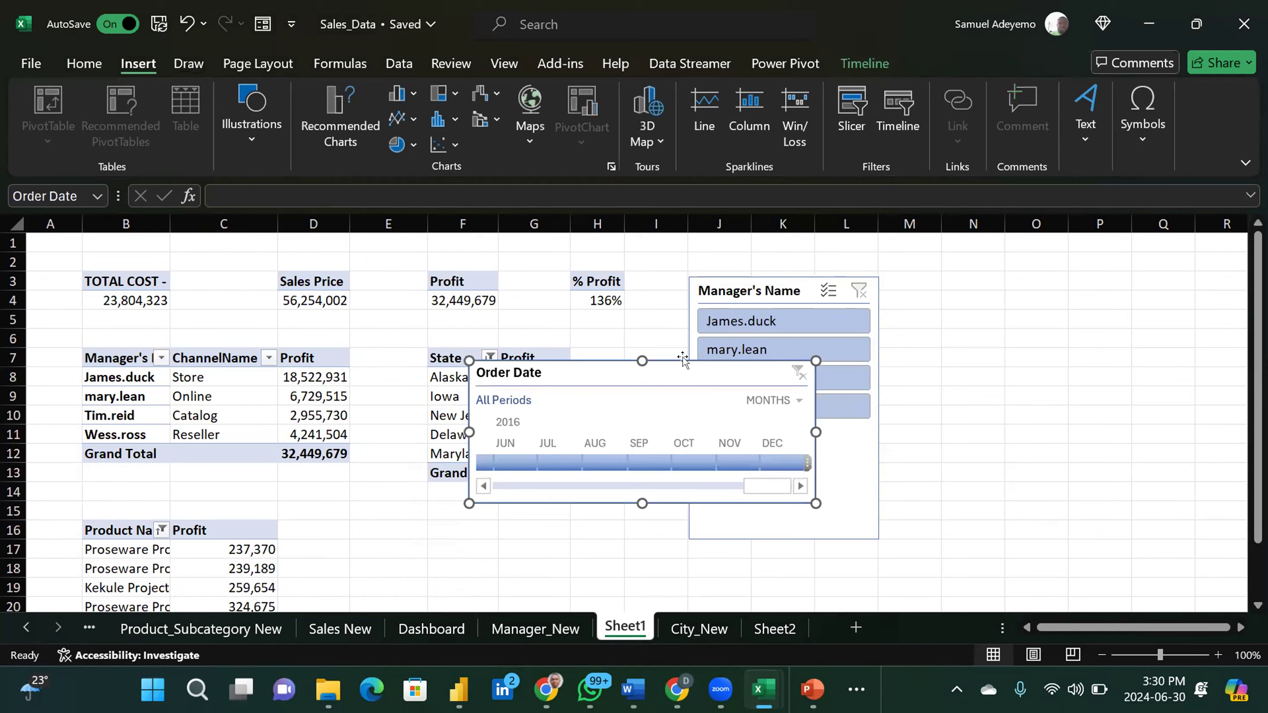
Step: Move the Manager's Name slicer over columns G to J and the Order Date timeline over columns K to P
drag(732, 395, 1124, 363)
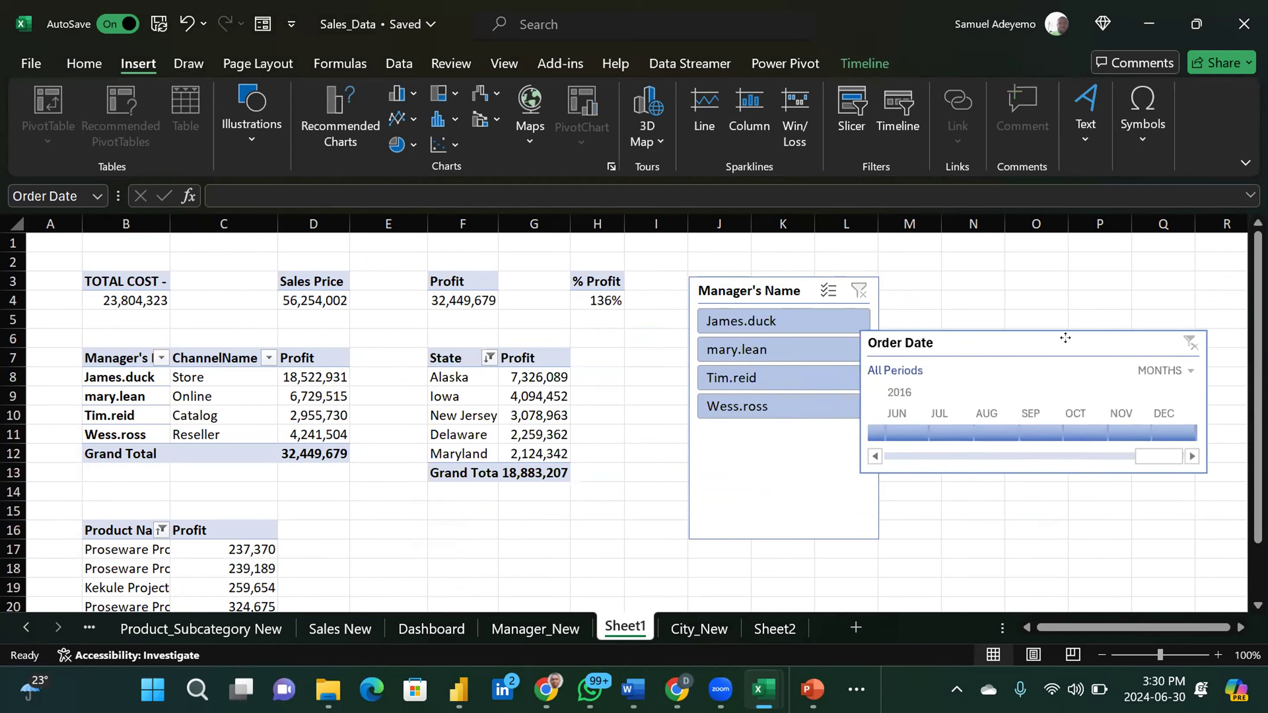
drag(789, 289, 639, 265)
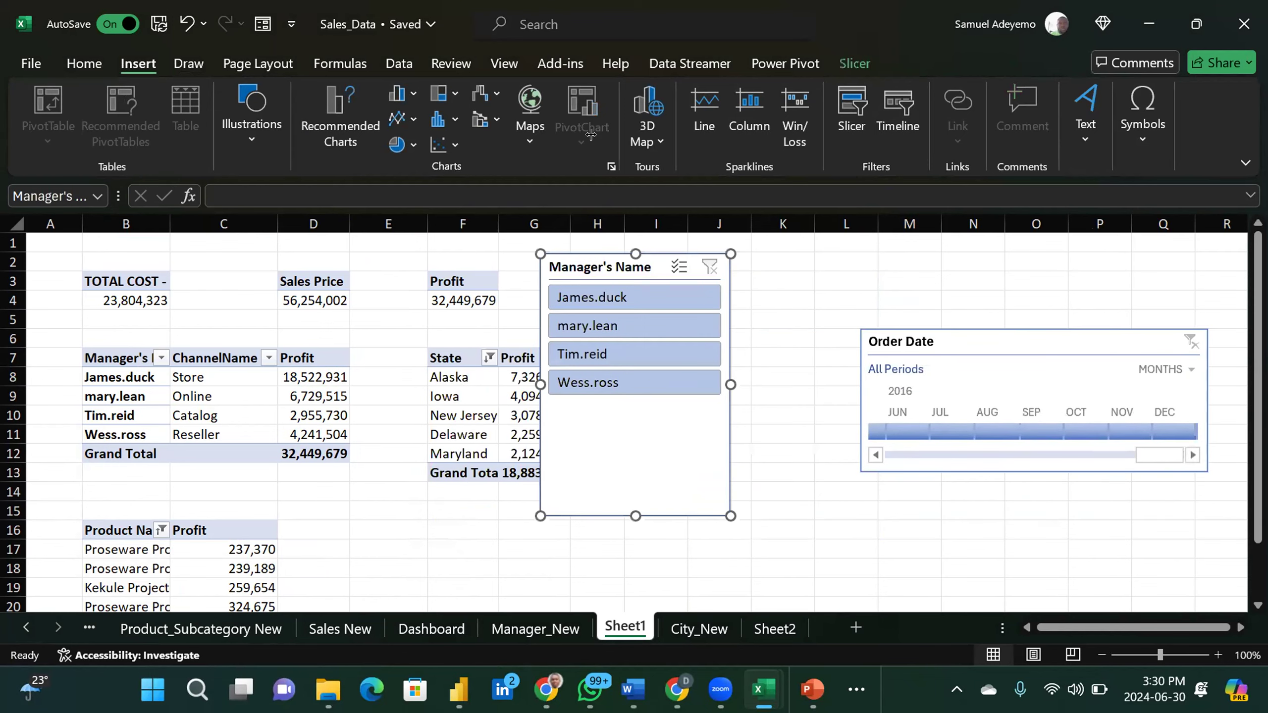
drag(993, 338, 901, 290)
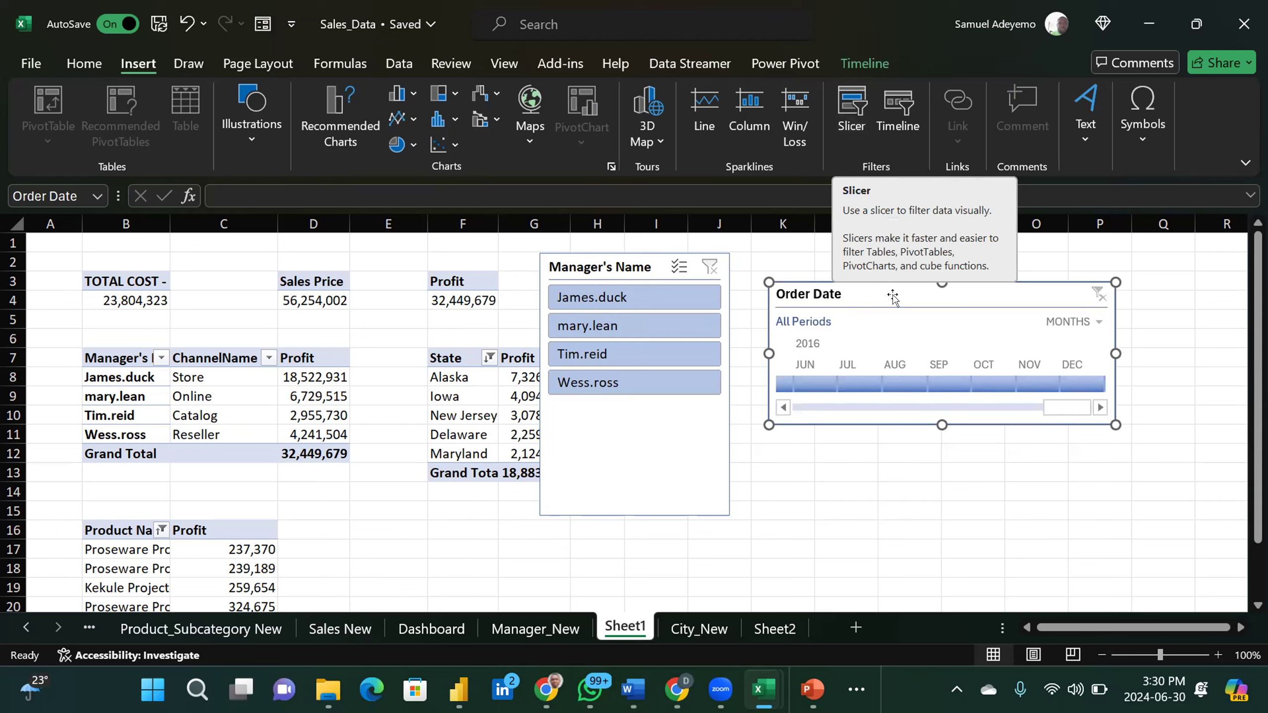
Step: Test the Order Date timeline by filtering to Jan 2013, and clear its filter
drag(1070, 400, 787, 417)
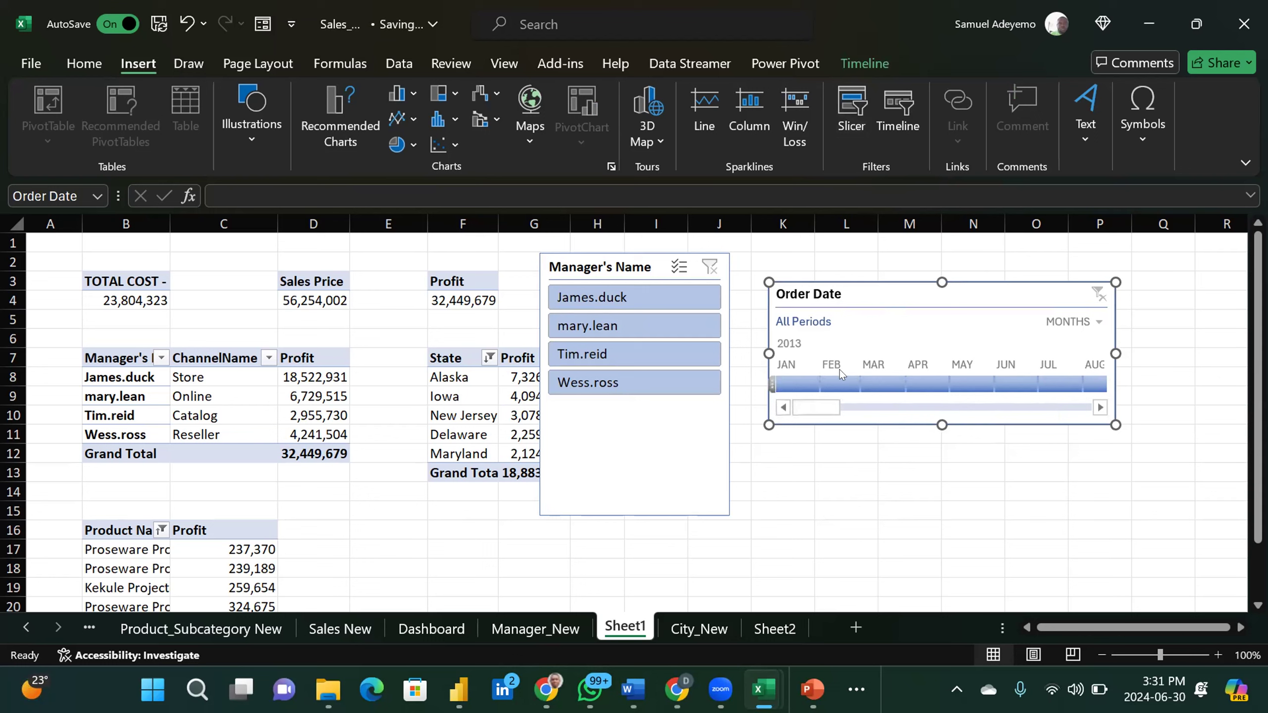
click(802, 382)
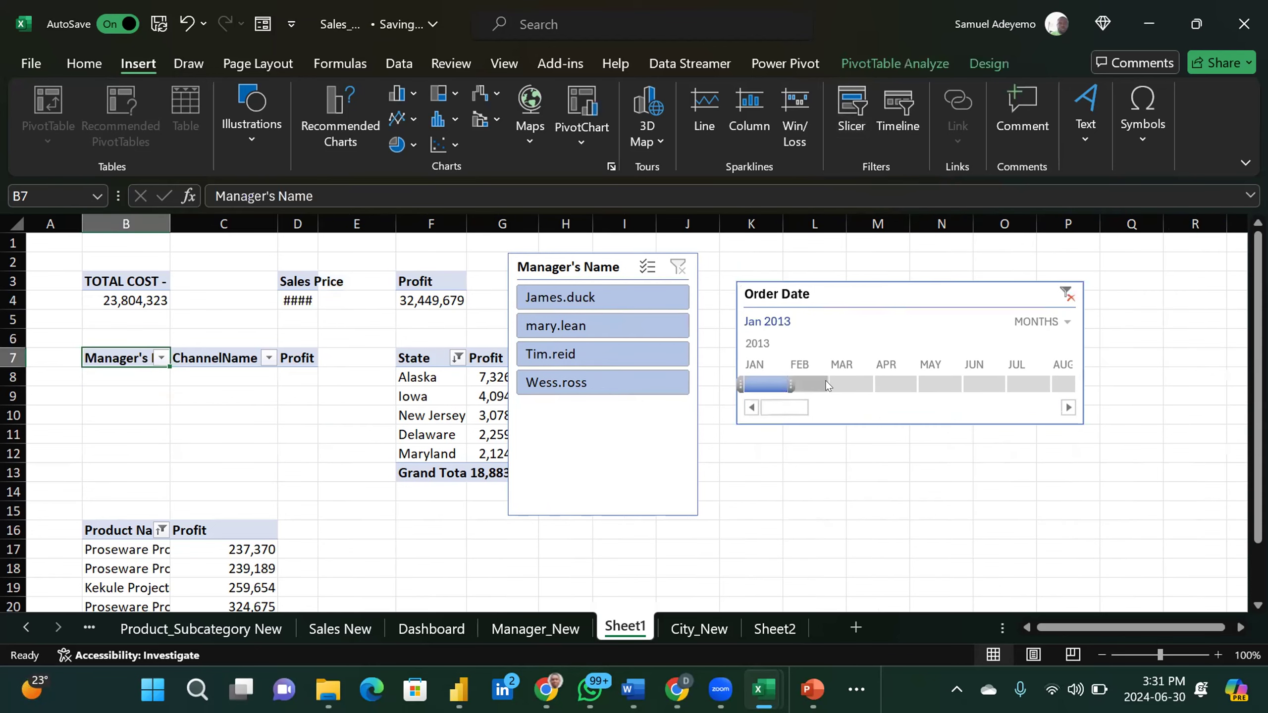
click(850, 276)
click(836, 287)
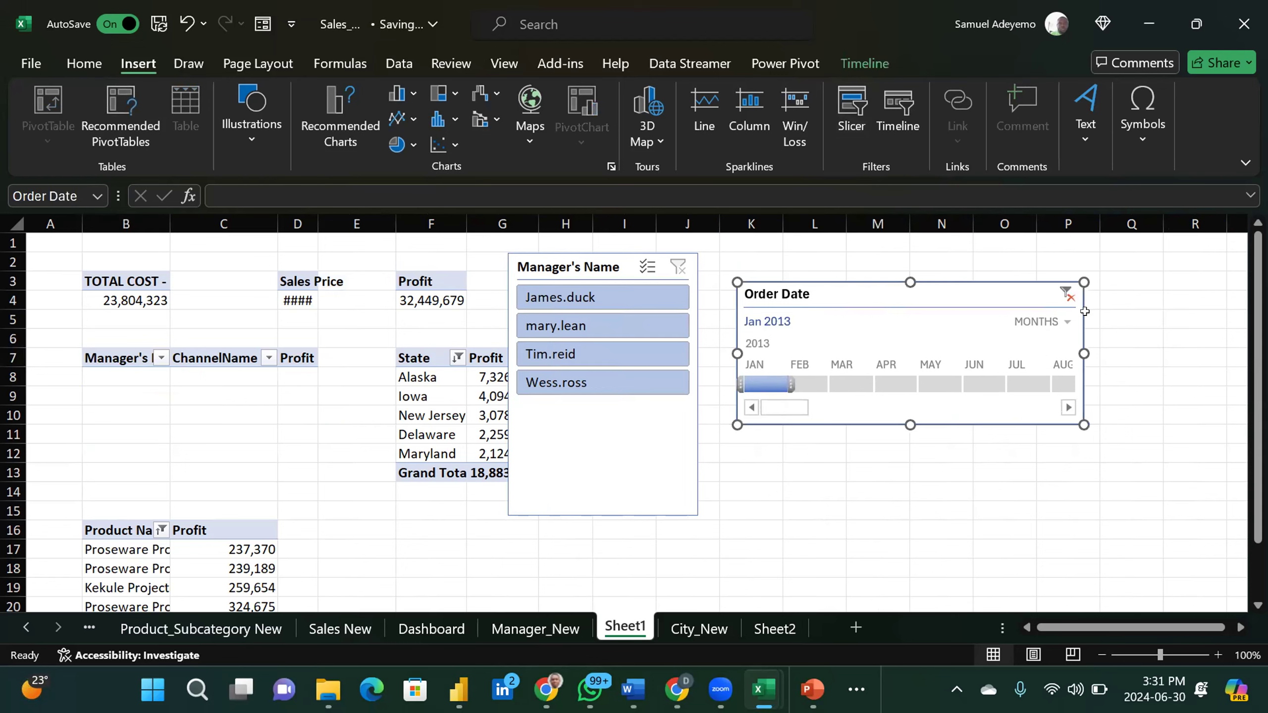
click(1067, 294)
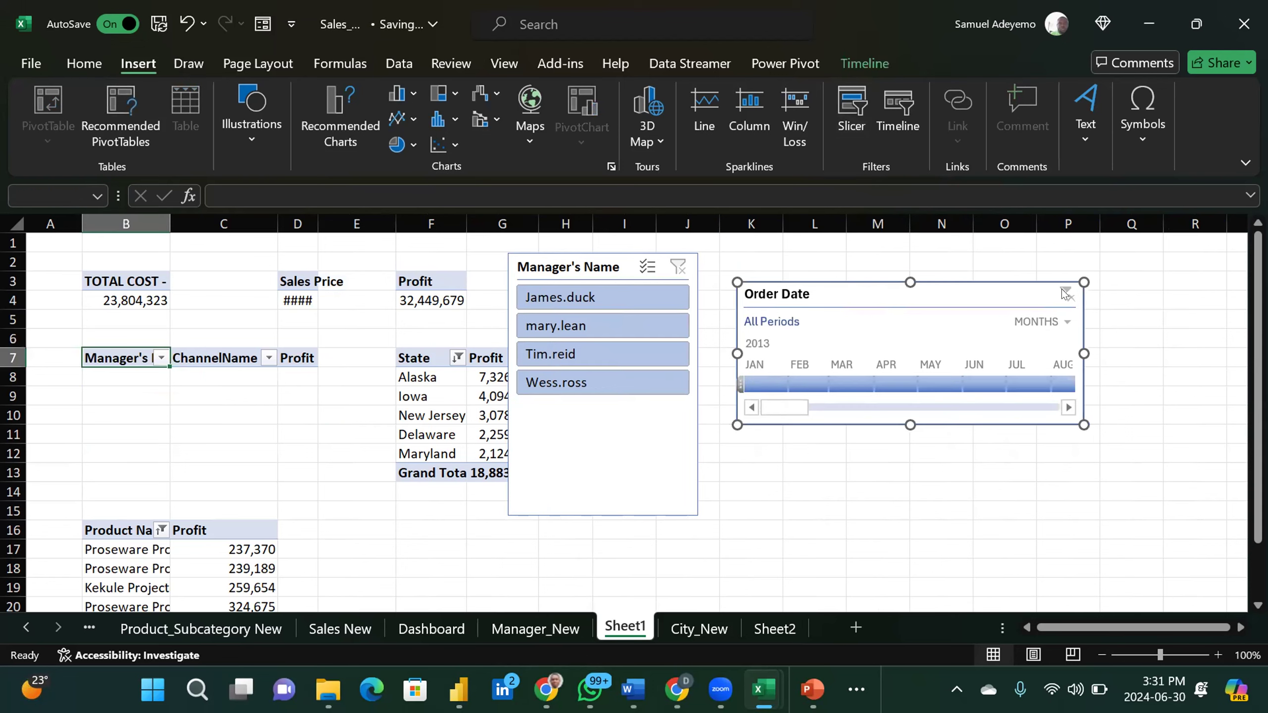
Step: Copy the Order Date timeline from Sheet1 to the Dashboard sheet and place it over the lower part of the product chart
click(982, 285)
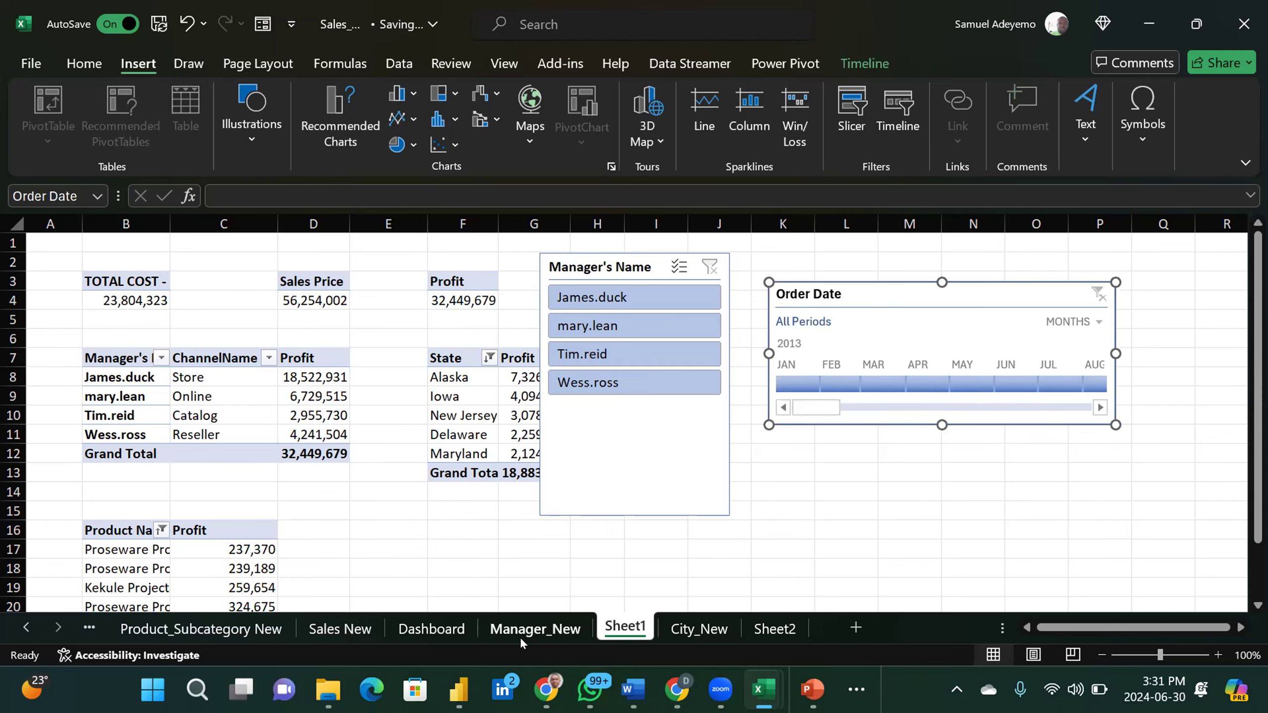
click(404, 632)
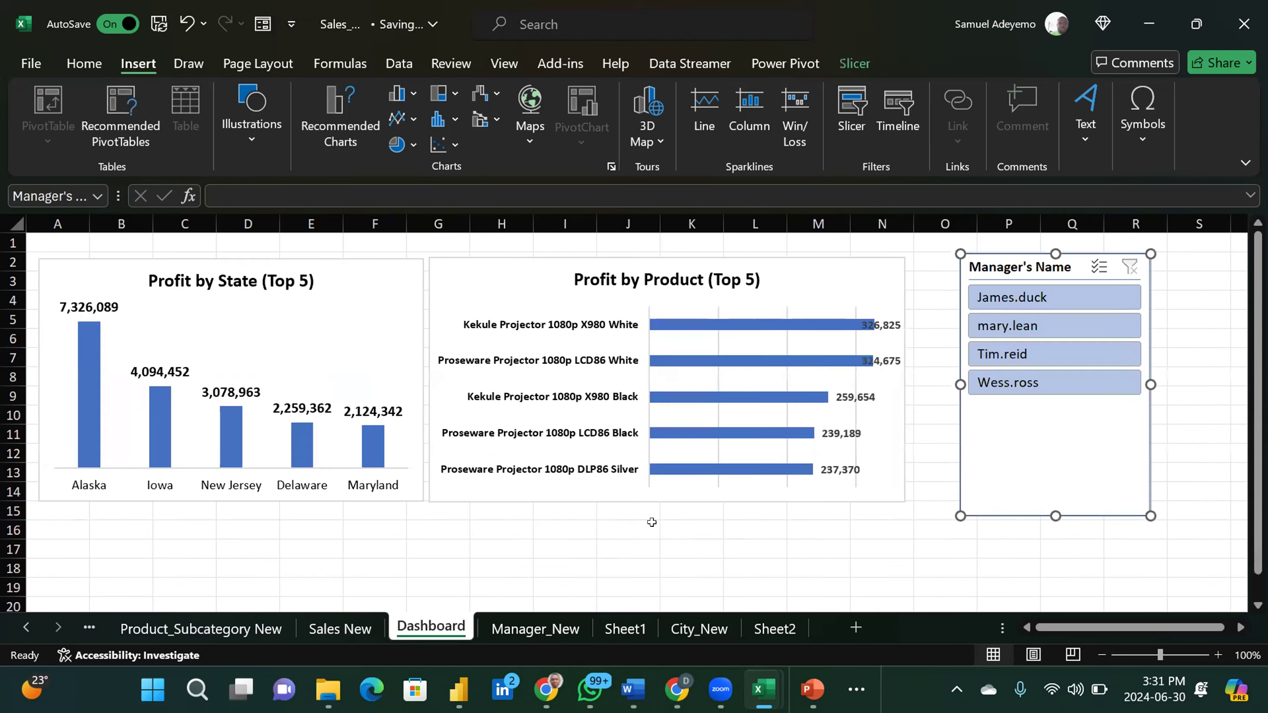
click(779, 531)
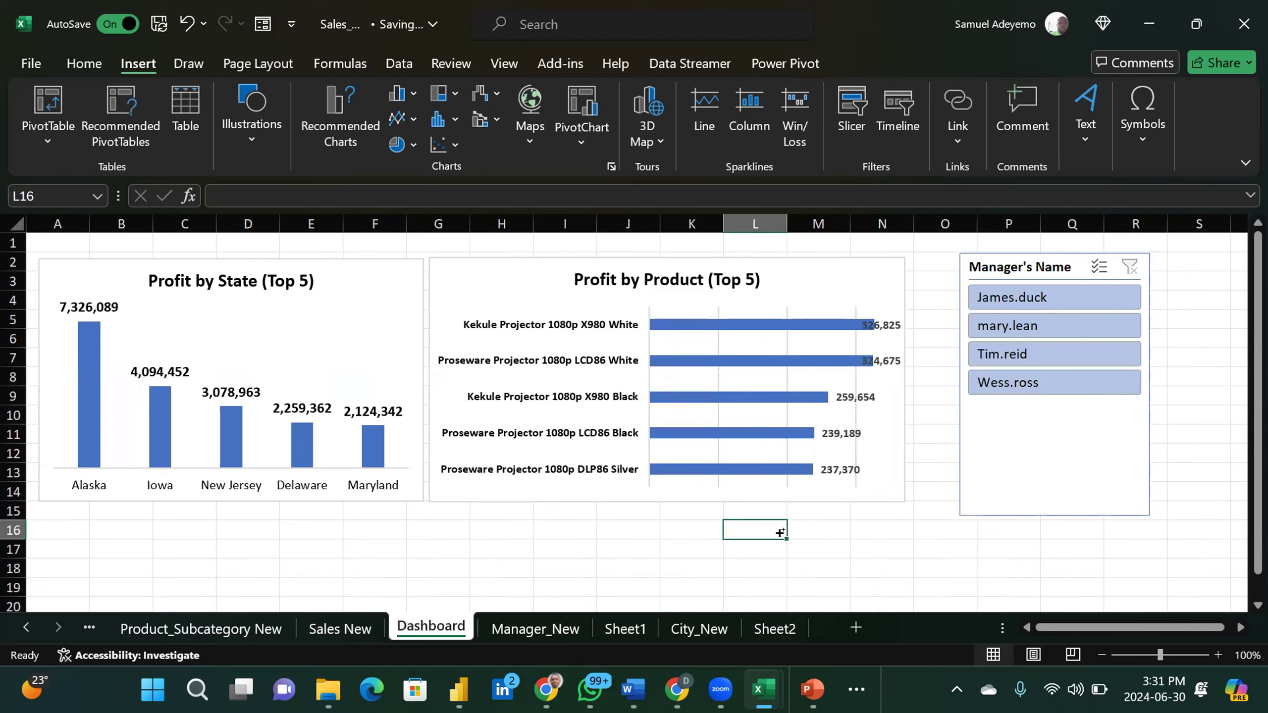
key(ctrl+v)
drag(813, 523, 752, 405)
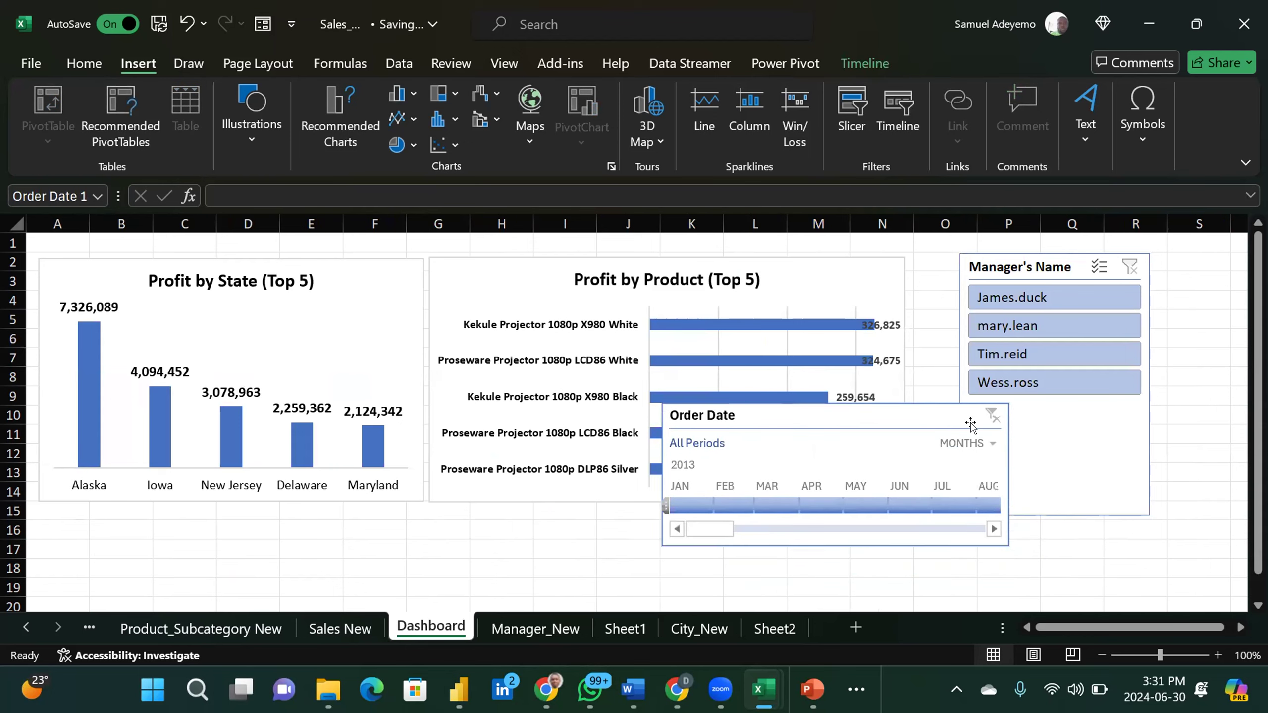
Step: Connect the Dashboard's Order Date timeline also to PivotTable1, PivotTable2, PivotTable3, PivotTable4, PivotTable8 and PivotTable9 on Sheet1
right_click(914, 405)
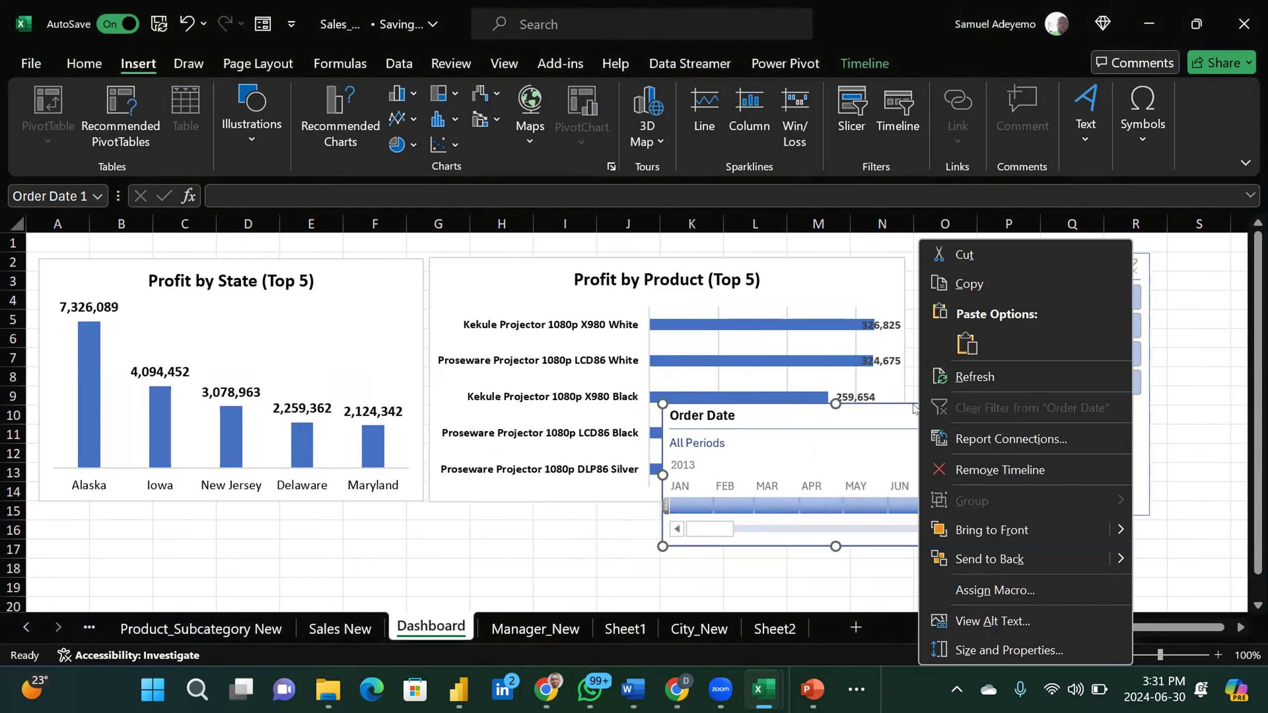
click(988, 441)
click(837, 461)
click(838, 486)
click(838, 511)
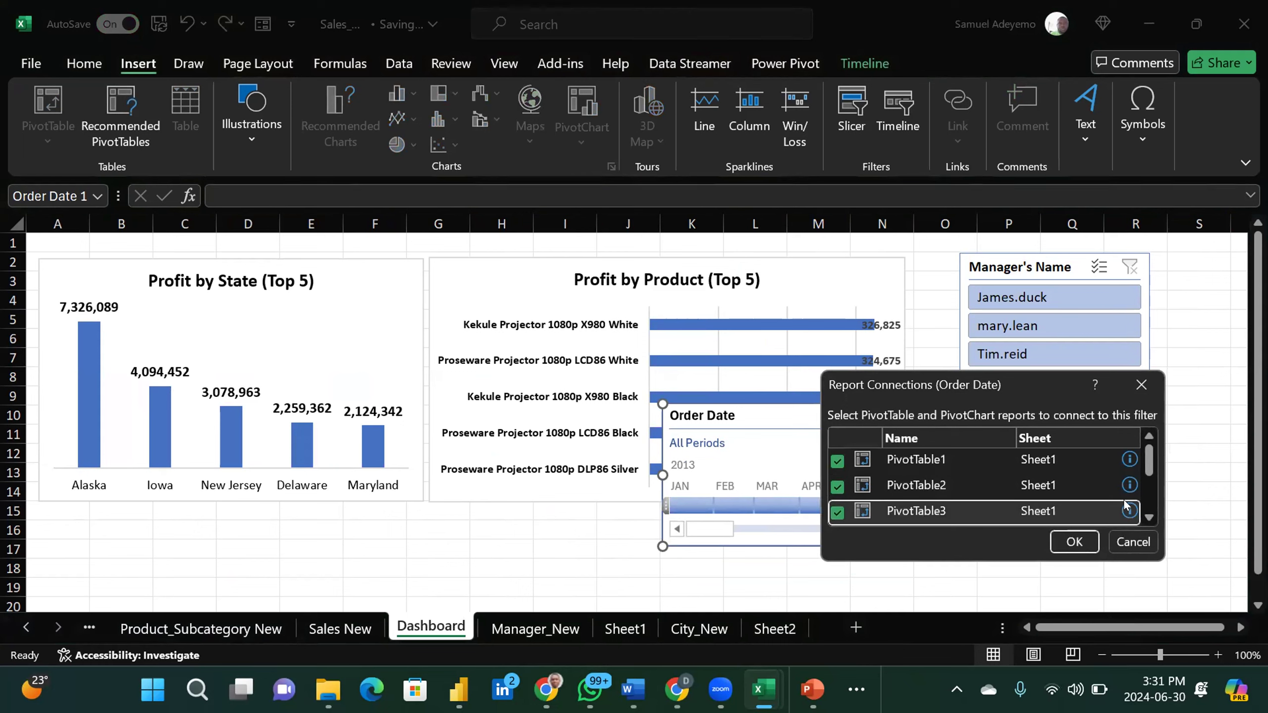
click(1149, 516)
click(1148, 517)
click(1148, 516)
click(1148, 516)
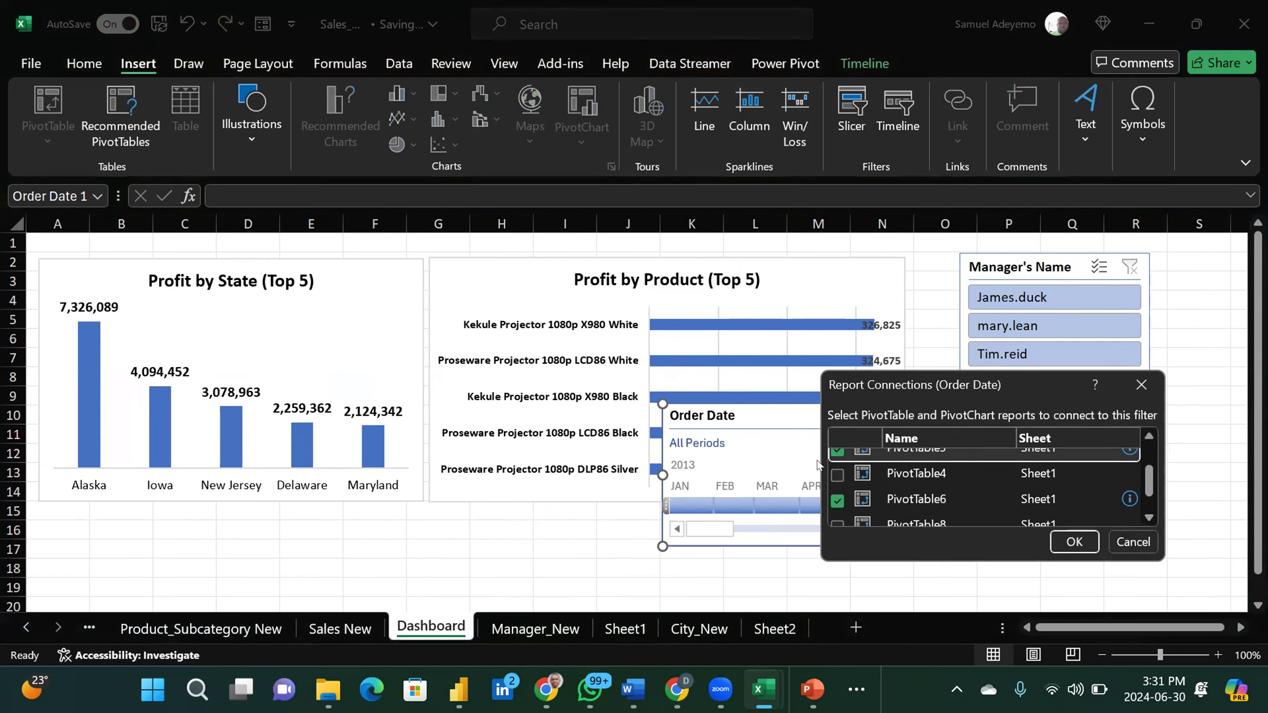
click(837, 474)
click(837, 522)
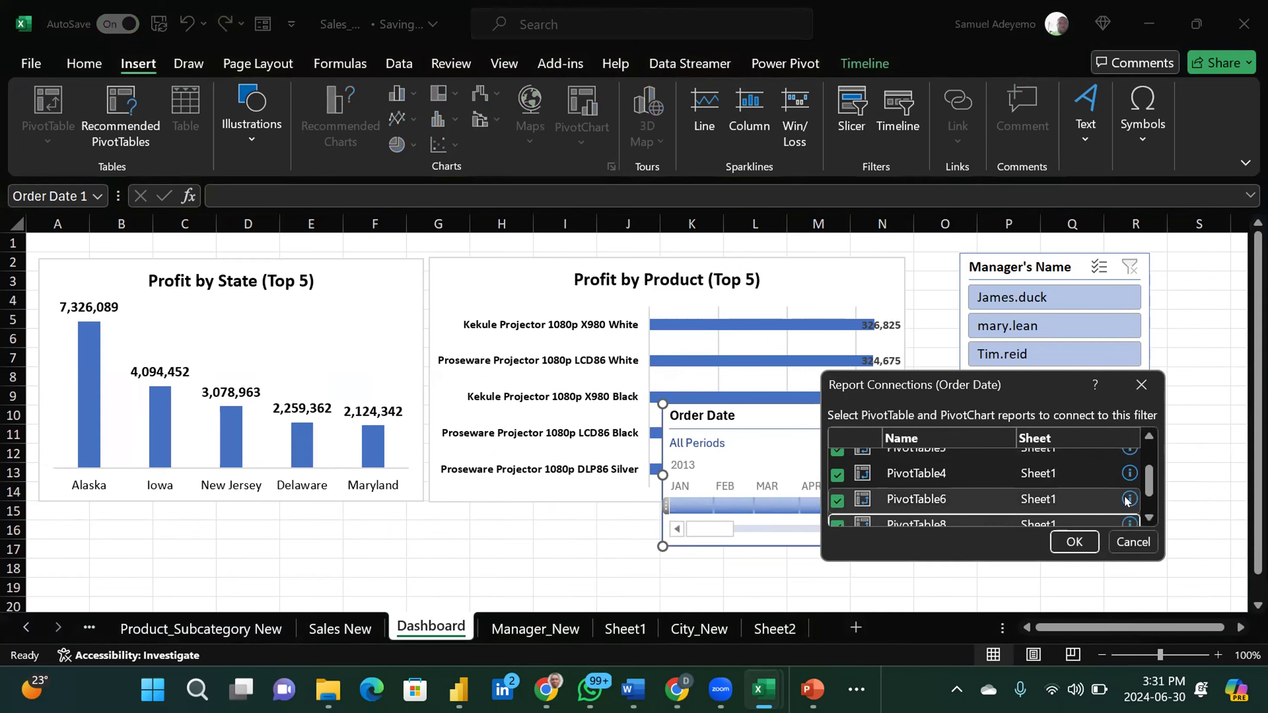
drag(1142, 480, 1142, 500)
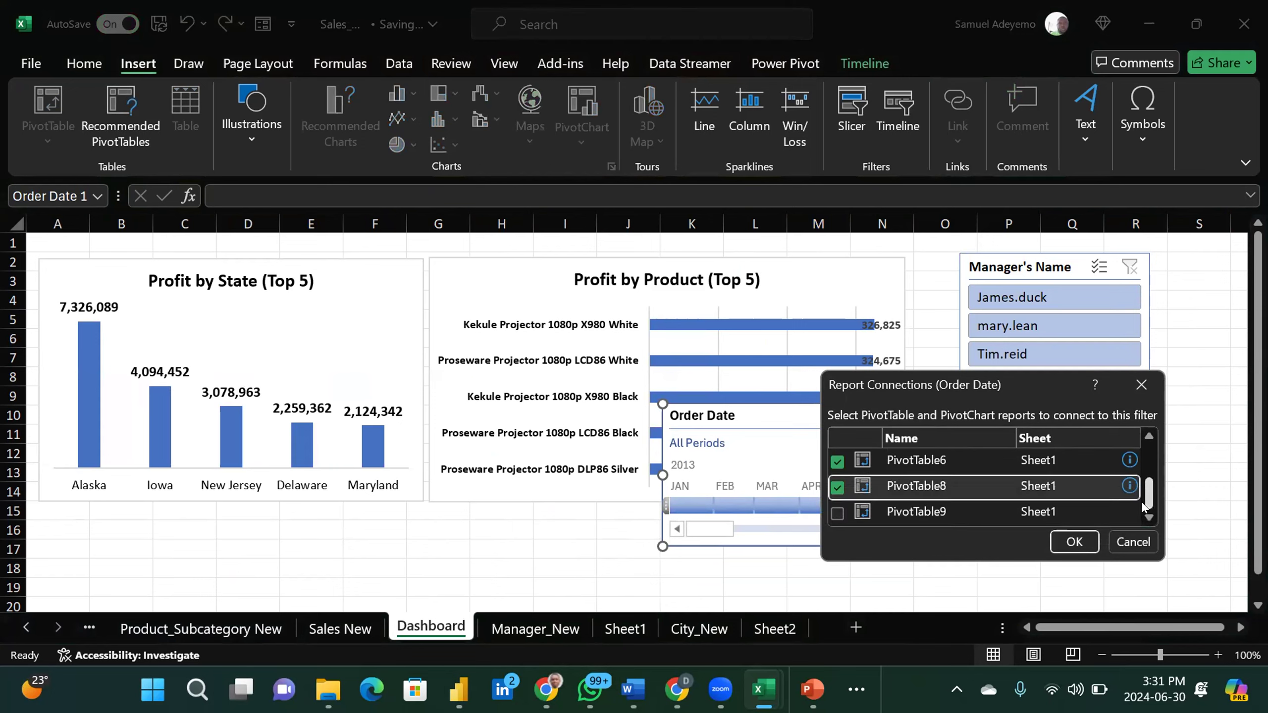
click(837, 513)
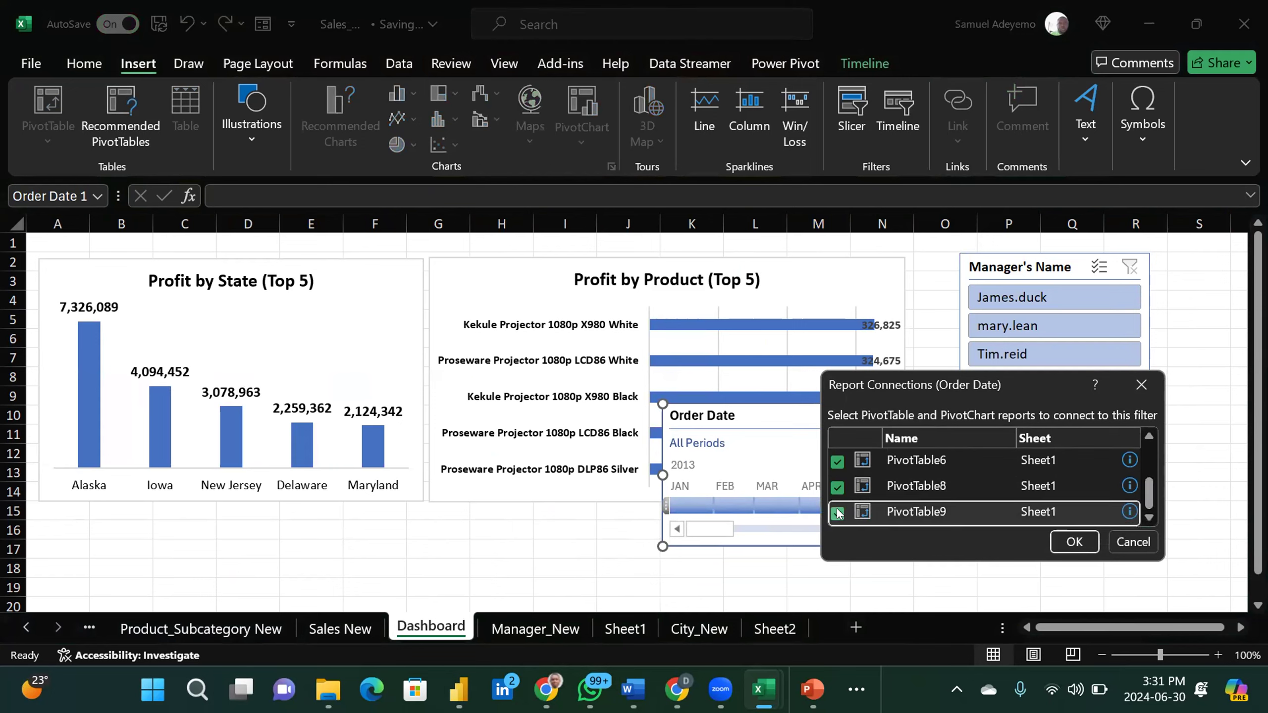
click(1073, 542)
Step: Move the Dashboard's timeline over columns H to M and test it with Jan 2013, Feb 2013 and Jan 2013 again
drag(855, 400, 662, 405)
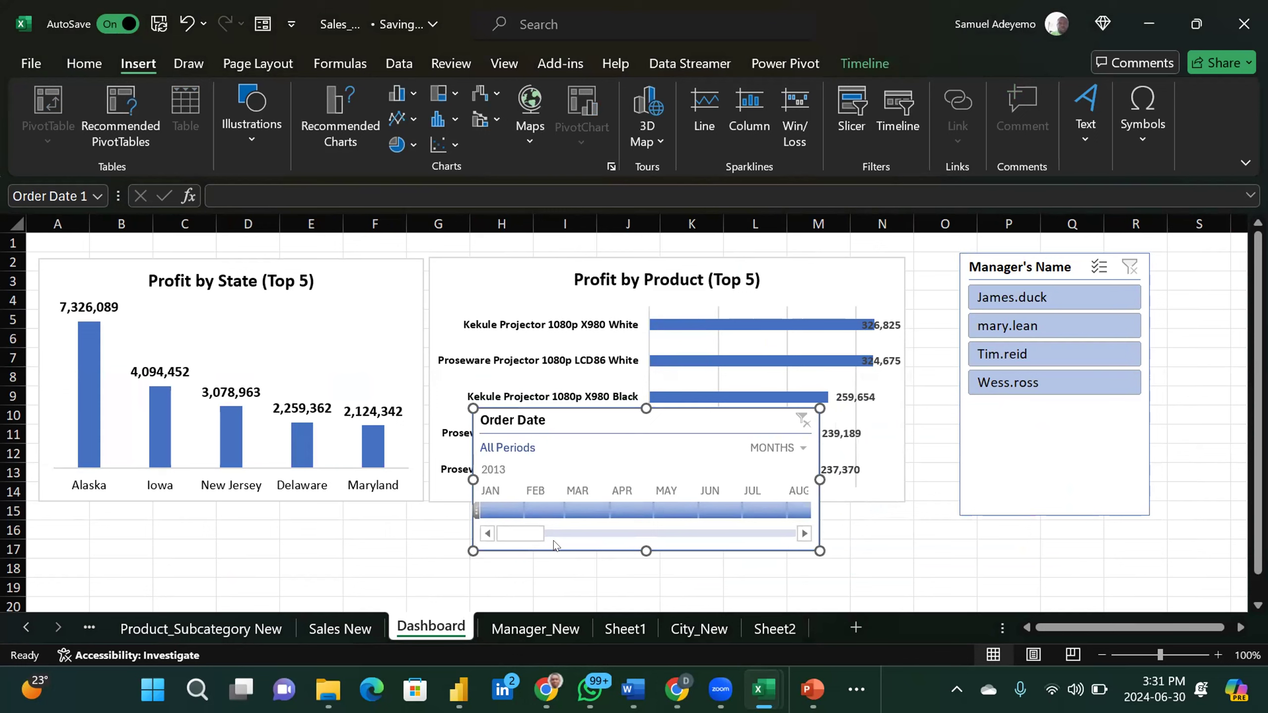
drag(519, 534, 482, 554)
click(489, 507)
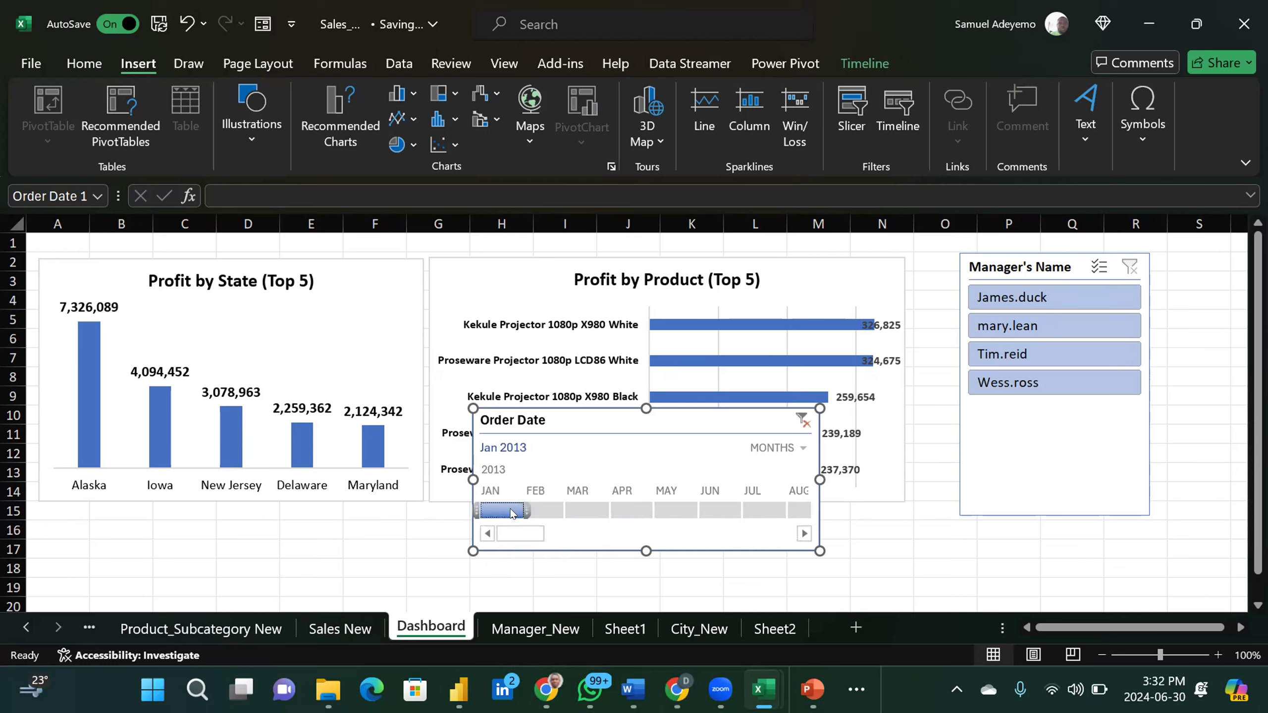
click(543, 510)
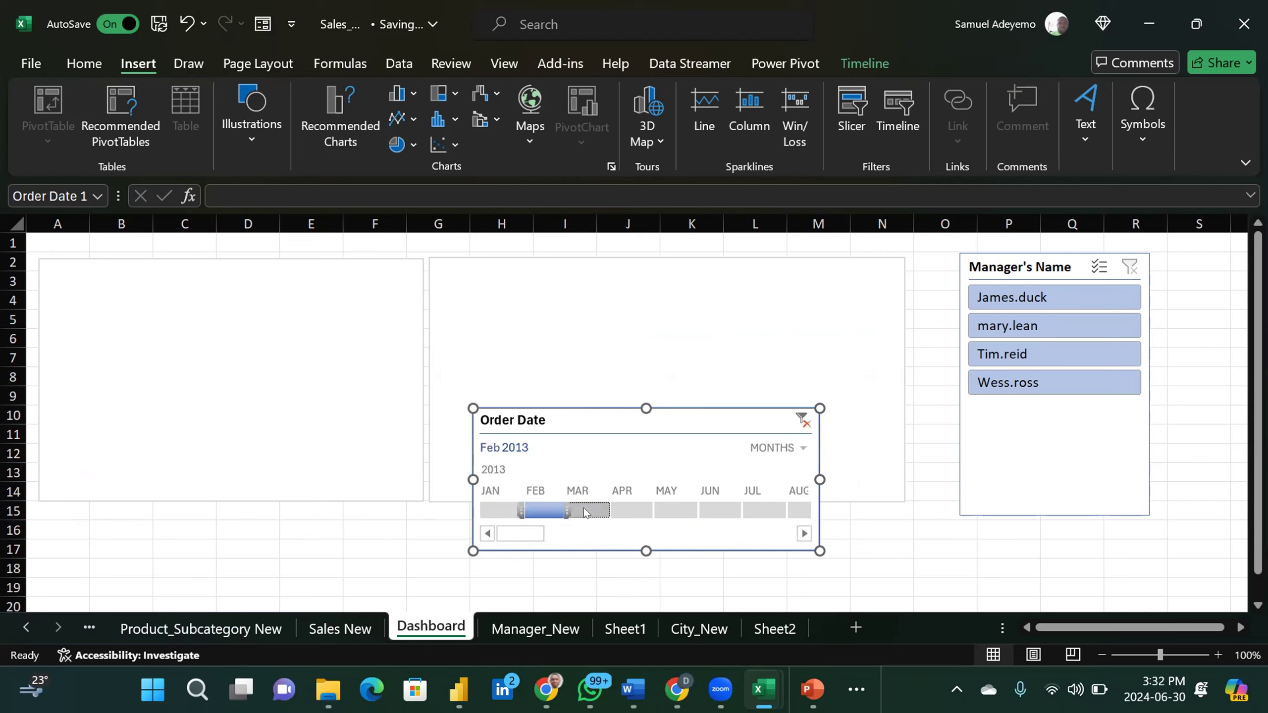
click(489, 508)
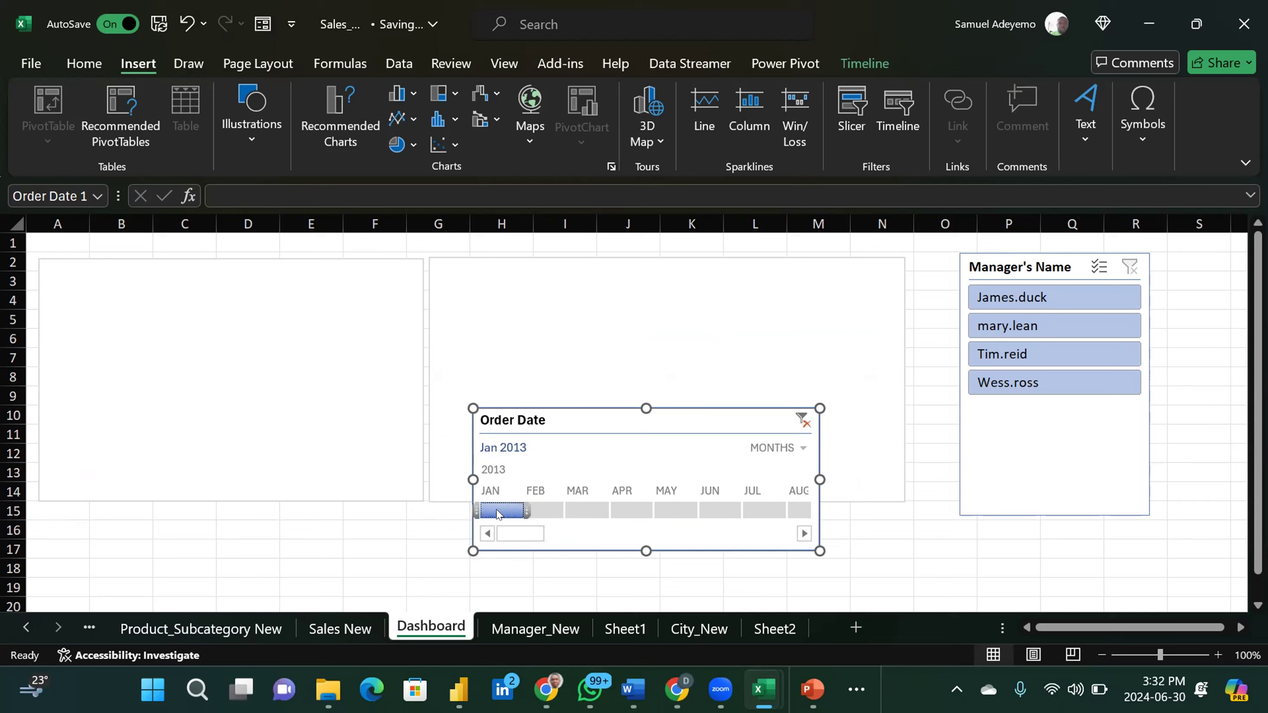
Step: Test the Order Date timeline with Feb 2013, Jan 2013, Jan - Mar 2013 and Jan - May 2013, and clear its filter
click(543, 511)
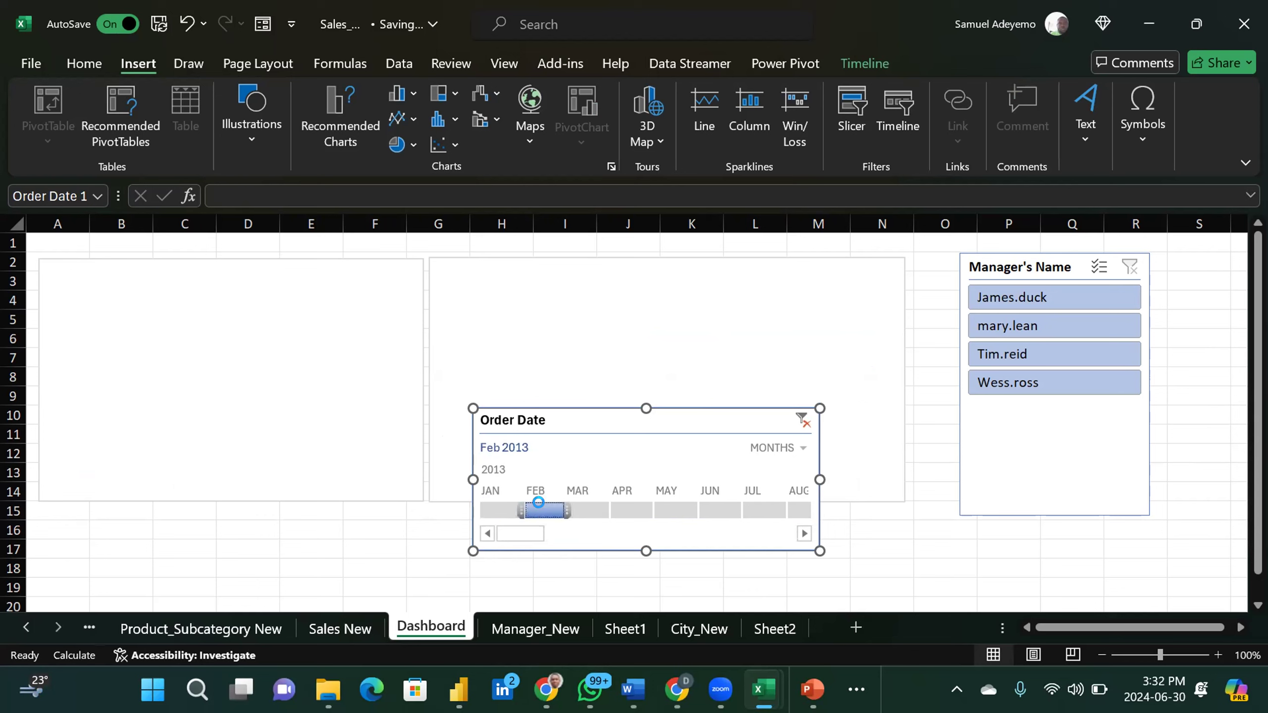
click(482, 510)
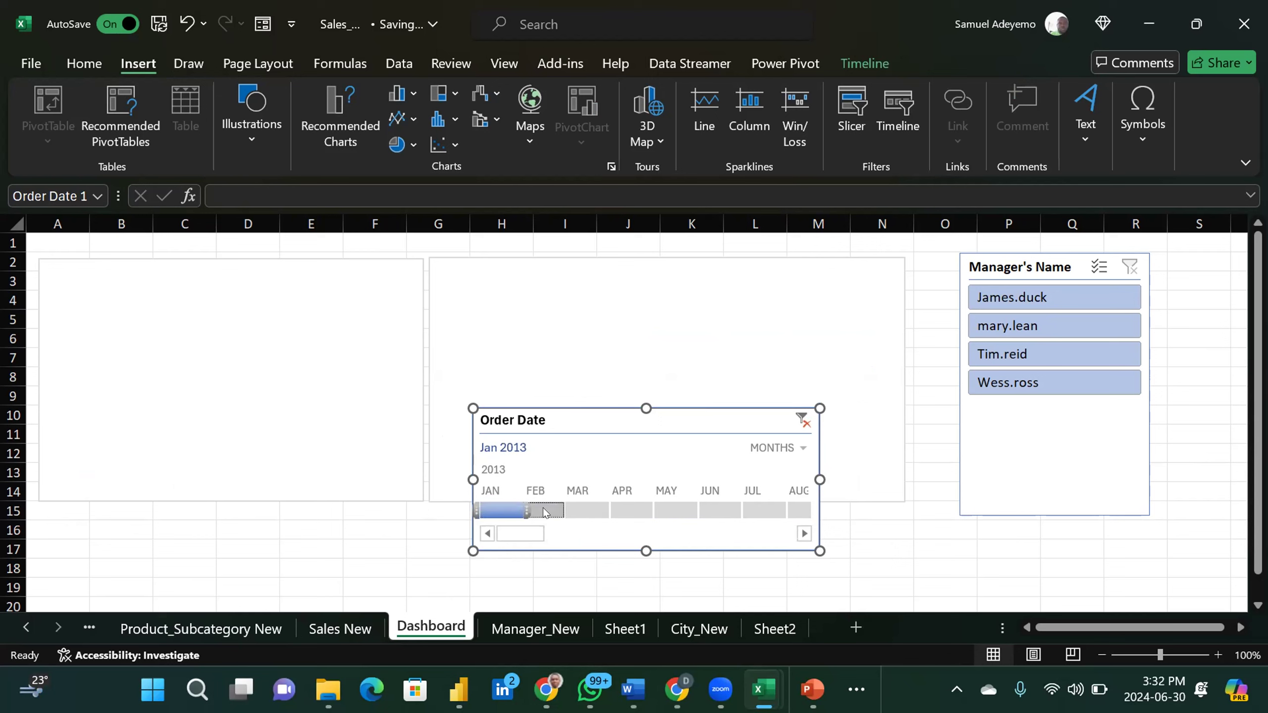
shift+click(582, 509)
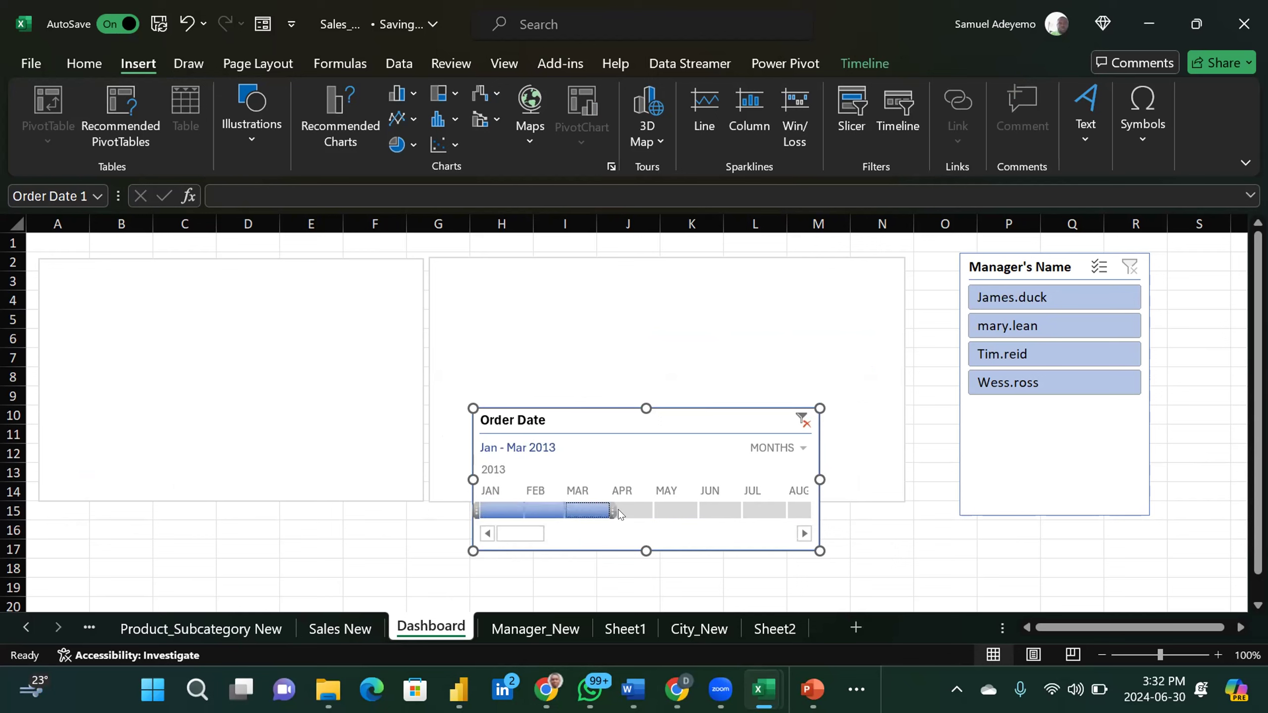
shift+click(660, 510)
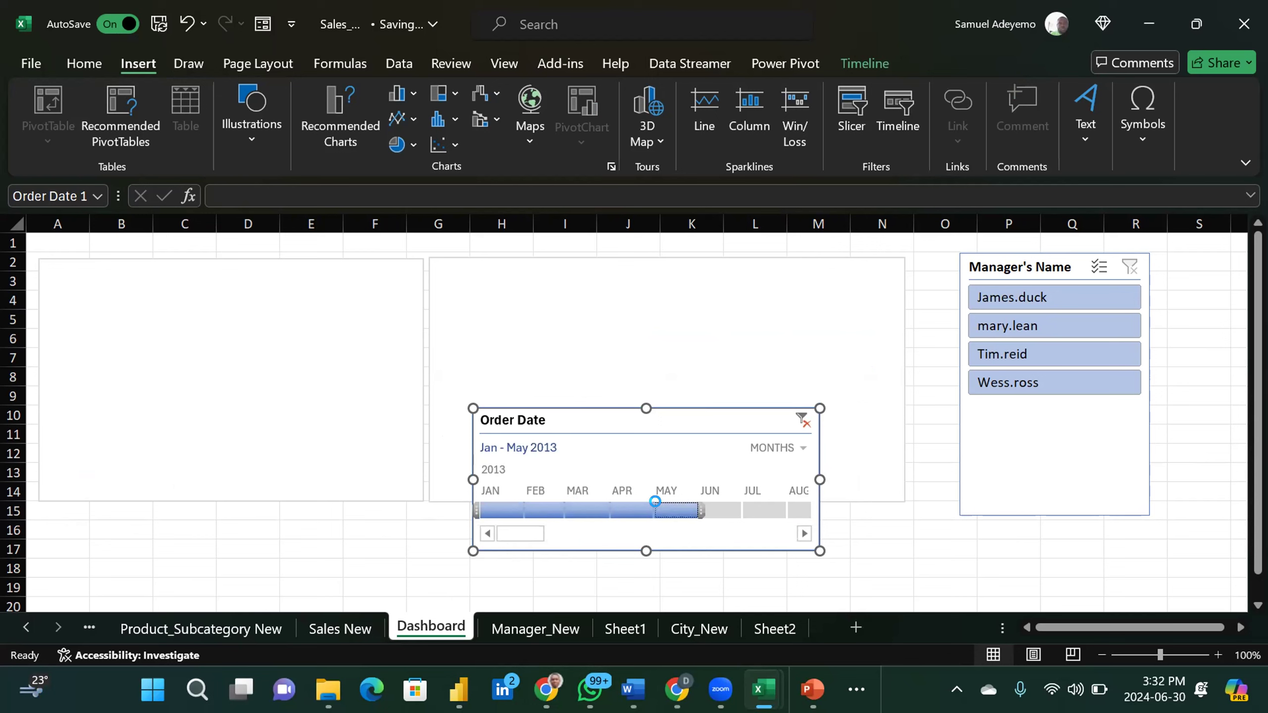
click(802, 420)
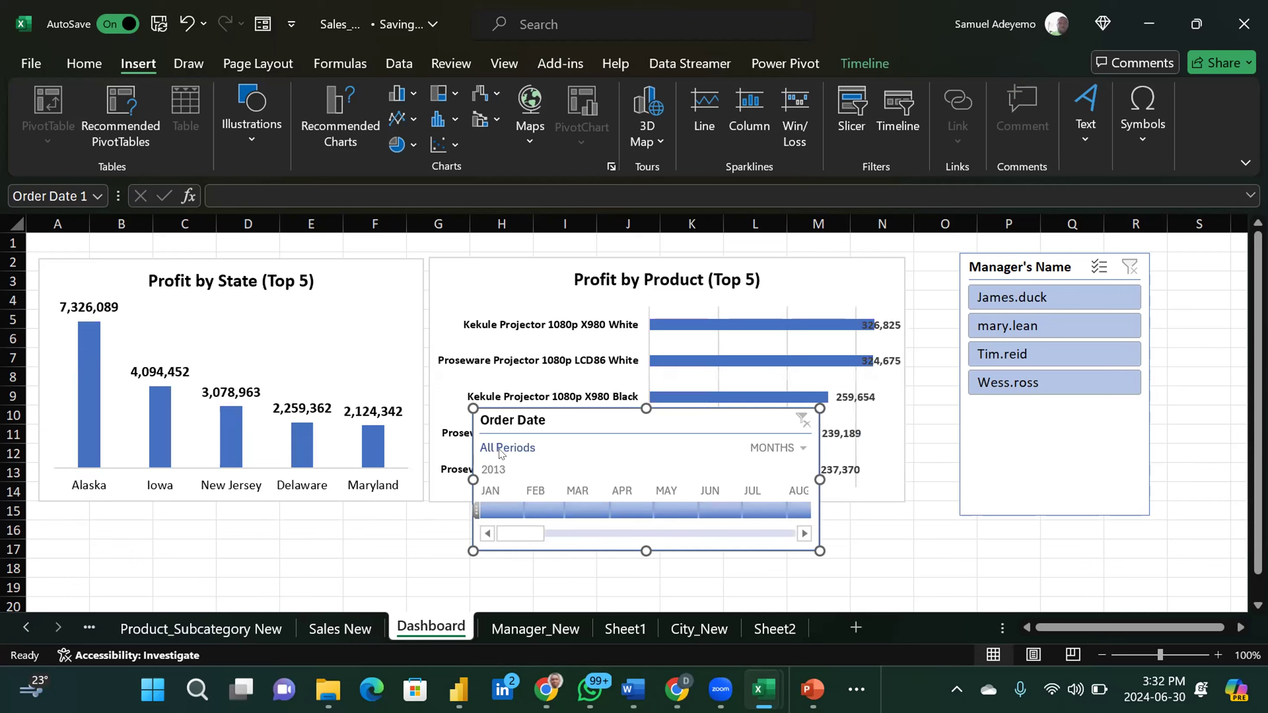
Step: Filter the Order Date timeline again to Jan 2013 and Feb 2013, and clear its filter
click(498, 503)
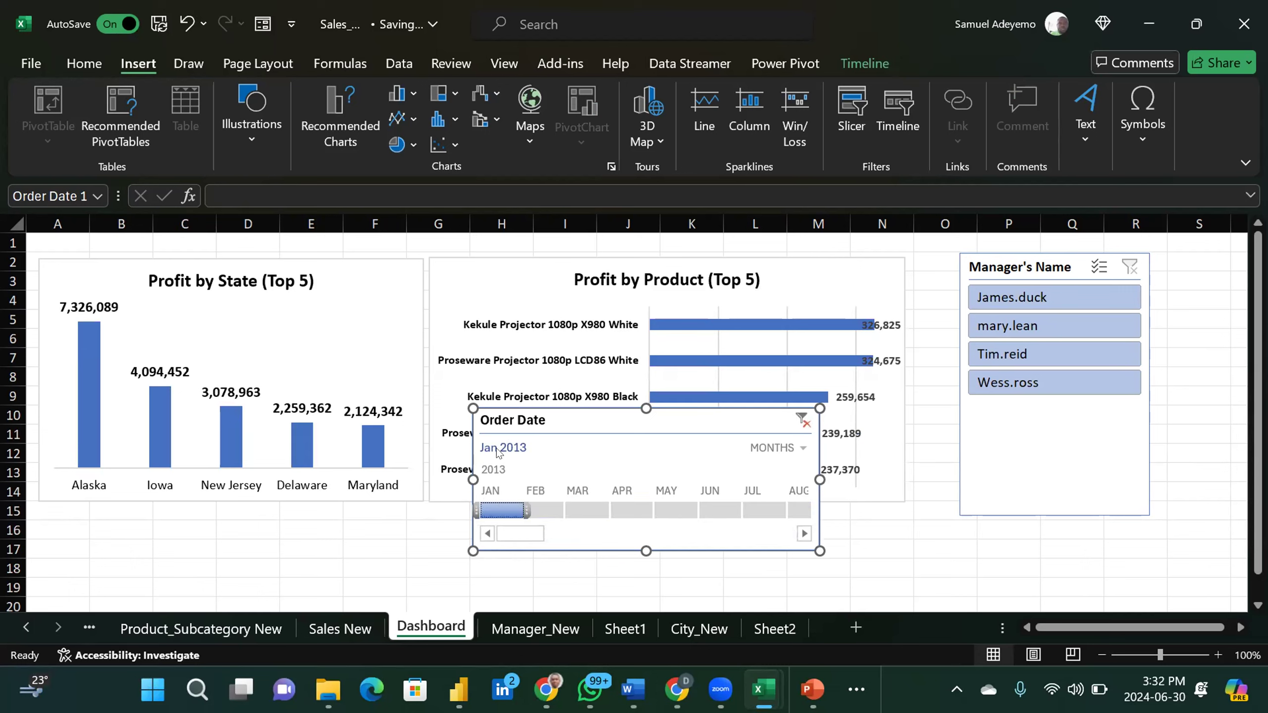
click(544, 510)
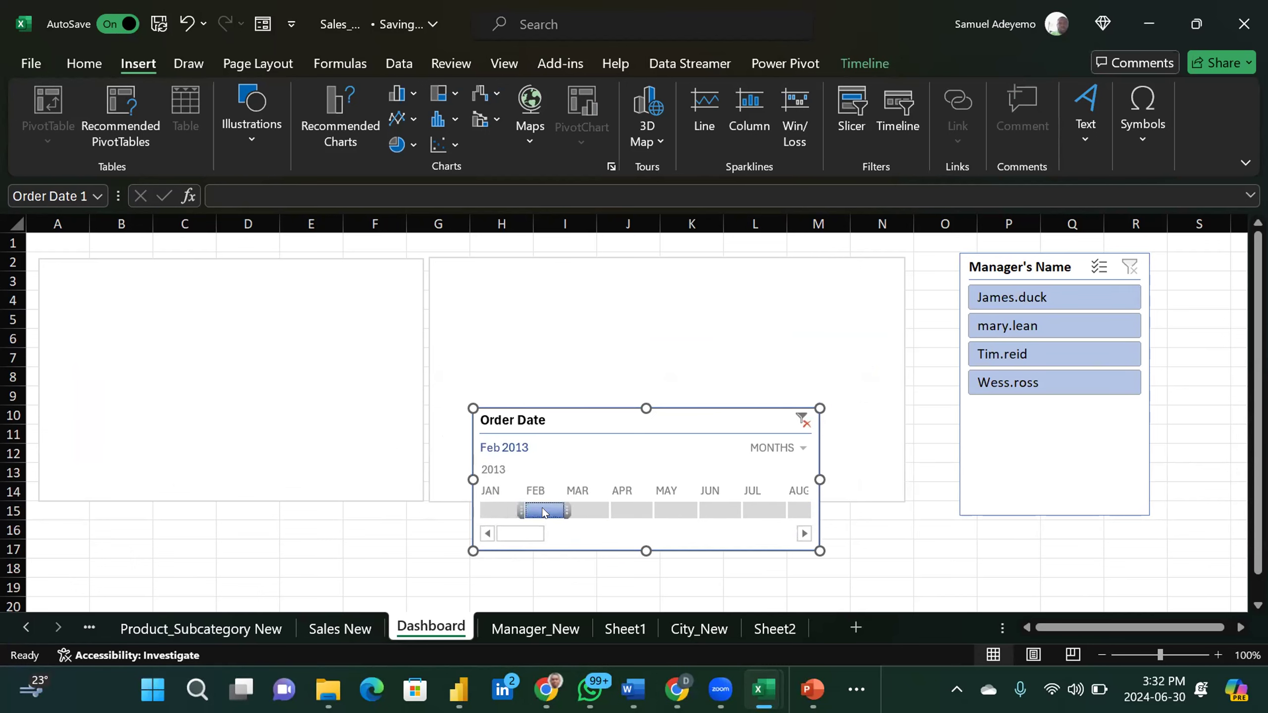
click(803, 420)
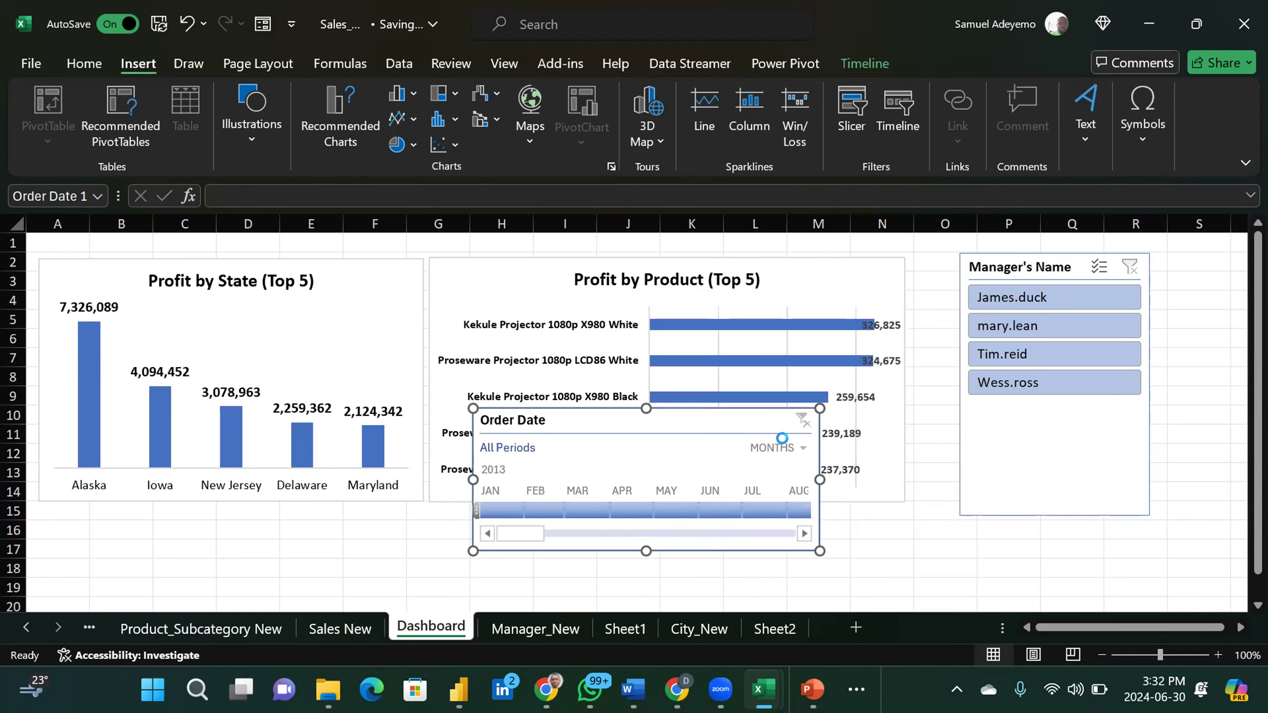
Step: Switch the Order Date timeline's time level to years and move the timeline over columns J to O
click(782, 441)
click(796, 475)
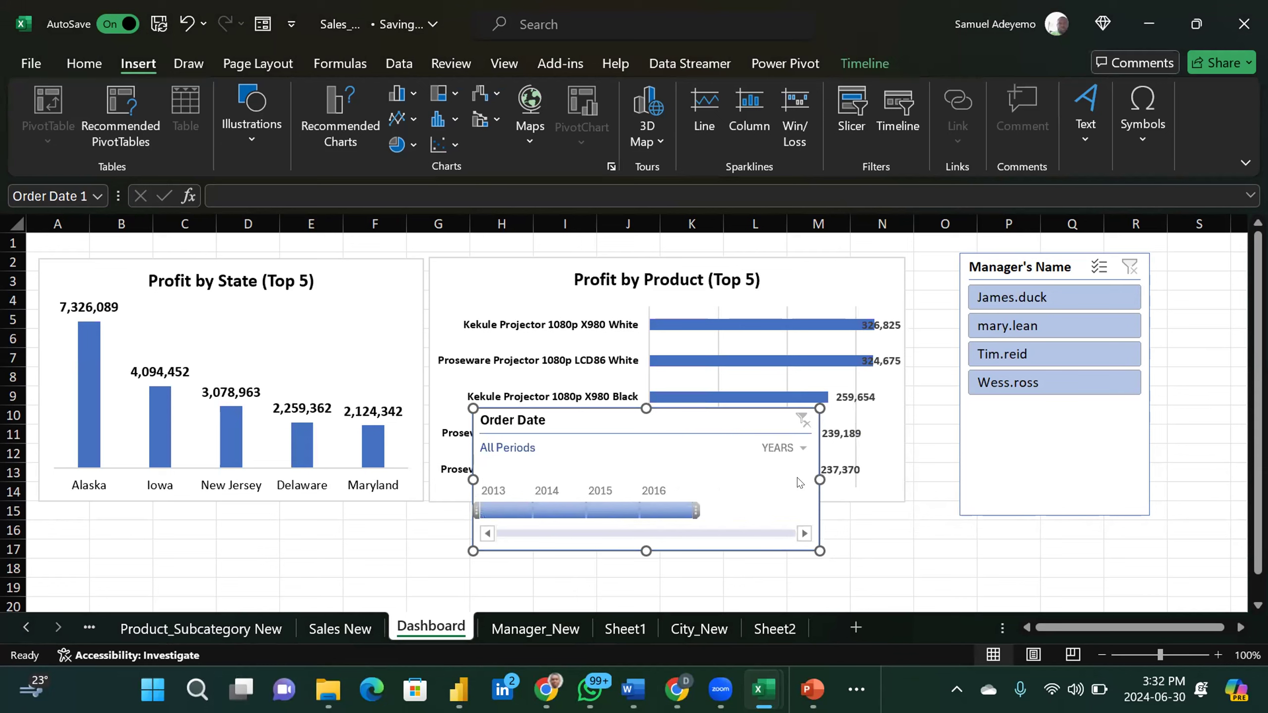
drag(715, 416, 854, 411)
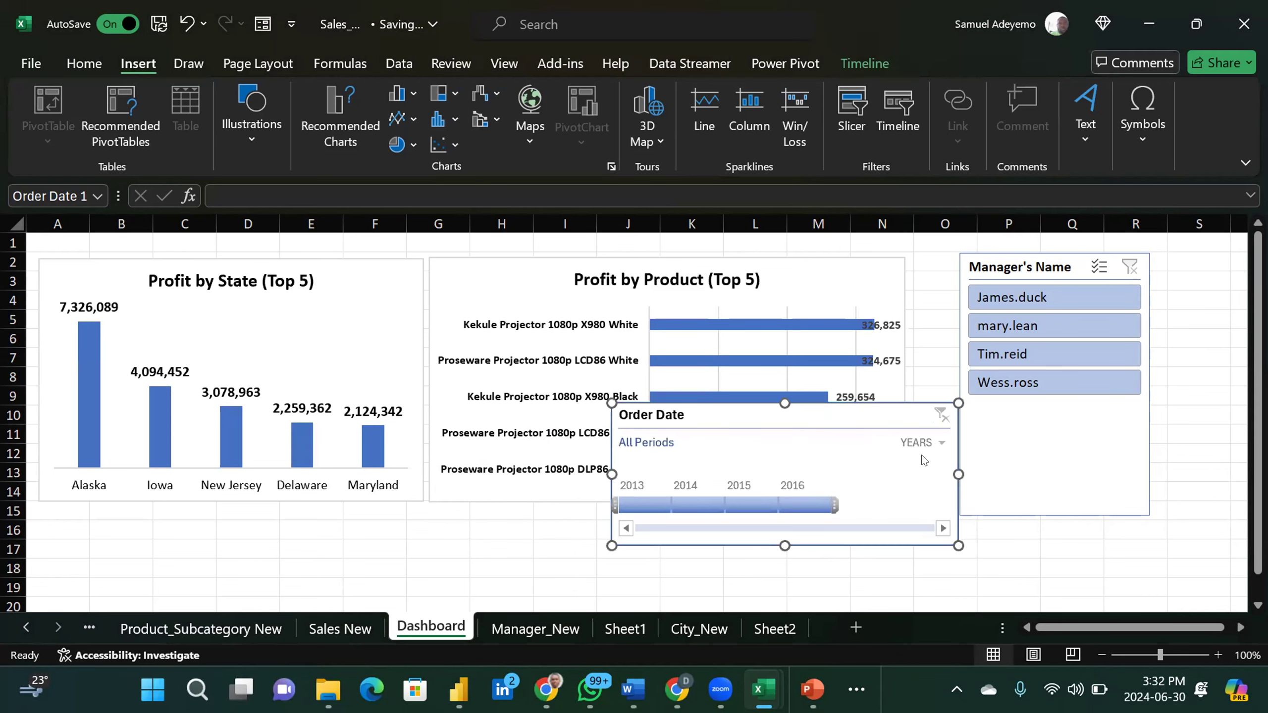
click(930, 443)
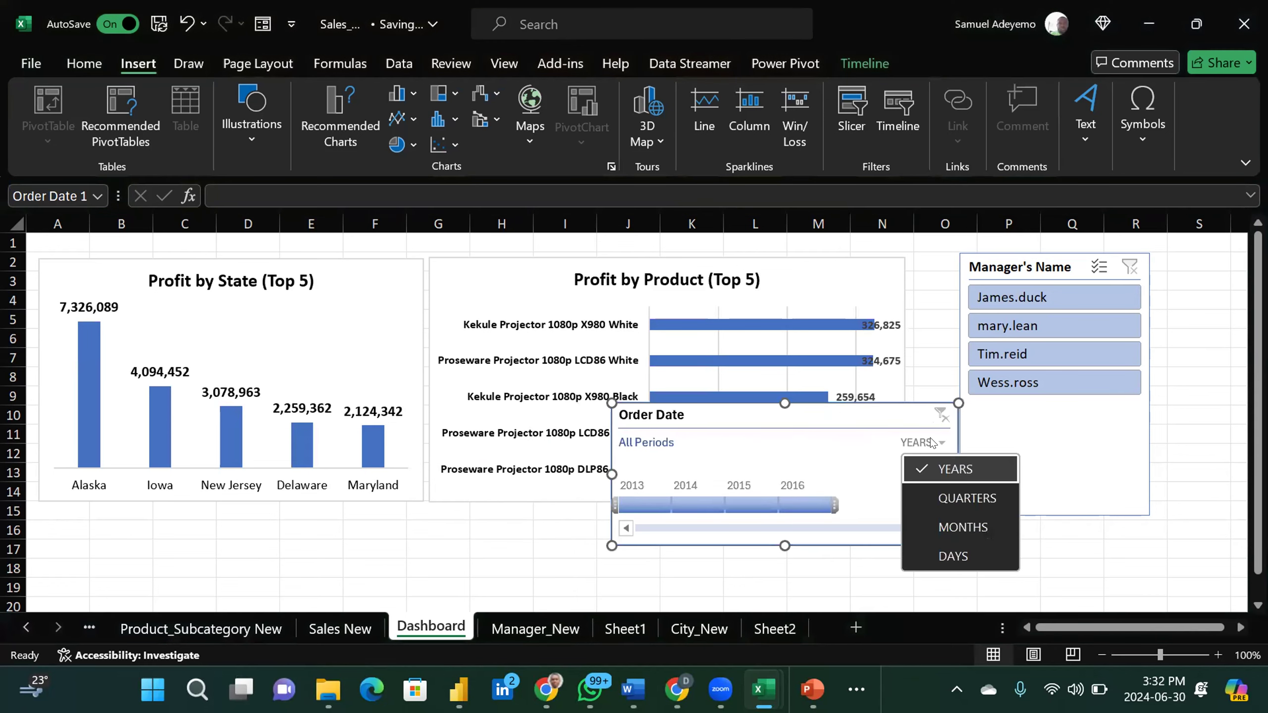
click(960, 469)
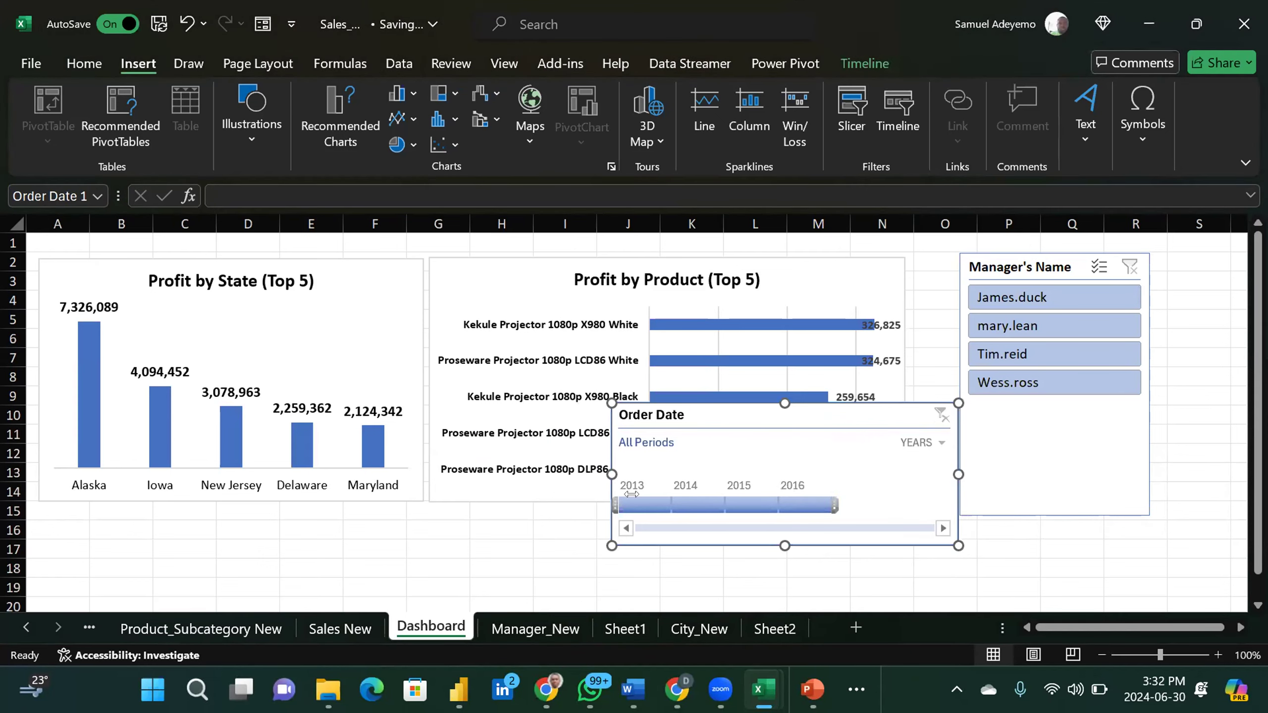
Step: Test the Order Date timeline year by year with 2013, 2014, 2015 and 2016
click(638, 503)
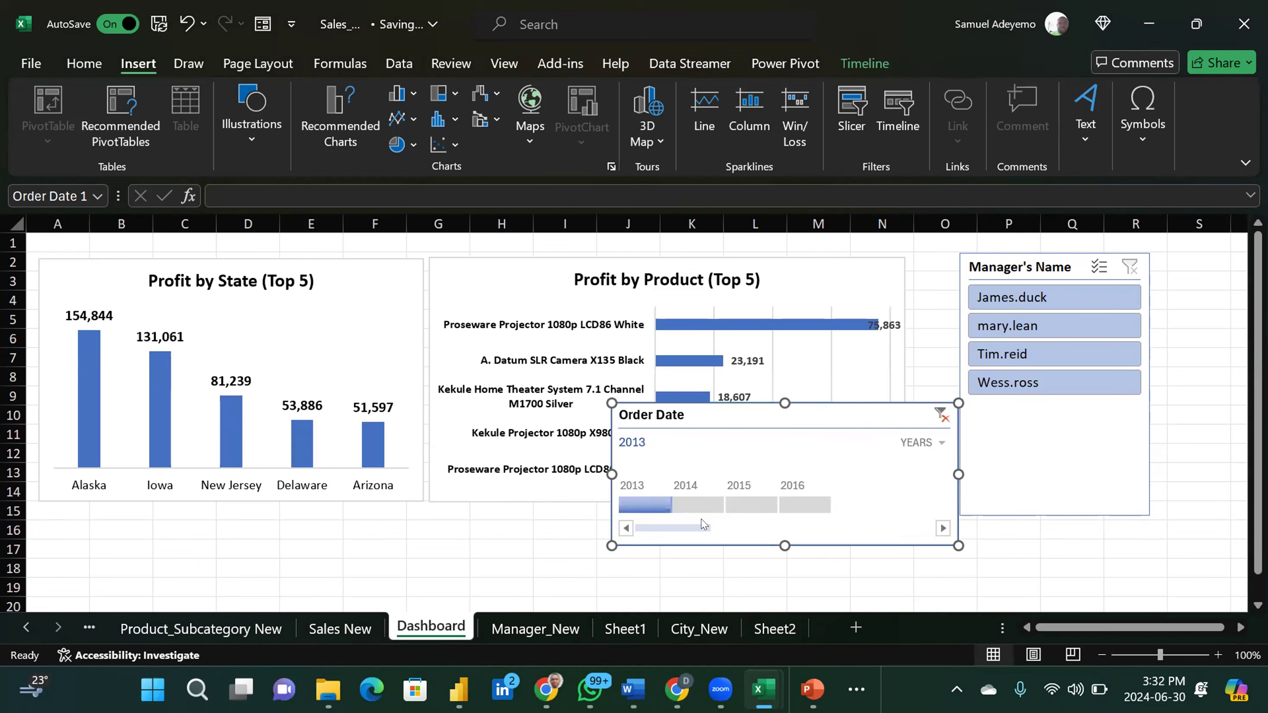
click(698, 503)
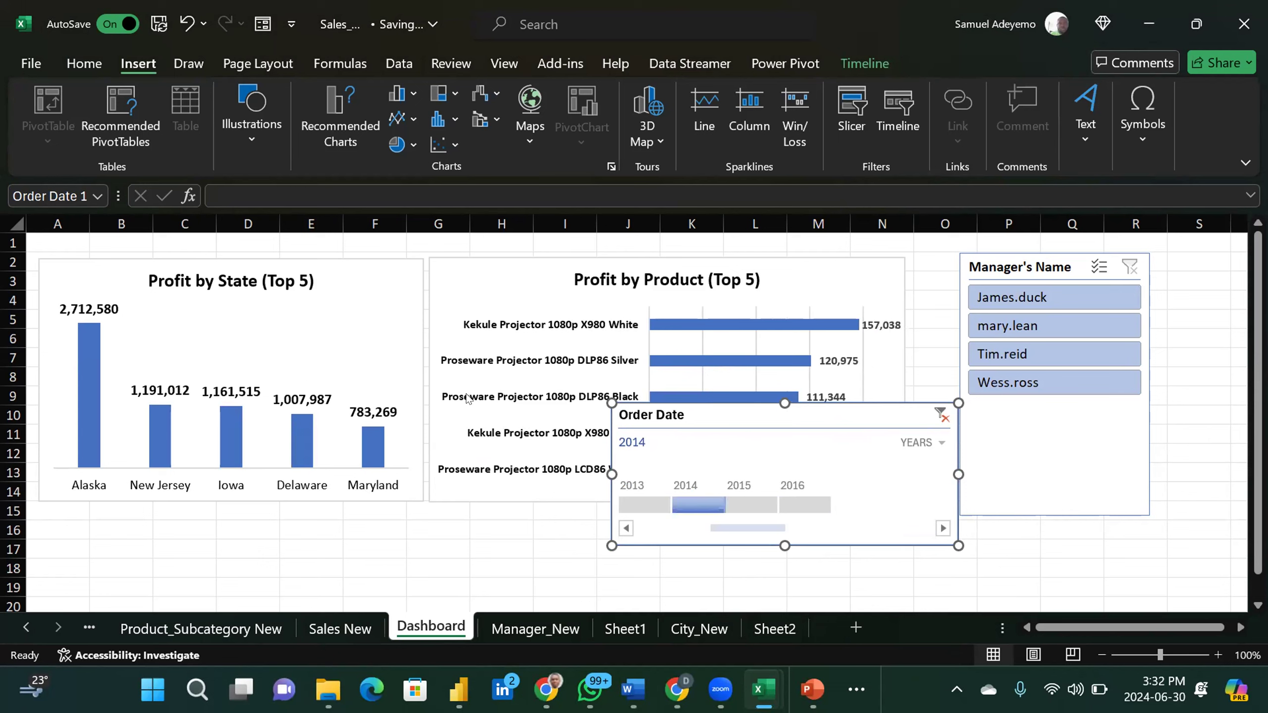
click(758, 506)
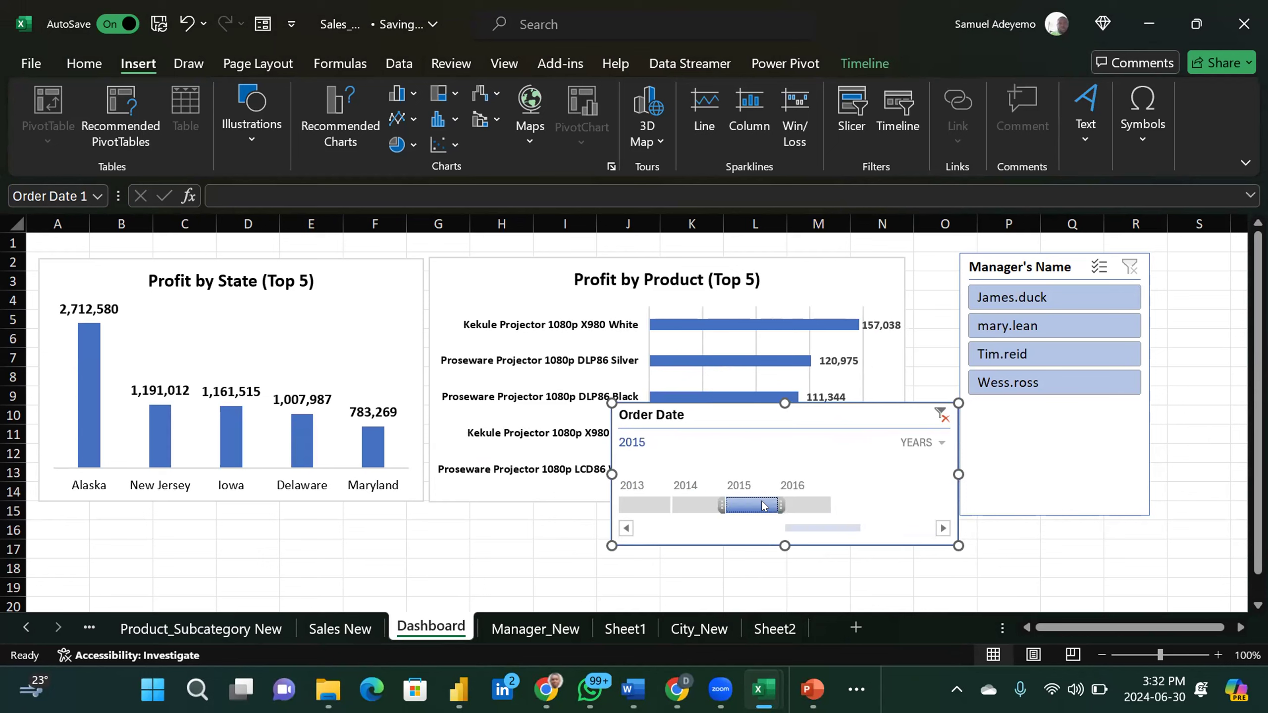
click(798, 509)
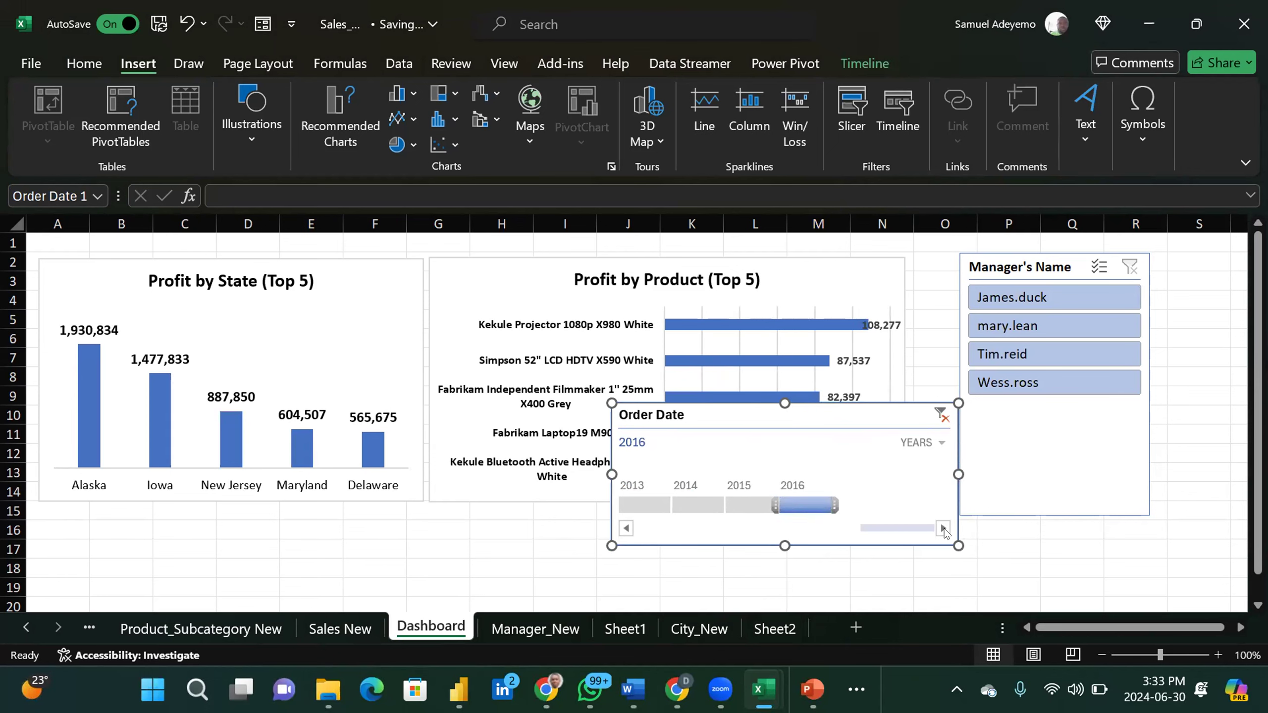
Step: Switch the Order Date timeline's time level to quarters
click(928, 442)
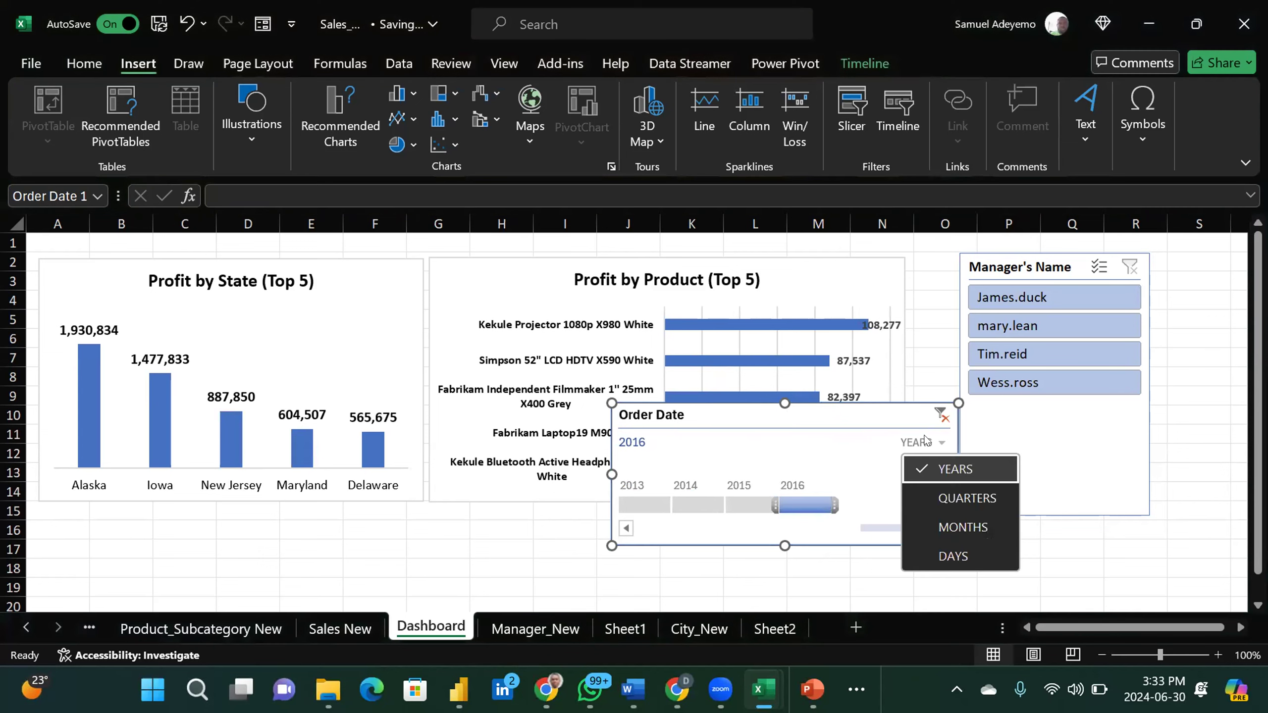
click(953, 499)
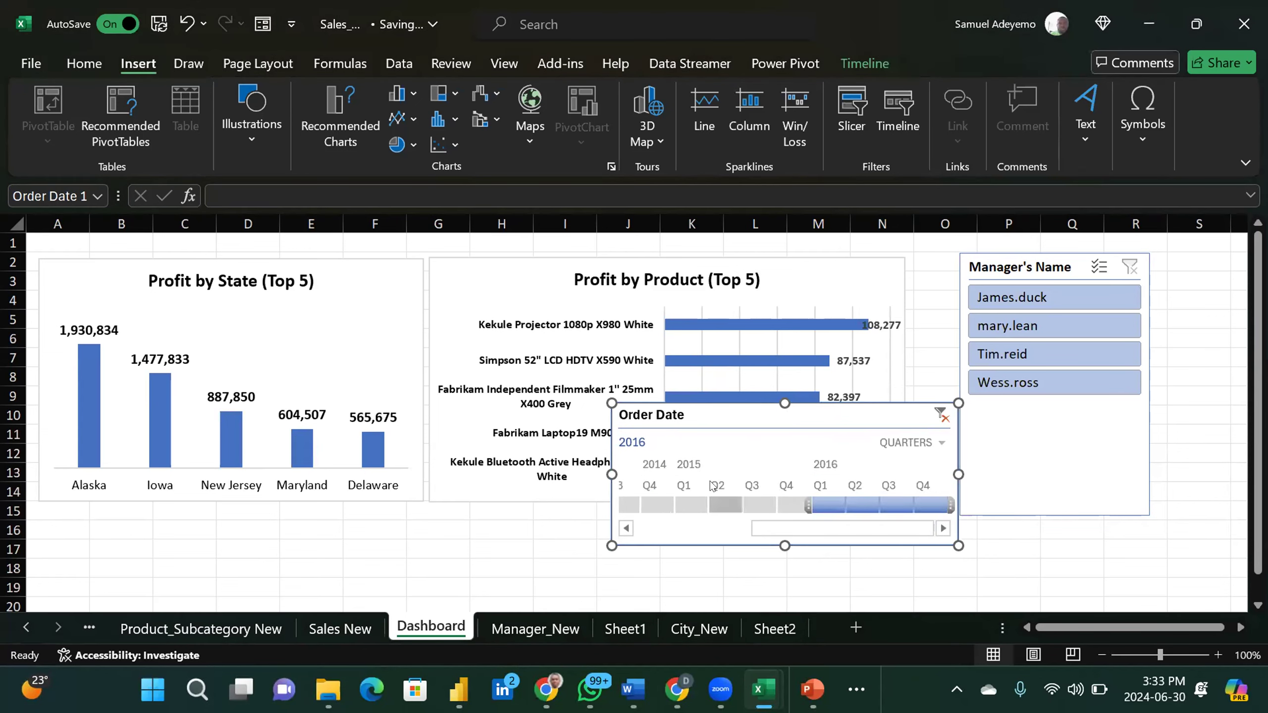
click(622, 529)
click(625, 528)
click(625, 528)
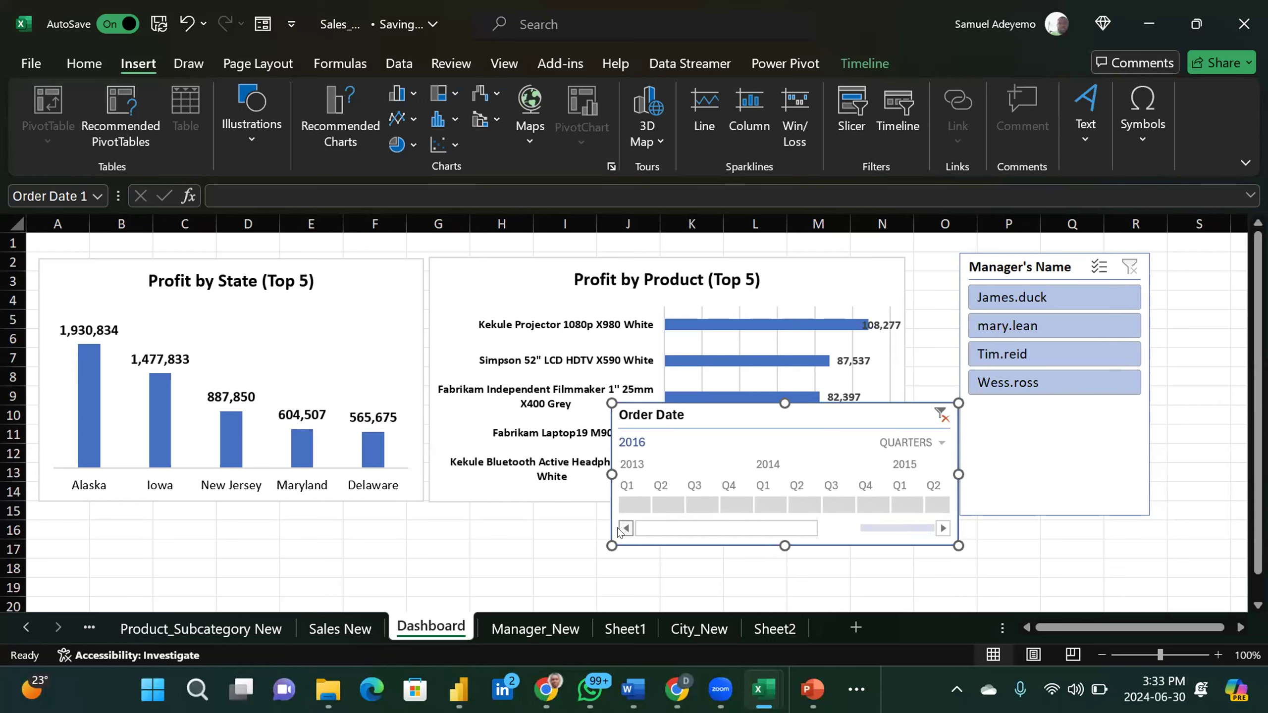
Step: Test the Order Date timeline with Q1, Q2 and Q3 2013, and clear its filter
click(629, 503)
click(676, 508)
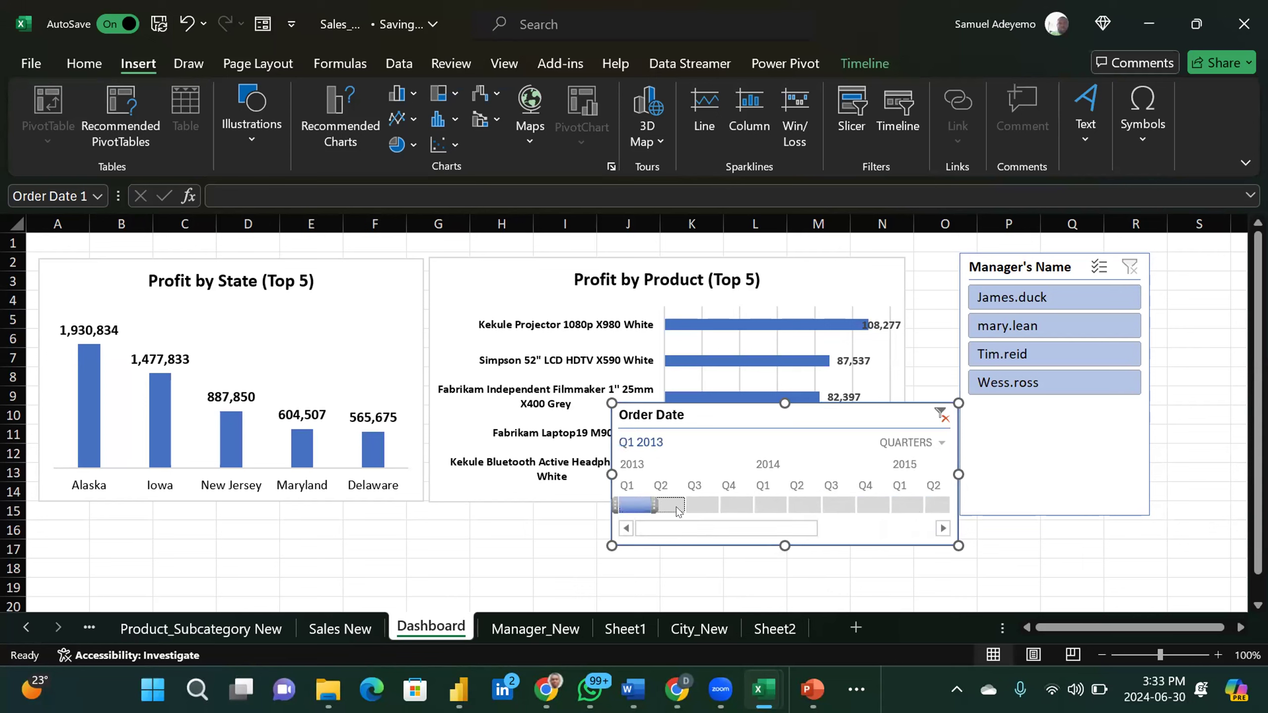
click(711, 505)
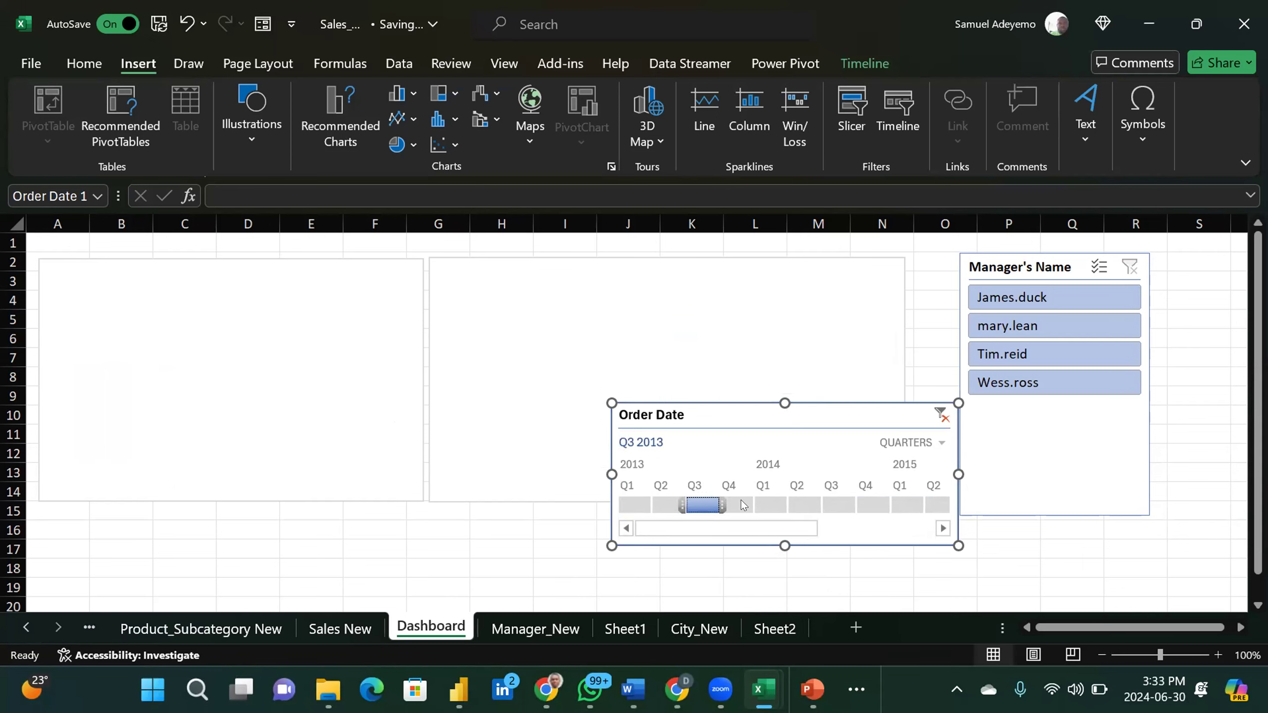
click(937, 397)
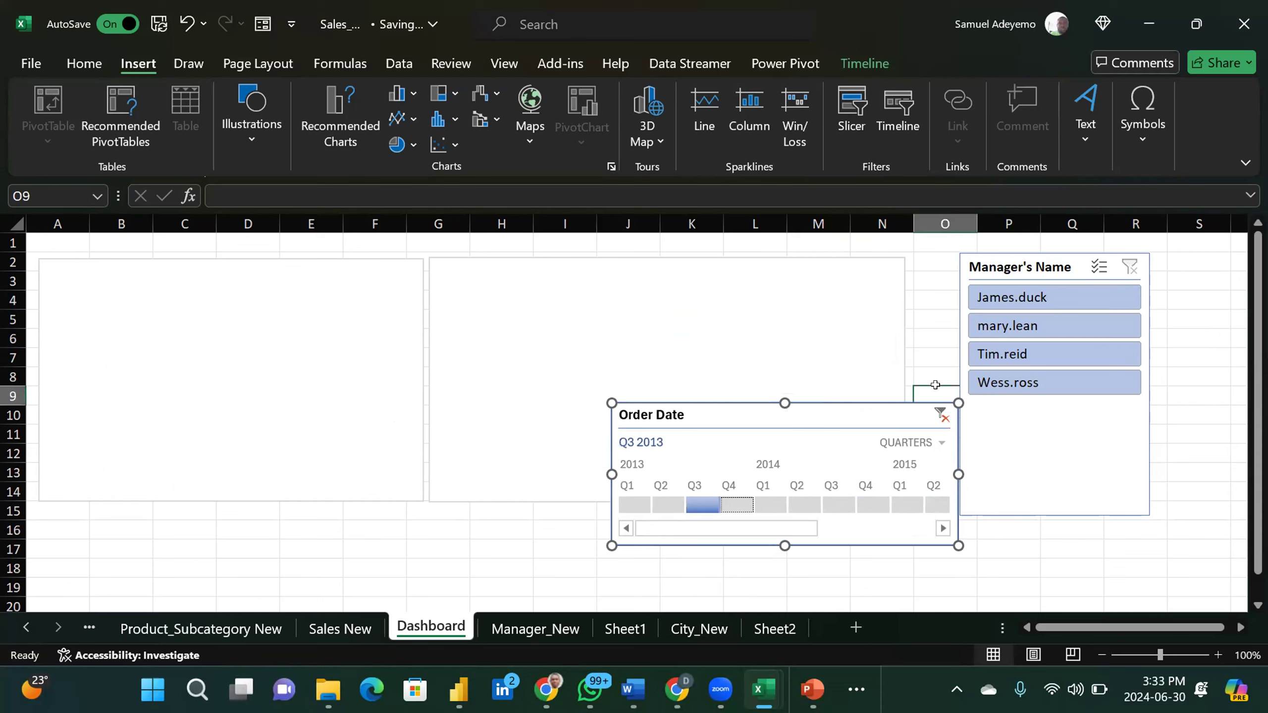
click(940, 414)
Step: Try several positions for the Order Date timeline over the product chart, leaving it across columns J to O in rows 12 to 19
mouse_move(724, 404)
mouse_down()
mouse_move(757, 390)
mouse_move(728, 421)
mouse_move(704, 418)
mouse_move(747, 402)
mouse_up()
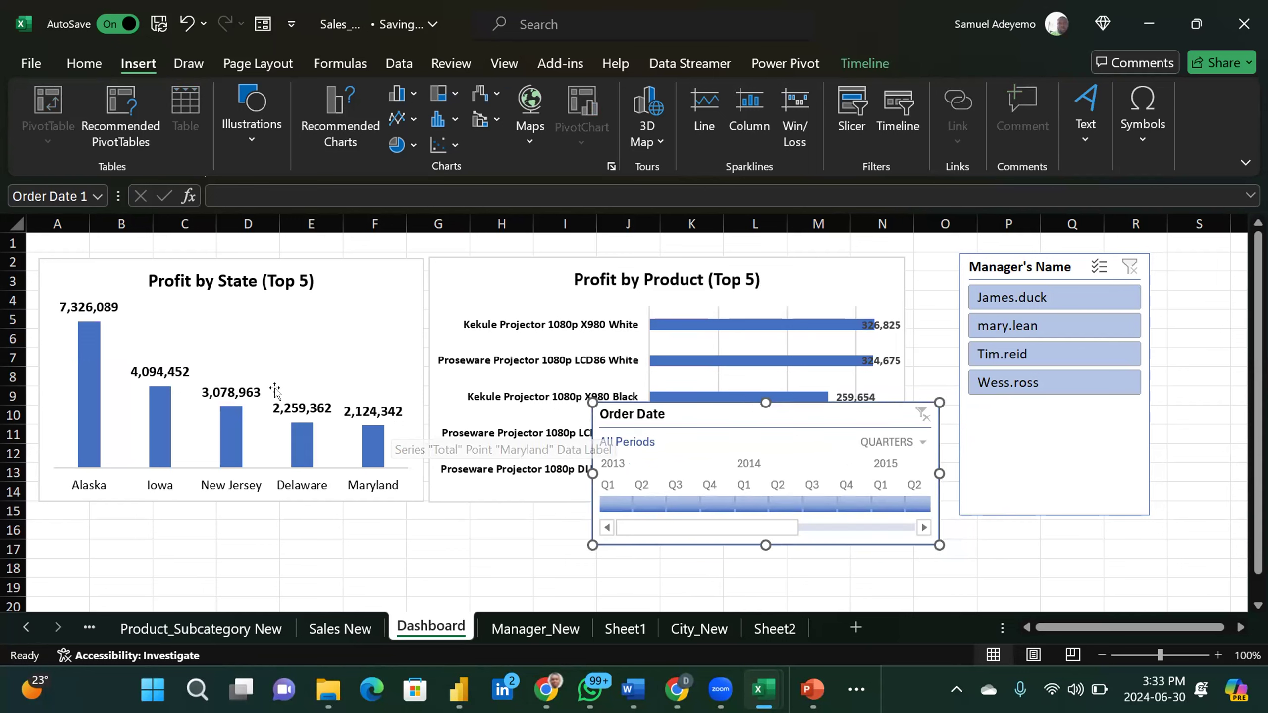
drag(748, 402, 760, 309)
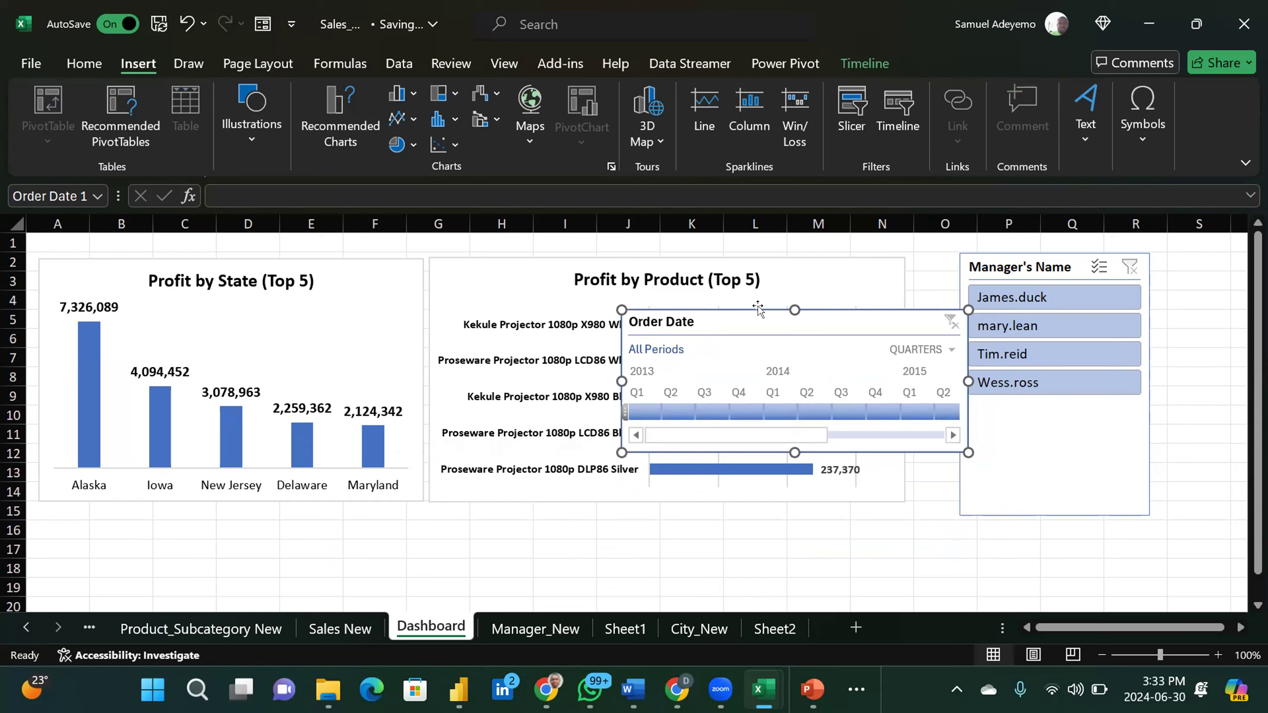
drag(759, 308, 698, 356)
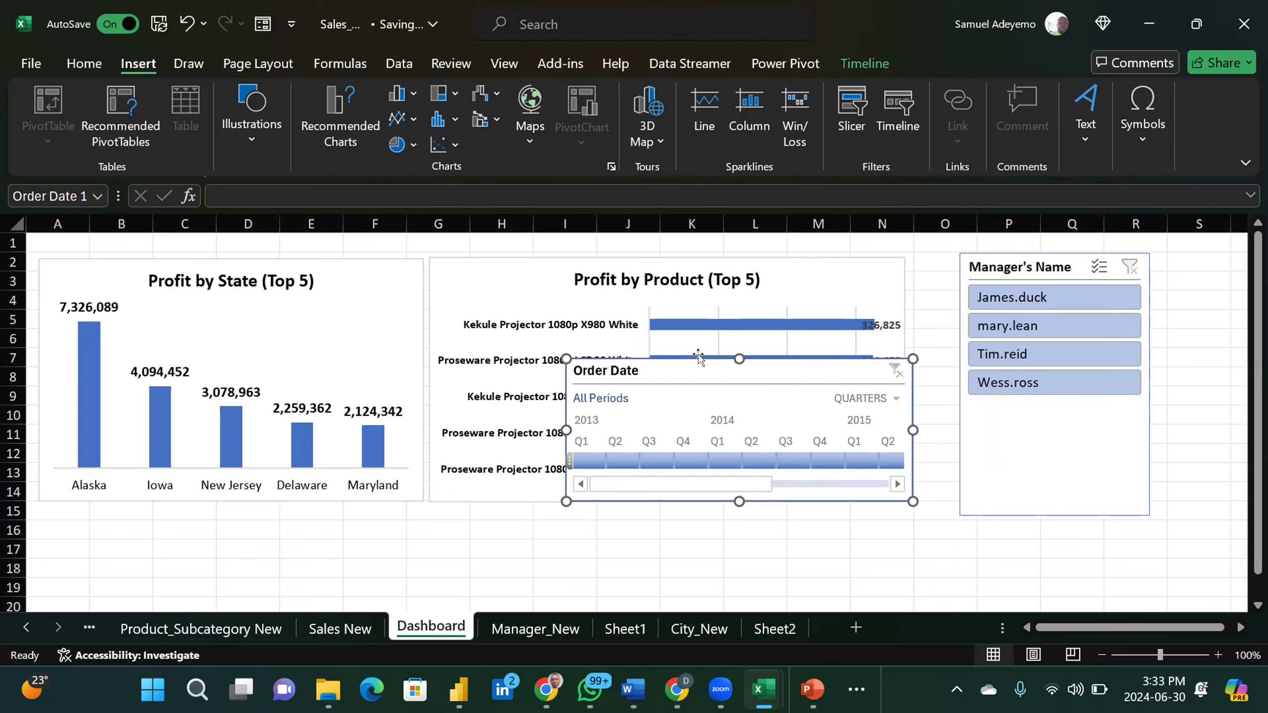
drag(714, 357, 728, 442)
drag(704, 568, 667, 573)
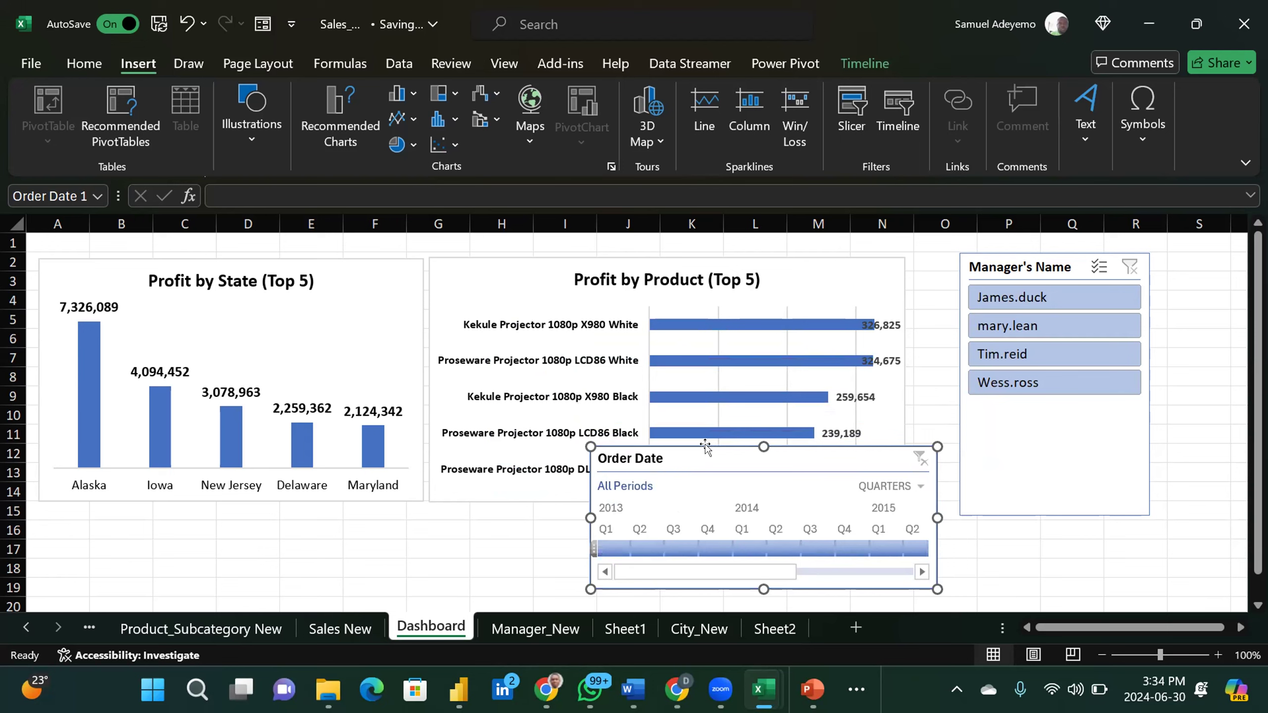
click(1055, 557)
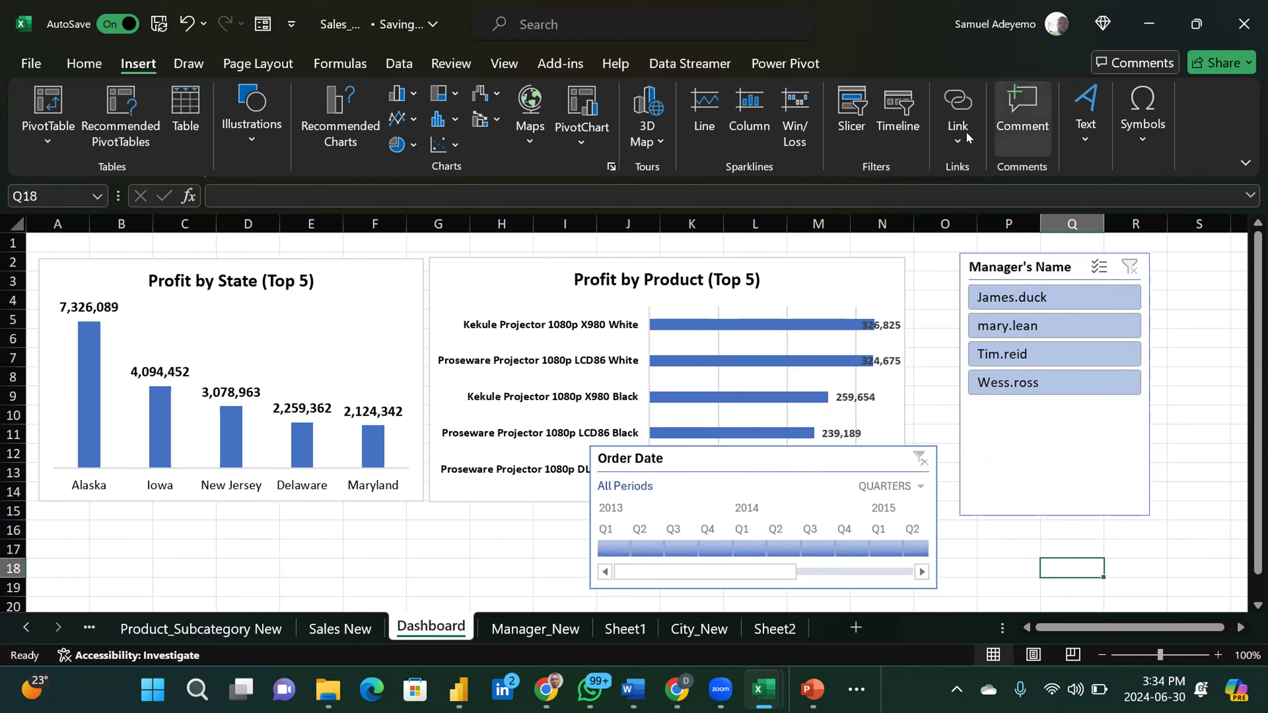
click(963, 131)
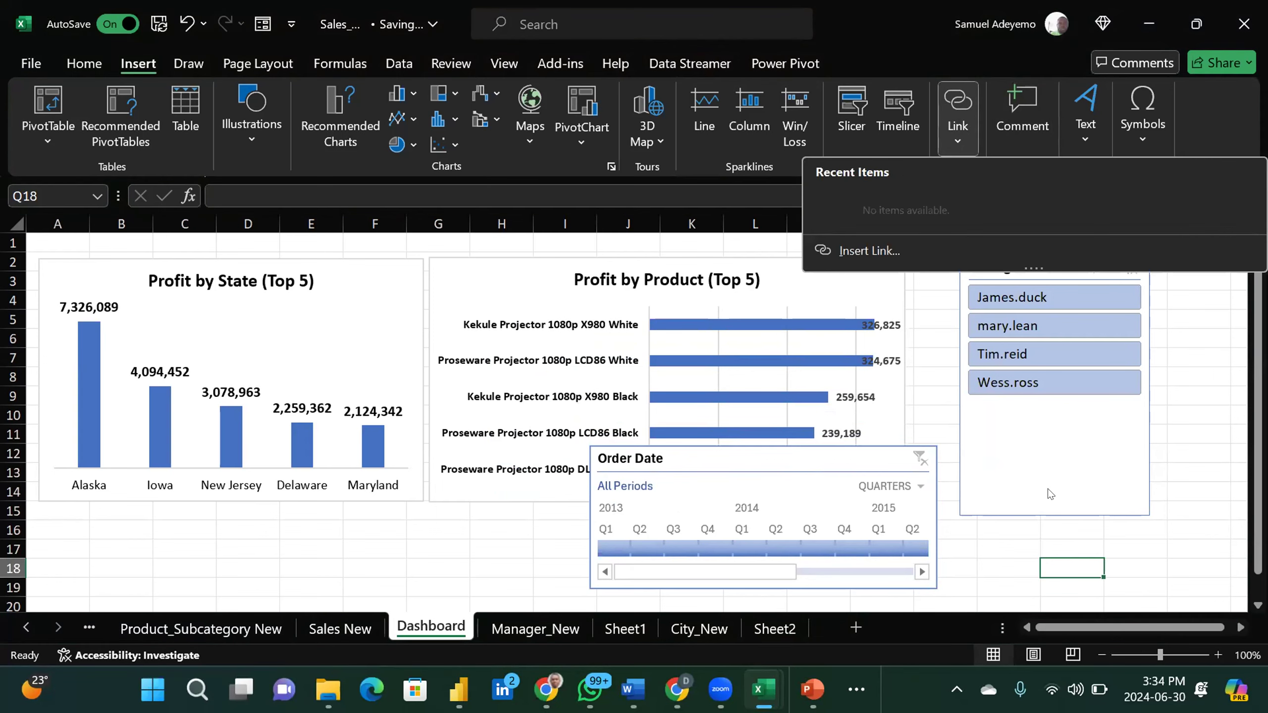
click(1005, 555)
Step: Move the Order Date timeline up over the middle of the product chart, at about rows 7 to 14
click(831, 446)
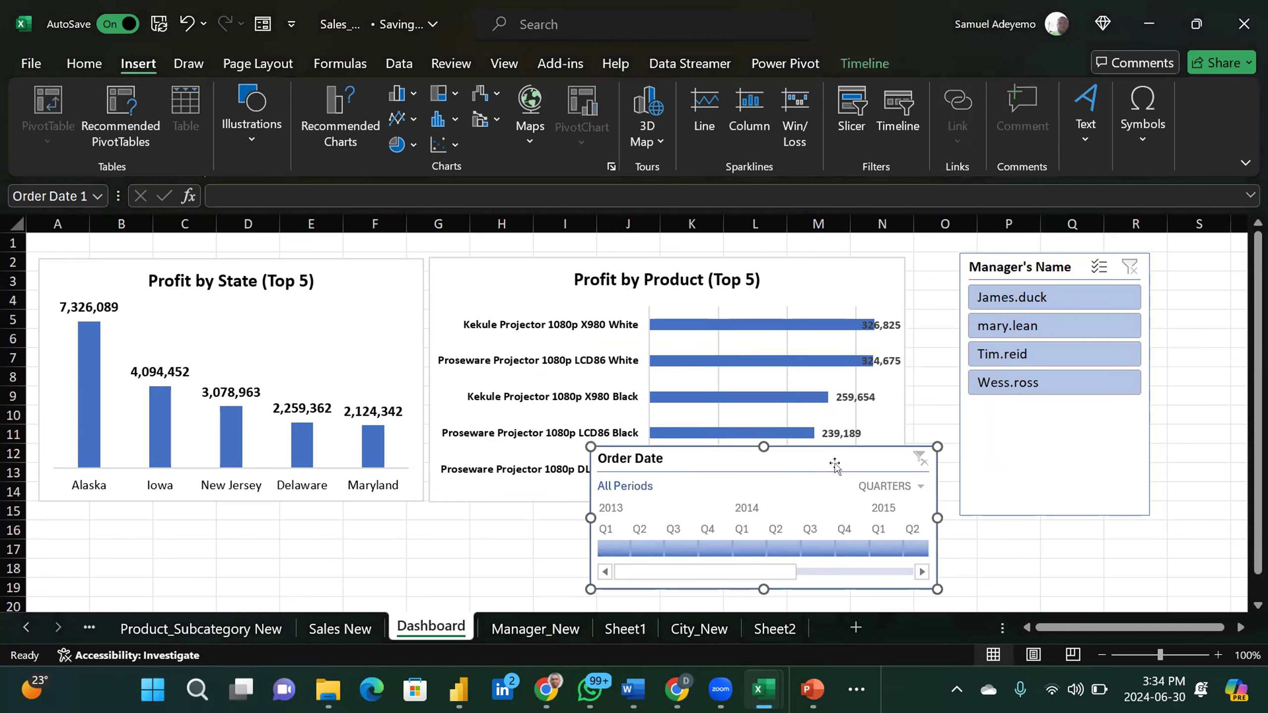
drag(800, 442, 813, 348)
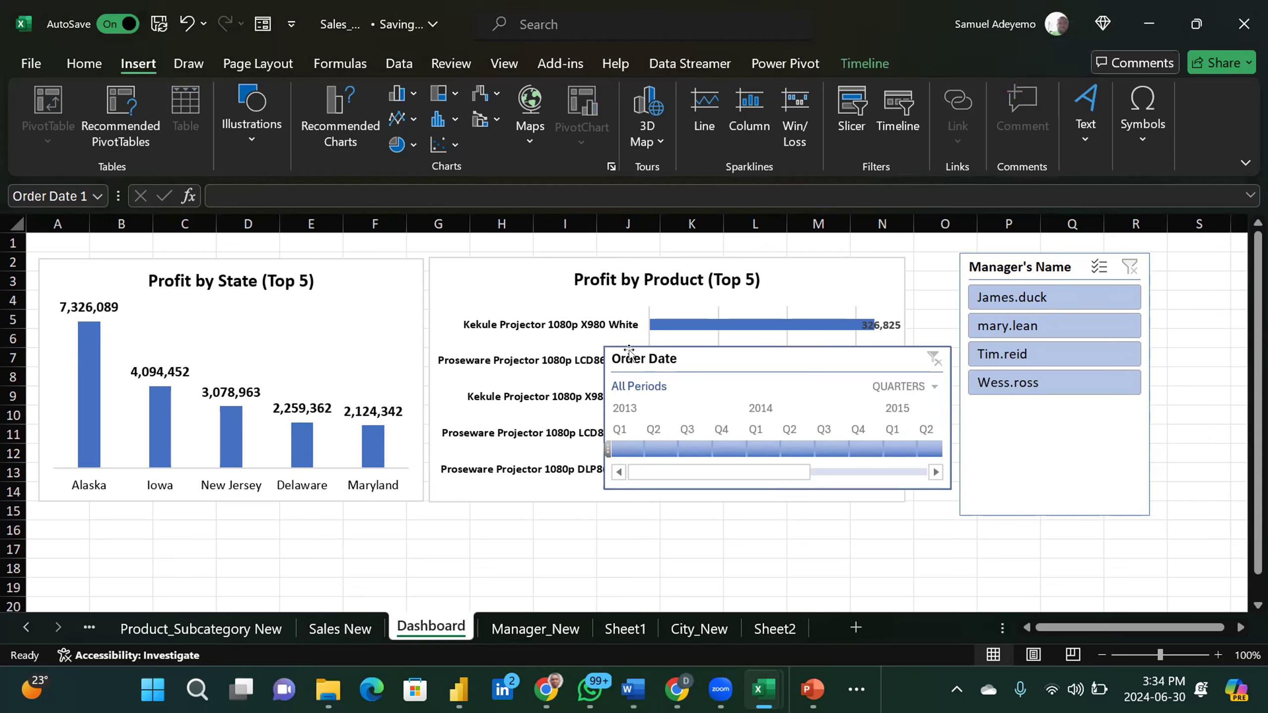
drag(829, 469, 646, 460)
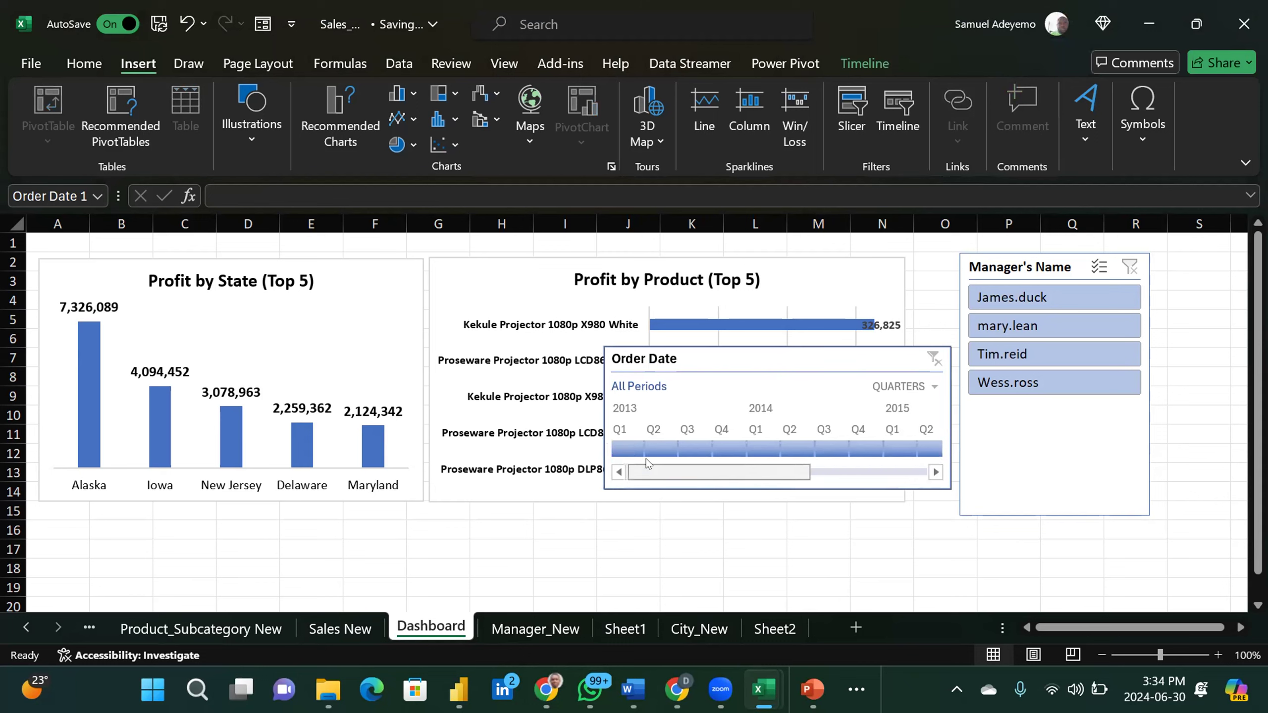
Step: Move the Order Date timeline over the product chart's lower part in columns J to O, and the Manager's Name slicer over columns K to M
click(529, 44)
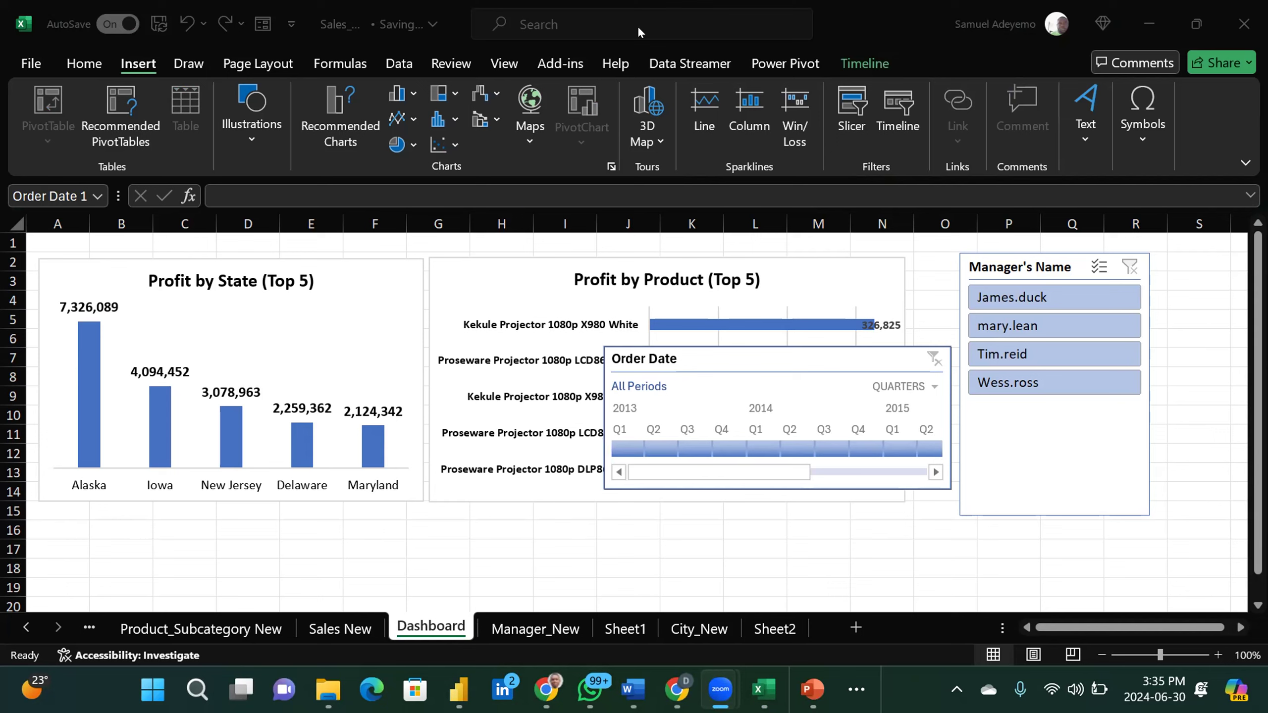
click(766, 353)
drag(765, 354, 696, 306)
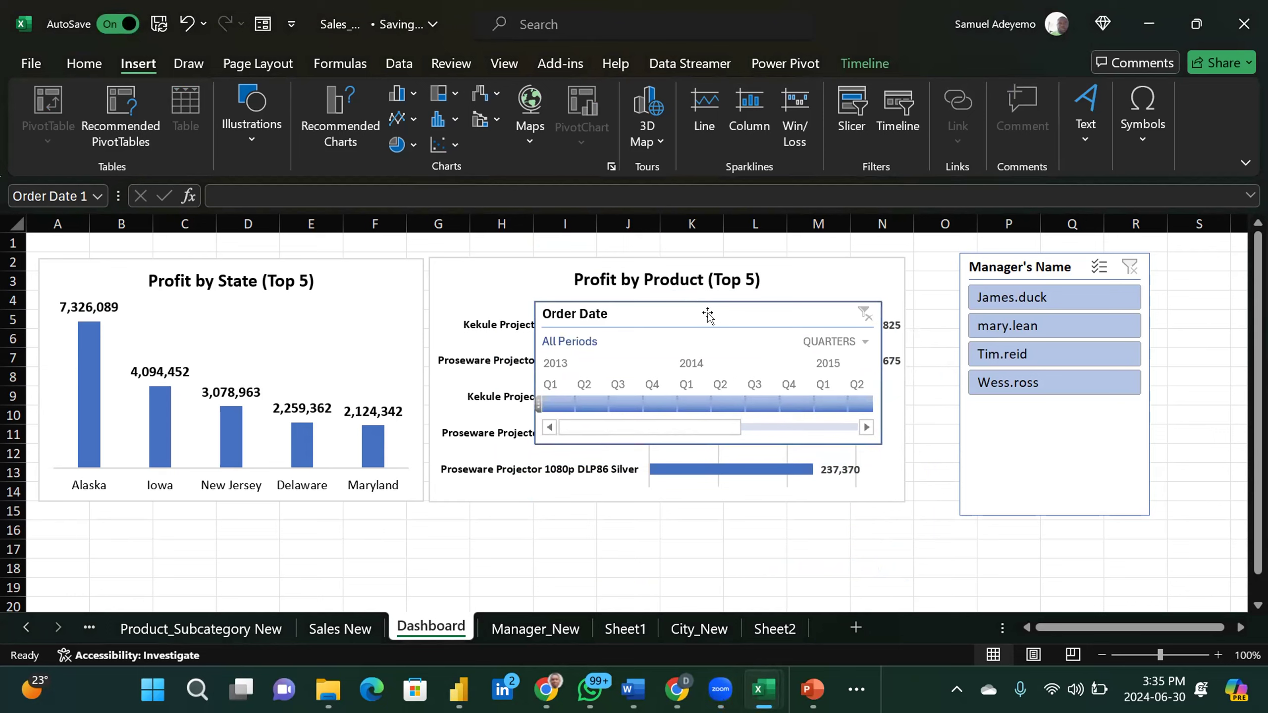
drag(707, 311, 789, 449)
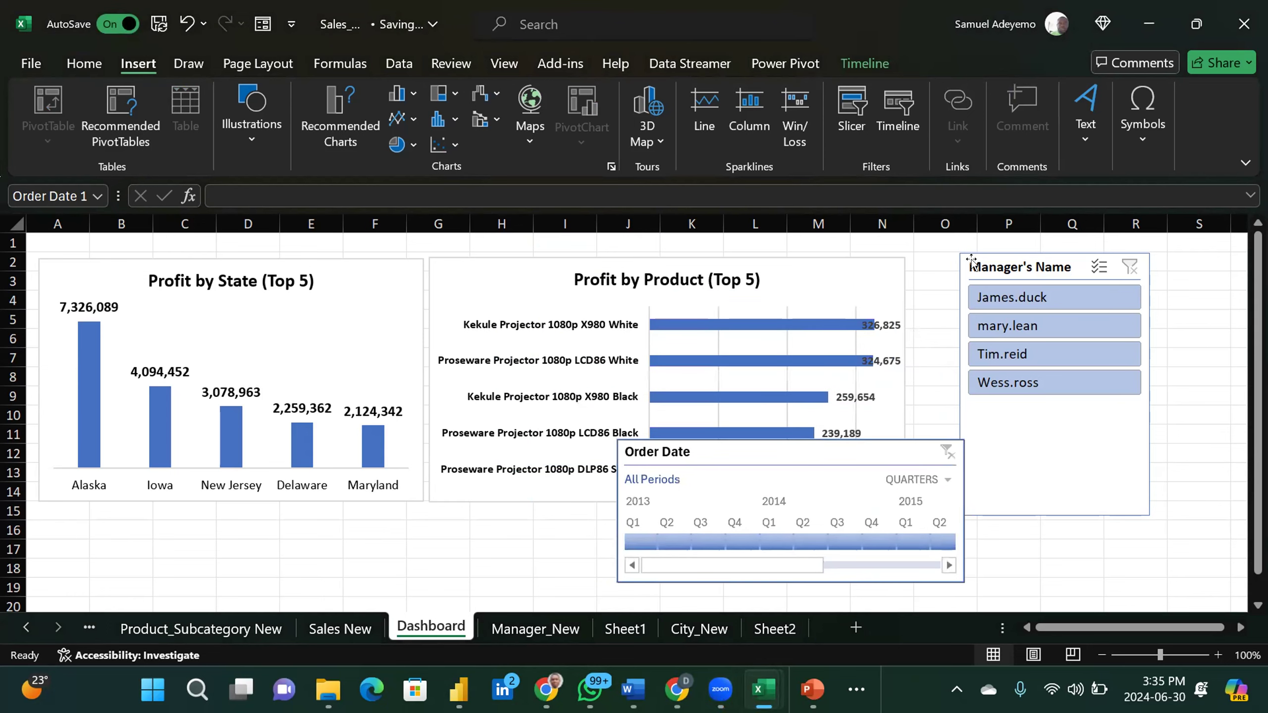
drag(1014, 265, 709, 260)
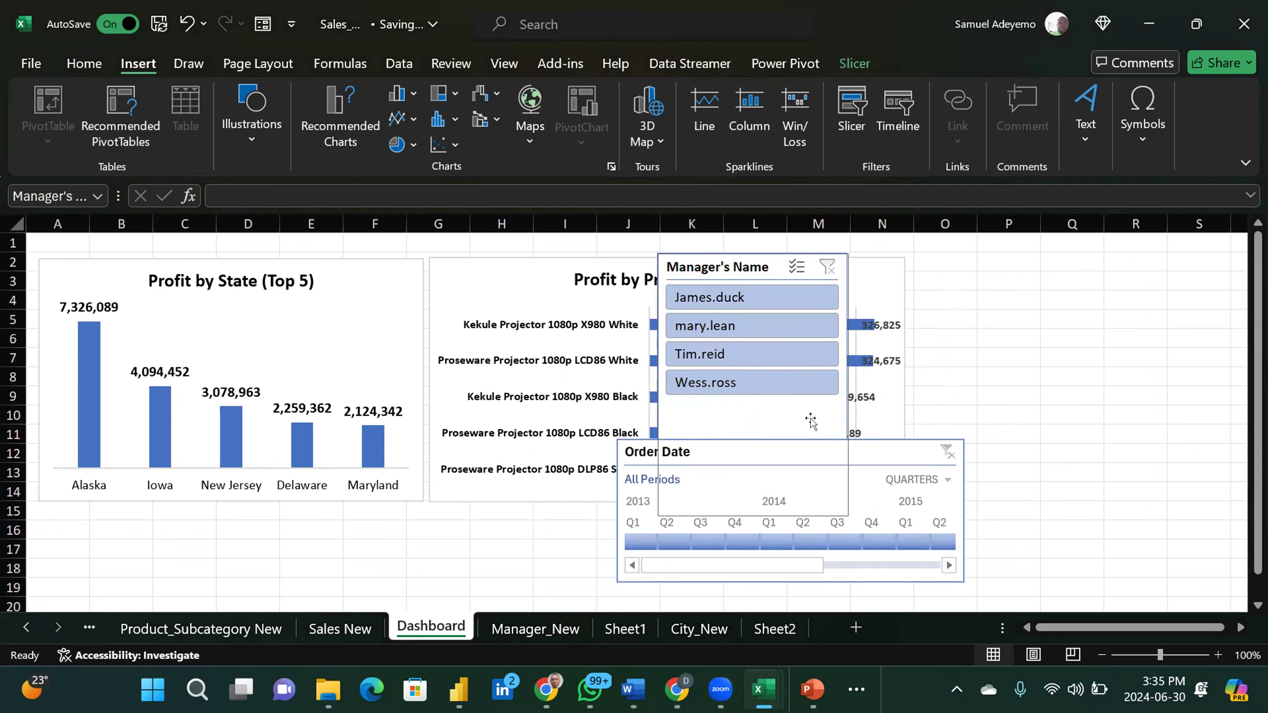
Step: Move the Order Date timeline to columns N to S in rows 2 to 9, place the Manager's Name slicer below it, and copy the Profit by State chart
drag(889, 442, 1128, 266)
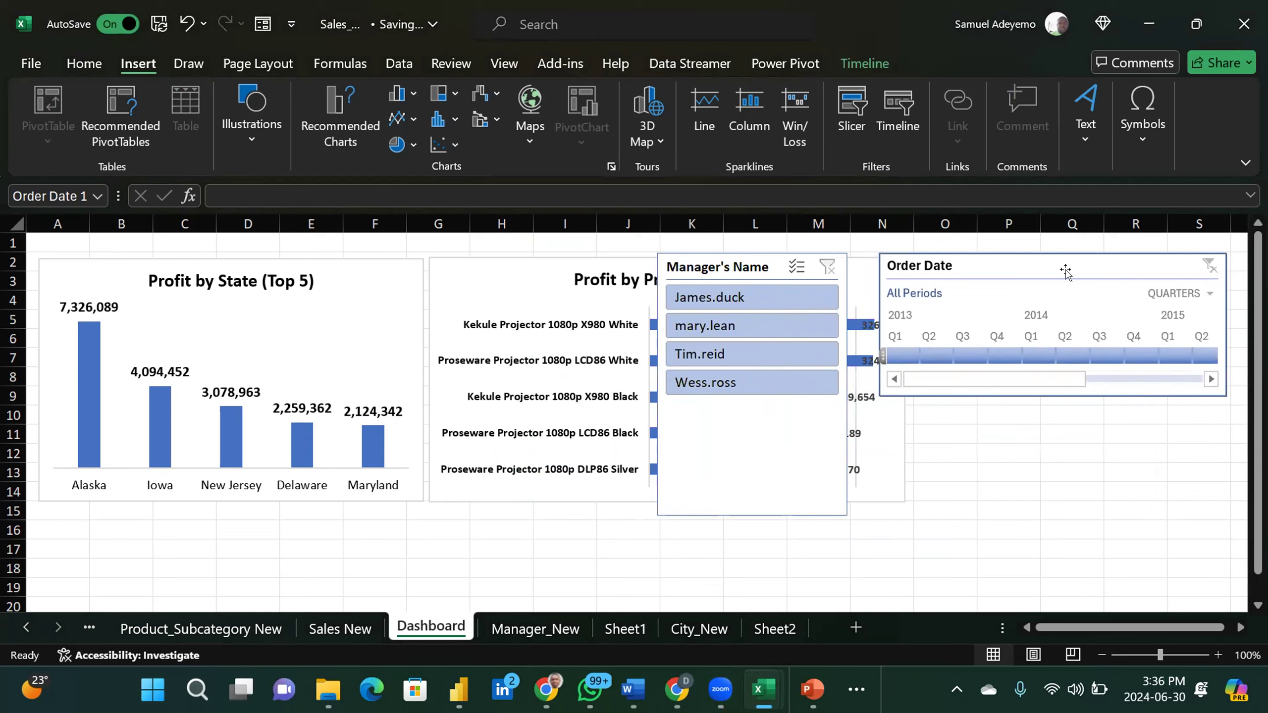
drag(747, 271, 1083, 425)
click(956, 449)
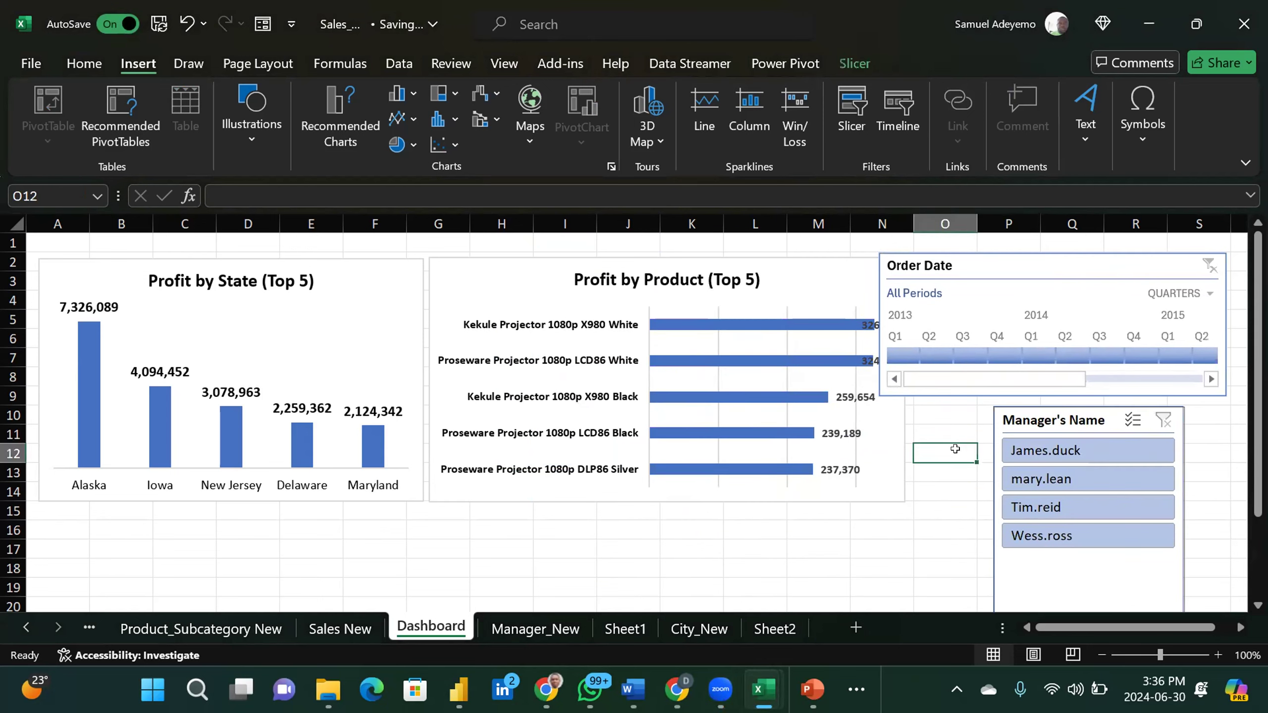
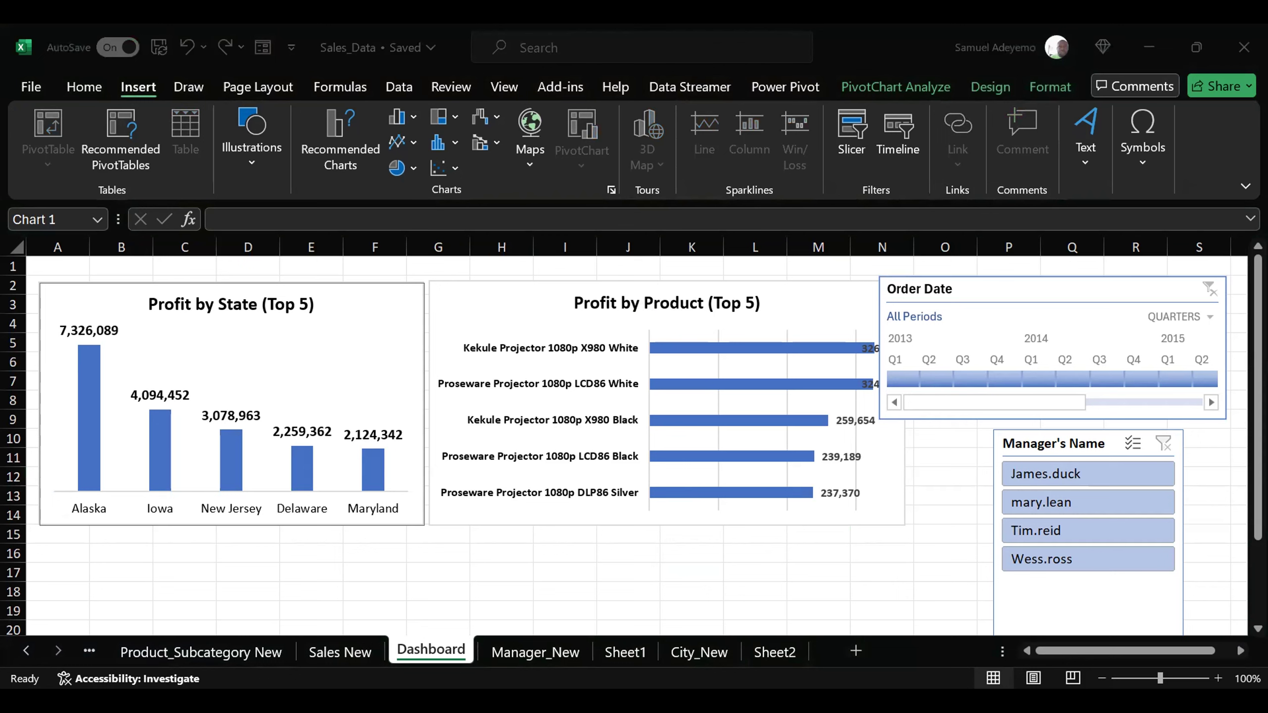
key(ctrl+c)
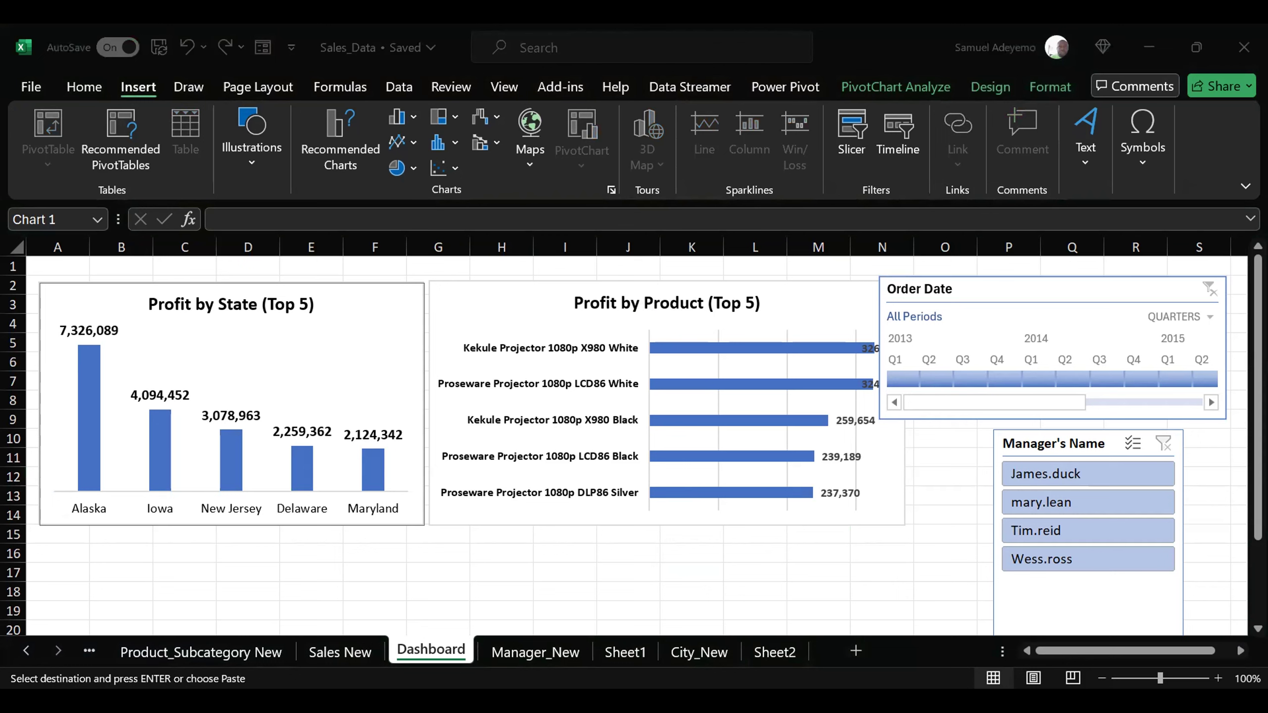
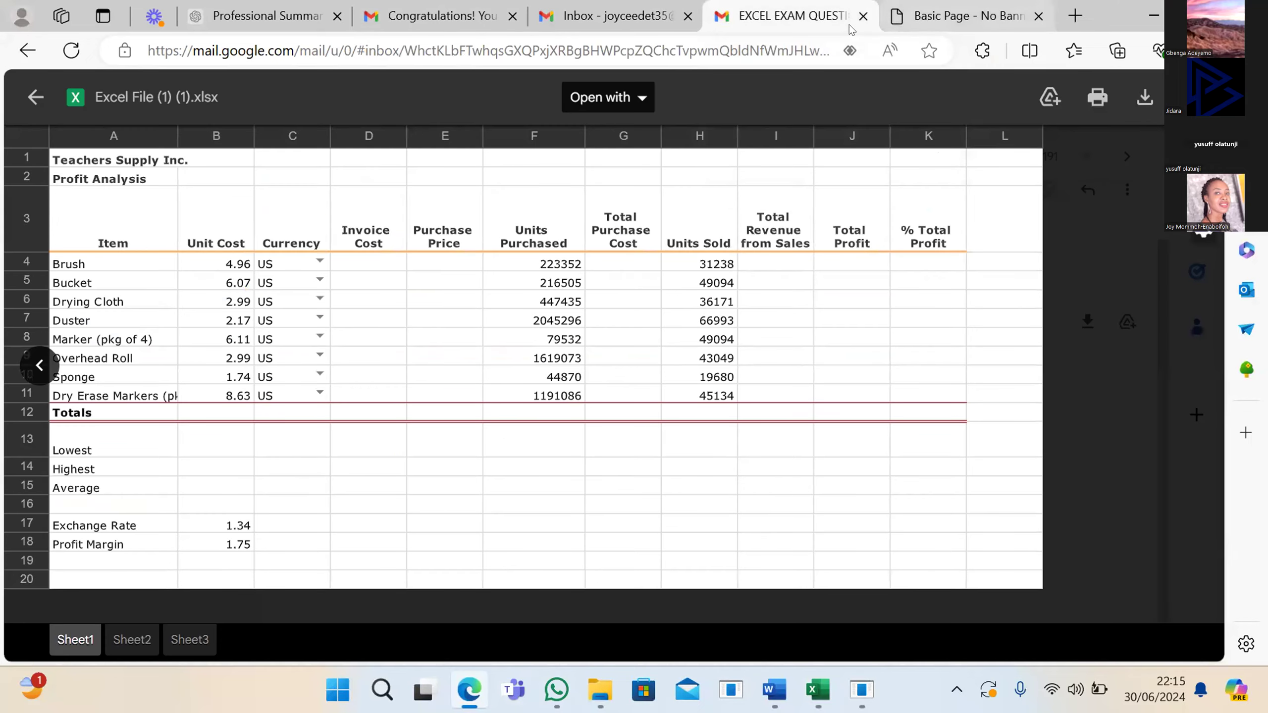
Step: Examine the Task 1 steps in the browser's Excel assignment instructions, comparing the invoice cost and purchase price requirements with the Teacher Supply workbook's Report sheet
key(ctrl+Tab)
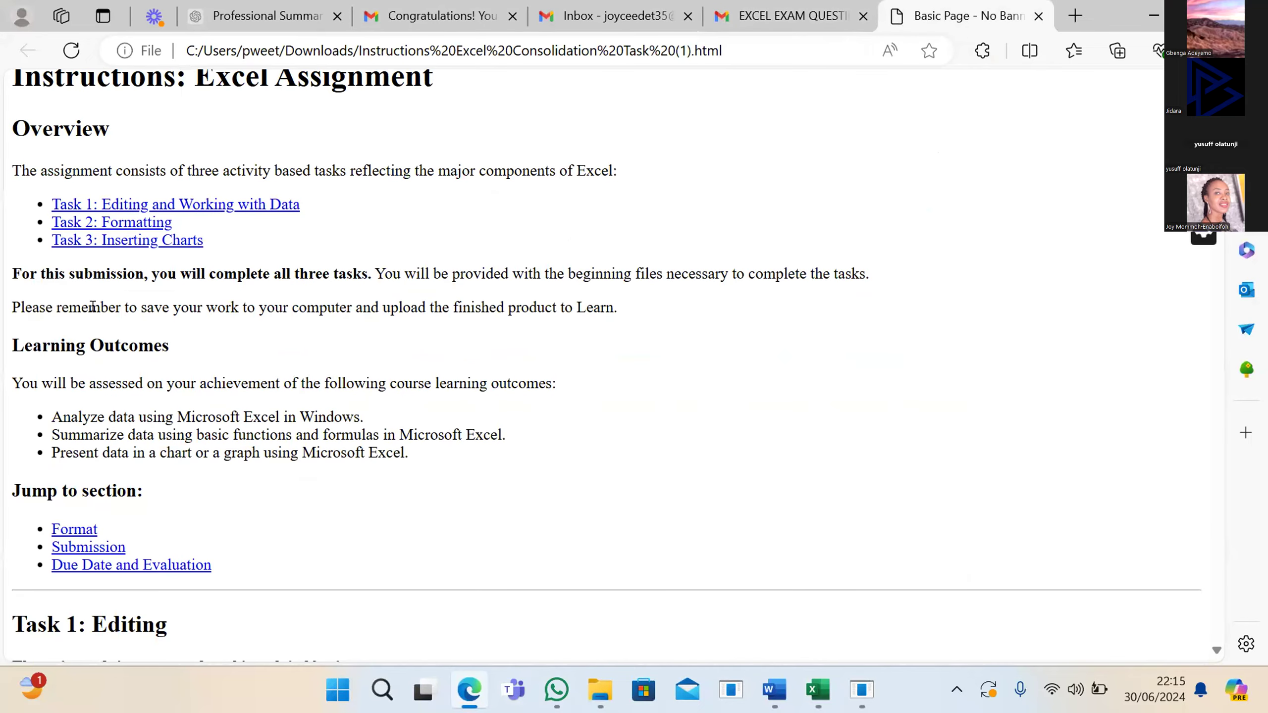
scroll(180, 353, down, 12)
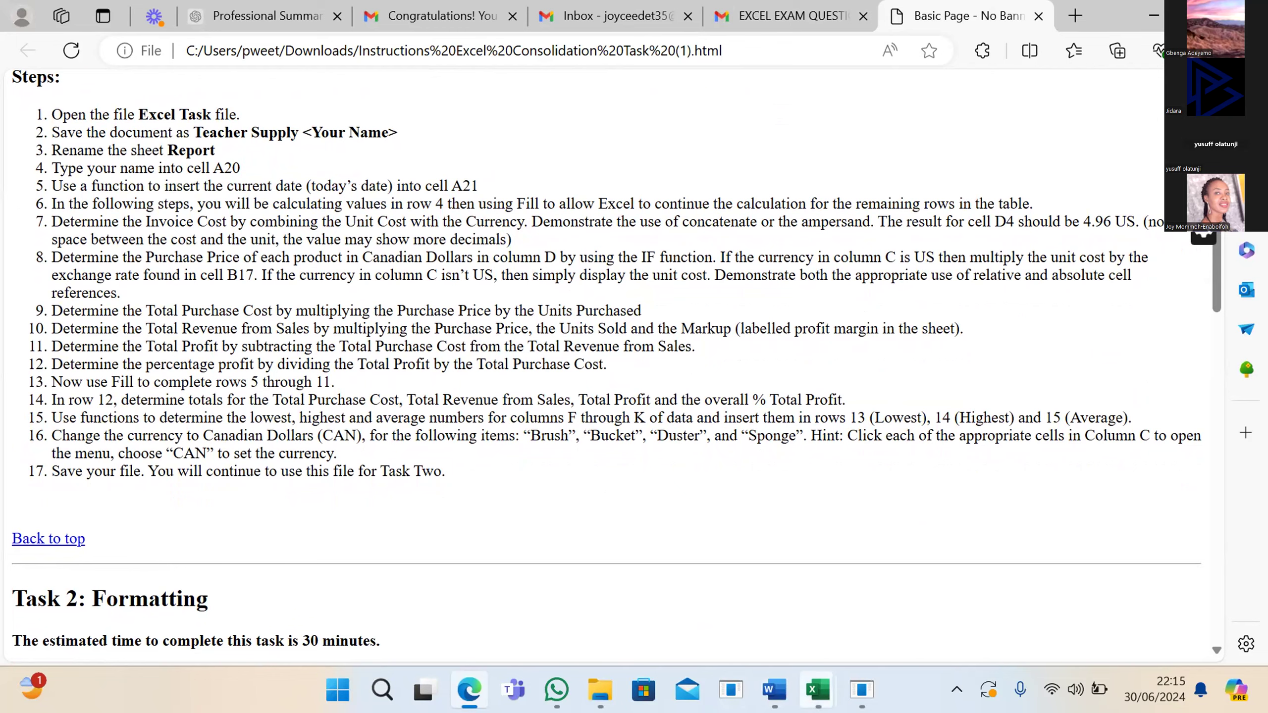
mouse_move(818, 691)
click(858, 625)
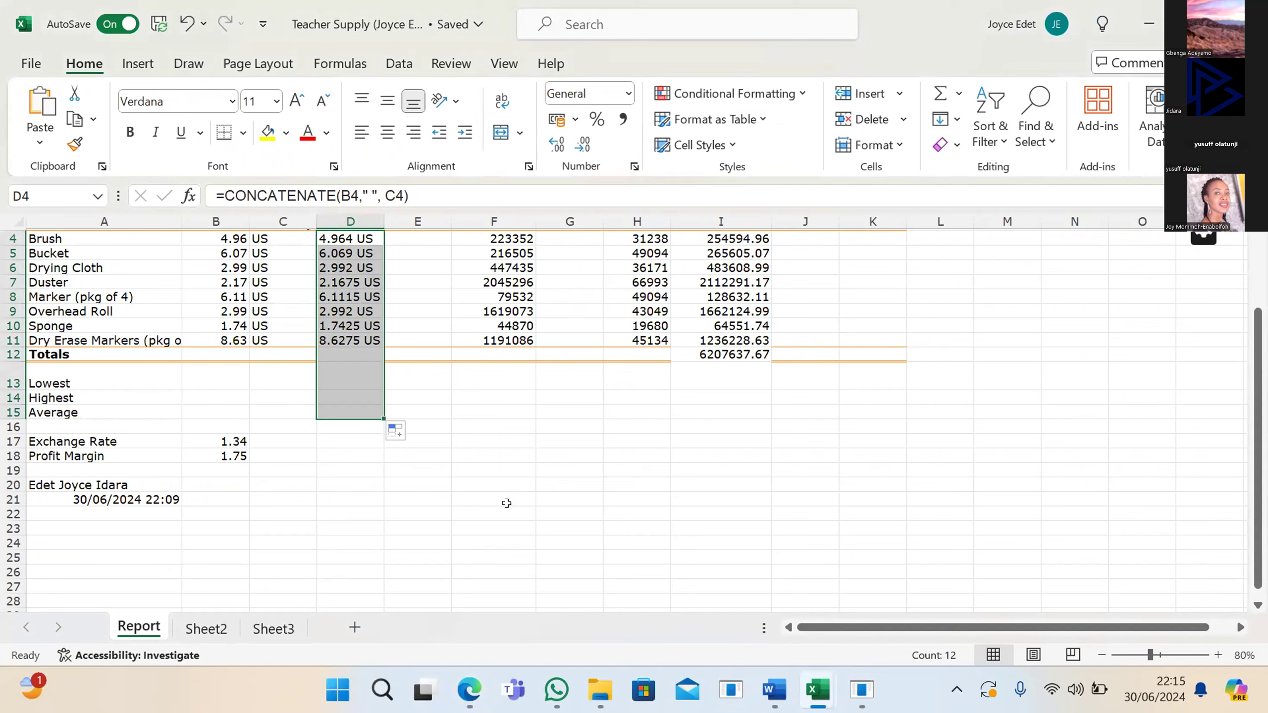
click(467, 678)
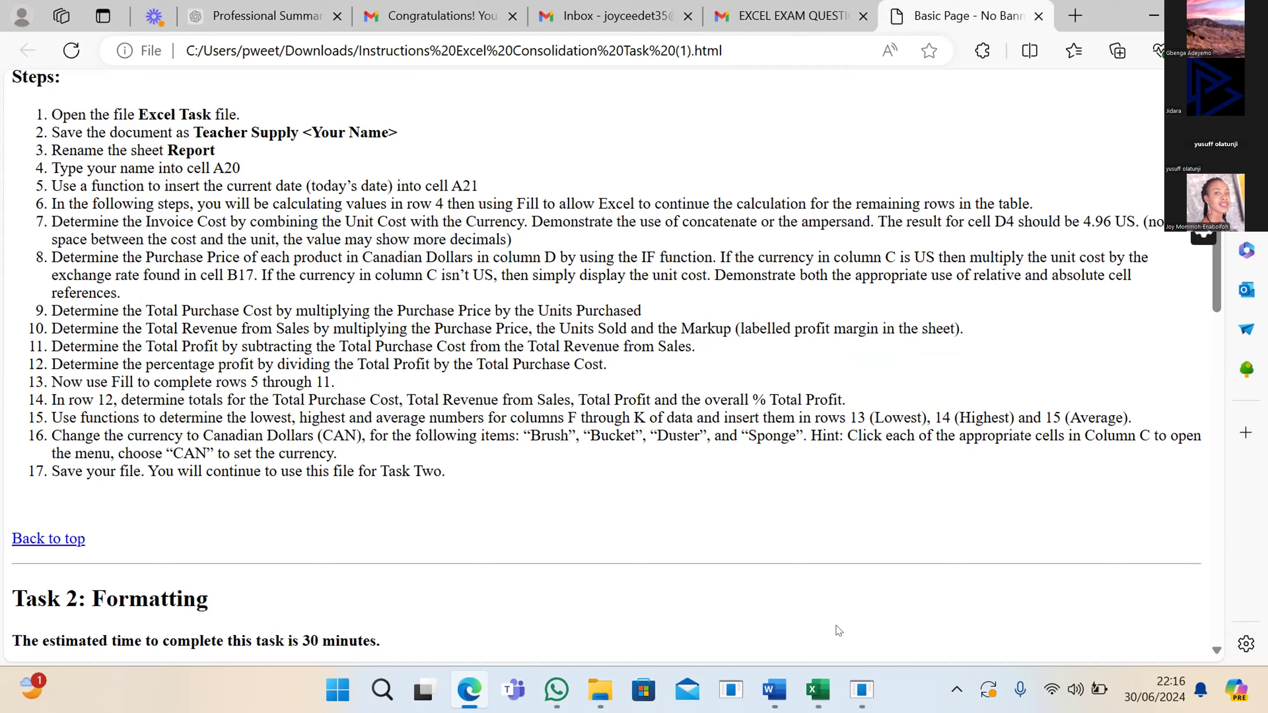
mouse_move(829, 686)
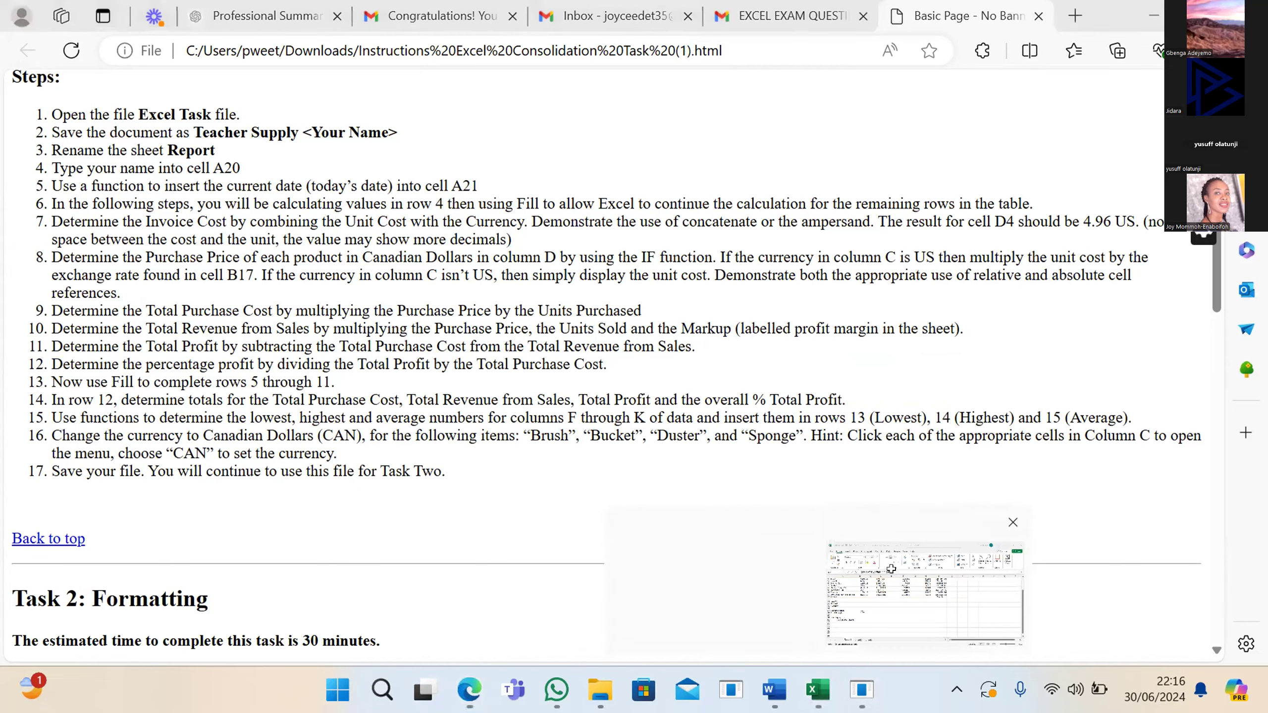
click(894, 590)
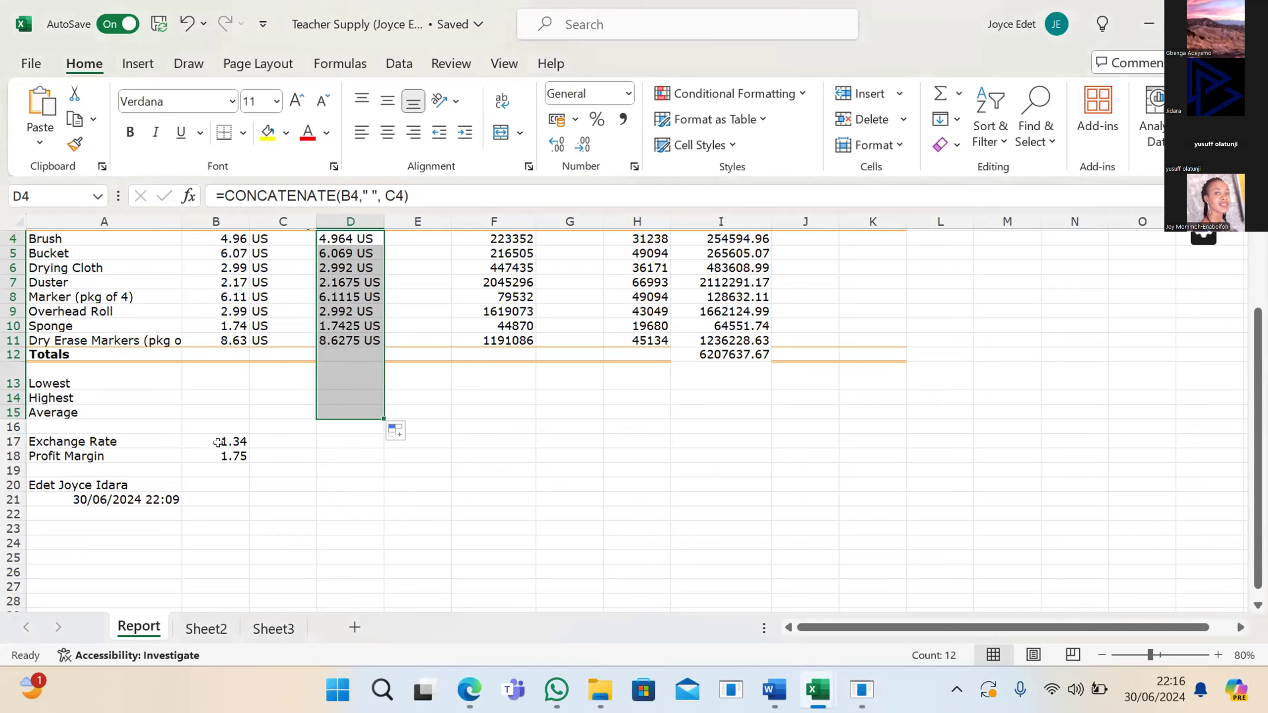
click(470, 689)
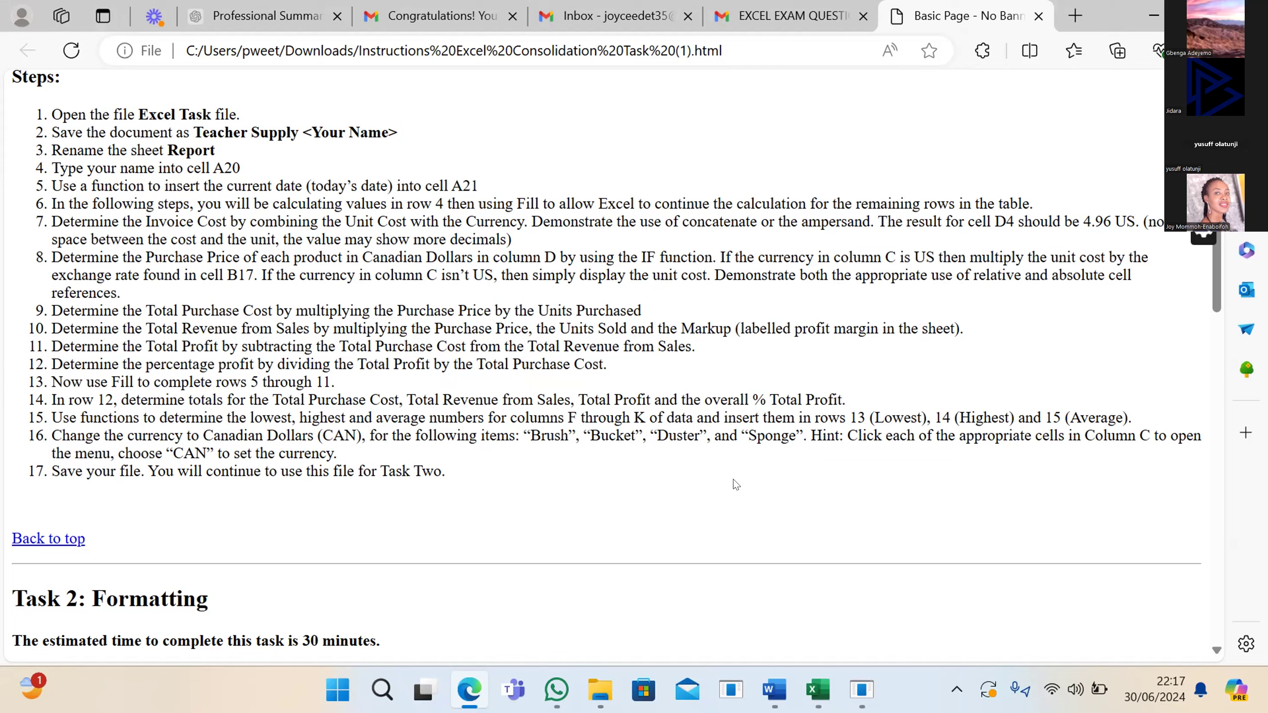
mouse_move(818, 690)
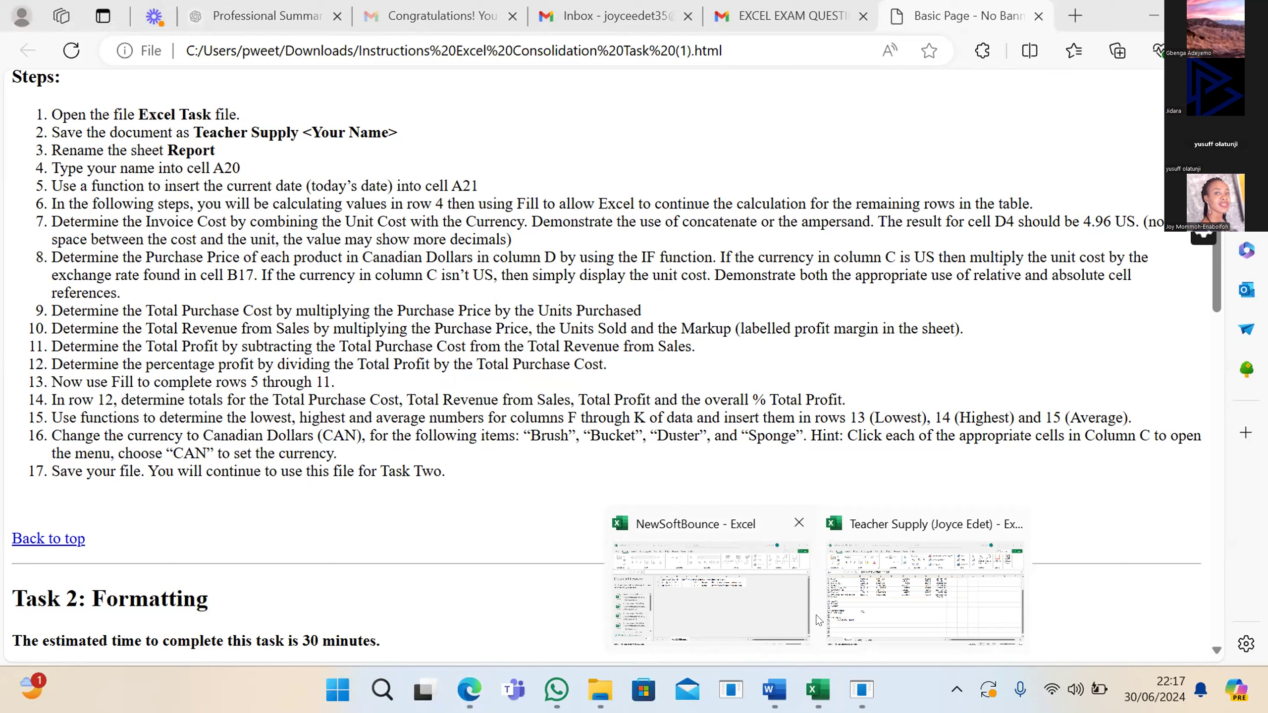
click(864, 613)
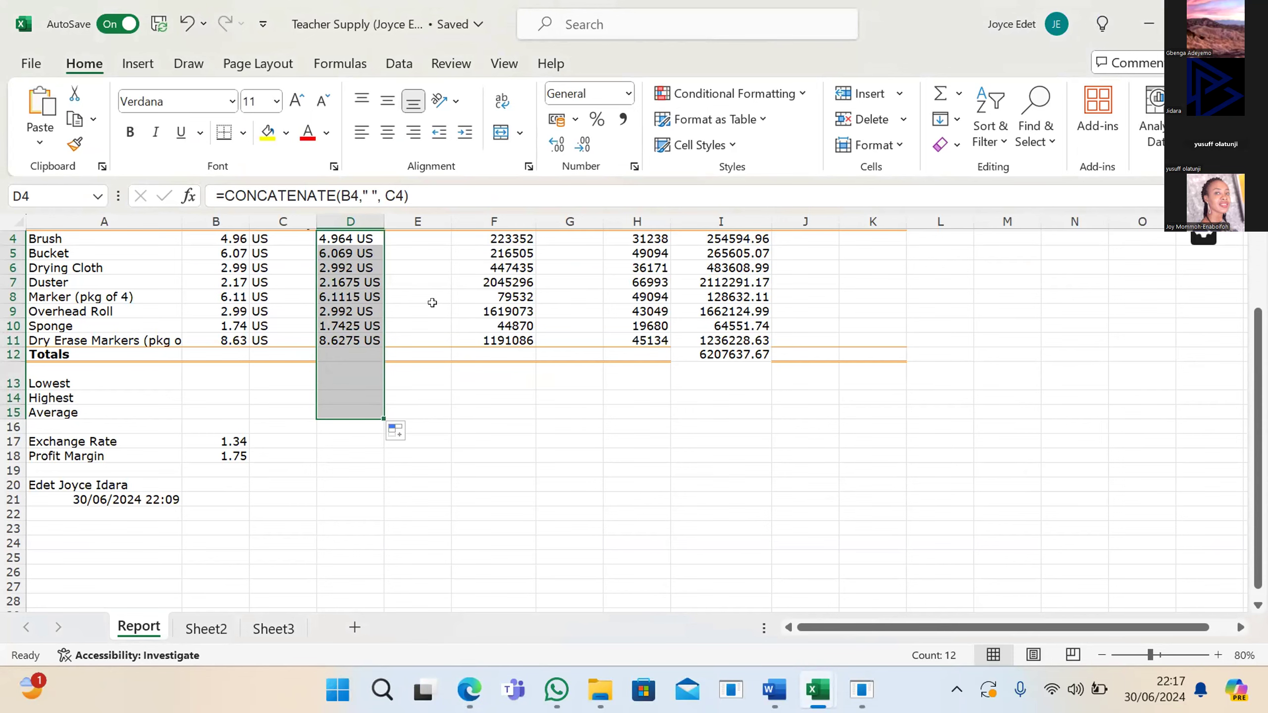
mouse_move(469, 688)
click(438, 593)
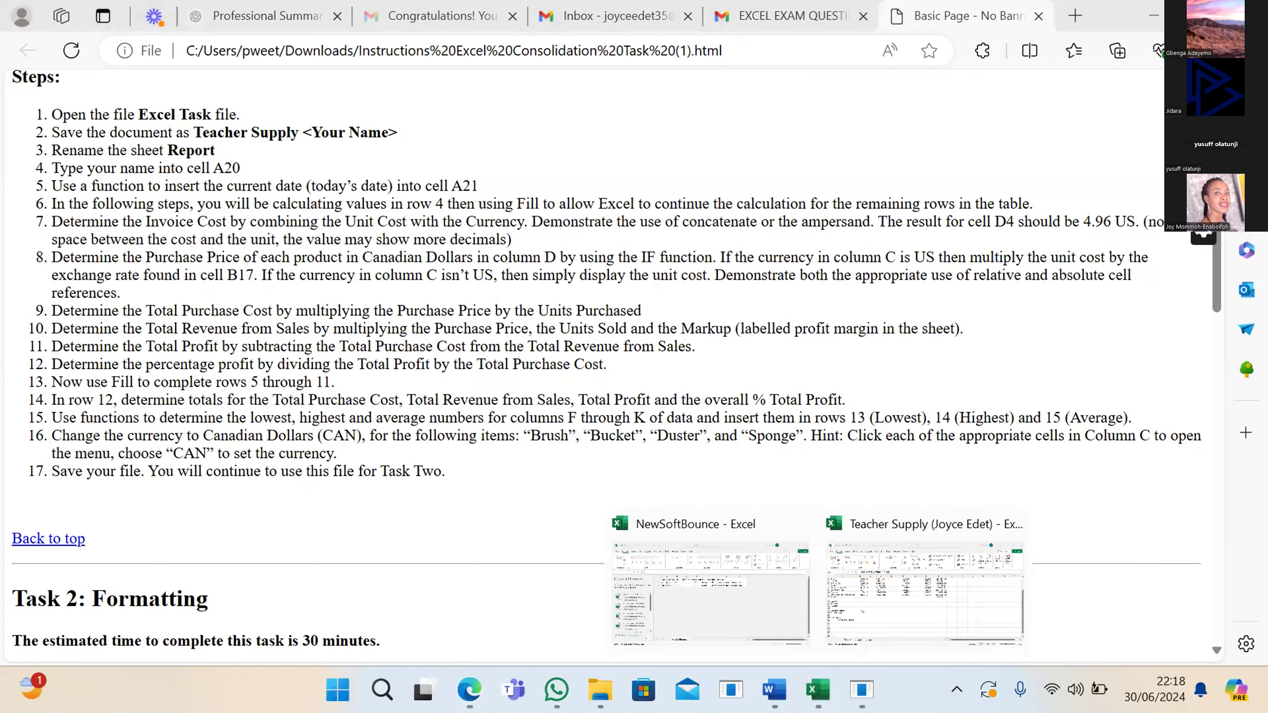
click(861, 620)
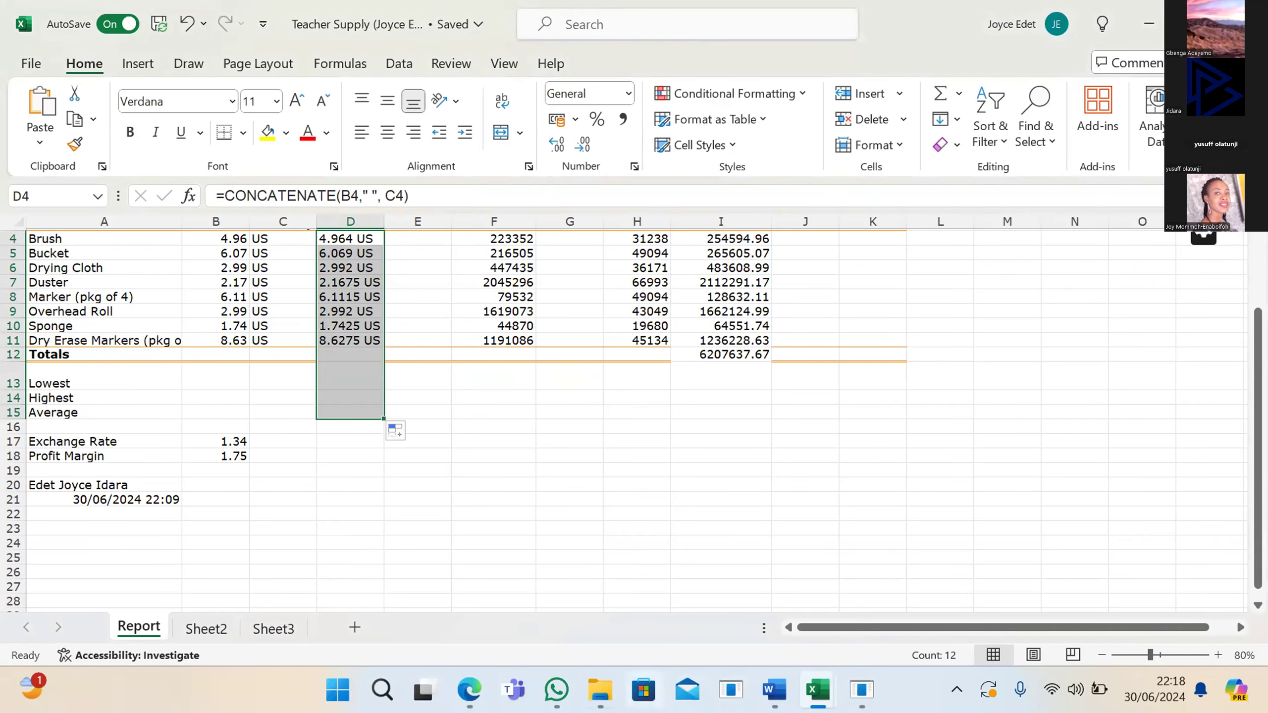
click(468, 687)
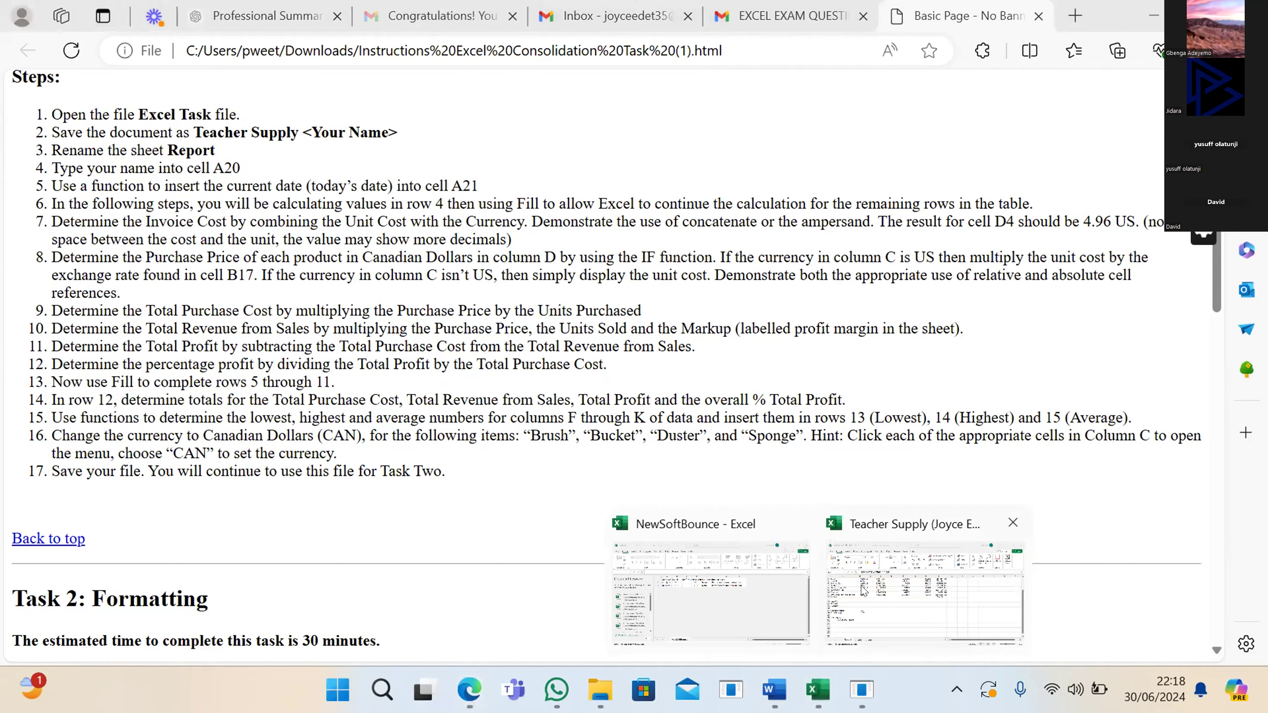
Step: Switch to the Teacher Supply workbook and start an IF formula in E4, the Brush row's Purchase Price cell
click(927, 599)
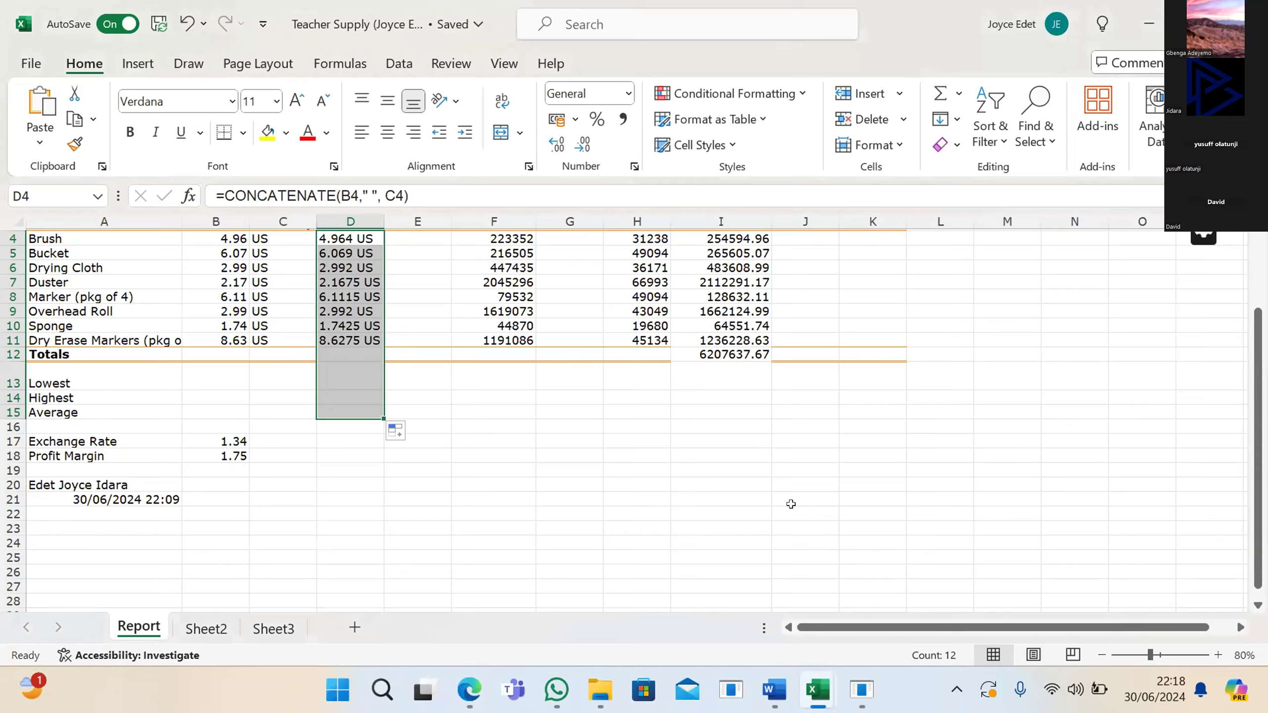
scroll(789, 494, up, 1)
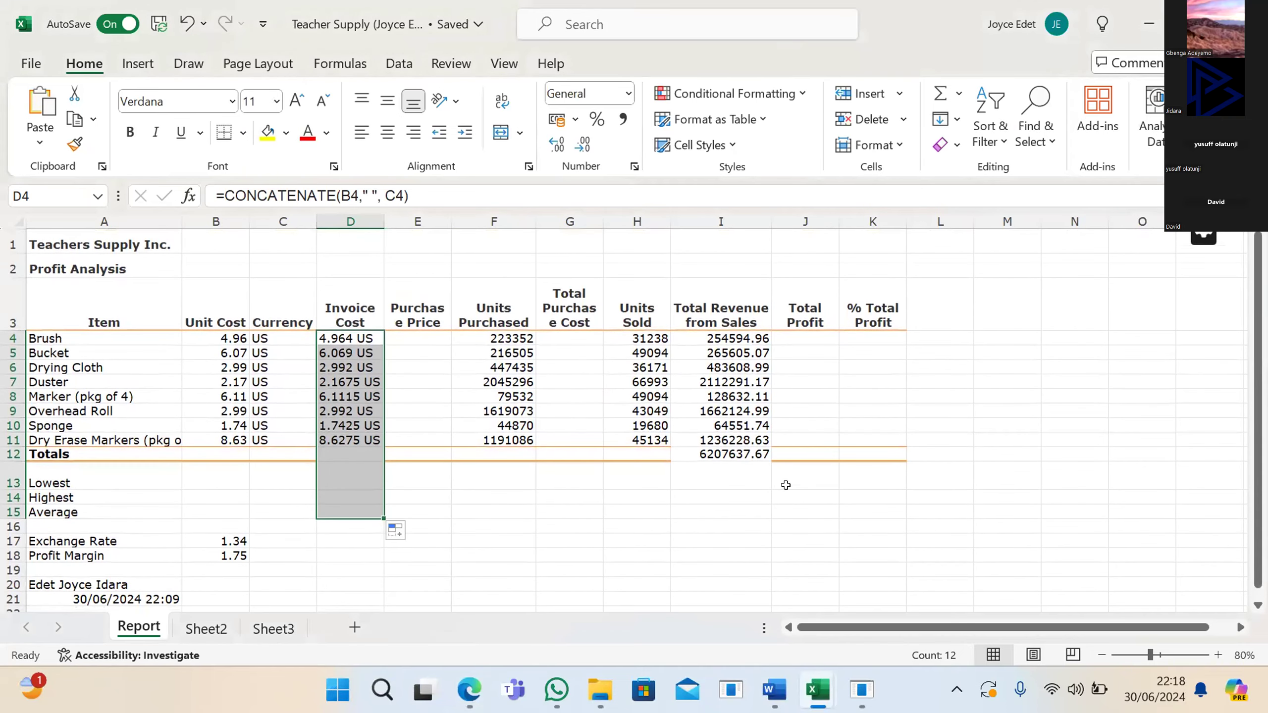
double_click(410, 334)
text(=)
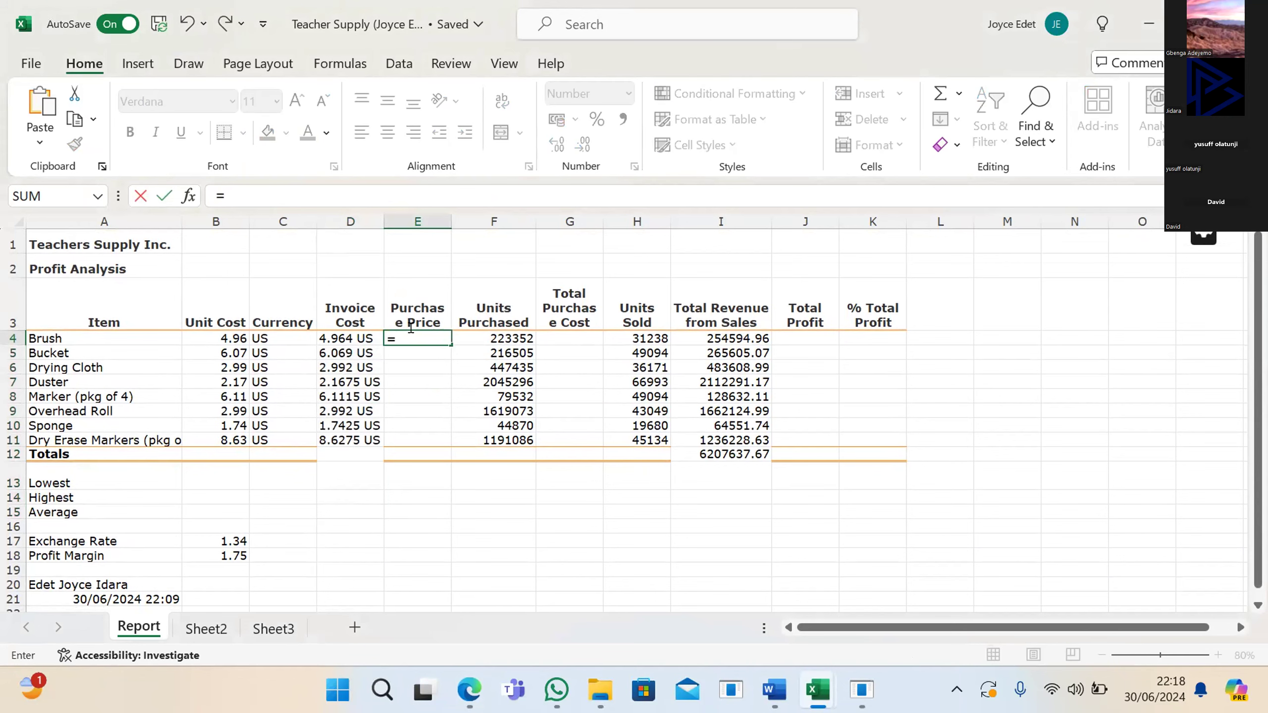
text(i)
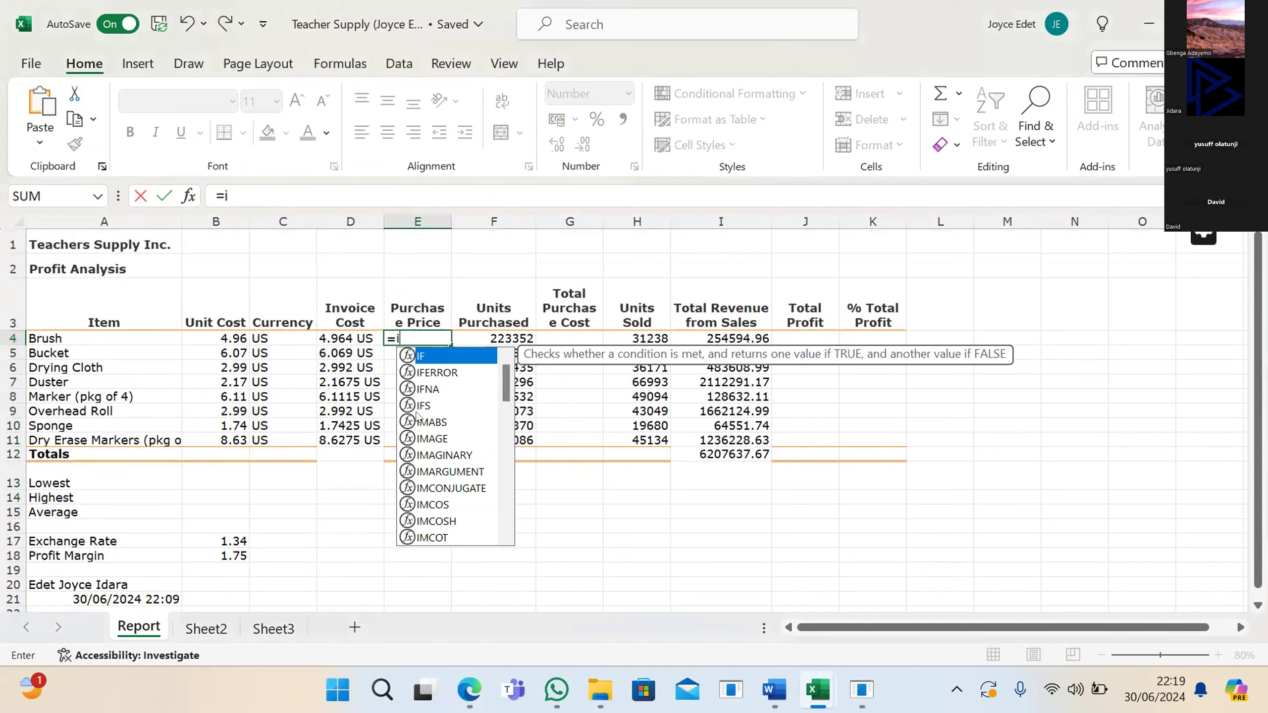
double_click(424, 356)
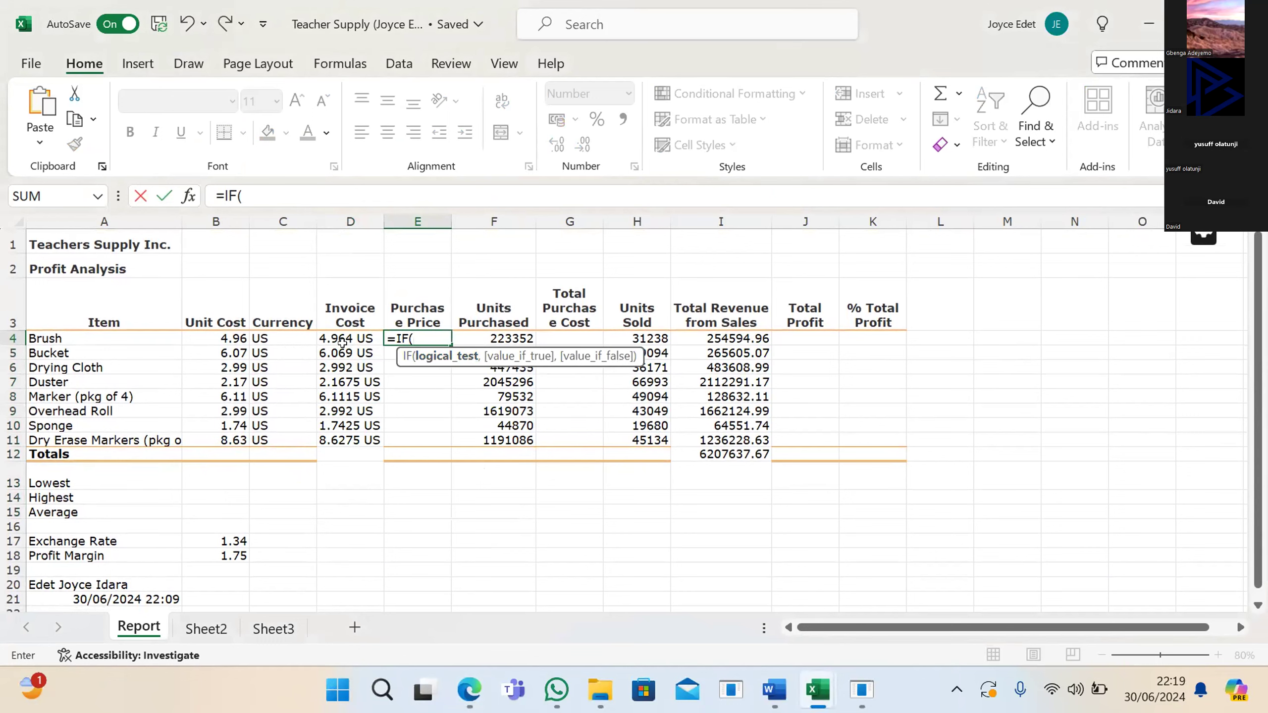
Step: Recheck the Purchase Price instruction in the browser, and begin the logical test of the E4 formula with currency cell C4
click(469, 690)
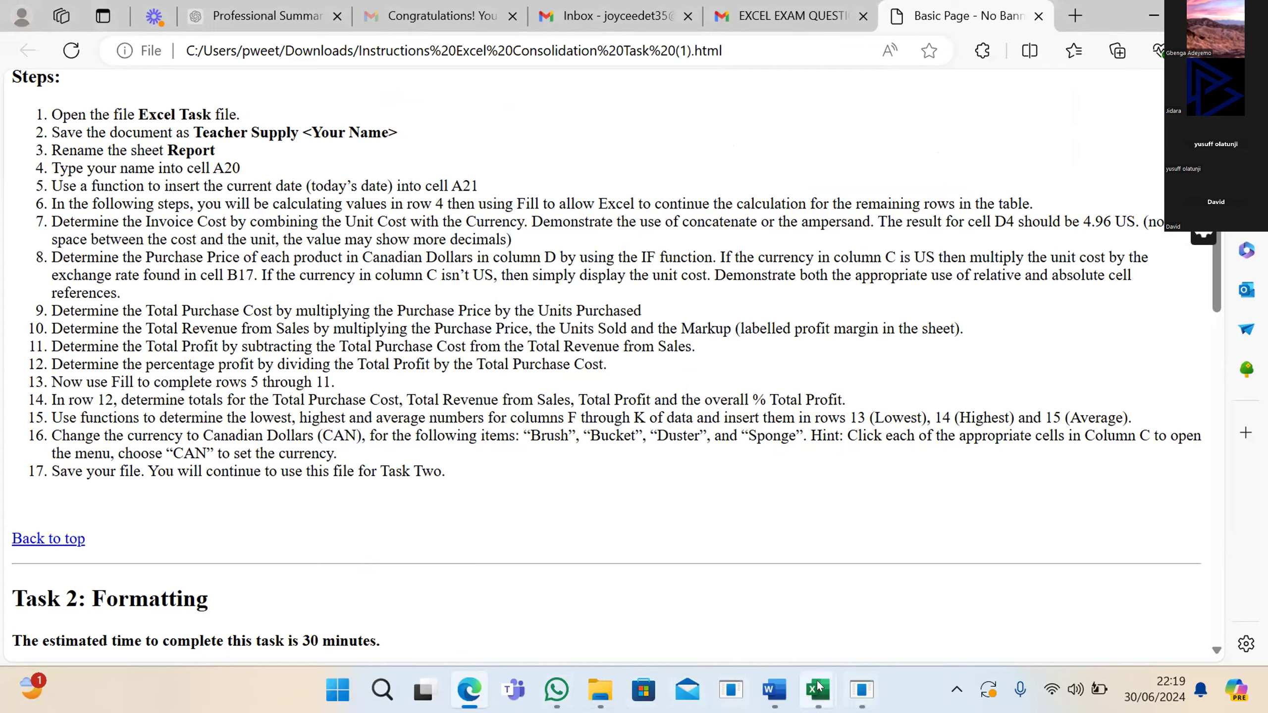
mouse_move(814, 693)
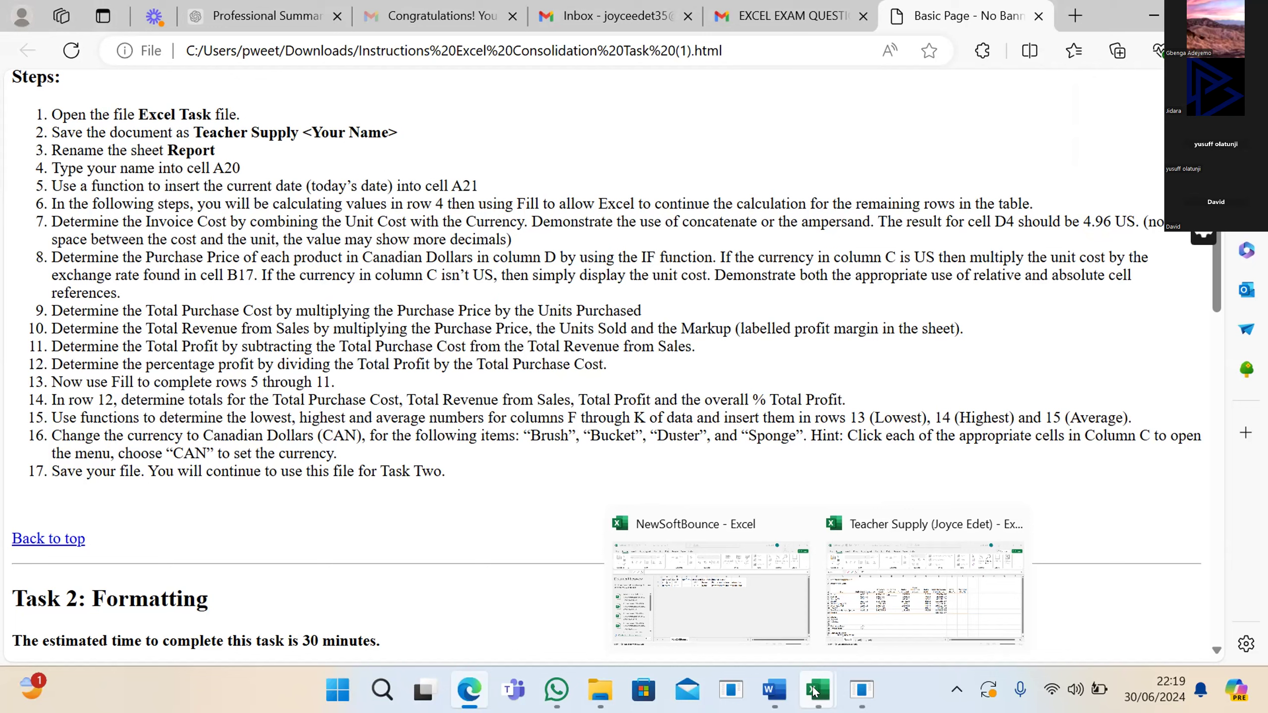
click(893, 602)
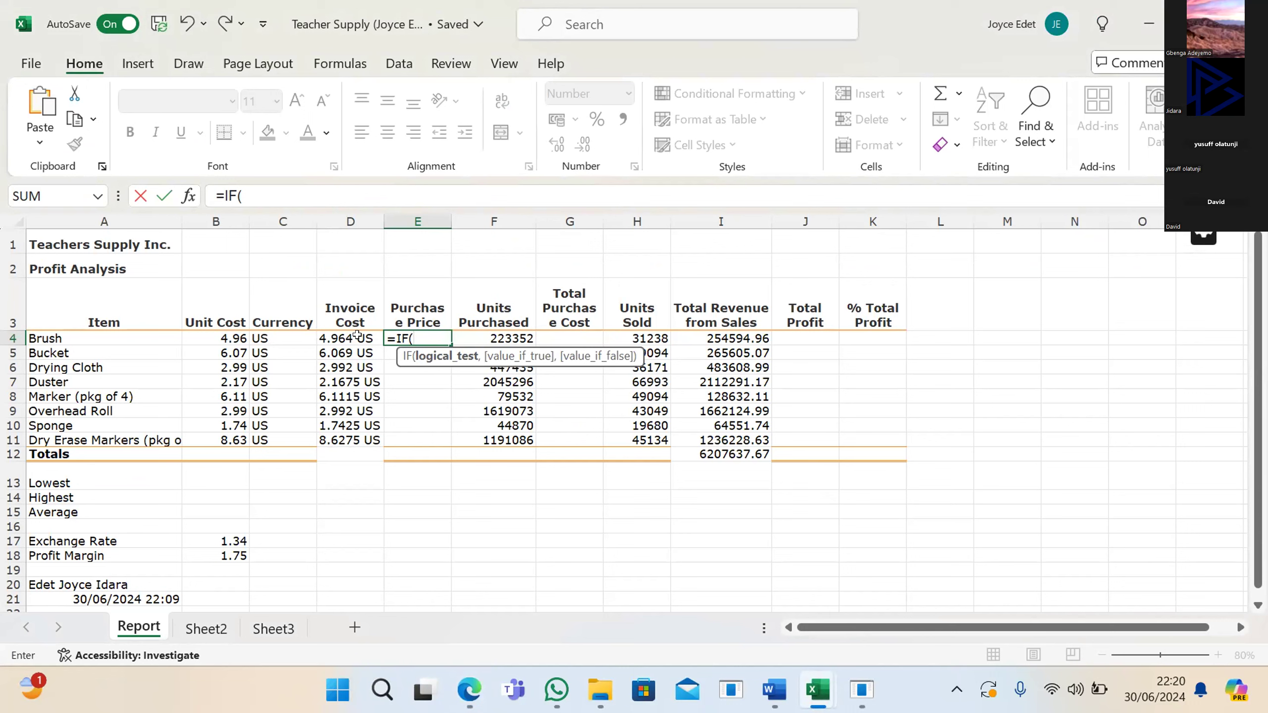
click(277, 334)
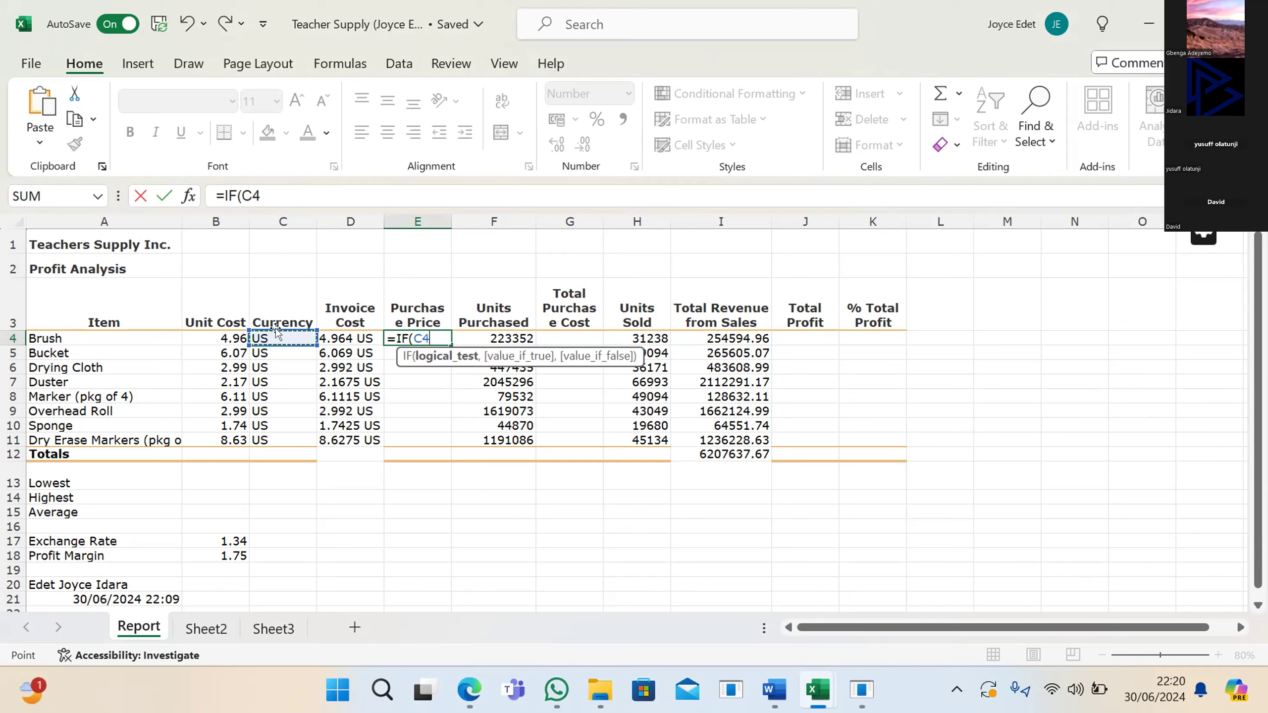
text(,)
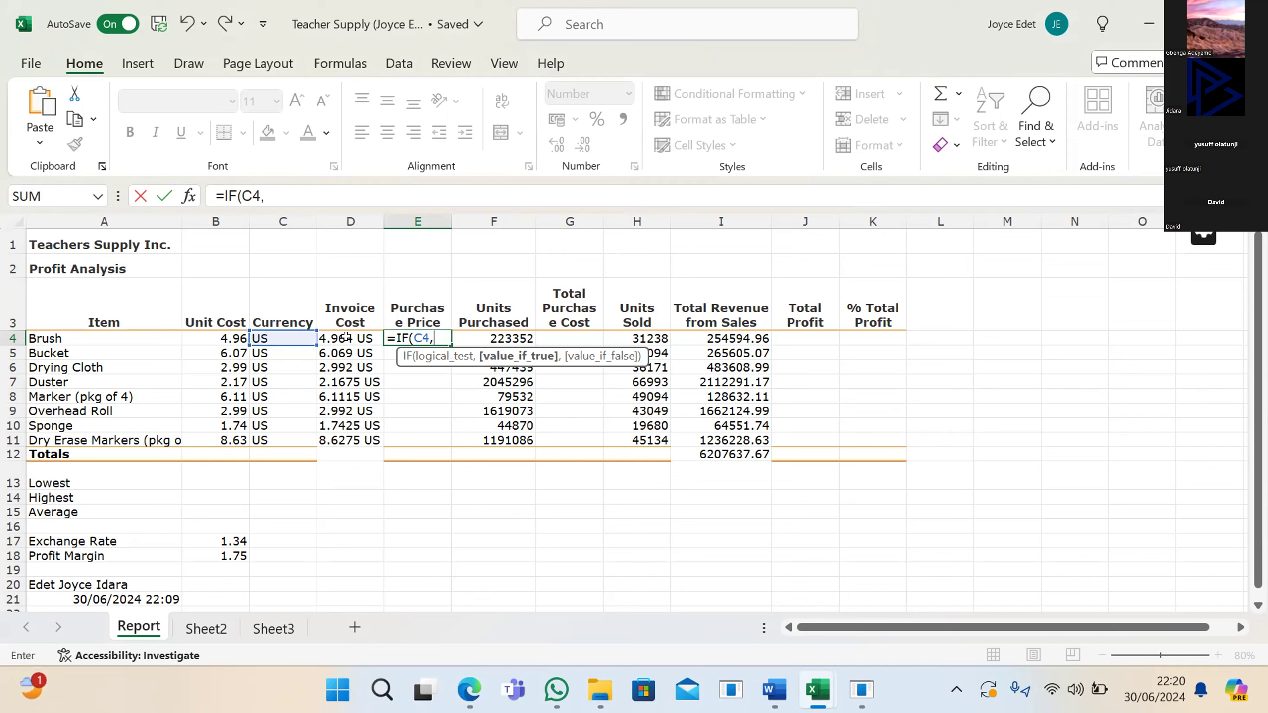
click(347, 338)
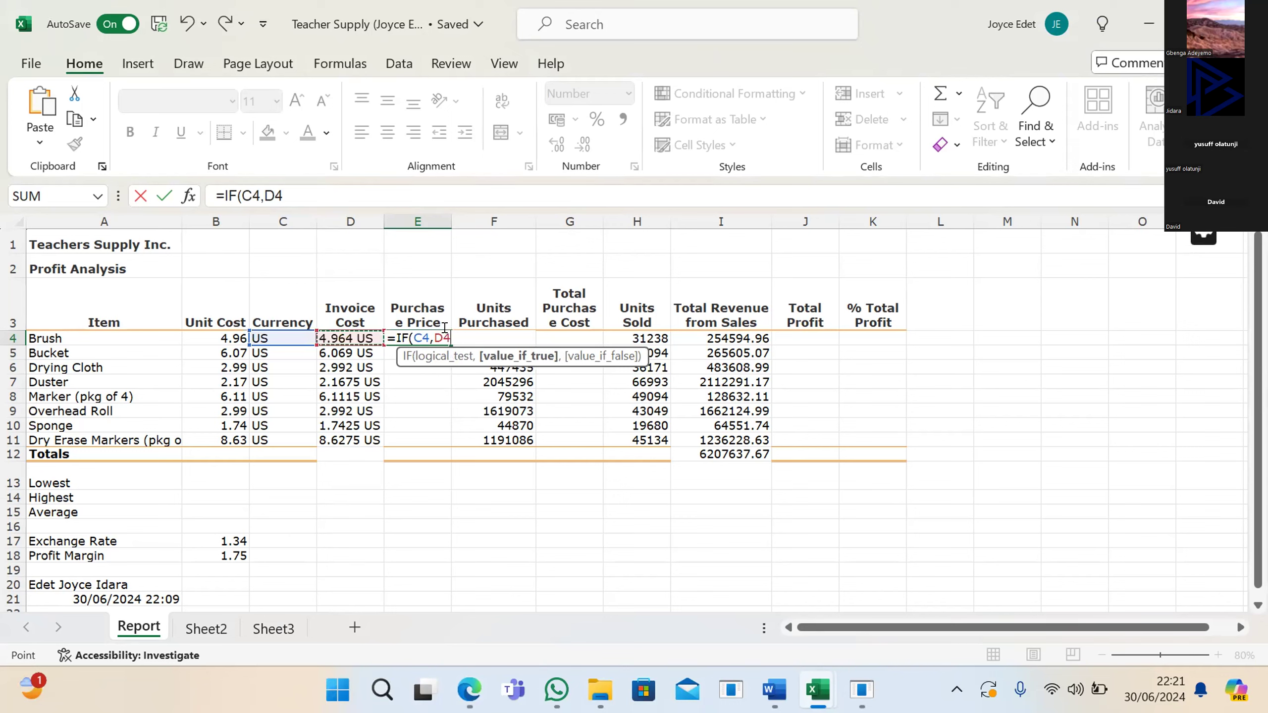
key(BackSpace)
key(BackSpace)
key(BackSpace)
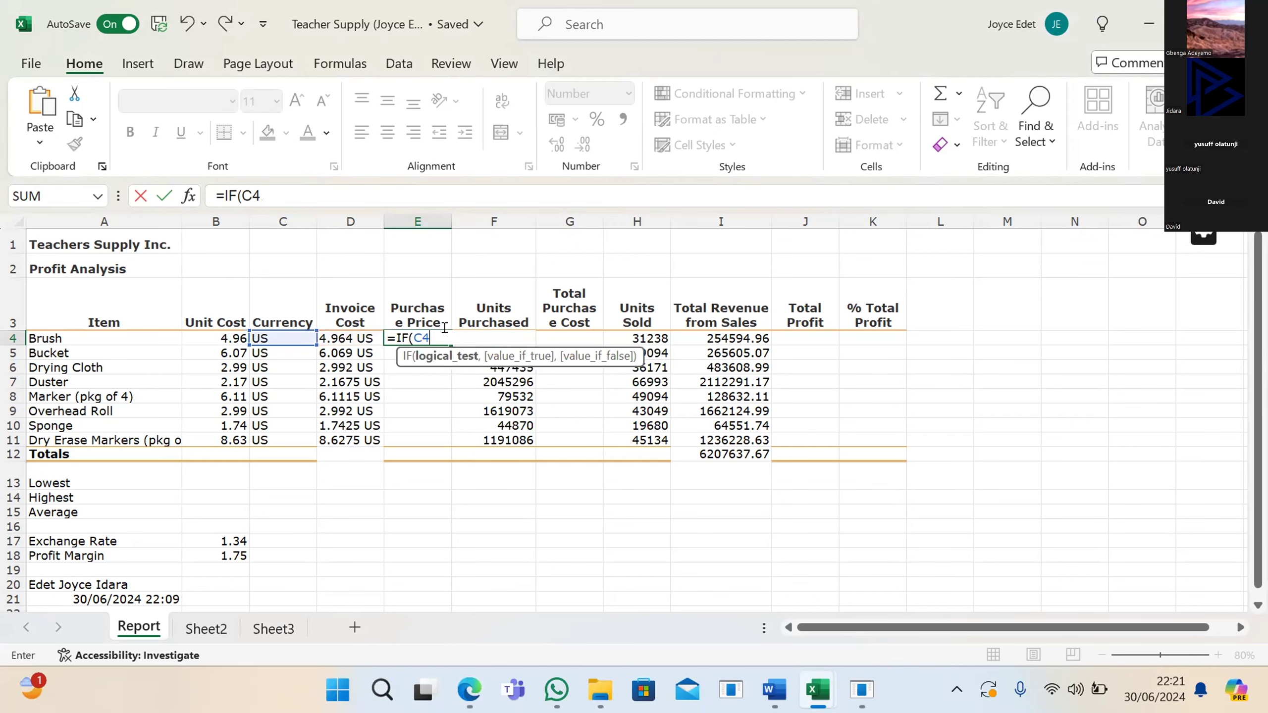
Step: Set the E4 IF formula's logical test to C4=D4 and its value if true to D4*B17
text(=)
click(342, 338)
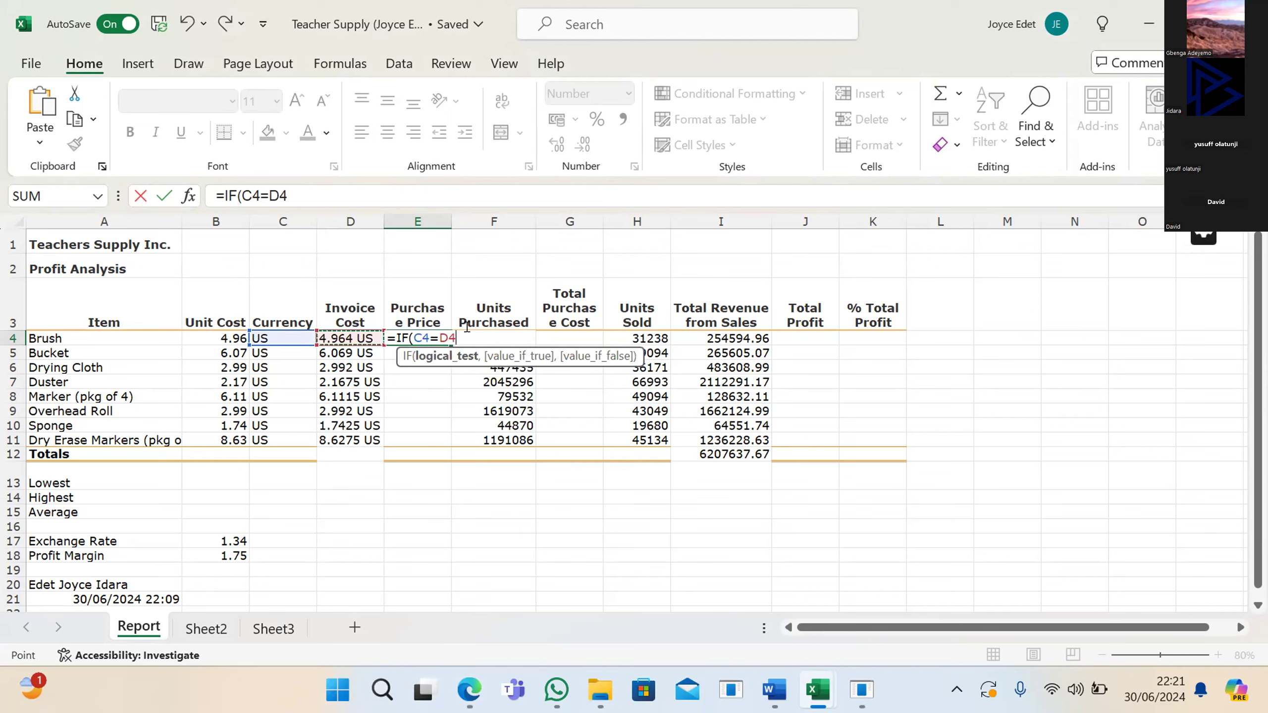
text(,)
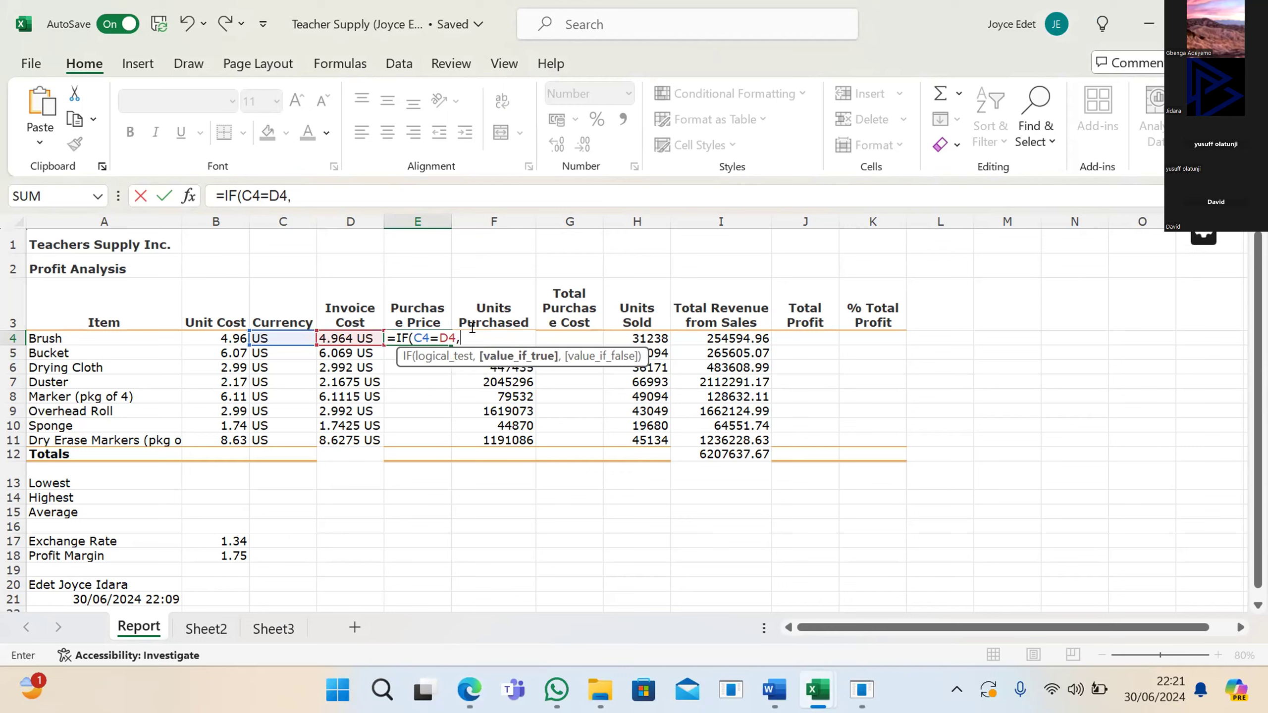
click(348, 337)
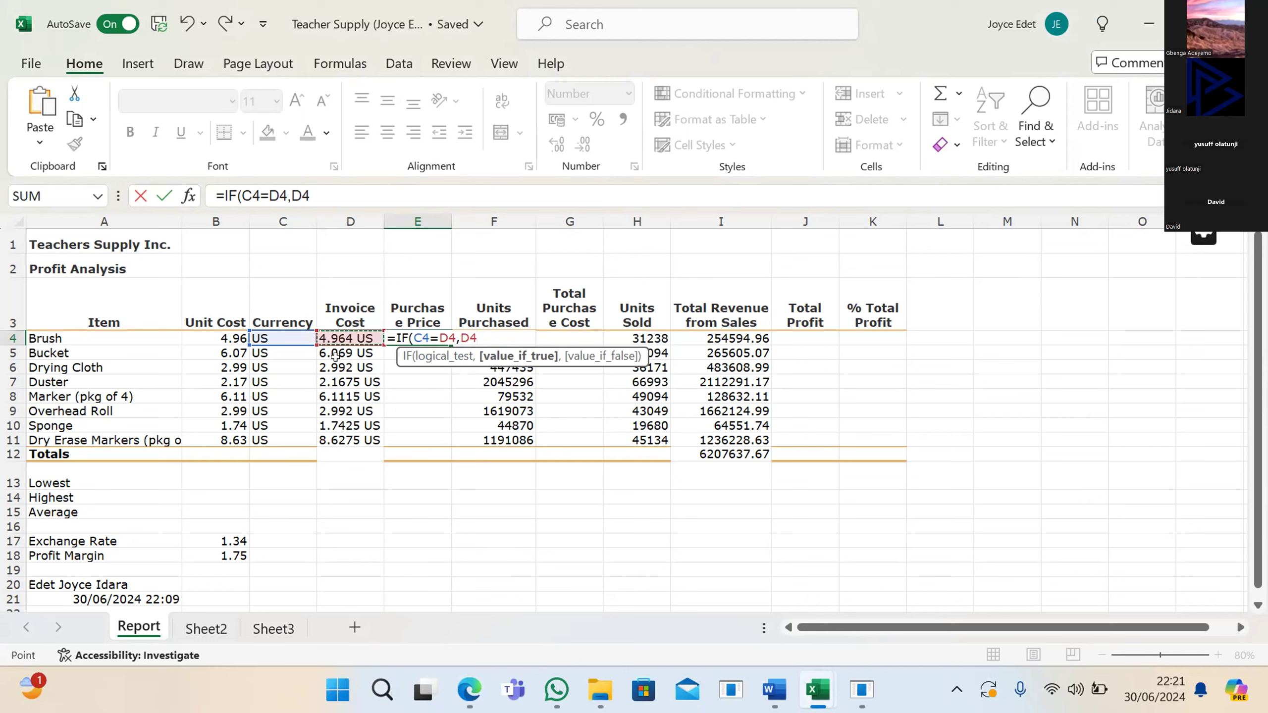
text(*)
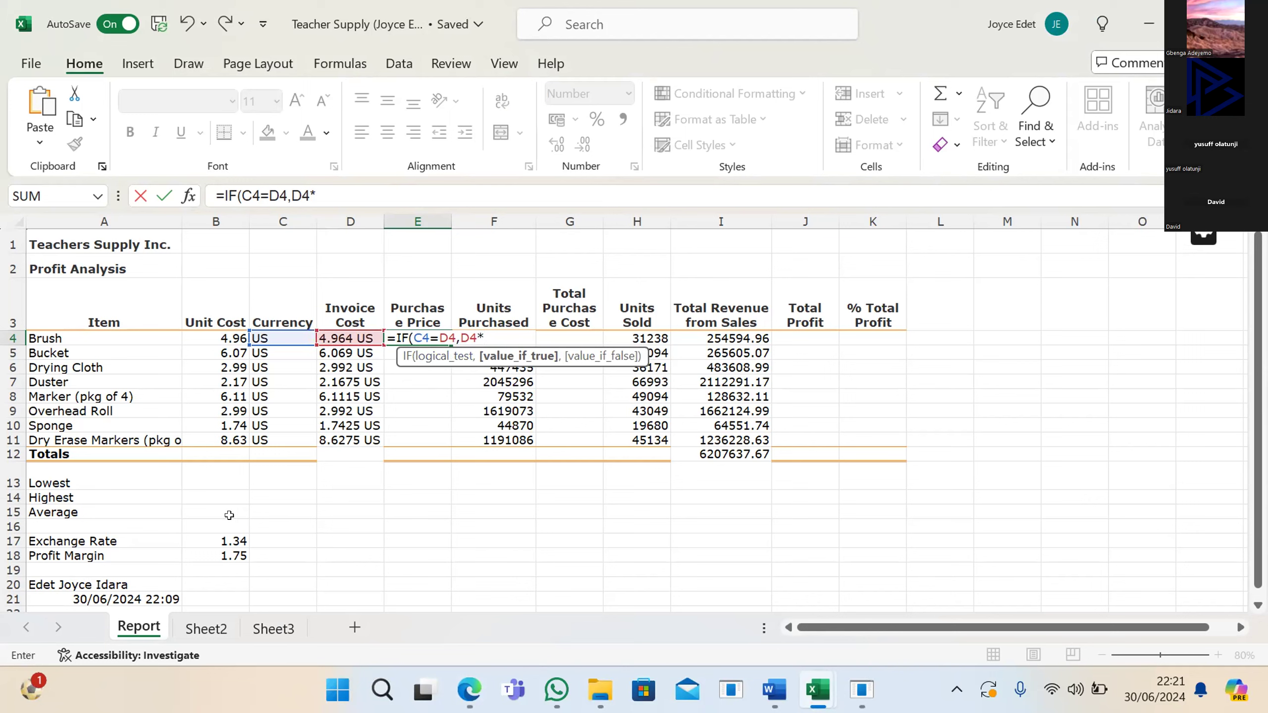
click(226, 538)
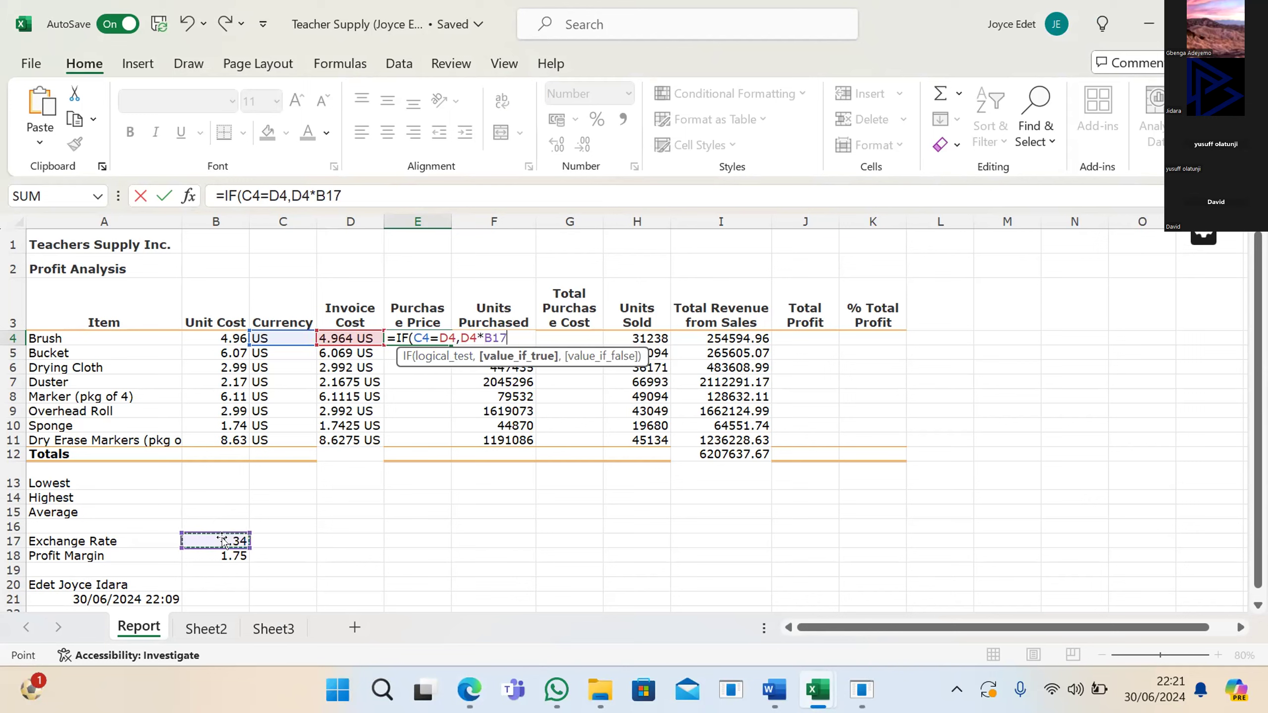
text(,)
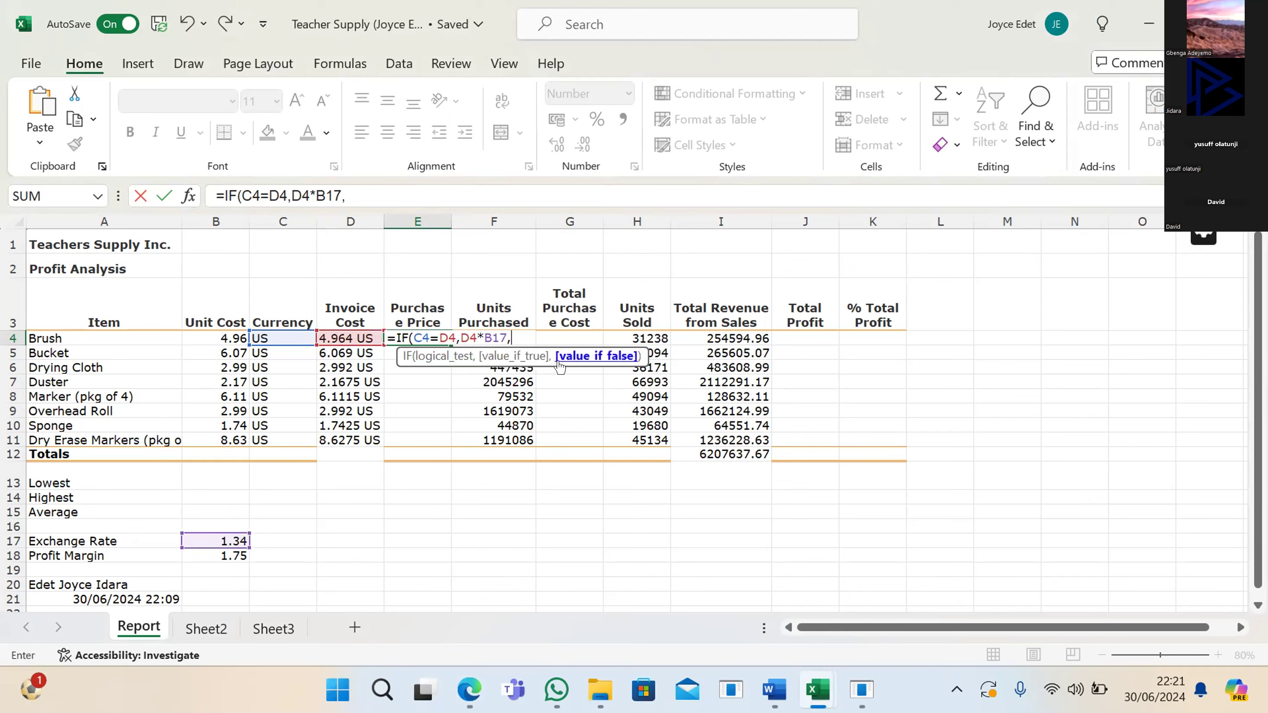
Step: Recheck the Purchase Price instruction in the browser, then complete the workbook's E4 formula with unit cost B4 as the value if false
mouse_move(470, 691)
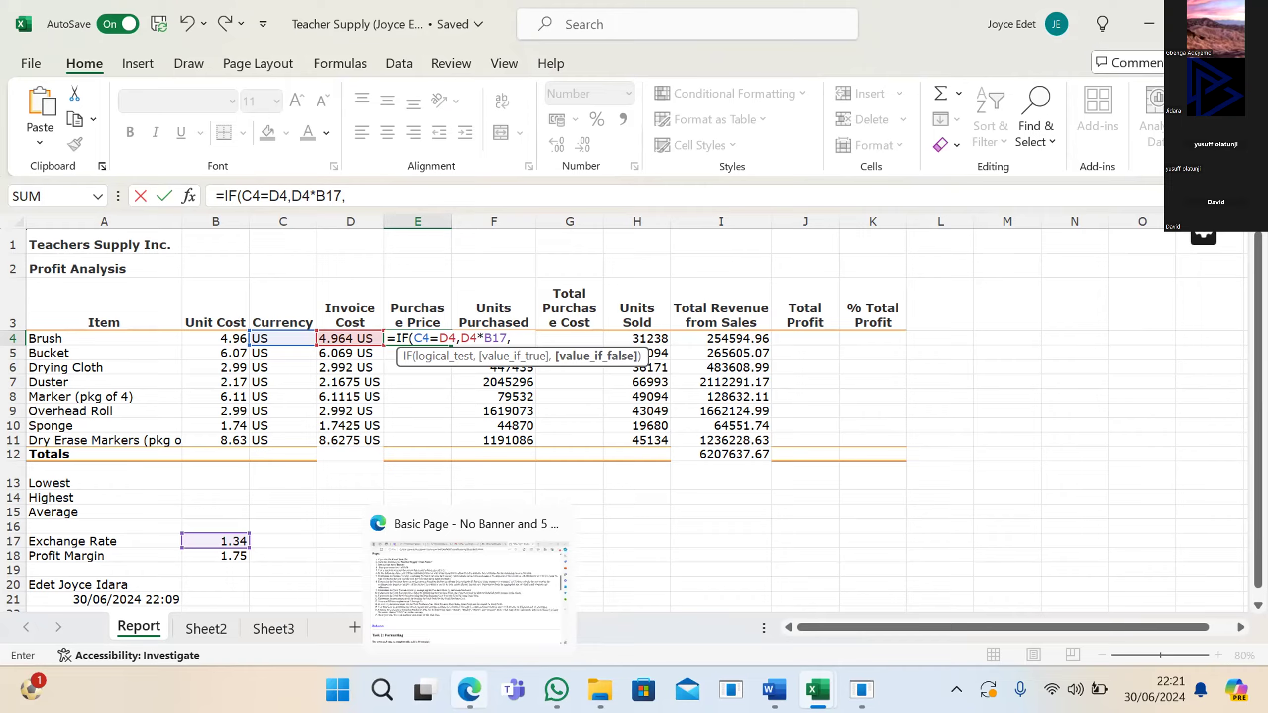
click(469, 691)
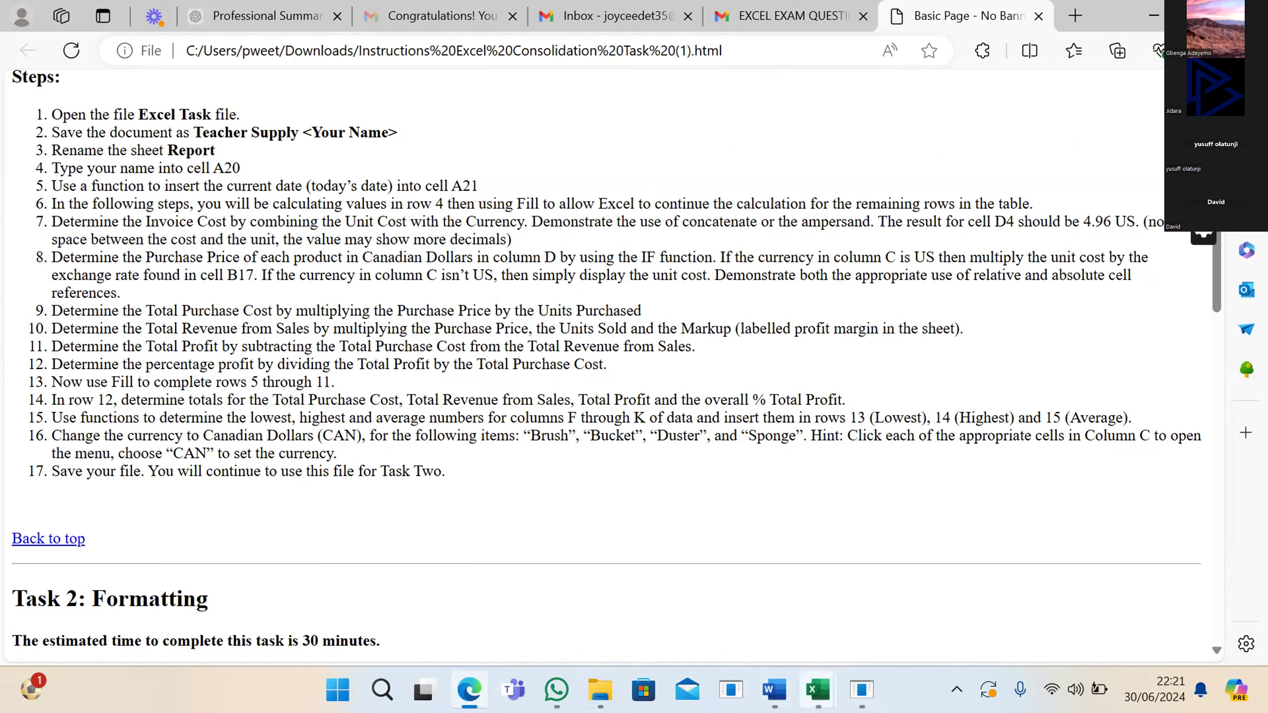
mouse_move(818, 691)
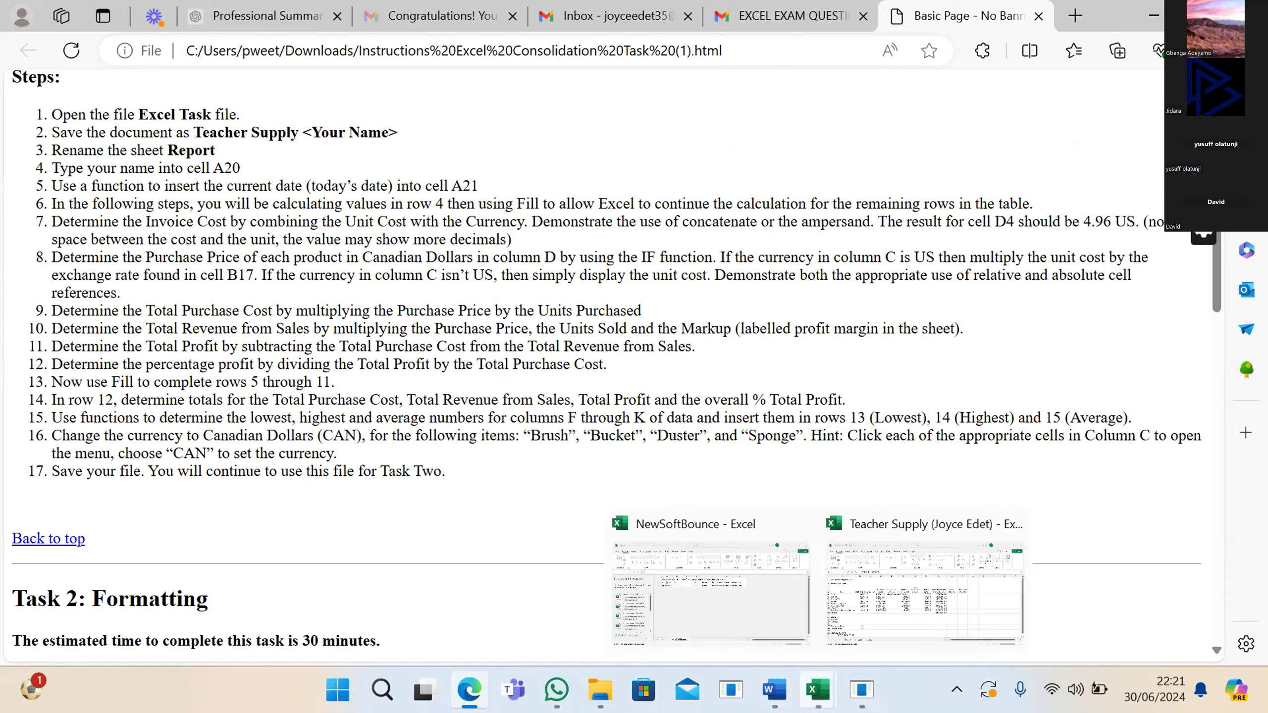
click(903, 609)
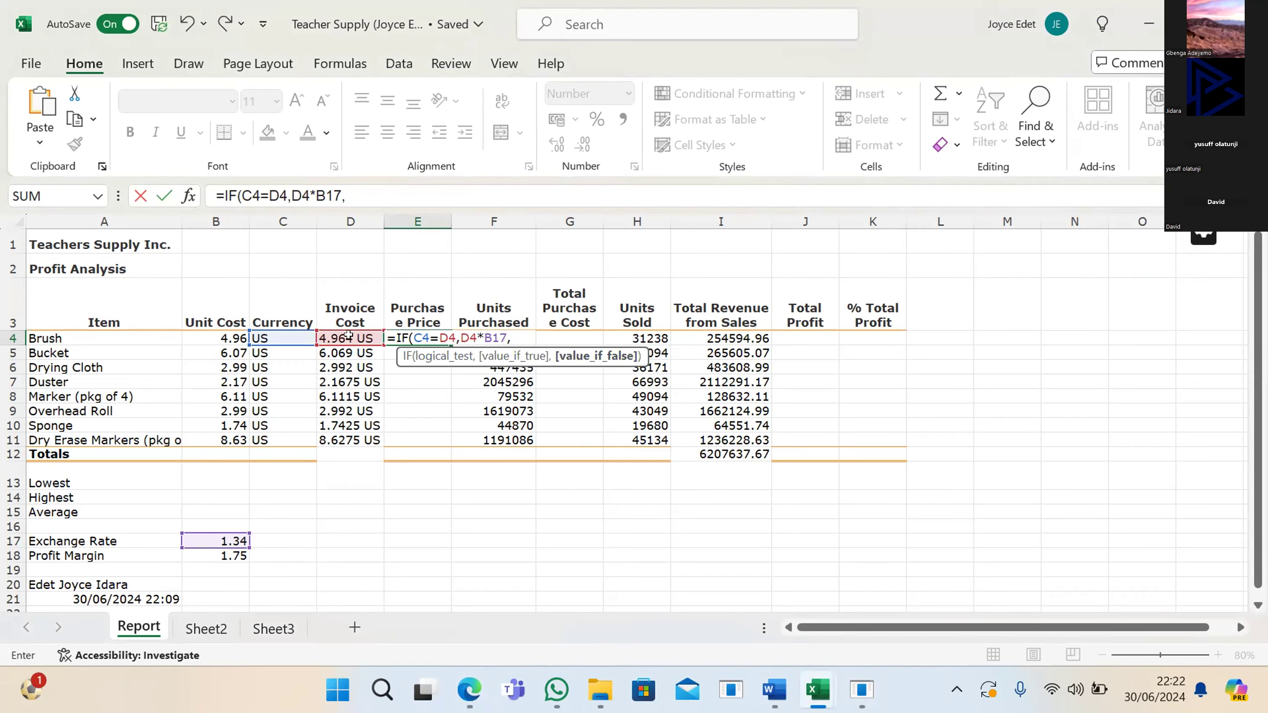
click(216, 335)
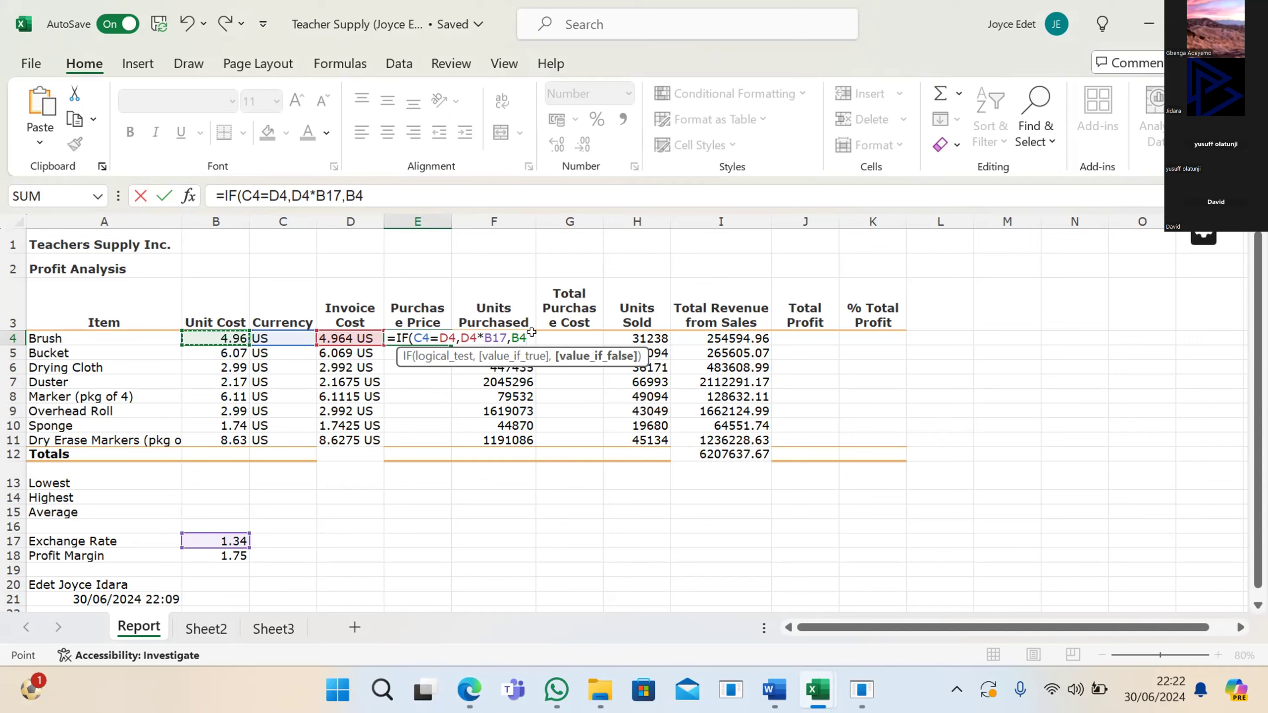
text())
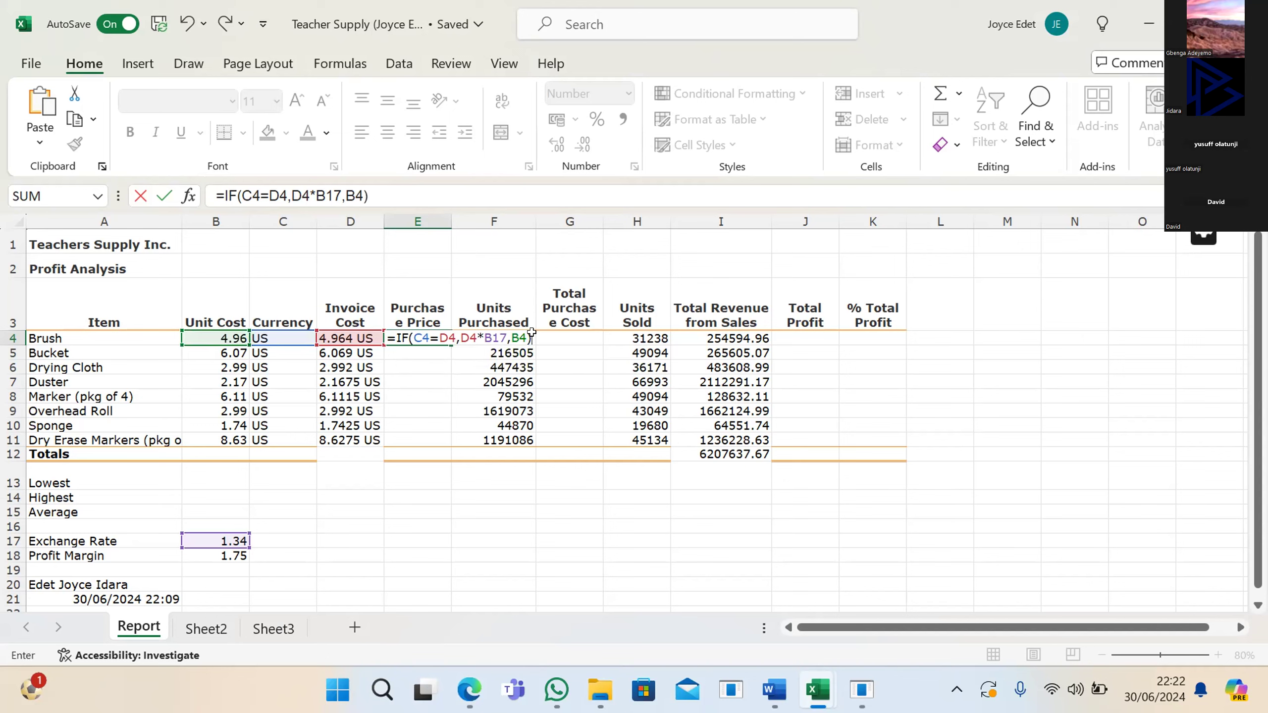
key(Return)
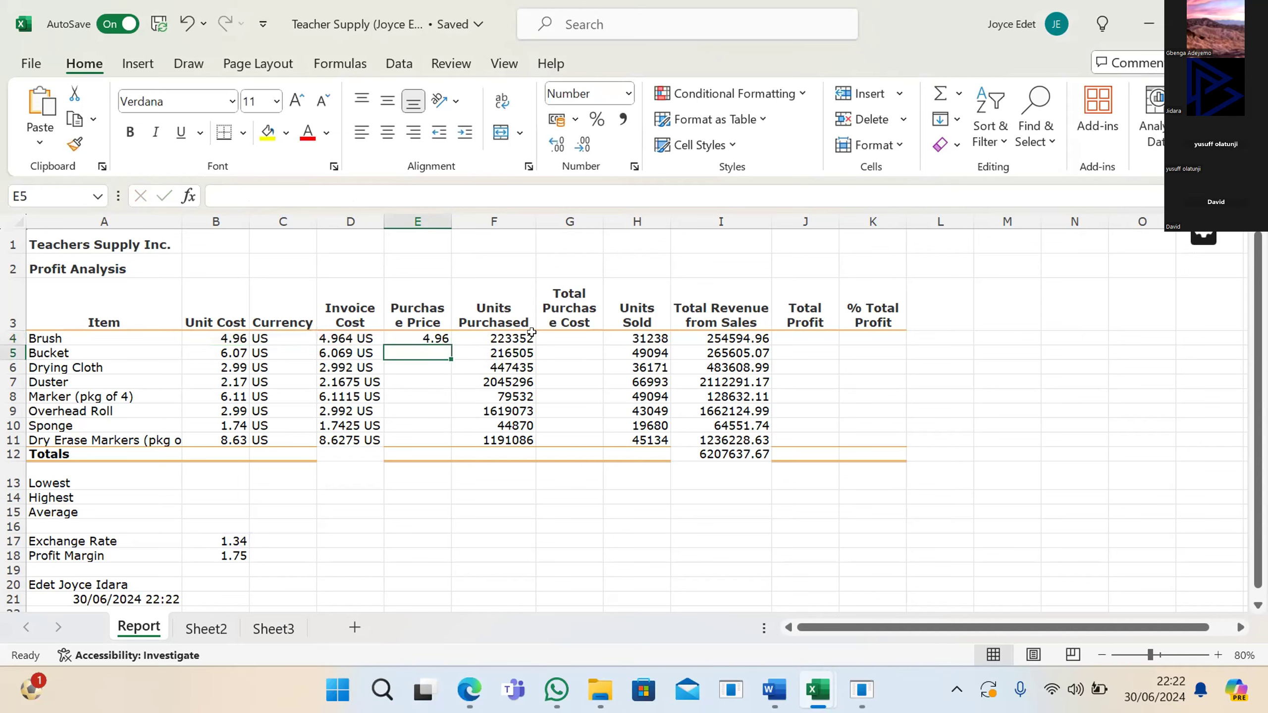
Step: Fill the E4 Purchase Price formula down to E15 and inspect the copied formula in the Bucket row
click(427, 334)
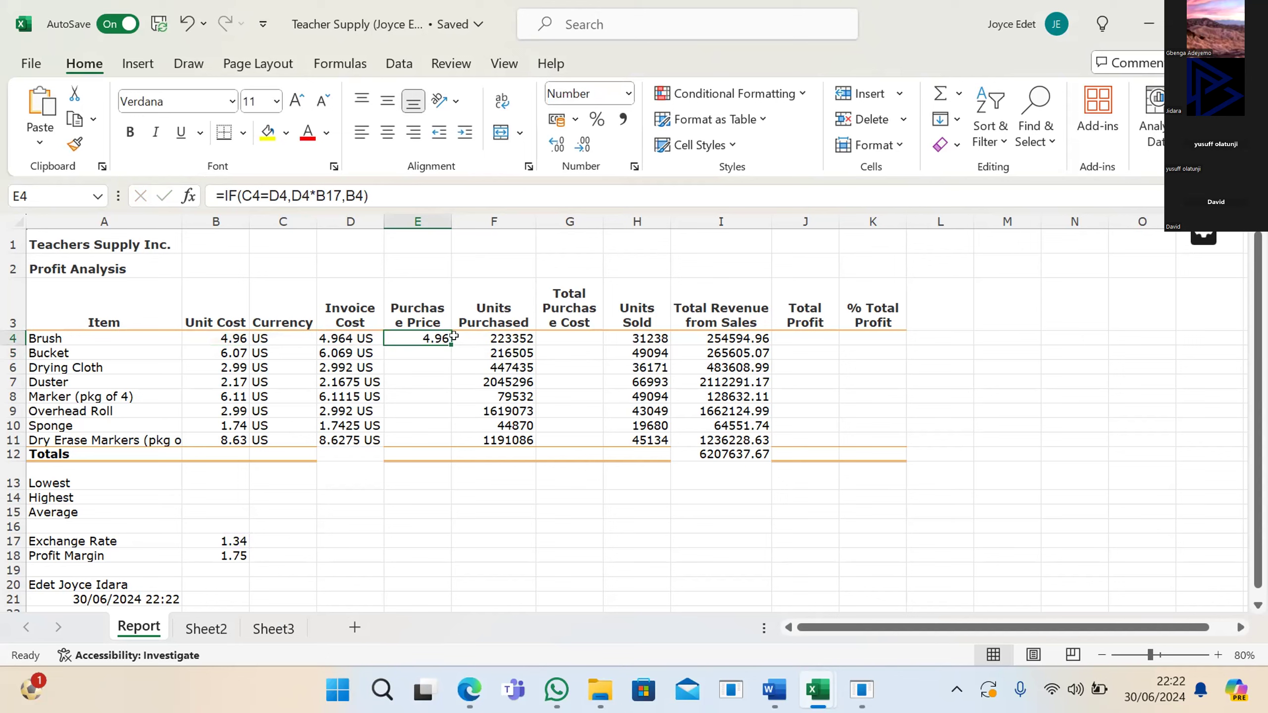
drag(451, 345, 451, 515)
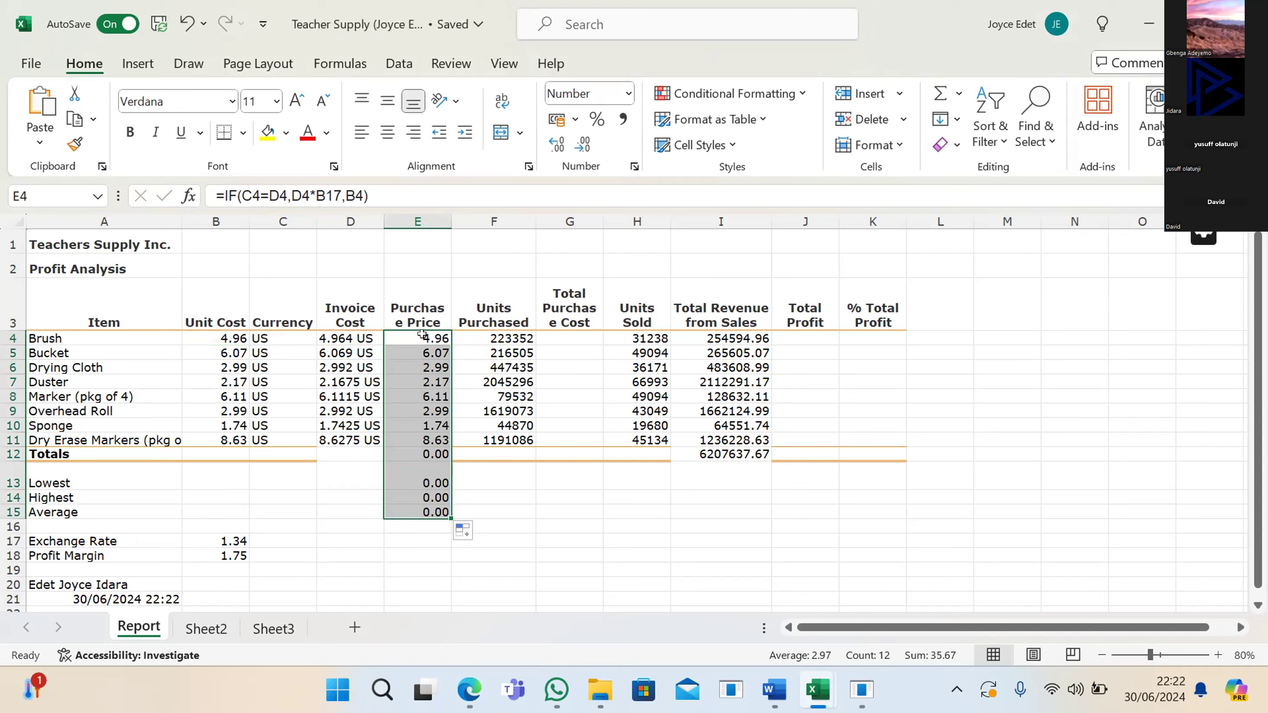
click(421, 346)
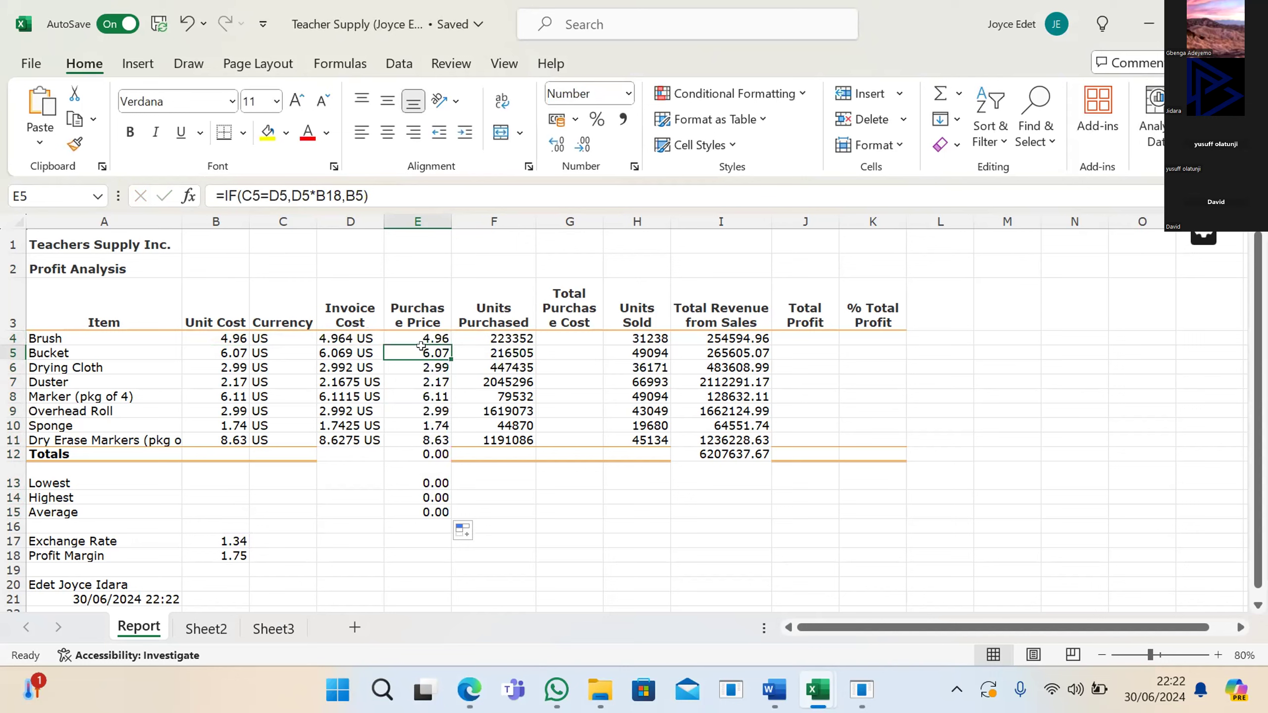
click(426, 334)
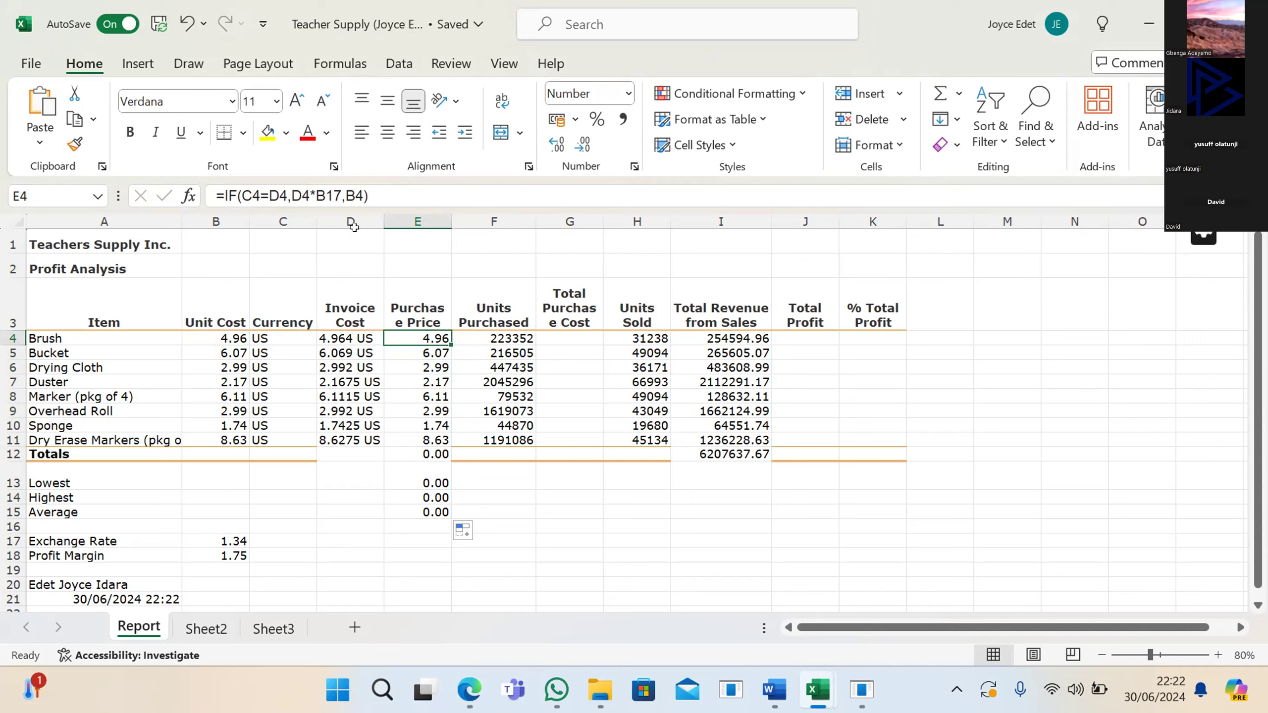
click(335, 187)
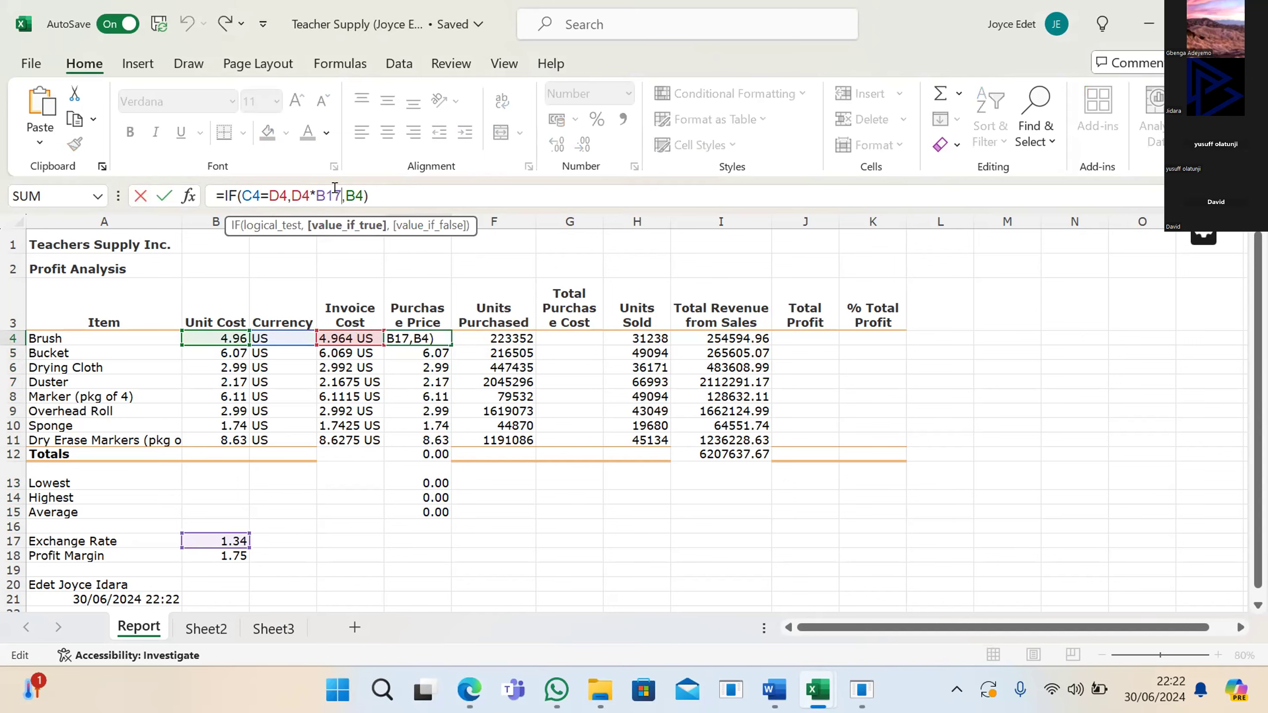
key(Tab)
key(Tab)
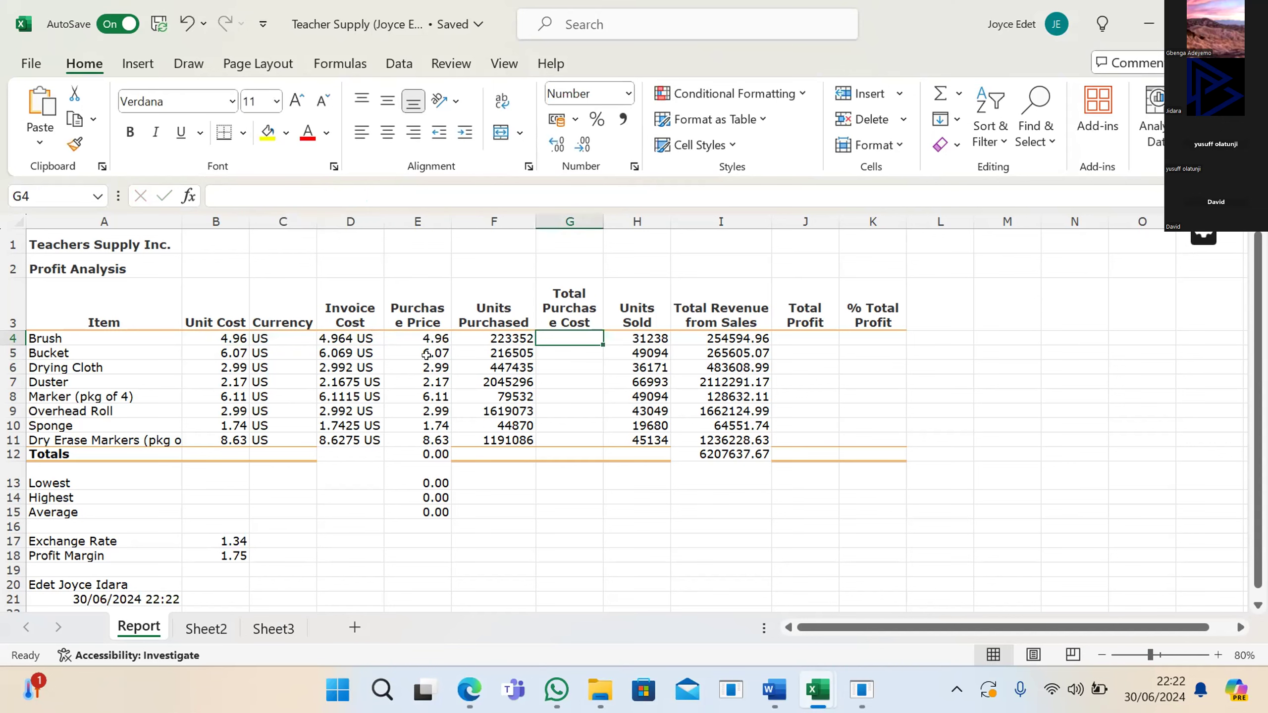
Step: Make the exchange rate reference in the E4 formula absolute as $B$17
click(427, 335)
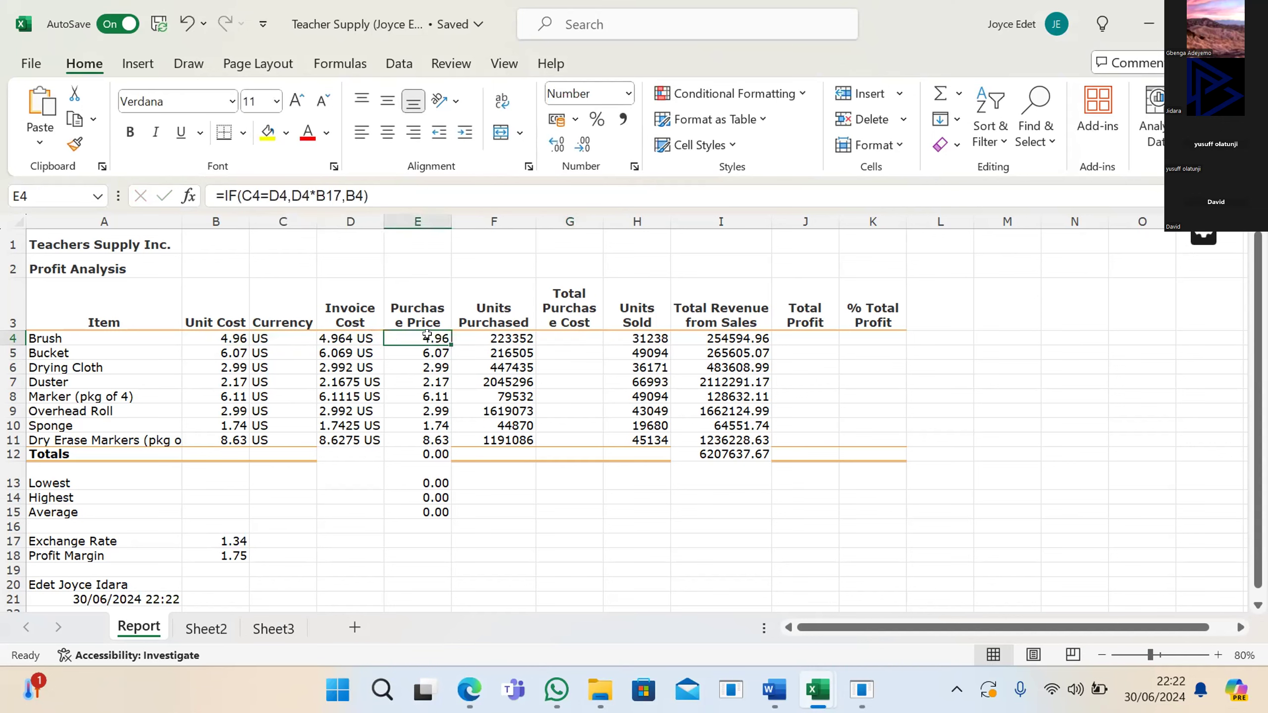
click(330, 195)
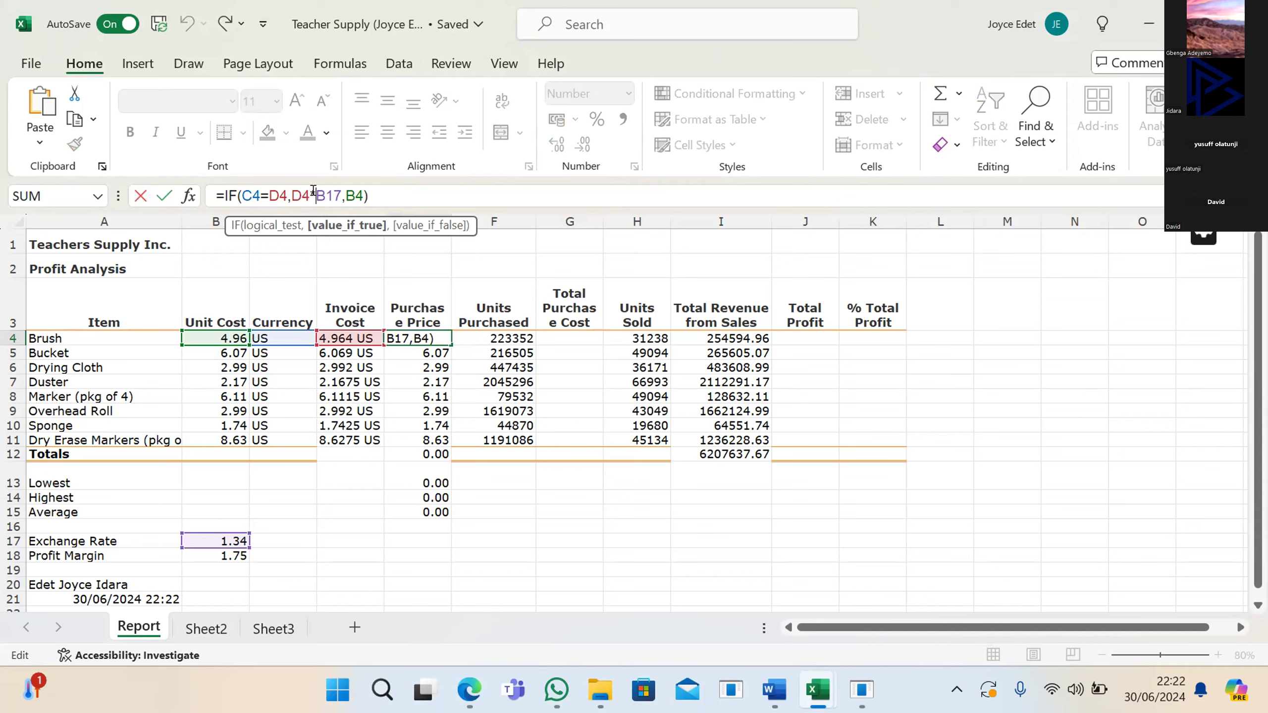
text($)
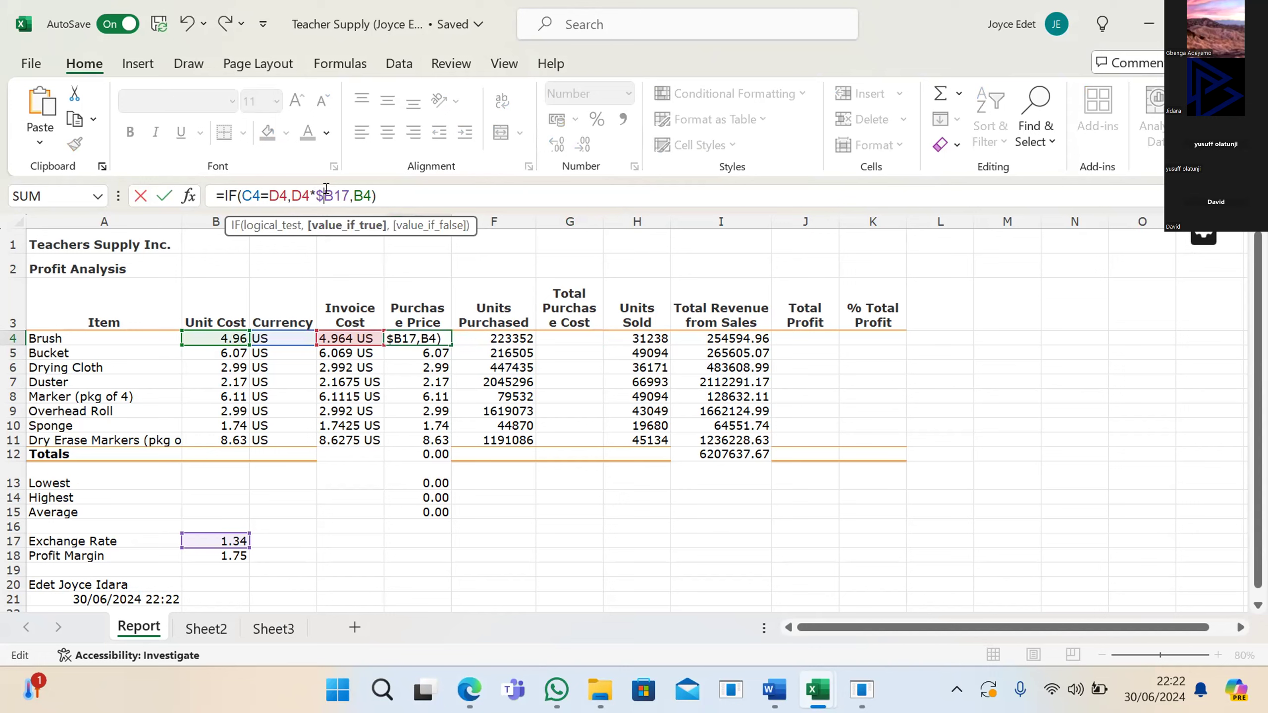
key(Right)
text($)
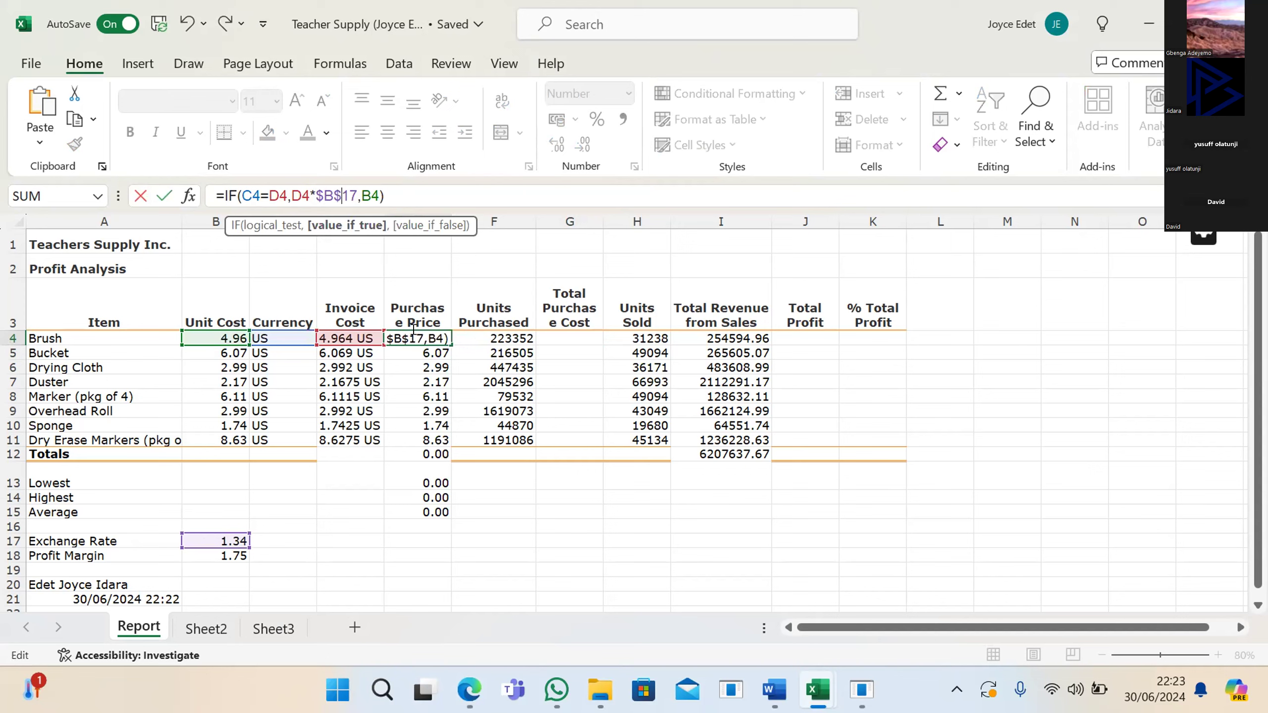
key(Return)
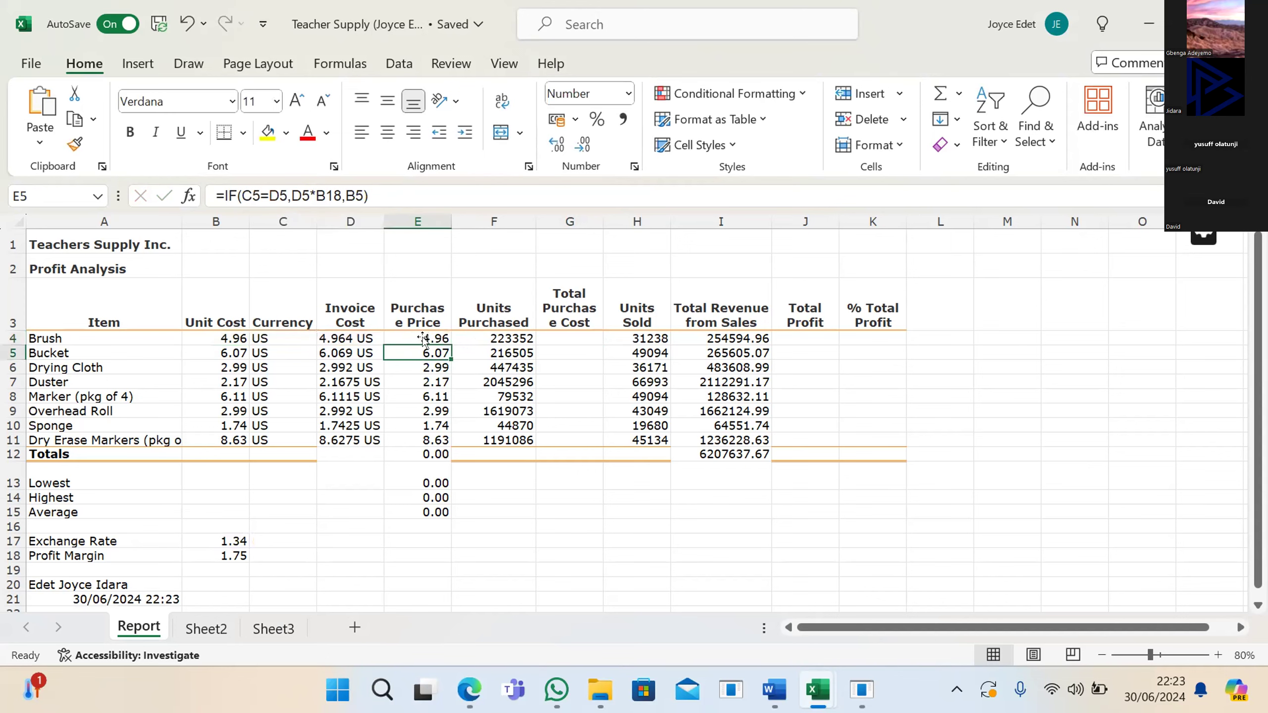
Step: Compare the formulas in E4 and E5, and refill the Purchase Price column from E4 down to E12
click(429, 334)
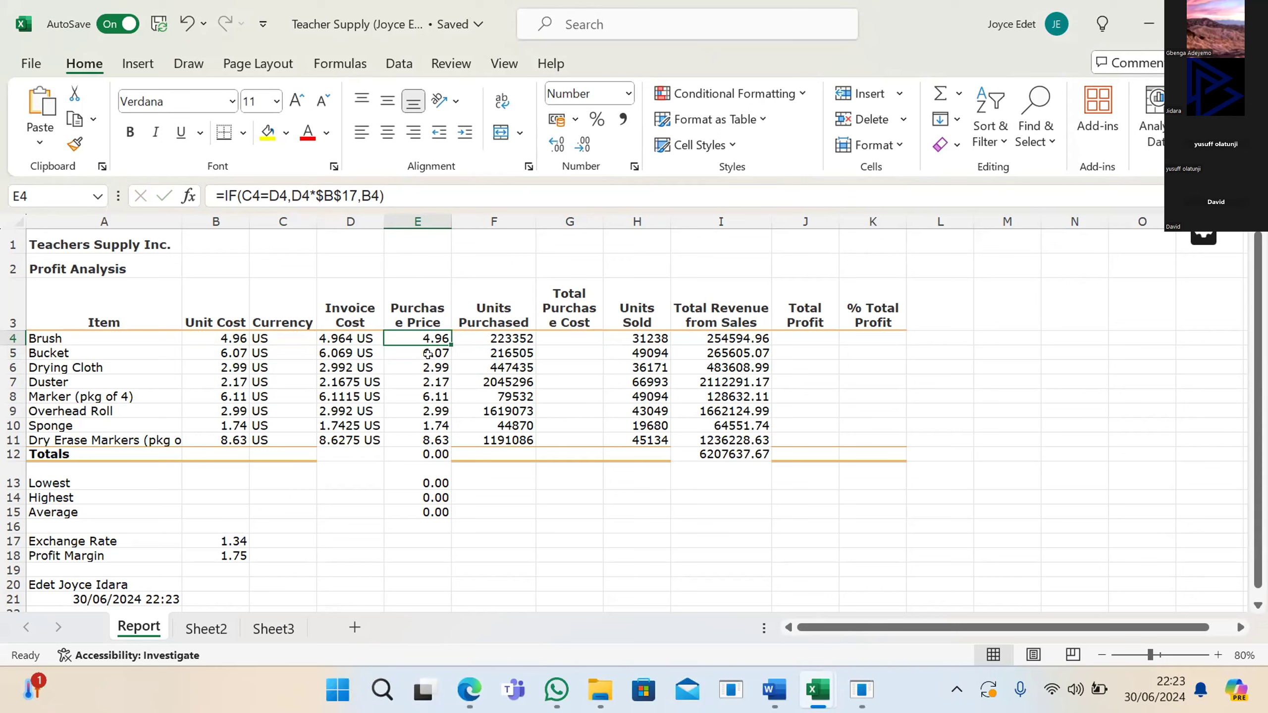
click(428, 355)
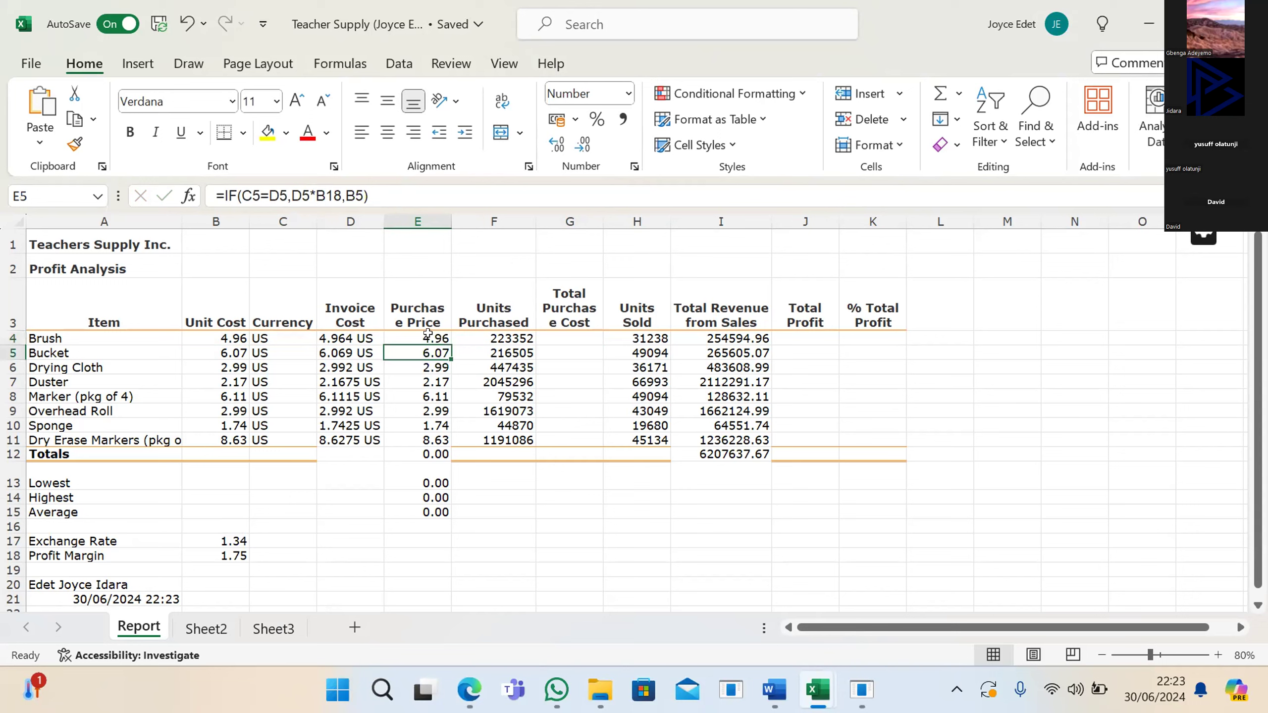
click(428, 333)
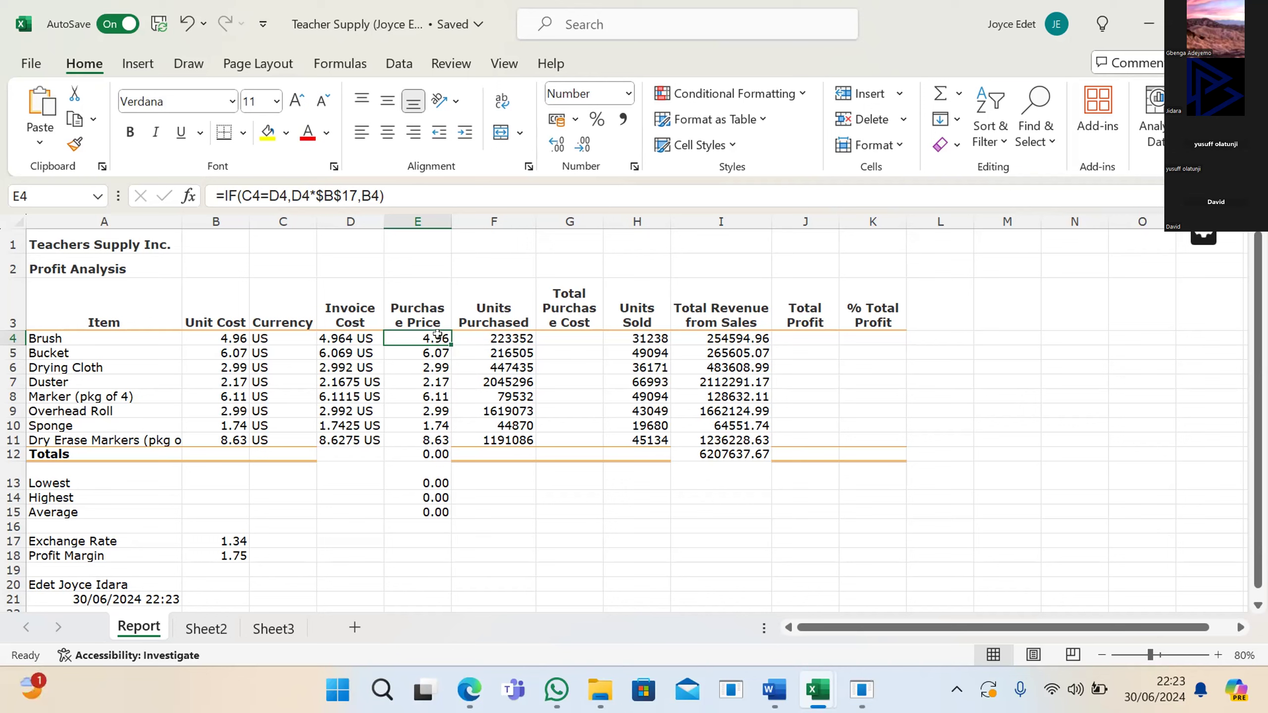
drag(444, 339, 444, 460)
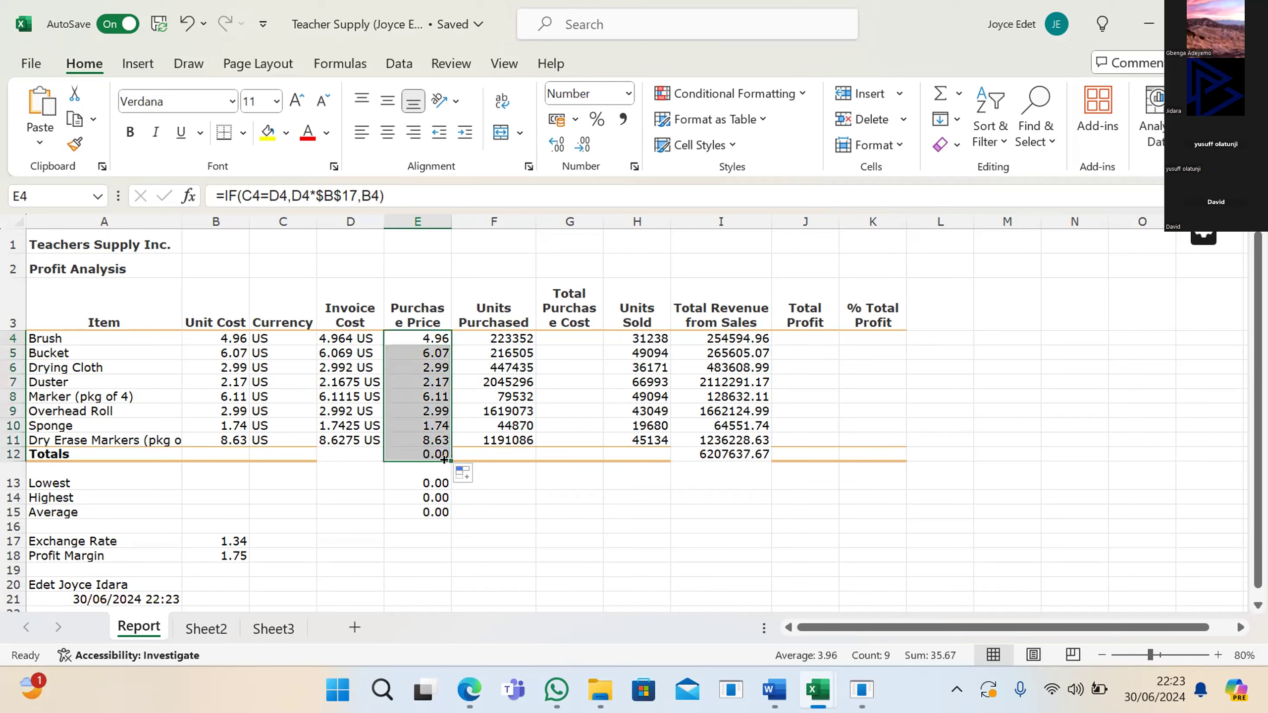
click(514, 493)
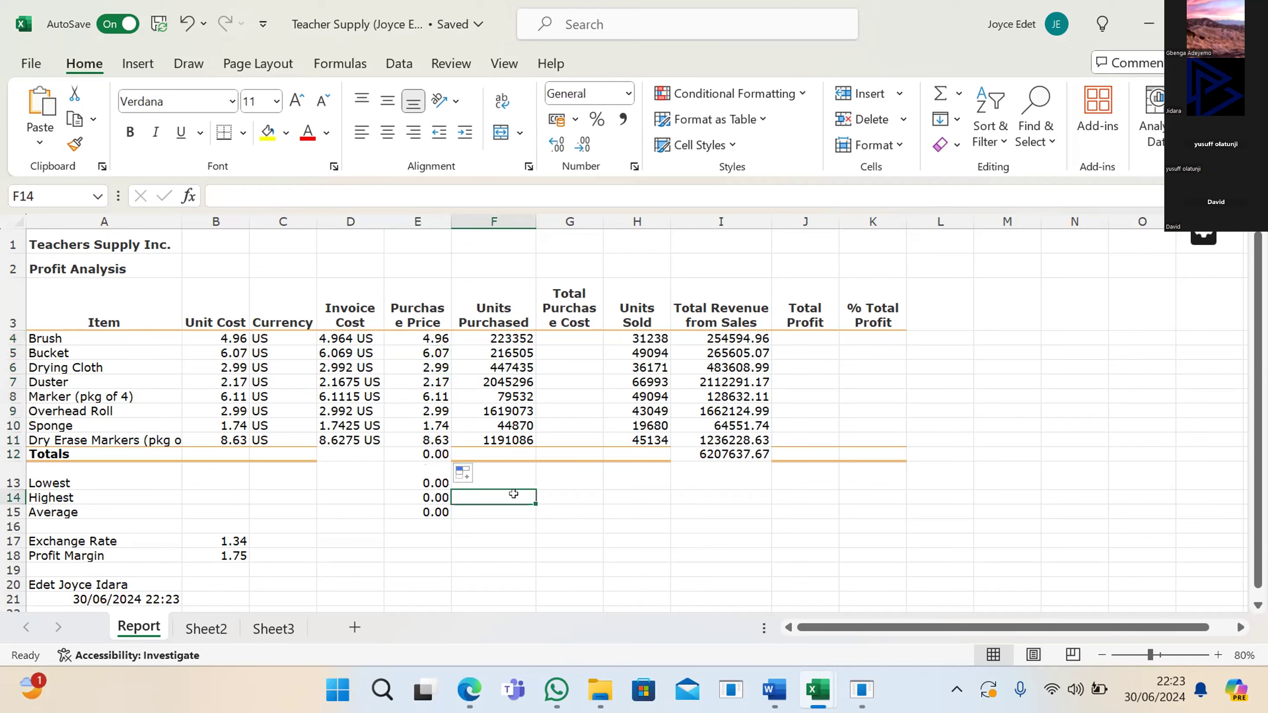
Step: Clear the filled formulas from the Purchase Price cells of the Lowest, Highest and Average rows, E13:E15
click(426, 468)
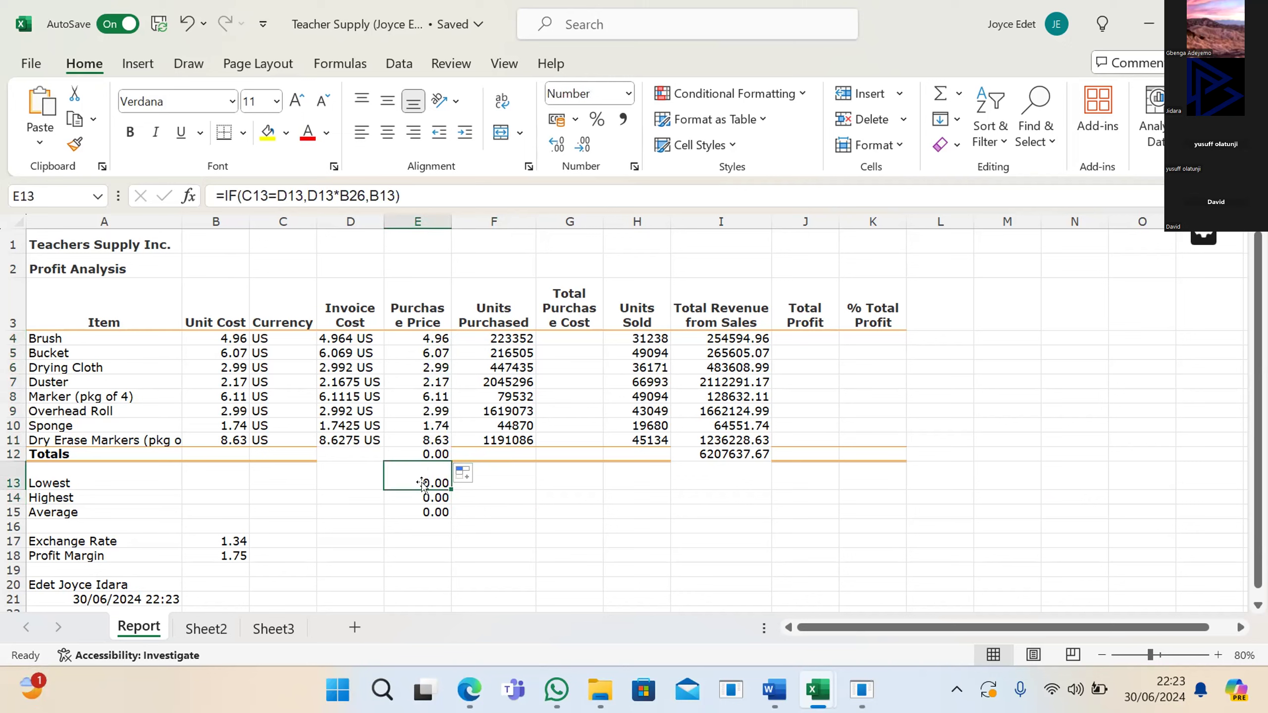
drag(424, 486, 428, 508)
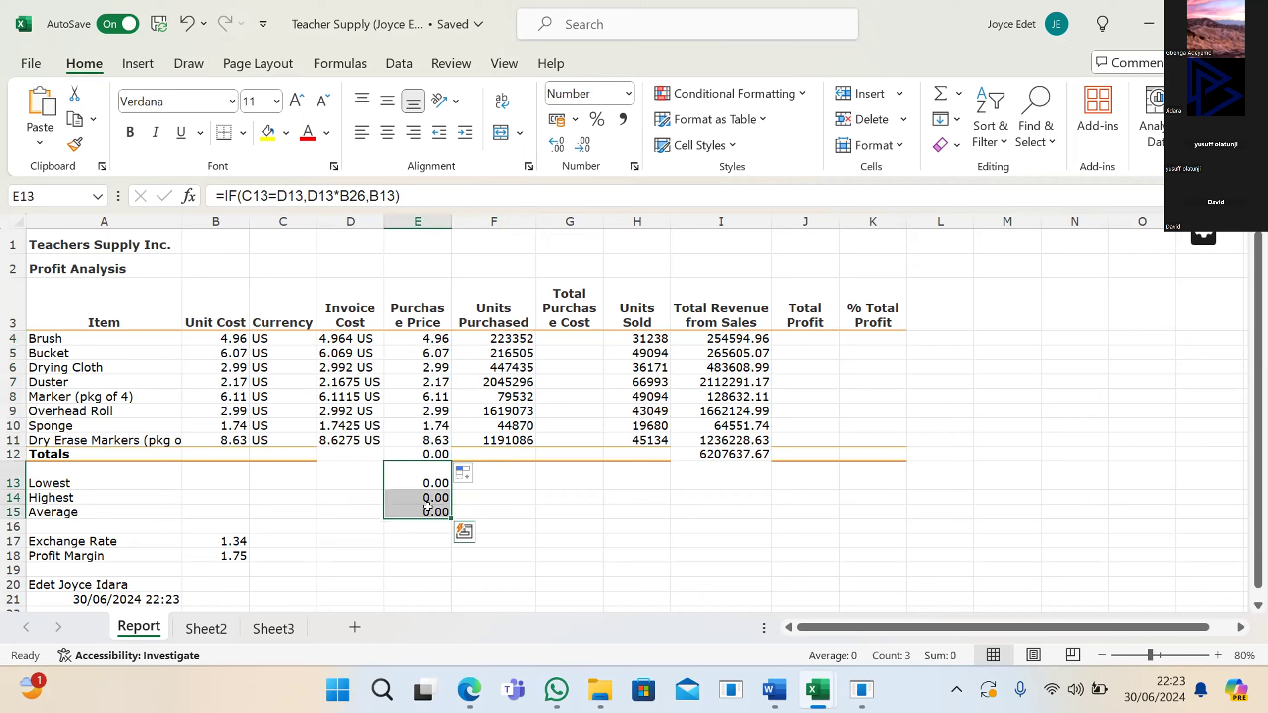
key(Delete)
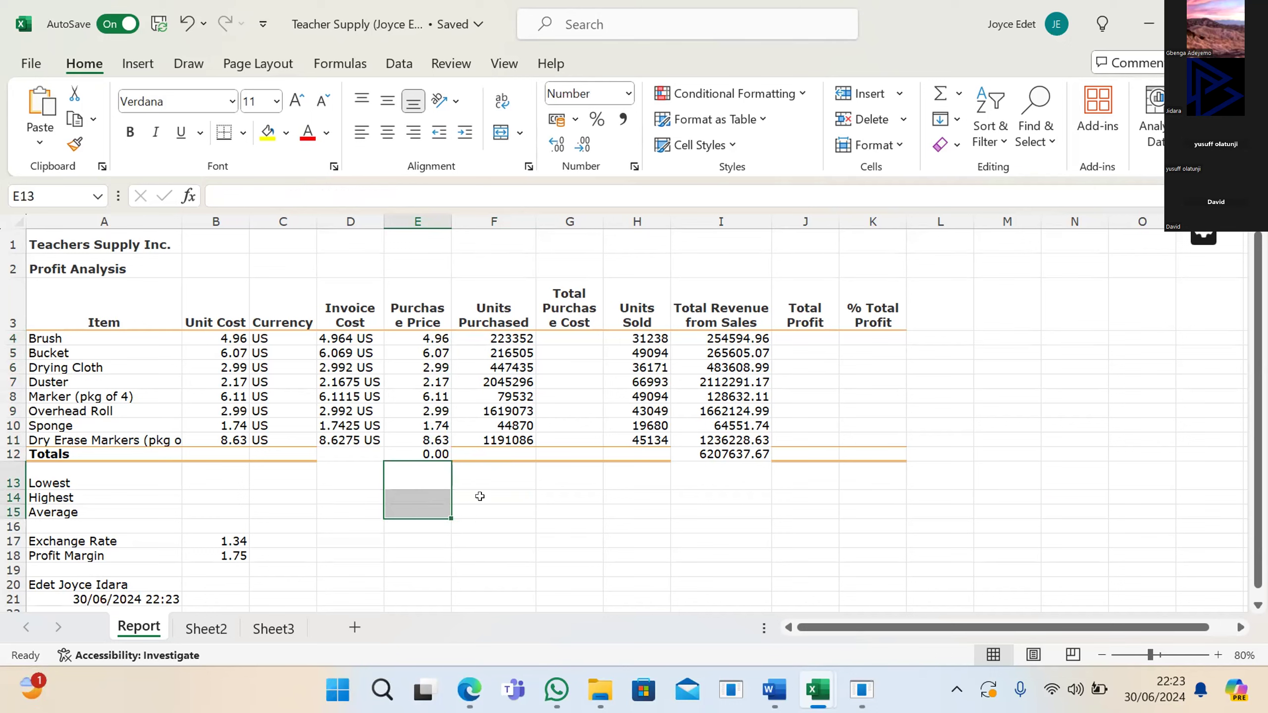
Step: Clear the formula in E12, the Totals row's Purchase Price cell, and start a SUM formula there
click(432, 453)
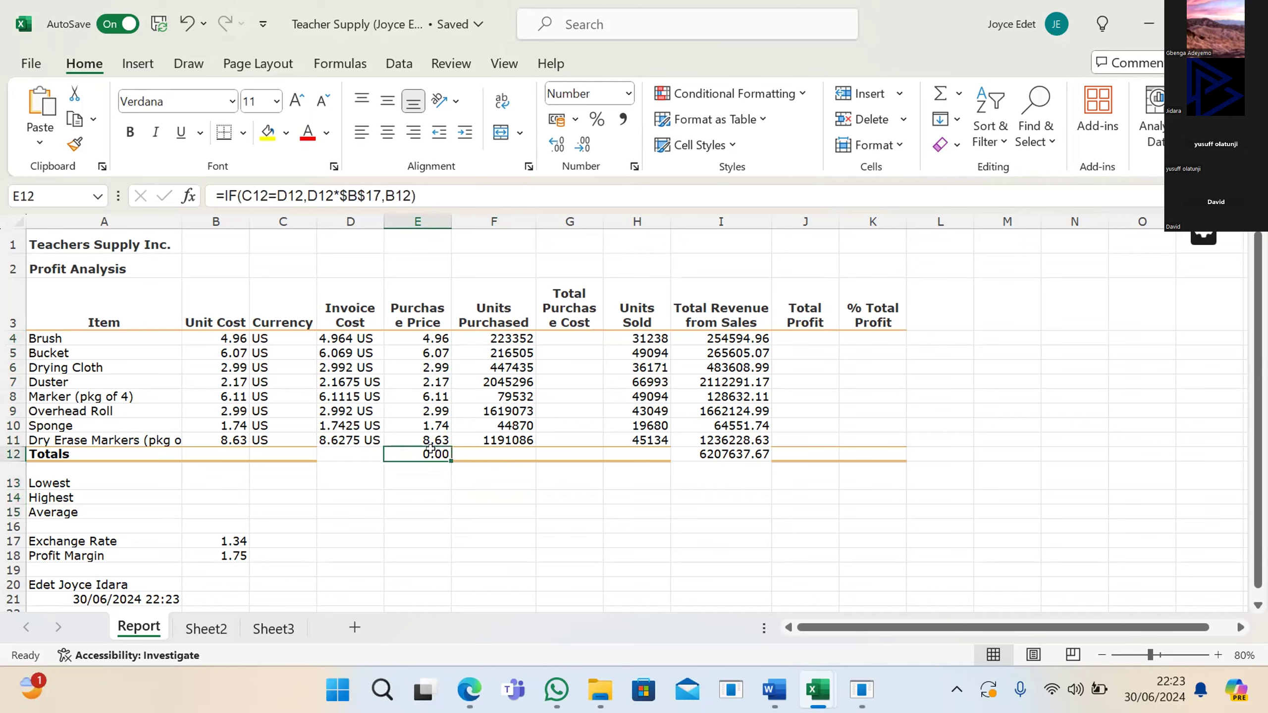
double_click(432, 447)
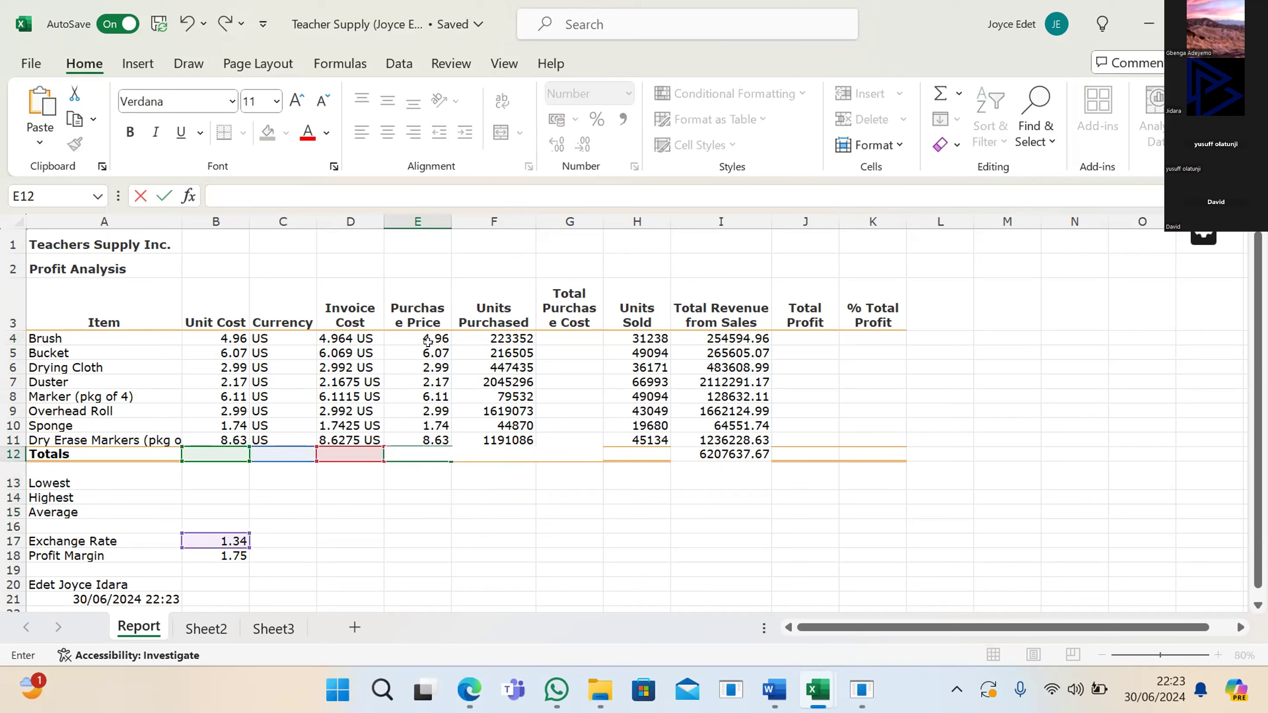
click(423, 451)
text(=)
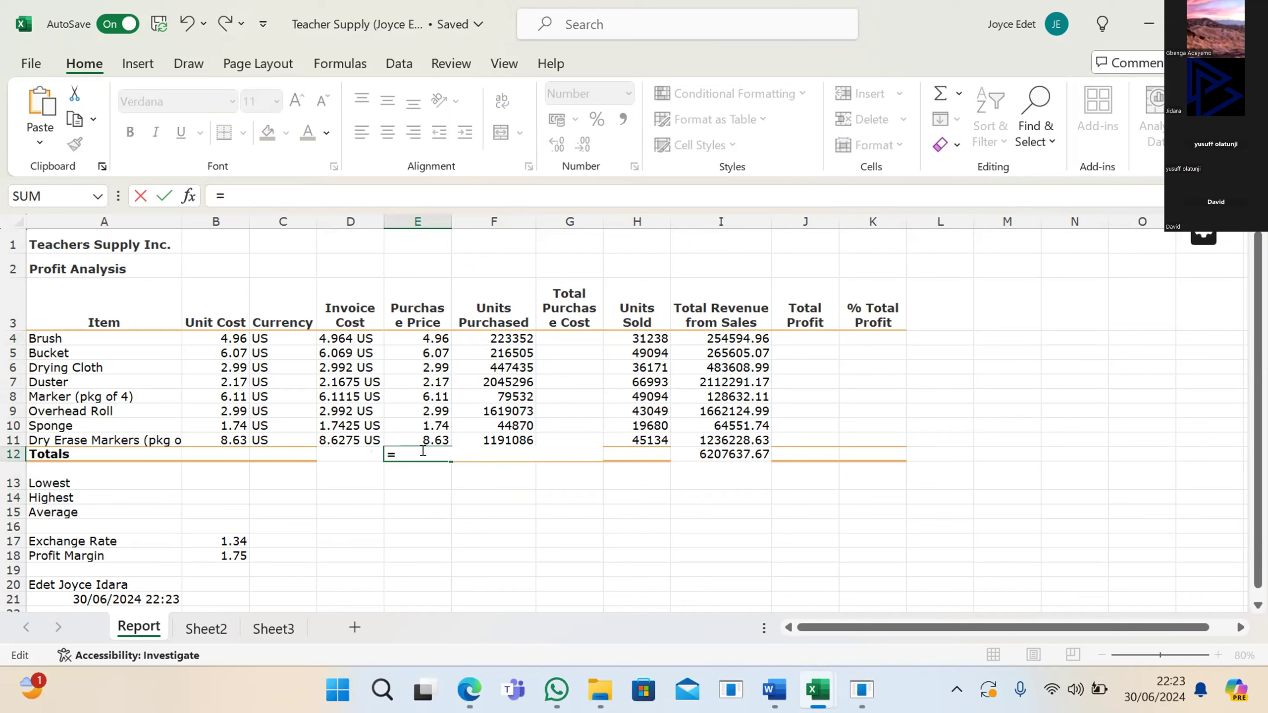
text(su)
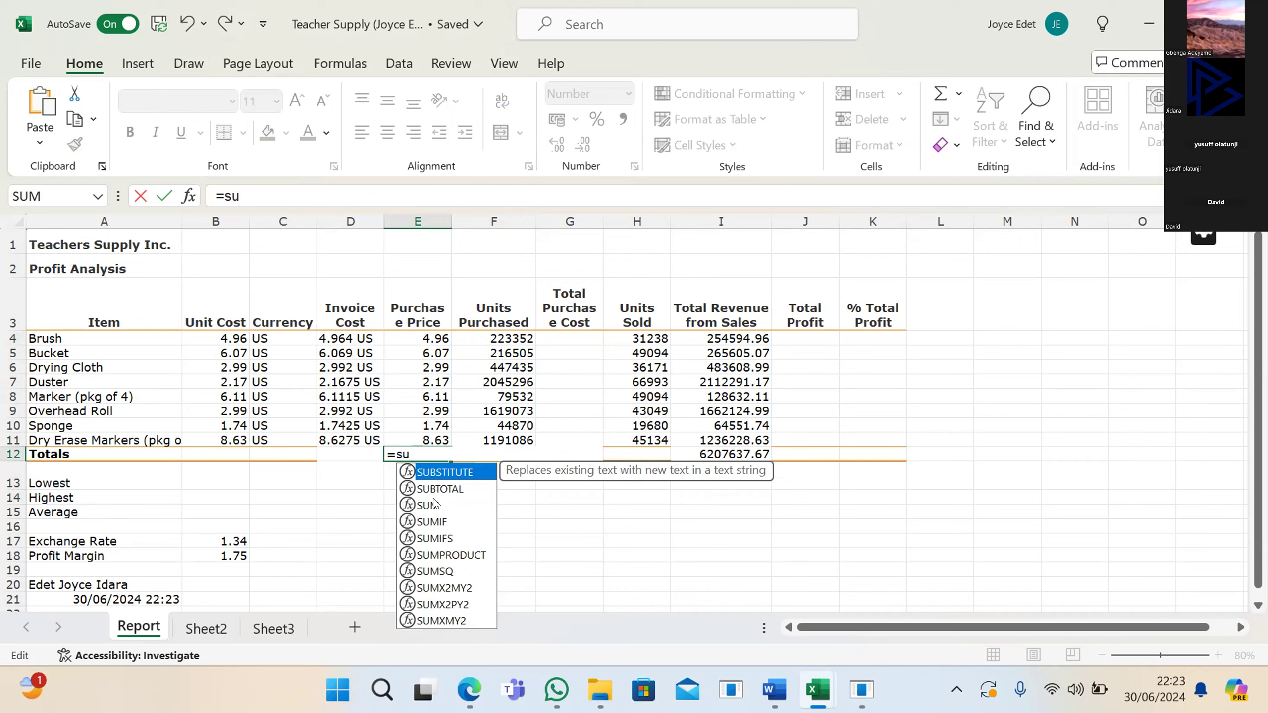
click(435, 505)
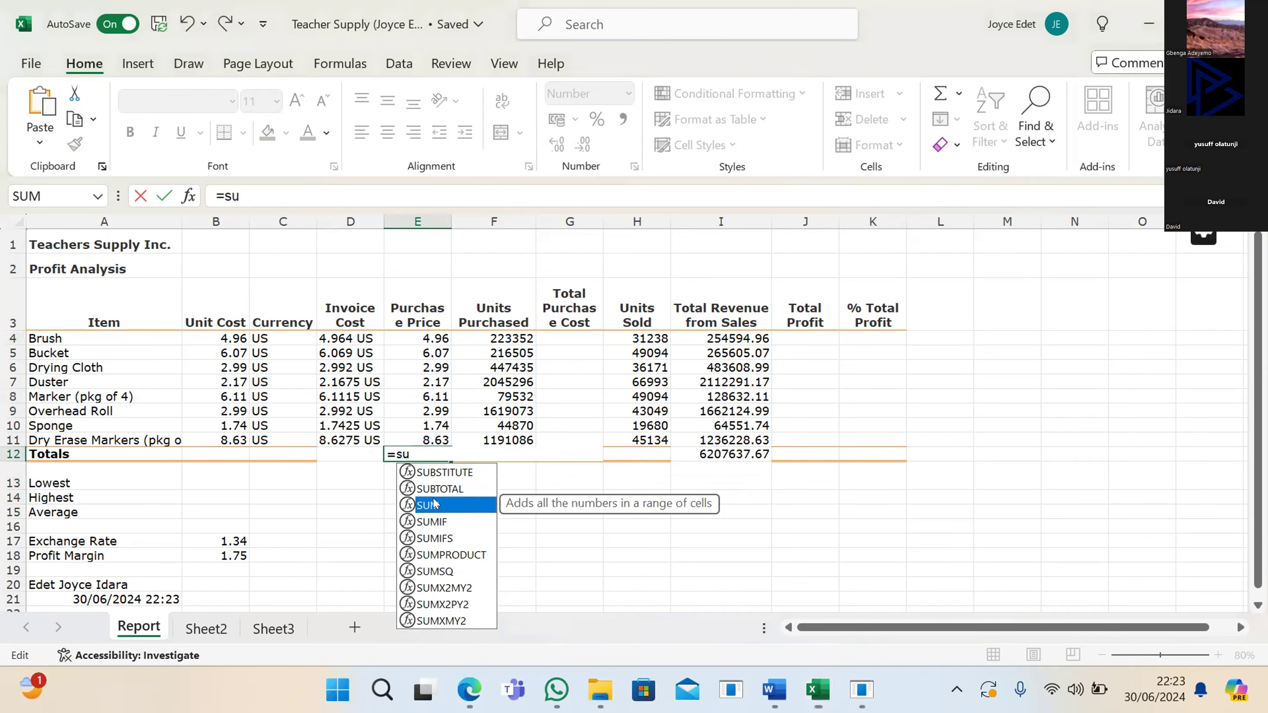
Step: Total the Purchase Price column in cell E12 with =SUM(E4:E11)
double_click(434, 504)
drag(421, 342, 427, 438)
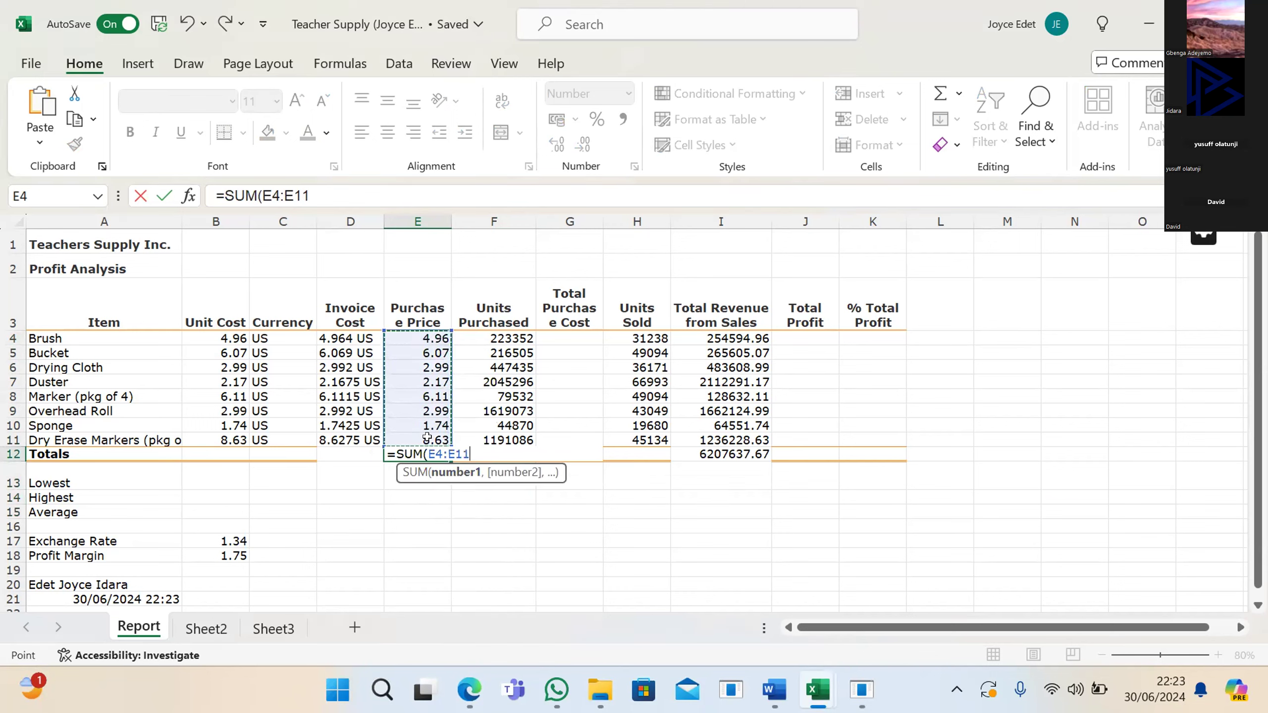
key(BackSpace)
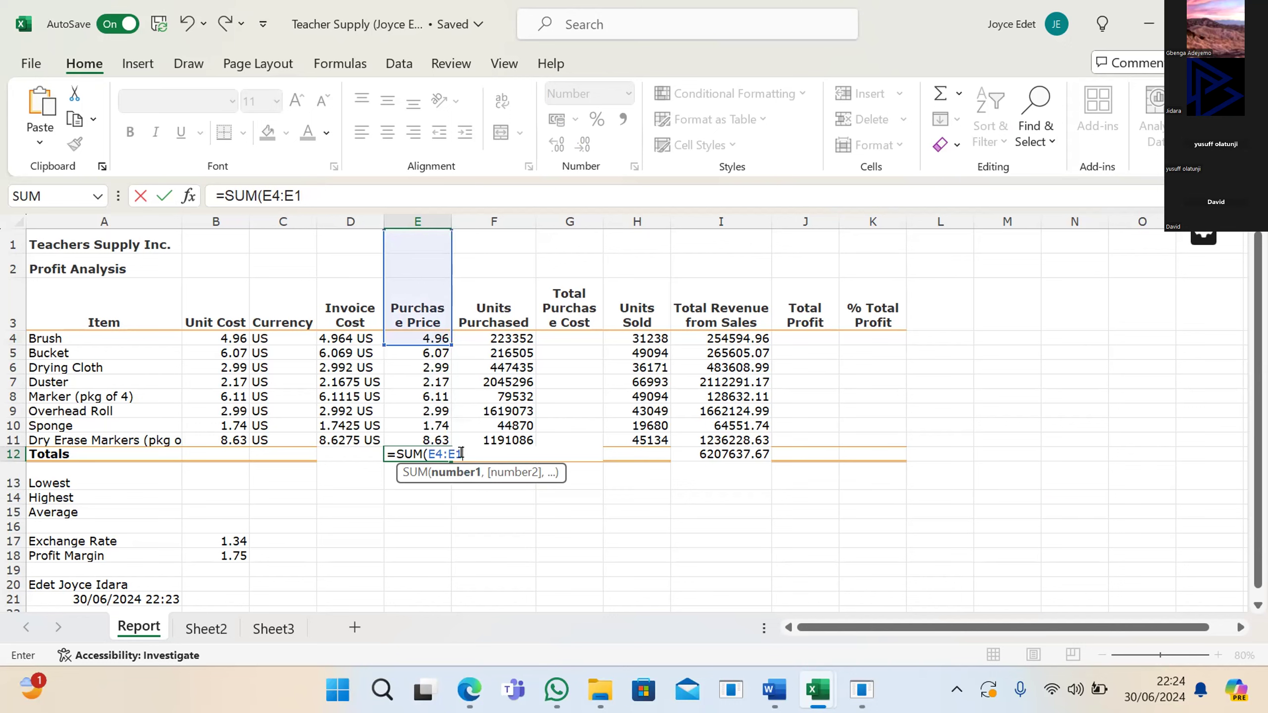
key(BackSpace)
key(BackSpace)
key(BackSpace)
key(BackSpace)
key(BackSpace)
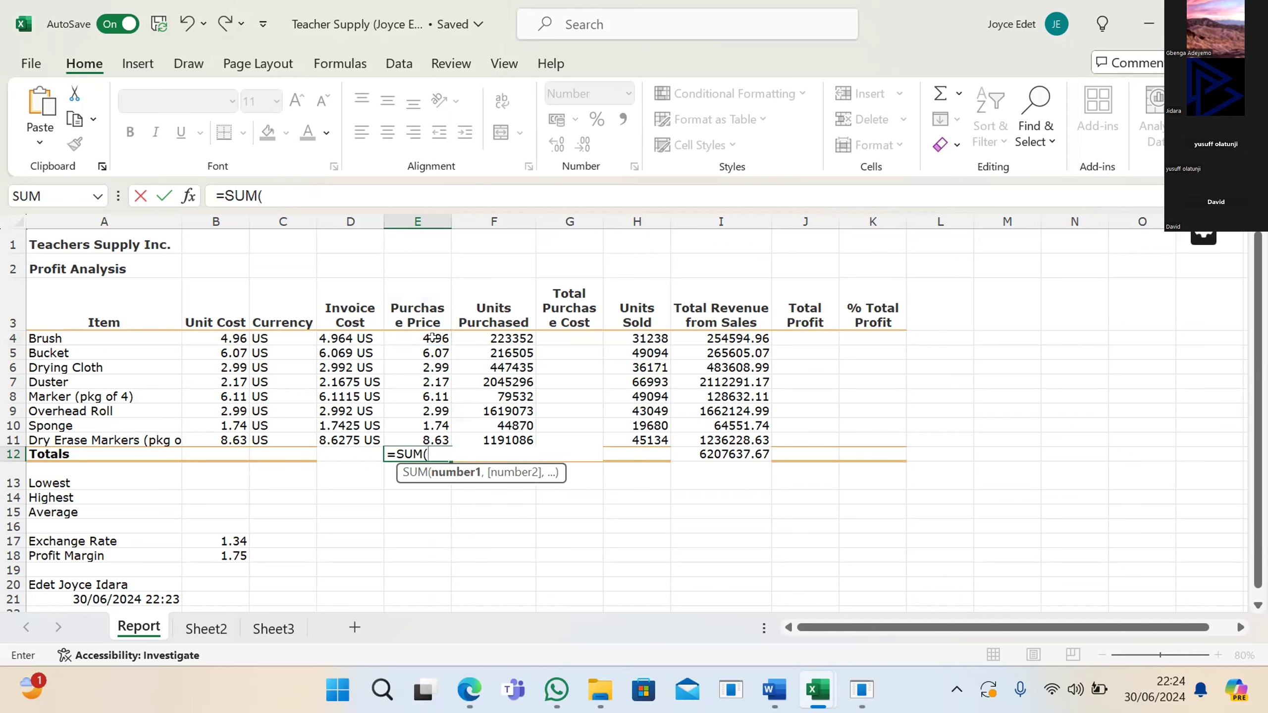
drag(437, 344, 432, 440)
text())
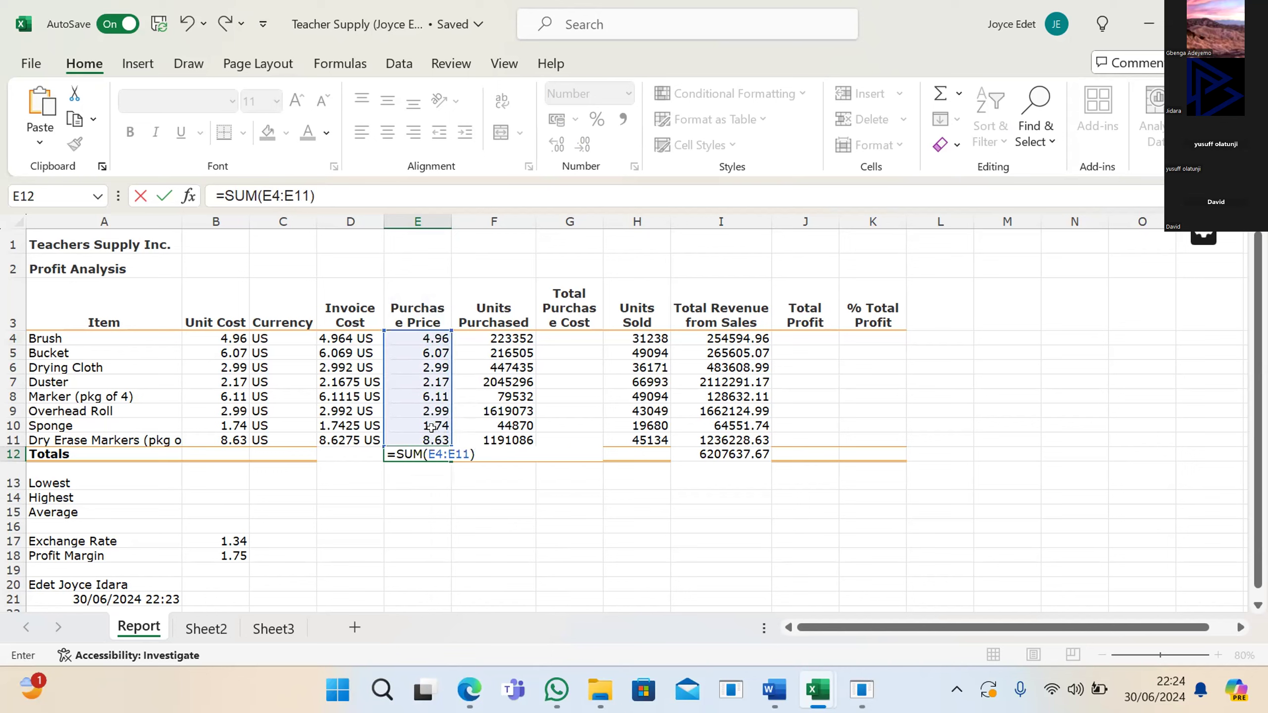
key(Return)
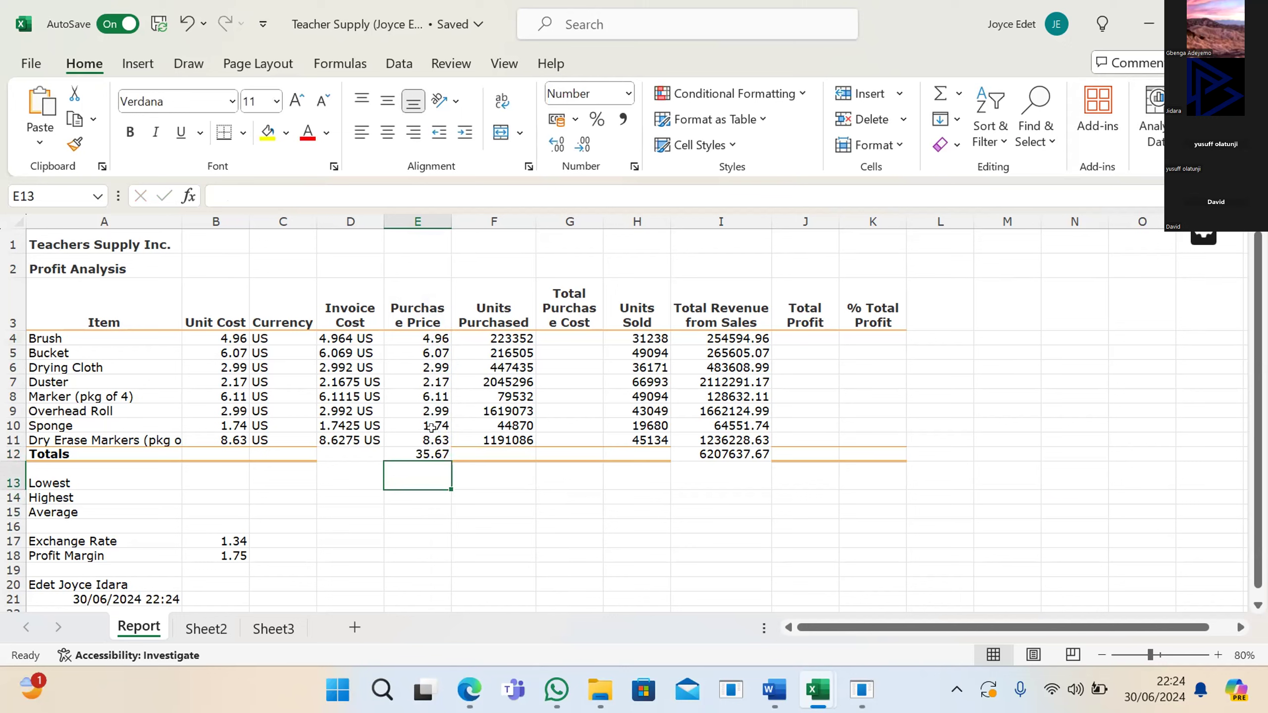
Step: Check the task instructions in Edge, and calculate the Brush row's Total Purchase Cost in G4 of the Teacher Supply workbook with =E4*F4
mouse_move(469, 690)
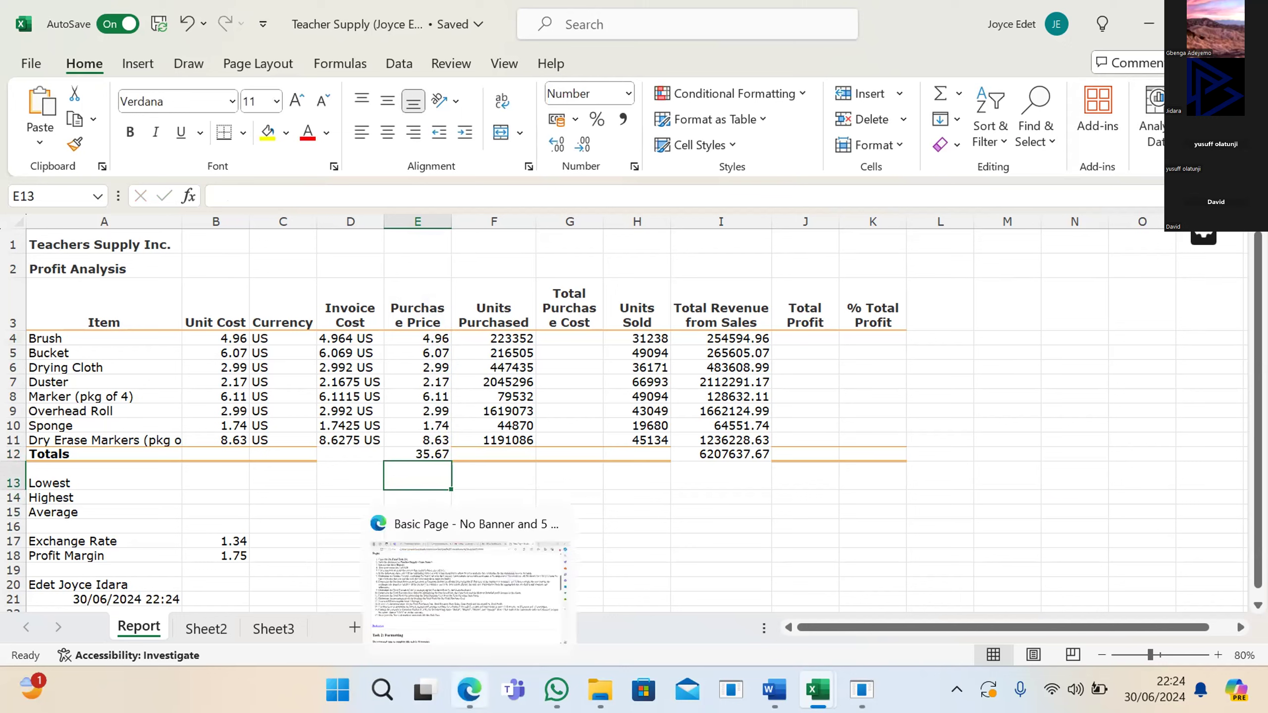
click(438, 524)
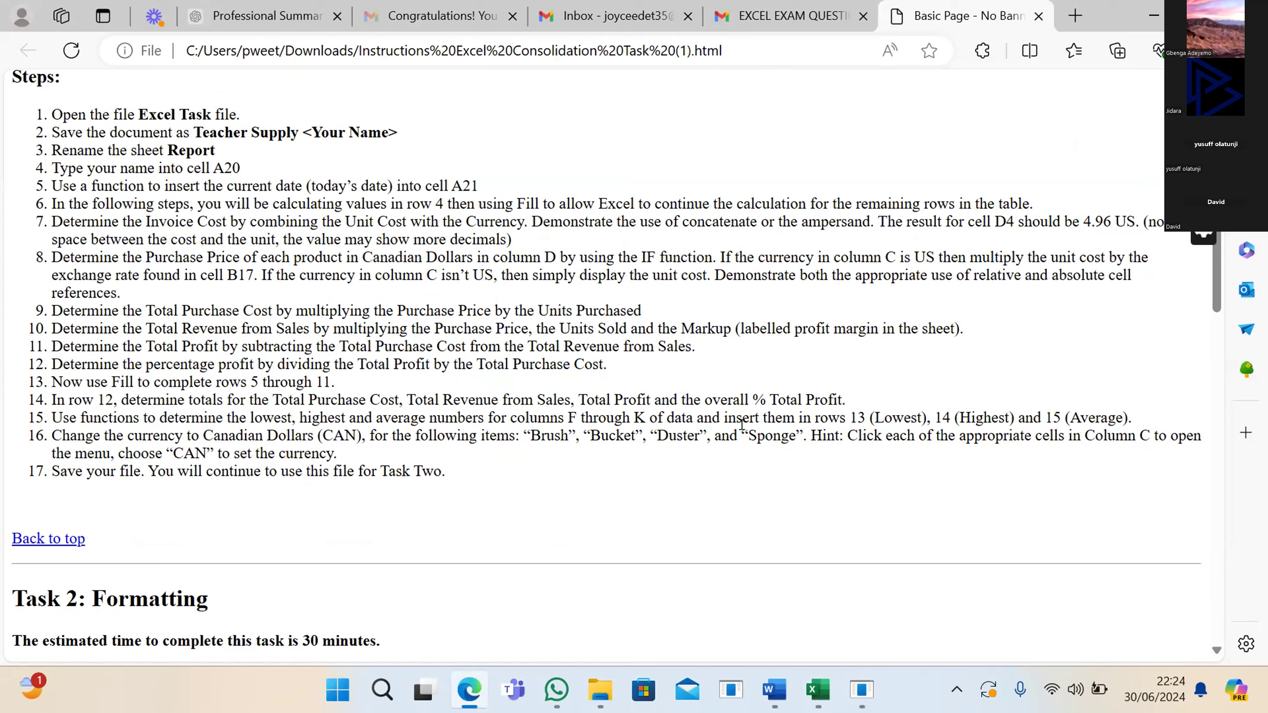
mouse_move(819, 690)
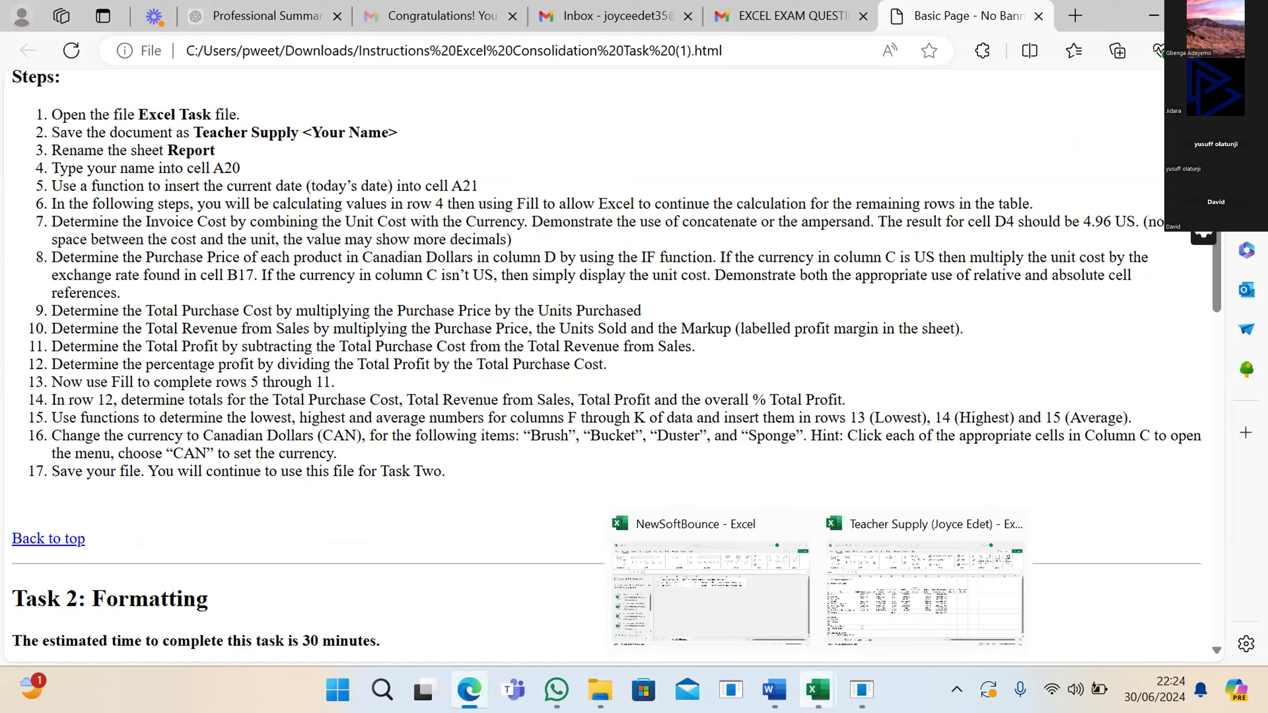
click(886, 582)
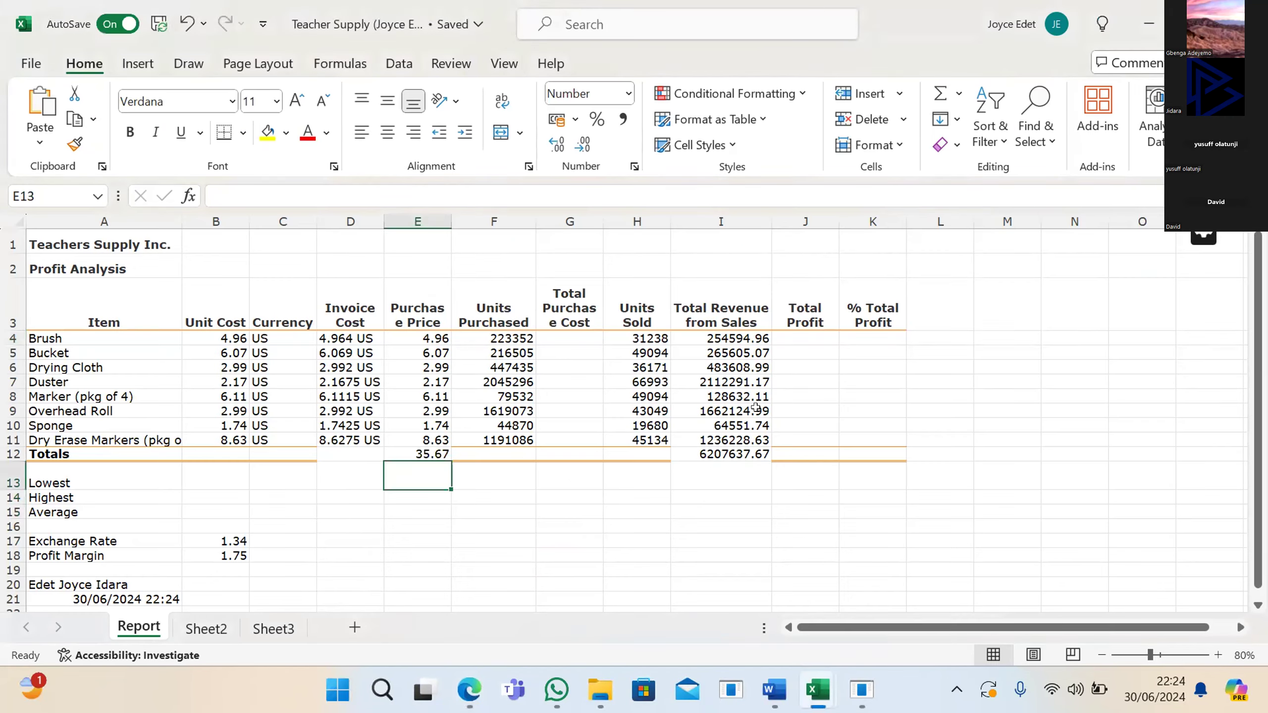
click(561, 338)
text(=)
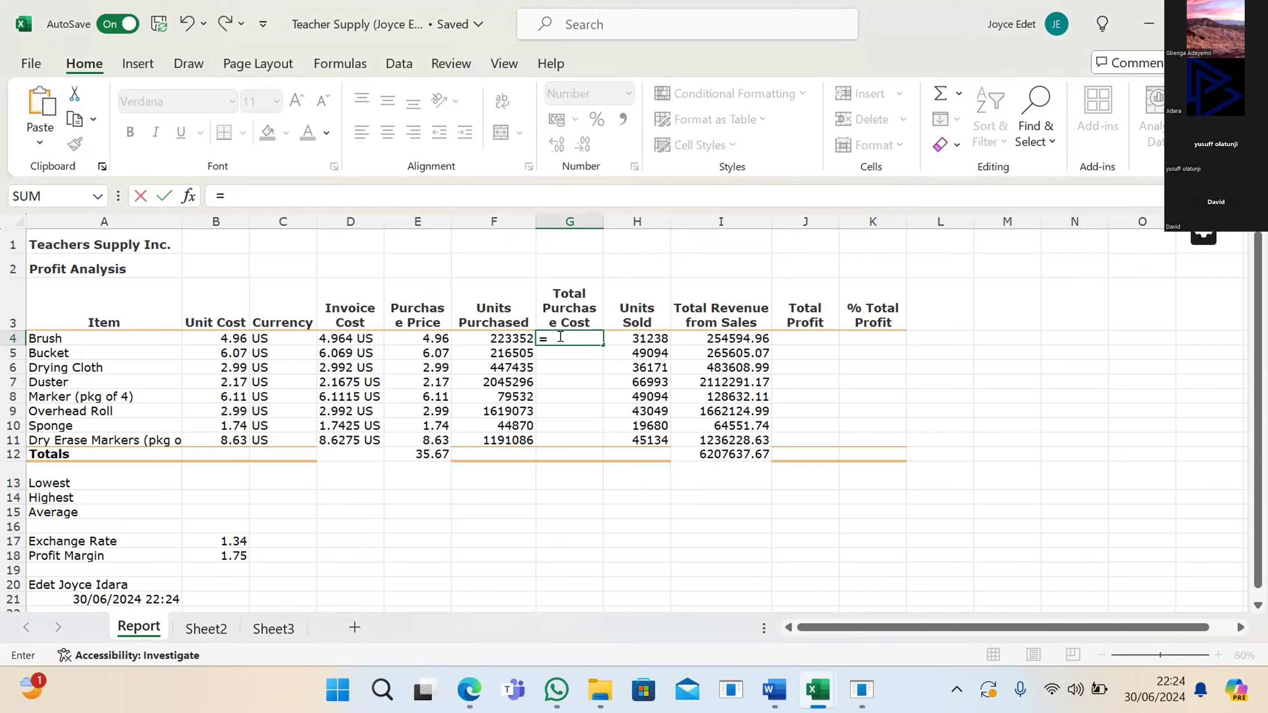
click(419, 334)
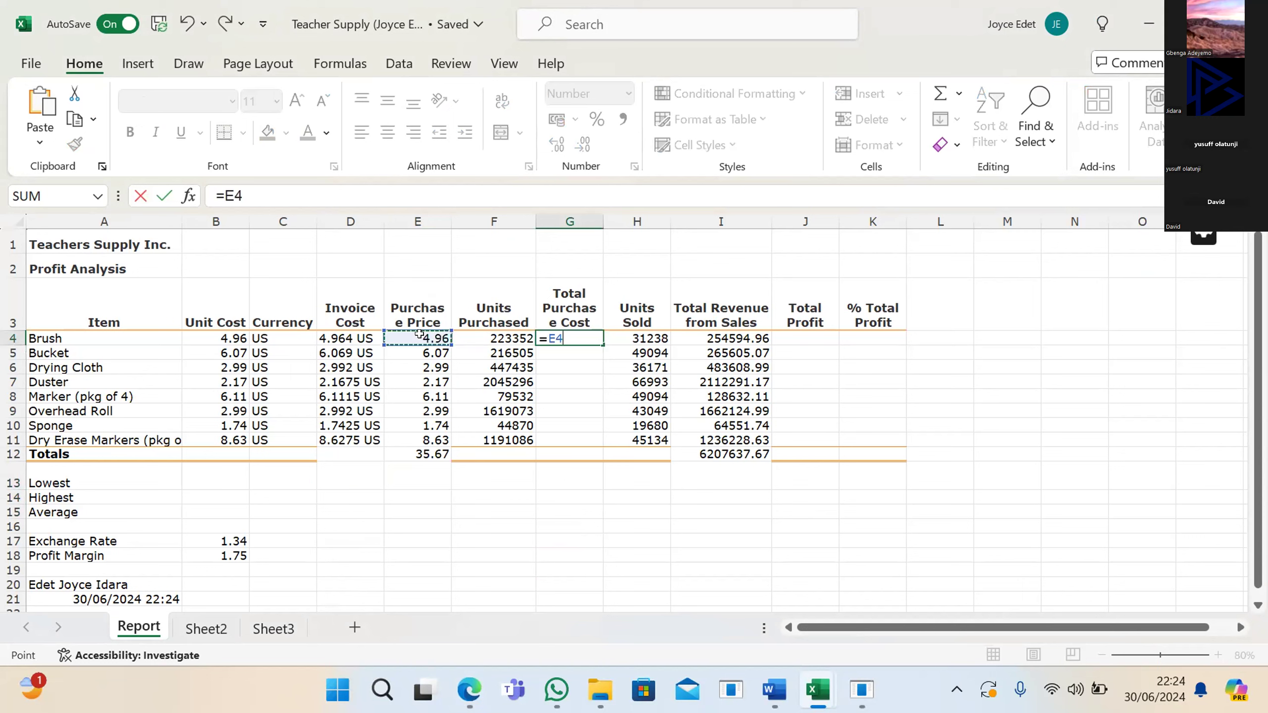
text(*)
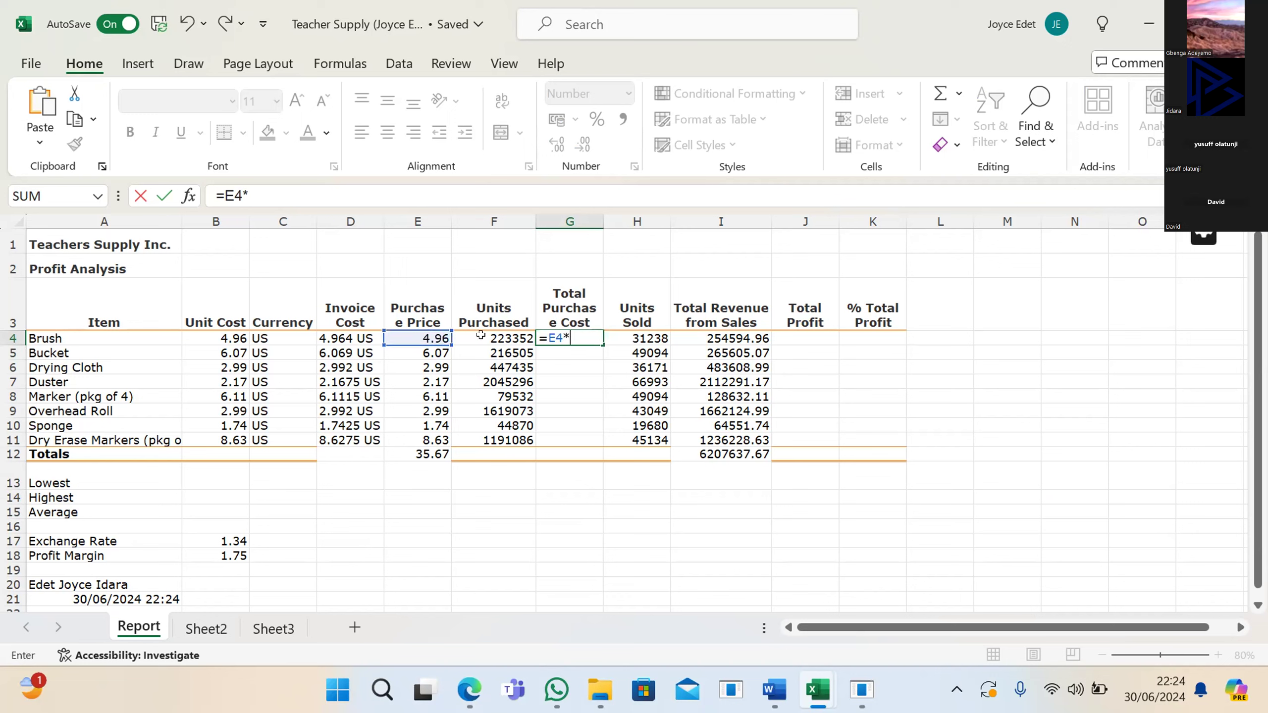
click(492, 334)
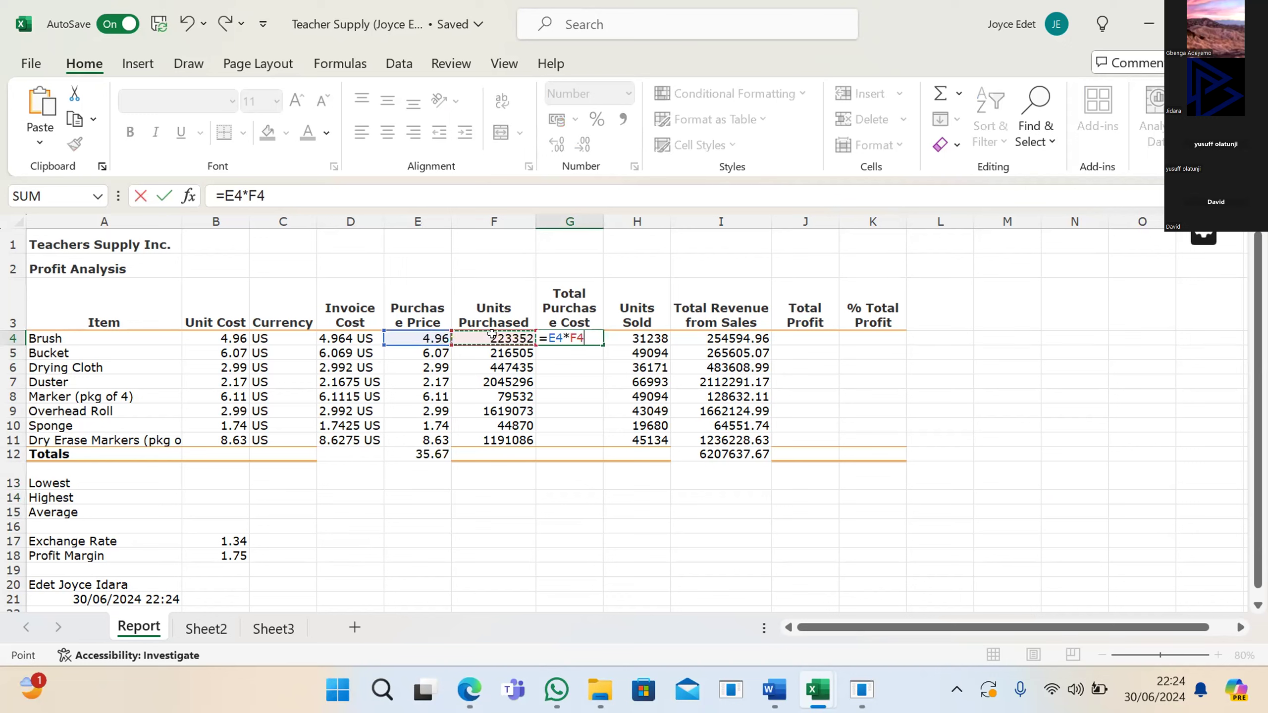
key(Return)
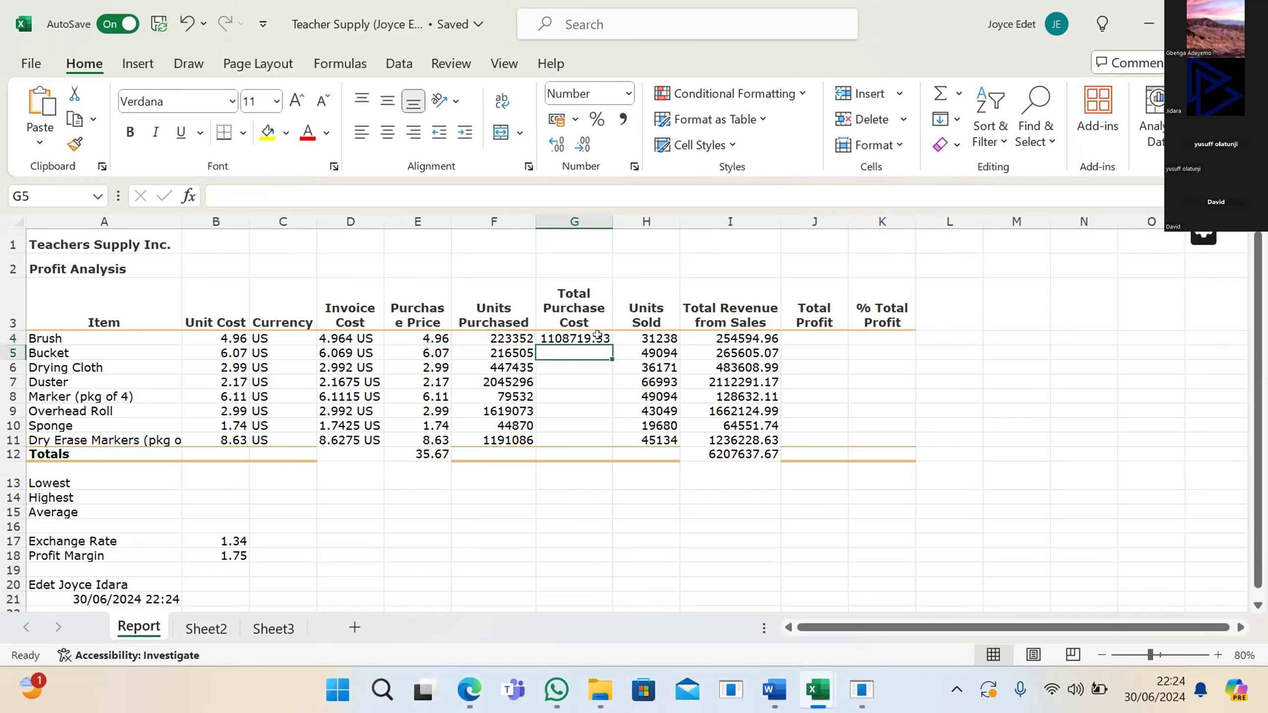
Step: Fill the Total Purchase Cost formula from G4 down through G11 and widen column G to fit the values
click(597, 333)
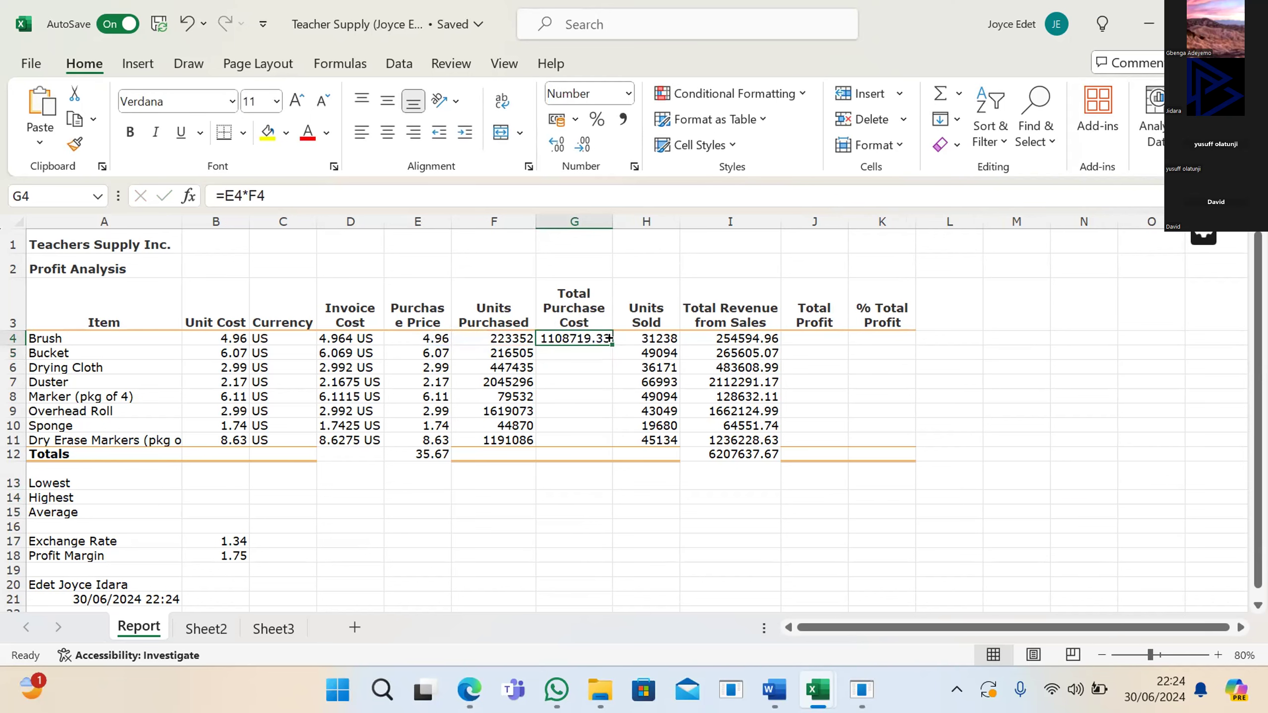
drag(608, 338, 608, 515)
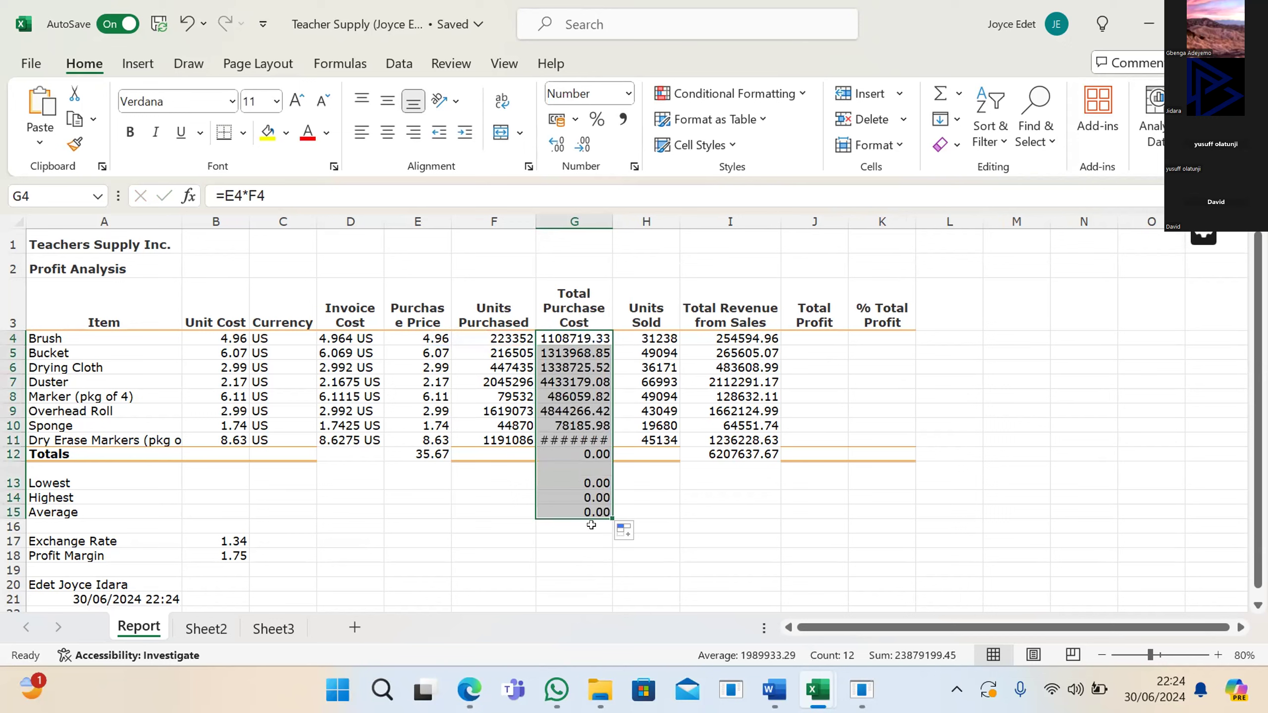
drag(608, 515, 603, 440)
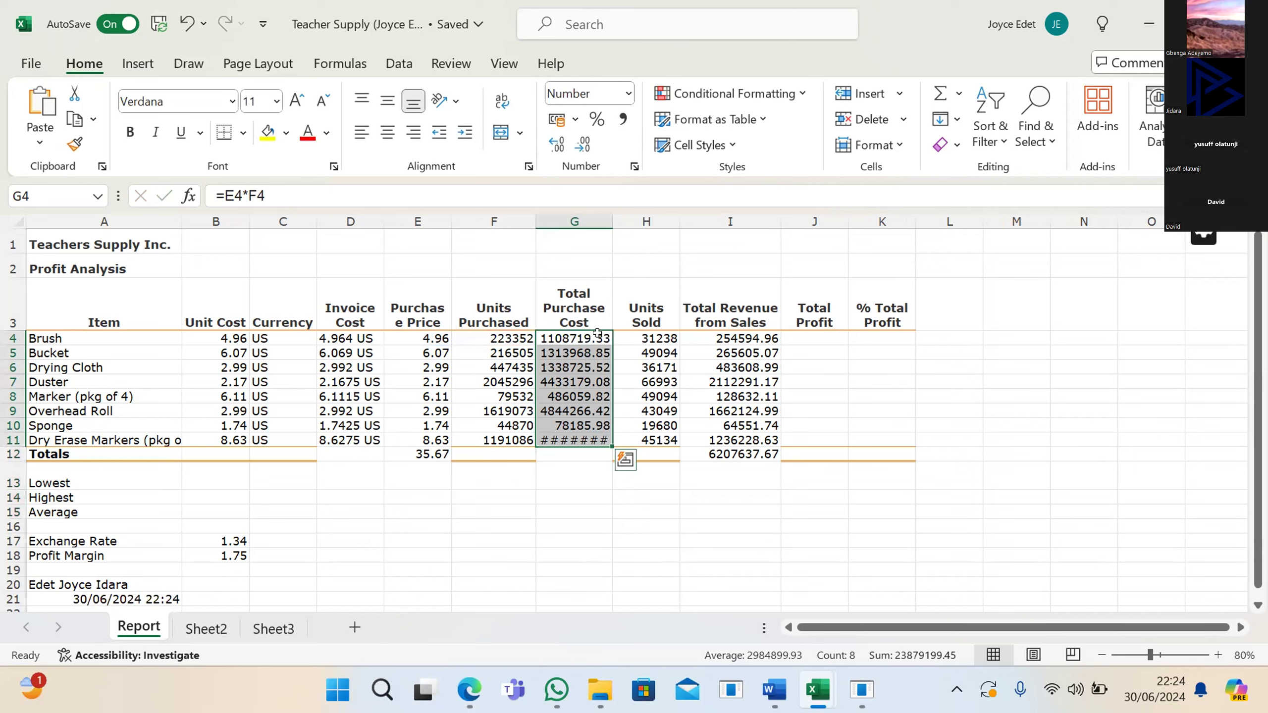
drag(608, 218, 632, 219)
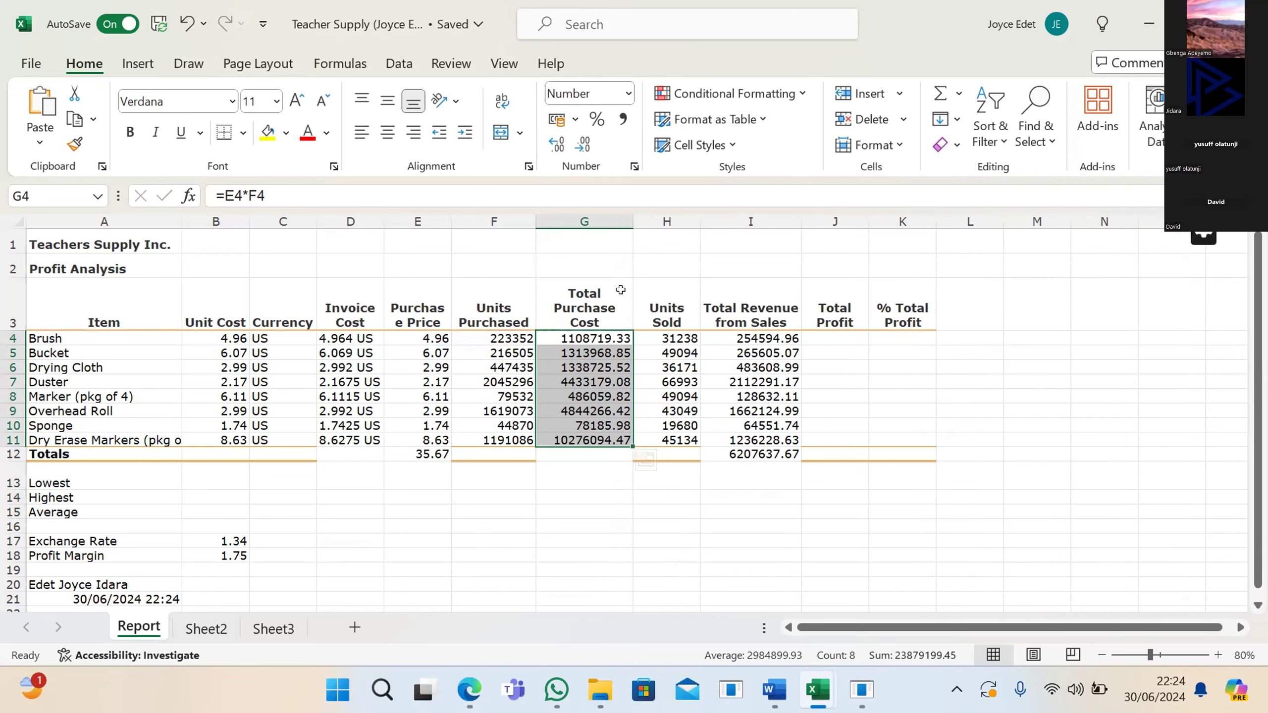
Step: Total the Total Purchase Cost column in cell G12 with =SUM(G4:G11)
click(586, 452)
text(=)
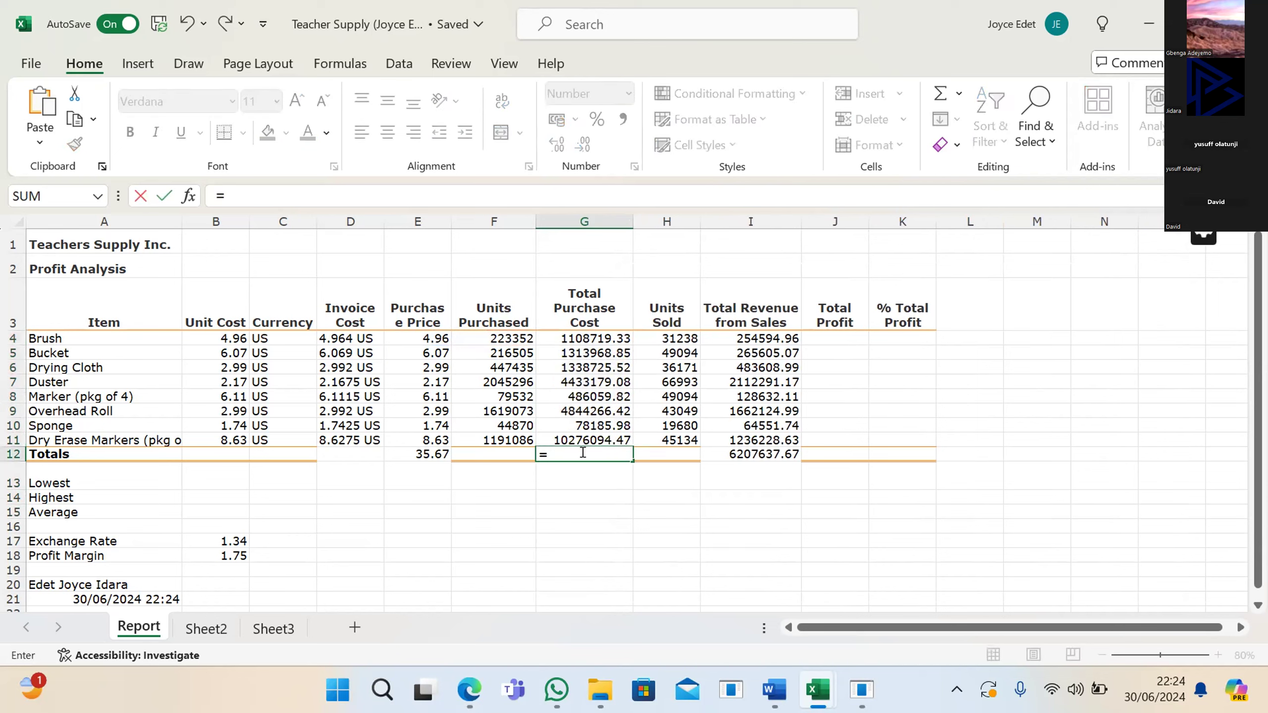
text(su)
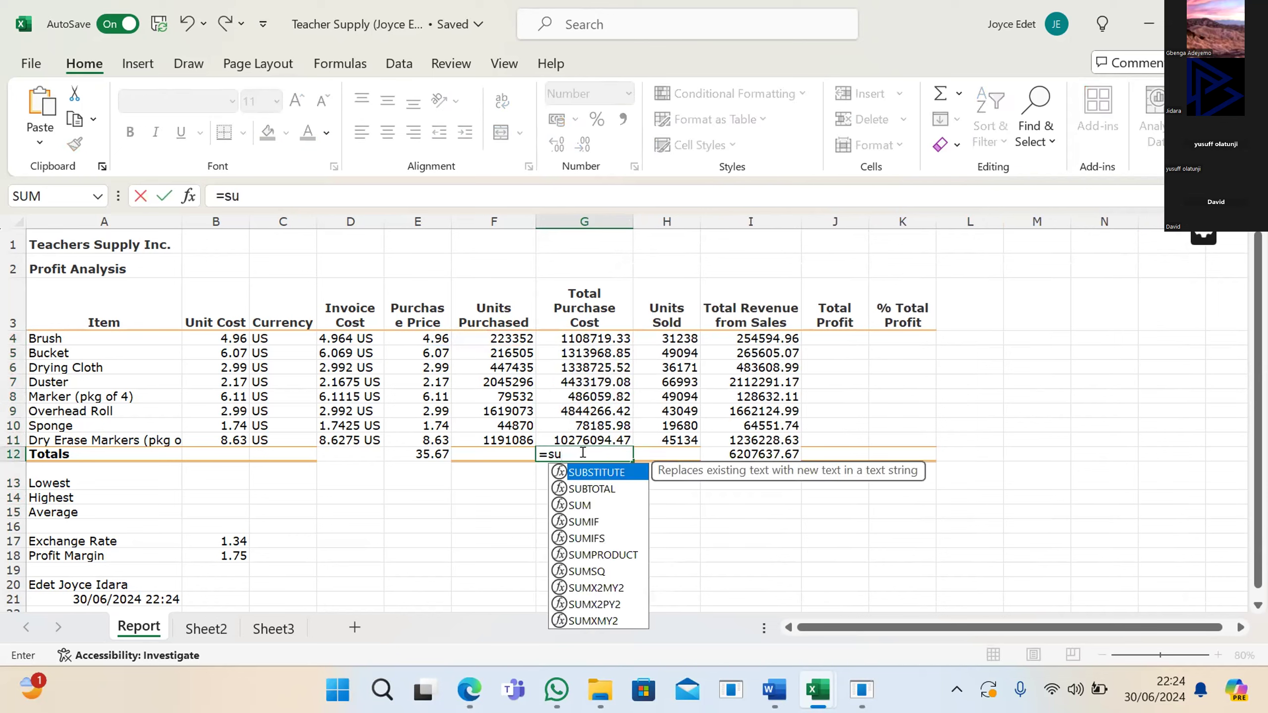
double_click(596, 508)
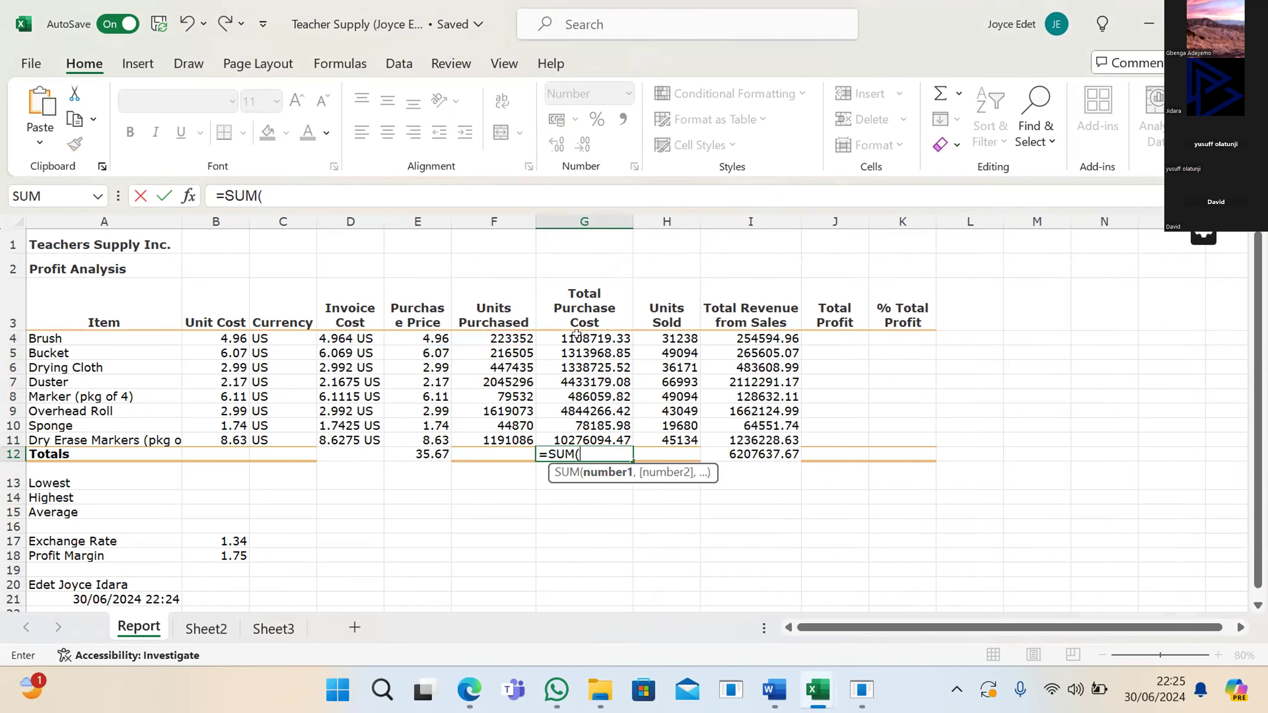
drag(577, 332, 590, 439)
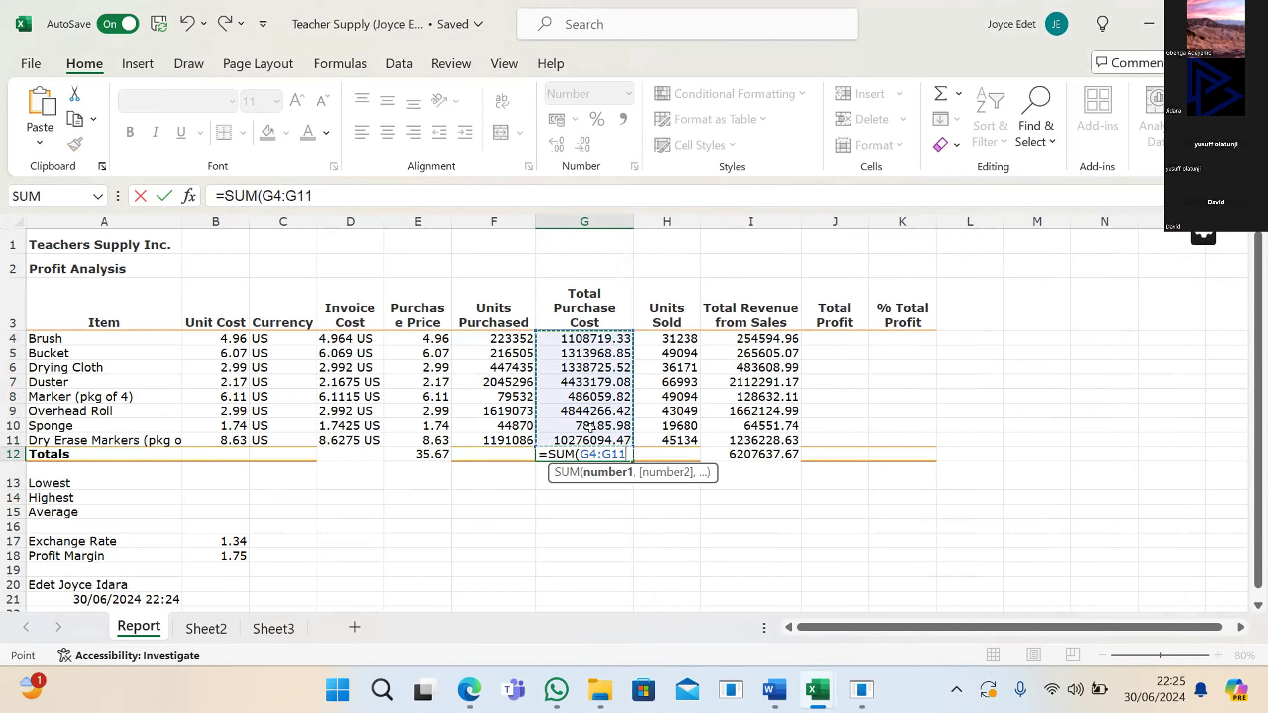
text())
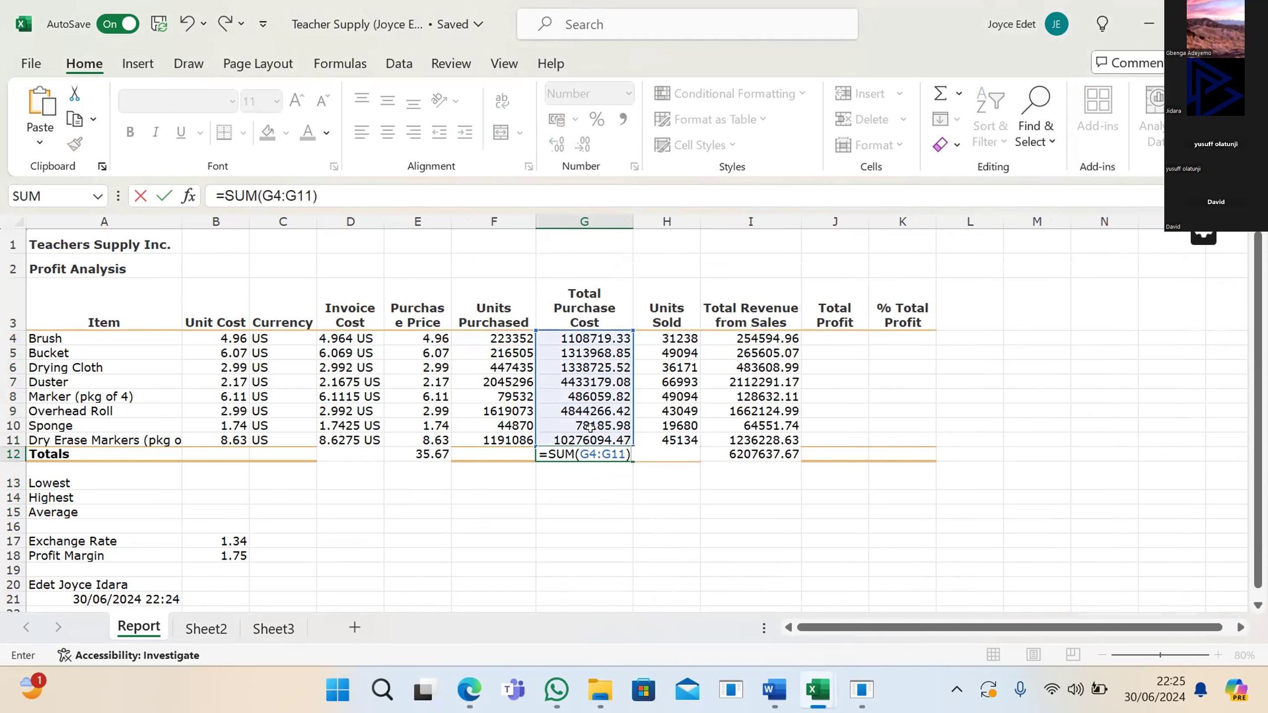
key(Return)
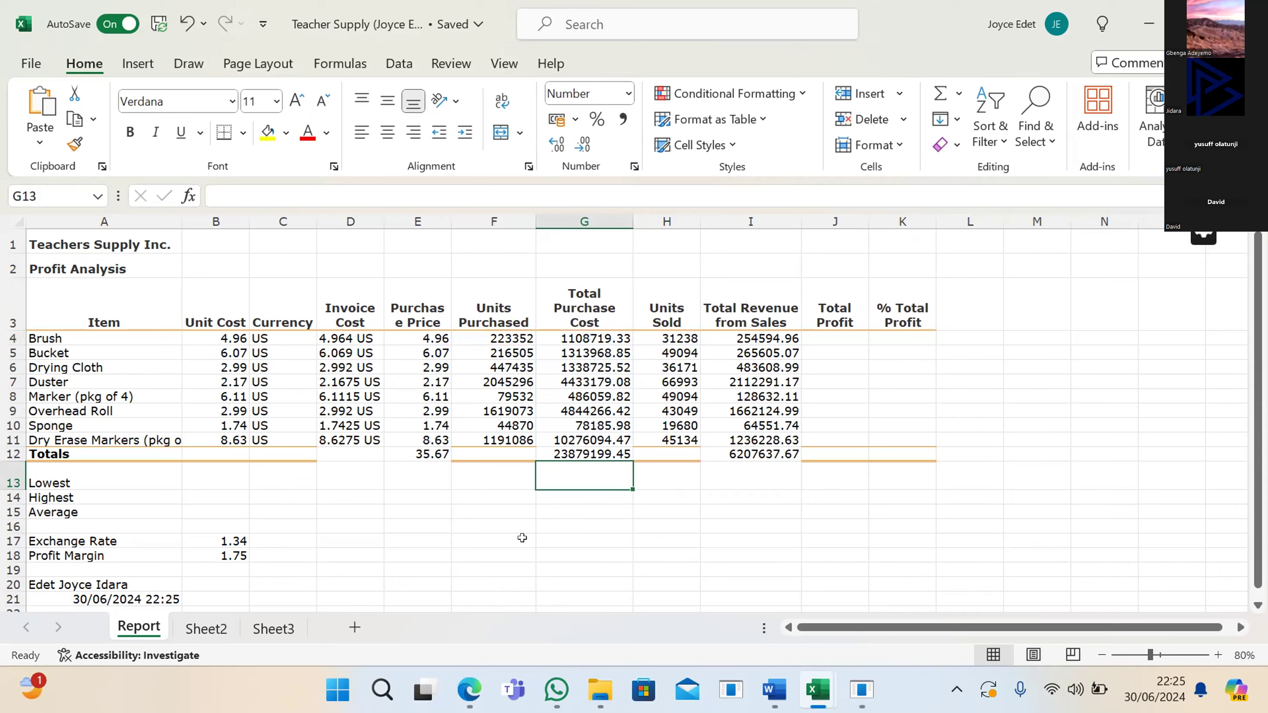
Step: Review the task steps in the Edge instructions page against the columns and rows of the Report sheet in Excel
click(469, 690)
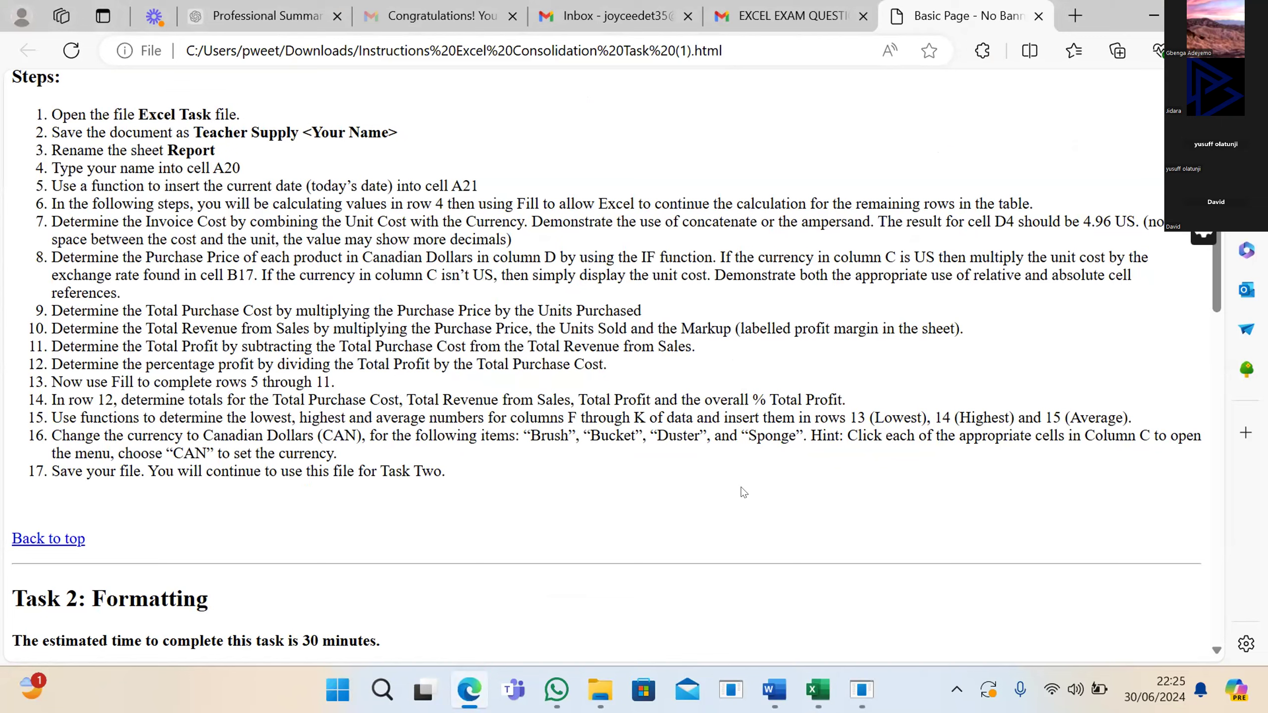
mouse_move(810, 691)
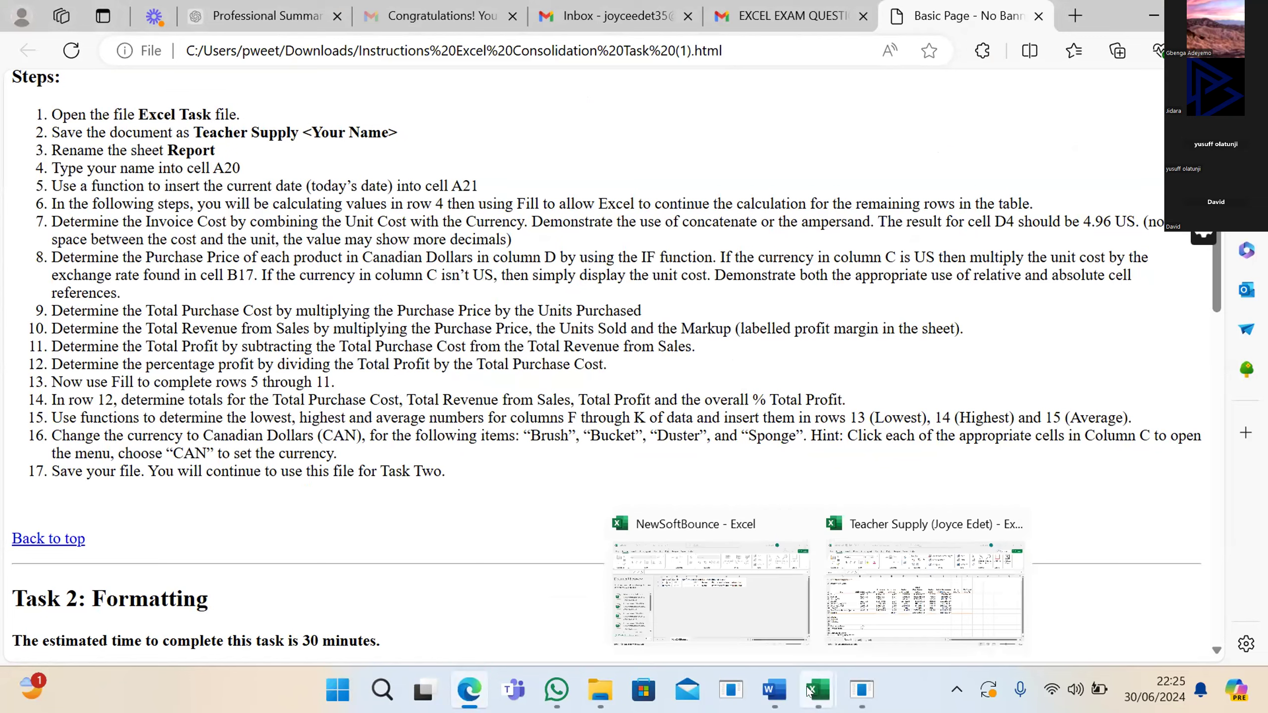
click(871, 608)
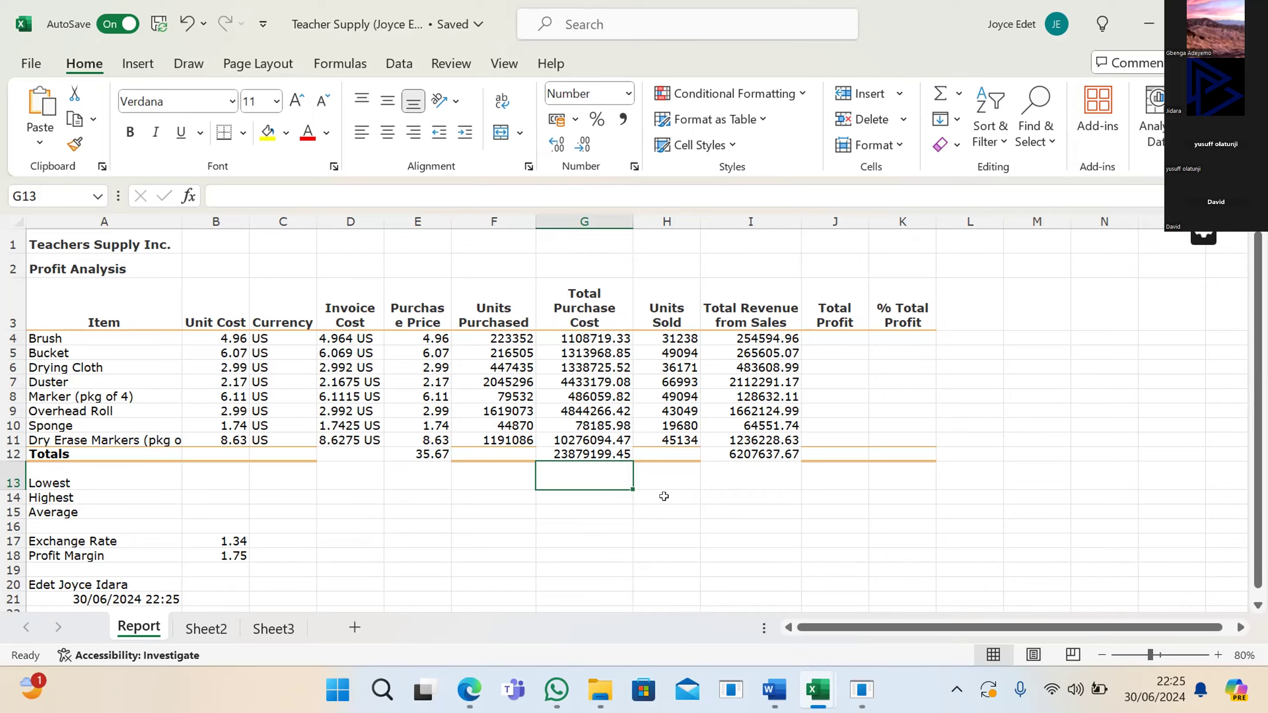
scroll(664, 496, down, 1)
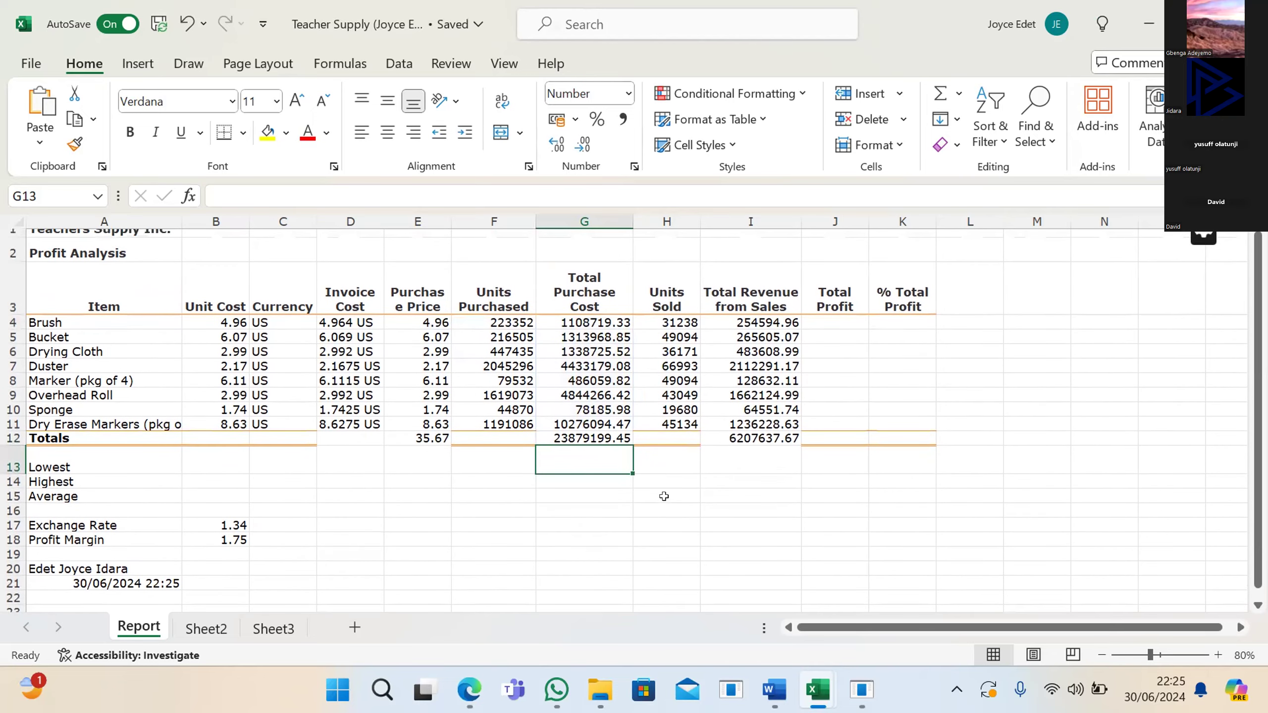
scroll(664, 496, down, 1)
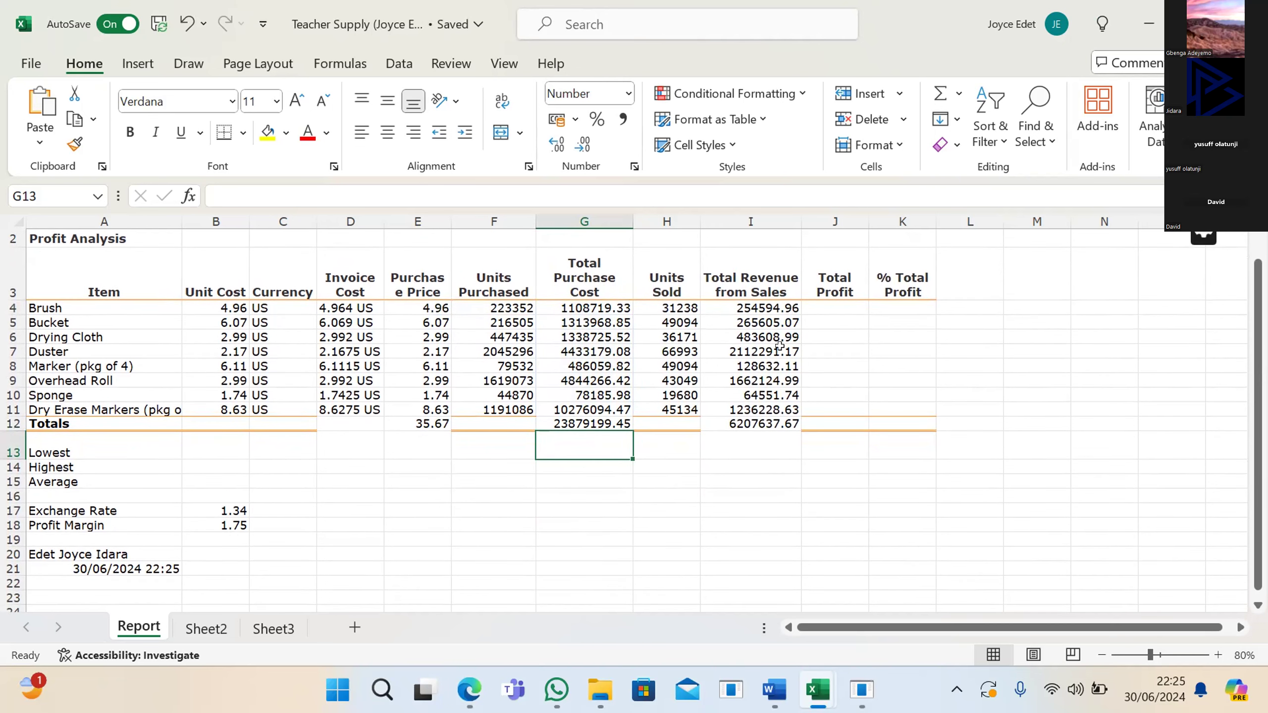
scroll(686, 383, up, 2)
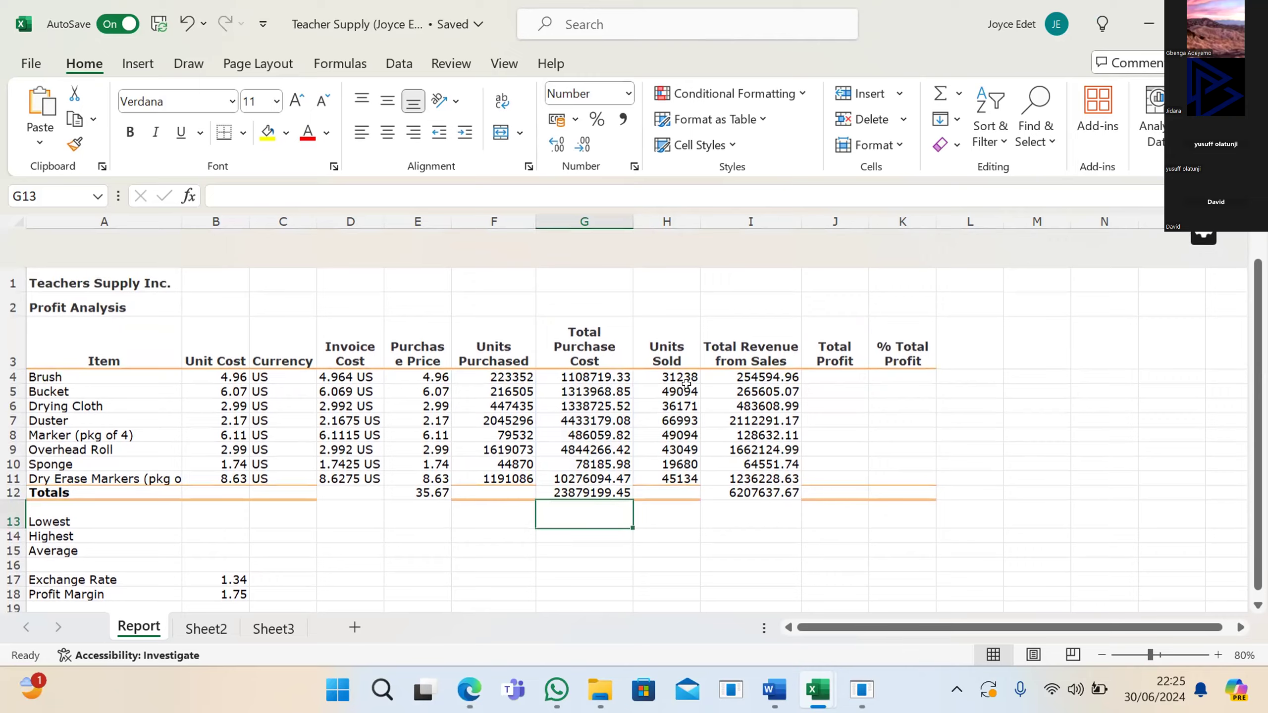
scroll(686, 382, down, 2)
scroll(686, 382, down, 1)
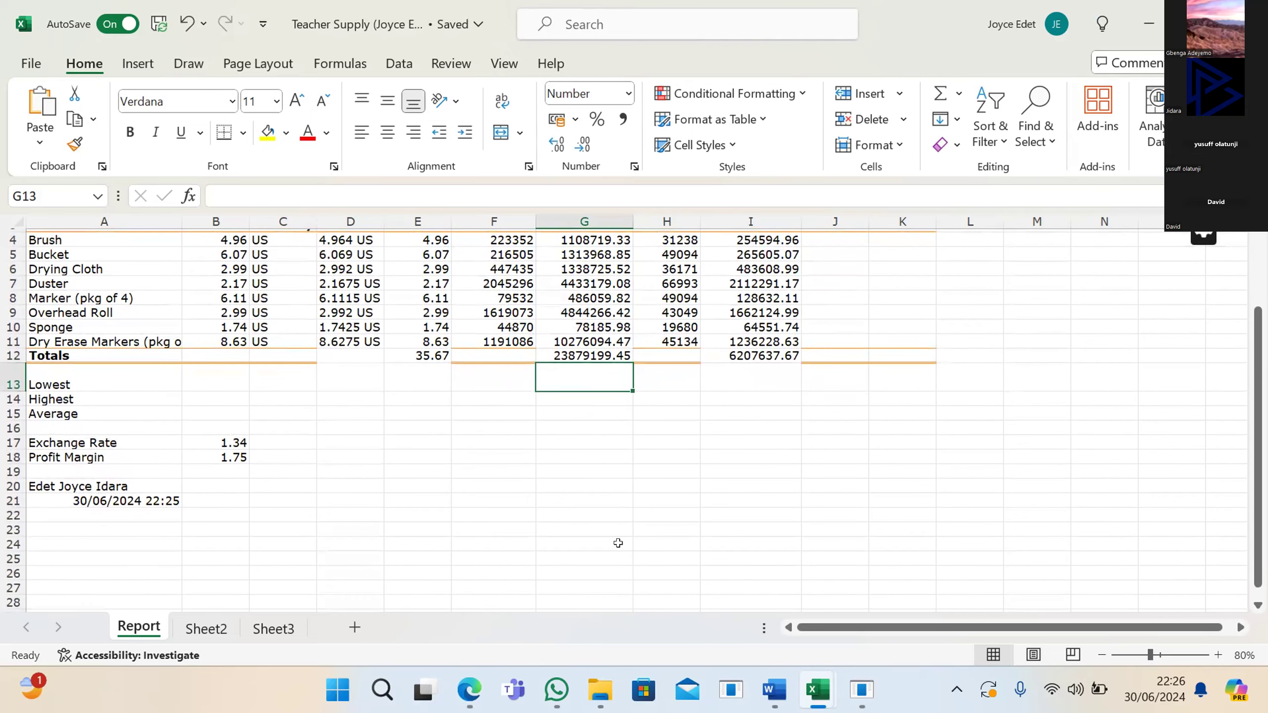
mouse_move(469, 690)
click(486, 575)
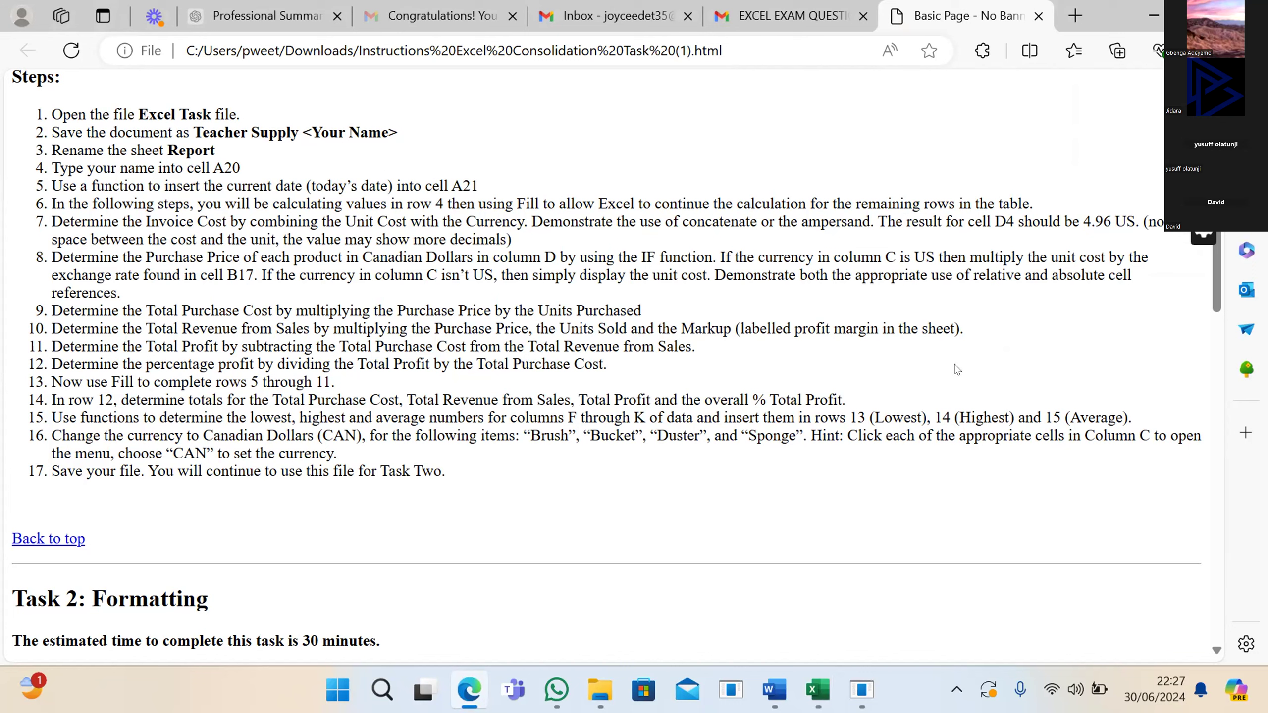
mouse_move(817, 690)
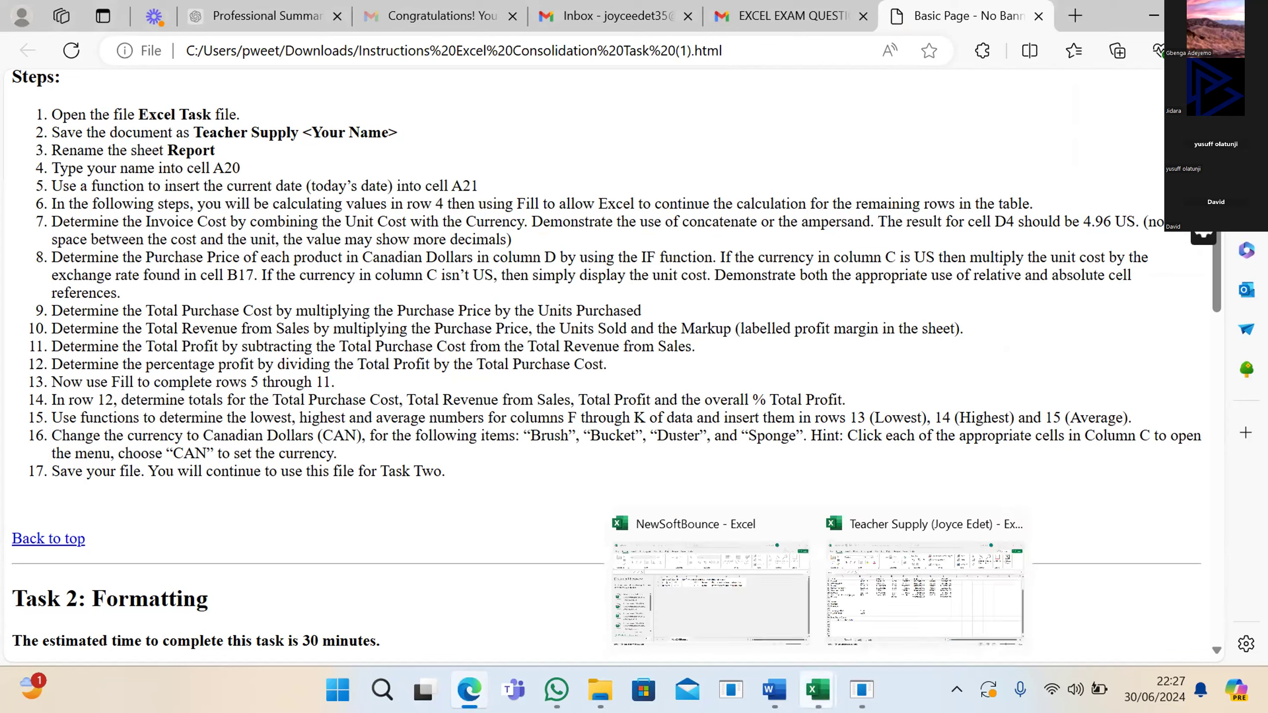
click(888, 575)
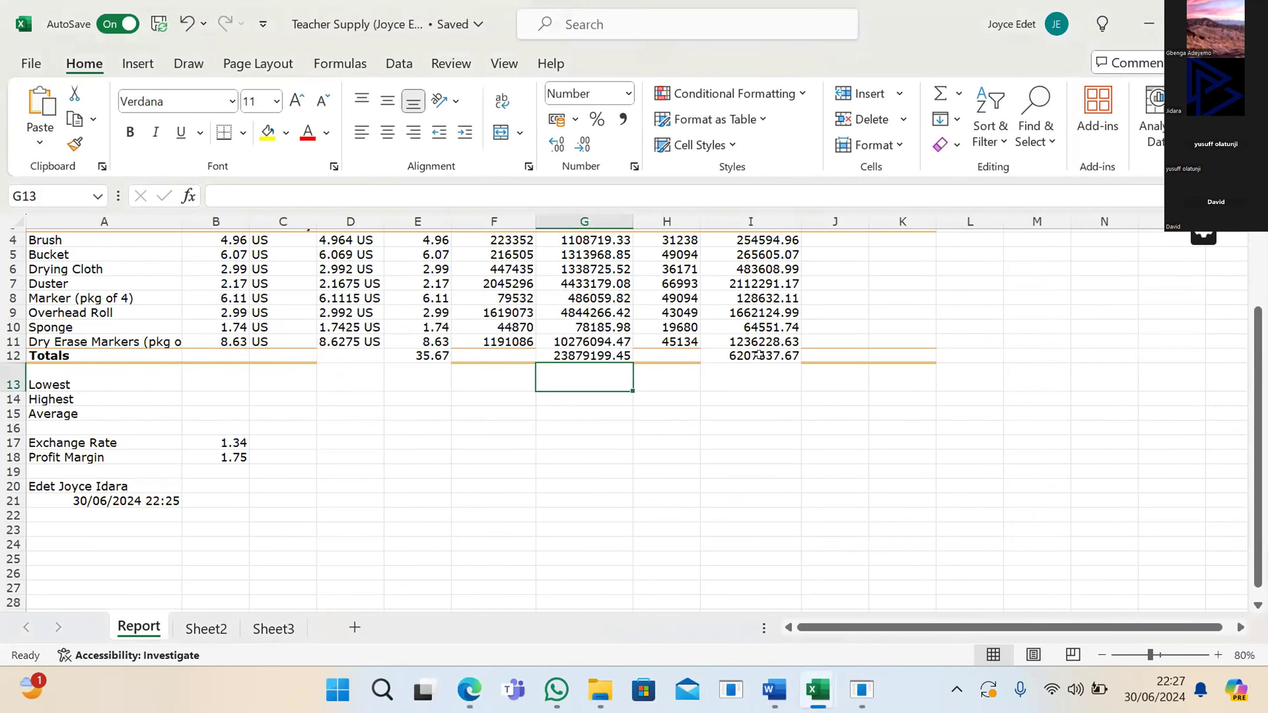
scroll(758, 354, up, 1)
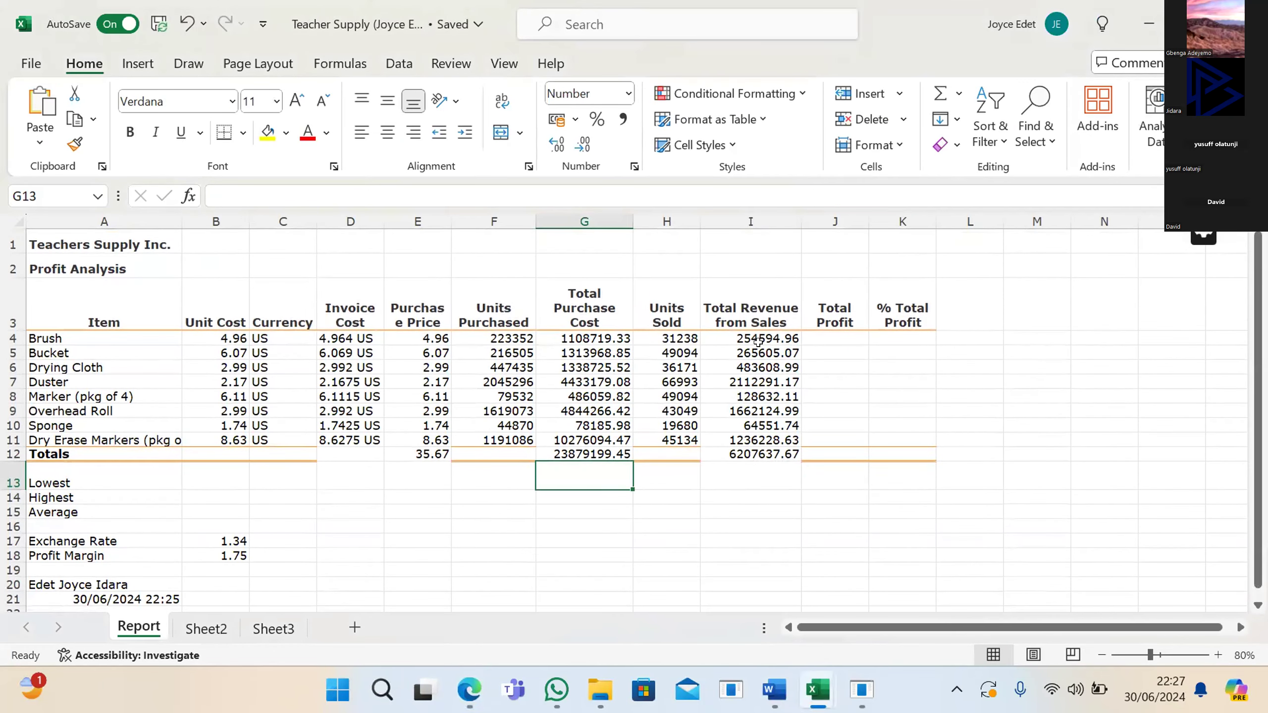
Step: Check the Total Revenue instruction in Edge against I4's formula, and clear I4:I12 in the Teacher Supply workbook's Report sheet
click(759, 342)
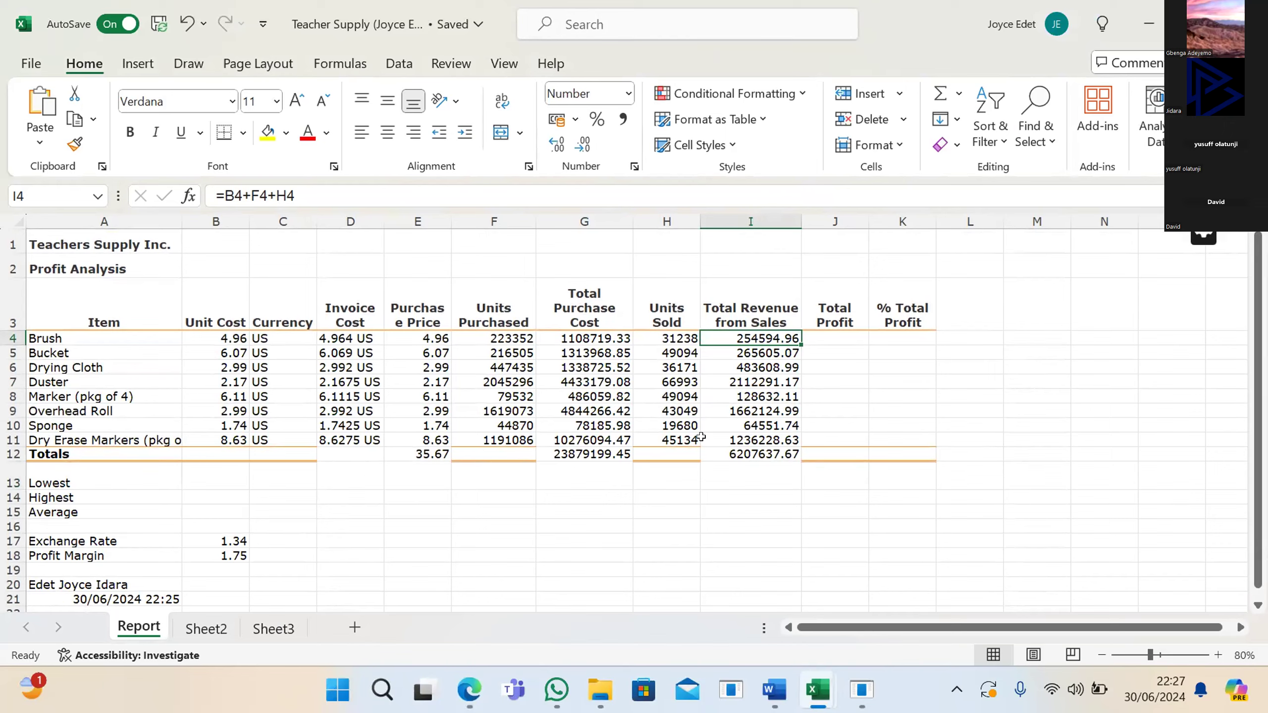
click(469, 690)
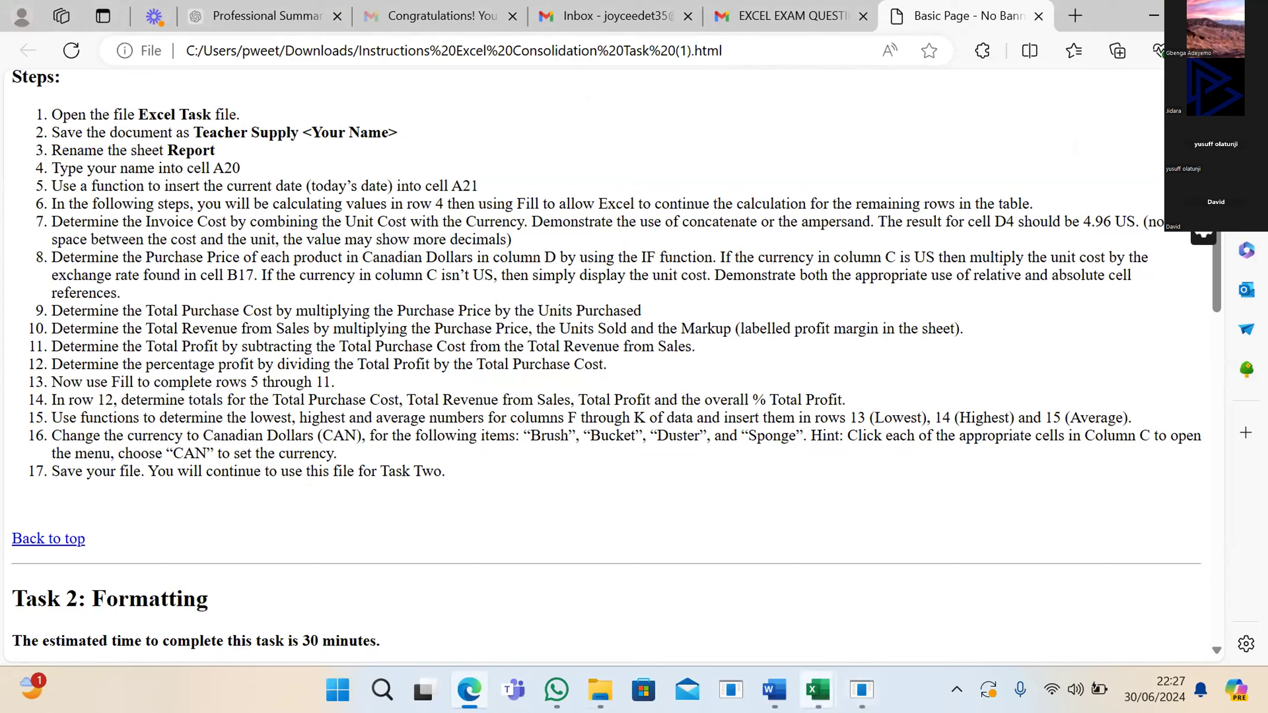
click(819, 690)
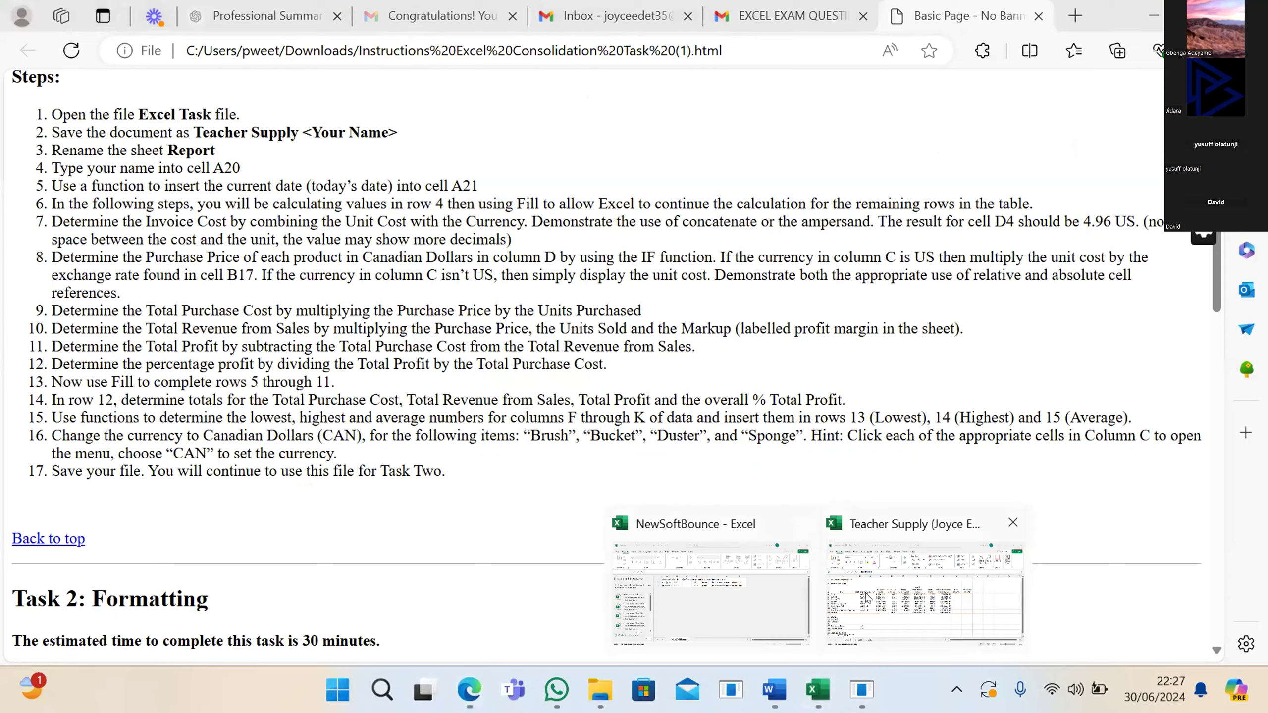
click(924, 590)
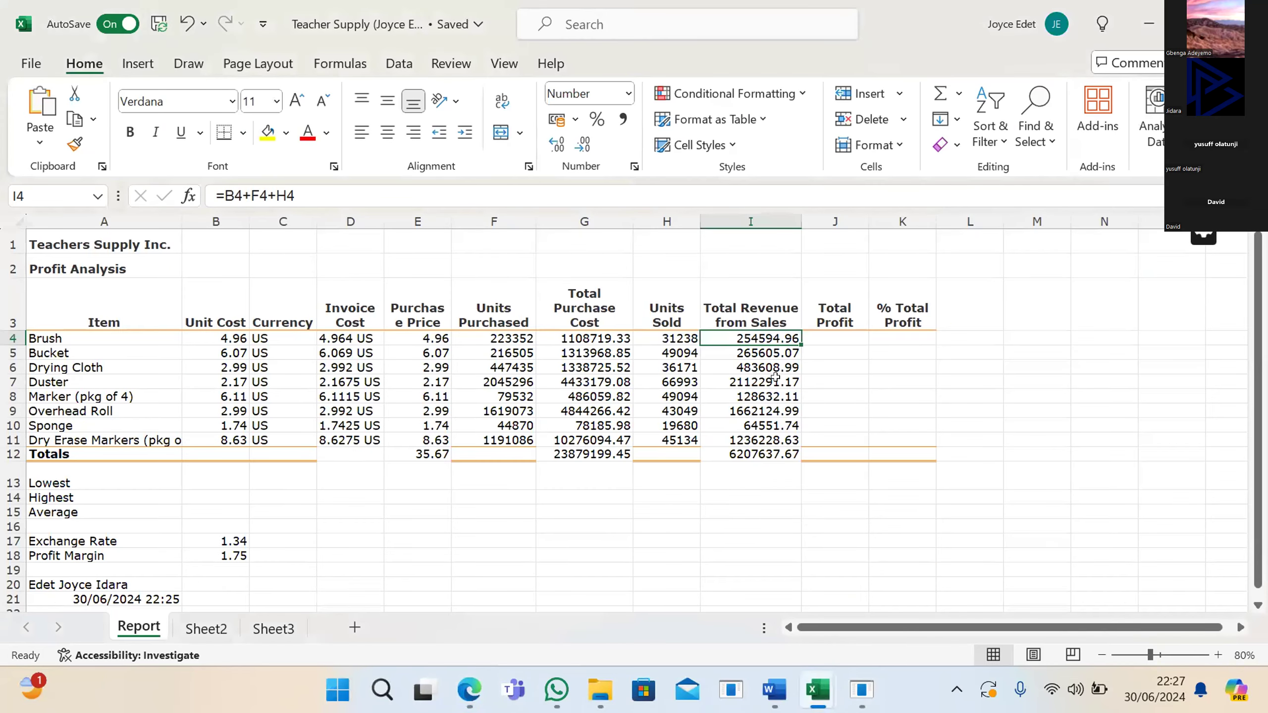
drag(743, 334, 759, 449)
key(Delete)
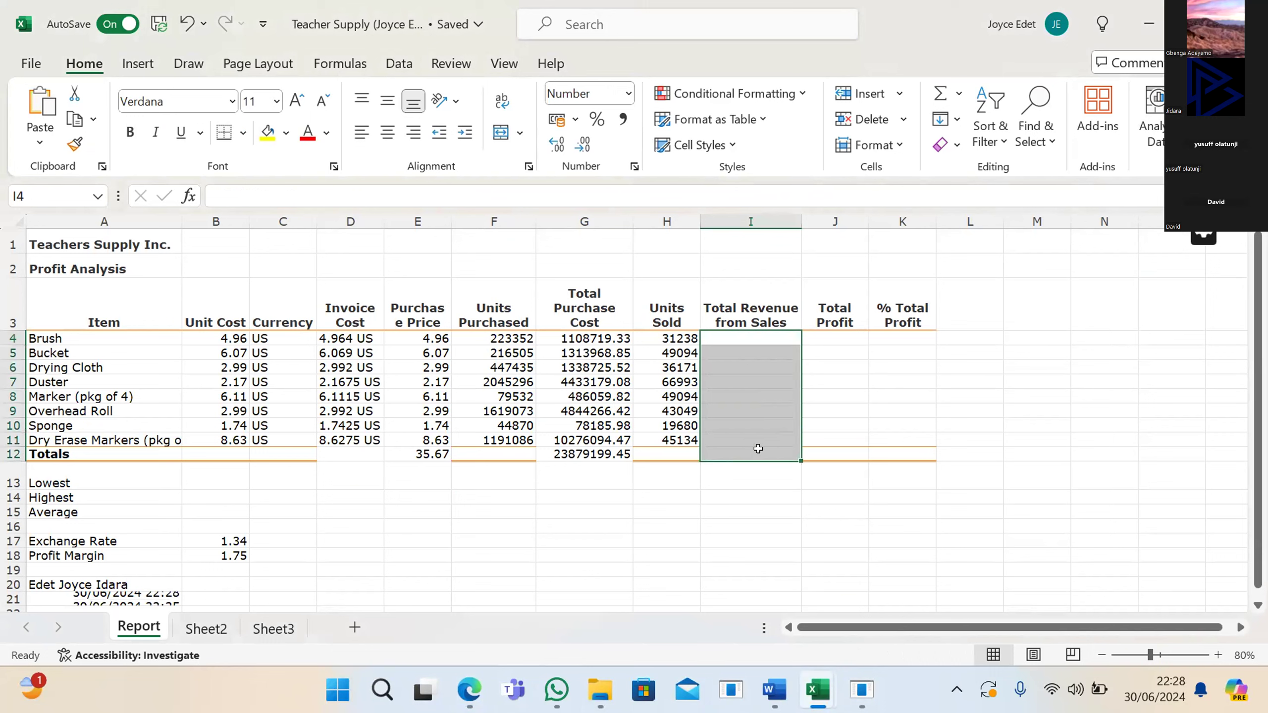
Step: Start the Brush row's Total Revenue from Sales formula in I4 with =E4*H4, consulting the instructions in Edge for the factors
click(747, 334)
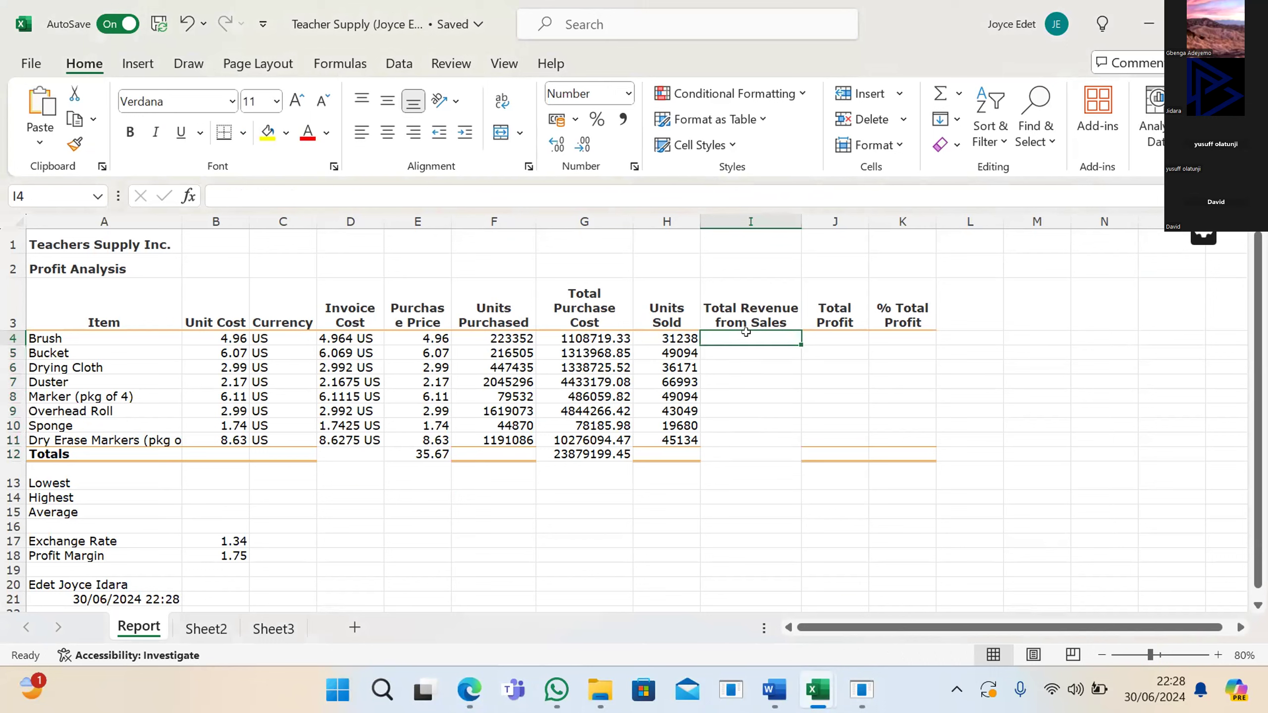
text(=)
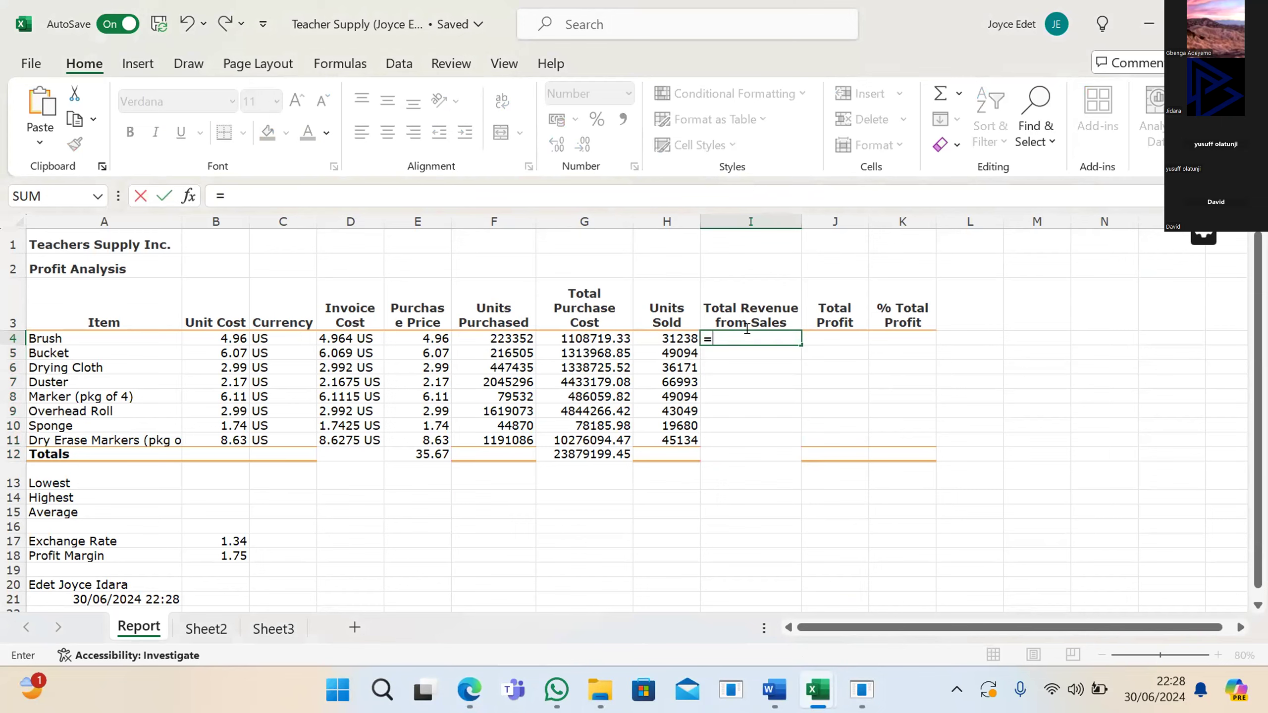
click(462, 686)
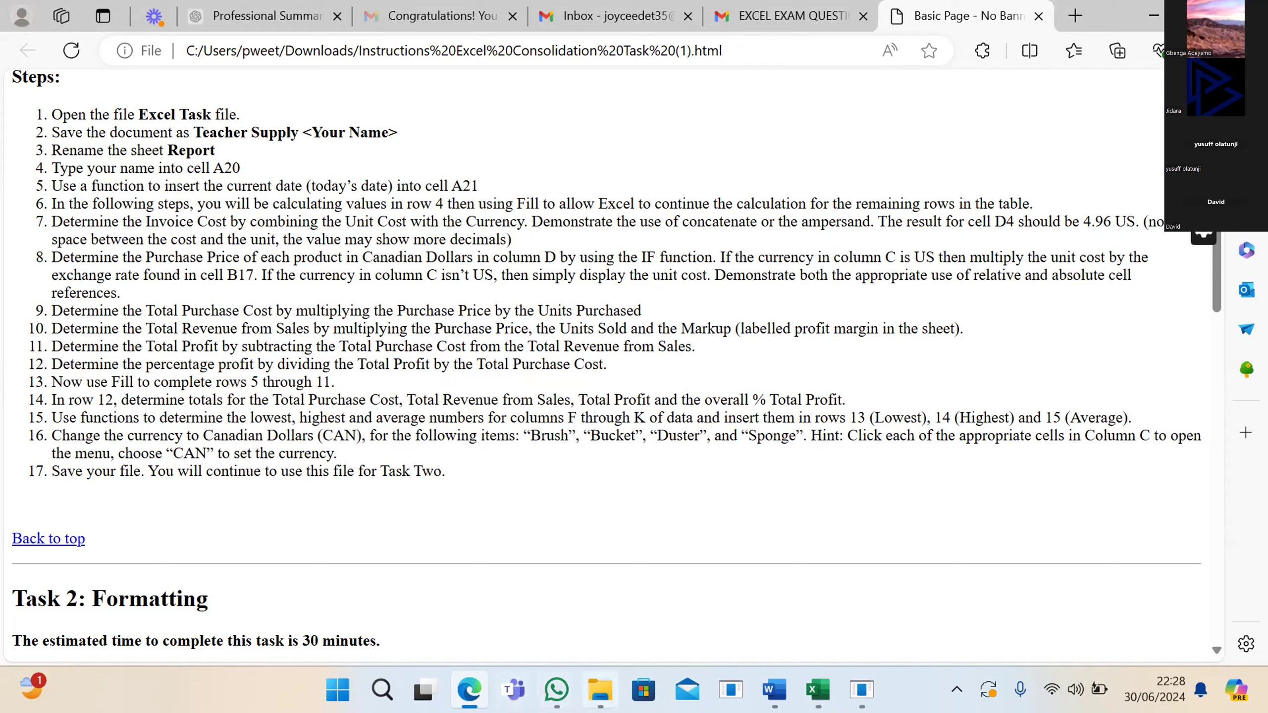
mouse_move(827, 689)
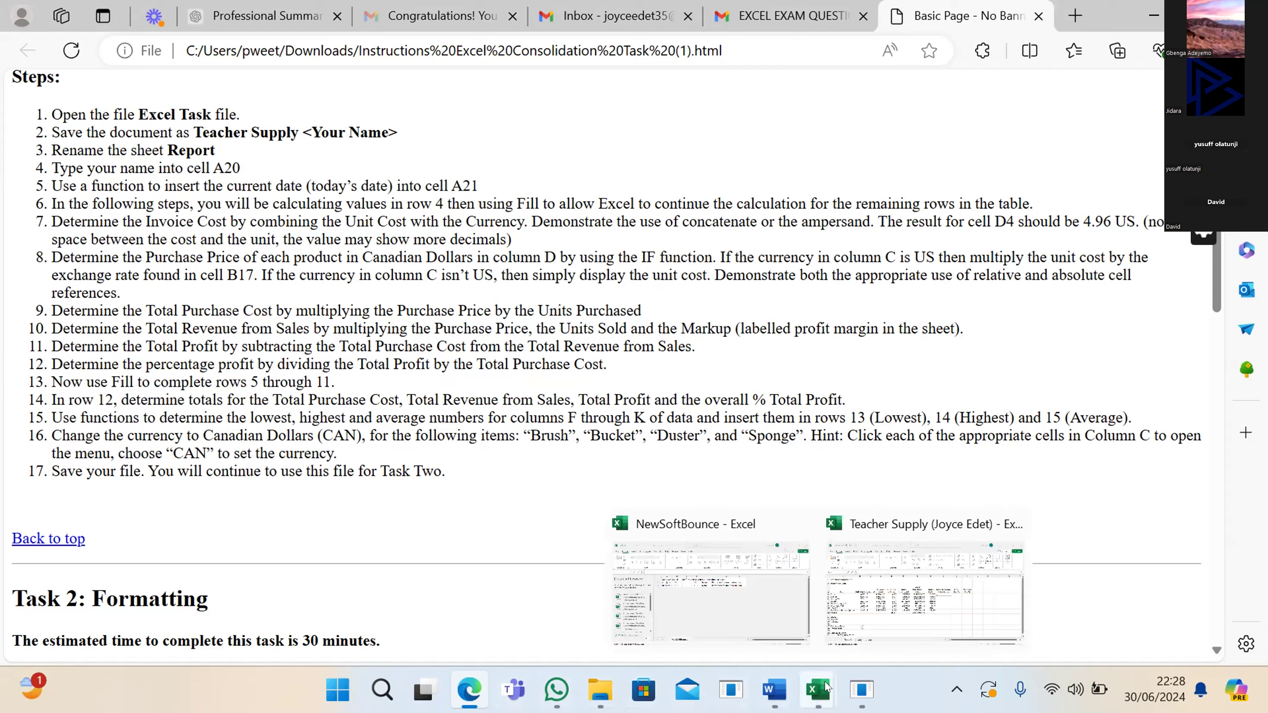
click(892, 614)
text(=)
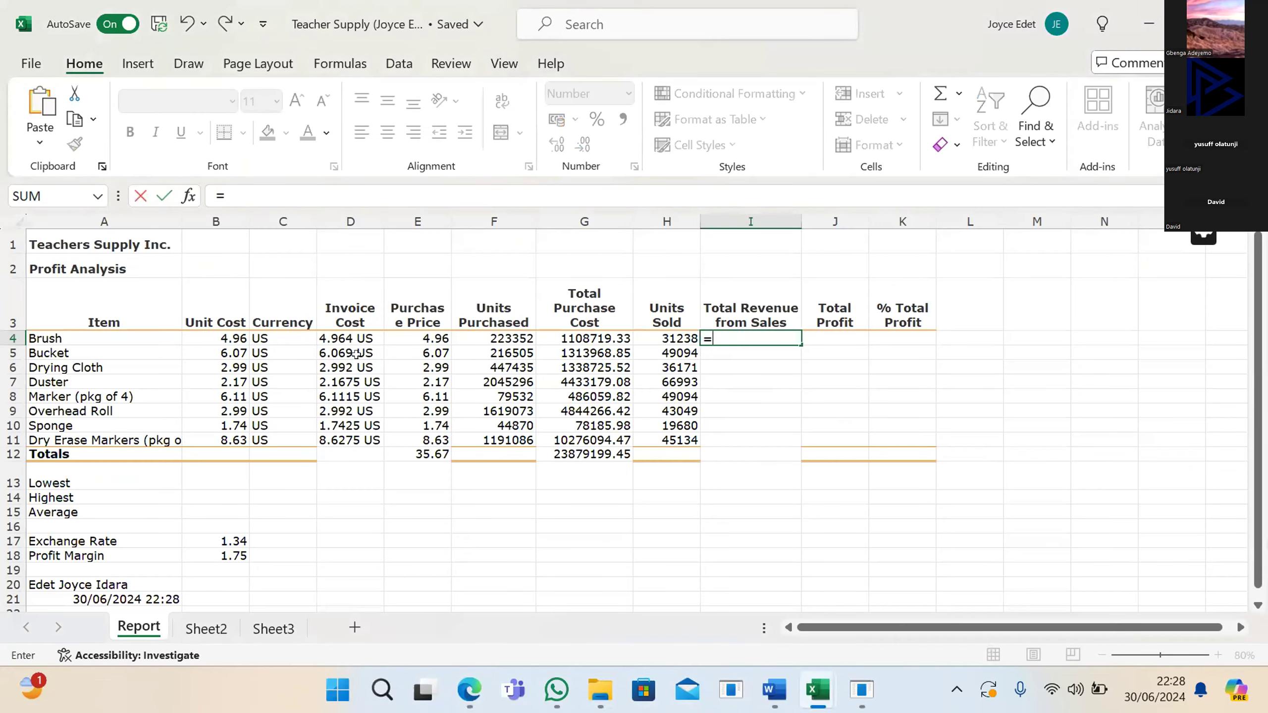
click(417, 334)
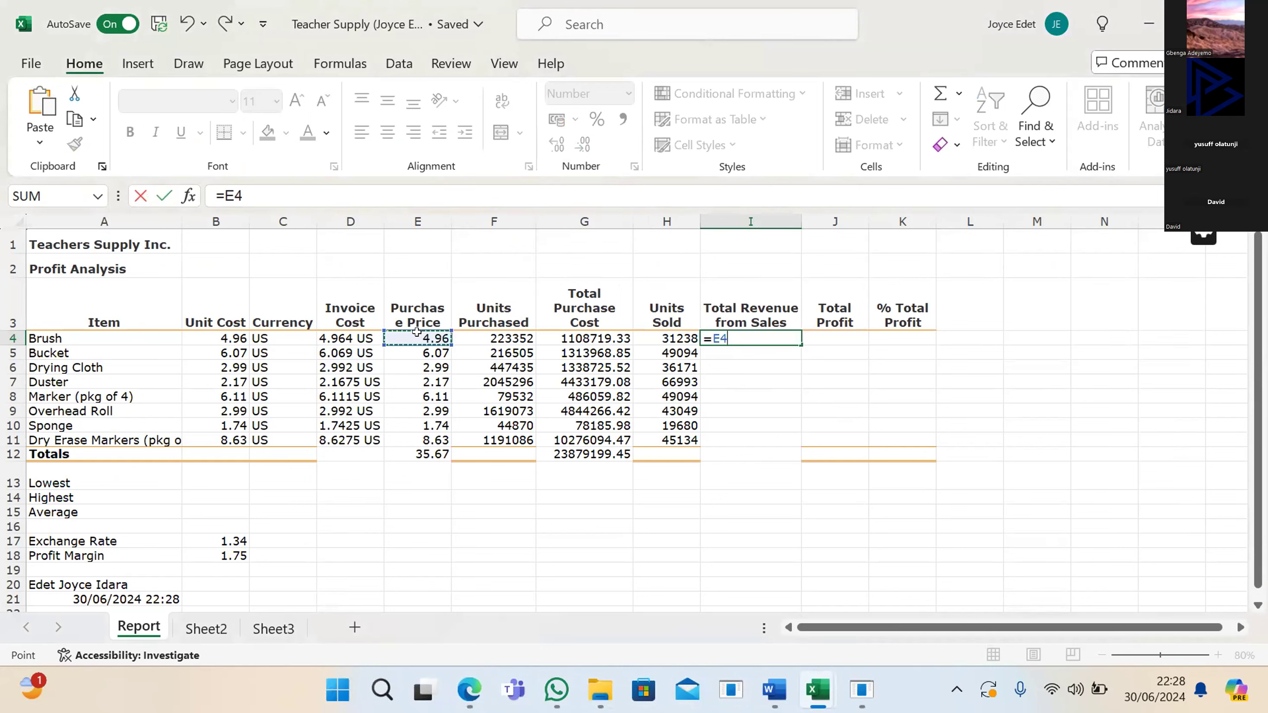
text(*)
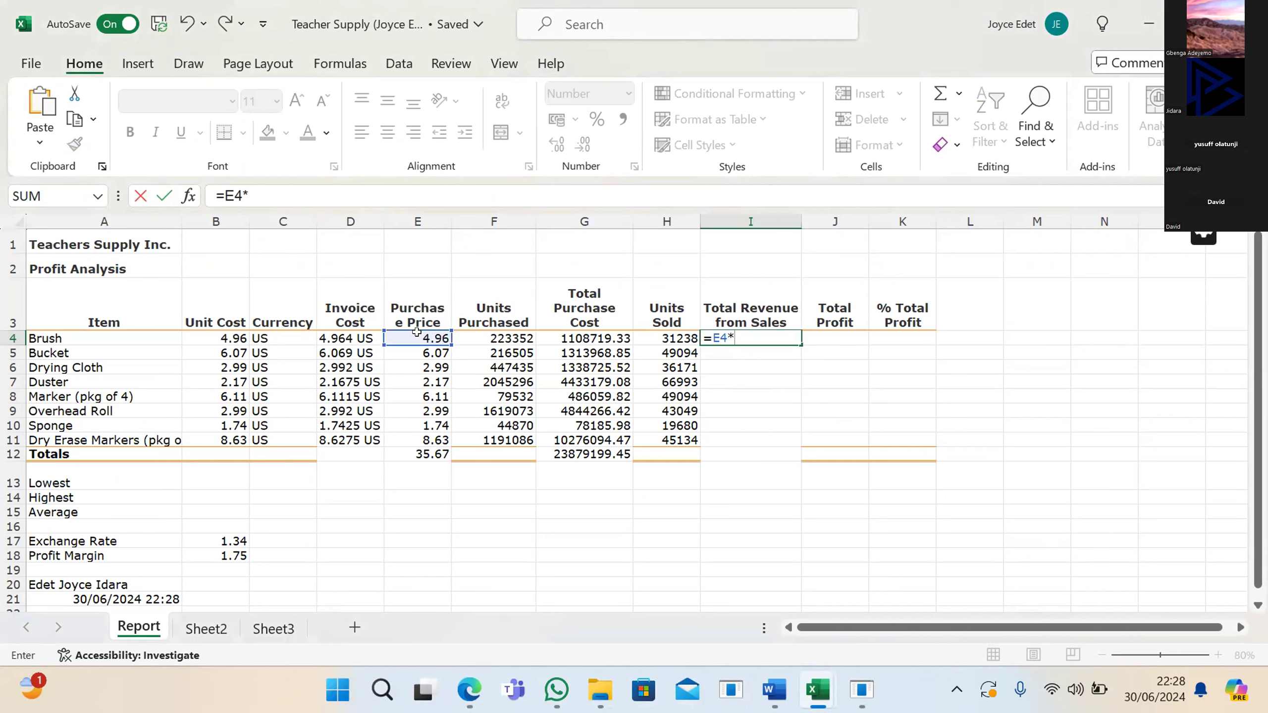
click(662, 334)
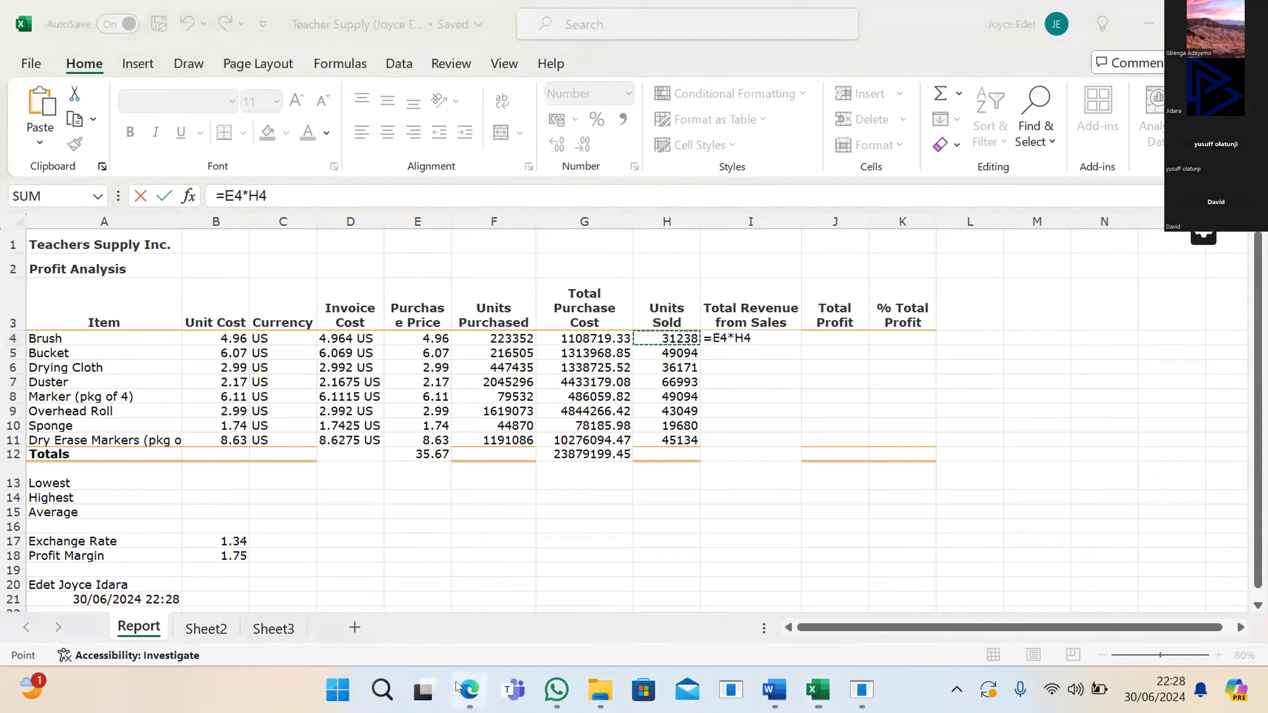
Step: Recheck the instructions in Edge and extend the I4 formula with the profit margin cell to read =E4*H4*B18
click(469, 690)
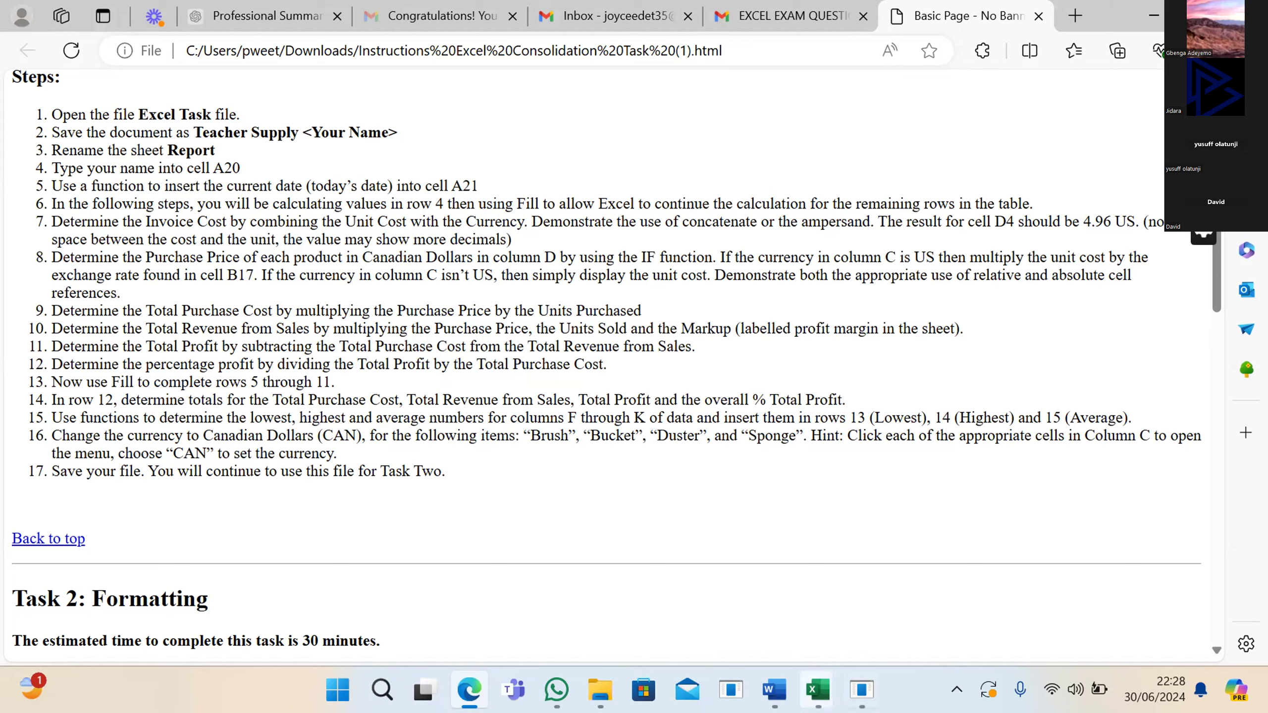
mouse_move(818, 690)
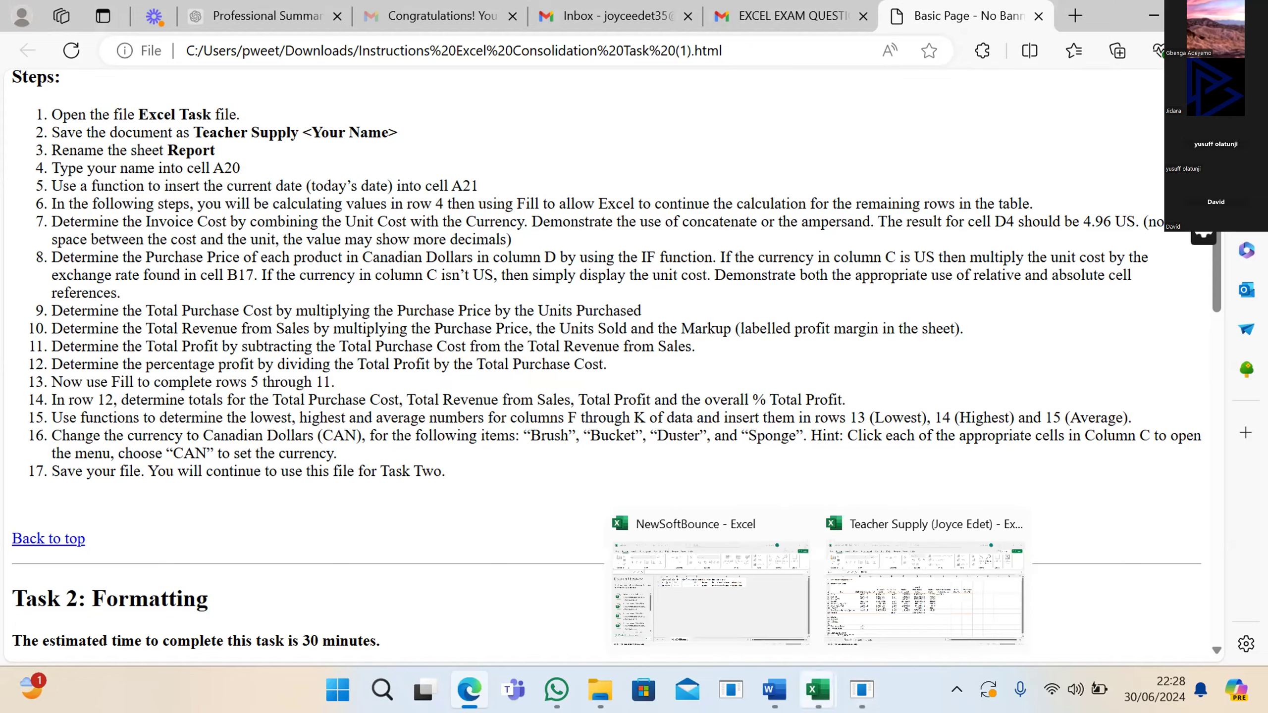
click(882, 612)
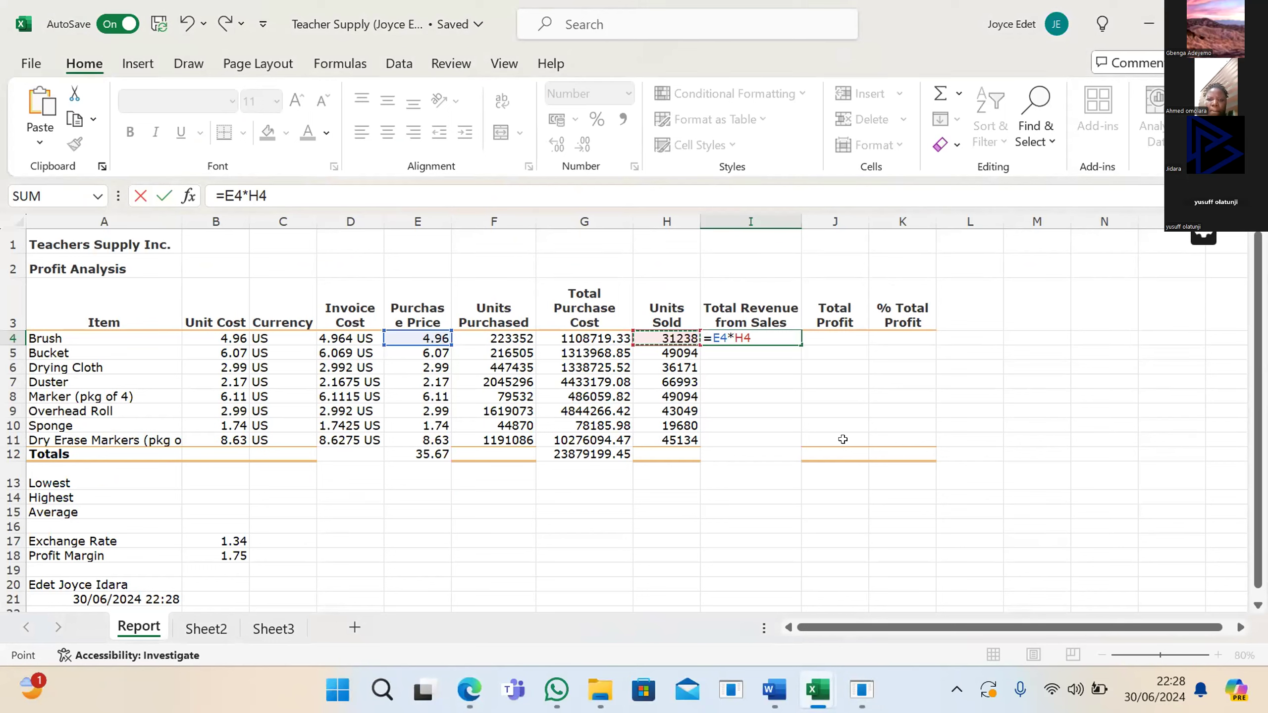
text(*)
click(209, 555)
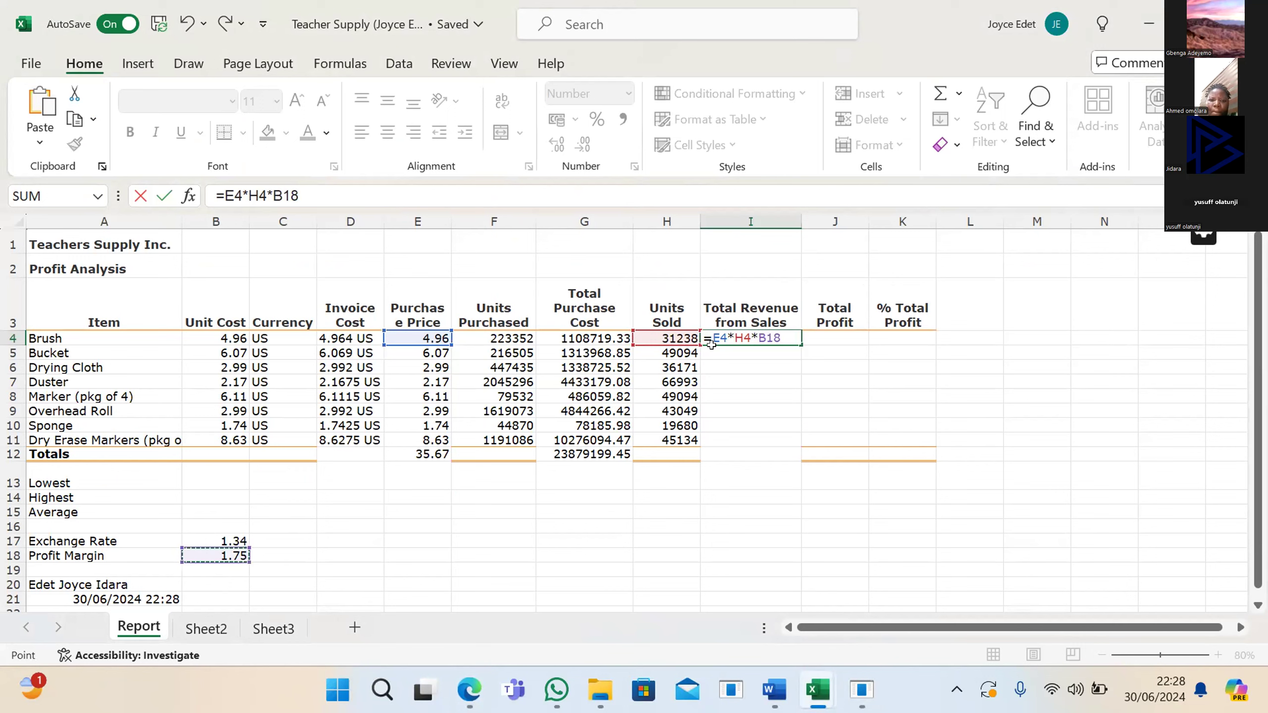
Step: Make the profit margin reference absolute so I4 reads =E4*H4*$B$18, and fill the formula down through I11
click(754, 337)
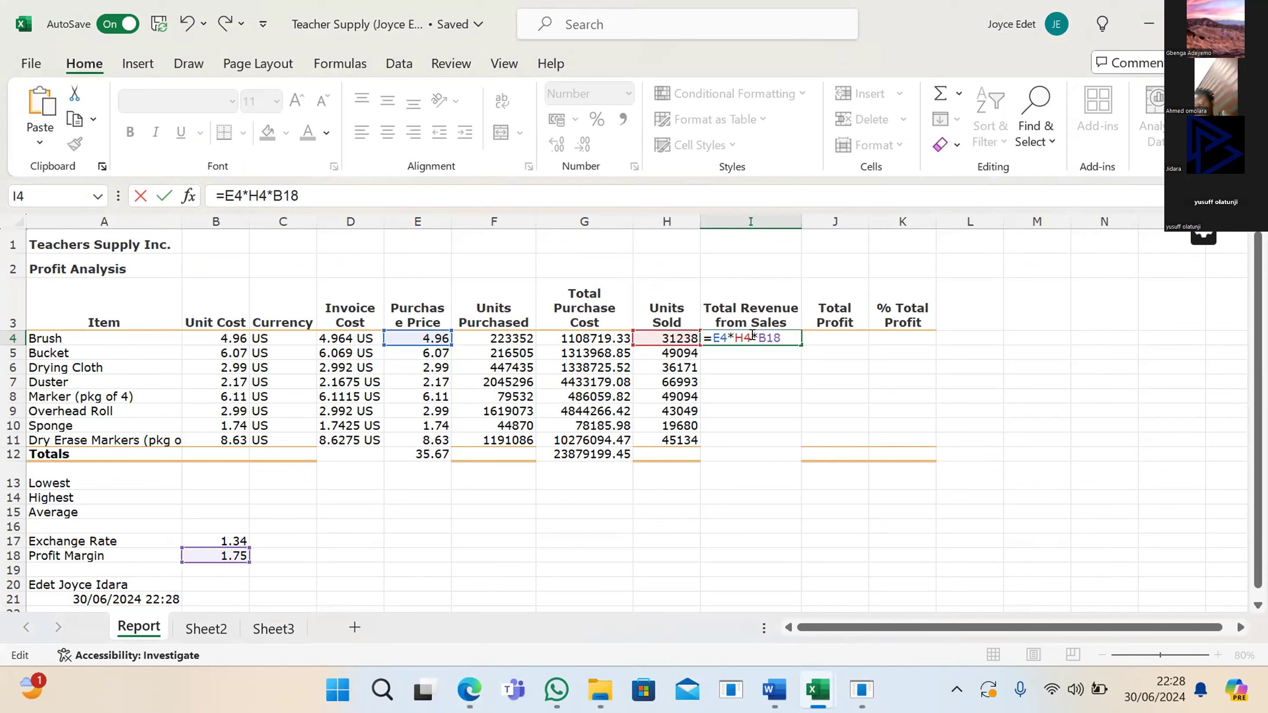
text($)
key(Right)
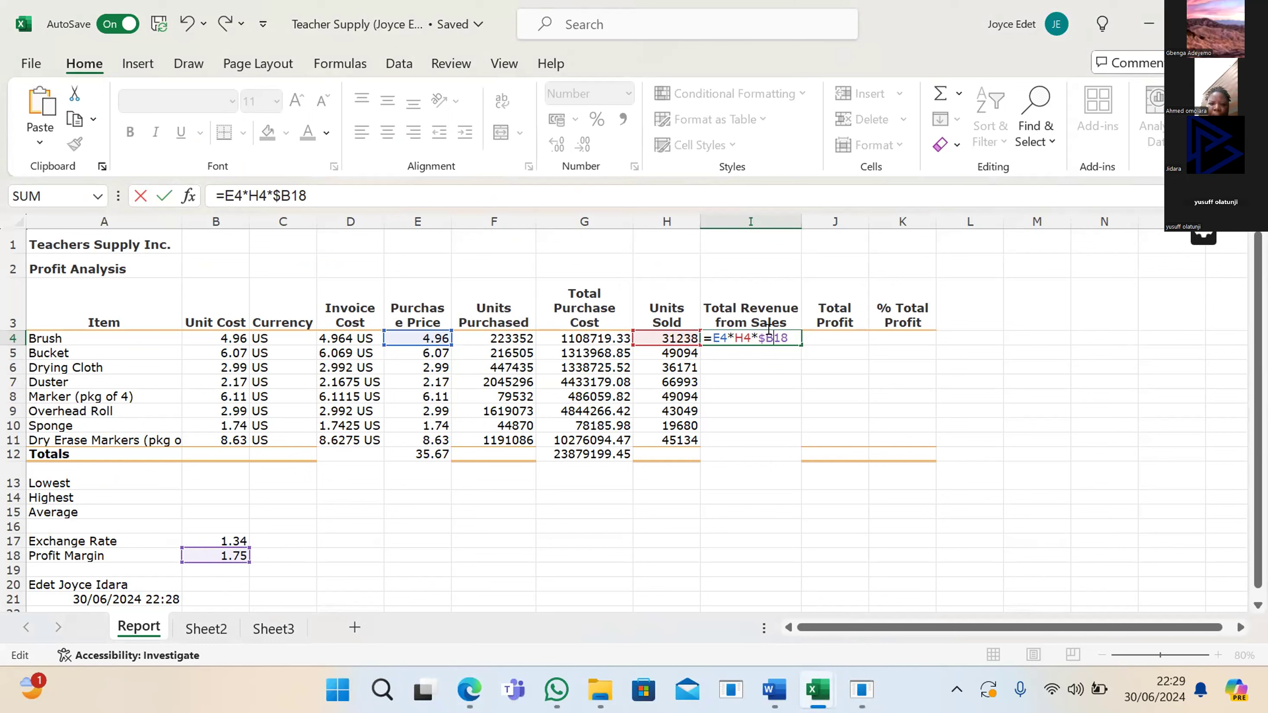
text($)
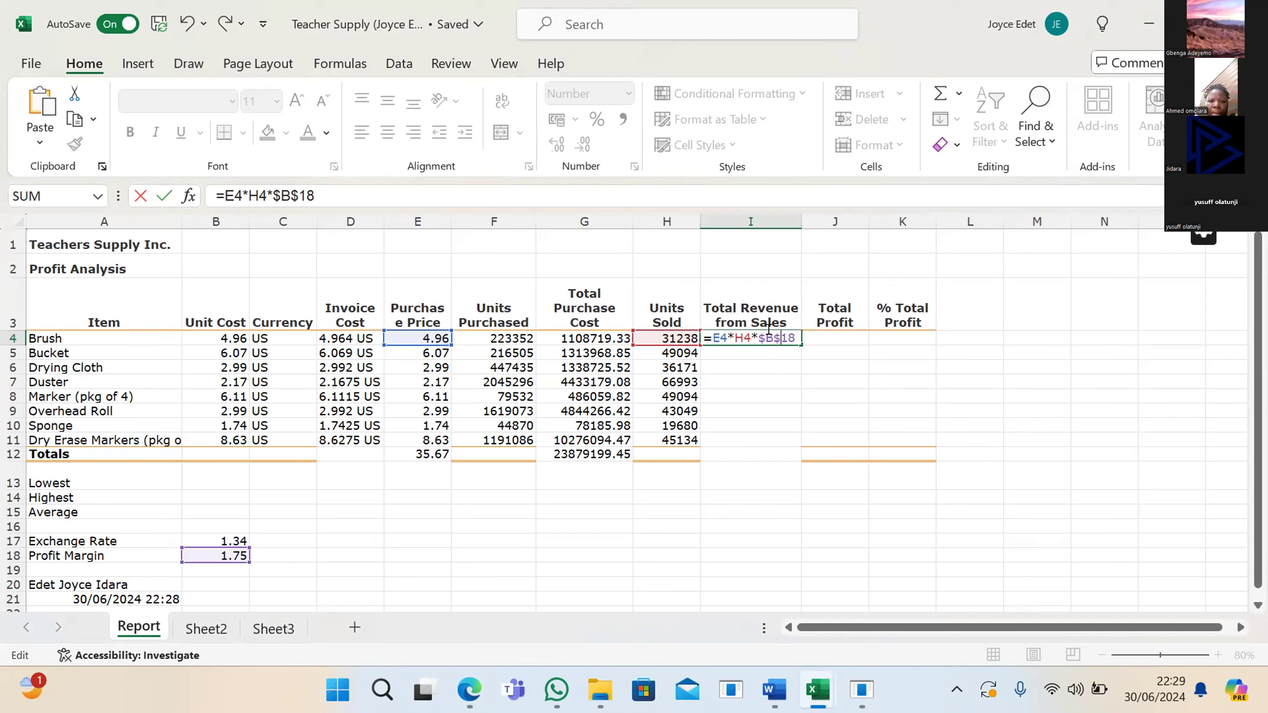
key(ctrl+Return)
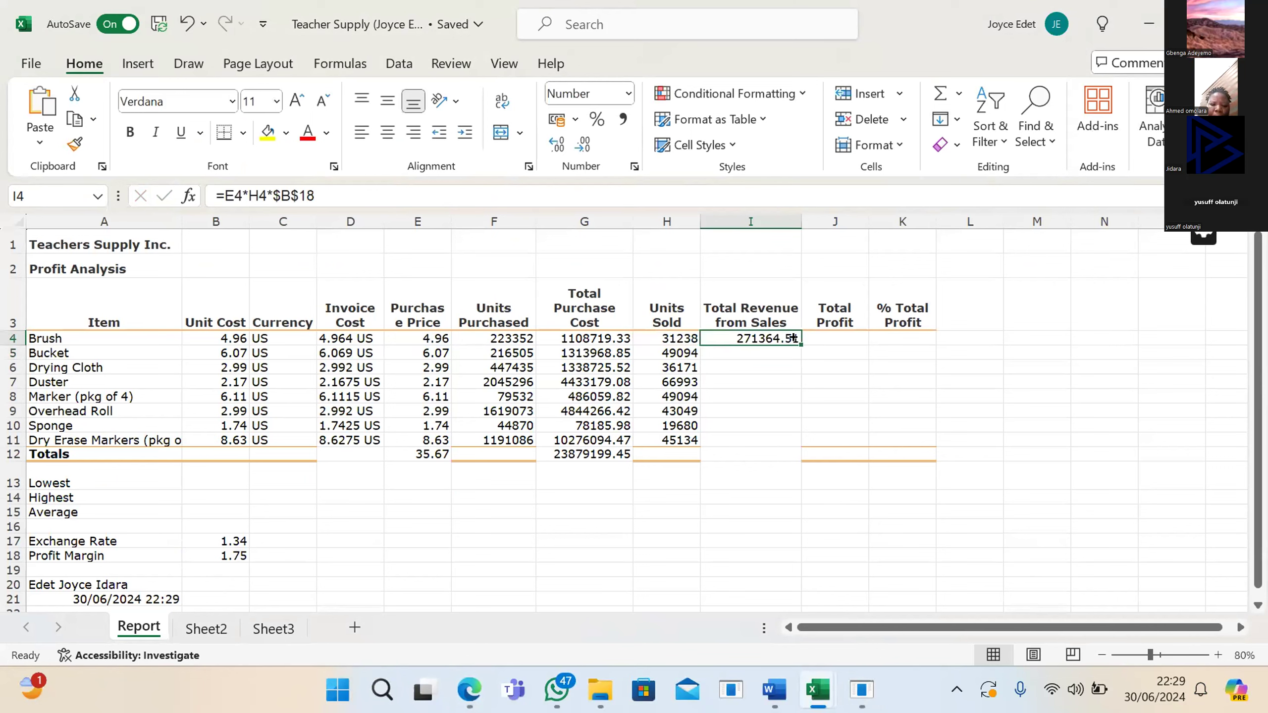
drag(798, 339, 788, 442)
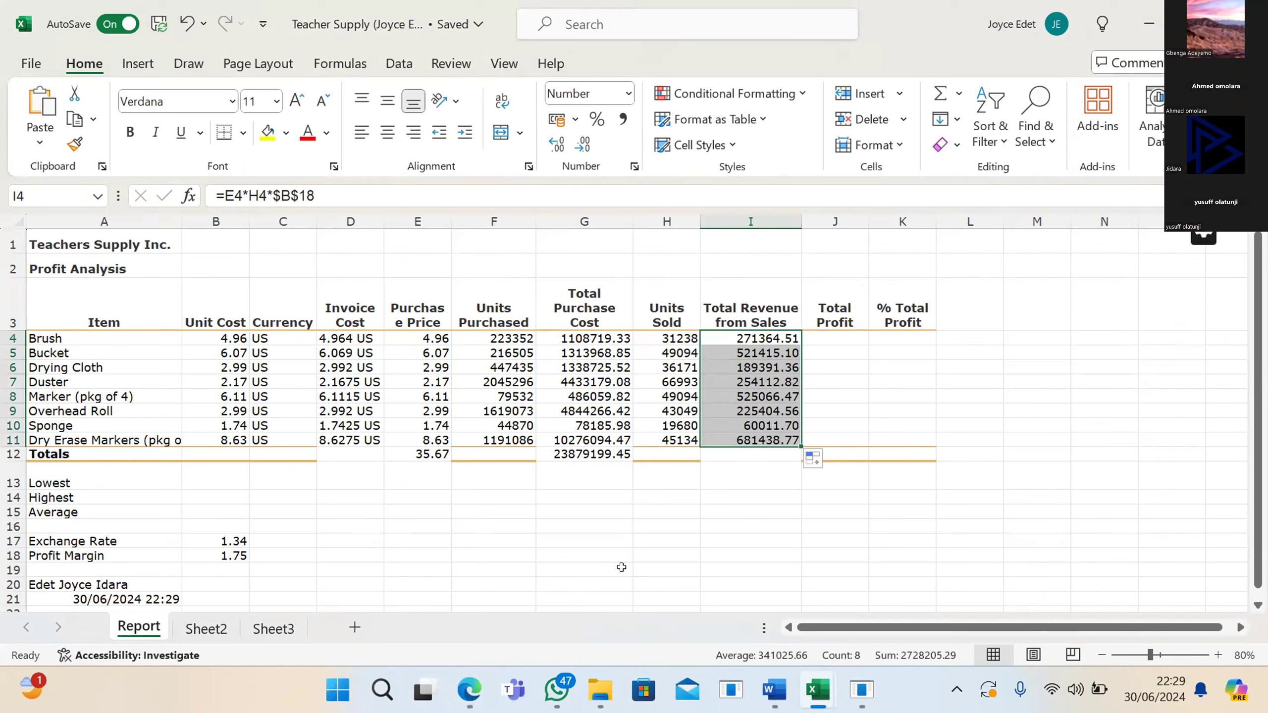
Step: Consult the Total Profit instruction in Edge and start the Brush row's formula in J4 of the Teacher Supply workbook with =G4-
click(469, 691)
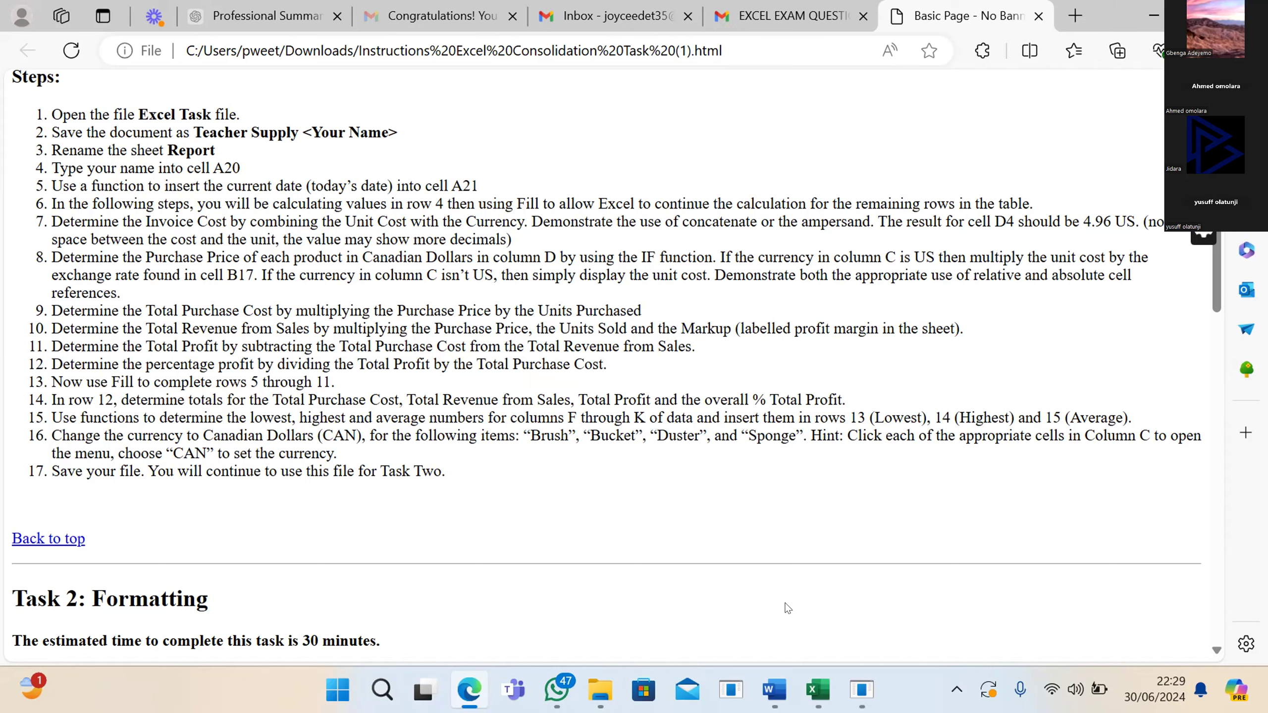
click(811, 689)
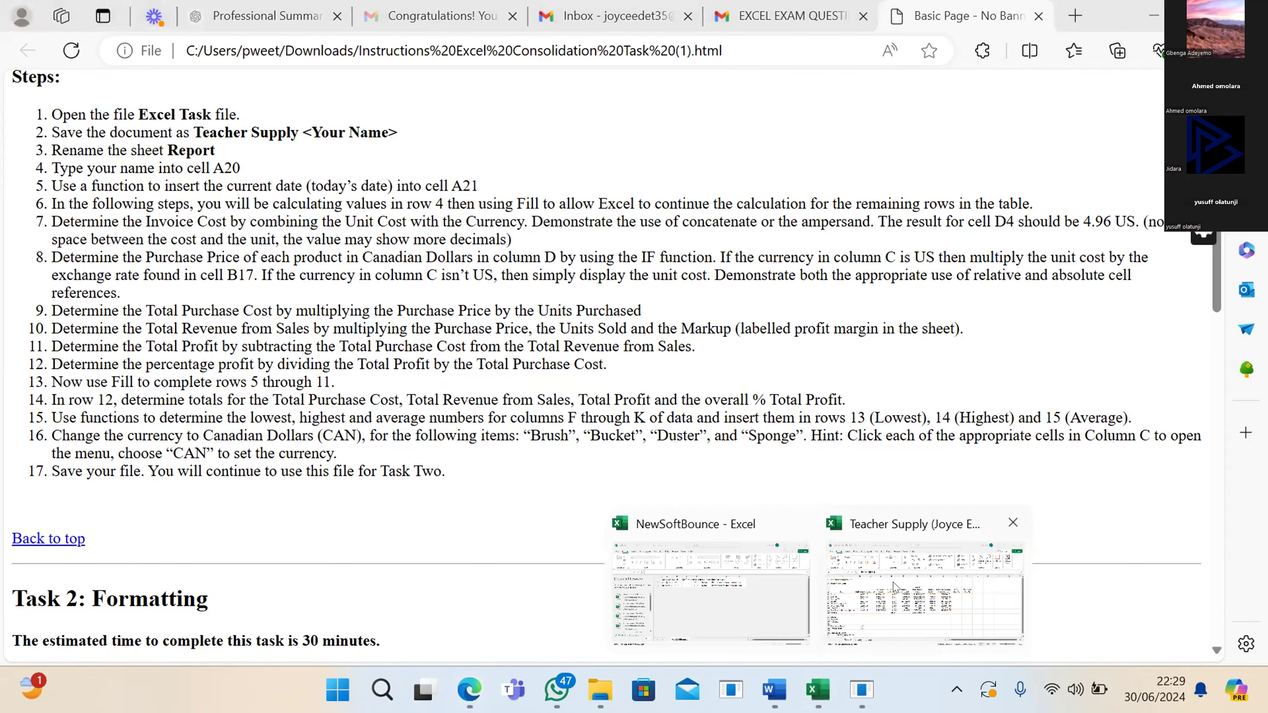
click(894, 585)
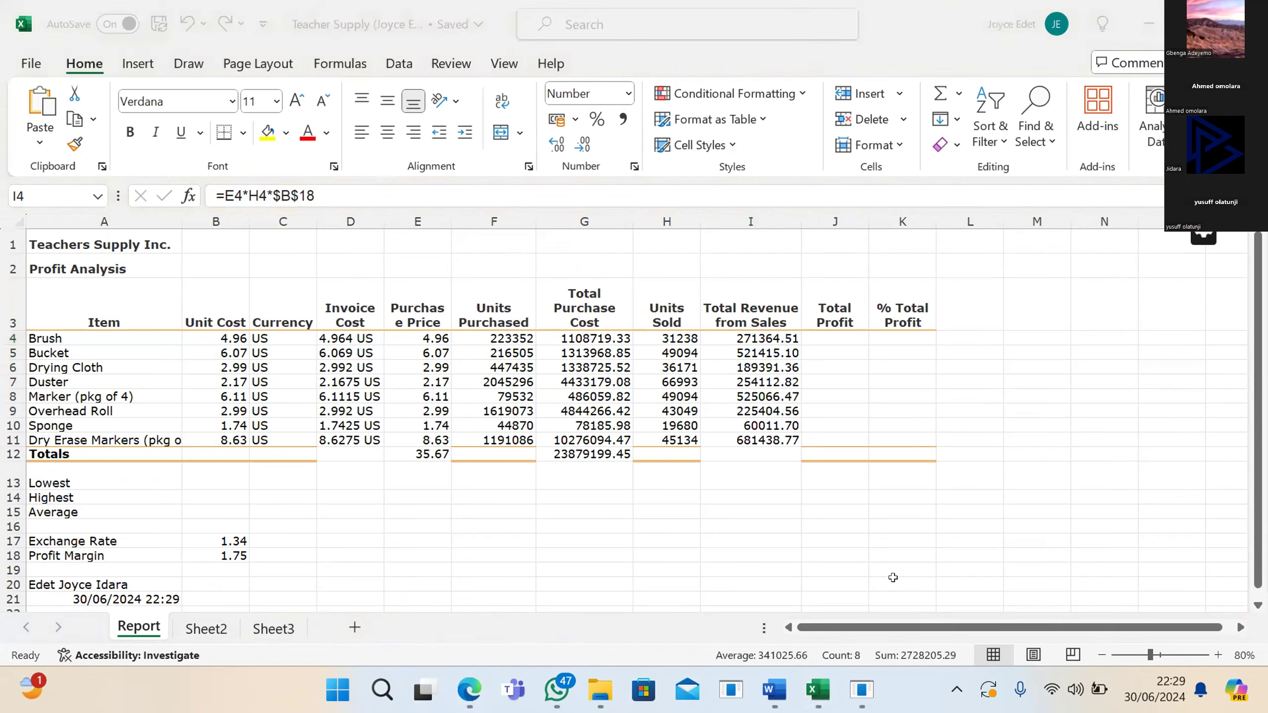
click(830, 333)
text(=)
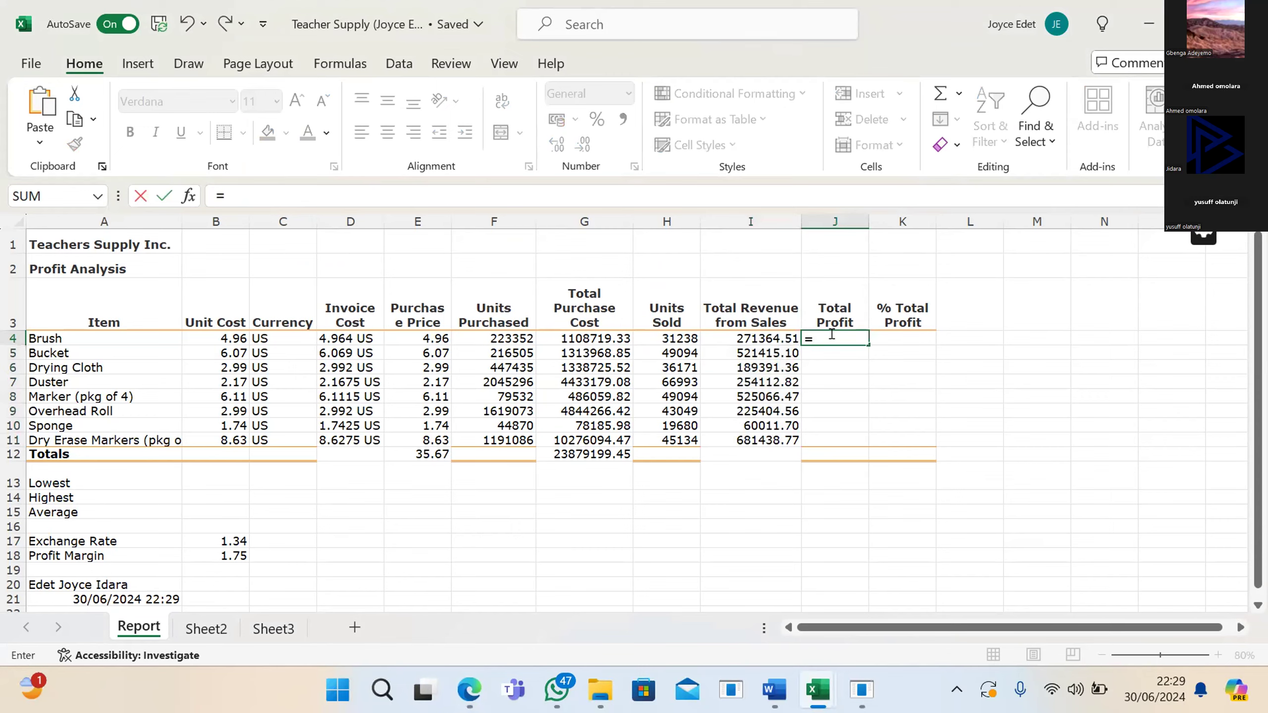
click(469, 690)
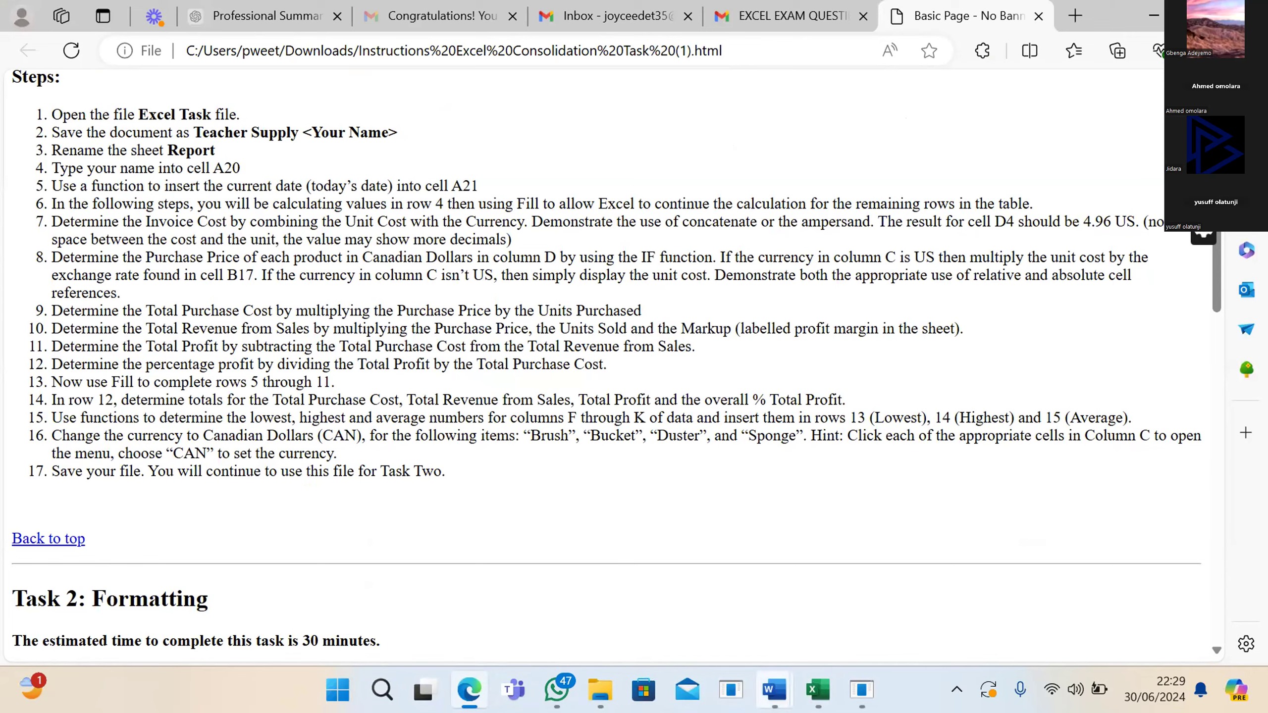
mouse_move(819, 690)
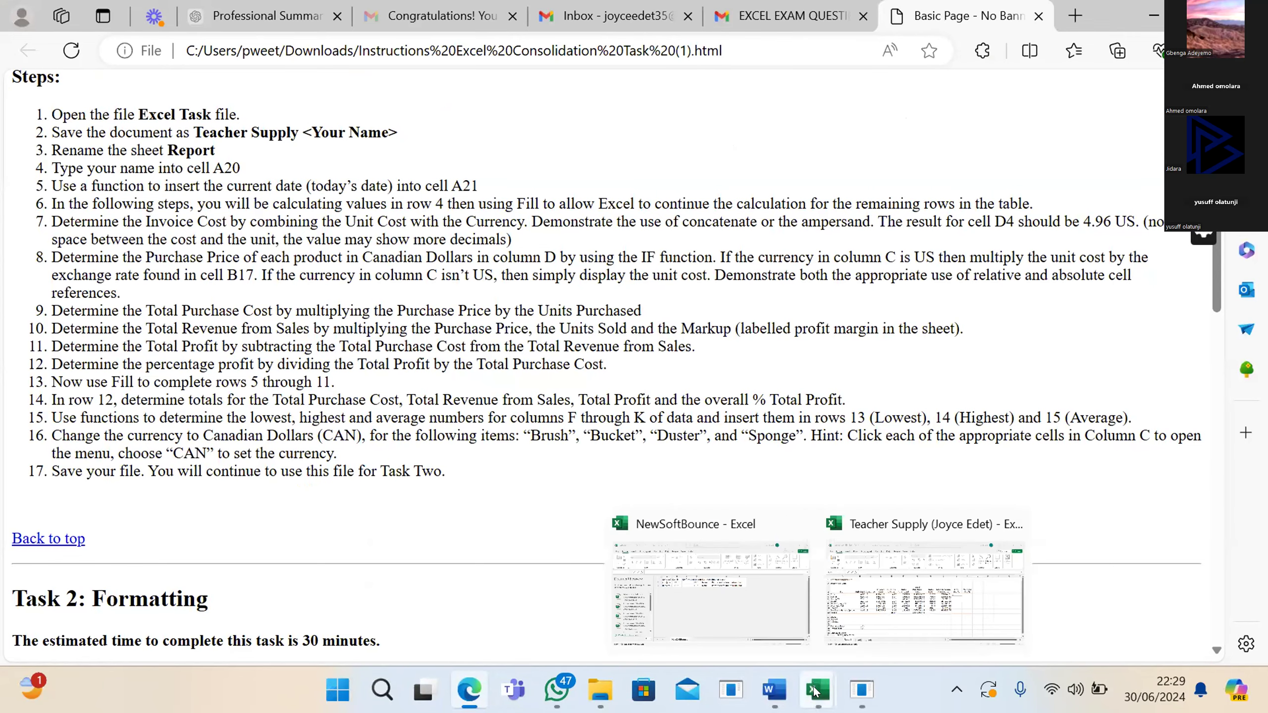
click(863, 620)
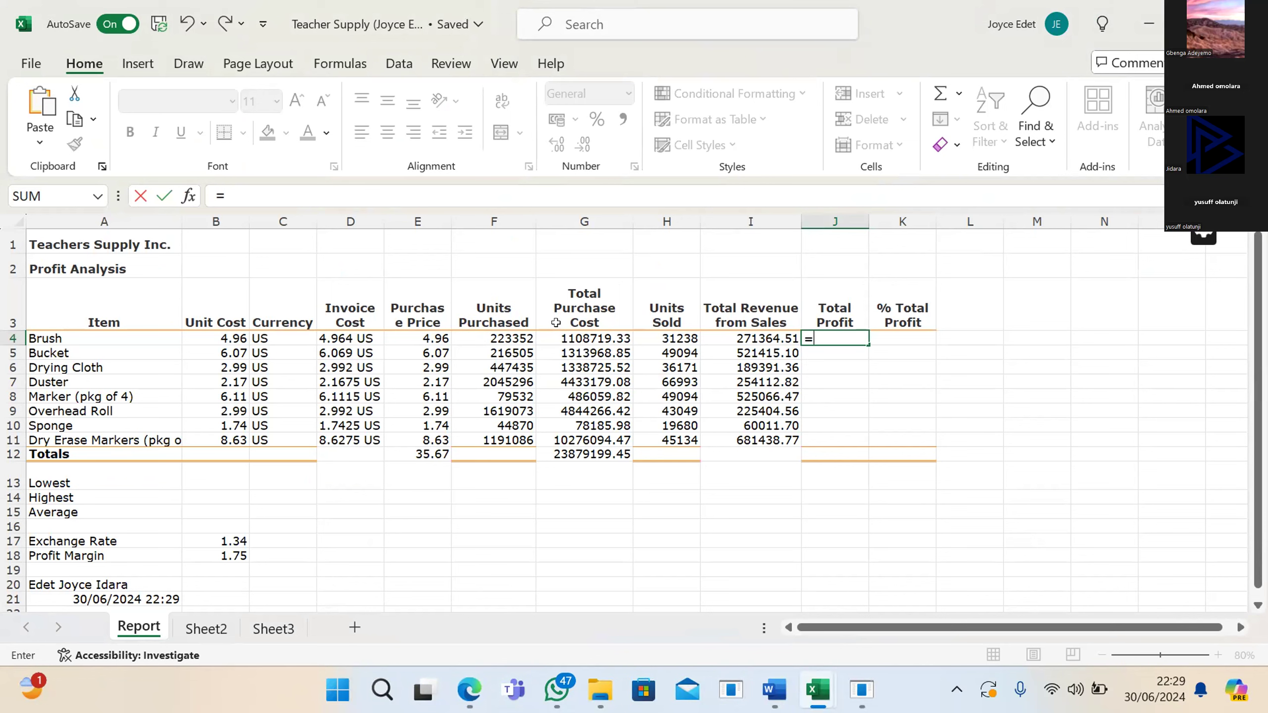
click(568, 336)
text(-)
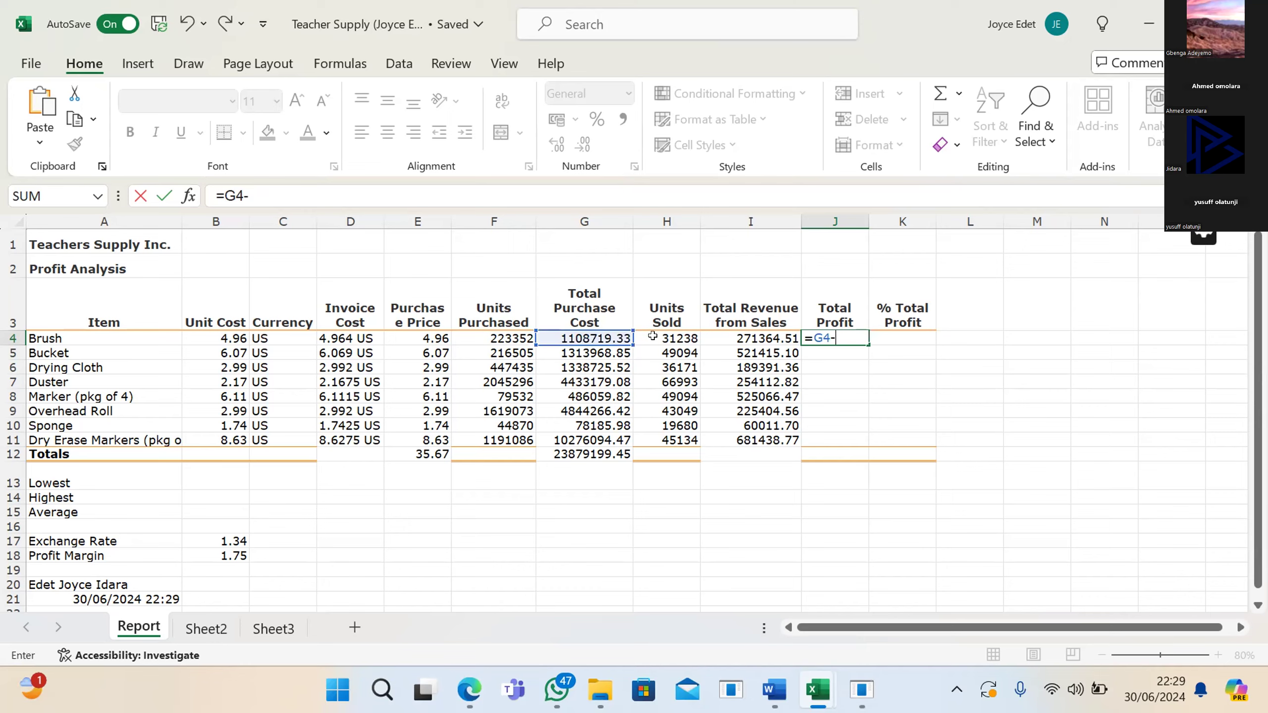
Step: Complete the Brush row's Total Profit formula in J4 as =G4-I4 and fill it down the column
click(461, 683)
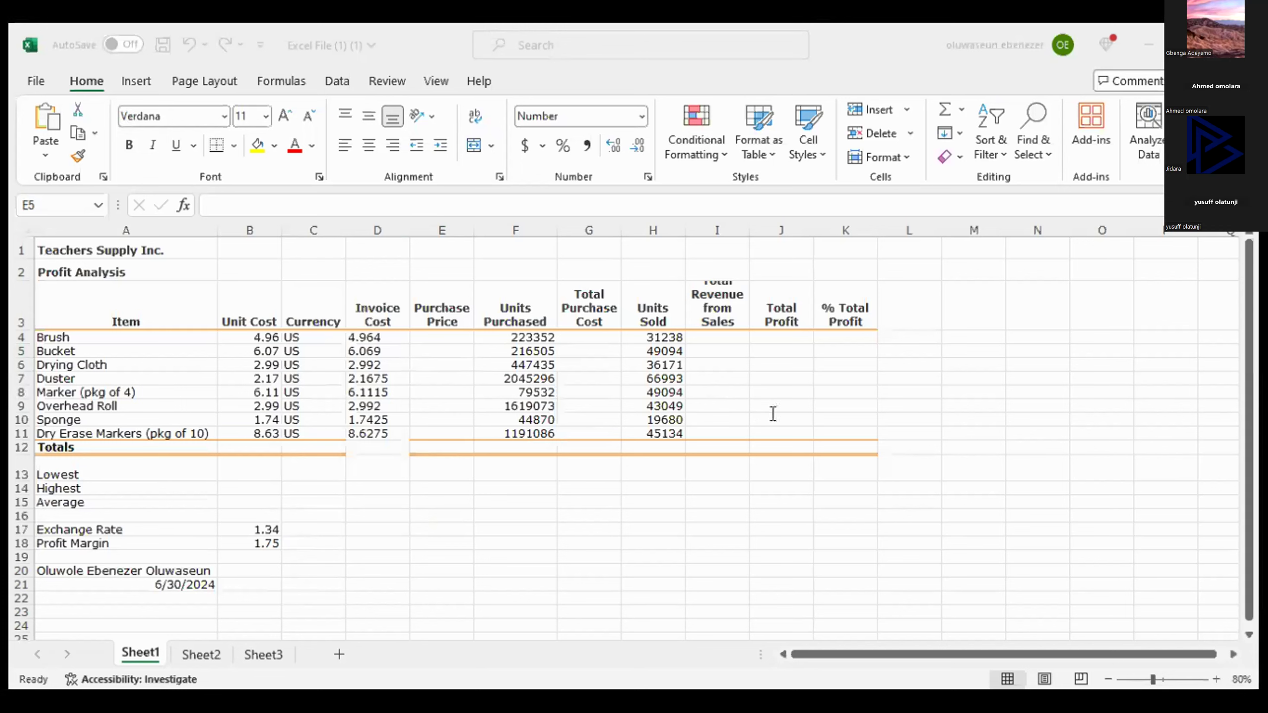
key(alt+Tab)
key(alt+Tab)
key(alt+Tab)
click(850, 338)
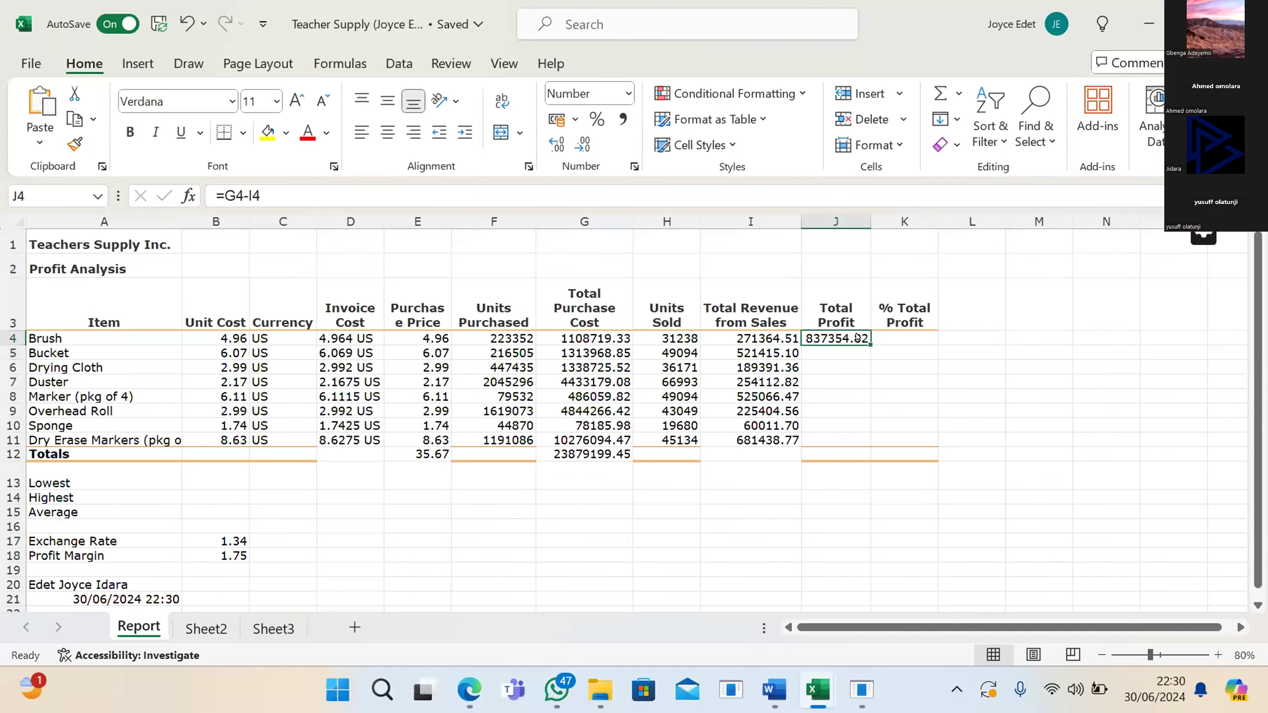
drag(870, 345, 853, 411)
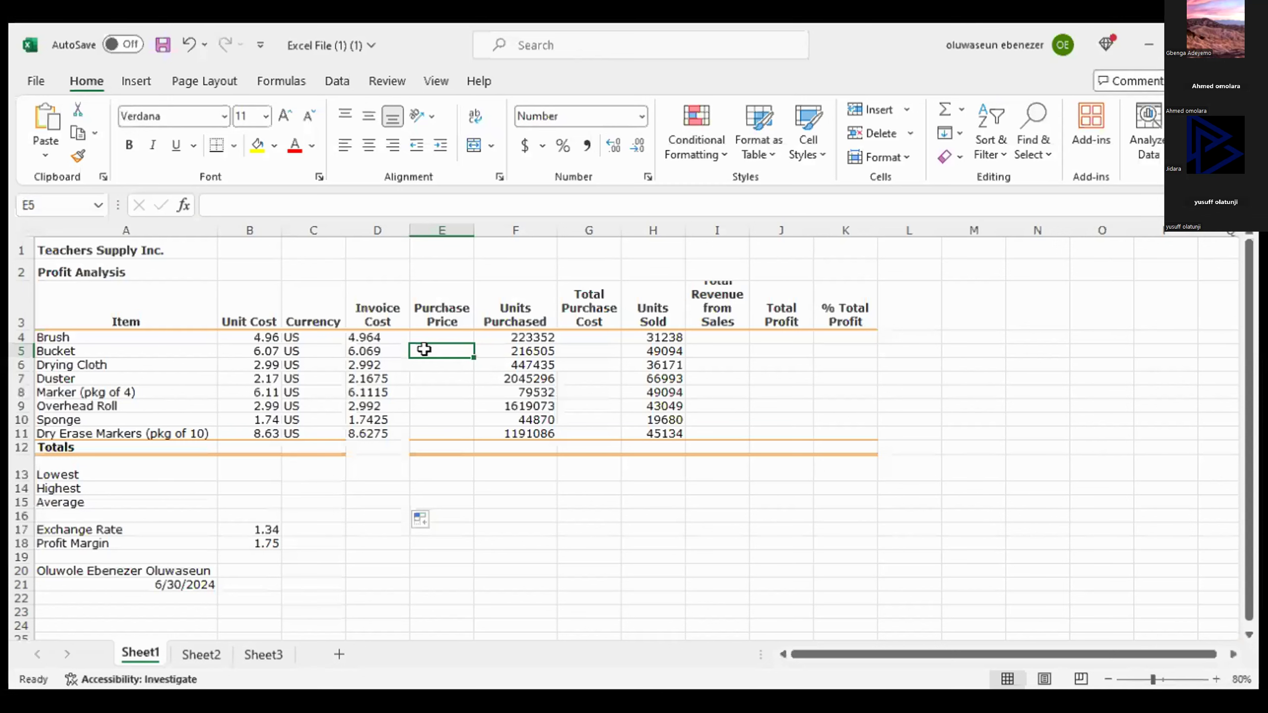
Step: Check the percentage profit instruction in Edge against the Report sheet of the Teacher Supply workbook in Excel
key(alt+Tab)
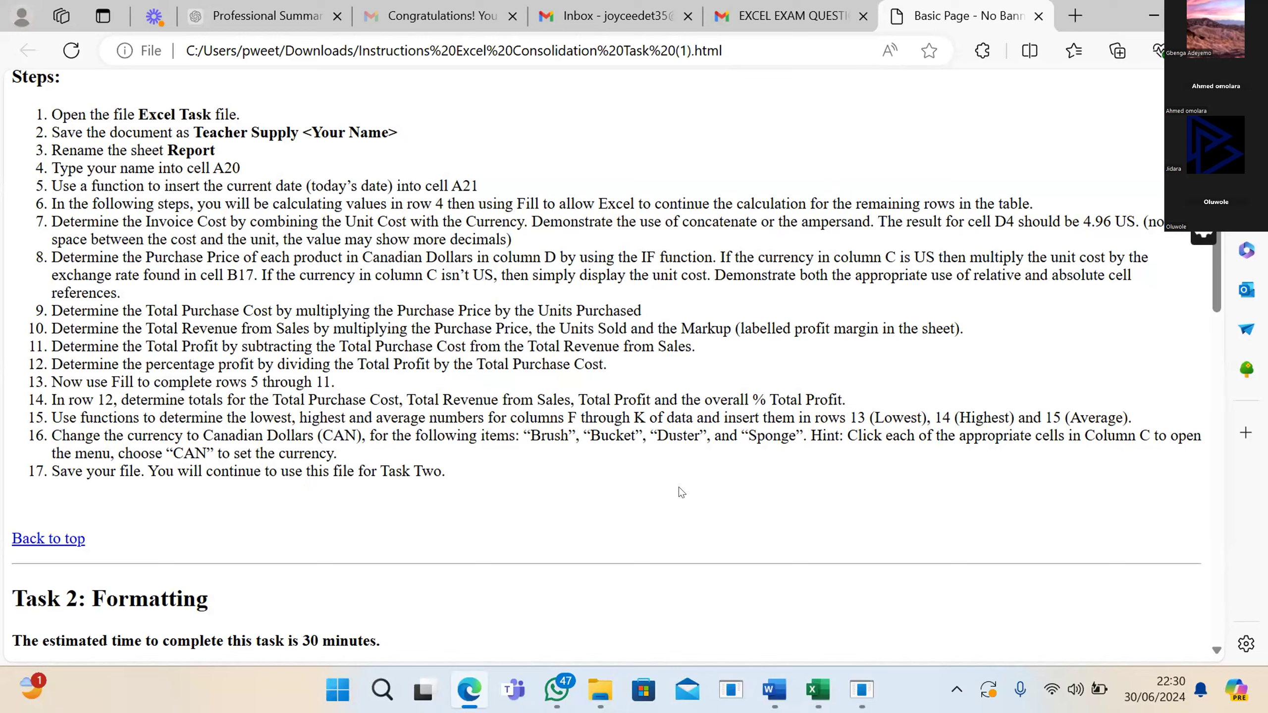
mouse_move(818, 690)
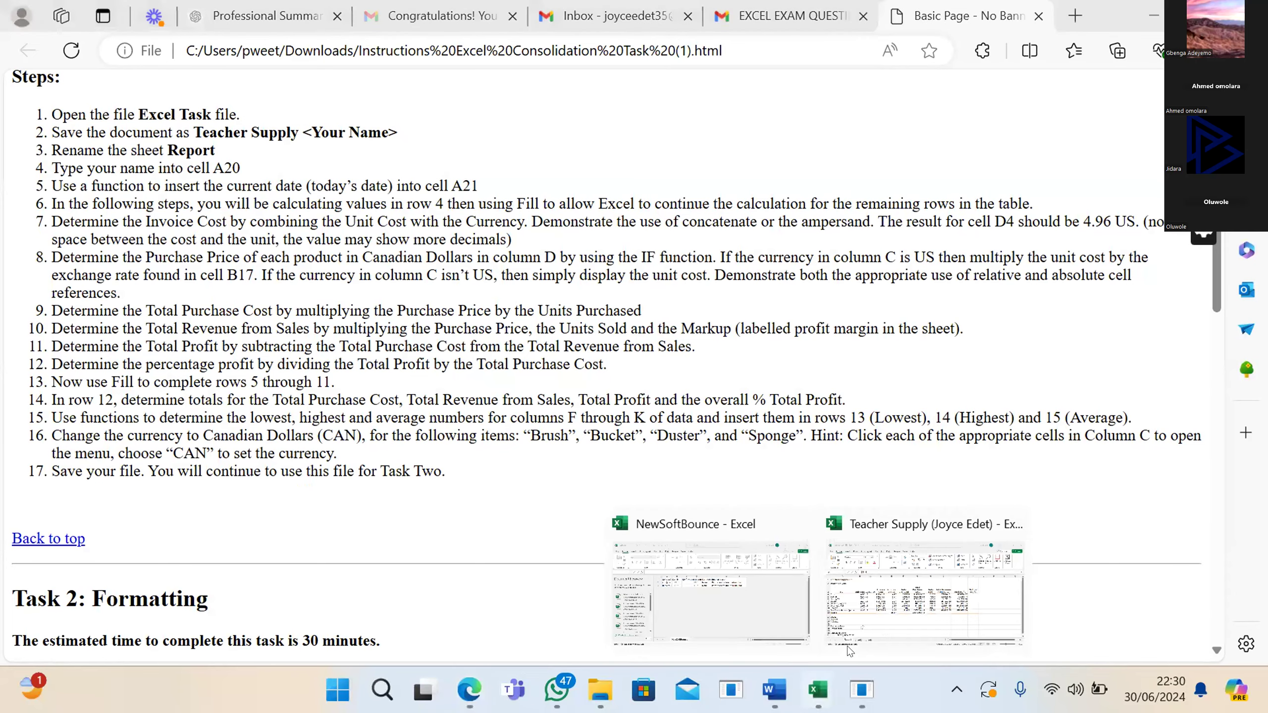
click(883, 623)
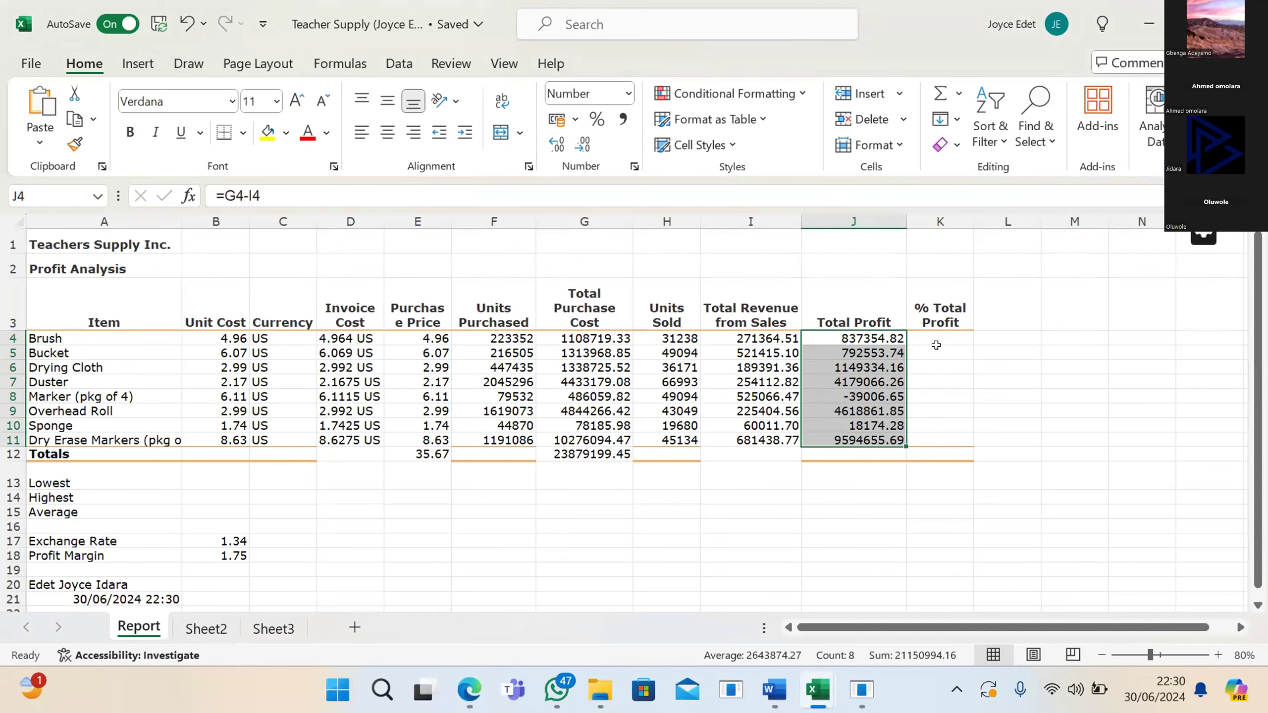
mouse_move(599, 689)
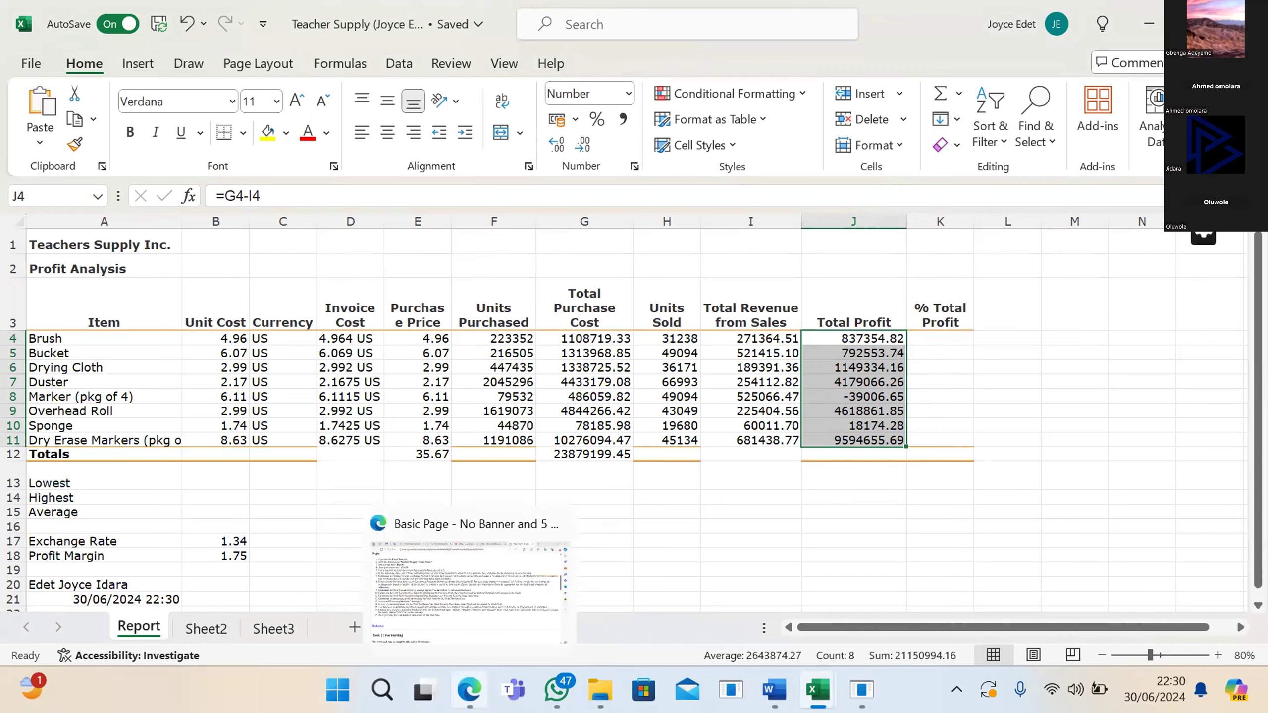
click(469, 689)
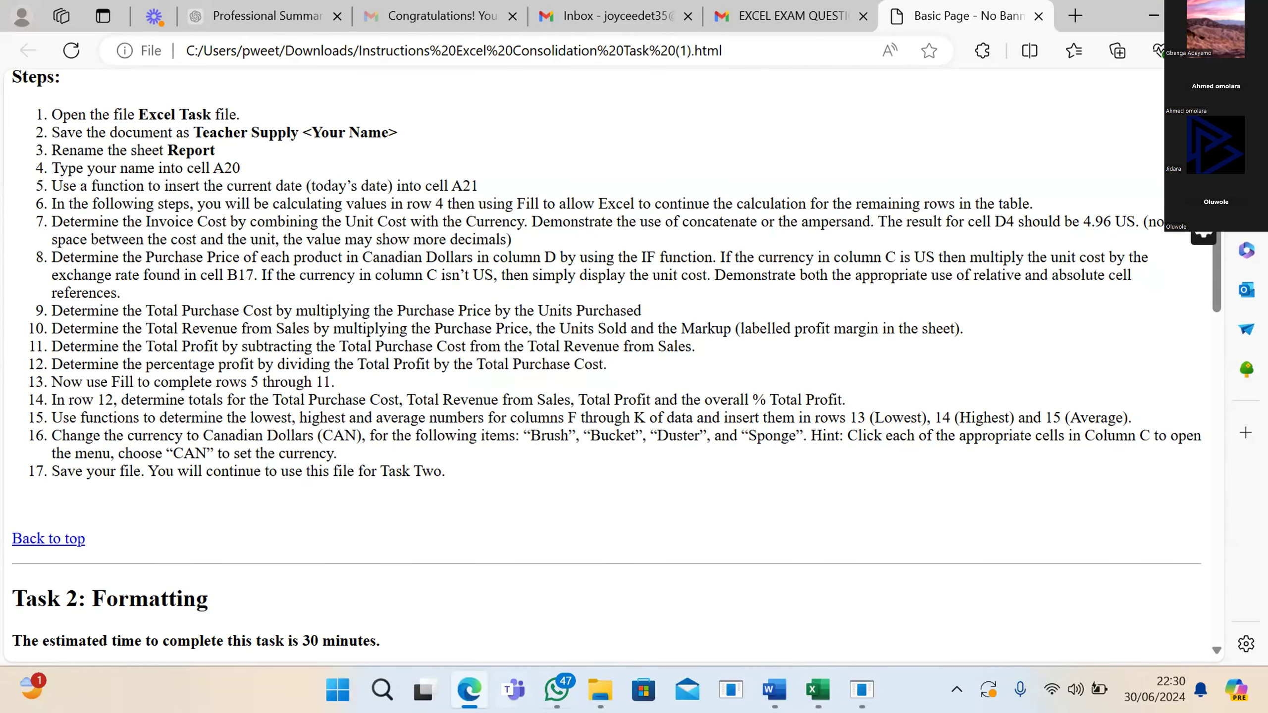
mouse_move(818, 689)
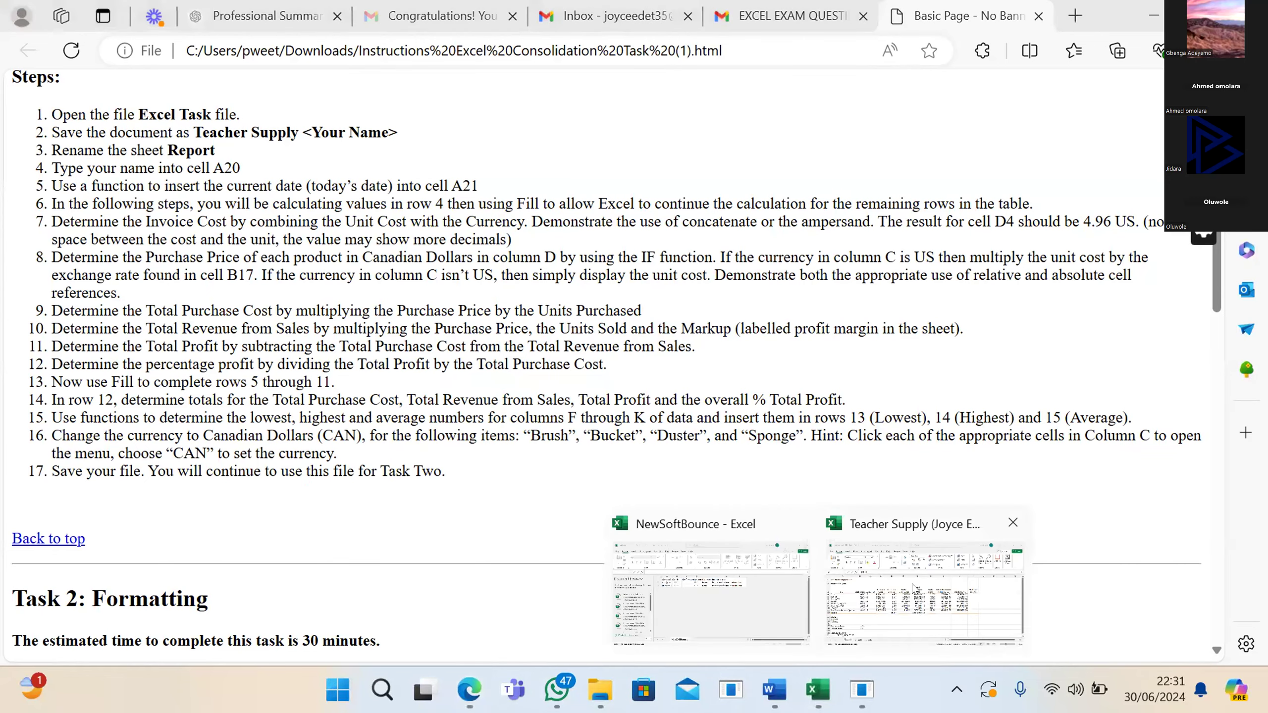
click(915, 586)
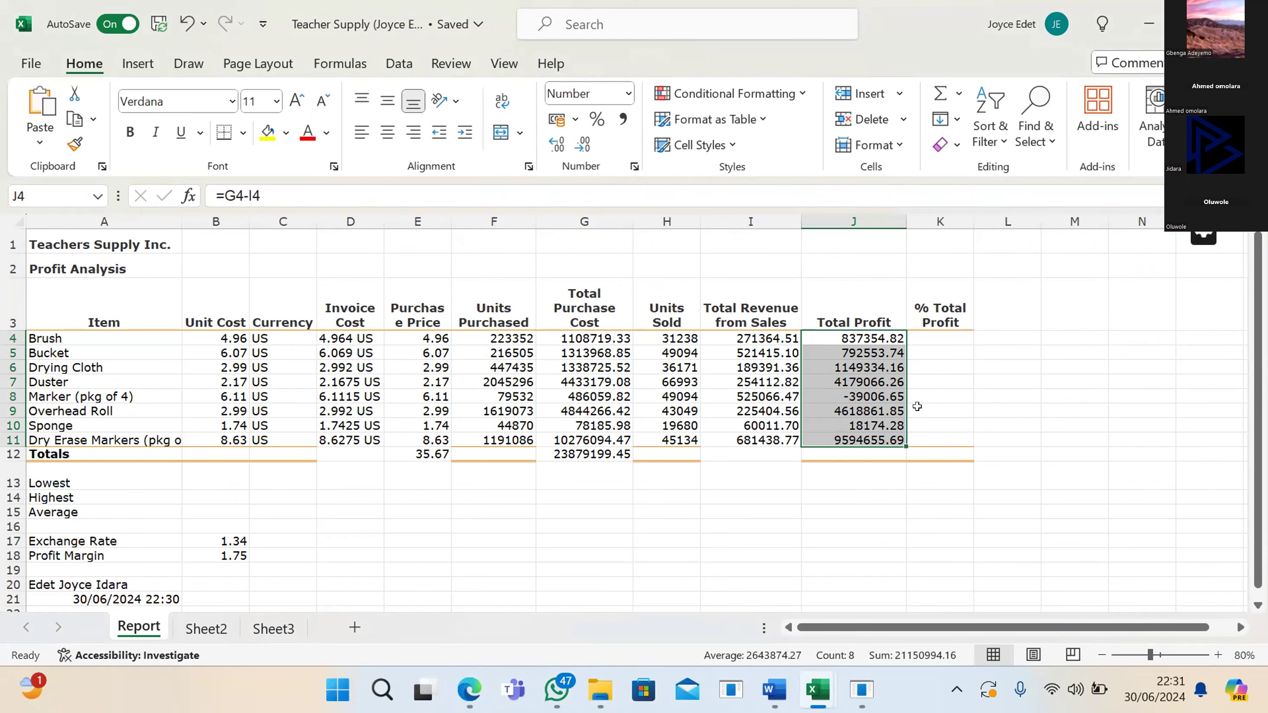
Step: Start the Brush row's % Total Profit formula in K4 with = and recheck the percentage profit instruction in Edge
scroll(596, 483, down, 2)
click(938, 336)
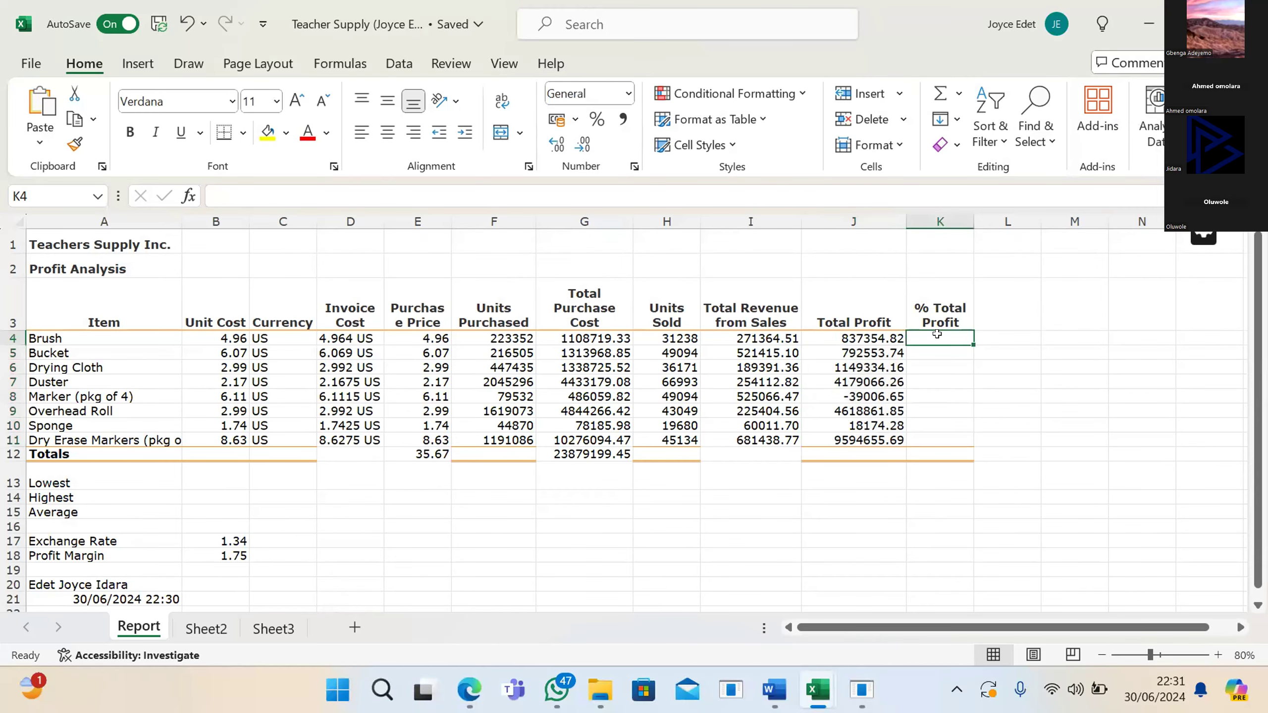
text(=)
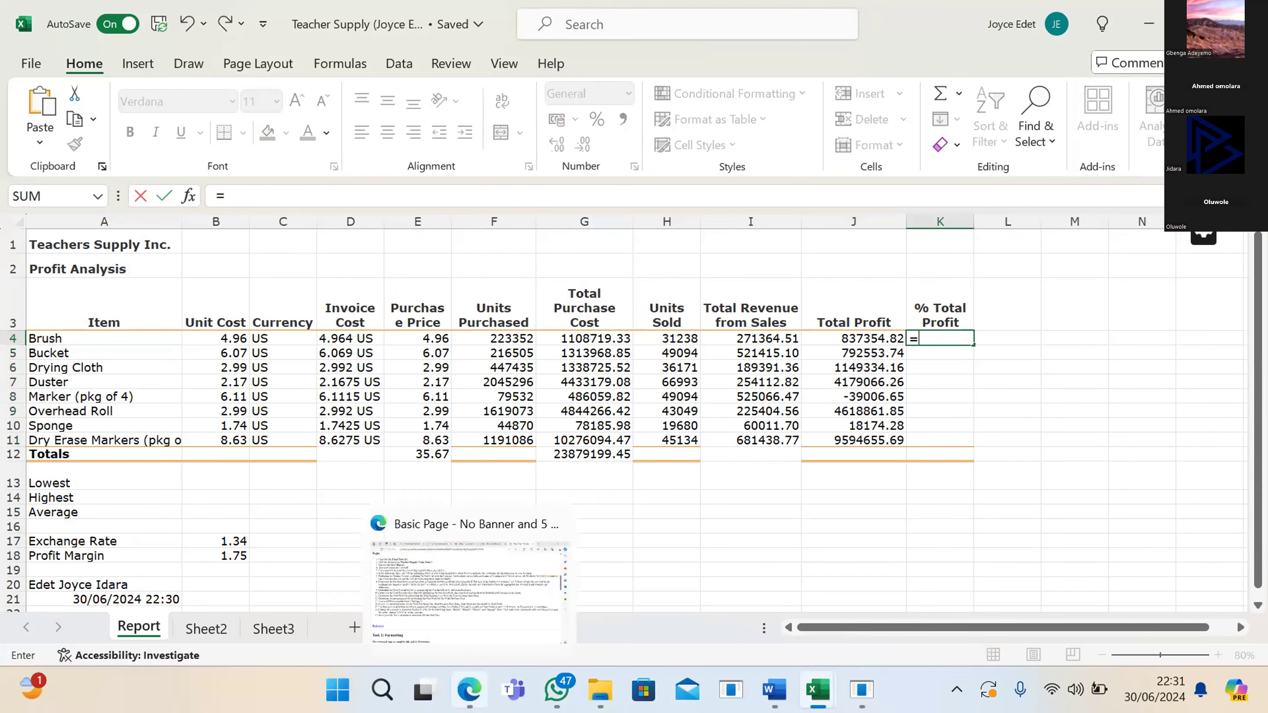
key(alt+Tab)
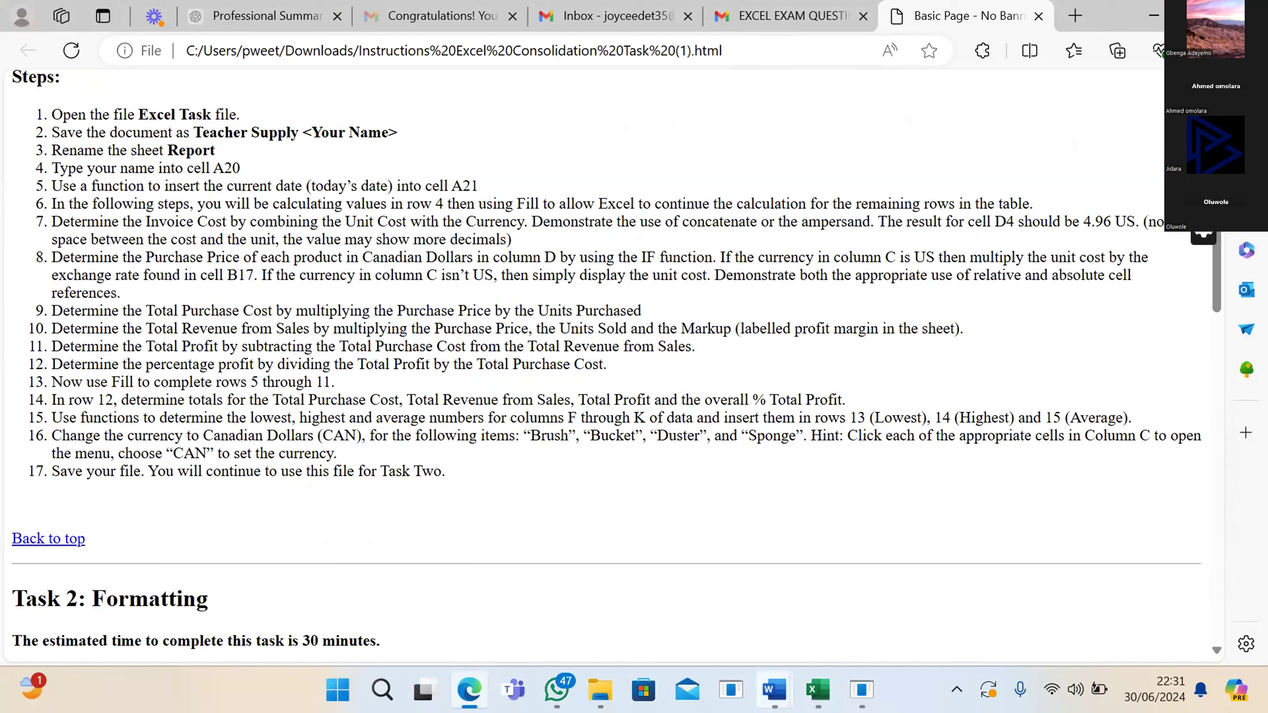
mouse_move(818, 689)
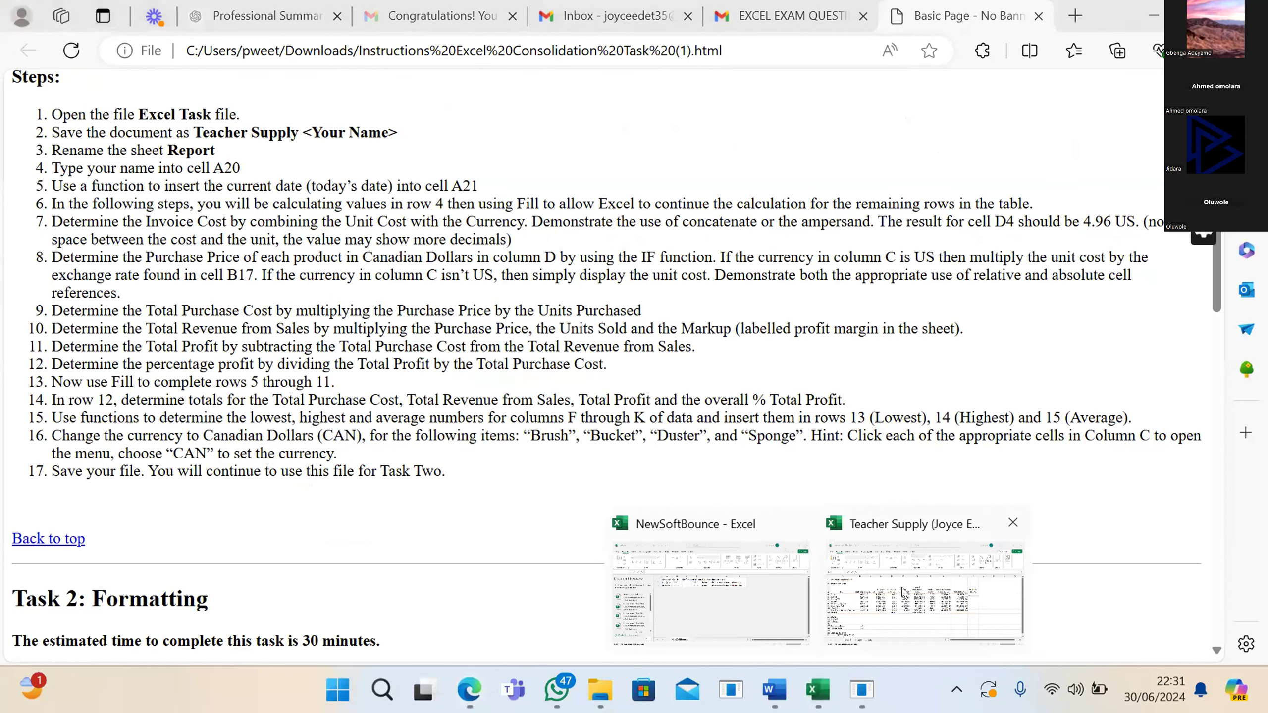
click(905, 593)
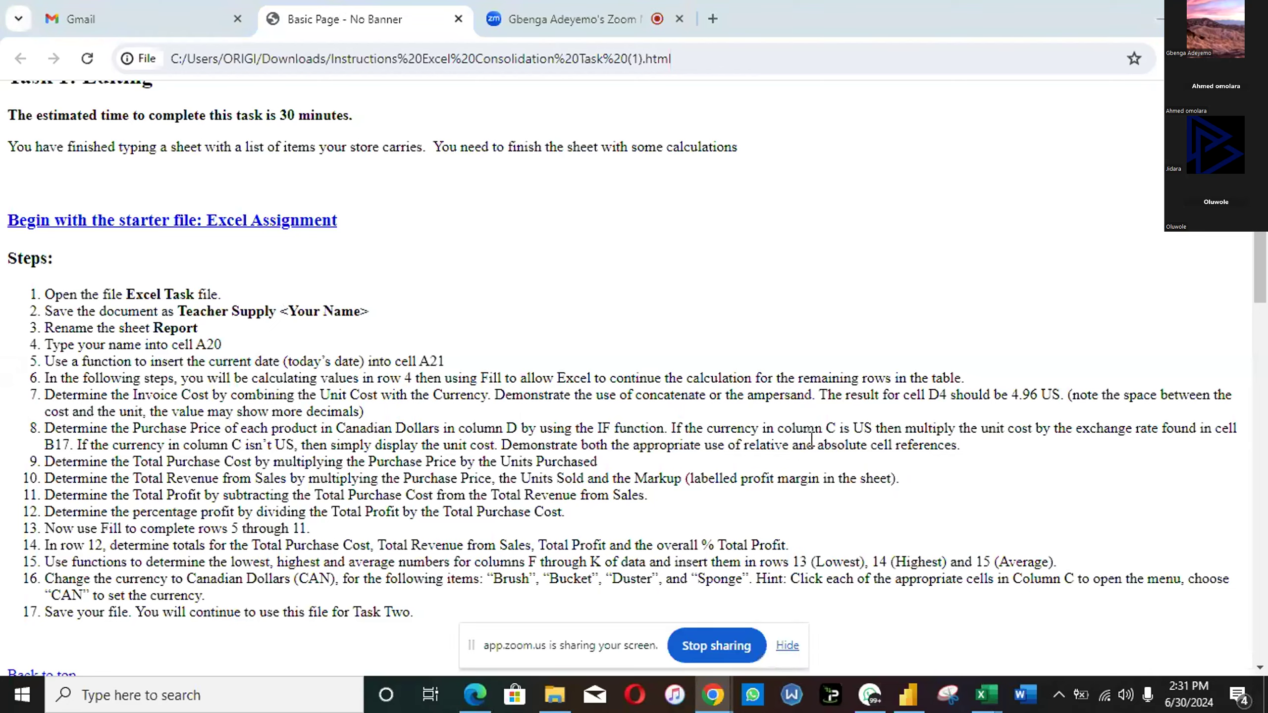
Step: Inspect the Brush row's Invoice Cost formula in D4 of Excel File (1) (1) and consult the Purchase Price instruction in Chrome
key(alt+Tab)
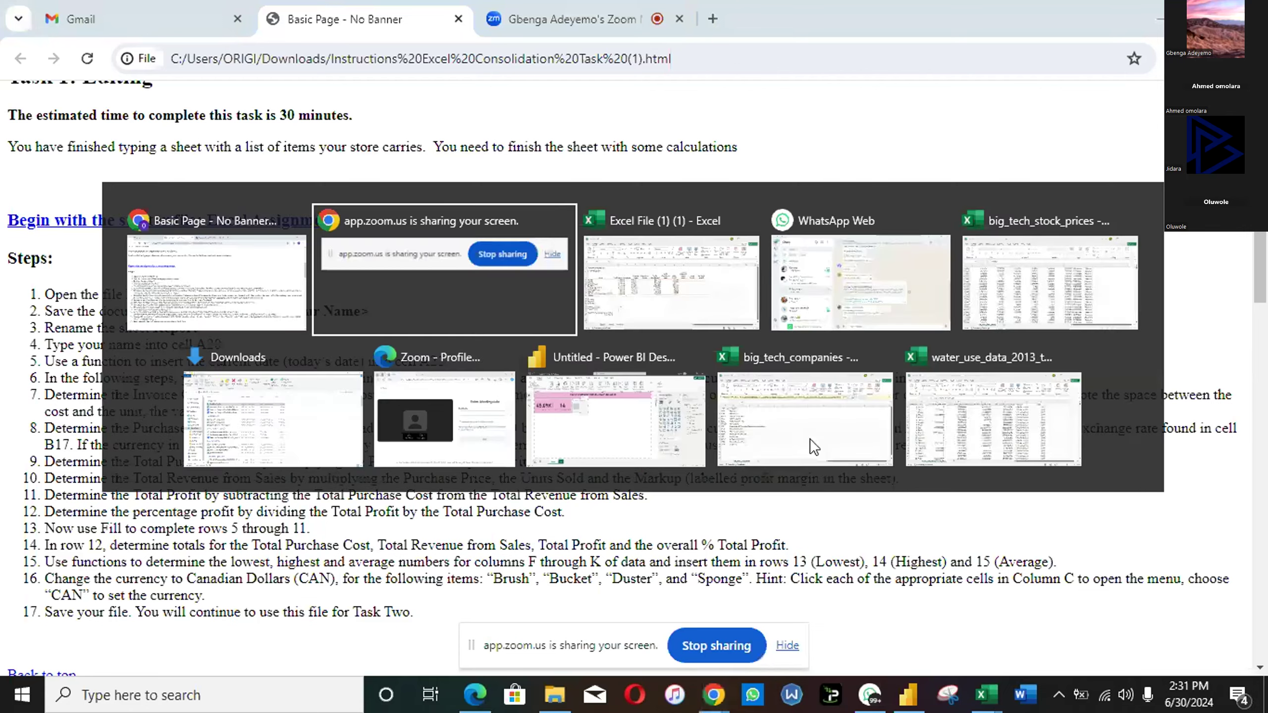
key(alt+Tab)
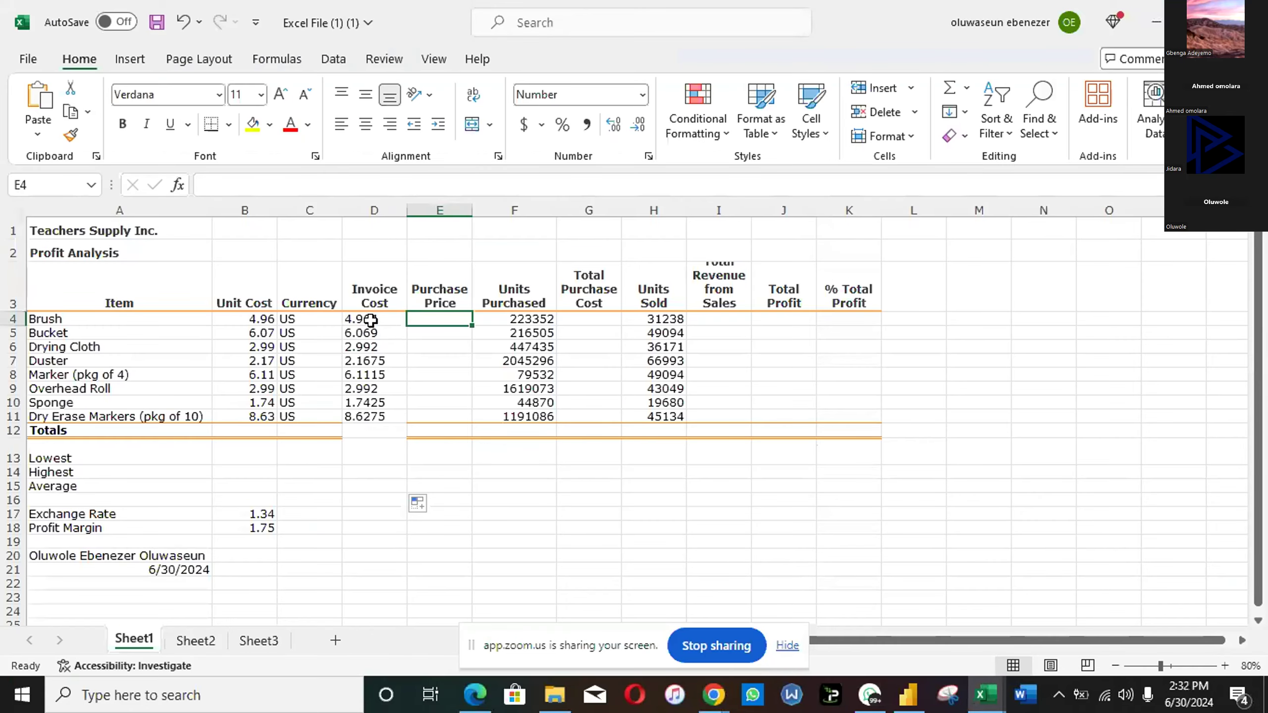
click(371, 319)
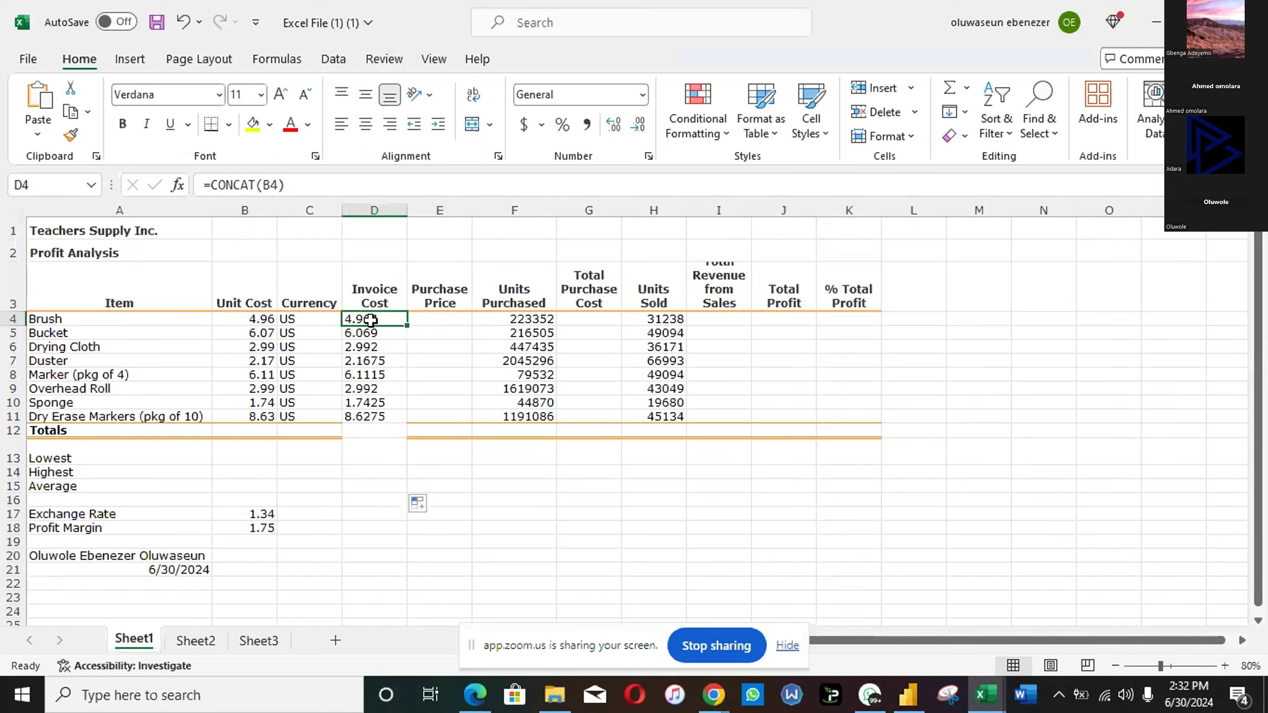
key(alt+Tab)
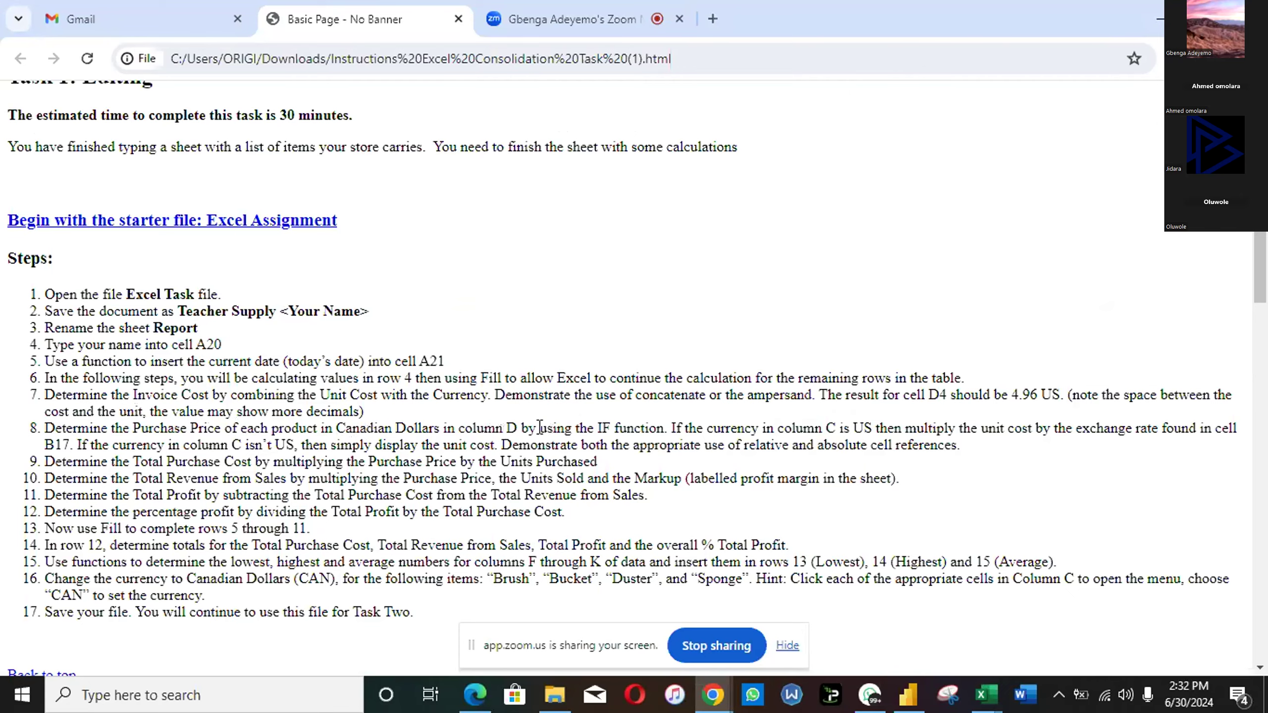
key(alt+Tab)
click(433, 319)
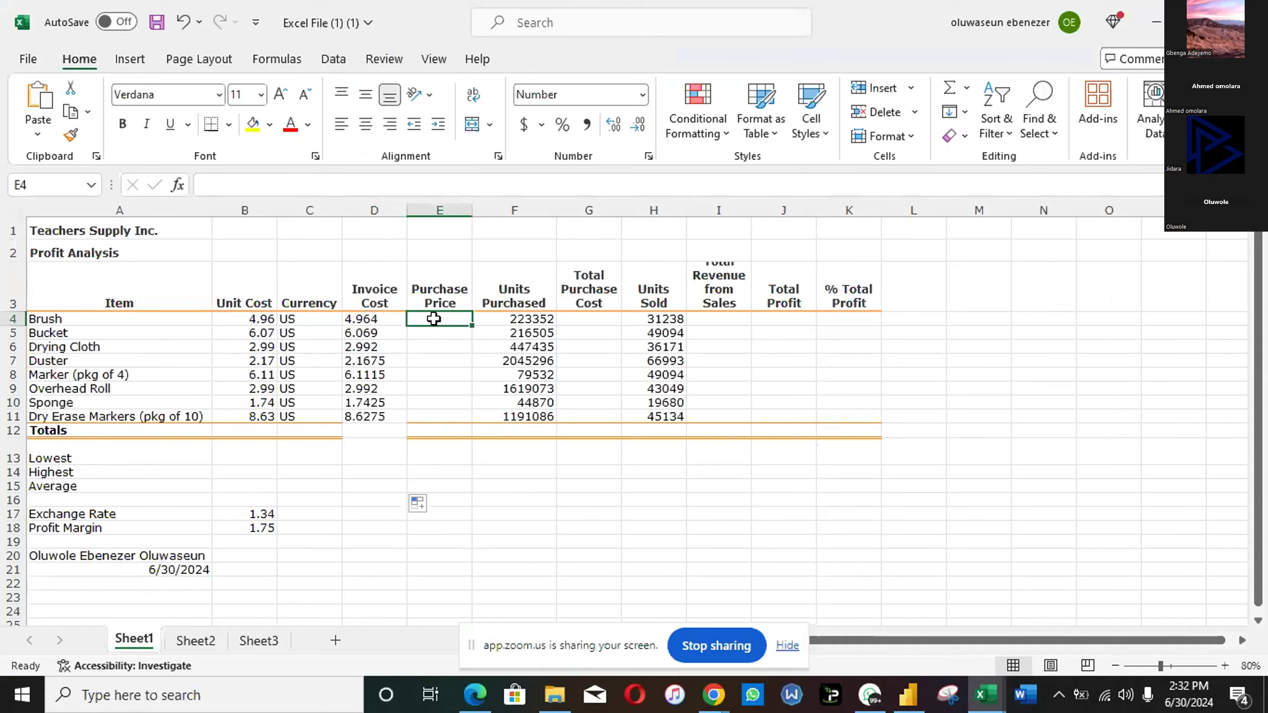
key(alt+Tab)
key(alt+Tab)
text(=i)
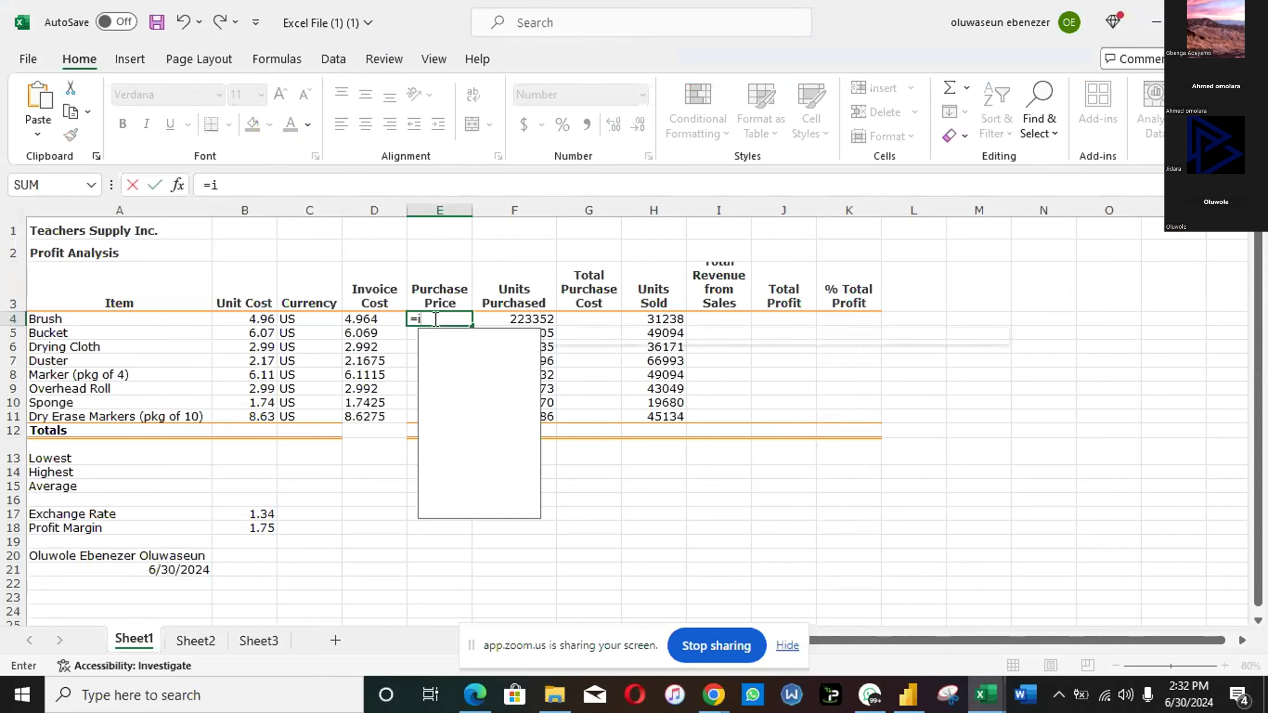
text(f)
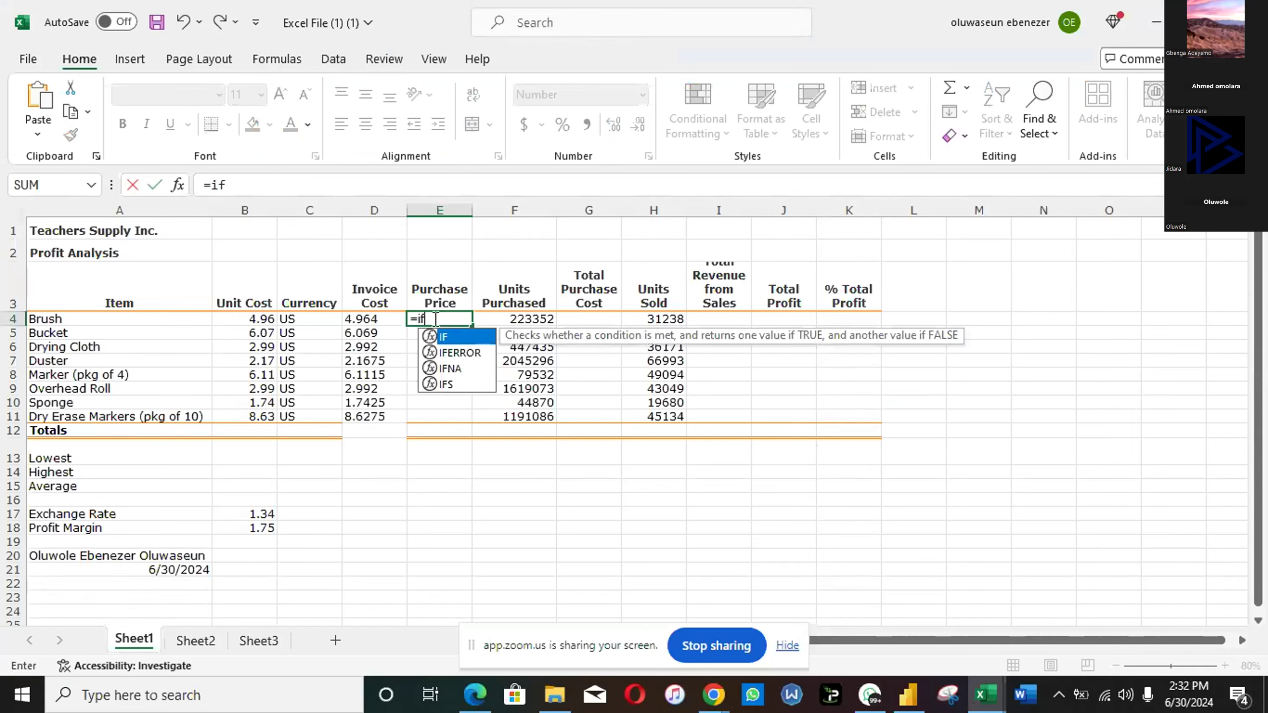
double_click(454, 340)
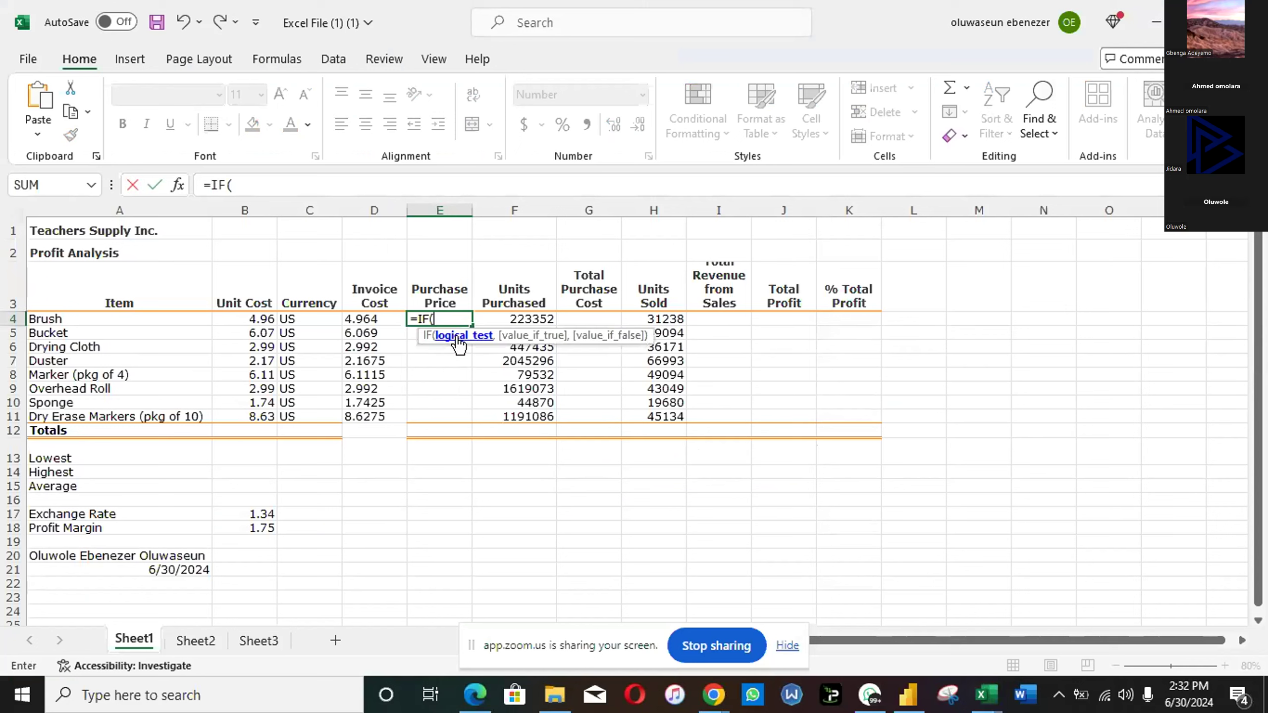
click(362, 320)
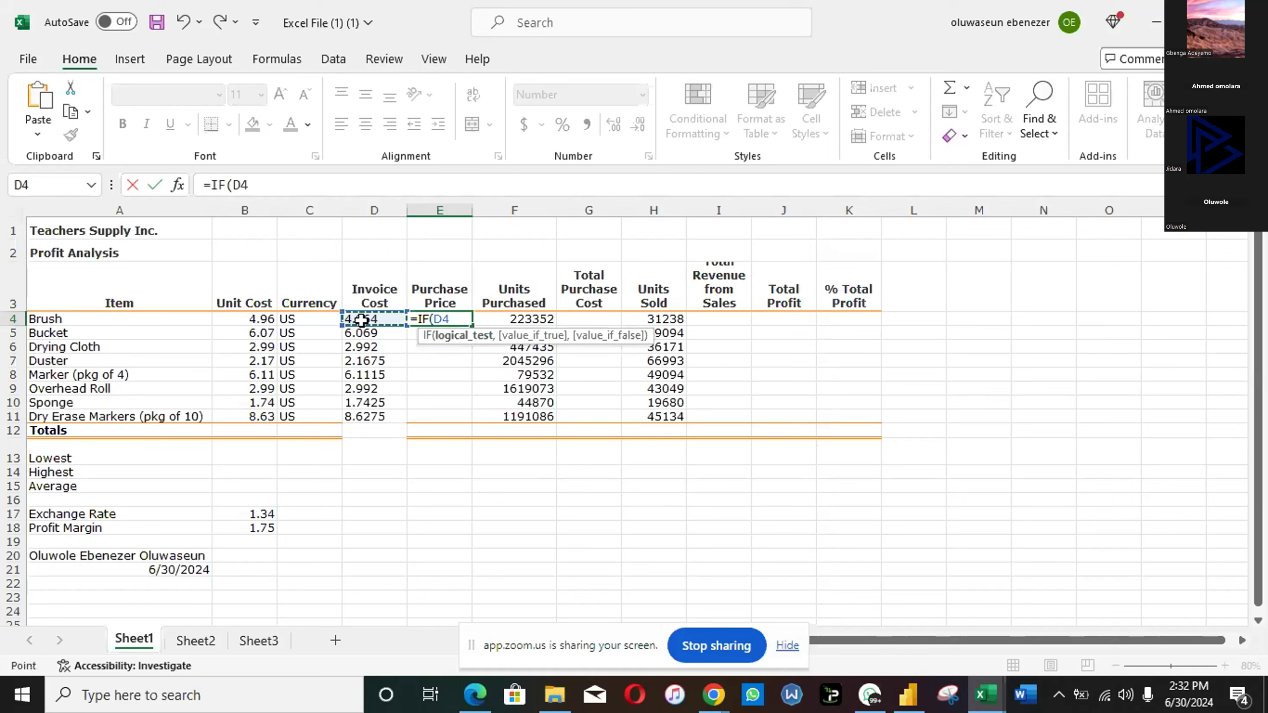
text(,)
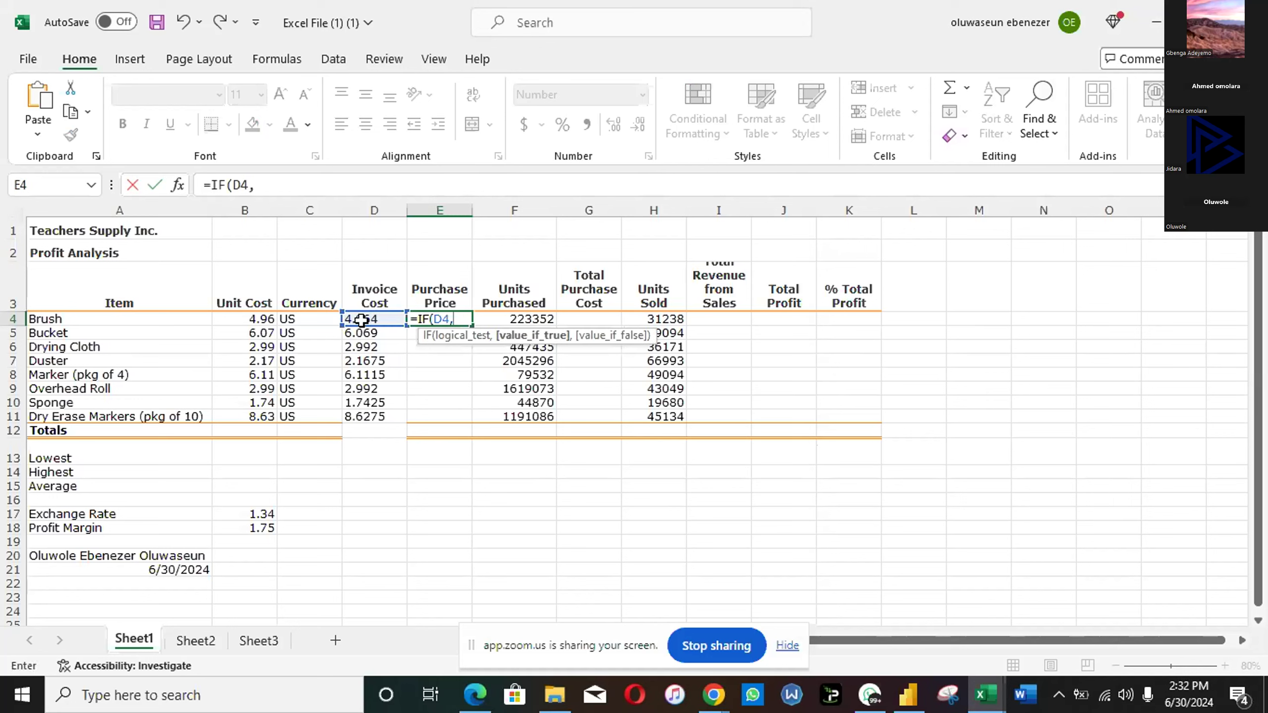
key(BackSpace)
key(BackSpace)
key(BackSpace)
key(BackSpace)
key(BackSpace)
key(BackSpace)
key(BackSpace)
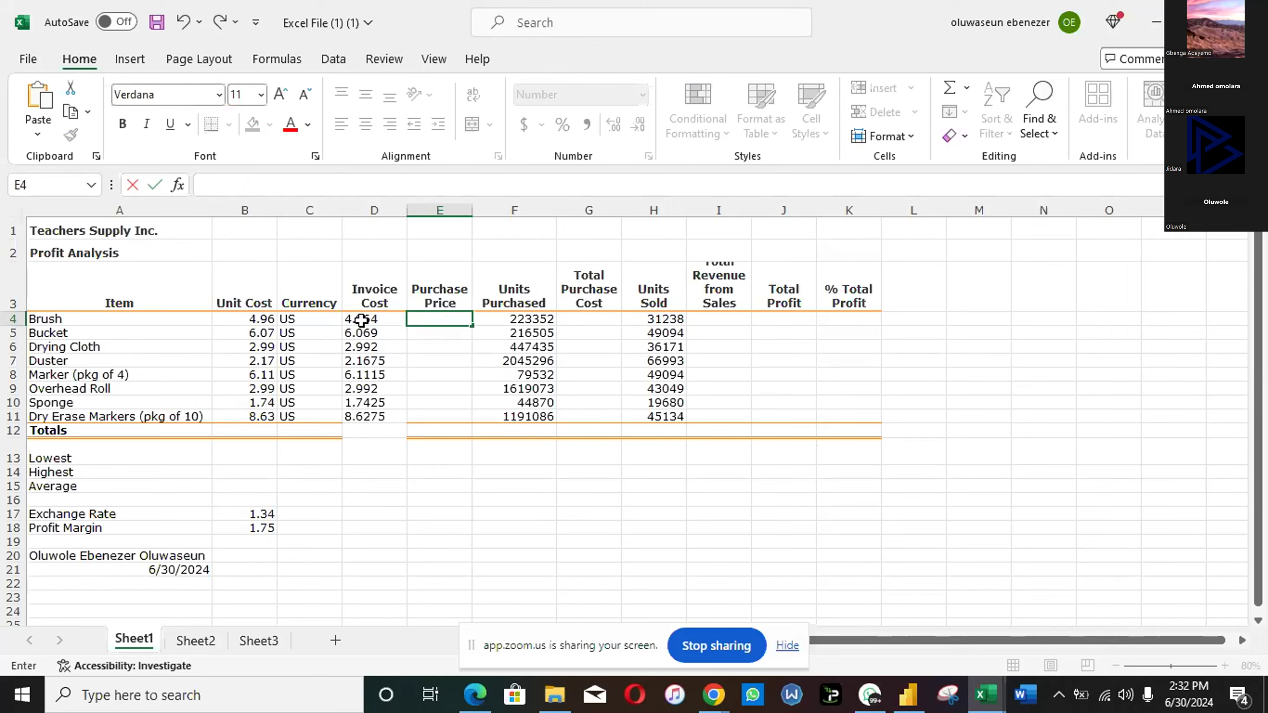
Step: Review the Purchase Price and Total Purchase Cost instructions in Chrome against the Sheet1 columns in Excel
key(alt+Tab)
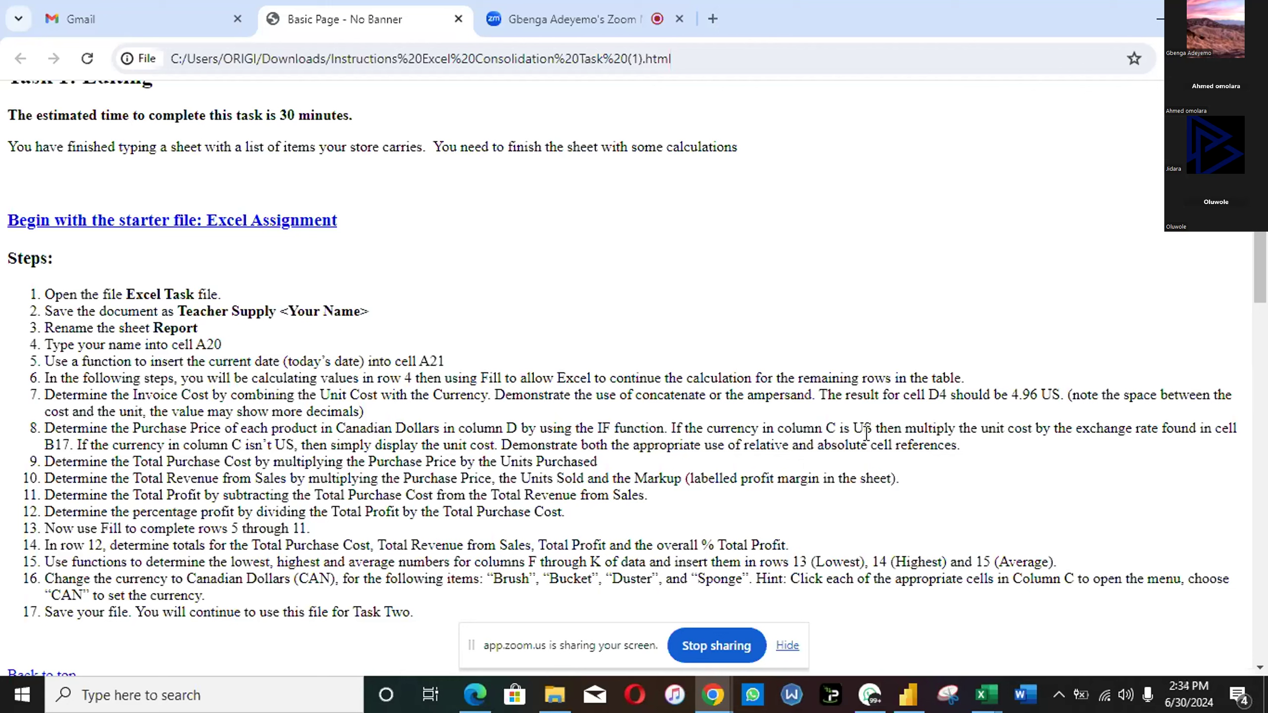
key(alt+Tab)
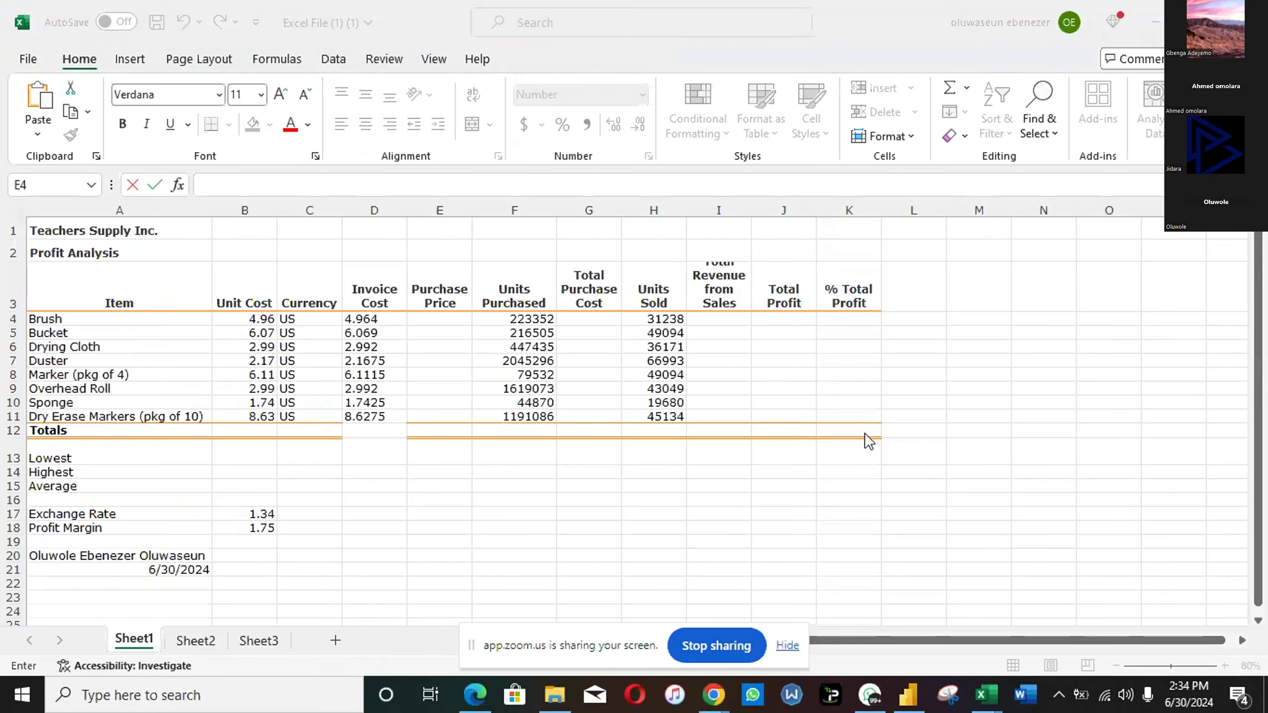
key(alt+Tab)
key(alt+Tab)
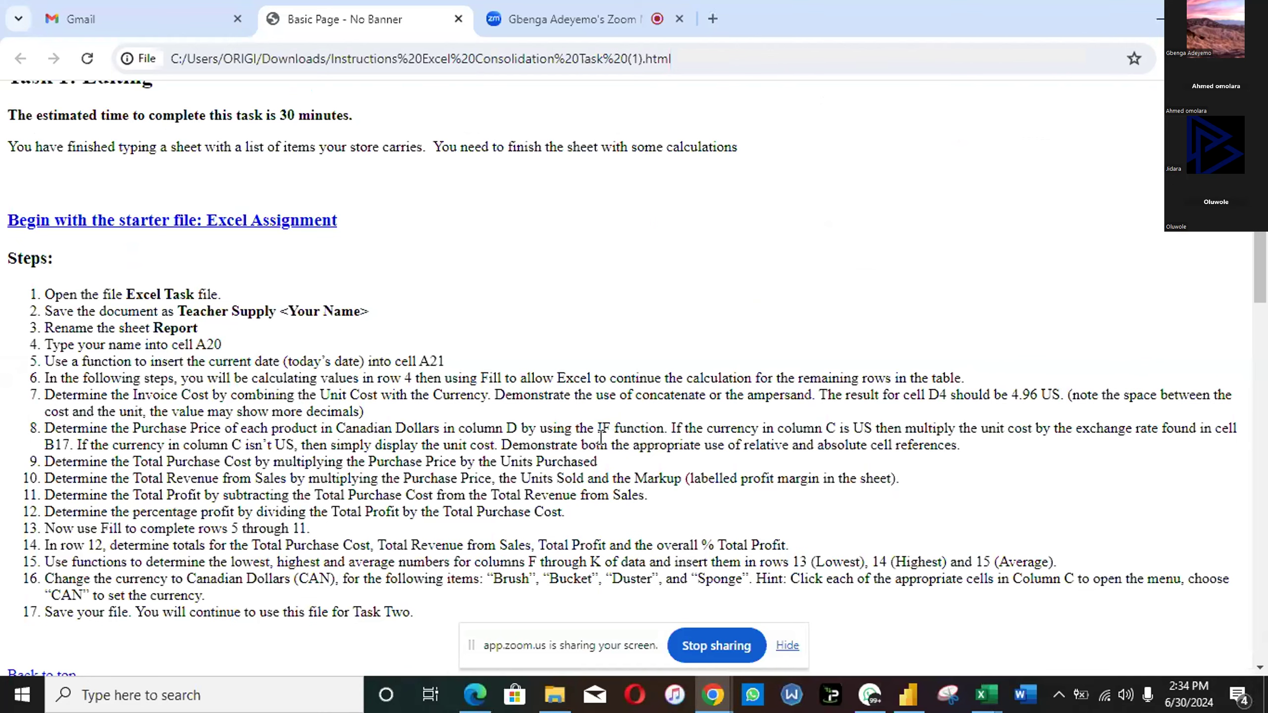
key(alt+Tab)
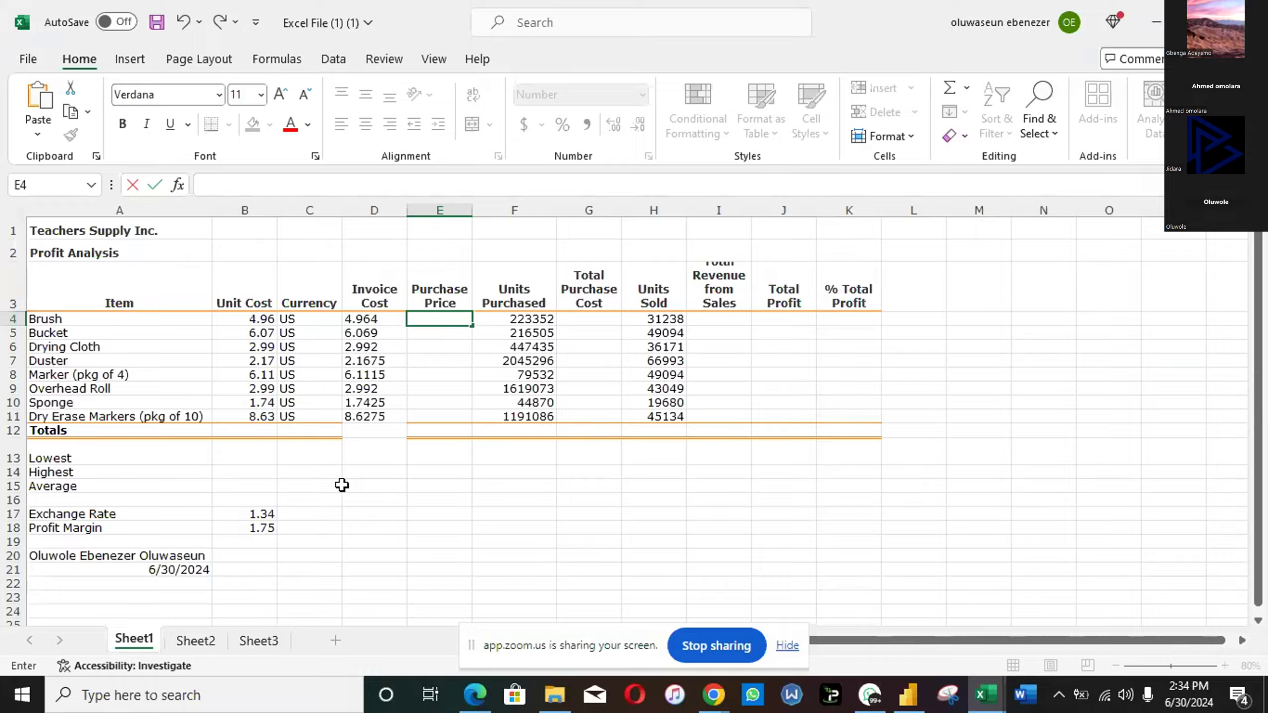
key(alt+Tab)
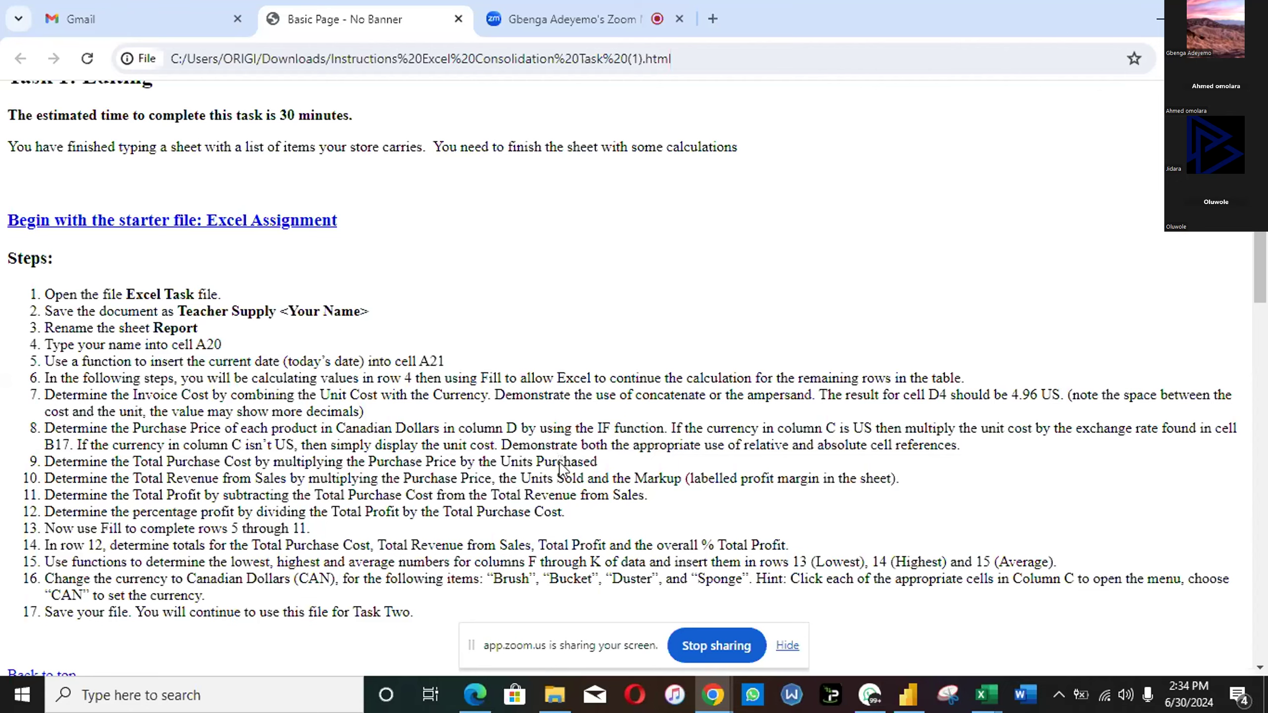
key(alt+Tab)
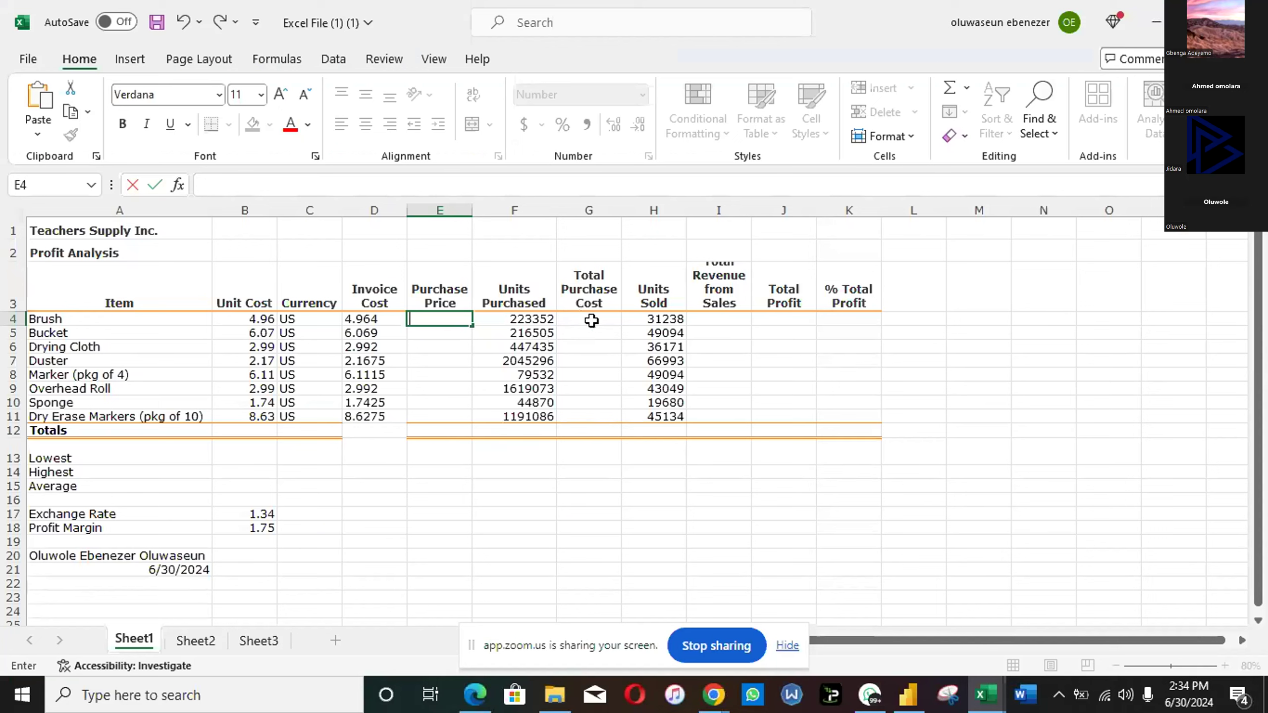
Step: Try starting the Brush row's Purchase Price formula in E4 as an IF with the Invoice Cost range D4:D11 as logical test
click(593, 320)
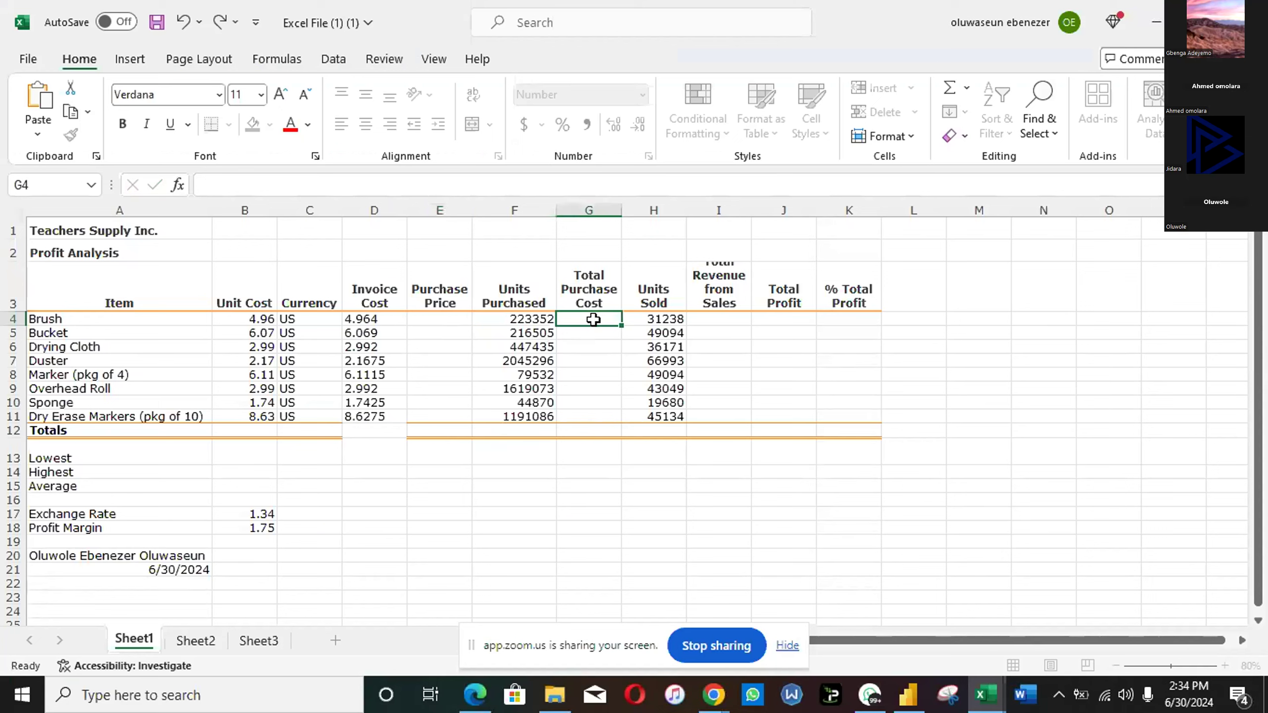
click(440, 318)
text(=)
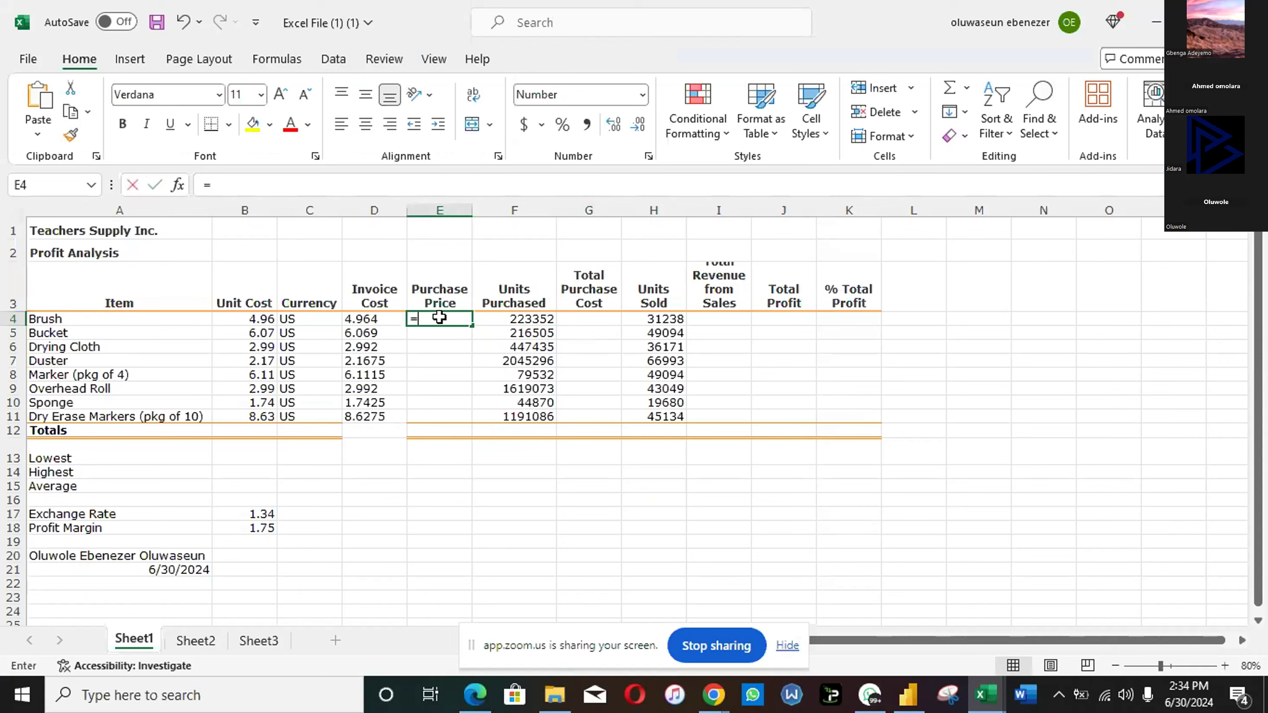
text(i)
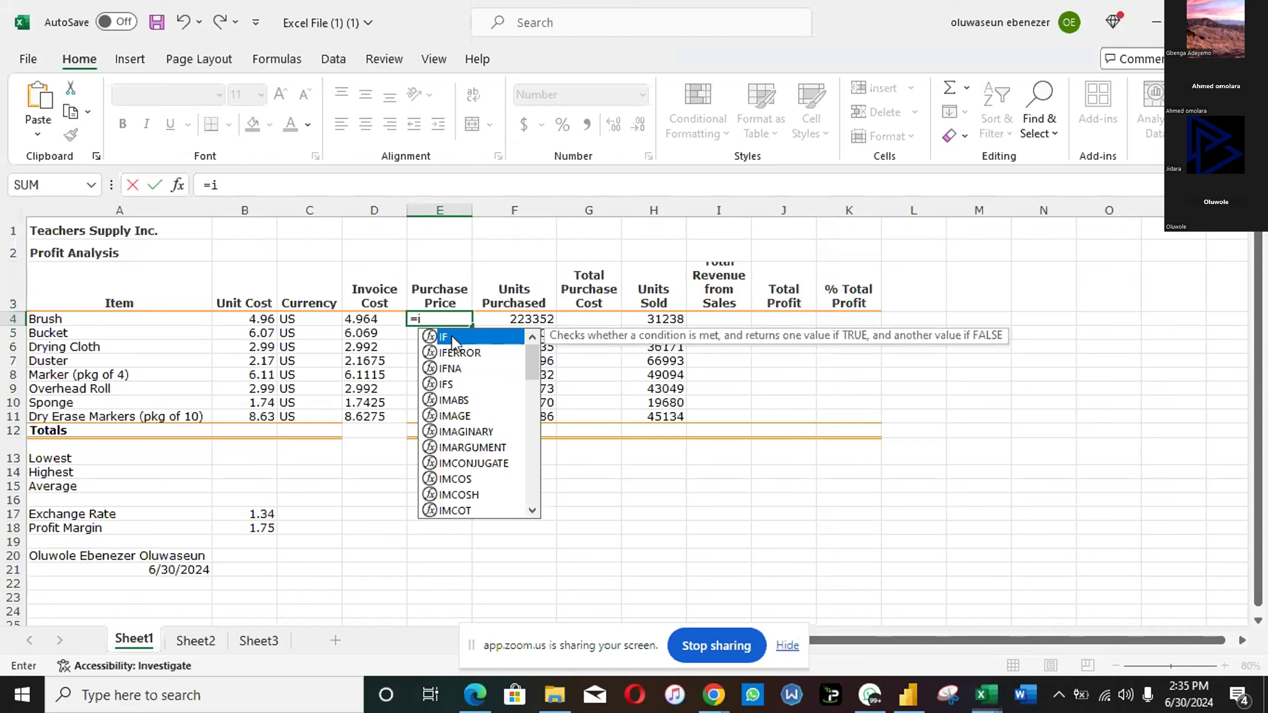
double_click(450, 338)
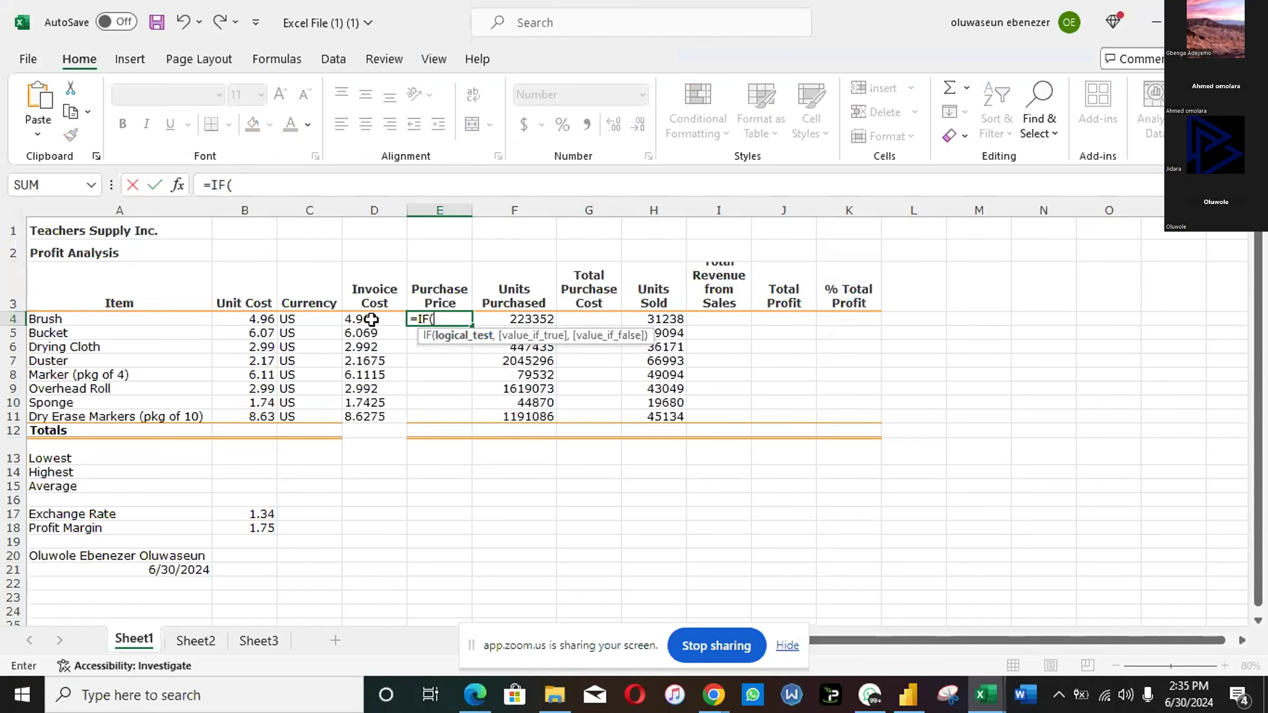
click(372, 319)
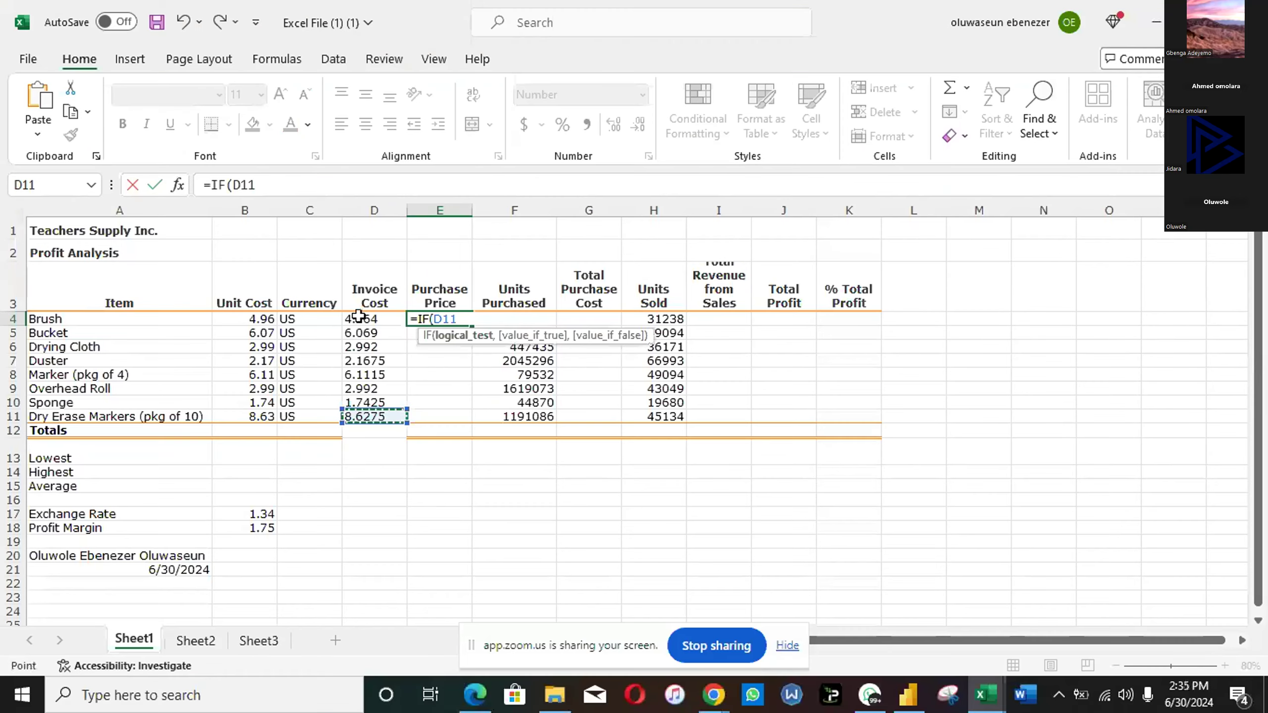
click(359, 318)
drag(359, 317, 363, 414)
text(,)
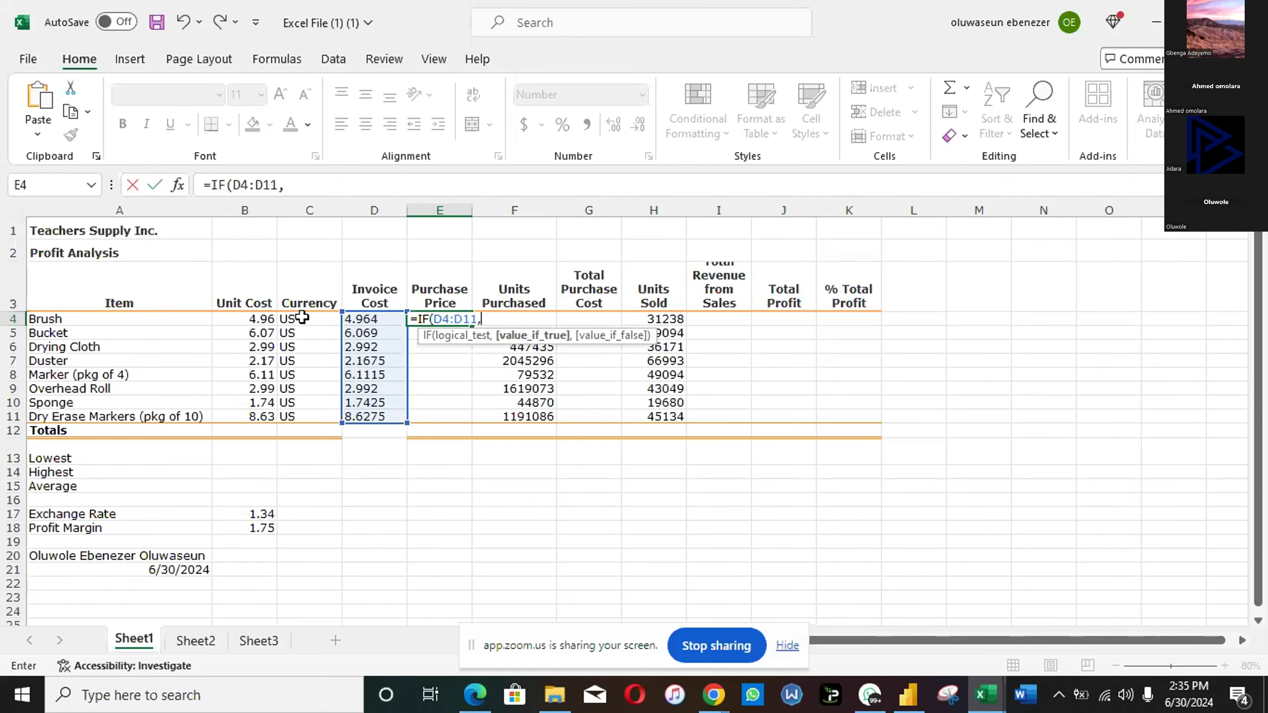
Step: Check the Purchase Price instruction in Chrome and try completing the E4 formula in Excel as =IF(D4:D11,C4,)
key(alt+Tab)
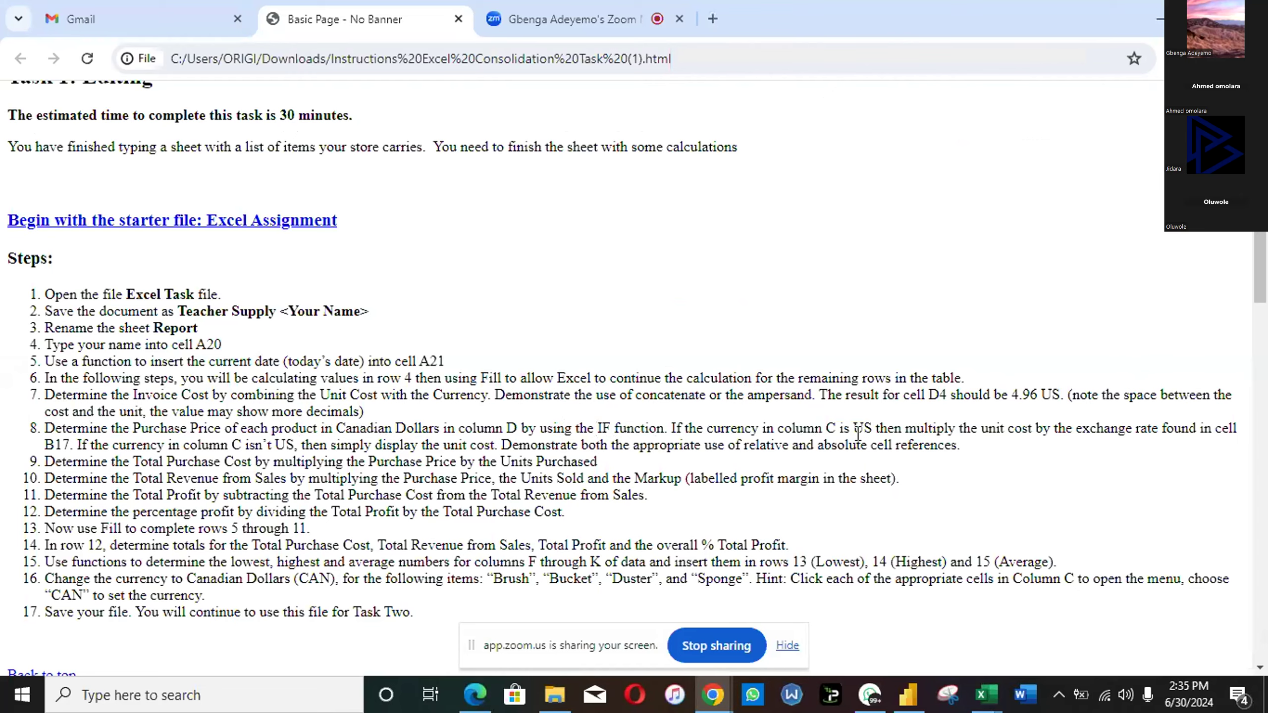
key(alt+Tab)
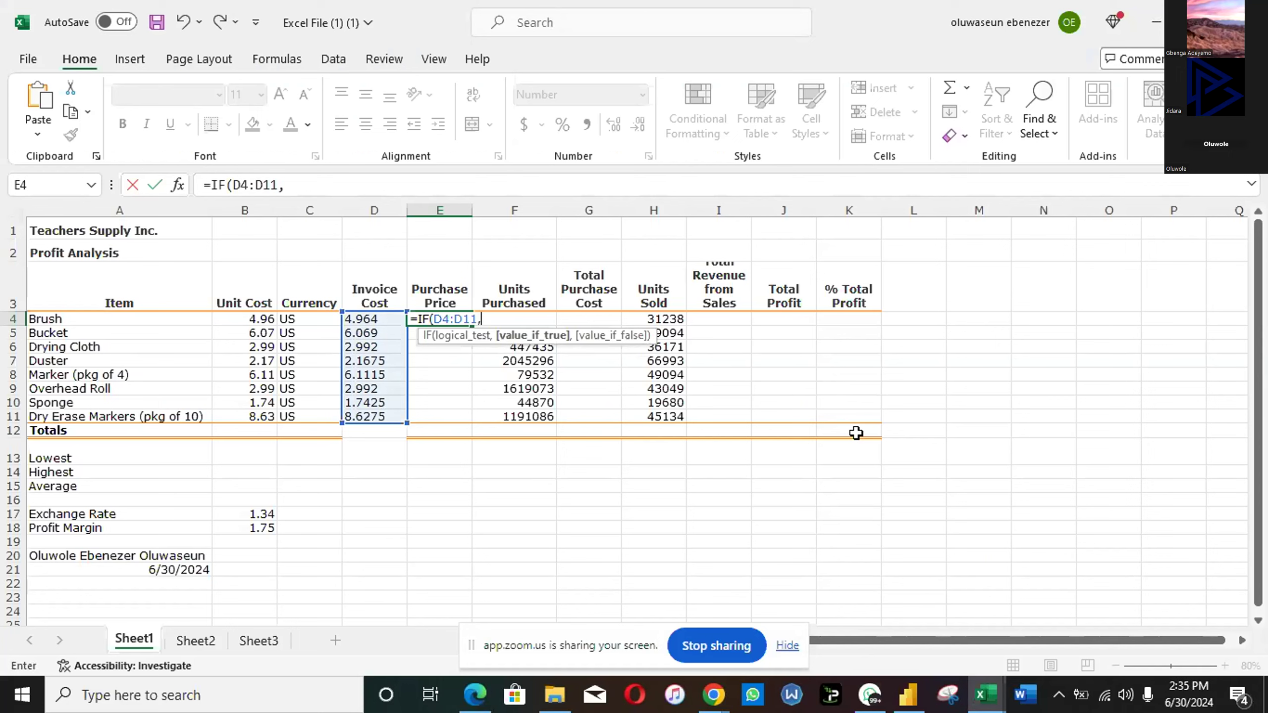
click(316, 318)
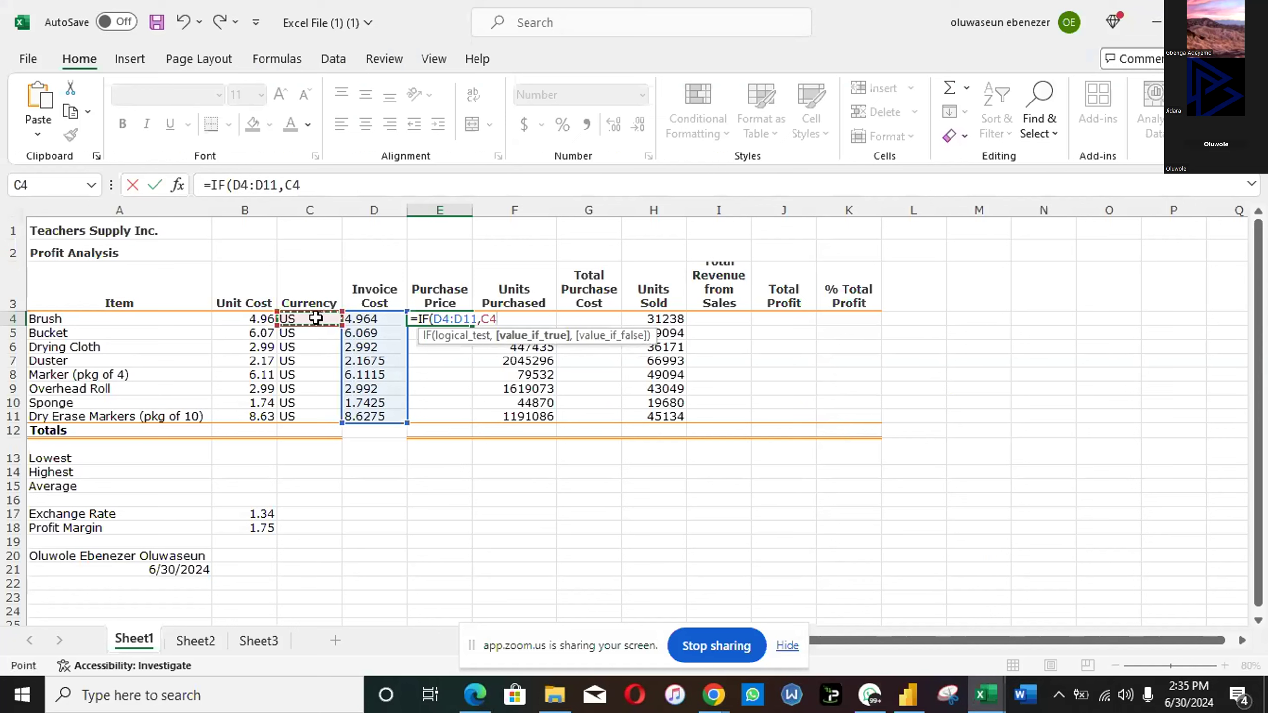
text(,)
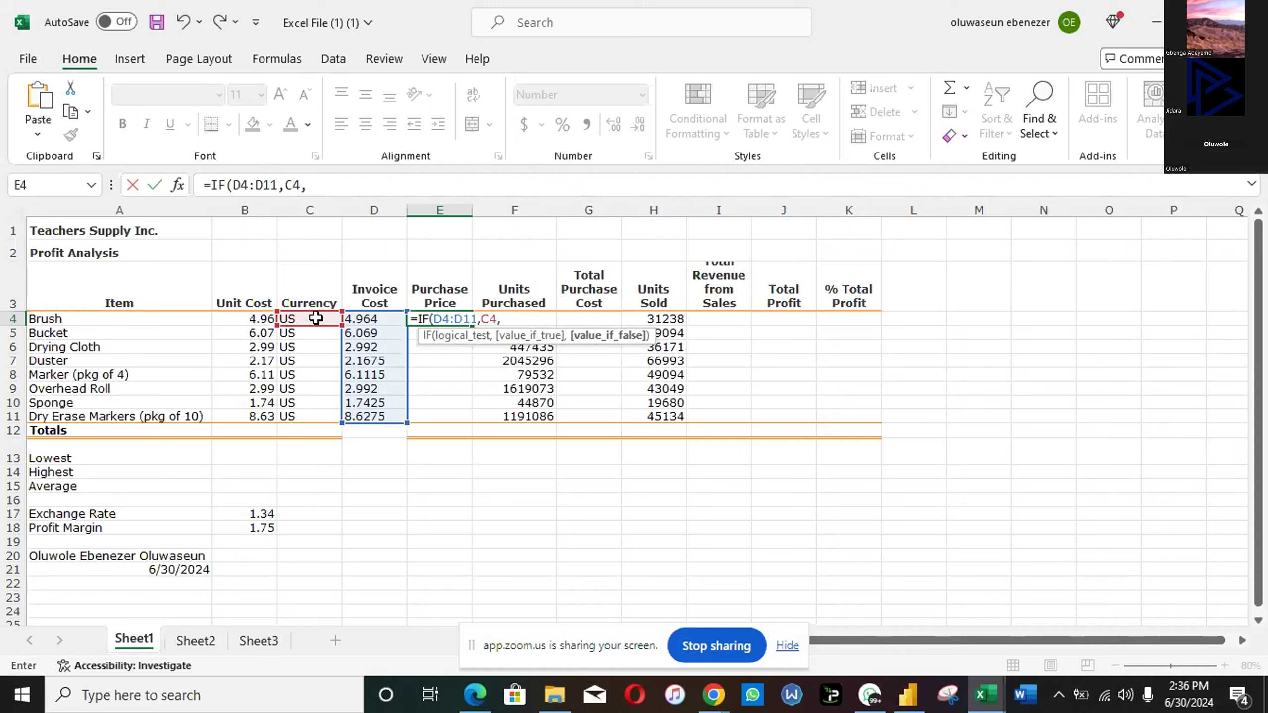
text())
key(Return)
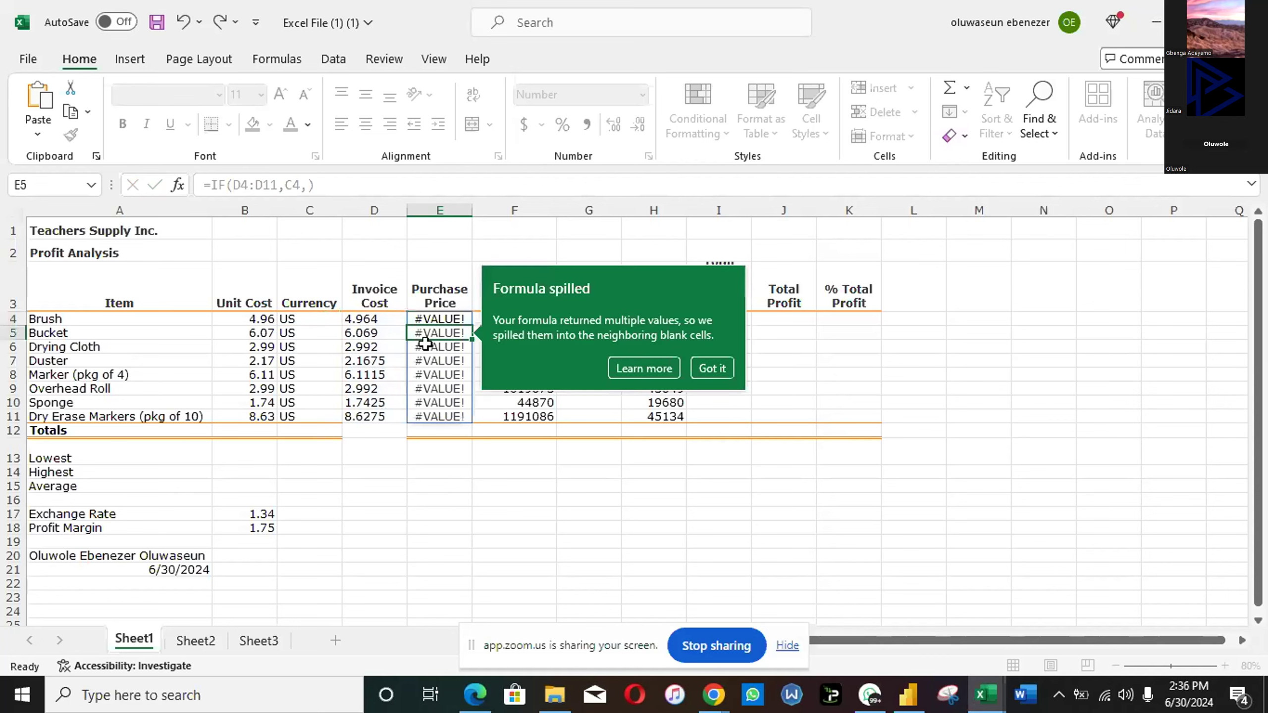
click(712, 369)
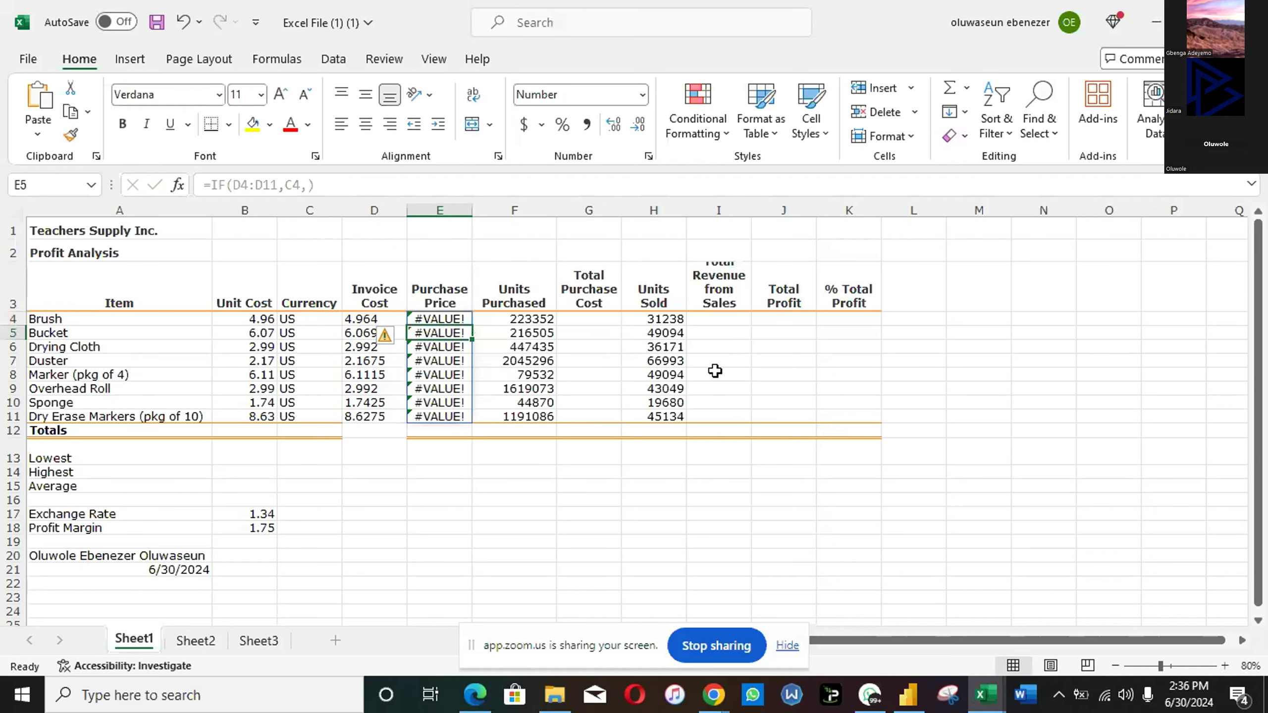
key(ctrl+z)
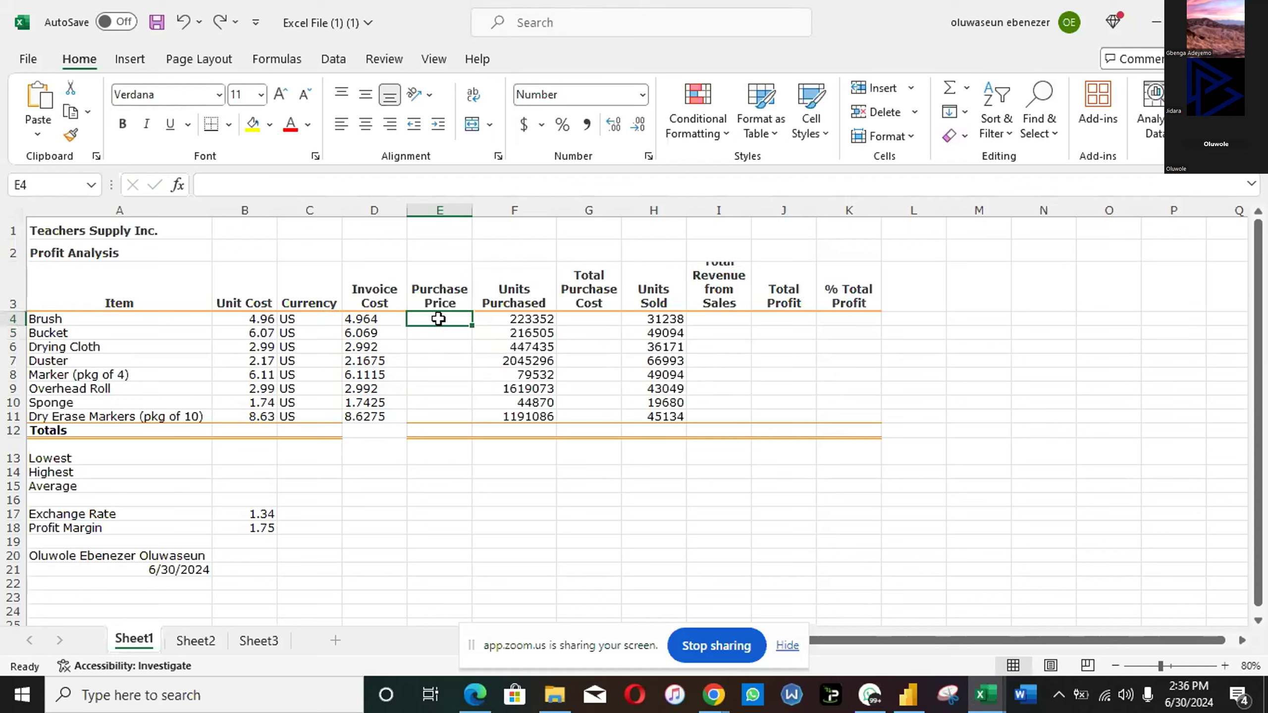
Step: Begin the Brush row's Purchase Price formula in E4 again as =IF(D4
text(=if)
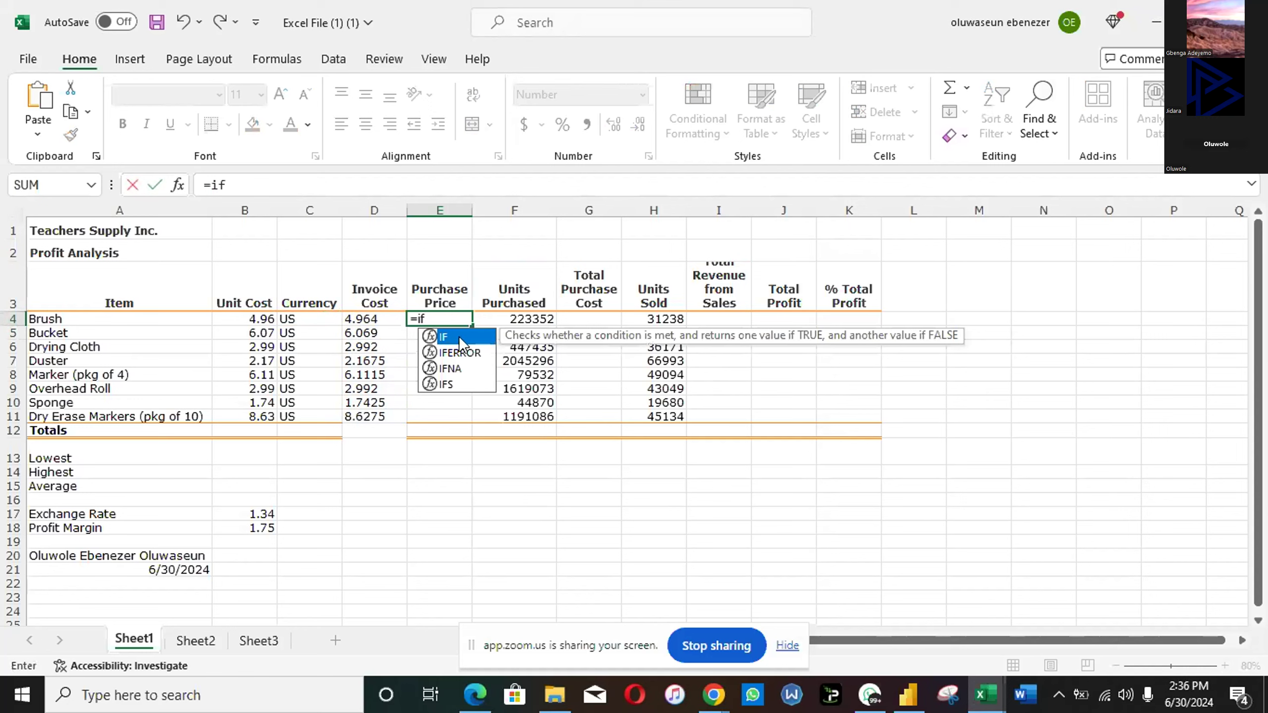
double_click(459, 336)
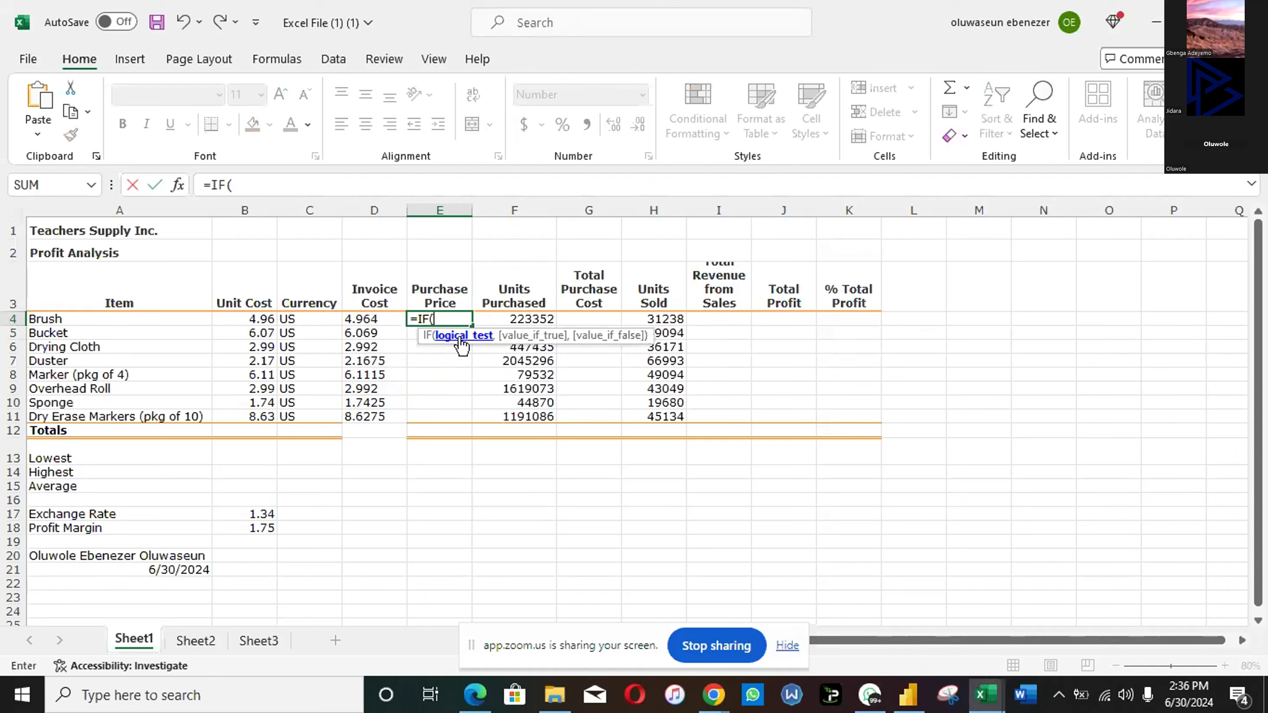
click(366, 319)
click(366, 319)
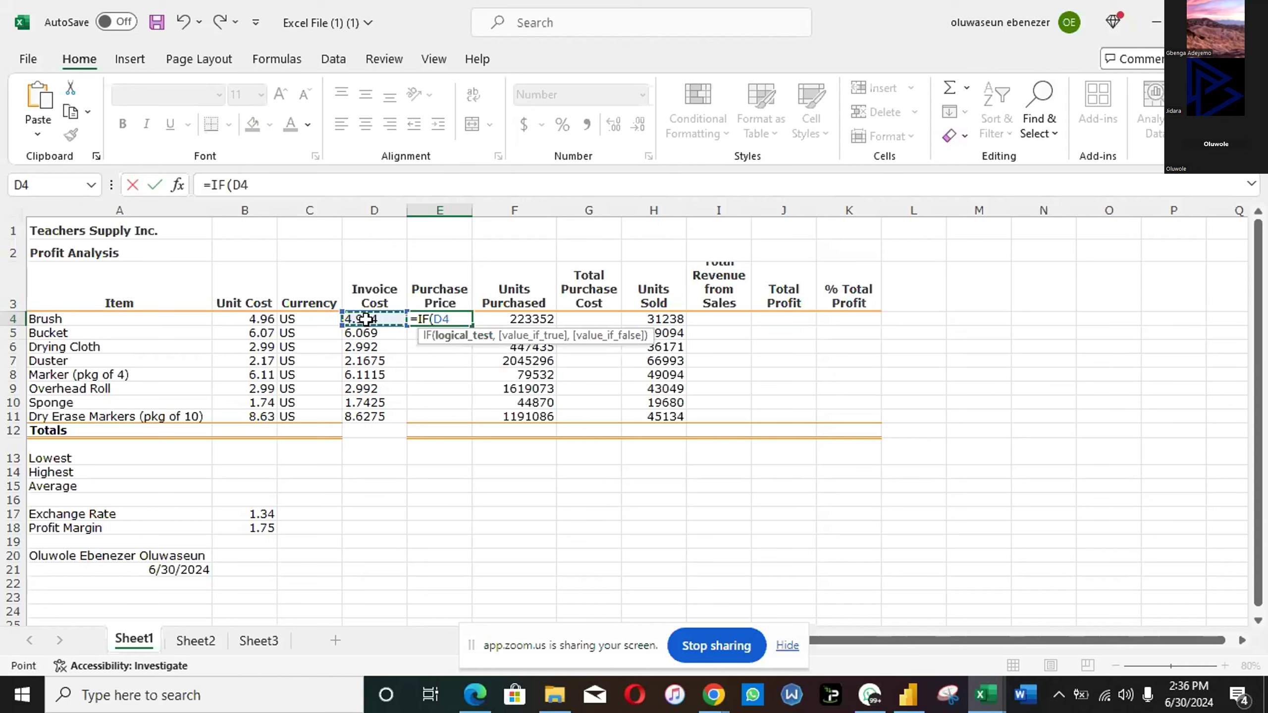
text(,)
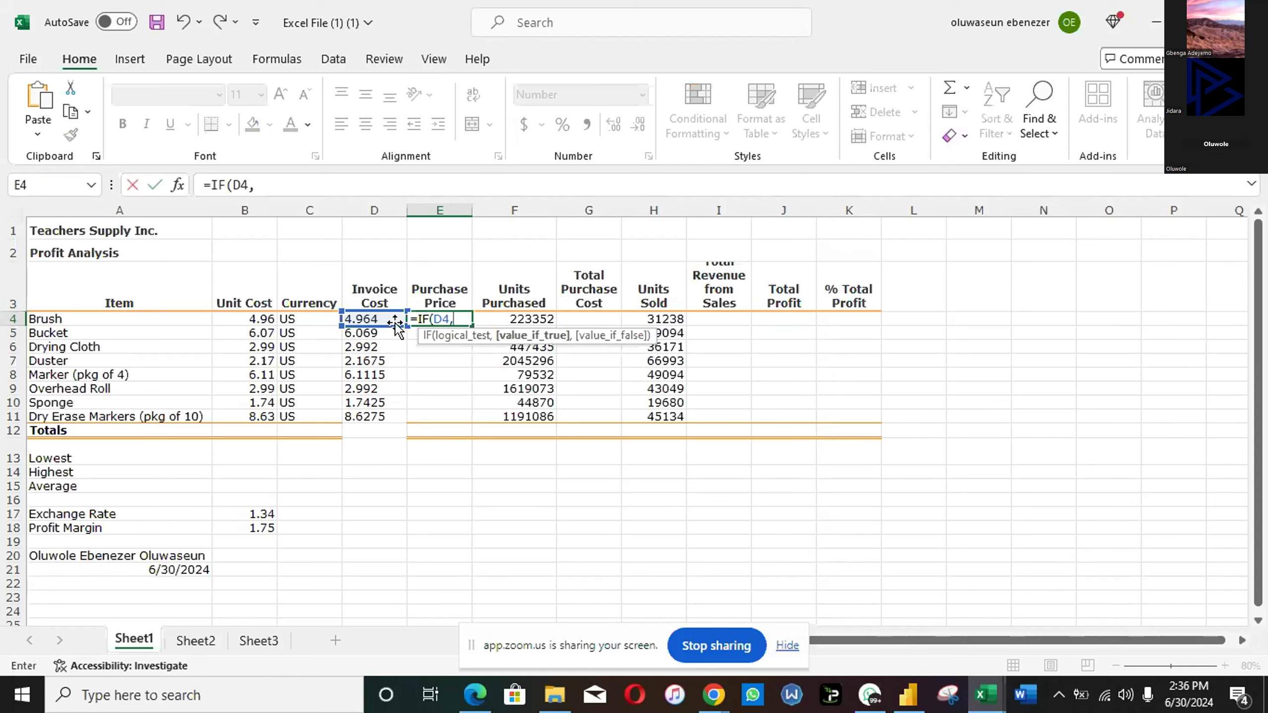
key(BackSpace)
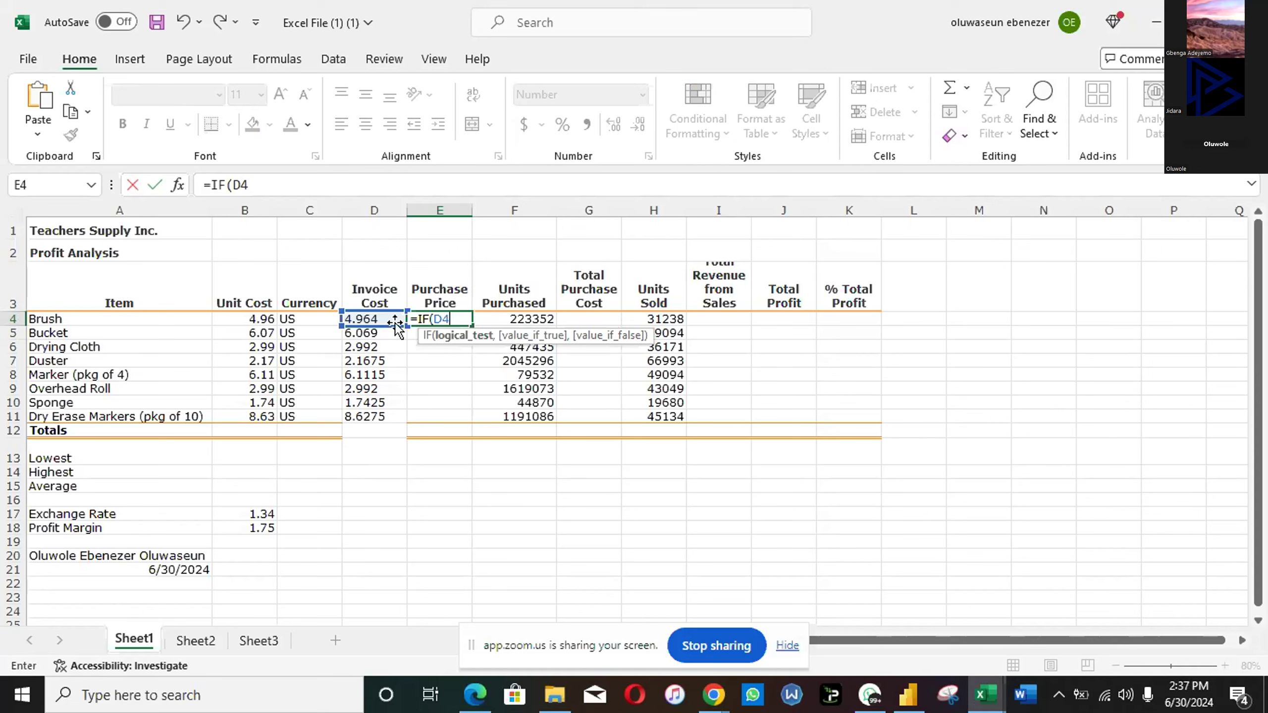
Step: Recheck the Purchase Price instruction in Chrome and cut the E4 formula in Excel back to =IF(
key(alt+Tab)
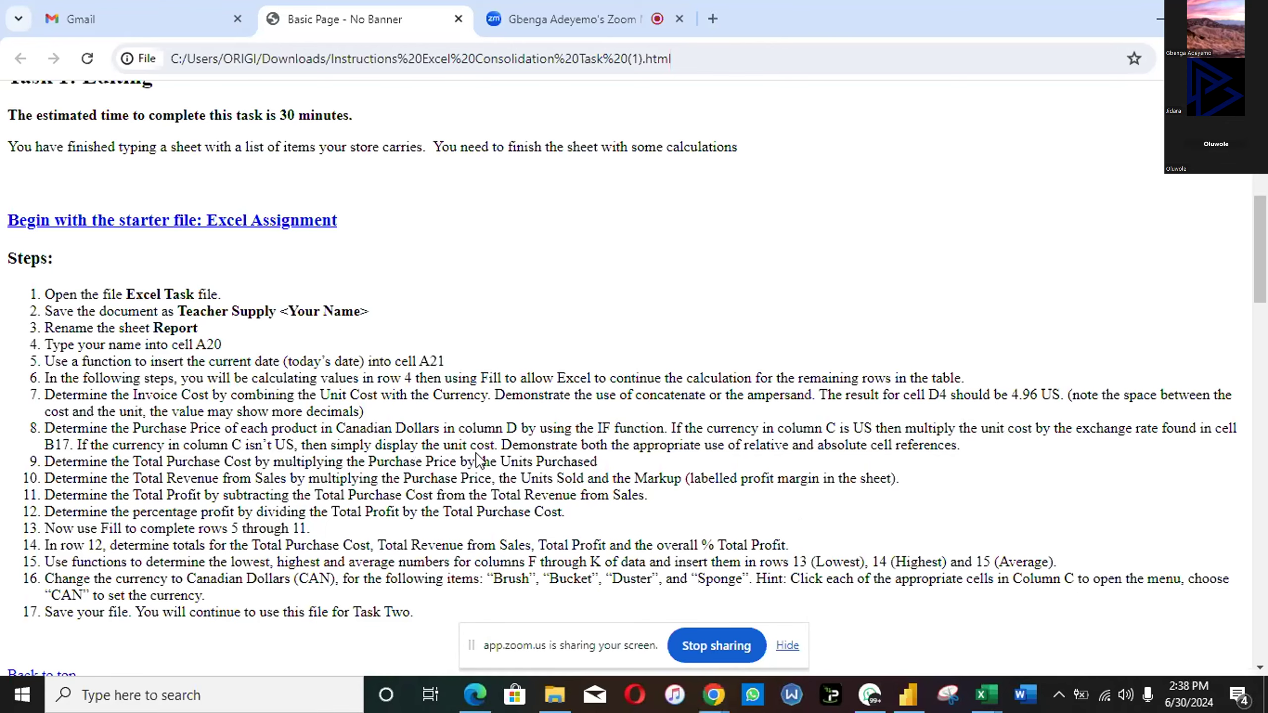
key(alt+Tab)
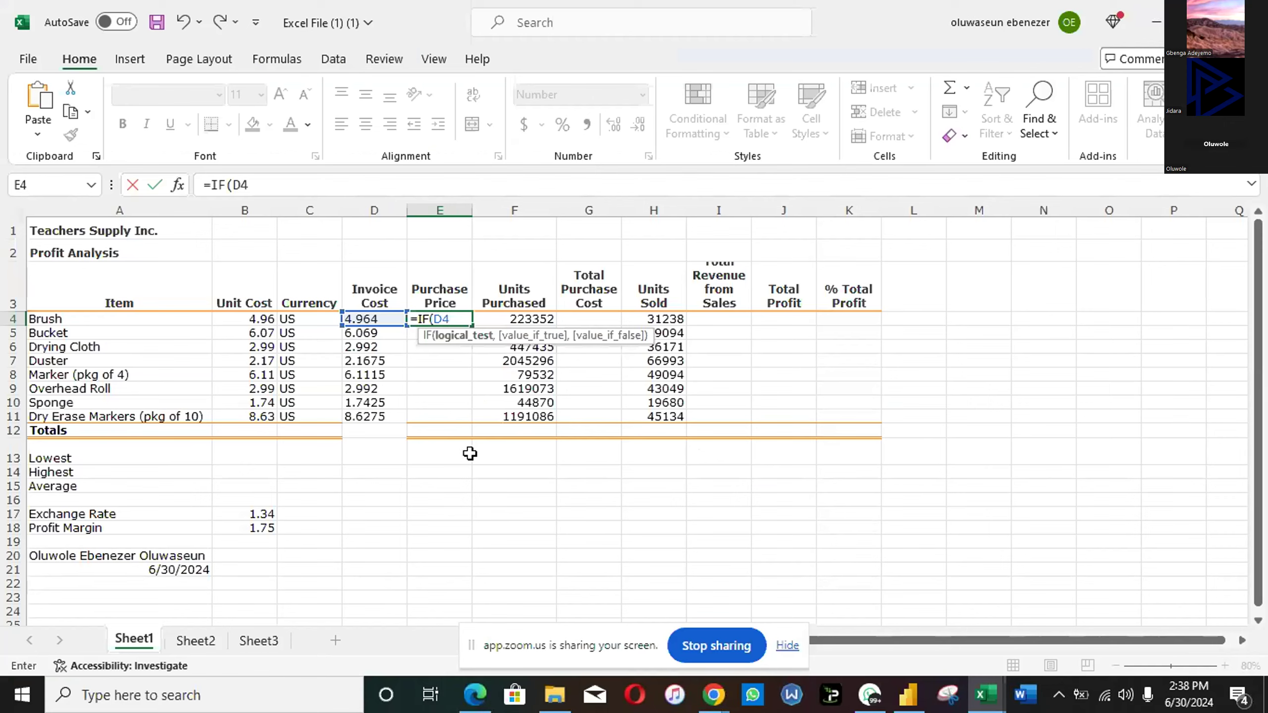
key(alt+Tab)
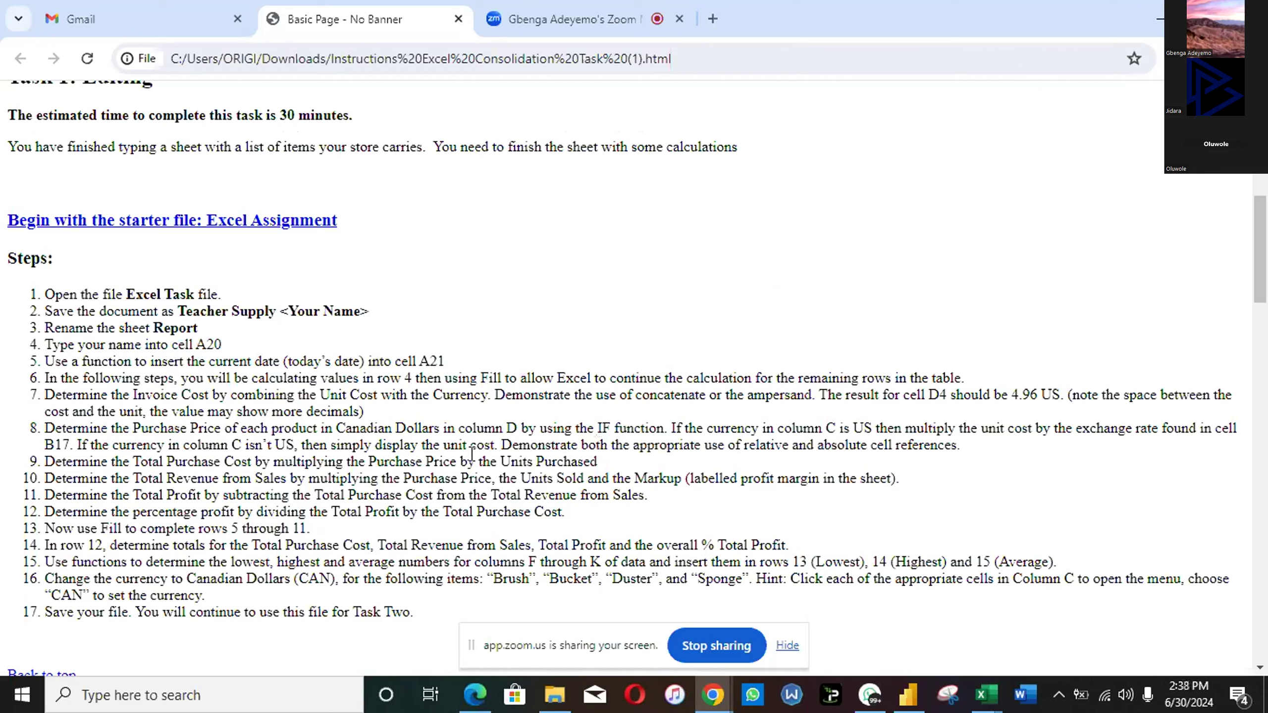
key(alt+Tab)
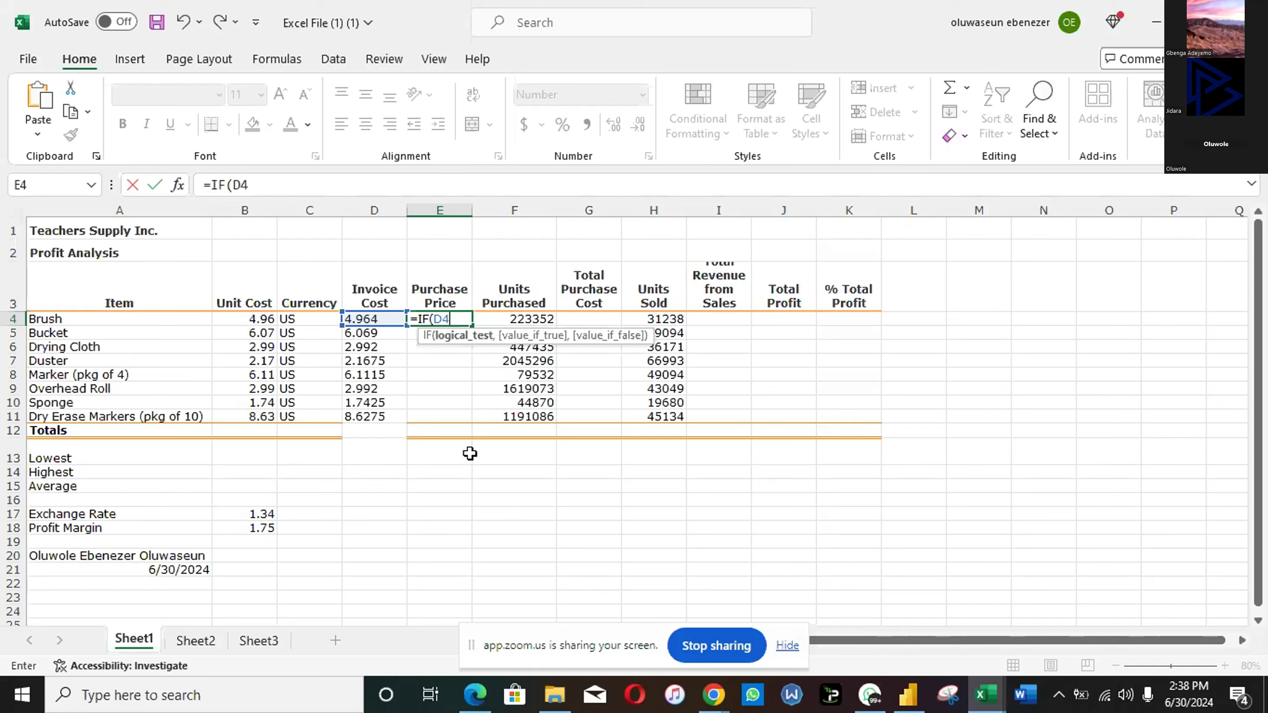
key(BackSpace)
key(BackSpace)
key(BackSpace)
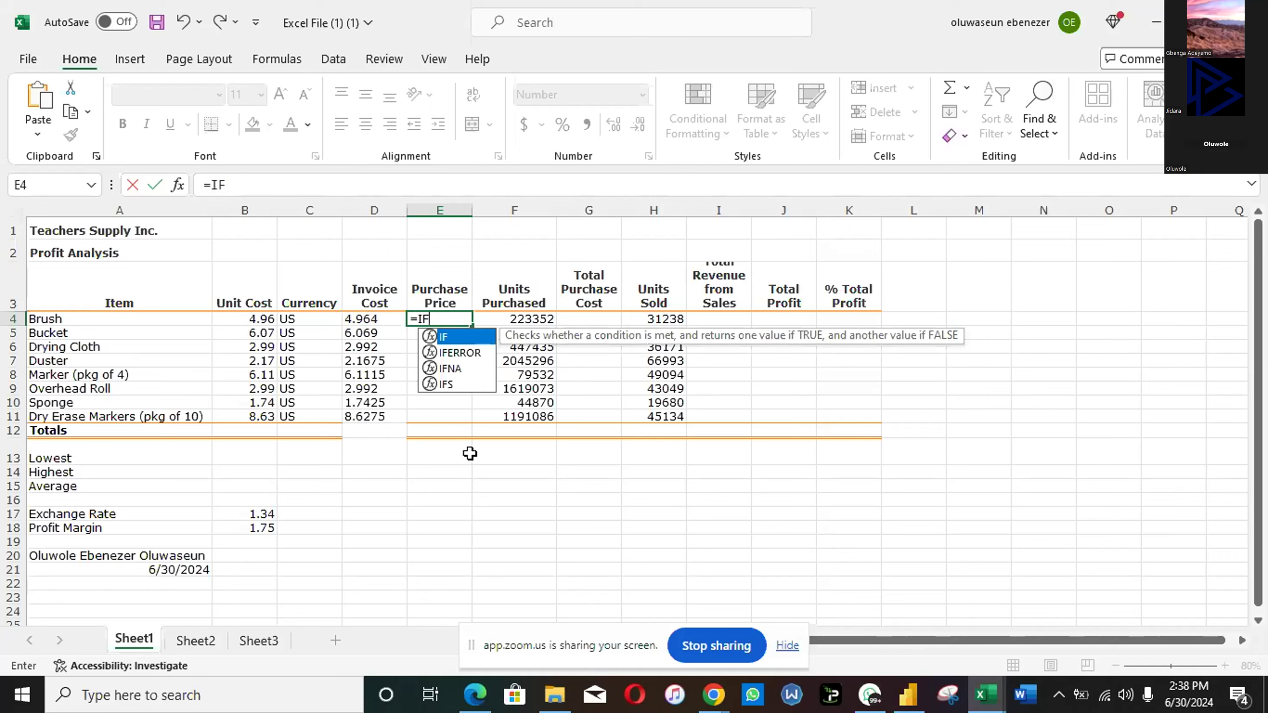
text(()
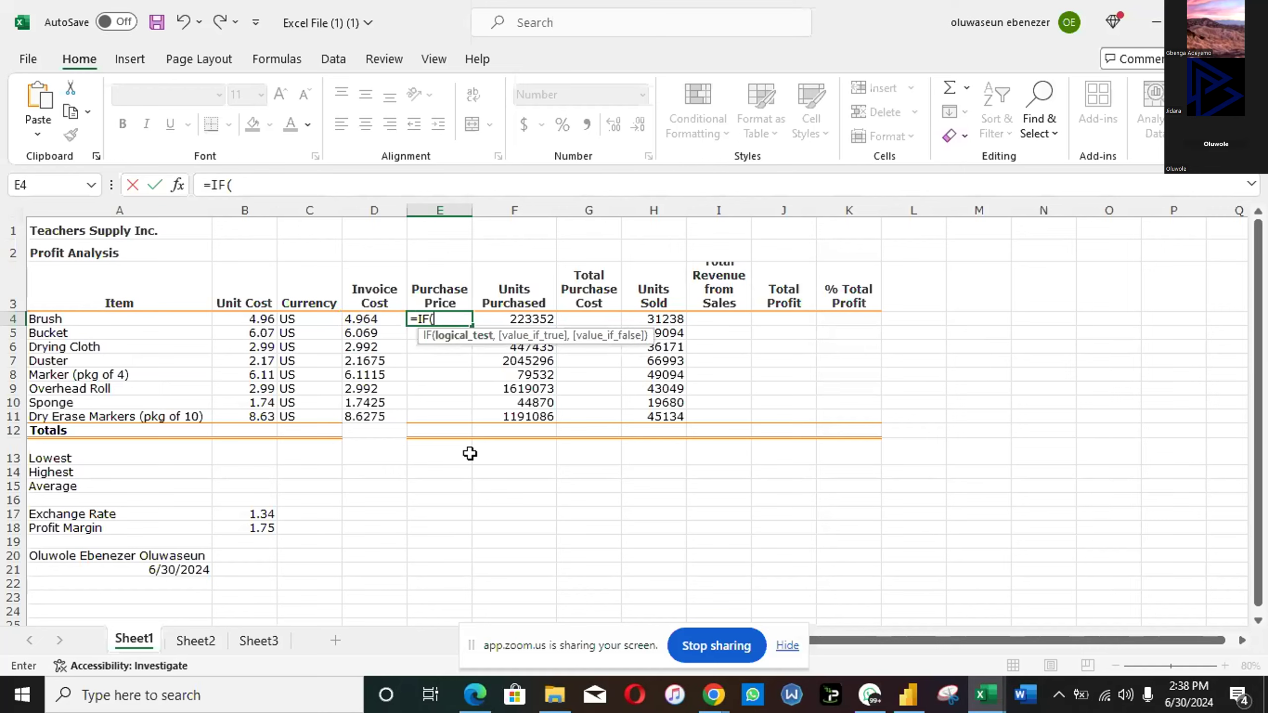
Step: Compare the Purchase Price instruction in Chrome with Sheet1 in Excel and try D4 as the logical test of the IF in E4
key(alt+Tab)
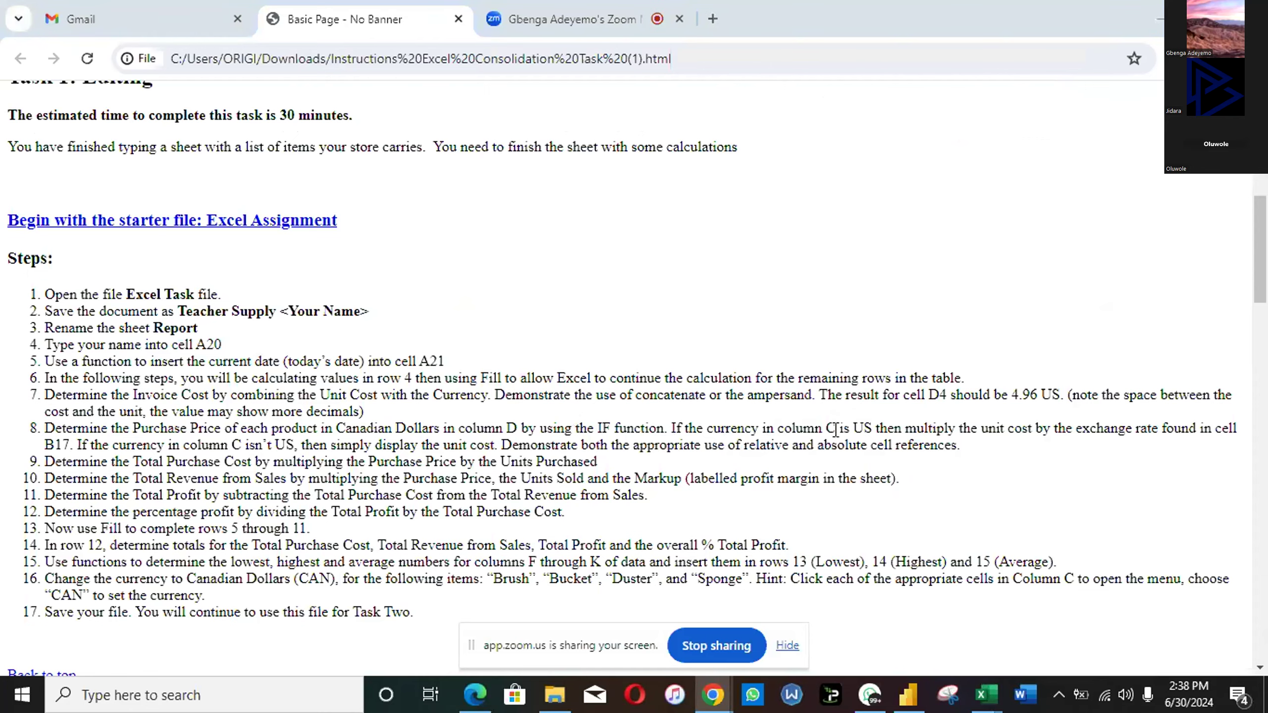
key(alt+Tab)
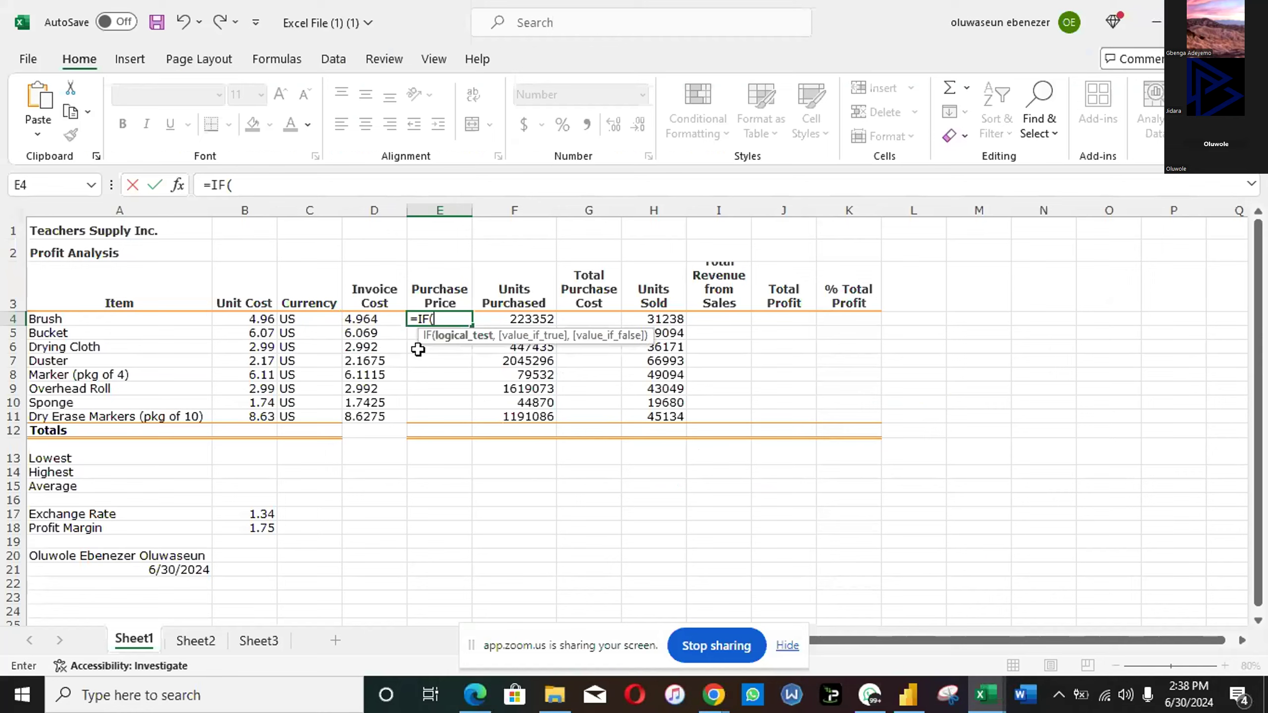
key(alt+Tab)
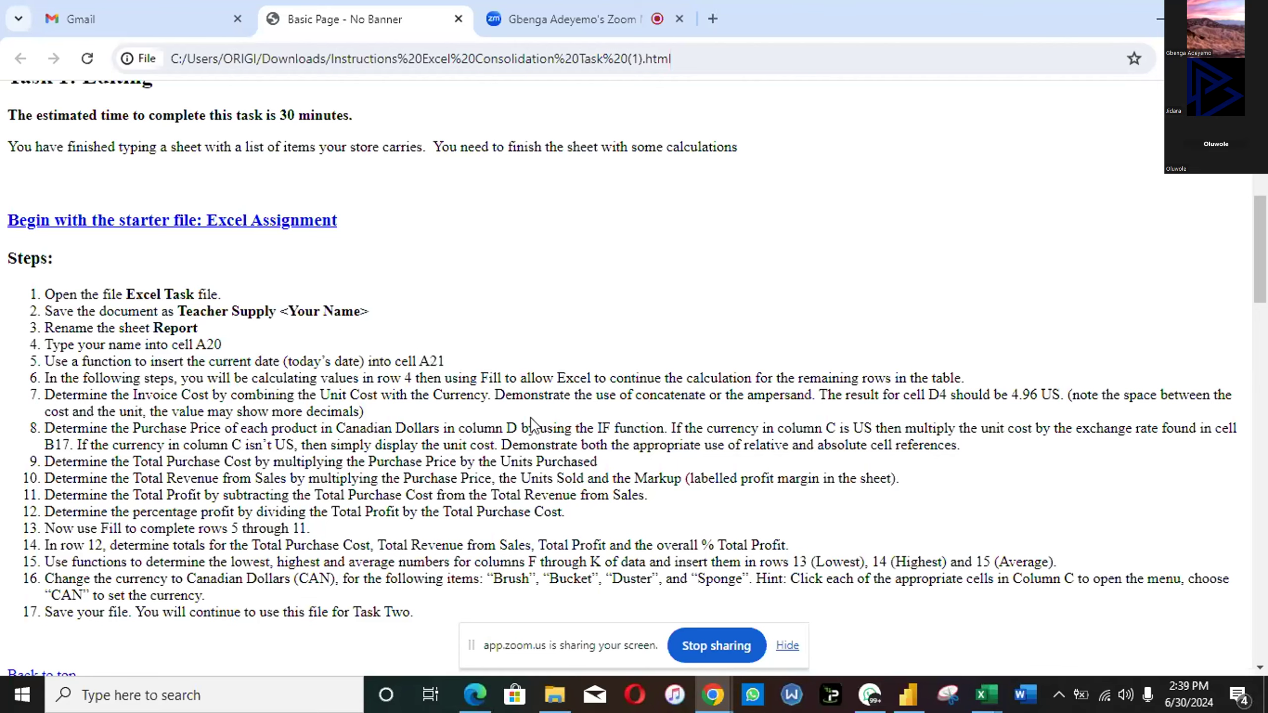
key(alt+Tab)
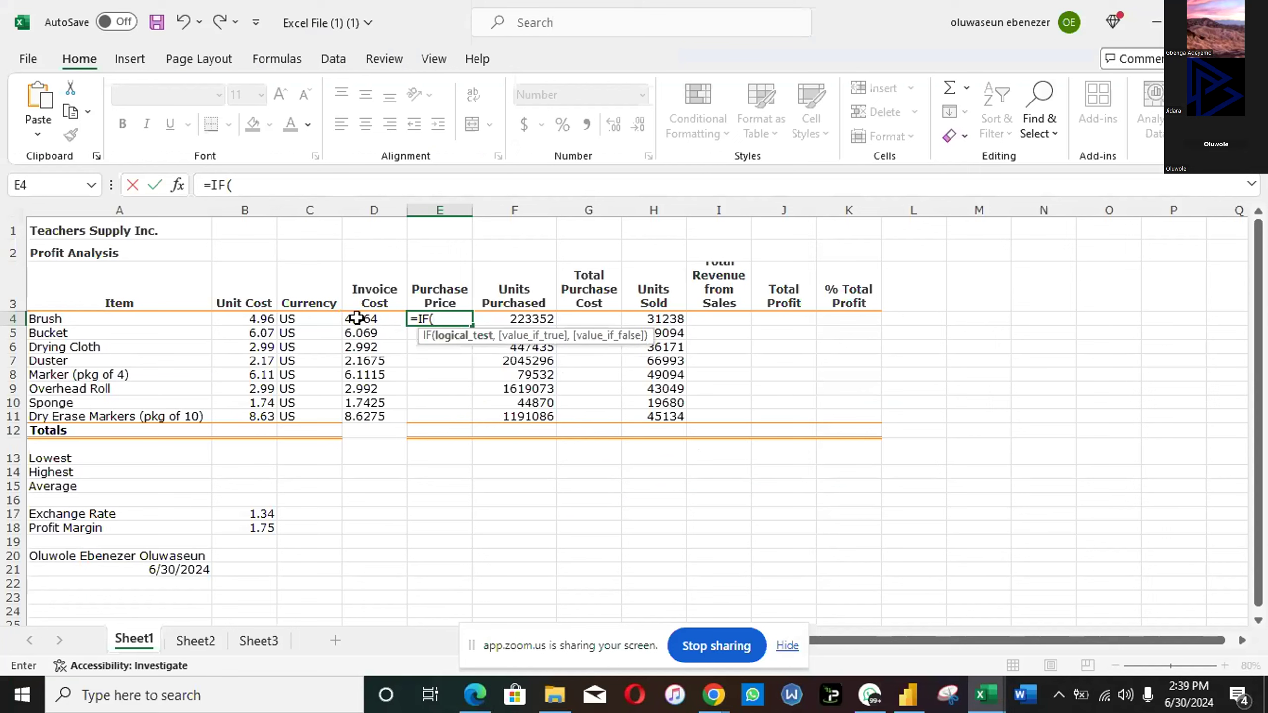
click(357, 318)
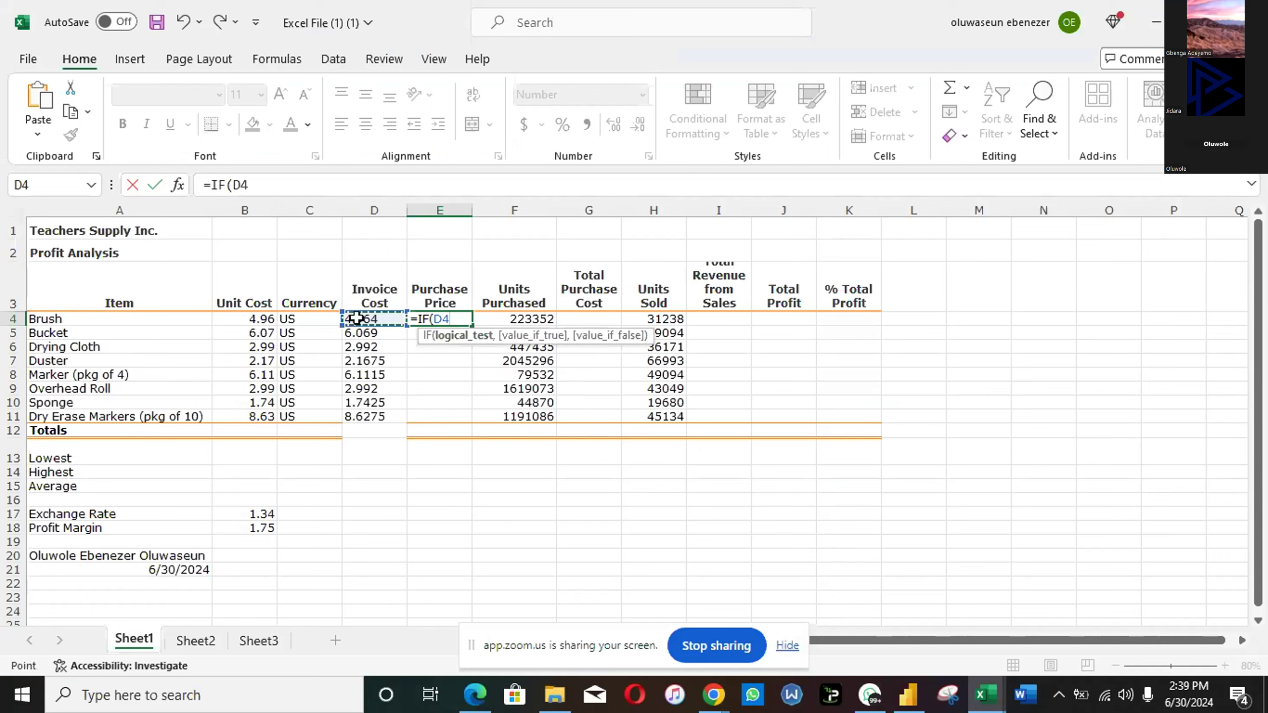
key(BackSpace)
key(BackSpace)
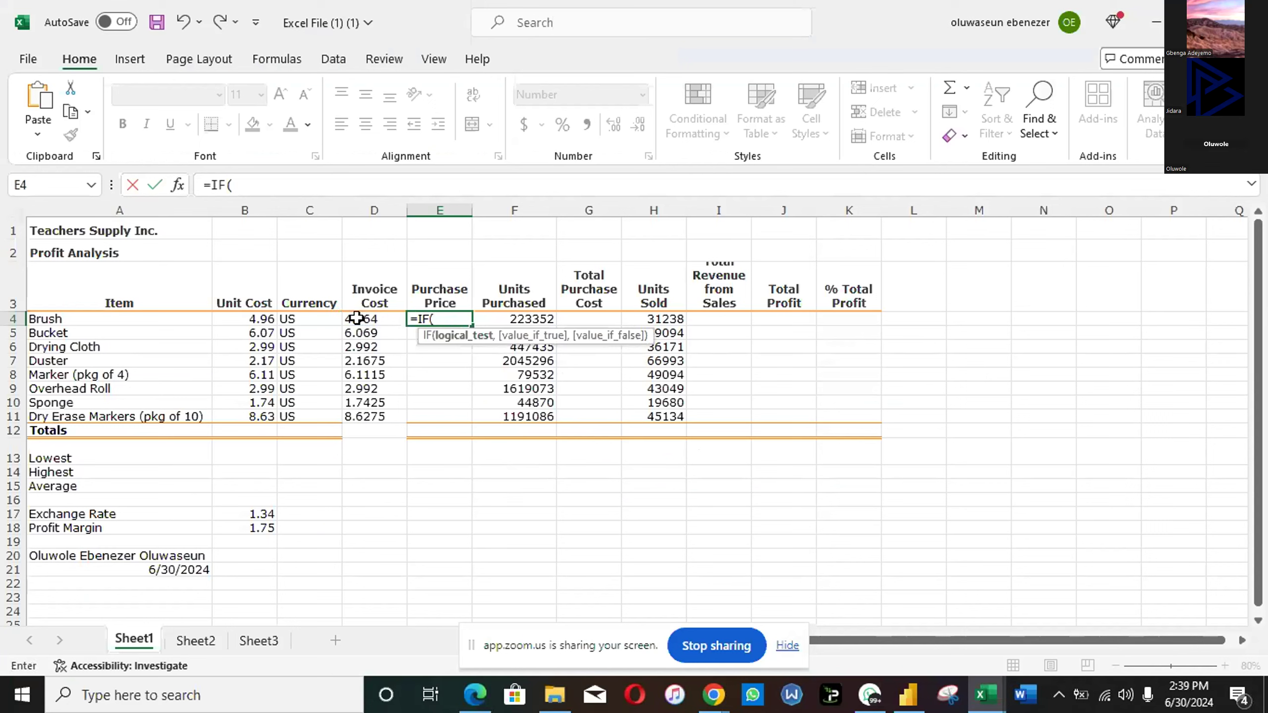
Step: Nest an AND in the Purchase Price IF formula in E4, with D4 and C4 as its conditions
text(an)
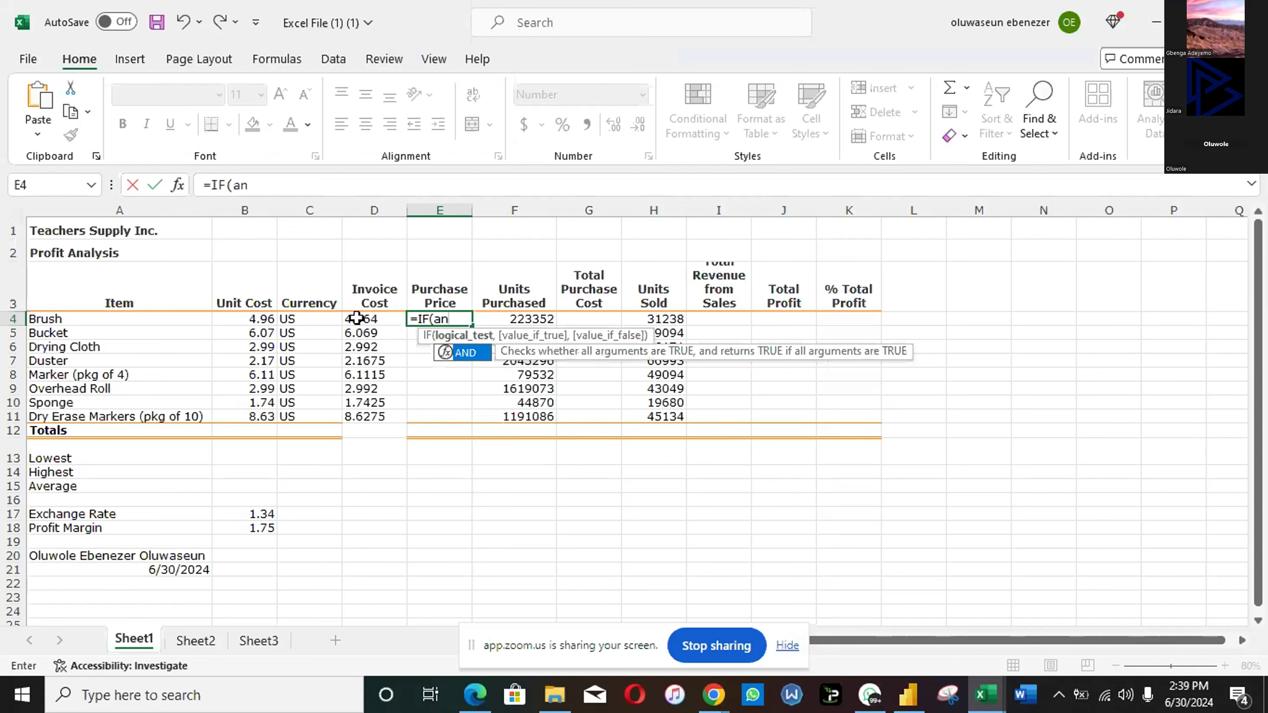
click(467, 352)
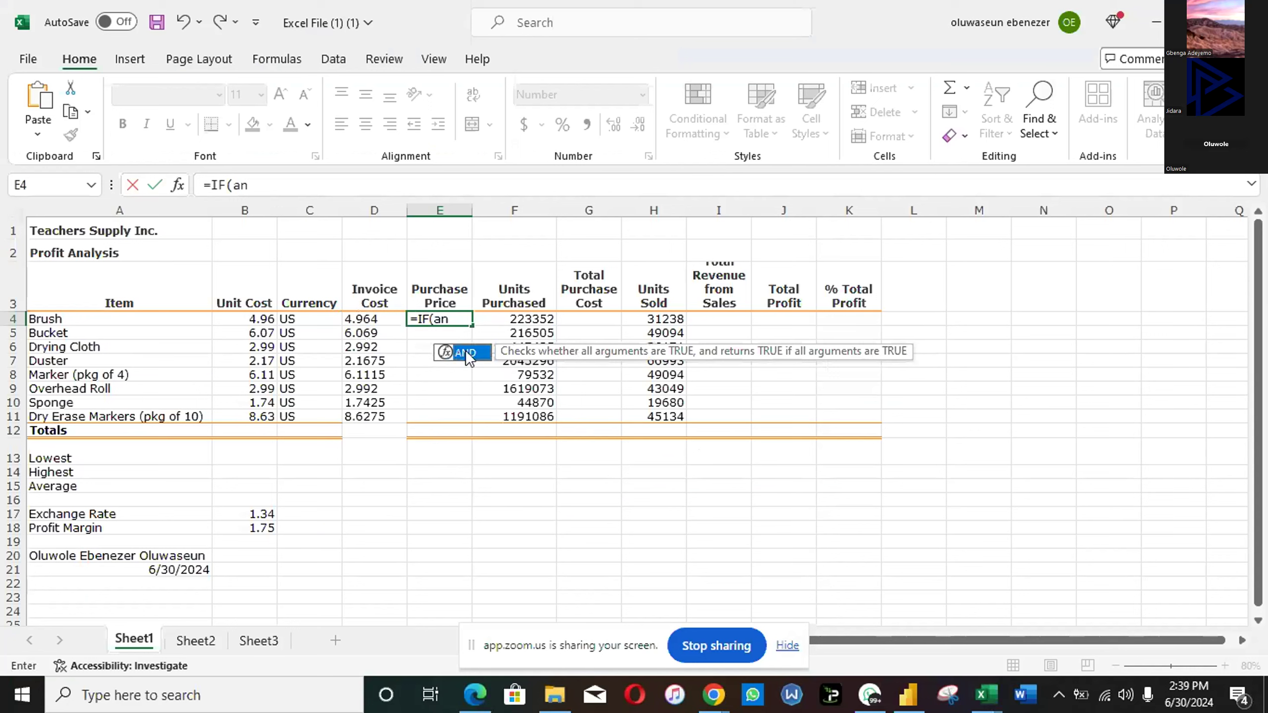
double_click(467, 353)
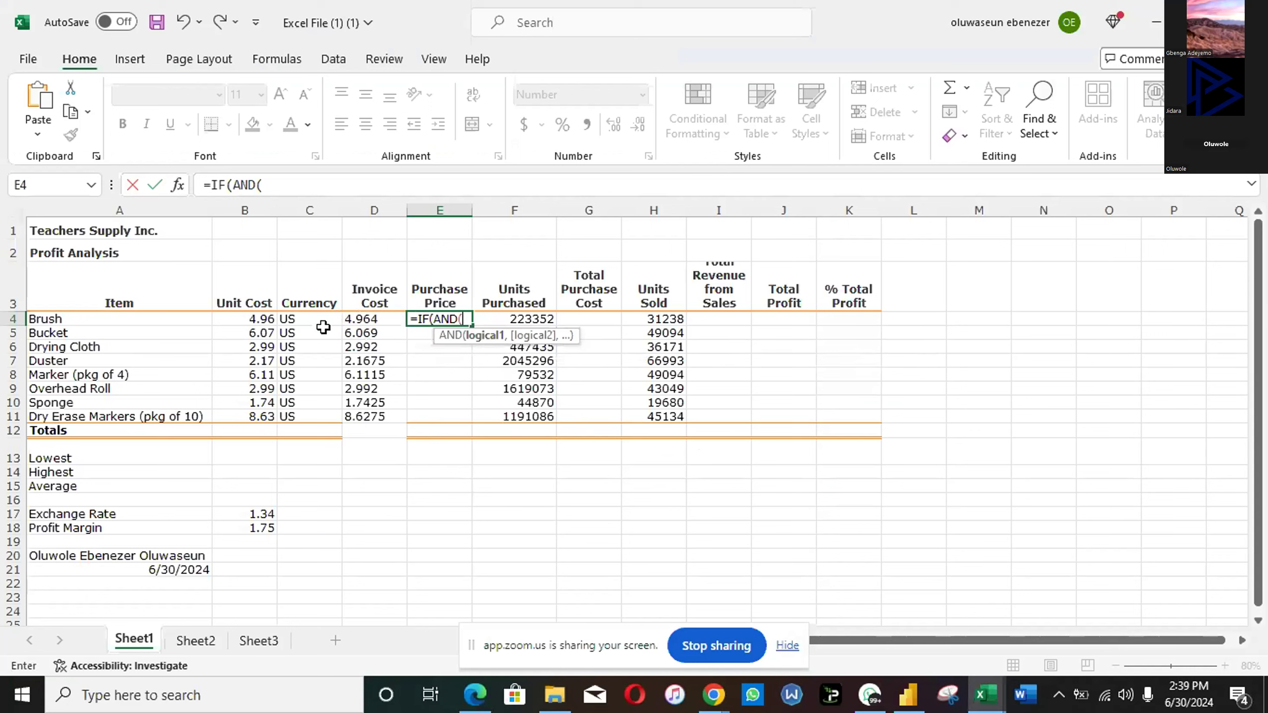
click(374, 318)
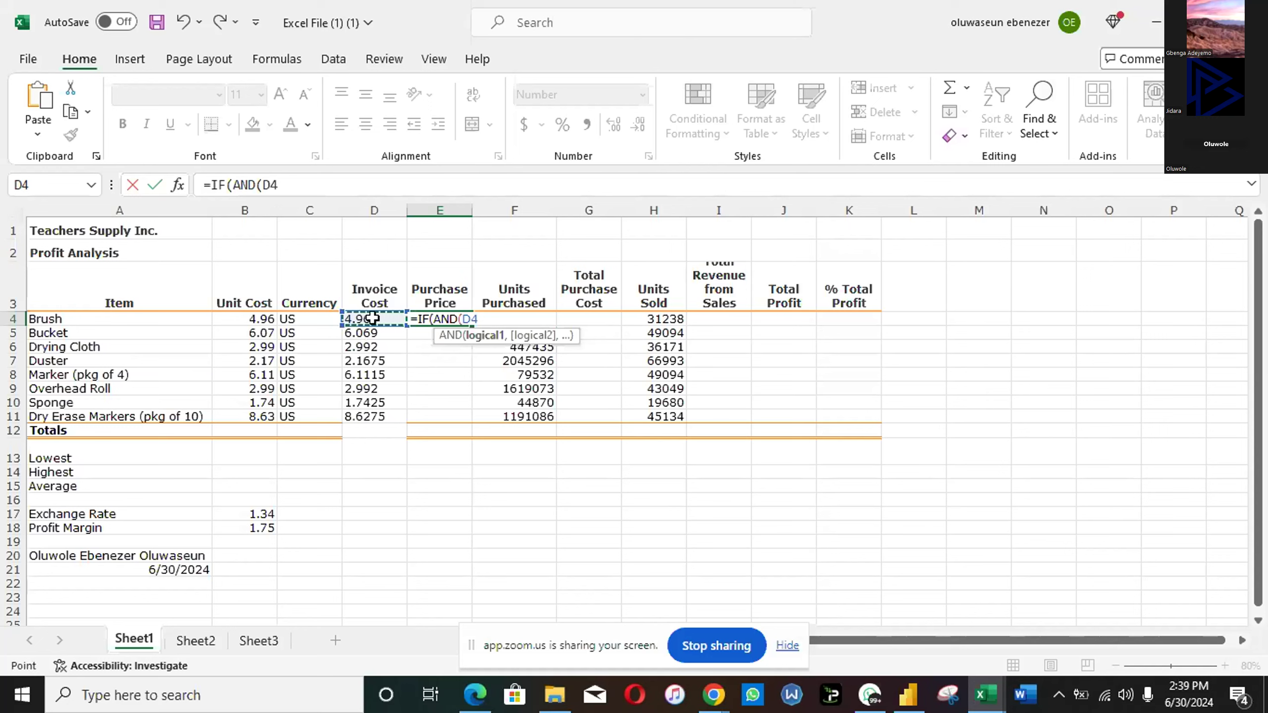
text(,)
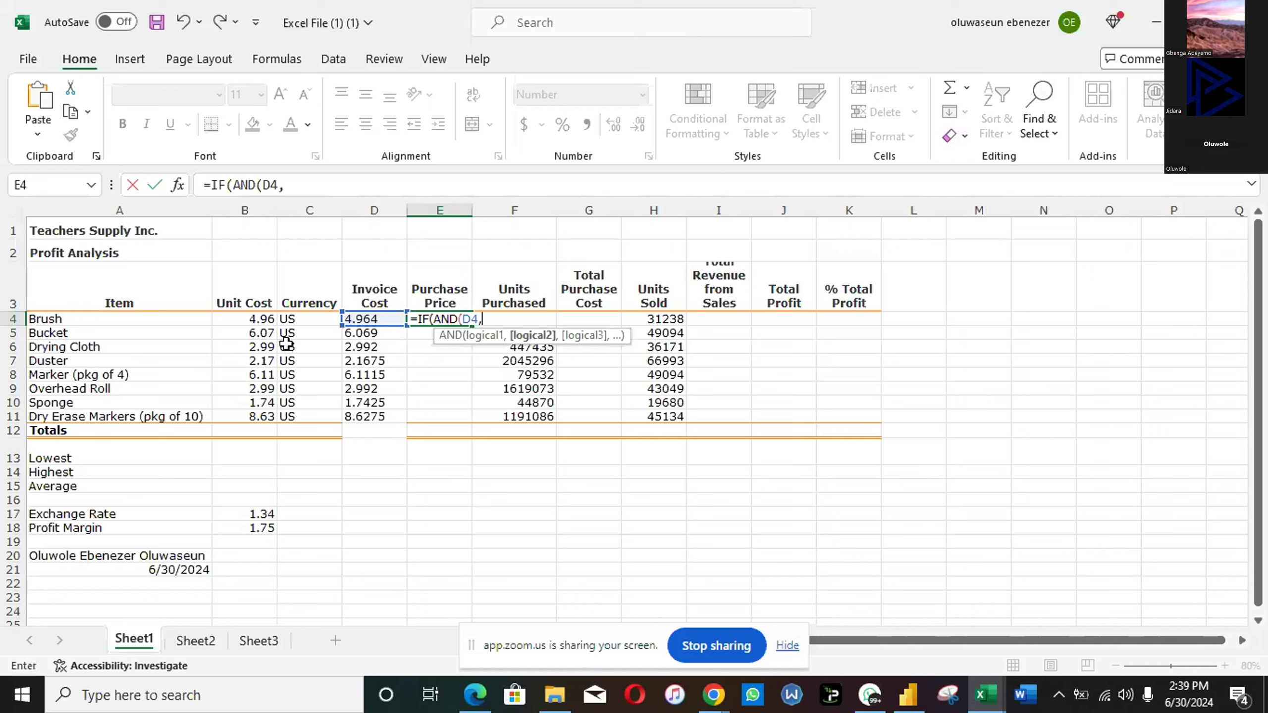
click(300, 318)
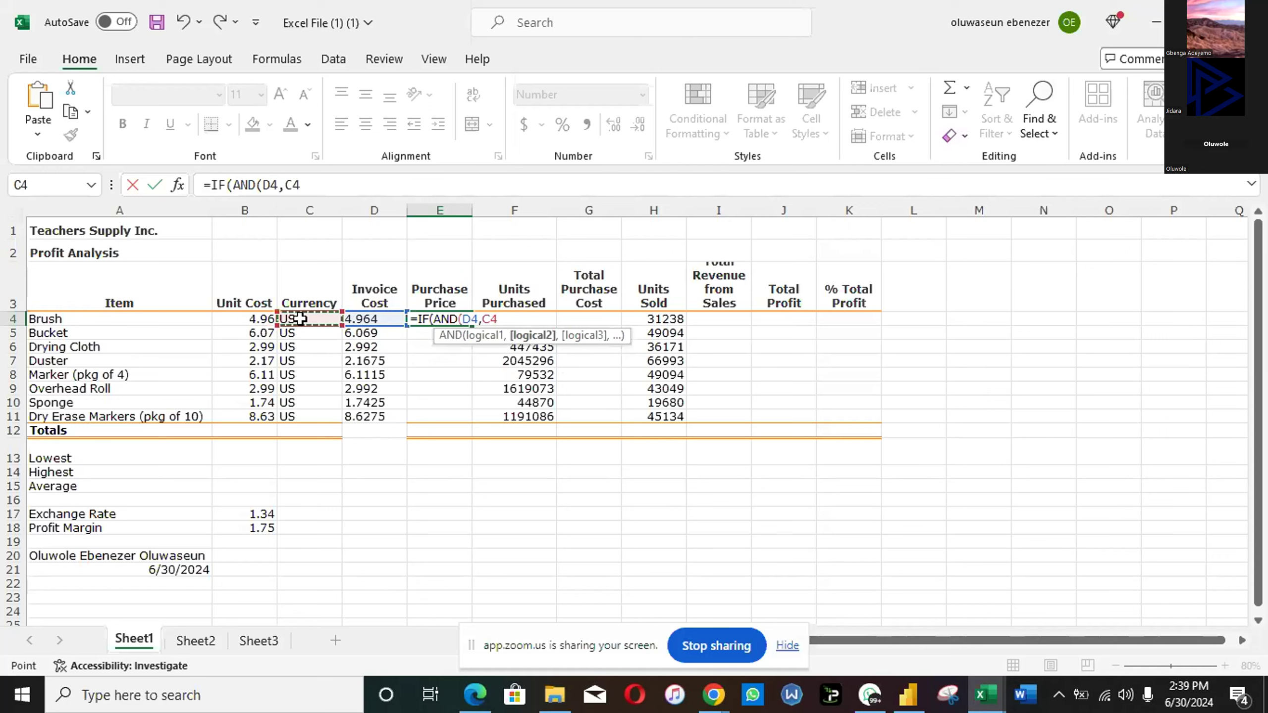
text(,)
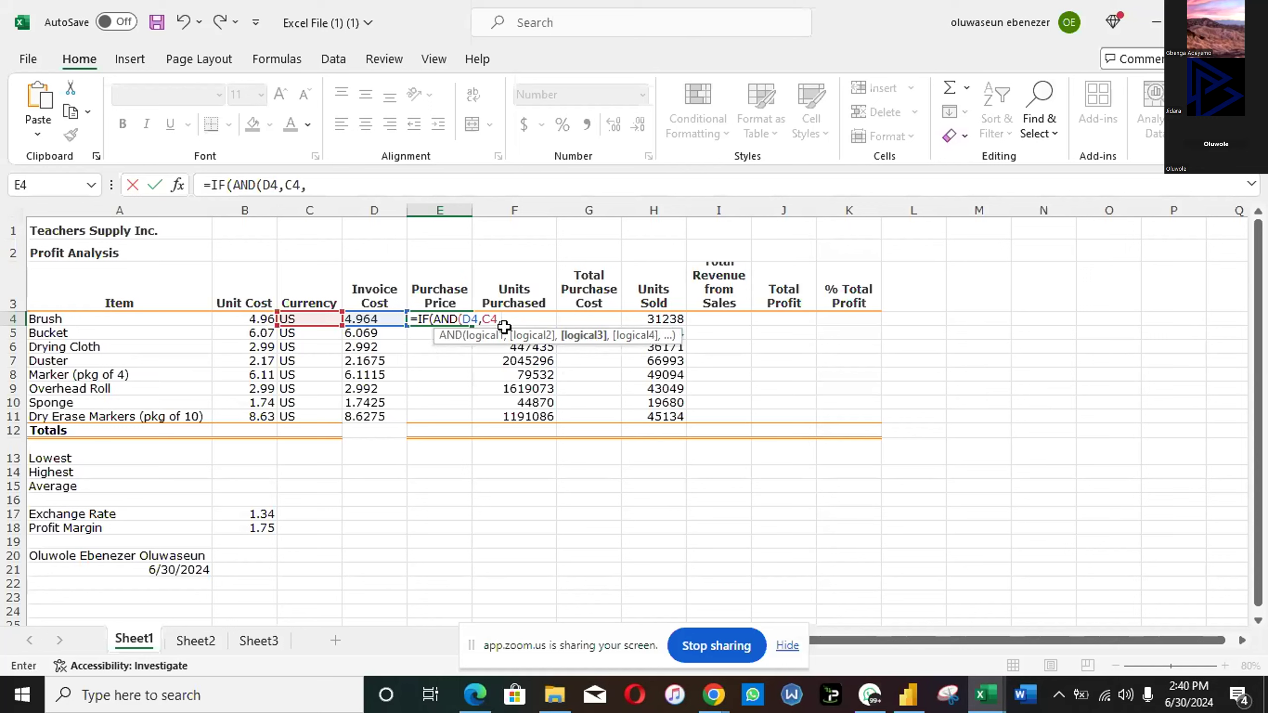
Step: Reselect C4 as the AND's second condition and try entering =IF(AND(D4,C4) in E4
key(BackSpace)
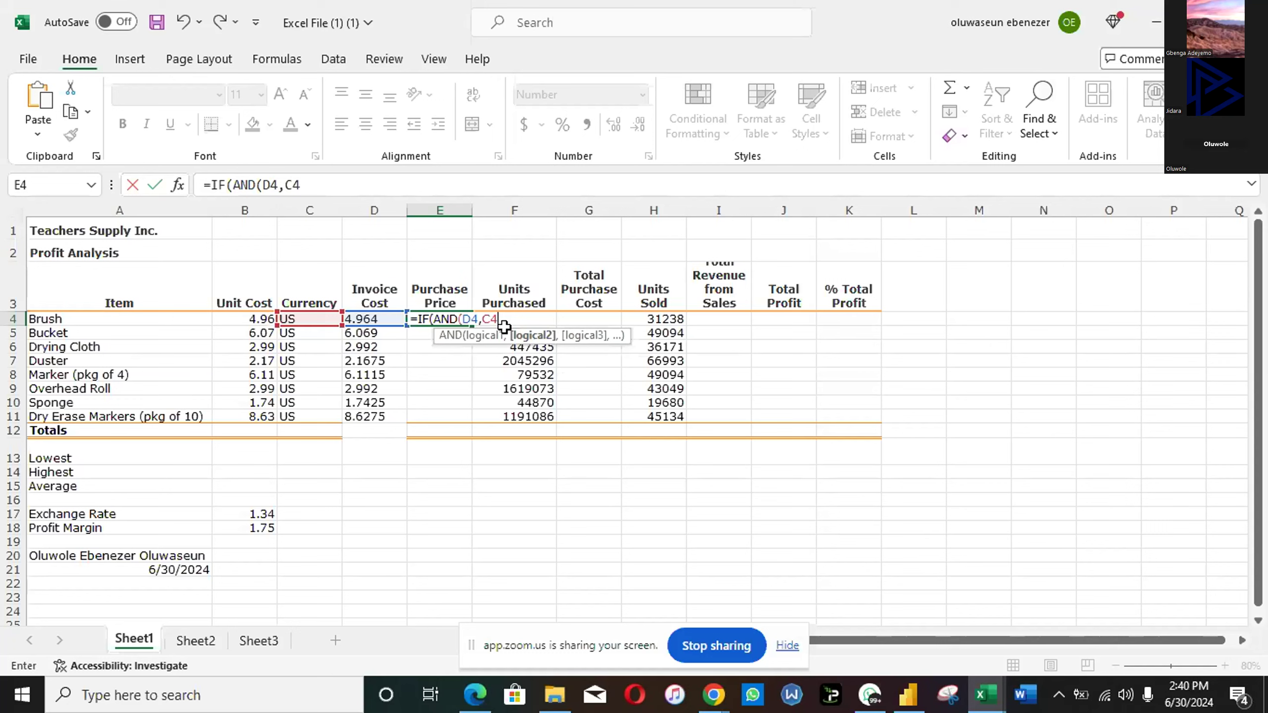
key(BackSpace)
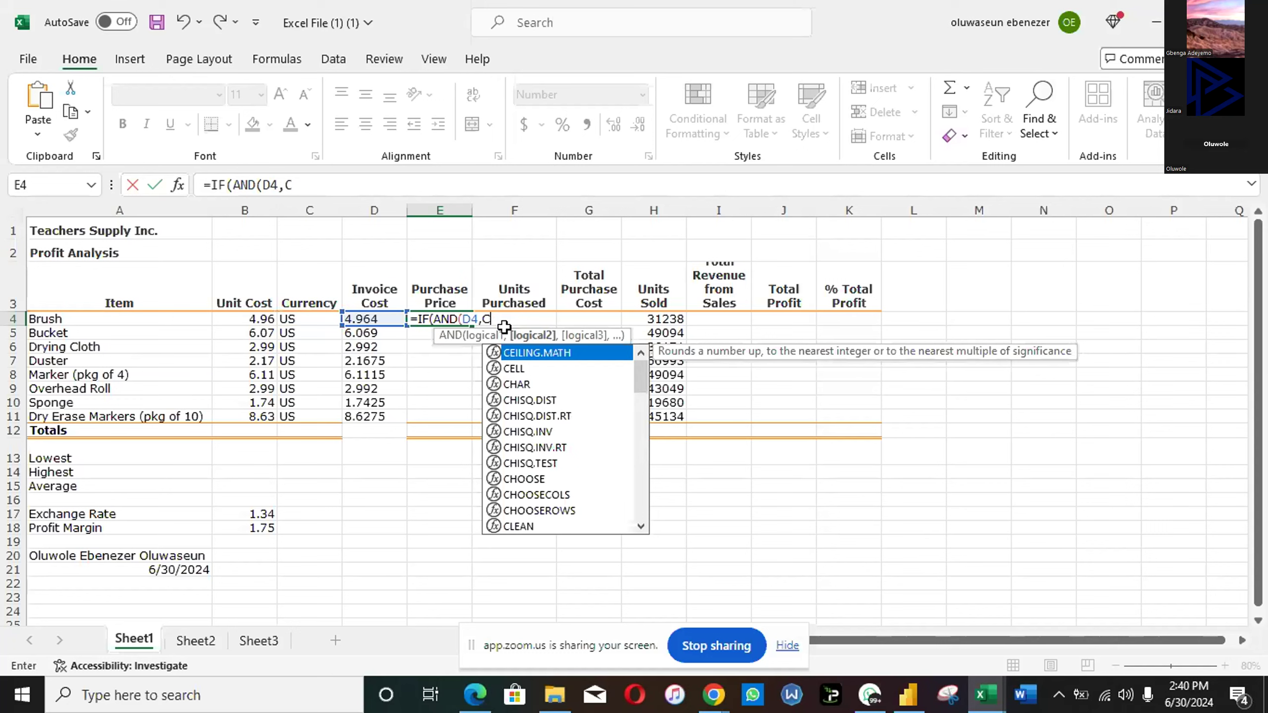
key(BackSpace)
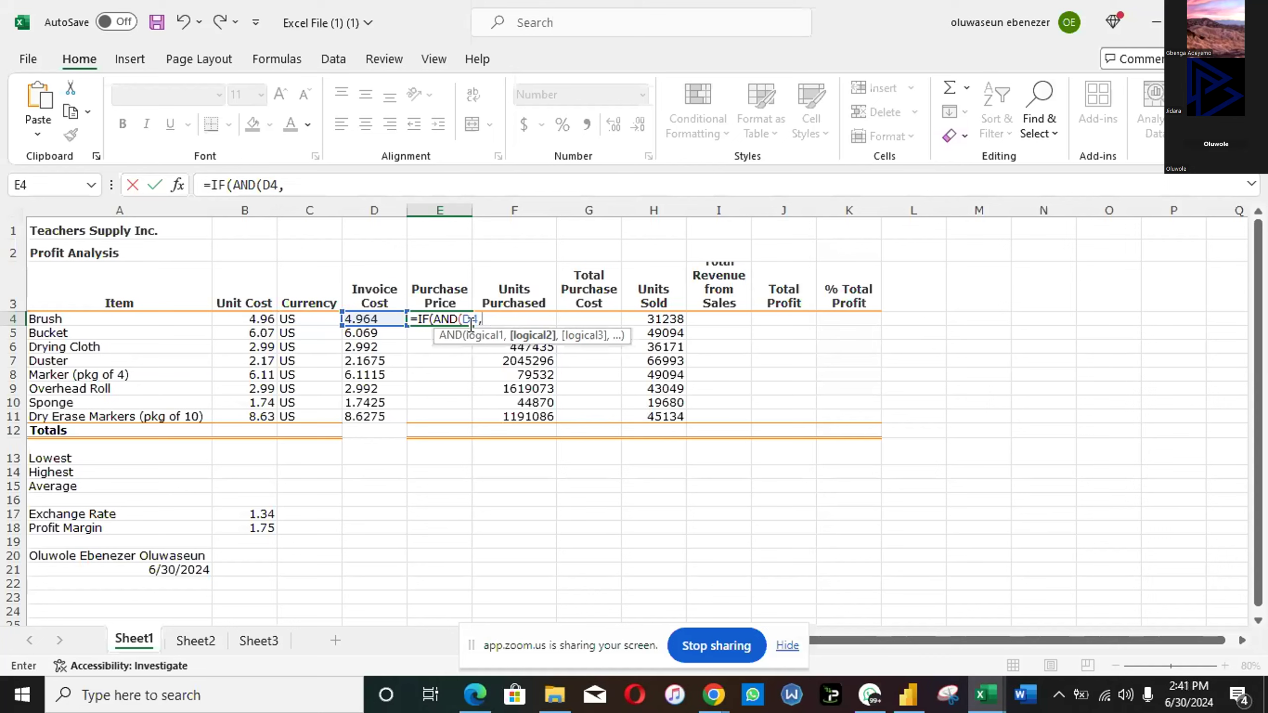
click(303, 317)
click(303, 318)
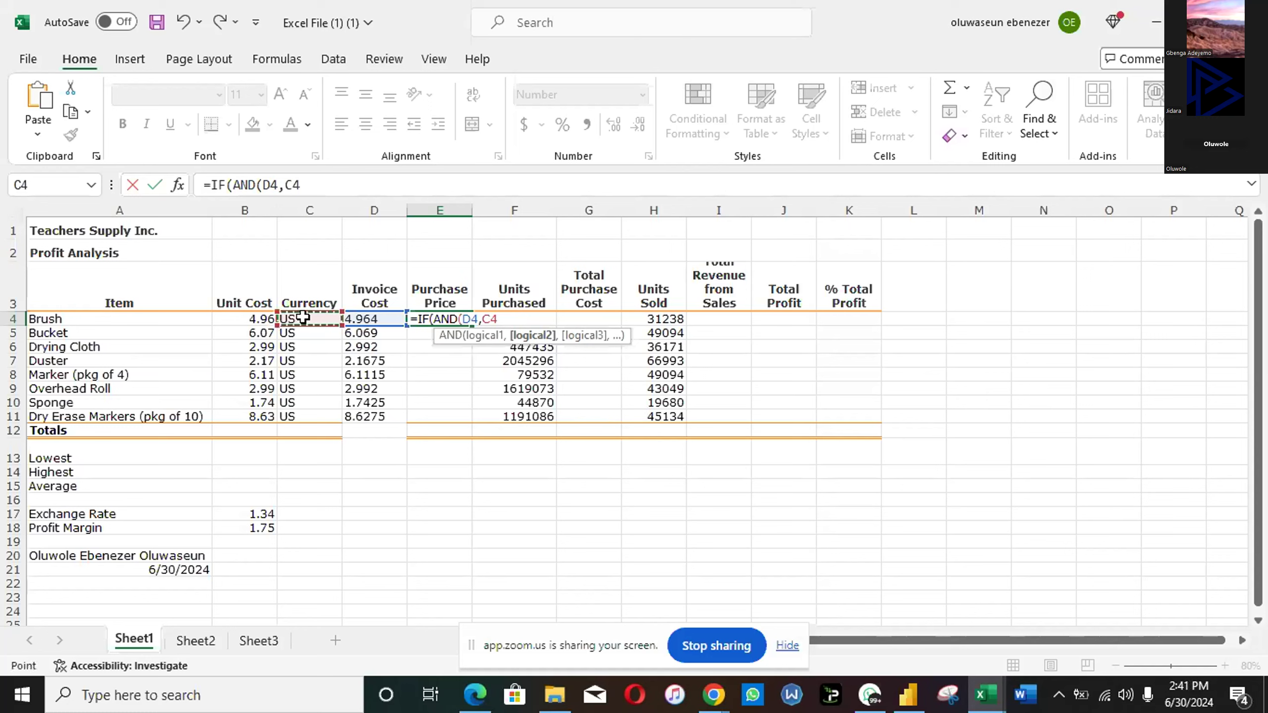
text(,)
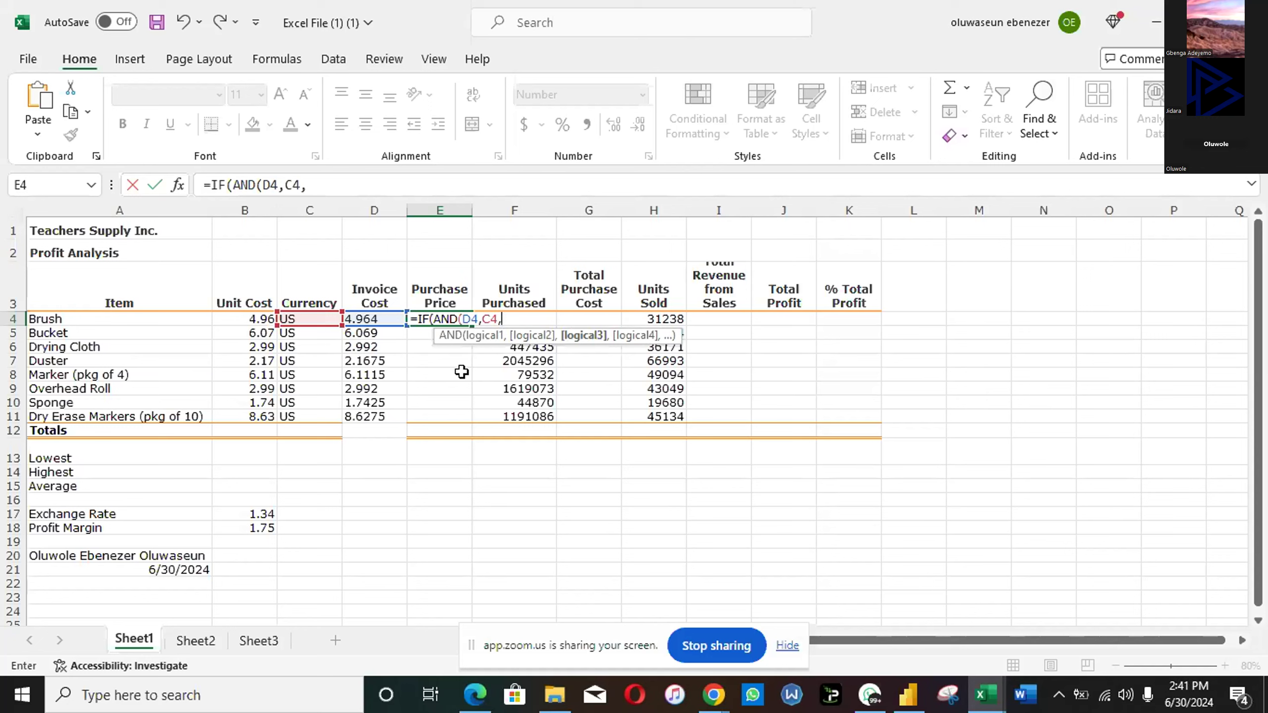
key(BackSpace)
text())
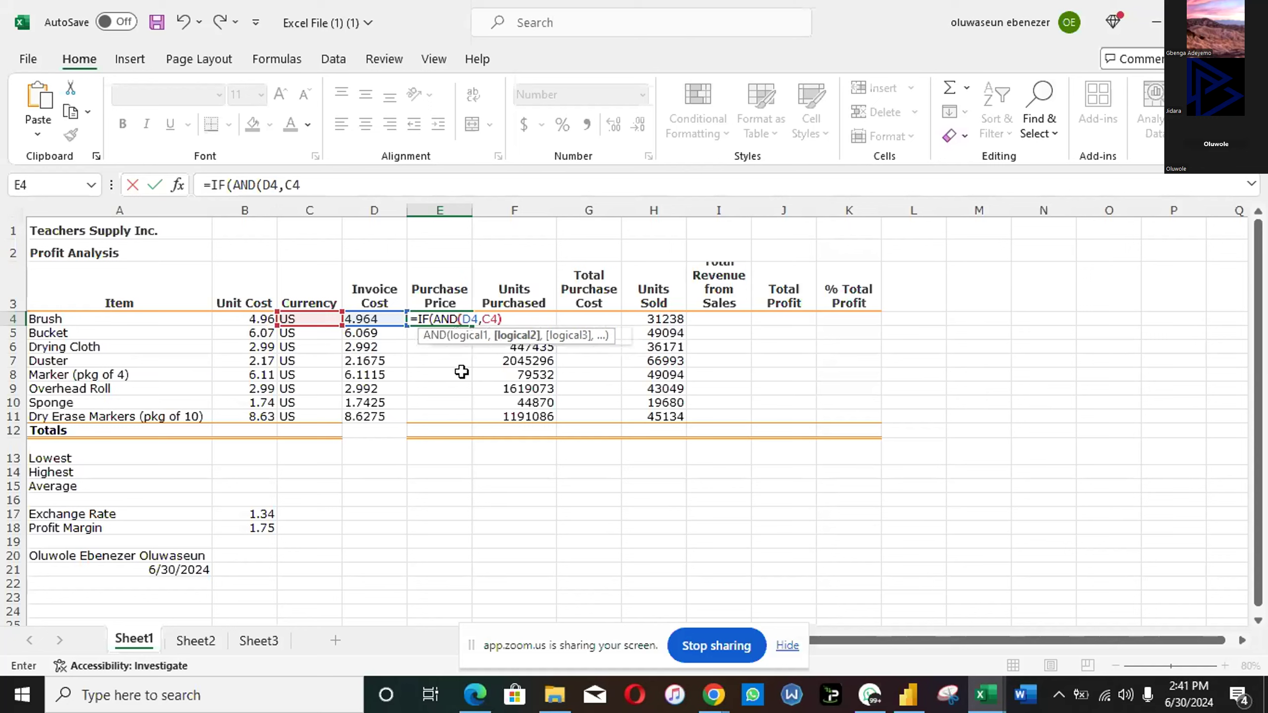
key(Return)
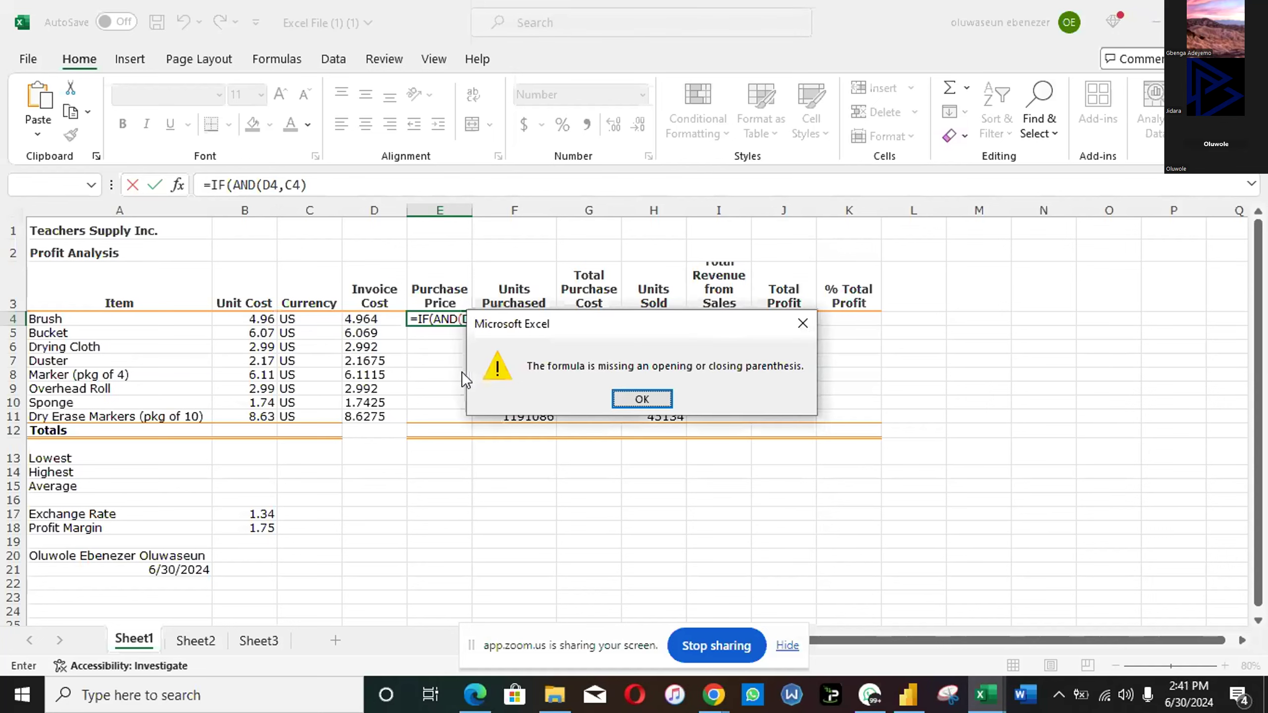
click(800, 330)
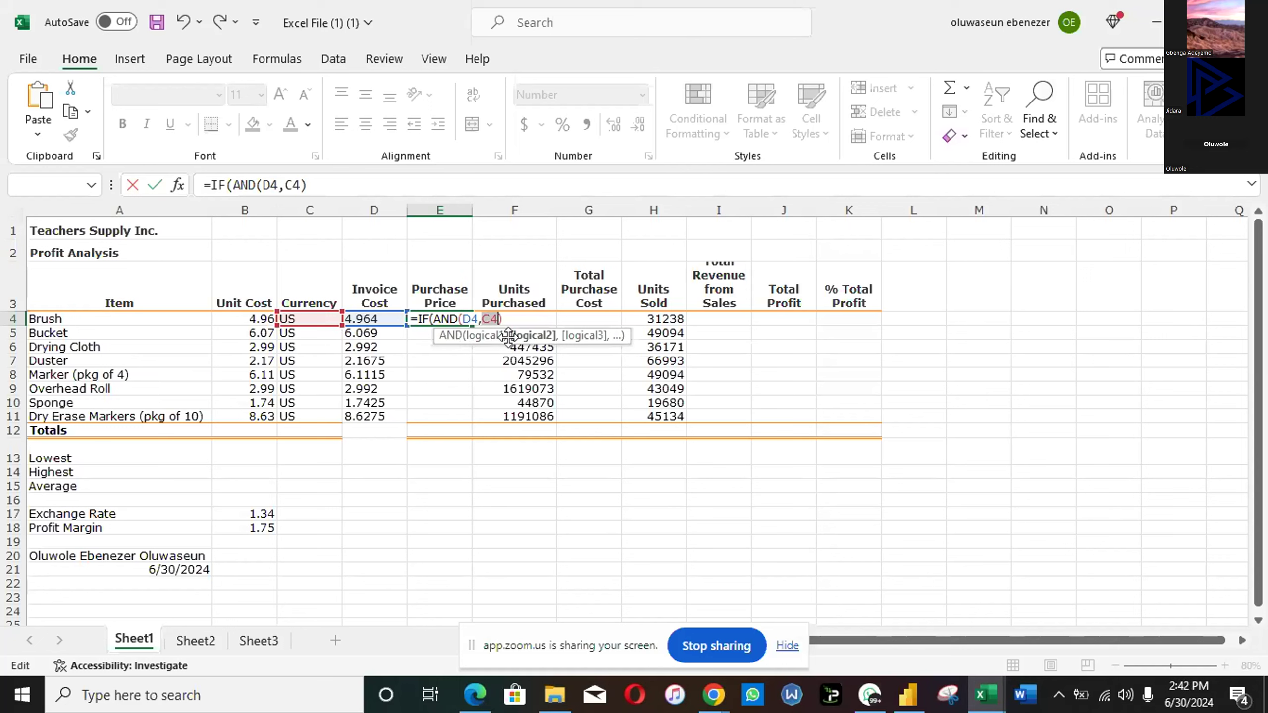
Step: Add 0 as a further argument and try entering =IF(AND(D4,C4,0) in E4
key(BackSpace)
text(,0))
key(Return)
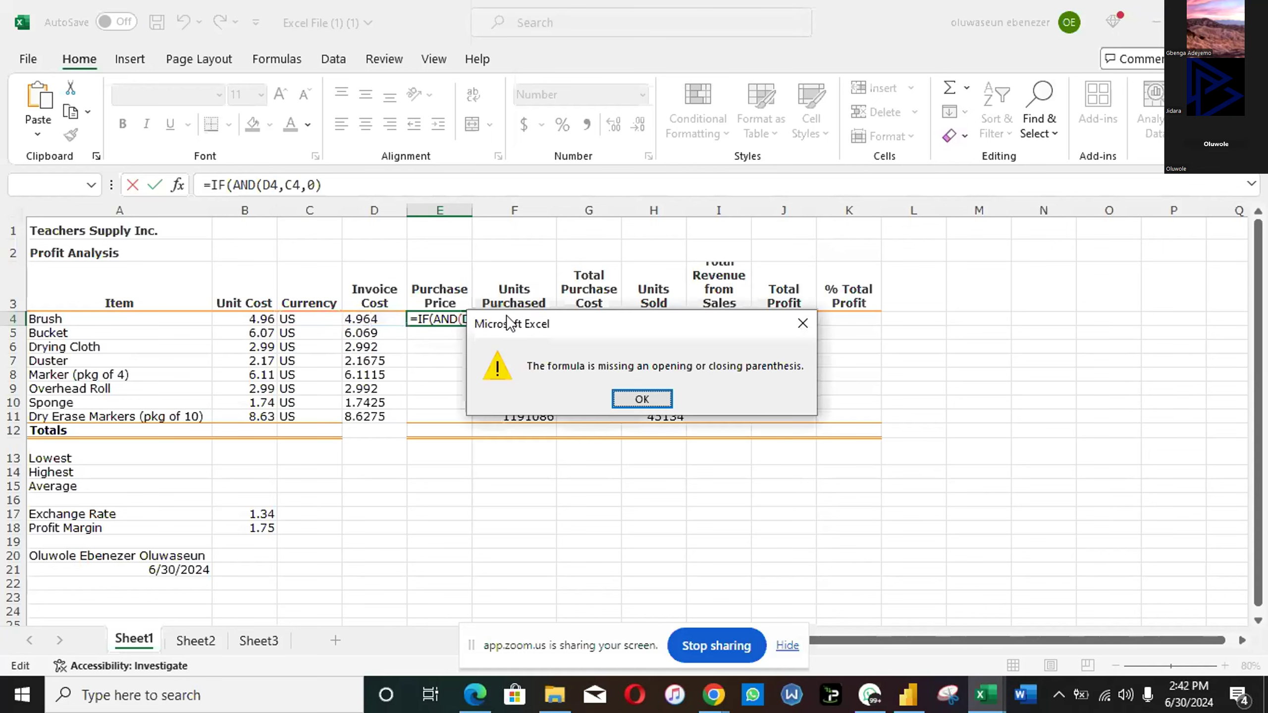
click(654, 400)
key(BackSpace)
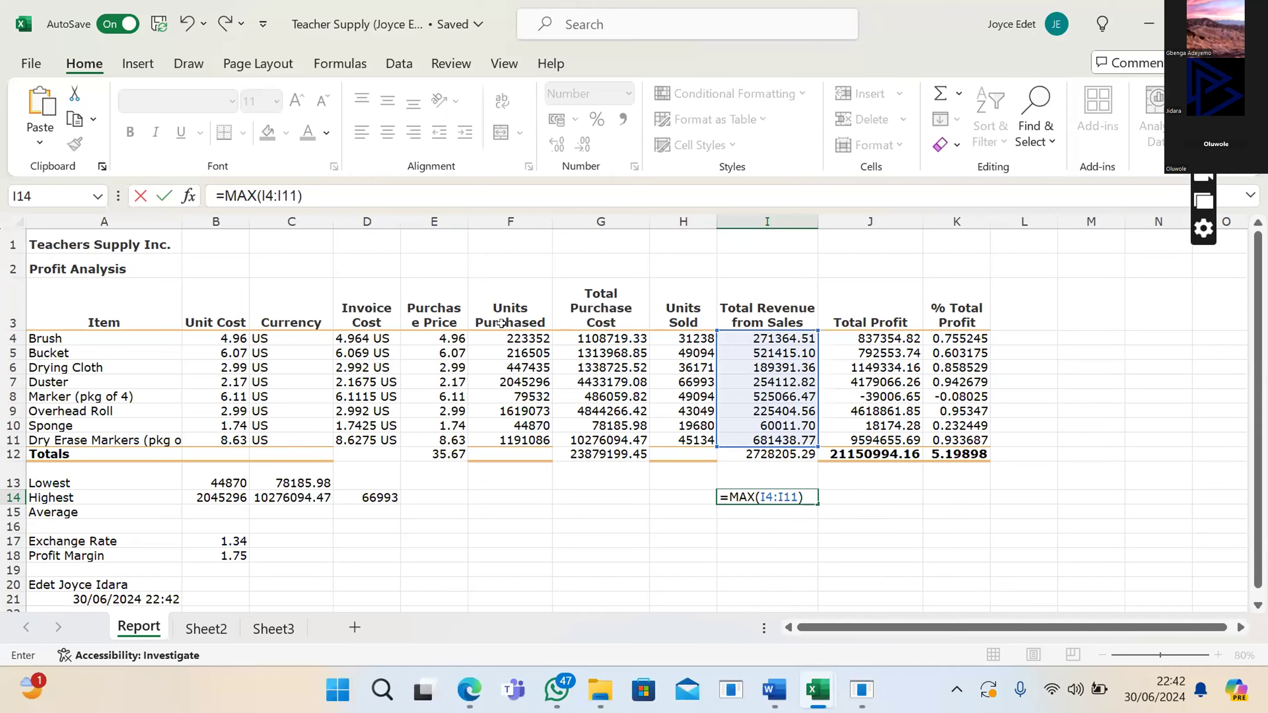
Step: In the Report sheet's Highest row, enter =MAX(I4:I11) in I14 for revenue and =MAX(J4:J11) in J14 for Total Profit
key(Return)
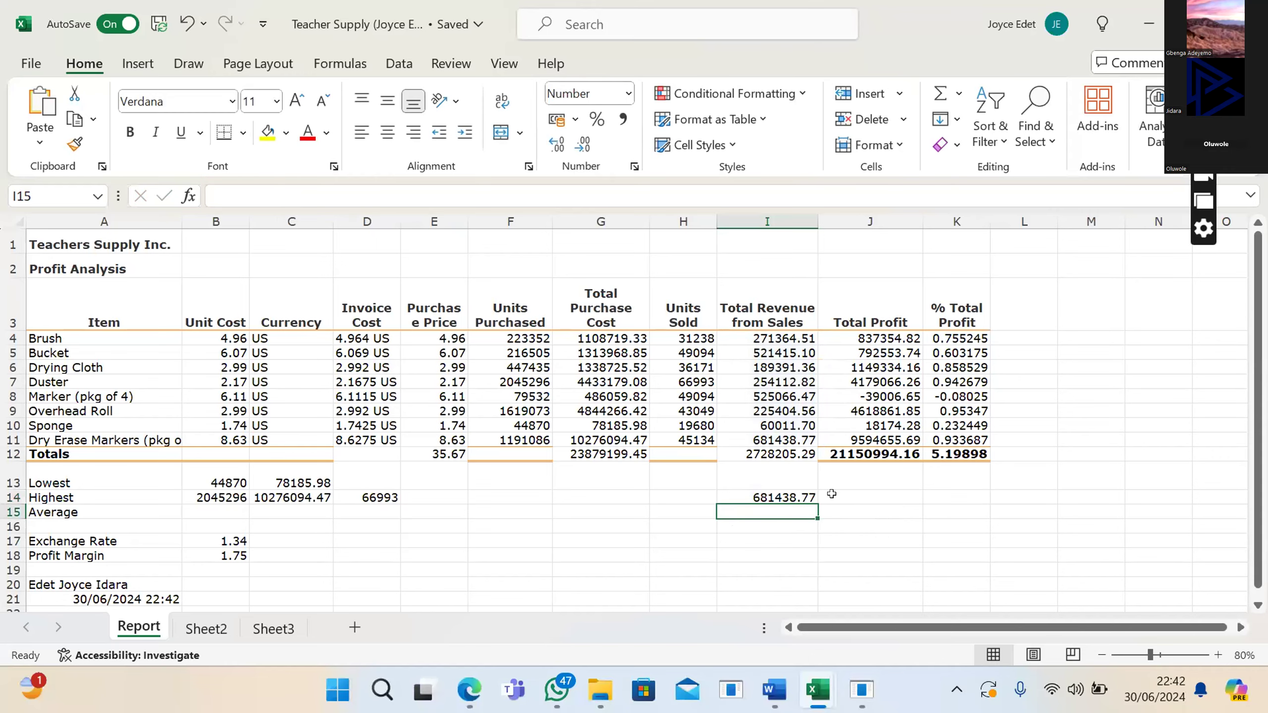
click(866, 494)
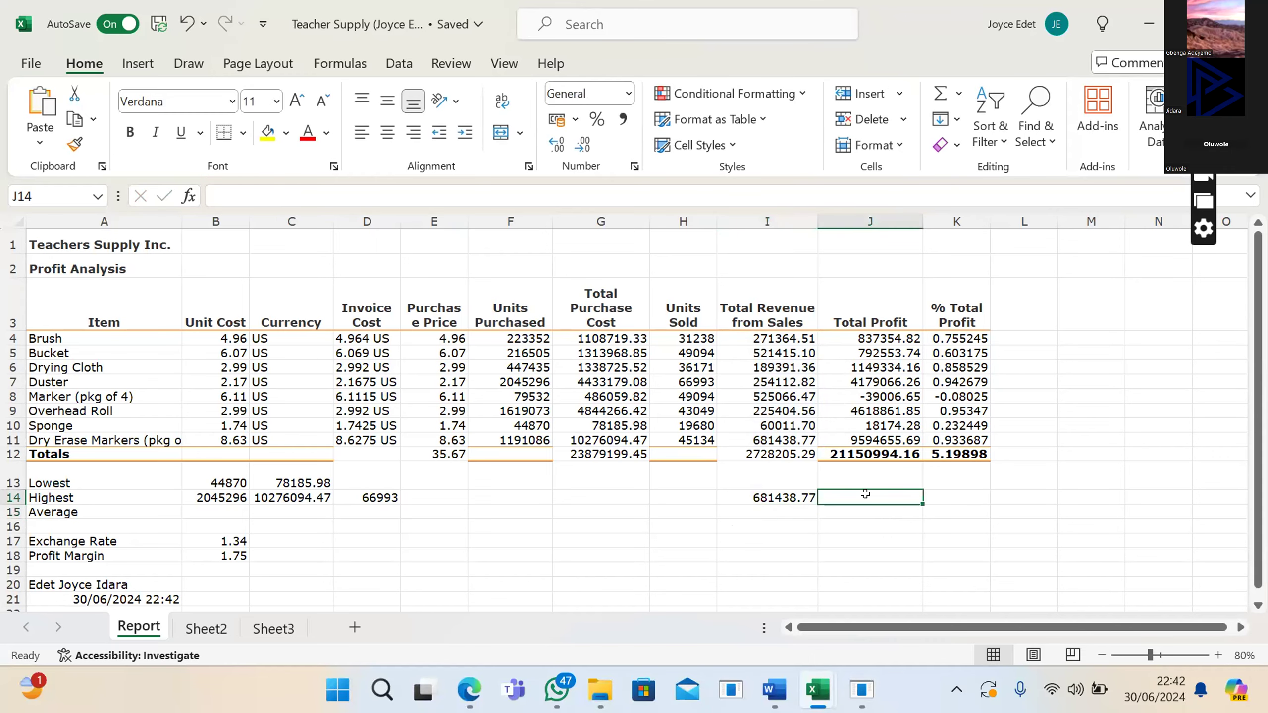
text(=)
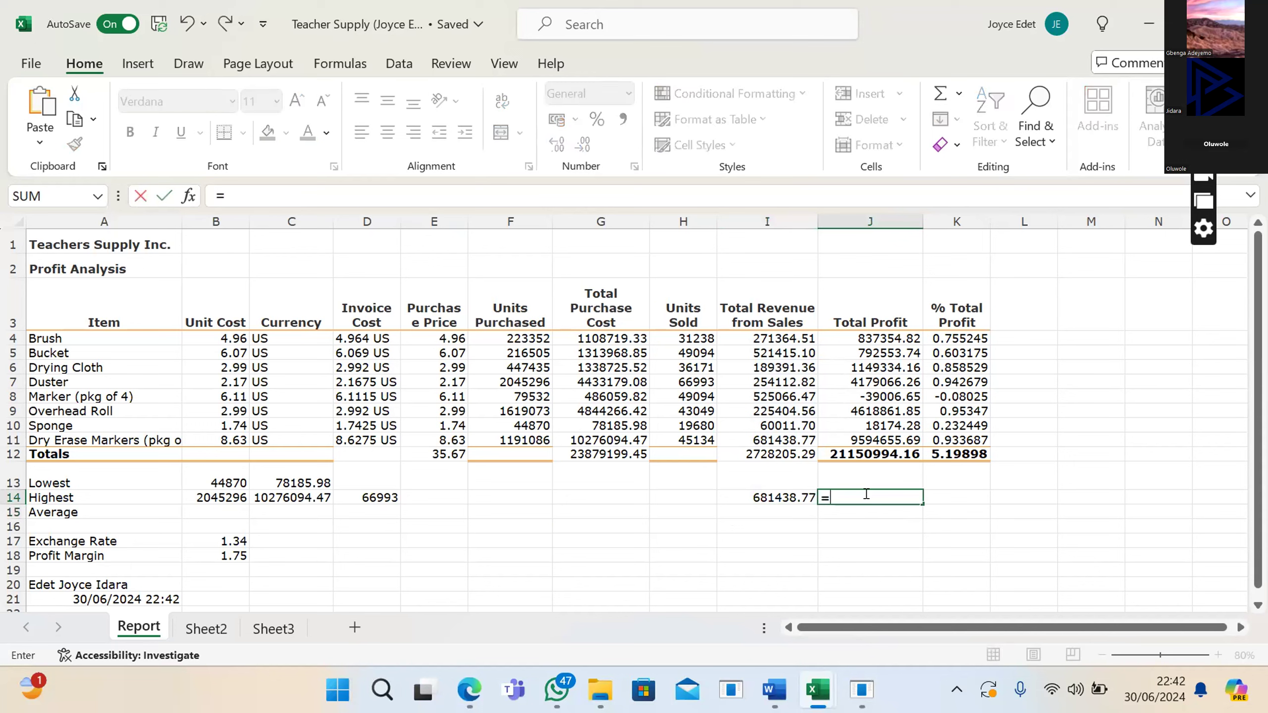
text(Ma)
double_click(861, 568)
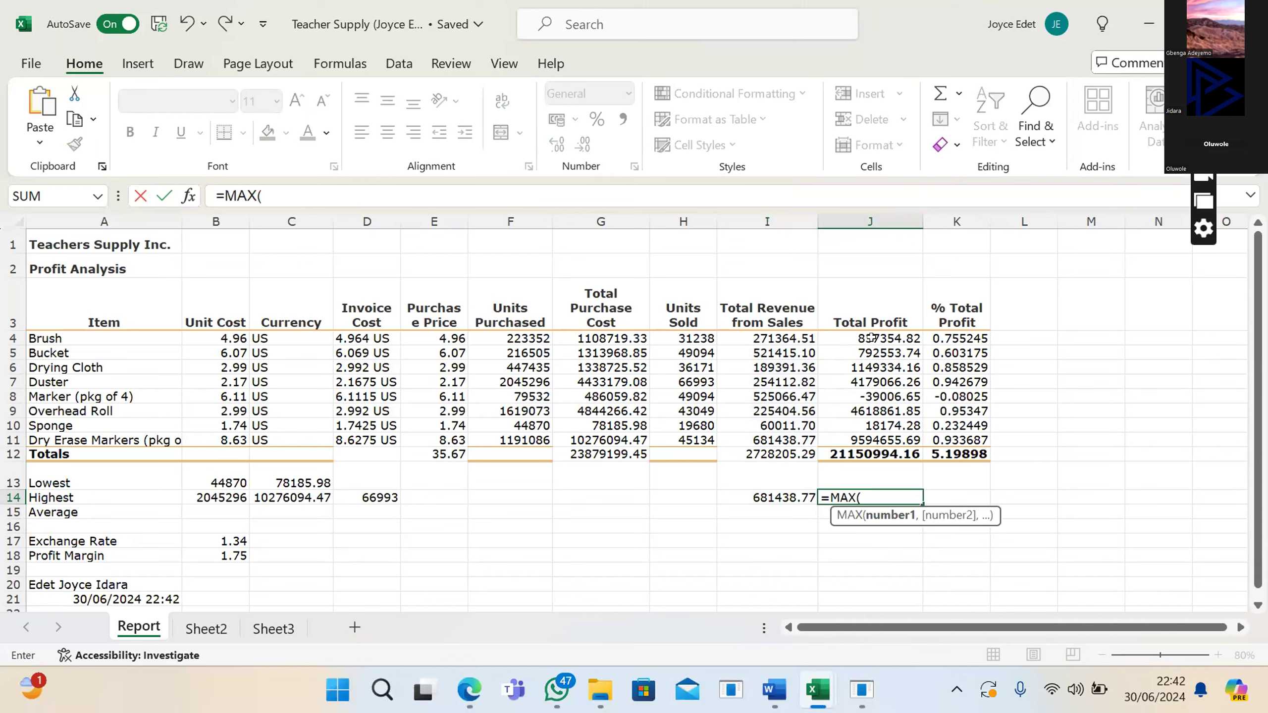
drag(872, 336, 874, 442)
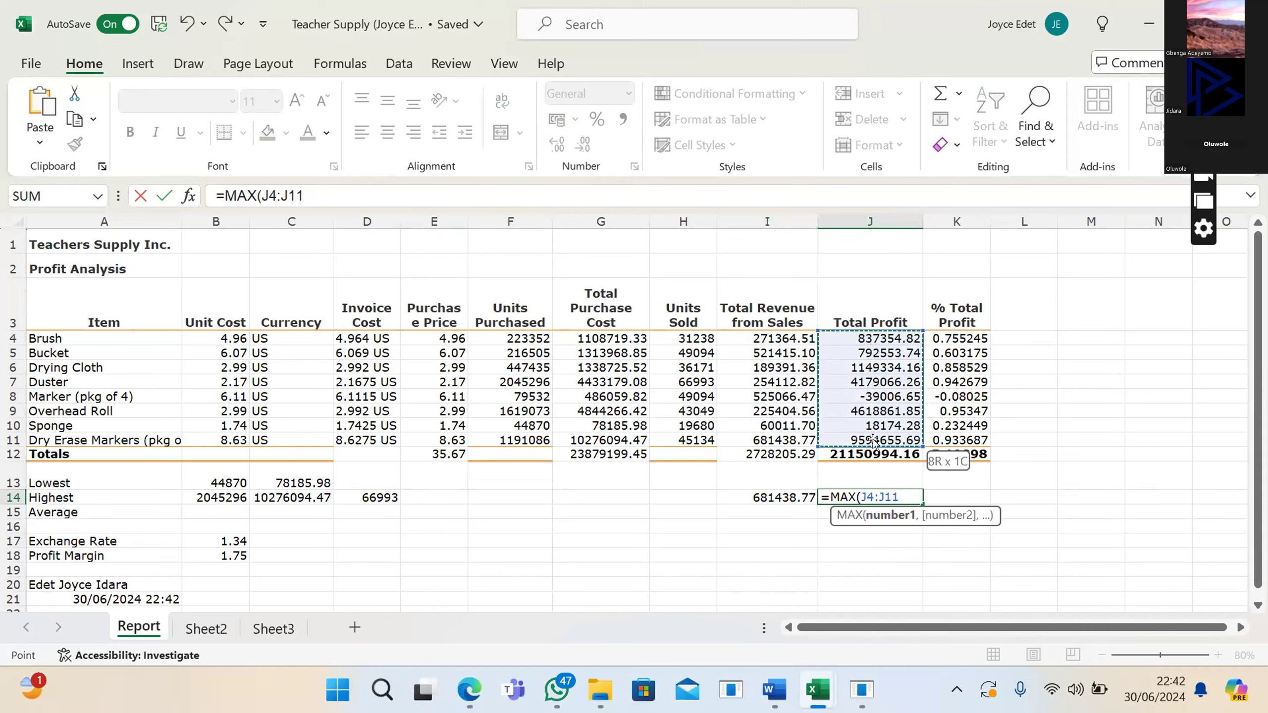
text())
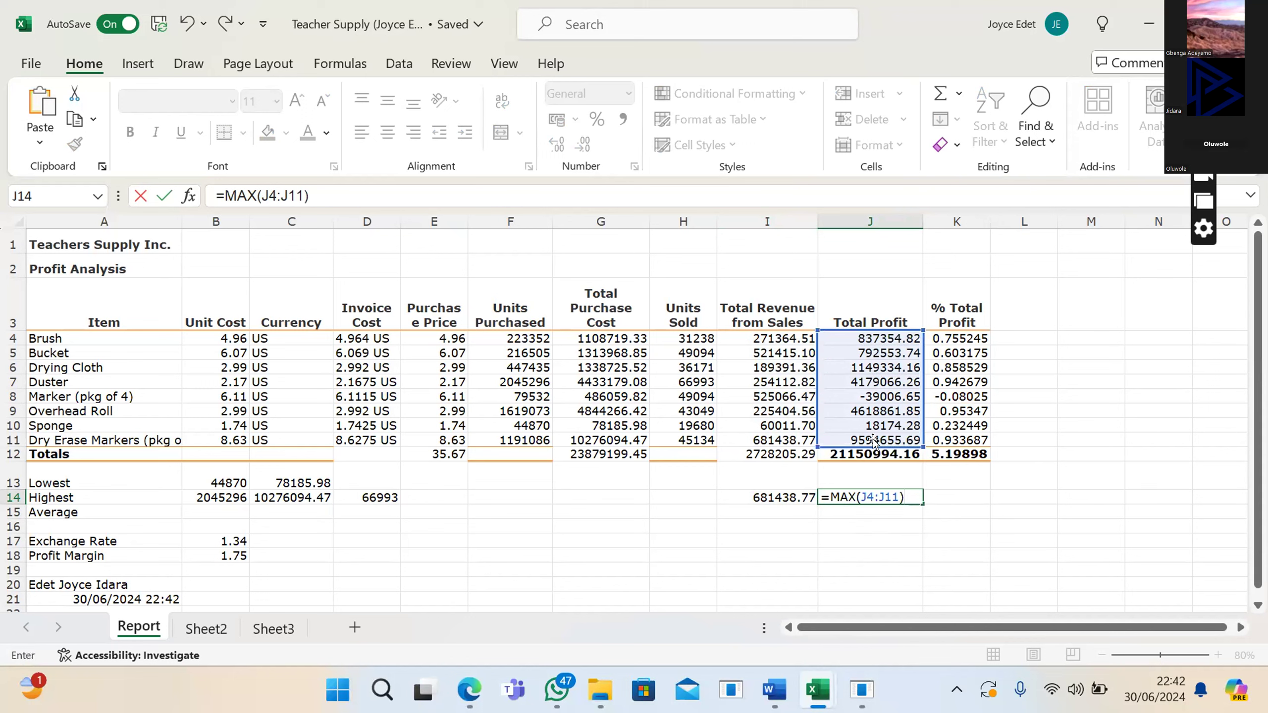
key(Return)
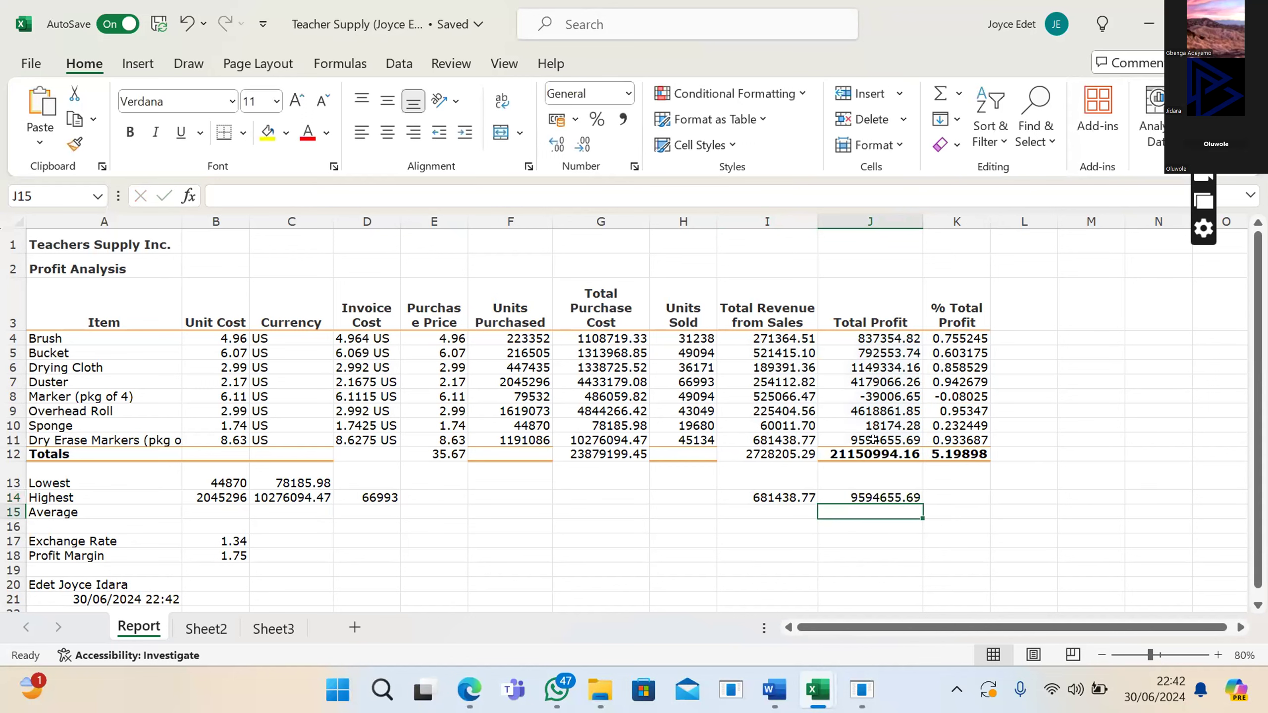
Step: Calculate the highest % Total Profit in K14 with the MAX of K4:K11
click(944, 494)
text(=)
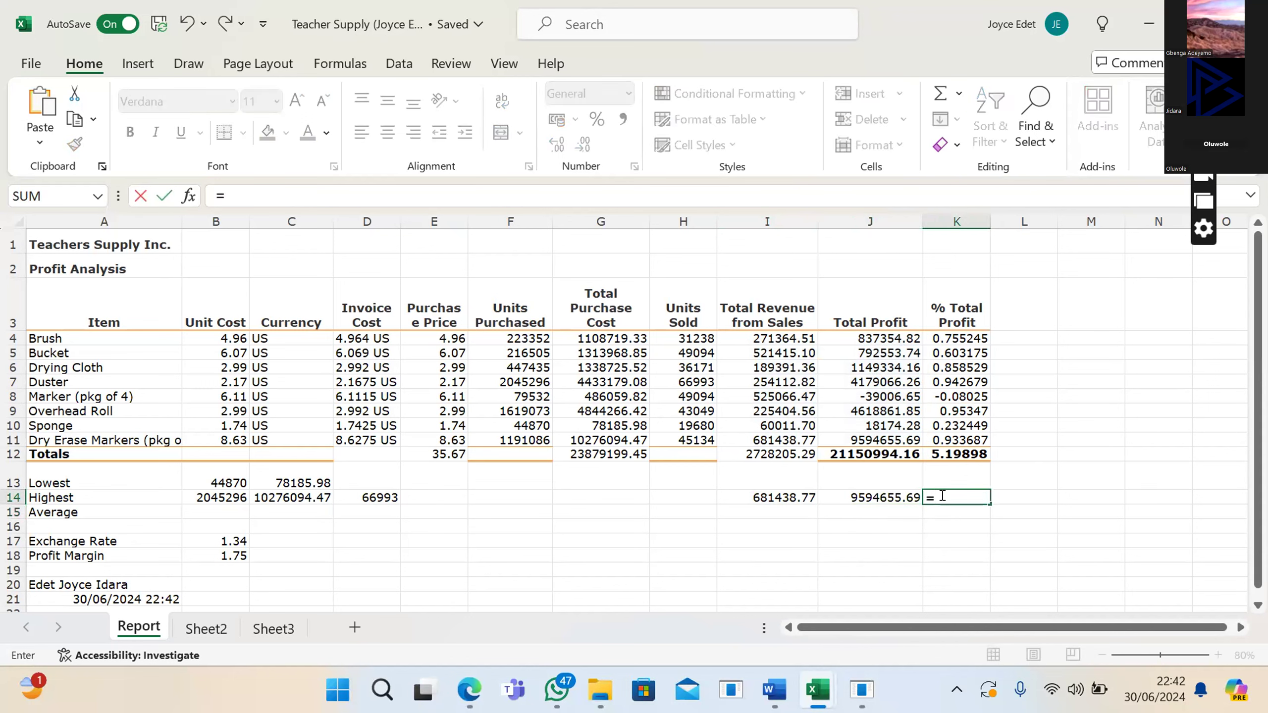
text(ma)
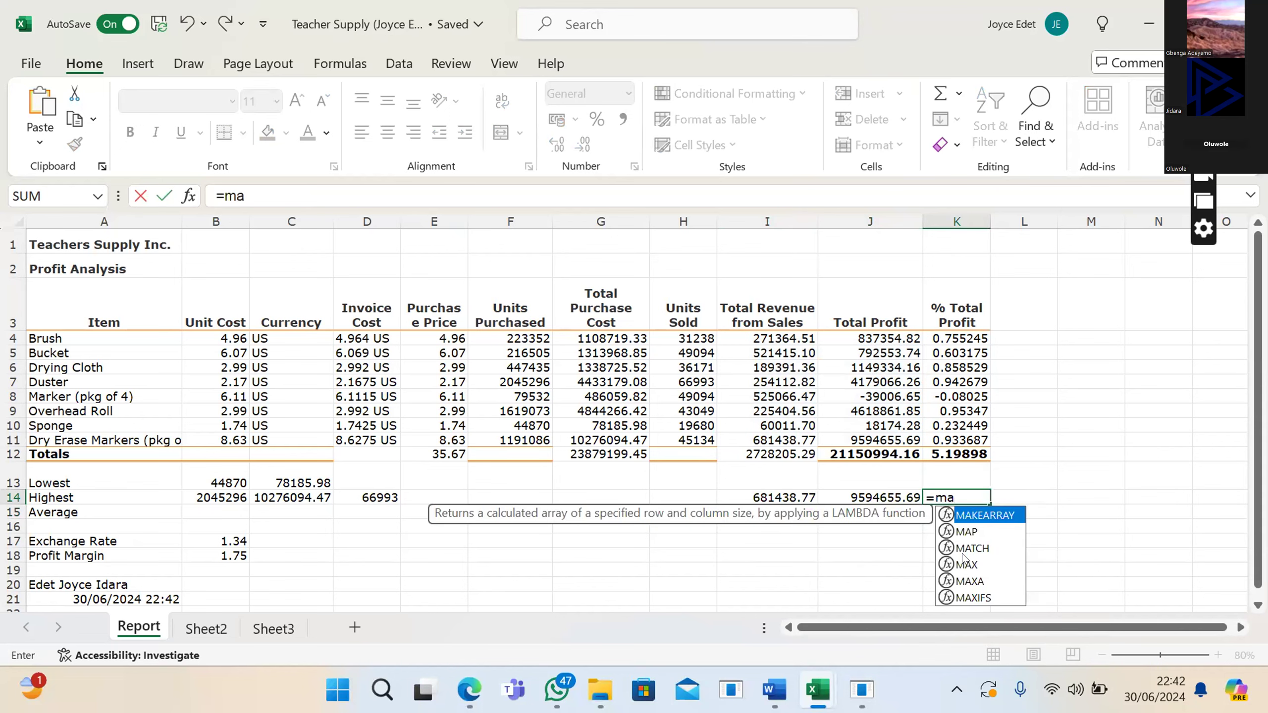
double_click(964, 565)
drag(948, 332, 949, 437)
text())
key(Return)
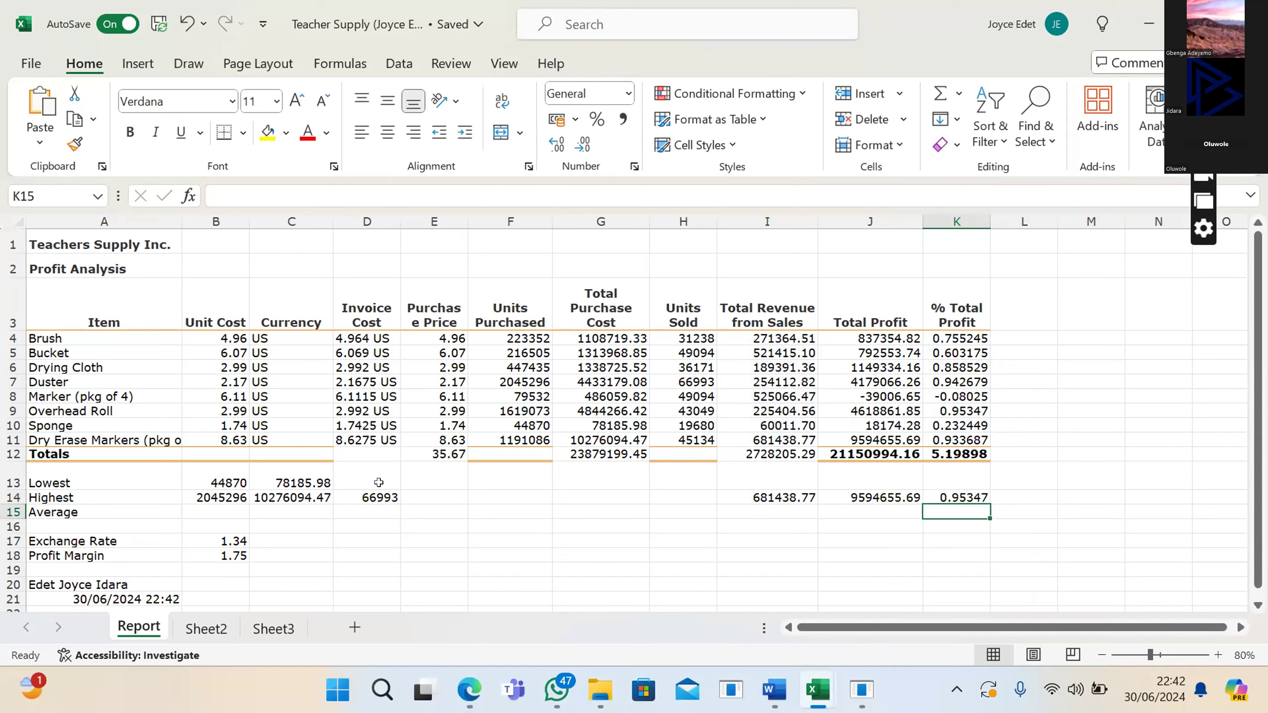
Step: Calculate the lowest Units Purchased in F13 with =MIN(F4:F11)
click(502, 479)
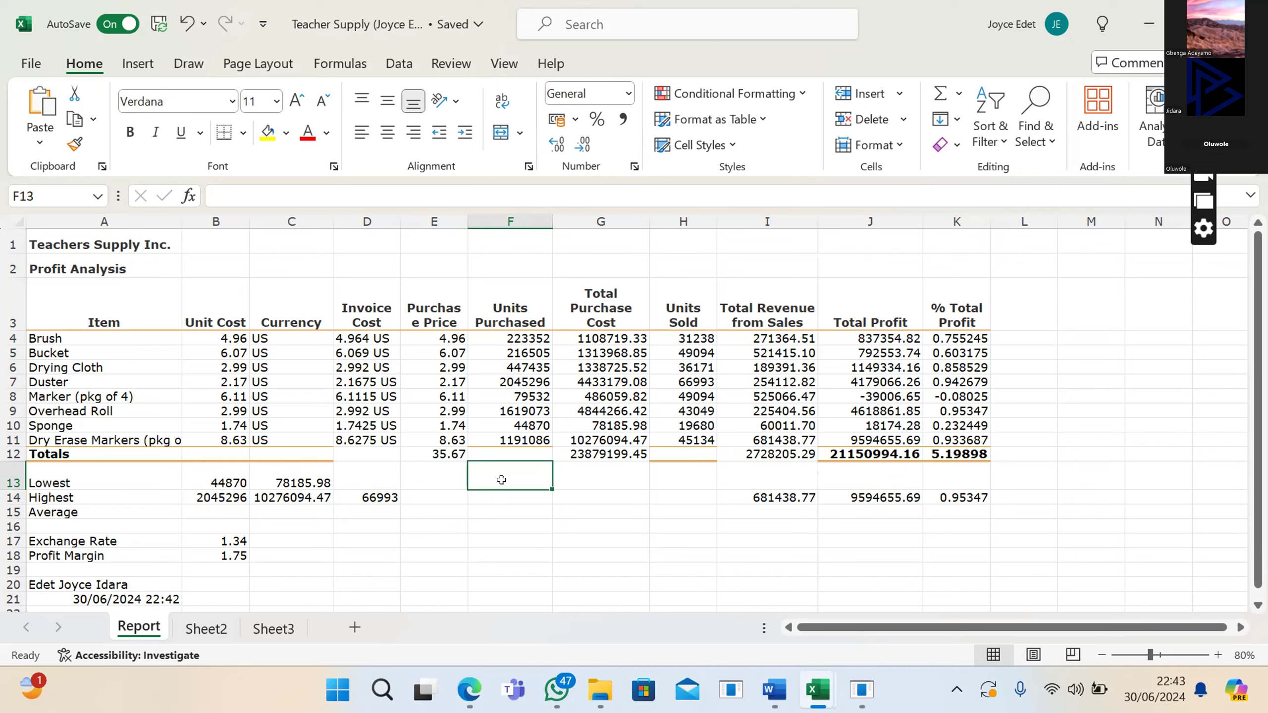
text(=mi)
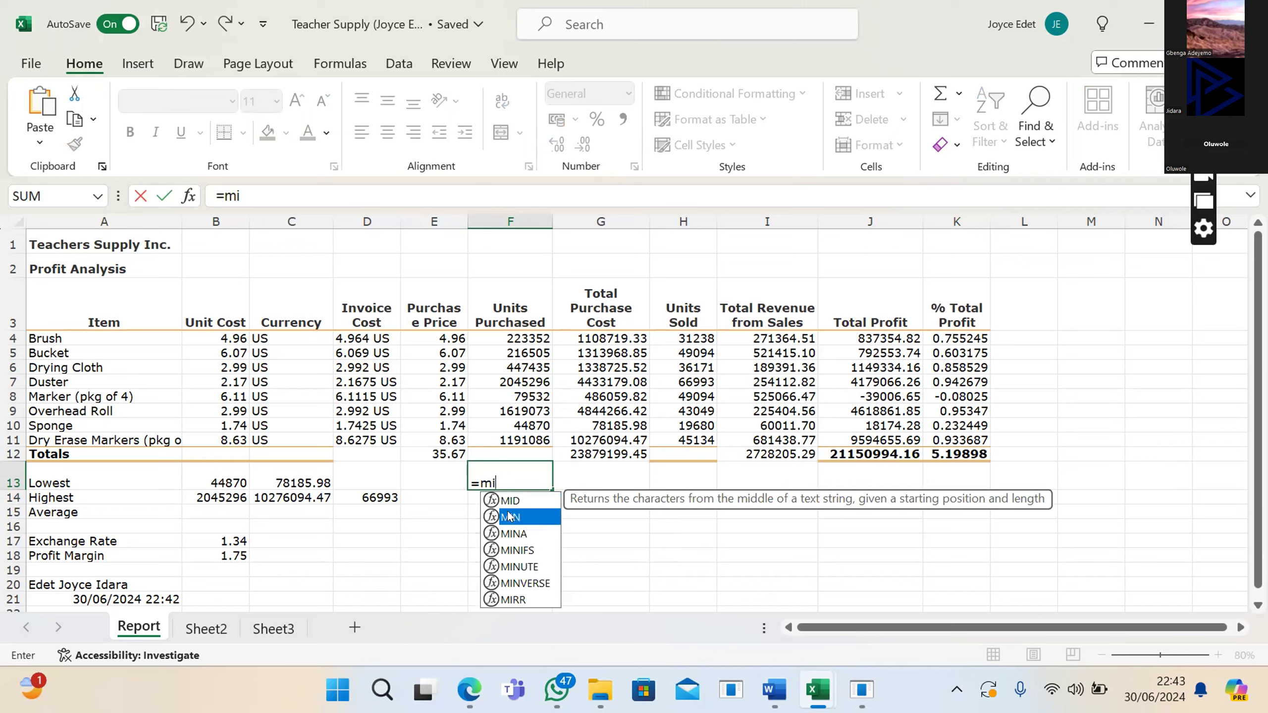
double_click(509, 518)
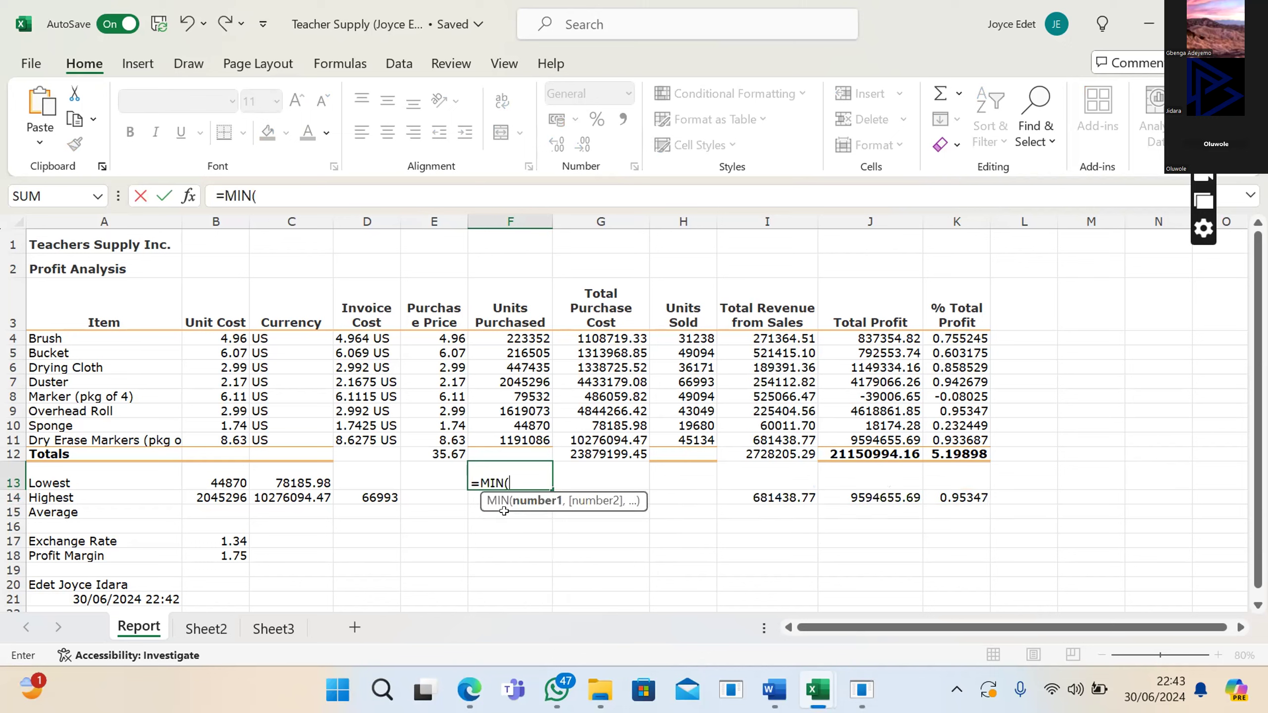
drag(512, 332, 514, 438)
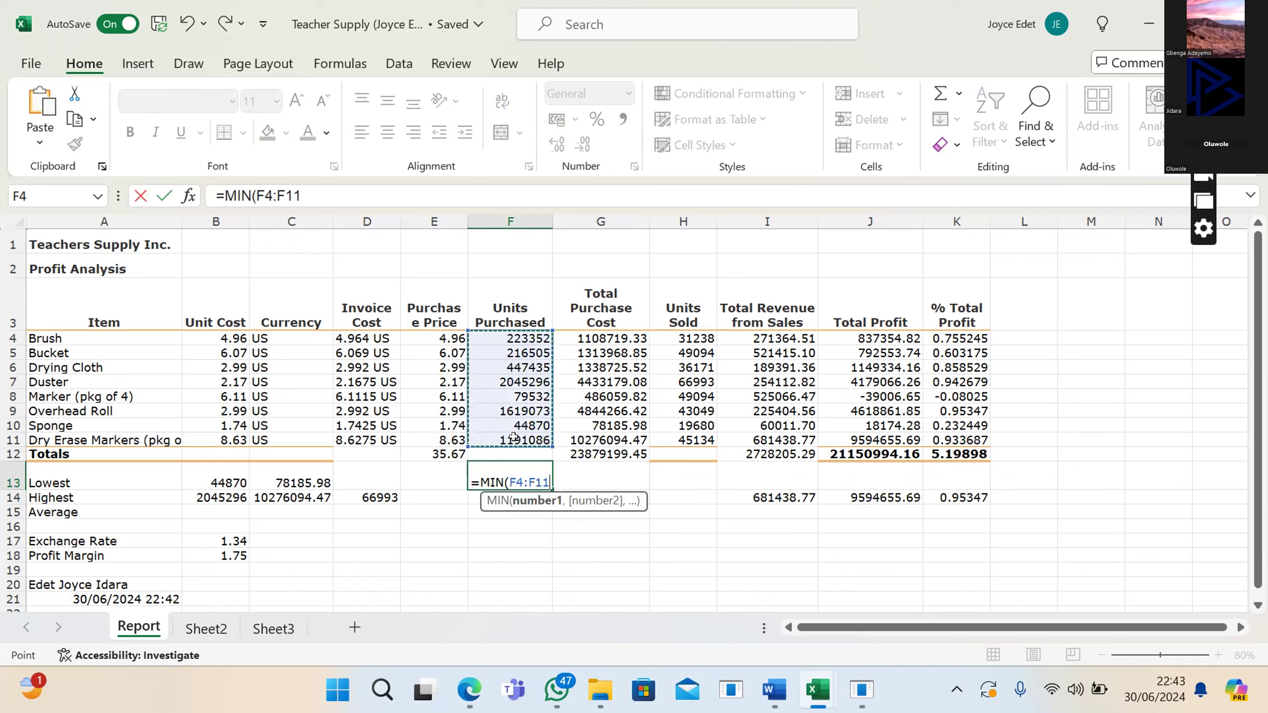
text())
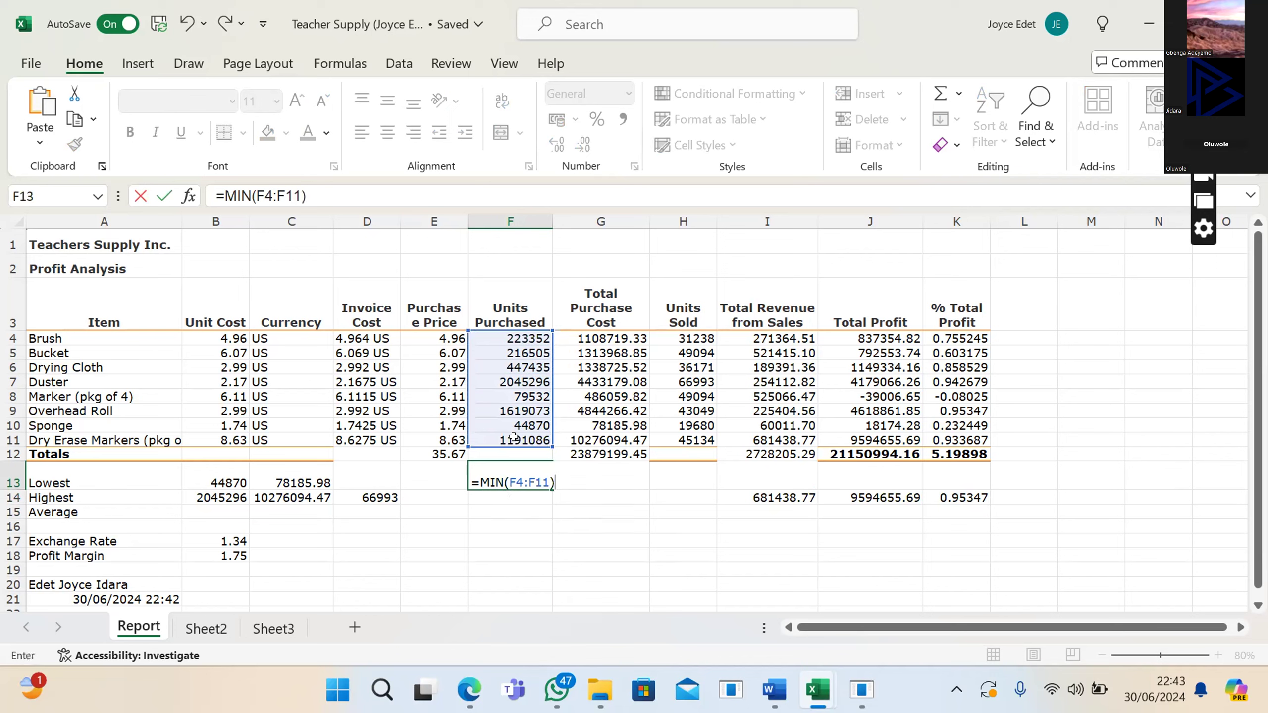
key(Return)
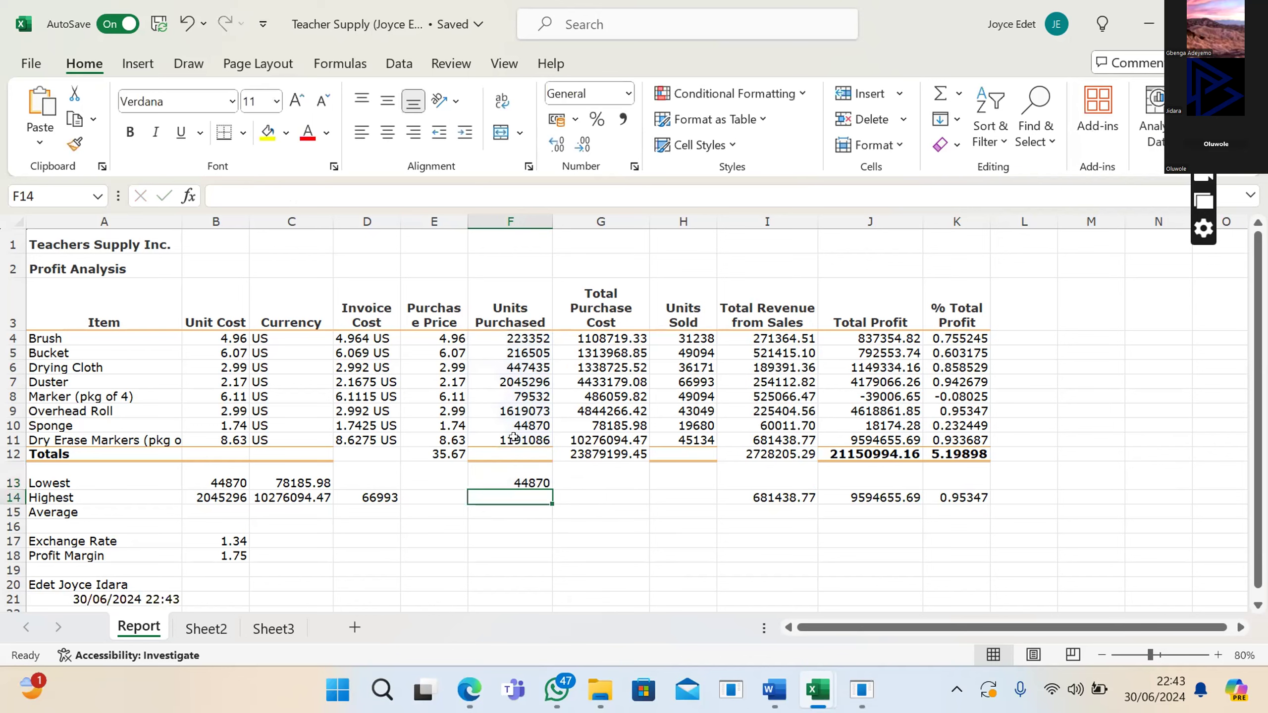
Step: Calculate the highest Units Purchased in F14 with =MAX(F4:F11)
click(606, 472)
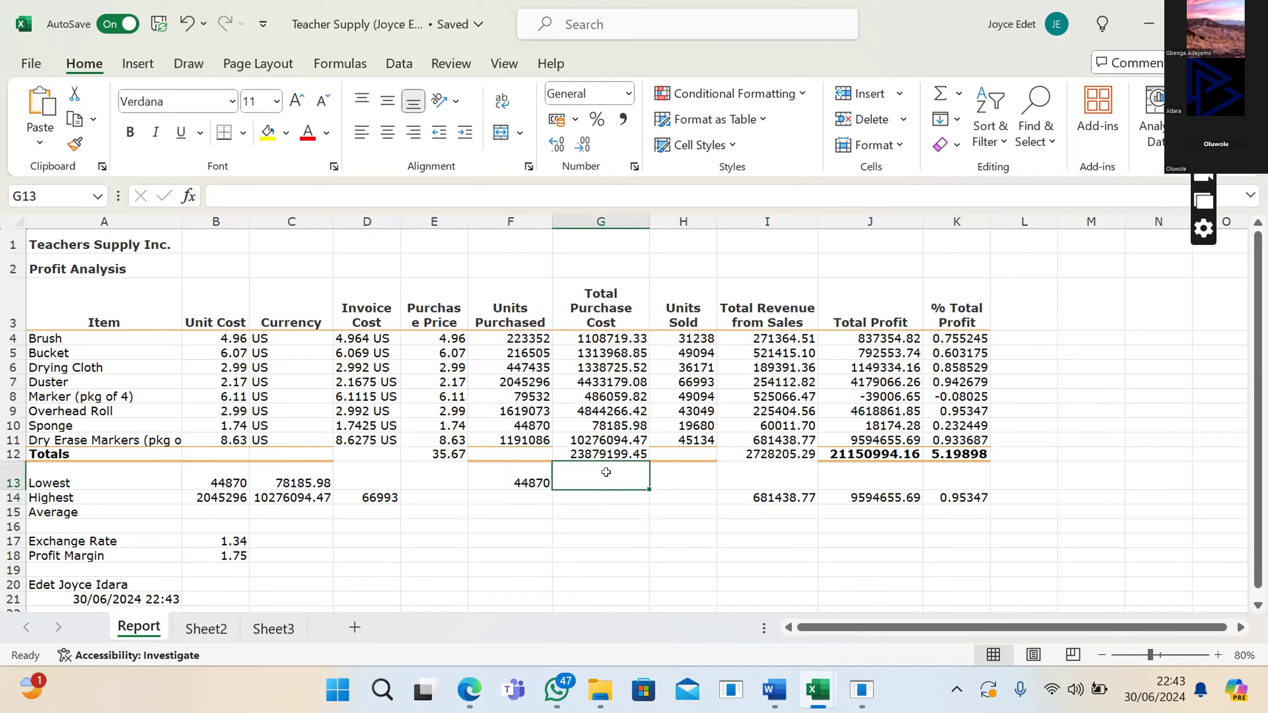
click(526, 499)
text(=)
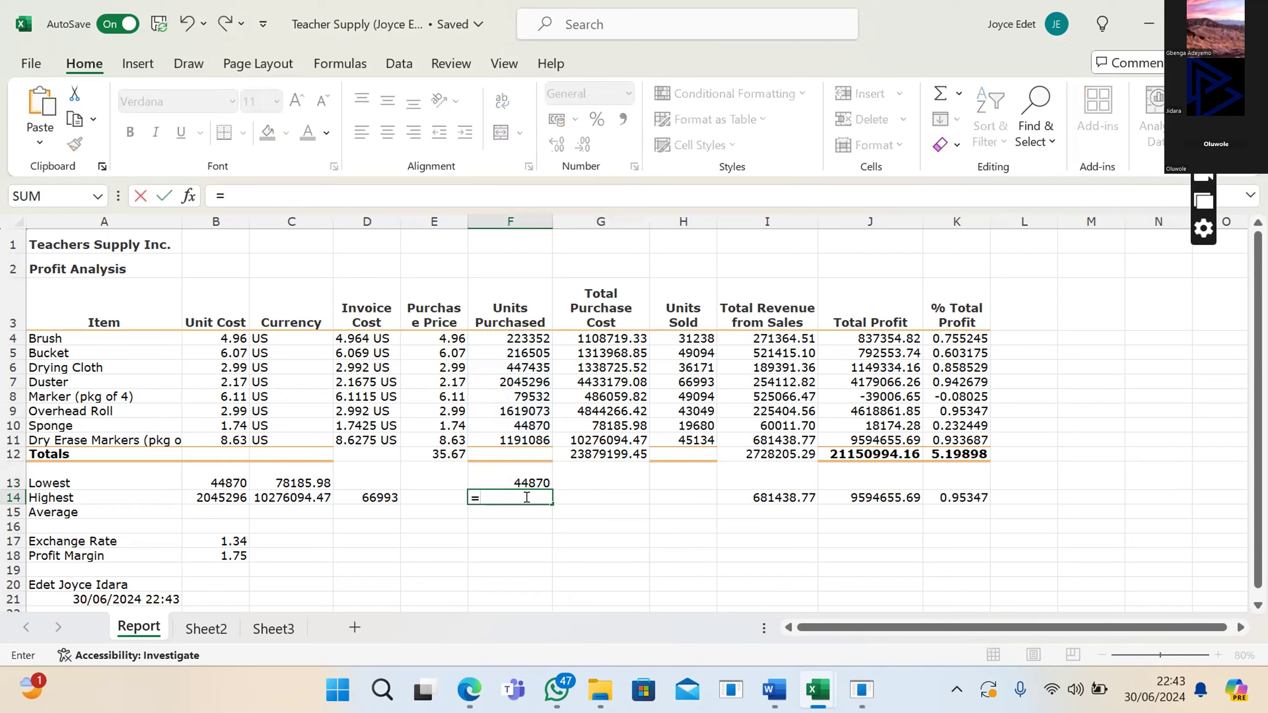
text(ma)
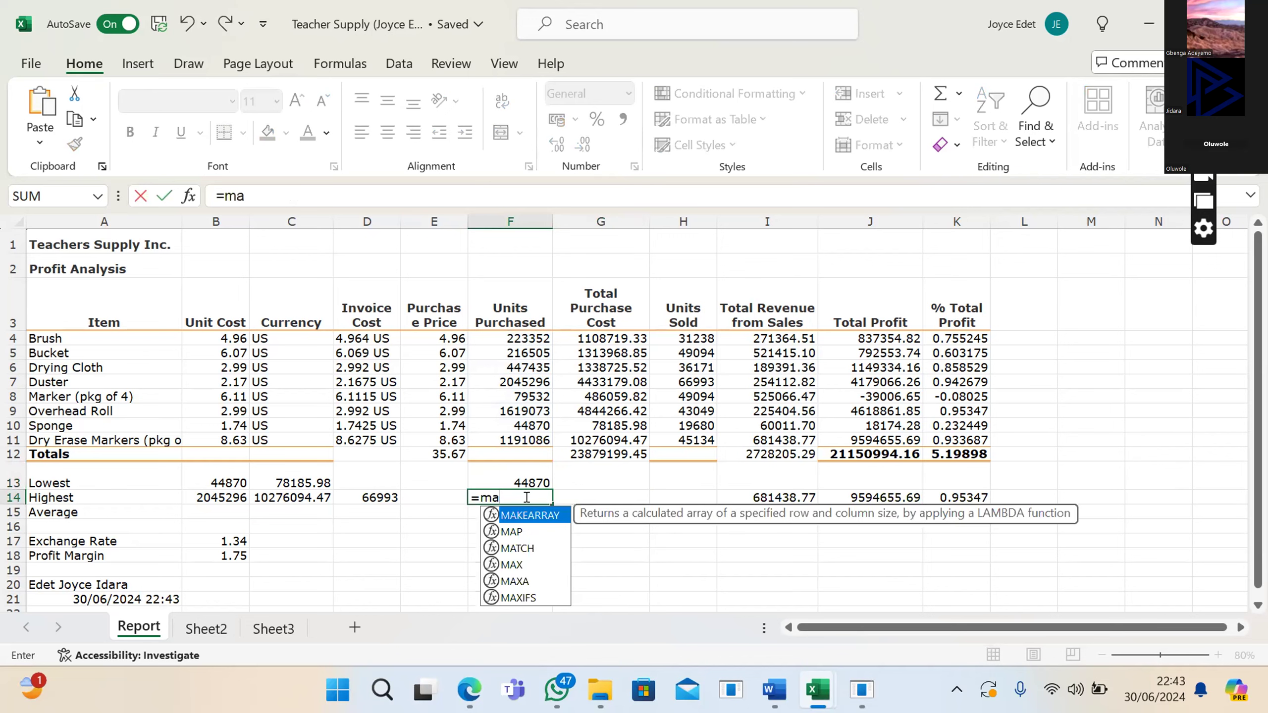
double_click(511, 566)
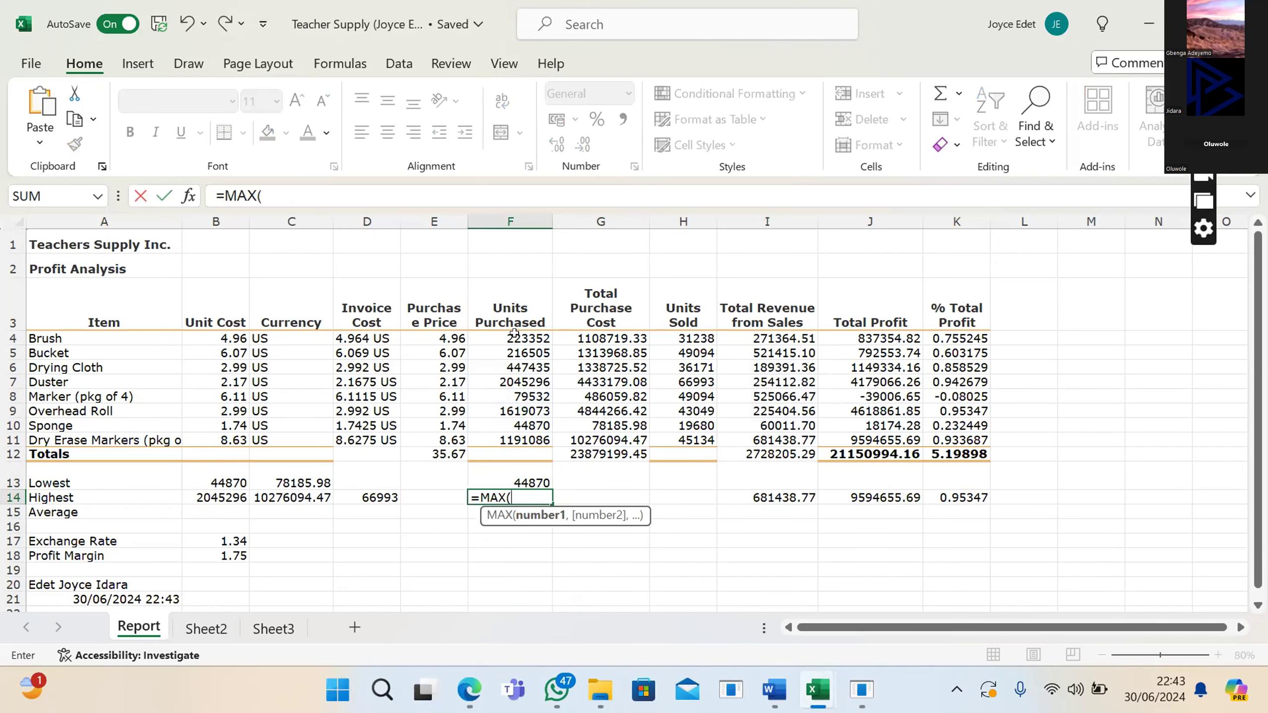
drag(514, 333, 516, 442)
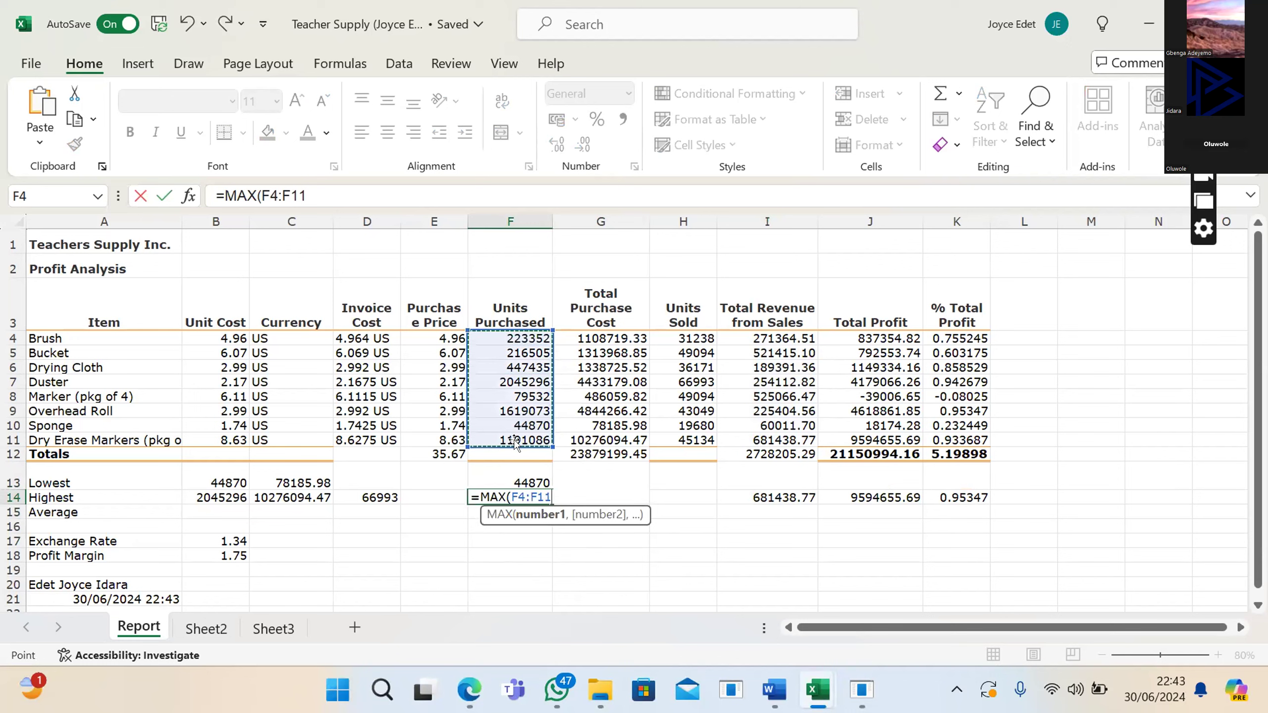
text())
key(Return)
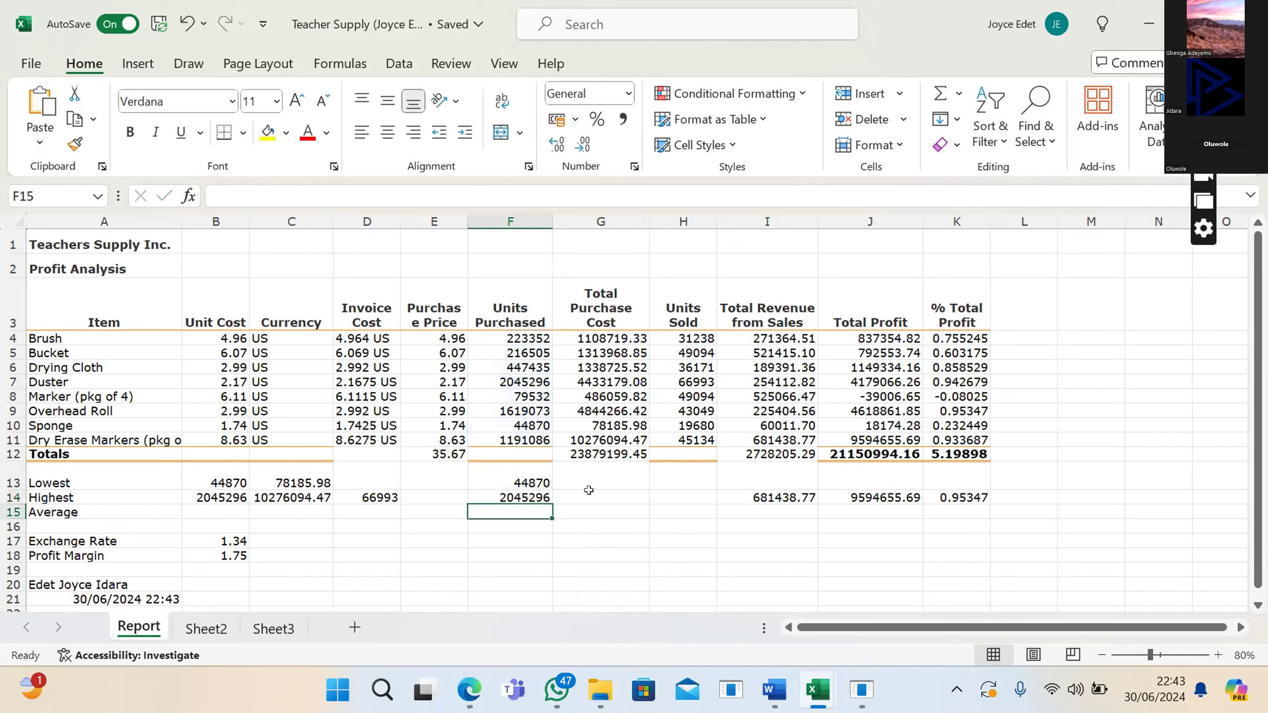
Step: Calculate the lowest Total Purchase Cost in G13 with =MIN(G4:G11)
click(607, 481)
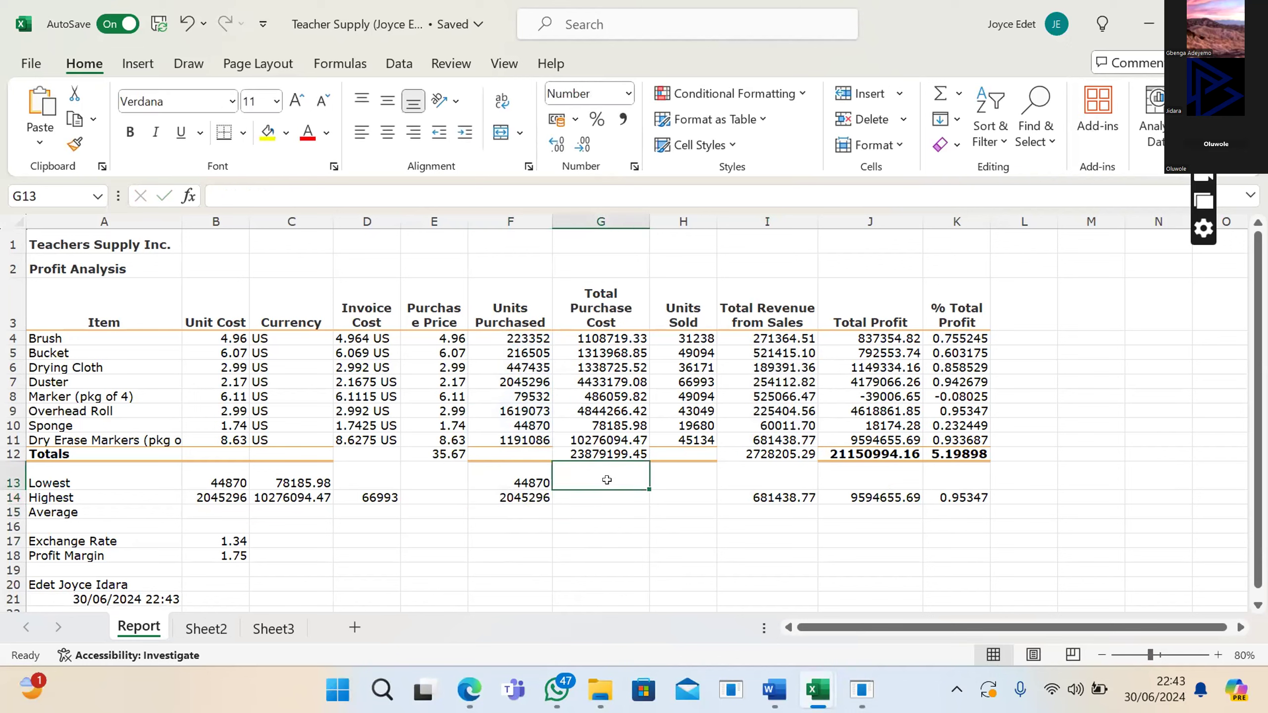
text(=mi)
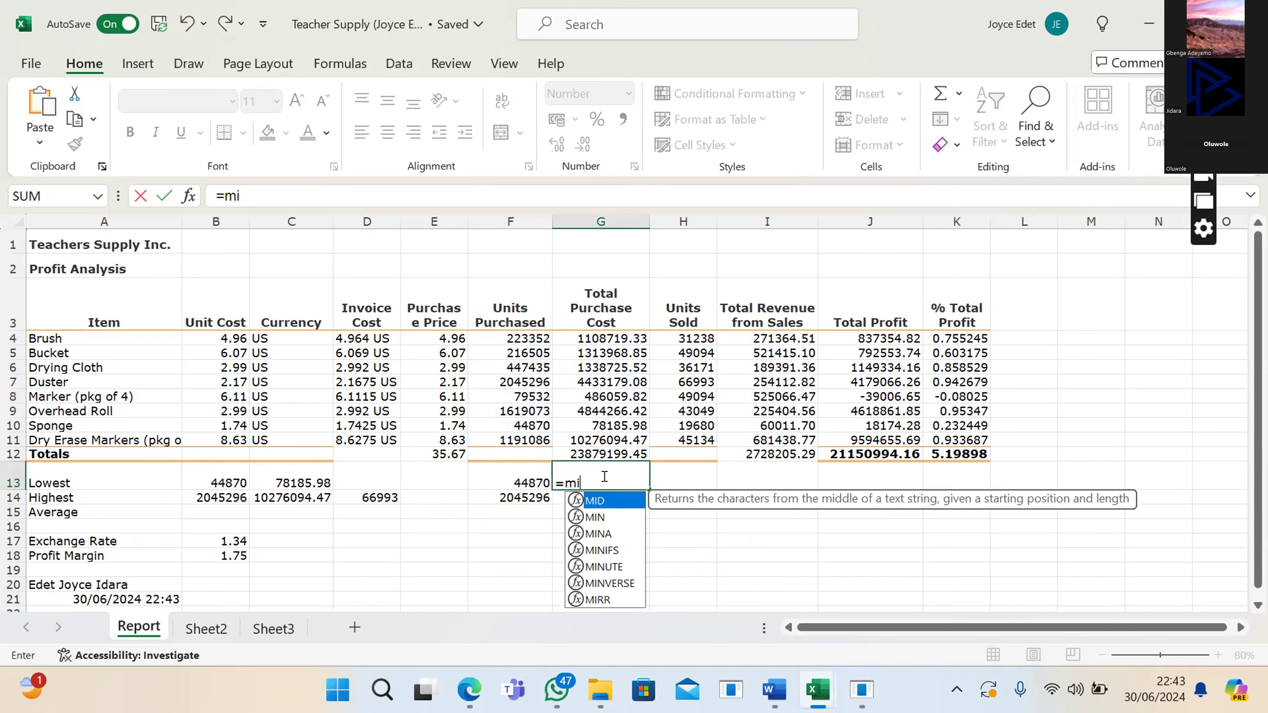
double_click(593, 516)
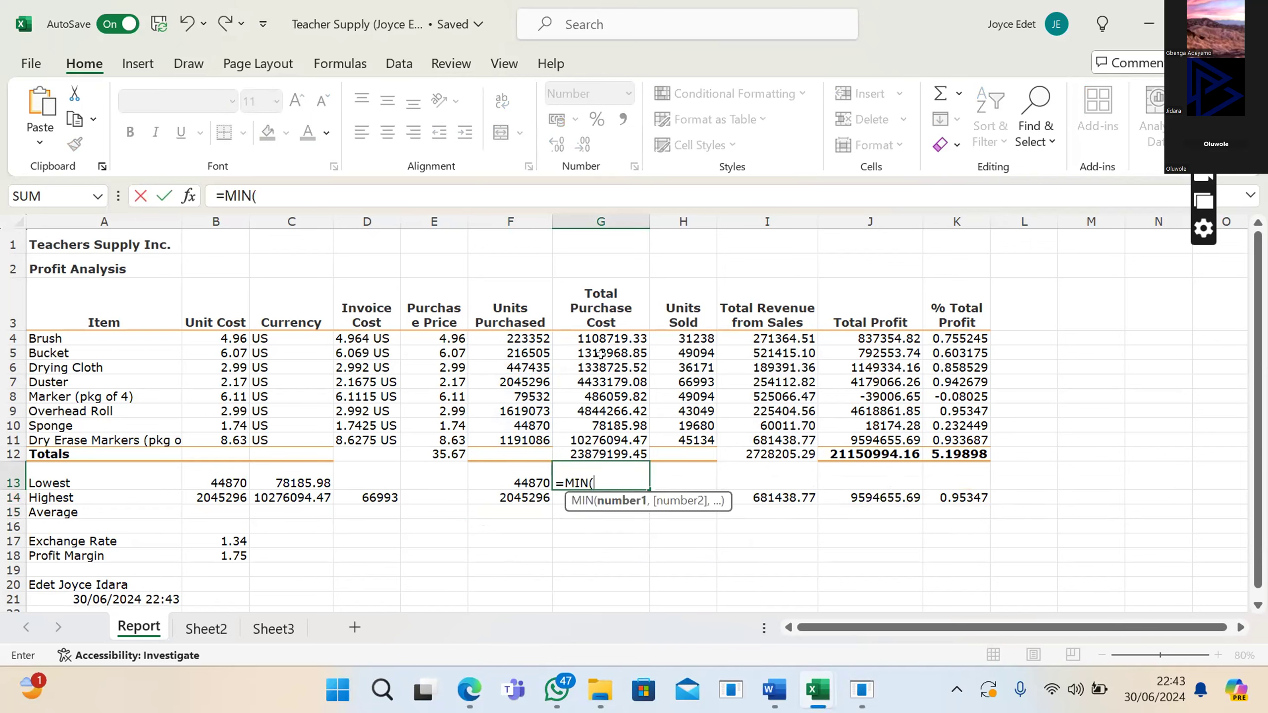
drag(599, 335, 591, 433)
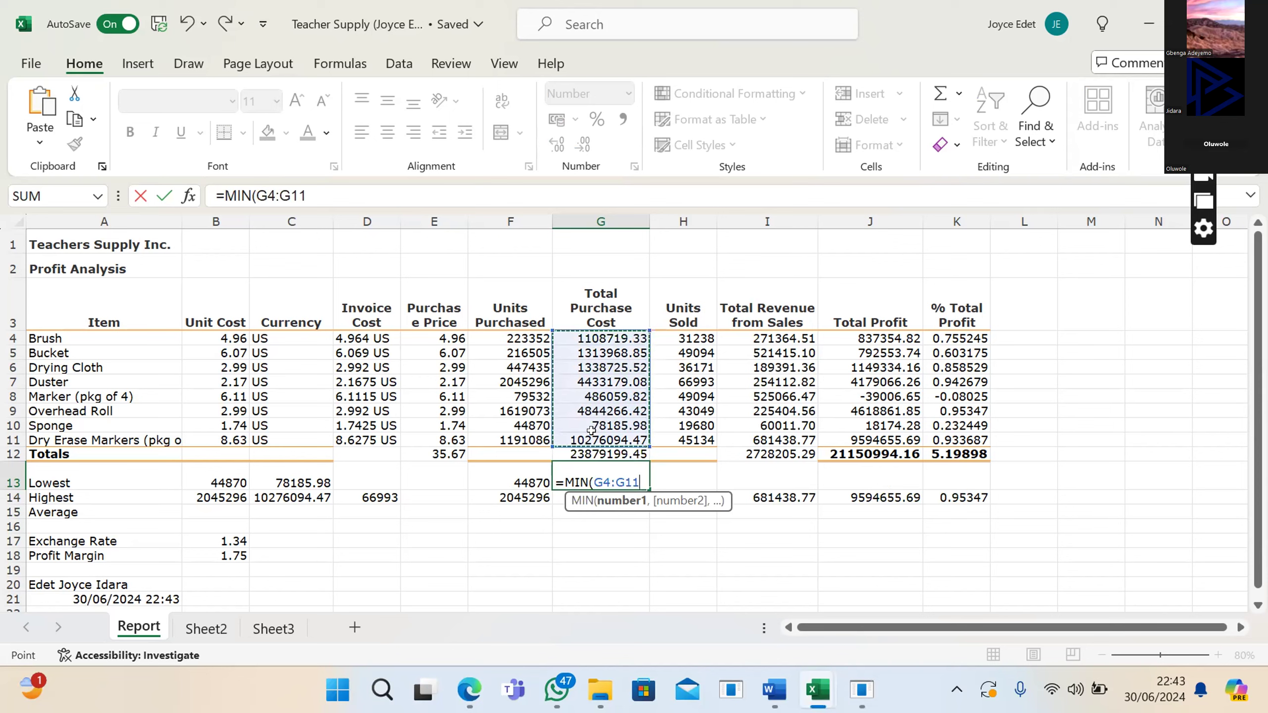
text())
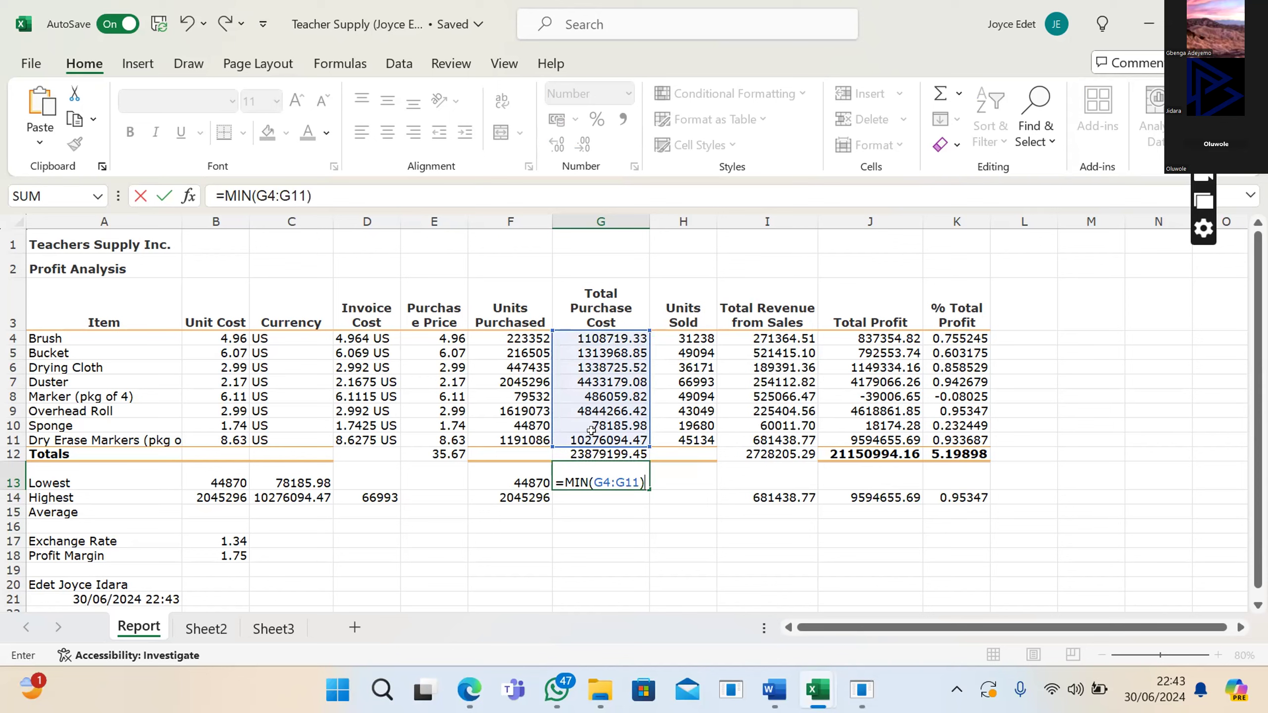
key(Return)
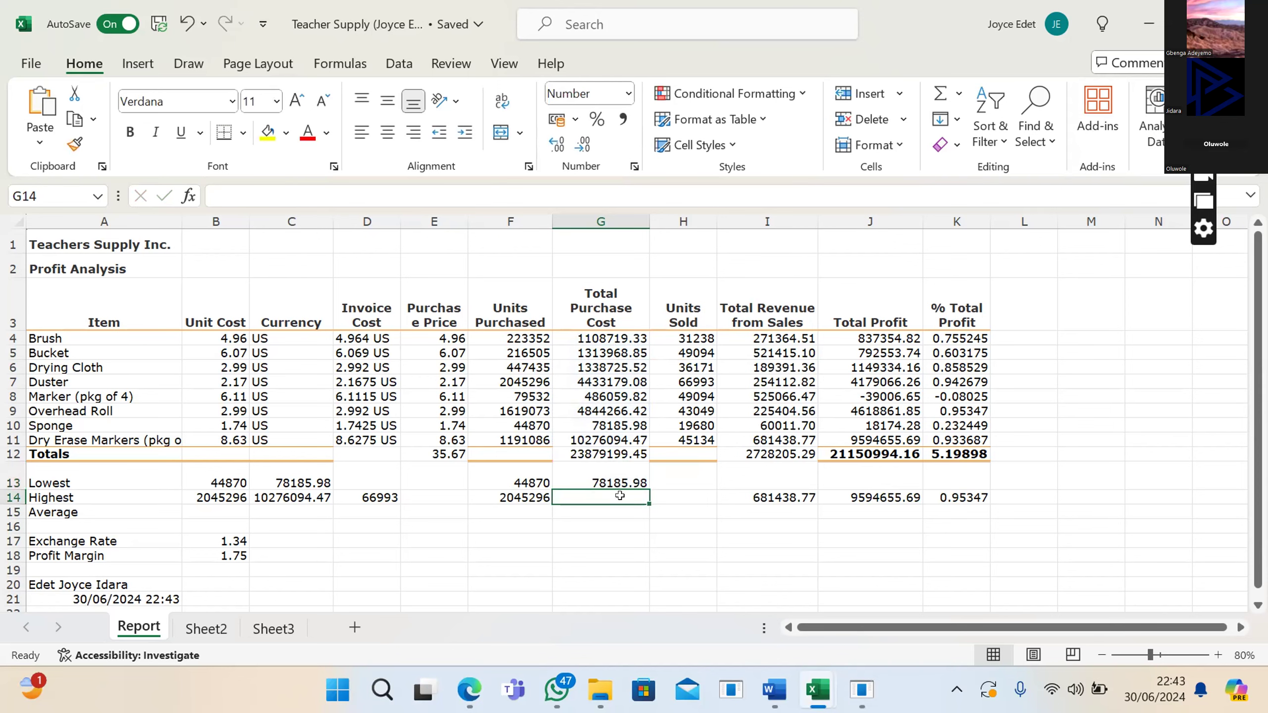
Step: Calculate the highest Total Purchase Cost in G14 with =MAX(G4:G11)
text(=)
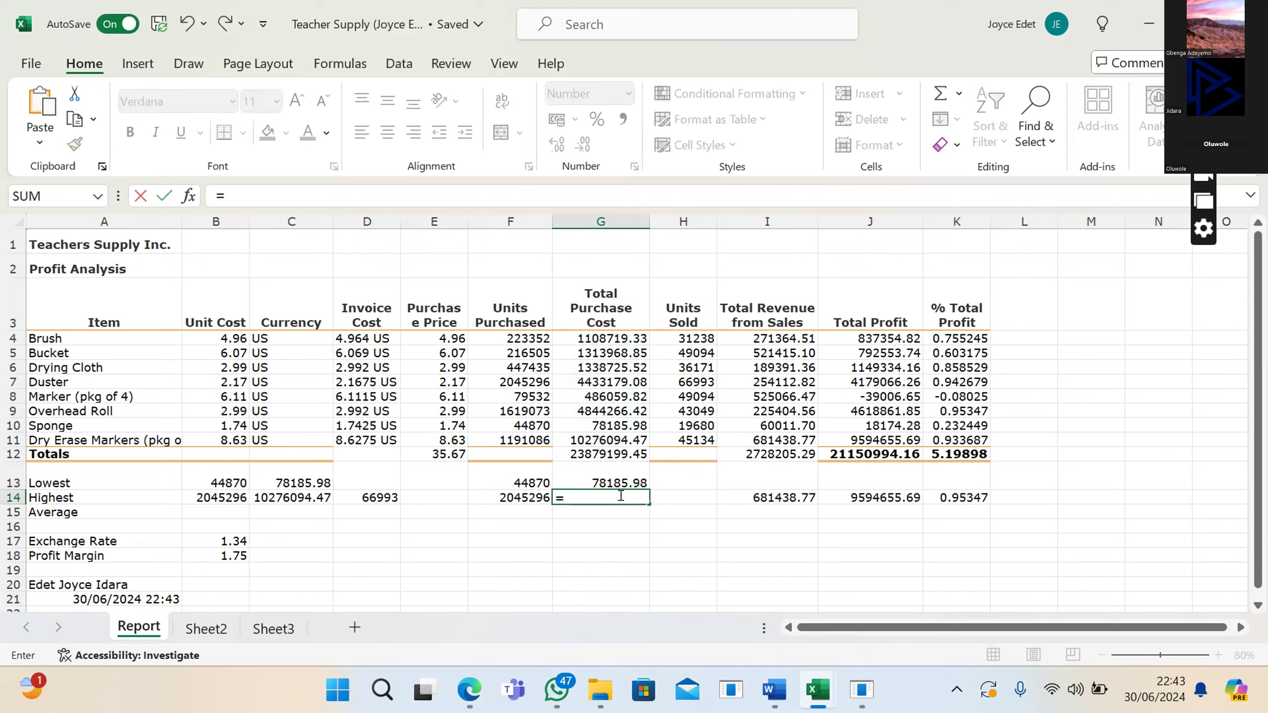
text(ma)
double_click(595, 564)
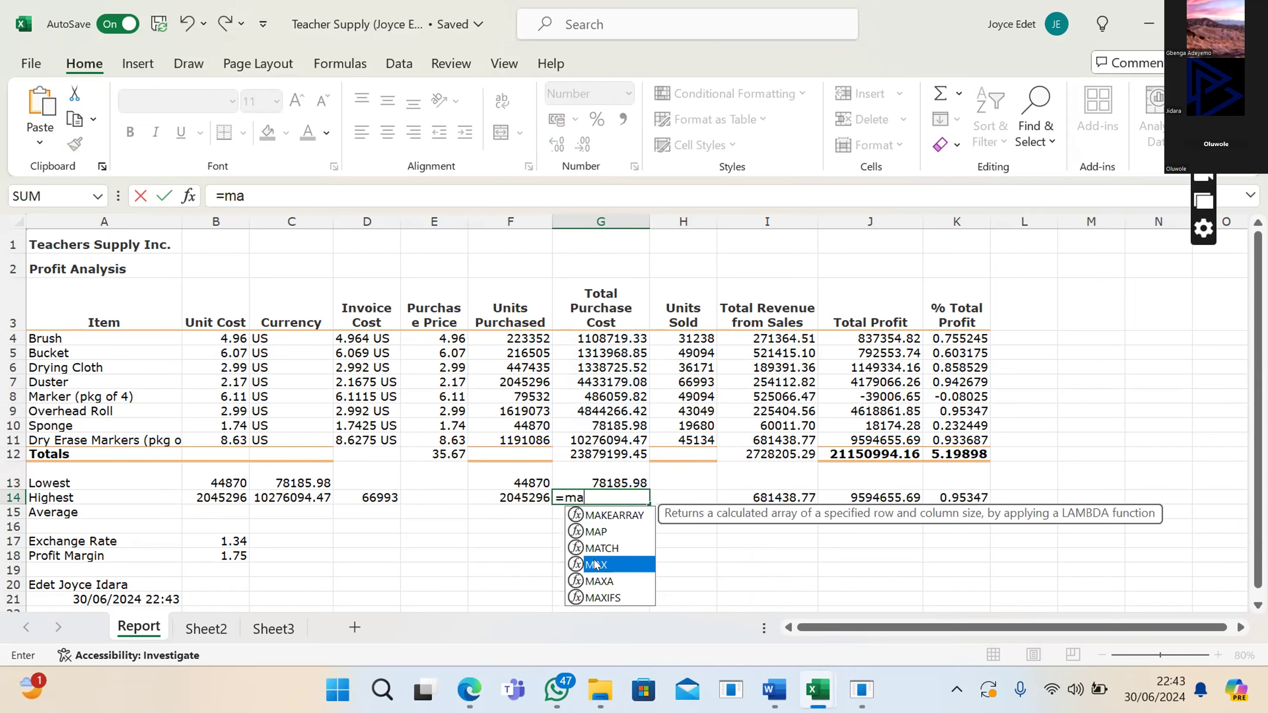
drag(598, 333, 590, 430)
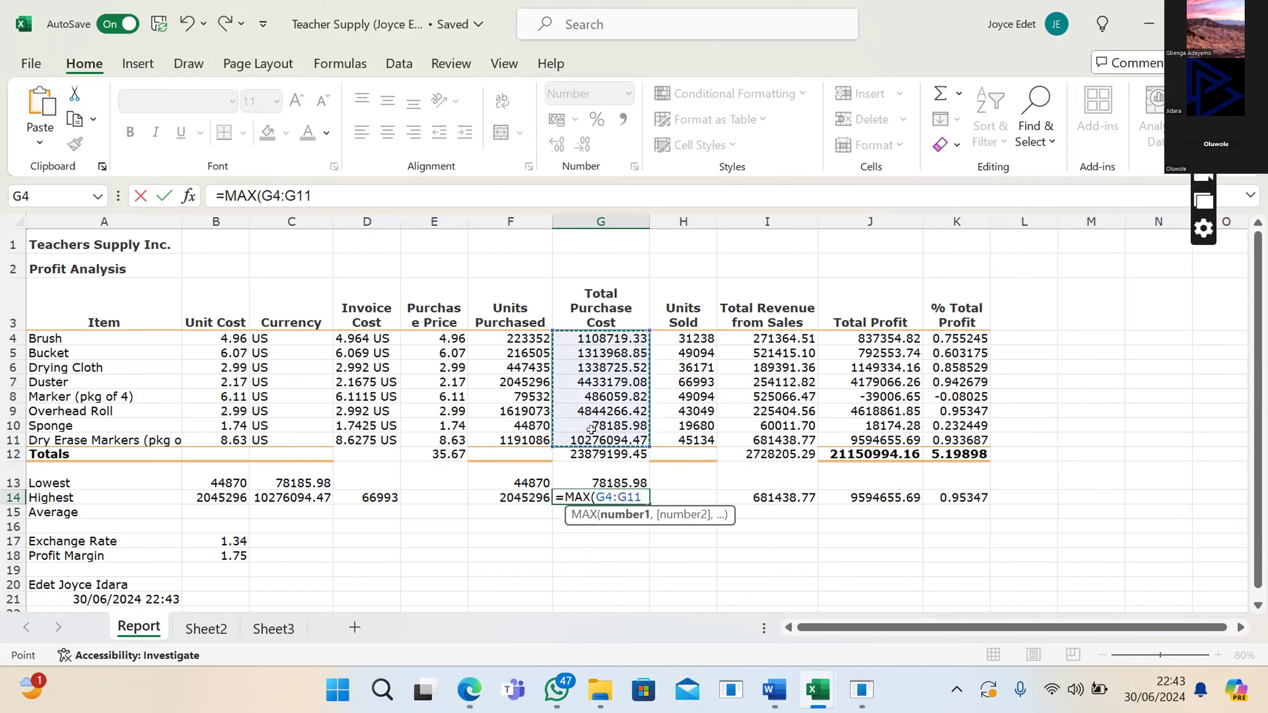
text())
key(Return)
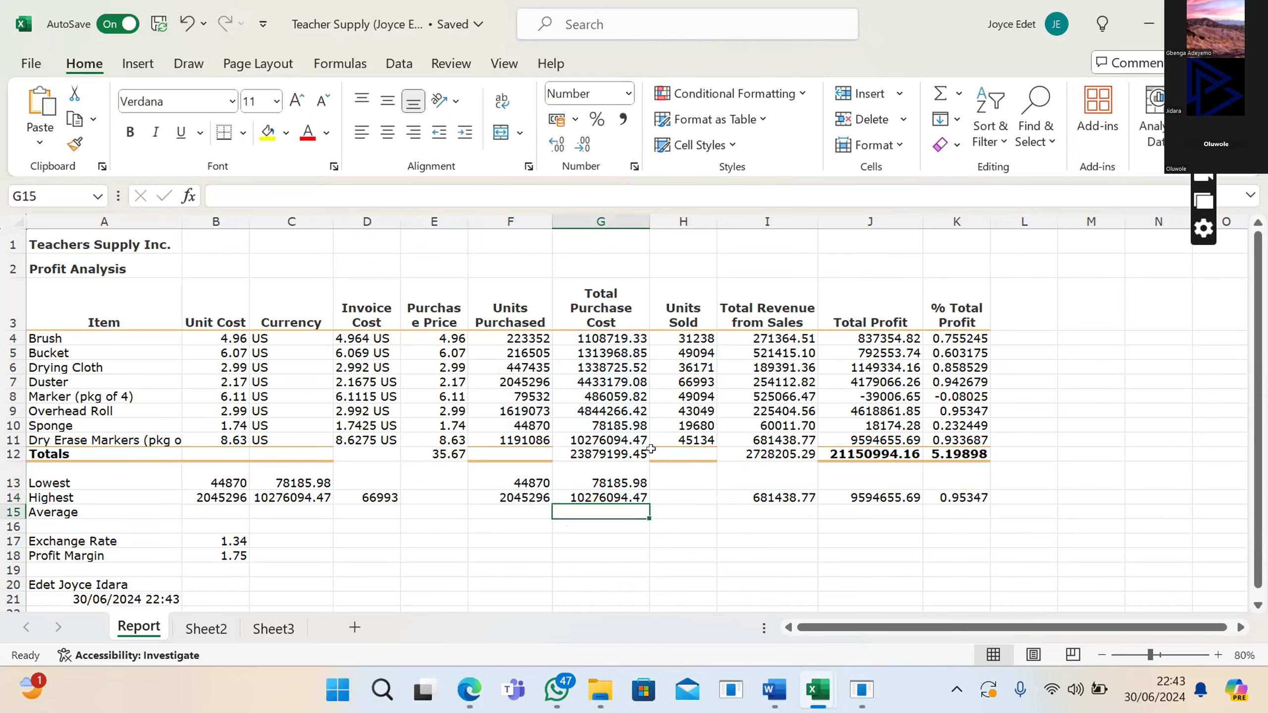
Step: Calculate the lowest Units Sold in H13 with =MIN(H4:H11)
click(682, 475)
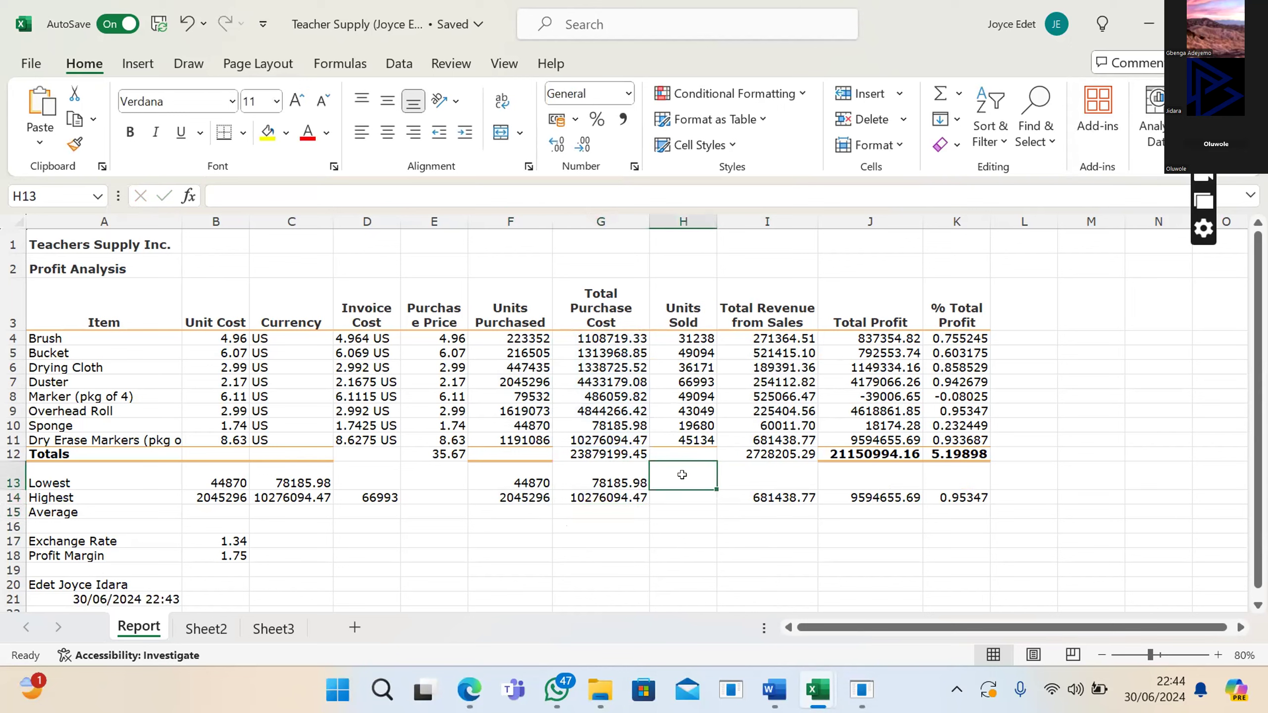
text(=m)
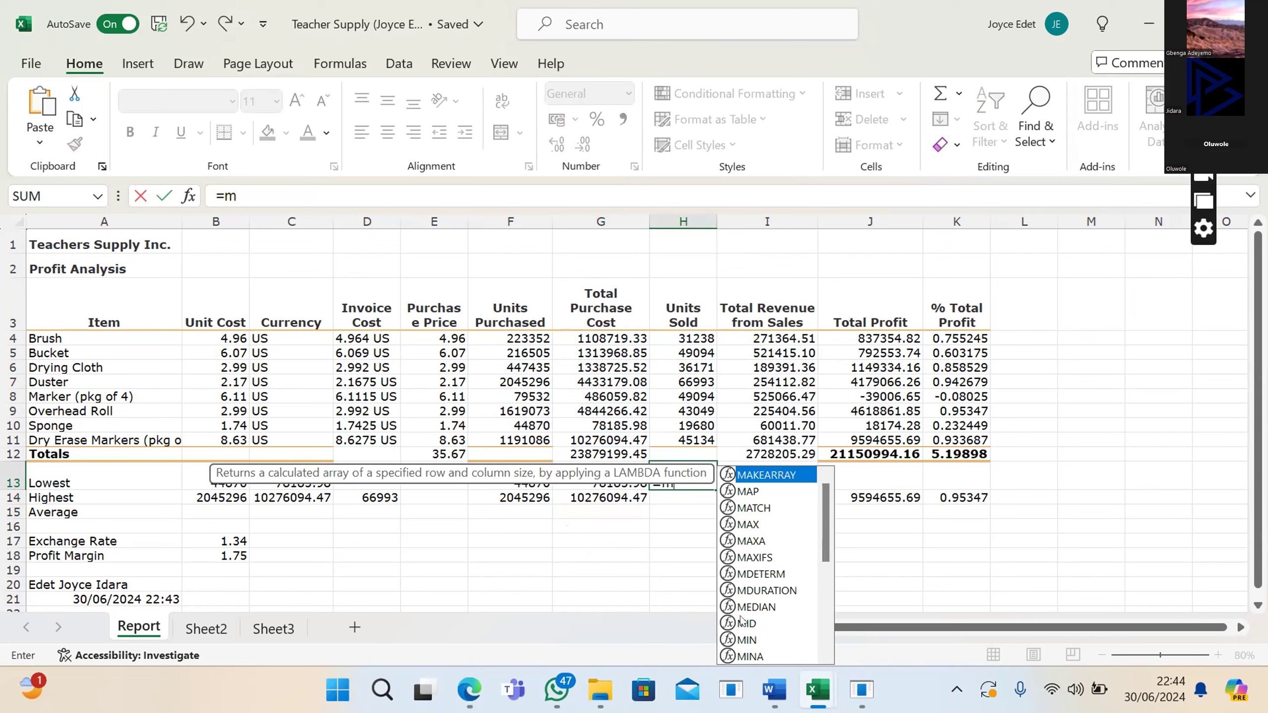
double_click(744, 640)
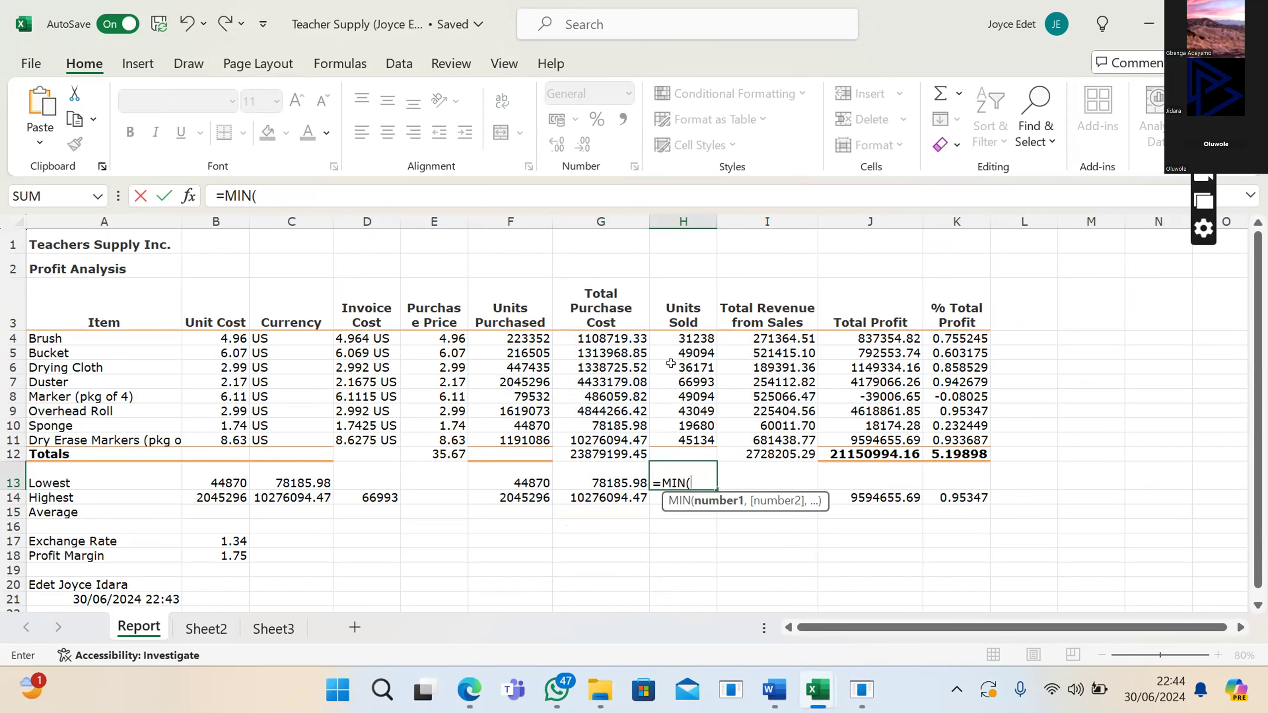
drag(681, 338, 675, 433)
text())
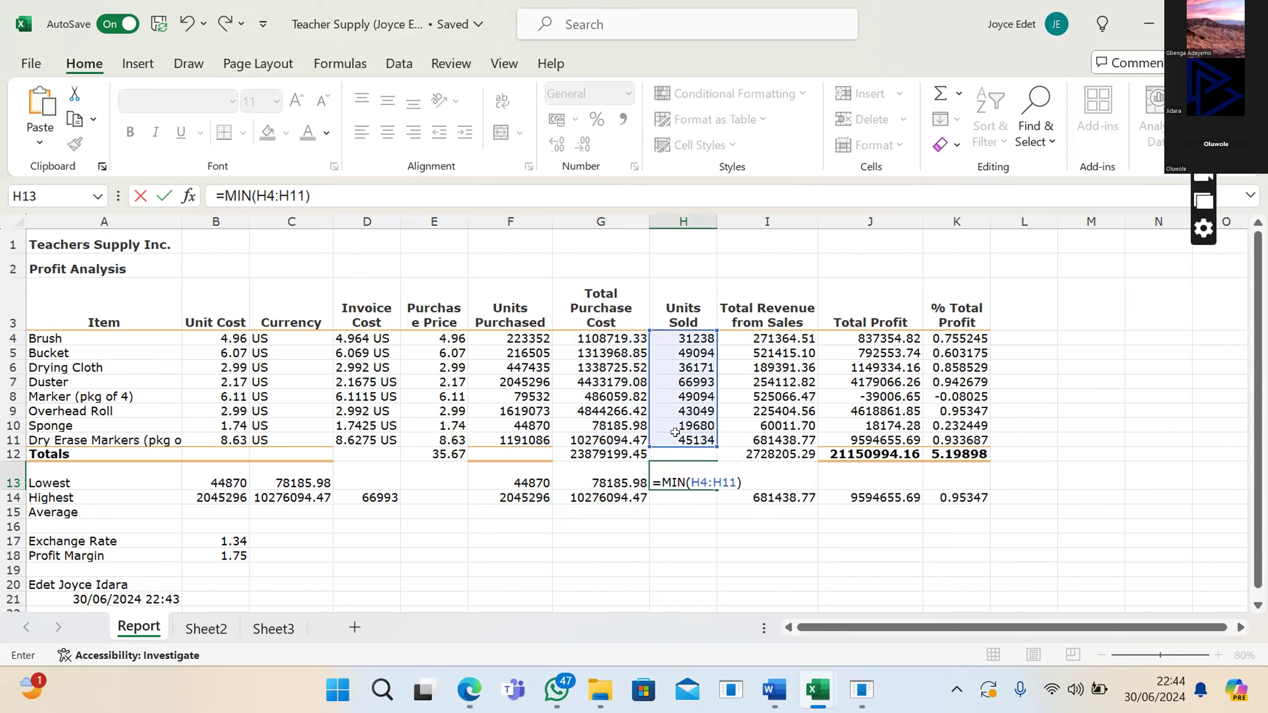
key(Return)
Step: Calculate the highest Units Sold in H14 with =MAX(H4:H11)
text(=ma)
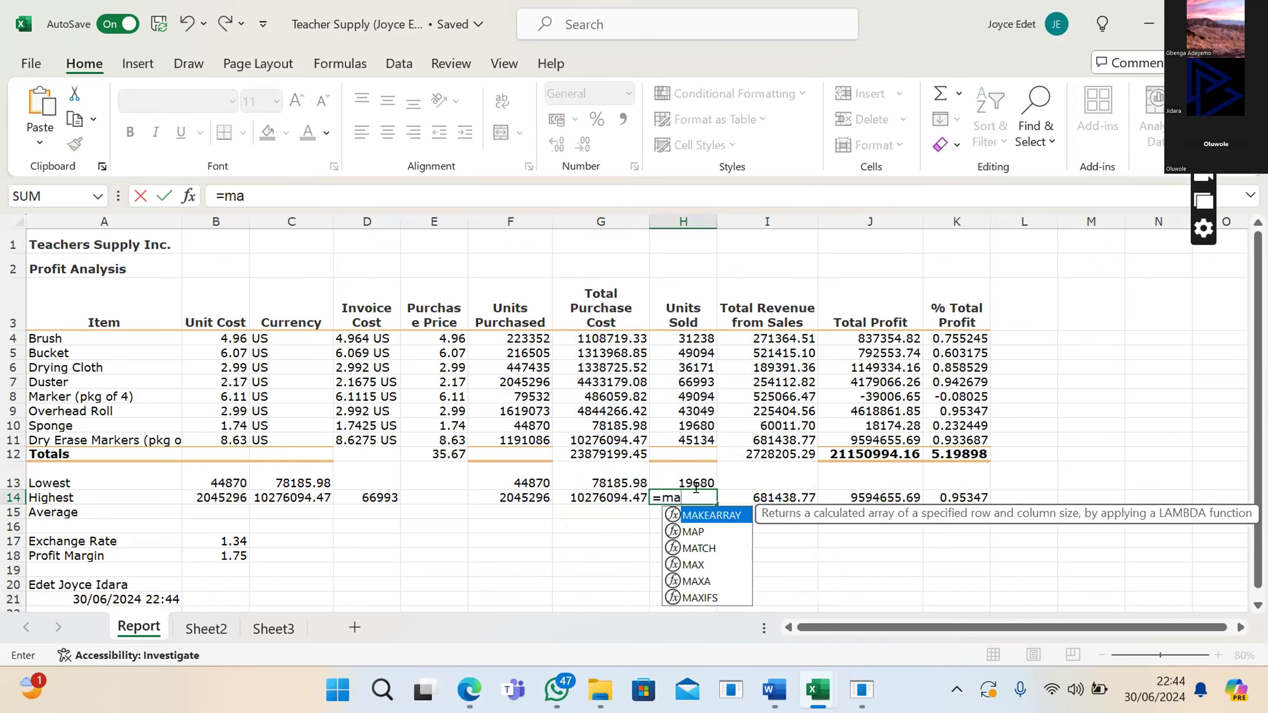
double_click(694, 565)
drag(680, 334, 680, 437)
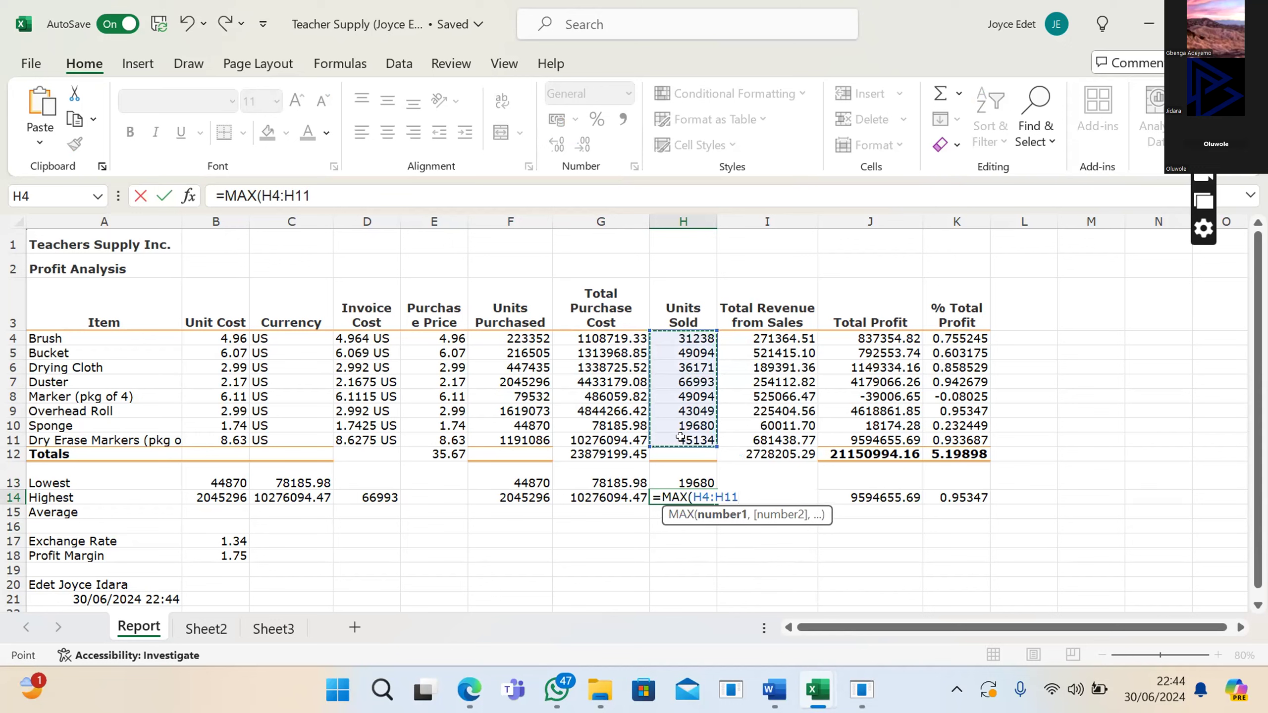
text())
key(Return)
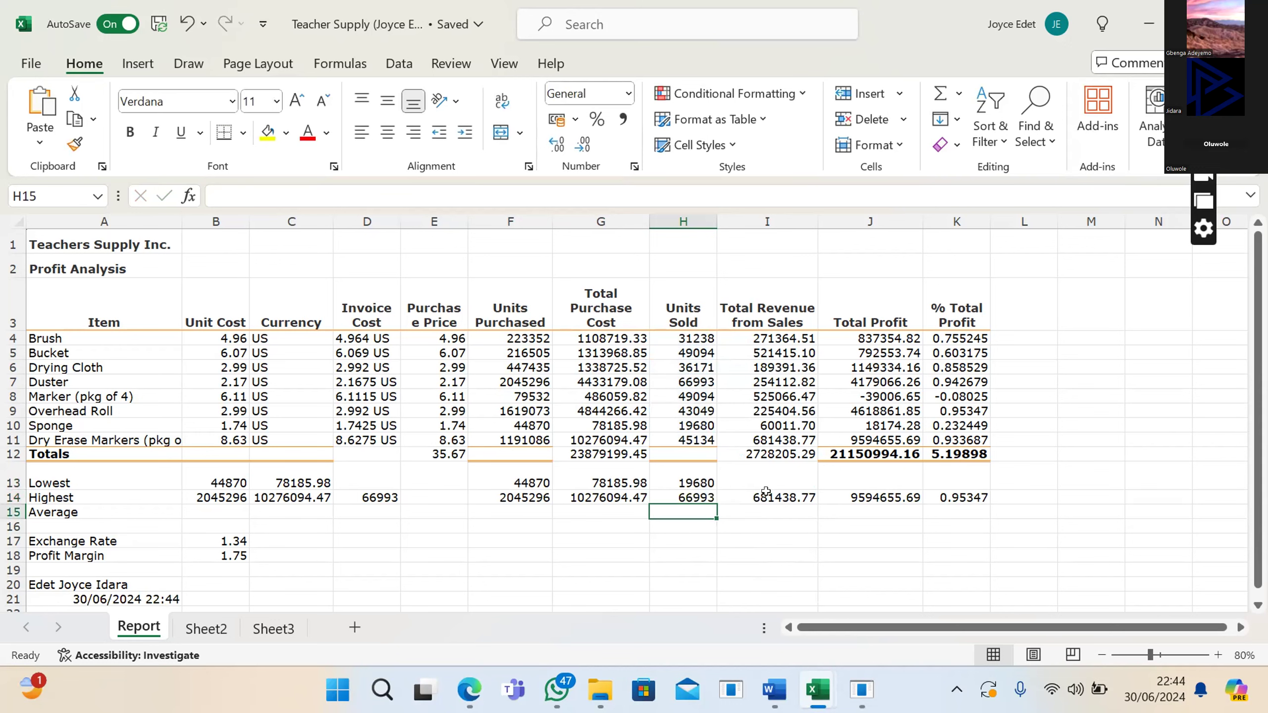
Step: Fill the MIN formula from H13 across the Lowest row to K13, and clear the misplaced results in B13:D14
click(767, 493)
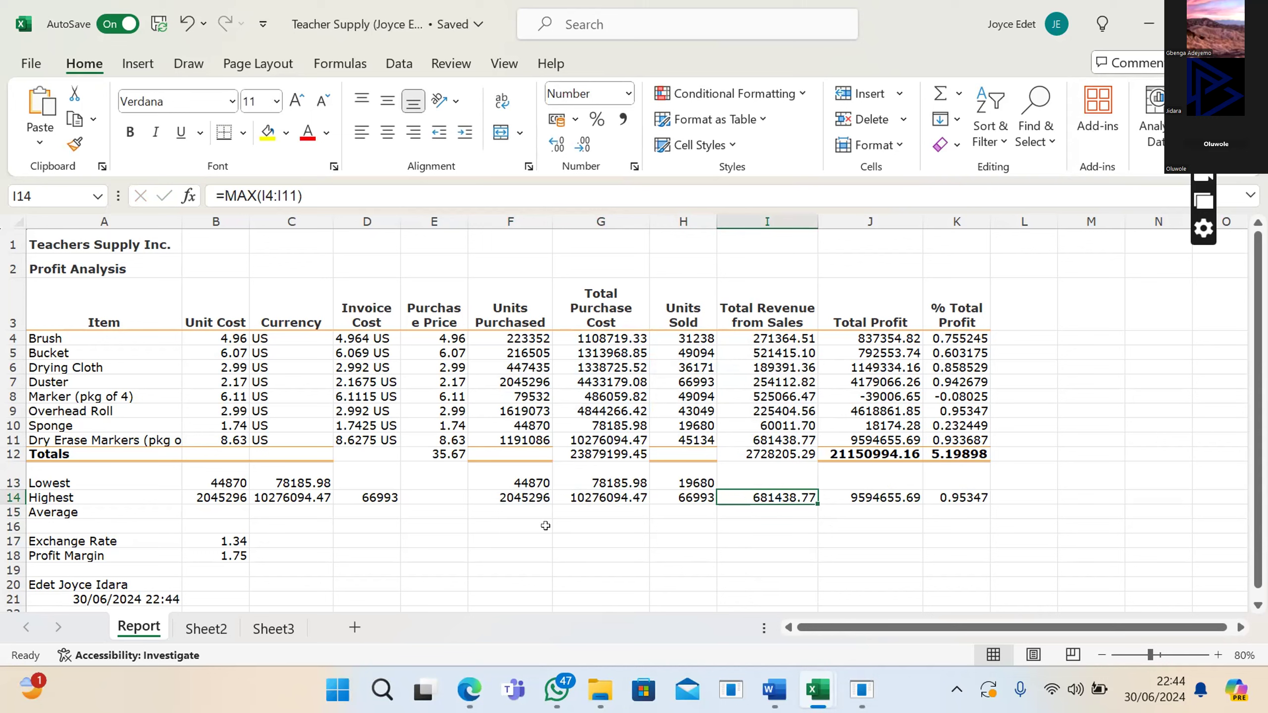
click(739, 479)
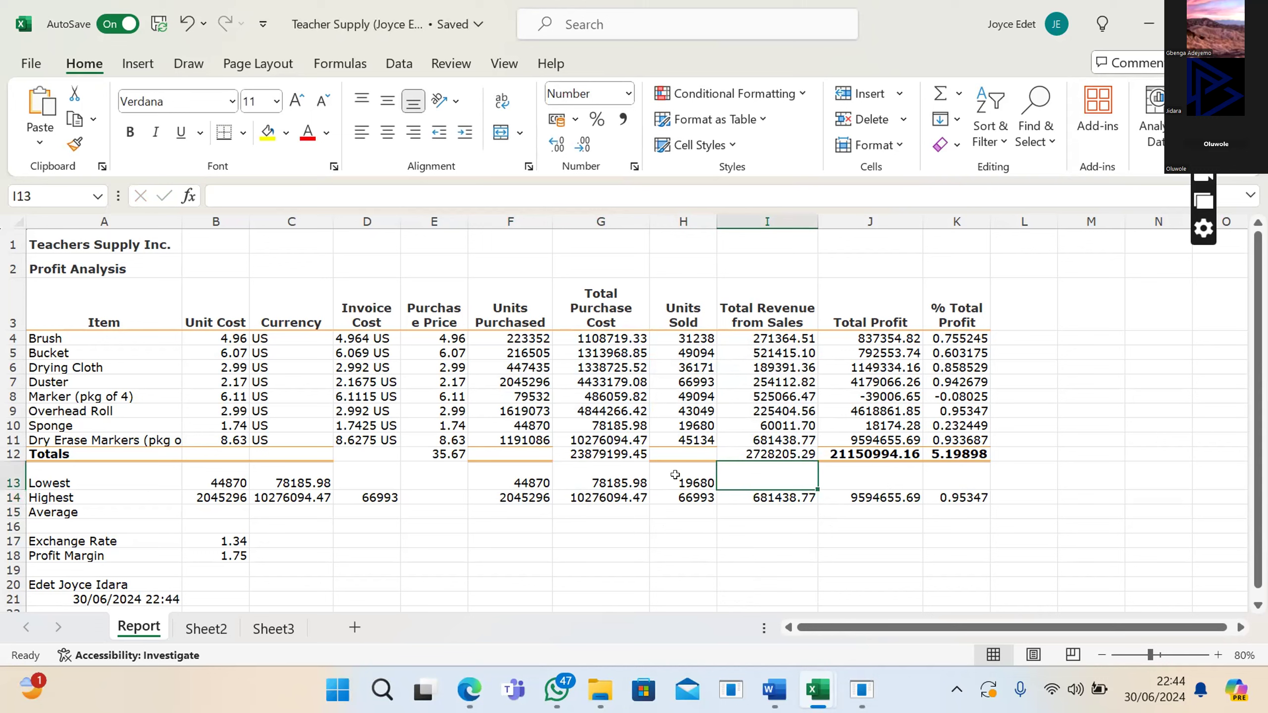
click(694, 483)
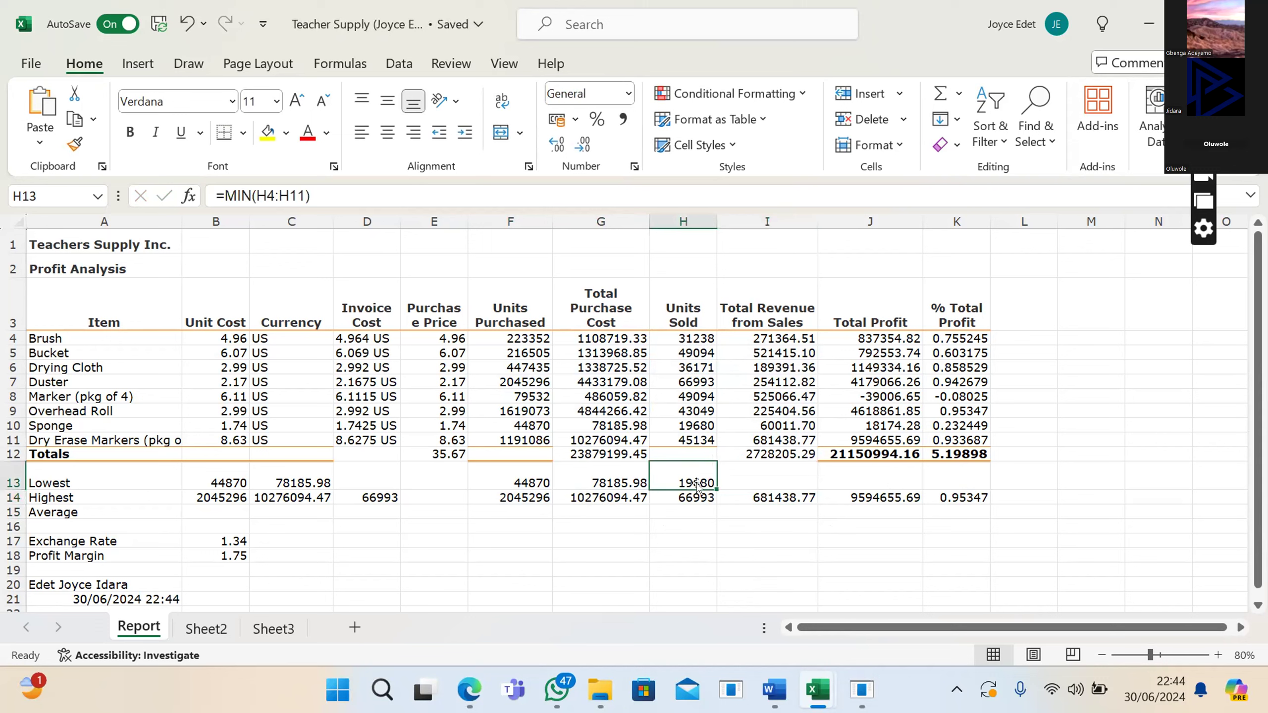
drag(714, 483, 964, 475)
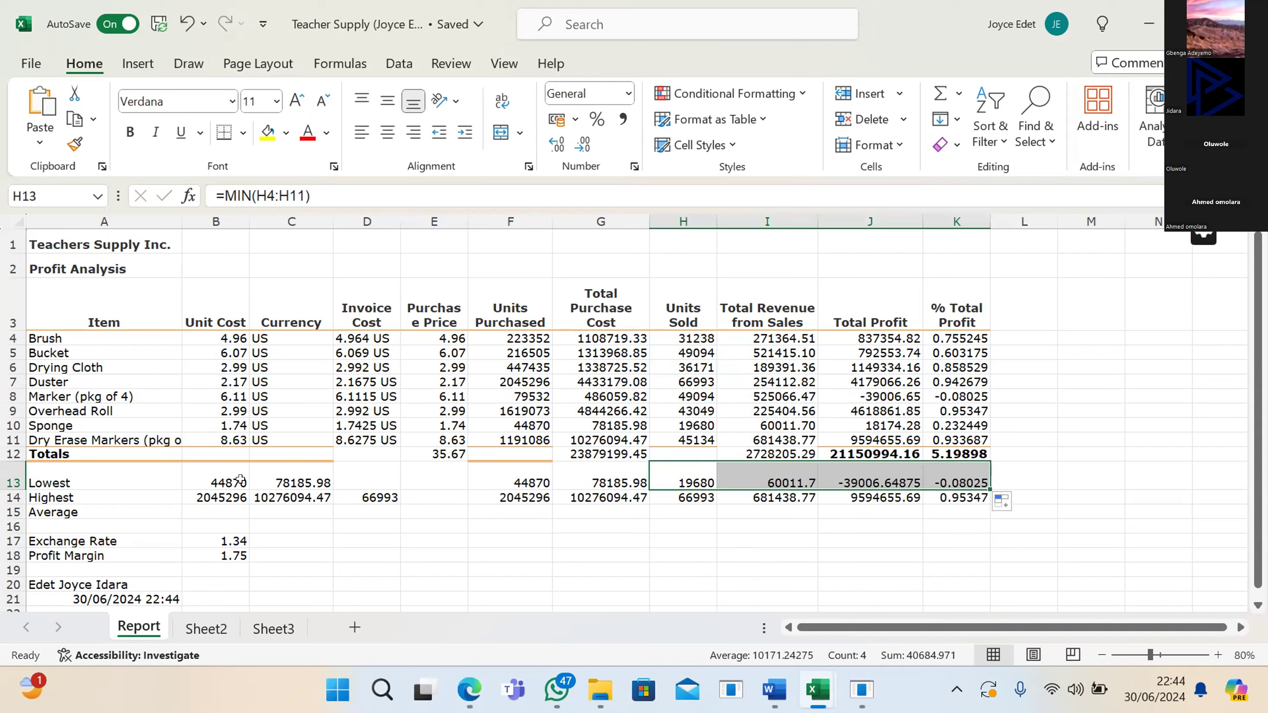
drag(240, 480, 377, 494)
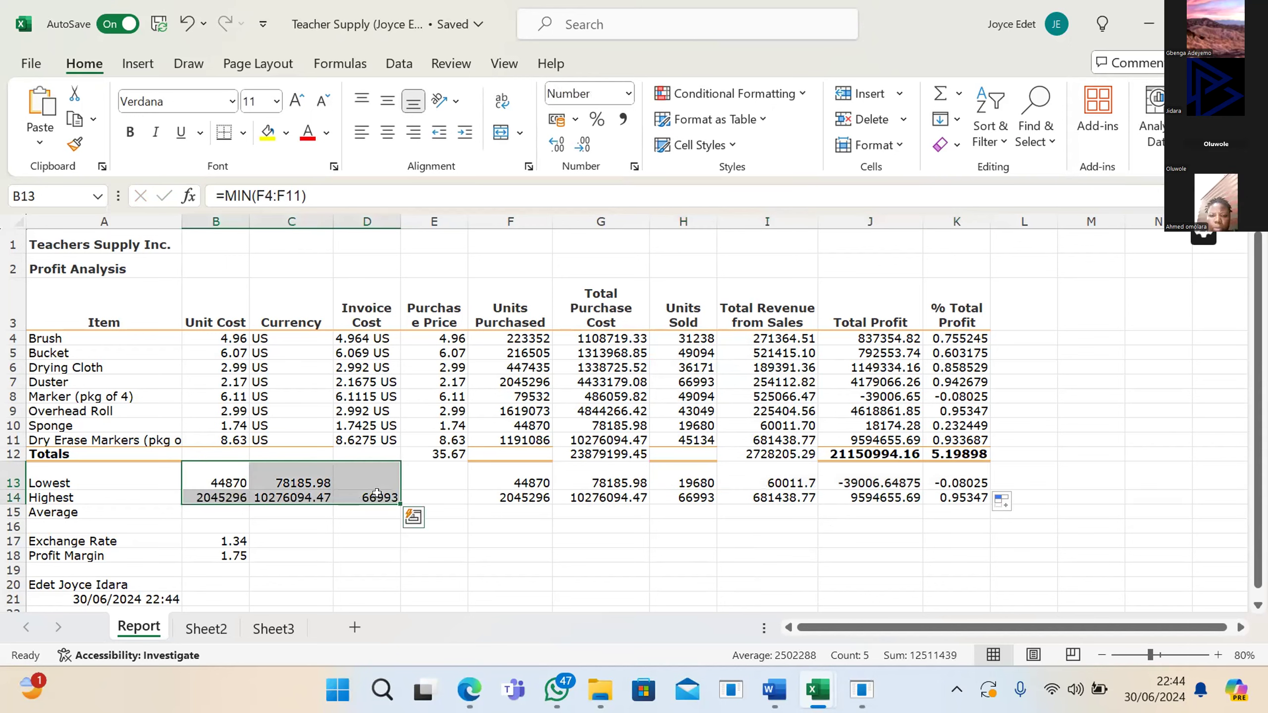
key(Delete)
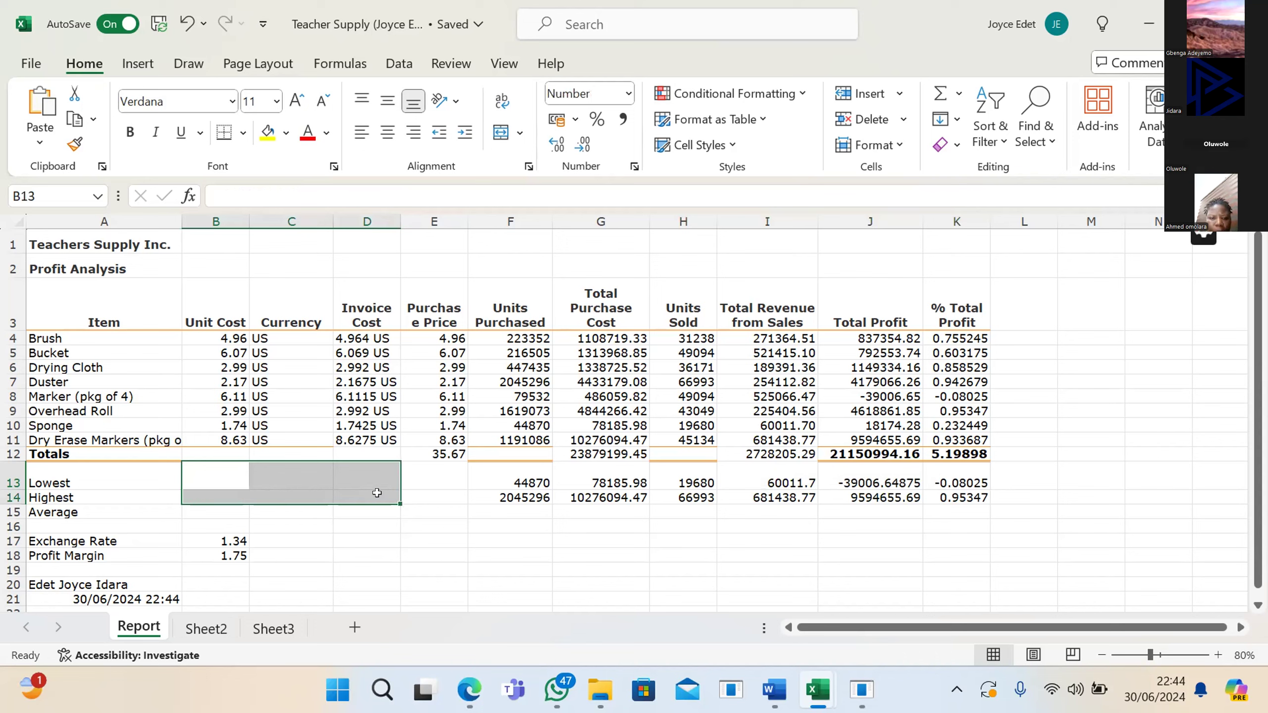
Step: Calculate the average Units Purchased in F15 with =AVERAGE(F4:F11)
click(496, 513)
text(=)
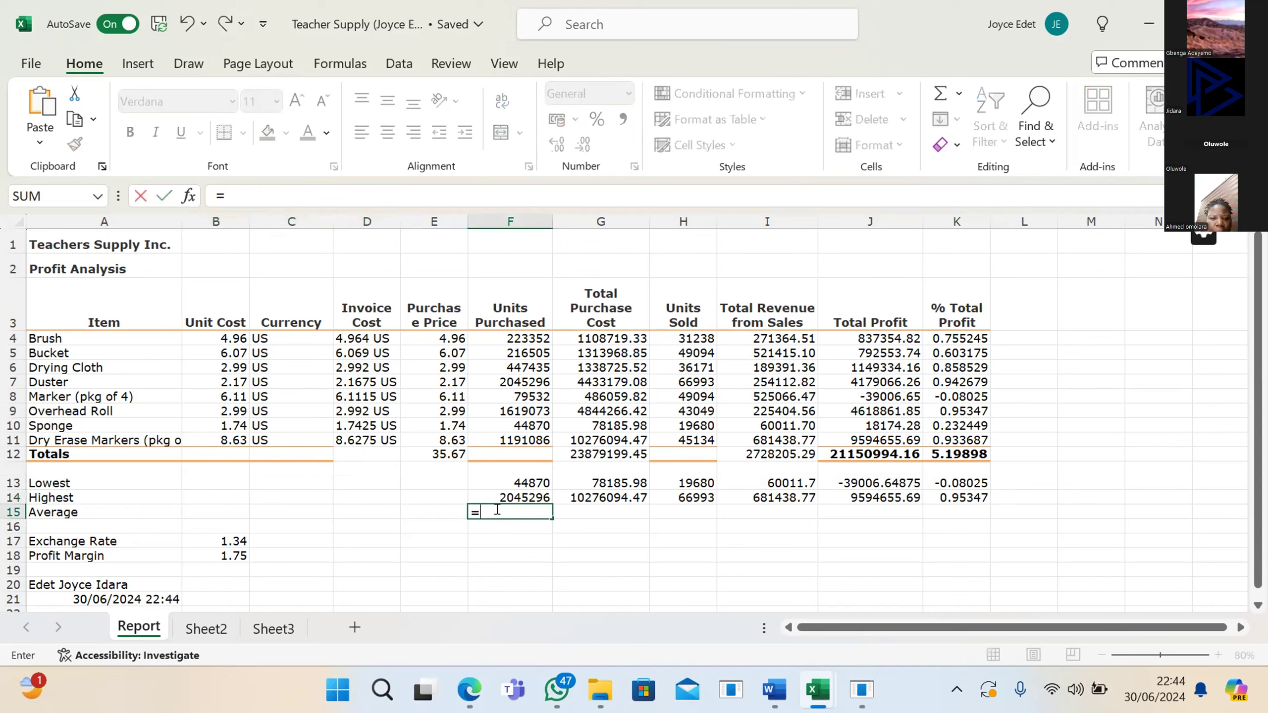
text(av)
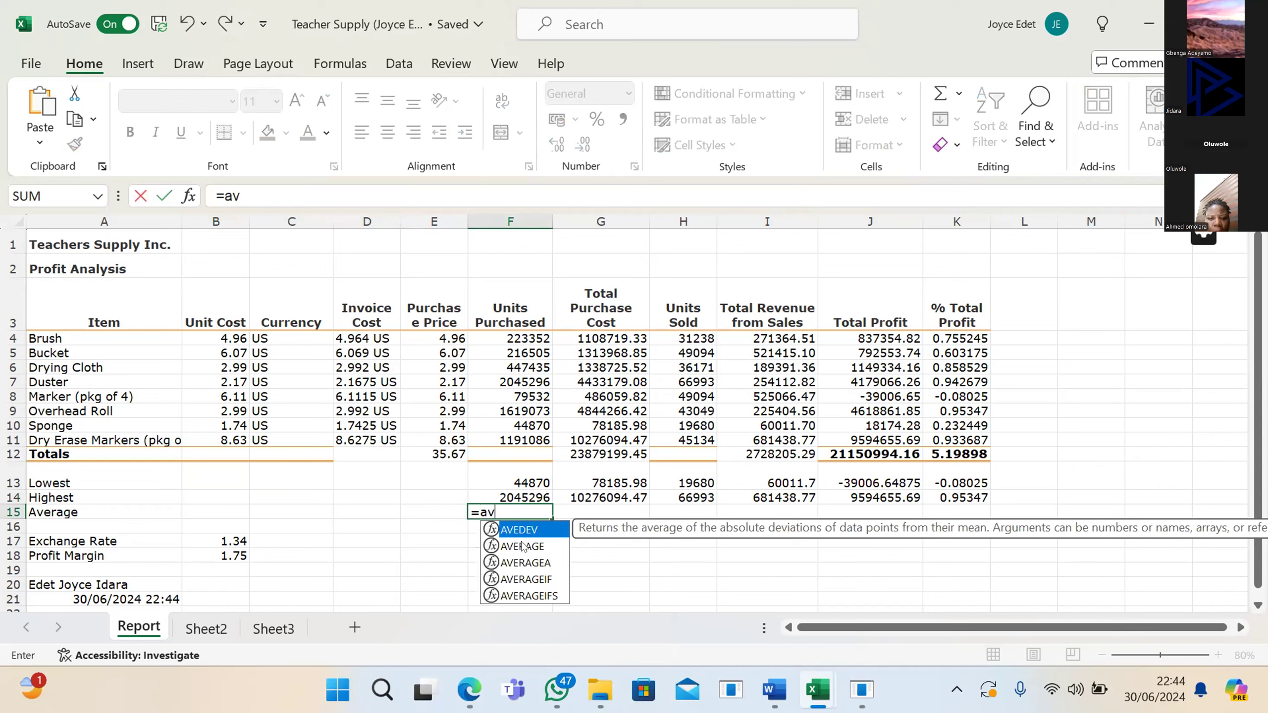
double_click(523, 546)
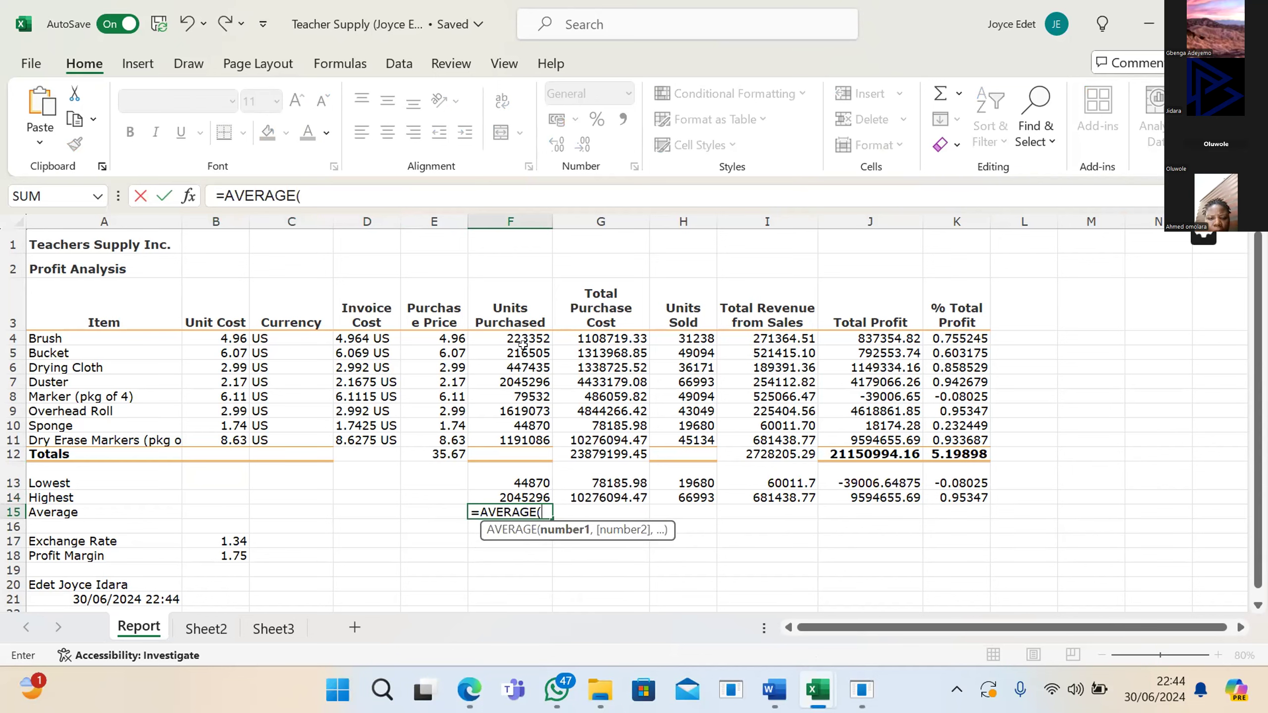
drag(523, 340, 517, 431)
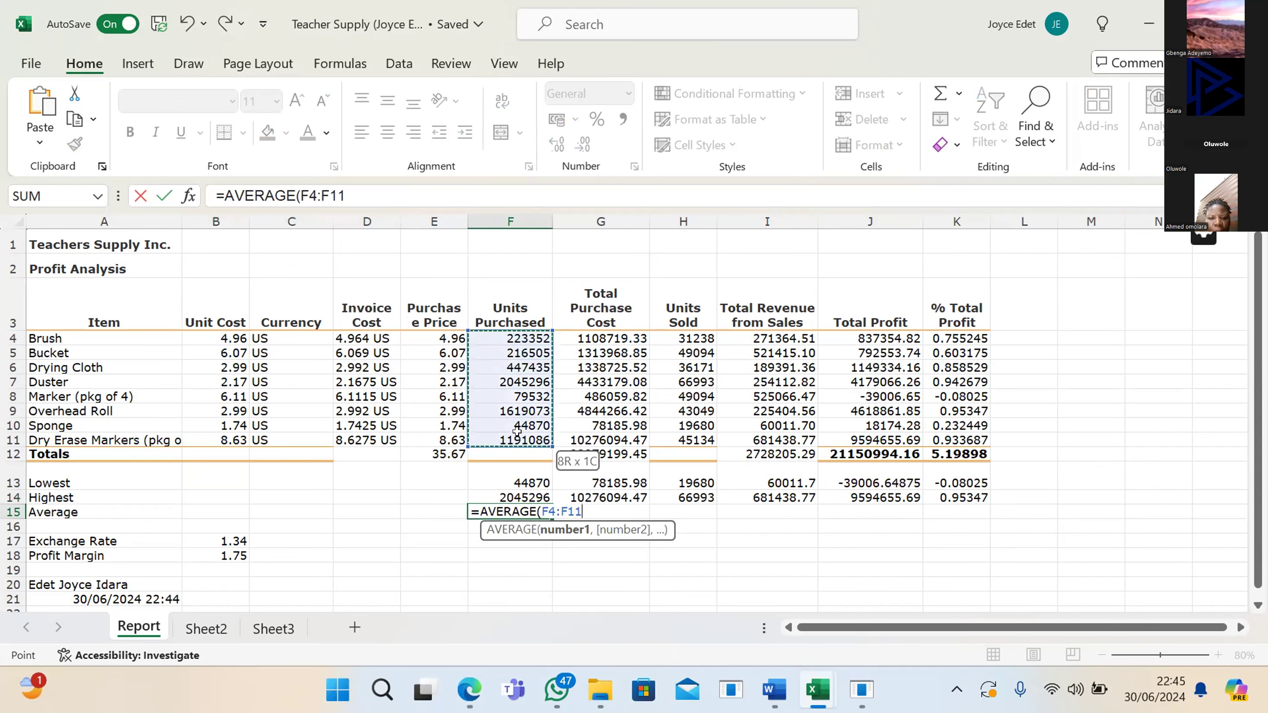
text())
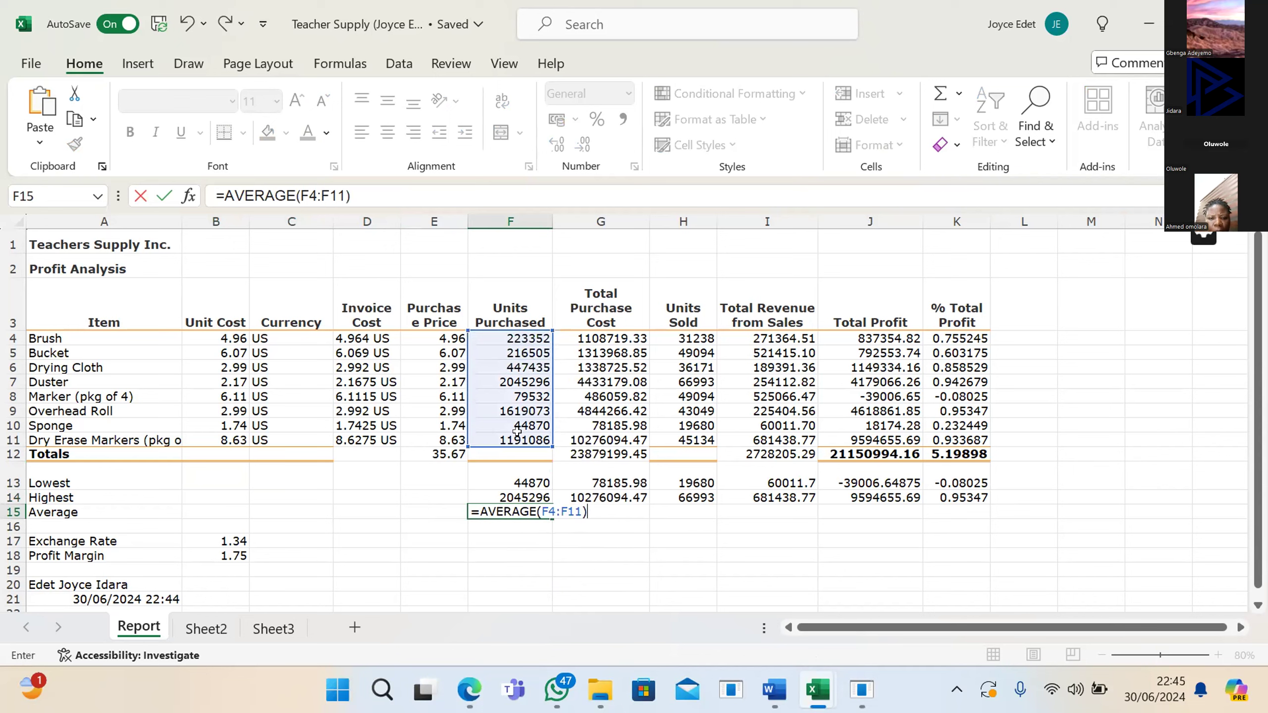
key(Return)
click(532, 509)
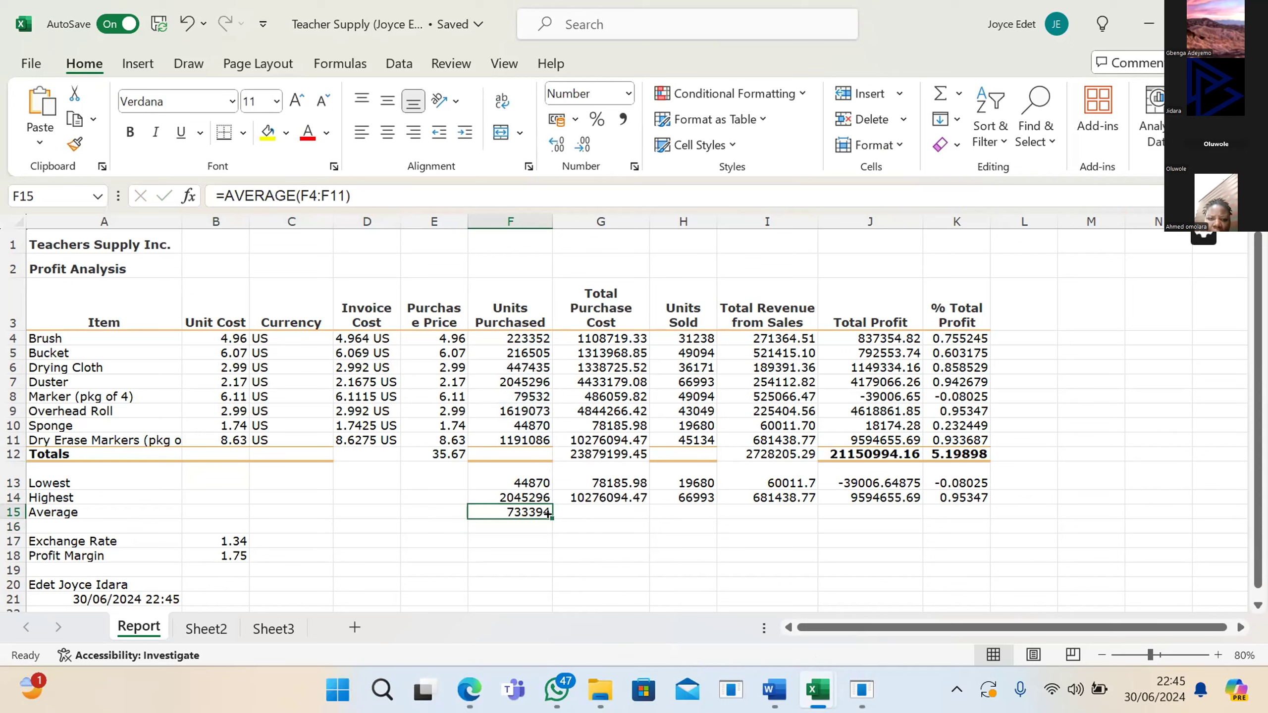
Step: Fill the AVERAGE formula from F15 across the Average row to K15
drag(550, 516, 969, 513)
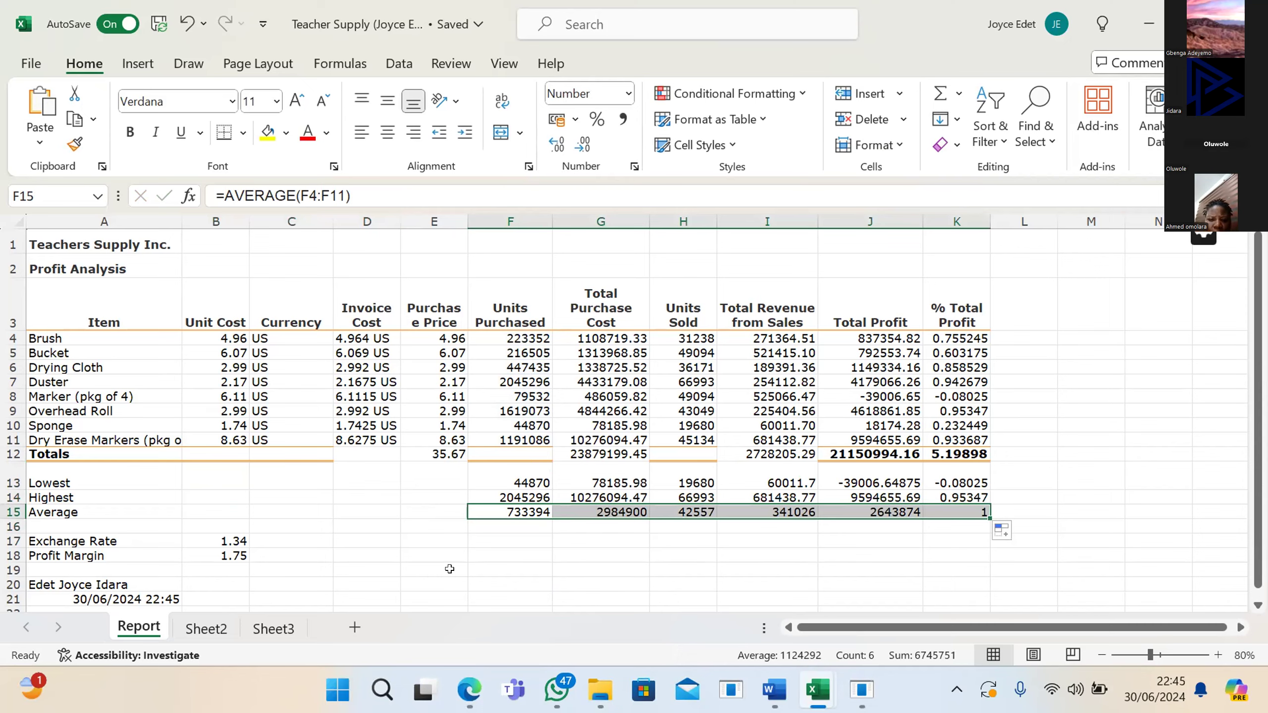
scroll(449, 570, down, 1)
scroll(450, 569, down, 1)
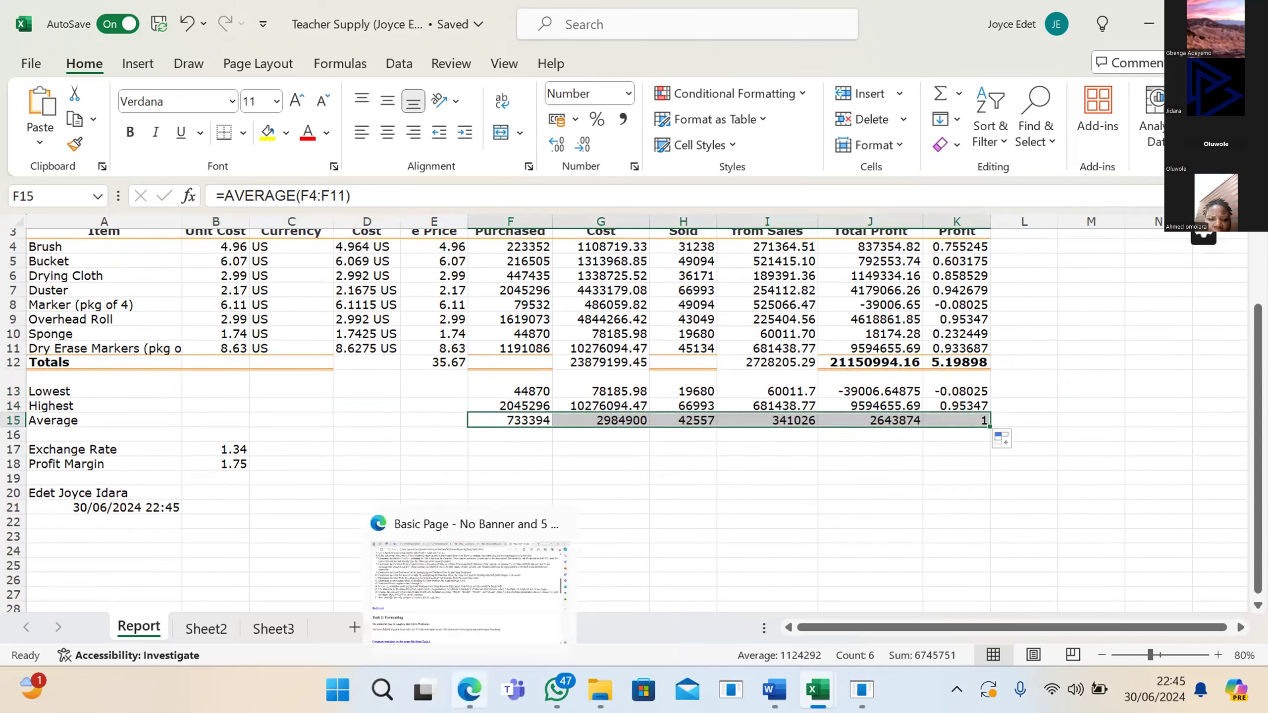
Step: Check the Task 1 instructions in Edge for the currency change to Canadian Dollars, and return to the Teacher Supply workbook in Excel
click(469, 691)
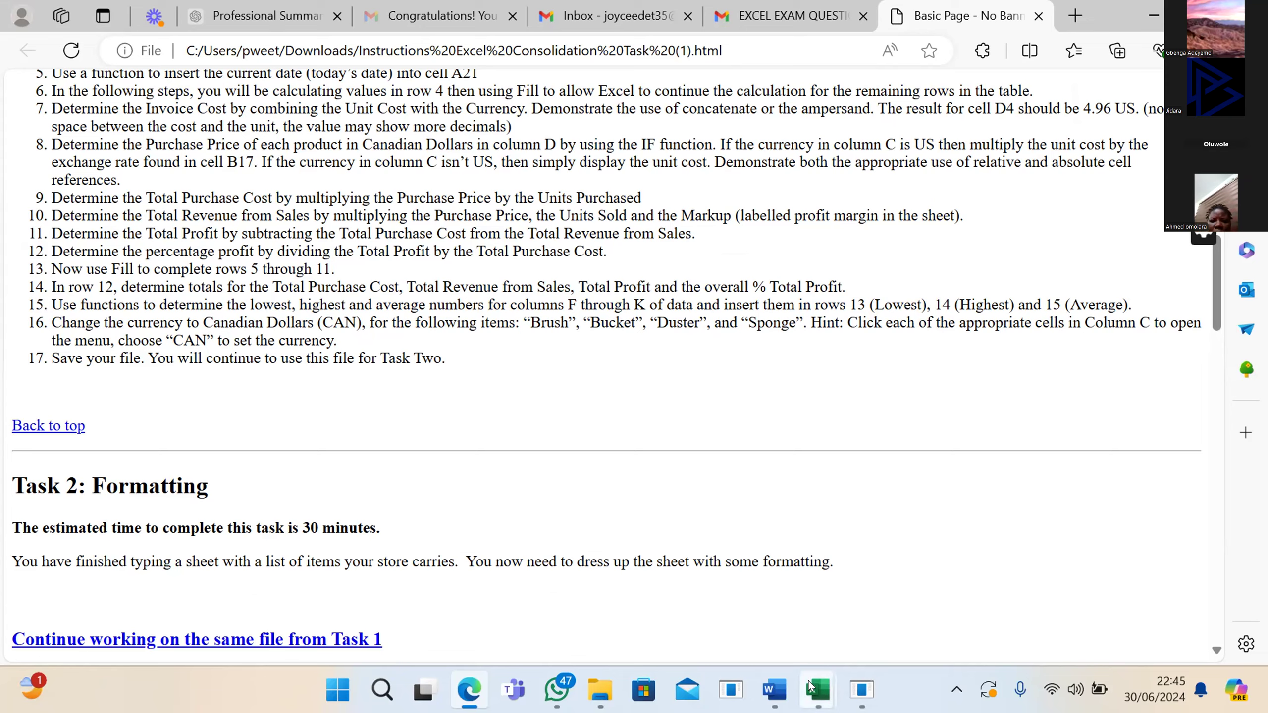
mouse_move(817, 689)
click(869, 620)
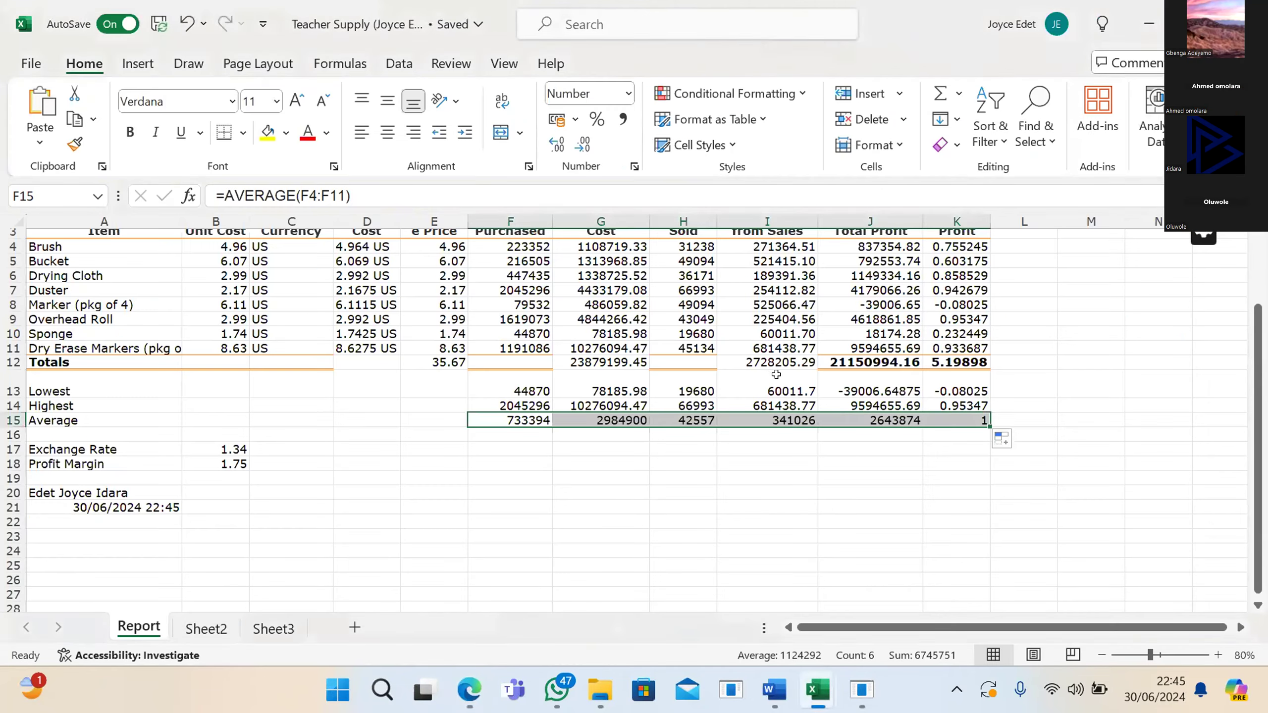
scroll(640, 324, up, 3)
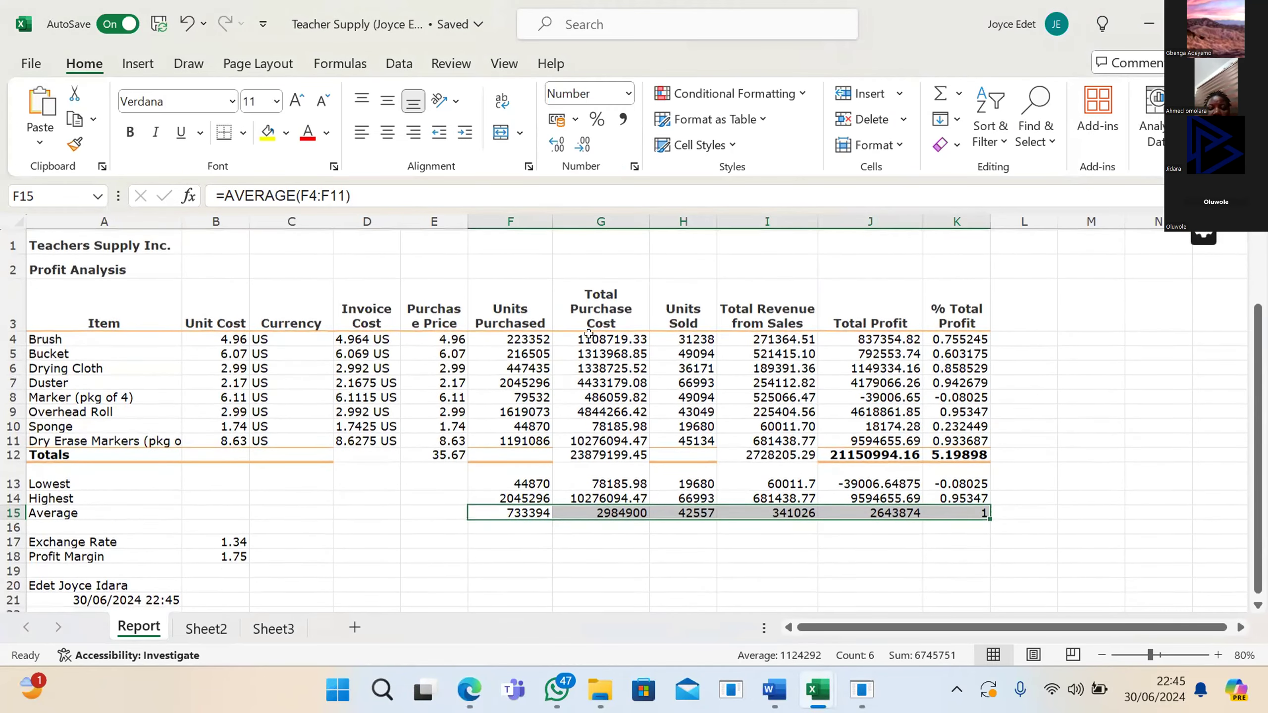
Step: Format the Brush purchase price in E4 as Currency with the $ English (Canada) symbol and 2 decimal places
click(440, 338)
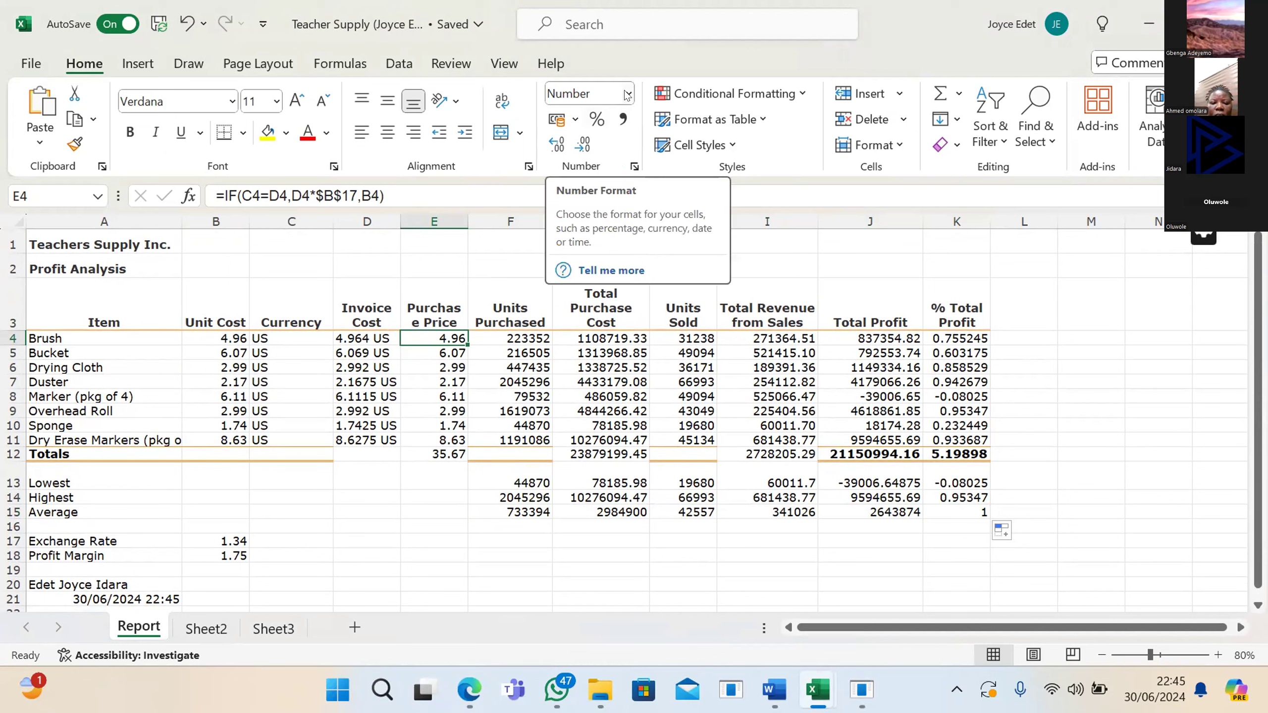
click(574, 120)
click(574, 121)
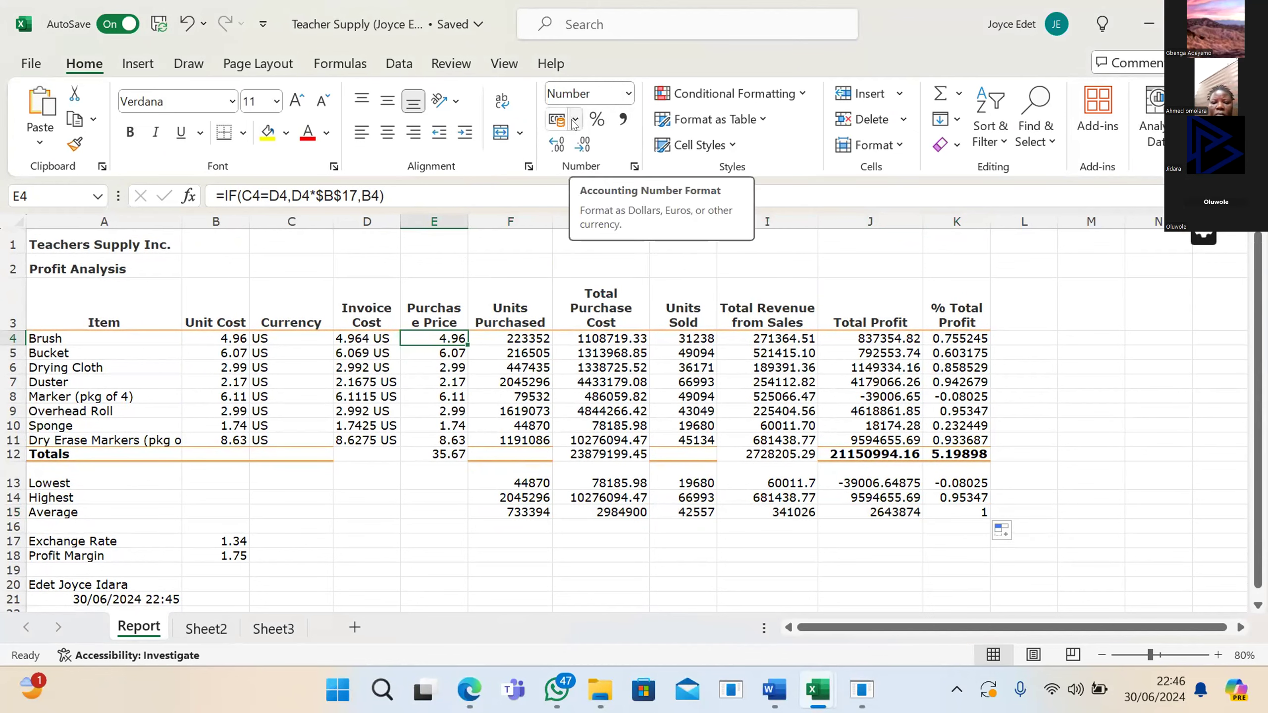
click(574, 120)
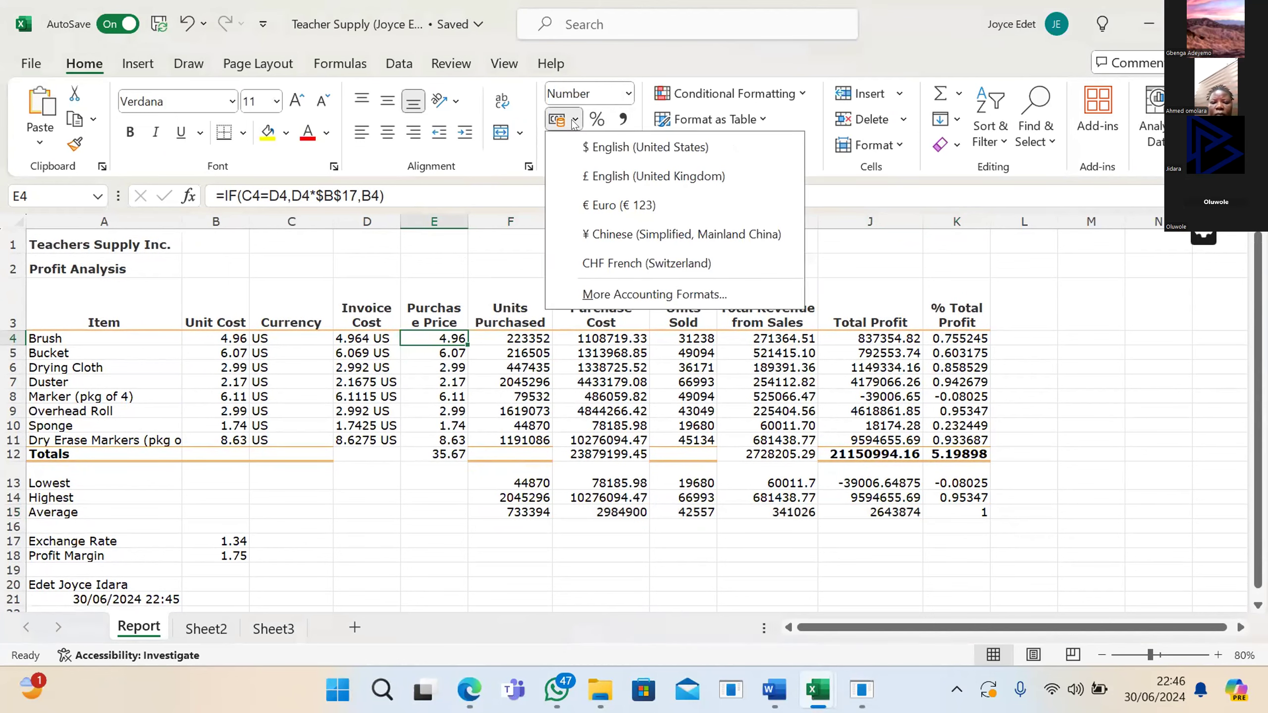
click(595, 282)
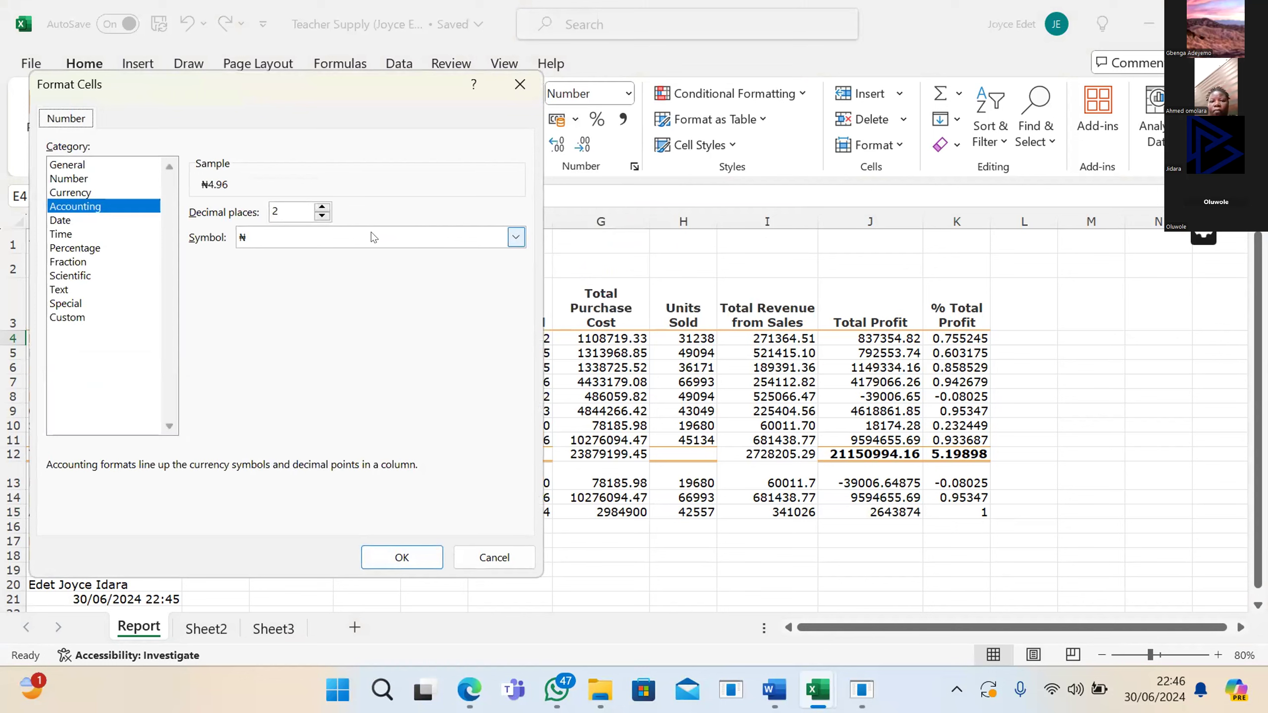
click(88, 192)
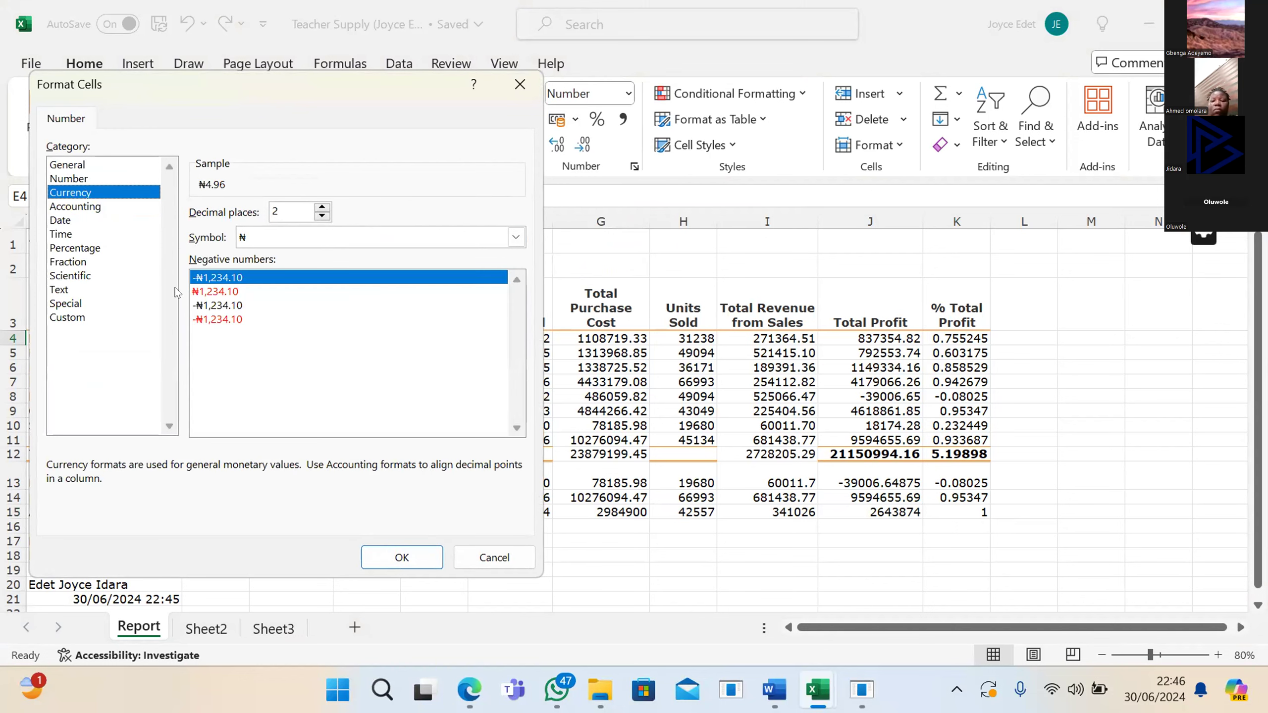
click(515, 238)
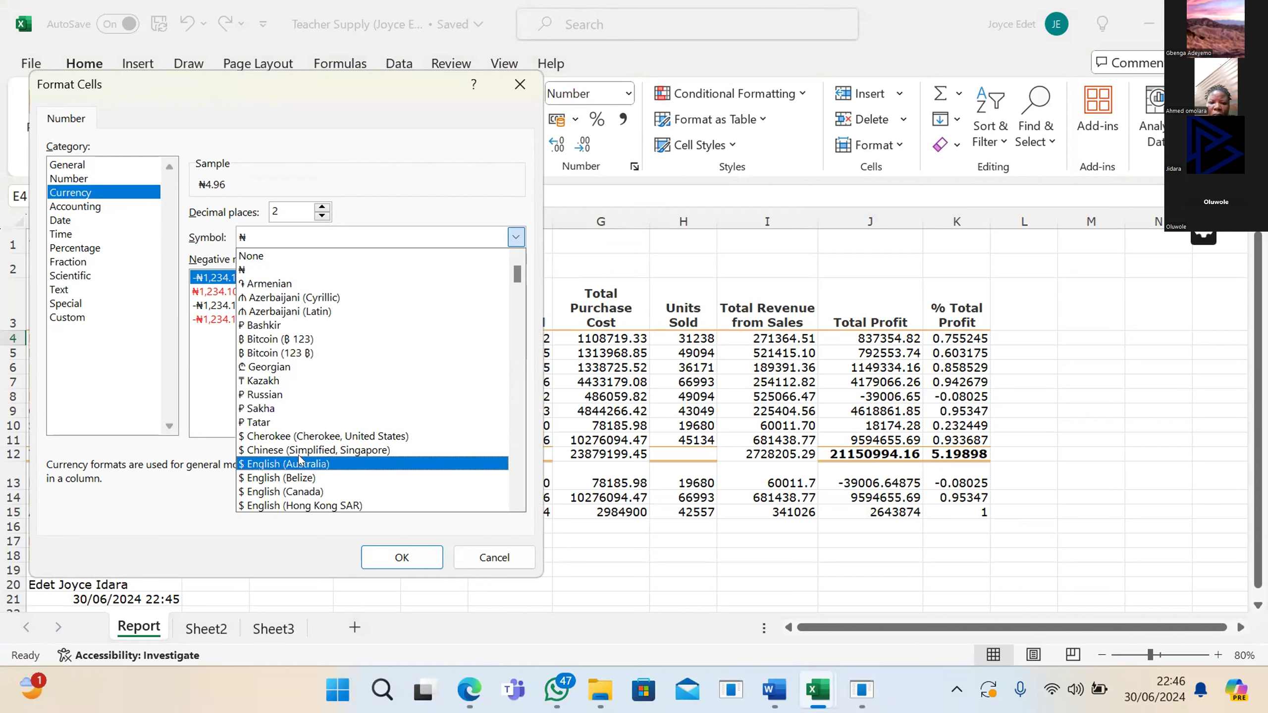
click(281, 493)
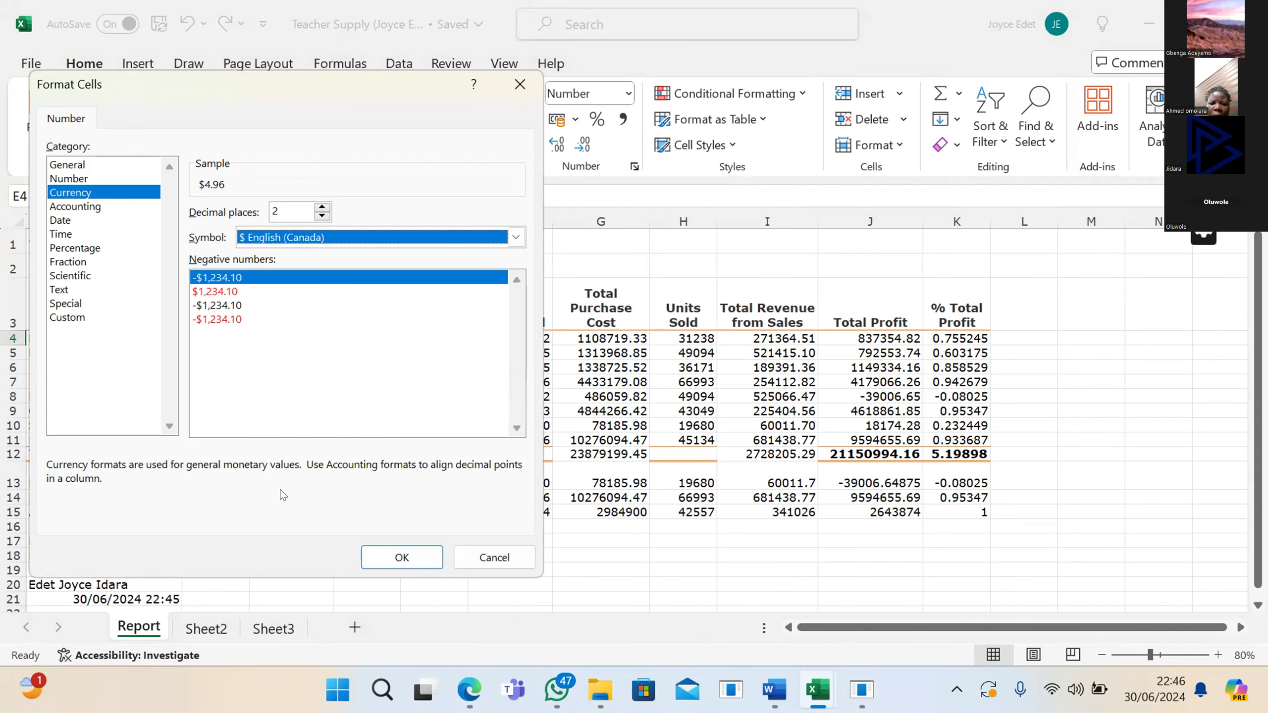
click(399, 557)
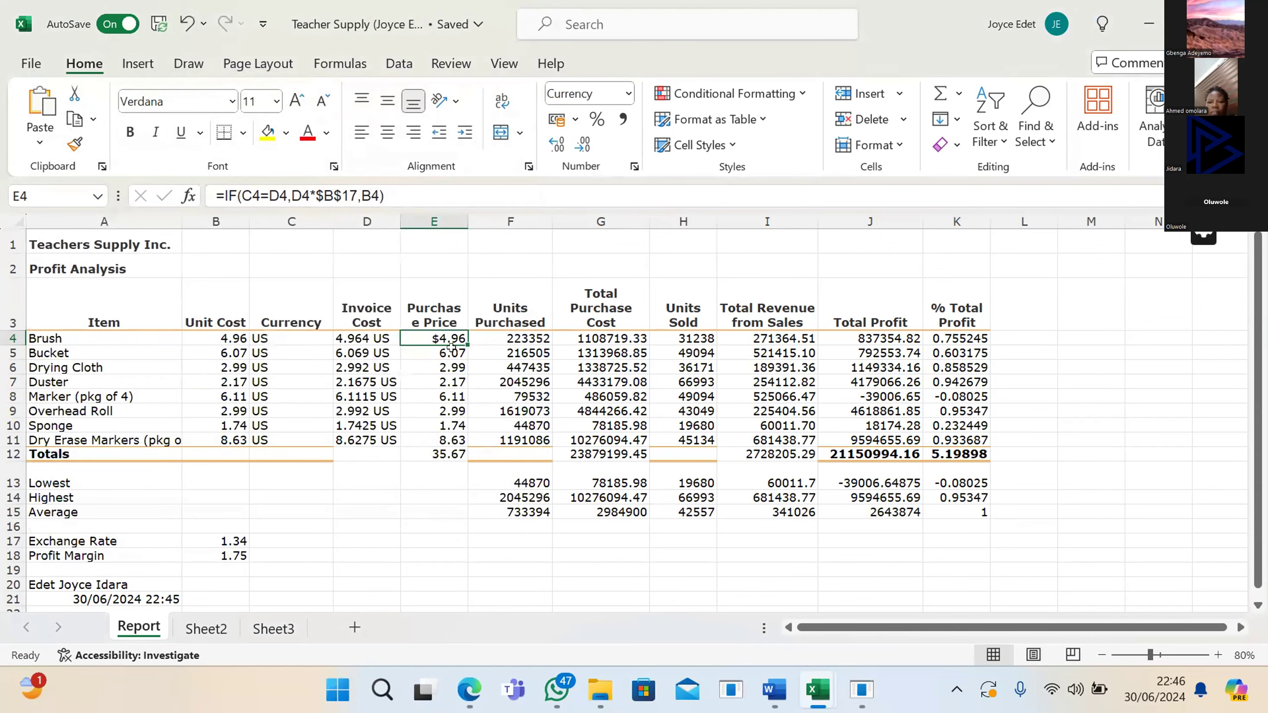
Step: Fill the Purchase Price formula and its Canadian currency format from E4 down to E12
drag(462, 338, 462, 460)
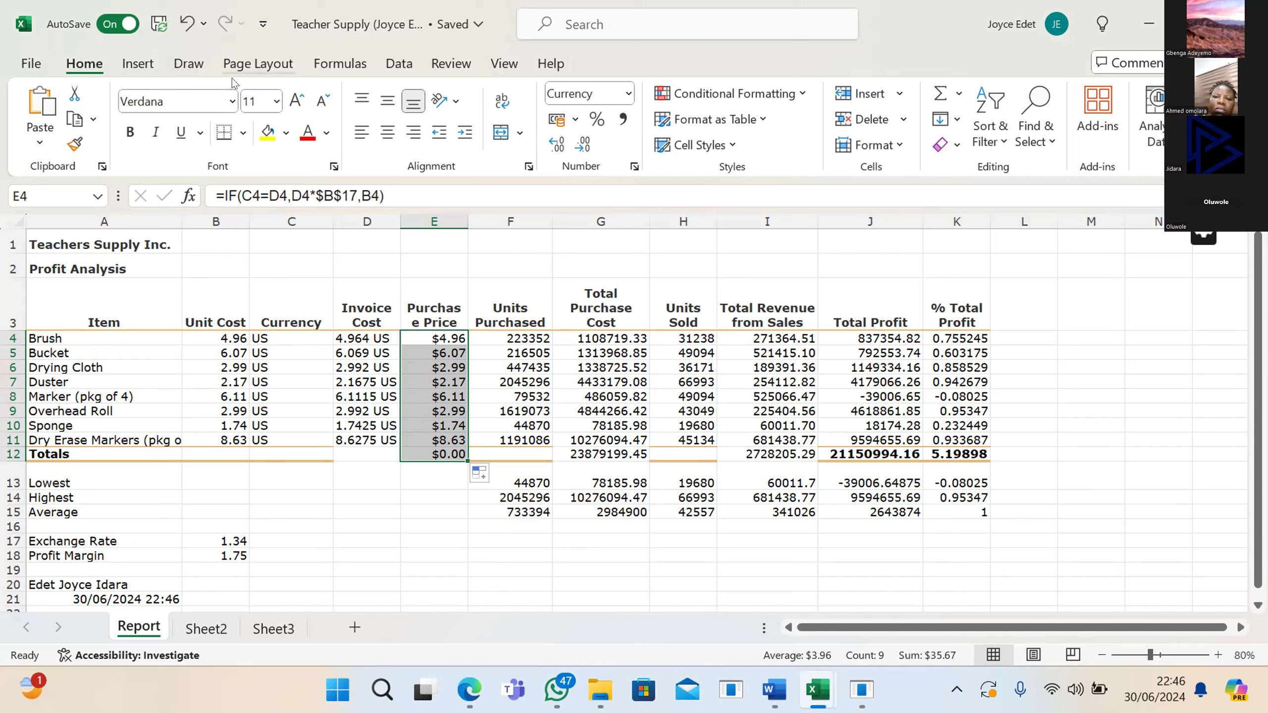
click(440, 339)
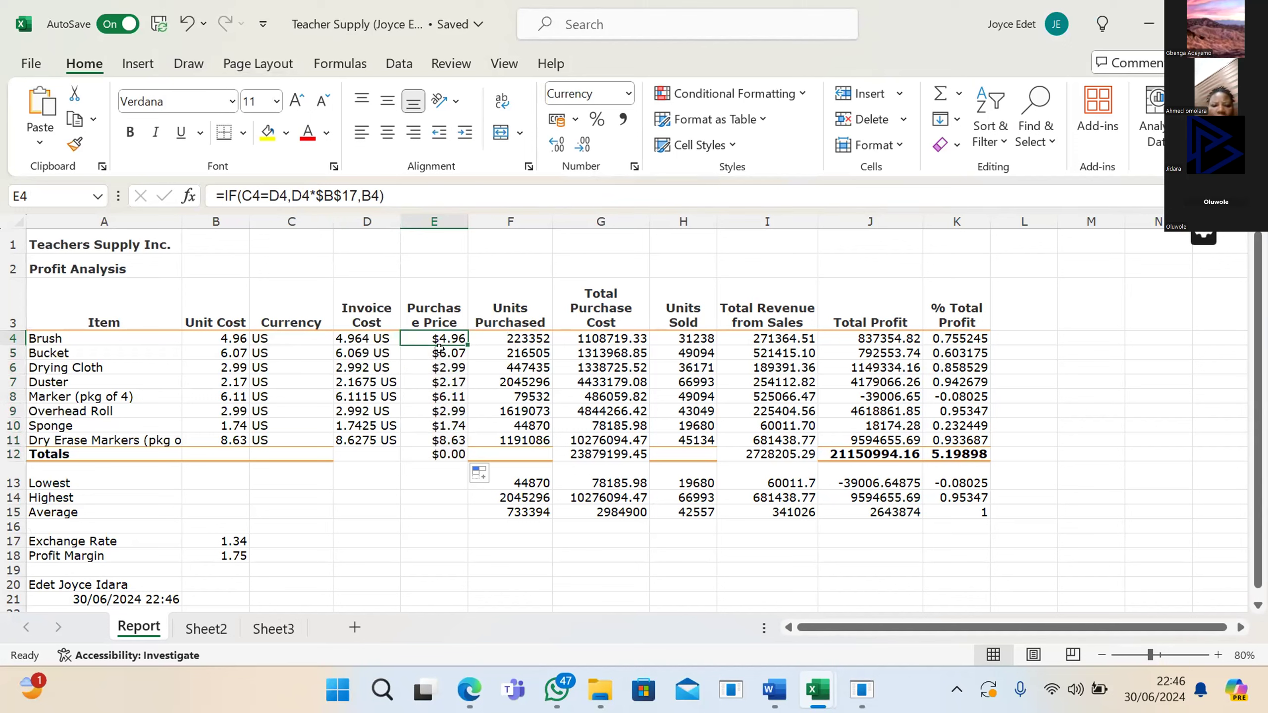
click(439, 350)
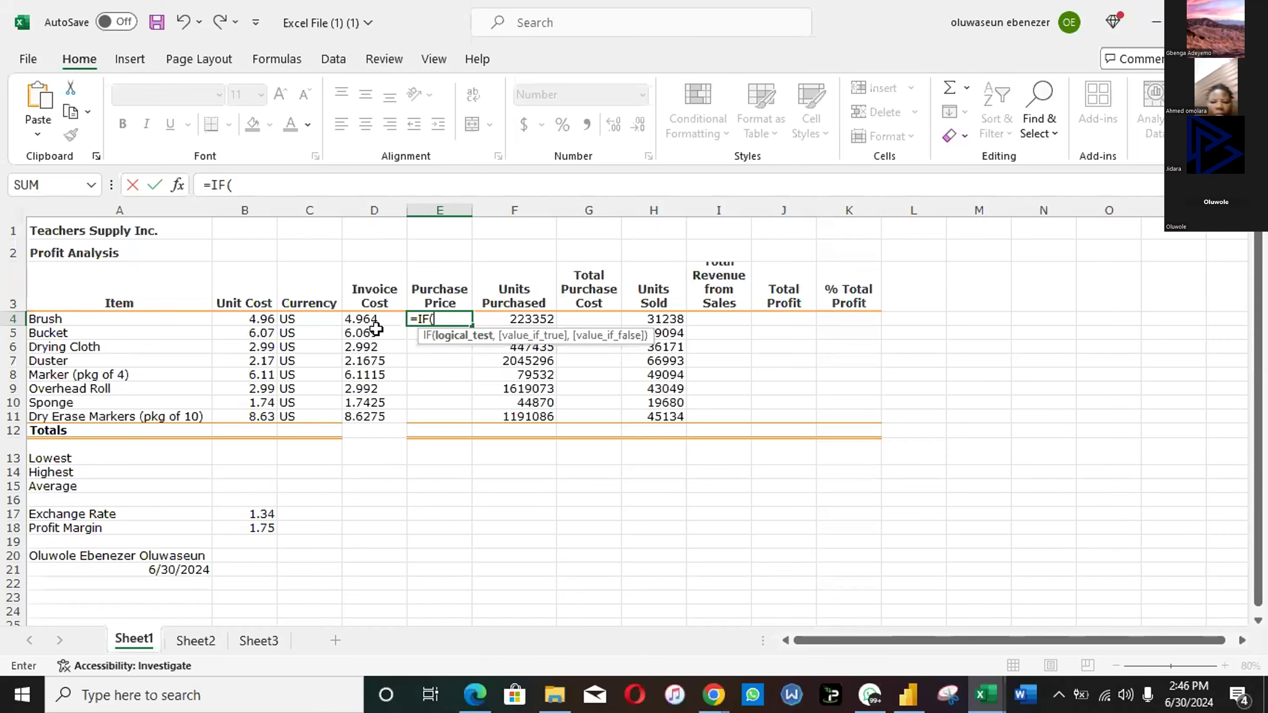
click(373, 320)
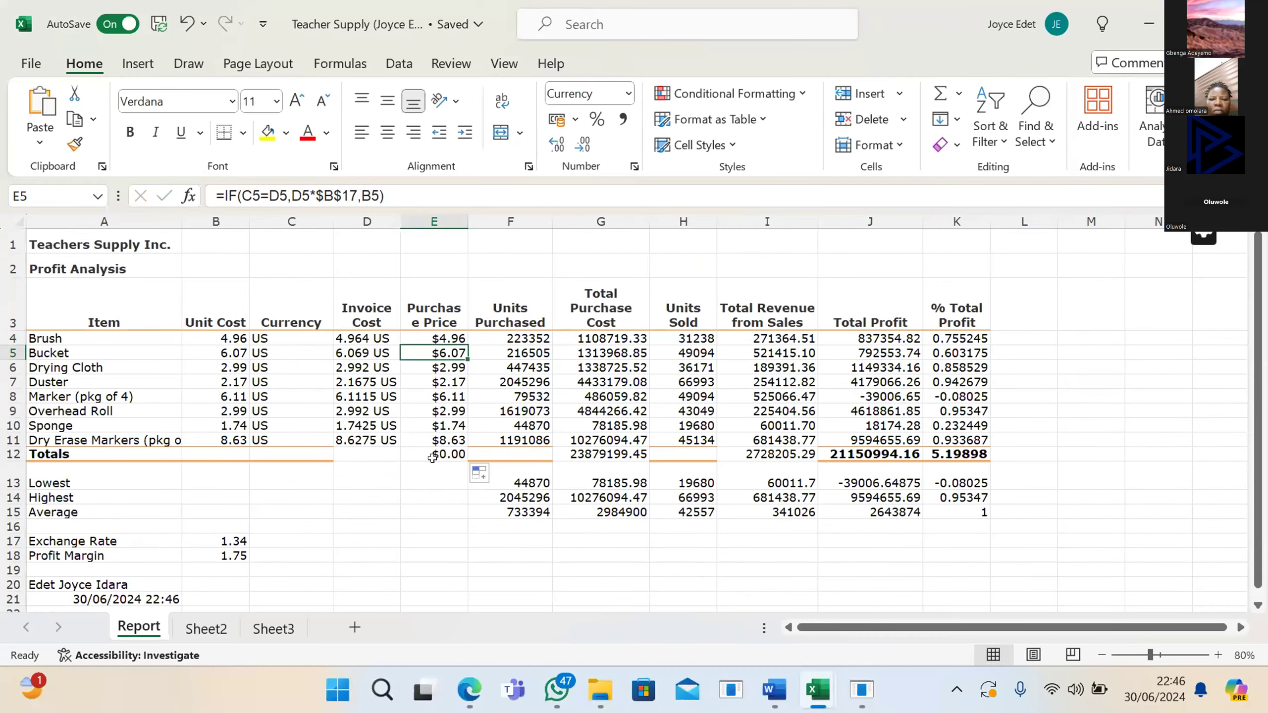
Step: Calculate the Purchase Price total in E12 with =SUM(E4:E11)
click(432, 458)
text(=)
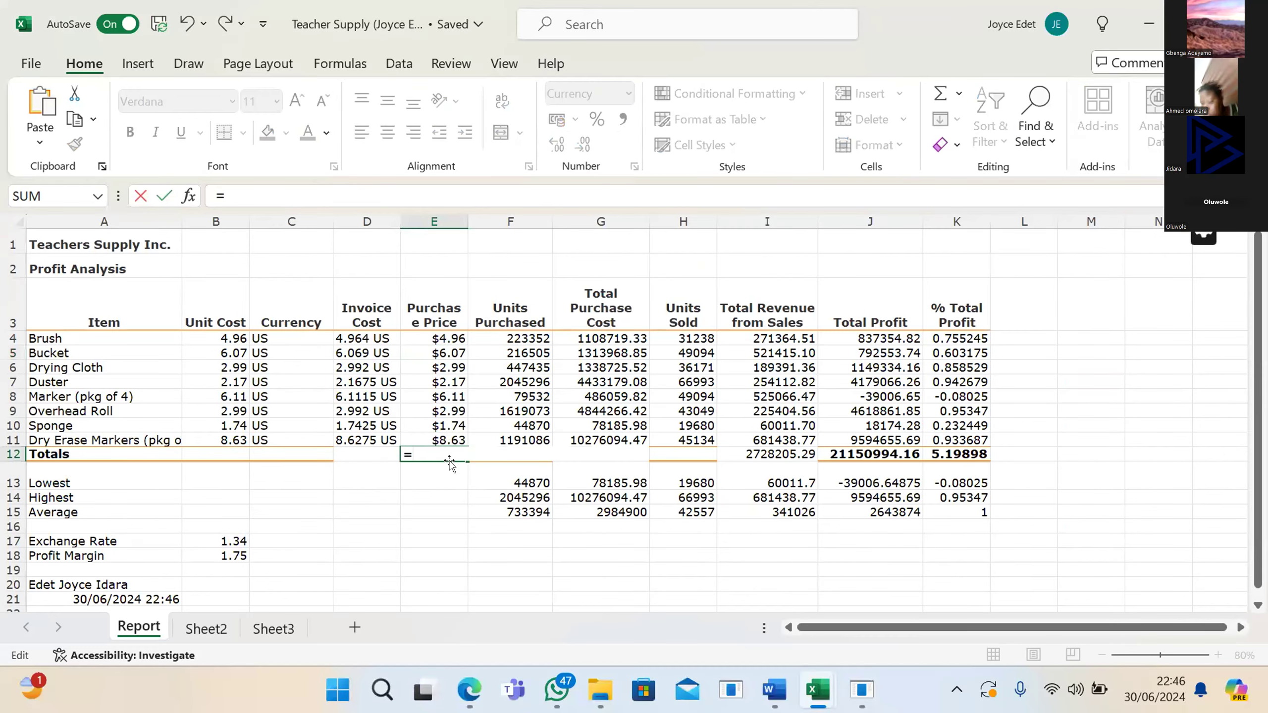
text(su)
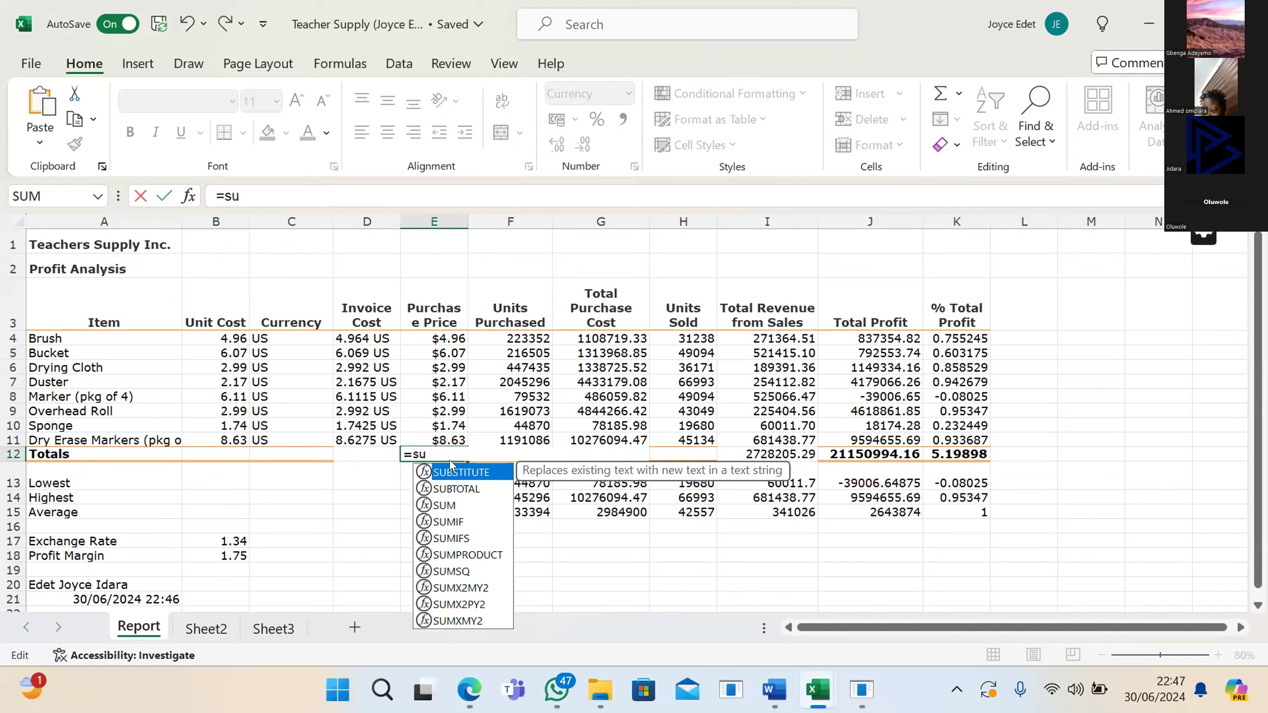
double_click(451, 505)
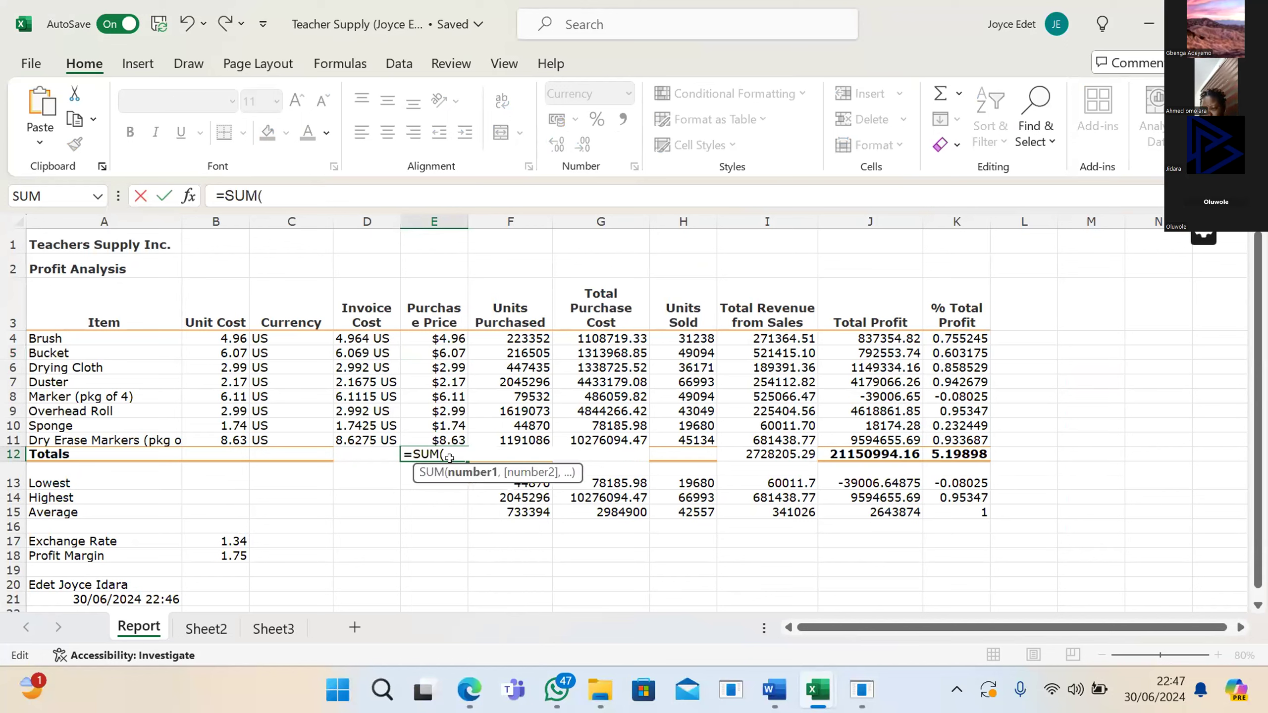
drag(452, 332, 450, 439)
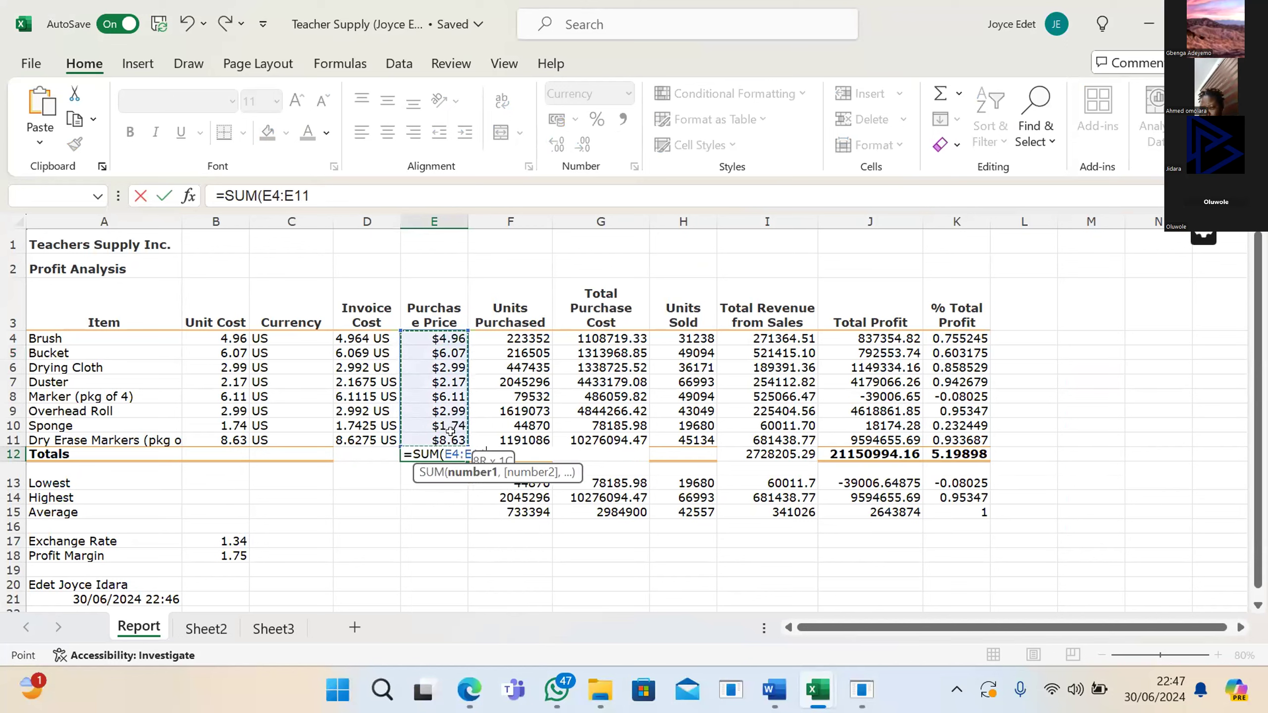
text())
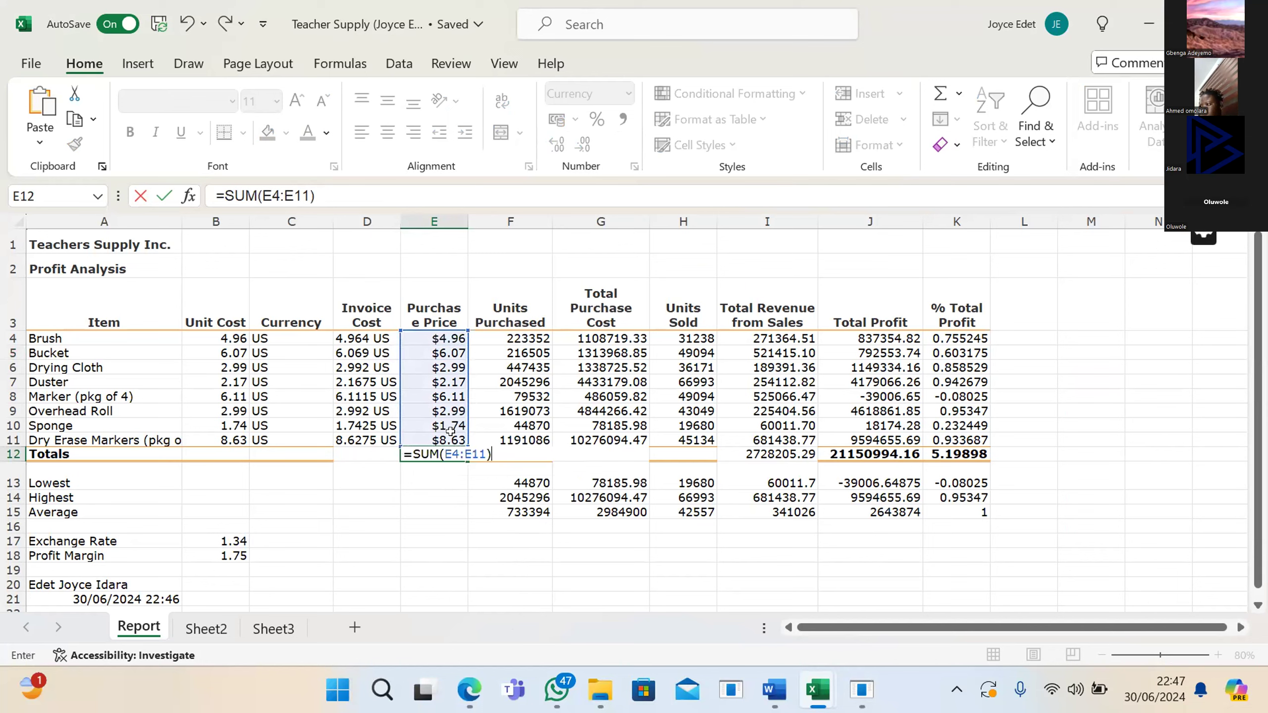
key(Return)
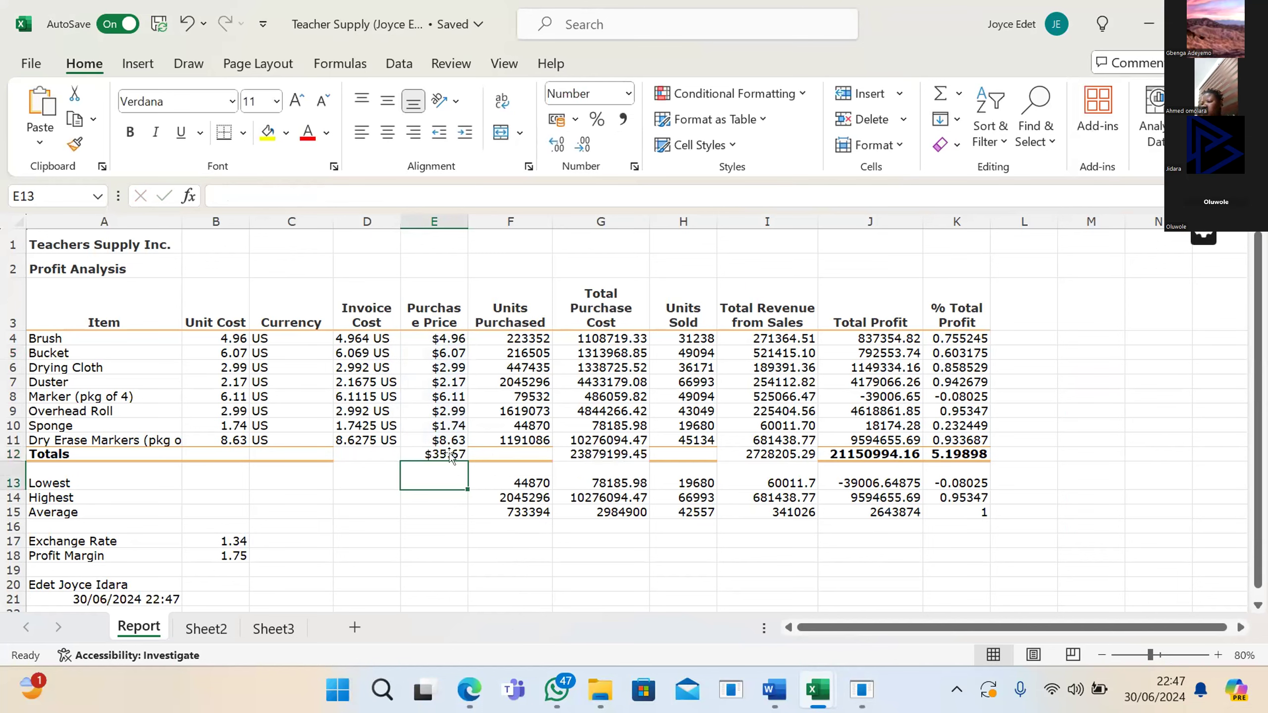
Step: Recheck the remaining Task 1 instructions in Edge against the Purchase Price column in the Excel workbook
click(463, 684)
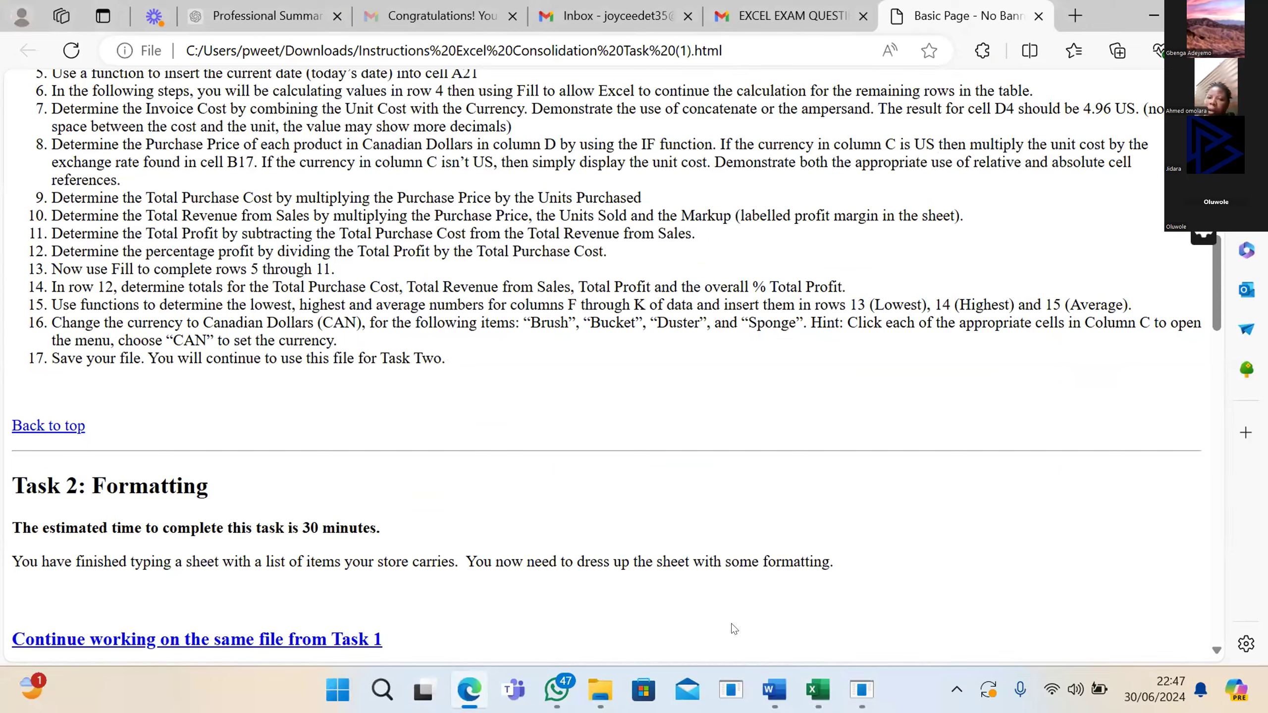
mouse_move(818, 690)
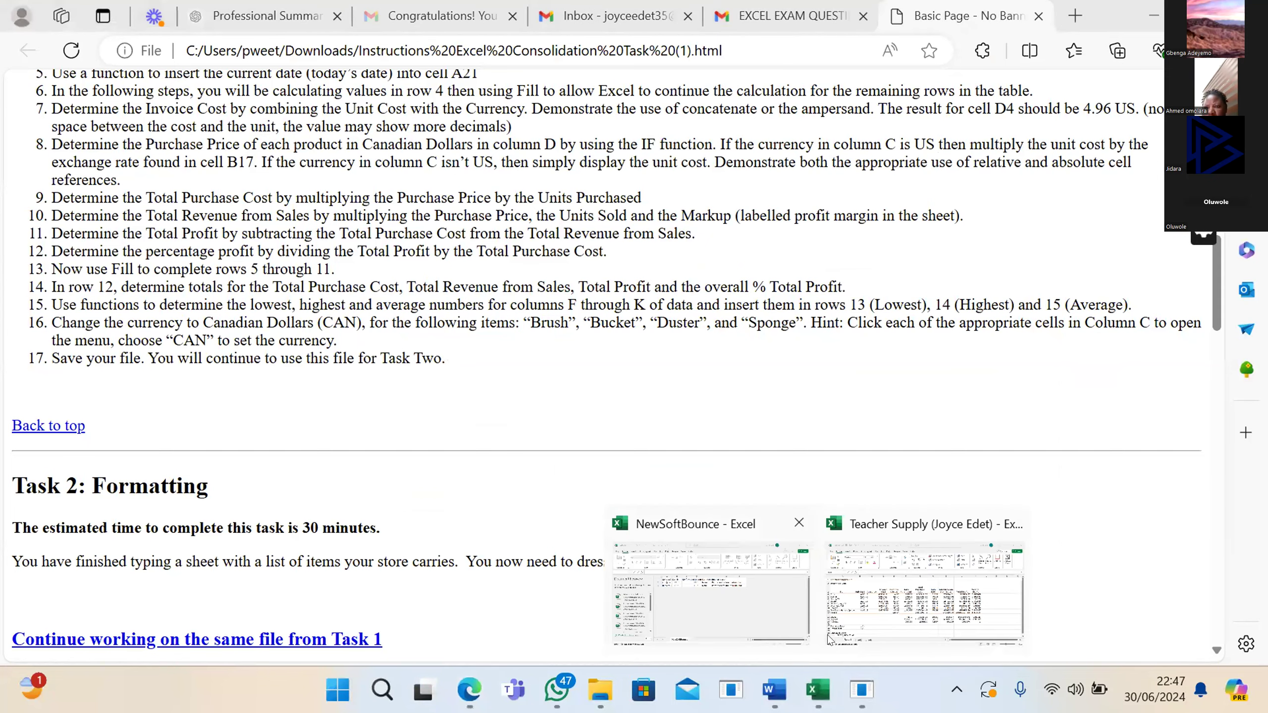
click(868, 603)
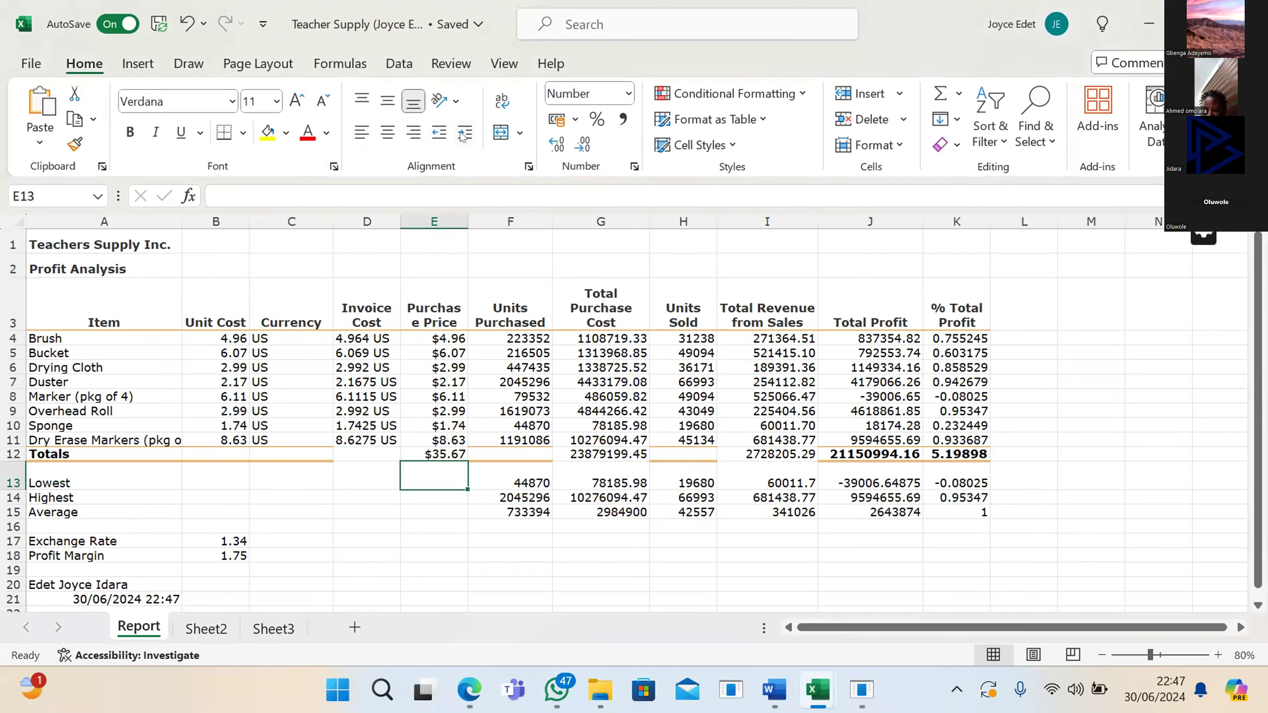
click(464, 295)
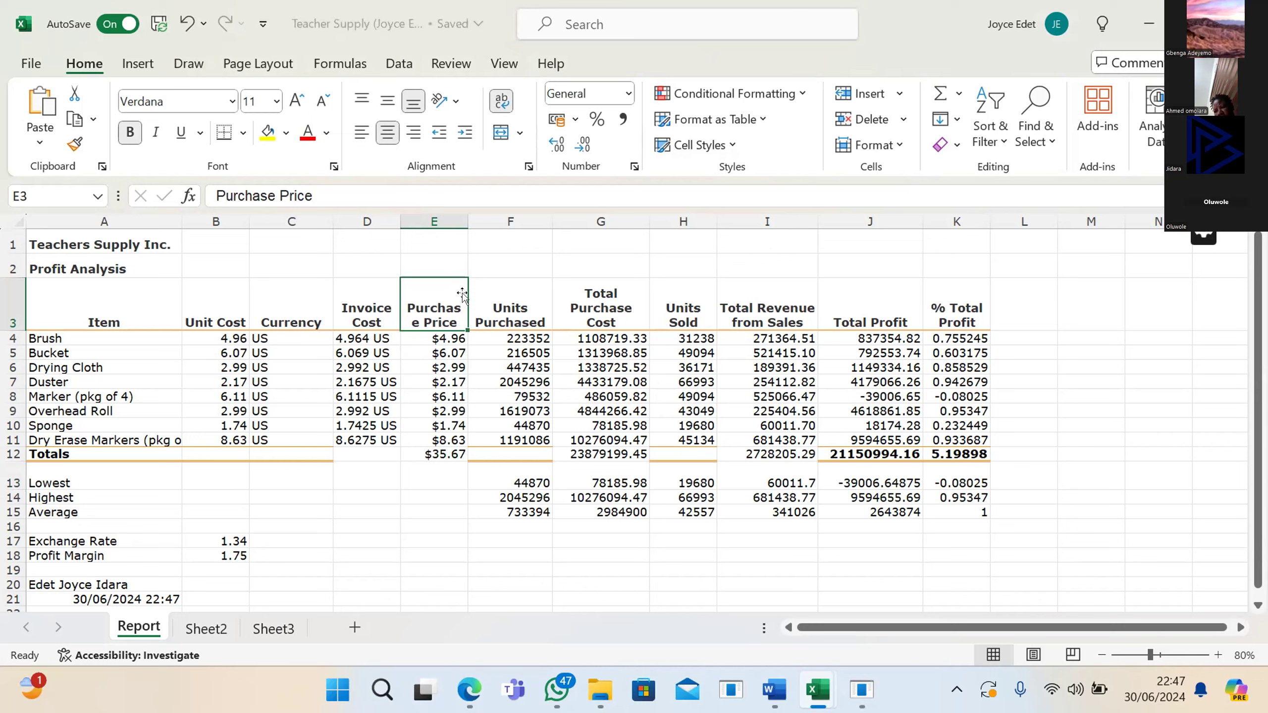
click(523, 269)
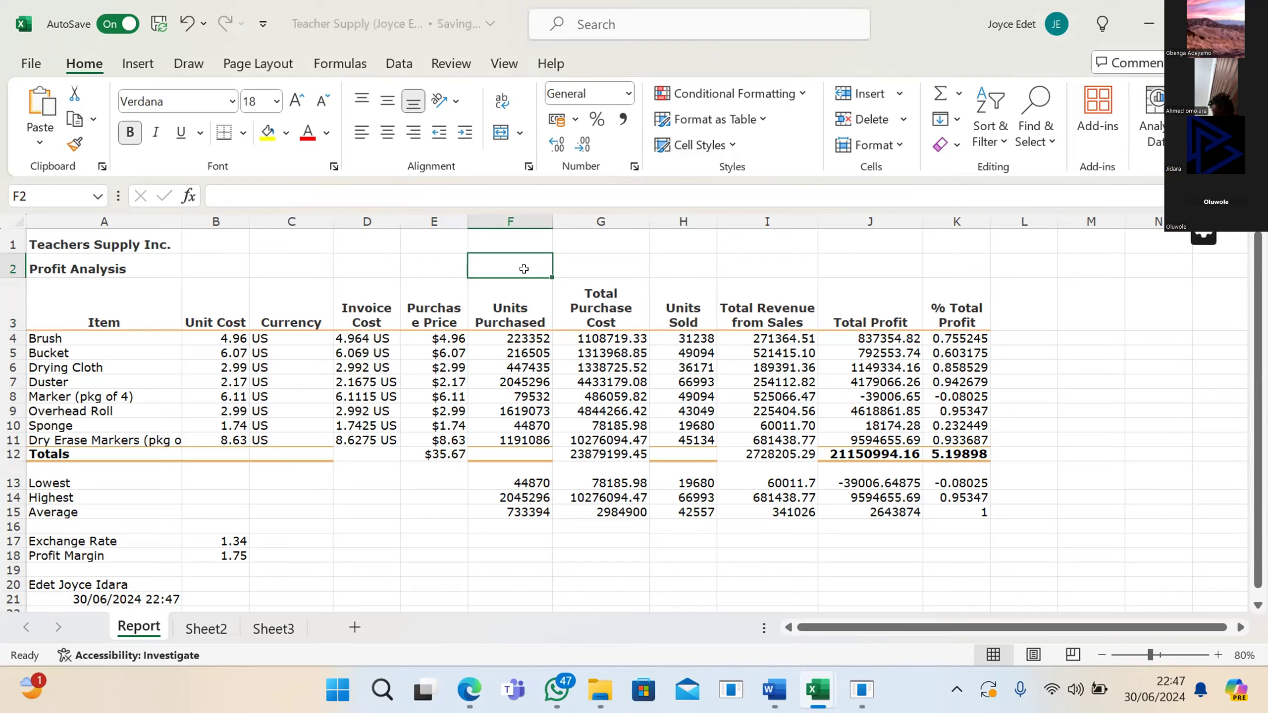
Step: Read the Task 2 formatting instructions in Edge, and return to the Report sheet in Excel to look over the table
scroll(437, 464, down, 1)
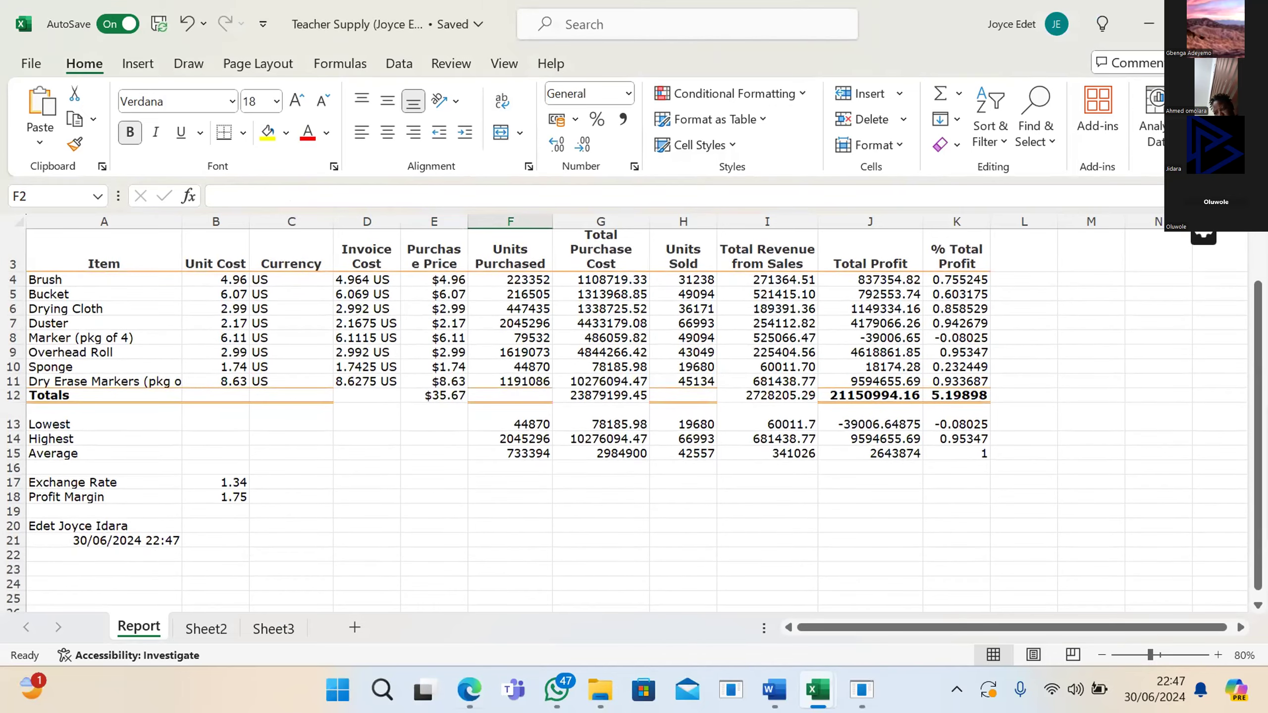
click(469, 690)
scroll(420, 495, down, 3)
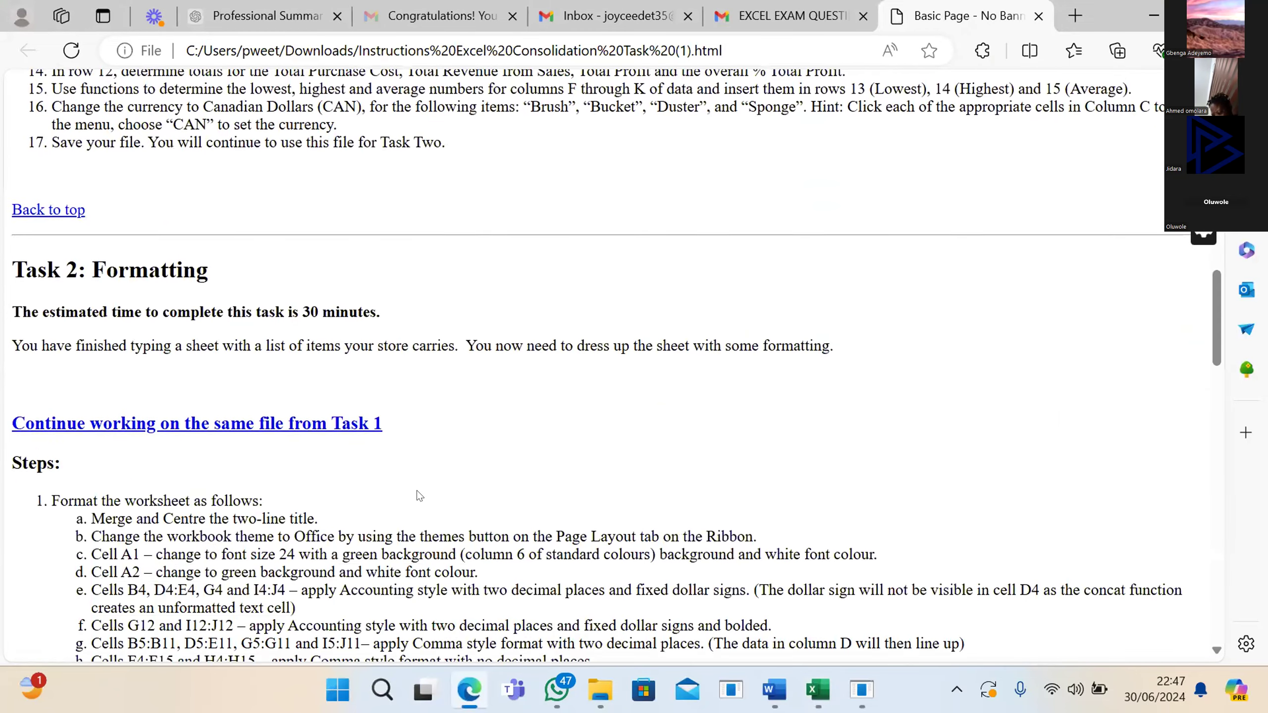
scroll(414, 446, down, 2)
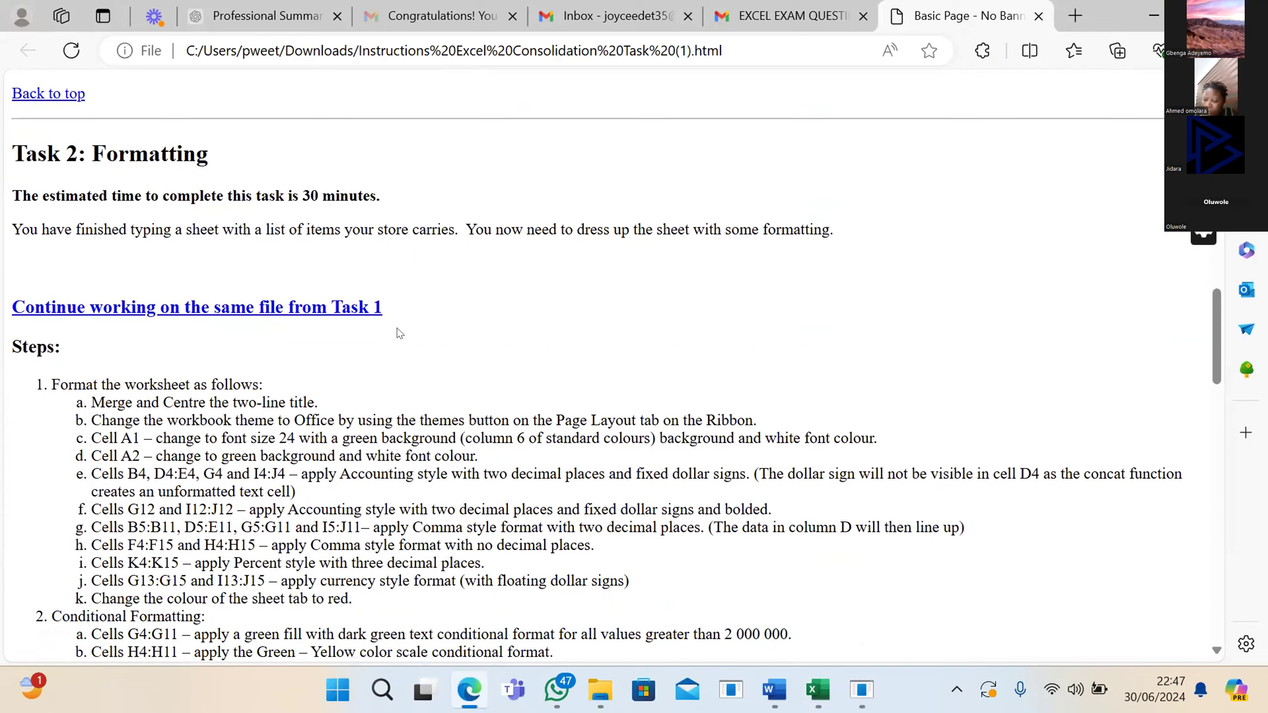
scroll(396, 329, down, 3)
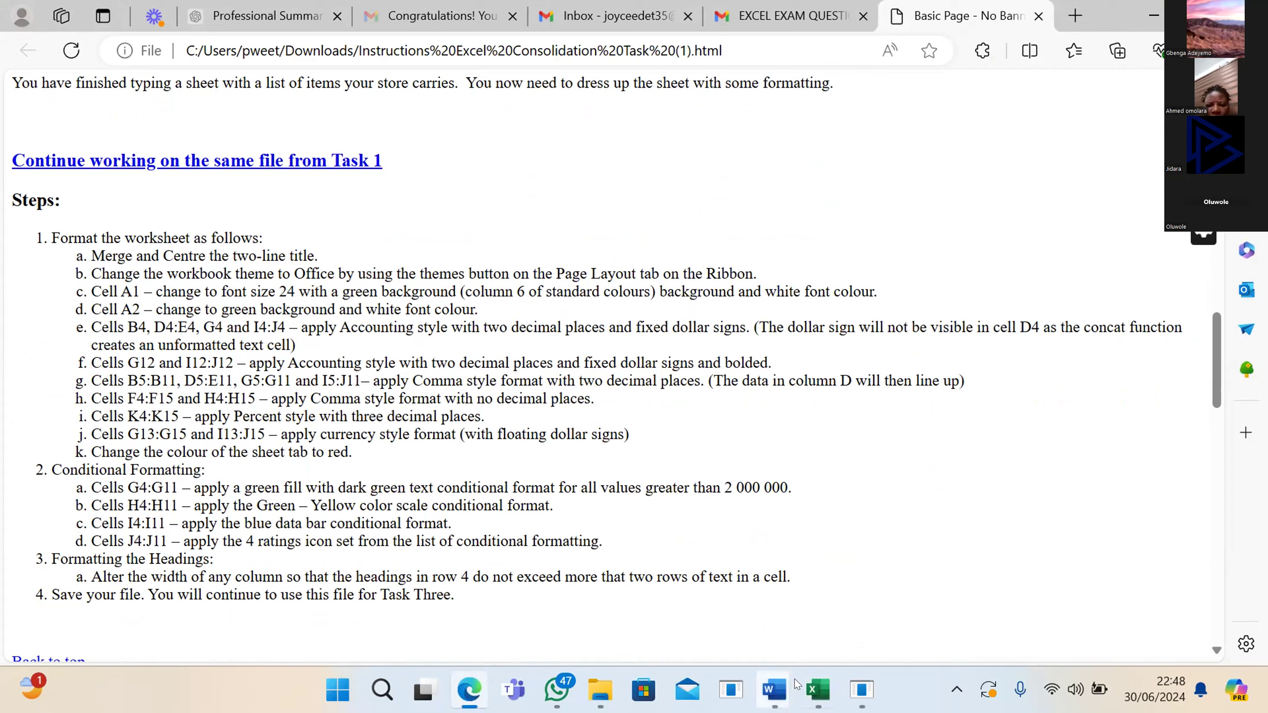
mouse_move(818, 691)
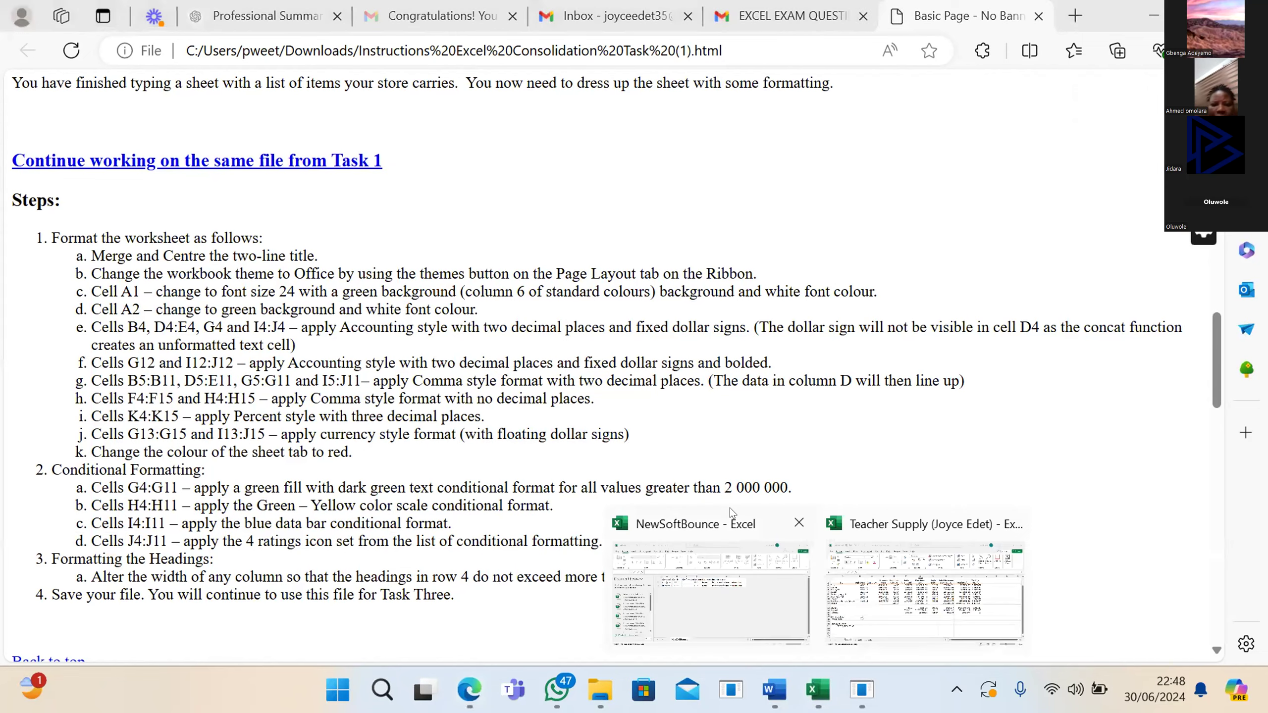
click(866, 578)
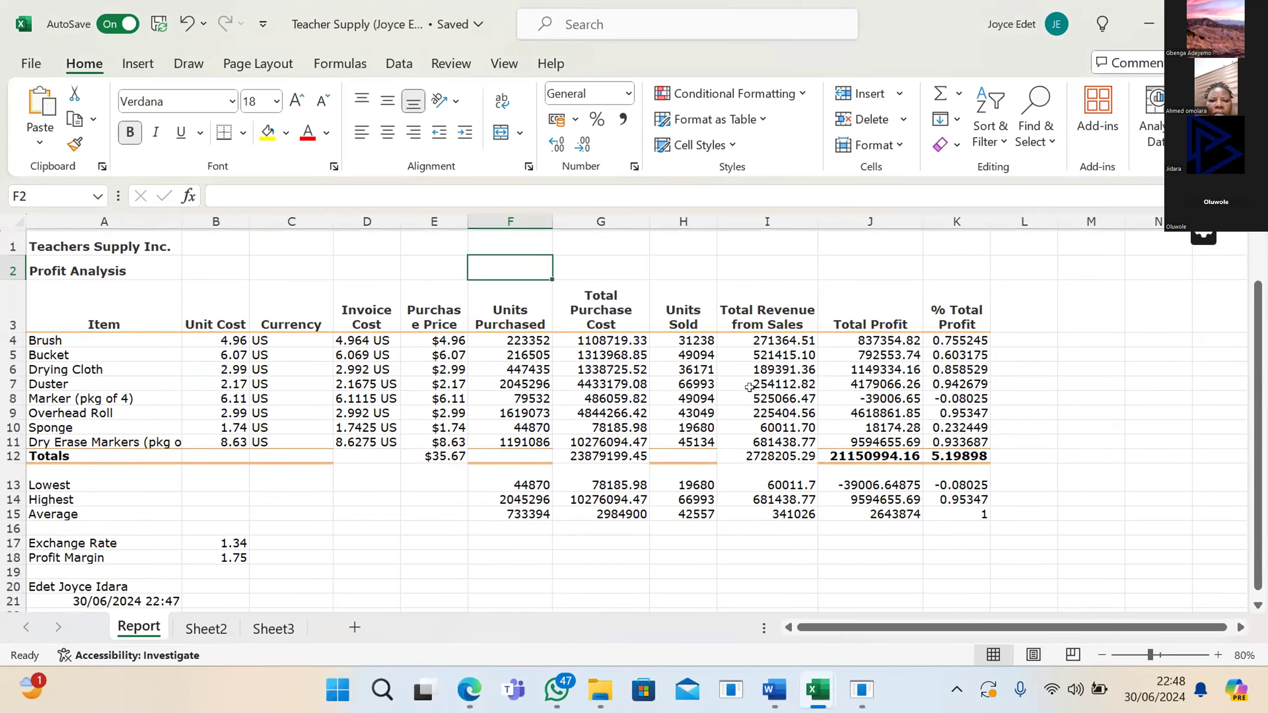
scroll(749, 388, down, 5)
scroll(749, 387, up, 6)
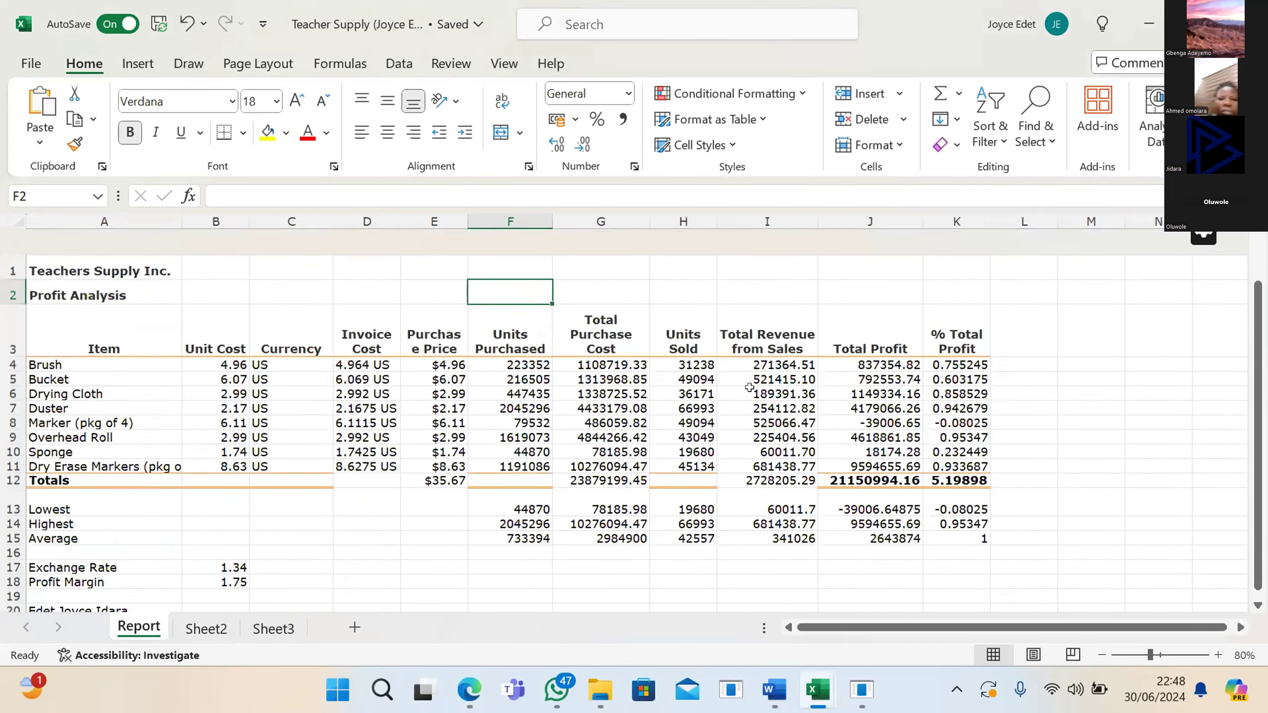
Step: Look over the Report sheet, recheck the Task 2 formatting list in Edge, and return to the Teacher Supply workbook in Excel
scroll(749, 387, down, 1)
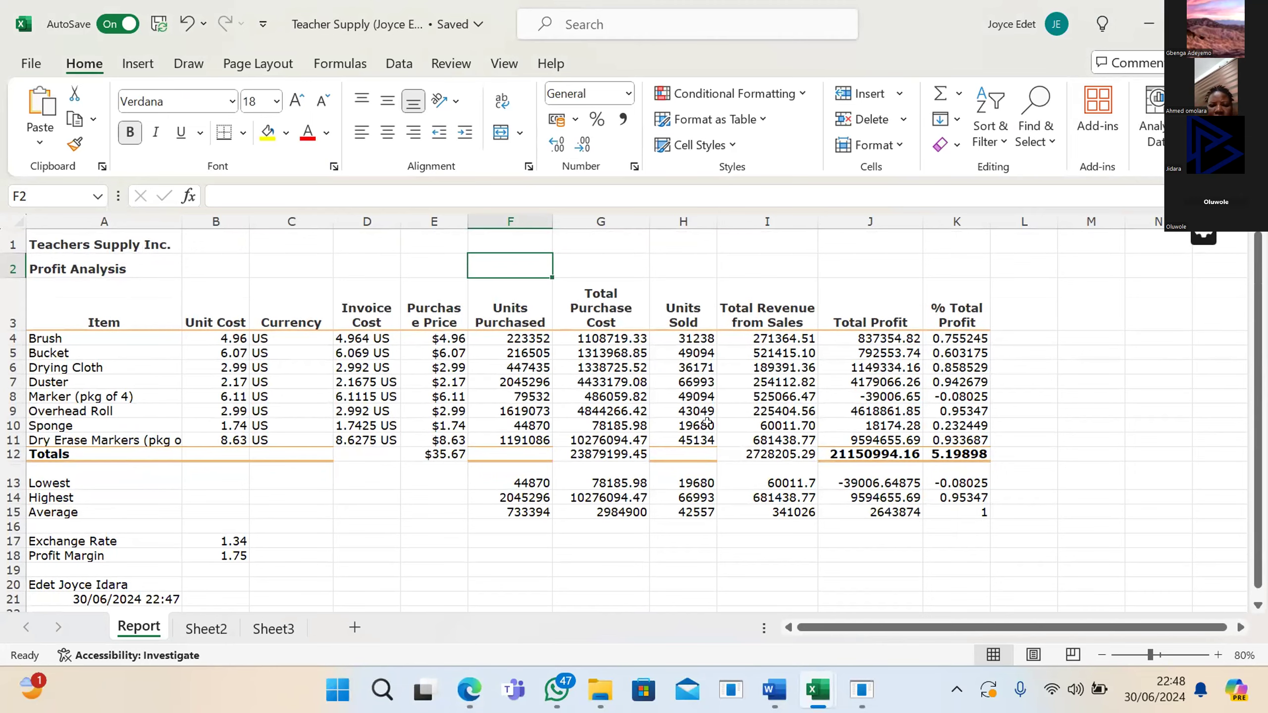
scroll(619, 471, down, 1)
scroll(619, 471, up, 1)
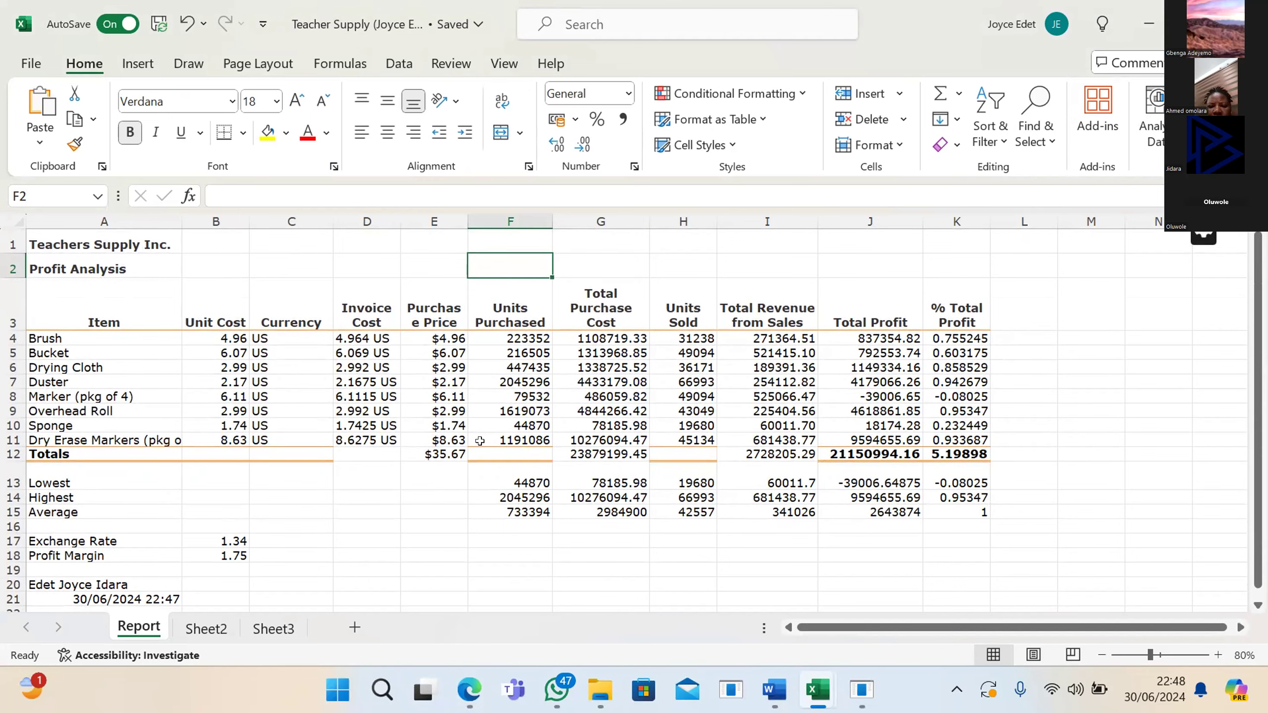
scroll(480, 440, down, 3)
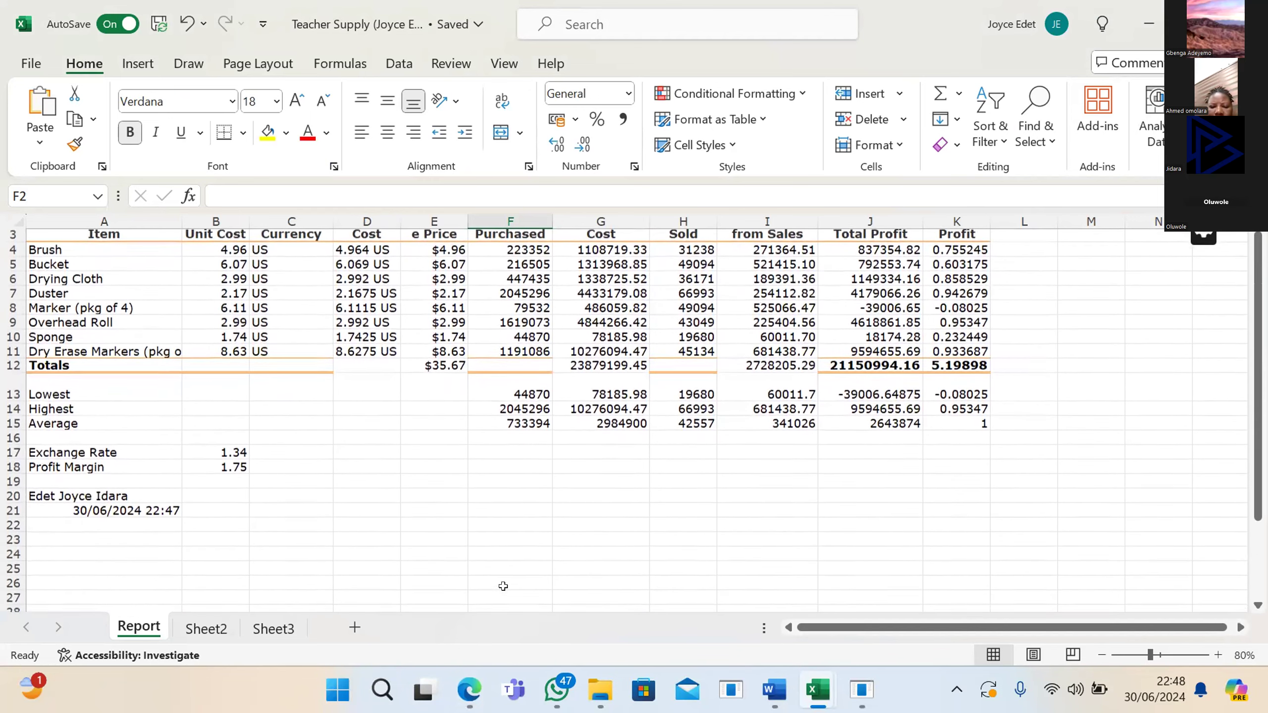
click(383, 522)
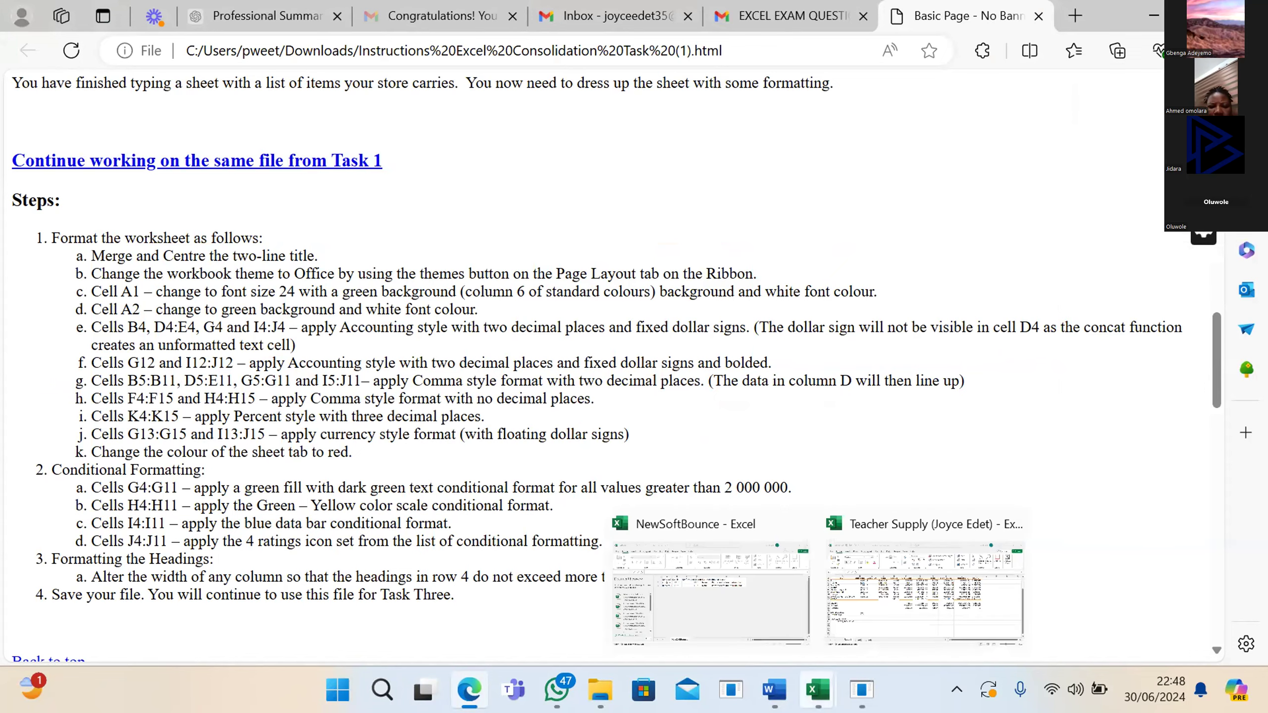
click(818, 691)
click(870, 627)
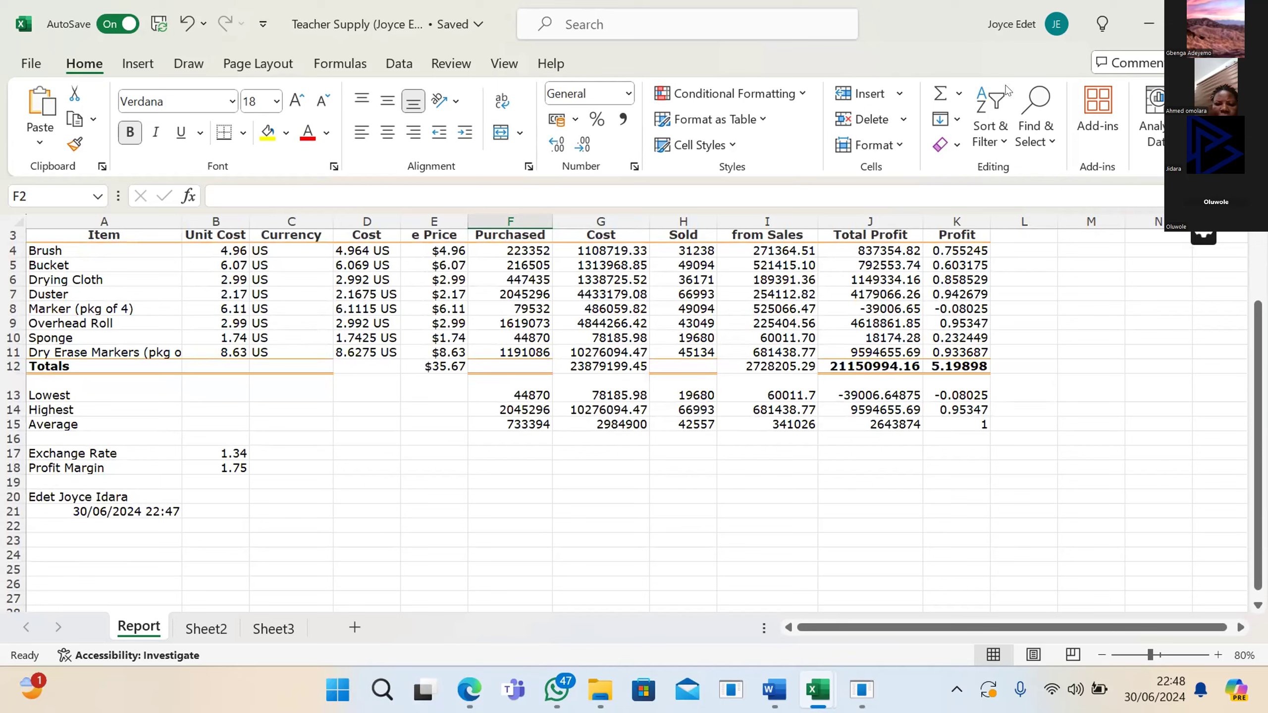
Step: Save a copy of the Teacher Supply workbook as .xlsx in the OneDrive Documents folder, replacing the existing file
click(1128, 263)
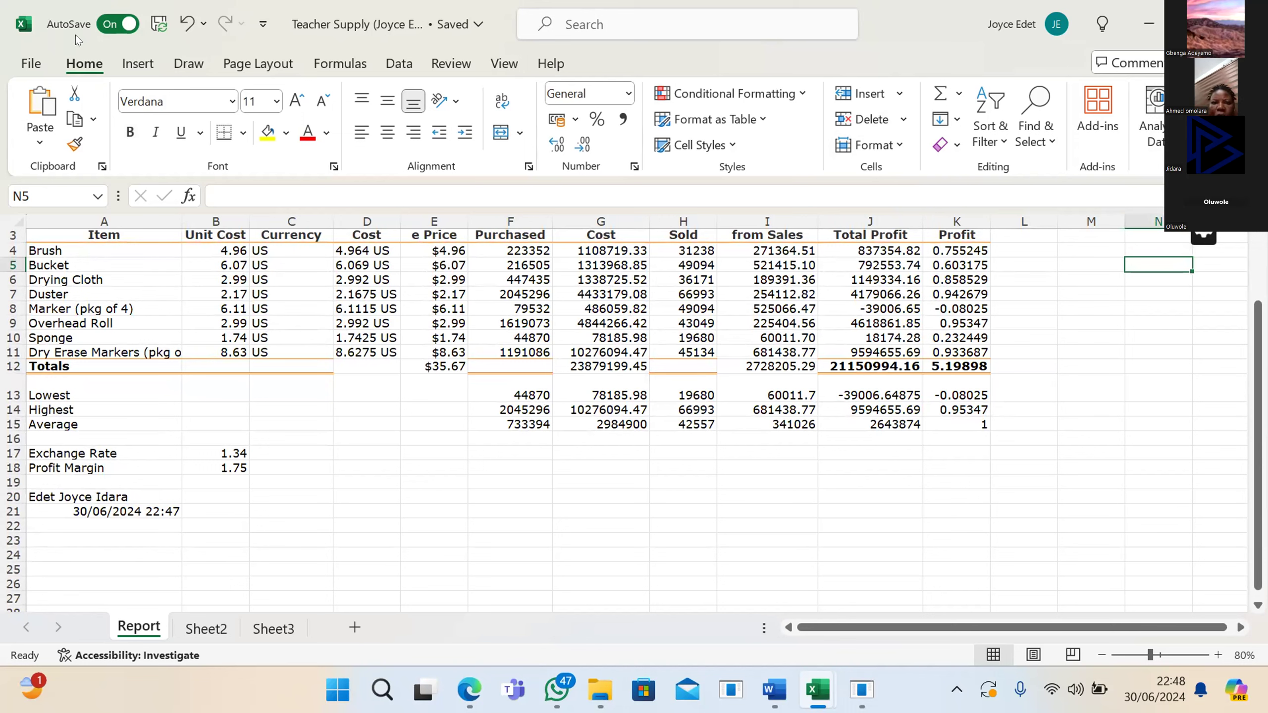
click(31, 63)
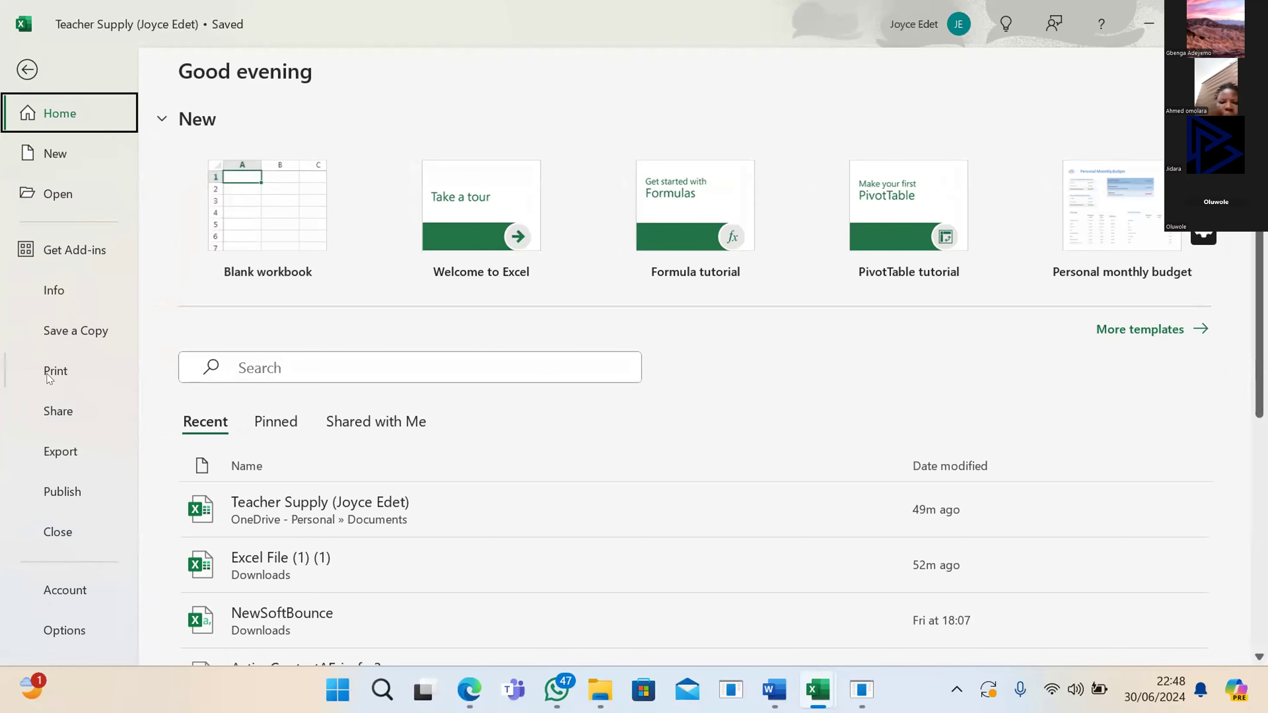
click(66, 319)
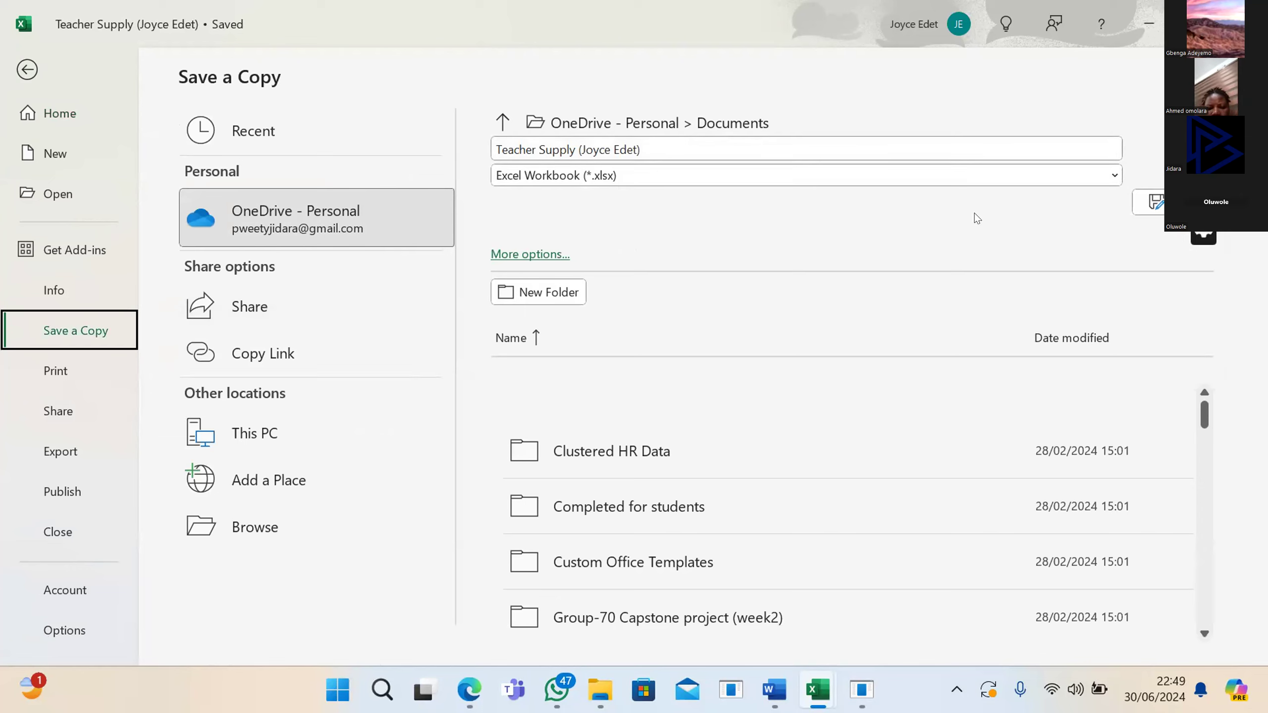
click(1147, 204)
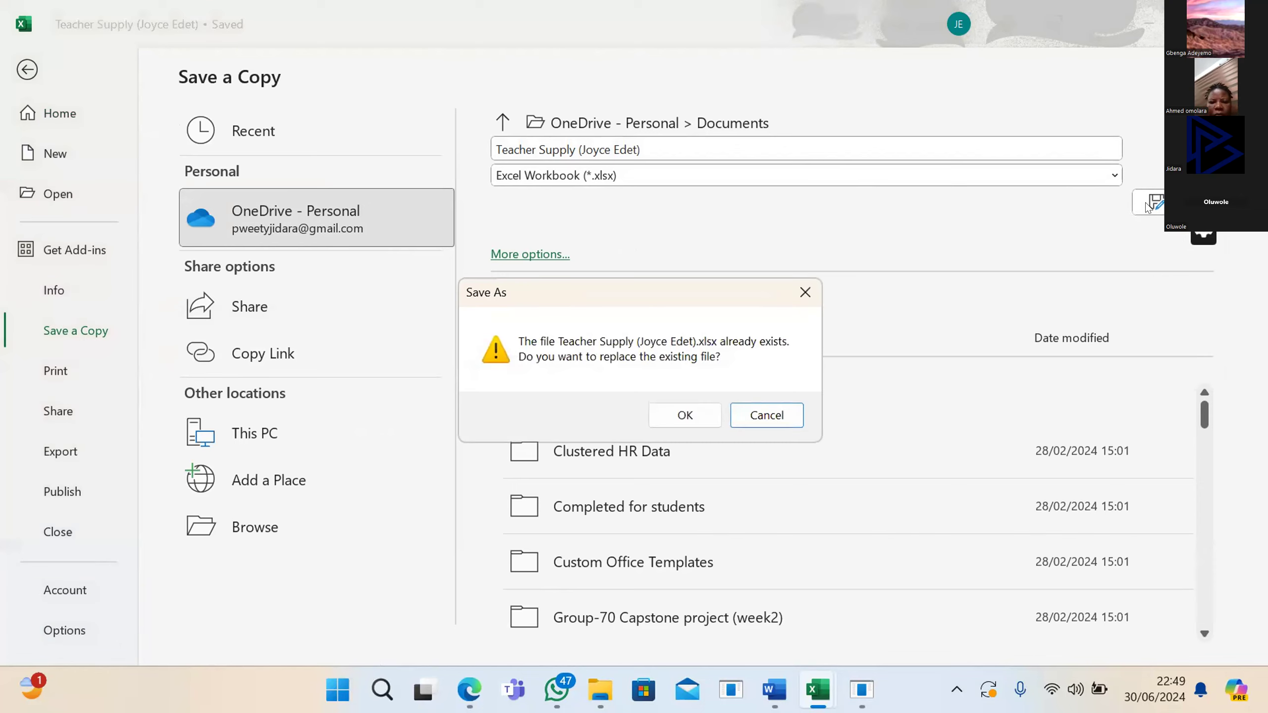
click(685, 415)
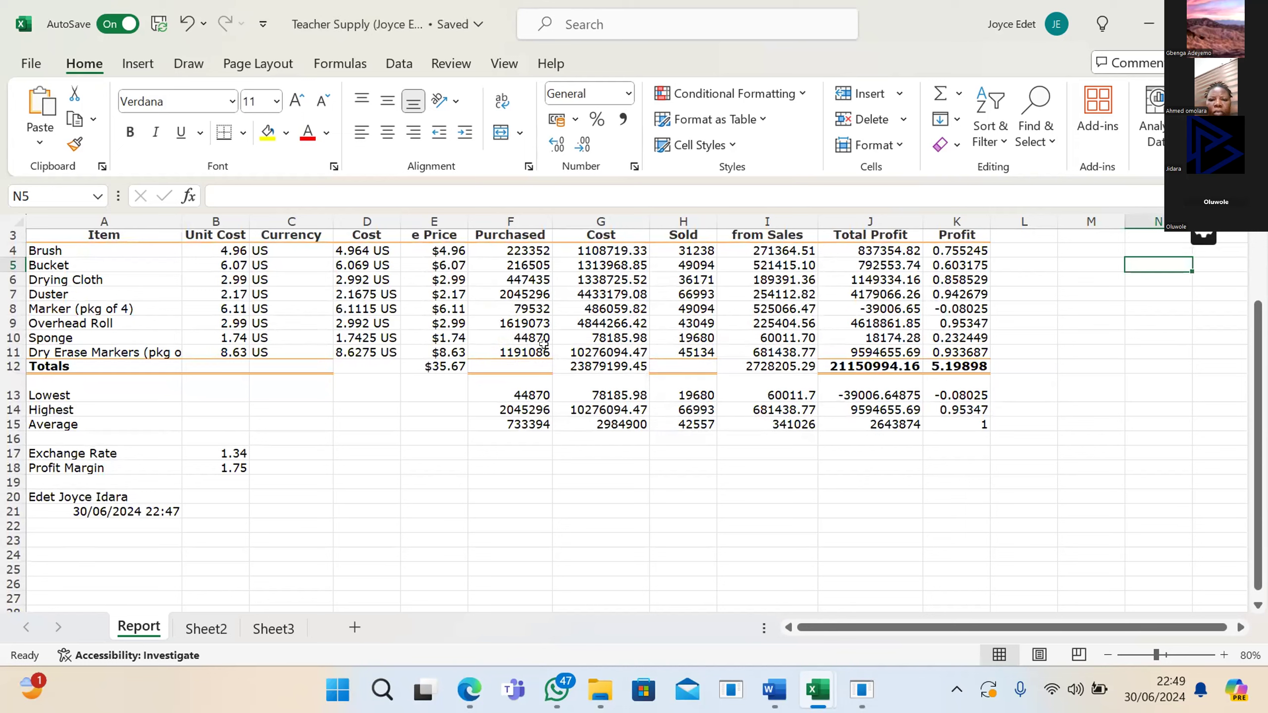
click(703, 206)
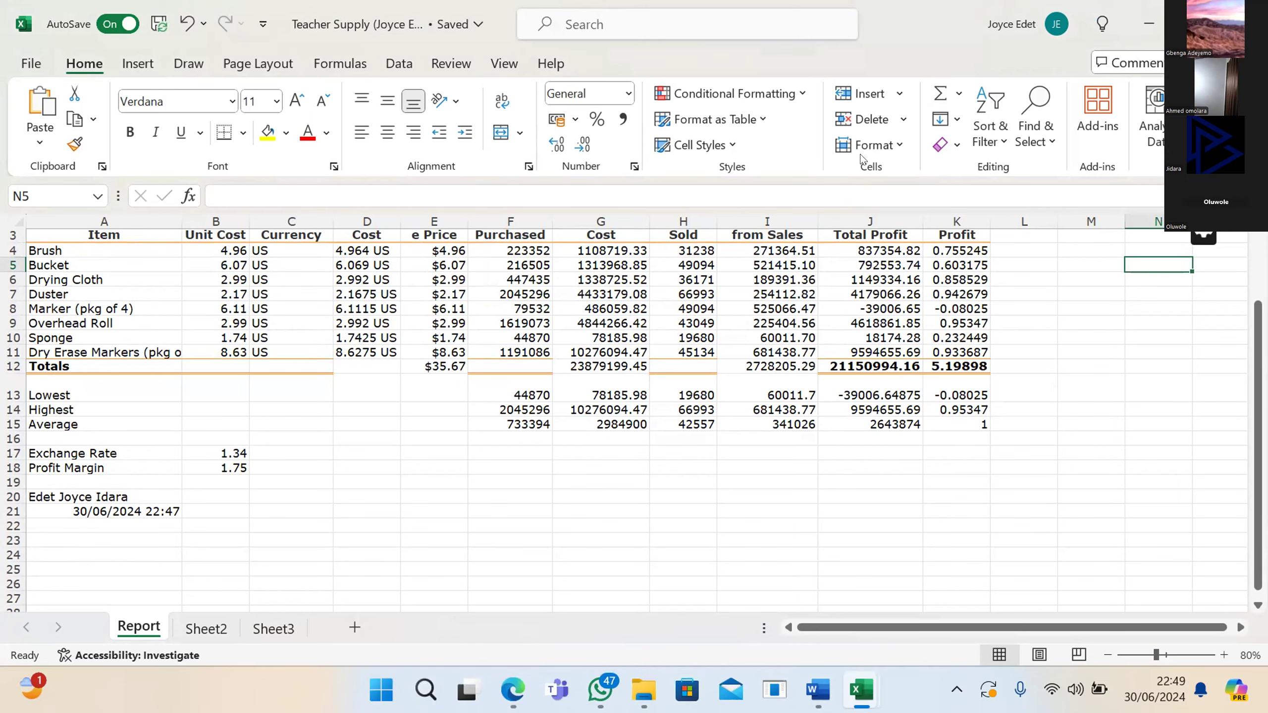
Step: Check the theme instruction in Edge, and apply the Office theme to the Teacher Supply workbook in Excel
click(513, 688)
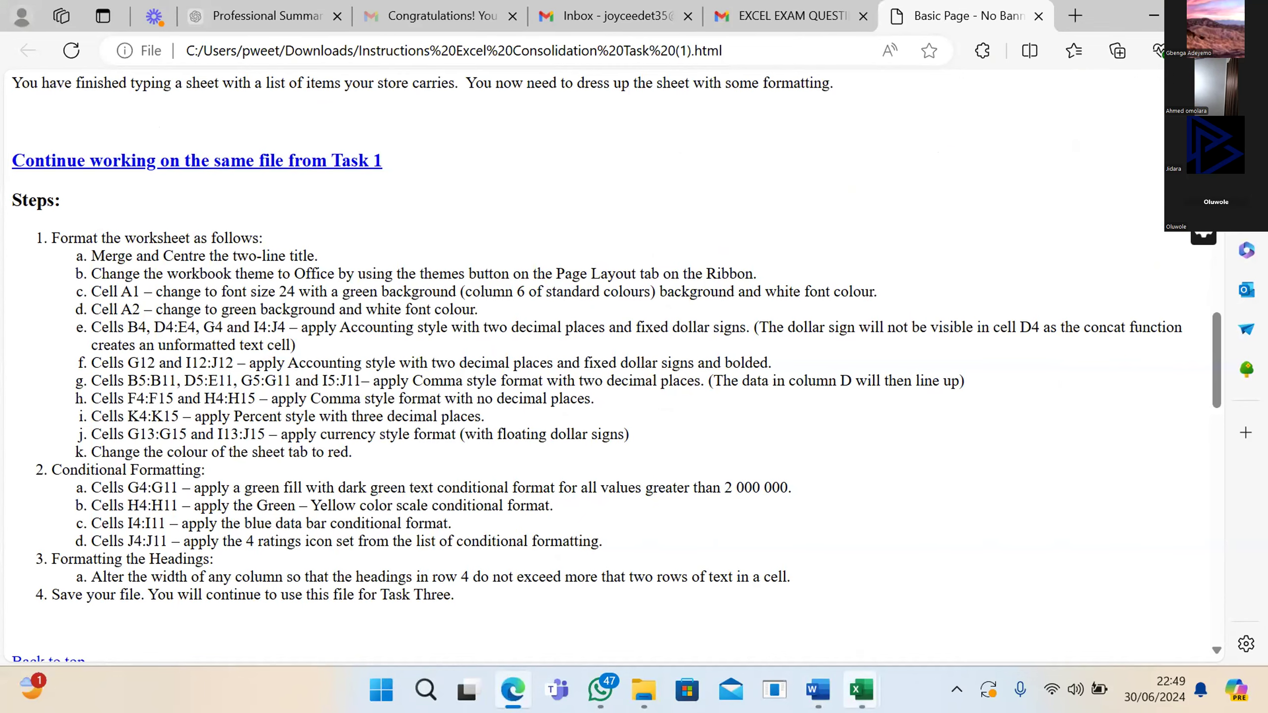
mouse_move(863, 690)
click(927, 622)
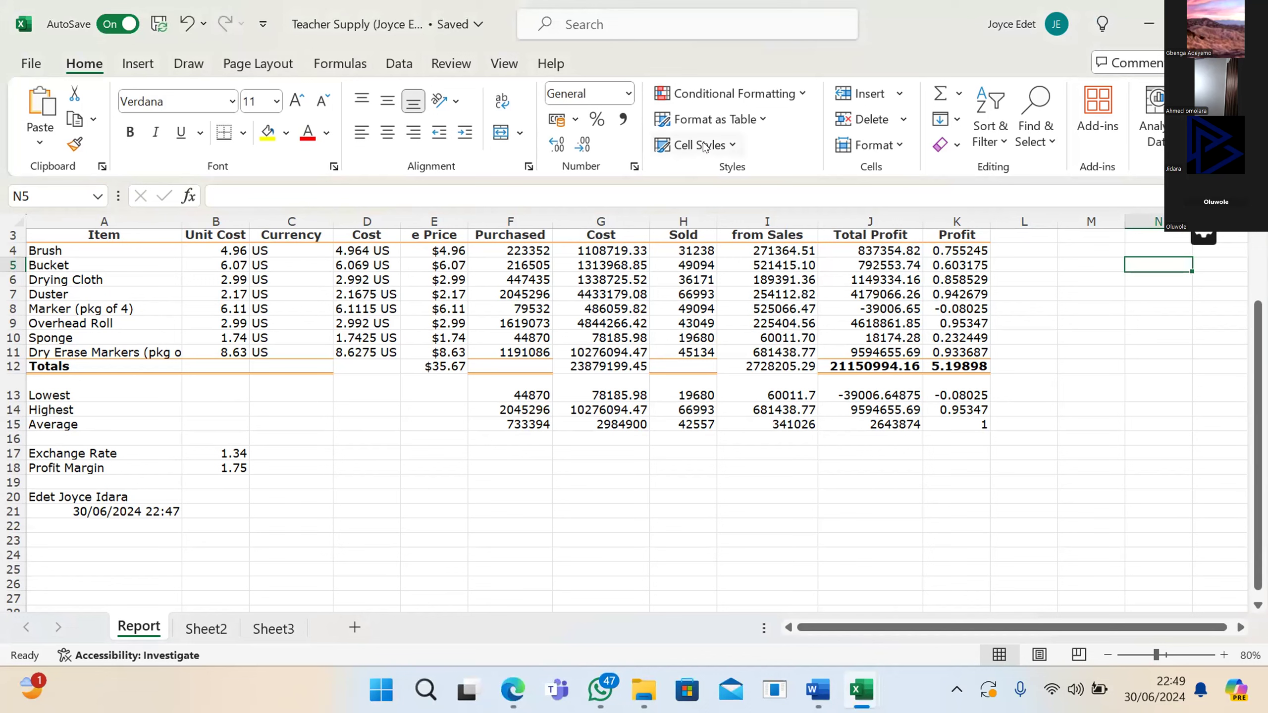
click(505, 65)
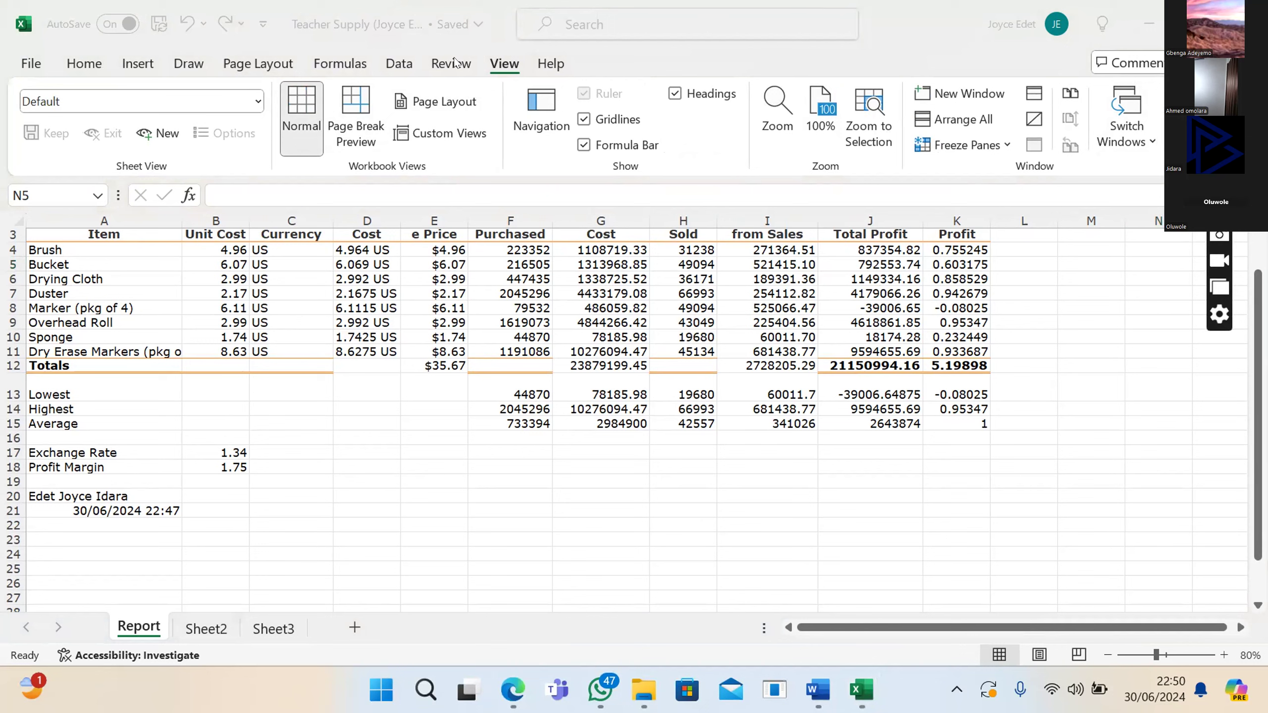
click(251, 62)
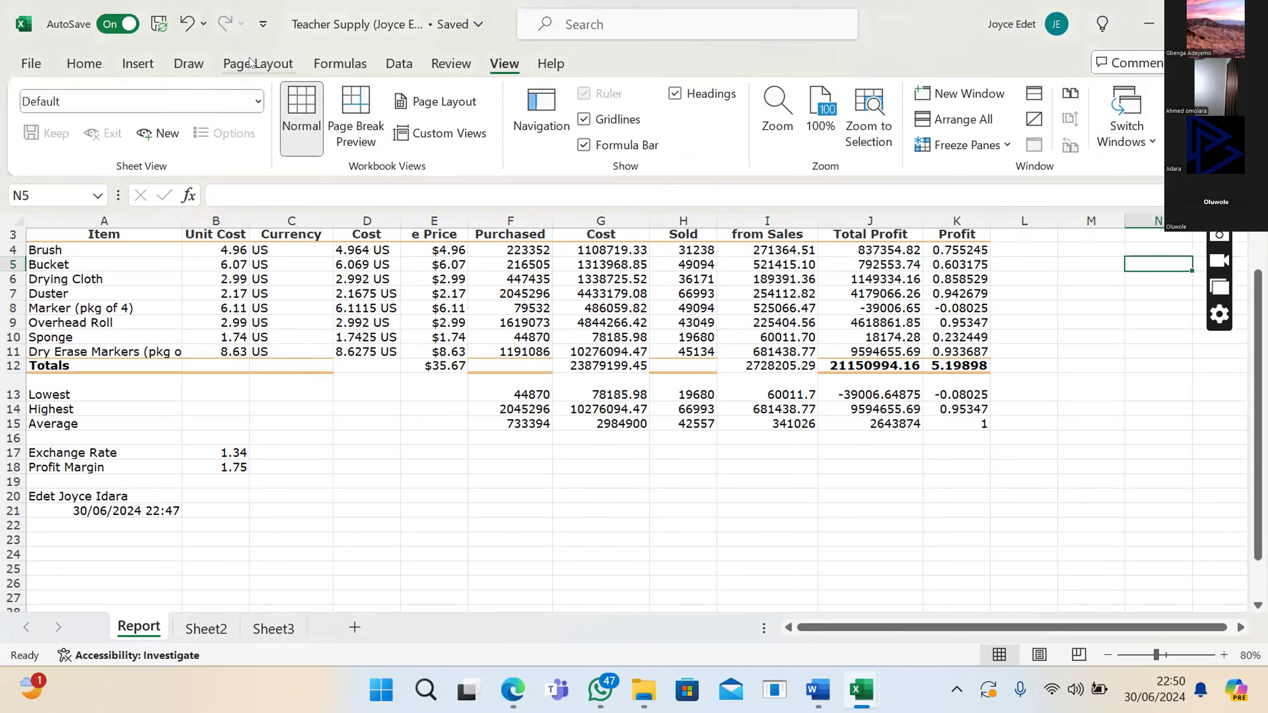
click(249, 63)
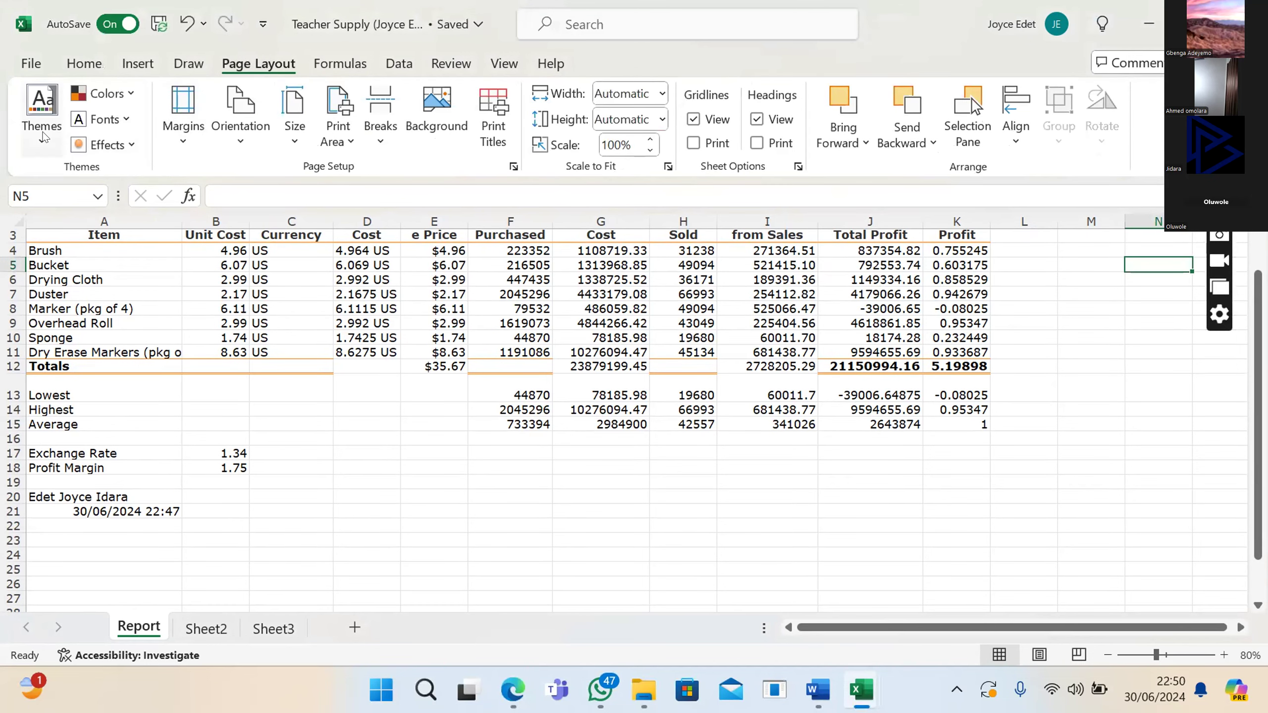
click(41, 134)
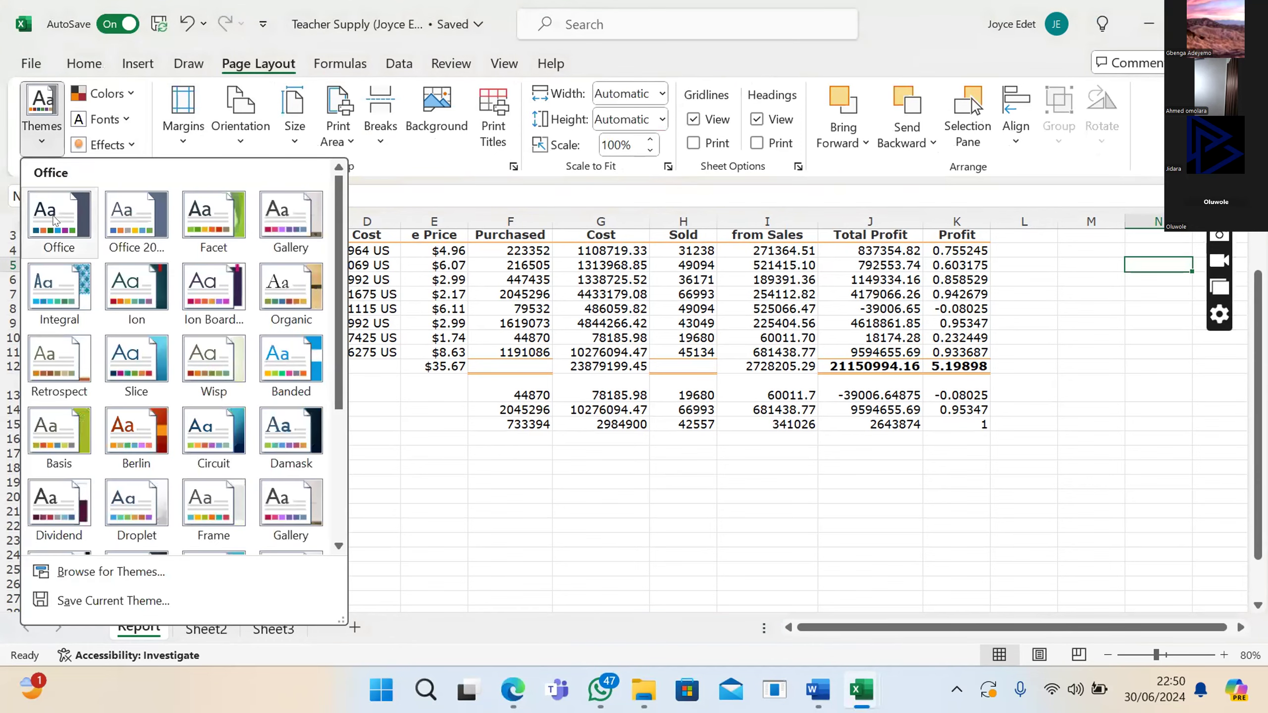
click(45, 204)
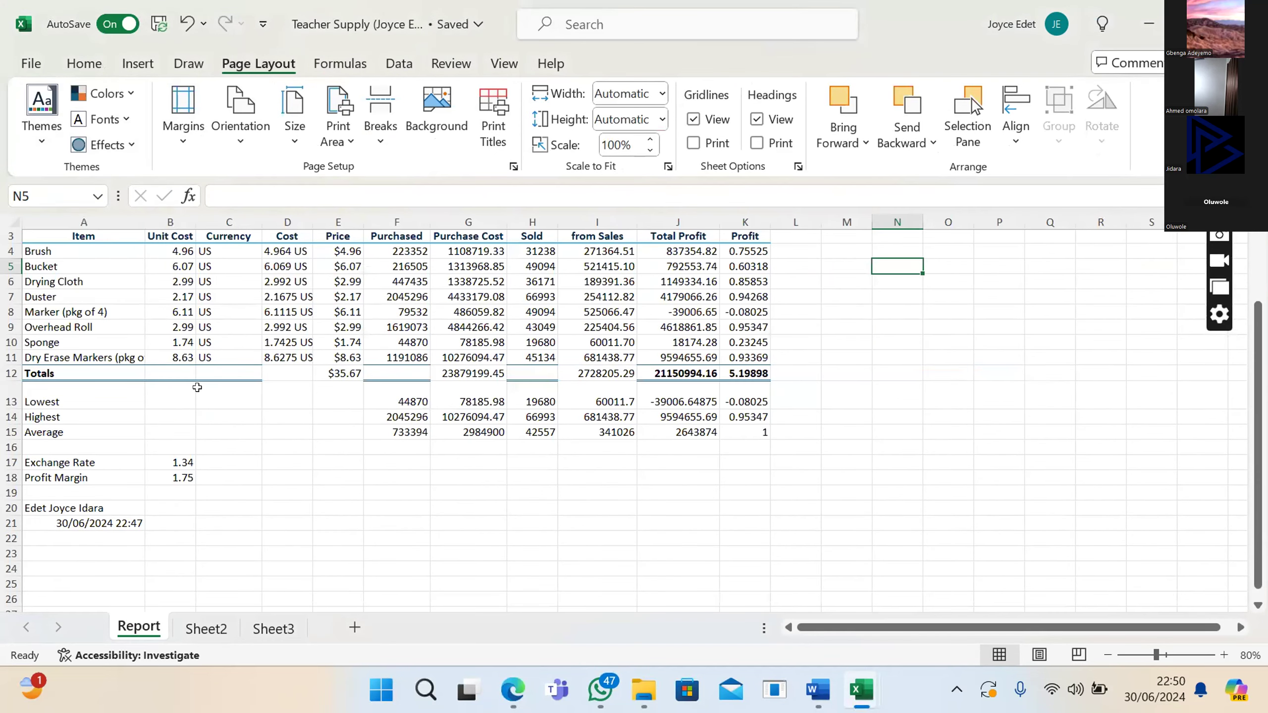
scroll(211, 389, up, 3)
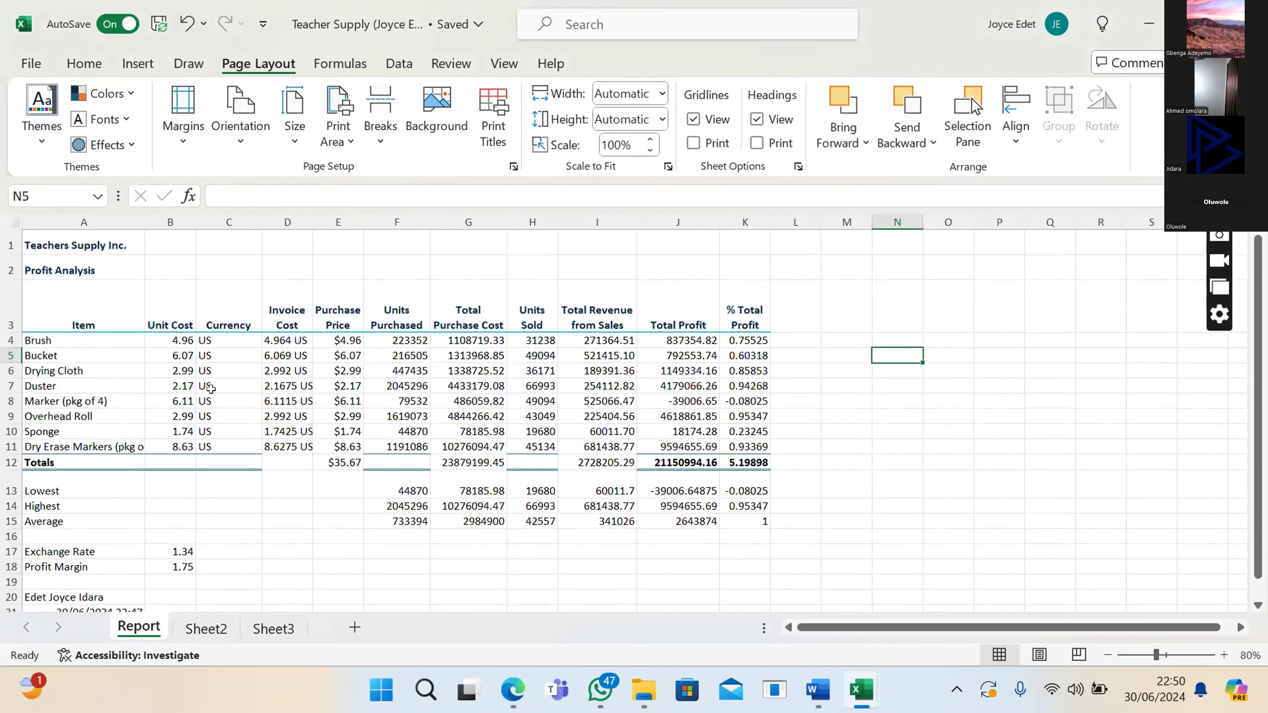
scroll(211, 389, down, 1)
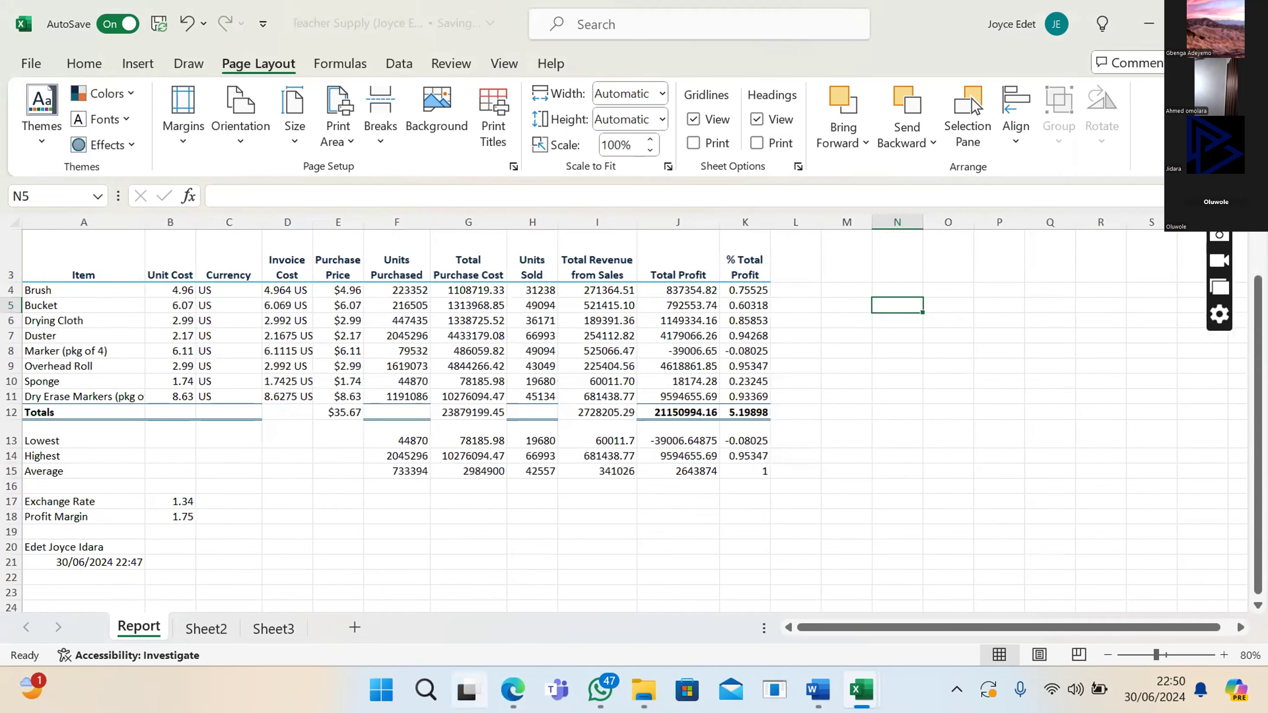
Step: Check the cell A1 instruction in Edge, and set the Teachers Supply Inc. title in Excel to font size 24
click(410, 558)
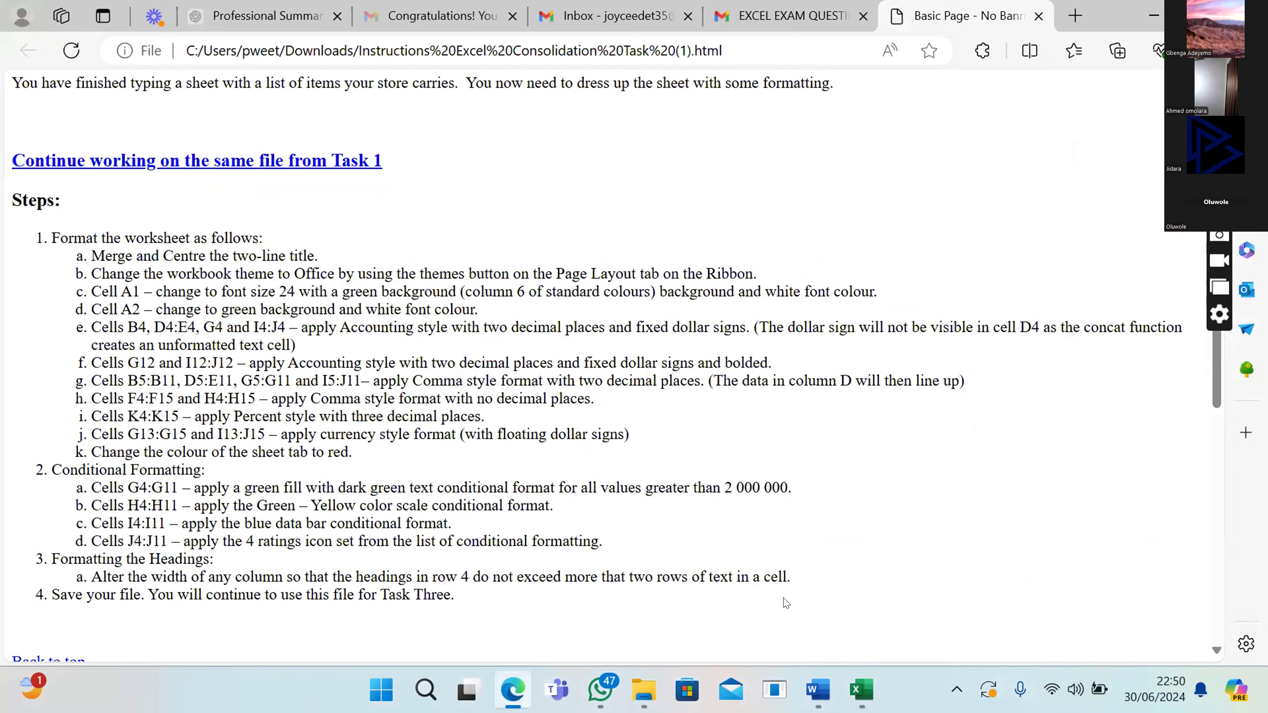
mouse_move(860, 678)
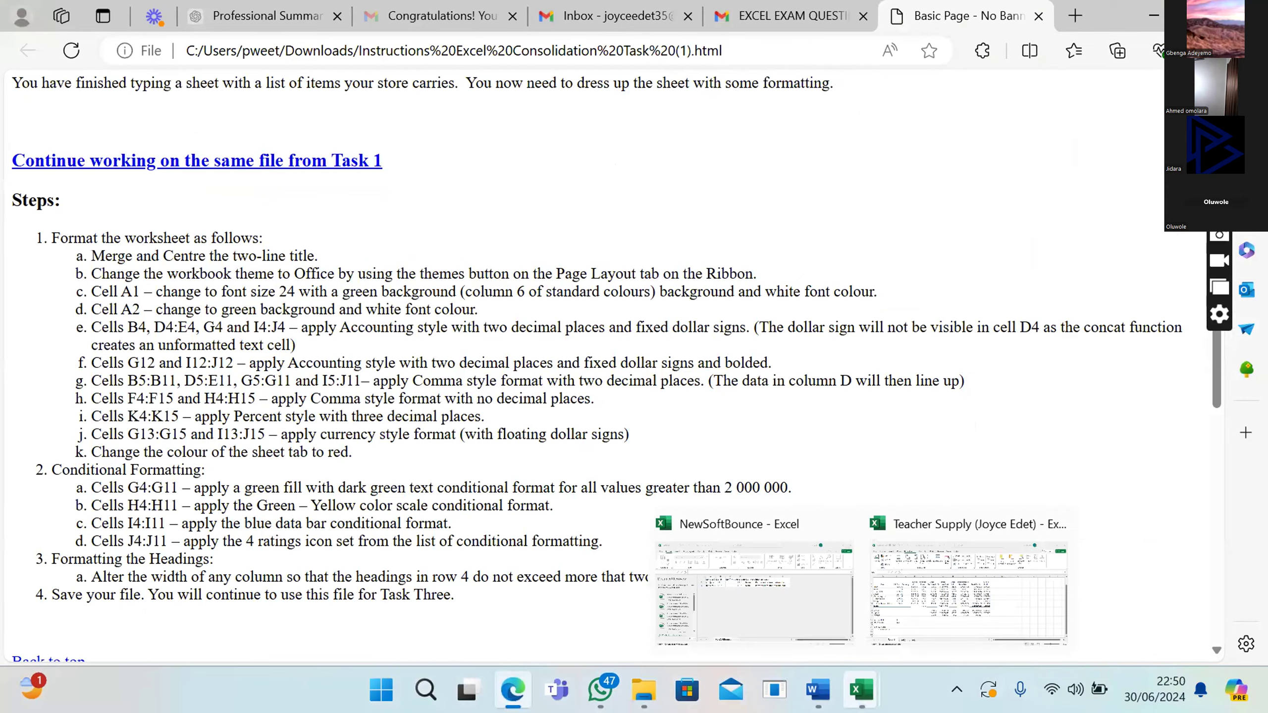
click(901, 624)
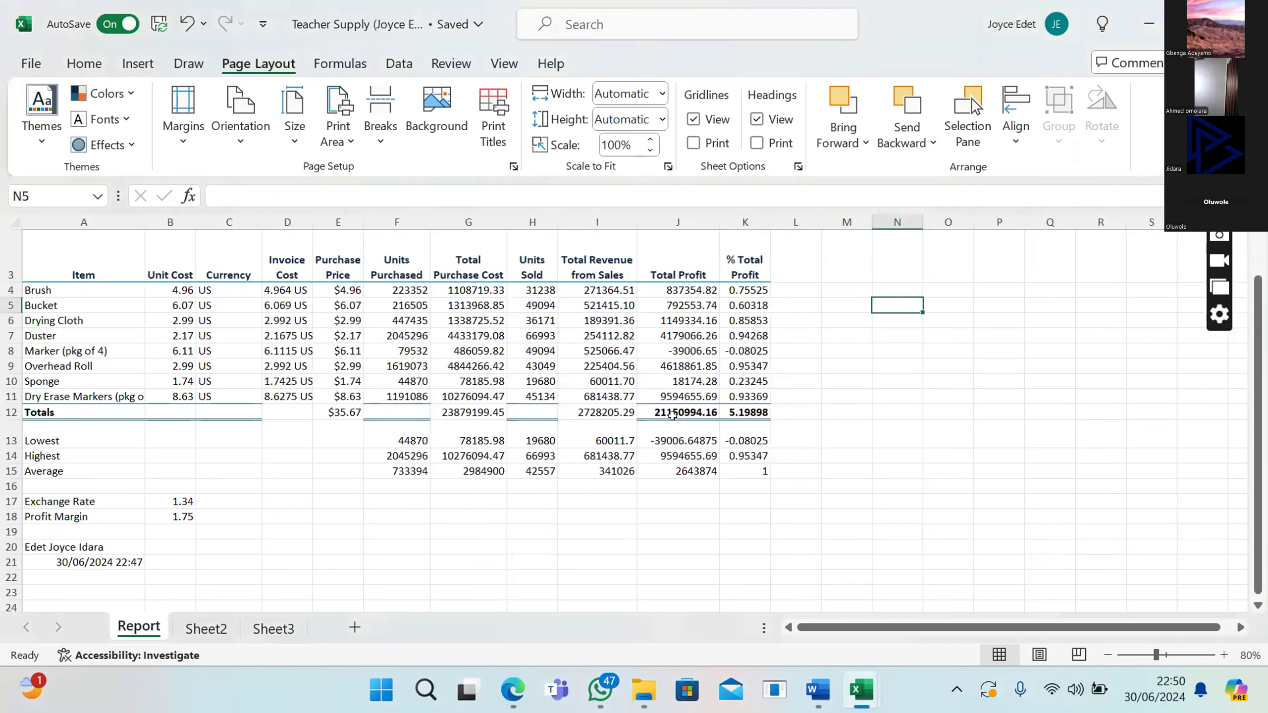
scroll(283, 304, up, 2)
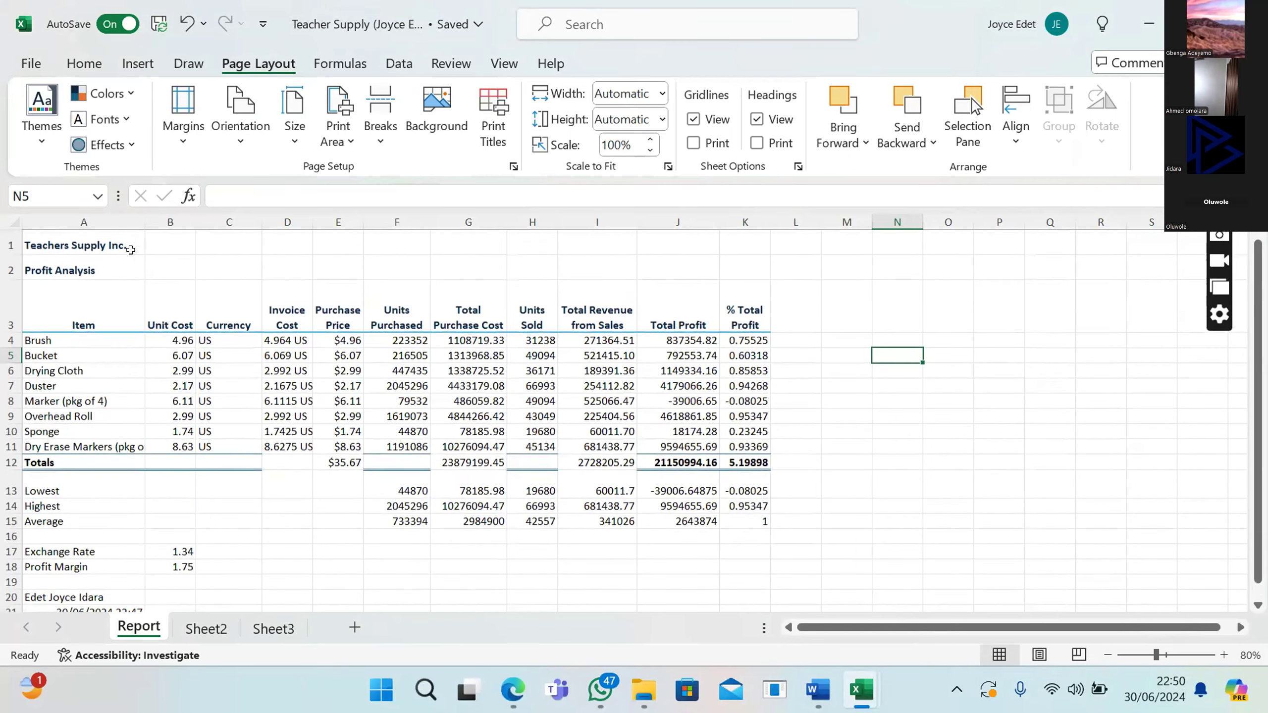
click(100, 239)
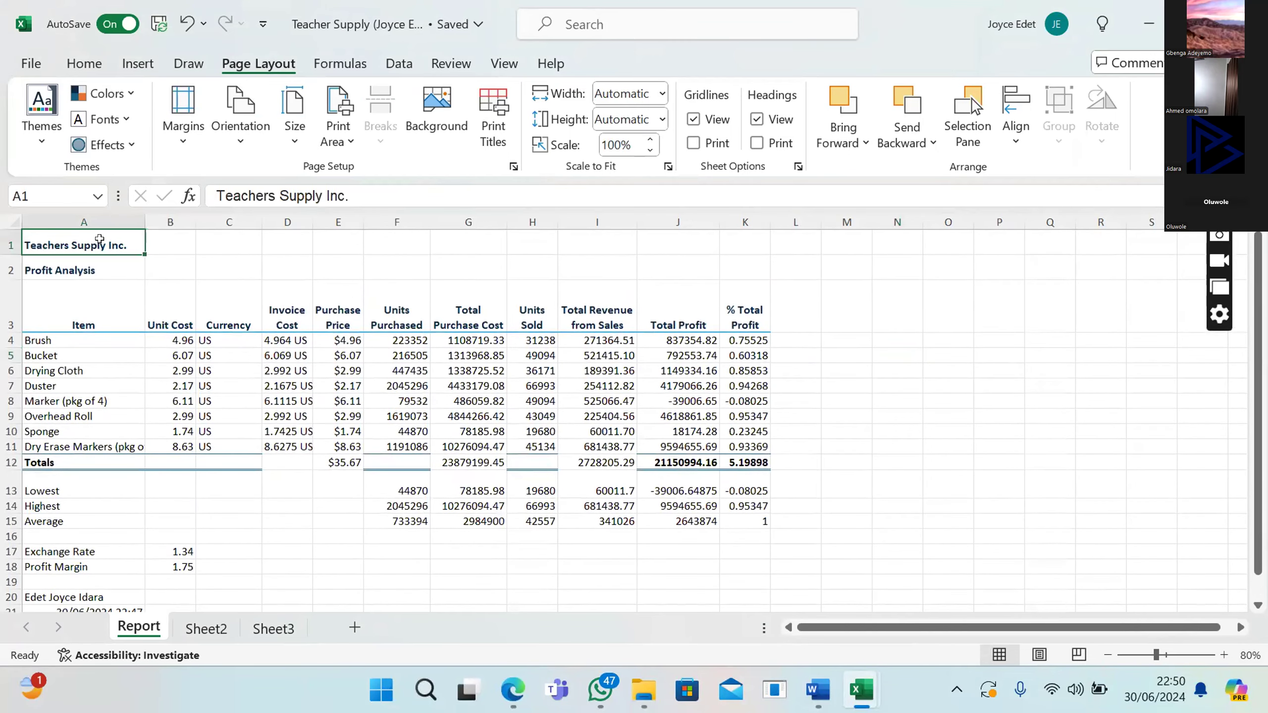
click(84, 63)
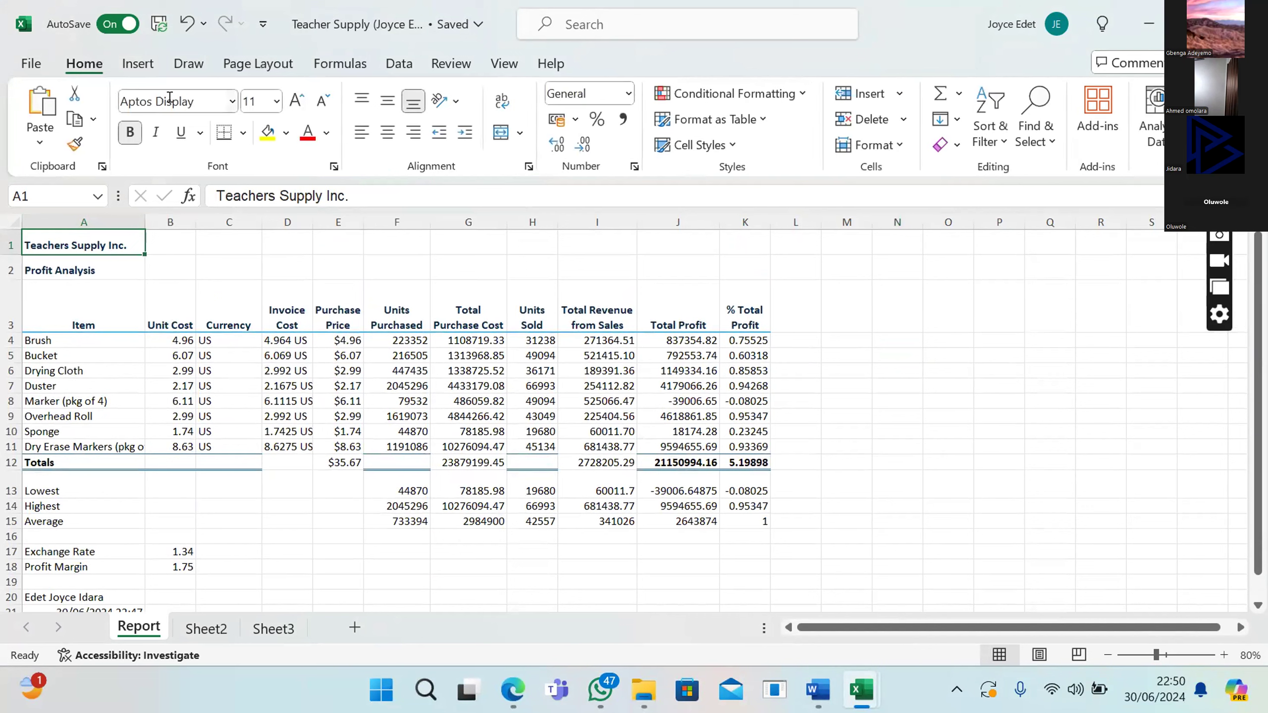
click(276, 102)
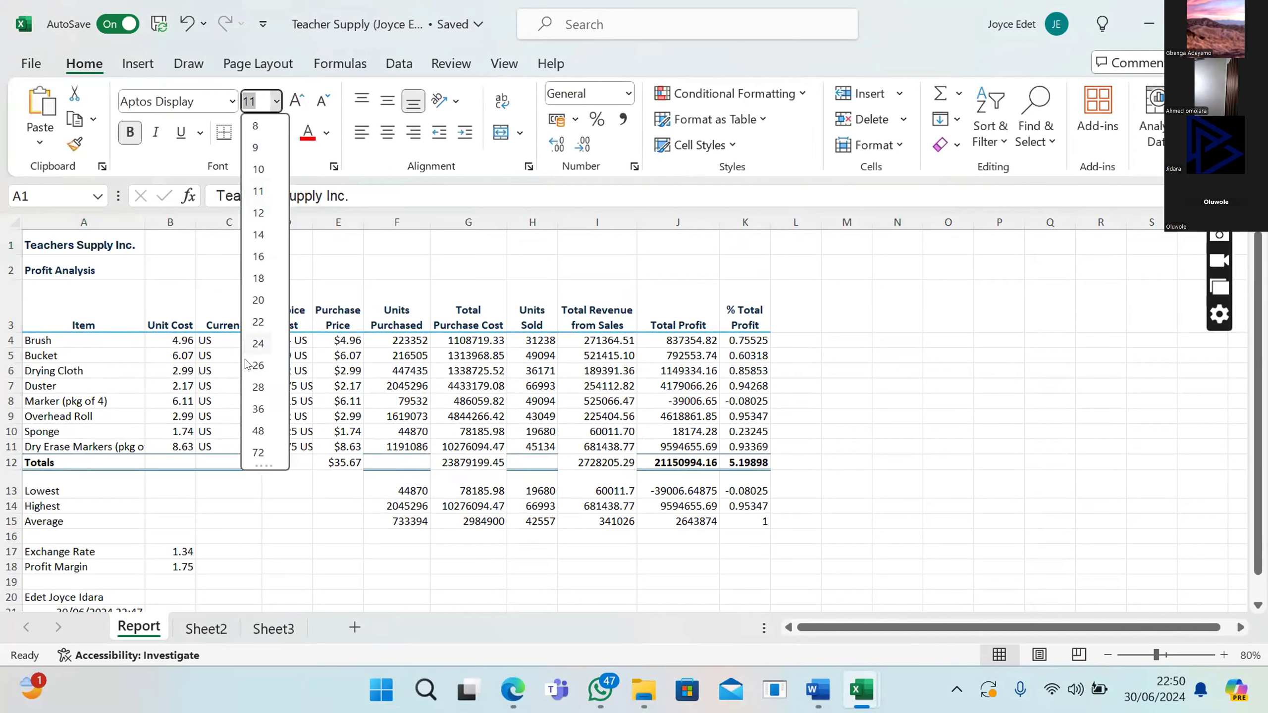
click(258, 344)
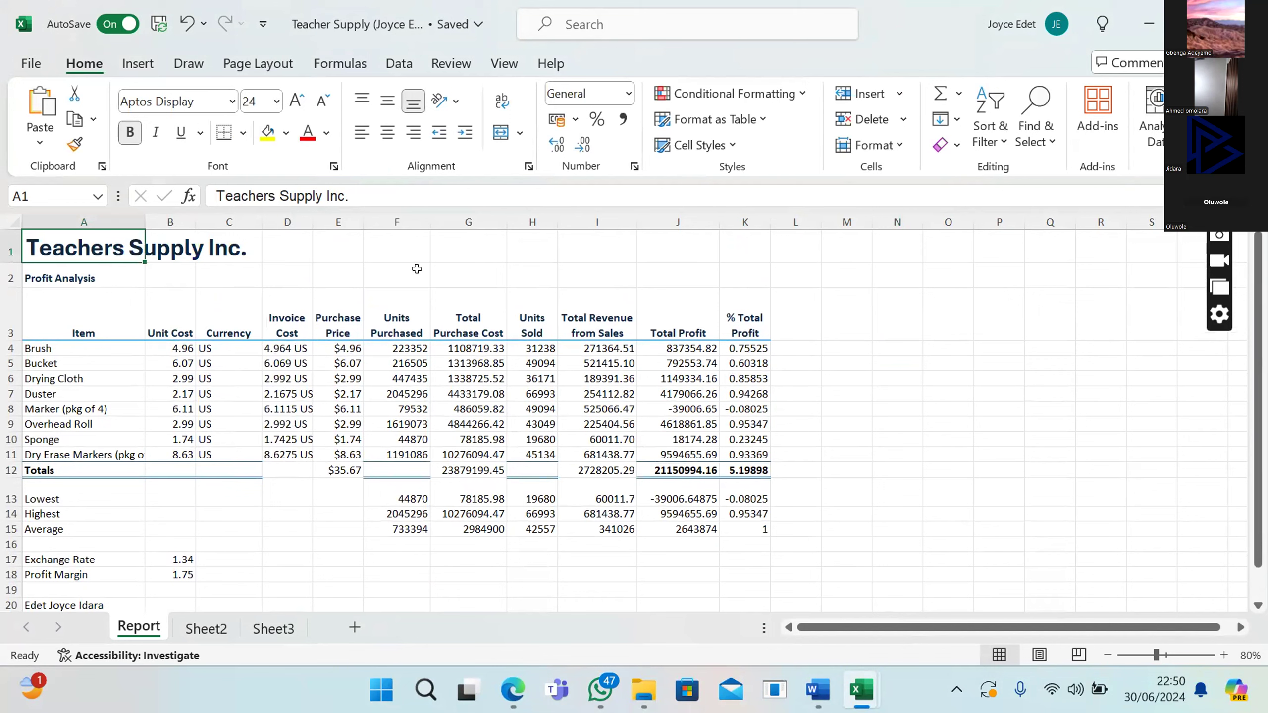
Step: Fill title cell A1 with a darker shade of the green theme colour
click(284, 132)
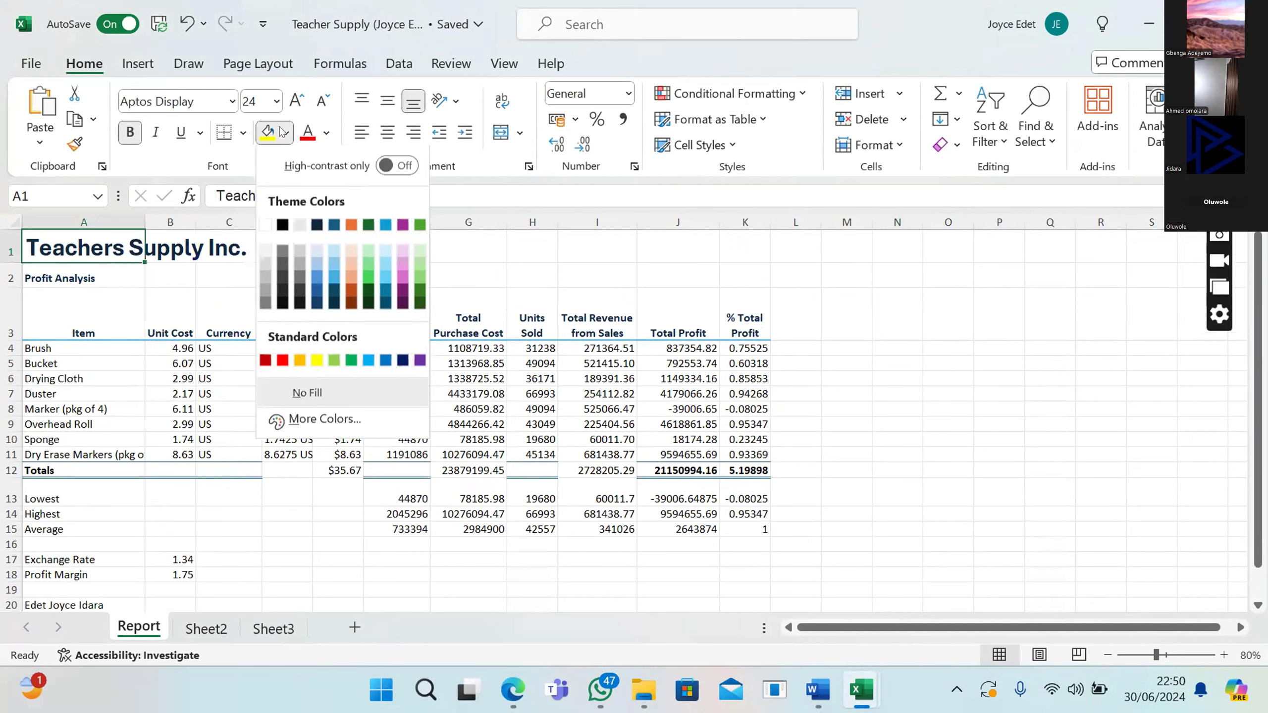
click(419, 290)
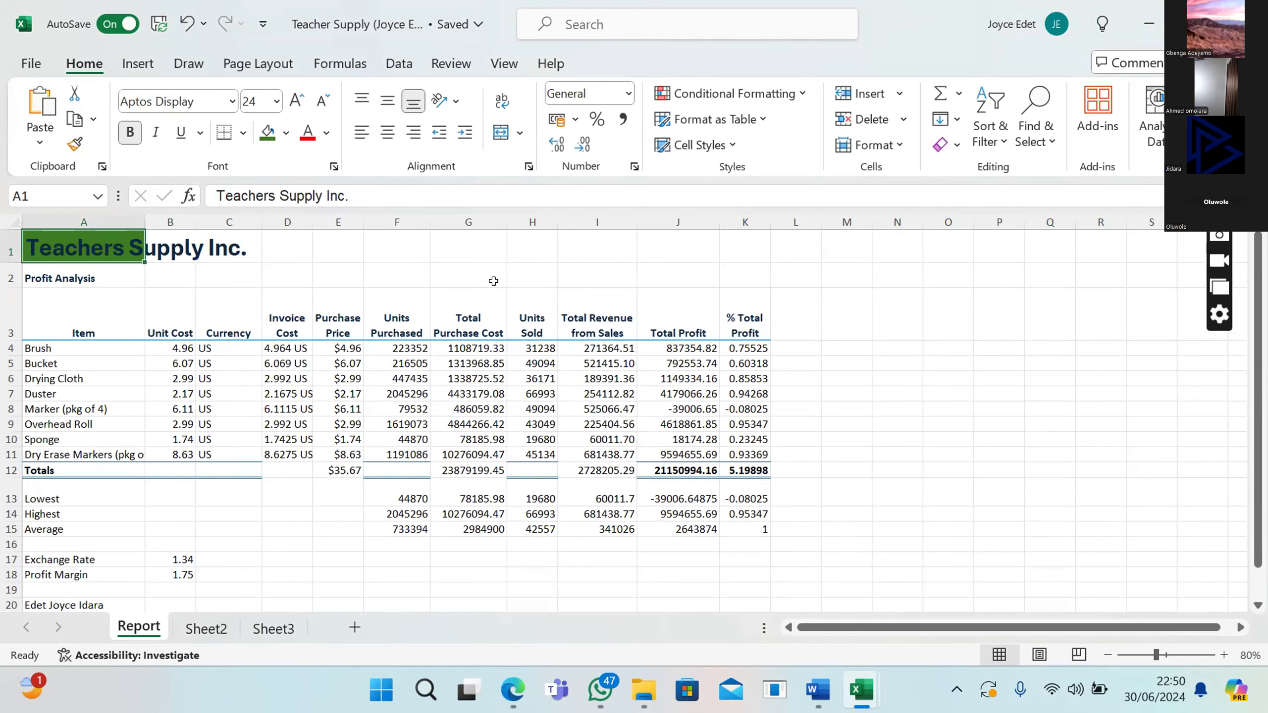
click(527, 292)
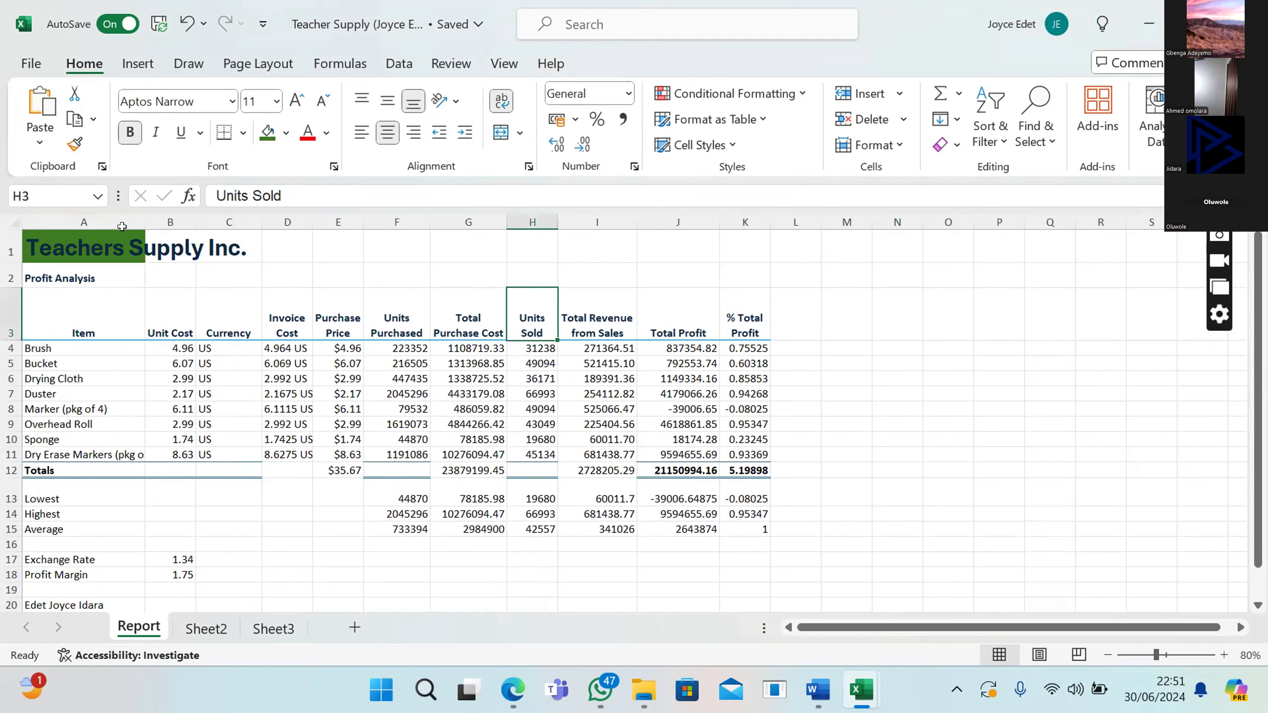
Step: Merge and center the Teachers Supply Inc. title across A1:C1, and switch to Edge to recheck the Task 2 instructions
drag(122, 232, 235, 242)
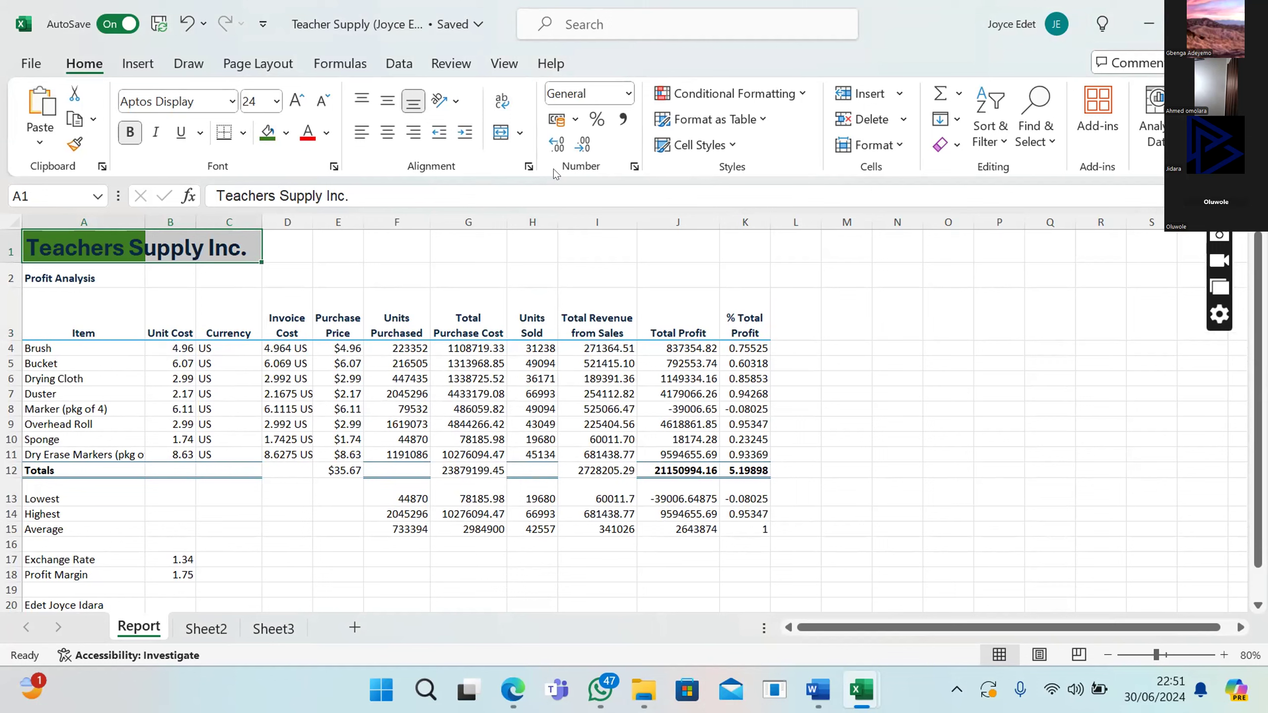
click(518, 134)
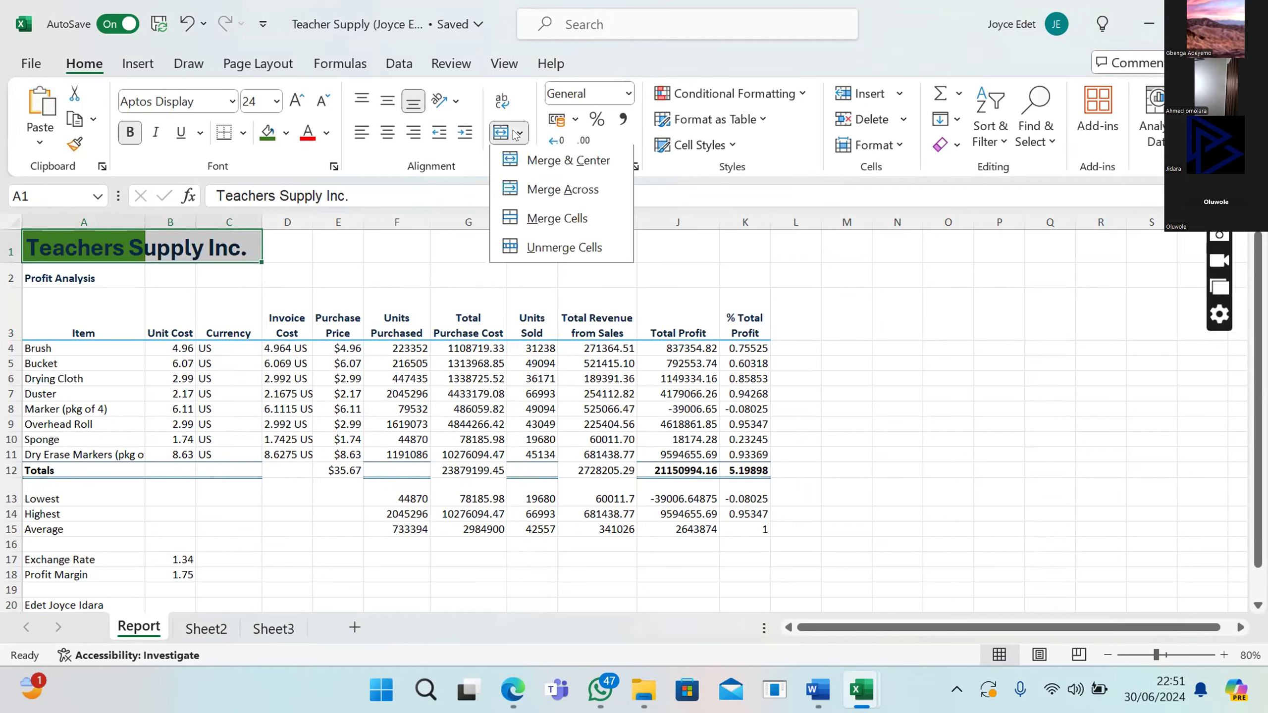
click(528, 163)
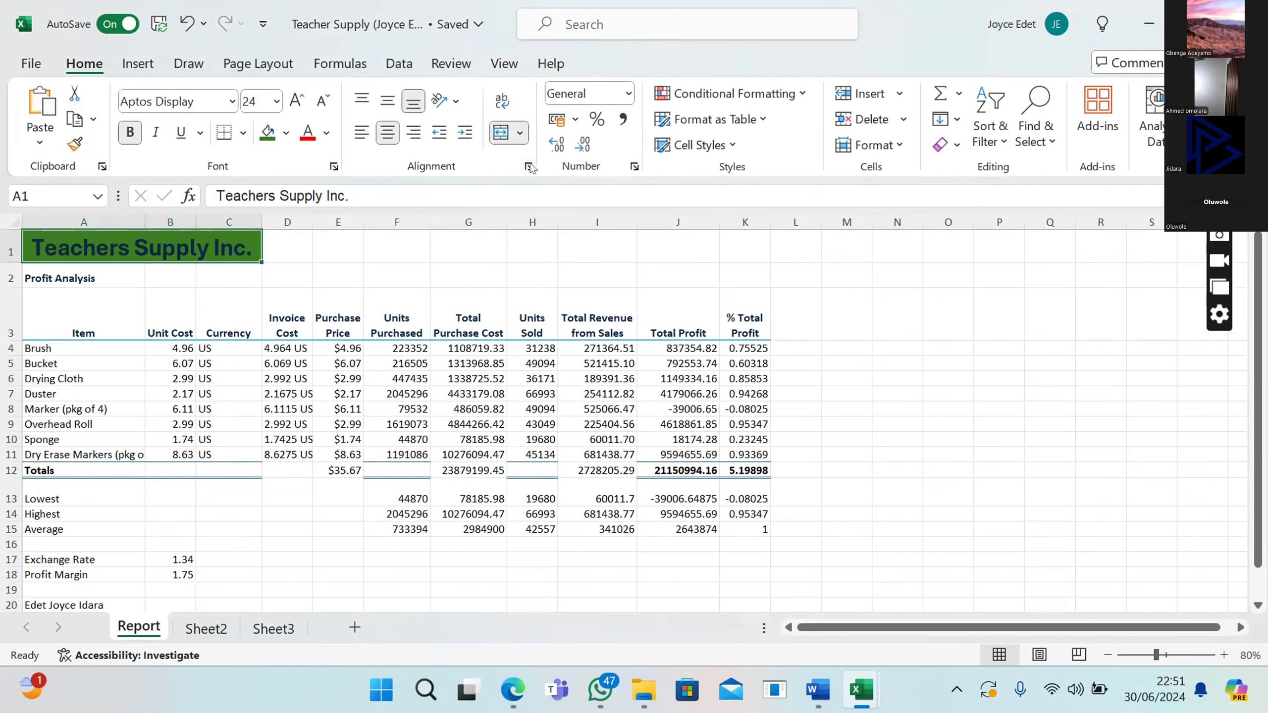
click(513, 690)
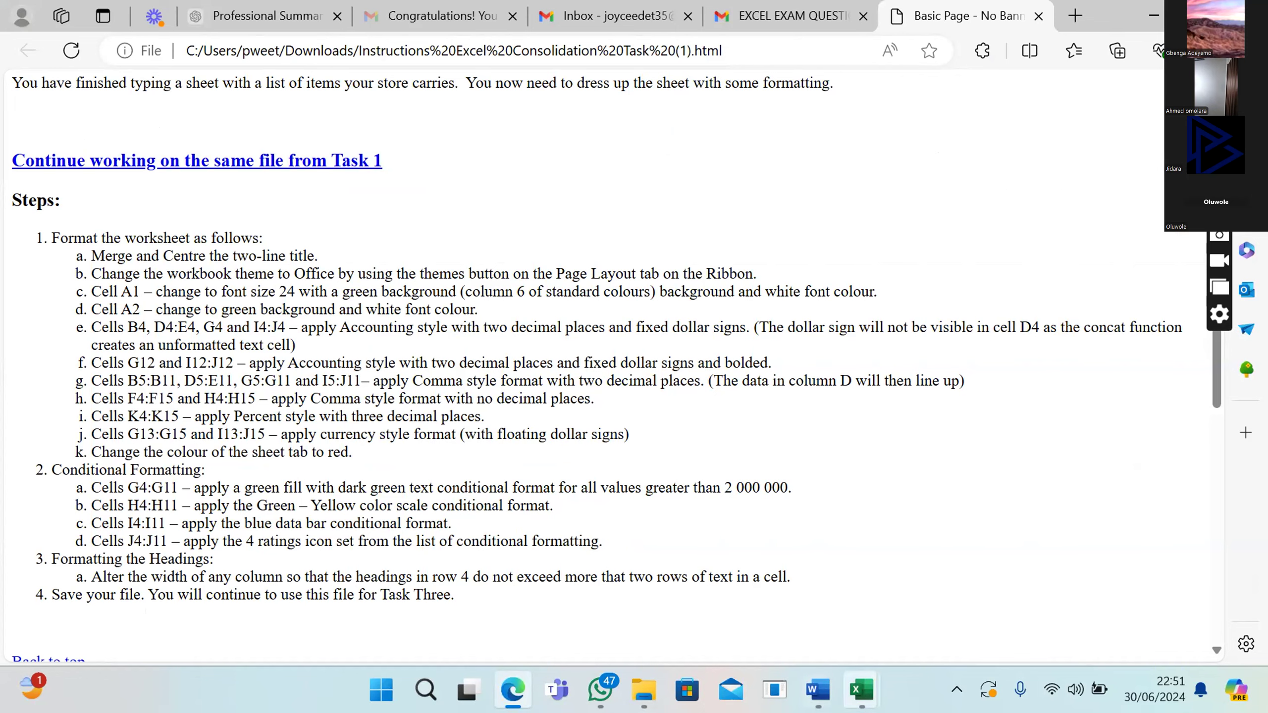
Step: Switch to Excel and give the Profit Analysis cell A2 the green fill and a white font colour
click(862, 690)
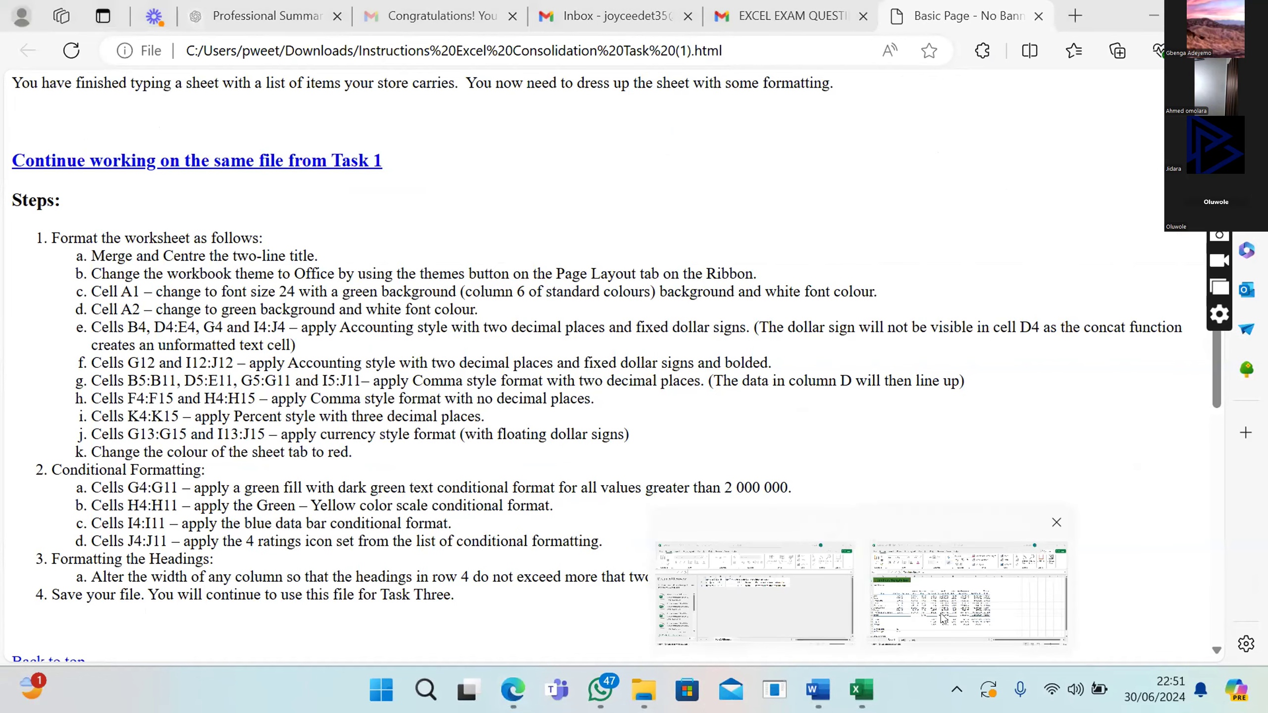
click(969, 592)
click(101, 278)
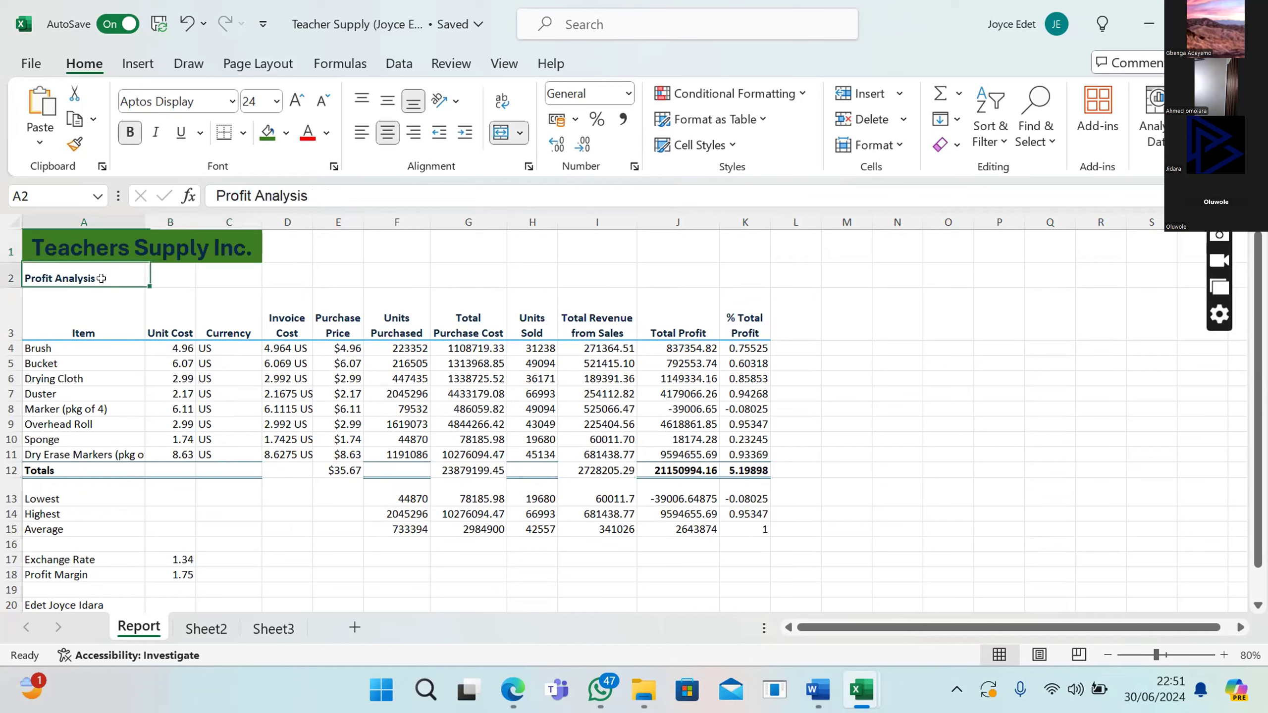
click(287, 133)
click(261, 133)
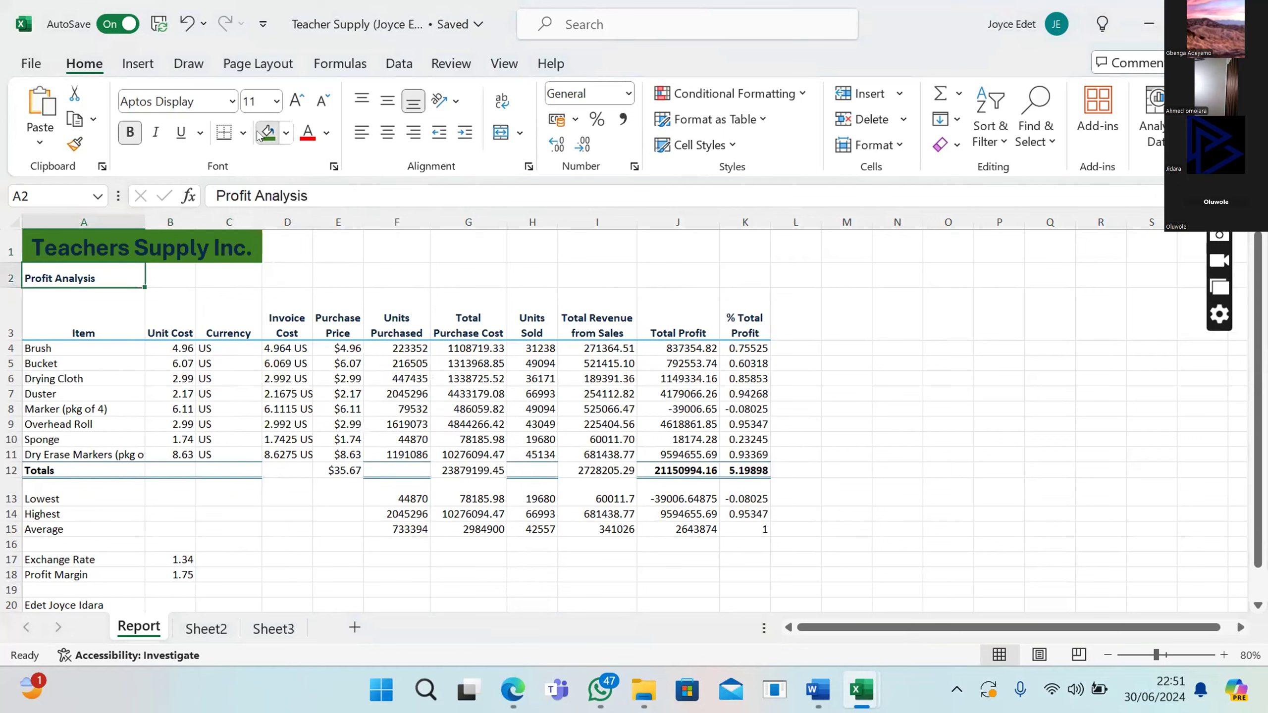
click(327, 133)
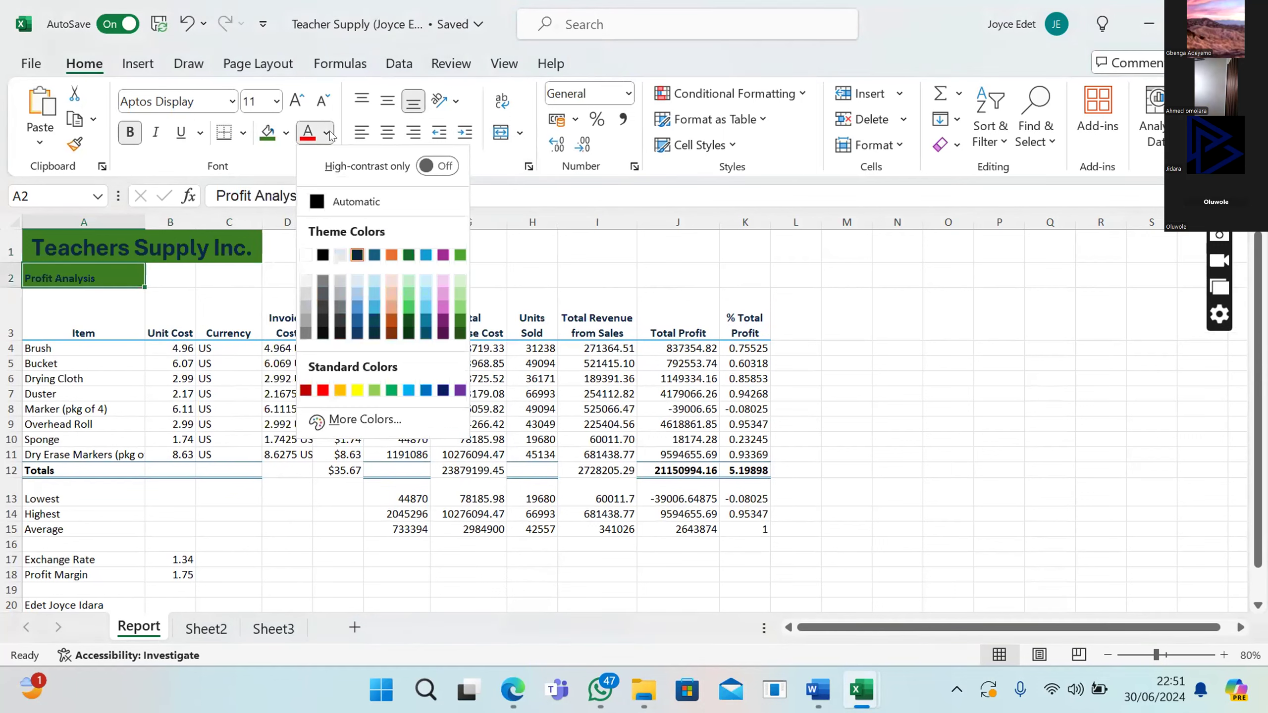
click(305, 254)
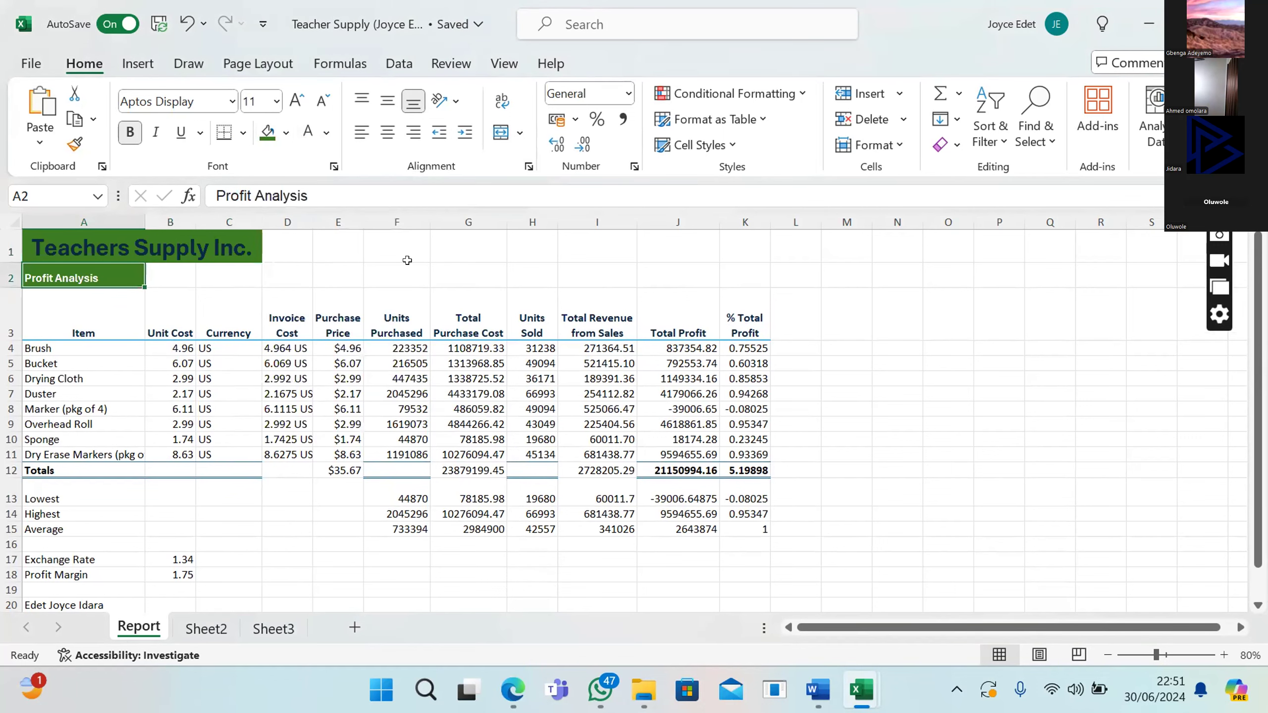
Step: Read the Accounting style instruction in Edge, select the Brush unit cost in cell B4 in Excel, and recheck the instructions in Edge
mouse_move(512, 689)
click(455, 645)
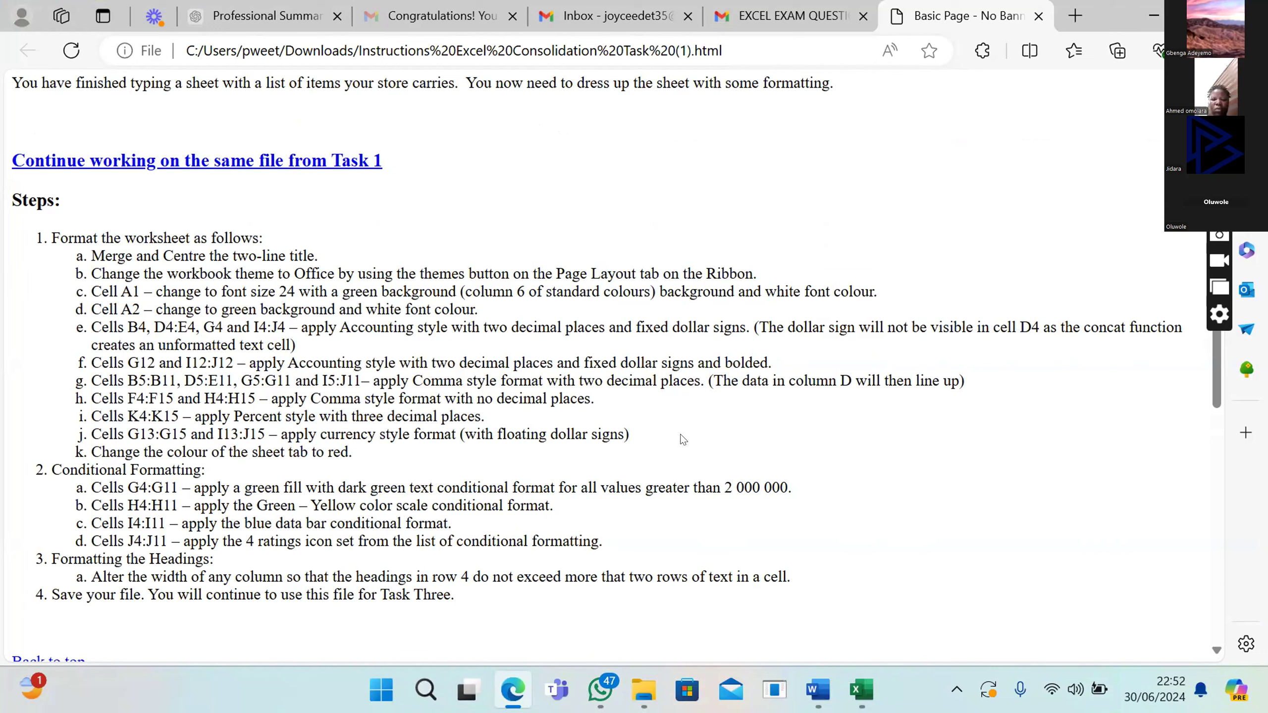
click(859, 690)
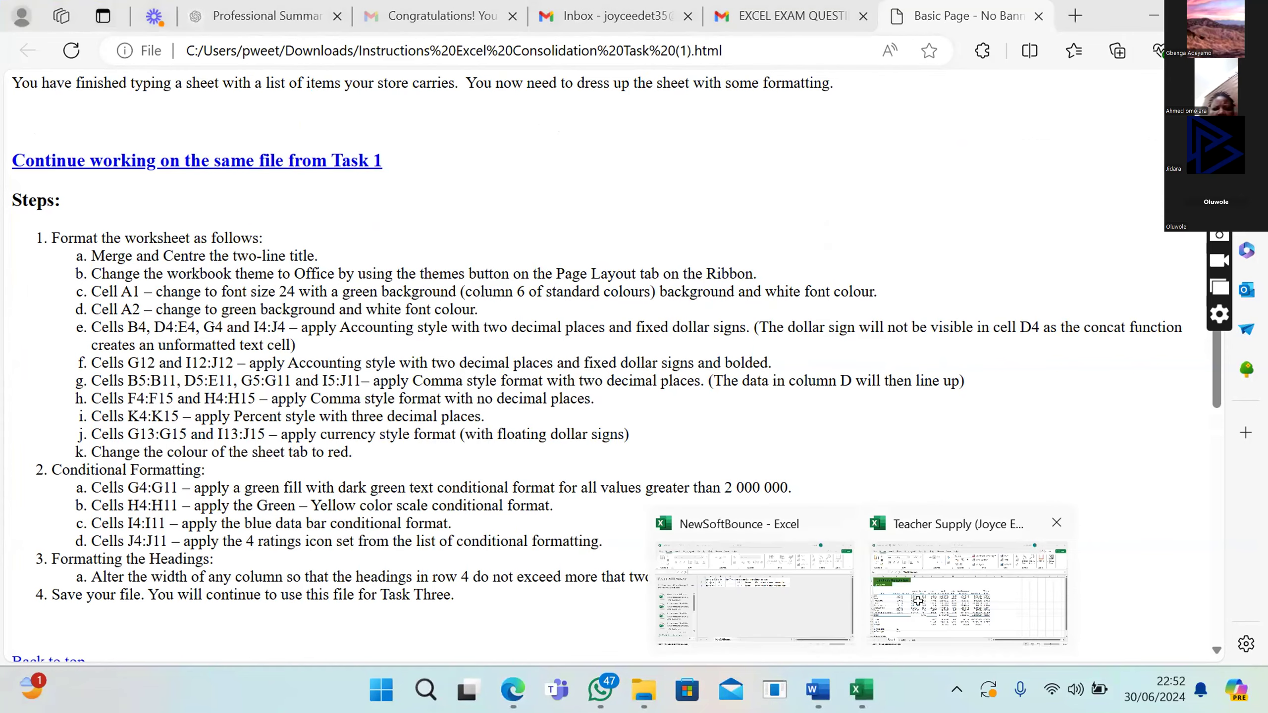
click(924, 608)
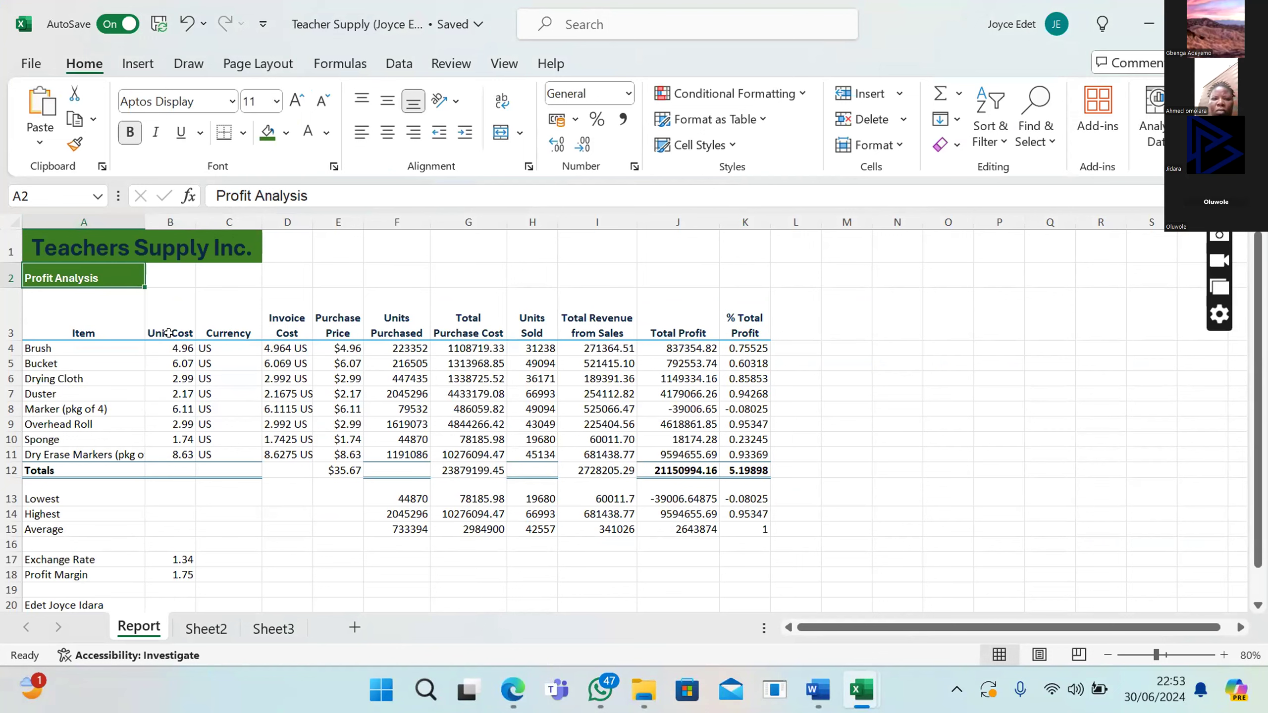
click(170, 332)
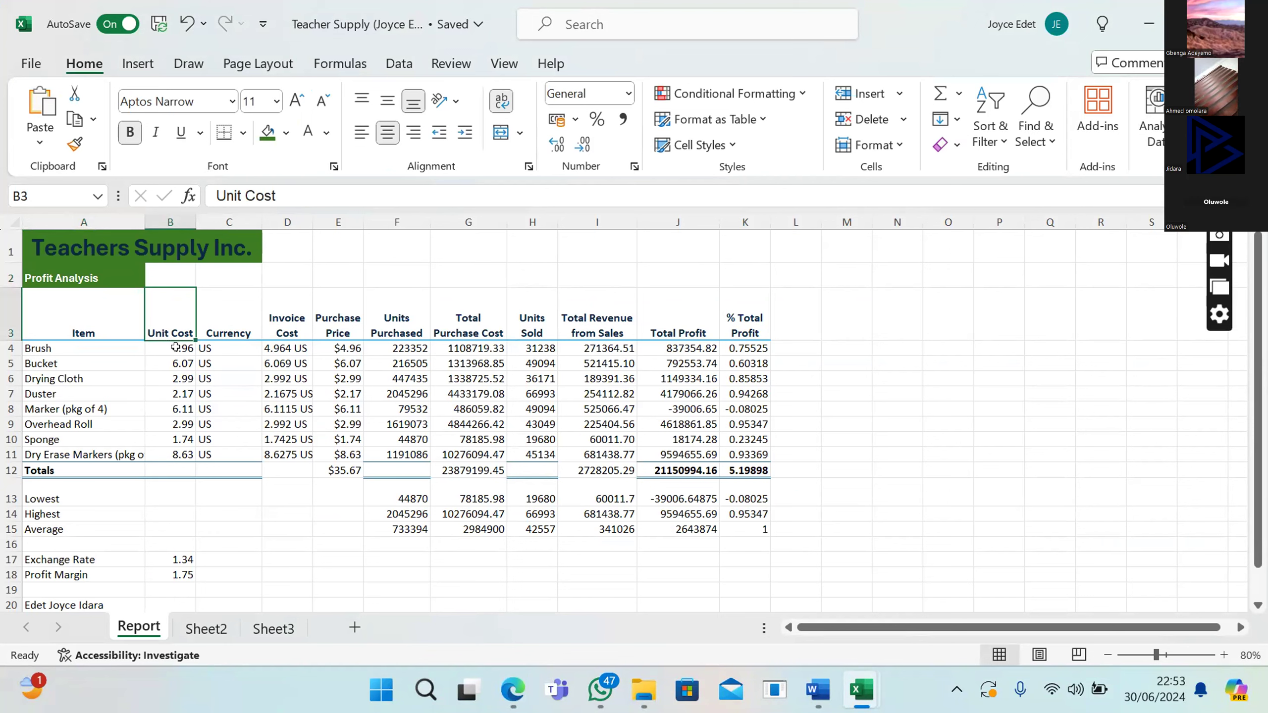
click(176, 348)
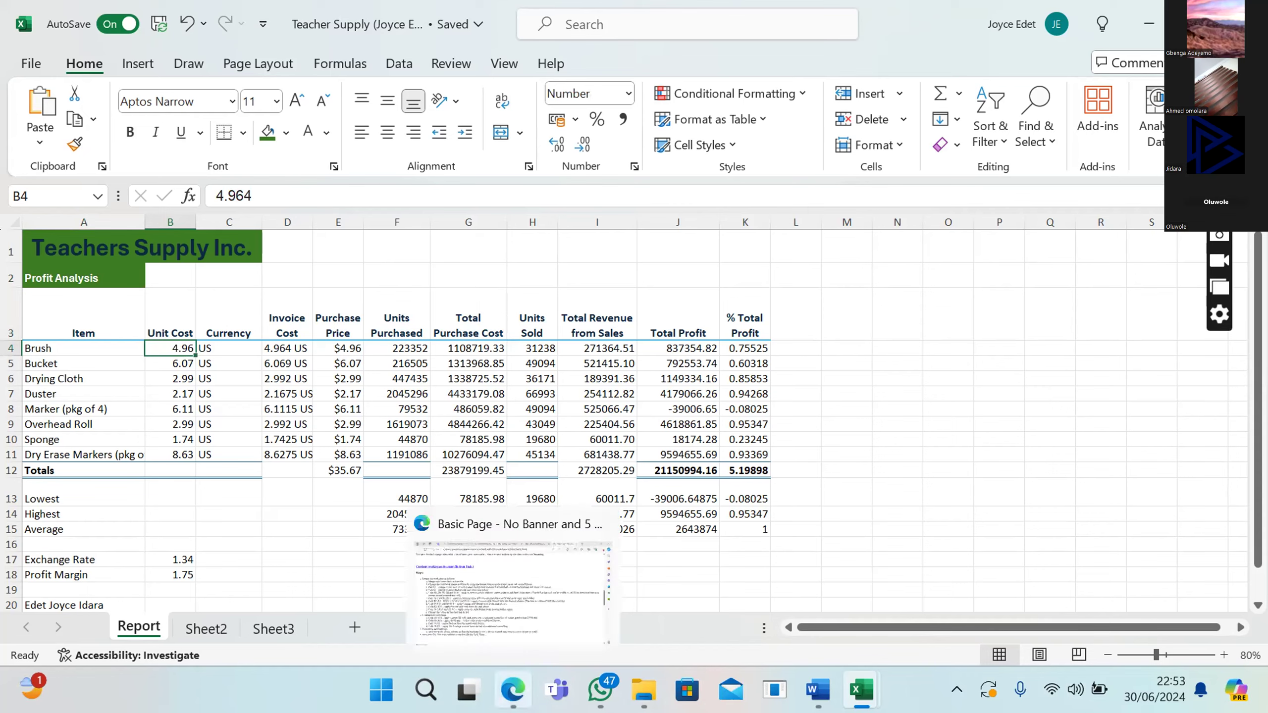
click(513, 689)
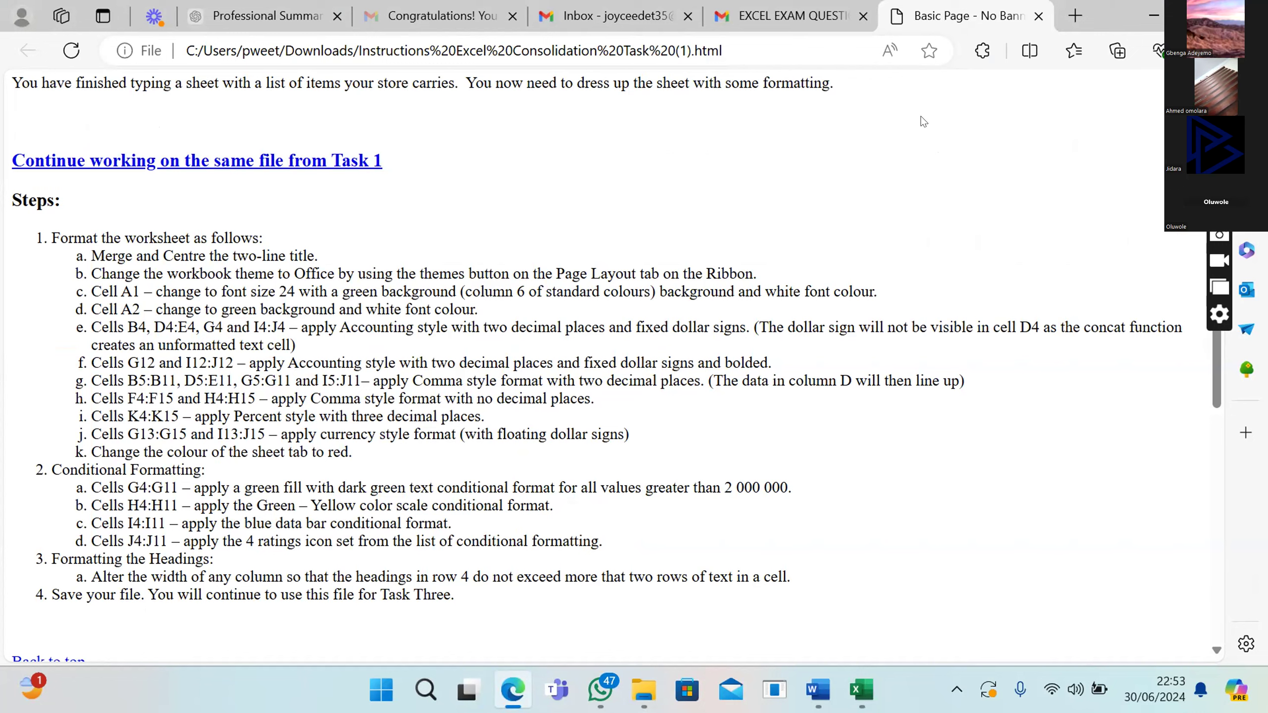
Step: Save a copy of the Teacher Supply workbook from Excel to the OneDrive Documents folder, replacing the existing file
mouse_move(861, 691)
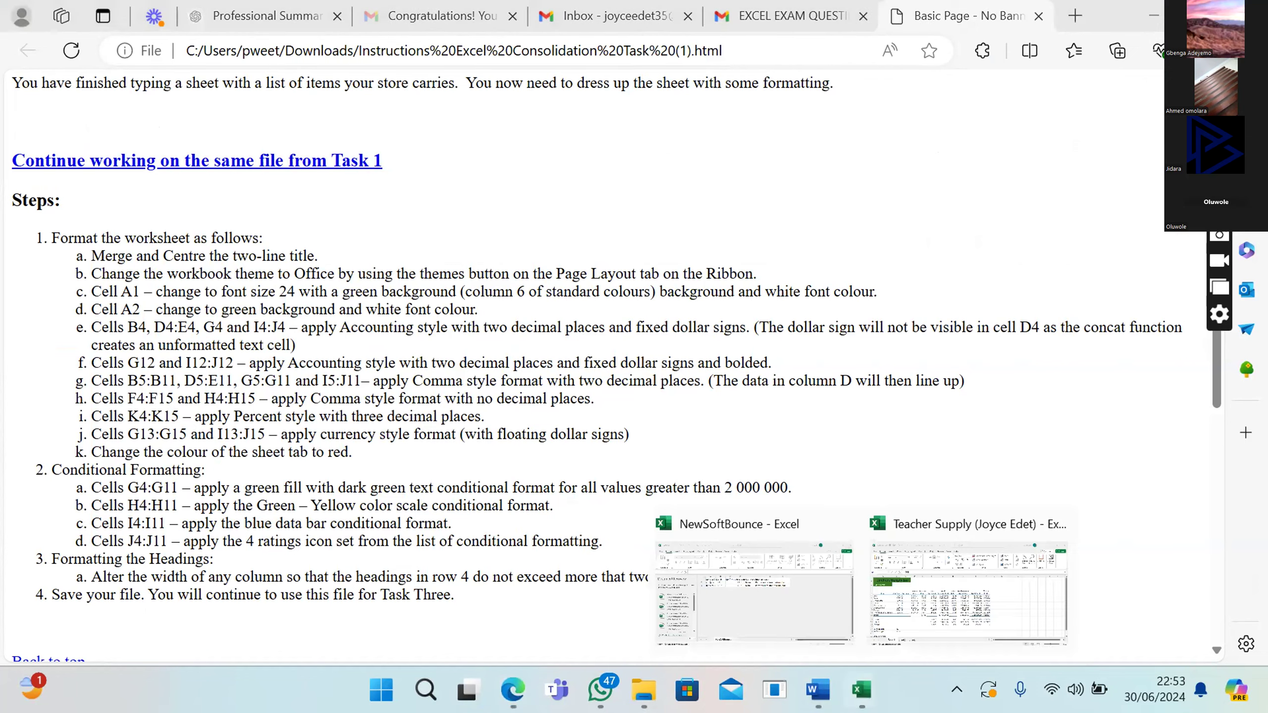
click(946, 570)
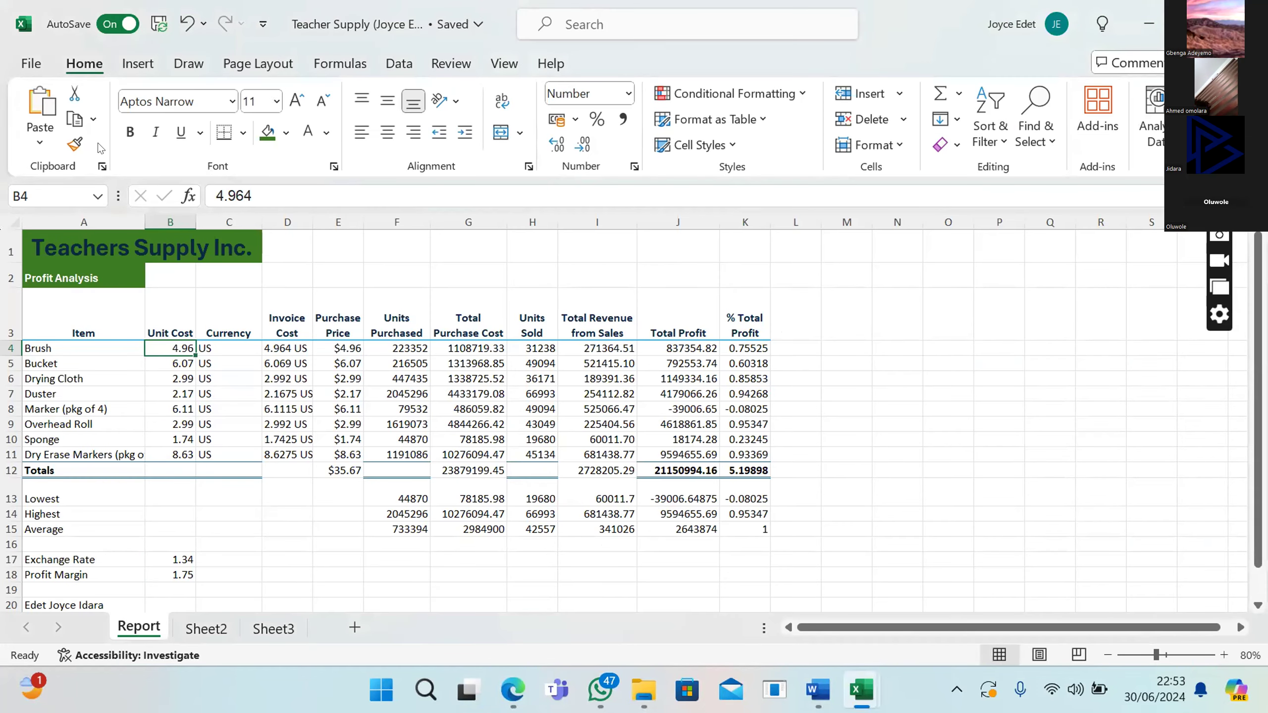
click(28, 64)
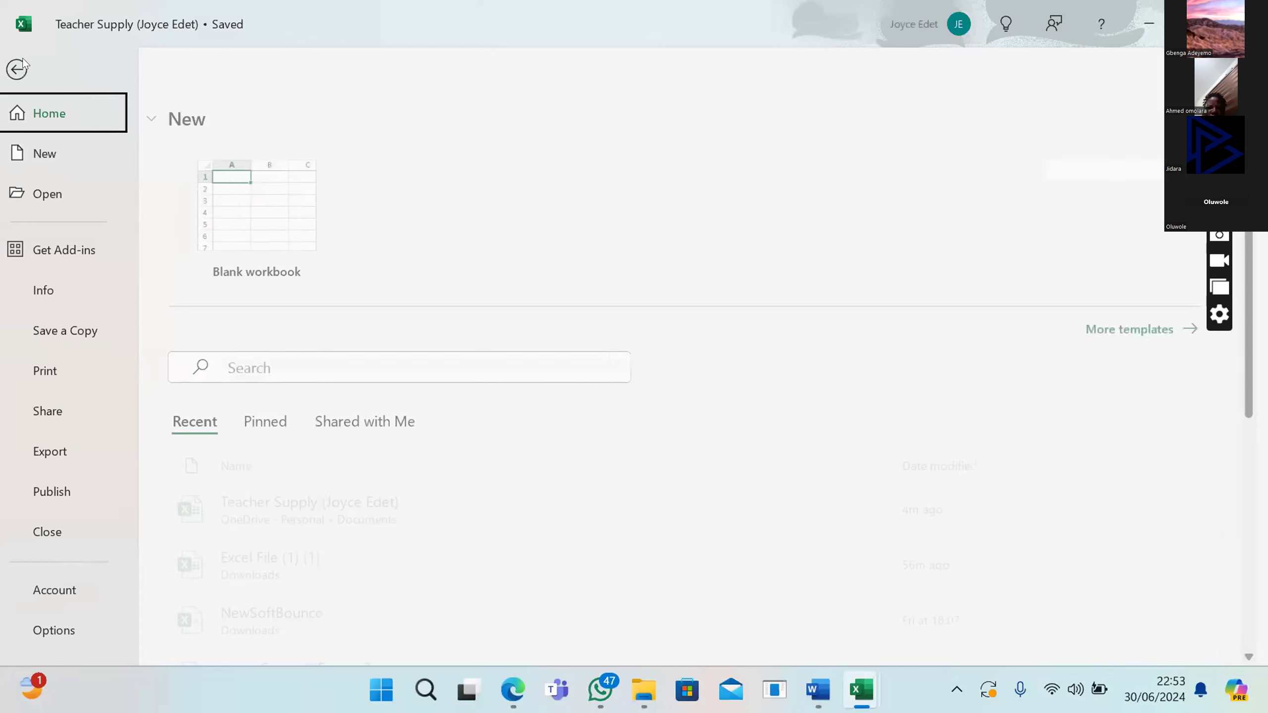
click(75, 331)
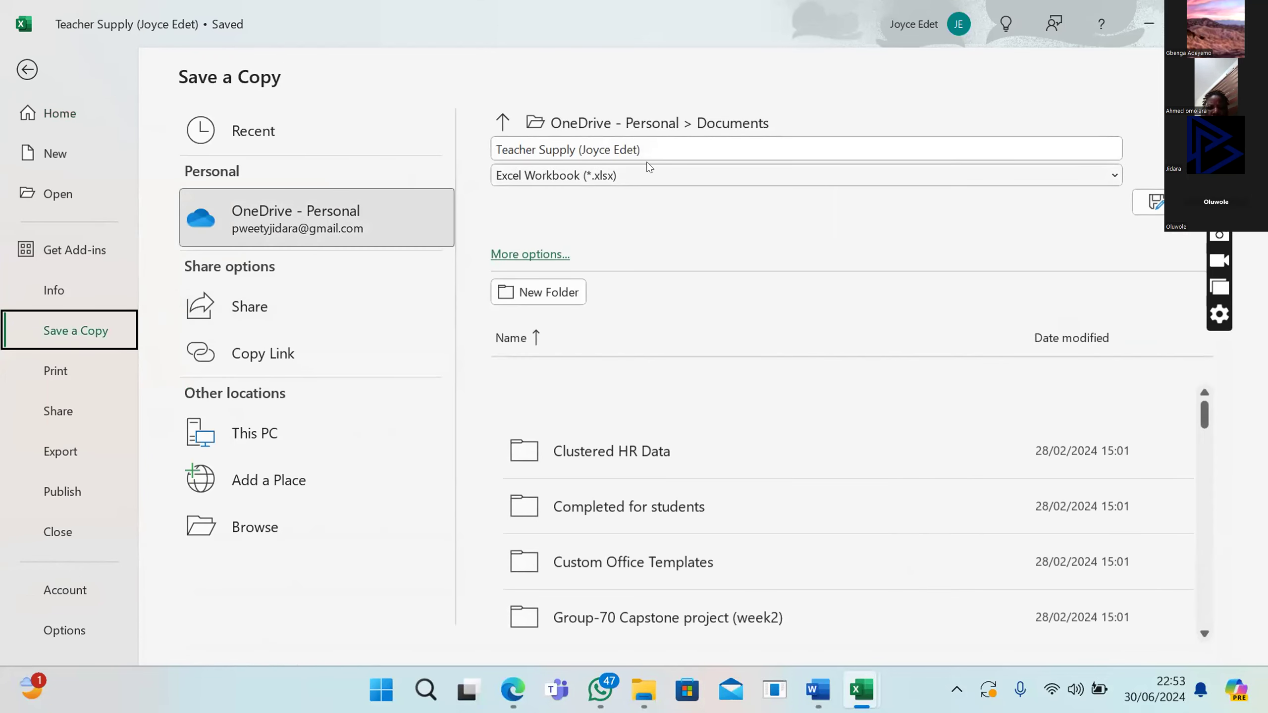
click(1148, 203)
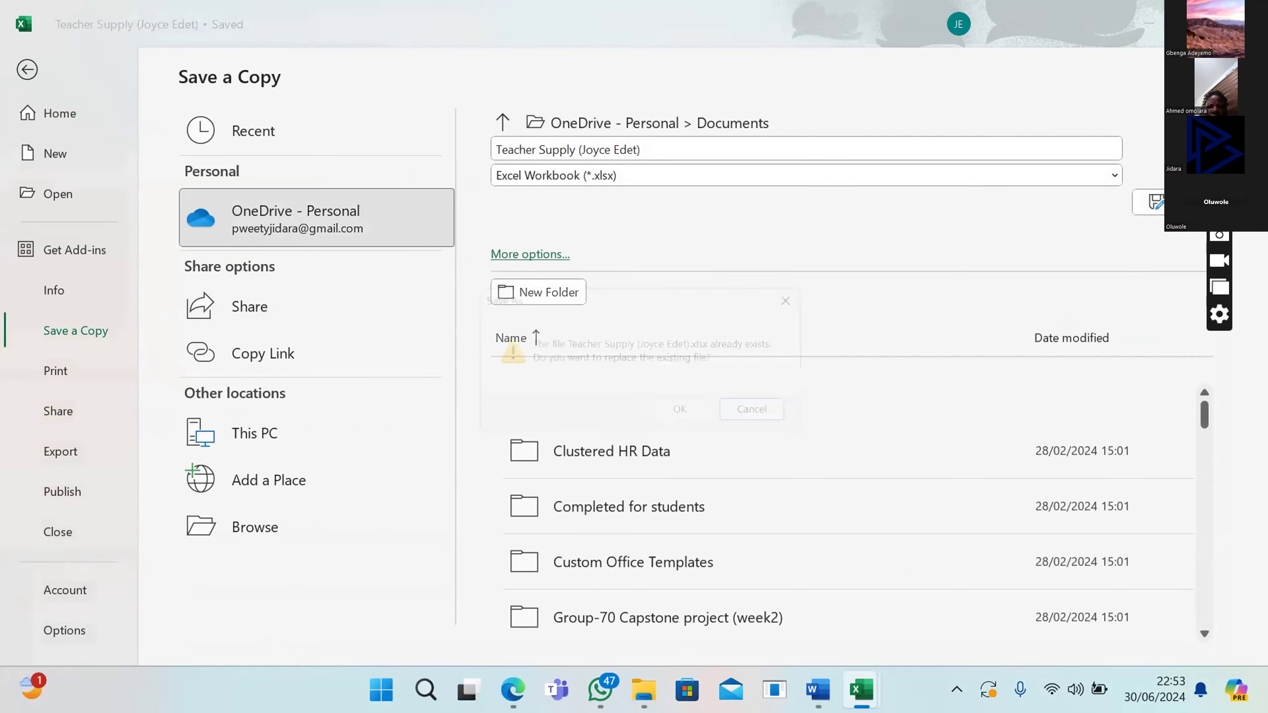
click(674, 417)
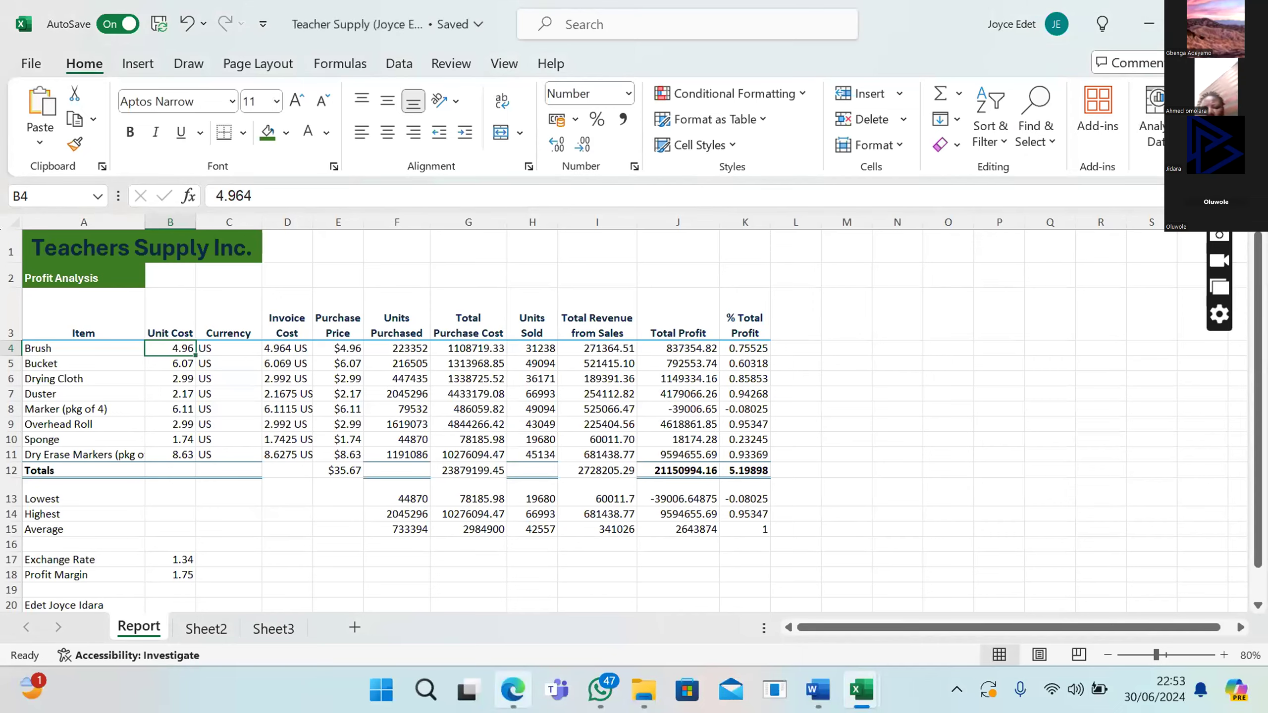
Step: Switch to Edge, return from the attachment preview to the Excel exam email in Gmail, and open the file picker for a reply attachment
click(513, 690)
click(595, 21)
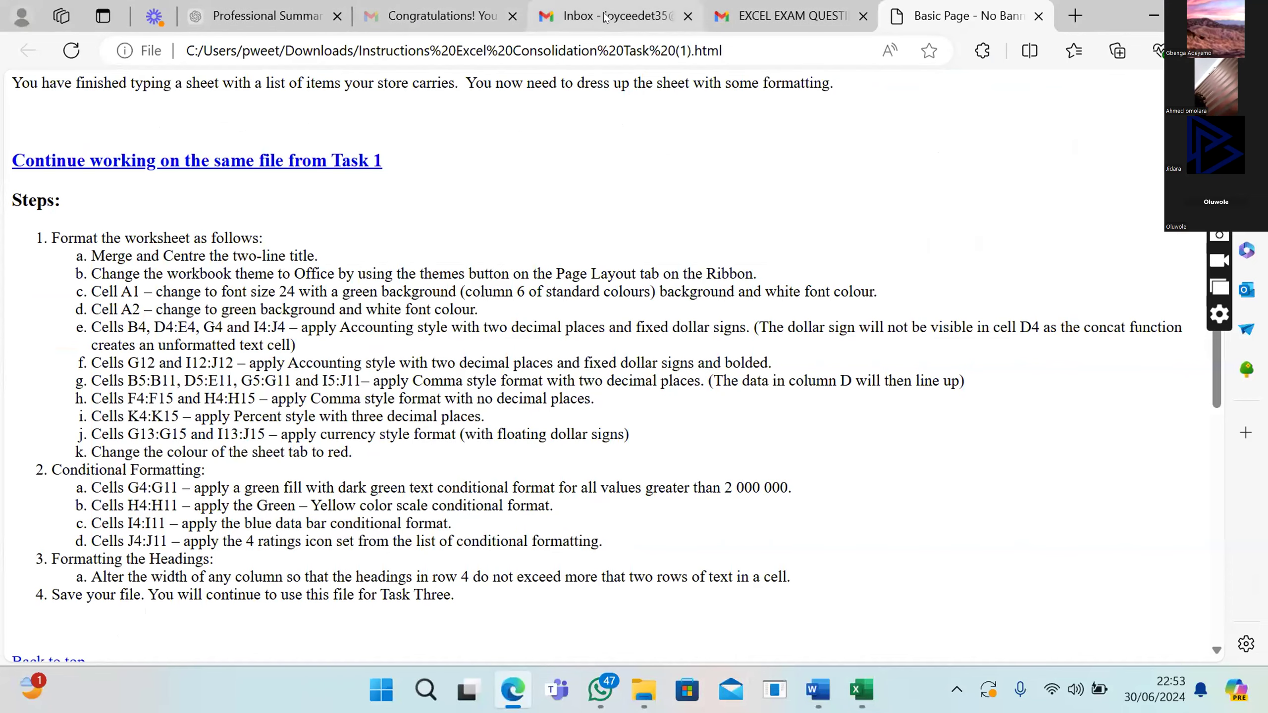
click(764, 18)
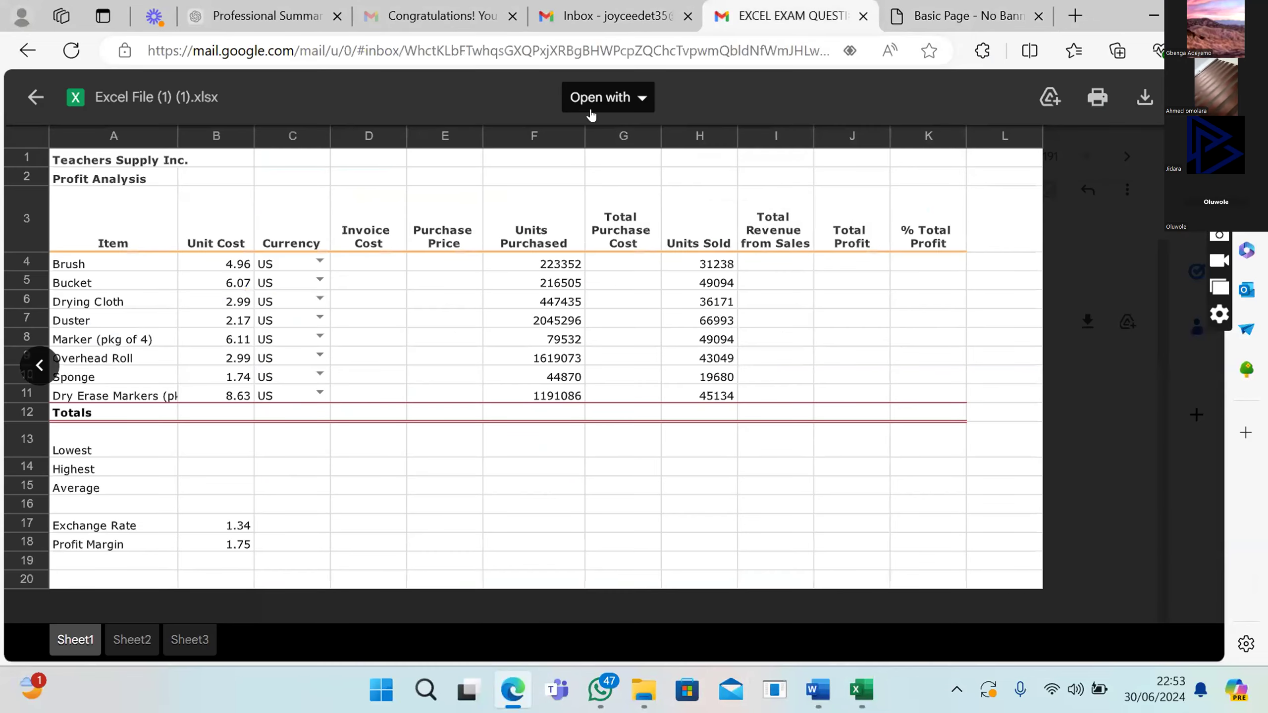
click(35, 98)
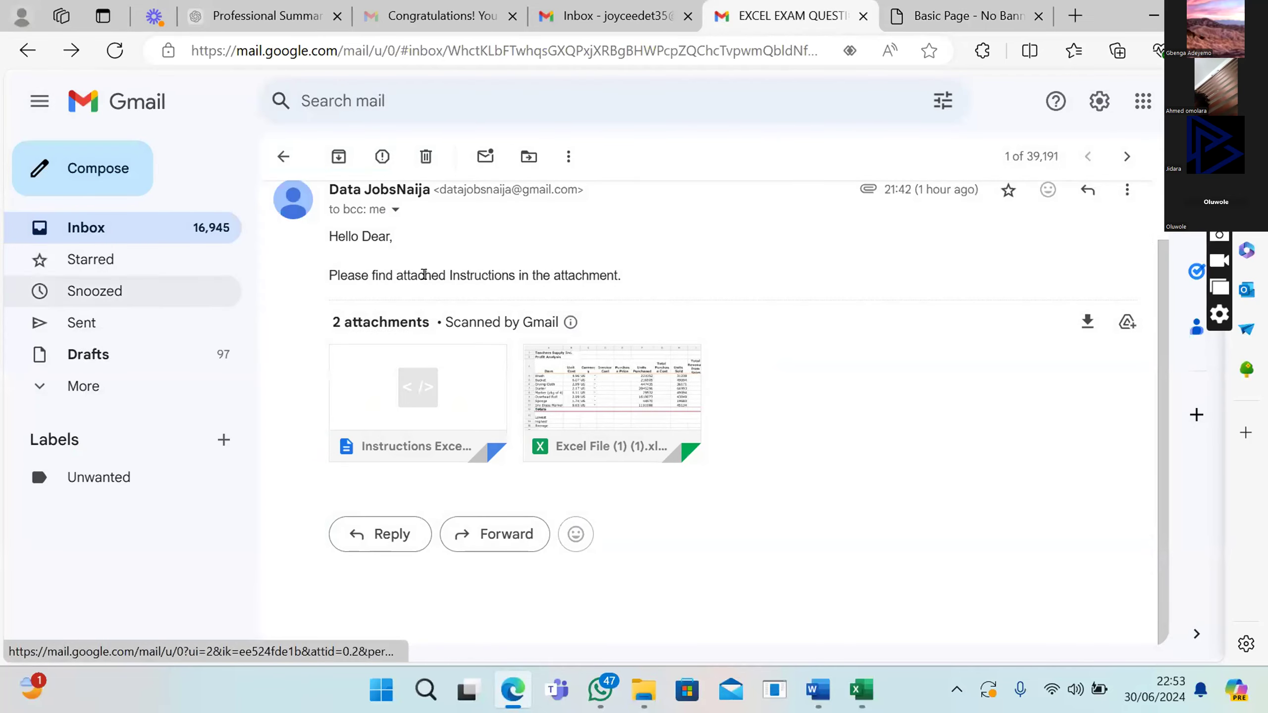
click(377, 607)
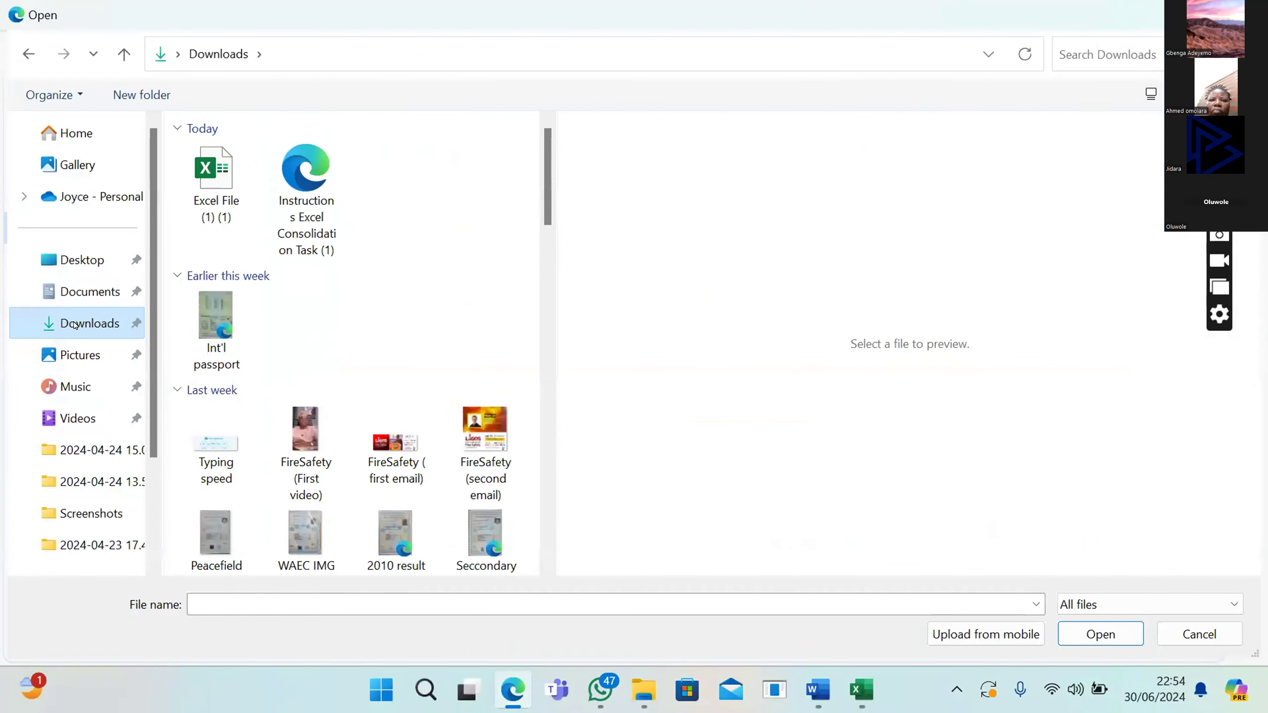
Step: Try to attach the Teacher Supply .xlsx workbook from the Documents folder to the email reply
click(77, 295)
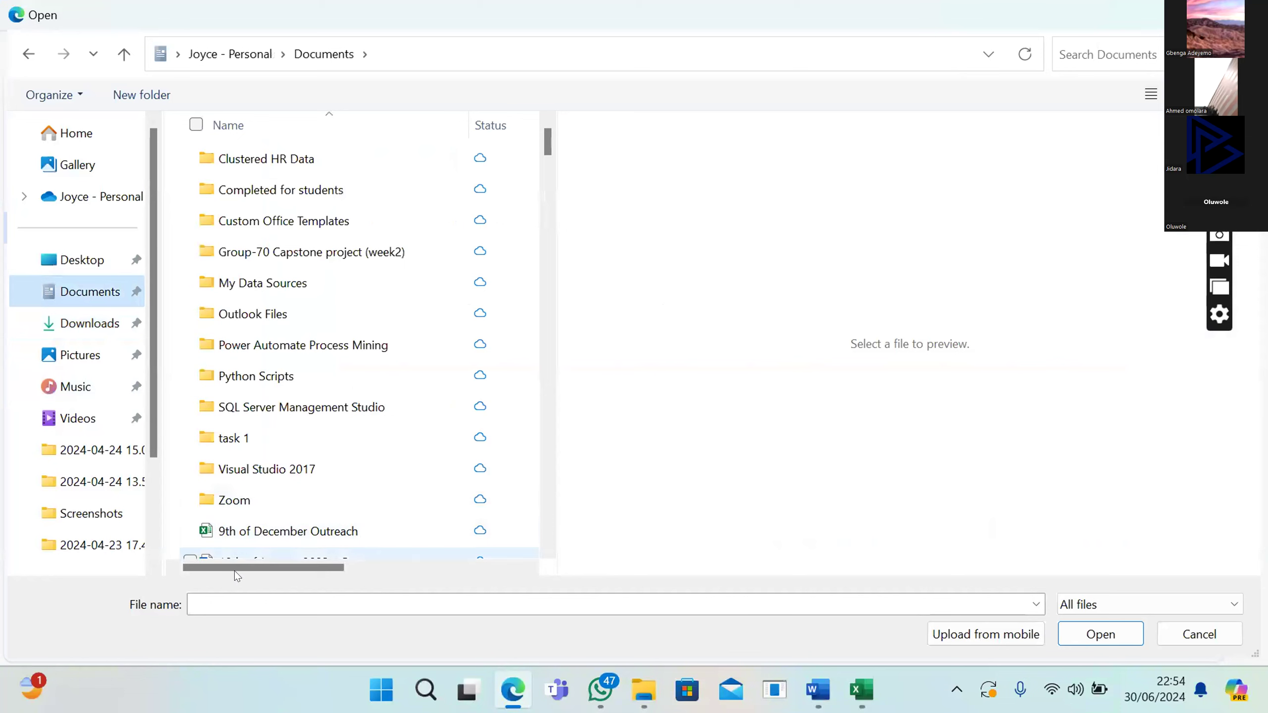
click(224, 601)
text(te)
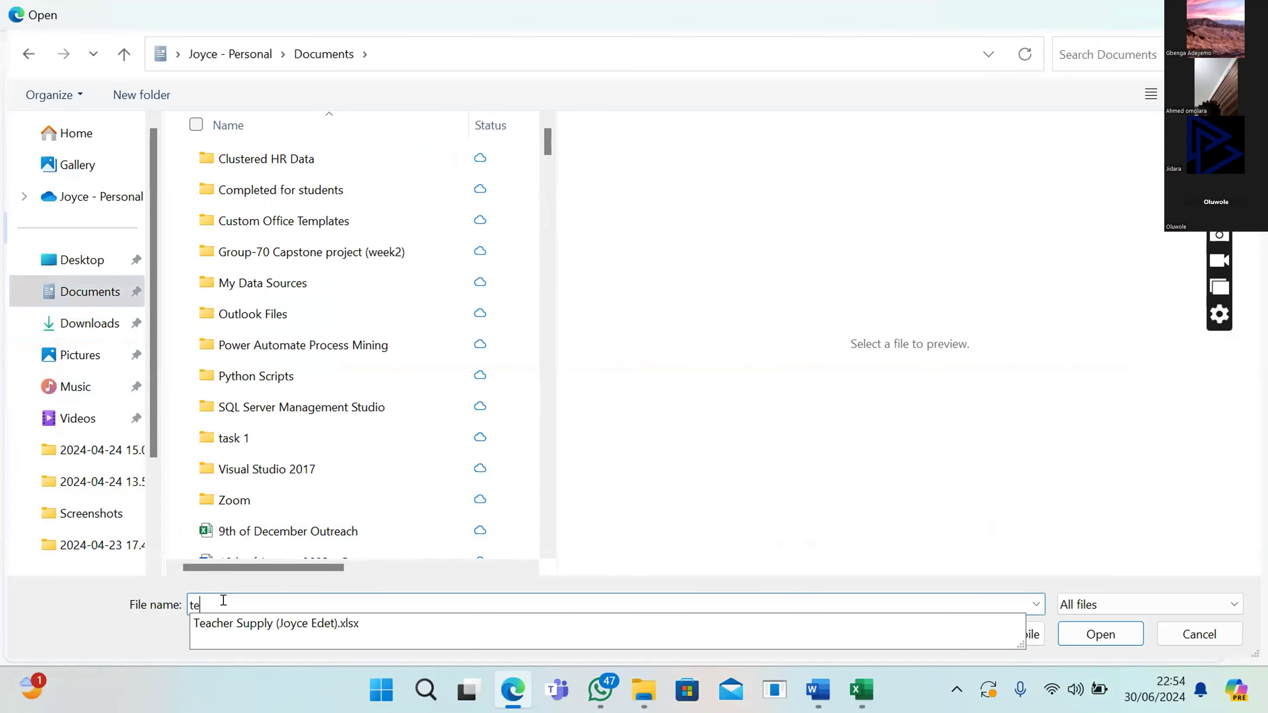
click(269, 622)
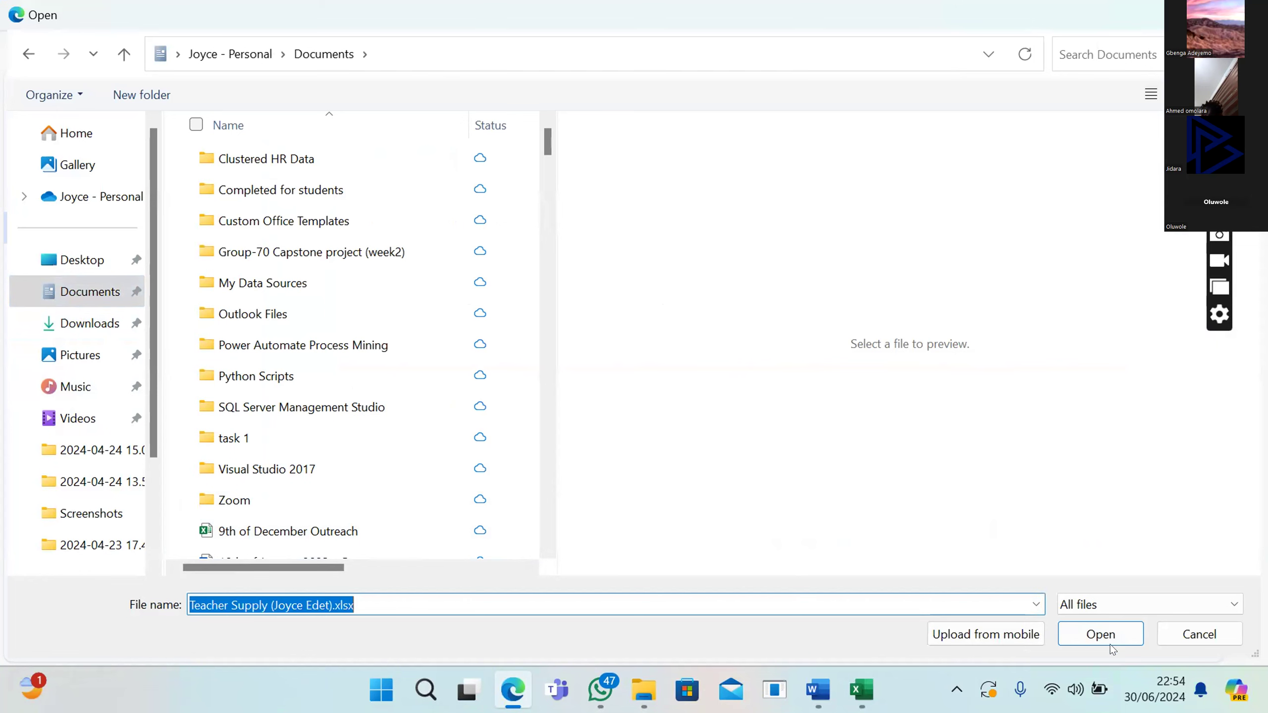
click(1093, 632)
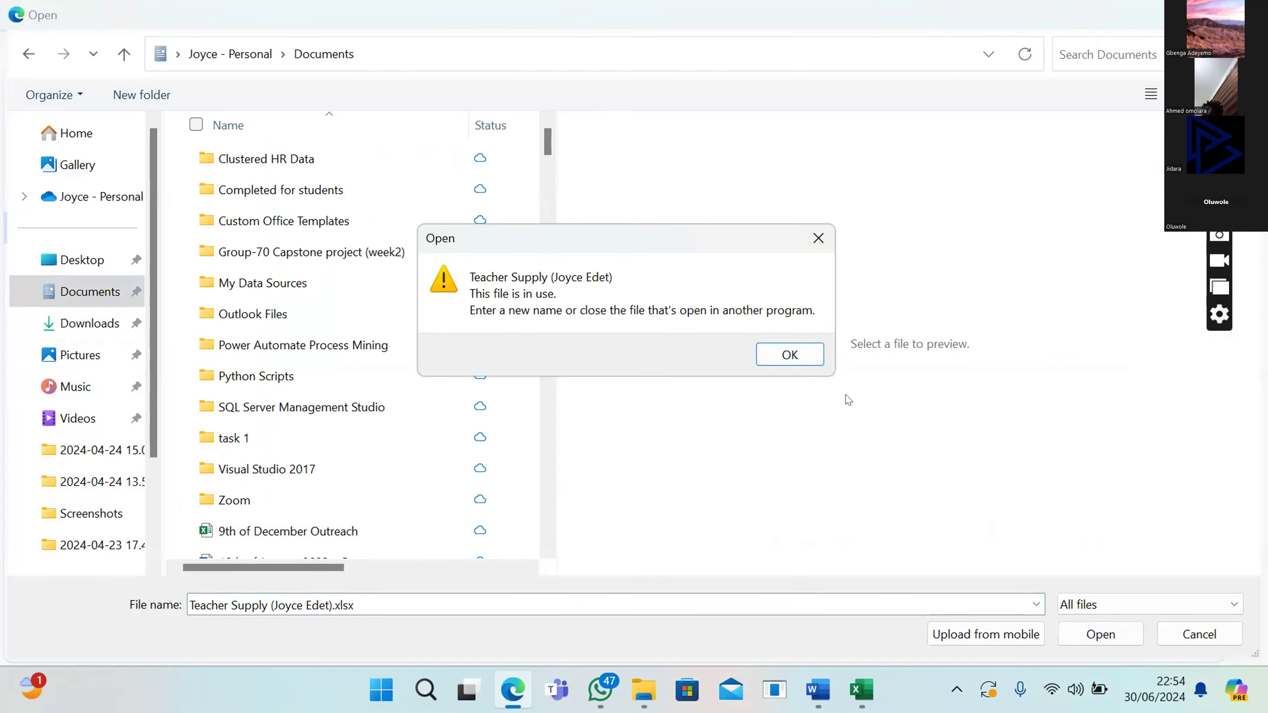
click(795, 358)
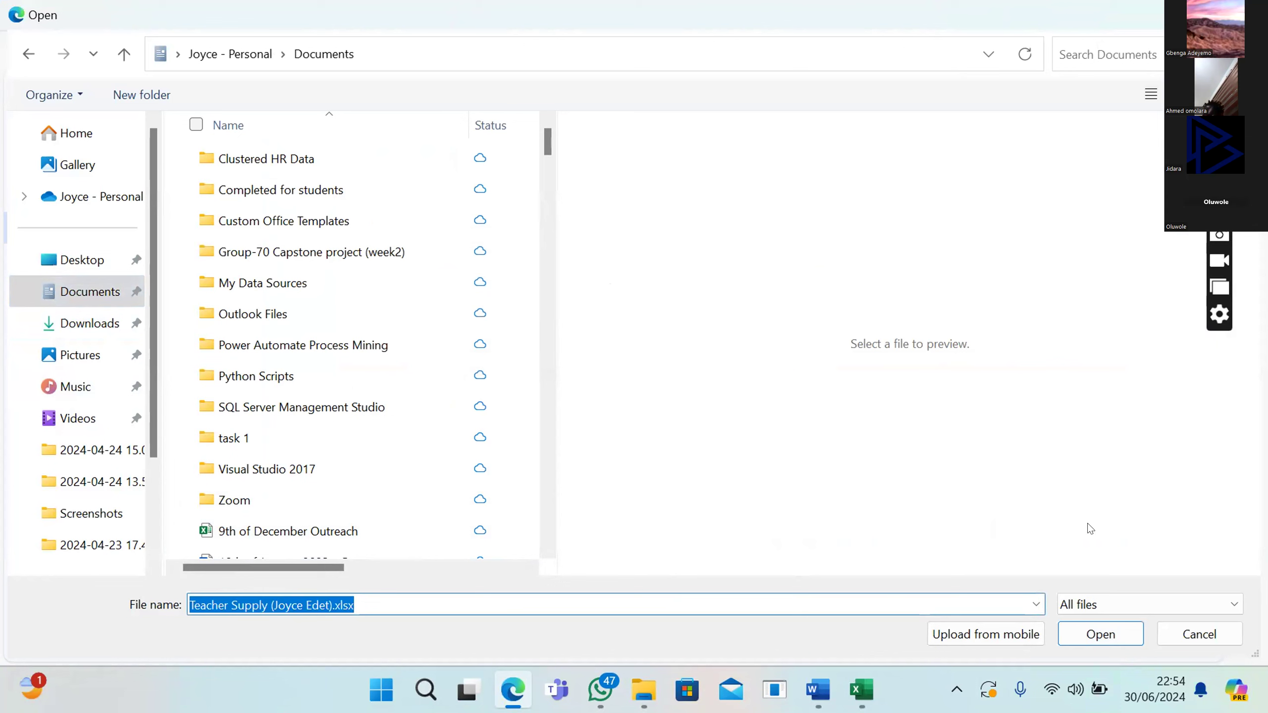
click(1079, 639)
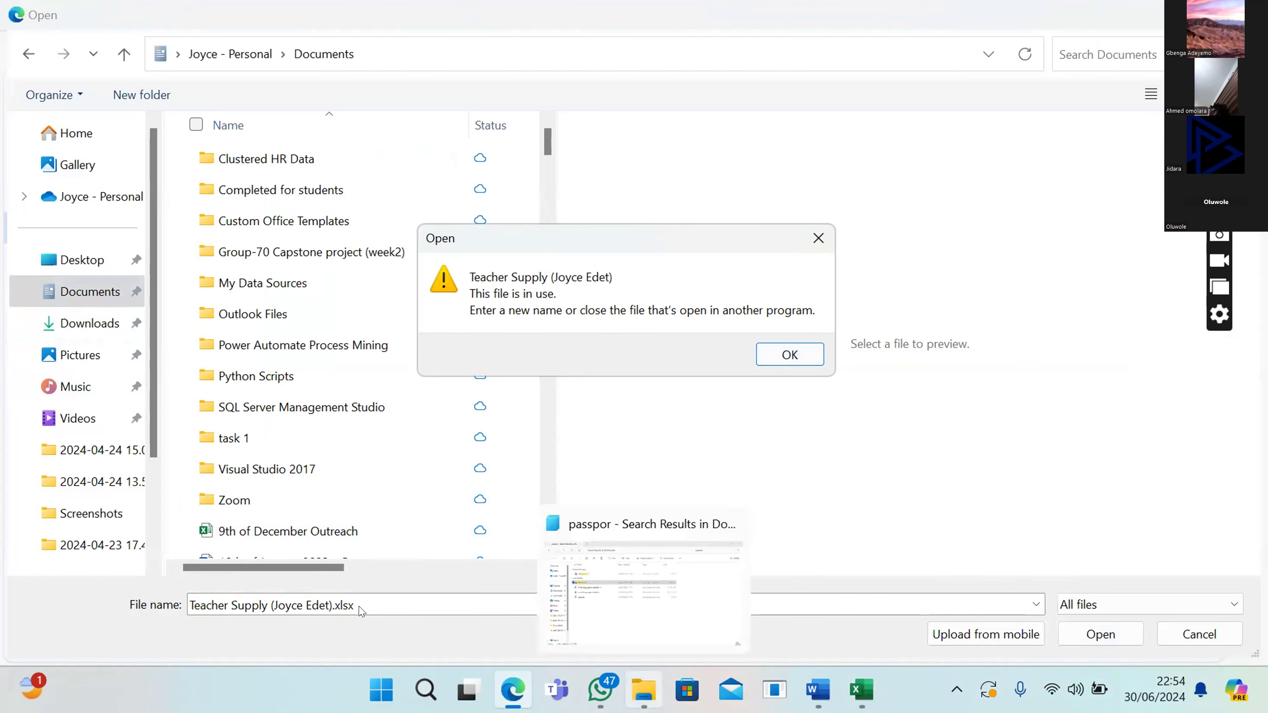
click(790, 355)
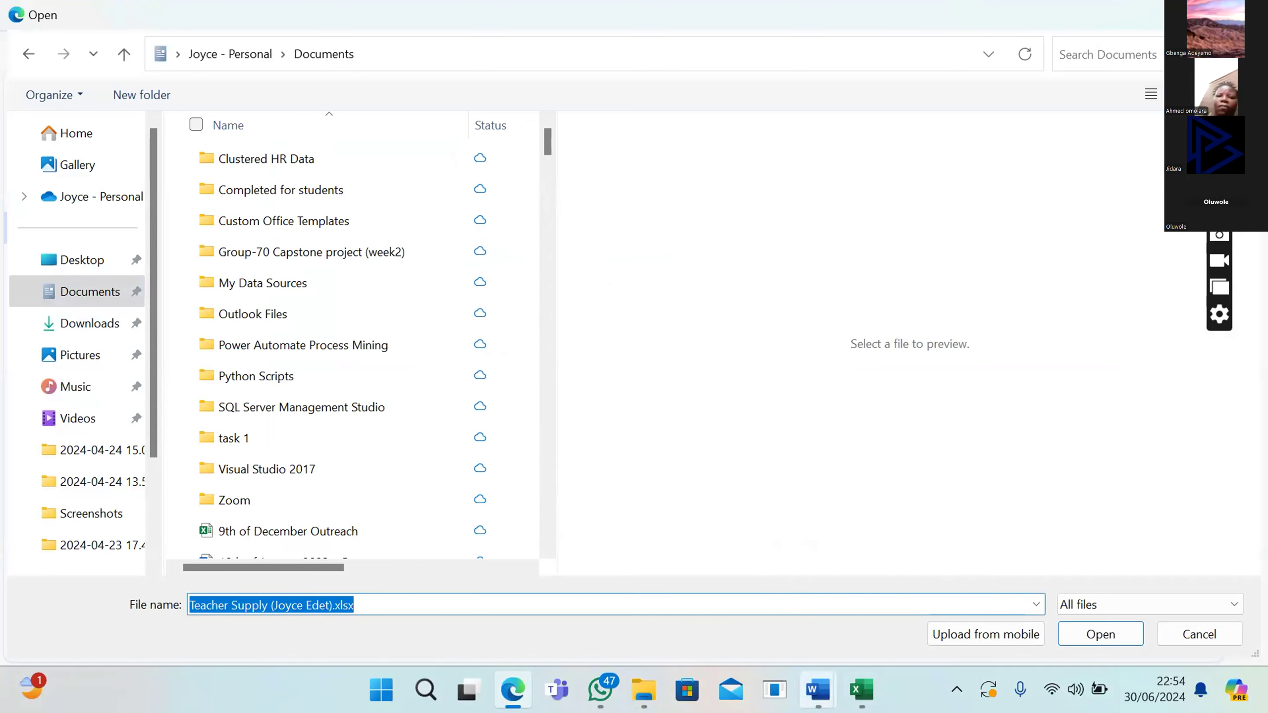
click(862, 692)
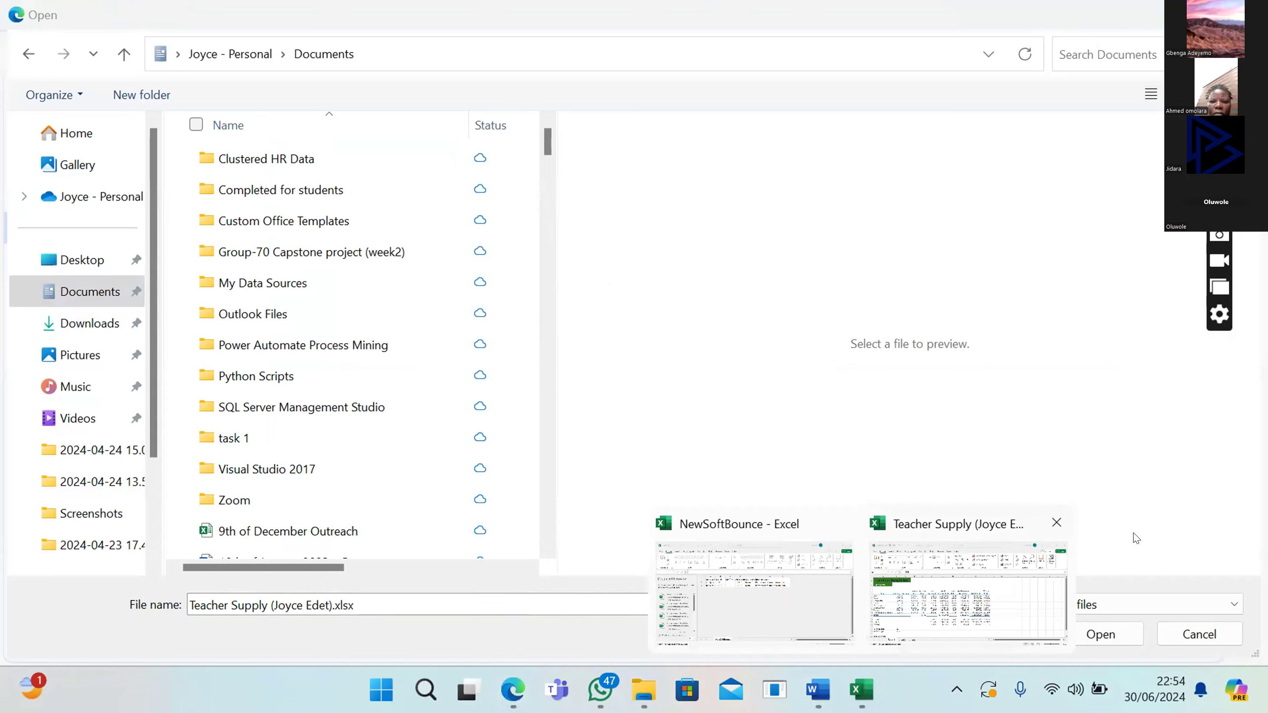
click(1080, 526)
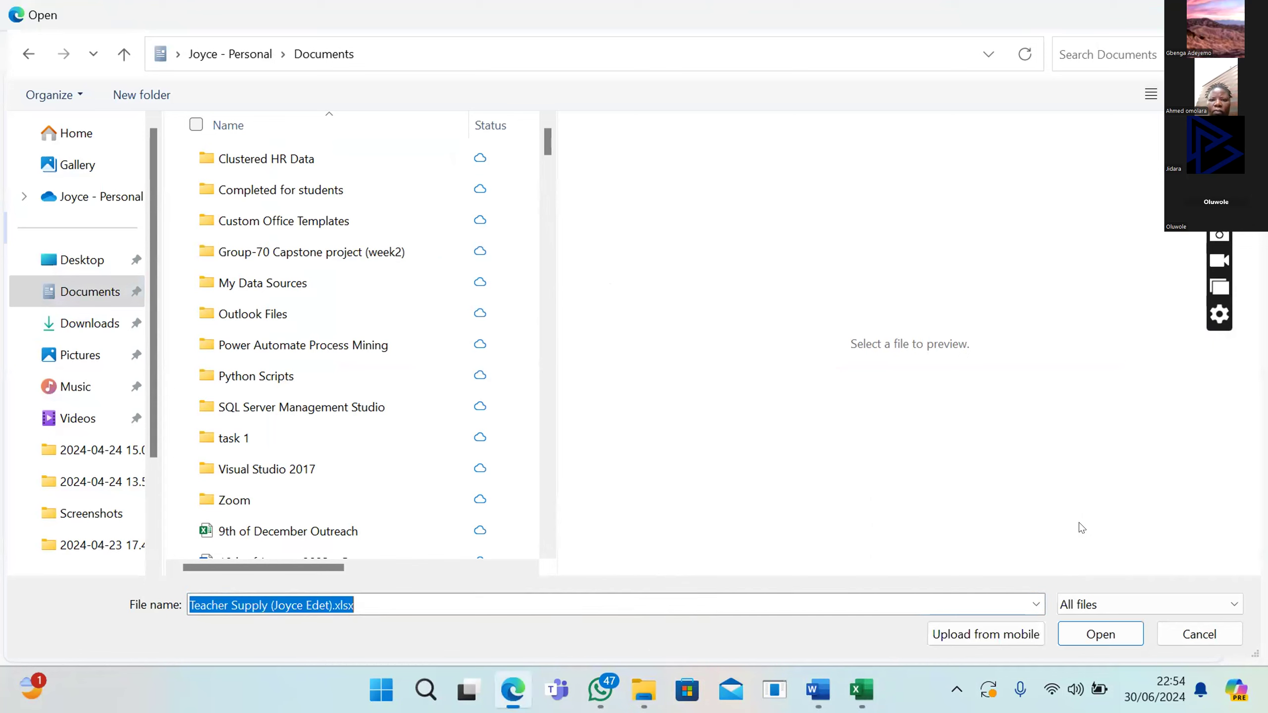
click(1094, 633)
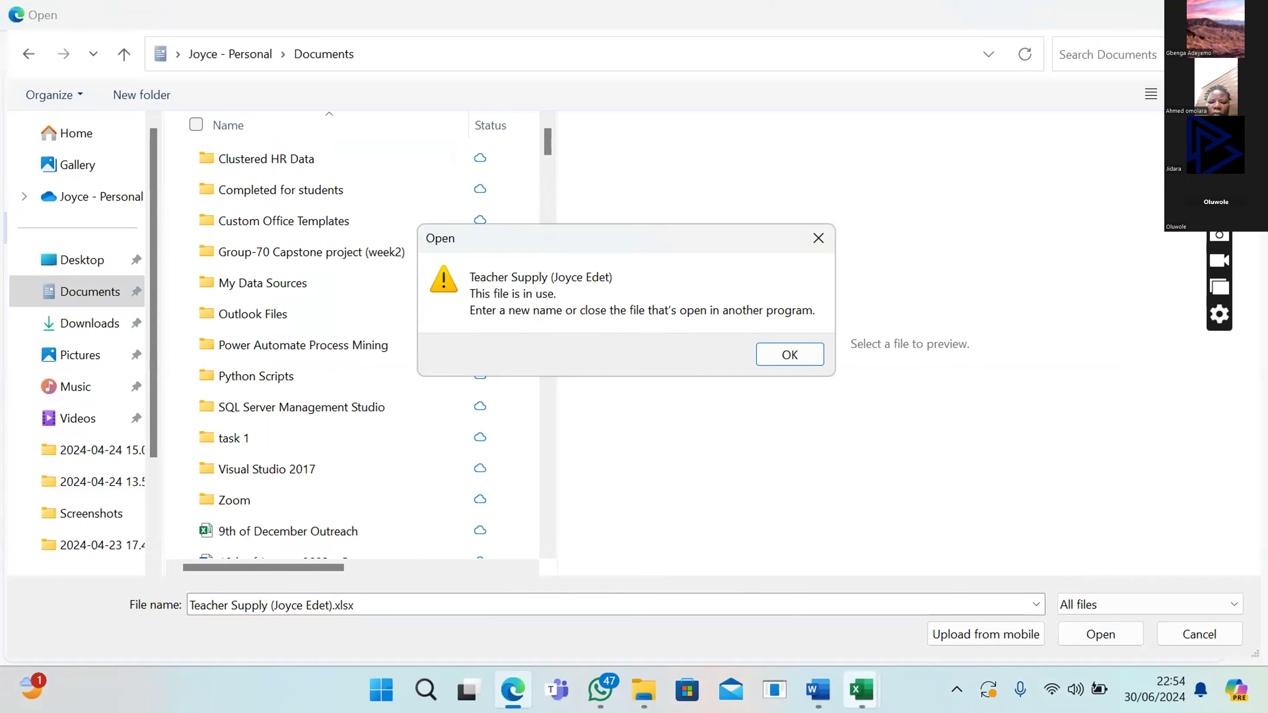
Step: Close the Teacher Supply workbook and the NewSoftBounce file in Excel, saving the changes to NewSoftBounce in Downloads
mouse_move(862, 691)
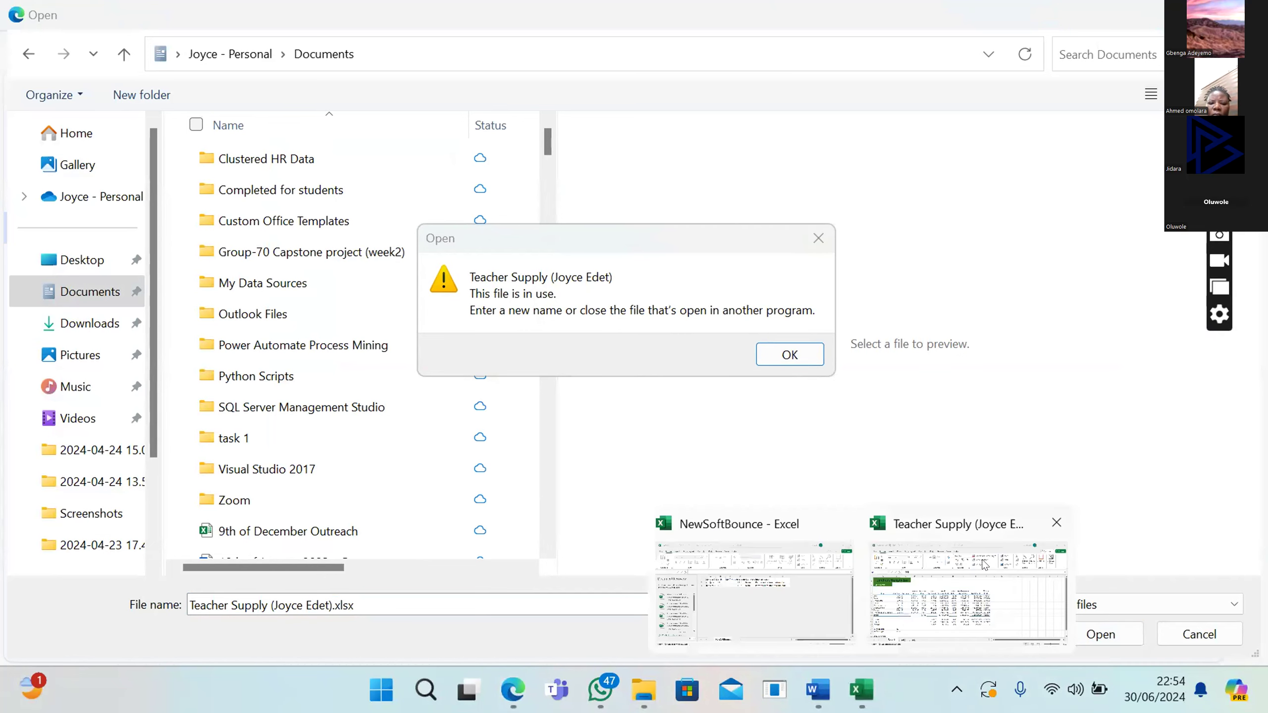
click(1057, 525)
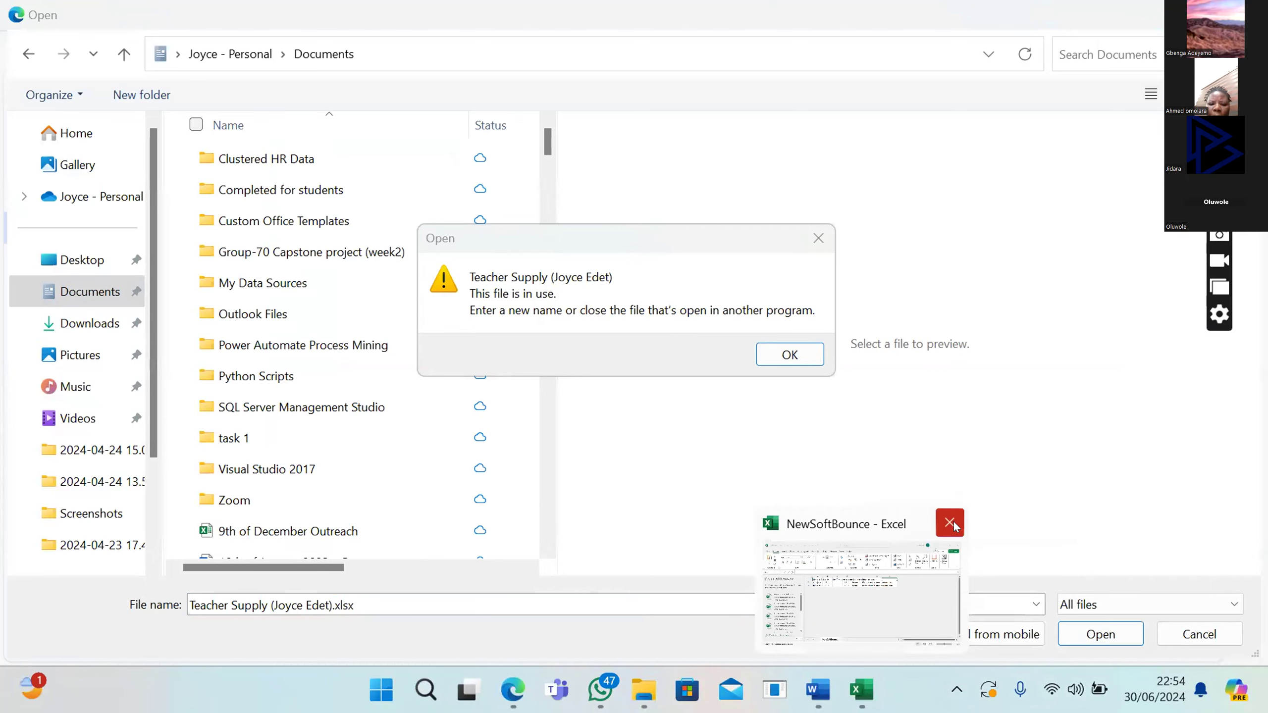
click(951, 525)
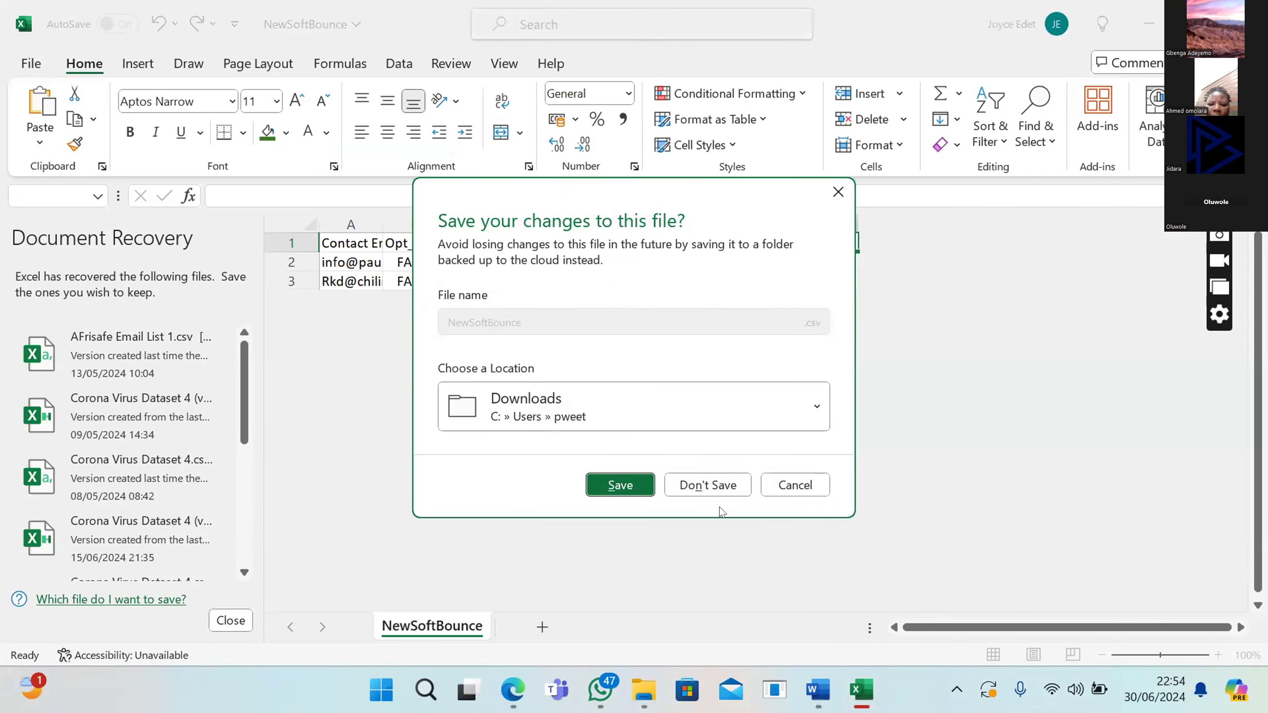
click(629, 484)
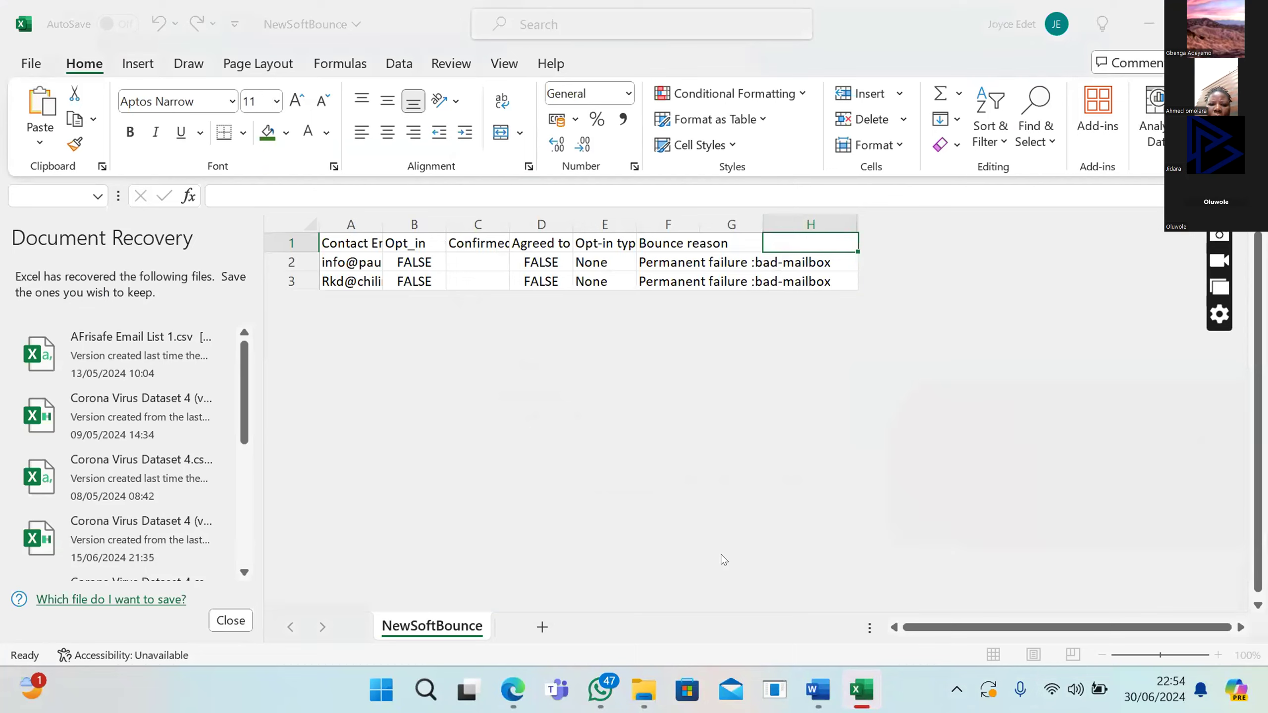
click(618, 485)
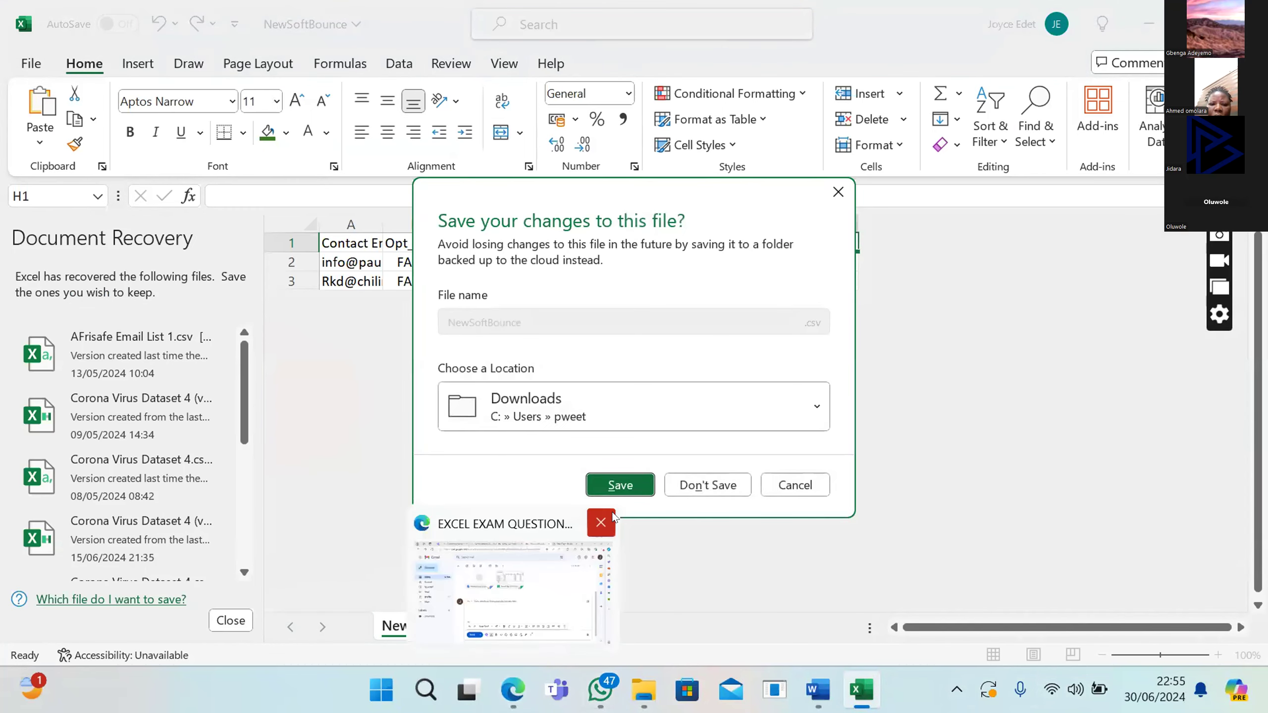
click(626, 485)
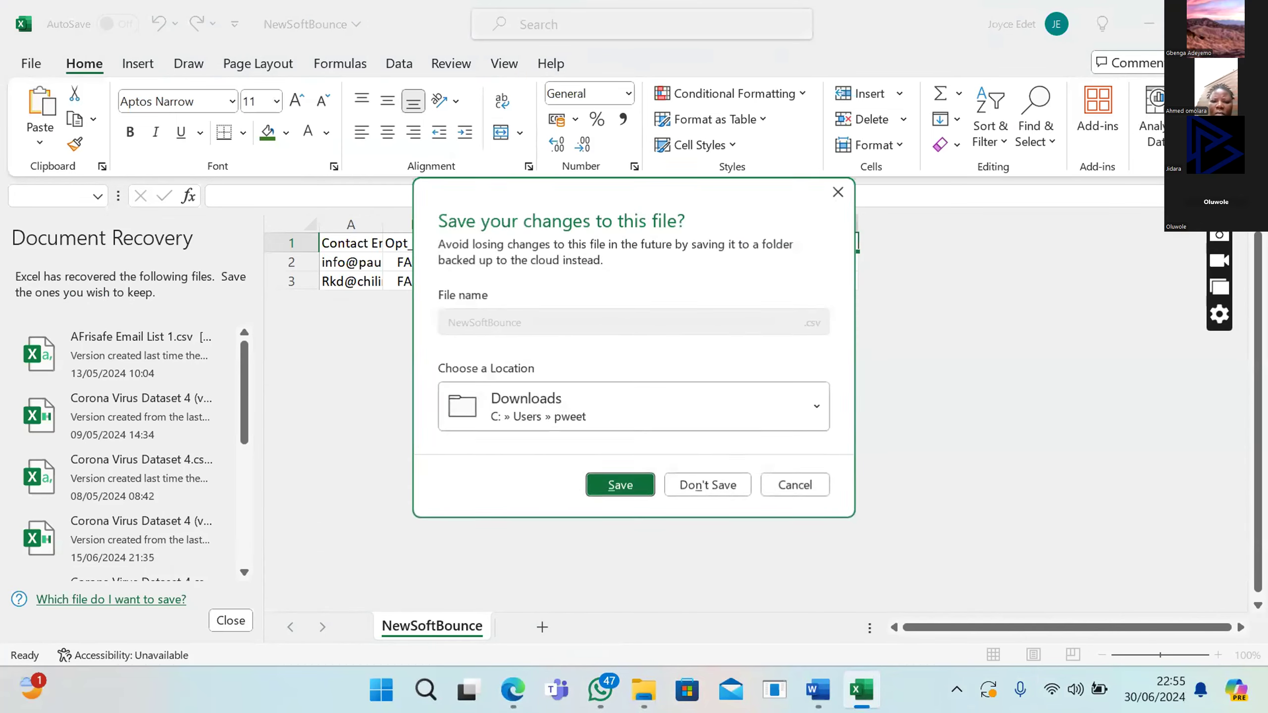
click(627, 487)
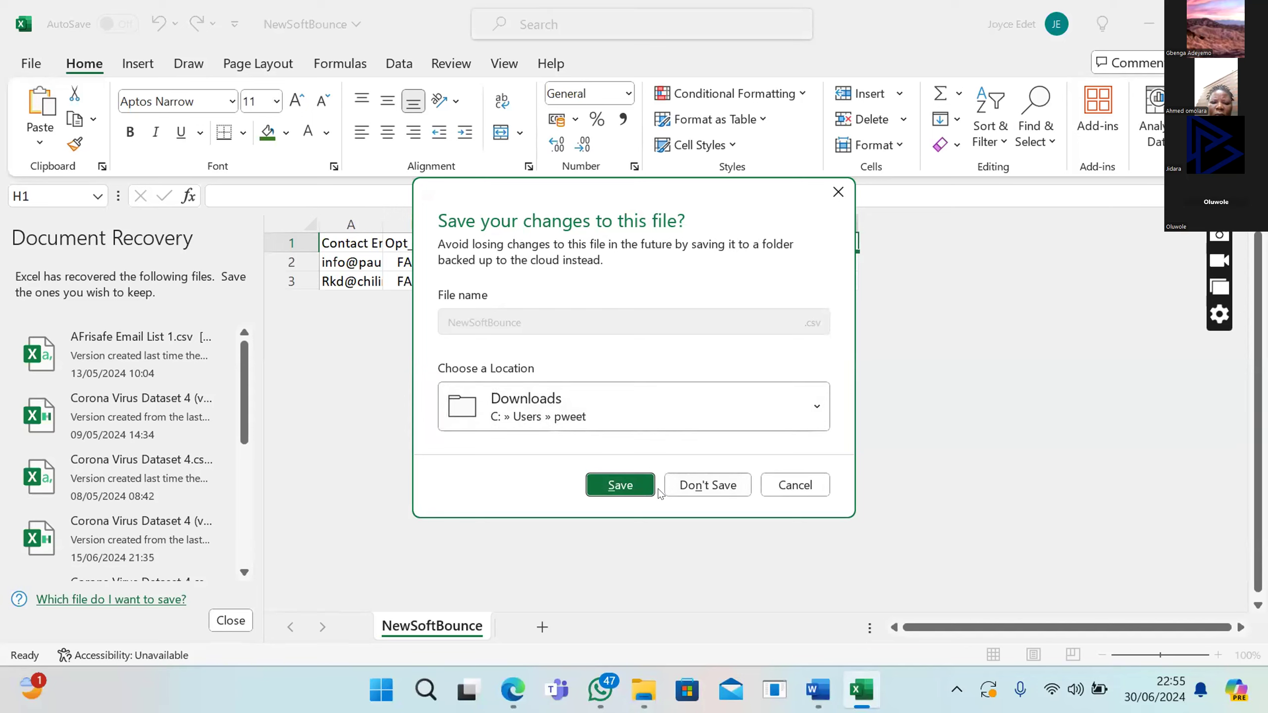
click(837, 190)
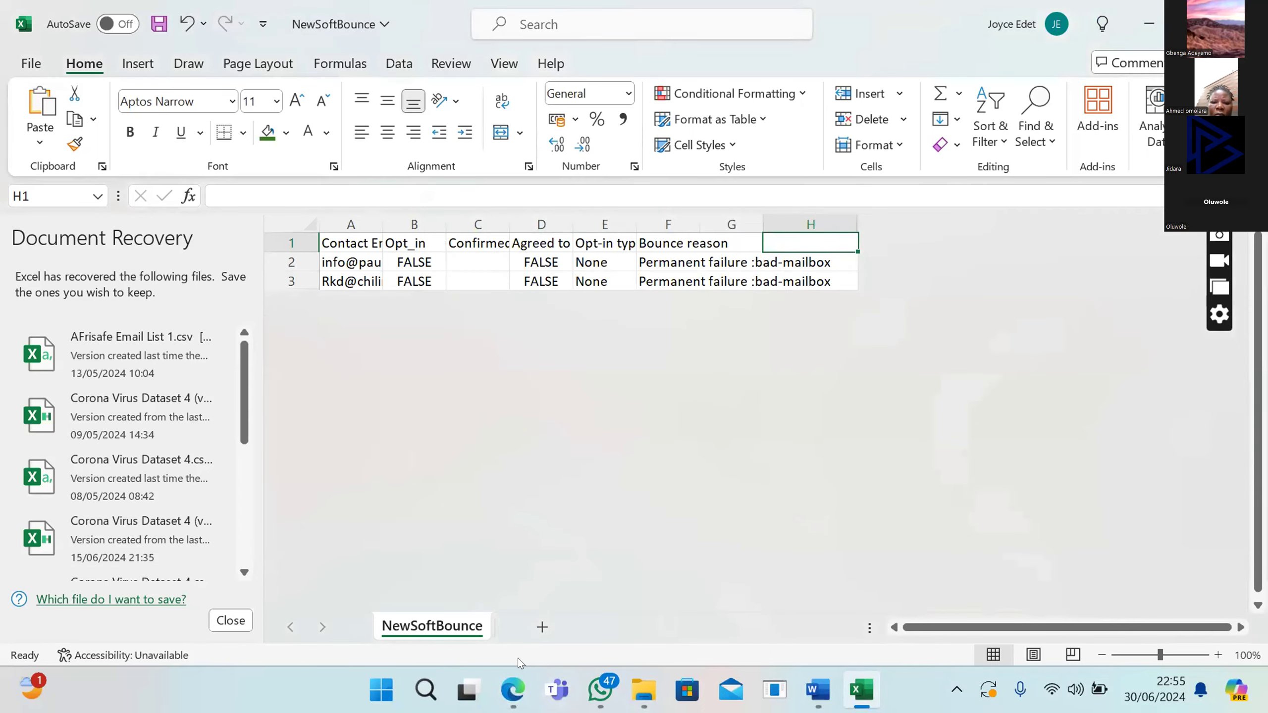
Step: Switch to Edge, attach the Teacher Supply .xlsx workbook from the Documents folder to the Gmail reply, and send the reply
mouse_move(513, 690)
click(516, 584)
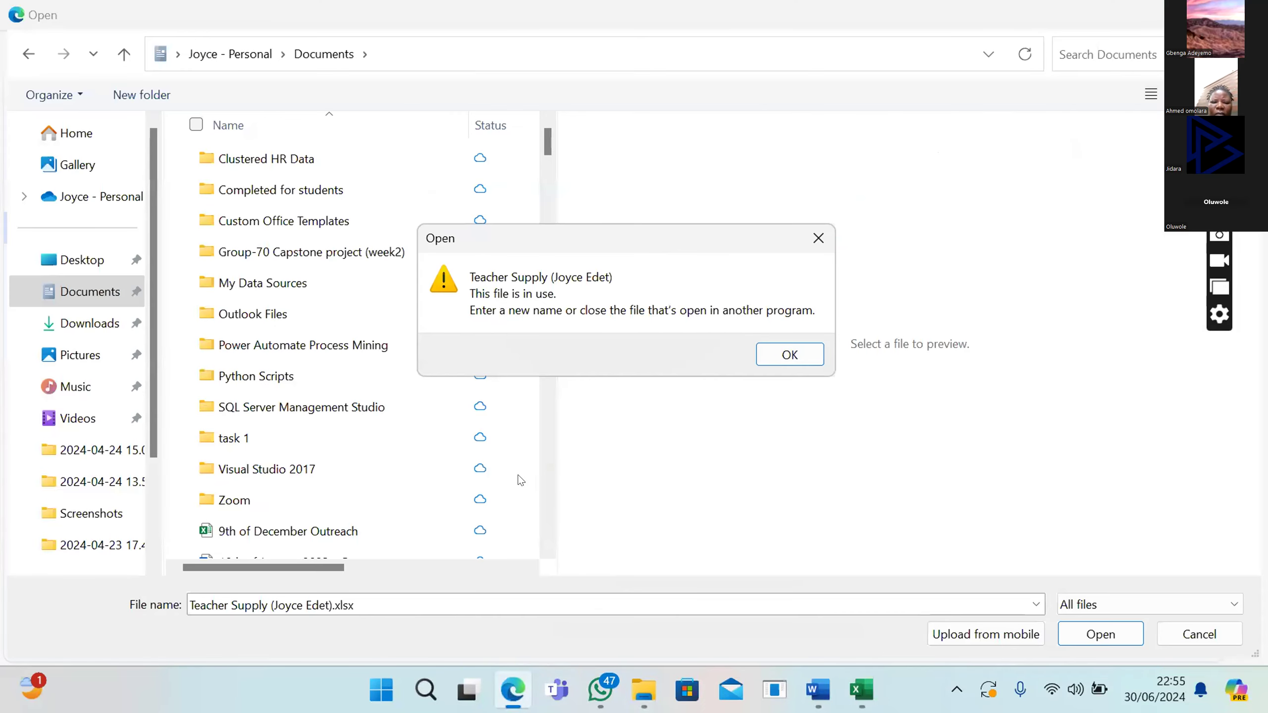
click(760, 359)
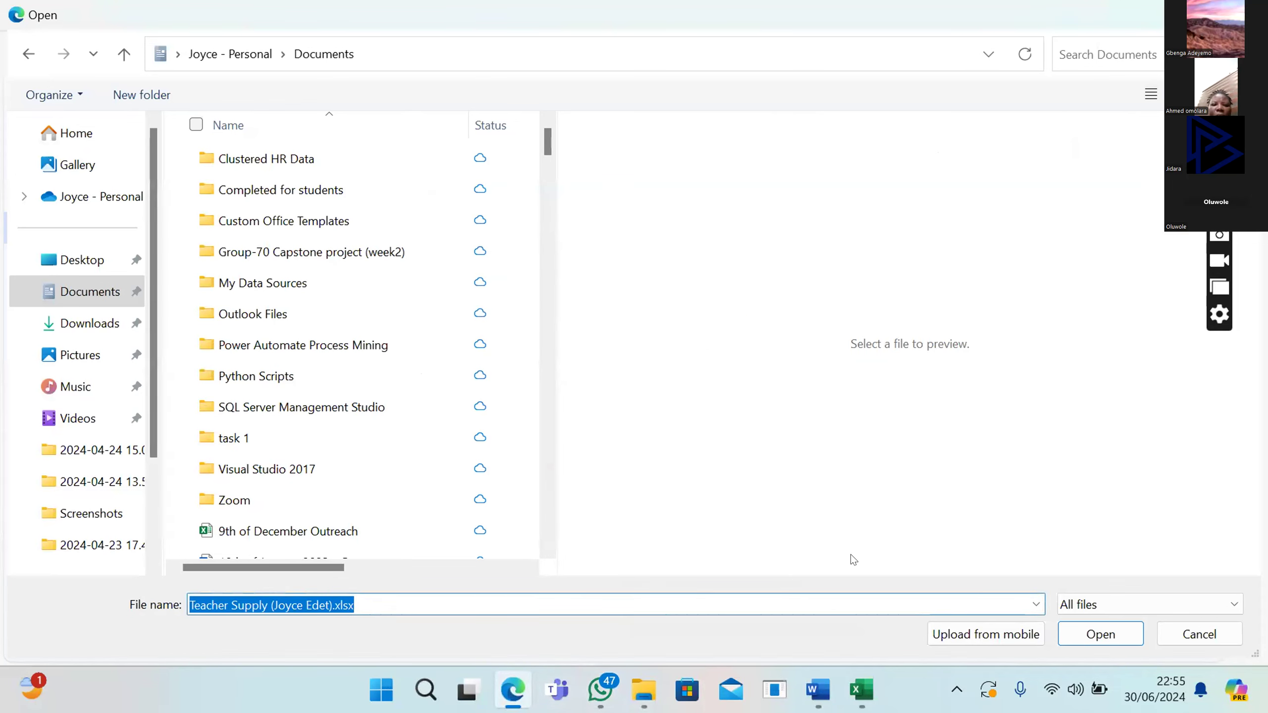
click(1101, 635)
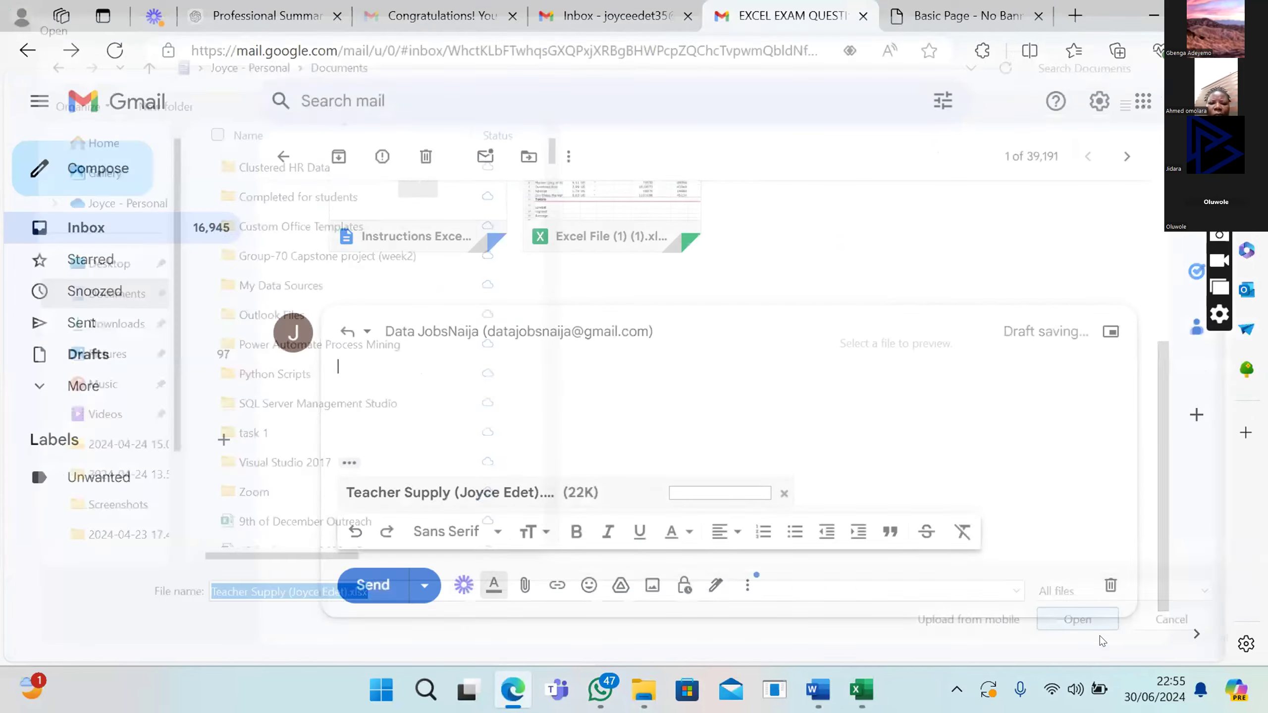
click(366, 582)
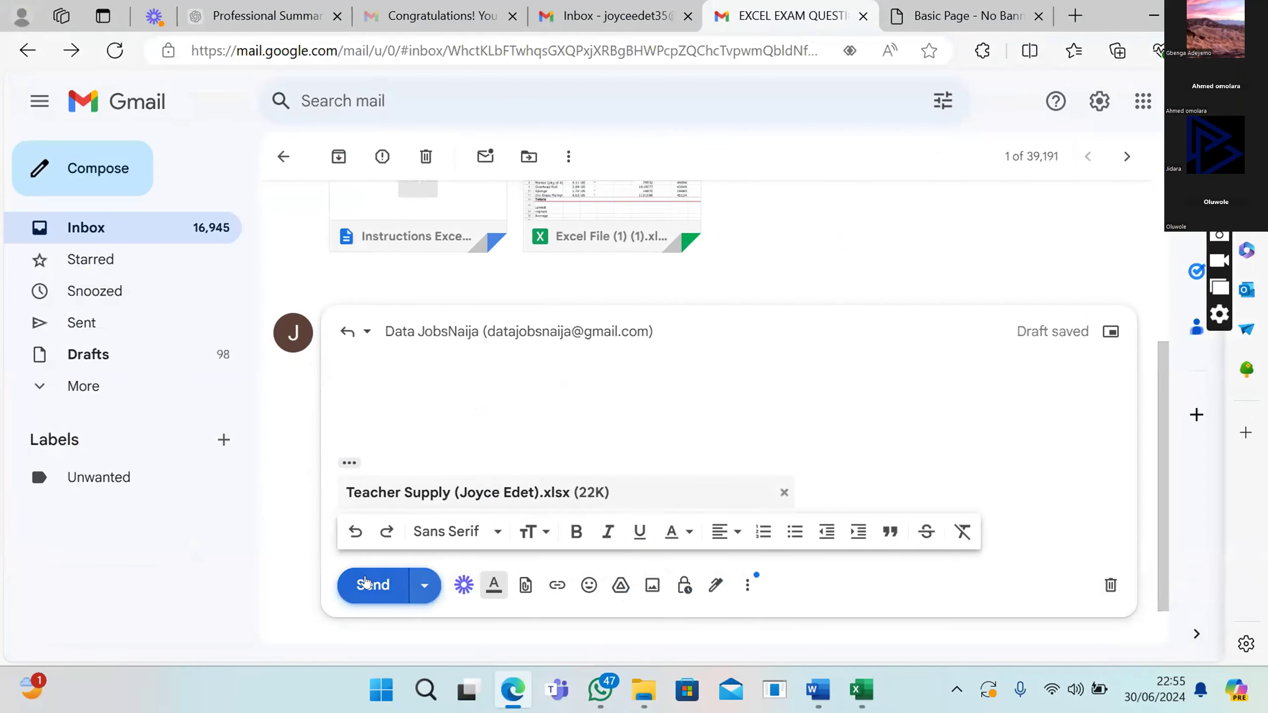